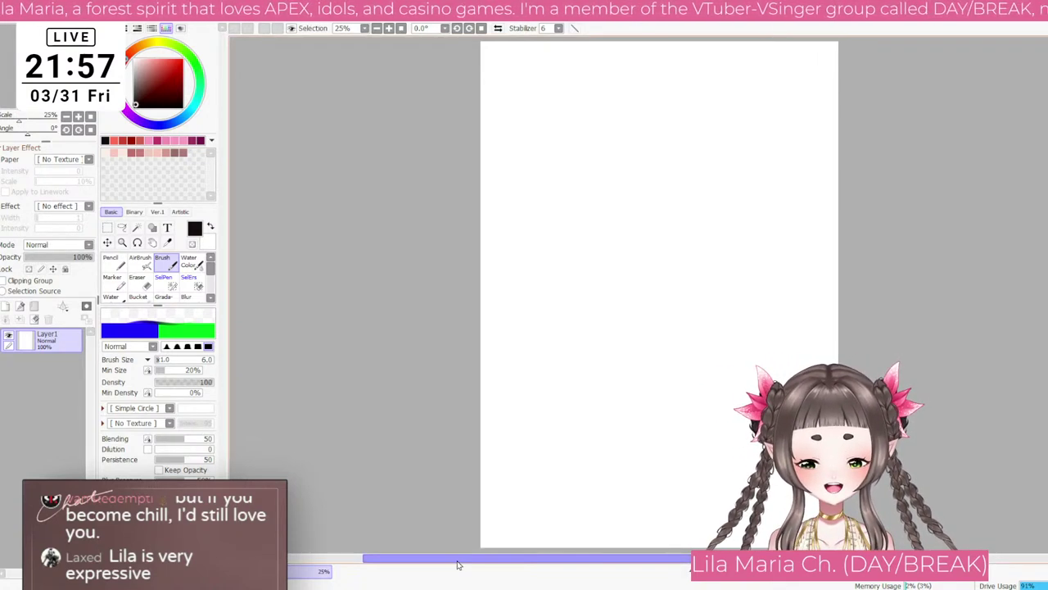
# Step: Sketch the jawline and both ears of a head in the upper part of the canvas with a size 35 brush
pyautogui.moveTo(459, 561); pyautogui.dragTo(450, 562)
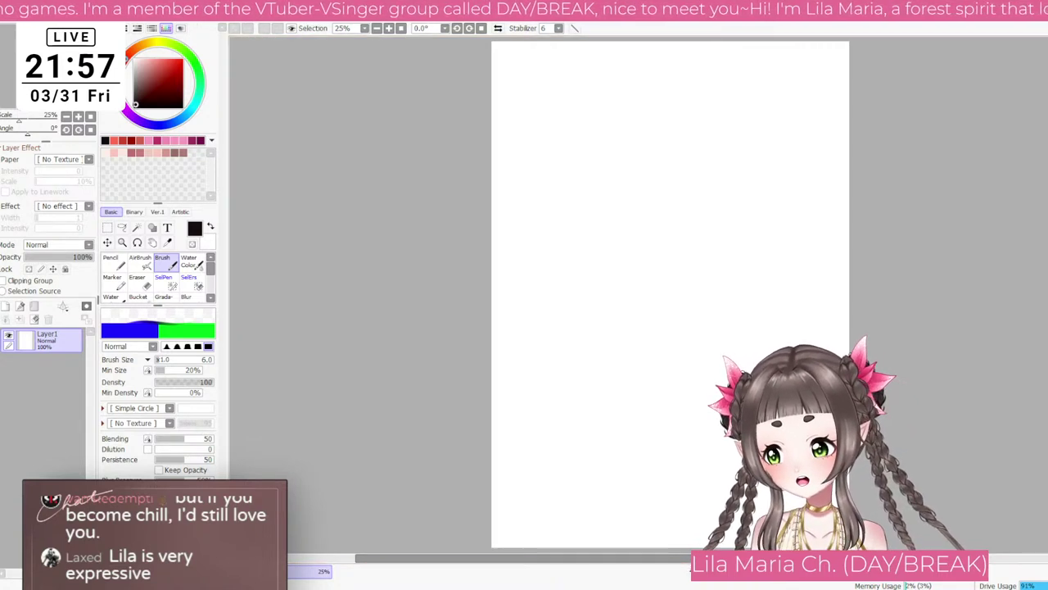
pyautogui.press(']')
pyautogui.press(']')
pyautogui.press(']')
pyautogui.press(']')
pyautogui.press(']')
pyautogui.press(']')
pyautogui.press(']')
pyautogui.press(']')
pyautogui.press(']')
pyautogui.press(']')
pyautogui.press(']')
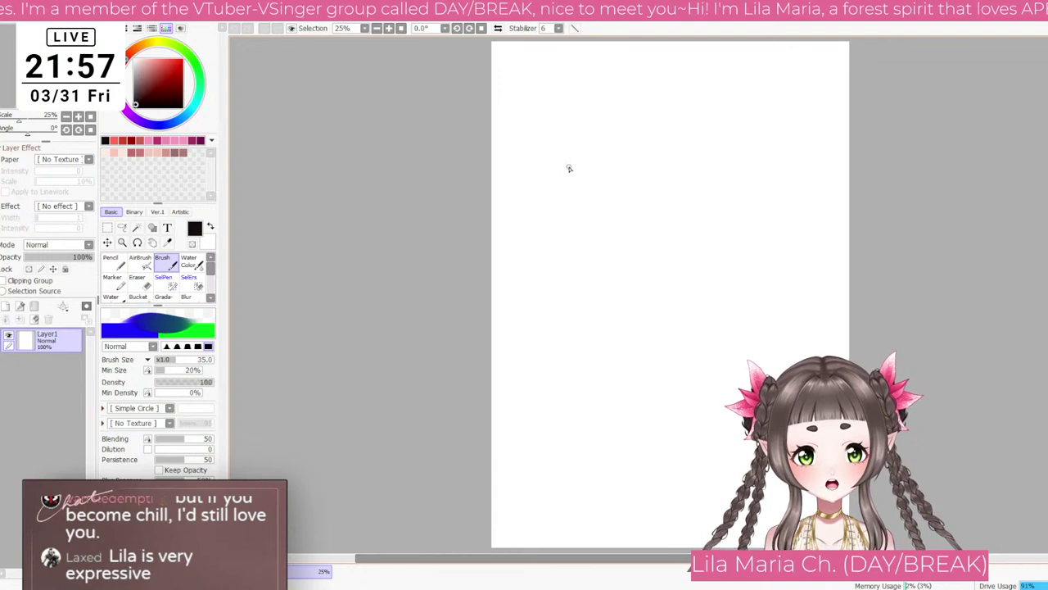
pyautogui.moveTo(567, 167)
pyautogui.mouseDown()
pyautogui.moveTo(593, 231)
pyautogui.moveTo(579, 205)
pyautogui.moveTo(612, 242)
pyautogui.moveTo(584, 217)
pyautogui.moveTo(623, 244)
pyautogui.moveTo(613, 240)
pyautogui.moveTo(647, 238)
pyautogui.moveTo(603, 236)
pyautogui.moveTo(628, 247)
pyautogui.moveTo(667, 224)
pyautogui.moveTo(681, 191)
pyautogui.moveTo(694, 212)
pyautogui.mouseUp()
pyautogui.hotkey('ctrl', 'z')
pyautogui.moveTo(565, 188); pyautogui.dragTo(577, 221)
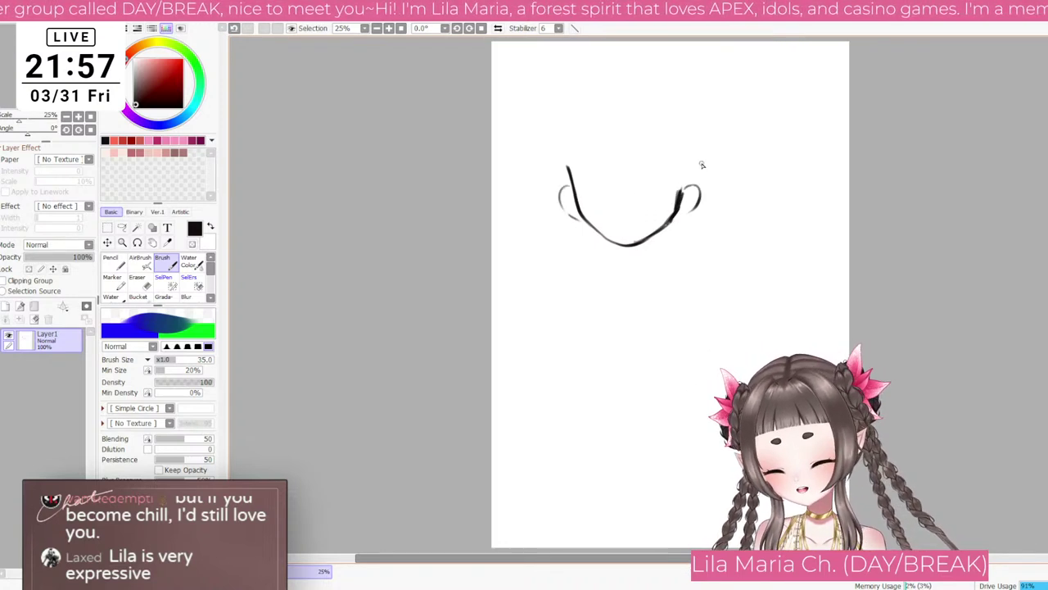
pyautogui.moveTo(702, 151)
pyautogui.mouseDown()
pyautogui.moveTo(732, 334)
pyautogui.moveTo(718, 299)
pyautogui.moveTo(757, 242)
pyautogui.mouseUp()
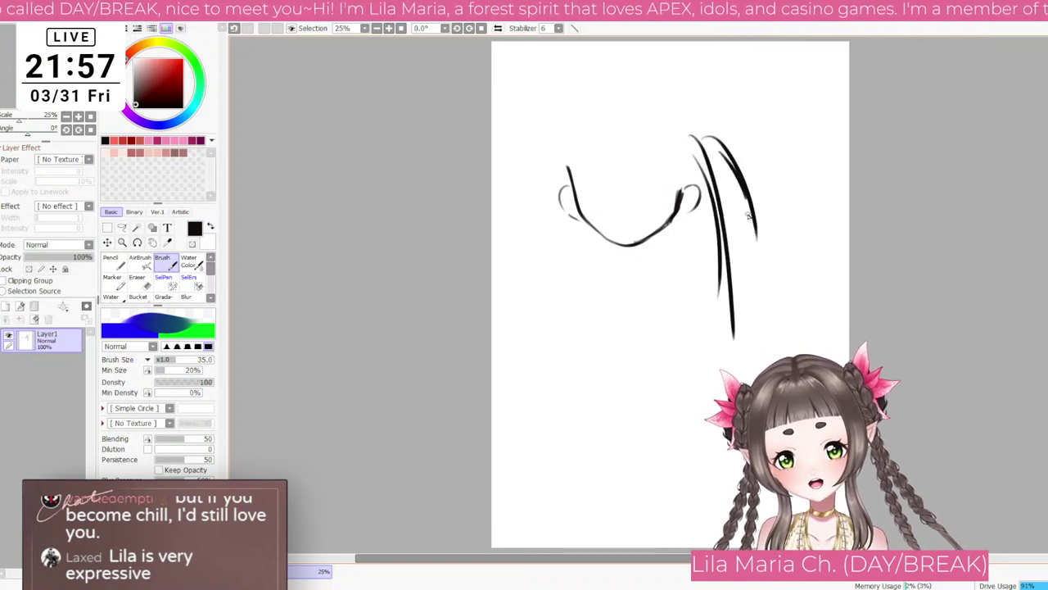
pyautogui.moveTo(565, 144); pyautogui.dragTo(523, 304)
pyautogui.moveTo(563, 141)
pyautogui.mouseDown()
pyautogui.moveTo(536, 202)
pyautogui.moveTo(524, 334)
pyautogui.mouseUp()
pyautogui.moveTo(561, 159)
pyautogui.mouseDown()
pyautogui.moveTo(555, 326)
pyautogui.moveTo(567, 157)
pyautogui.mouseUp()
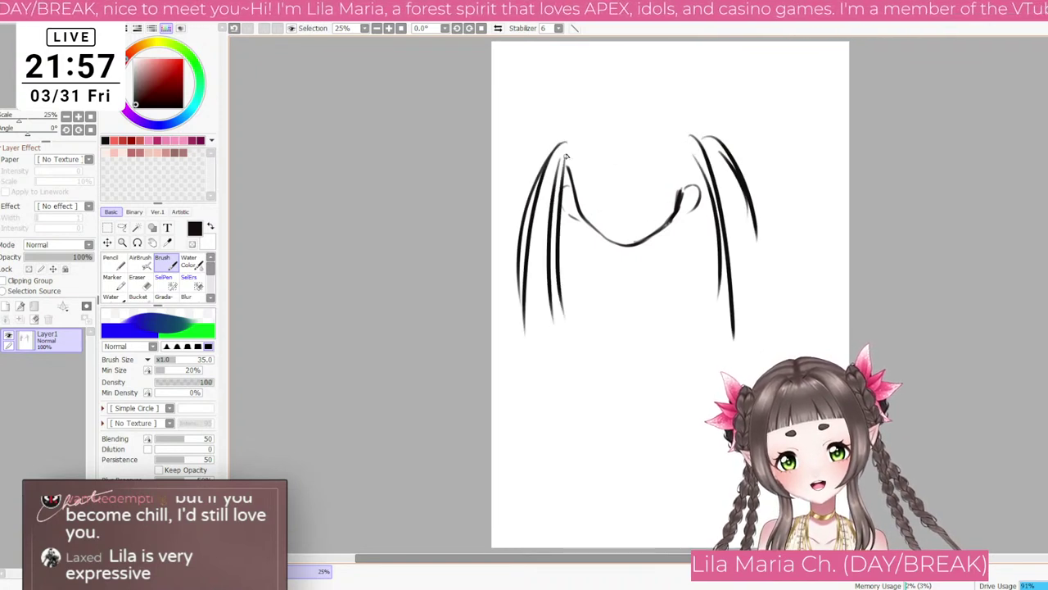
pyautogui.moveTo(560, 121); pyautogui.dragTo(562, 123)
pyautogui.moveTo(692, 136)
pyautogui.mouseDown()
pyautogui.moveTo(685, 164)
pyautogui.moveTo(692, 120)
pyautogui.mouseUp()
pyautogui.moveTo(616, 152)
pyautogui.mouseDown()
pyautogui.moveTo(659, 150)
pyautogui.moveTo(577, 166)
pyautogui.mouseUp()
pyautogui.hotkey('ctrl', 'z')
pyautogui.hotkey('ctrl', 'z')
pyautogui.hotkey('ctrl', 'z')
pyautogui.hotkey('ctrl', 'z')
pyautogui.hotkey('ctrl', 'z')
pyautogui.hotkey('ctrl', 'z')
pyautogui.hotkey('ctrl', 'z')
pyautogui.hotkey('ctrl', 'z')
pyautogui.hotkey('ctrl', 'z')
pyautogui.hotkey('ctrl', 'z')
pyautogui.hotkey('ctrl', 'z')
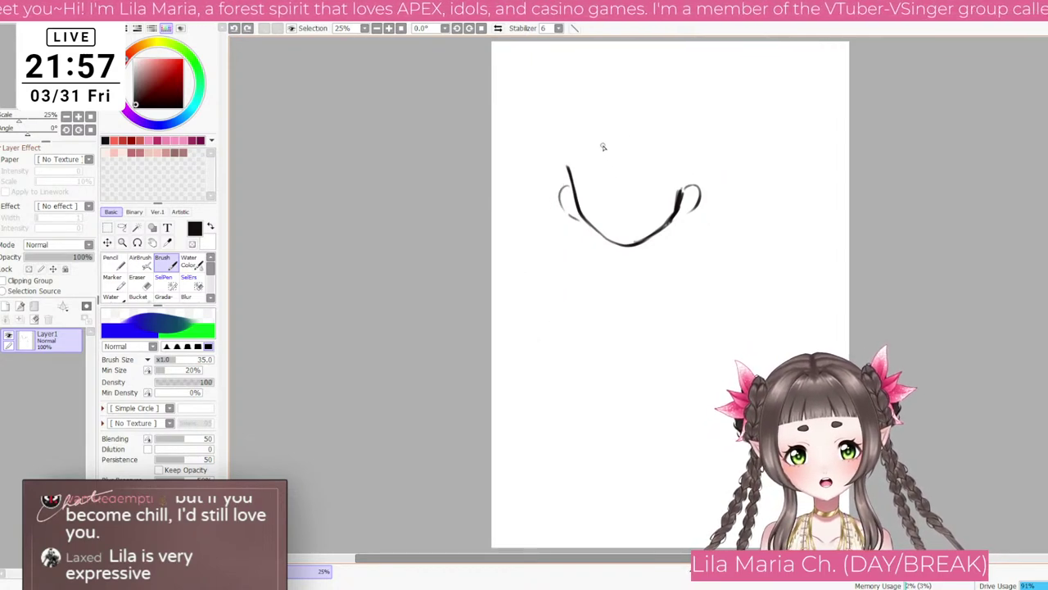
# Step: Sketch short straight bangs across the forehead and a side lock running down to the ear
pyautogui.moveTo(605, 136)
pyautogui.mouseDown()
pyautogui.moveTo(608, 159)
pyautogui.moveTo(642, 154)
pyautogui.mouseUp()
pyautogui.moveTo(647, 135)
pyautogui.mouseDown()
pyautogui.moveTo(657, 160)
pyautogui.moveTo(683, 175)
pyautogui.mouseUp()
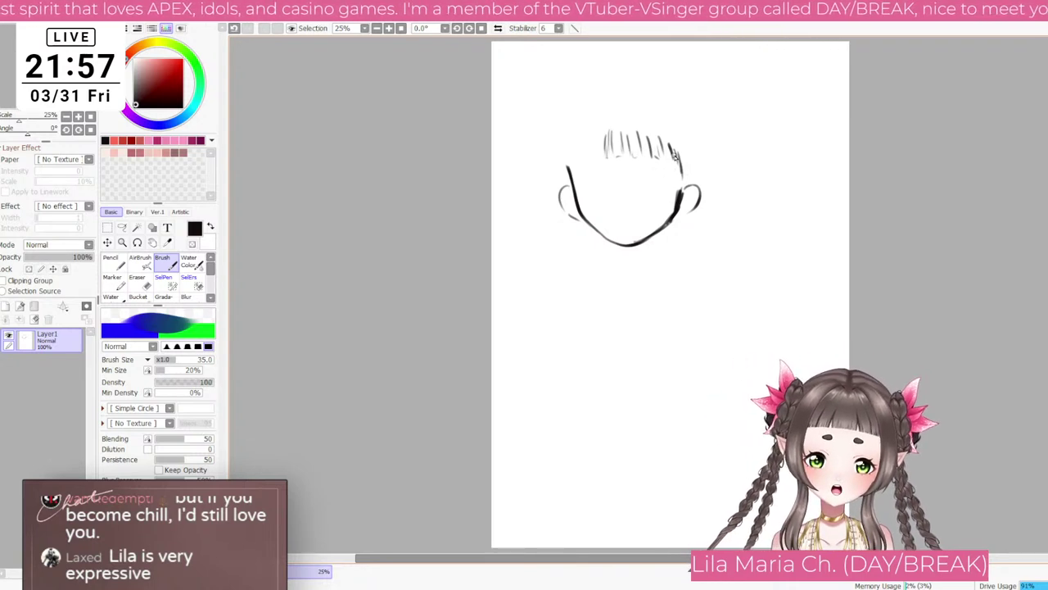
pyautogui.moveTo(676, 153); pyautogui.dragTo(667, 204)
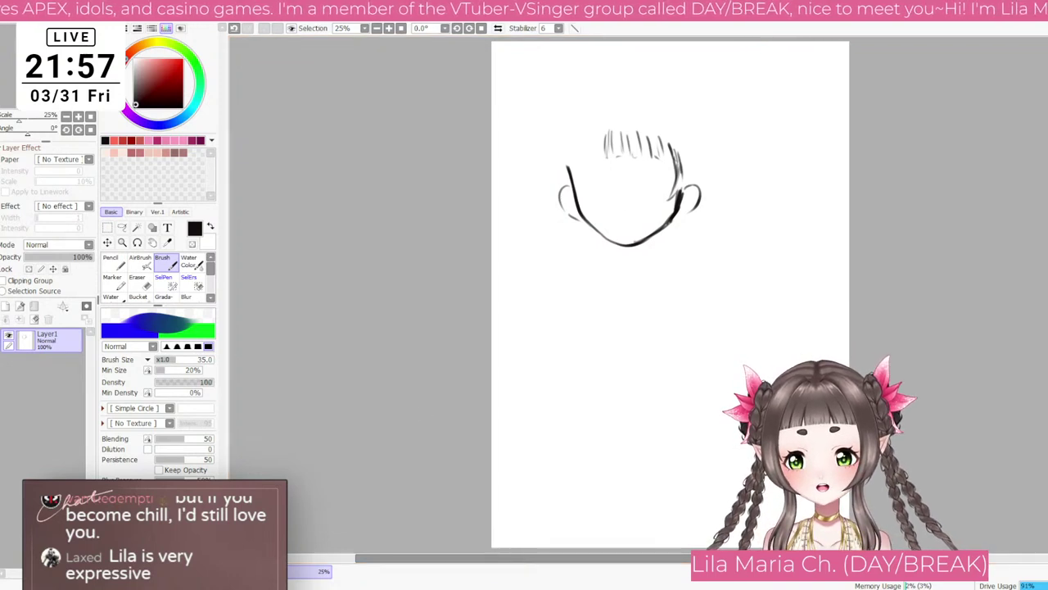
# Step: Sketch the rounded outline of the hair over the top and sides of the head, with the eraser enlarged to 40
pyautogui.moveTo(604, 128)
pyautogui.mouseDown()
pyautogui.moveTo(578, 203)
pyautogui.moveTo(566, 164)
pyautogui.moveTo(577, 203)
pyautogui.moveTo(565, 141)
pyautogui.moveTo(556, 172)
pyautogui.moveTo(569, 119)
pyautogui.moveTo(641, 89)
pyautogui.moveTo(663, 92)
pyautogui.moveTo(701, 147)
pyautogui.mouseUp()
pyautogui.press('e')
pyautogui.press(']')
pyautogui.press(']')
pyautogui.press(']')
pyautogui.press(']')
pyautogui.press(']')
pyautogui.press(']')
pyautogui.press(']')
pyautogui.click(166, 263)
pyautogui.moveTo(681, 118); pyautogui.dragTo(700, 166)
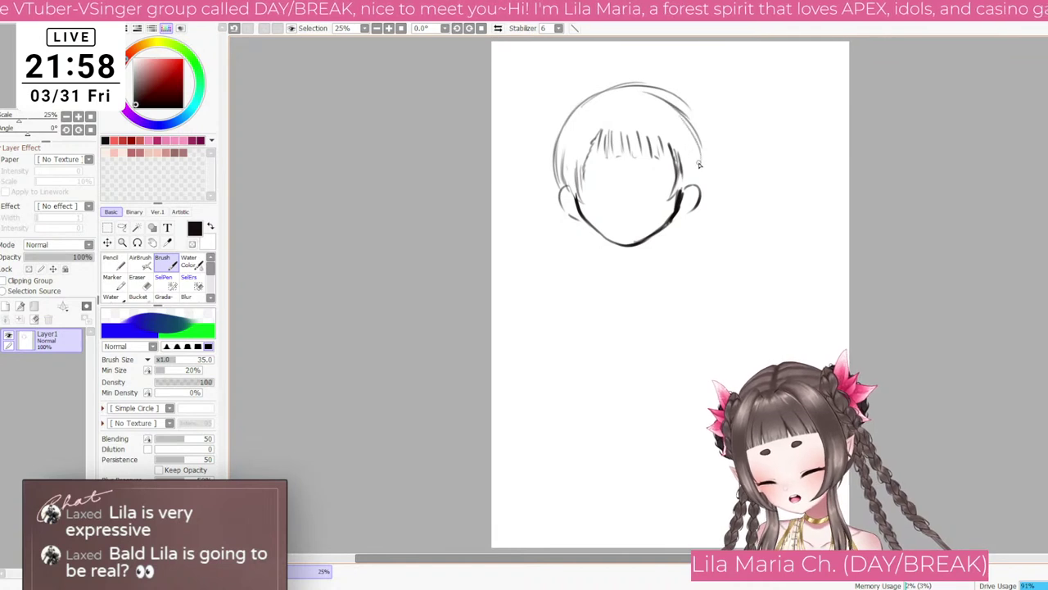
pyautogui.hotkey('ctrl', 'z')
pyautogui.moveTo(667, 105)
pyautogui.mouseDown()
pyautogui.moveTo(694, 139)
pyautogui.moveTo(697, 182)
pyautogui.mouseUp()
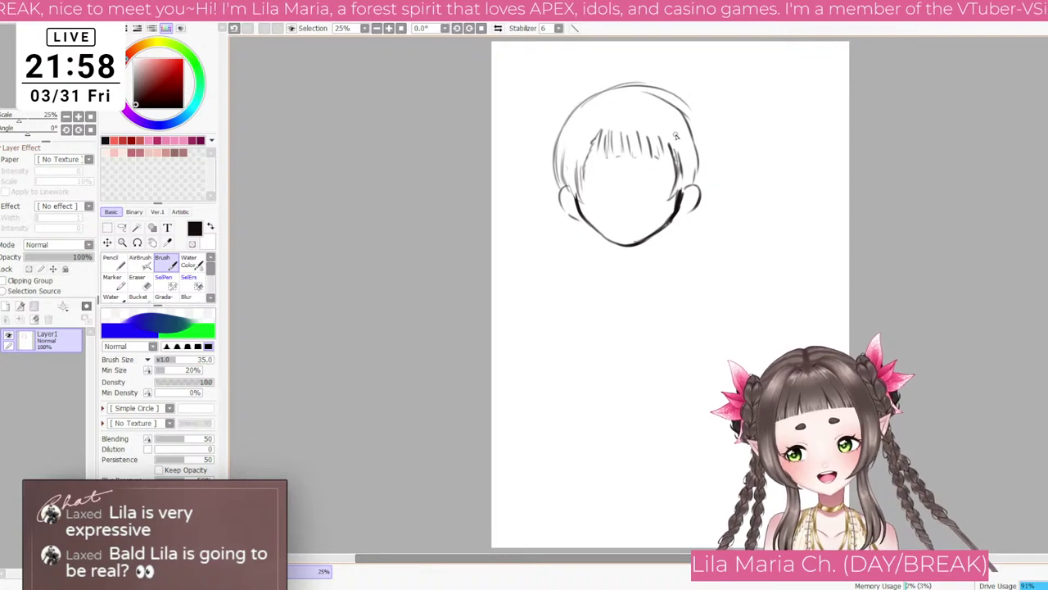
# Step: Sketch a hair bun on top of the head and add the neck, shoulders and collarbones below the face
pyautogui.moveTo(622, 86)
pyautogui.mouseDown()
pyautogui.moveTo(610, 74)
pyautogui.moveTo(643, 72)
pyautogui.moveTo(674, 108)
pyautogui.mouseUp()
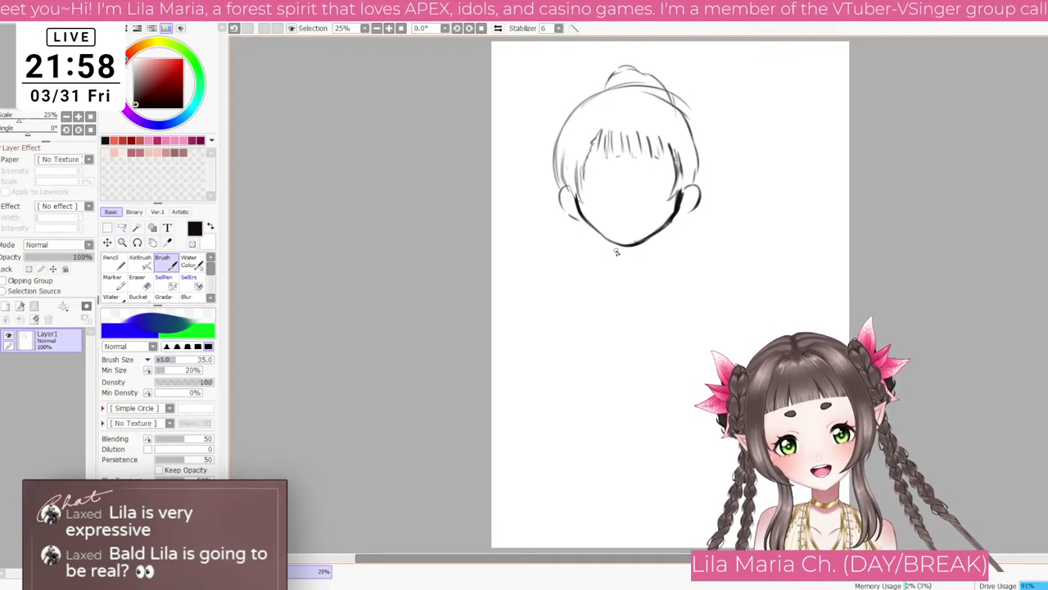
pyautogui.moveTo(579, 205); pyautogui.dragTo(609, 259)
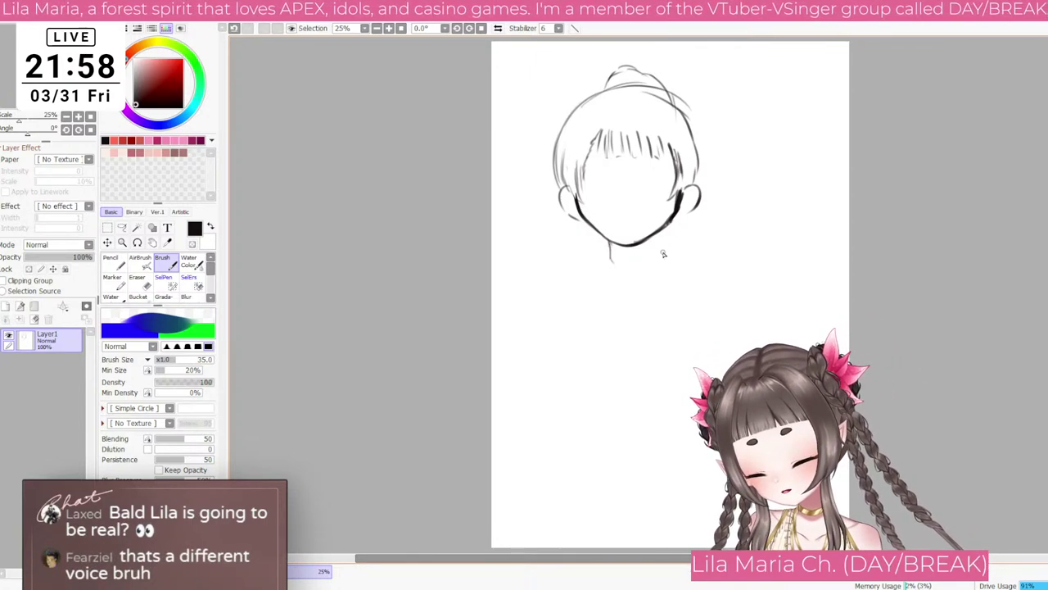
pyautogui.moveTo(646, 244)
pyautogui.mouseDown()
pyautogui.moveTo(654, 260)
pyautogui.moveTo(591, 258)
pyautogui.mouseUp()
pyautogui.moveTo(605, 65)
pyautogui.mouseDown()
pyautogui.moveTo(593, 75)
pyautogui.moveTo(647, 67)
pyautogui.moveTo(682, 114)
pyautogui.mouseUp()
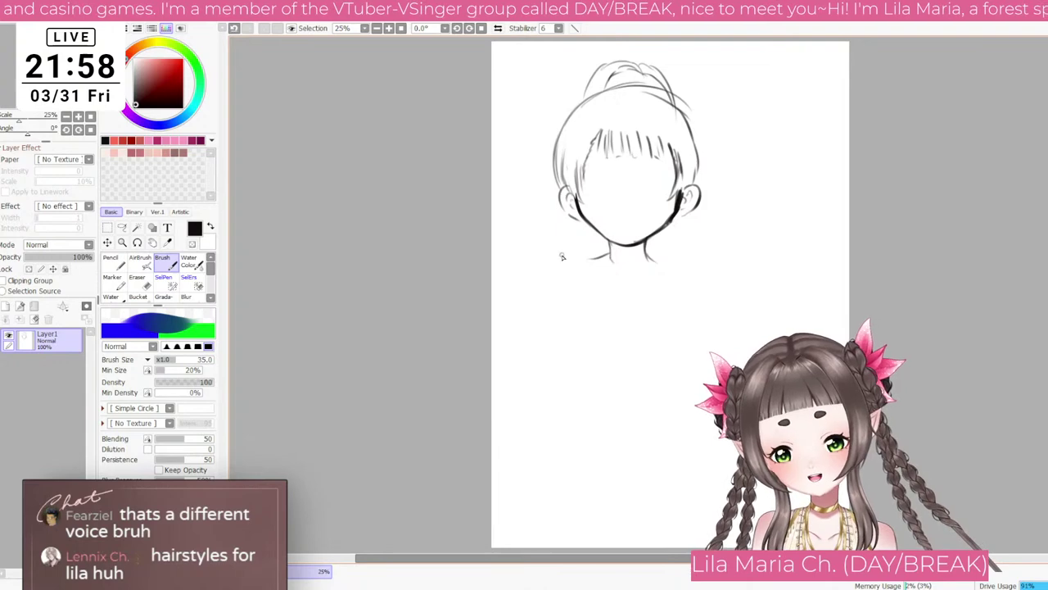
pyautogui.moveTo(600, 279)
pyautogui.mouseDown()
pyautogui.moveTo(639, 290)
pyautogui.moveTo(626, 293)
pyautogui.moveTo(635, 298)
pyautogui.moveTo(686, 276)
pyautogui.mouseUp()
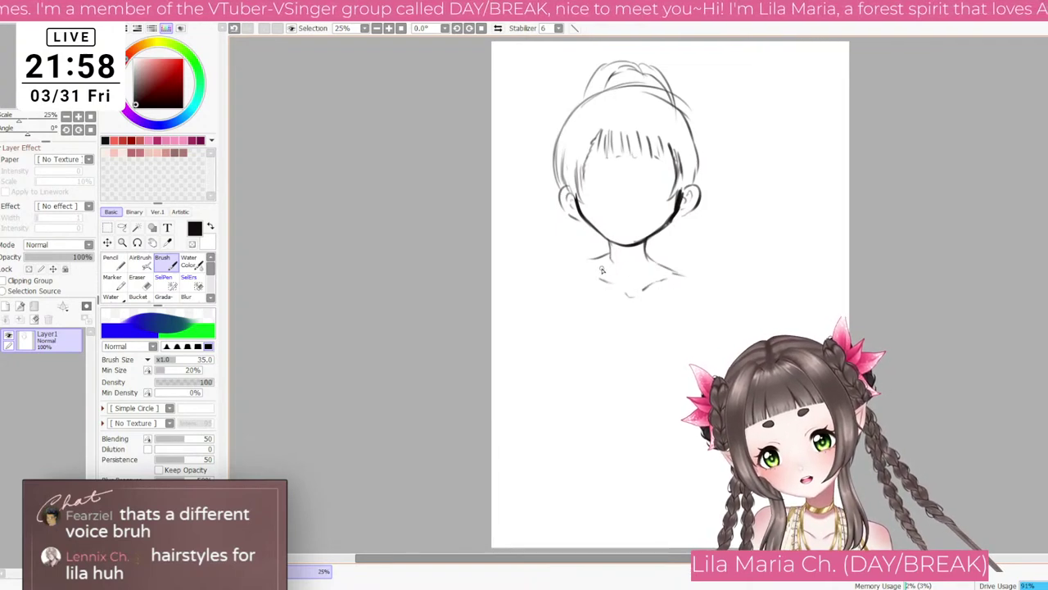
pyautogui.moveTo(609, 255)
pyautogui.mouseDown()
pyautogui.moveTo(526, 280)
pyautogui.moveTo(648, 285)
pyautogui.moveTo(573, 299)
pyautogui.moveTo(539, 271)
pyautogui.moveTo(554, 302)
pyautogui.mouseUp()
# Step: Erase the shoulder and collarbone lines and the bun on top of the head
pyautogui.press('e')
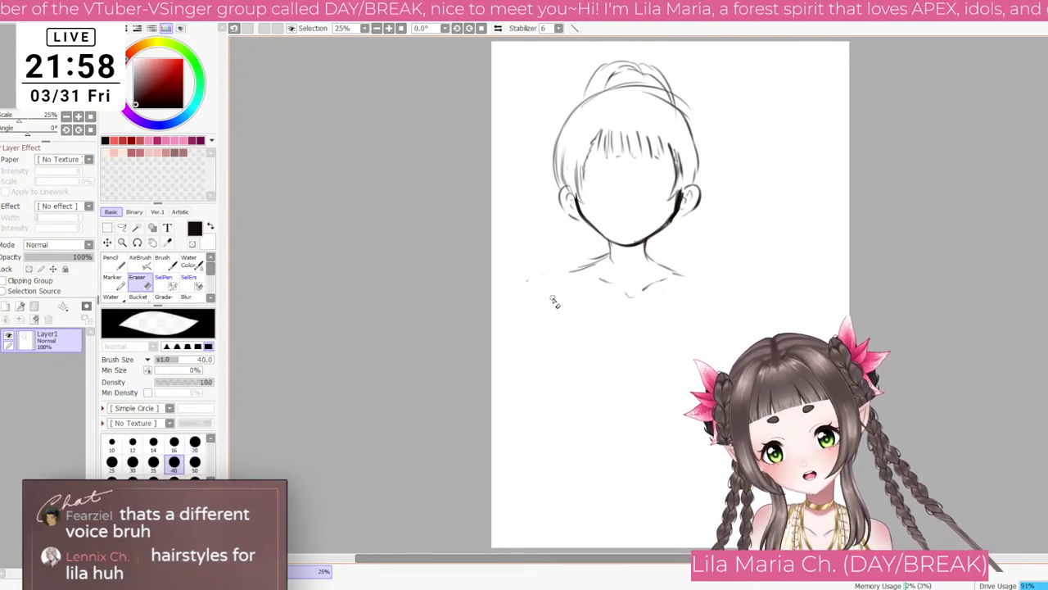
pyautogui.moveTo(645, 290)
pyautogui.mouseDown()
pyautogui.moveTo(702, 271)
pyautogui.moveTo(647, 267)
pyautogui.mouseUp()
pyautogui.click(168, 281)
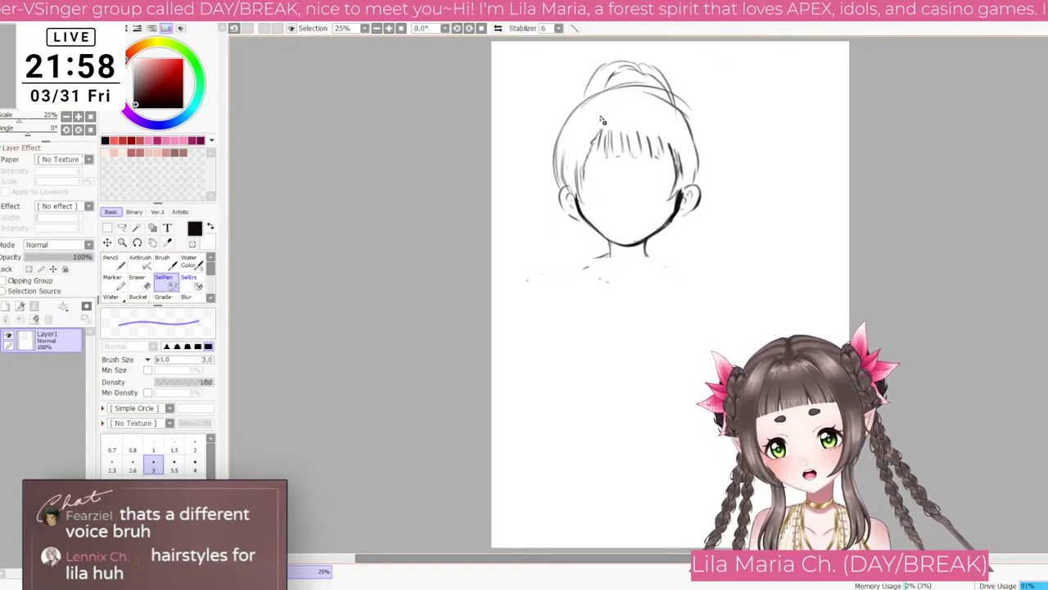
pyautogui.click(140, 281)
pyautogui.click(195, 521)
pyautogui.moveTo(580, 87); pyautogui.dragTo(654, 74)
# Step: Redraw the top outline of the hair and sketch high wavy pigtails on both sides of the head
pyautogui.click(167, 262)
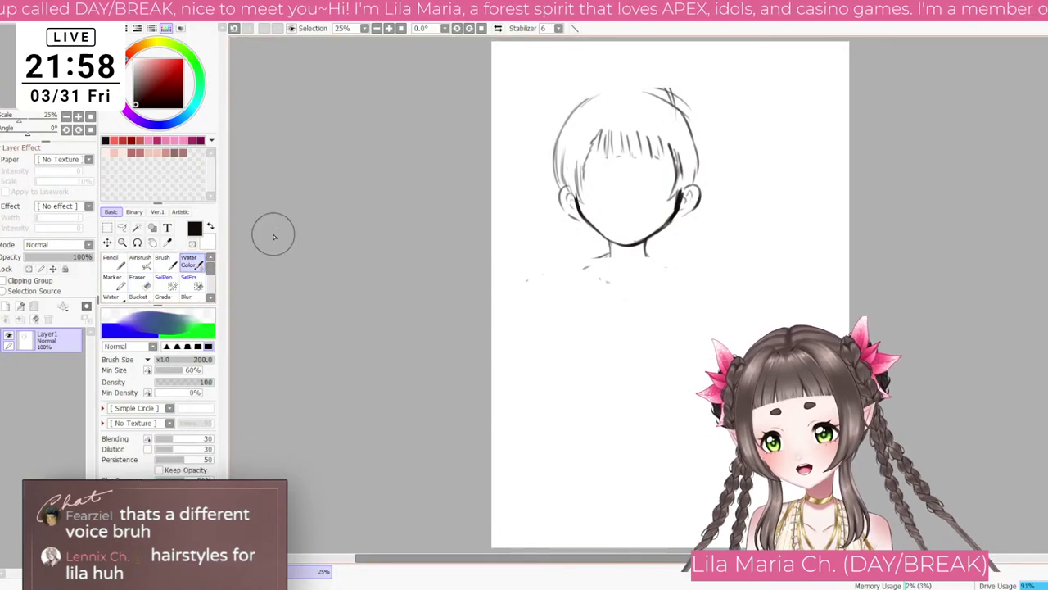
pyautogui.moveTo(576, 105)
pyautogui.mouseDown()
pyautogui.moveTo(654, 80)
pyautogui.moveTo(627, 81)
pyautogui.moveTo(674, 93)
pyautogui.mouseUp()
pyautogui.moveTo(609, 86)
pyautogui.mouseDown()
pyautogui.moveTo(534, 131)
pyautogui.moveTo(517, 200)
pyautogui.moveTo(539, 230)
pyautogui.moveTo(508, 243)
pyautogui.moveTo(499, 287)
pyautogui.mouseUp()
pyautogui.moveTo(570, 209); pyautogui.dragTo(558, 289)
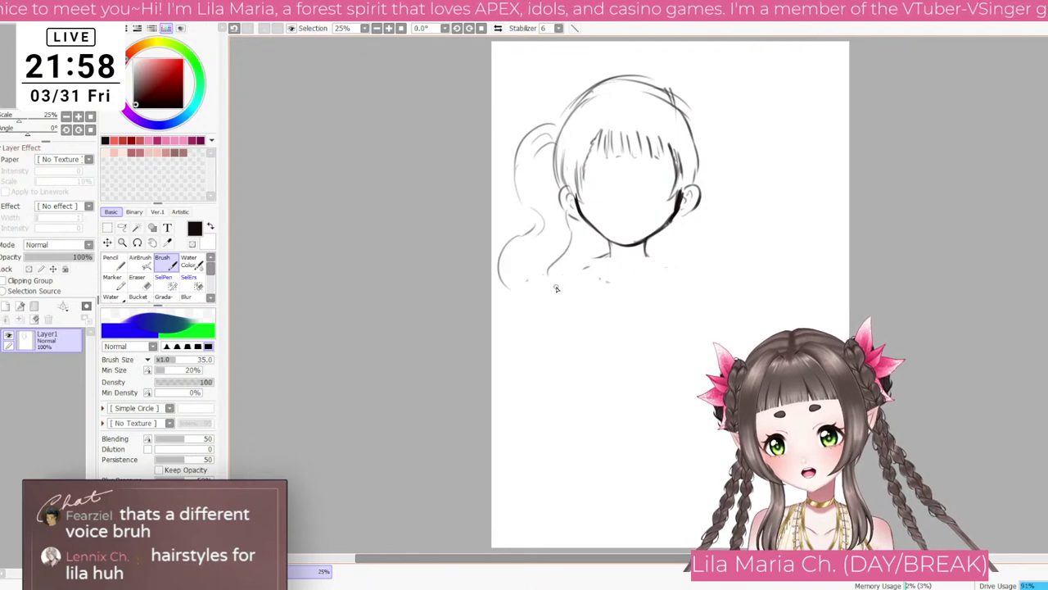
pyautogui.moveTo(693, 124)
pyautogui.mouseDown()
pyautogui.moveTo(727, 148)
pyautogui.moveTo(731, 208)
pyautogui.moveTo(750, 289)
pyautogui.mouseUp()
pyautogui.moveTo(679, 216); pyautogui.dragTo(677, 303)
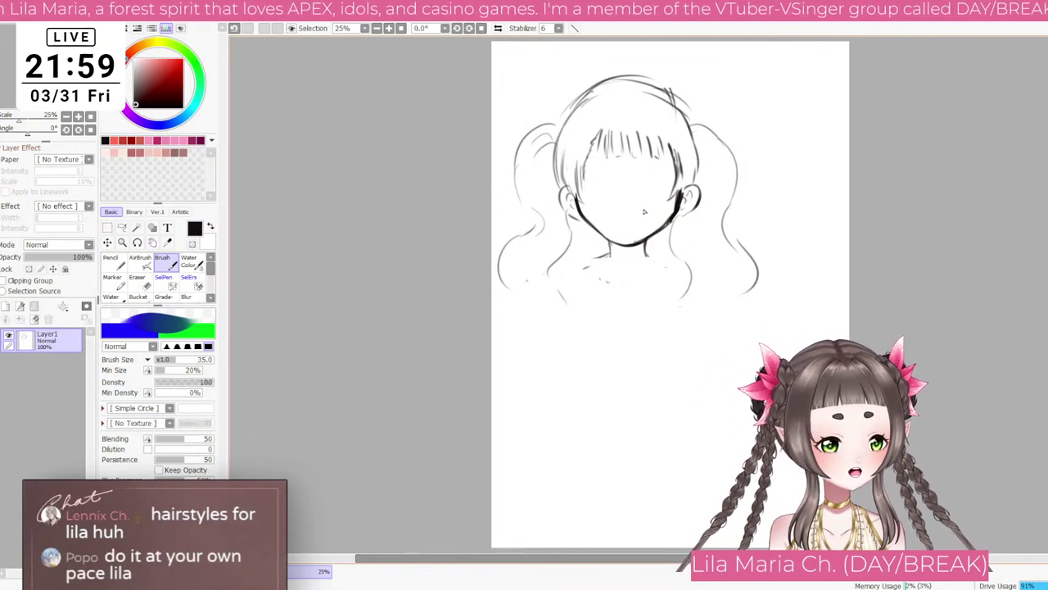
# Step: Erase both high pigtails and the leftover shoulder marks with the eraser, using size 120 for the leftovers
pyautogui.press('e')
pyautogui.moveTo(533, 218)
pyautogui.mouseDown()
pyautogui.moveTo(533, 276)
pyautogui.moveTo(505, 172)
pyautogui.moveTo(532, 144)
pyautogui.mouseUp()
pyautogui.moveTo(743, 112)
pyautogui.mouseDown()
pyautogui.moveTo(744, 276)
pyautogui.moveTo(680, 299)
pyautogui.mouseUp()
pyautogui.click(195, 477)
pyautogui.moveTo(605, 314)
pyautogui.mouseDown()
pyautogui.moveTo(609, 282)
pyautogui.moveTo(571, 284)
pyautogui.mouseUp()
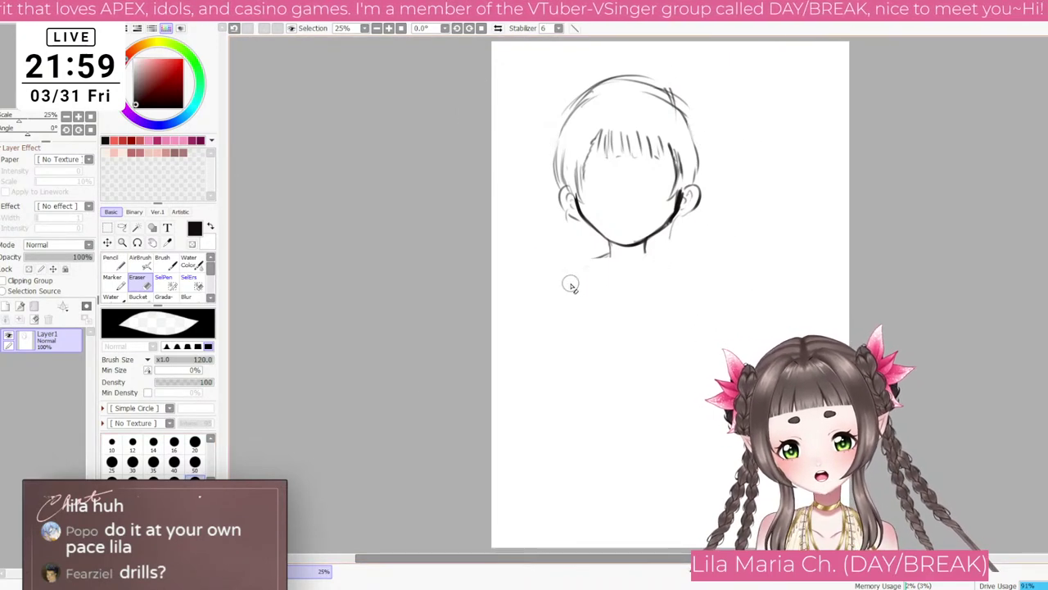
# Step: Sketch long, low wavy pigtails starting at the ears, with a round bun beside each ear
pyautogui.press('b')
pyautogui.moveTo(561, 194)
pyautogui.mouseDown()
pyautogui.moveTo(550, 229)
pyautogui.moveTo(531, 219)
pyautogui.moveTo(552, 215)
pyautogui.moveTo(545, 237)
pyautogui.moveTo(566, 254)
pyautogui.moveTo(550, 227)
pyautogui.moveTo(563, 275)
pyautogui.mouseUp()
pyautogui.moveTo(551, 229); pyautogui.dragTo(580, 374)
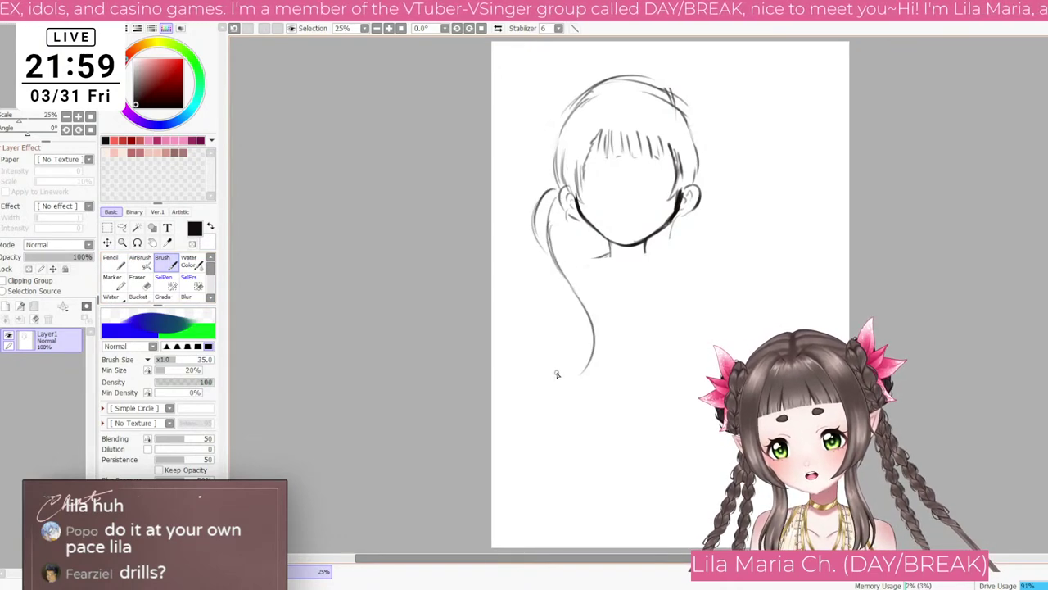
pyautogui.moveTo(552, 267)
pyautogui.mouseDown()
pyautogui.moveTo(538, 447)
pyautogui.moveTo(583, 477)
pyautogui.mouseUp()
pyautogui.moveTo(702, 187)
pyautogui.mouseDown()
pyautogui.moveTo(704, 248)
pyautogui.moveTo(713, 219)
pyautogui.moveTo(721, 238)
pyautogui.moveTo(689, 327)
pyautogui.moveTo(693, 360)
pyautogui.mouseUp()
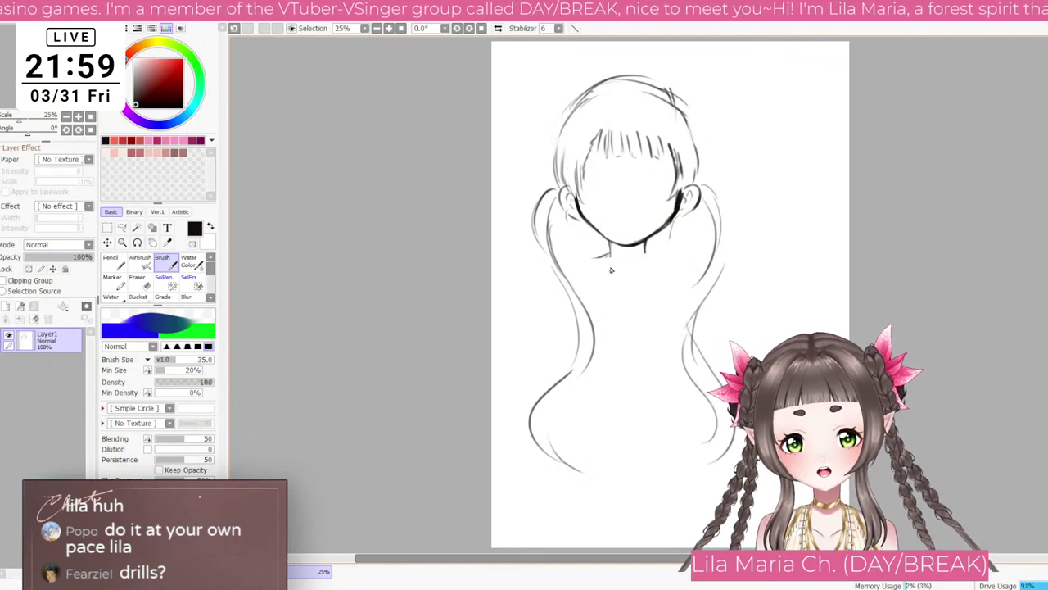
pyautogui.moveTo(558, 184)
pyautogui.mouseDown()
pyautogui.moveTo(532, 196)
pyautogui.moveTo(547, 218)
pyautogui.mouseUp()
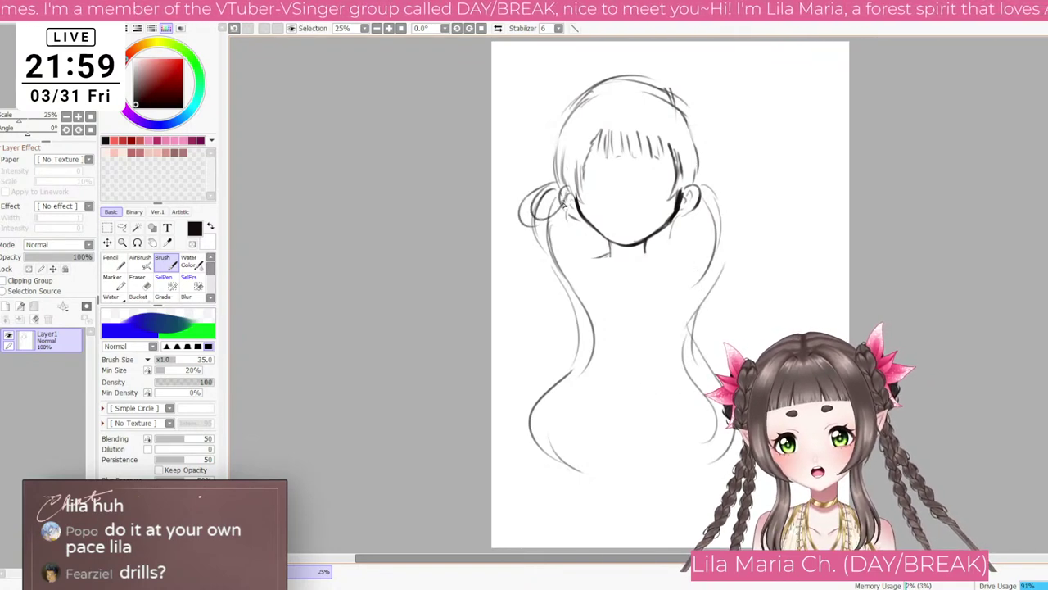
pyautogui.moveTo(703, 189)
pyautogui.mouseDown()
pyautogui.moveTo(698, 200)
pyautogui.moveTo(735, 219)
pyautogui.moveTo(721, 221)
pyautogui.moveTo(728, 203)
pyautogui.mouseUp()
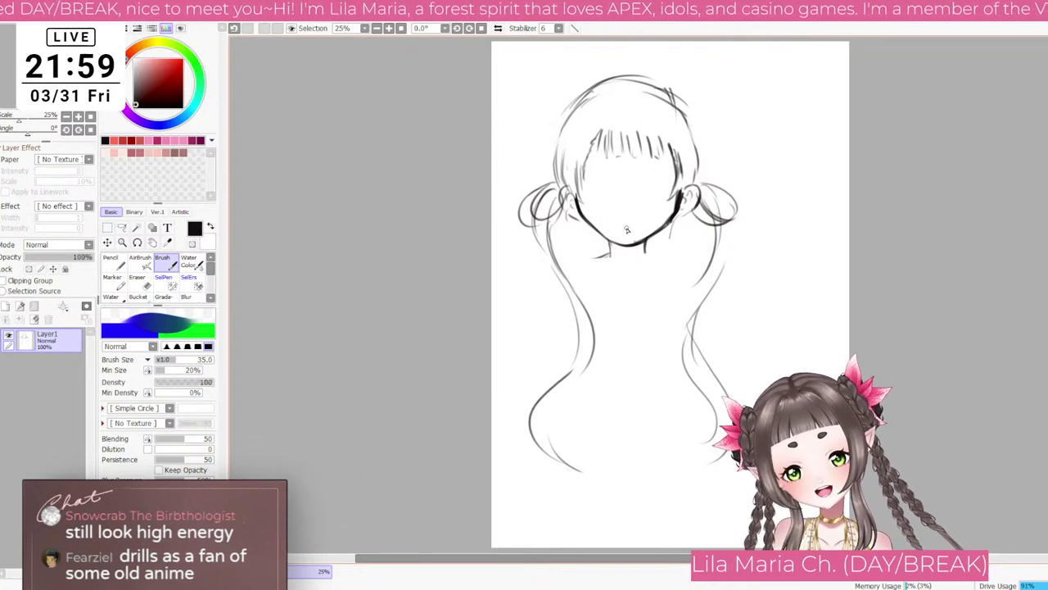
# Step: Add outer wavy strands to both pigtails and sketch a collar around the neck
pyautogui.moveTo(554, 208); pyautogui.dragTo(523, 298)
pyautogui.moveTo(537, 247)
pyautogui.mouseDown()
pyautogui.moveTo(524, 308)
pyautogui.moveTo(560, 323)
pyautogui.moveTo(534, 332)
pyautogui.moveTo(502, 379)
pyautogui.moveTo(521, 370)
pyautogui.mouseUp()
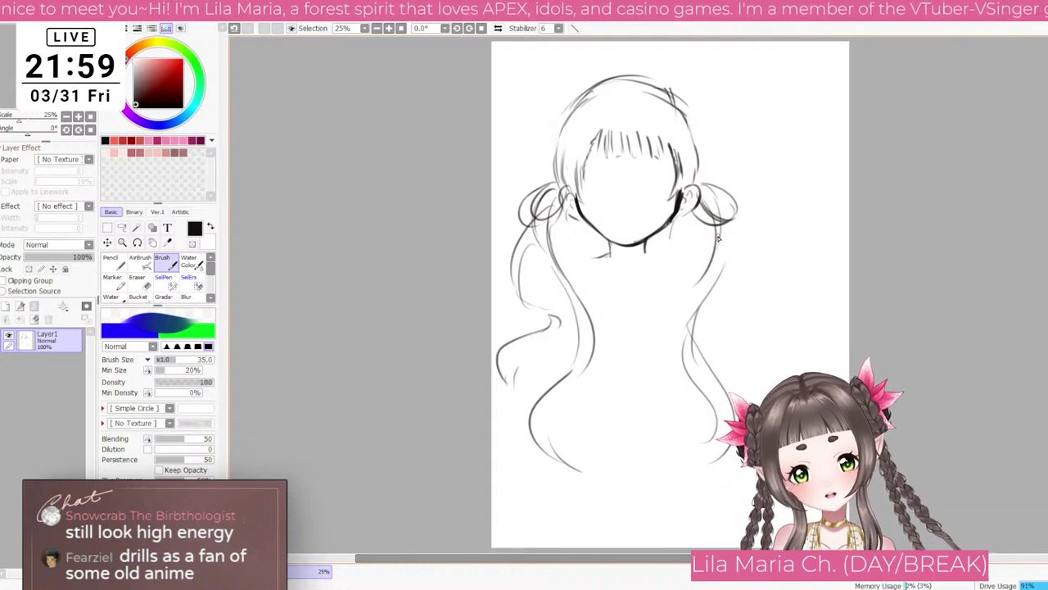
pyautogui.moveTo(696, 221)
pyautogui.mouseDown()
pyautogui.moveTo(705, 262)
pyautogui.moveTo(745, 289)
pyautogui.moveTo(747, 366)
pyautogui.mouseUp()
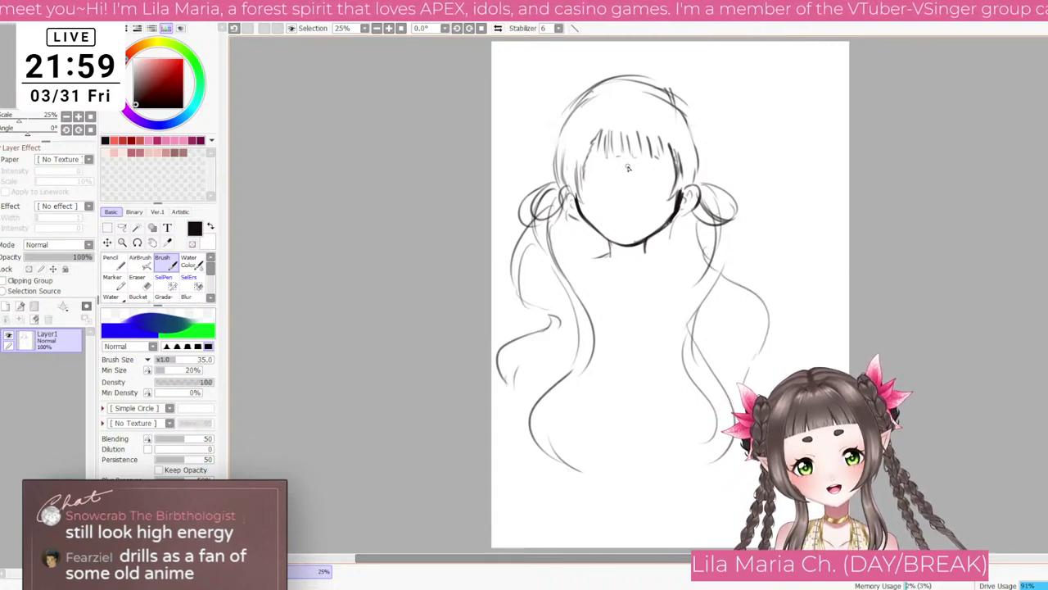
pyautogui.moveTo(610, 258)
pyautogui.mouseDown()
pyautogui.moveTo(598, 284)
pyautogui.moveTo(612, 264)
pyautogui.moveTo(637, 268)
pyautogui.moveTo(653, 247)
pyautogui.moveTo(608, 254)
pyautogui.moveTo(642, 253)
pyautogui.mouseUp()
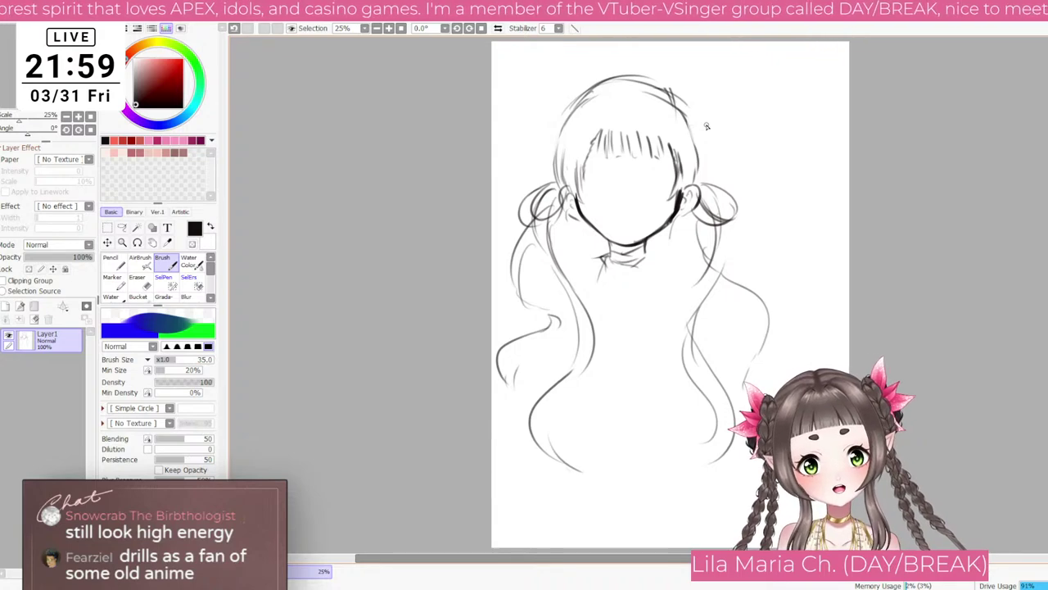
pyautogui.scroll(4, 698, 126)
pyautogui.scroll(-6, 674, 165)
pyautogui.scroll(3, 688, 259)
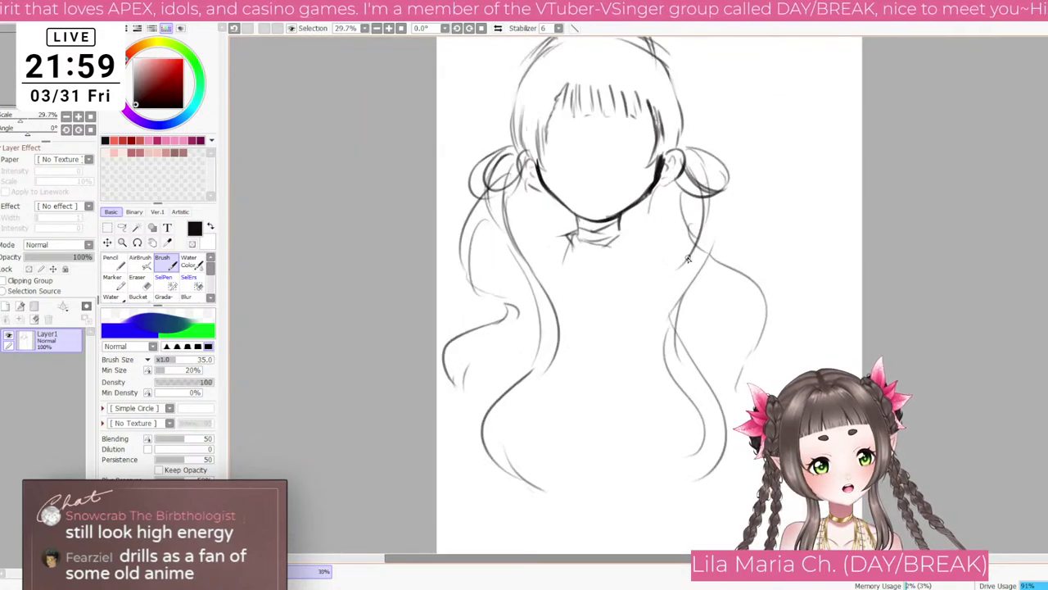
pyautogui.scroll(-1, 687, 259)
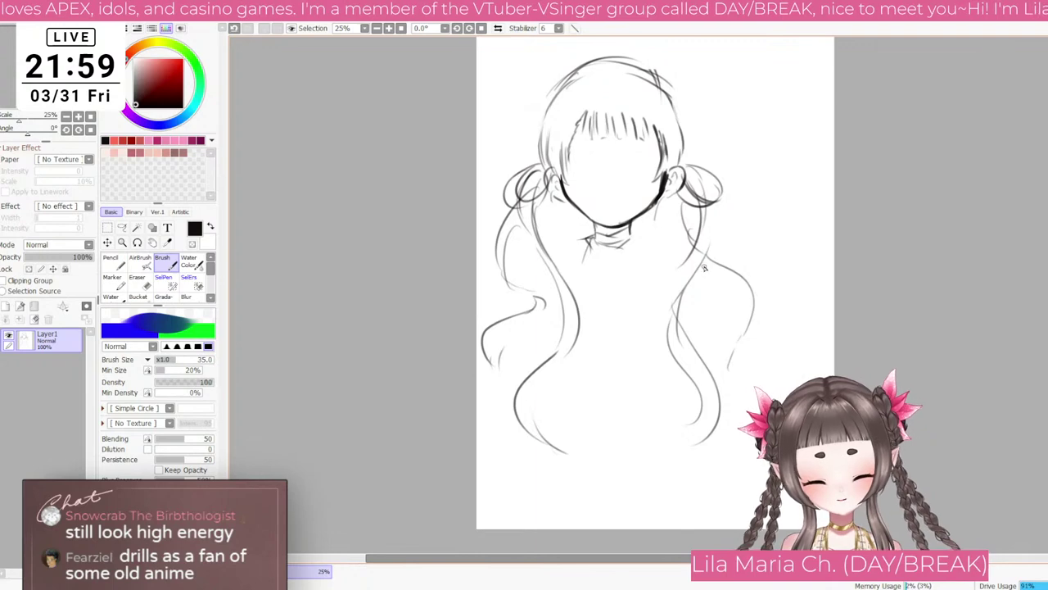
pyautogui.scroll(2, 701, 254)
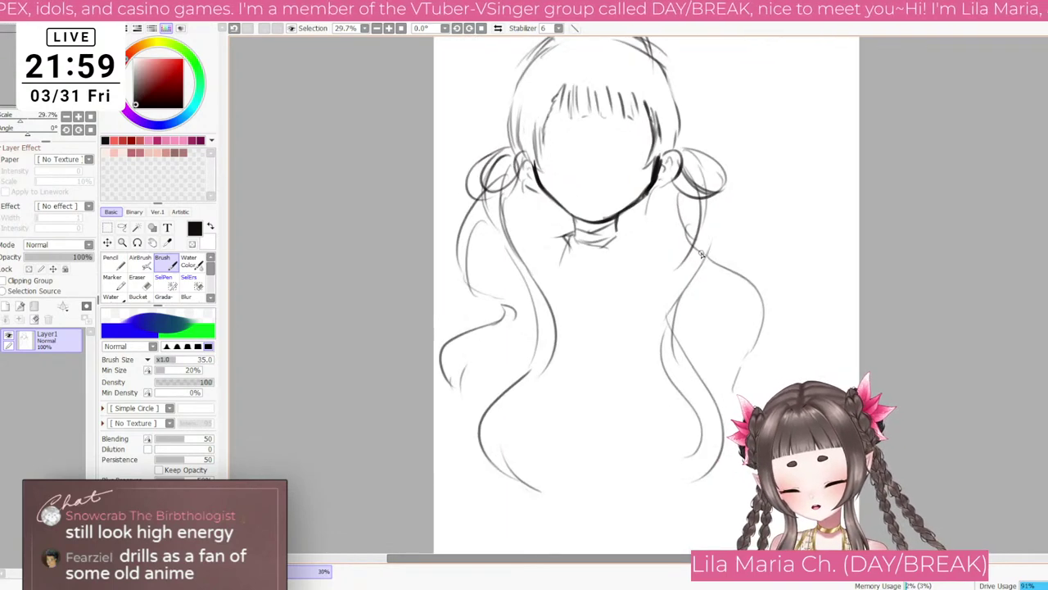
pyautogui.scroll(-3, 696, 270)
pyautogui.scroll(1, 680, 303)
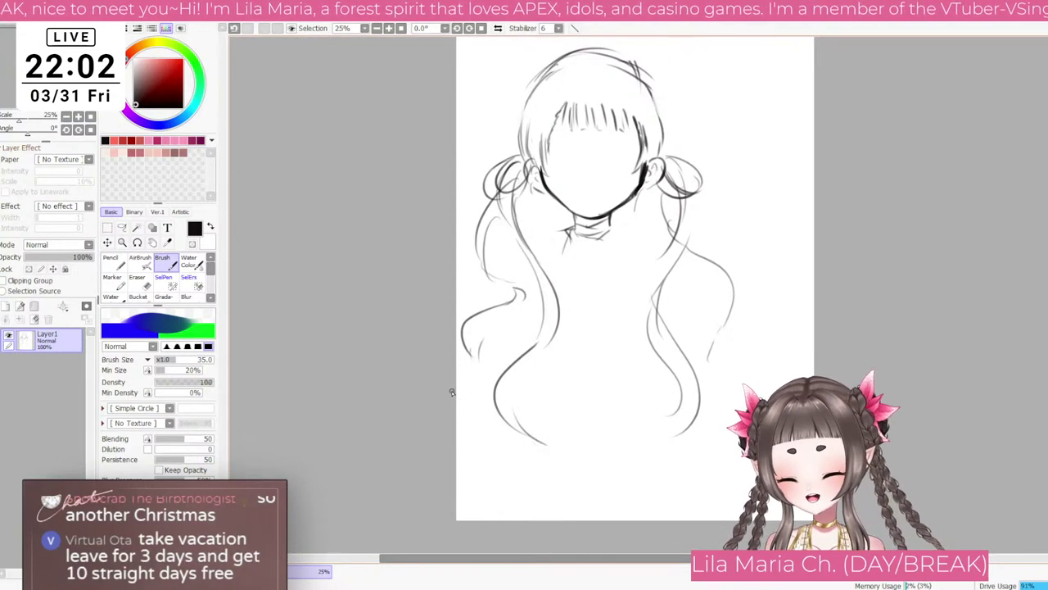
# Step: Clear the whole sketch from Layer1 and set the brush to the muted brown swatch at size 40
pyautogui.press('Delete')
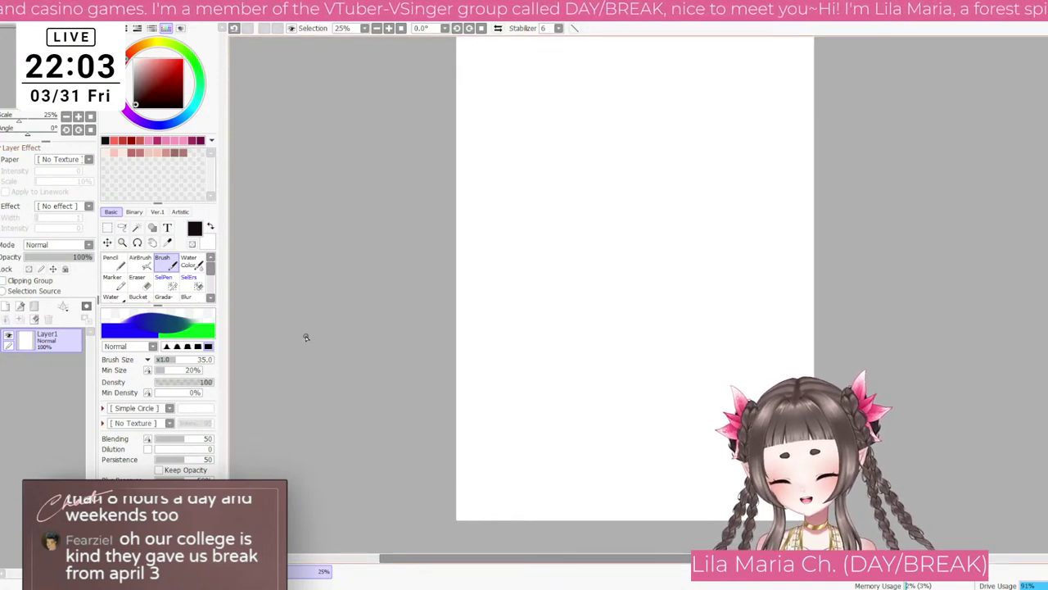
pyautogui.scroll(-1, 664, 171)
pyautogui.click(90, 117)
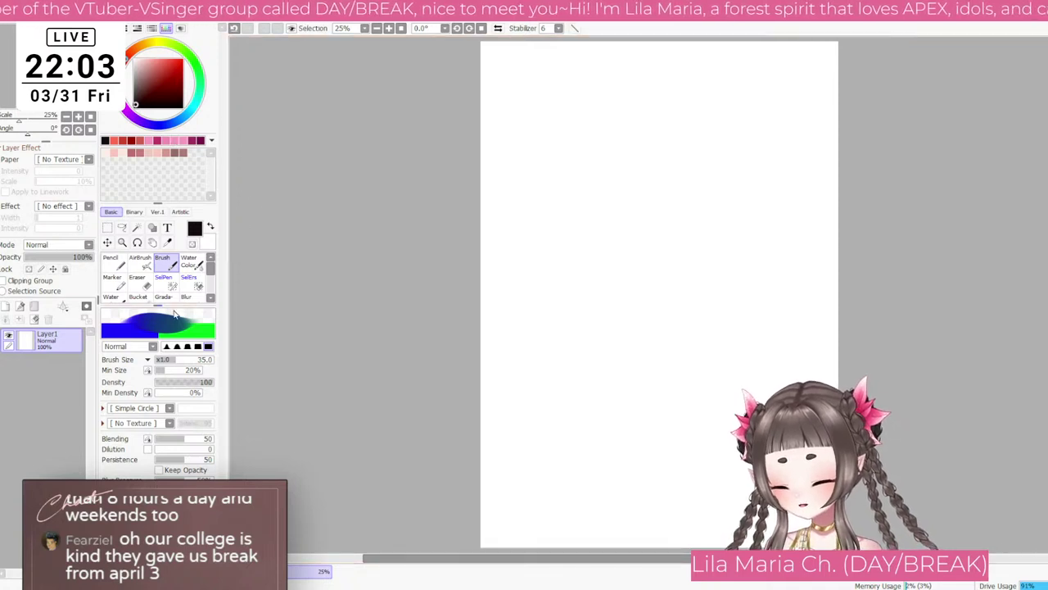
pyautogui.click(174, 155)
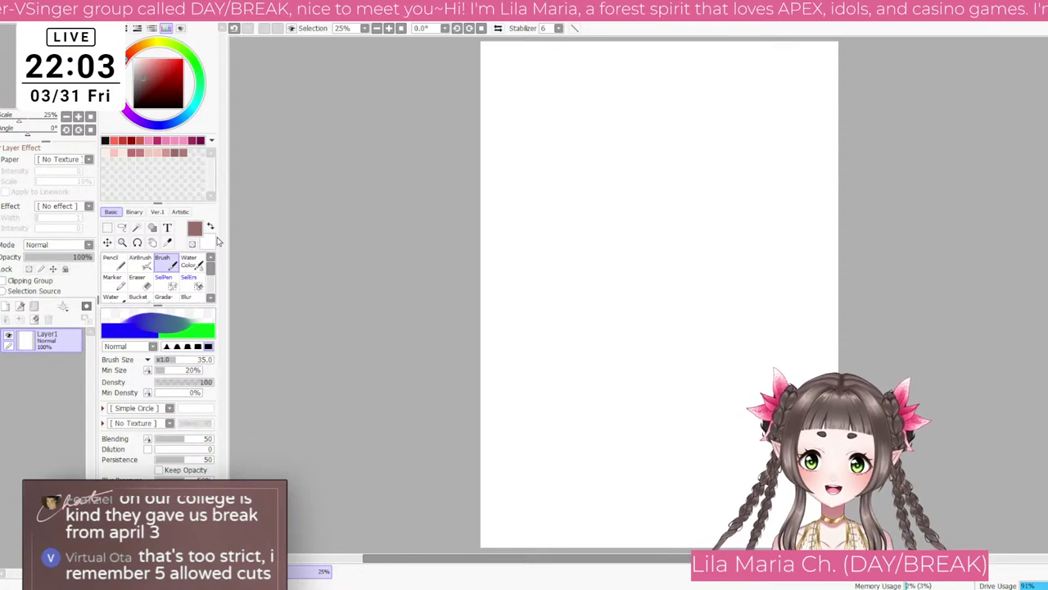
pyautogui.press(']')
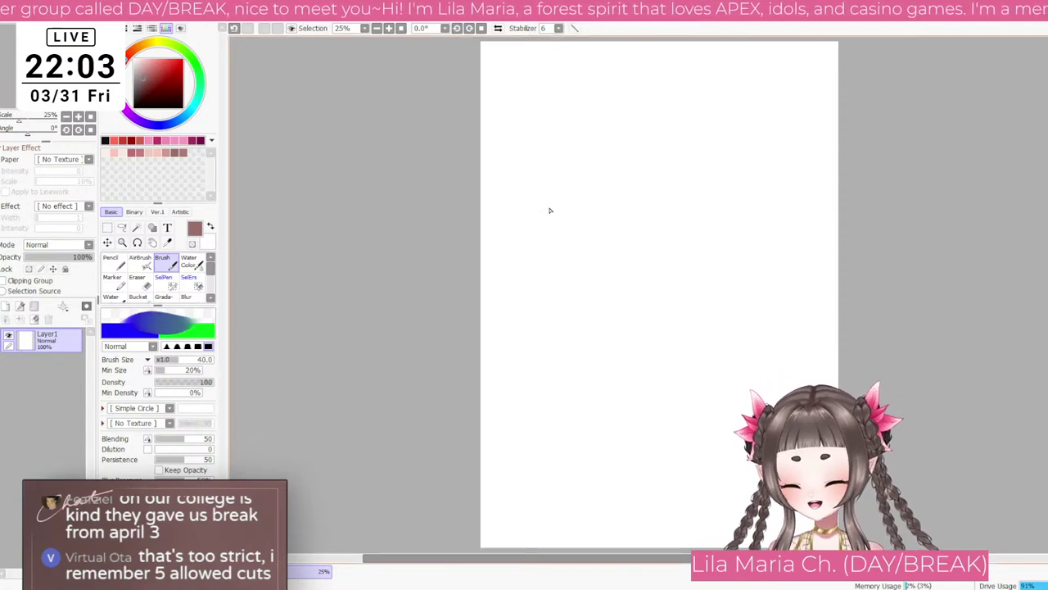
# Step: Set the brush size to 35 and sketch the face's cheek and jaw contour down to the chin
pyautogui.press('[')
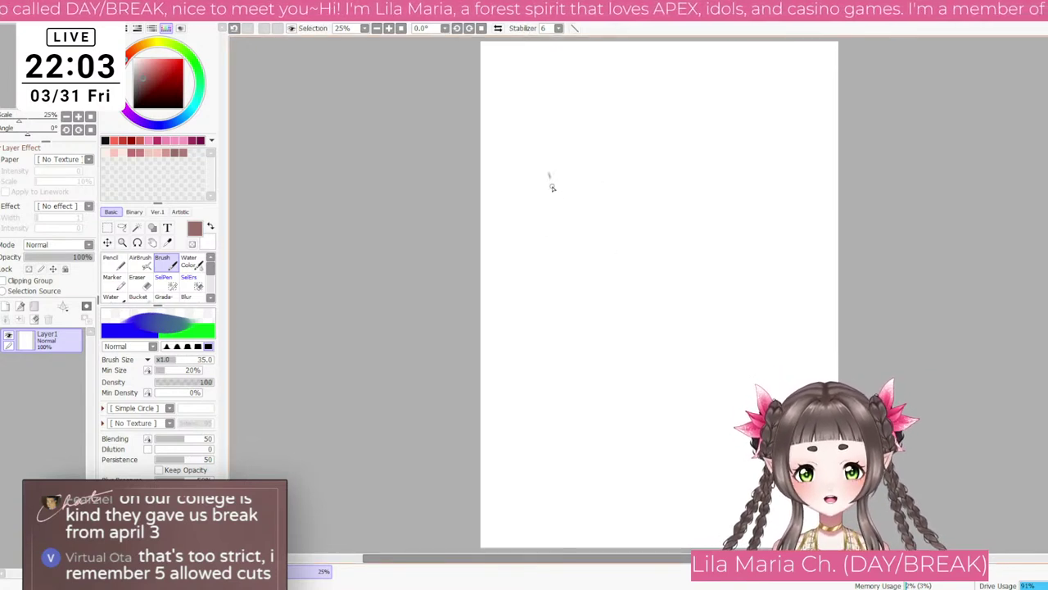
pyautogui.moveTo(549, 174)
pyautogui.mouseDown()
pyautogui.moveTo(561, 223)
pyautogui.moveTo(546, 176)
pyautogui.moveTo(559, 224)
pyautogui.moveTo(551, 199)
pyautogui.moveTo(541, 236)
pyautogui.moveTo(534, 221)
pyautogui.moveTo(573, 283)
pyautogui.moveTo(540, 275)
pyautogui.moveTo(551, 291)
pyautogui.moveTo(546, 280)
pyautogui.moveTo(598, 321)
pyautogui.moveTo(638, 327)
pyautogui.moveTo(675, 297)
pyautogui.mouseUp()
pyautogui.hotkey('ctrl', 'z')
pyautogui.hotkey('ctrl', 'z')
pyautogui.hotkey('ctrl', 'z')
pyautogui.hotkey('ctrl', 'z')
pyautogui.hotkey('ctrl', 'z')
pyautogui.hotkey('ctrl', 'z')
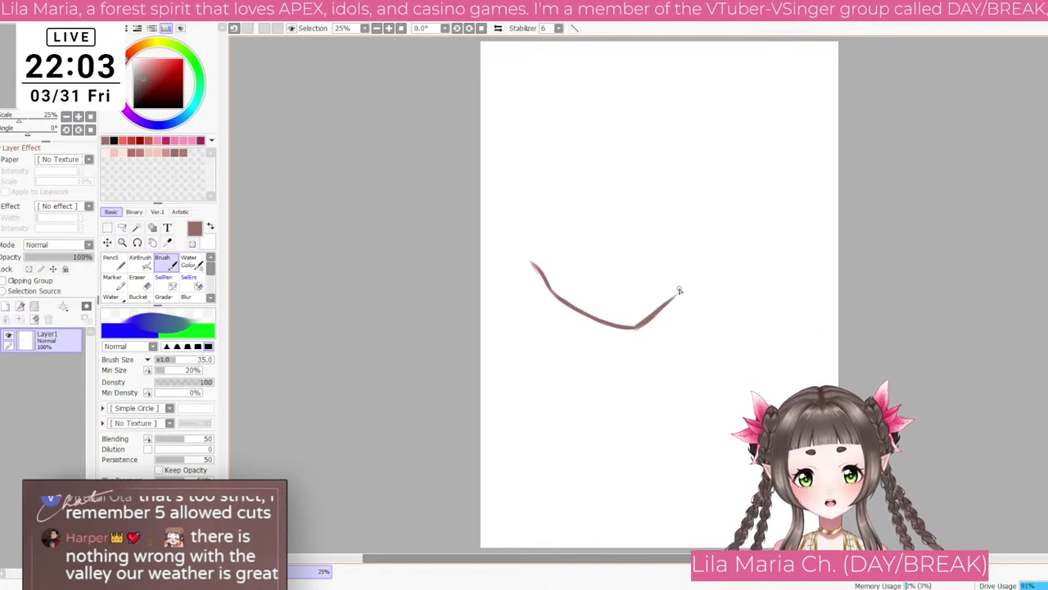
# Step: Redraw the right side of the jawline up toward the ear and shift the whole contour right on the canvas
pyautogui.hotkey('ctrl', 'z')
pyautogui.moveTo(633, 328)
pyautogui.mouseDown()
pyautogui.moveTo(695, 272)
pyautogui.moveTo(685, 289)
pyautogui.moveTo(697, 256)
pyautogui.mouseUp()
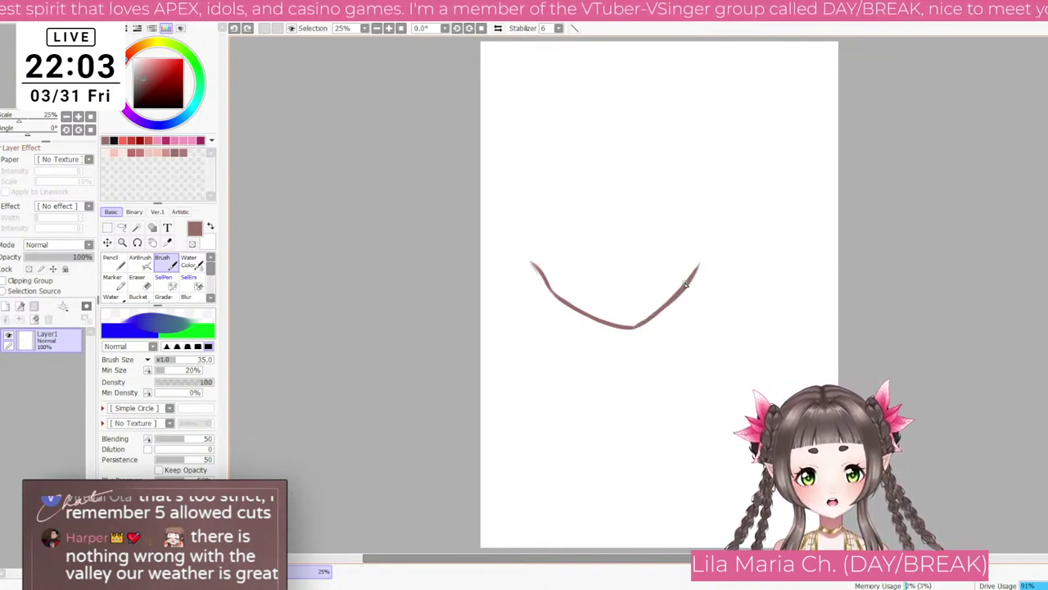
pyautogui.hotkey('ctrl', 'z')
pyautogui.moveTo(677, 295)
pyautogui.mouseDown()
pyautogui.moveTo(706, 243)
pyautogui.moveTo(678, 290)
pyautogui.moveTo(689, 270)
pyautogui.moveTo(697, 290)
pyautogui.moveTo(726, 281)
pyautogui.mouseUp()
pyautogui.hotkey('ctrl', 't')
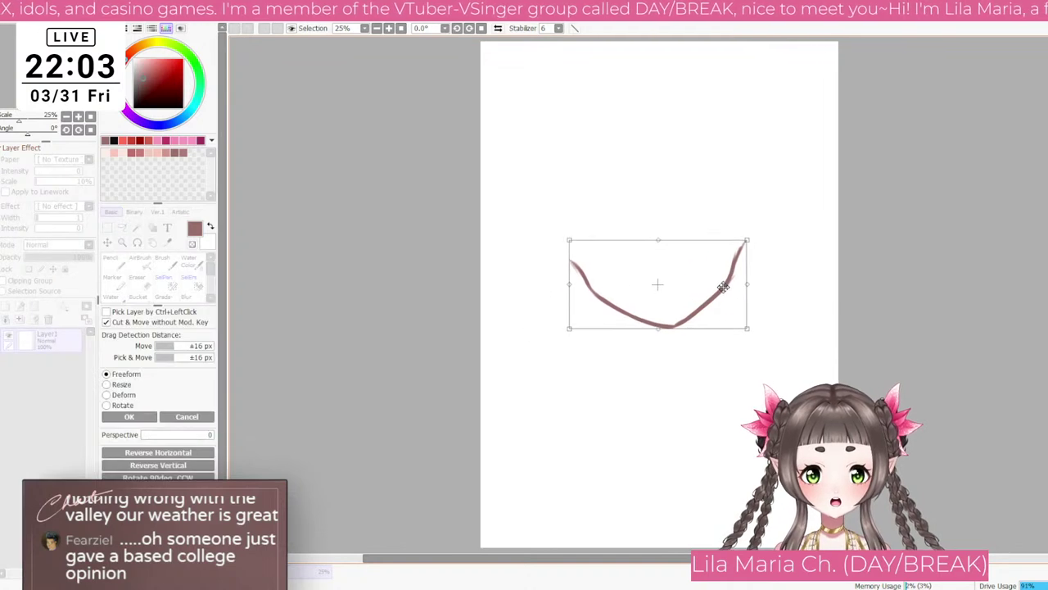
pyautogui.press('Return')
# Step: Sketch an ear with inner contour lines at each end of the jawline
pyautogui.moveTo(757, 220)
pyautogui.mouseDown()
pyautogui.moveTo(761, 208)
pyautogui.moveTo(778, 226)
pyautogui.moveTo(742, 263)
pyautogui.mouseUp()
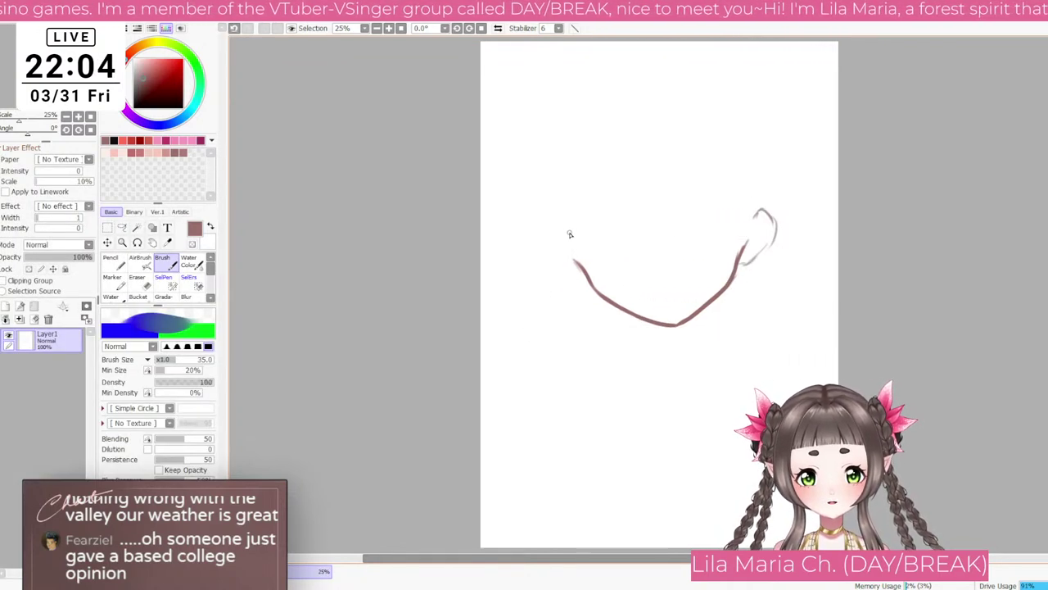
pyautogui.moveTo(568, 232)
pyautogui.mouseDown()
pyautogui.moveTo(555, 237)
pyautogui.moveTo(552, 265)
pyautogui.moveTo(603, 293)
pyautogui.mouseUp()
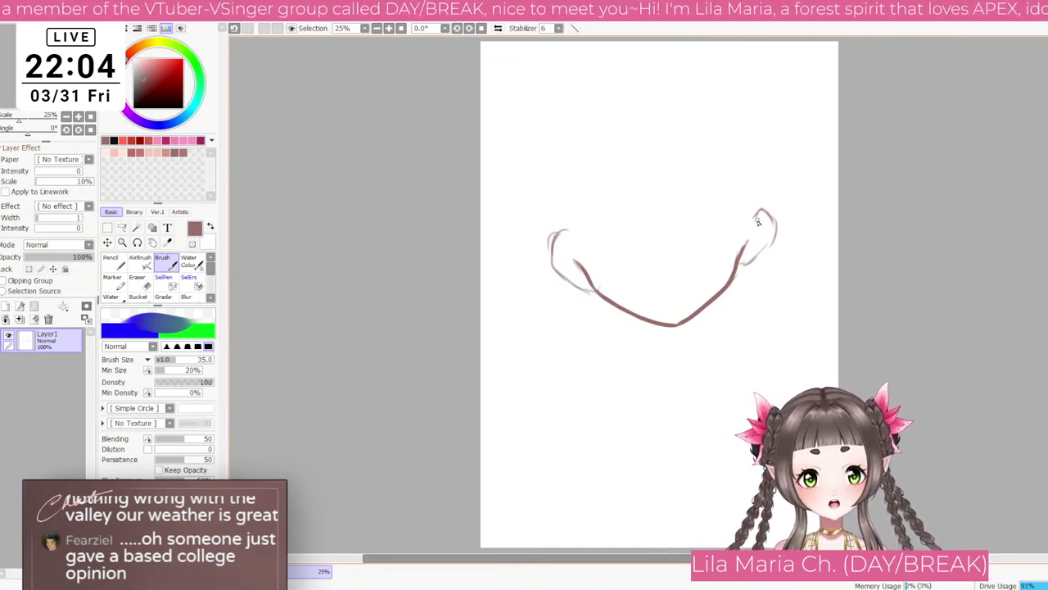
pyautogui.moveTo(756, 222); pyautogui.dragTo(758, 235)
pyautogui.moveTo(572, 251); pyautogui.dragTo(568, 268)
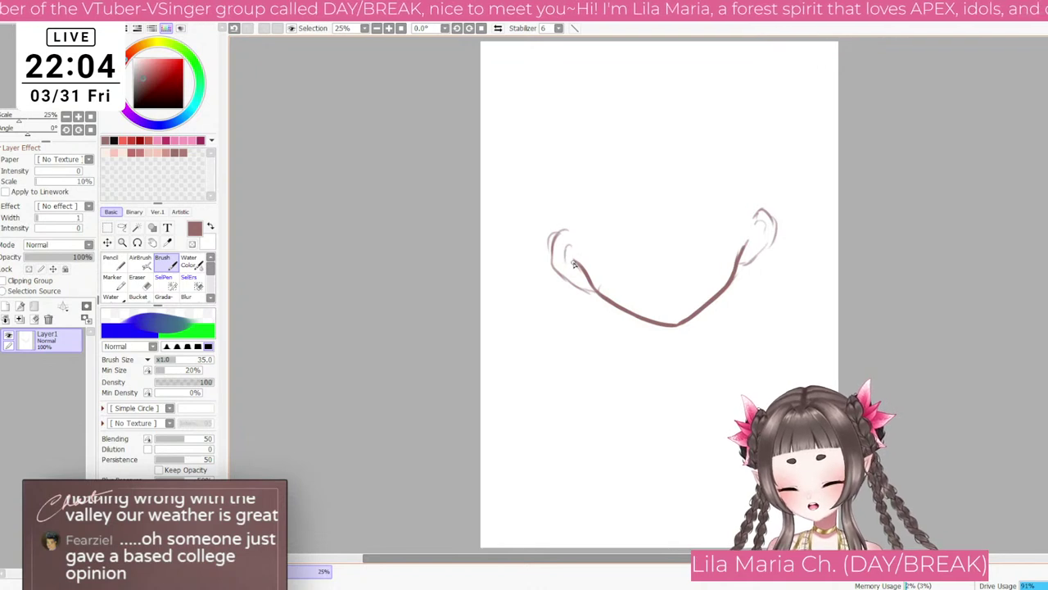
pyautogui.moveTo(753, 234); pyautogui.dragTo(747, 255)
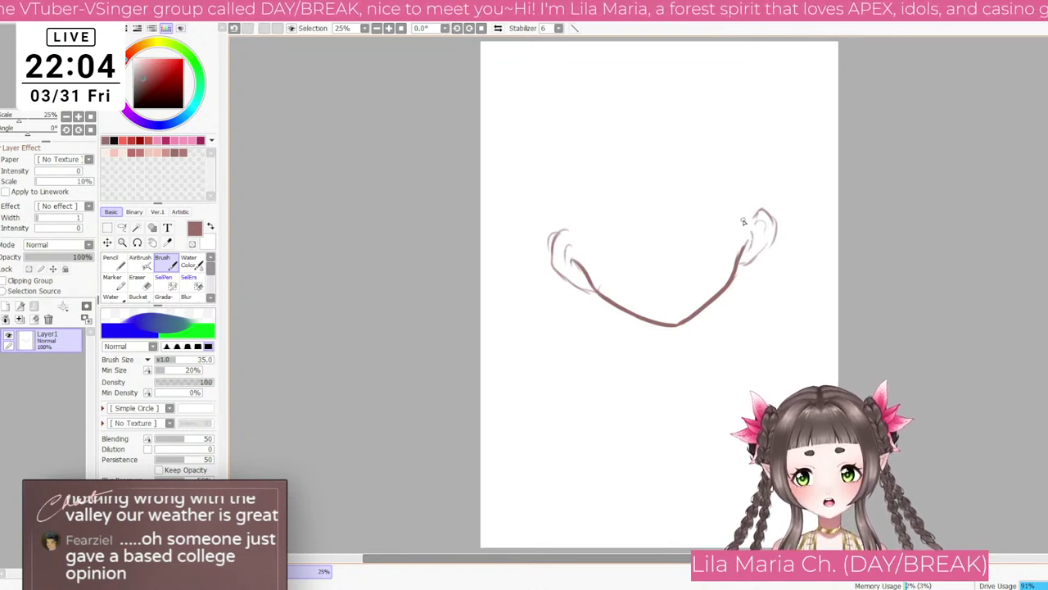
pyautogui.moveTo(748, 215); pyautogui.dragTo(766, 214)
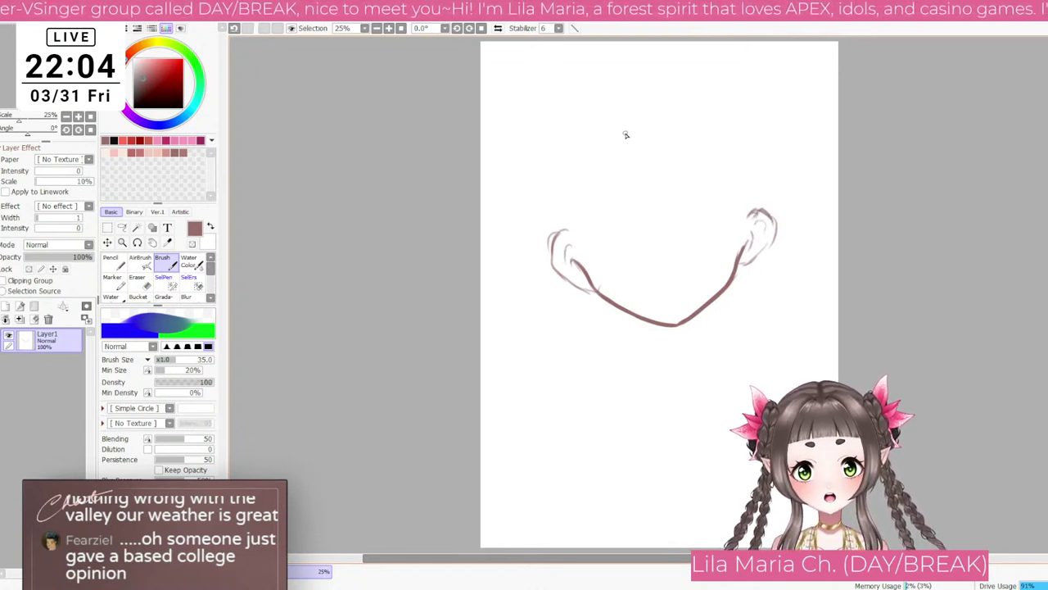
# Step: Sketch the straight bangs across the forehead with long strands falling from the crown
pyautogui.moveTo(606, 106)
pyautogui.mouseDown()
pyautogui.moveTo(610, 172)
pyautogui.moveTo(634, 206)
pyautogui.mouseUp()
pyautogui.hotkey('ctrl', 'z')
pyautogui.hotkey('ctrl', 'z')
pyautogui.moveTo(617, 123)
pyautogui.mouseDown()
pyautogui.moveTo(622, 172)
pyautogui.moveTo(650, 201)
pyautogui.moveTo(703, 198)
pyautogui.moveTo(666, 188)
pyautogui.moveTo(692, 197)
pyautogui.mouseUp()
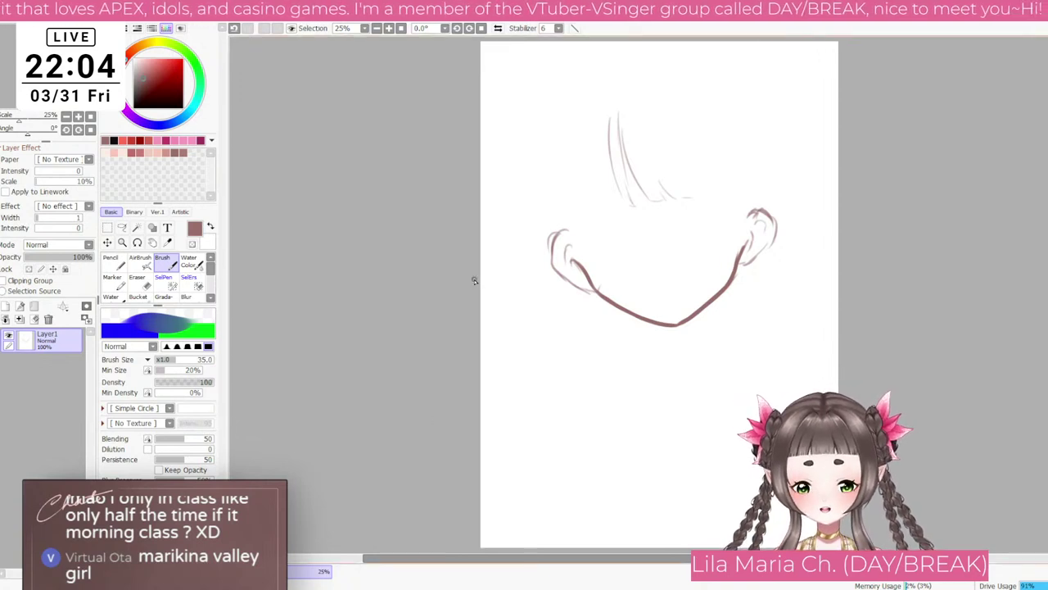
pyautogui.moveTo(610, 100); pyautogui.dragTo(614, 135)
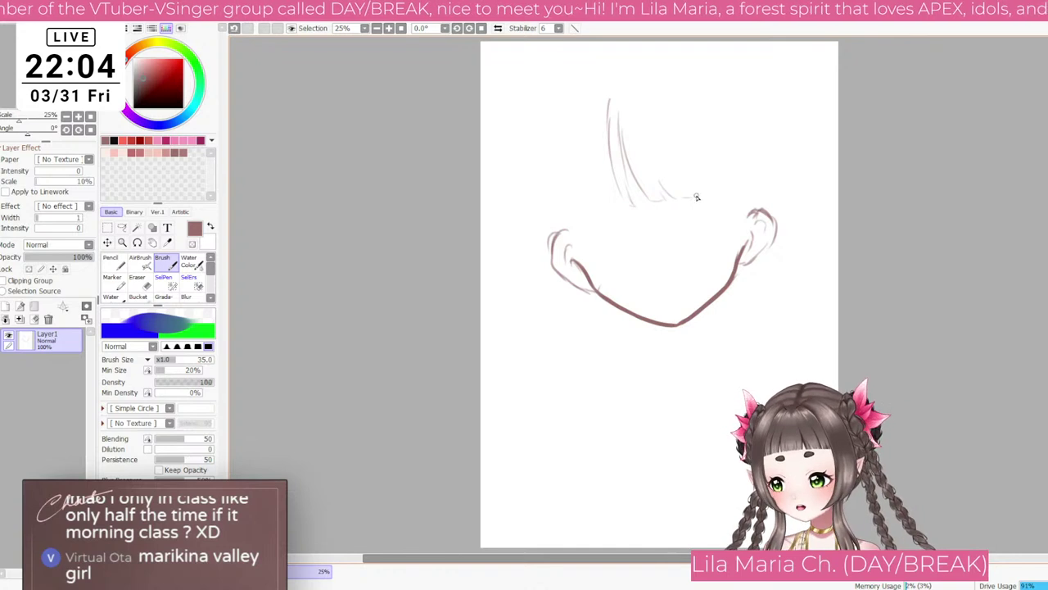
pyautogui.moveTo(698, 199); pyautogui.dragTo(694, 183)
pyautogui.moveTo(684, 137)
pyautogui.mouseDown()
pyautogui.moveTo(718, 200)
pyautogui.moveTo(700, 158)
pyautogui.mouseUp()
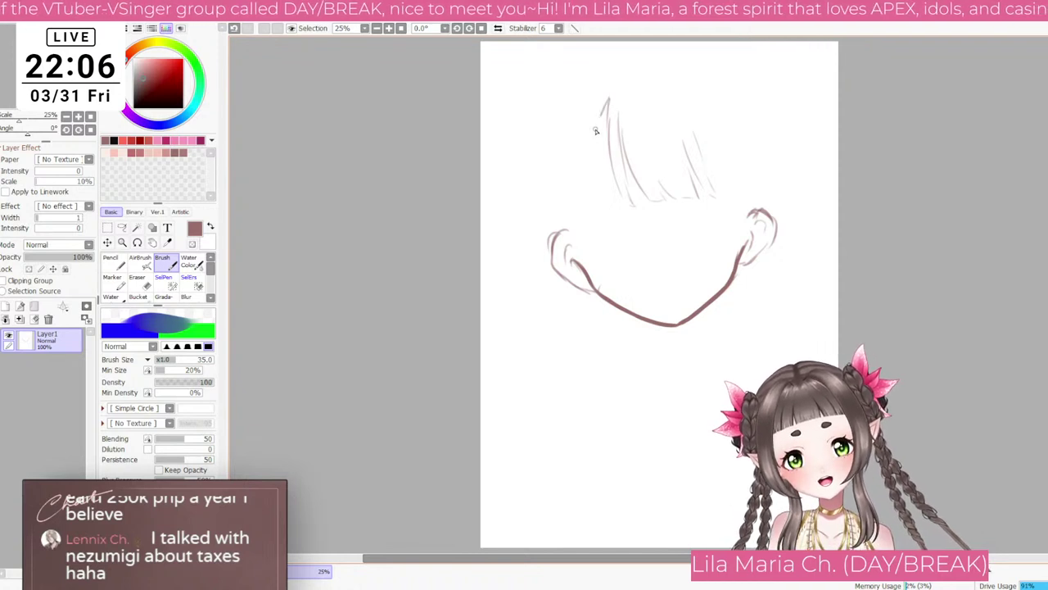
# Step: Draw the side locks from the bangs down to both ears, with a long slanted strand on the left
pyautogui.moveTo(608, 99)
pyautogui.mouseDown()
pyautogui.moveTo(576, 235)
pyautogui.moveTo(571, 228)
pyautogui.moveTo(577, 239)
pyautogui.mouseUp()
pyautogui.moveTo(721, 184); pyautogui.dragTo(729, 235)
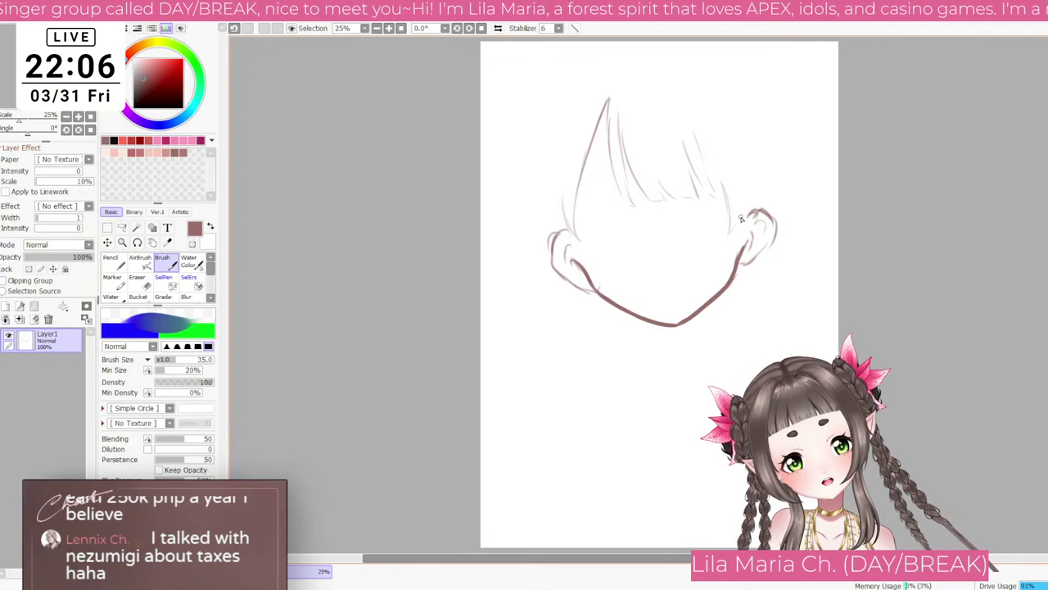
pyautogui.hotkey('ctrl', 'z')
pyautogui.moveTo(722, 186); pyautogui.dragTo(727, 237)
pyautogui.moveTo(746, 188); pyautogui.dragTo(729, 235)
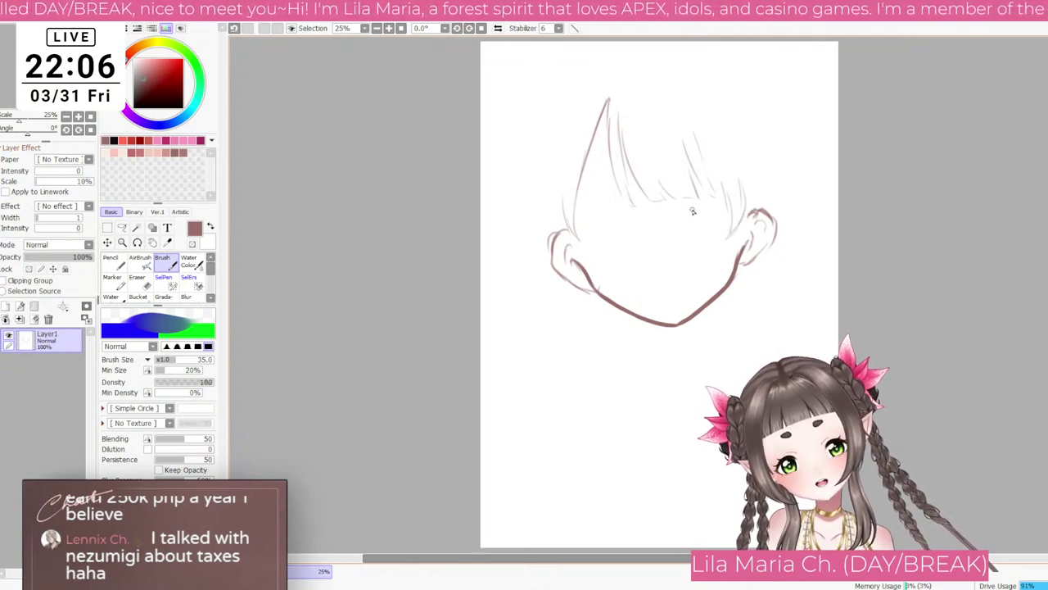
# Step: Draw the arched upper lid lines of both eyes beneath the bangs
pyautogui.moveTo(685, 221); pyautogui.dragTo(716, 211)
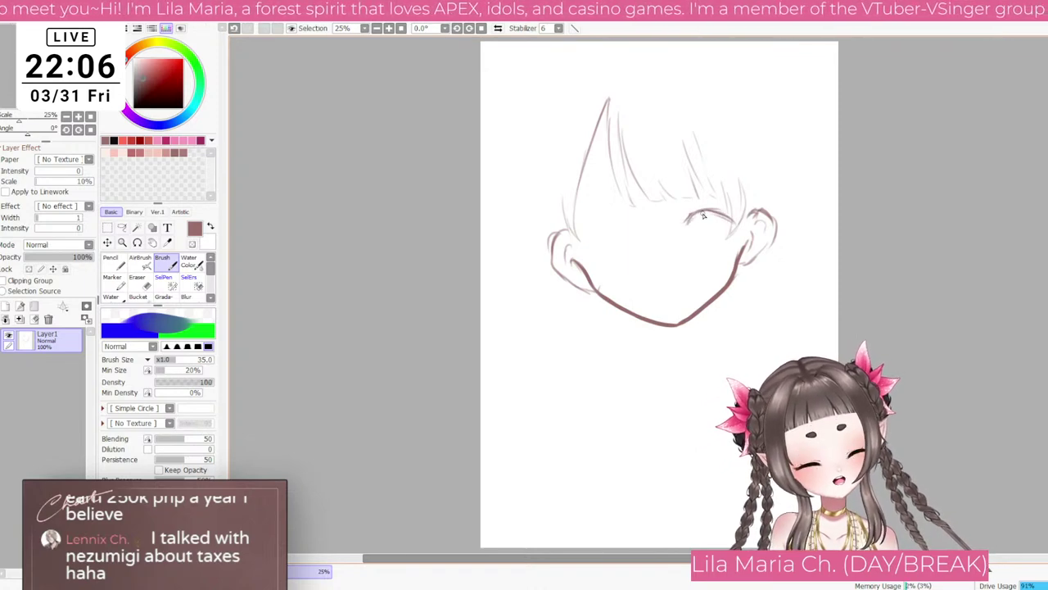
pyautogui.moveTo(692, 220)
pyautogui.mouseDown()
pyautogui.moveTo(735, 227)
pyautogui.moveTo(710, 211)
pyautogui.moveTo(724, 215)
pyautogui.mouseUp()
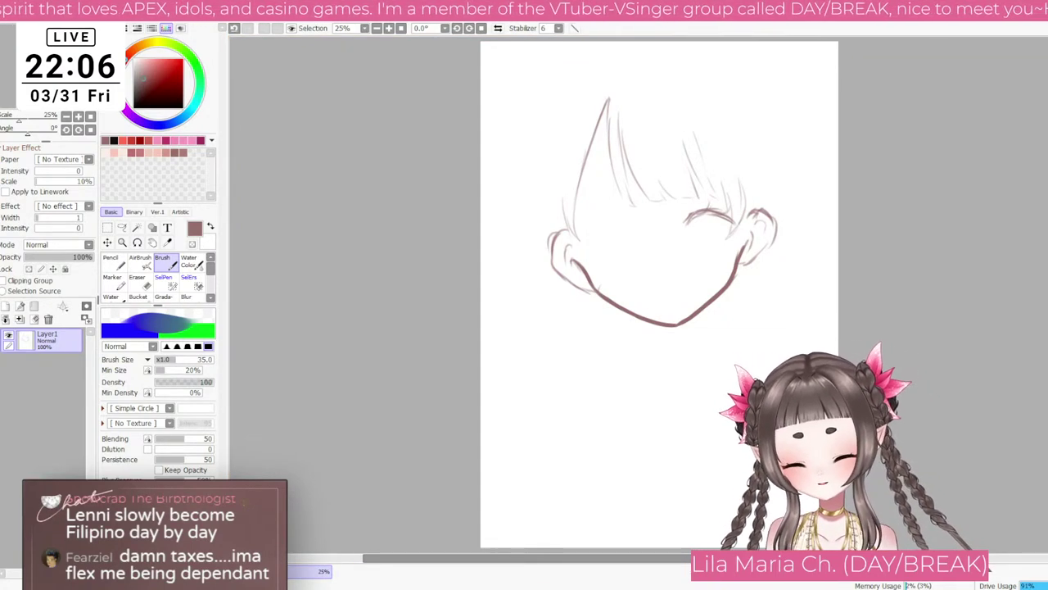
pyautogui.scroll(2, 725, 214)
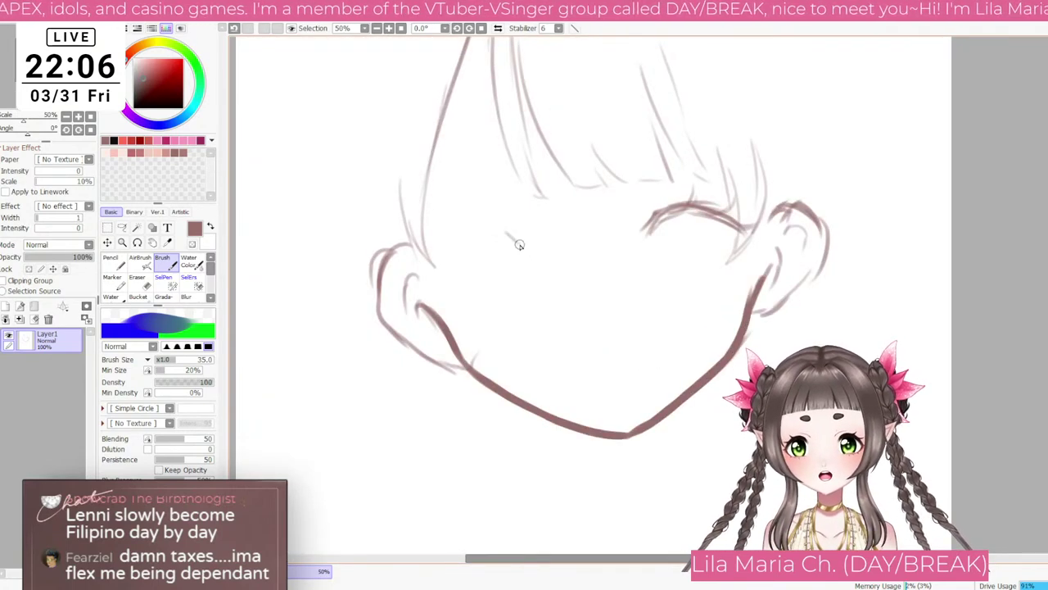
pyautogui.hotkey('ctrl', 'z')
pyautogui.moveTo(509, 240)
pyautogui.mouseDown()
pyautogui.moveTo(482, 238)
pyautogui.moveTo(508, 246)
pyautogui.moveTo(454, 247)
pyautogui.moveTo(468, 247)
pyautogui.moveTo(431, 279)
pyautogui.moveTo(461, 250)
pyautogui.moveTo(443, 266)
pyautogui.moveTo(497, 245)
pyautogui.moveTo(451, 235)
pyautogui.moveTo(461, 253)
pyautogui.moveTo(422, 251)
pyautogui.moveTo(445, 271)
pyautogui.moveTo(414, 275)
pyautogui.moveTo(418, 284)
pyautogui.moveTo(478, 258)
pyautogui.mouseUp()
pyautogui.hotkey('ctrl', 'z')
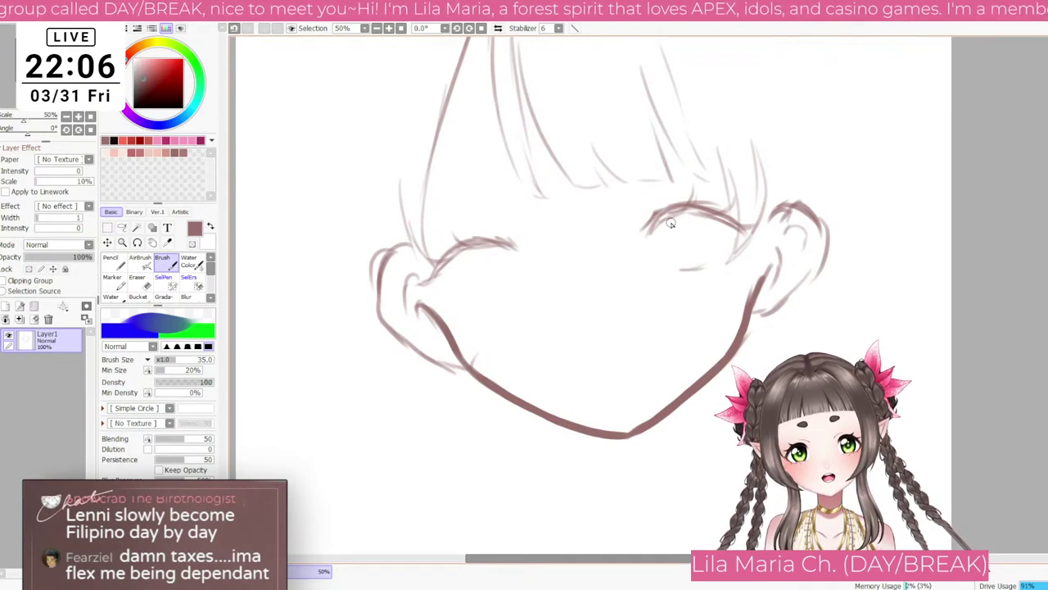
# Step: Sketch the round iris of the right eye below its upper lid
pyautogui.moveTo(671, 223)
pyautogui.mouseDown()
pyautogui.moveTo(663, 241)
pyautogui.moveTo(674, 259)
pyautogui.mouseUp()
pyautogui.moveTo(712, 220); pyautogui.dragTo(709, 255)
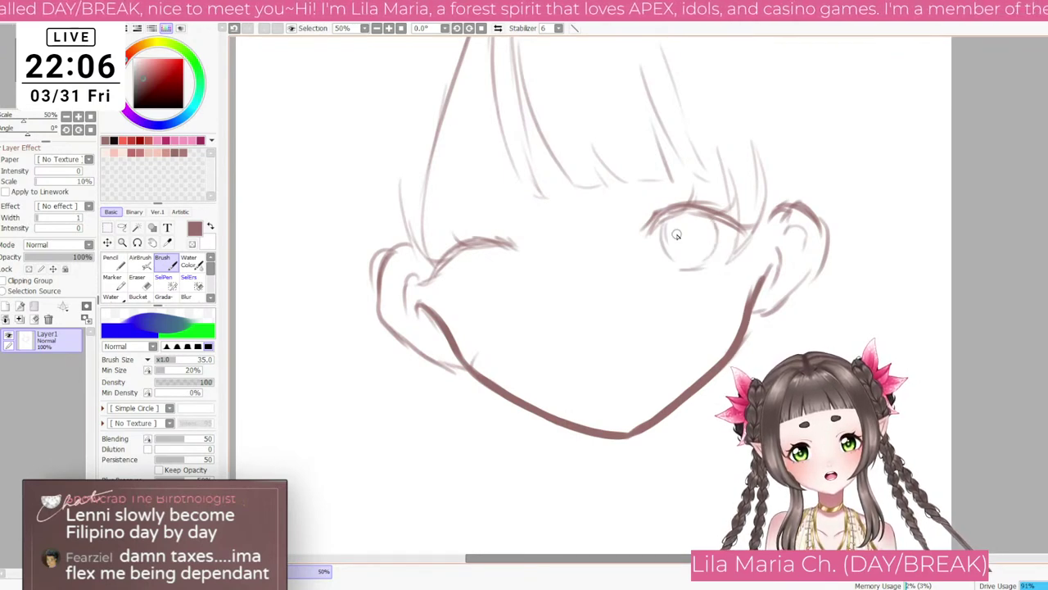
pyautogui.moveTo(669, 216)
pyautogui.mouseDown()
pyautogui.moveTo(673, 247)
pyautogui.moveTo(686, 263)
pyautogui.moveTo(703, 260)
pyautogui.mouseUp()
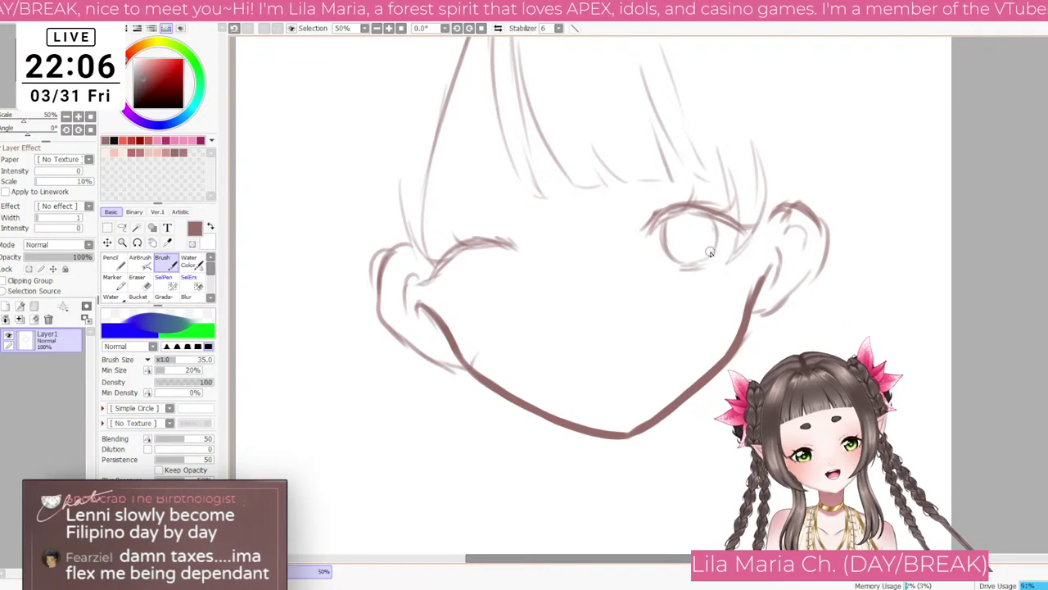
# Step: Sketch the round iris of the left eye, redrawing its curves until they match the other eye
pyautogui.moveTo(459, 264); pyautogui.dragTo(495, 304)
pyautogui.moveTo(508, 247); pyautogui.dragTo(521, 280)
pyautogui.hotkey('ctrl', 'z')
pyautogui.hotkey('ctrl', 'z')
pyautogui.hotkey('ctrl', 'z')
pyautogui.hotkey('ctrl', 'z')
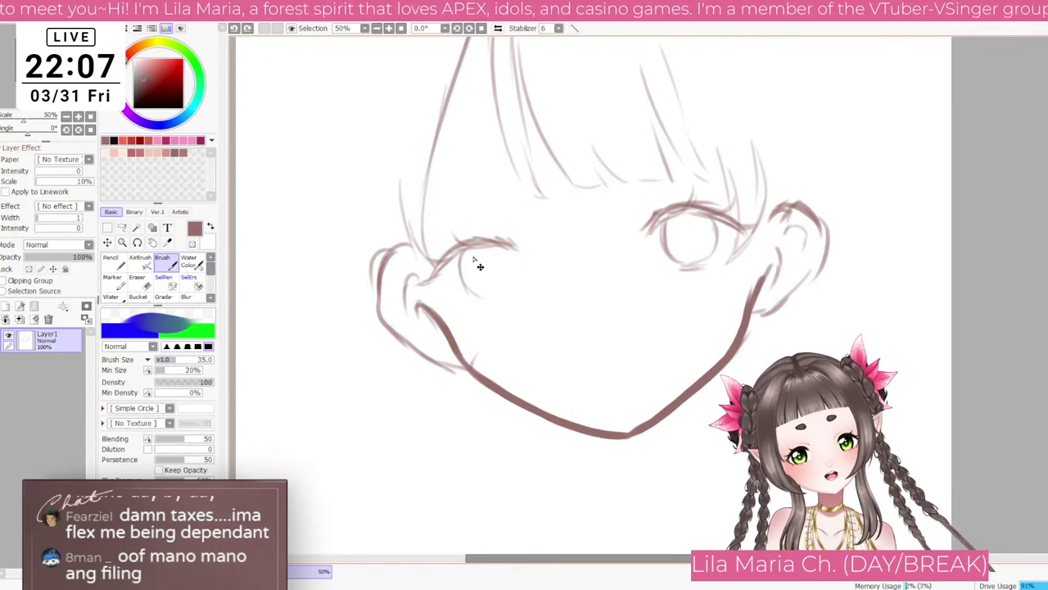
pyautogui.moveTo(464, 262)
pyautogui.mouseDown()
pyautogui.moveTo(474, 300)
pyautogui.moveTo(464, 252)
pyautogui.moveTo(486, 300)
pyautogui.moveTo(475, 291)
pyautogui.moveTo(503, 298)
pyautogui.mouseUp()
pyautogui.moveTo(508, 247)
pyautogui.mouseDown()
pyautogui.moveTo(515, 267)
pyautogui.moveTo(500, 300)
pyautogui.mouseUp()
pyautogui.hotkey('ctrl', 'z')
pyautogui.hotkey('ctrl', 'z')
pyautogui.moveTo(508, 249)
pyautogui.mouseDown()
pyautogui.moveTo(496, 296)
pyautogui.moveTo(512, 278)
pyautogui.moveTo(497, 300)
pyautogui.mouseUp()
pyautogui.hotkey('ctrl', 'z')
pyautogui.hotkey('ctrl', 'z')
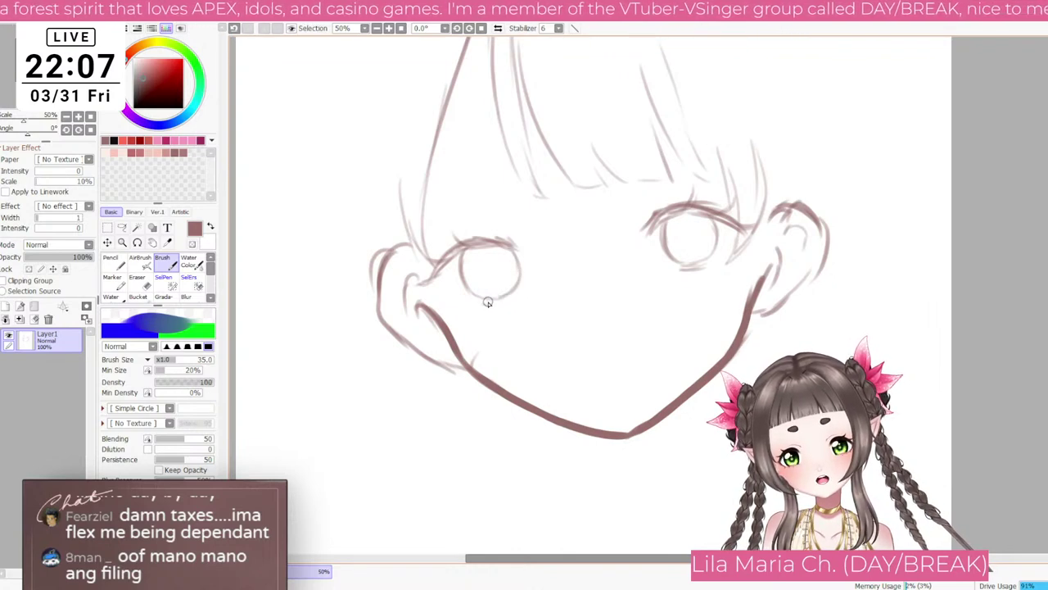
# Step: Add small eyelash, lid crease and lower lash marks around both eyes at brush size 16
pyautogui.press('[')
pyautogui.press('[')
pyautogui.press('[')
pyautogui.press('[')
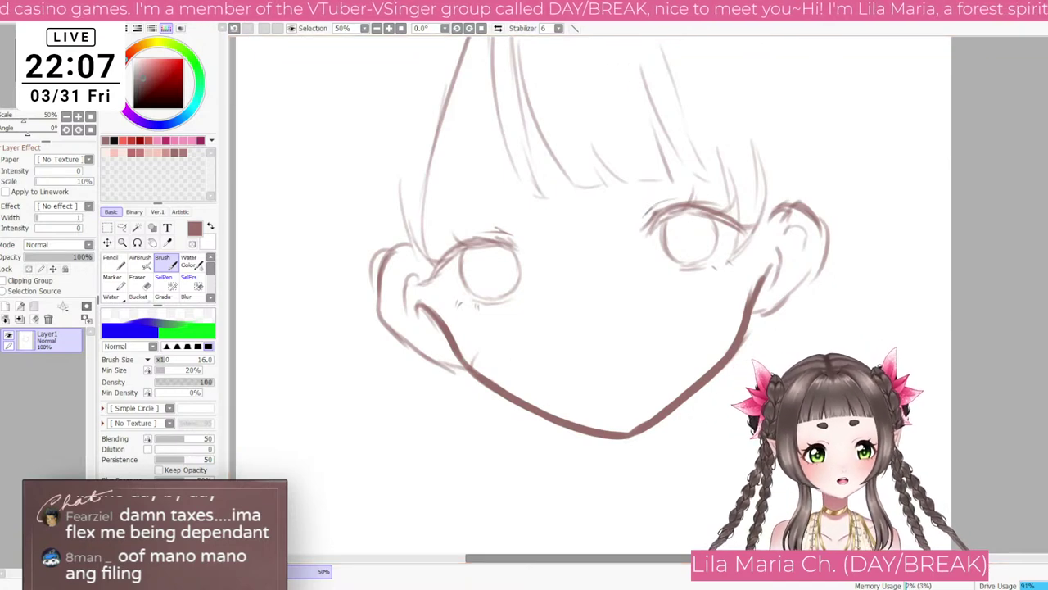
pyautogui.scroll(-3, 655, 287)
pyautogui.scroll(3, 588, 244)
# Step: Erase the bang tips and the lower part of the left side lock with the eraser at size 120
pyautogui.press(']')
pyautogui.press(']')
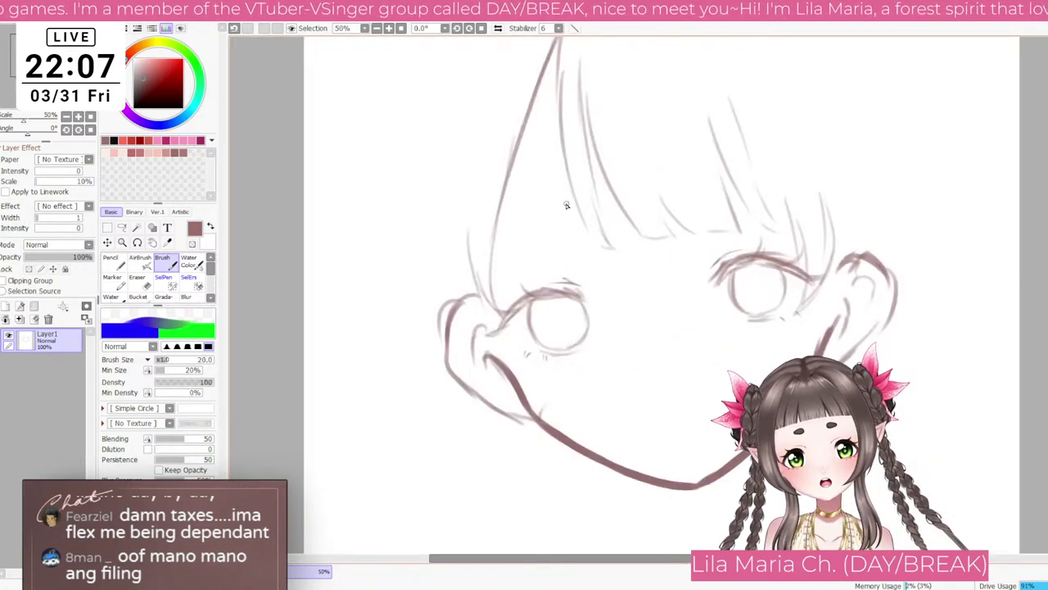
pyautogui.press('e')
pyautogui.moveTo(609, 227)
pyautogui.mouseDown()
pyautogui.moveTo(587, 245)
pyautogui.moveTo(768, 217)
pyautogui.mouseUp()
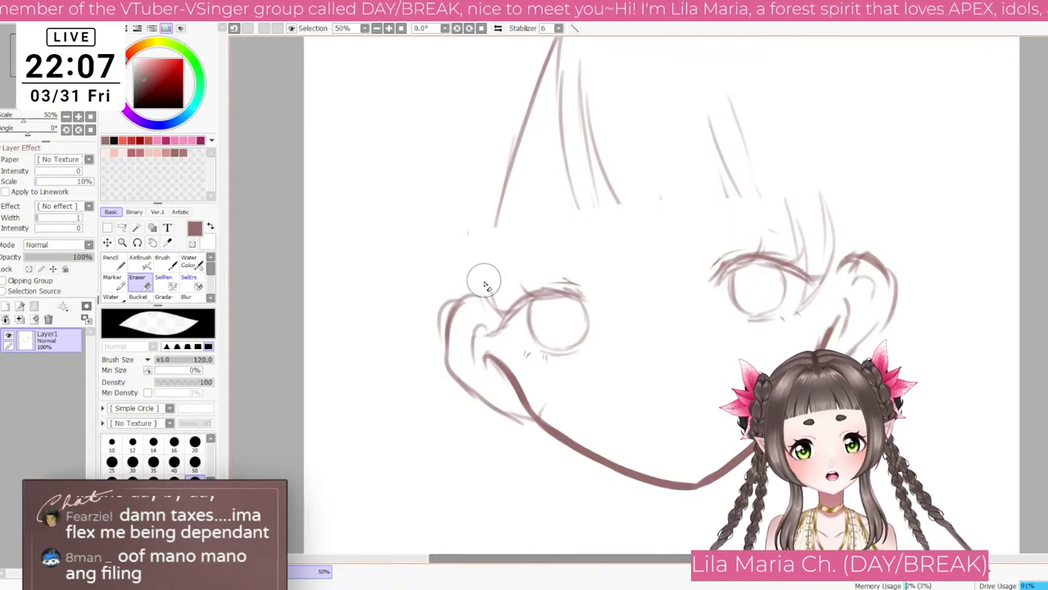
# Step: Draw a small oval eyebrow above each eye with the brush at size 25
pyautogui.click(164, 262)
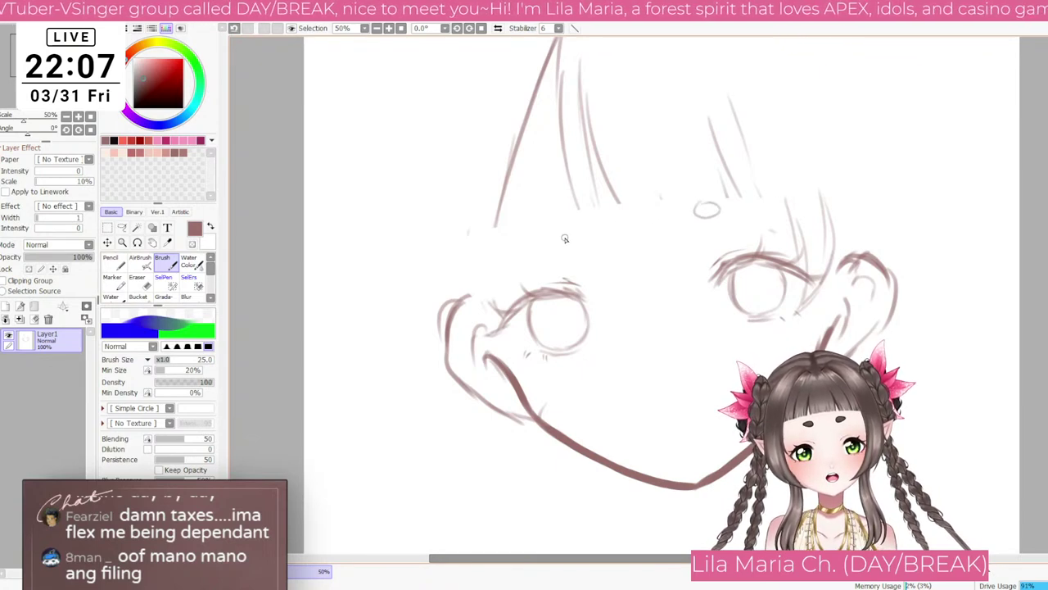
pyautogui.moveTo(709, 206)
pyautogui.mouseDown()
pyautogui.moveTo(724, 211)
pyautogui.moveTo(710, 202)
pyautogui.mouseUp()
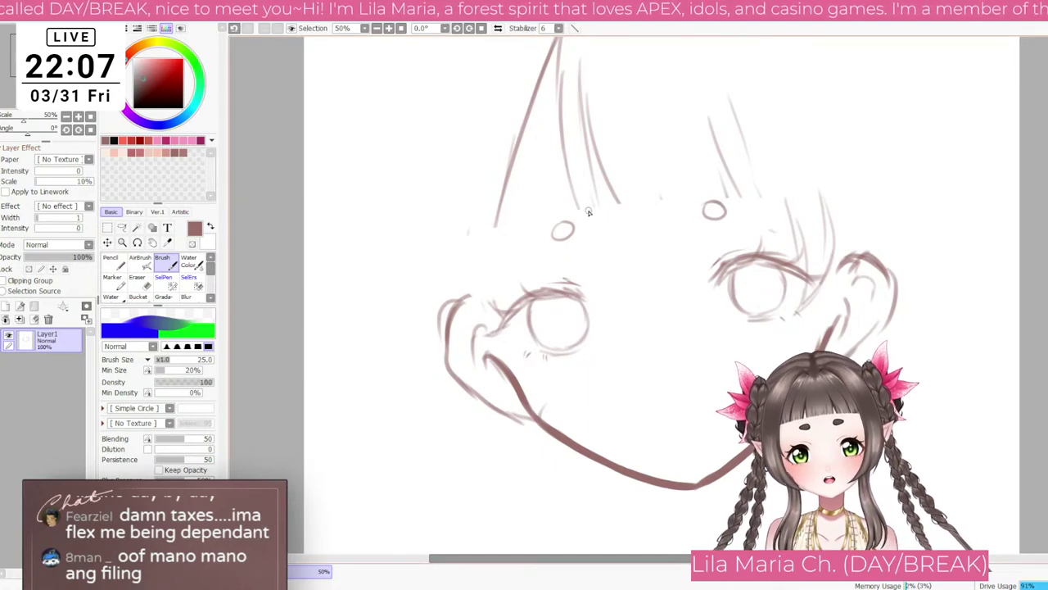
pyautogui.moveTo(585, 211)
pyautogui.mouseDown()
pyautogui.moveTo(578, 197)
pyautogui.moveTo(601, 205)
pyautogui.mouseUp()
# Step: Erase the long slanted strand on the left and both oval eyebrows
pyautogui.scroll(-3, 630, 184)
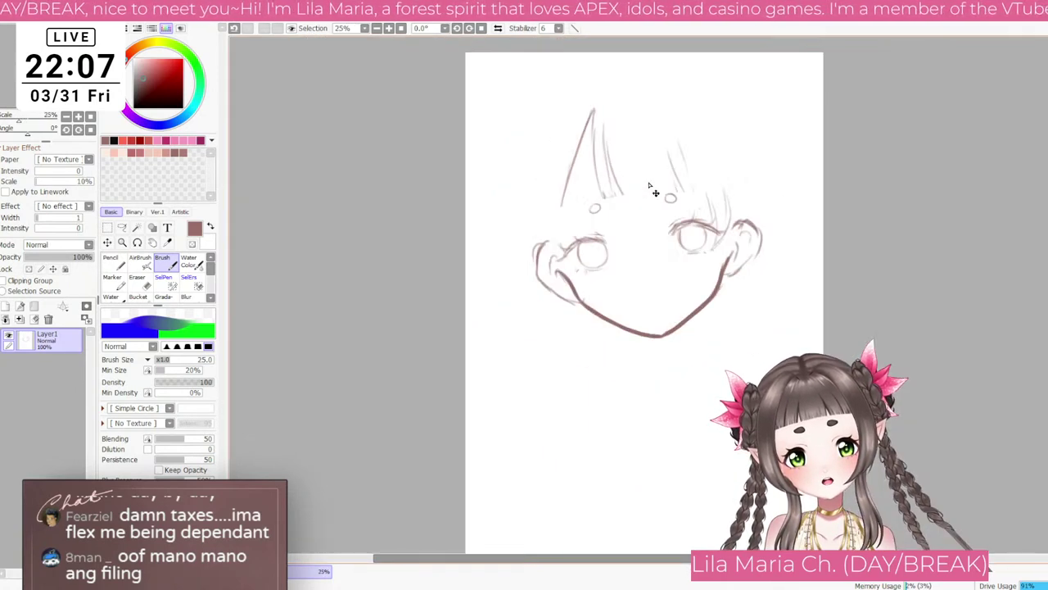
pyautogui.scroll(2, 683, 168)
pyautogui.scroll(-1, 660, 166)
pyautogui.press('e')
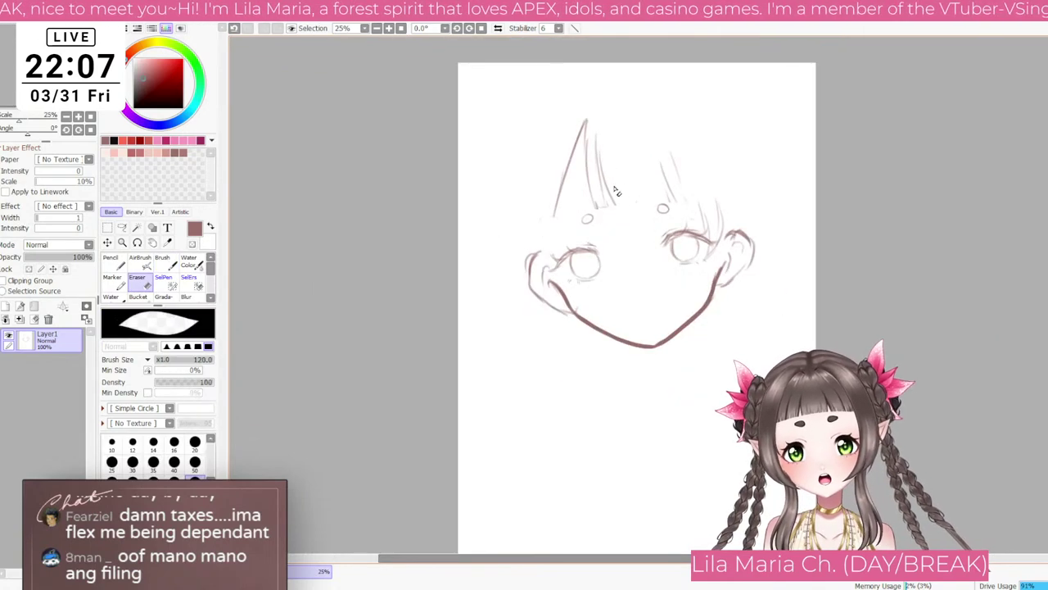
pyautogui.moveTo(577, 124)
pyautogui.mouseDown()
pyautogui.moveTo(553, 160)
pyautogui.moveTo(566, 170)
pyautogui.mouseUp()
pyautogui.moveTo(589, 219); pyautogui.dragTo(649, 221)
# Step: Mirror the canvas view and erase the top of the left iris with the eraser at size 100
pyautogui.press('h')
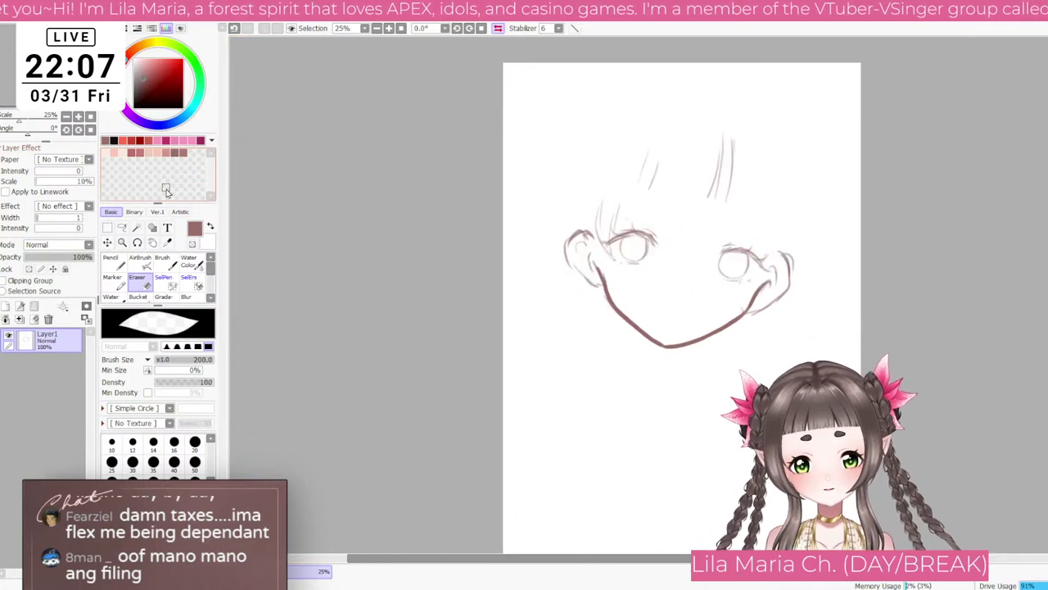
pyautogui.scroll(2, 747, 264)
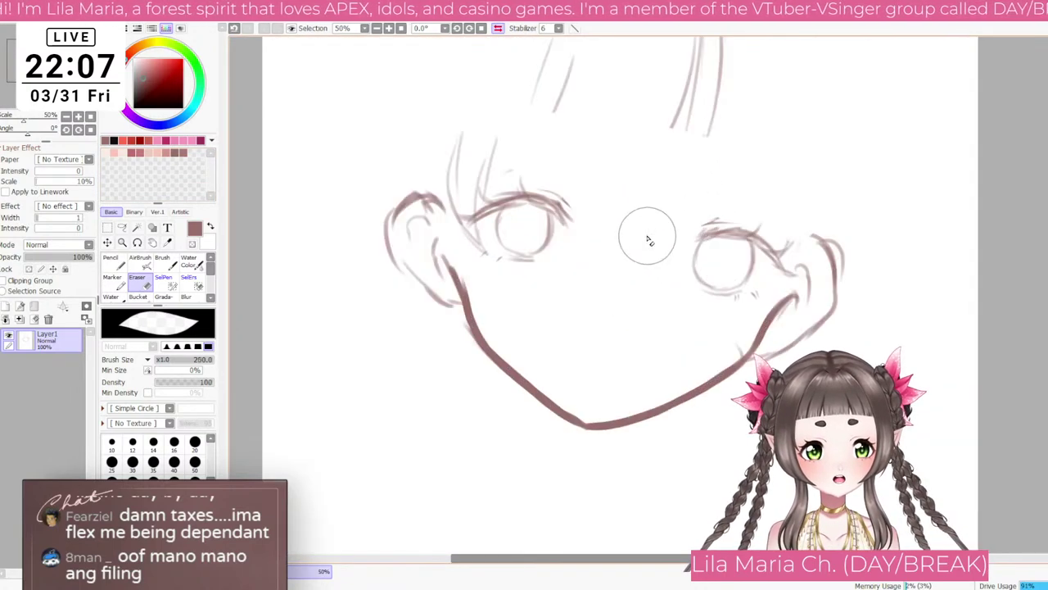
pyautogui.press('[')
pyautogui.press('[')
pyautogui.press('[')
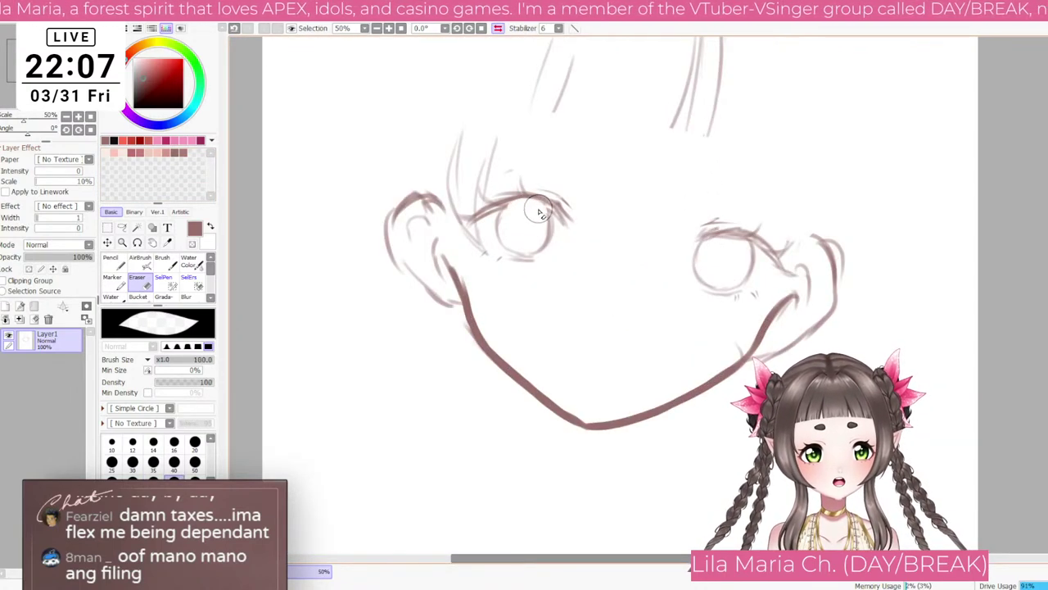
# Step: Thicken the upper lash line of the left eye in the mirrored view with the brush at size 25
pyautogui.press('b')
pyautogui.scroll(1, 491, 169)
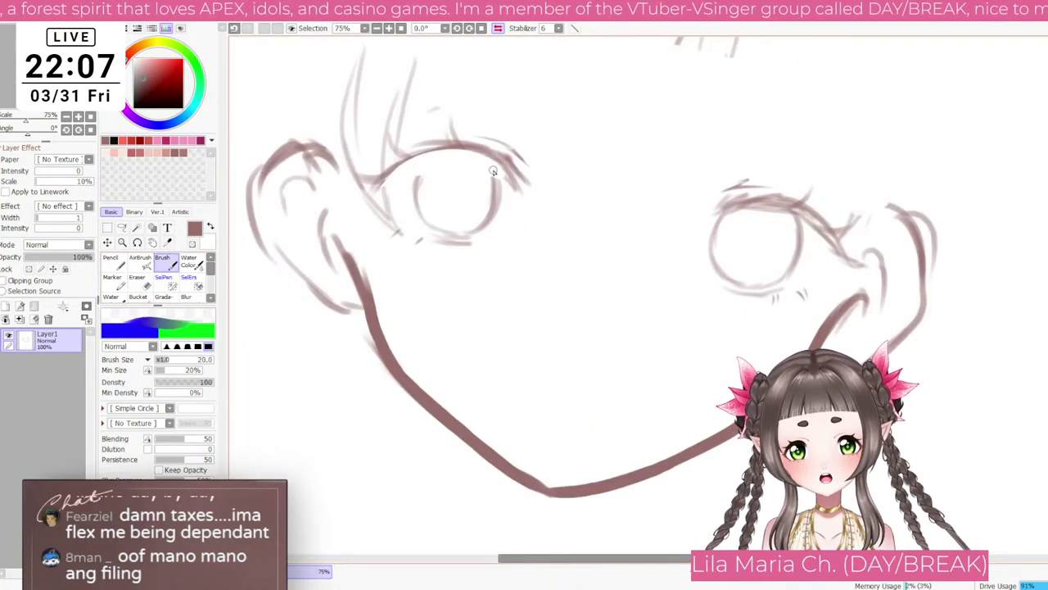
pyautogui.press(']')
pyautogui.press(']')
pyautogui.moveTo(512, 192)
pyautogui.mouseDown()
pyautogui.moveTo(467, 152)
pyautogui.moveTo(500, 173)
pyautogui.moveTo(435, 153)
pyautogui.mouseUp()
pyautogui.hotkey('ctrl', 'z')
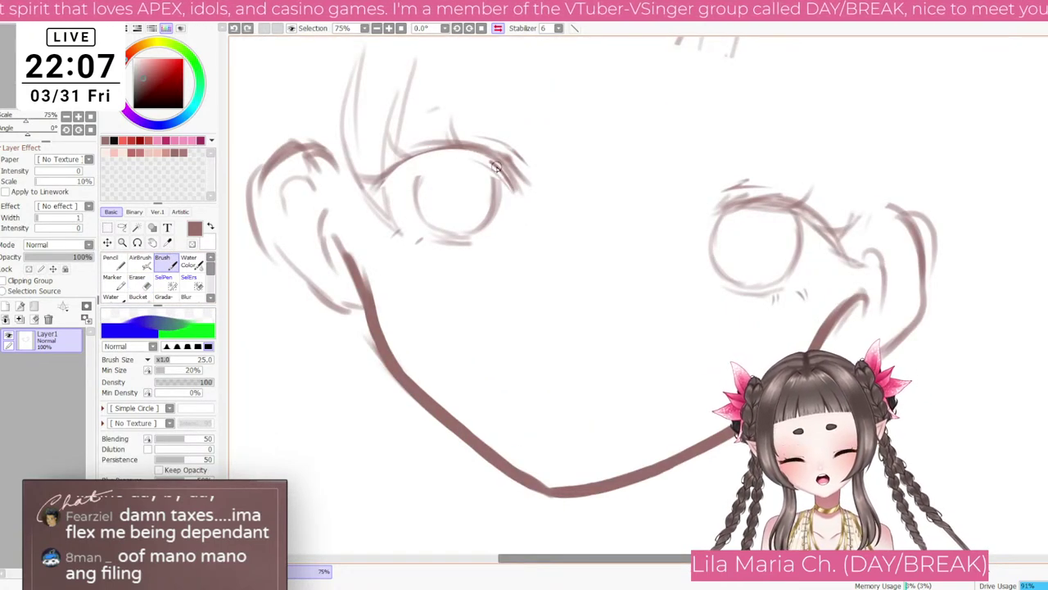
pyautogui.moveTo(498, 168)
pyautogui.mouseDown()
pyautogui.moveTo(469, 156)
pyautogui.moveTo(494, 165)
pyautogui.moveTo(396, 168)
pyautogui.moveTo(447, 147)
pyautogui.moveTo(391, 168)
pyautogui.mouseUp()
pyautogui.moveTo(437, 149); pyautogui.dragTo(367, 181)
pyautogui.moveTo(408, 157)
pyautogui.mouseDown()
pyautogui.moveTo(355, 186)
pyautogui.moveTo(369, 188)
pyautogui.mouseUp()
# Step: Redraw the upper left edge of the left iris in the mirrored view with the brush at size 14
pyautogui.press('[')
pyautogui.press('[')
pyautogui.press('[')
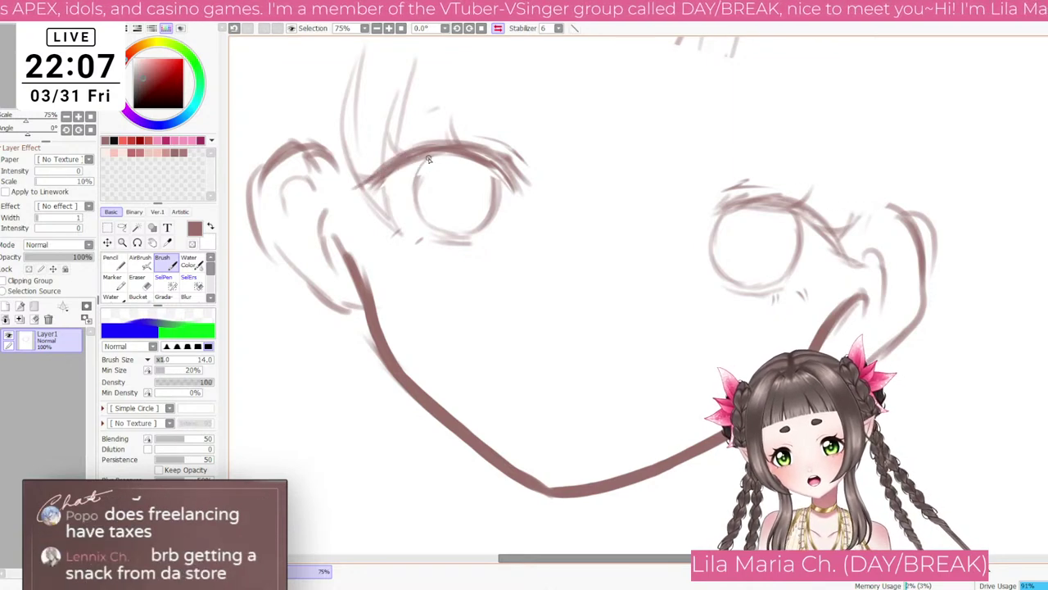
pyautogui.moveTo(422, 157); pyautogui.dragTo(426, 210)
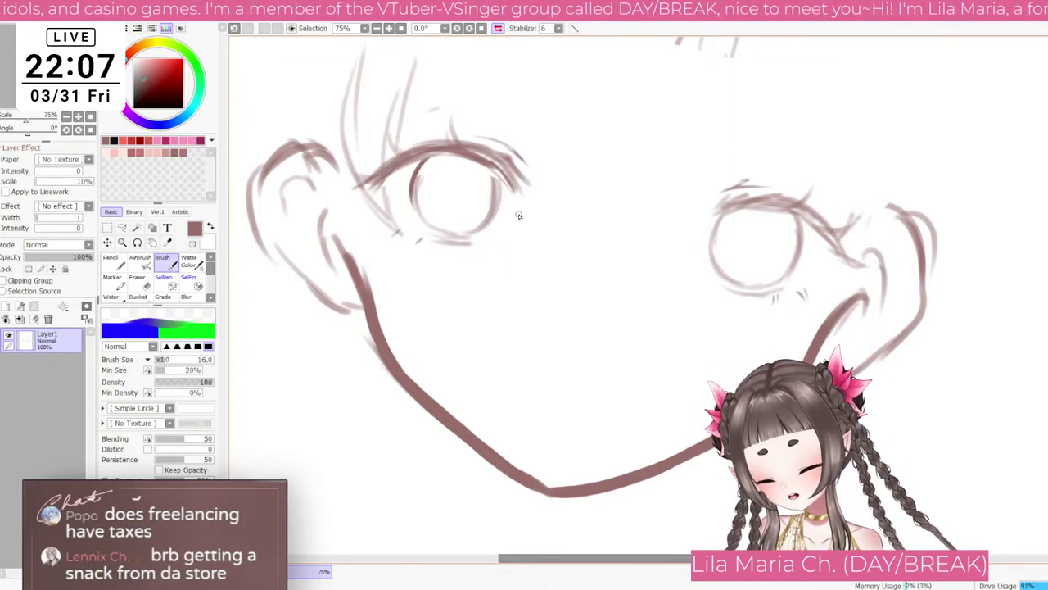
# Step: Set the brush size to 20 and return the canvas to its unmirrored, unrotated view
pyautogui.press(']')
pyautogui.press(']')
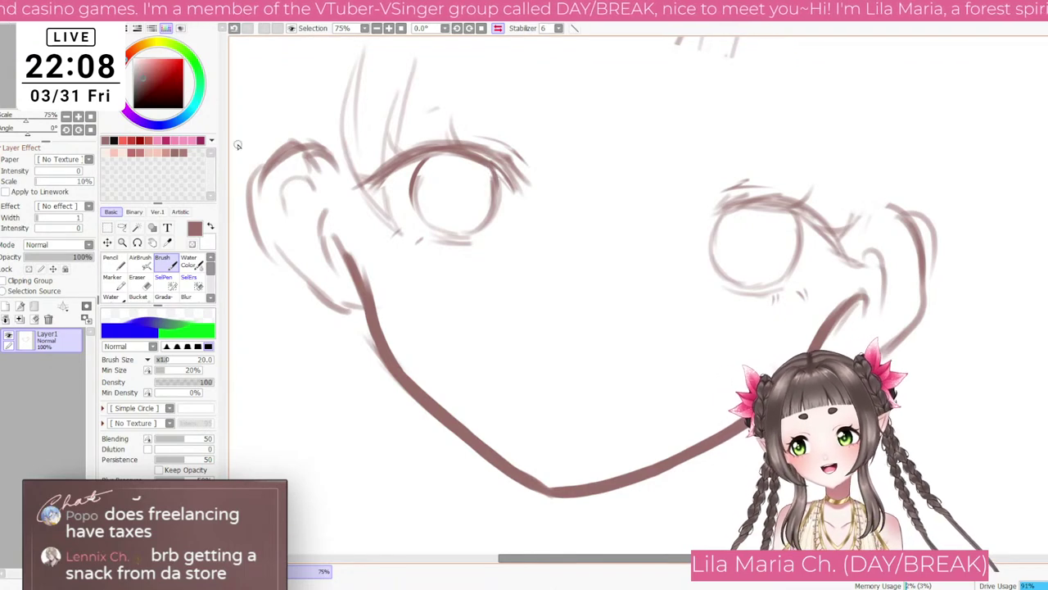
pyautogui.click(78, 129)
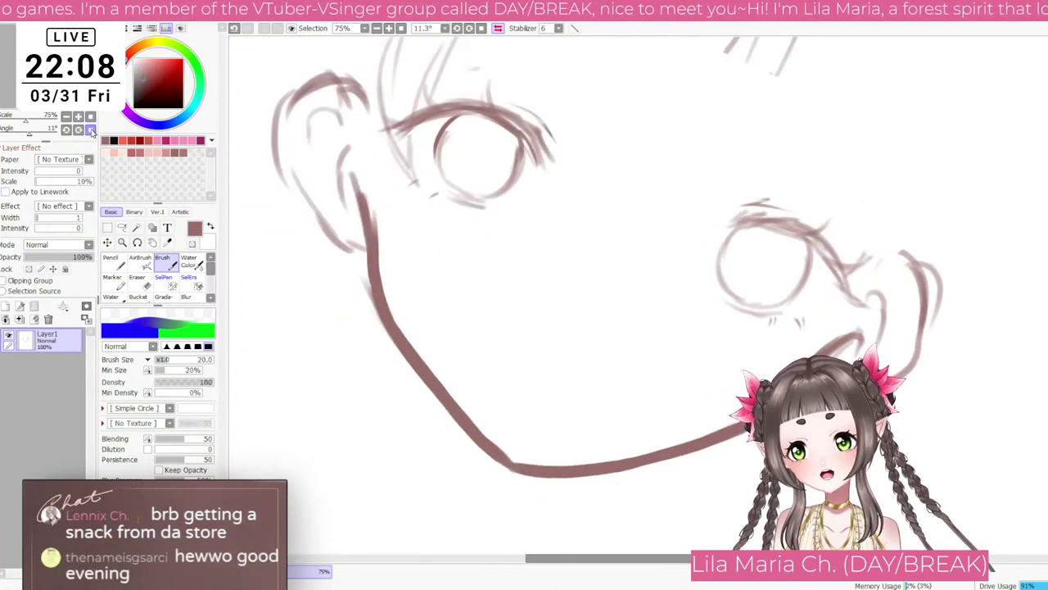
pyautogui.click(90, 130)
pyautogui.press('h')
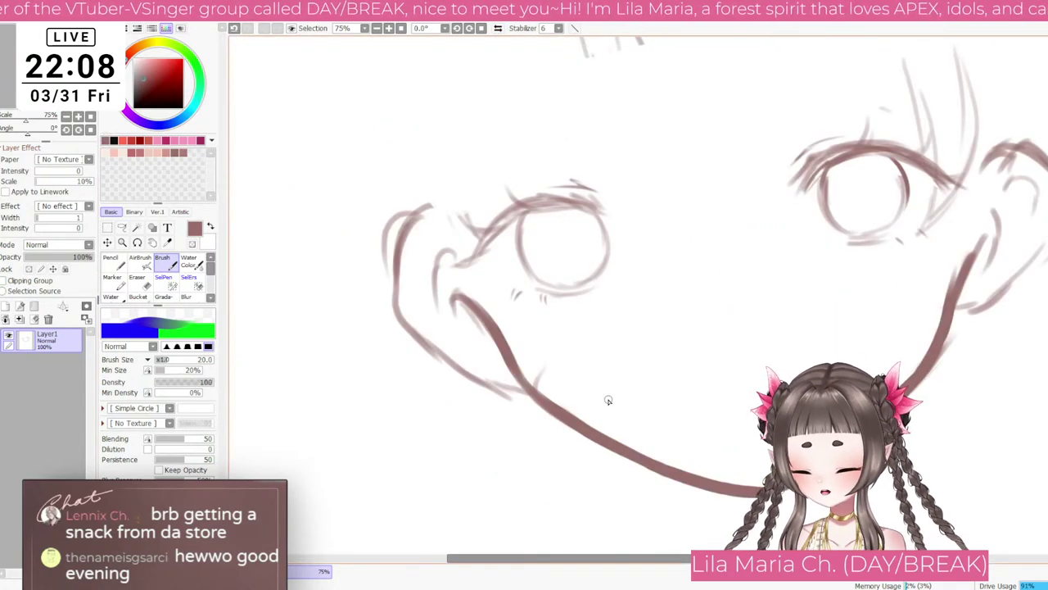
# Step: Thicken the upper lash line of the left eye down to its outer corner with the brush at size 20
pyautogui.scroll(-6, 608, 399)
pyautogui.scroll(4, 639, 363)
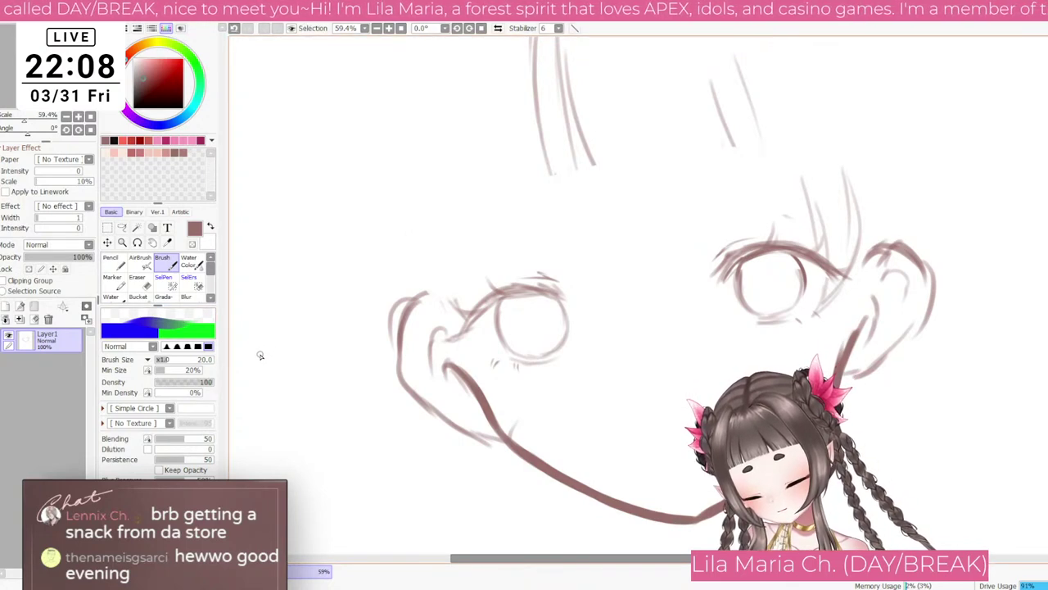
pyautogui.press('[')
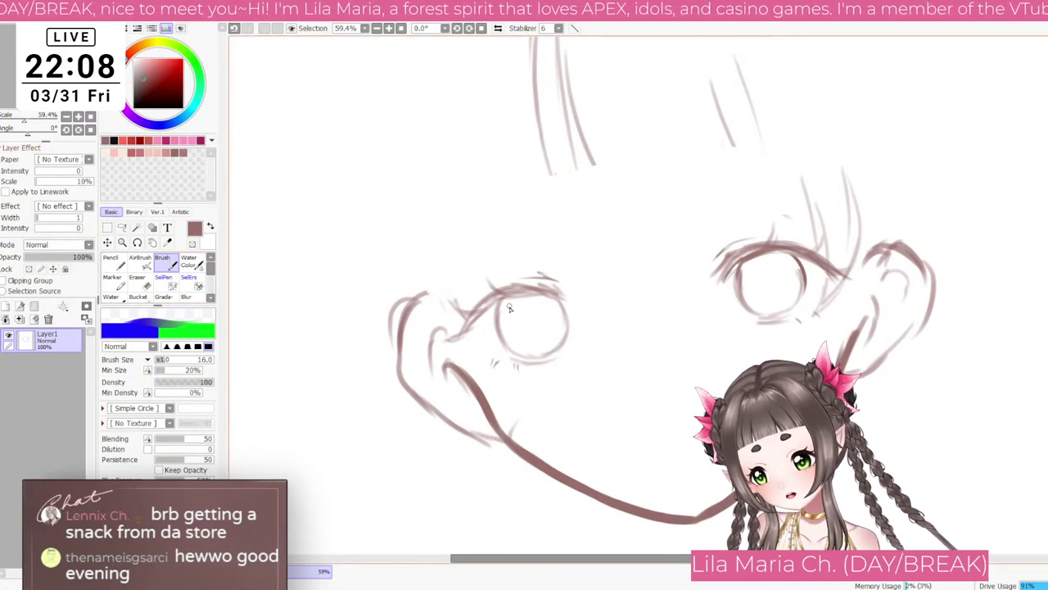
pyautogui.press(']')
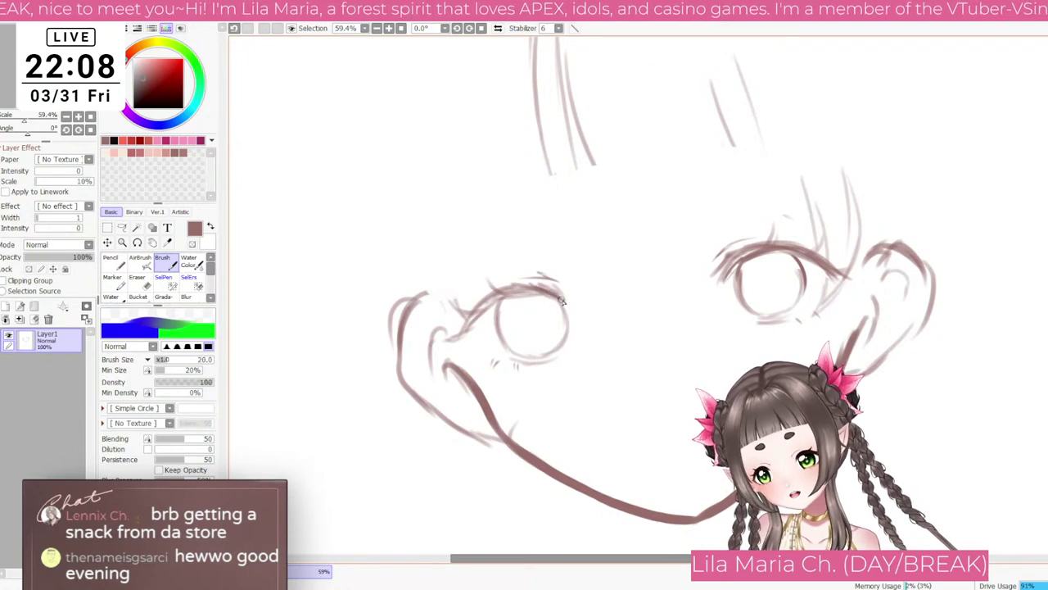
pyautogui.moveTo(525, 283)
pyautogui.mouseDown()
pyautogui.moveTo(498, 285)
pyautogui.moveTo(463, 336)
pyautogui.mouseUp()
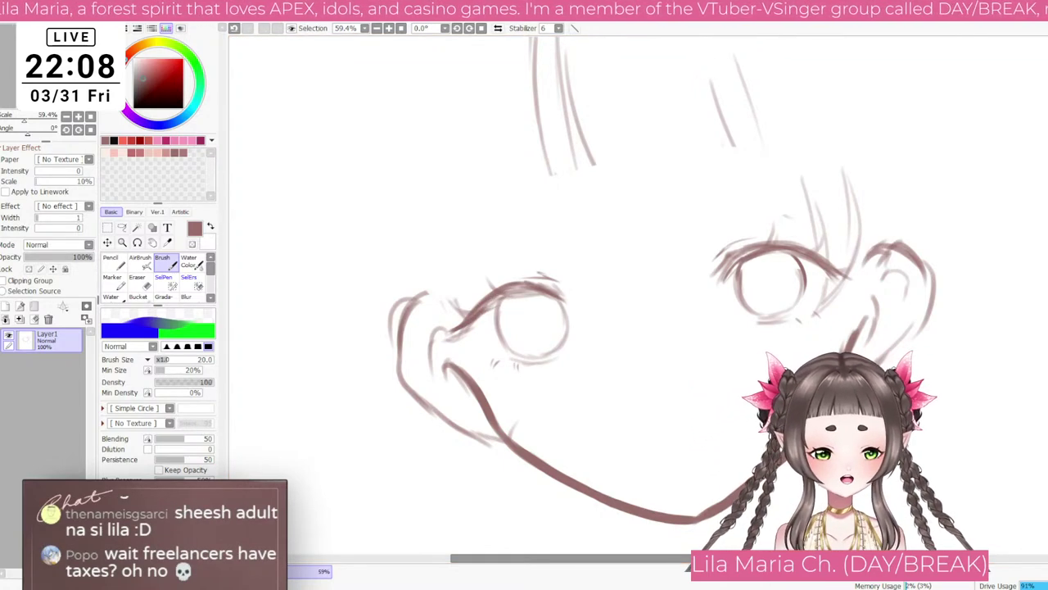
pyautogui.scroll(-1, 543, 480)
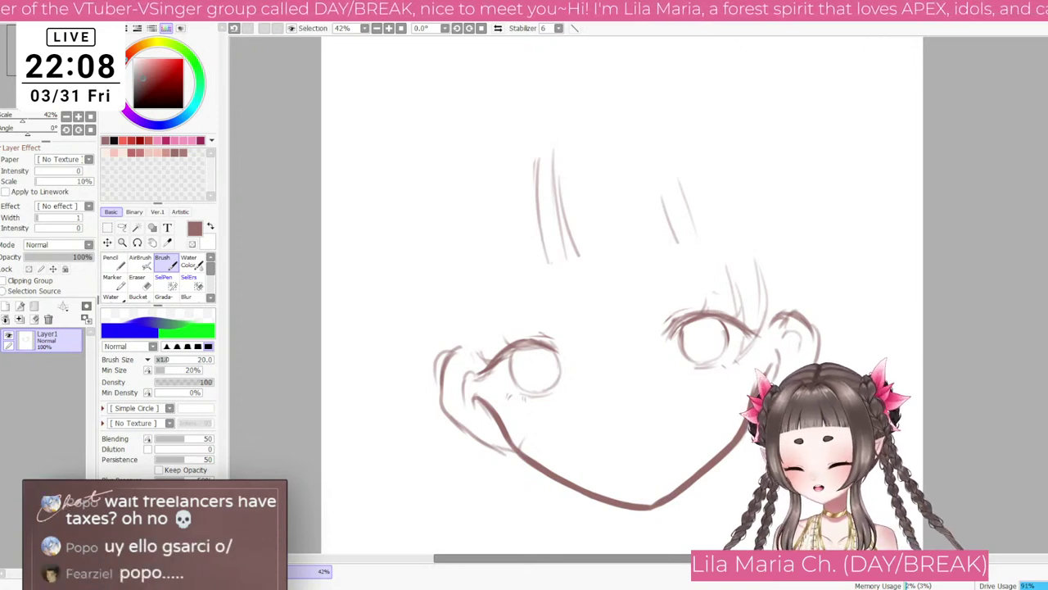
# Step: Add a new layer and sketch a large rounded shape above the left bangs and another beside the right jaw with the brush at size 35
pyautogui.scroll(-5, 613, 356)
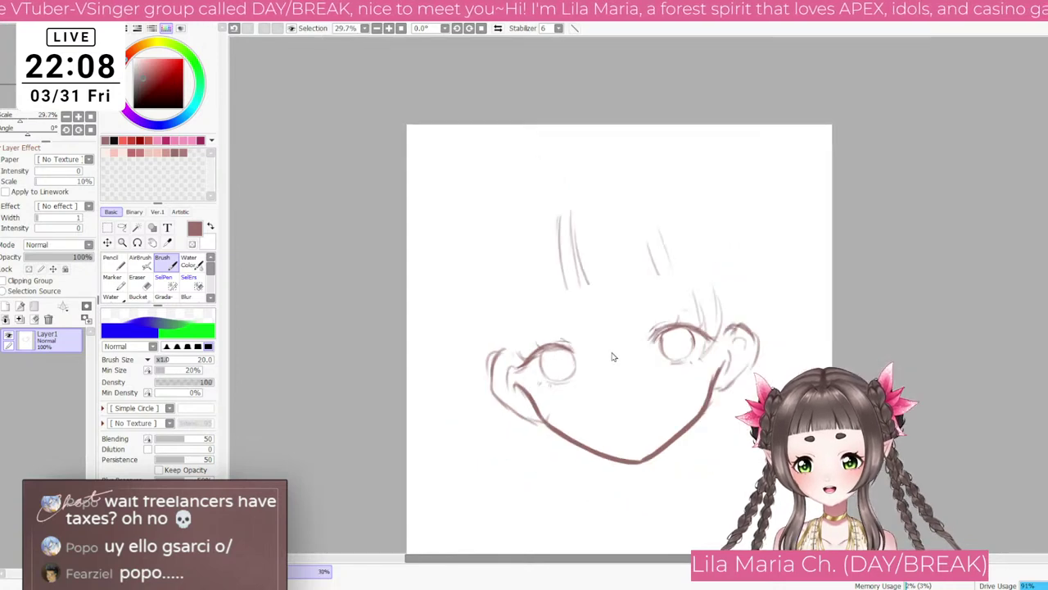
pyautogui.scroll(5, 659, 344)
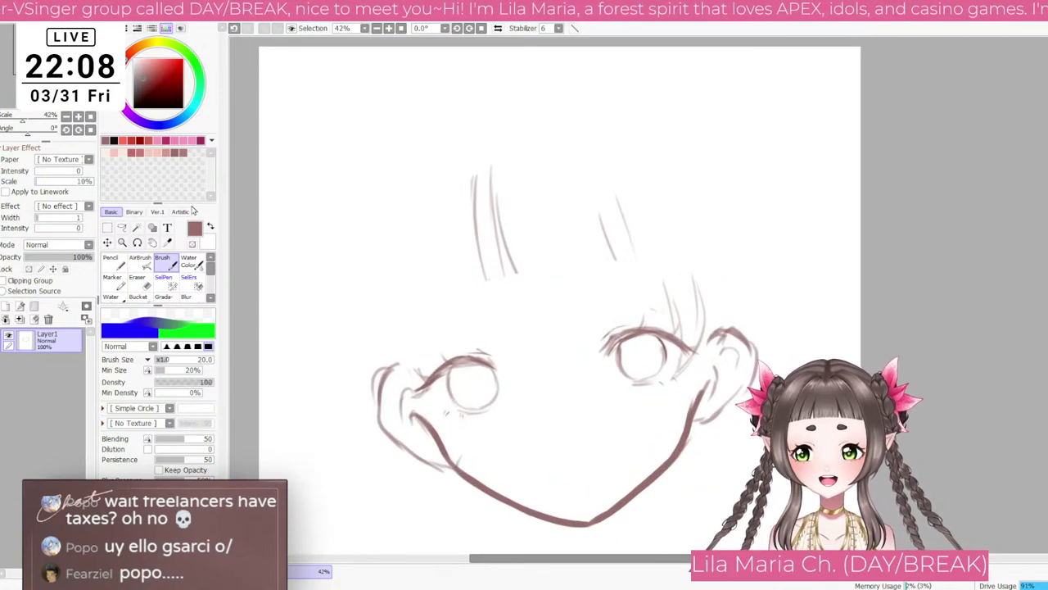
pyautogui.click(91, 116)
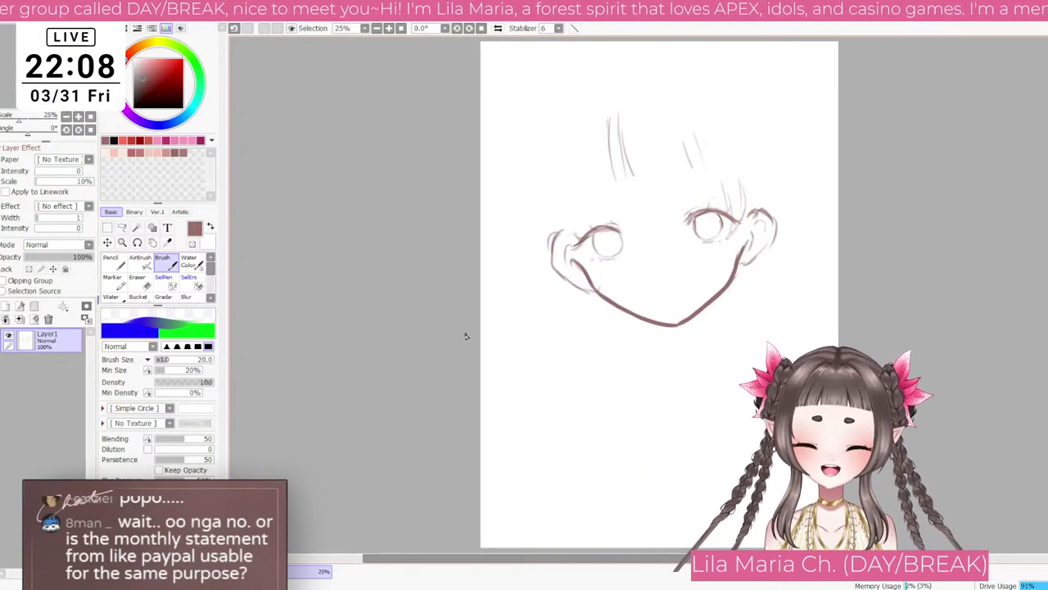
pyautogui.scroll(-2, 451, 368)
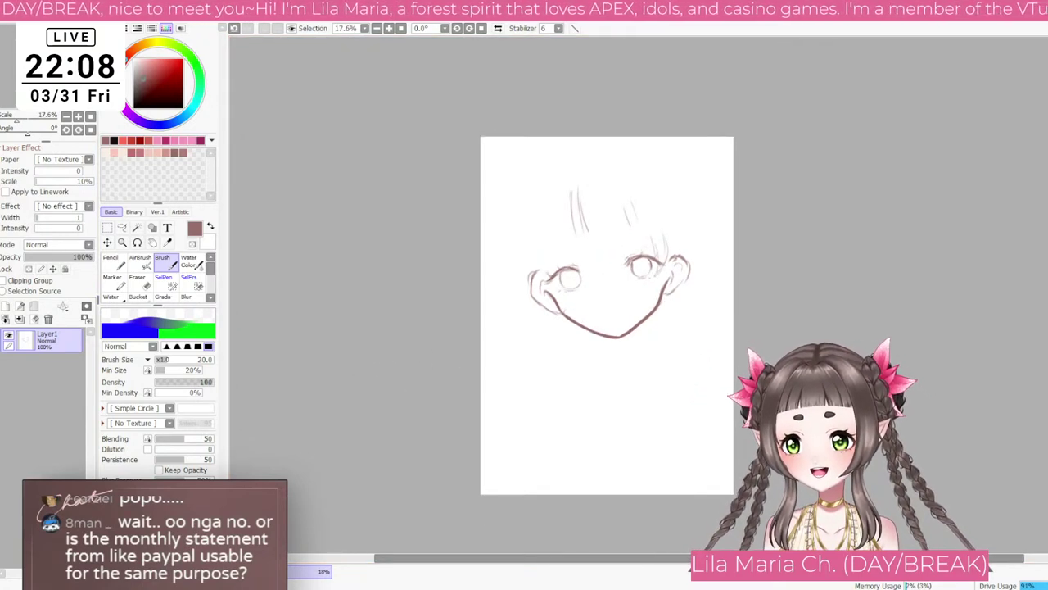
pyautogui.click(6, 307)
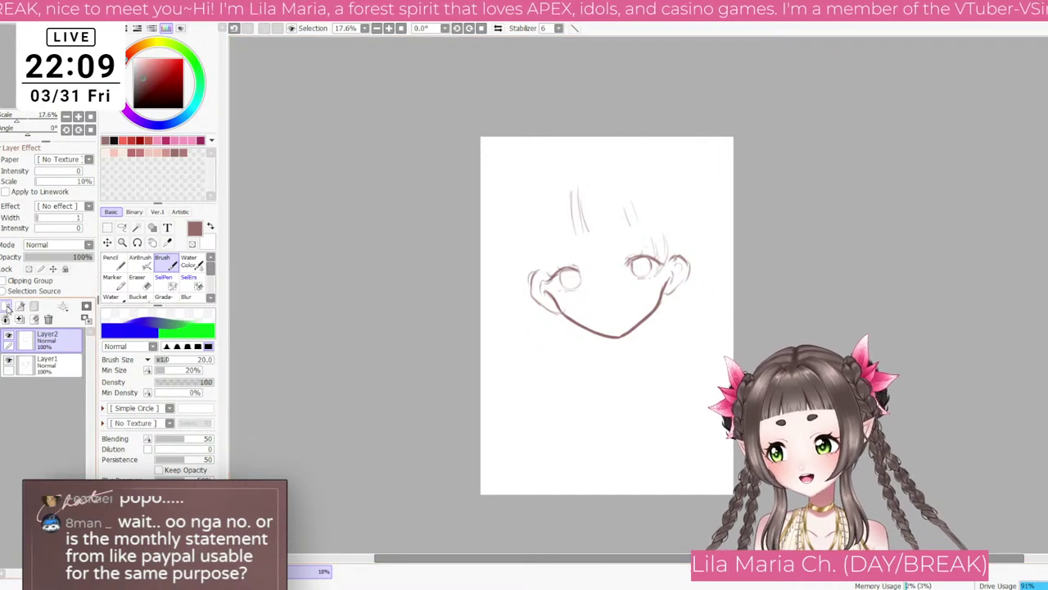
pyautogui.press(']')
pyautogui.press(']')
pyautogui.press(']')
pyautogui.moveTo(509, 198)
pyautogui.mouseDown()
pyautogui.moveTo(529, 174)
pyautogui.moveTo(562, 162)
pyautogui.moveTo(562, 211)
pyautogui.moveTo(508, 216)
pyautogui.mouseUp()
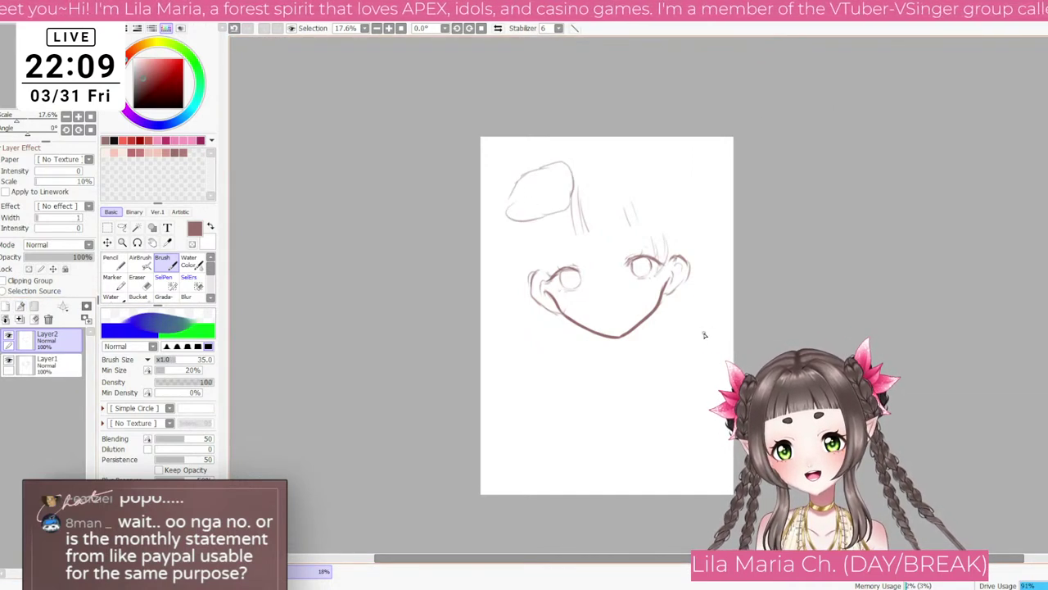
pyautogui.moveTo(665, 287)
pyautogui.mouseDown()
pyautogui.moveTo(628, 316)
pyautogui.moveTo(631, 325)
pyautogui.moveTo(679, 327)
pyautogui.moveTo(707, 302)
pyautogui.mouseUp()
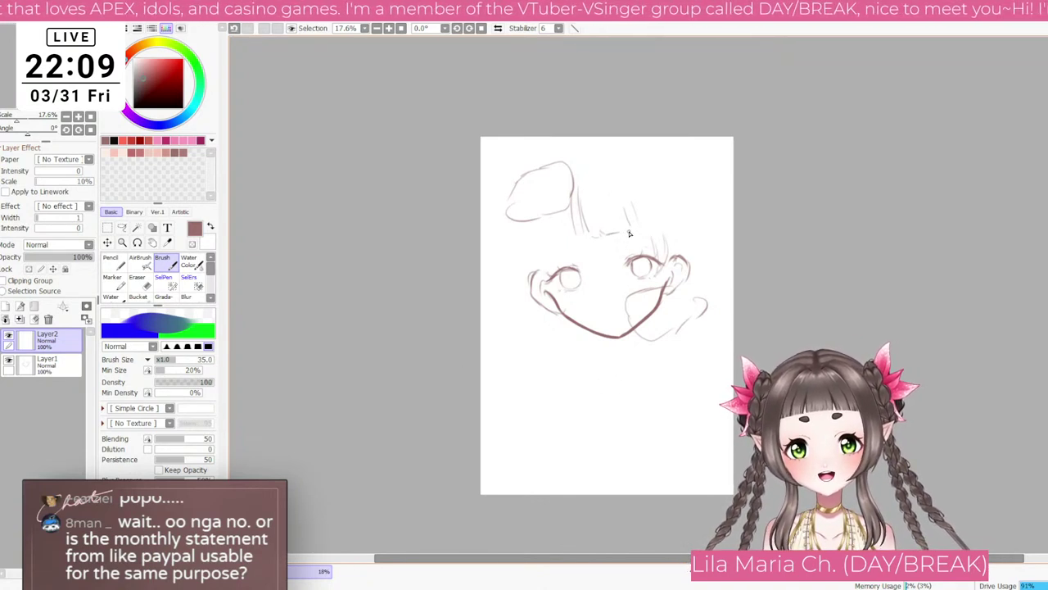
# Step: Add more bang strands over the right and left sides of the forehead
pyautogui.moveTo(626, 205); pyautogui.dragTo(647, 236)
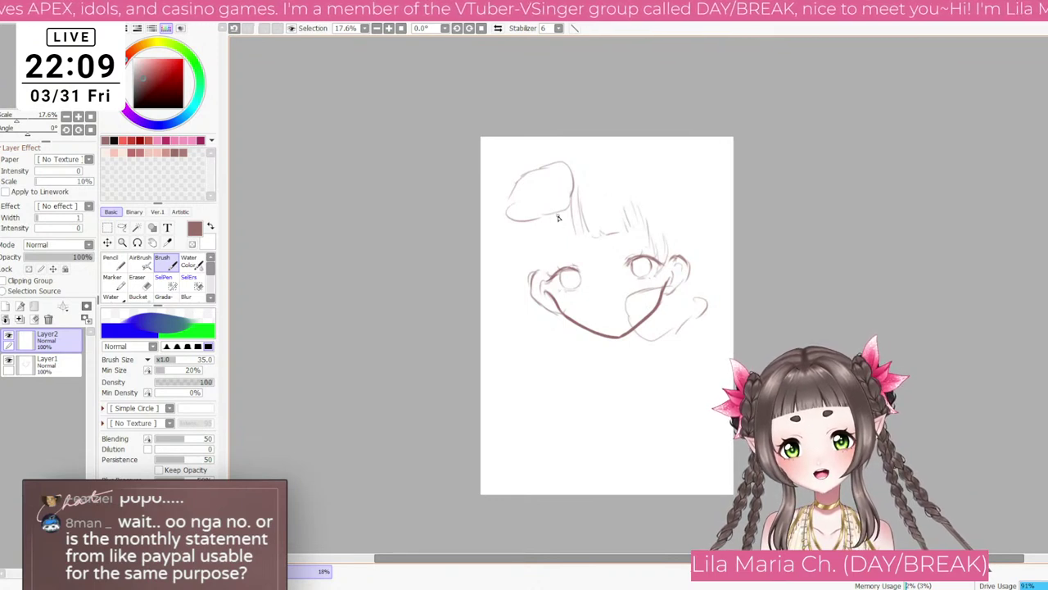
pyautogui.moveTo(556, 214)
pyautogui.mouseDown()
pyautogui.moveTo(564, 244)
pyautogui.moveTo(546, 252)
pyautogui.mouseUp()
pyautogui.moveTo(543, 216); pyautogui.dragTo(534, 250)
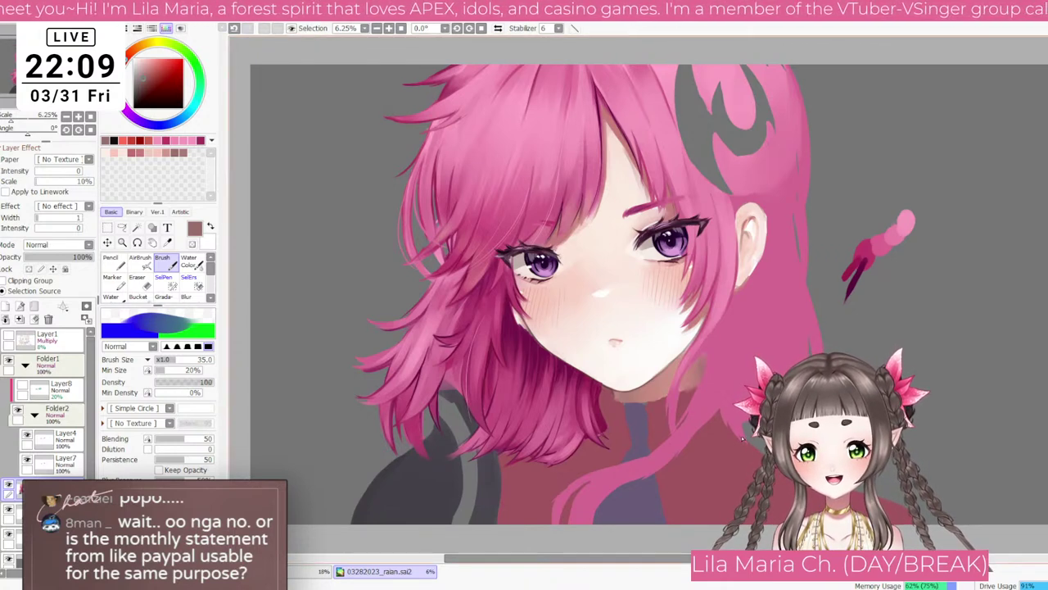
# Step: Examine the hair and face rendering in 03282023_raian.sai2, and return to the head sketch
pyautogui.scroll(2, 742, 439)
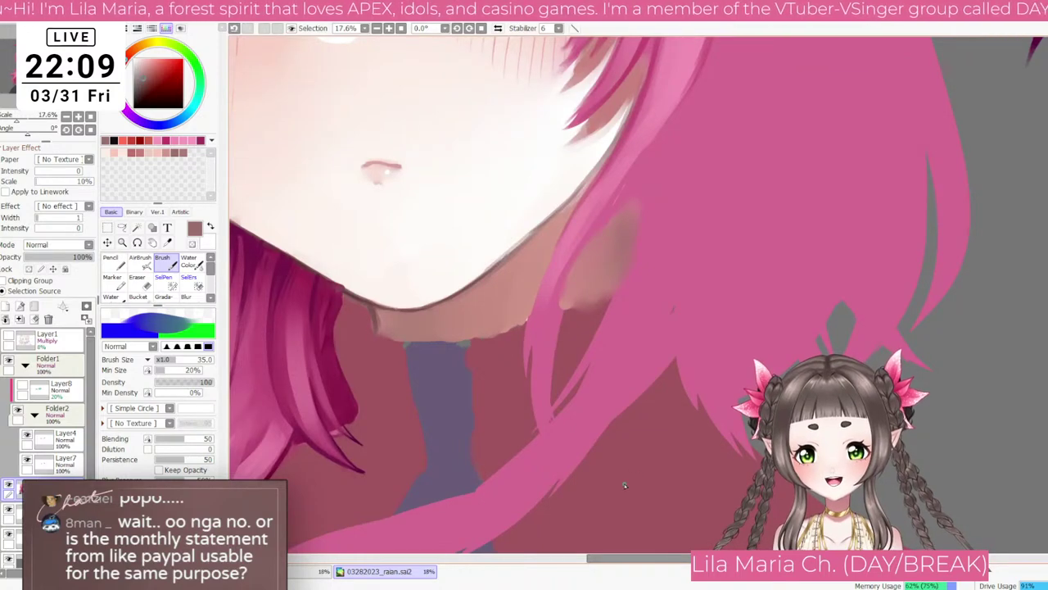
pyautogui.scroll(-3, 624, 485)
pyautogui.scroll(2, 542, 306)
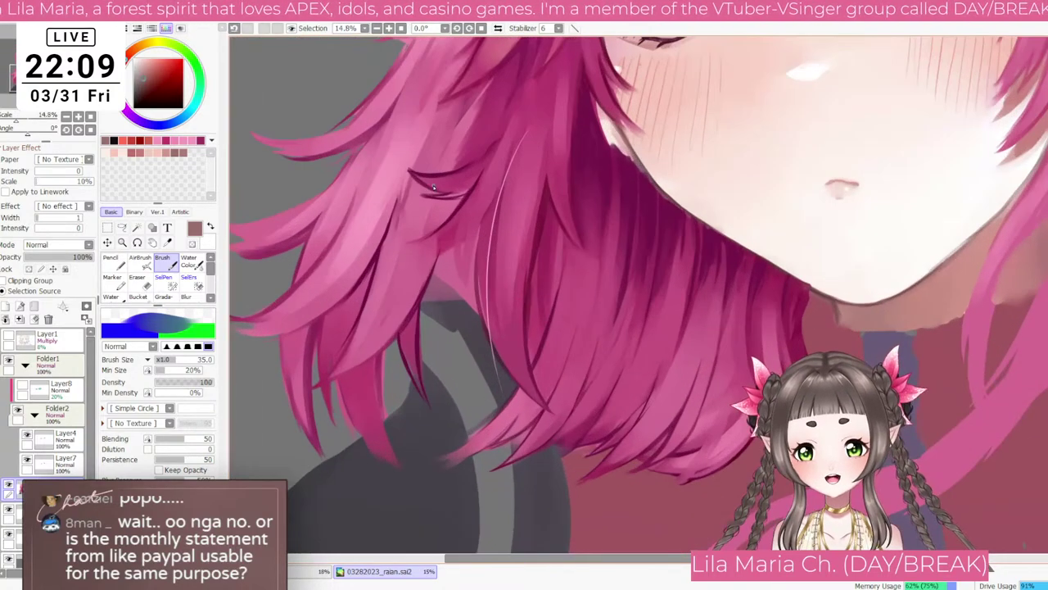
pyautogui.click(322, 576)
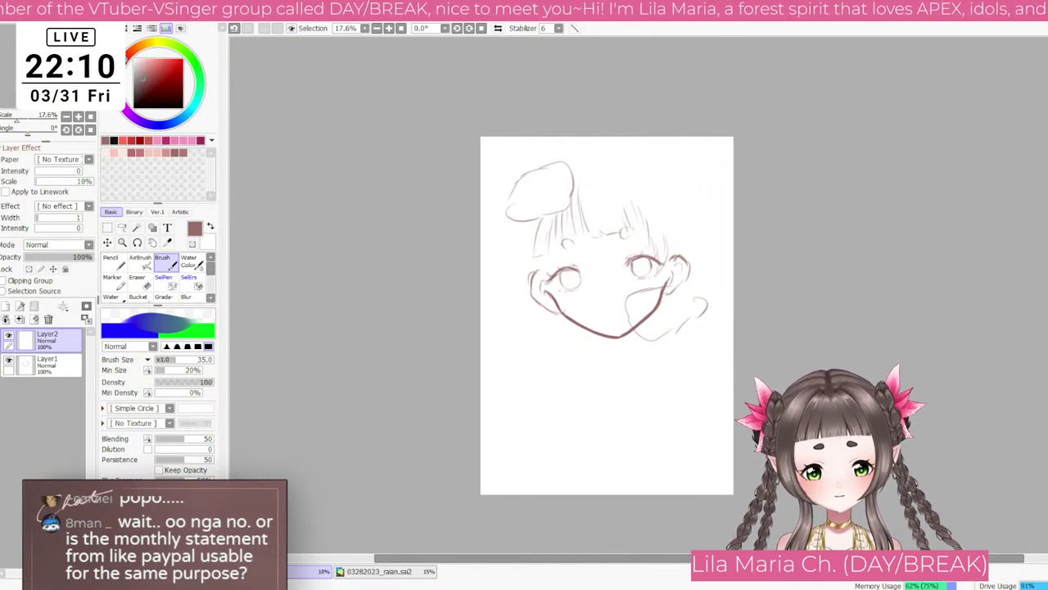
# Step: Sketch folded contour lines inside and along the upper edge of the rounded shape above the left bangs
pyautogui.scroll(3, 647, 188)
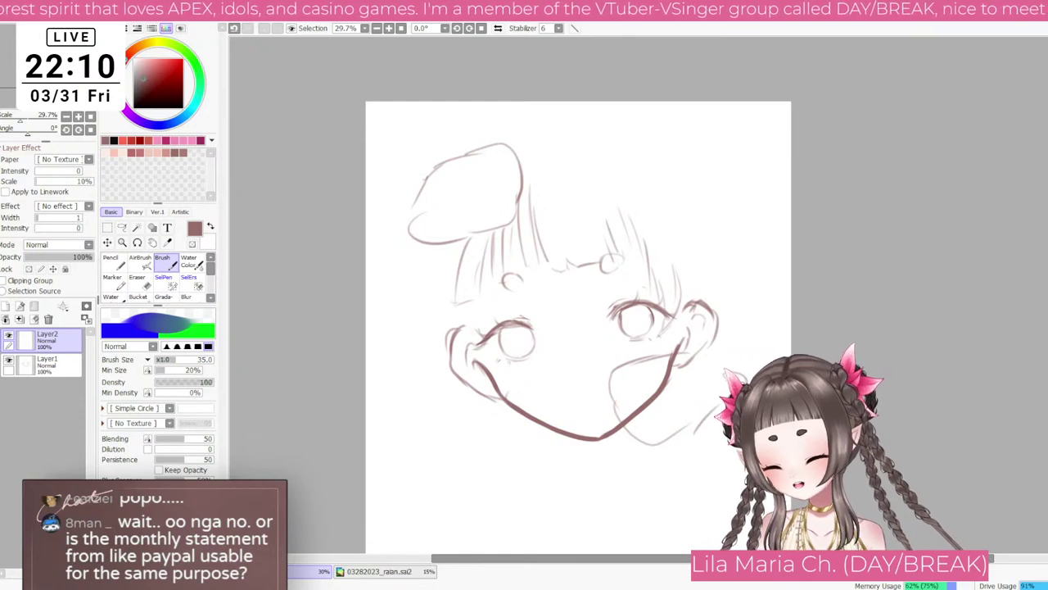
pyautogui.scroll(-3, 577, 319)
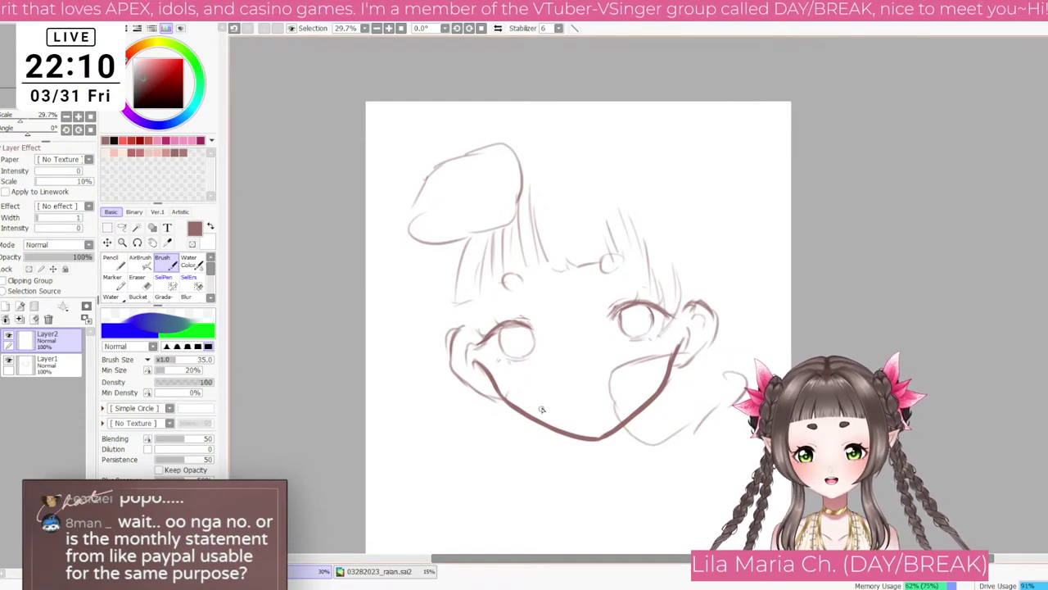
pyautogui.scroll(2, 380, 545)
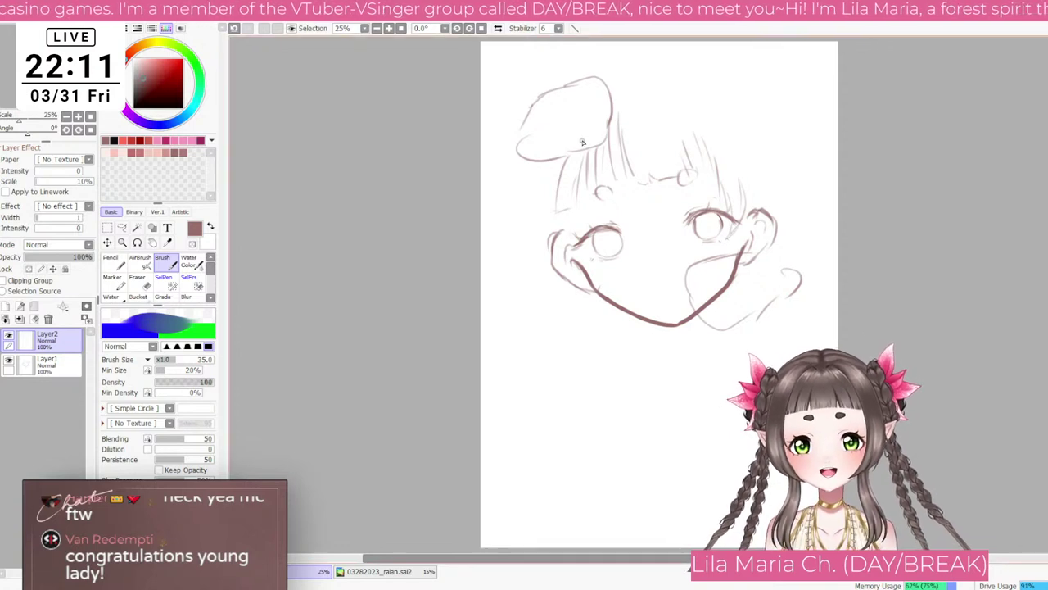
pyautogui.moveTo(561, 103)
pyautogui.mouseDown()
pyautogui.moveTo(572, 118)
pyautogui.moveTo(525, 154)
pyautogui.mouseUp()
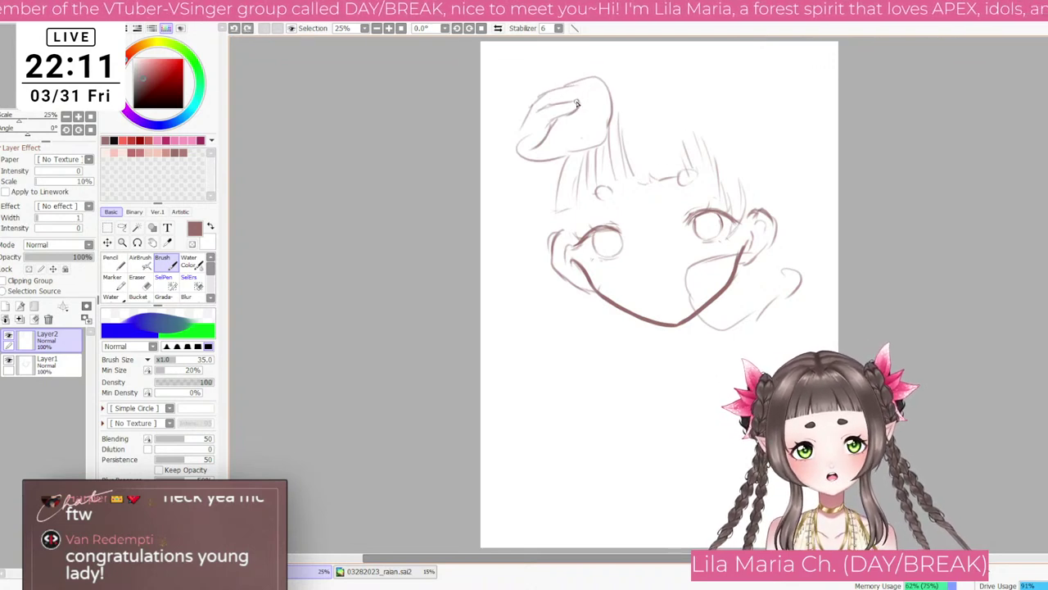
pyautogui.moveTo(549, 92); pyautogui.dragTo(631, 82)
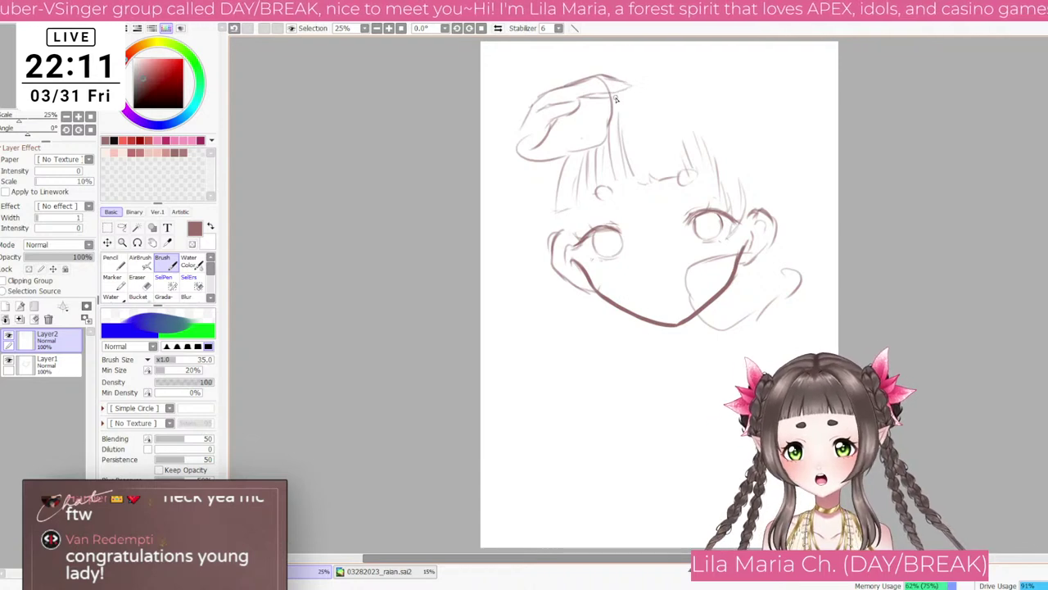
# Step: Erase the rounded shape above the left bangs together with its inner lines, using the eraser at size 160
pyautogui.press('e')
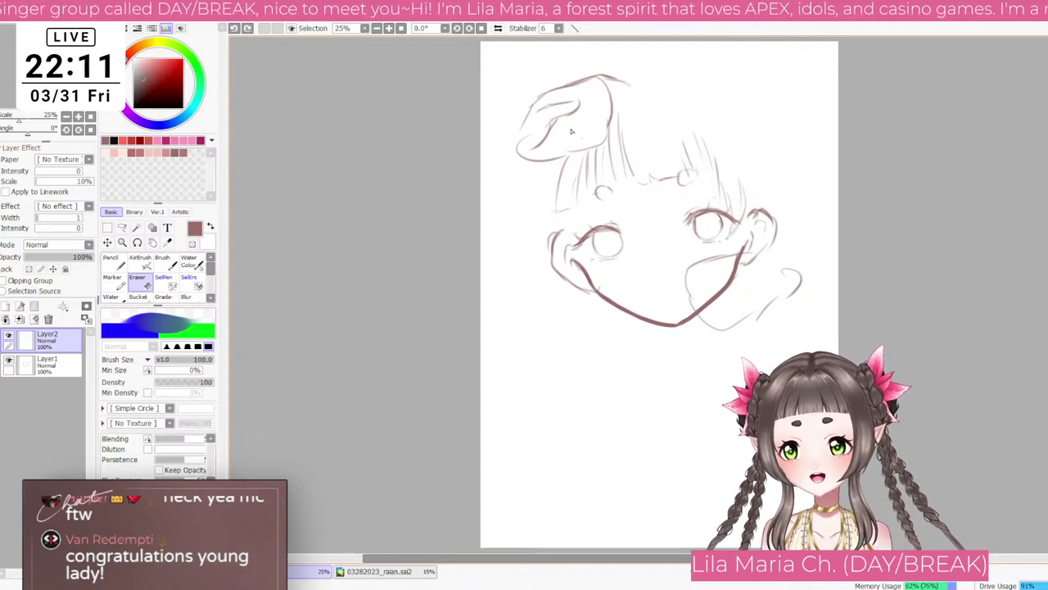
pyautogui.moveTo(560, 105)
pyautogui.mouseDown()
pyautogui.moveTo(531, 157)
pyautogui.moveTo(540, 145)
pyautogui.moveTo(557, 156)
pyautogui.moveTo(587, 145)
pyautogui.moveTo(603, 100)
pyautogui.moveTo(554, 99)
pyautogui.moveTo(570, 90)
pyautogui.moveTo(533, 107)
pyautogui.mouseUp()
pyautogui.scroll(-1, 471, 174)
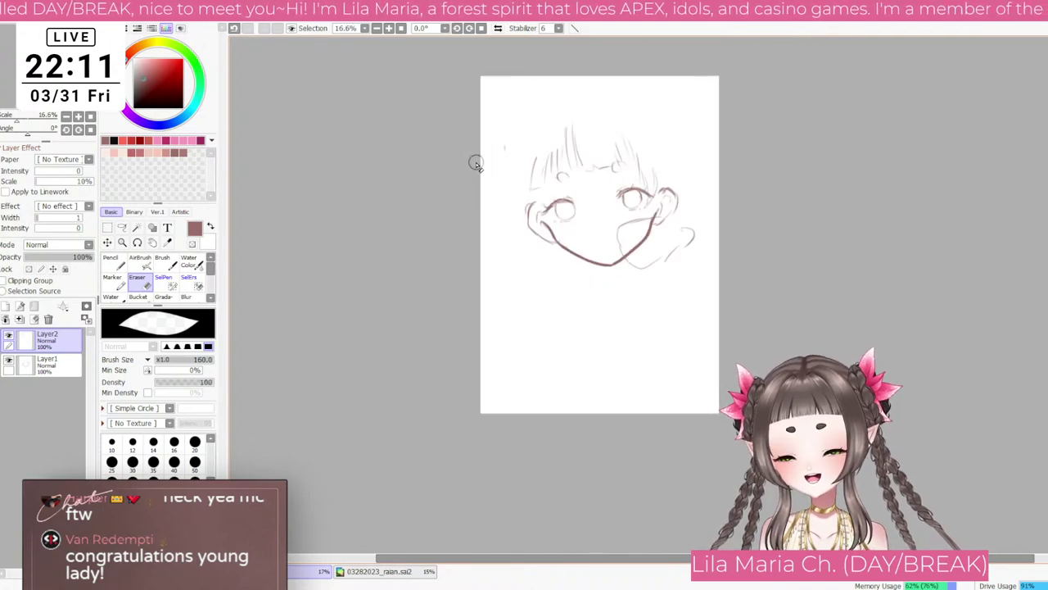
# Step: Merge Layer2 with the added hair strokes down into Layer1
pyautogui.click(16, 361)
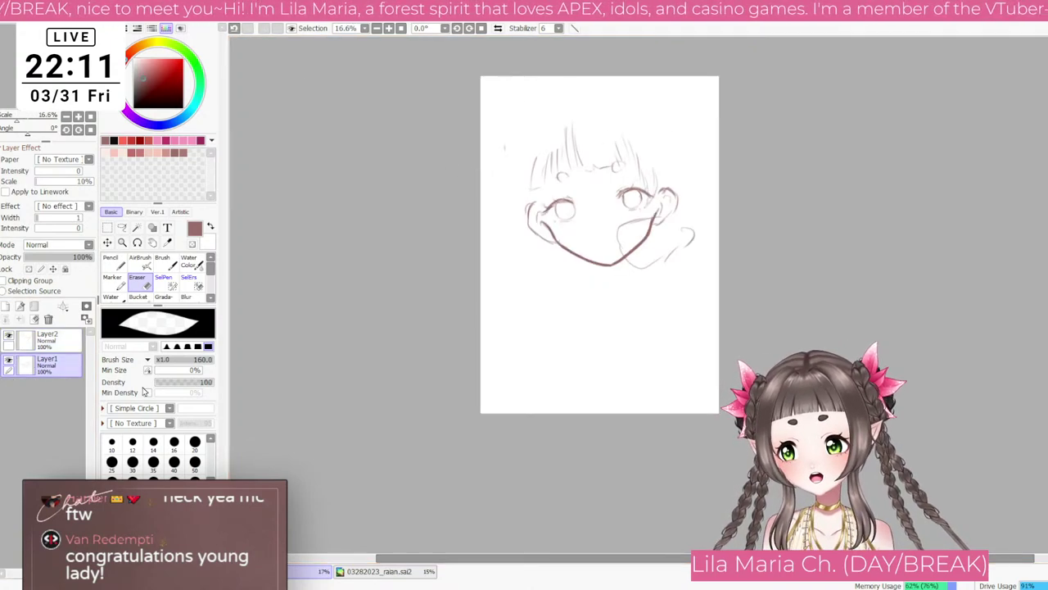
pyautogui.click(46, 337)
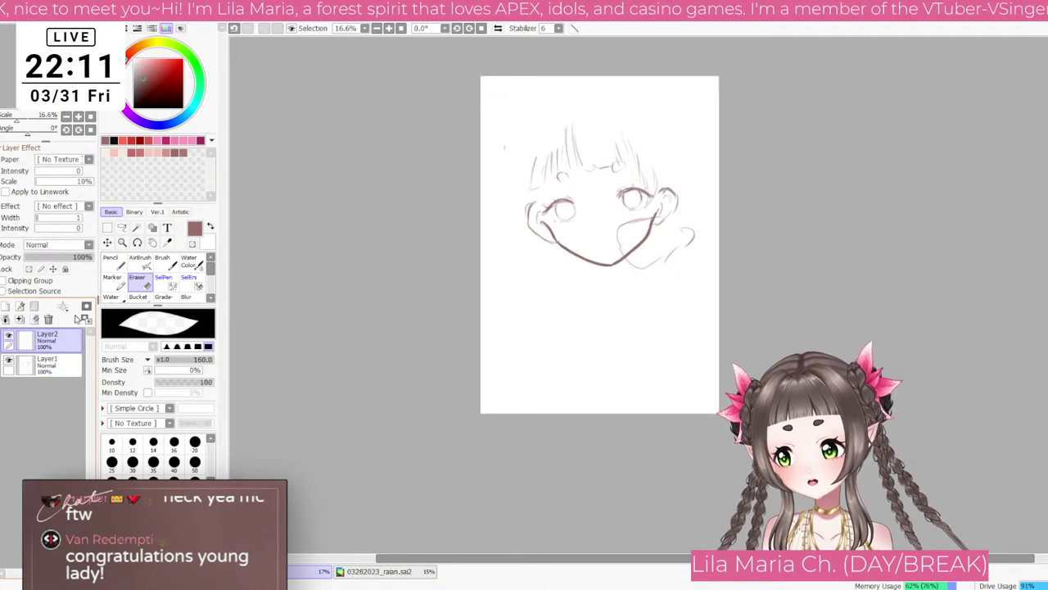
pyautogui.click(49, 319)
pyautogui.hotkey('ctrl', 'z')
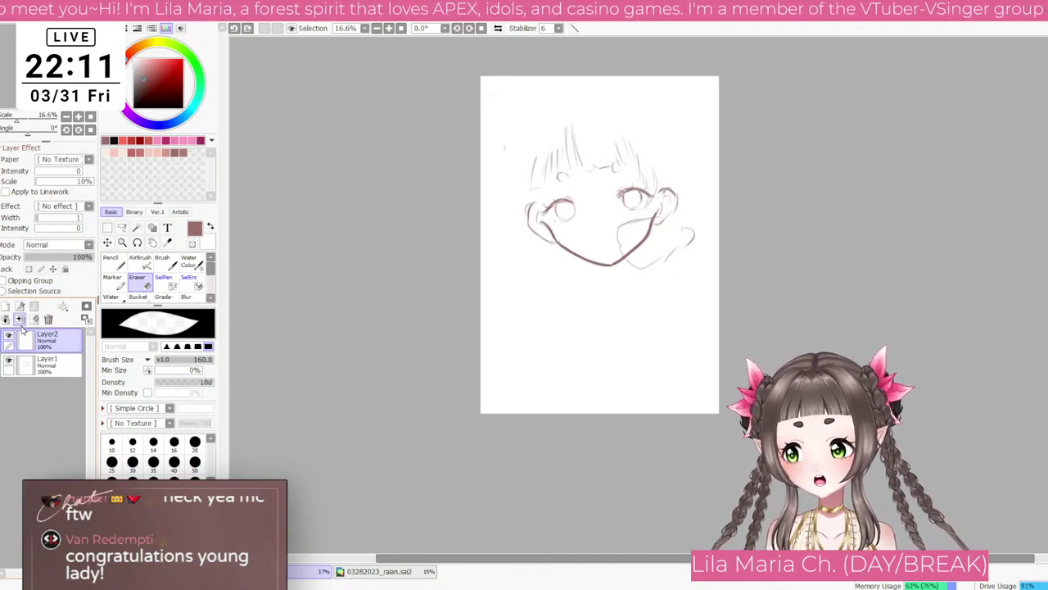
pyautogui.click(20, 318)
# Step: Lower the merged sketch layer's opacity to 13% and add a new empty layer above it
pyautogui.moveTo(59, 260); pyautogui.dragTo(34, 264)
pyautogui.click(7, 305)
pyautogui.click(64, 363)
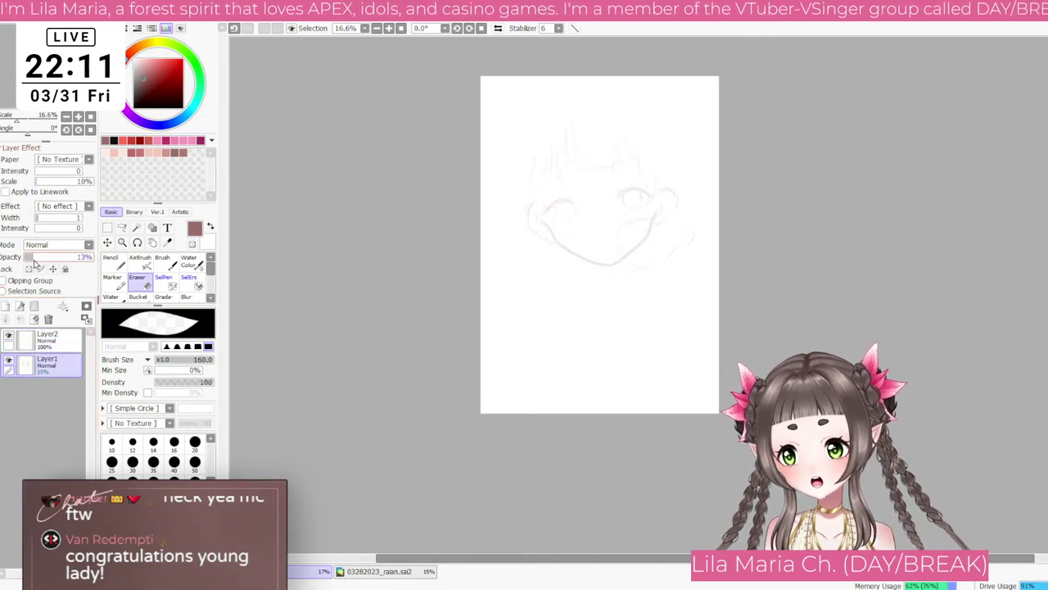
# Step: Shrink the faded face rough on Layer1 slightly and place it in the upper middle of the canvas
pyautogui.press('b')
pyautogui.press(']')
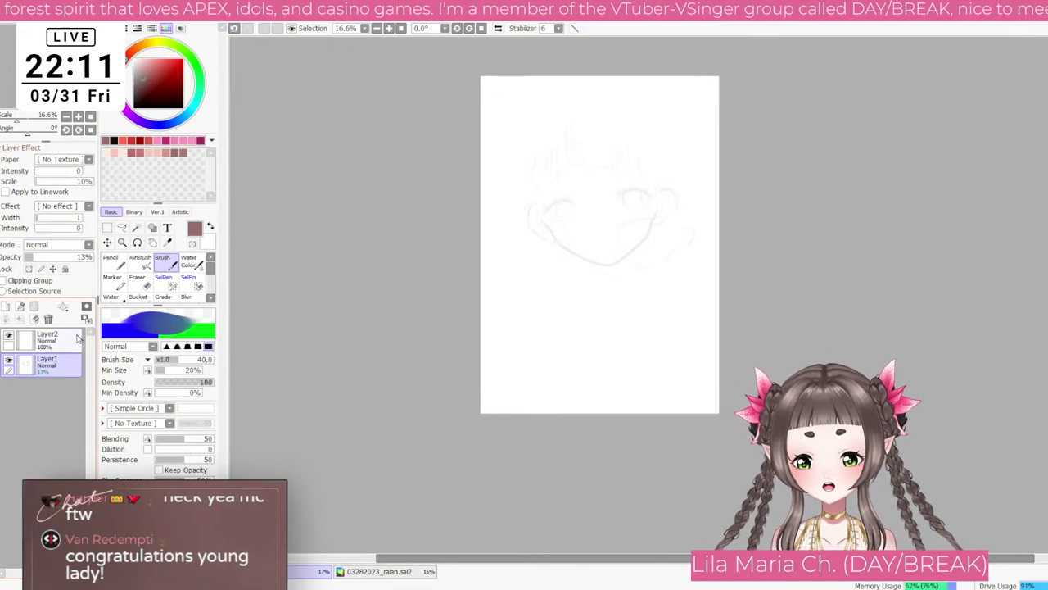
pyautogui.hotkey('ctrl', 't')
pyautogui.moveTo(496, 264); pyautogui.dragTo(548, 234)
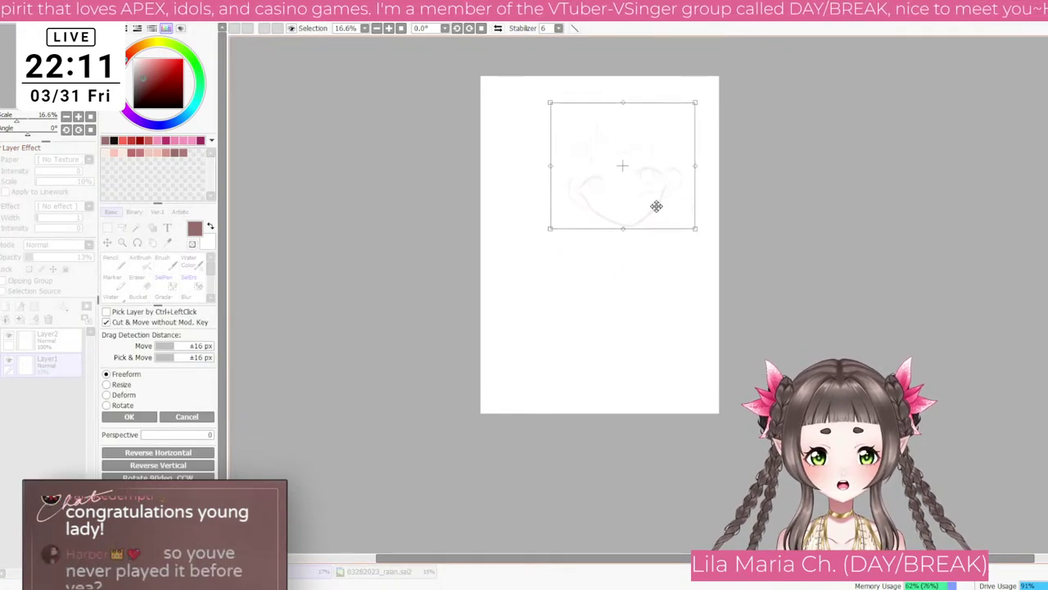
pyautogui.moveTo(657, 205); pyautogui.dragTo(629, 214)
pyautogui.press('Return')
pyautogui.scroll(1, 629, 123)
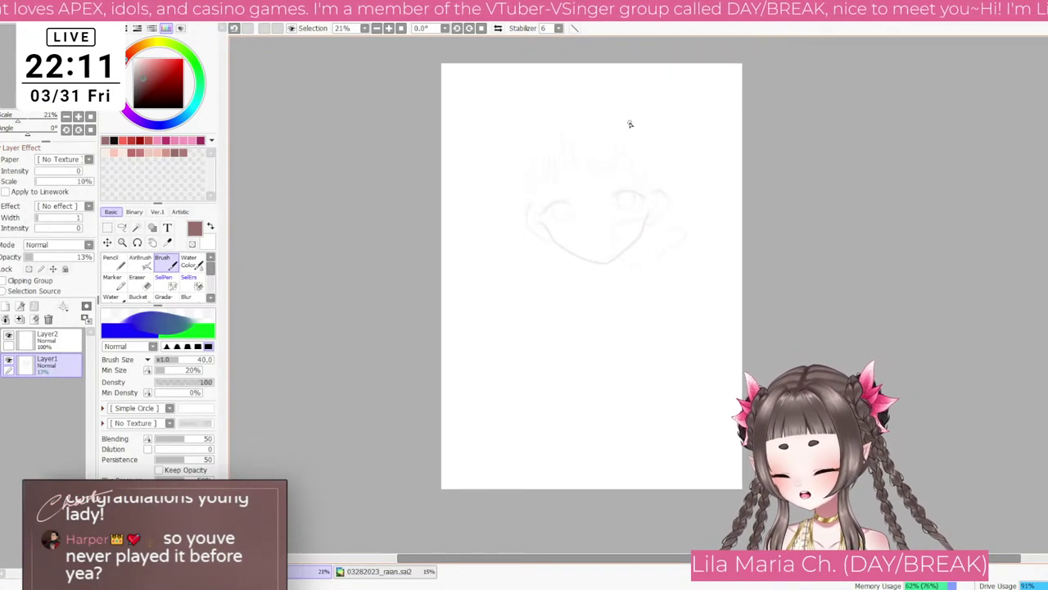
pyautogui.moveTo(629, 124); pyautogui.dragTo(639, 146)
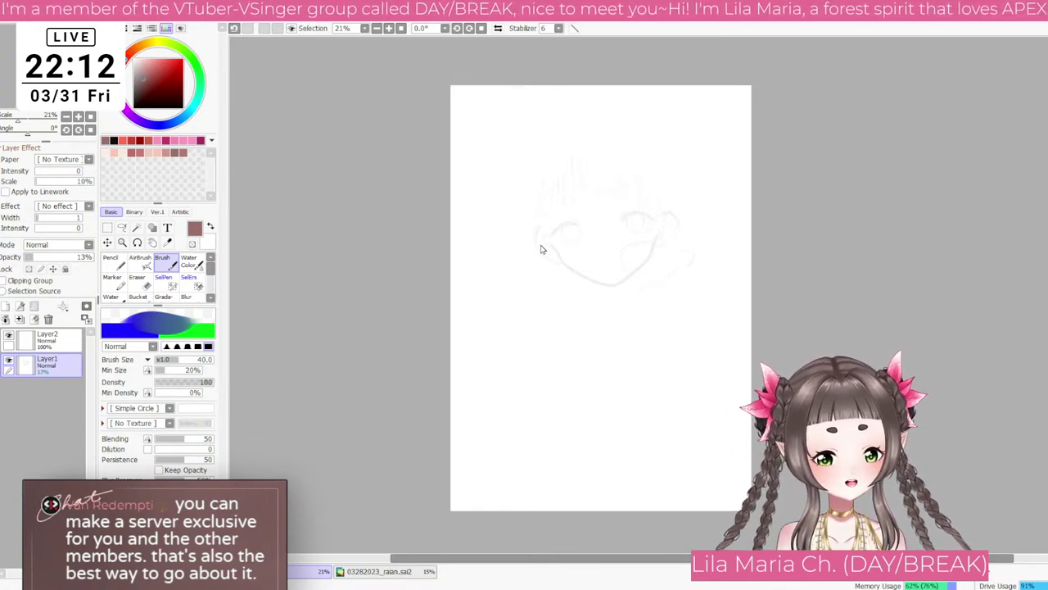
# Step: Make the empty Layer2 the active layer for drawing with the Brush
pyautogui.scroll(1, 600, 166)
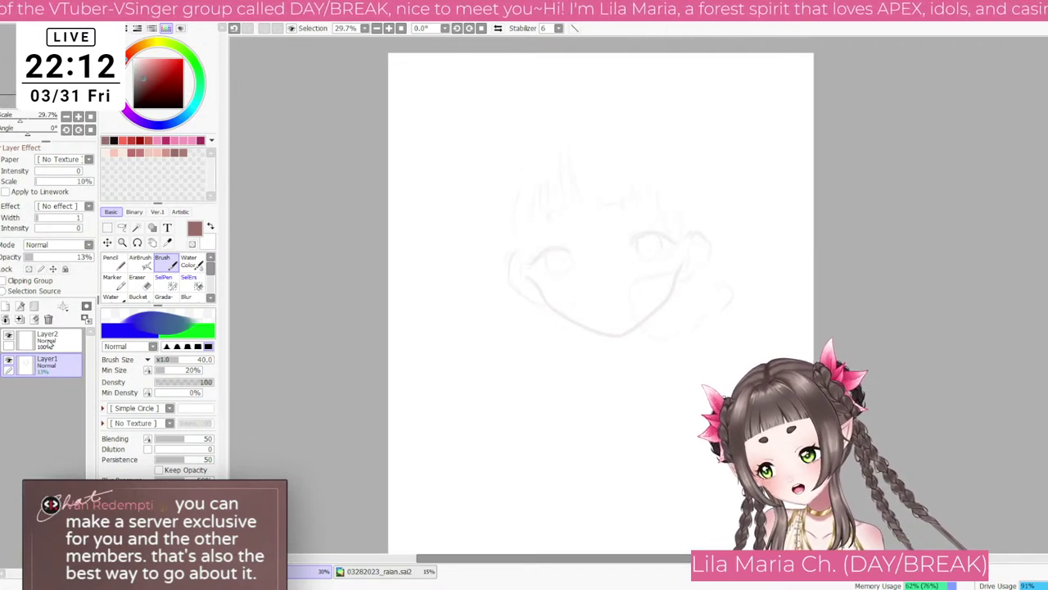
pyautogui.click(78, 337)
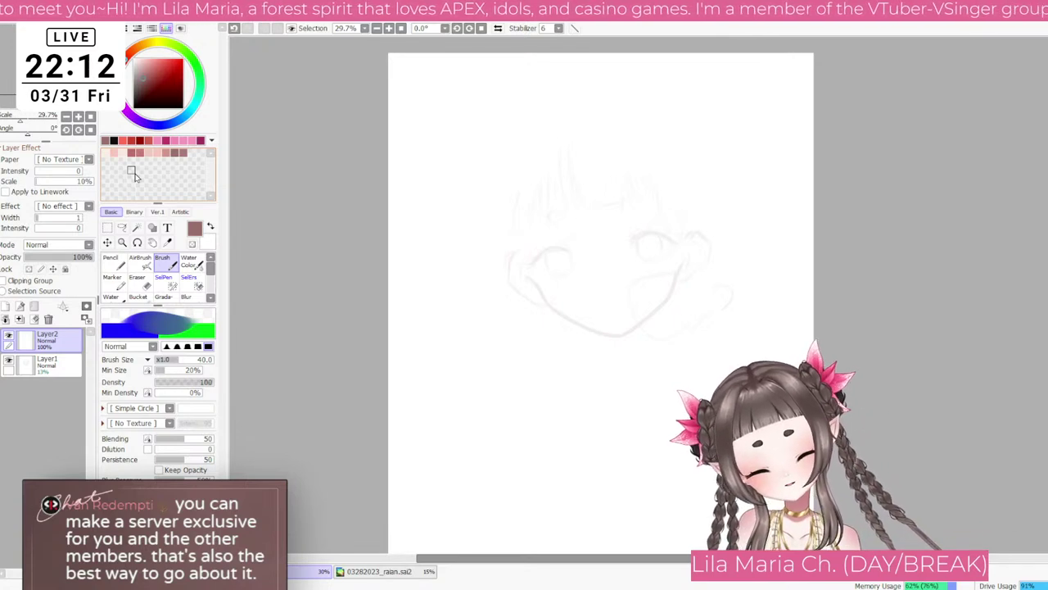
pyautogui.click(172, 316)
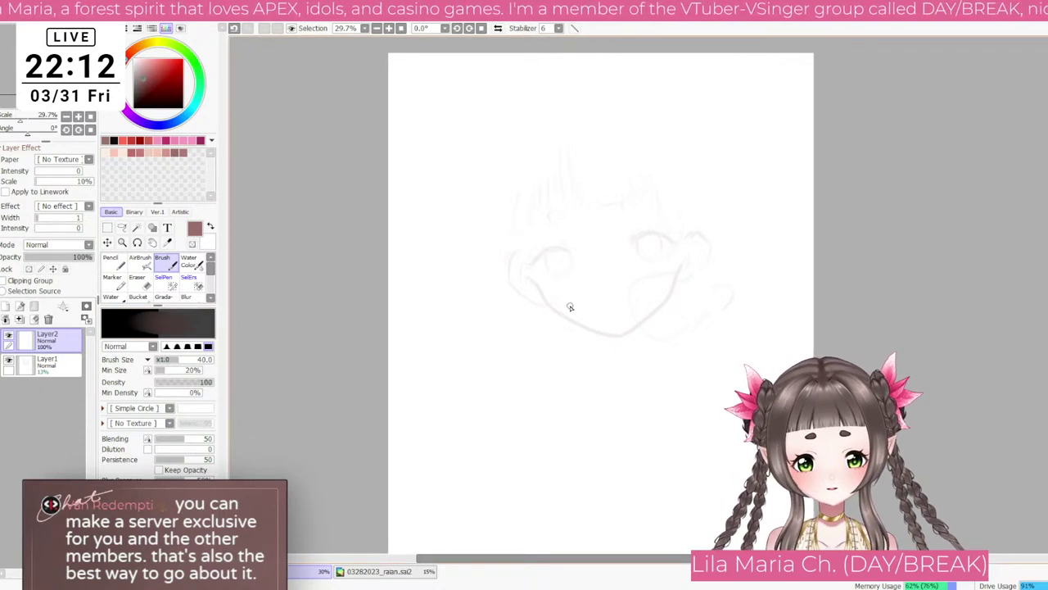
pyautogui.scroll(1, 568, 307)
pyautogui.scroll(-2, 550, 302)
pyautogui.press('[')
pyautogui.press('[')
pyautogui.scroll(1, 550, 301)
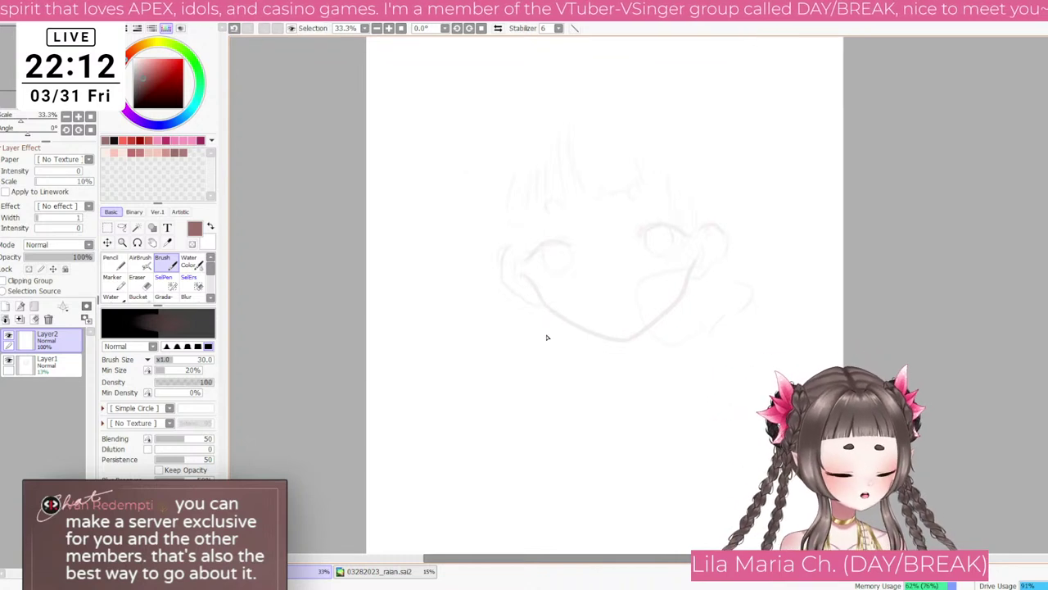
pyautogui.scroll(1, 548, 337)
pyautogui.scroll(-1, 548, 337)
pyautogui.moveTo(542, 317); pyautogui.dragTo(540, 315)
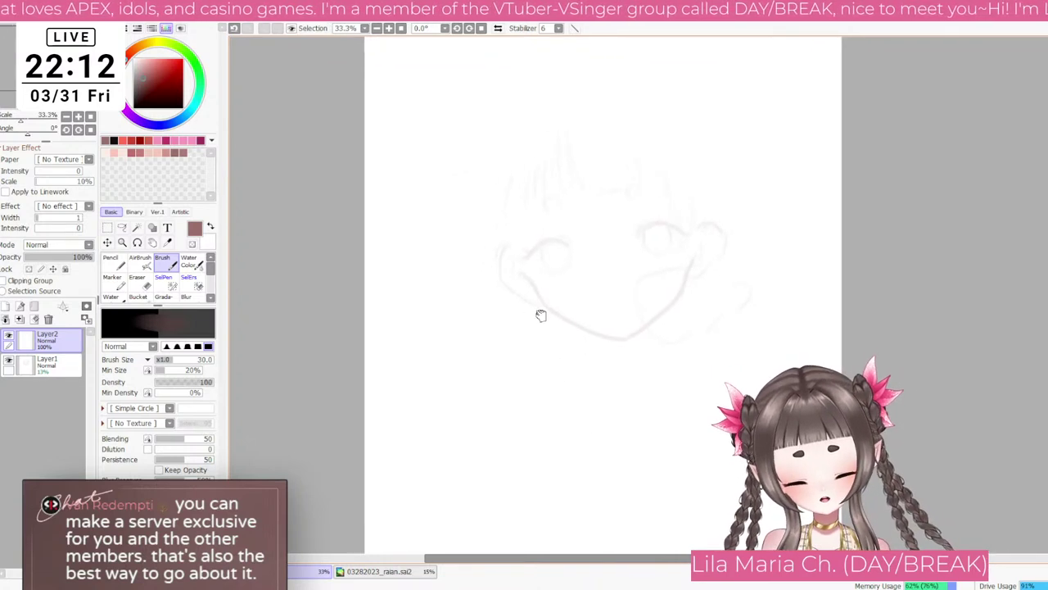
pyautogui.scroll(1, 479, 300)
pyautogui.press('[')
pyautogui.press('[')
pyautogui.moveTo(474, 272); pyautogui.dragTo(524, 319)
pyautogui.hotkey('ctrl', 'z')
pyautogui.hotkey('ctrl', 'z')
pyautogui.scroll(-2, 526, 319)
# Step: Draw the left side and crown of a round skull outline around the faded face, with the brush at size 50
pyautogui.press(']')
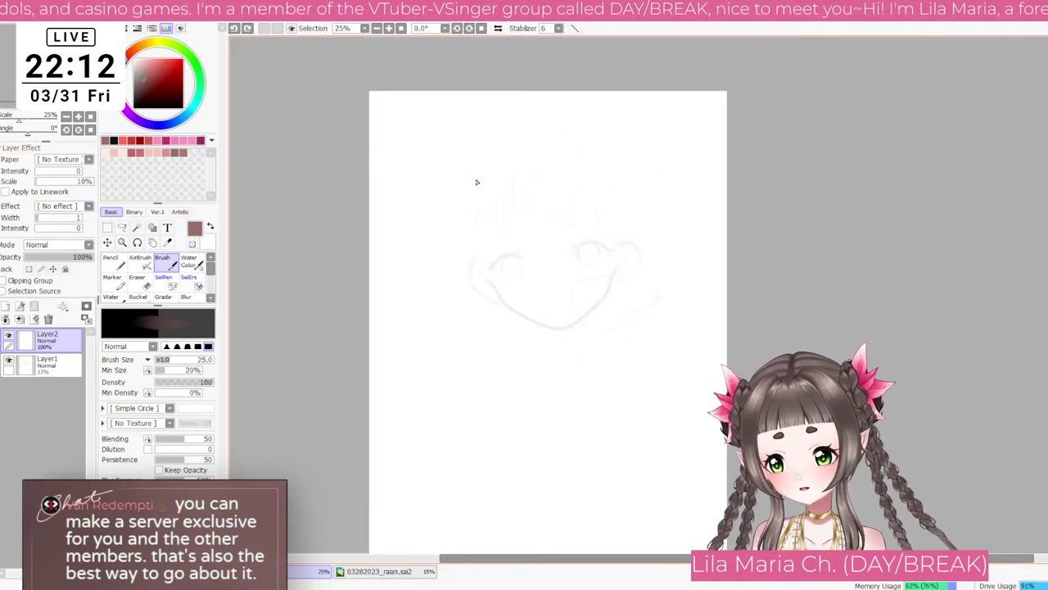
pyautogui.press(']')
pyautogui.press(']')
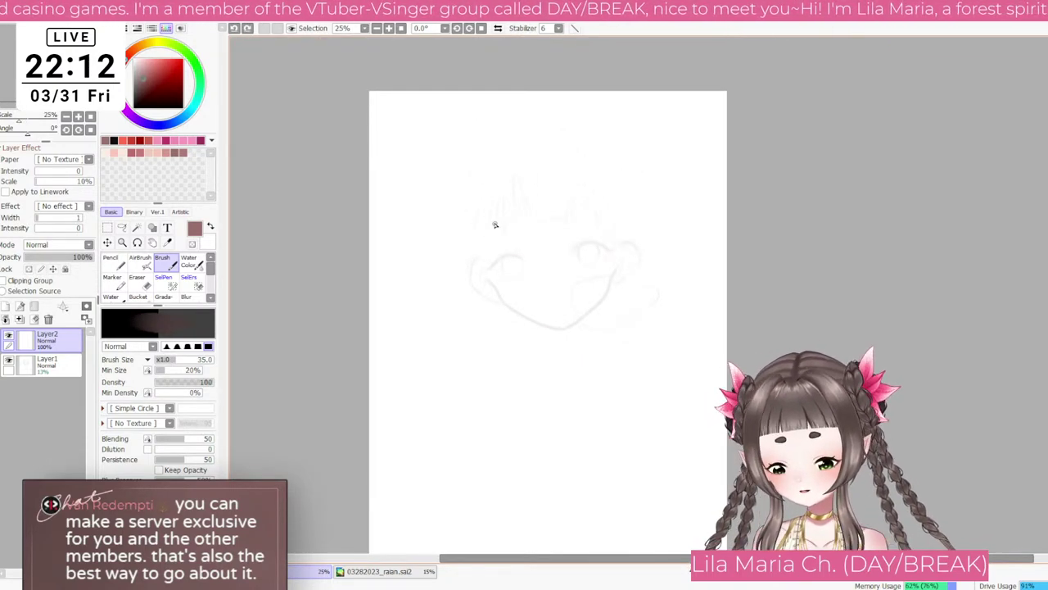
pyautogui.press(']')
pyautogui.press(']')
pyautogui.moveTo(483, 146); pyautogui.dragTo(463, 181)
pyautogui.hotkey('ctrl', 'z')
pyautogui.moveTo(486, 144); pyautogui.dragTo(455, 236)
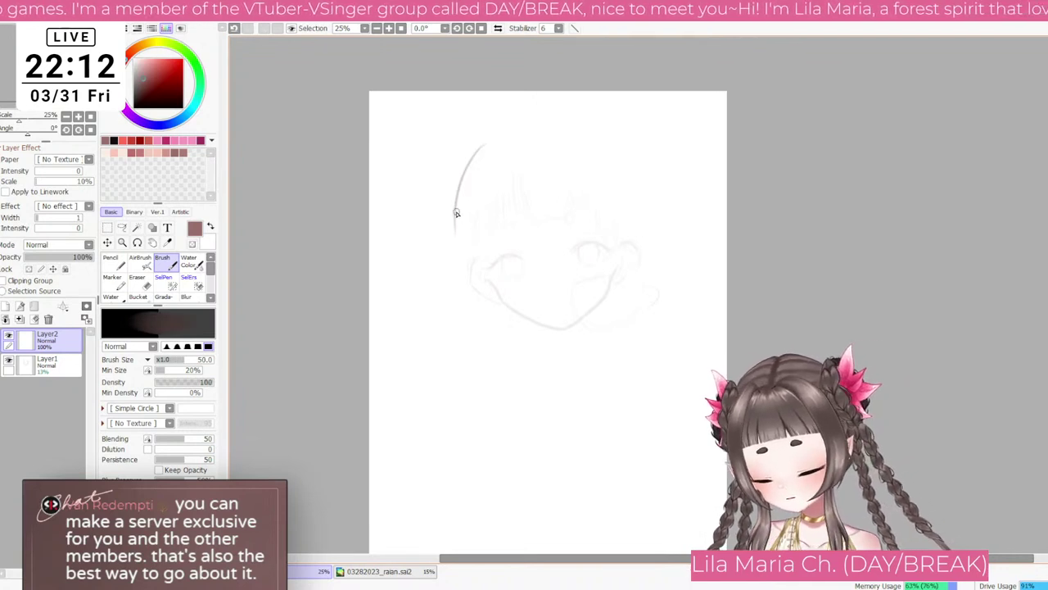
pyautogui.hotkey('ctrl', 'z')
pyautogui.moveTo(480, 149); pyautogui.dragTo(475, 206)
pyautogui.hotkey('ctrl', 'z')
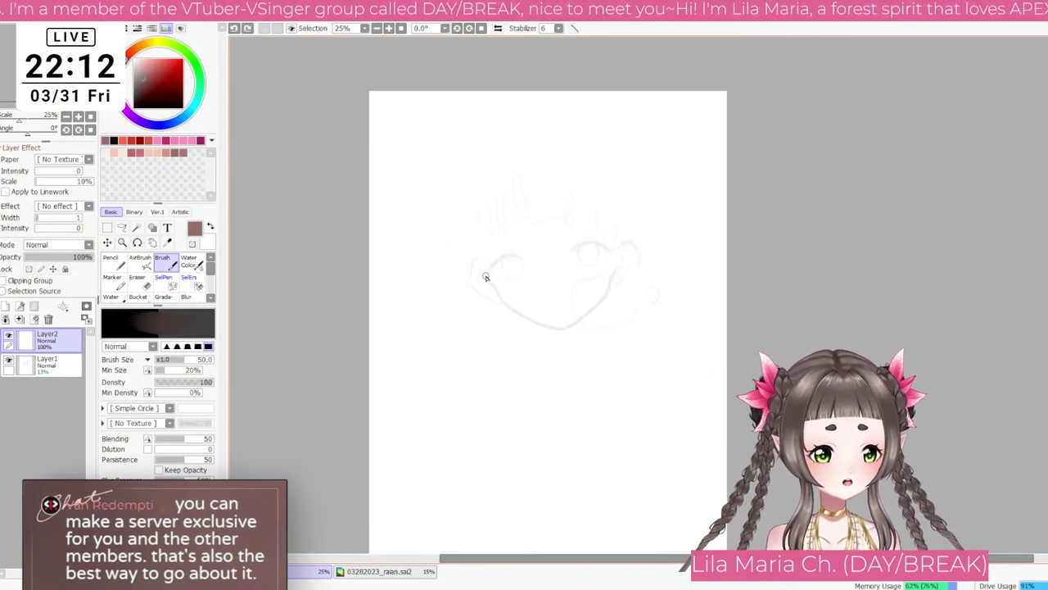
pyautogui.moveTo(485, 277)
pyautogui.mouseDown()
pyautogui.moveTo(458, 213)
pyautogui.moveTo(468, 162)
pyautogui.moveTo(547, 116)
pyautogui.moveTo(592, 128)
pyautogui.mouseUp()
pyautogui.hotkey('ctrl', 'z')
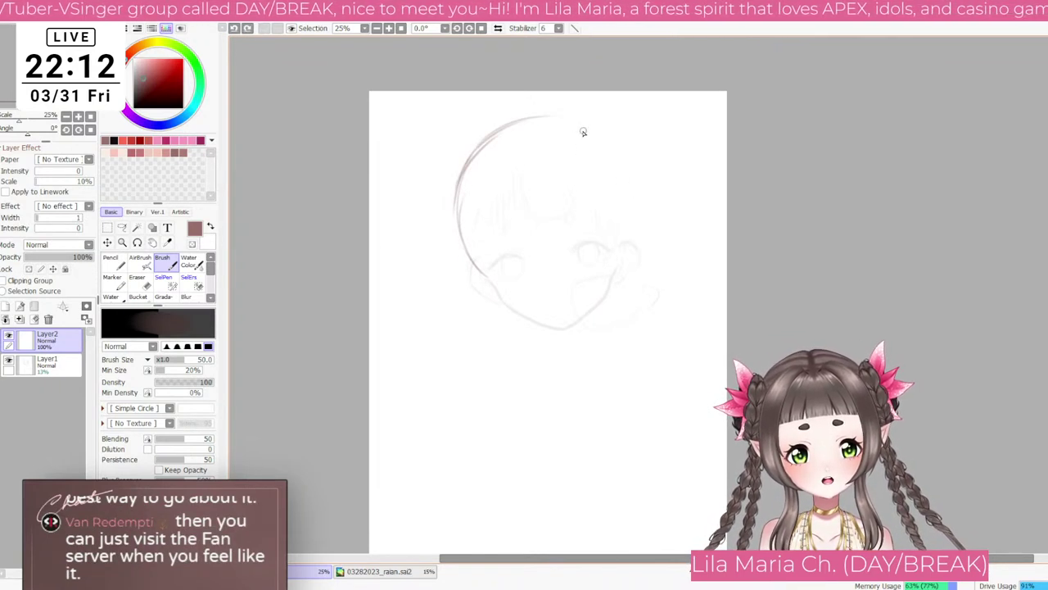
# Step: Draw the right side of the skull and trace the jaw down to the pointed chin
pyautogui.moveTo(573, 121); pyautogui.dragTo(615, 169)
pyautogui.hotkey('ctrl', 'z')
pyautogui.moveTo(559, 117)
pyautogui.mouseDown()
pyautogui.moveTo(601, 137)
pyautogui.moveTo(624, 179)
pyautogui.moveTo(614, 277)
pyautogui.mouseUp()
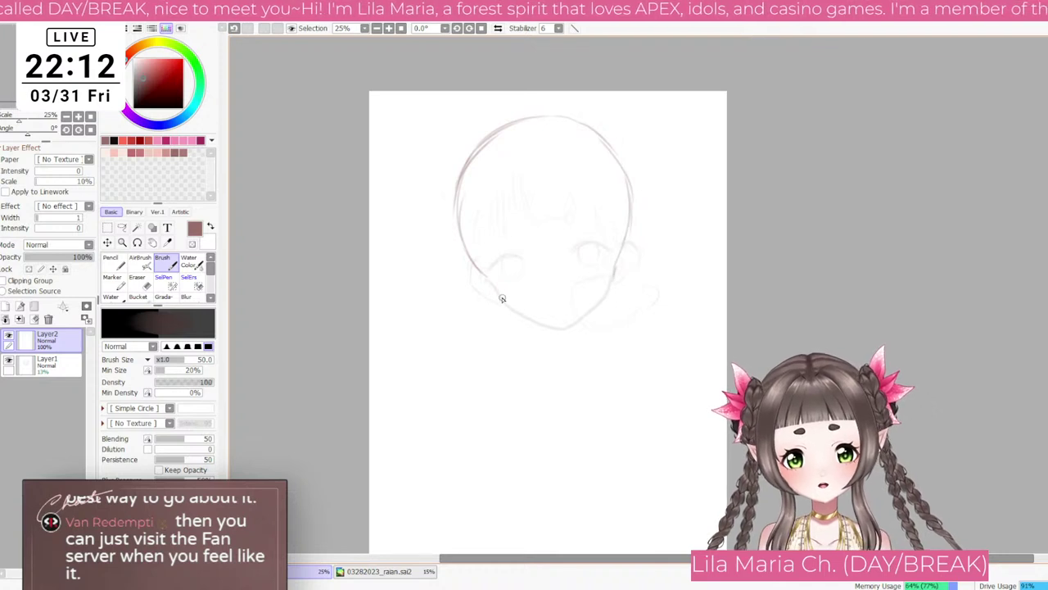
pyautogui.moveTo(491, 285)
pyautogui.mouseDown()
pyautogui.moveTo(517, 314)
pyautogui.moveTo(557, 330)
pyautogui.moveTo(616, 277)
pyautogui.mouseUp()
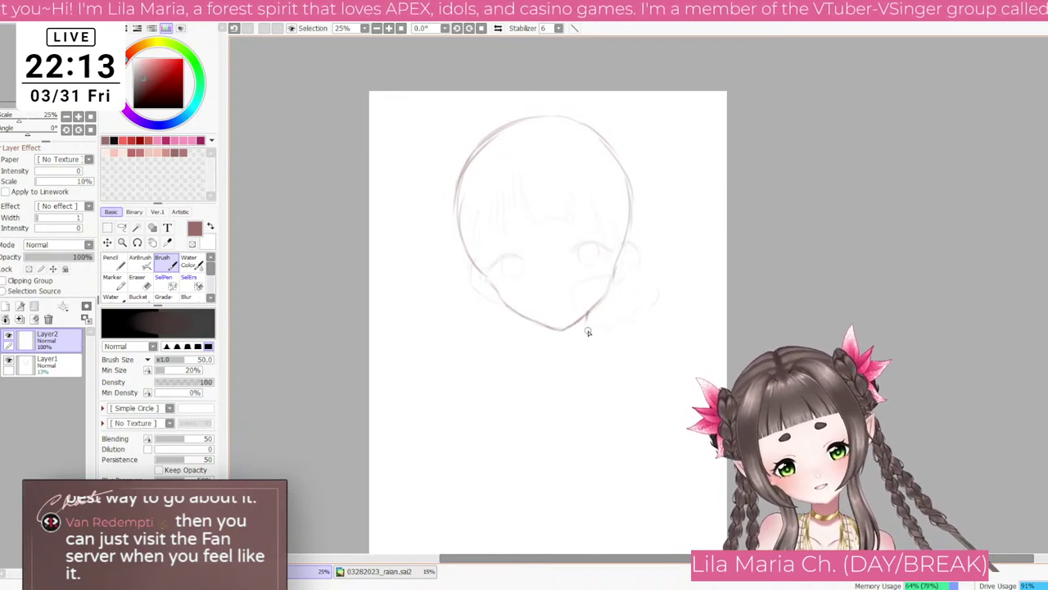
# Step: Sketch two neck lines below the chin, flaring outward into the start of the shoulders
pyautogui.moveTo(580, 330); pyautogui.dragTo(588, 360)
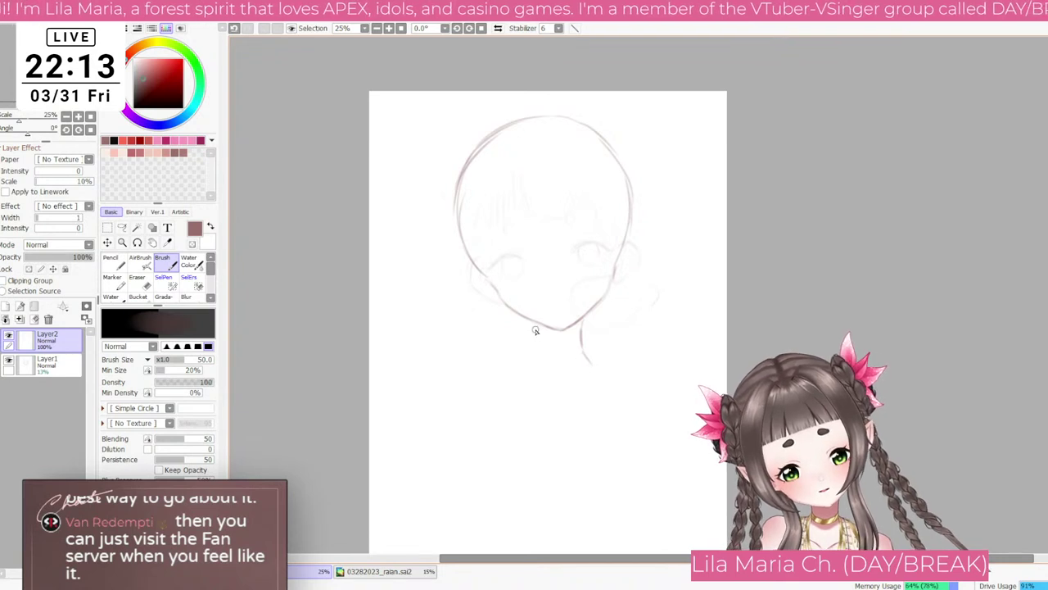
pyautogui.moveTo(538, 326); pyautogui.dragTo(533, 340)
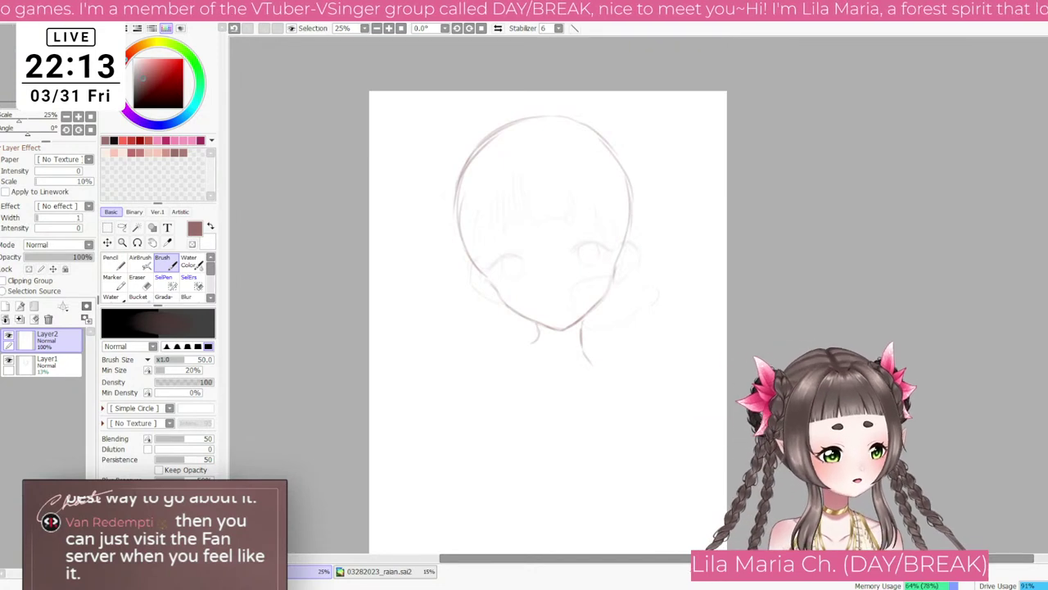
pyautogui.scroll(2, 613, 275)
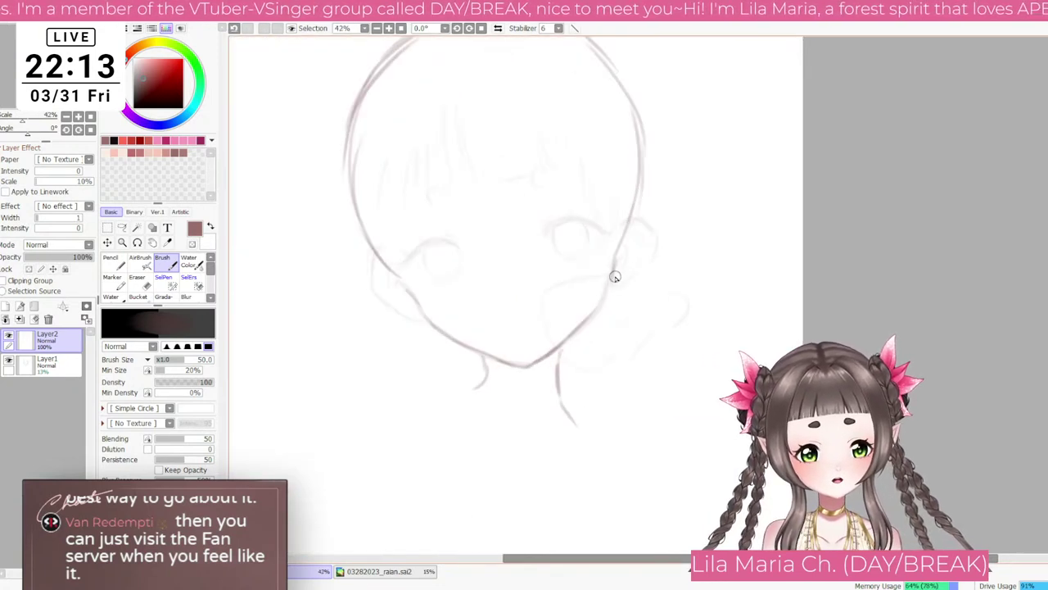
pyautogui.scroll(-2, 611, 298)
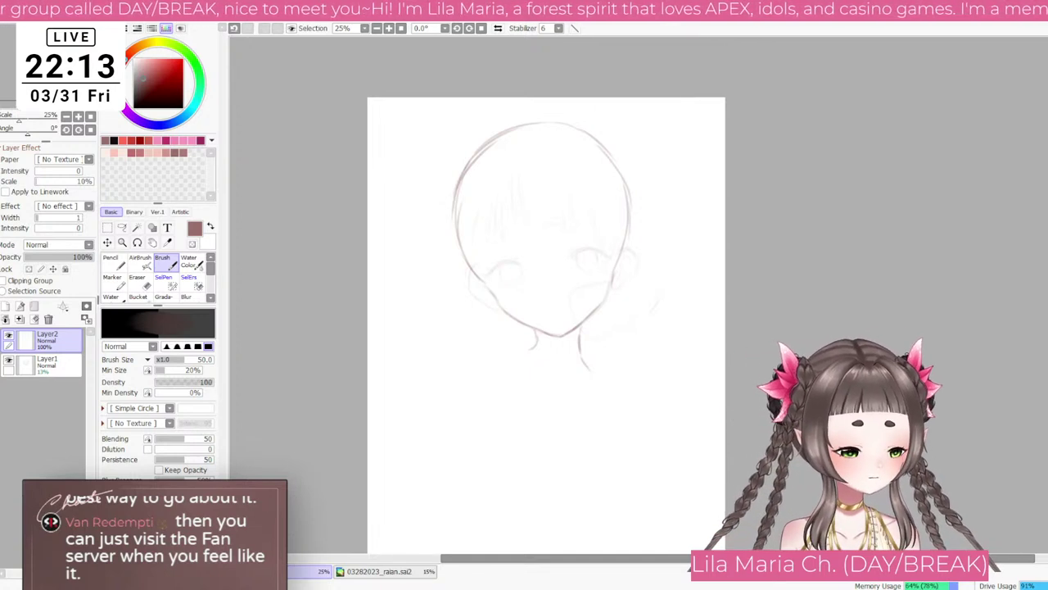
pyautogui.scroll(-3, 549, 416)
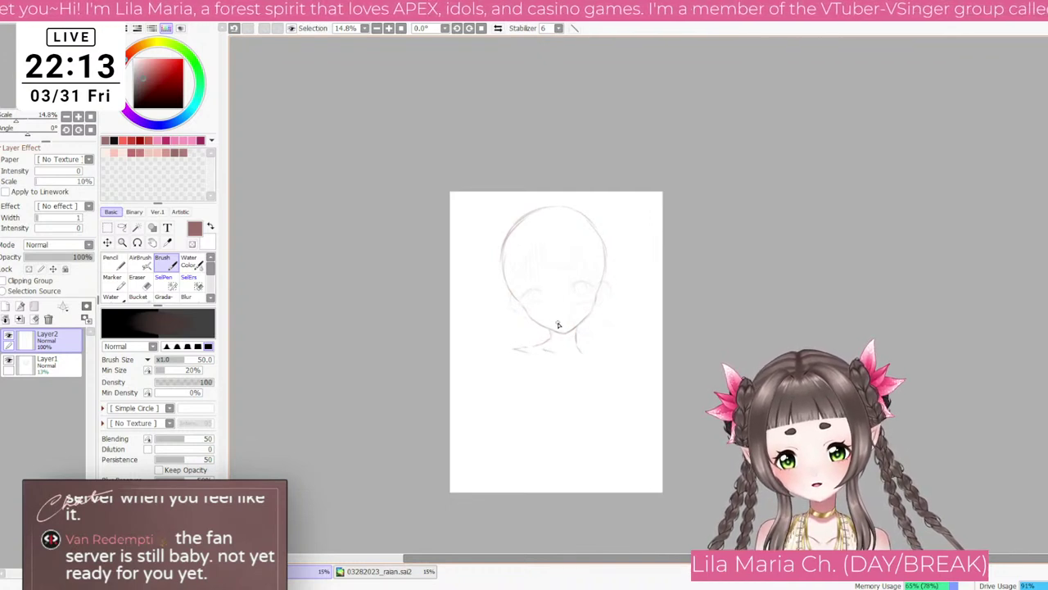
# Step: Draw a slanted eye line and a vertical centre line across the face, and hide the rough on Layer1
pyautogui.moveTo(522, 300); pyautogui.dragTo(589, 290)
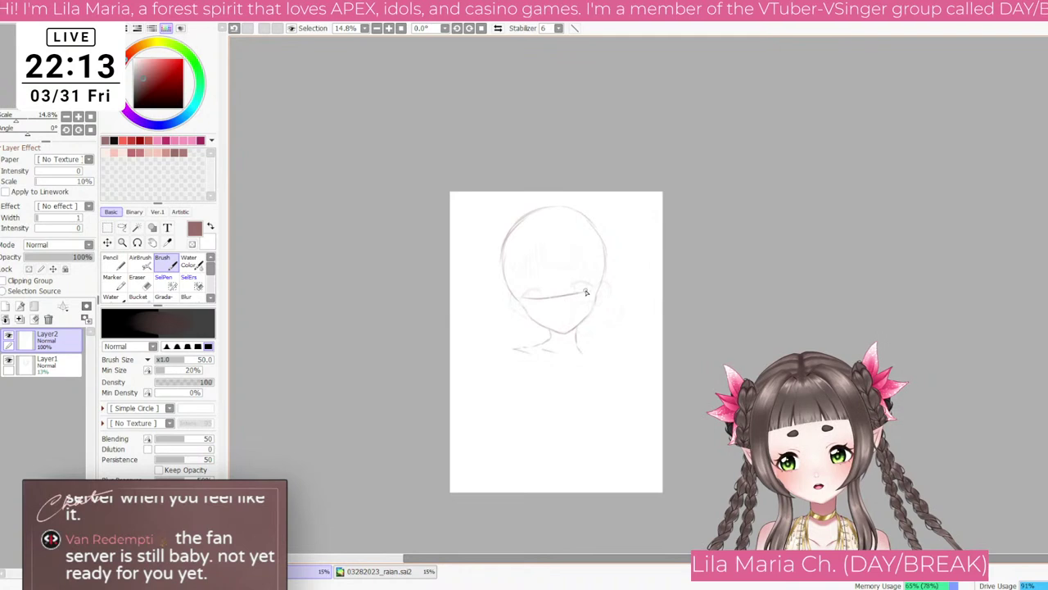
pyautogui.moveTo(555, 248); pyautogui.dragTo(561, 320)
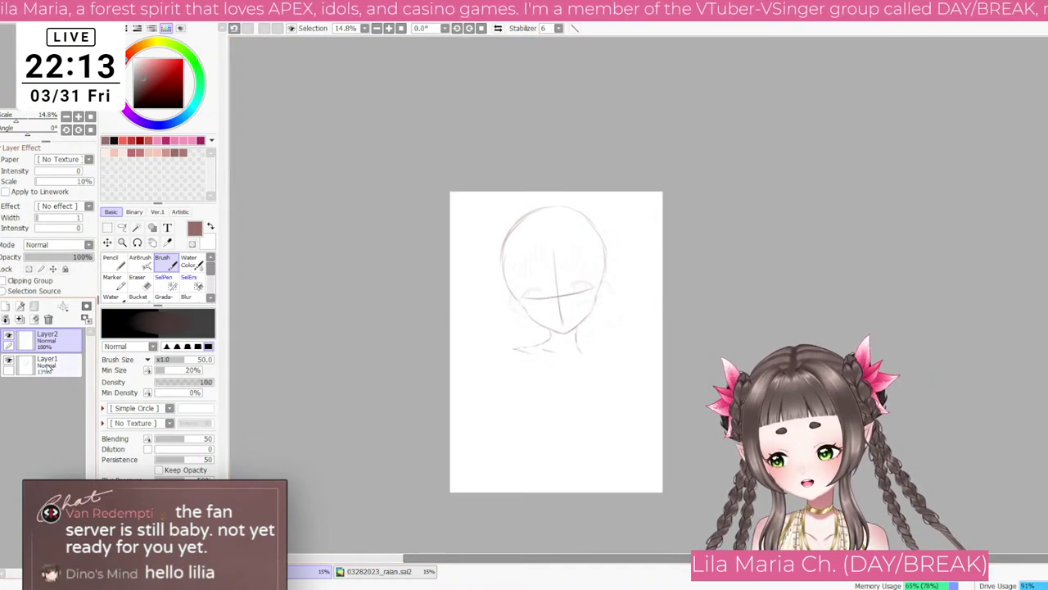
pyautogui.click(8, 360)
# Step: Sketch the collarbone and both sloping shoulder lines, plus the outer line of the upper arm on the left
pyautogui.moveTo(585, 349); pyautogui.dragTo(587, 355)
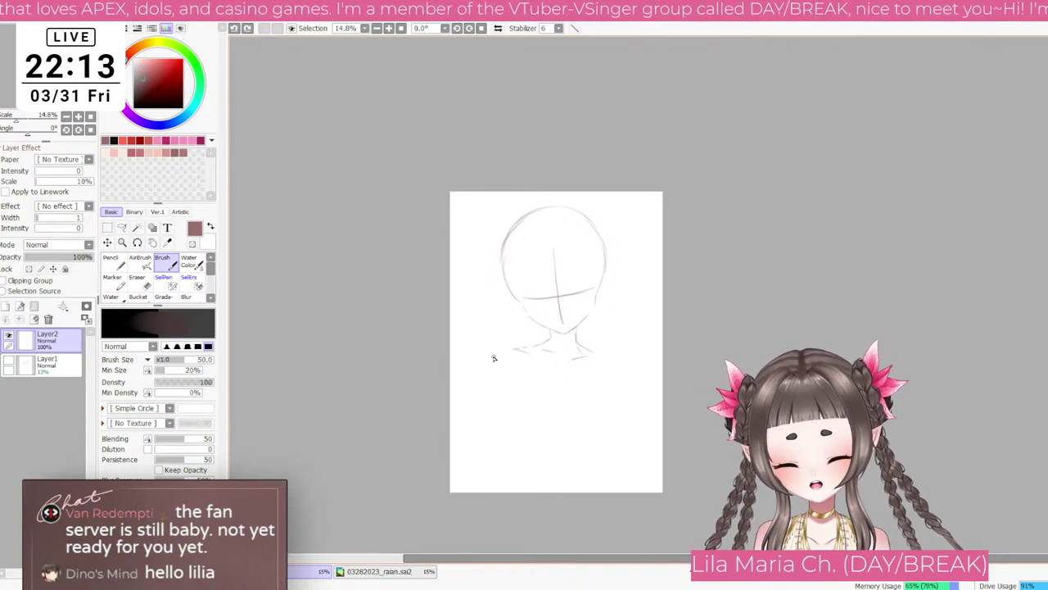
pyautogui.moveTo(531, 351); pyautogui.dragTo(487, 359)
pyautogui.moveTo(587, 351); pyautogui.dragTo(635, 365)
pyautogui.moveTo(483, 358); pyautogui.dragTo(493, 430)
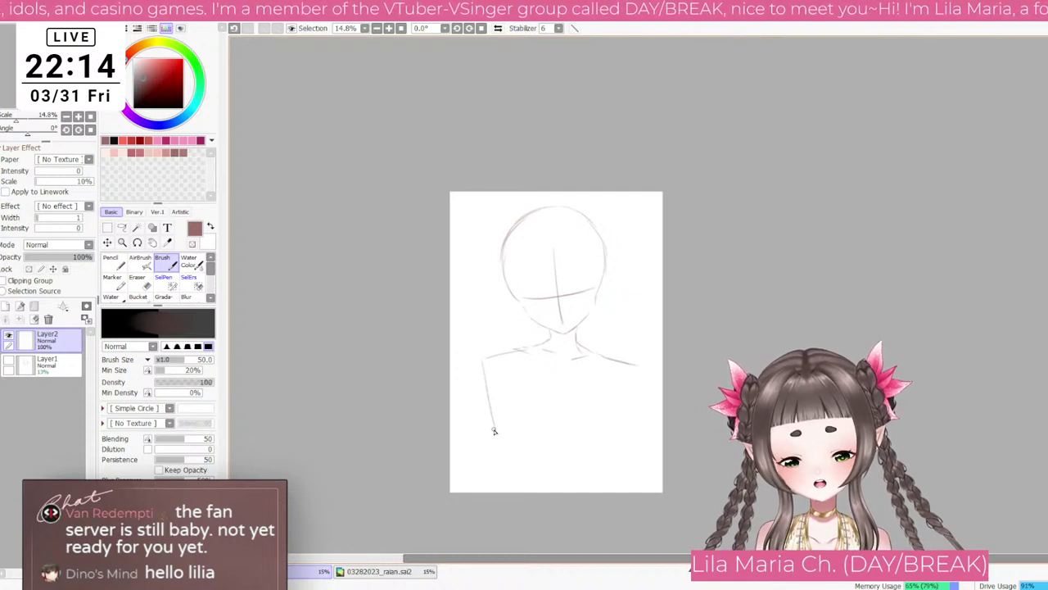
pyautogui.hotkey('ctrl', 'z')
pyautogui.moveTo(486, 368); pyautogui.dragTo(490, 426)
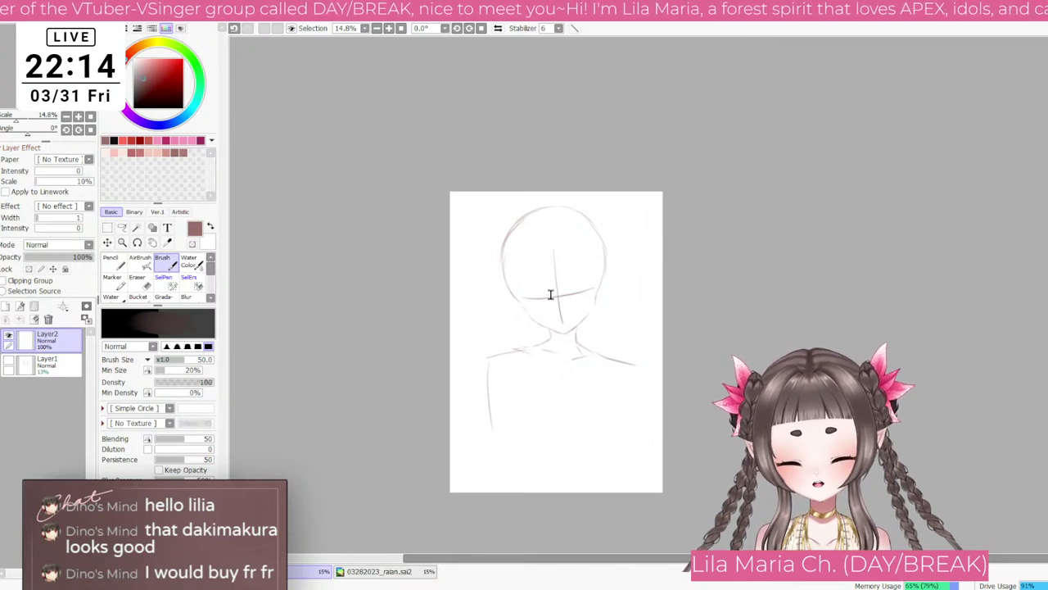
# Step: Extend the canvas downward to make room below the shoulders
pyautogui.click(596, 405)
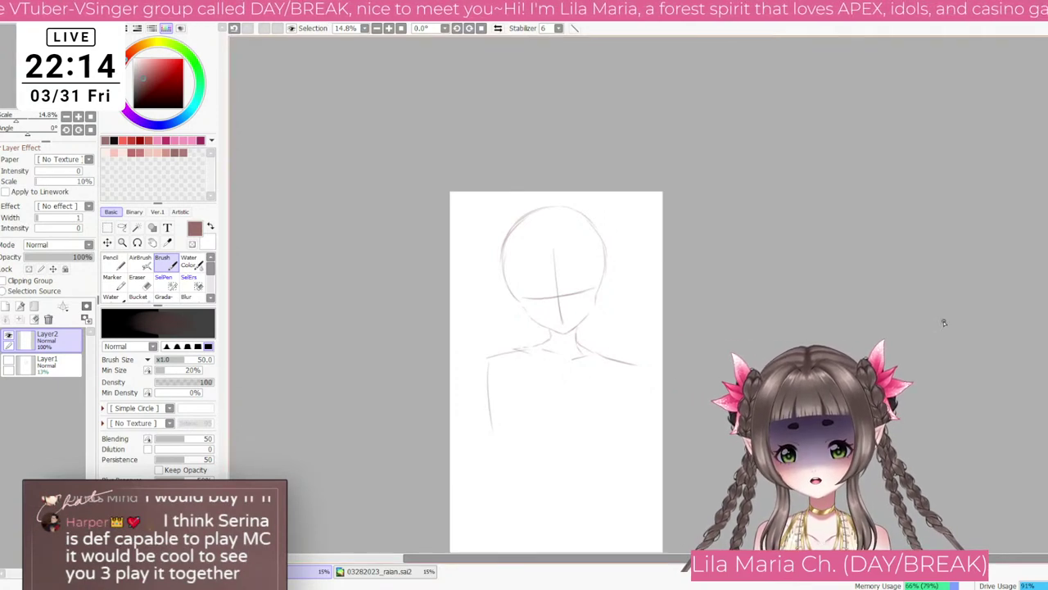
pyautogui.scroll(-2, 556, 372)
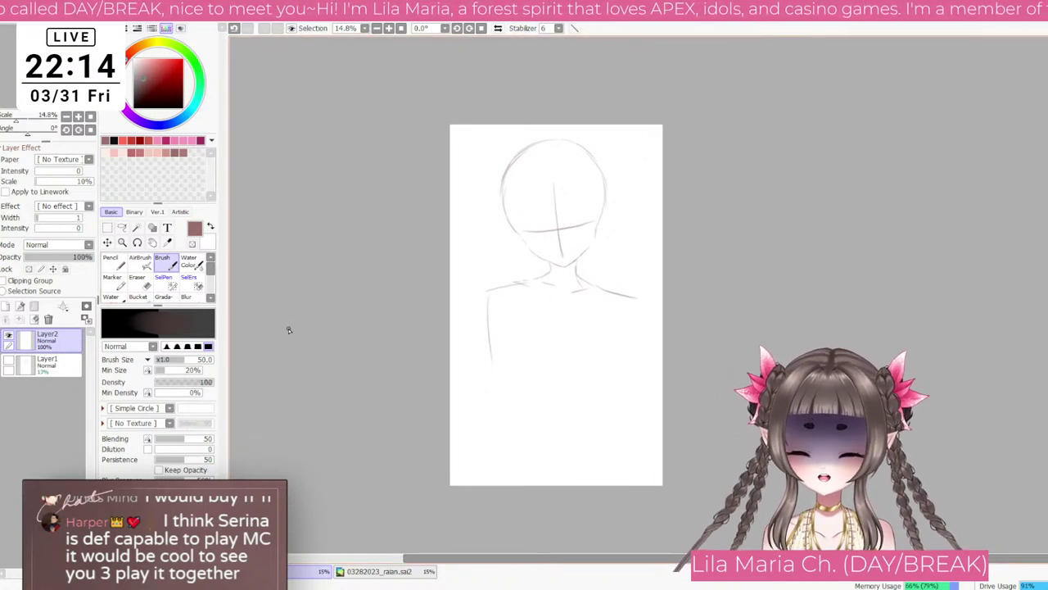
# Step: Show Layer1 again and transform it together with Layer2, shrinking the figure slightly and centring it in the upper part of the canvas
pyautogui.click(49, 364)
pyautogui.hotkey('ctrl', 't')
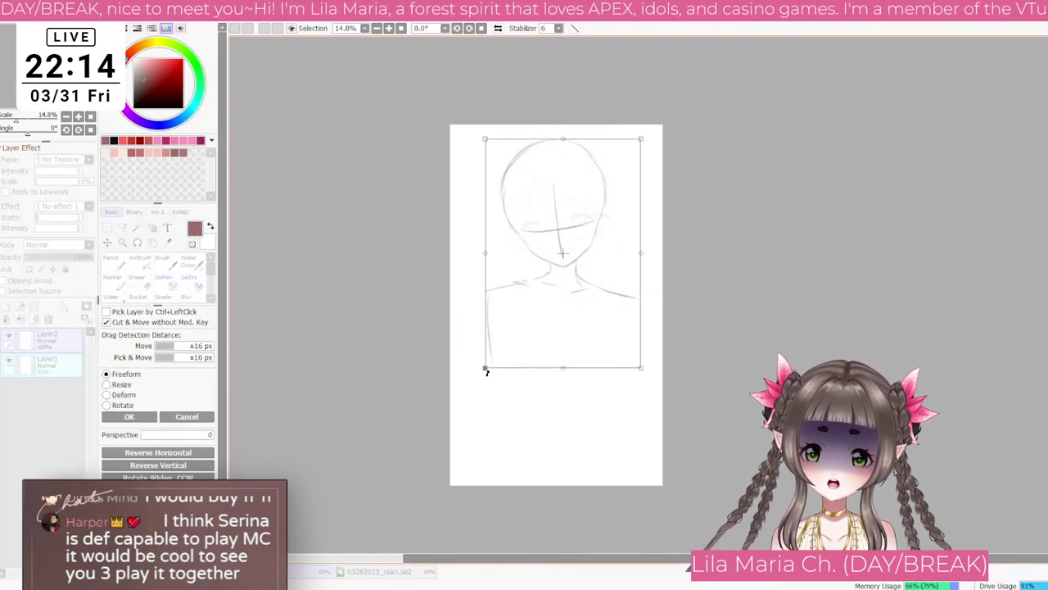
pyautogui.moveTo(485, 370); pyautogui.dragTo(505, 339)
pyautogui.moveTo(575, 300); pyautogui.dragTo(582, 310)
pyautogui.press('Return')
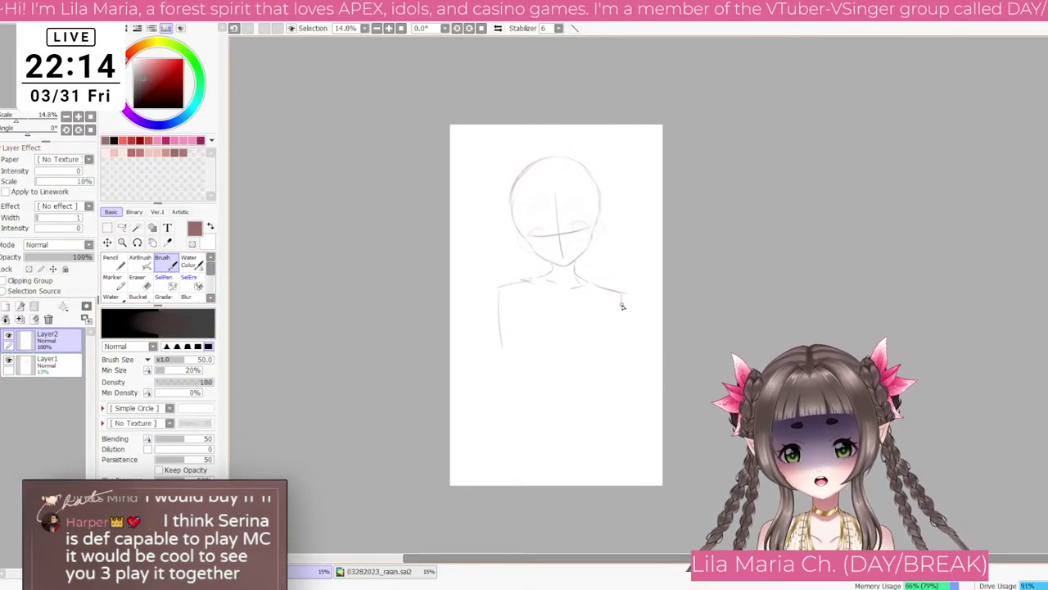
# Step: Draw a side line down from the right shoulder and a second line from the left shoulder slanting inward toward the waist
pyautogui.moveTo(620, 292); pyautogui.dragTo(612, 356)
pyautogui.moveTo(505, 296)
pyautogui.mouseDown()
pyautogui.moveTo(509, 370)
pyautogui.moveTo(508, 360)
pyautogui.moveTo(528, 394)
pyautogui.mouseUp()
pyautogui.hotkey('ctrl', 'z')
pyautogui.hotkey('ctrl', 'z')
pyautogui.moveTo(500, 295)
pyautogui.mouseDown()
pyautogui.moveTo(521, 381)
pyautogui.moveTo(551, 393)
pyautogui.mouseUp()
pyautogui.moveTo(541, 396); pyautogui.dragTo(557, 397)
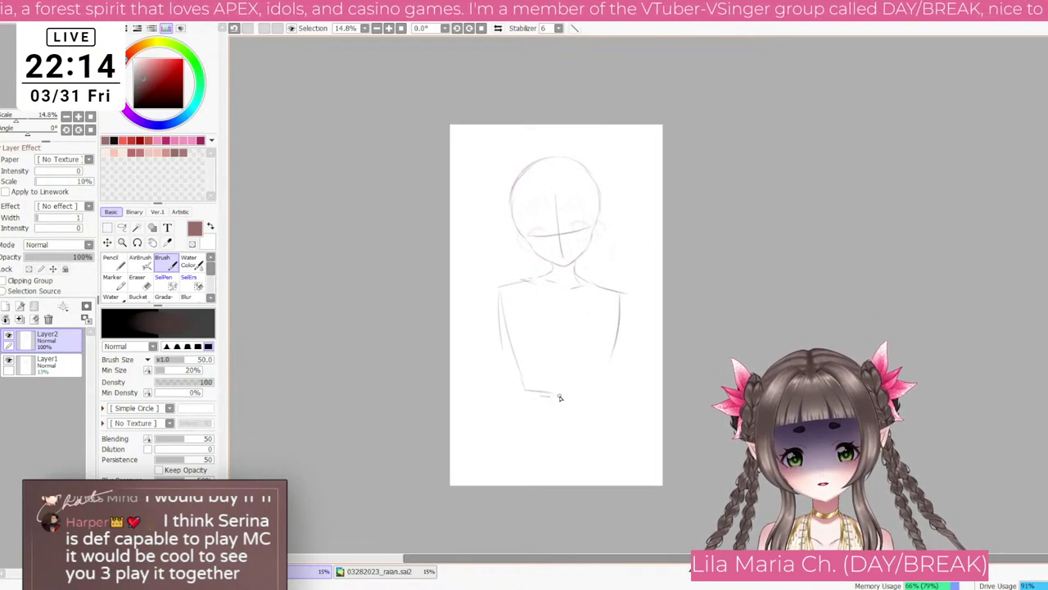
pyautogui.moveTo(610, 370); pyautogui.dragTo(599, 388)
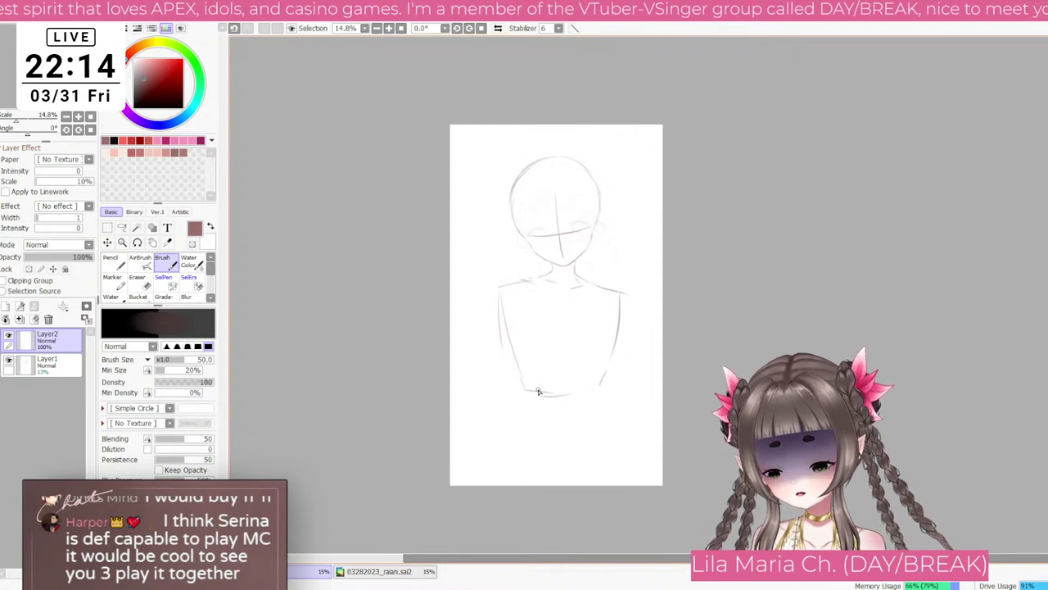
pyautogui.hotkey('ctrl', 'z')
pyautogui.hotkey('ctrl', 'z')
pyautogui.hotkey('ctrl', 'z')
# Step: Curve the lower ends of both torso side lines inward at the waist
pyautogui.moveTo(521, 383); pyautogui.dragTo(547, 395)
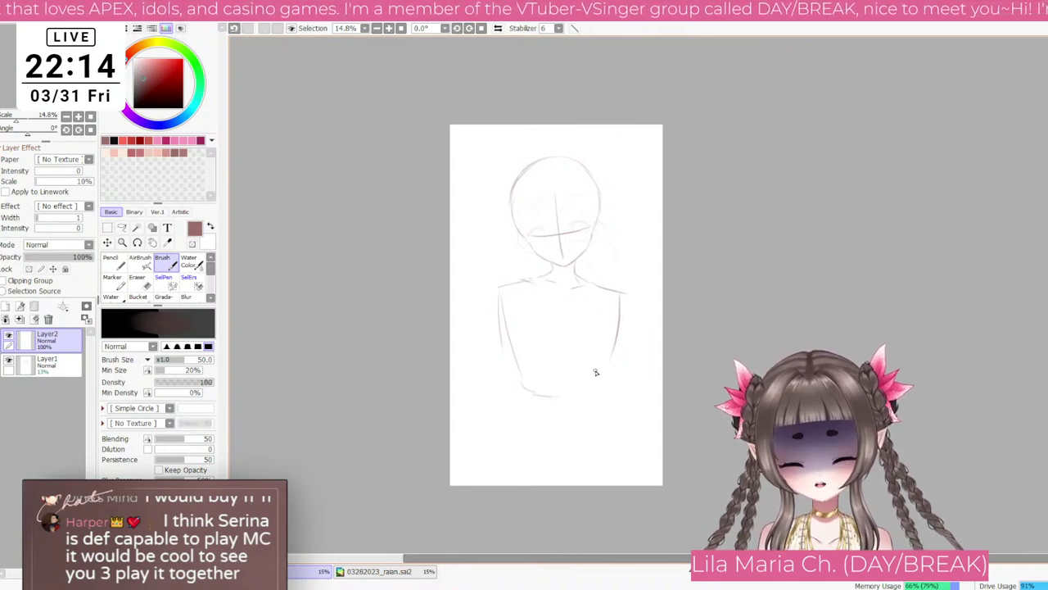
pyautogui.moveTo(609, 363); pyautogui.dragTo(591, 397)
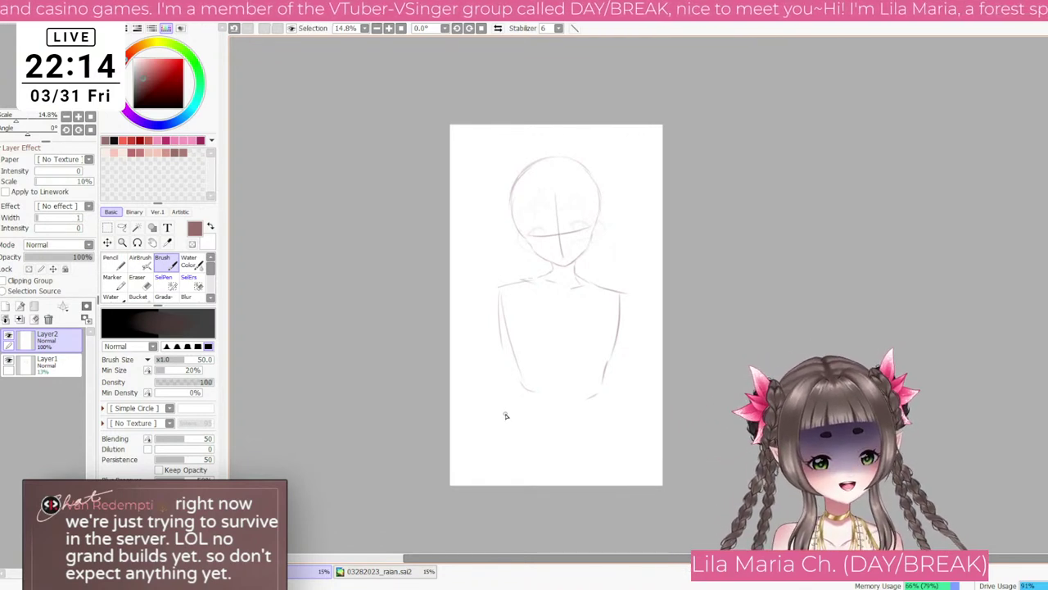
pyautogui.moveTo(528, 375); pyautogui.dragTo(521, 418)
pyautogui.hotkey('ctrl', 'z')
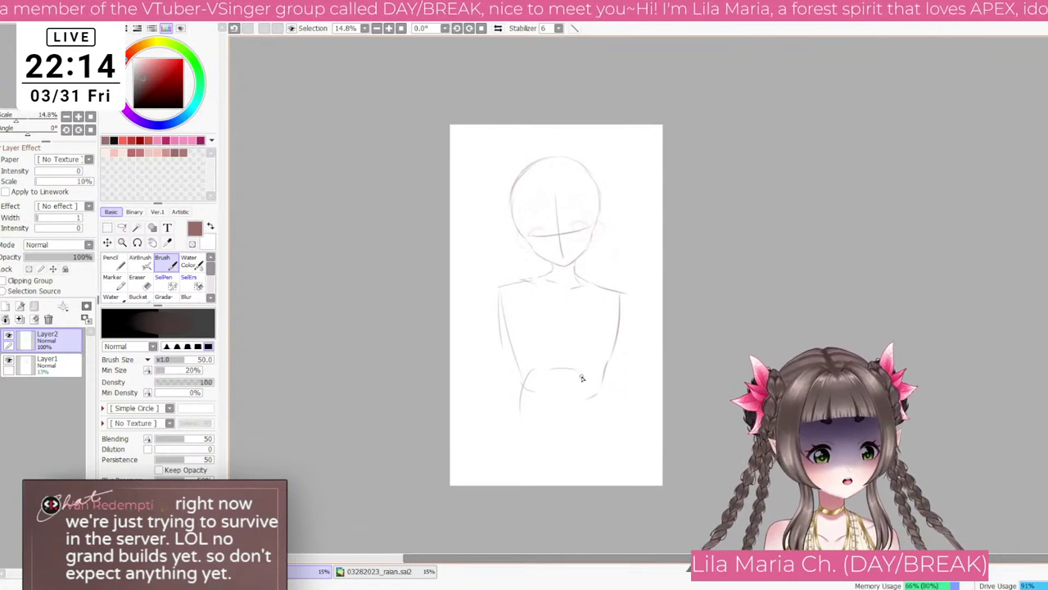
pyautogui.hotkey('ctrl', 'z')
pyautogui.moveTo(537, 373)
pyautogui.mouseDown()
pyautogui.moveTo(516, 414)
pyautogui.moveTo(569, 368)
pyautogui.moveTo(526, 382)
pyautogui.moveTo(587, 377)
pyautogui.moveTo(595, 412)
pyautogui.moveTo(592, 438)
pyautogui.mouseUp()
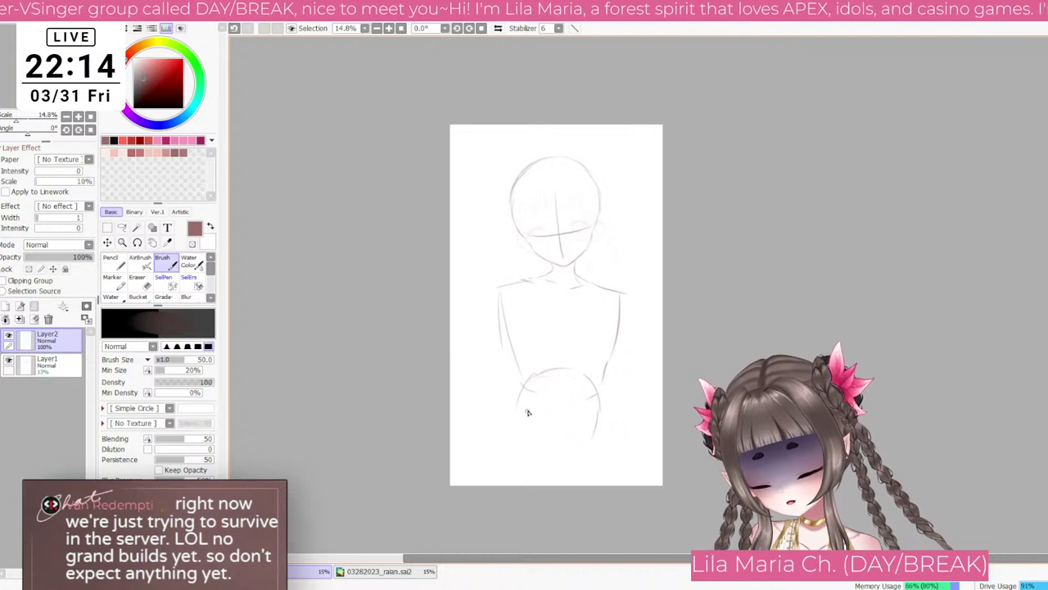
pyautogui.hotkey('ctrl', 'z')
pyautogui.hotkey('ctrl', 'z')
pyautogui.hotkey('ctrl', 'z')
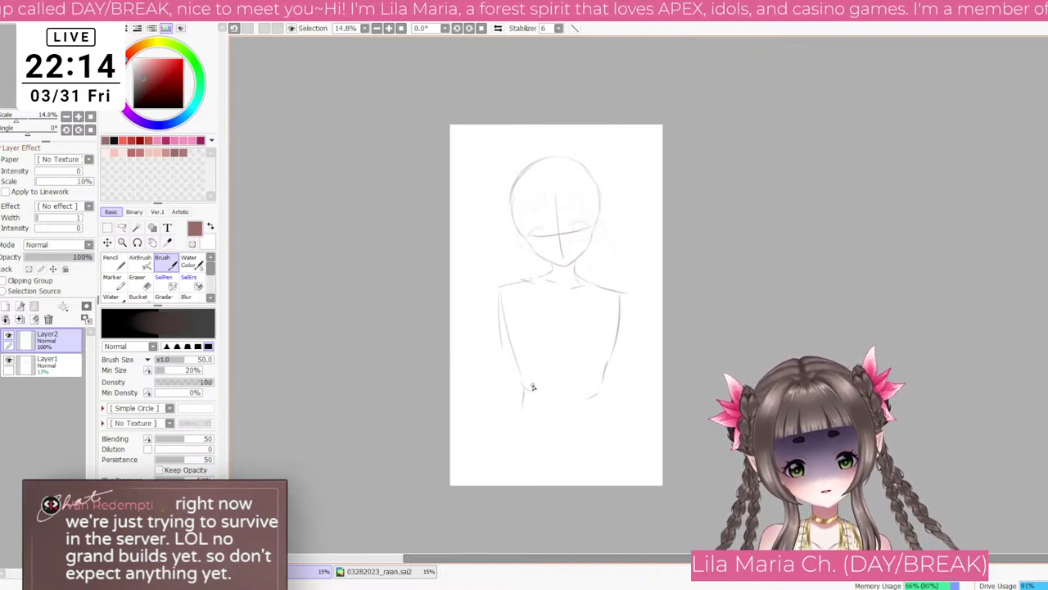
pyautogui.moveTo(534, 379)
pyautogui.mouseDown()
pyautogui.moveTo(526, 413)
pyautogui.moveTo(568, 378)
pyautogui.mouseUp()
pyautogui.moveTo(575, 375)
pyautogui.mouseDown()
pyautogui.moveTo(594, 411)
pyautogui.moveTo(582, 423)
pyautogui.mouseUp()
pyautogui.hotkey('ctrl', 'z')
pyautogui.hotkey('ctrl', 'z')
pyautogui.hotkey('ctrl', 'z')
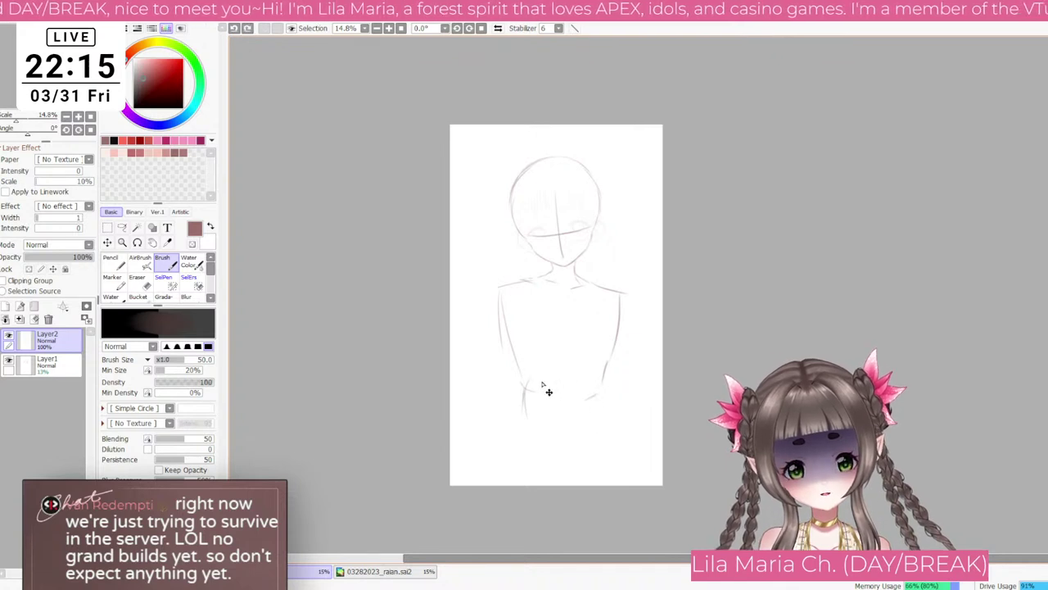
# Step: Draw an oval for the pelvis at the waist and flaring hip lines on both sides, angled inward near the canvas's lower edge
pyautogui.moveTo(541, 374)
pyautogui.mouseDown()
pyautogui.moveTo(592, 383)
pyautogui.moveTo(590, 415)
pyautogui.moveTo(546, 407)
pyautogui.moveTo(527, 389)
pyautogui.moveTo(542, 419)
pyautogui.moveTo(604, 413)
pyautogui.moveTo(601, 404)
pyautogui.moveTo(610, 479)
pyautogui.mouseUp()
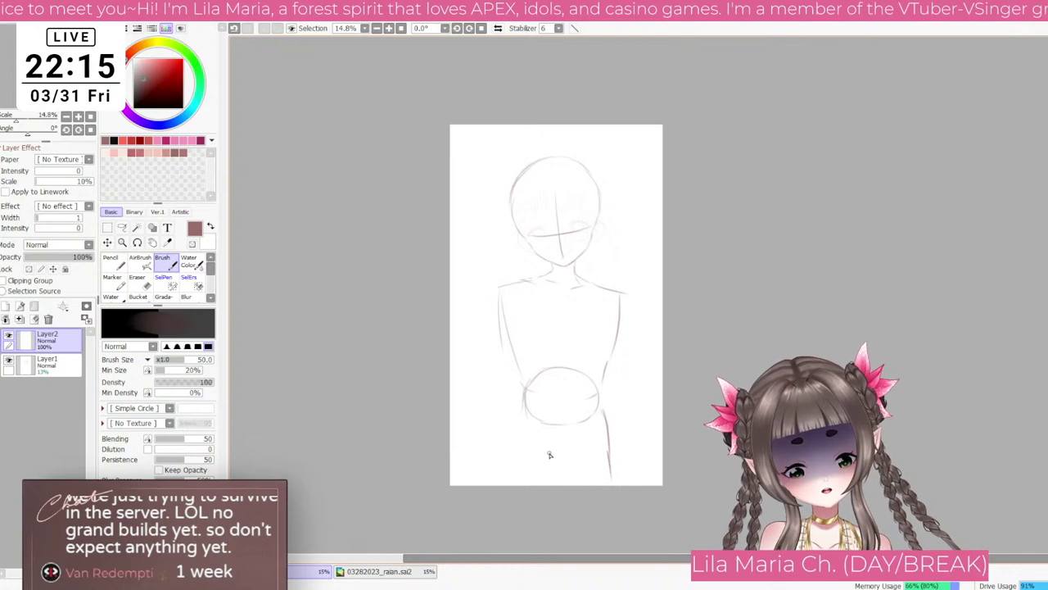
pyautogui.moveTo(523, 418); pyautogui.dragTo(495, 472)
pyautogui.hotkey('ctrl', 'z')
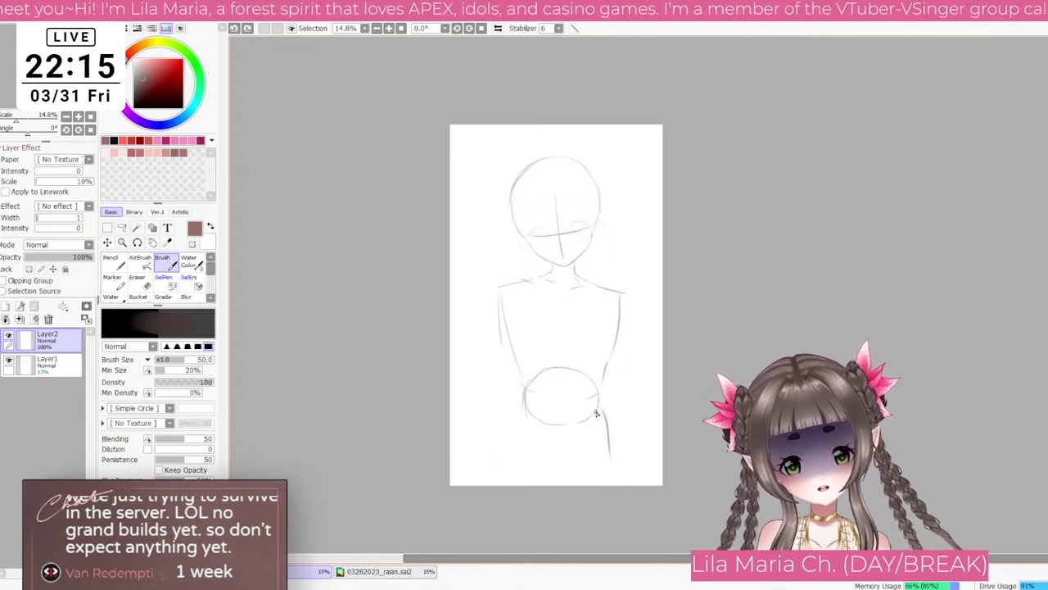
pyautogui.hotkey('ctrl', 'z')
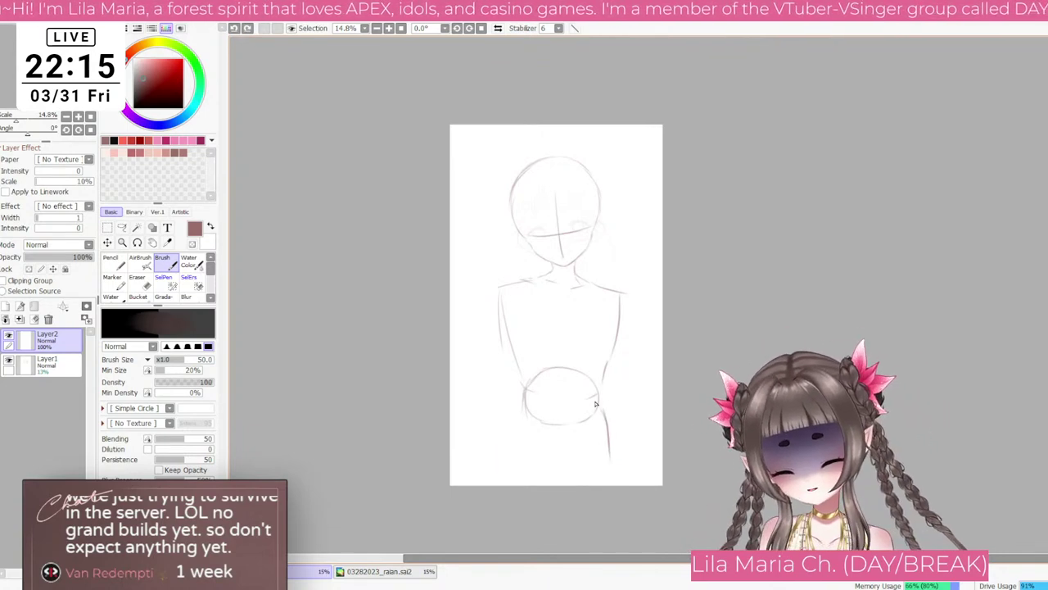
pyautogui.moveTo(525, 410); pyautogui.dragTo(496, 455)
pyautogui.moveTo(602, 405); pyautogui.dragTo(617, 470)
pyautogui.moveTo(498, 455)
pyautogui.mouseDown()
pyautogui.moveTo(490, 468)
pyautogui.moveTo(511, 486)
pyautogui.mouseUp()
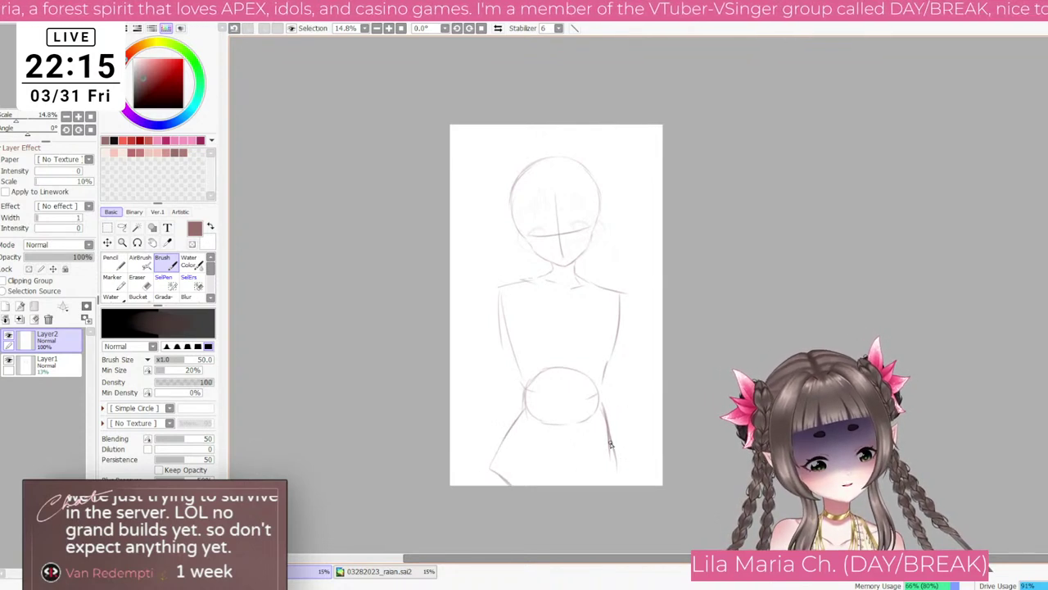
pyautogui.moveTo(610, 443)
pyautogui.mouseDown()
pyautogui.moveTo(620, 474)
pyautogui.moveTo(604, 487)
pyautogui.moveTo(573, 484)
pyautogui.mouseUp()
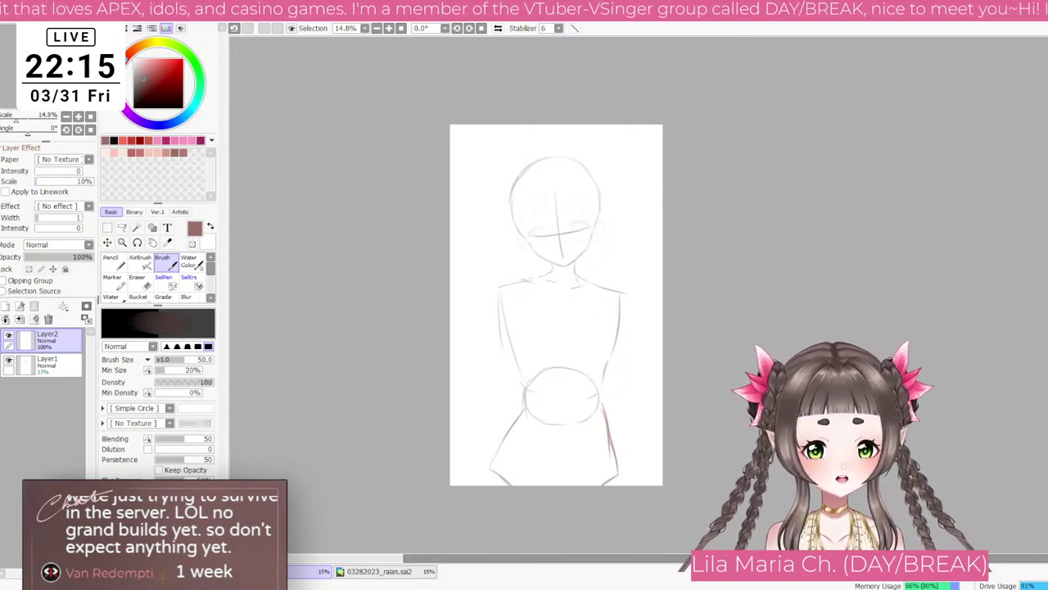
pyautogui.moveTo(572, 168)
pyautogui.mouseDown()
pyautogui.moveTo(573, 260)
pyautogui.moveTo(588, 240)
pyautogui.mouseUp()
pyautogui.moveTo(617, 164)
pyautogui.mouseDown()
pyautogui.moveTo(619, 260)
pyautogui.moveTo(630, 251)
pyautogui.mouseUp()
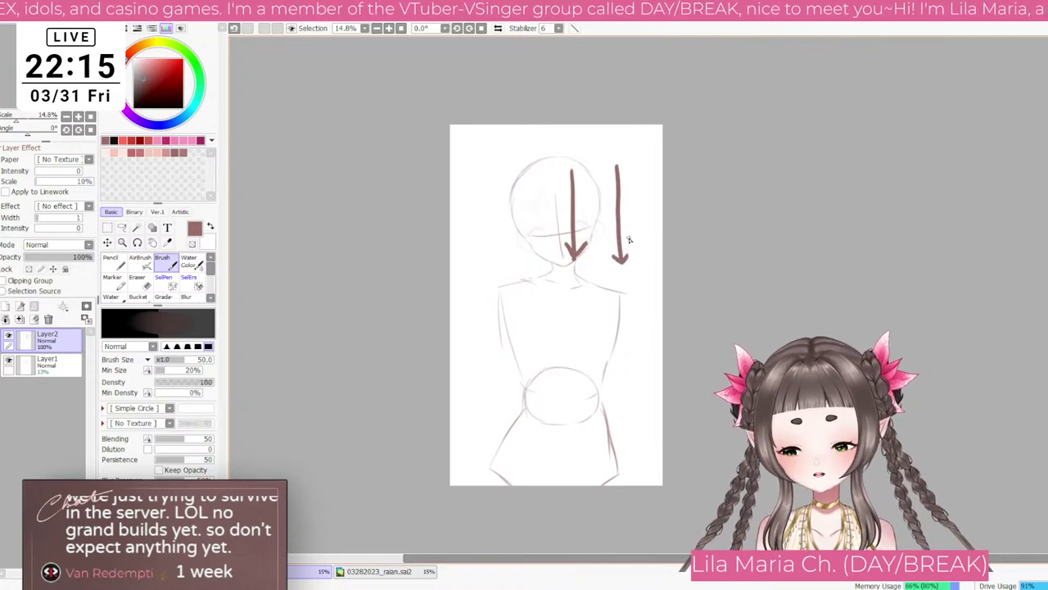
pyautogui.hotkey('ctrl', 'z')
pyautogui.hotkey('ctrl', 'z')
pyautogui.hotkey('ctrl', 'z')
pyautogui.hotkey('ctrl', 'z')
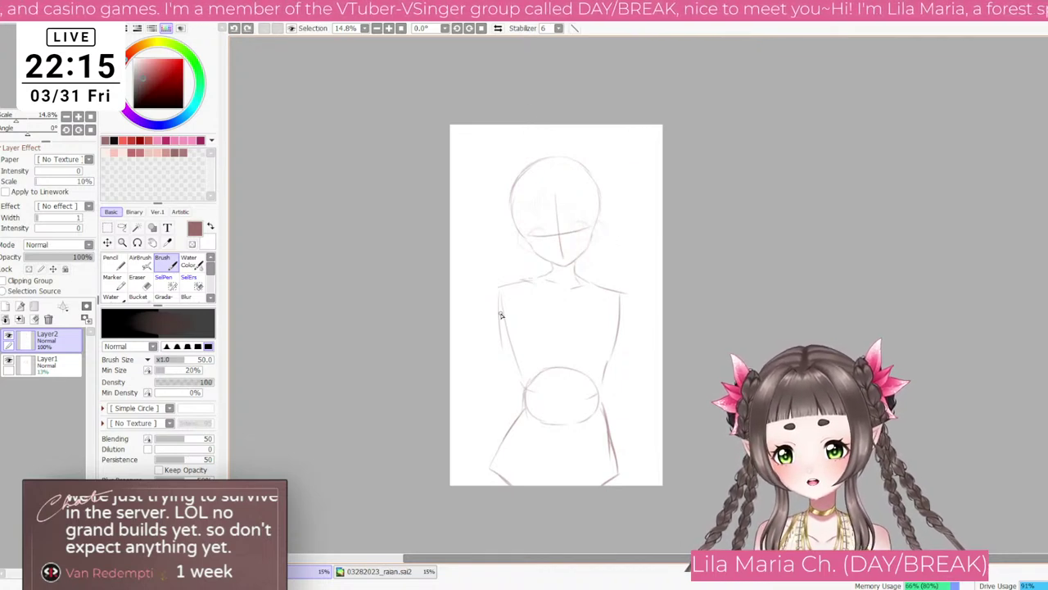
# Step: Sketch two rounded chest curves and the shoulder joint circles, and reinforce the torso's side line on the left
pyautogui.moveTo(502, 315); pyautogui.dragTo(515, 364)
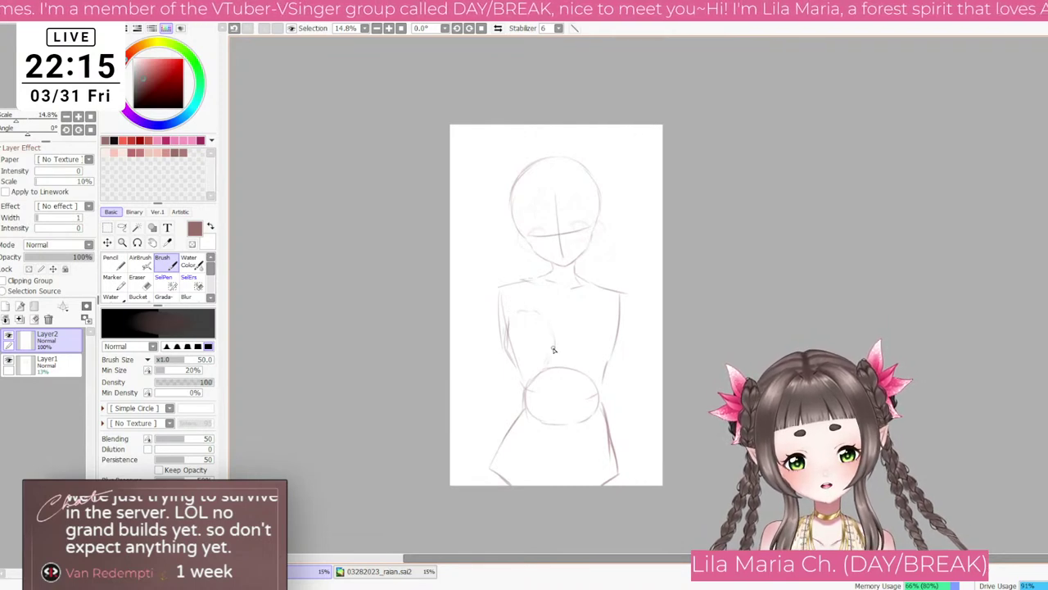
pyautogui.moveTo(575, 321); pyautogui.dragTo(604, 320)
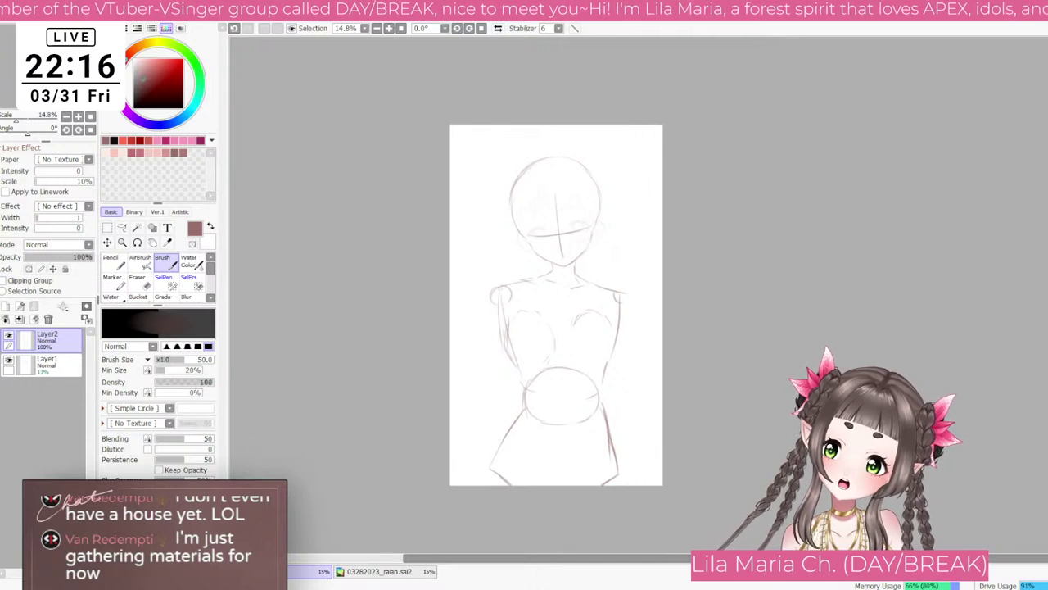
pyautogui.scroll(1, 567, 280)
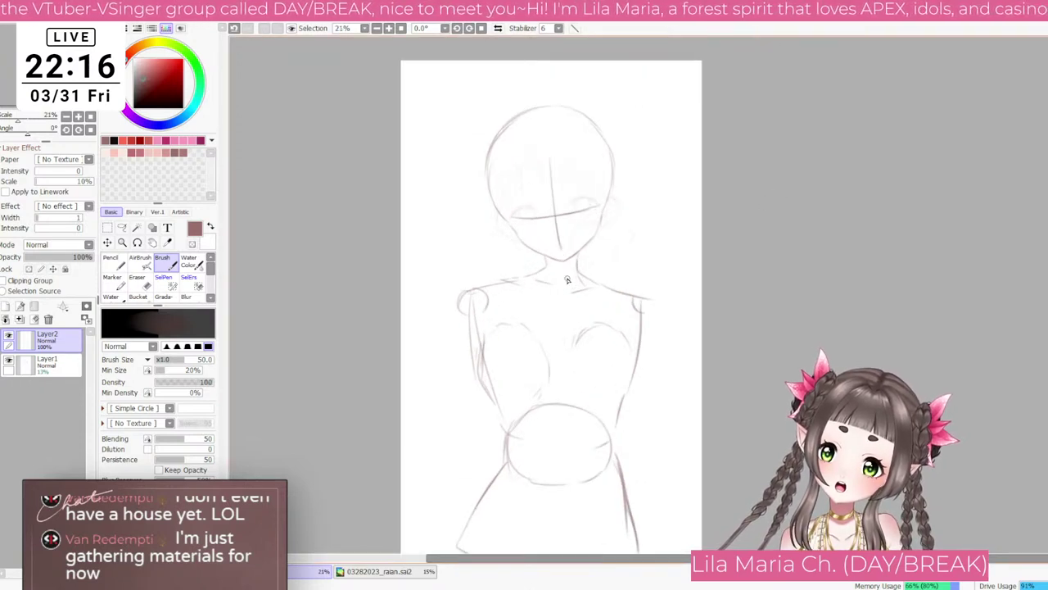
pyautogui.moveTo(470, 289); pyautogui.dragTo(479, 318)
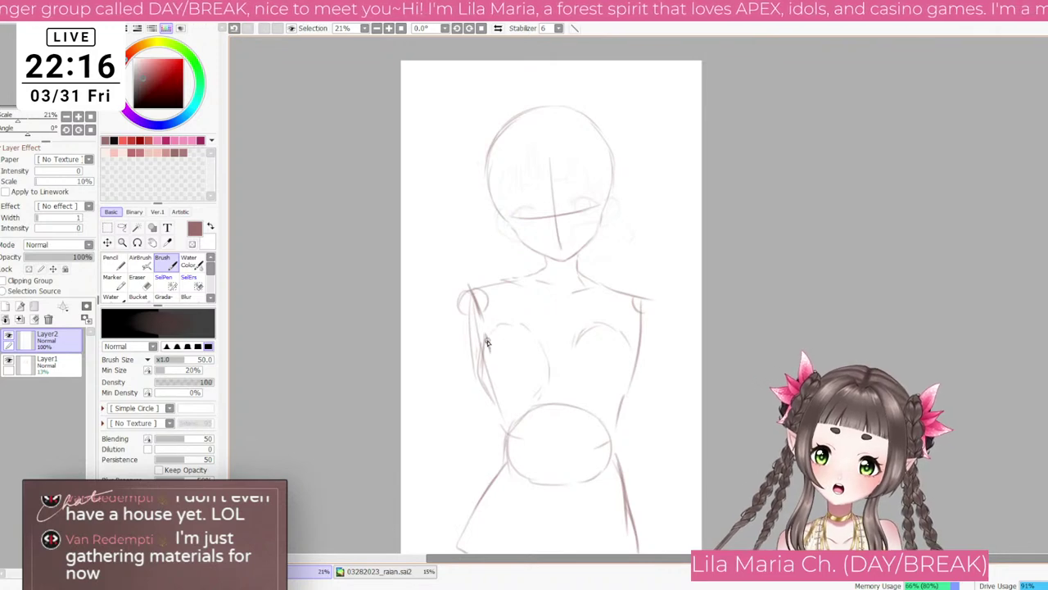
# Step: Reduce the brush size to 35 and draw the outer chest contour on the left, curving under the bust
pyautogui.press('[')
pyautogui.press('[')
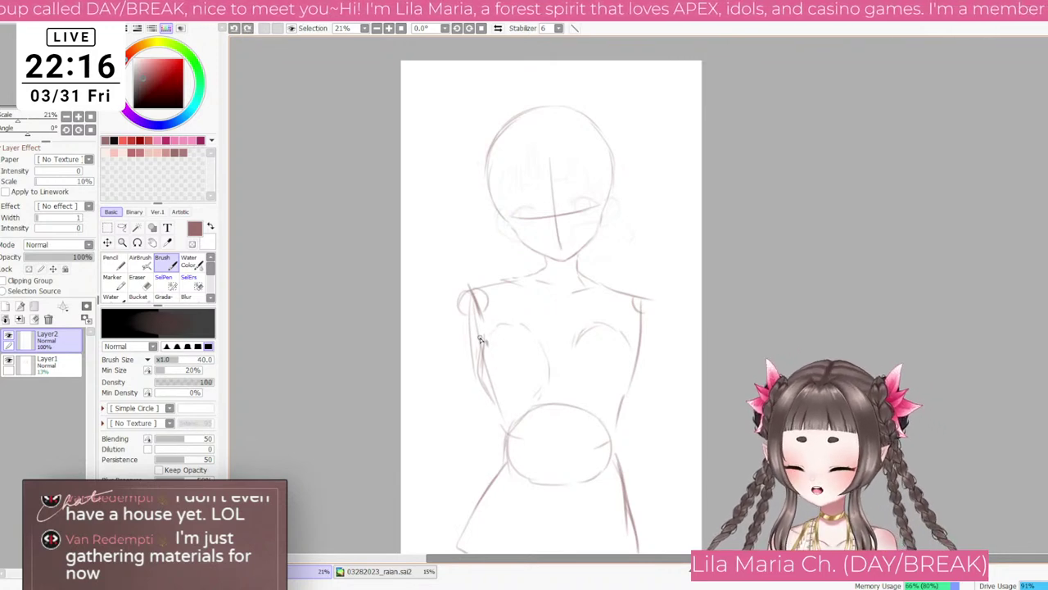
pyautogui.moveTo(485, 338)
pyautogui.mouseDown()
pyautogui.moveTo(491, 399)
pyautogui.moveTo(525, 406)
pyautogui.mouseUp()
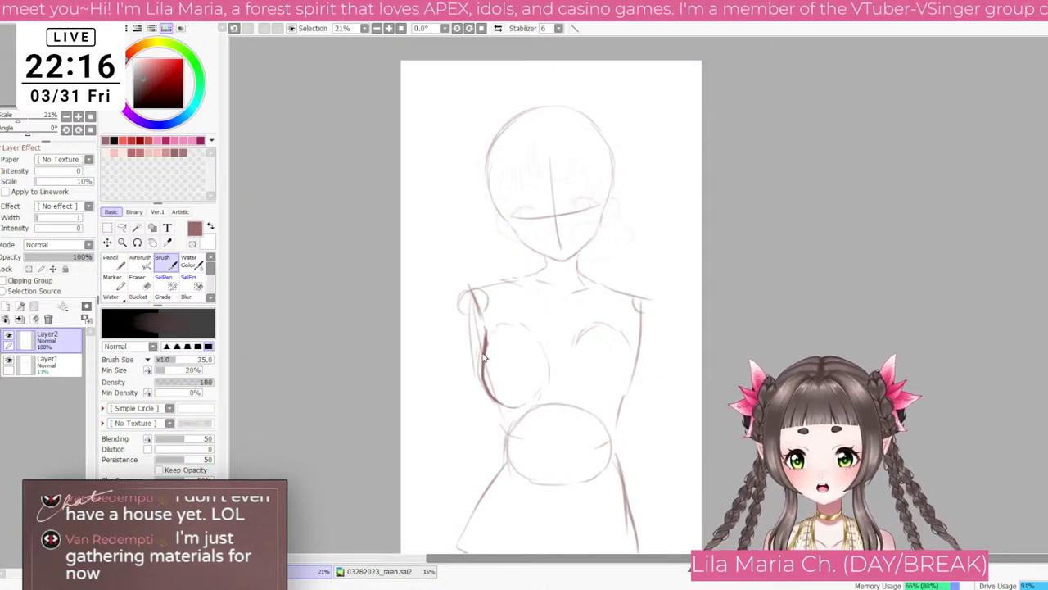
# Step: Begin a raised arm on the left with two upper-arm lines from the shoulder and a circle for the elbow beside the head
pyautogui.moveTo(483, 365); pyautogui.dragTo(475, 334)
pyautogui.moveTo(446, 264); pyautogui.dragTo(465, 311)
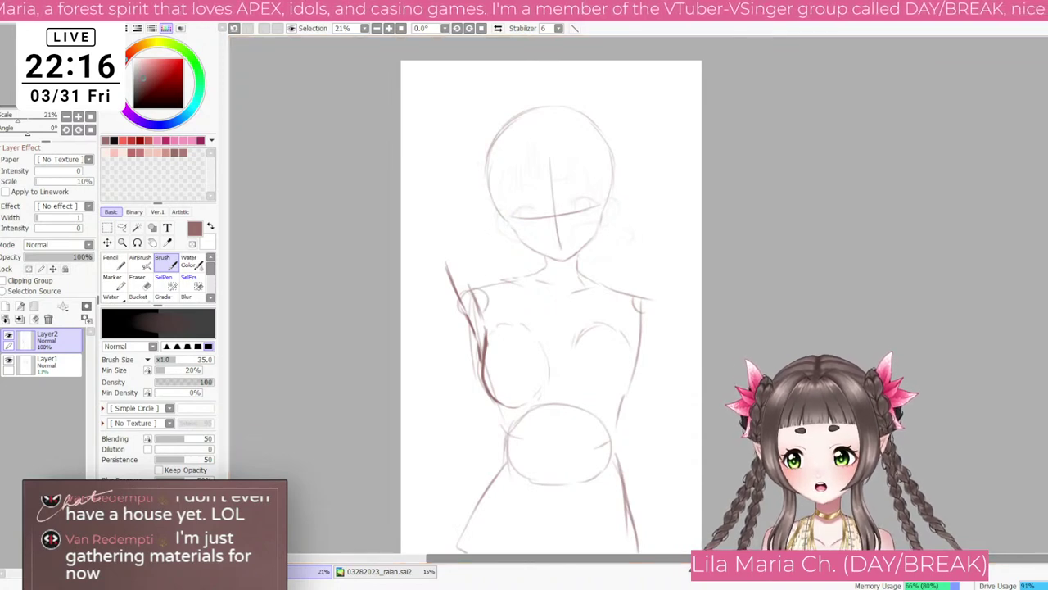
pyautogui.moveTo(491, 269)
pyautogui.mouseDown()
pyautogui.moveTo(523, 282)
pyautogui.moveTo(455, 230)
pyautogui.mouseUp()
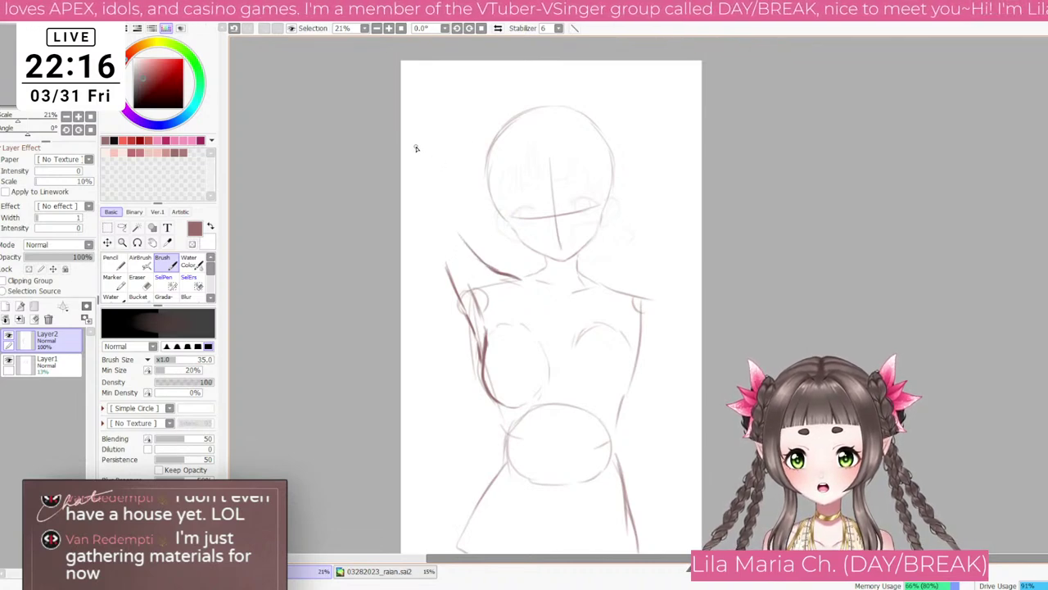
pyautogui.moveTo(407, 166); pyautogui.dragTo(410, 161)
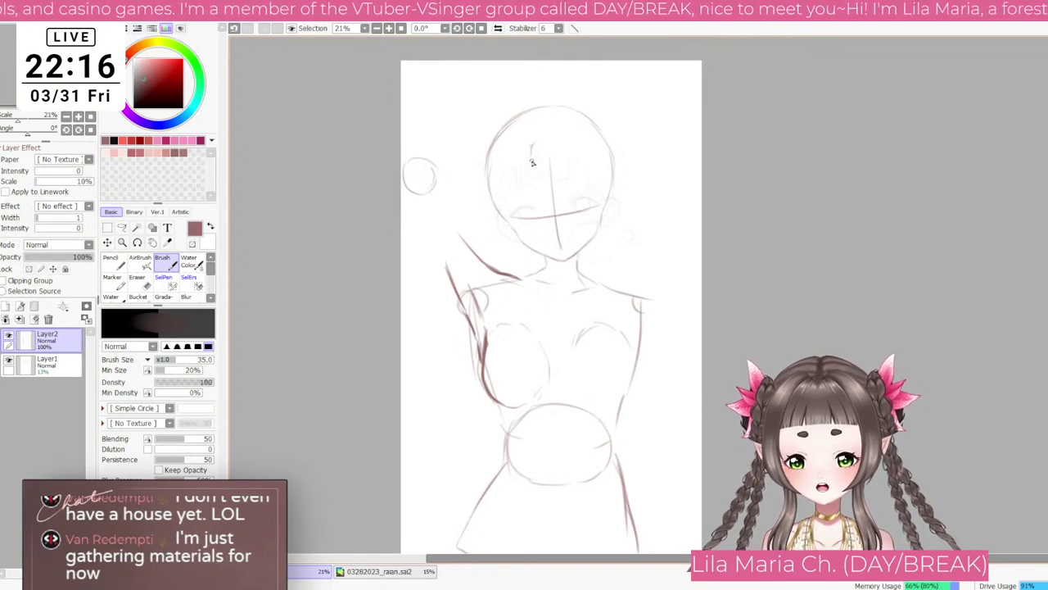
# Step: Sketch a small hand shape inside the upper part of the head circle
pyautogui.moveTo(547, 120)
pyautogui.mouseDown()
pyautogui.moveTo(533, 160)
pyautogui.moveTo(570, 156)
pyautogui.moveTo(556, 157)
pyautogui.moveTo(562, 131)
pyautogui.moveTo(549, 152)
pyautogui.moveTo(585, 132)
pyautogui.moveTo(560, 119)
pyautogui.moveTo(587, 132)
pyautogui.moveTo(576, 143)
pyautogui.moveTo(564, 121)
pyautogui.mouseUp()
pyautogui.hotkey('ctrl', 'z')
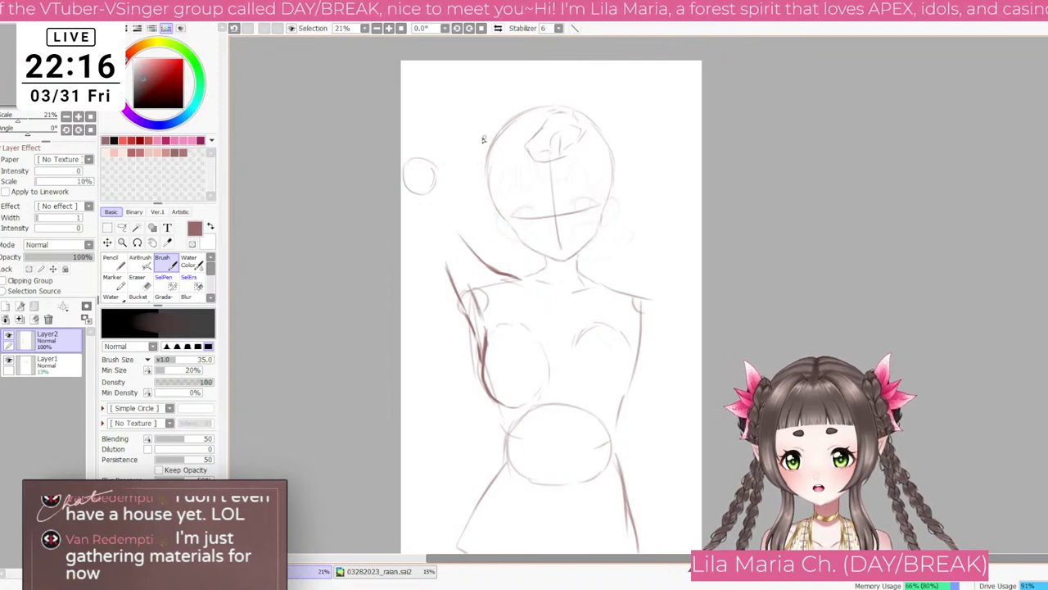
pyautogui.moveTo(428, 153); pyautogui.dragTo(535, 141)
pyautogui.hotkey('ctrl', 'z')
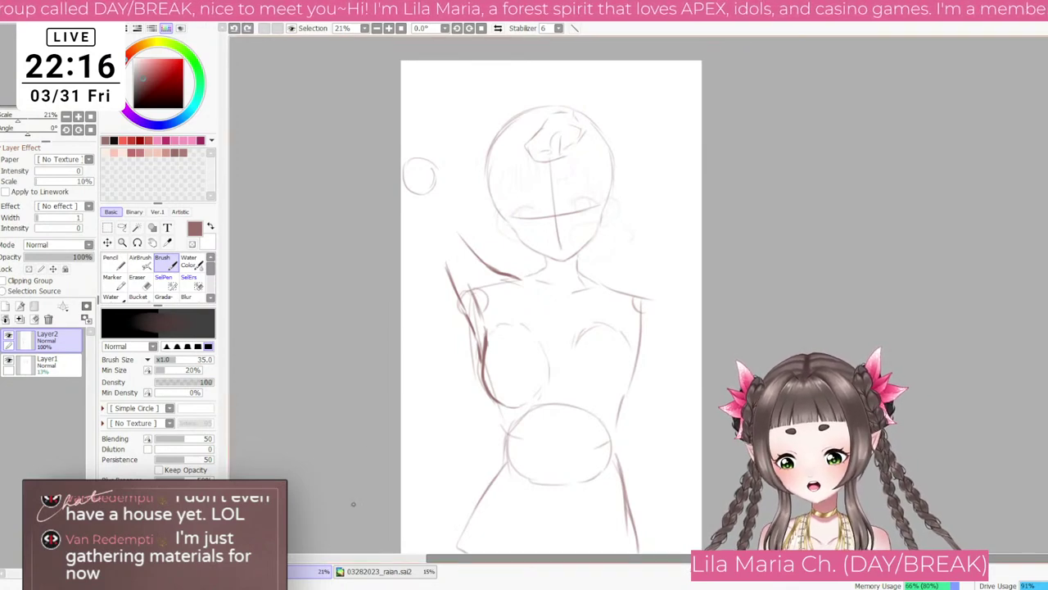
# Step: Select the hand shape with a freeform lasso, move it up onto the crown of the head, deselect and return to the Brush
pyautogui.press('a')
pyautogui.moveTo(532, 123)
pyautogui.mouseDown()
pyautogui.moveTo(558, 171)
pyautogui.moveTo(585, 163)
pyautogui.moveTo(596, 128)
pyautogui.moveTo(568, 112)
pyautogui.mouseUp()
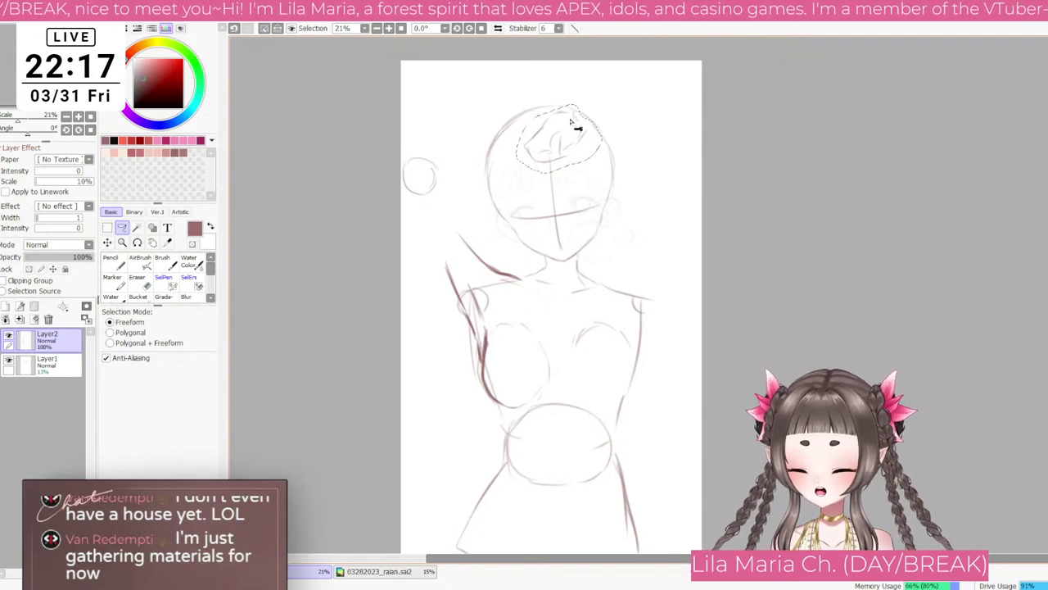
pyautogui.hotkey('ctrl', 't')
pyautogui.moveTo(588, 158); pyautogui.dragTo(580, 130)
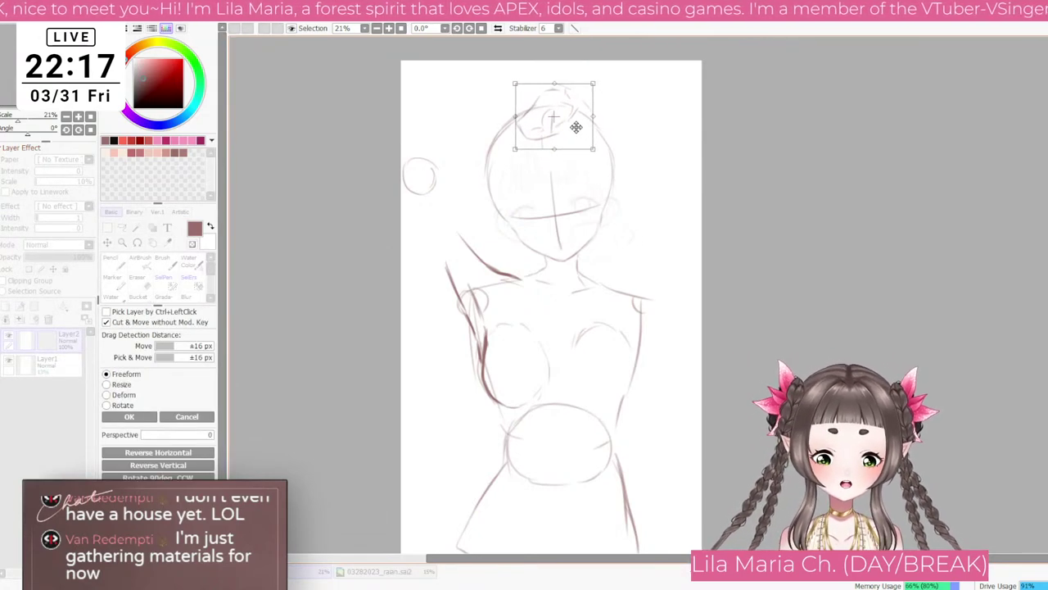
pyautogui.press('Return')
pyautogui.hotkey('ctrl', 'd')
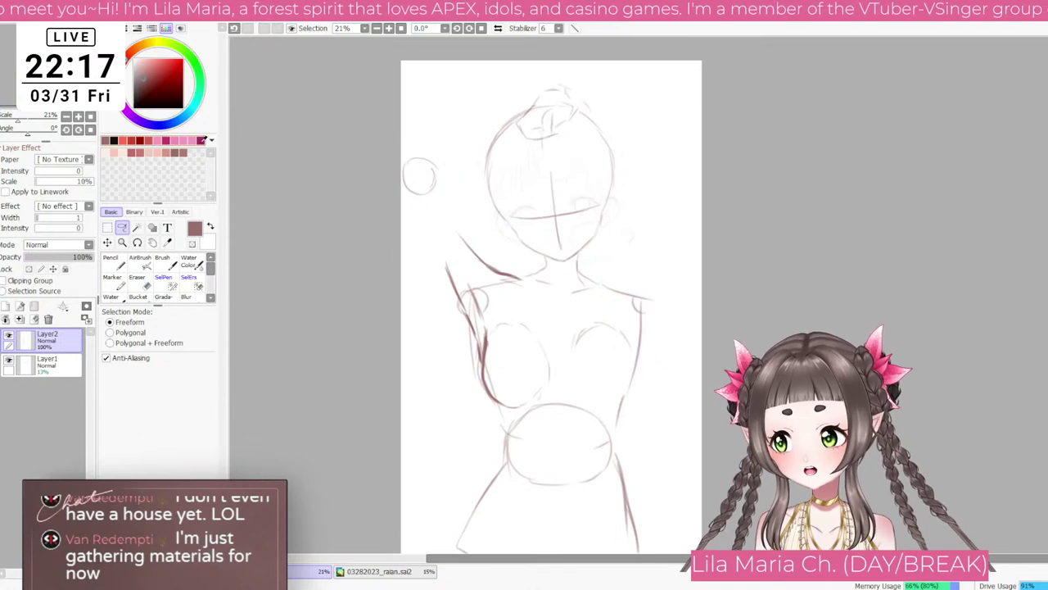
pyautogui.click(162, 259)
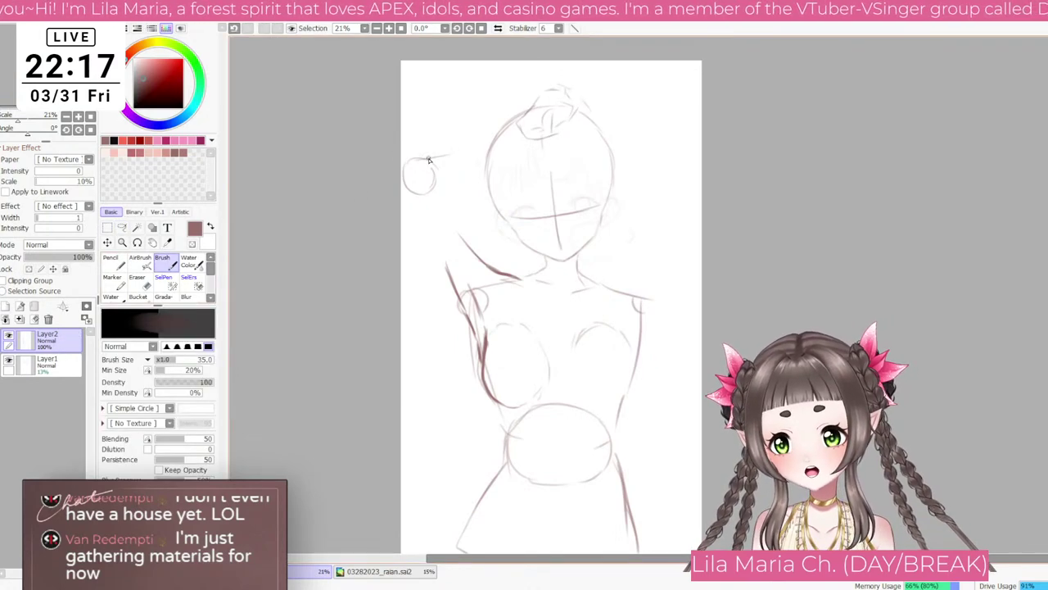
pyautogui.moveTo(516, 128); pyautogui.dragTo(455, 149)
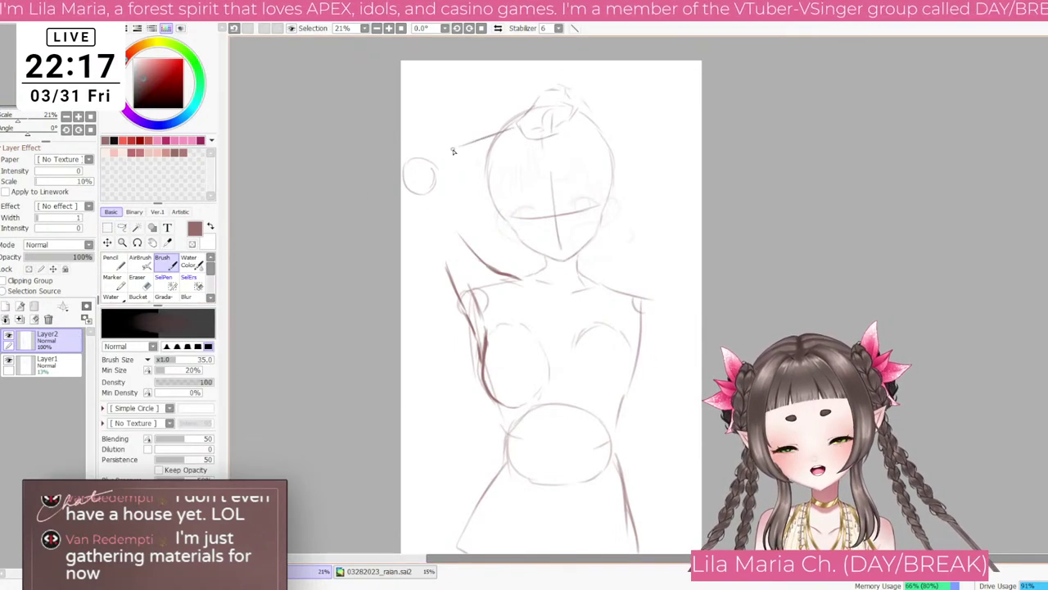
pyautogui.hotkey('ctrl', 'z')
pyautogui.moveTo(514, 127); pyautogui.dragTo(465, 143)
pyautogui.hotkey('ctrl', 'z')
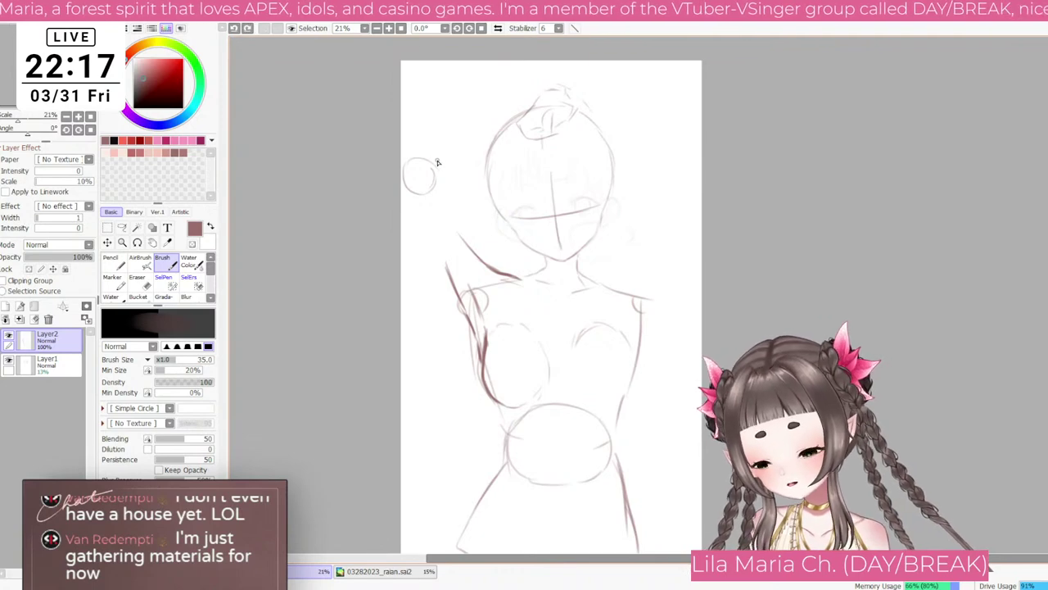
# Step: Reduce the brush size to 25 and outline the raised arm, extending the upper arm to the elbow and both forearm lines toward the head
pyautogui.press('[')
pyautogui.press('[')
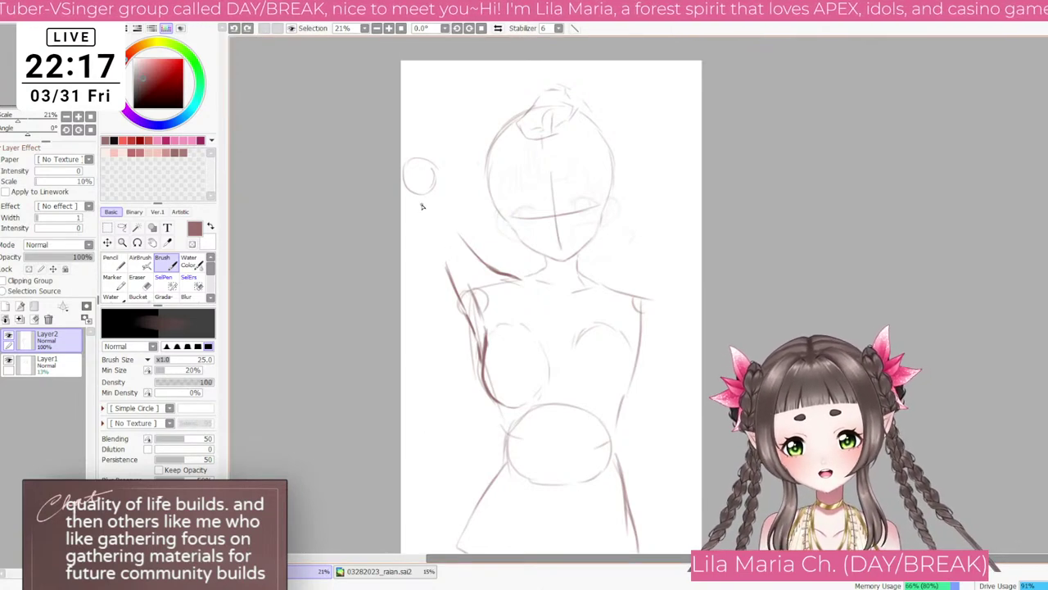
pyautogui.moveTo(404, 185); pyautogui.dragTo(452, 289)
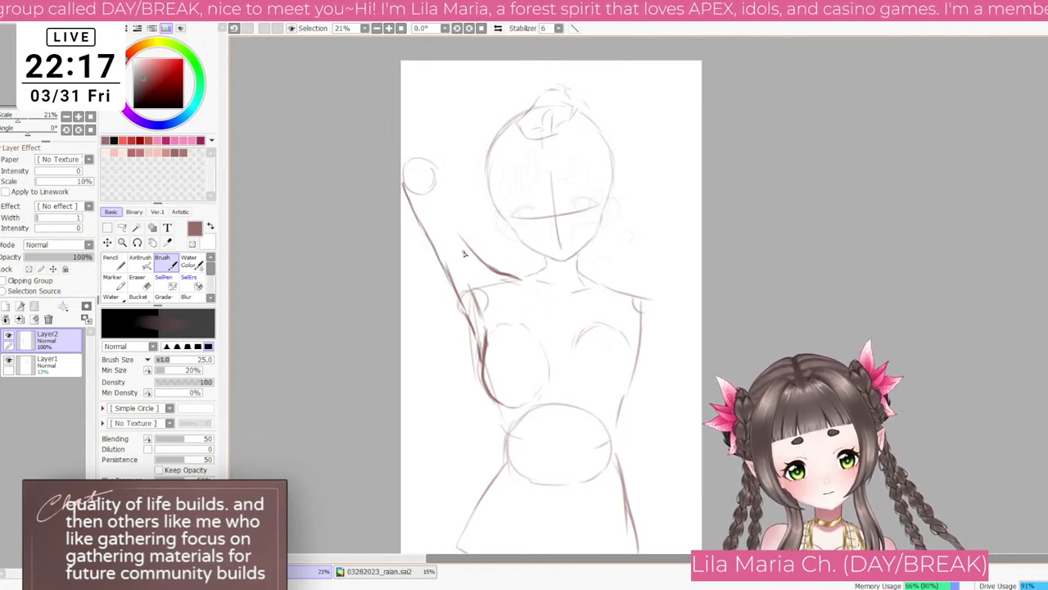
pyautogui.moveTo(446, 207); pyautogui.dragTo(491, 263)
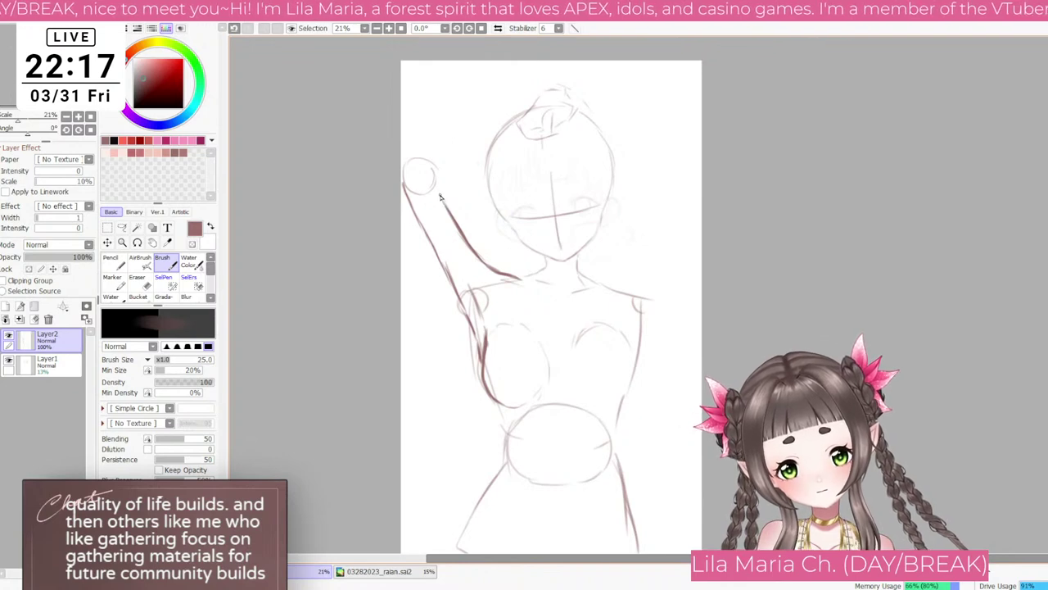
pyautogui.moveTo(435, 193); pyautogui.dragTo(516, 154)
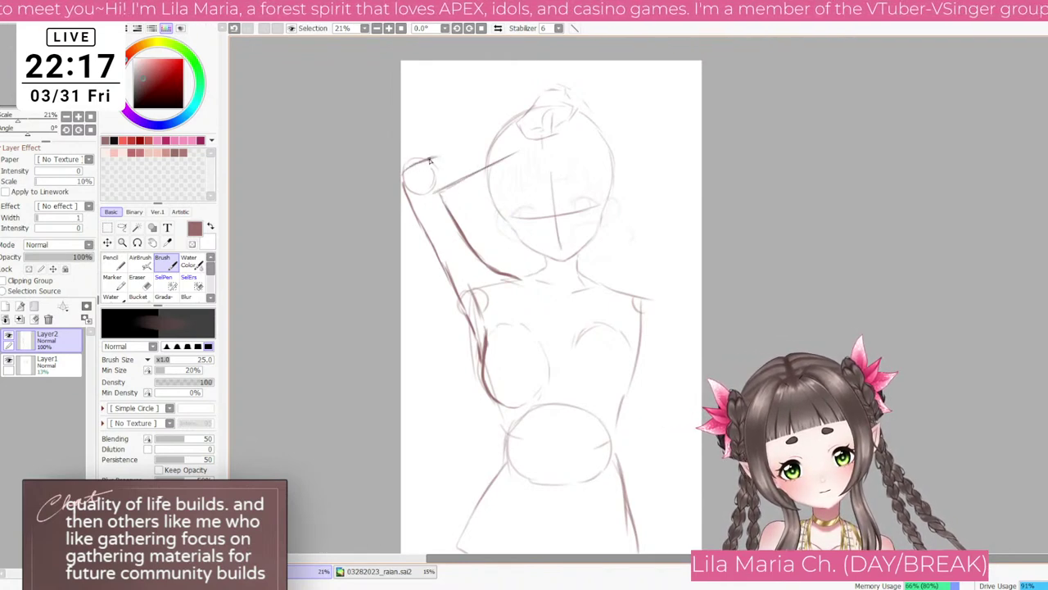
pyautogui.moveTo(417, 163); pyautogui.dragTo(489, 143)
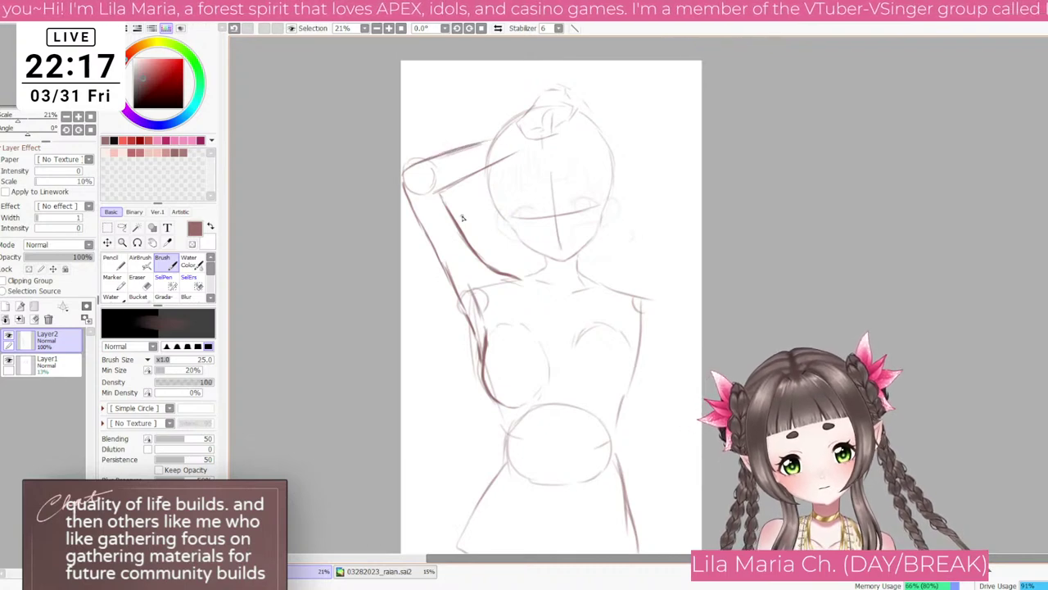
# Step: Erase the heavy torso line below the raised arm's armpit and redraw it as a lighter, shorter curve with the Brush
pyautogui.press('e')
pyautogui.moveTo(491, 372)
pyautogui.mouseDown()
pyautogui.moveTo(482, 382)
pyautogui.moveTo(482, 370)
pyautogui.moveTo(497, 402)
pyautogui.mouseUp()
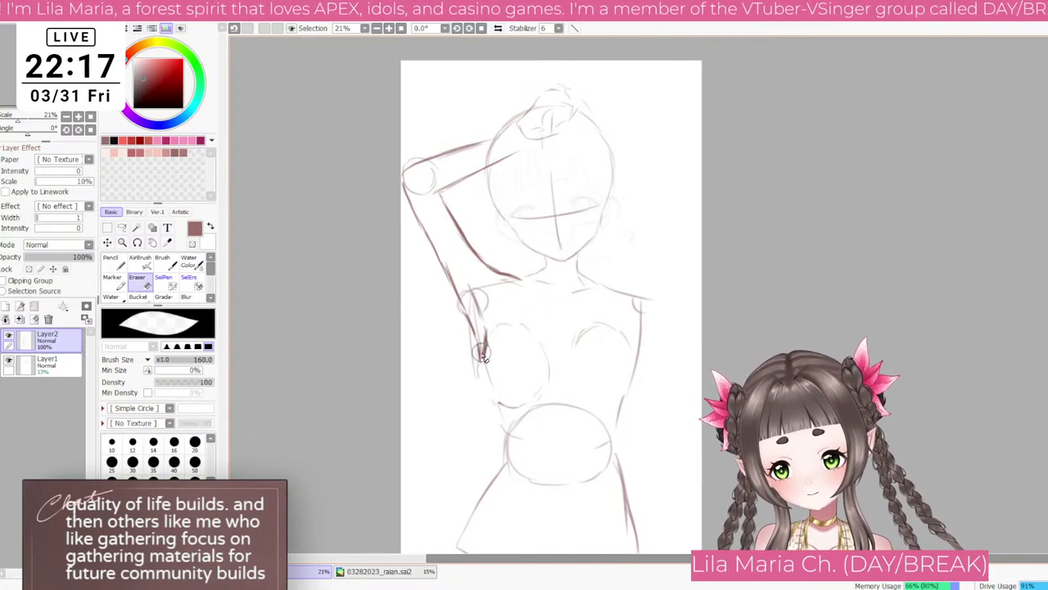
pyautogui.moveTo(481, 355); pyautogui.dragTo(504, 410)
pyautogui.press('b')
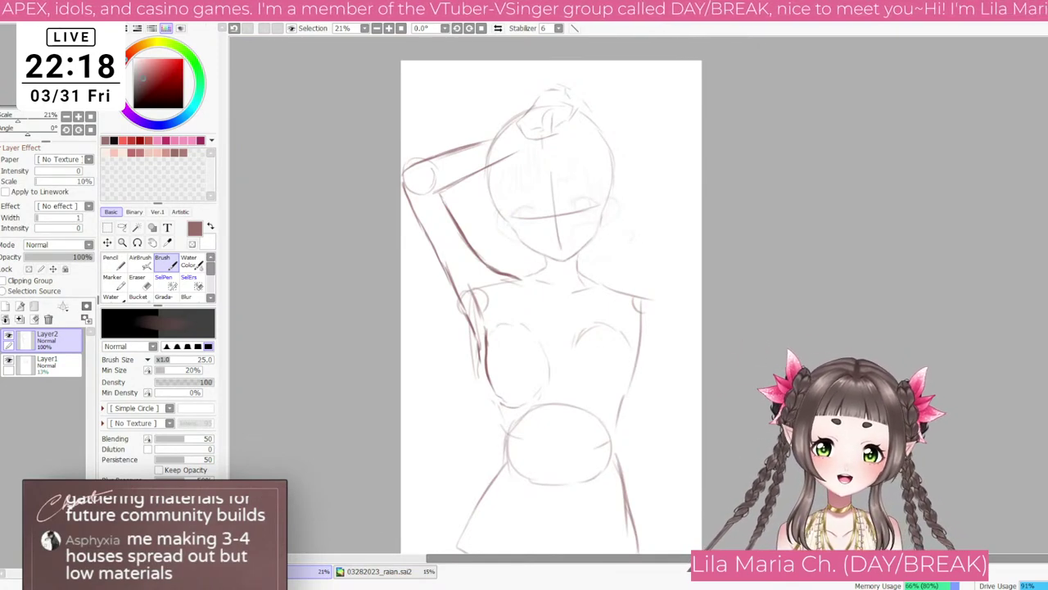
# Step: Extend the raised arm's shoulder curve into the base of the neck and darken the lines on both sides of the neck
pyautogui.scroll(2, 531, 248)
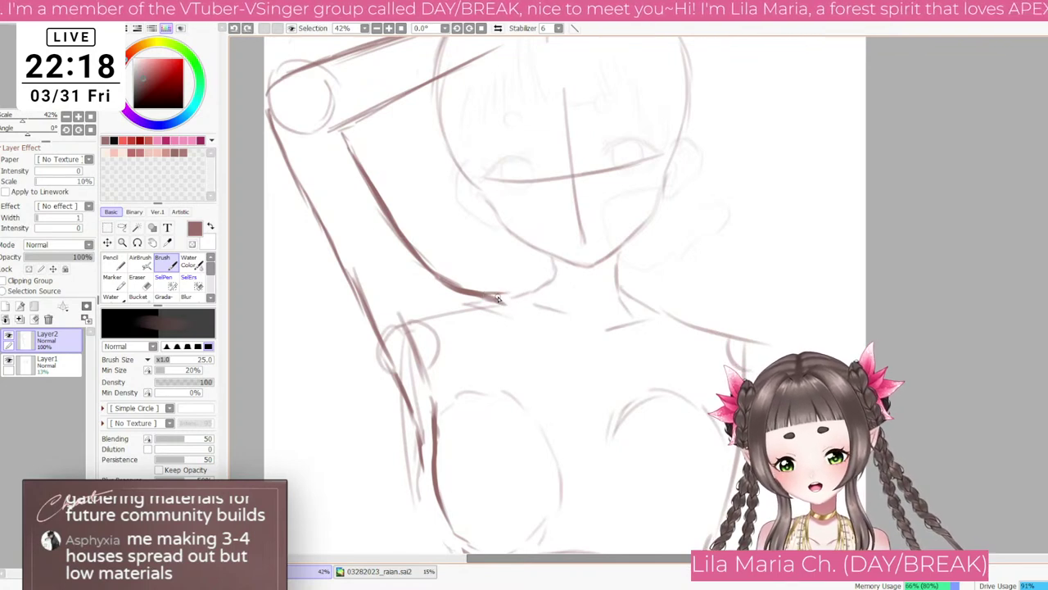
pyautogui.moveTo(498, 299)
pyautogui.mouseDown()
pyautogui.moveTo(537, 297)
pyautogui.moveTo(549, 259)
pyautogui.moveTo(554, 291)
pyautogui.moveTo(530, 297)
pyautogui.mouseUp()
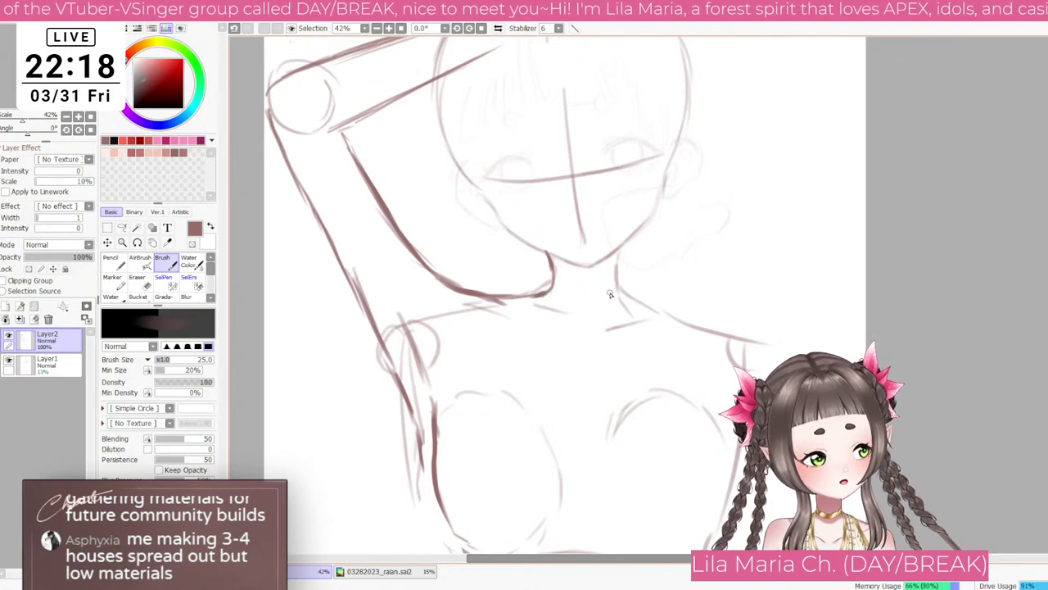
pyautogui.moveTo(628, 243); pyautogui.dragTo(621, 266)
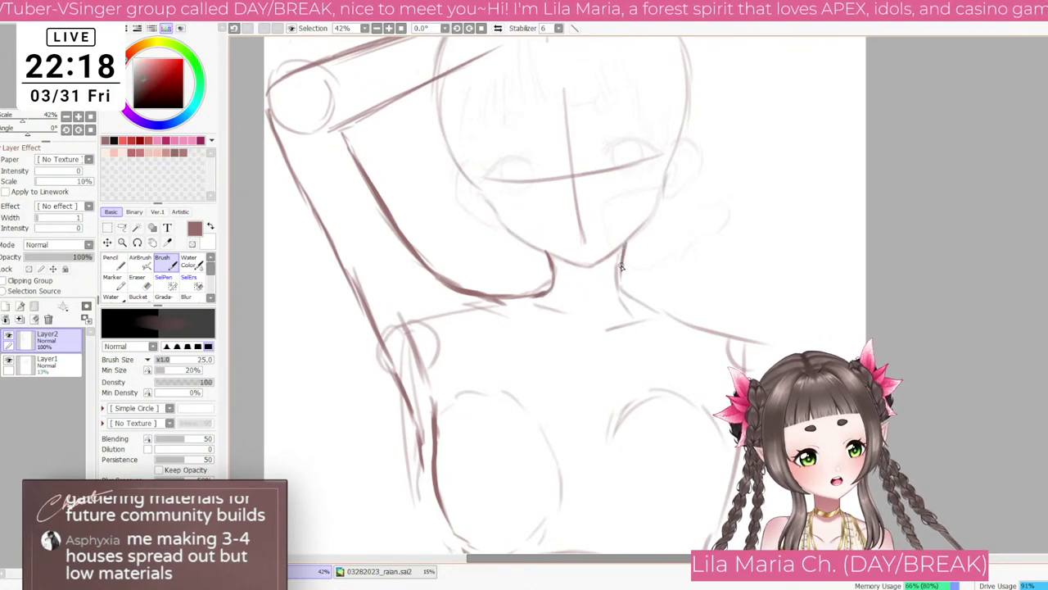
pyautogui.scroll(-3, 621, 266)
pyautogui.scroll(1, 606, 213)
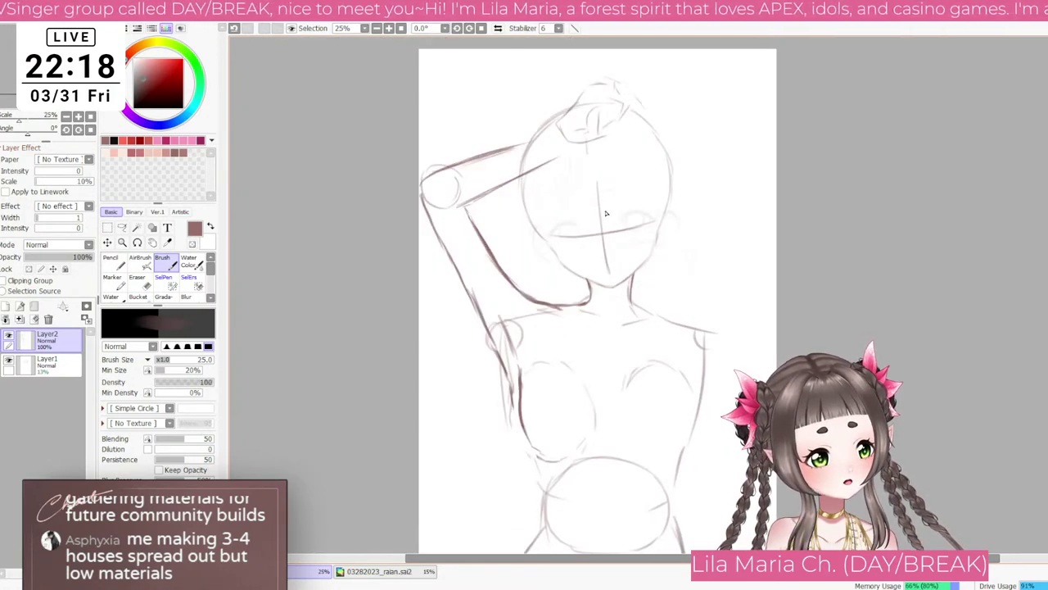
# Step: Extend both forearm lines of the raised arm up to the wrist of the hand on the head
pyautogui.scroll(1, 606, 214)
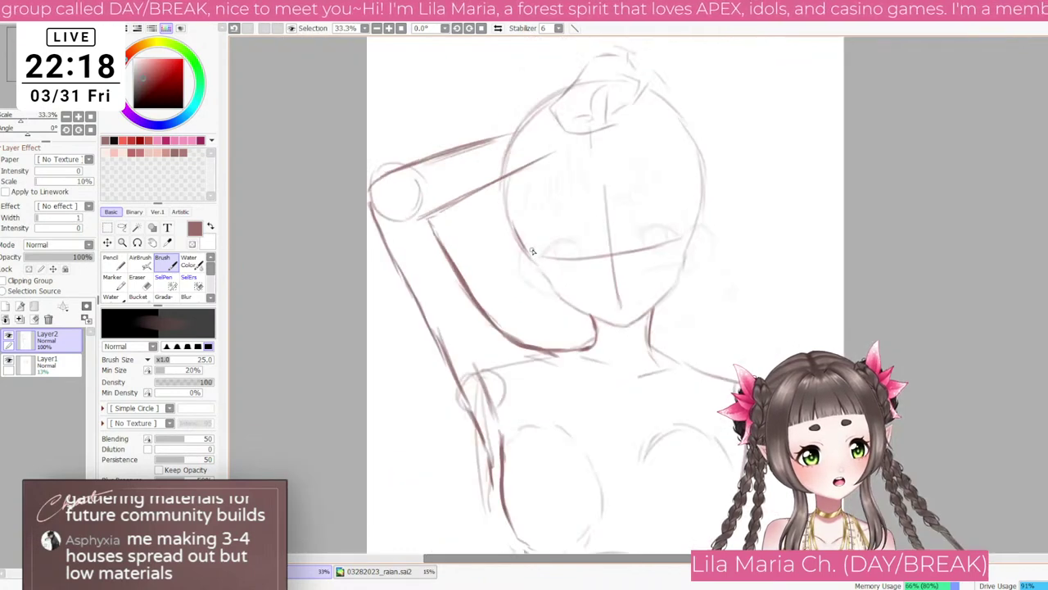
pyautogui.moveTo(561, 126); pyautogui.dragTo(555, 151)
pyautogui.moveTo(416, 187); pyautogui.dragTo(546, 140)
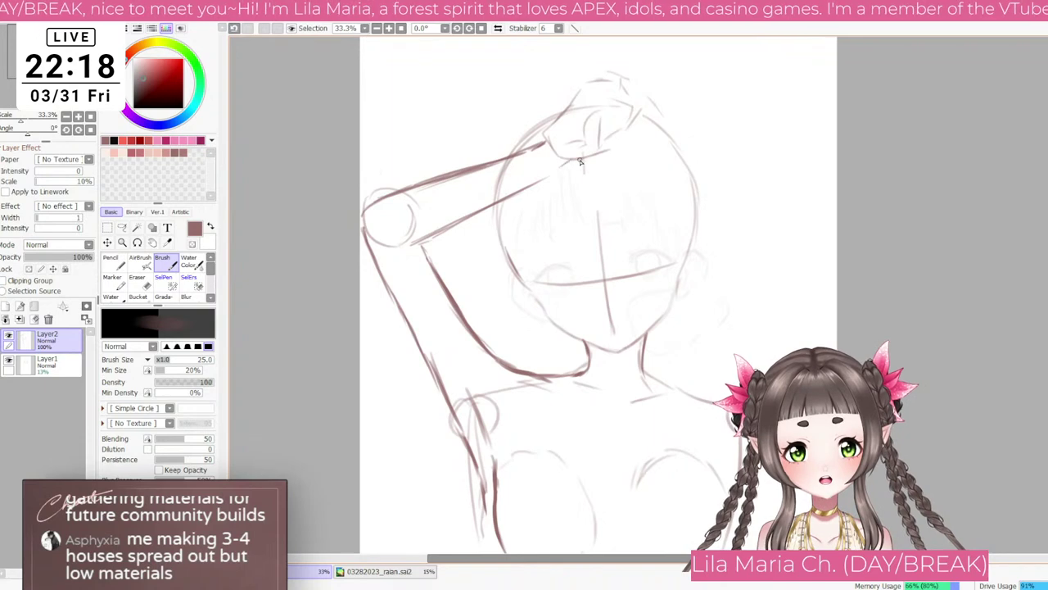
# Step: Try sketching palm and thumb lines over the rough raised hand with a size 16 brush
pyautogui.press('a')
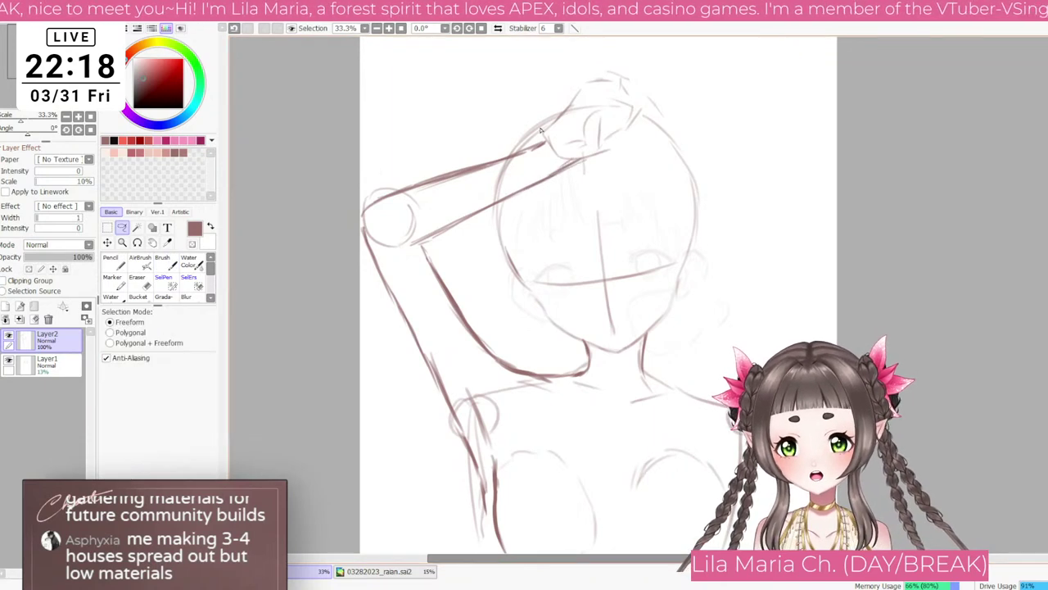
pyautogui.press('Delete')
pyautogui.press('Delete')
pyautogui.press('Delete')
pyautogui.click(162, 262)
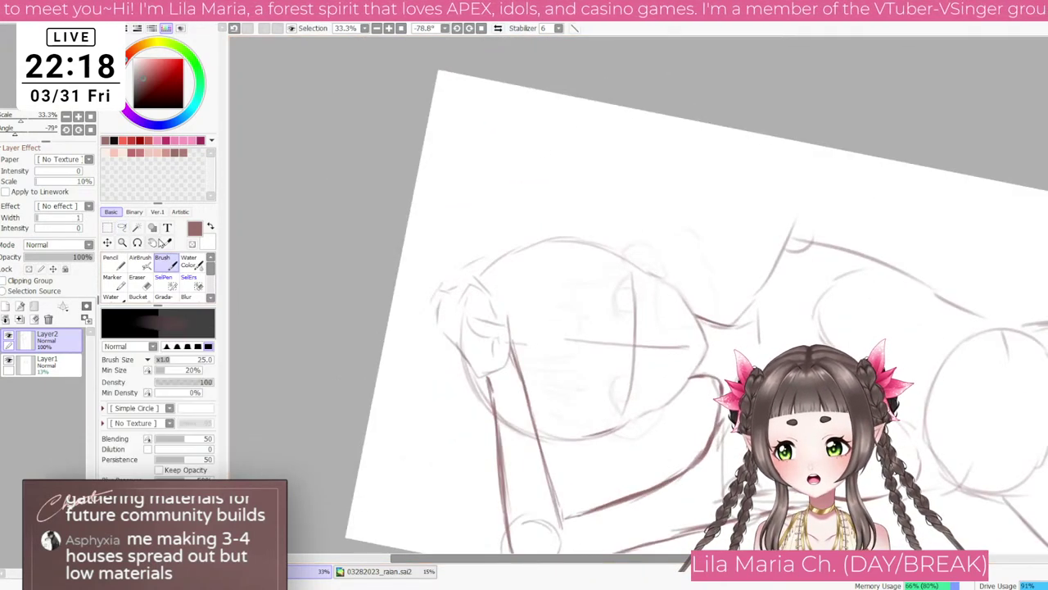
pyautogui.hotkey('ctrl', '+')
pyautogui.moveTo(388, 329); pyautogui.dragTo(425, 338)
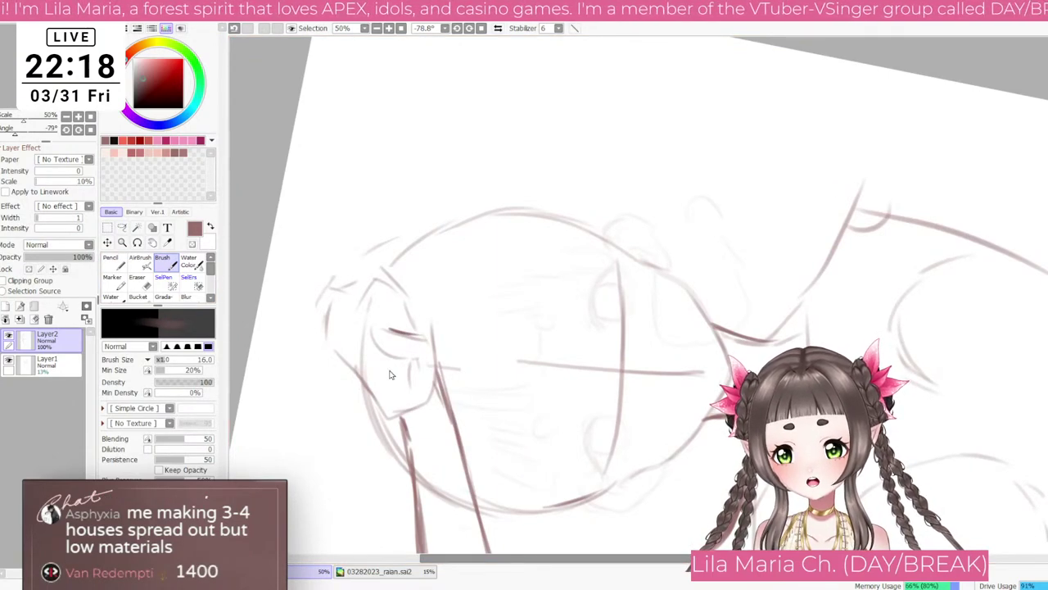
pyautogui.hotkey('ctrl', 'z')
pyautogui.moveTo(433, 315)
pyautogui.mouseDown()
pyautogui.moveTo(435, 331)
pyautogui.moveTo(424, 302)
pyautogui.moveTo(404, 382)
pyautogui.mouseUp()
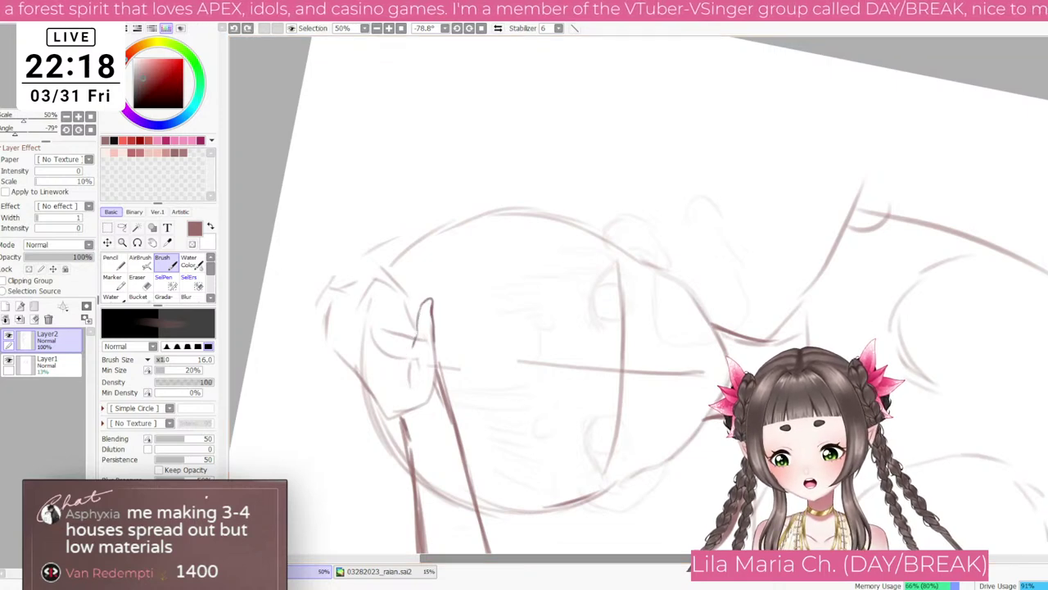
pyautogui.hotkey('ctrl', 'z')
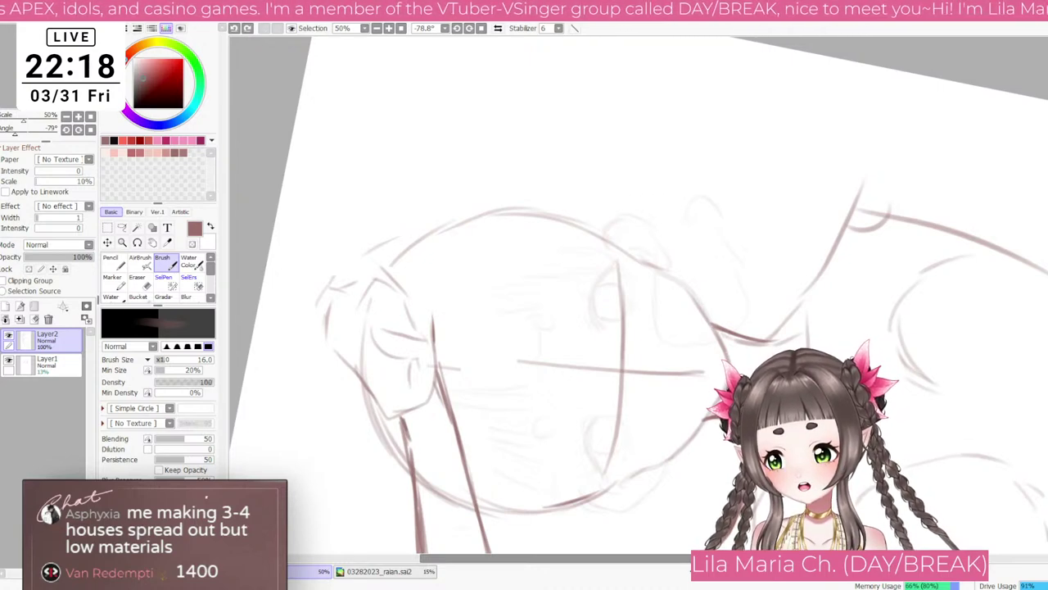
# Step: Sketch an upright finger line above the raised hand, try a curve with knuckle marks across it, and undo the unwanted strokes
pyautogui.moveTo(438, 418); pyautogui.dragTo(510, 117)
pyautogui.moveTo(571, 140); pyautogui.dragTo(545, 295)
pyautogui.press('Home')
pyautogui.moveTo(494, 149); pyautogui.dragTo(491, 105)
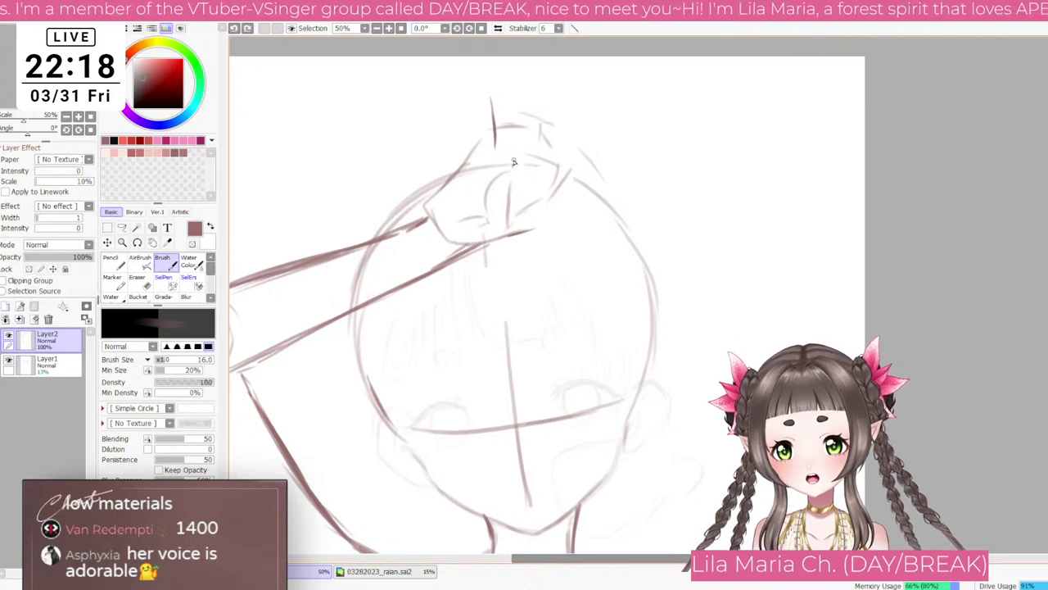
pyautogui.moveTo(478, 164)
pyautogui.mouseDown()
pyautogui.moveTo(512, 151)
pyautogui.moveTo(531, 164)
pyautogui.moveTo(515, 165)
pyautogui.mouseUp()
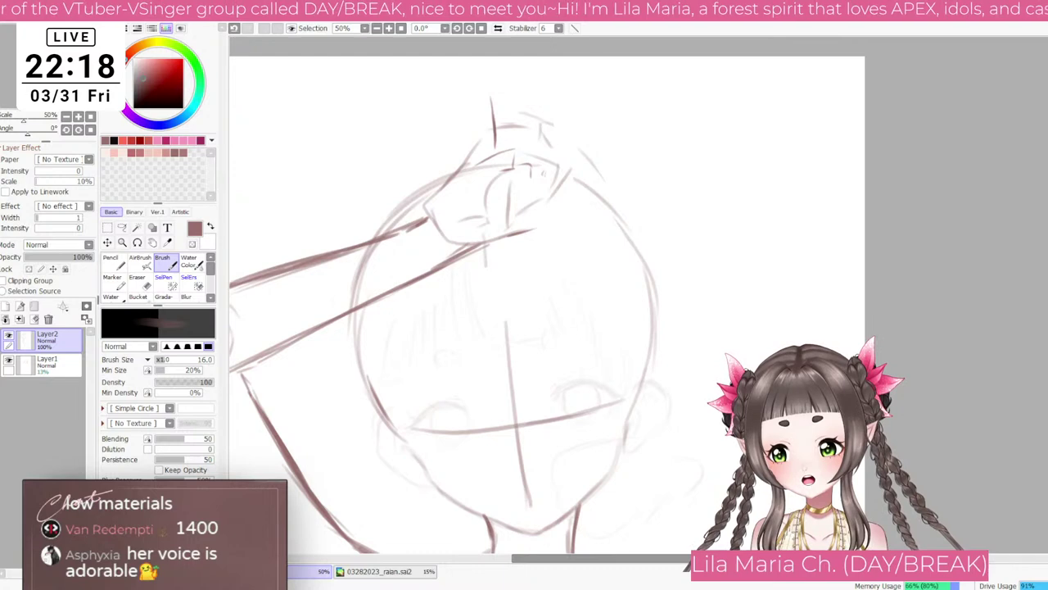
pyautogui.hotkey('ctrl', 'z')
pyautogui.hotkey('ctrl', 'z')
pyautogui.hotkey('ctrl', 'z')
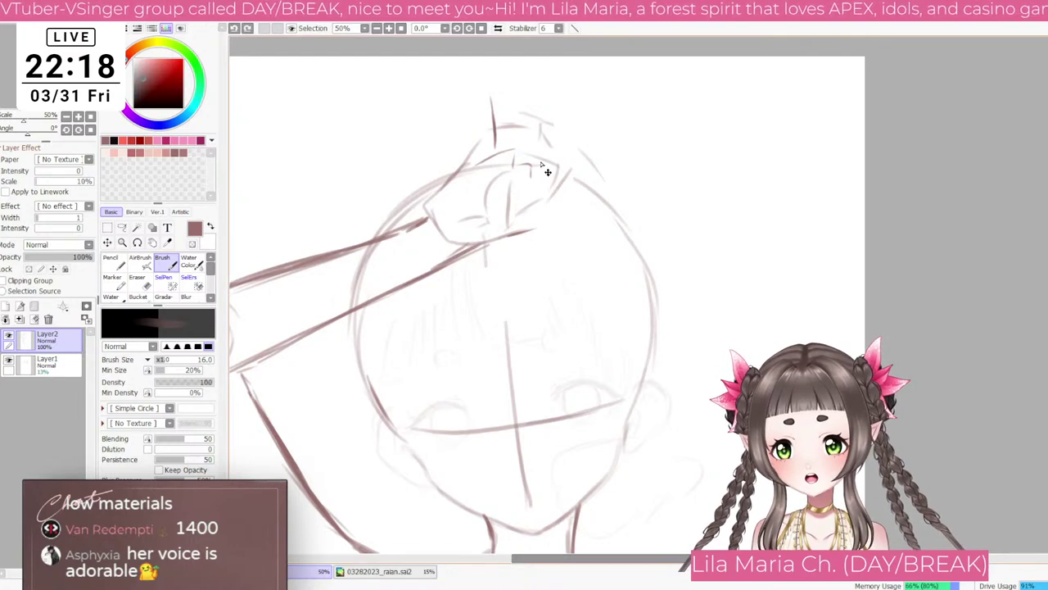
# Step: Rework the bent finger lines along the upper edge of the raised hand and reduce the brush size to 12
pyautogui.moveTo(551, 197)
pyautogui.mouseDown()
pyautogui.moveTo(569, 150)
pyautogui.moveTo(552, 136)
pyautogui.moveTo(520, 160)
pyautogui.moveTo(499, 158)
pyautogui.moveTo(528, 146)
pyautogui.moveTo(483, 152)
pyautogui.moveTo(492, 119)
pyautogui.mouseUp()
pyautogui.hotkey('ctrl', 'z')
pyautogui.hotkey('ctrl', 'z')
pyautogui.hotkey('ctrl', 'z')
pyautogui.hotkey('ctrl', 'z')
pyautogui.hotkey('ctrl', 'z')
pyautogui.hotkey('ctrl', 'z')
pyautogui.press('[')
pyautogui.press('[')
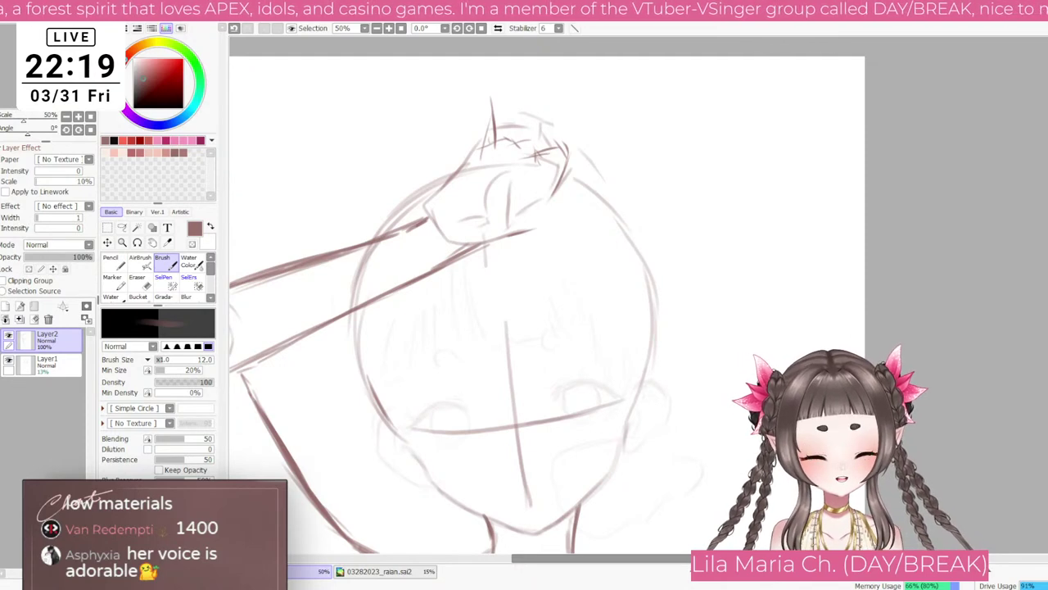
# Step: Reduce the brush size to 9 for detailing the raised hand
pyautogui.scroll(1, 534, 192)
pyautogui.moveTo(494, 249); pyautogui.dragTo(480, 344)
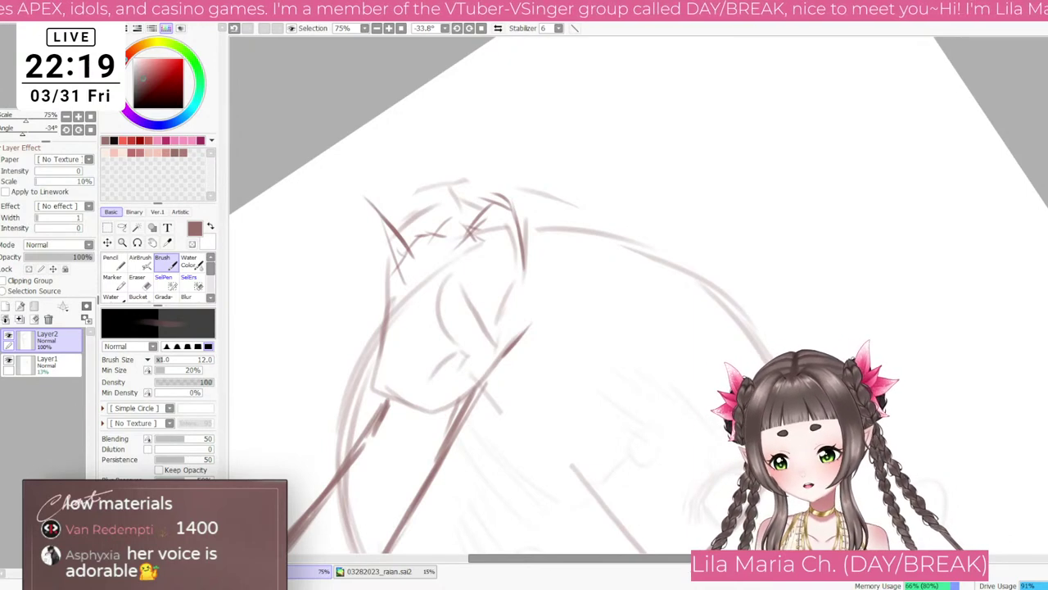
pyautogui.scroll(-3, 452, 336)
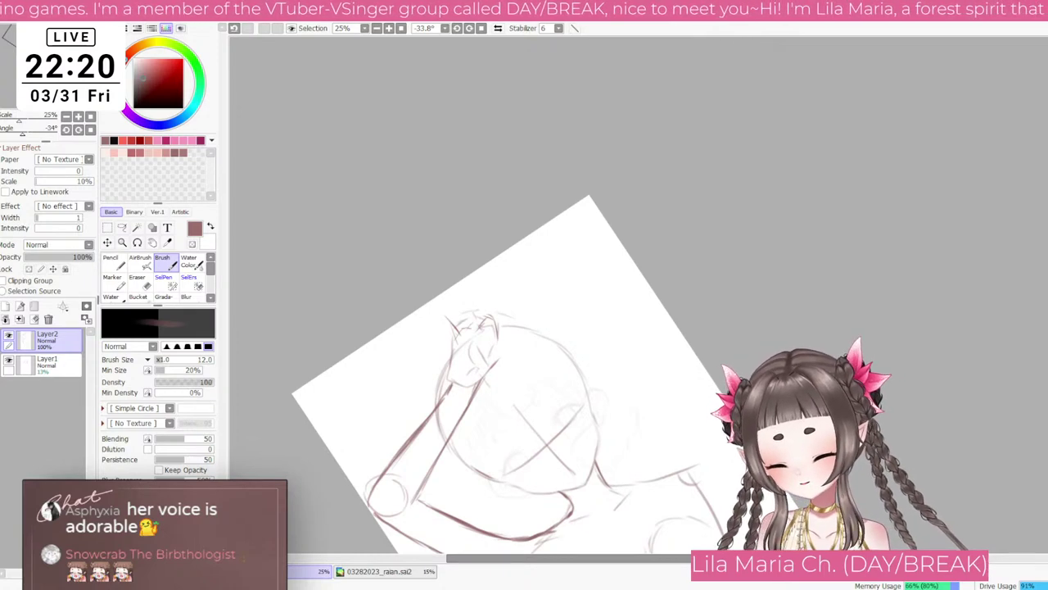
pyautogui.scroll(5, 489, 374)
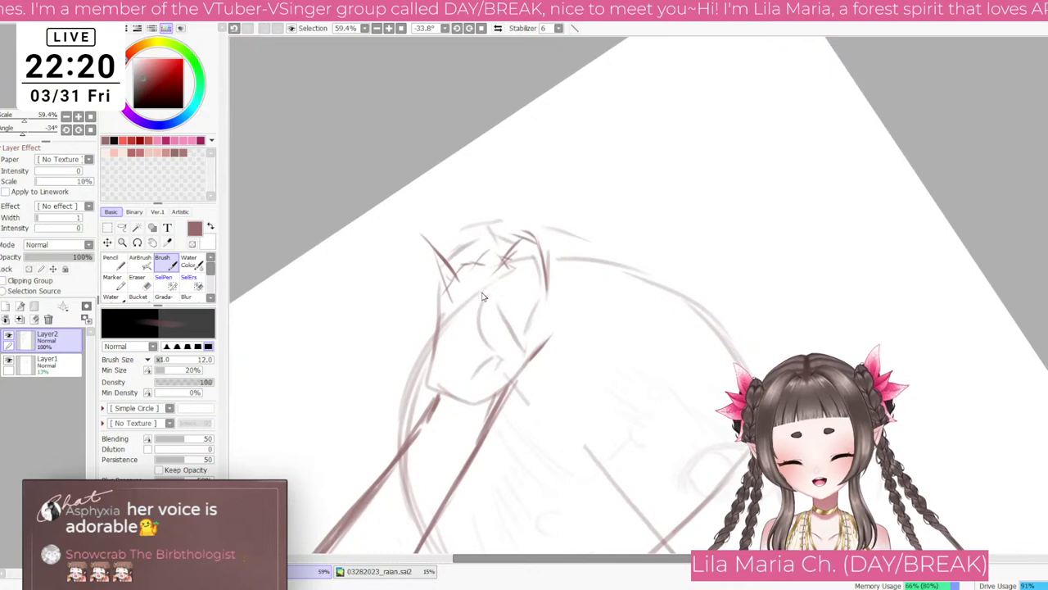
pyautogui.press('[')
pyautogui.press('[')
pyautogui.press('Delete')
pyautogui.press('Delete')
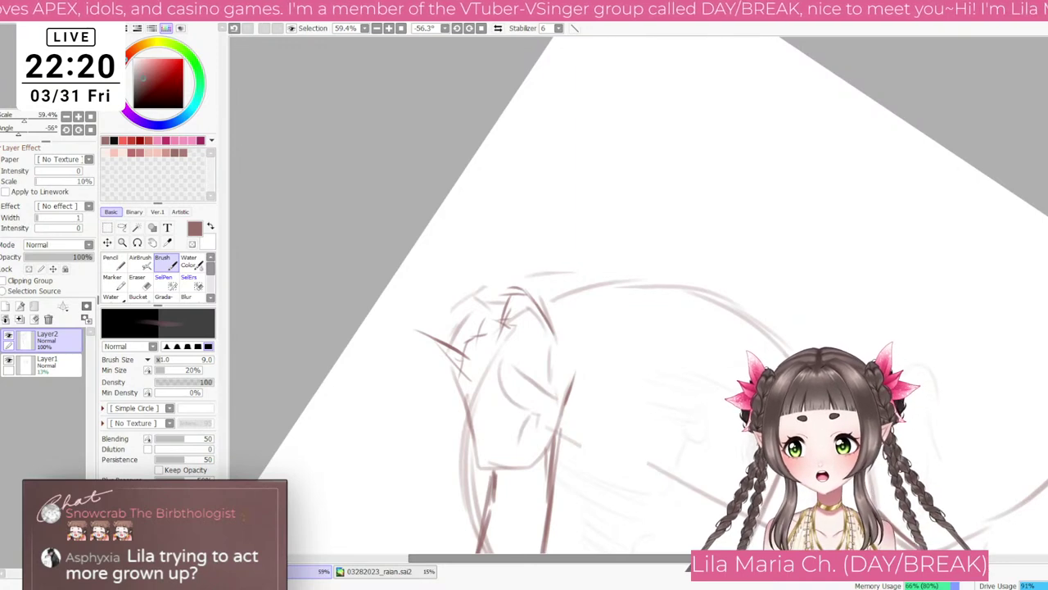
# Step: Try drawing a long rounded thumb outline outward from the heel of the raised hand
pyautogui.press('pagedown')
pyautogui.press('pagedown')
pyautogui.press('pagedown')
pyautogui.press('End')
pyautogui.press('End')
pyautogui.press('End')
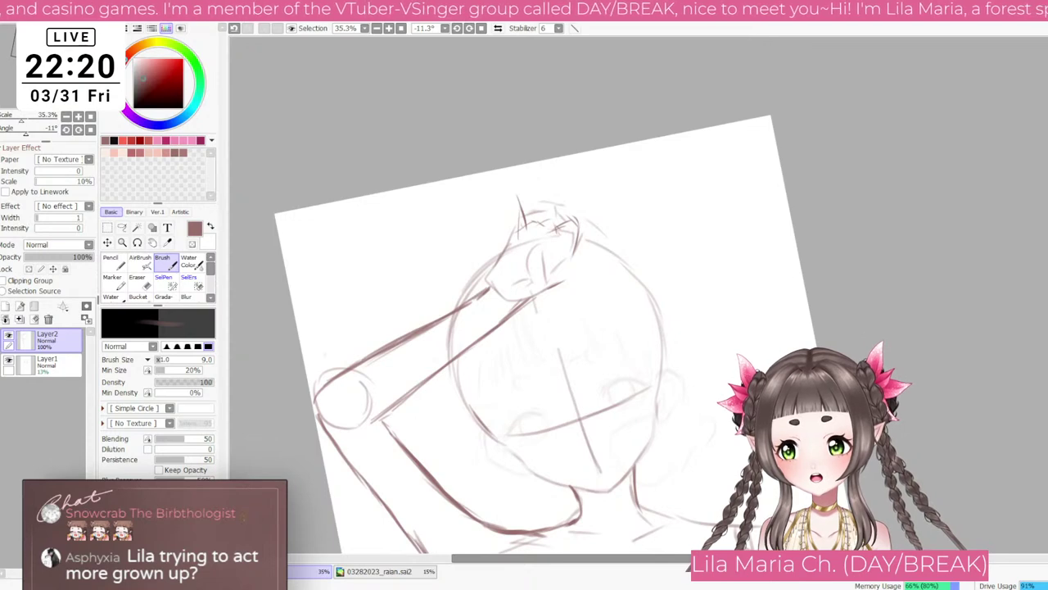
pyautogui.scroll(4, 556, 323)
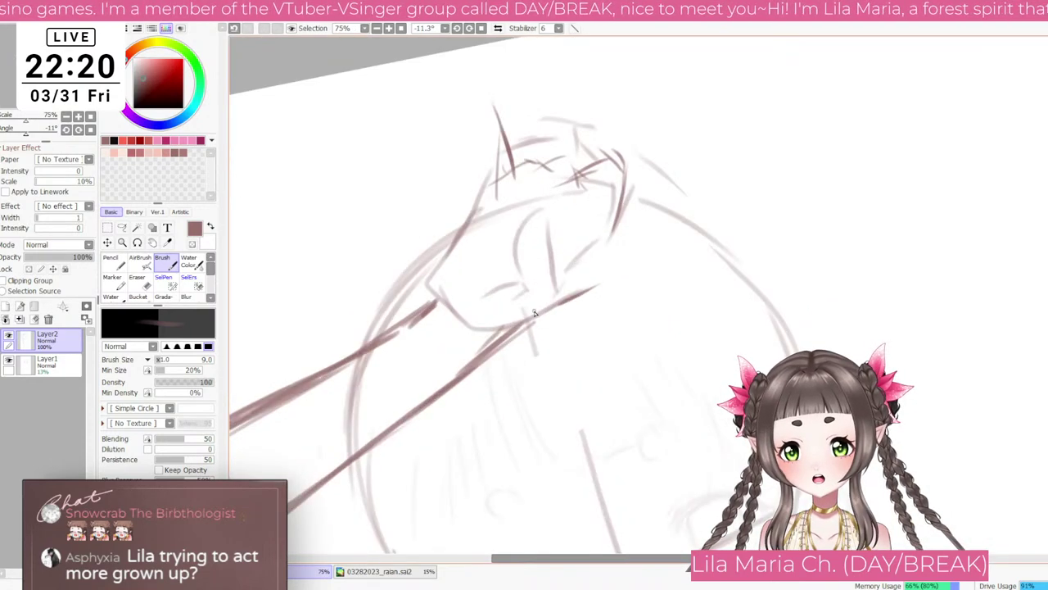
pyautogui.moveTo(491, 329)
pyautogui.mouseDown()
pyautogui.moveTo(561, 308)
pyautogui.moveTo(536, 318)
pyautogui.moveTo(640, 252)
pyautogui.moveTo(582, 260)
pyautogui.mouseUp()
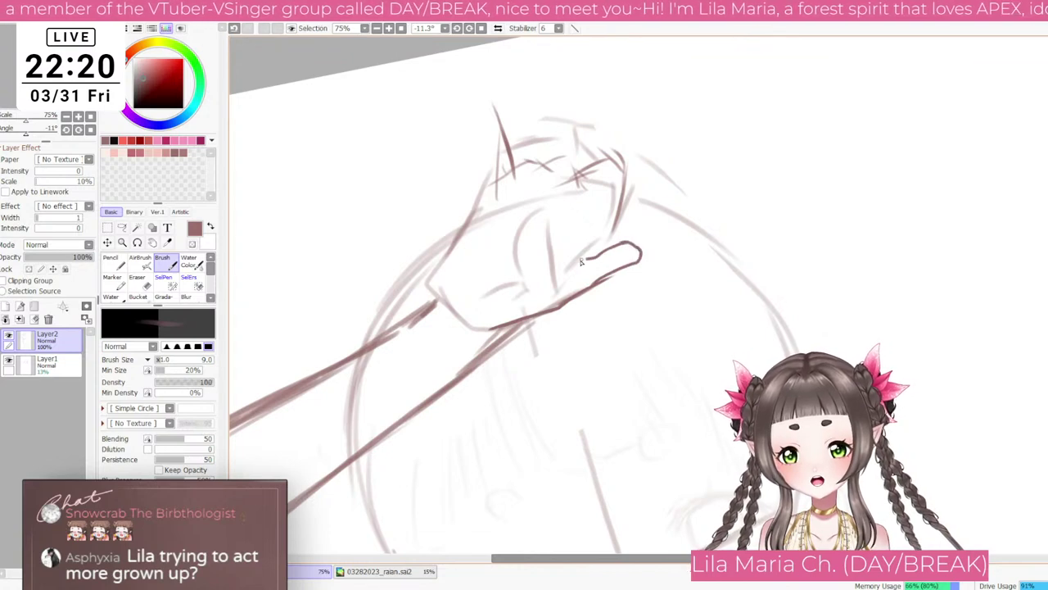
pyautogui.hotkey('ctrl', 'z')
pyautogui.hotkey('ctrl', 'z')
pyautogui.hotkey('ctrl', 'z')
# Step: Outline the wrist side of the raised hand and the crease at the thumb's base, undoing the stray thumb stroke
pyautogui.scroll(-4, 616, 223)
pyautogui.press('Home')
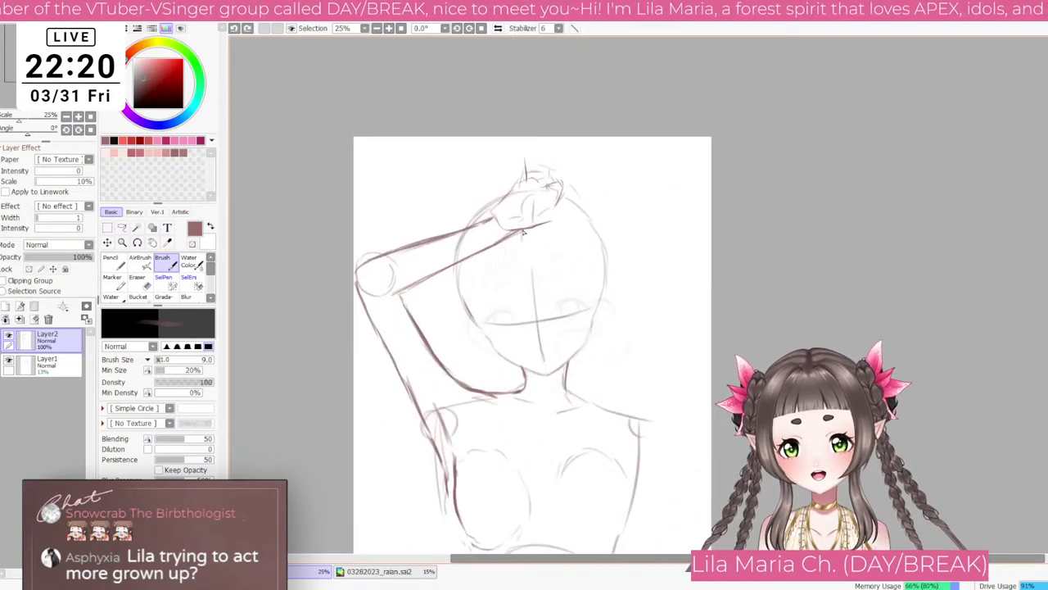
pyautogui.scroll(2, 507, 211)
pyautogui.moveTo(460, 233)
pyautogui.mouseDown()
pyautogui.moveTo(521, 170)
pyautogui.moveTo(511, 190)
pyautogui.moveTo(521, 221)
pyautogui.moveTo(592, 217)
pyautogui.mouseUp()
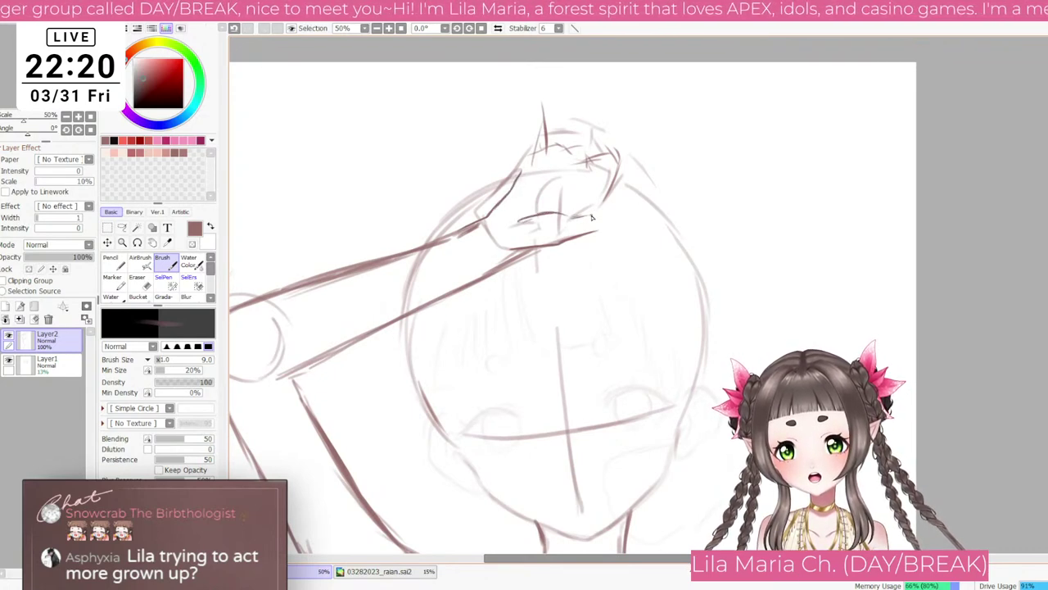
pyautogui.hotkey('ctrl', 'z')
pyautogui.hotkey('ctrl', 'z')
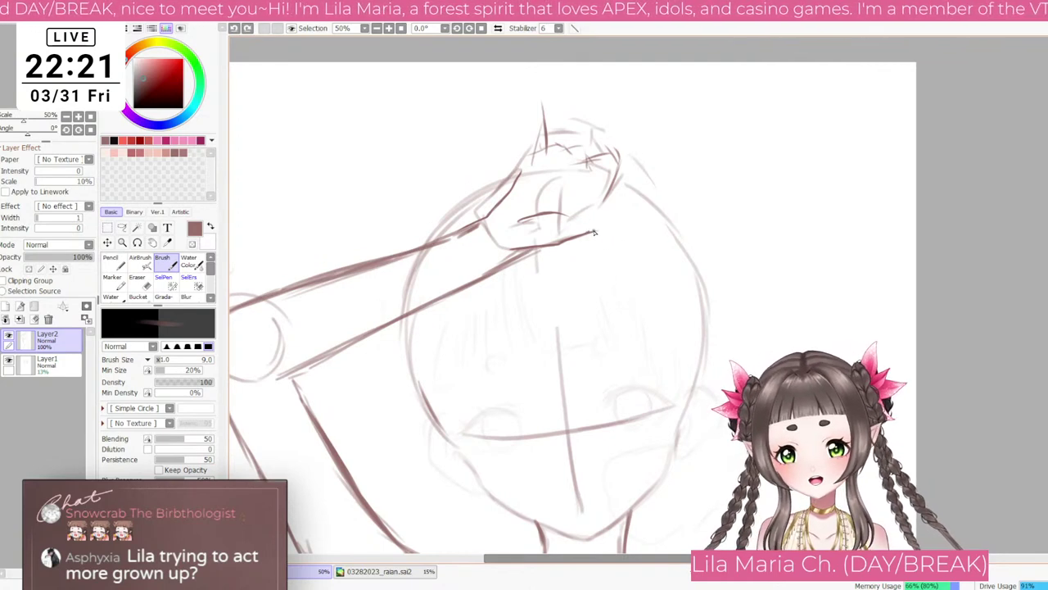
# Step: Draw the thumb tip and the curled, overlapping fingers of the raised hand
pyautogui.moveTo(595, 233)
pyautogui.mouseDown()
pyautogui.moveTo(610, 219)
pyautogui.moveTo(572, 217)
pyautogui.mouseUp()
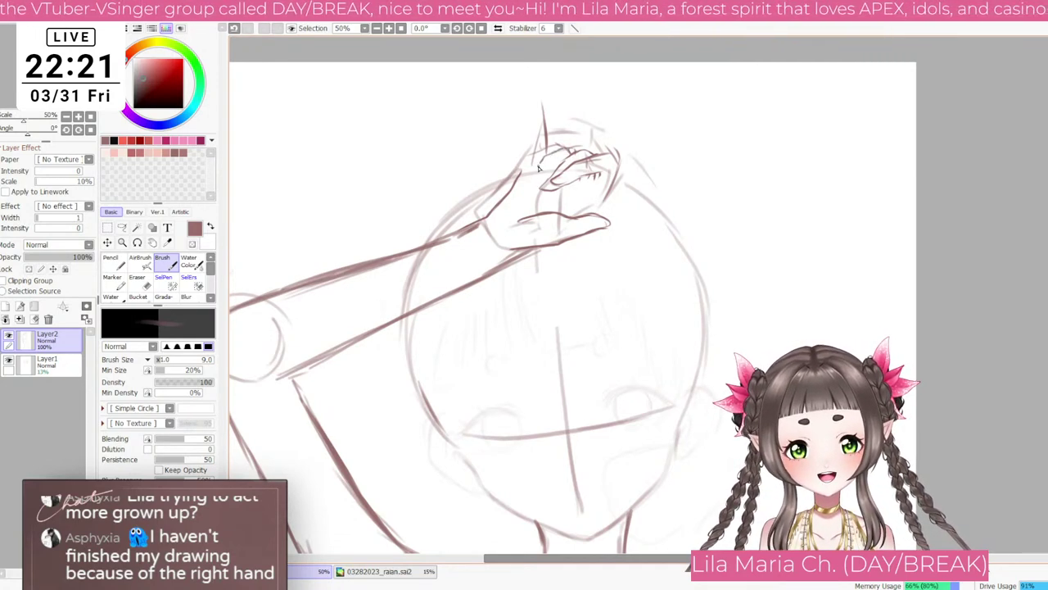
pyautogui.moveTo(538, 168)
pyautogui.mouseDown()
pyautogui.moveTo(531, 179)
pyautogui.moveTo(539, 180)
pyautogui.mouseUp()
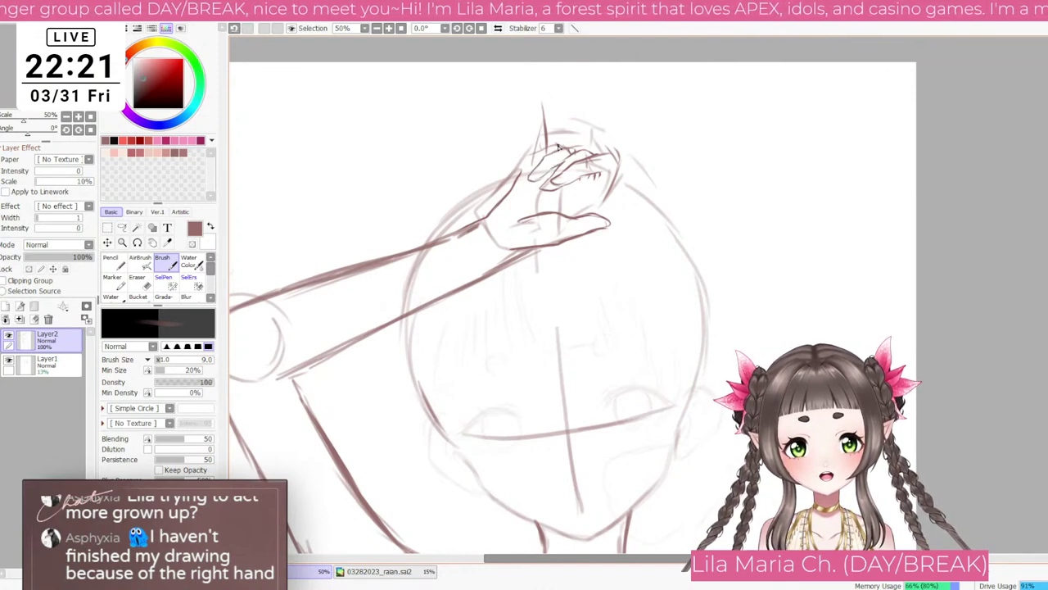
pyautogui.scroll(-2, 595, 182)
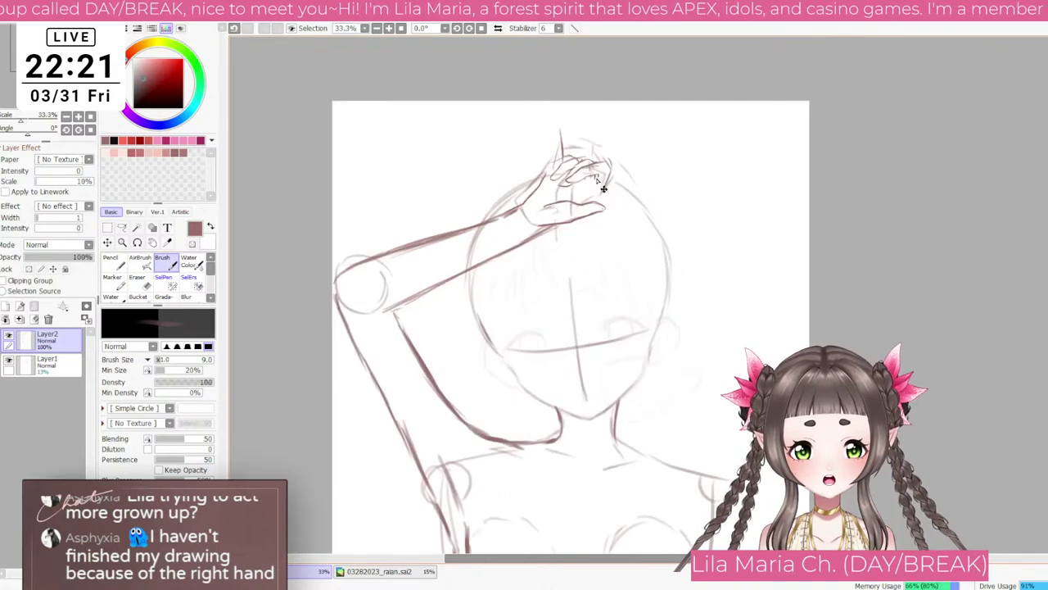
# Step: Examine the raised hand up close and the pose of the whole figure, and return to the Brush at size 12
pyautogui.scroll(2, 577, 126)
pyautogui.press('Delete')
pyautogui.press('Delete')
pyautogui.press('Delete')
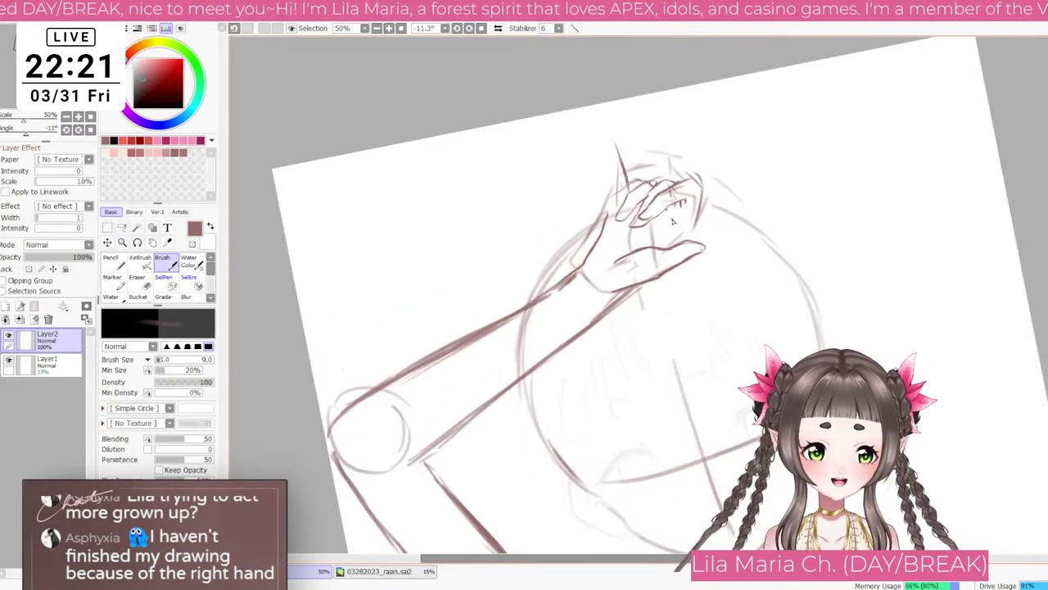
pyautogui.press('e')
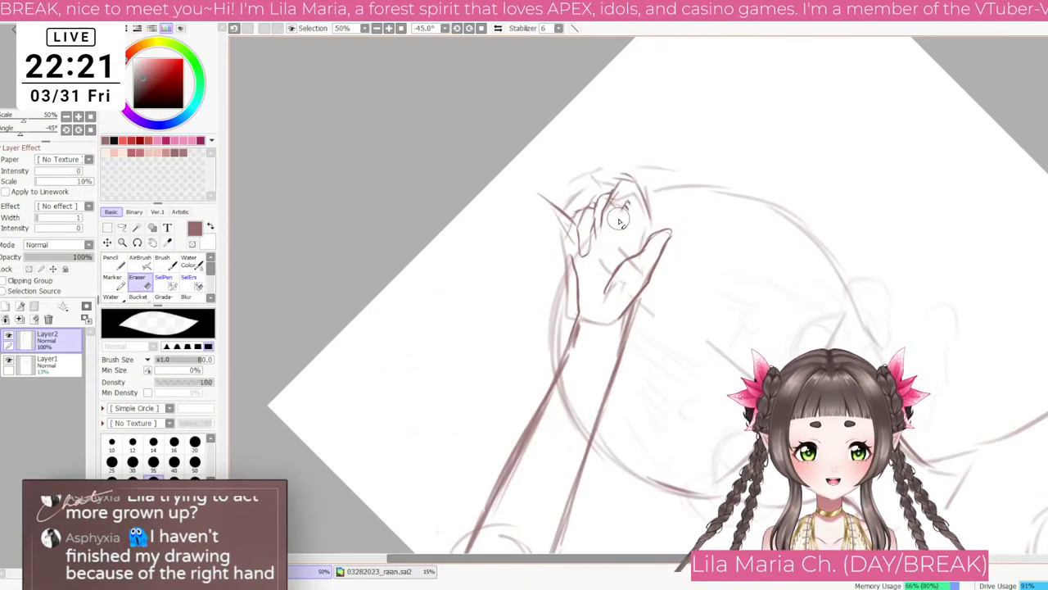
pyautogui.scroll(-1, 619, 232)
pyautogui.press('End')
pyautogui.press('End')
pyautogui.press('End')
pyautogui.press('End')
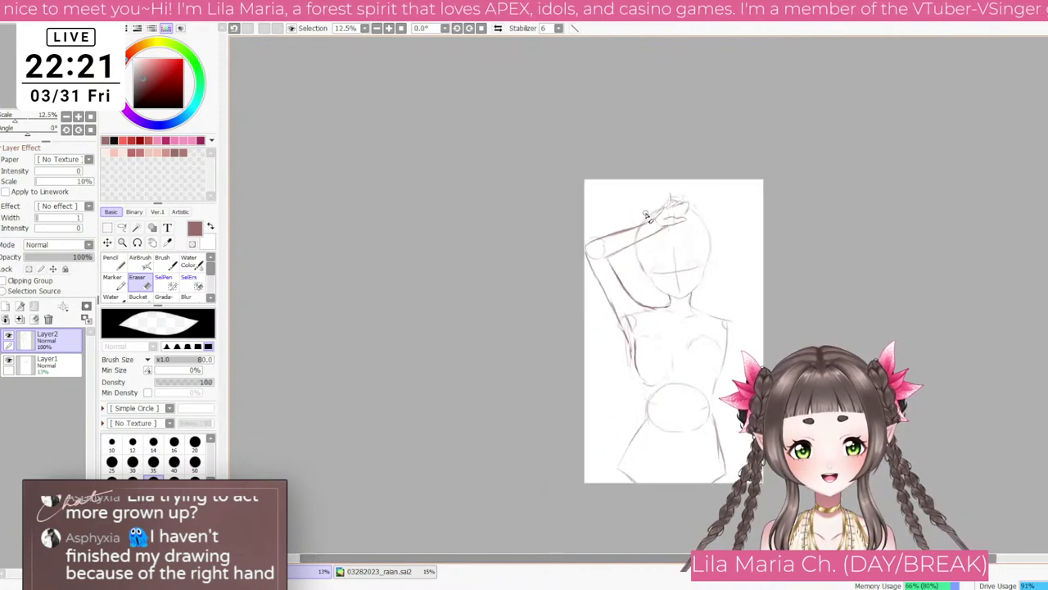
pyautogui.press('Delete')
pyautogui.scroll(1, 701, 290)
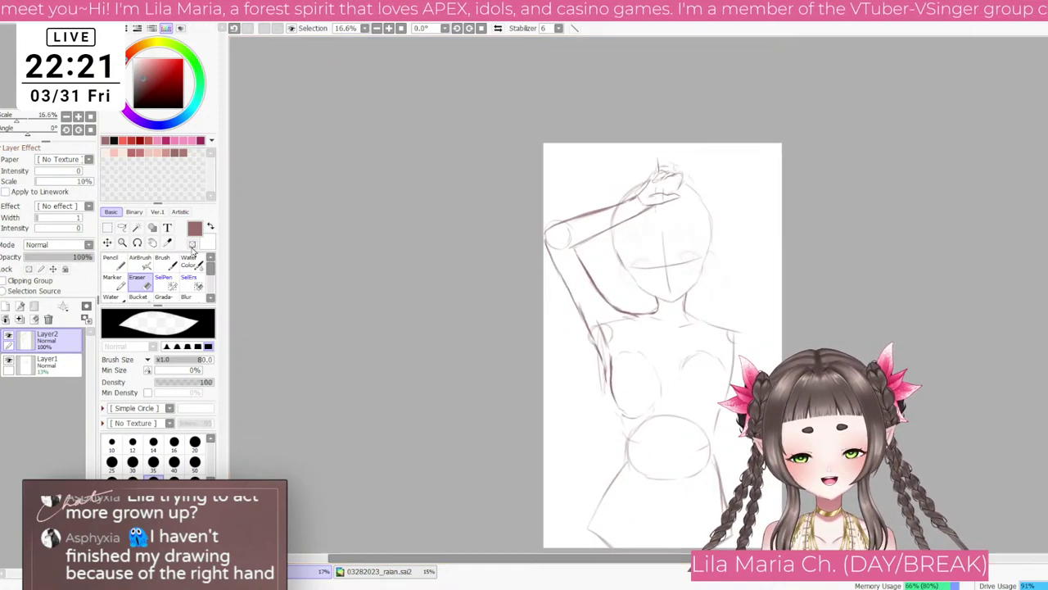
pyautogui.press('b')
pyautogui.moveTo(604, 316); pyautogui.dragTo(499, 251)
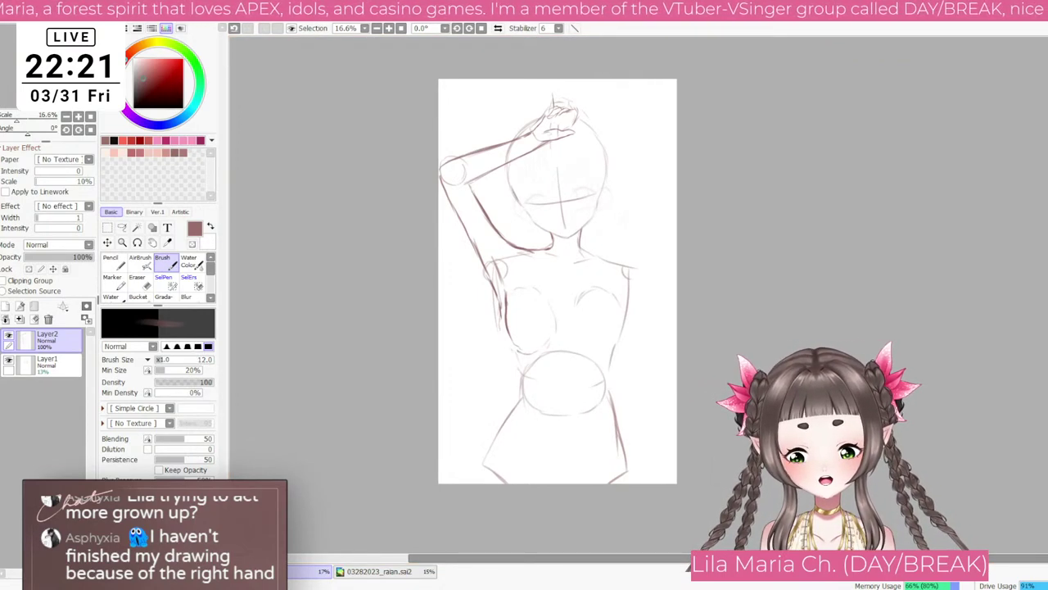
# Step: Try sketching the second hand as a rough angular shape under the chin with the Brush at size 50
pyautogui.press(']')
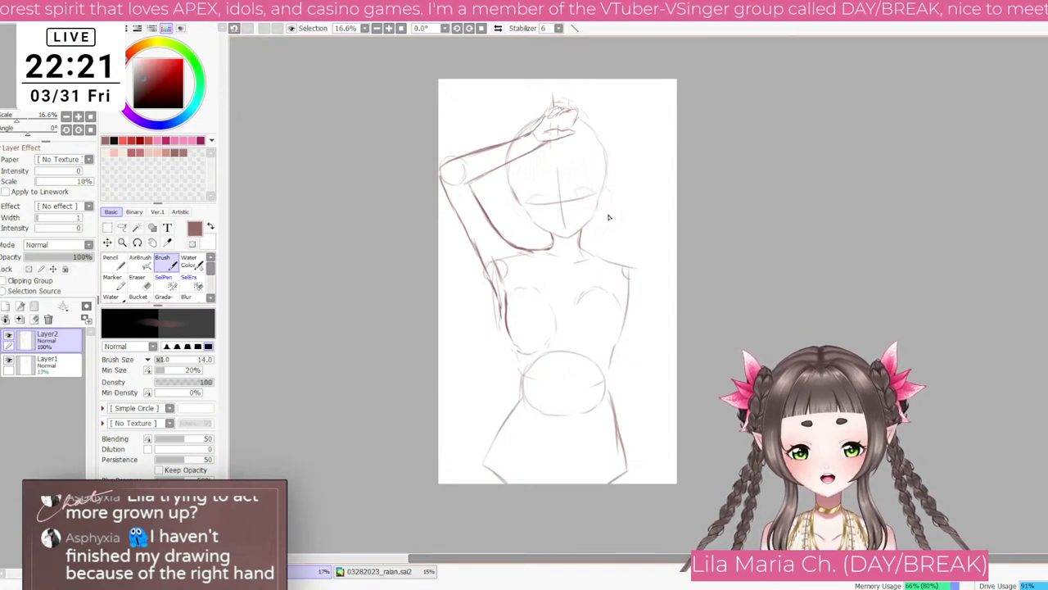
pyautogui.press(']')
pyautogui.press(']')
pyautogui.press(']')
pyautogui.press(']')
pyautogui.press(']')
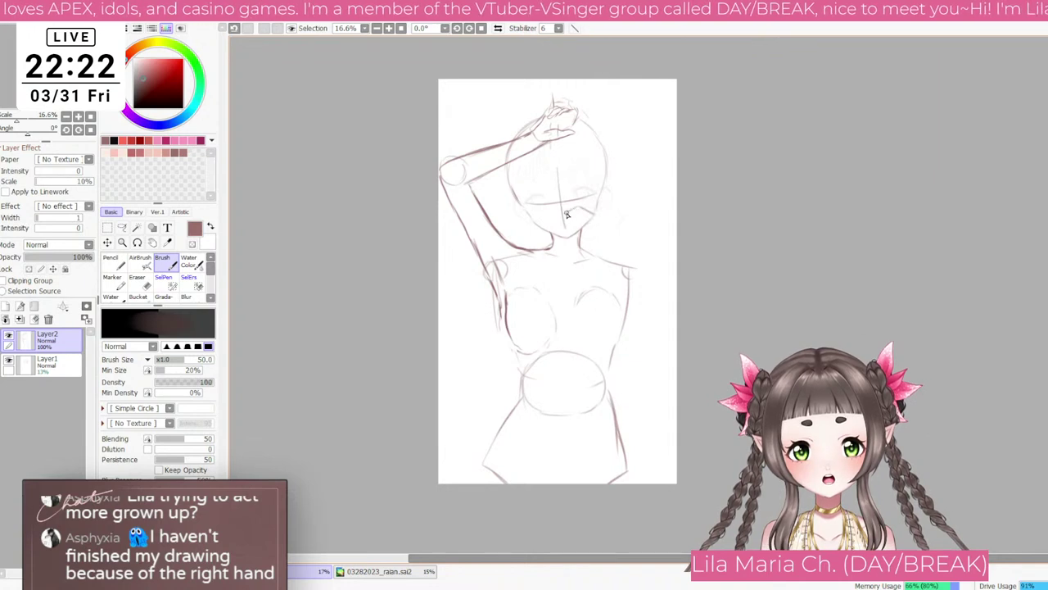
pyautogui.moveTo(567, 214); pyautogui.dragTo(582, 239)
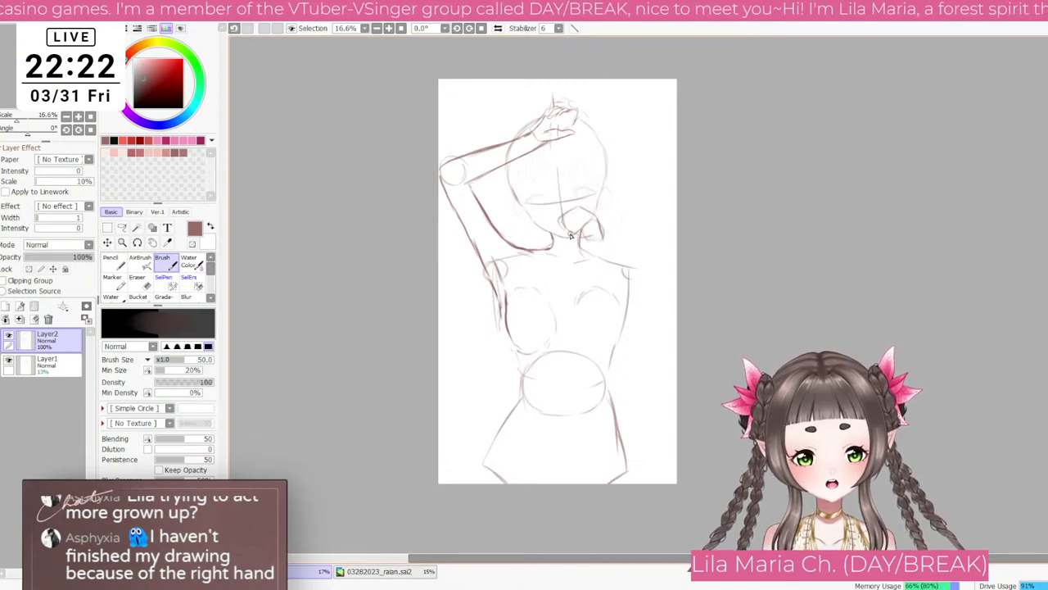
# Step: Try marking the second arm's elbow with a small circle at the edge of the waist ellipse, and undo it
pyautogui.moveTo(616, 296)
pyautogui.mouseDown()
pyautogui.moveTo(628, 273)
pyautogui.moveTo(627, 291)
pyautogui.mouseUp()
pyautogui.hotkey('ctrl', 'z')
pyautogui.hotkey('ctrl', 'z')
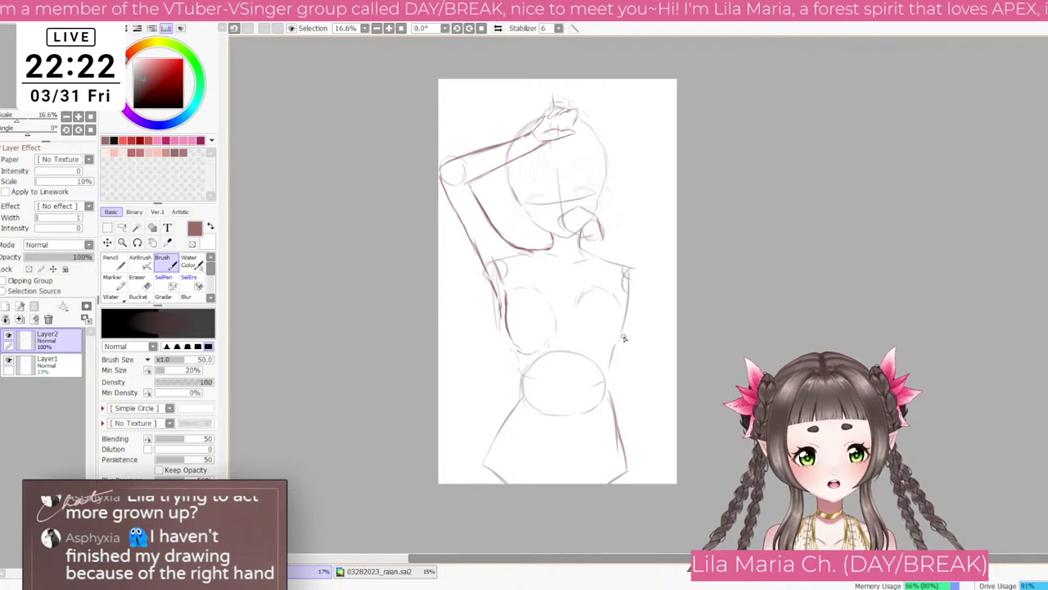
pyautogui.moveTo(602, 377); pyautogui.dragTo(596, 394)
pyautogui.scroll(1, 583, 264)
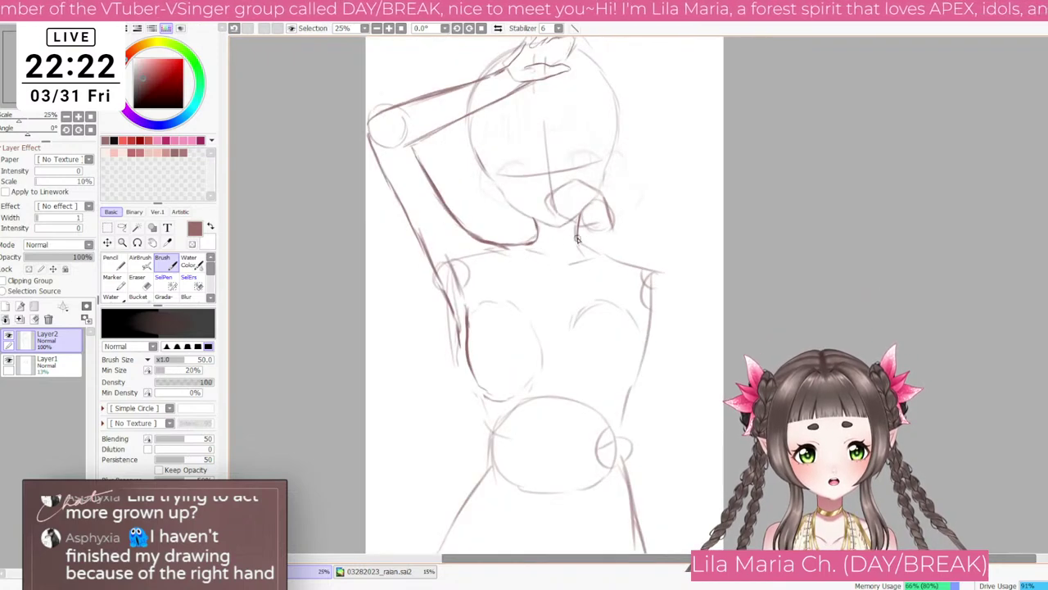
pyautogui.hotkey('ctrl', 'z')
pyautogui.hotkey('ctrl', 'z')
# Step: Try a higher elbow circle beside the lower ribcage with a forearm line from the chin hand, and undo both
pyautogui.moveTo(620, 374); pyautogui.dragTo(625, 411)
pyautogui.press('[')
pyautogui.moveTo(588, 230); pyautogui.dragTo(598, 405)
pyautogui.hotkey('ctrl', 'z')
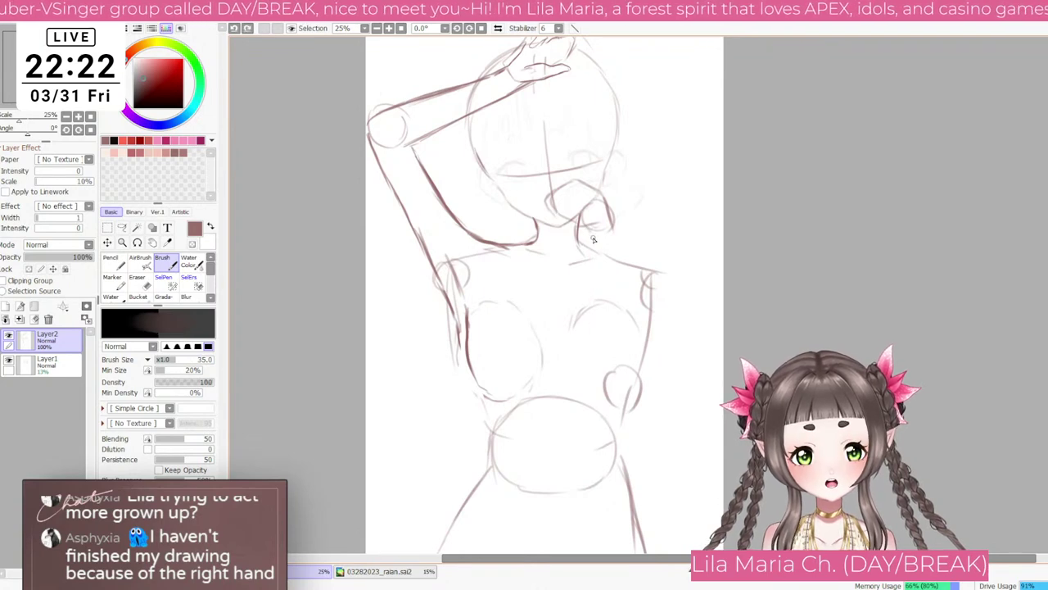
pyautogui.hotkey('ctrl', 'z')
pyautogui.hotkey('ctrl', 'z')
# Step: Try guide lines from the chin hand to the shoulder and down to an elbow circle above the waist, with the Brush at size 50
pyautogui.press(']')
pyautogui.press(']')
pyautogui.moveTo(605, 225); pyautogui.dragTo(671, 288)
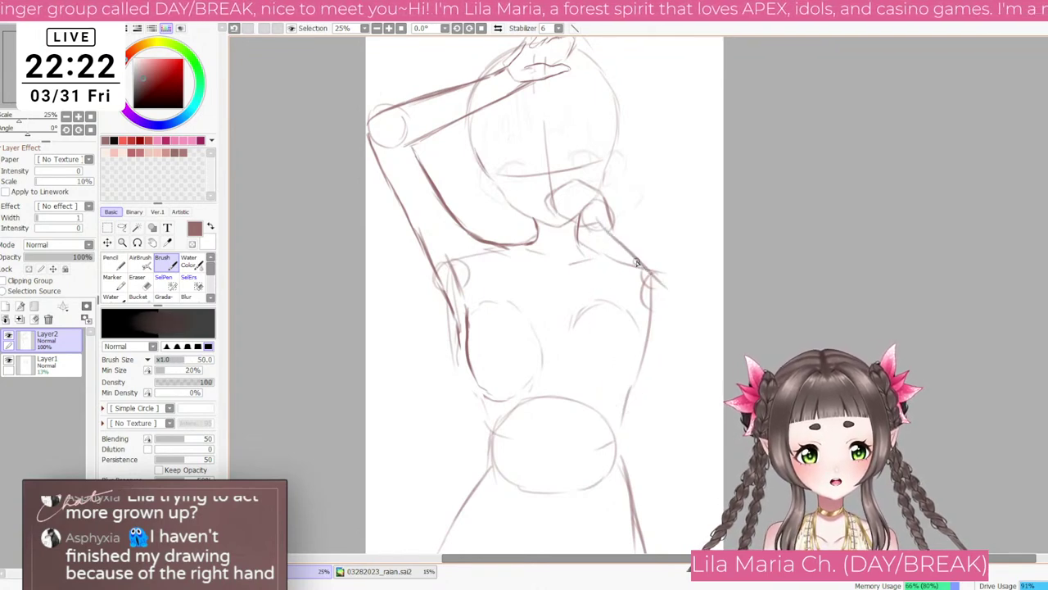
pyautogui.moveTo(637, 254)
pyautogui.mouseDown()
pyautogui.moveTo(576, 392)
pyautogui.moveTo(570, 425)
pyautogui.moveTo(575, 403)
pyautogui.moveTo(591, 443)
pyautogui.mouseUp()
pyautogui.hotkey('ctrl', 'z')
pyautogui.hotkey('ctrl', 'z')
pyautogui.hotkey('ctrl', 'z')
pyautogui.hotkey('ctrl', 'z')
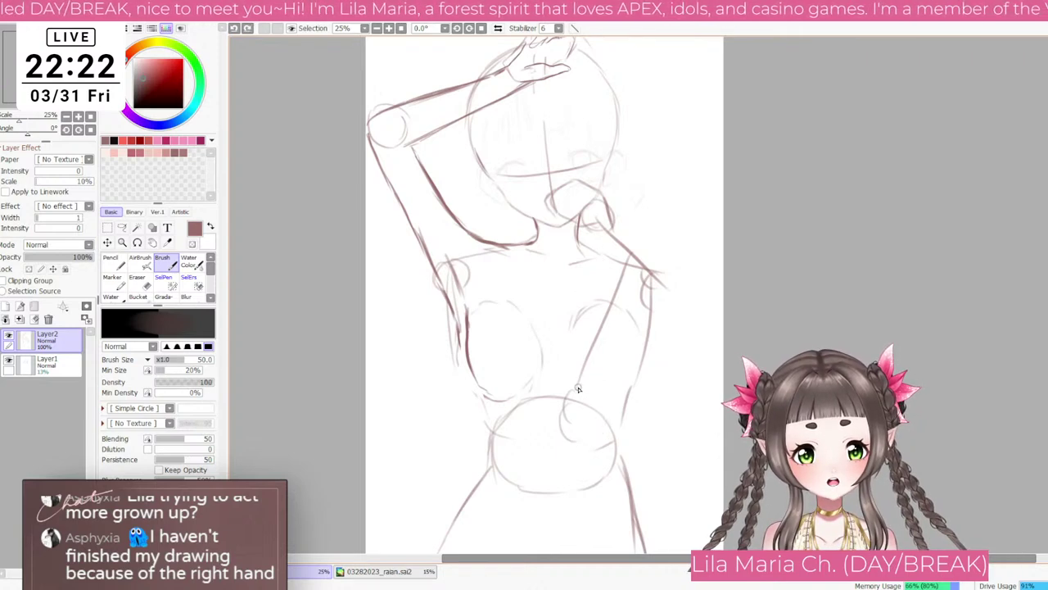
pyautogui.moveTo(577, 381); pyautogui.dragTo(570, 419)
pyautogui.moveTo(574, 373)
pyautogui.mouseDown()
pyautogui.moveTo(565, 410)
pyautogui.moveTo(600, 387)
pyautogui.moveTo(576, 422)
pyautogui.mouseUp()
# Step: Try outlining the inner side of the bent forearm from the wrist around the elbow with the Brush at size 25
pyautogui.press('[')
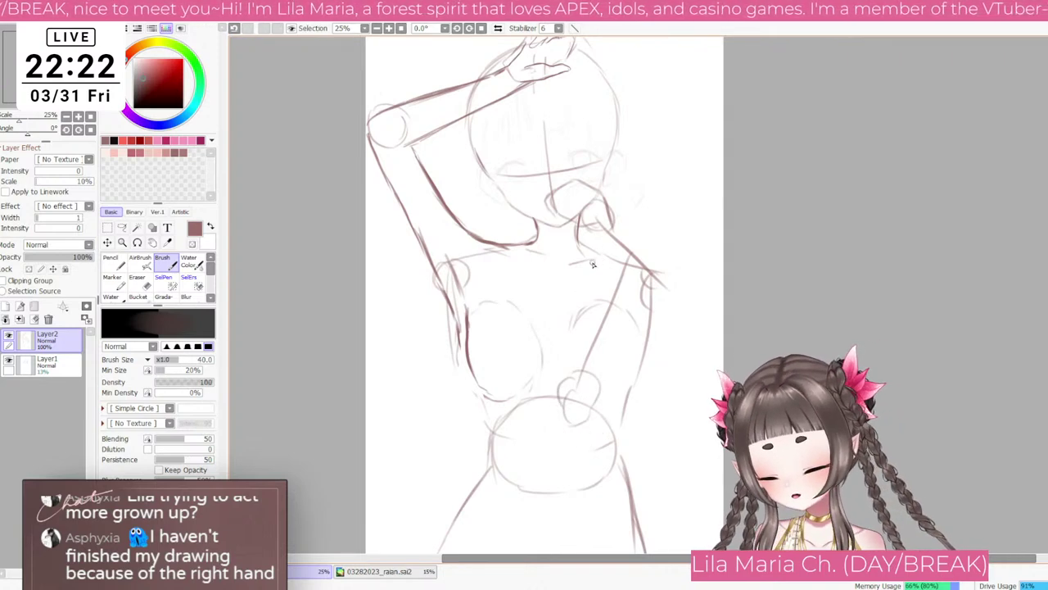
pyautogui.moveTo(589, 234); pyautogui.dragTo(573, 310)
pyautogui.hotkey('ctrl', 'z')
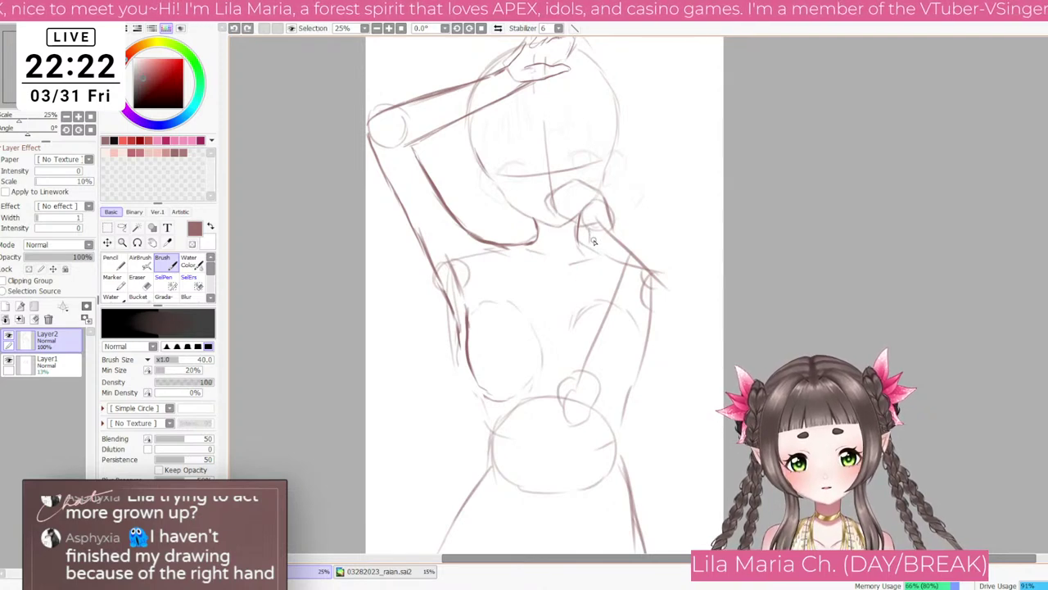
pyautogui.press('[')
pyautogui.press('[')
pyautogui.press('[')
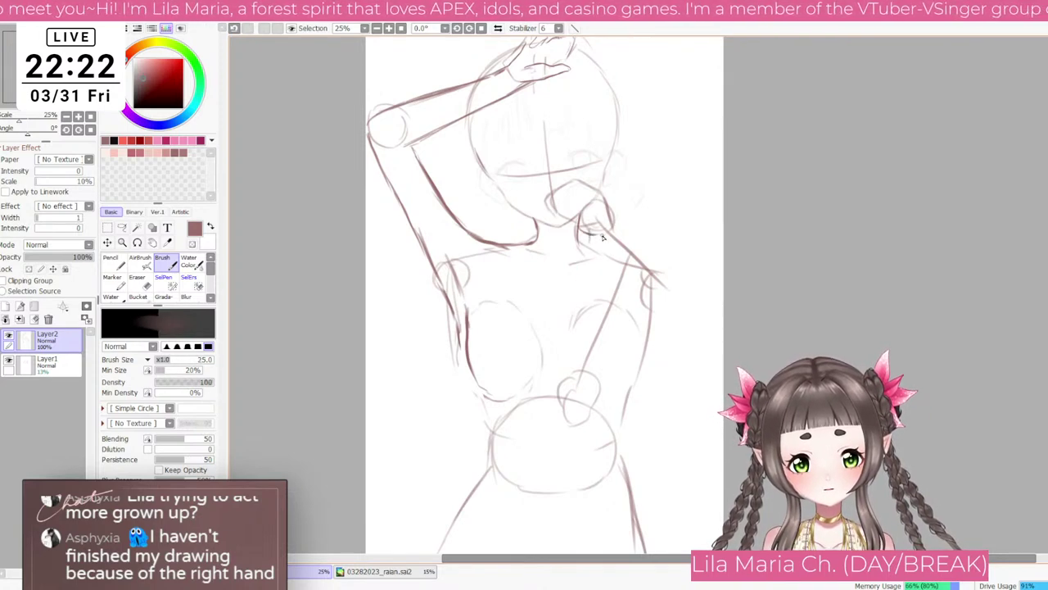
pyautogui.moveTo(588, 238); pyautogui.dragTo(571, 416)
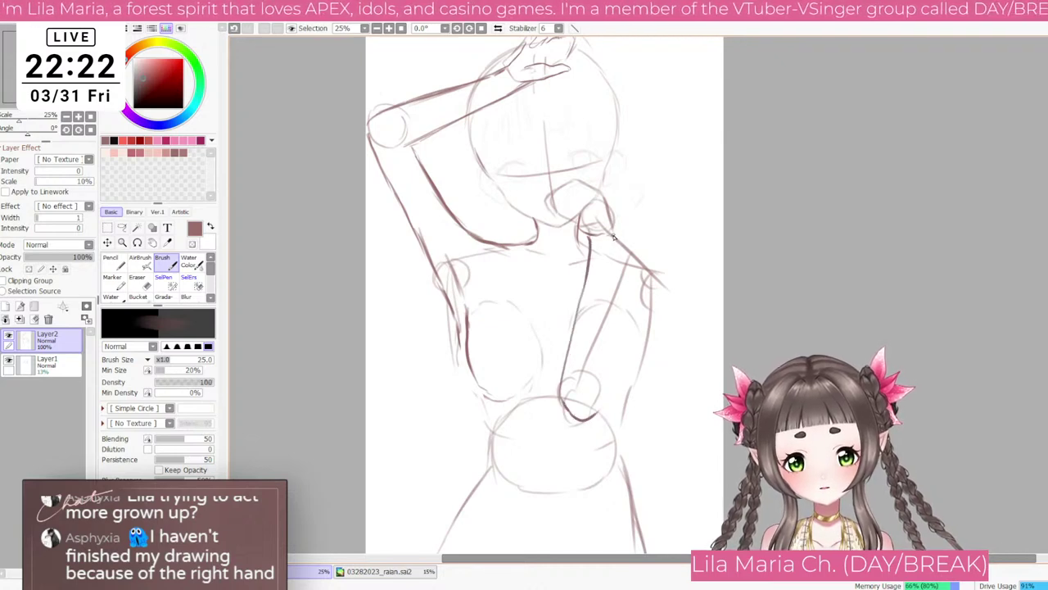
# Step: Try drawing the outer side of the bent forearm from the wrist down to the elbow, redoing the first stroke
pyautogui.moveTo(613, 235); pyautogui.dragTo(619, 386)
pyautogui.hotkey('ctrl', 'z')
pyautogui.moveTo(614, 237); pyautogui.dragTo(610, 398)
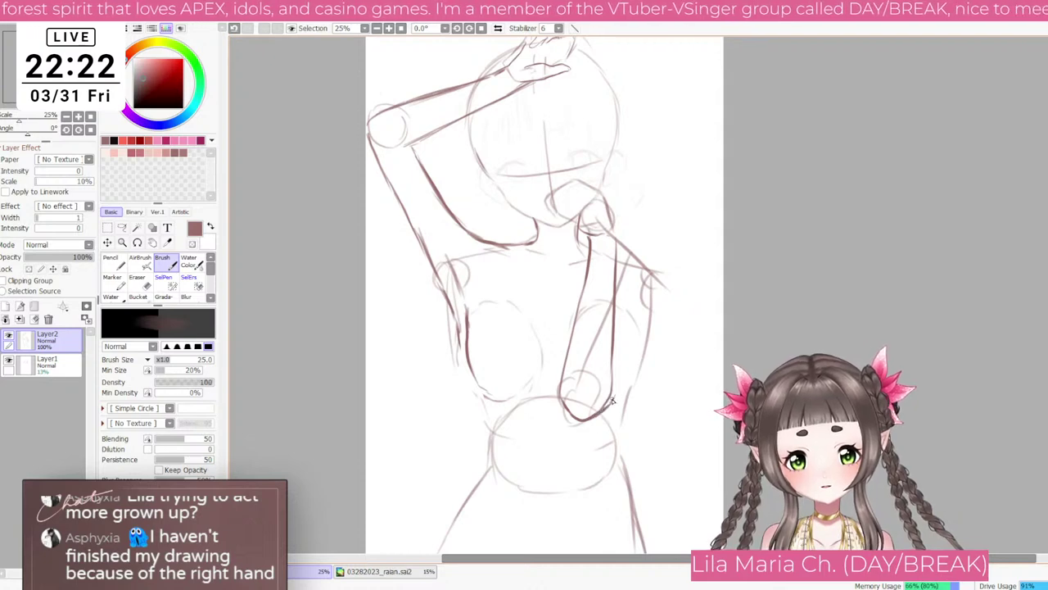
pyautogui.hotkey('ctrl', 'z')
pyautogui.hotkey('ctrl', 'z')
pyautogui.hotkey('ctrl', 'y')
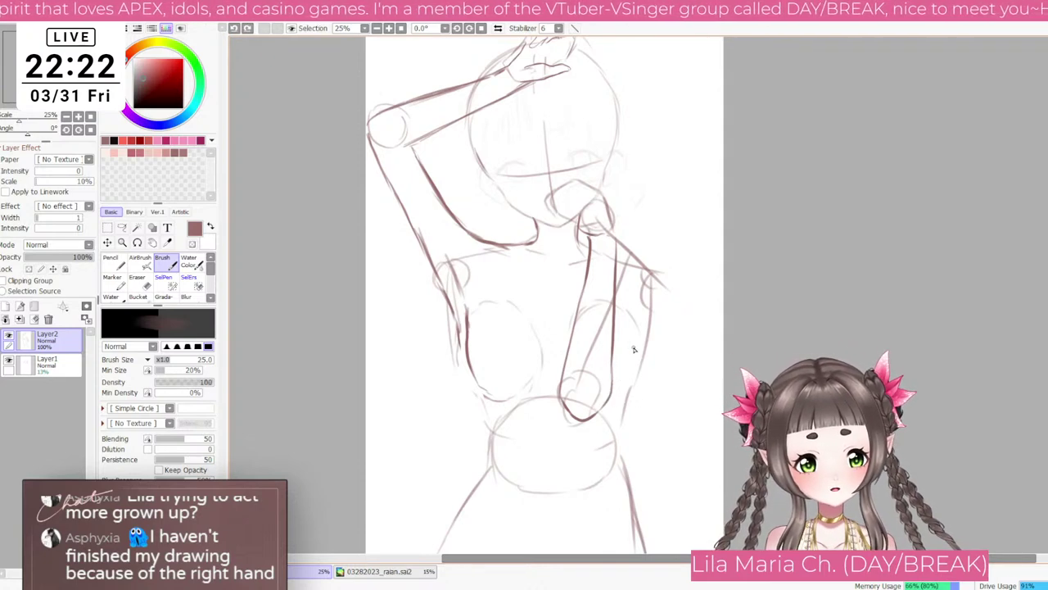
# Step: Try outlining the bent upper arm from the rounded shoulder down to the elbow, and check the whole pose
pyautogui.moveTo(642, 280); pyautogui.dragTo(619, 319)
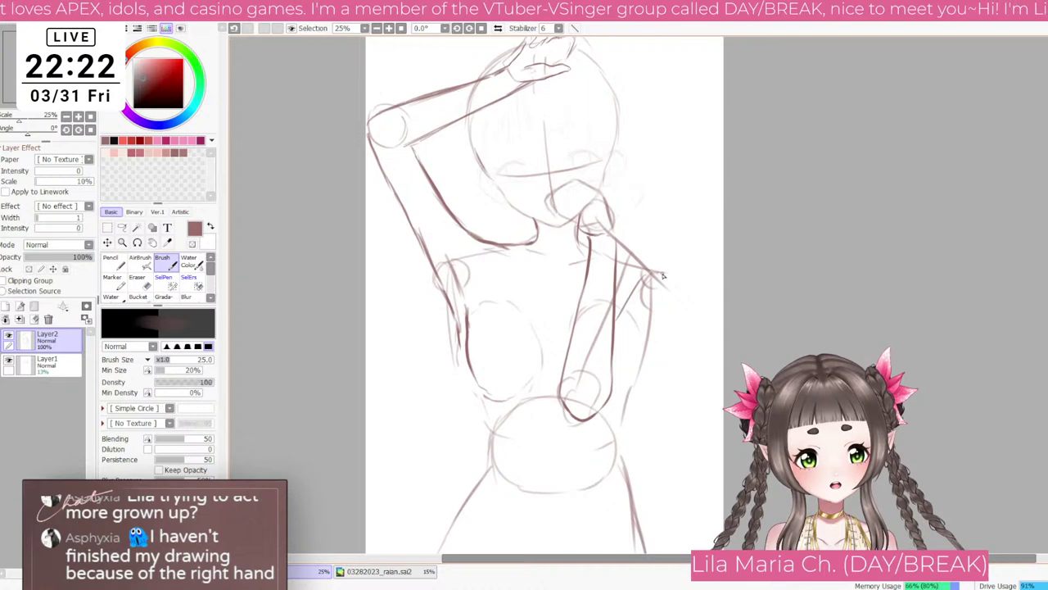
pyautogui.moveTo(679, 303); pyautogui.dragTo(629, 387)
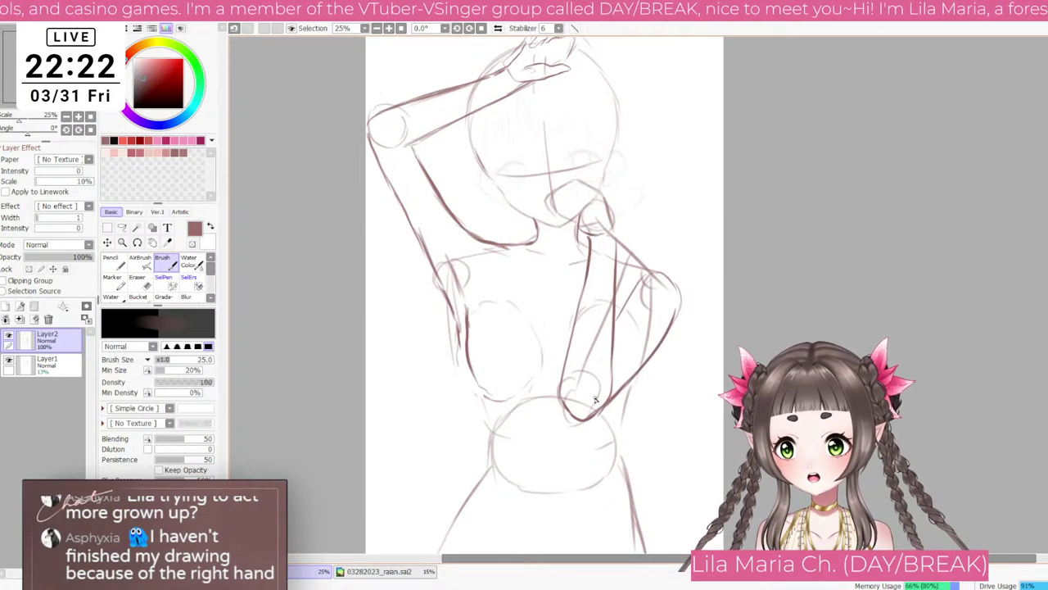
pyautogui.scroll(-2, 595, 403)
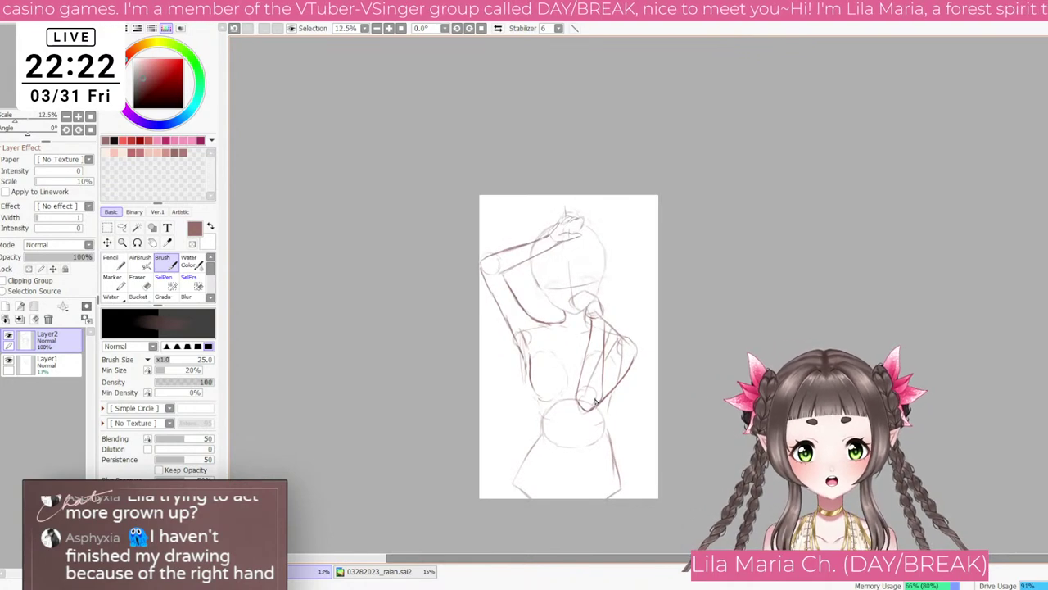
pyautogui.scroll(2, 595, 401)
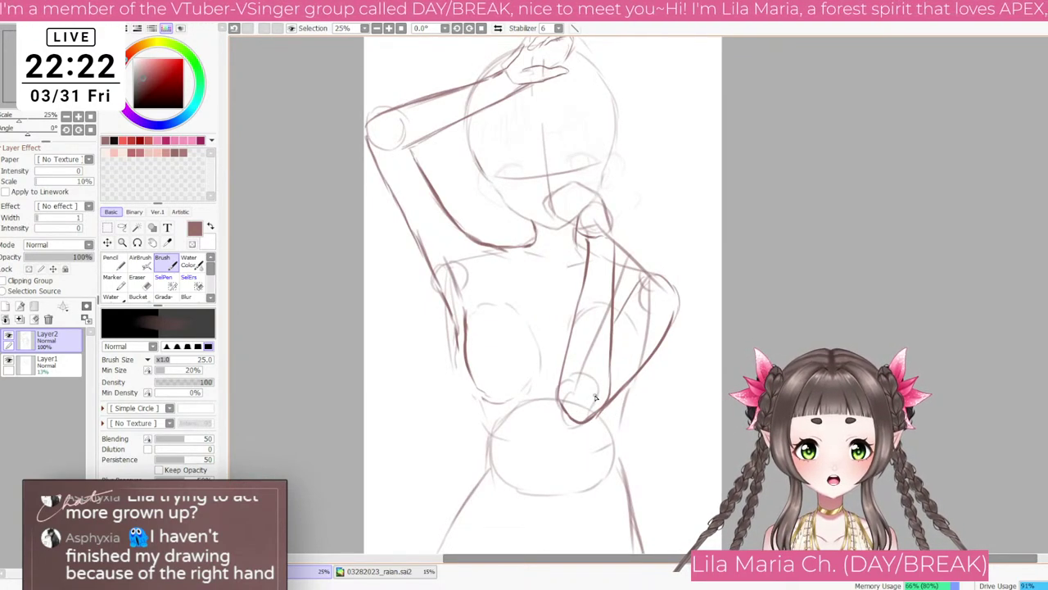
# Step: Undo the bent arm's outlines, elbow circle and guide lines, keeping the rough hand under the chin
pyautogui.hotkey('ctrl', 'z')
pyautogui.hotkey('ctrl', 'z')
pyautogui.hotkey('ctrl', 'z')
pyautogui.hotkey('ctrl', 'z')
pyautogui.hotkey('ctrl', 'z')
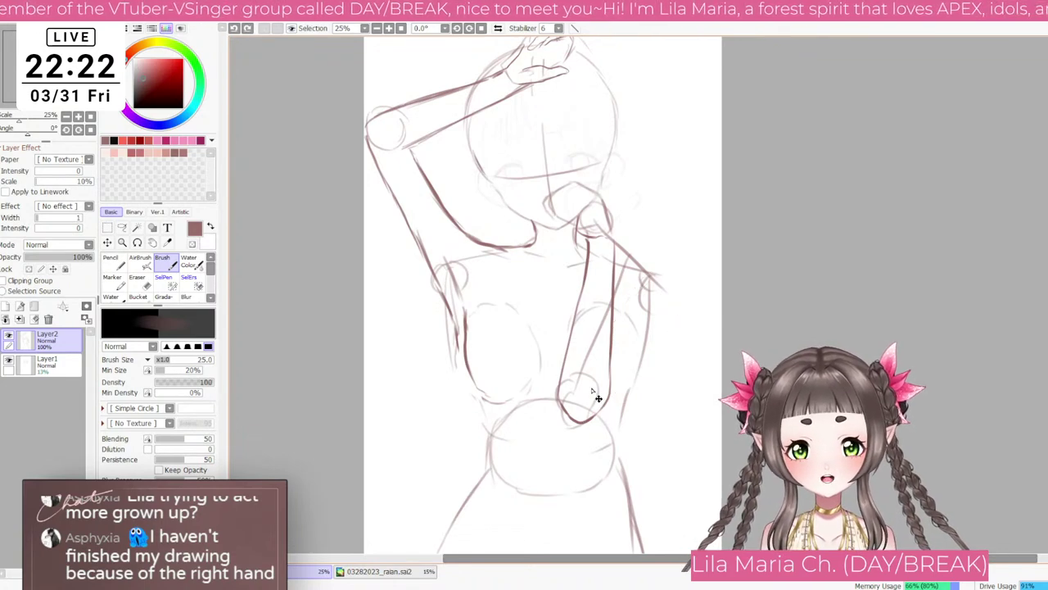
pyautogui.hotkey('ctrl', 'z')
pyautogui.hotkey('ctrl', 'z')
pyautogui.hotkey('ctrl', 'z')
pyautogui.hotkey('ctrl', 'z')
pyautogui.hotkey('ctrl', 'z')
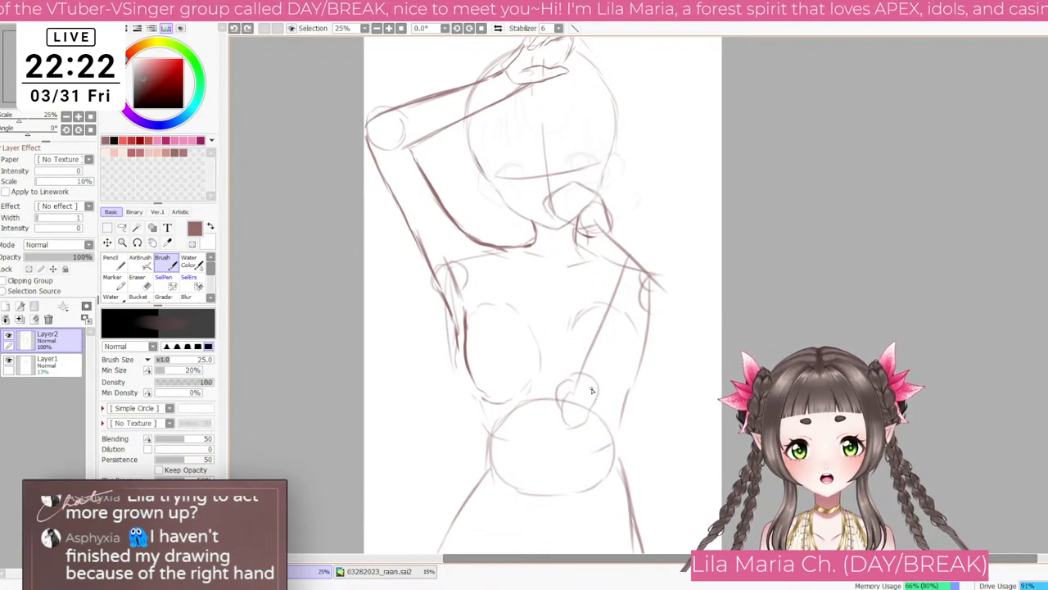
pyautogui.hotkey('ctrl', 'z')
pyautogui.hotkey('ctrl', 'z')
pyautogui.hotkey('ctrl', 'z')
pyautogui.hotkey('ctrl', 'z')
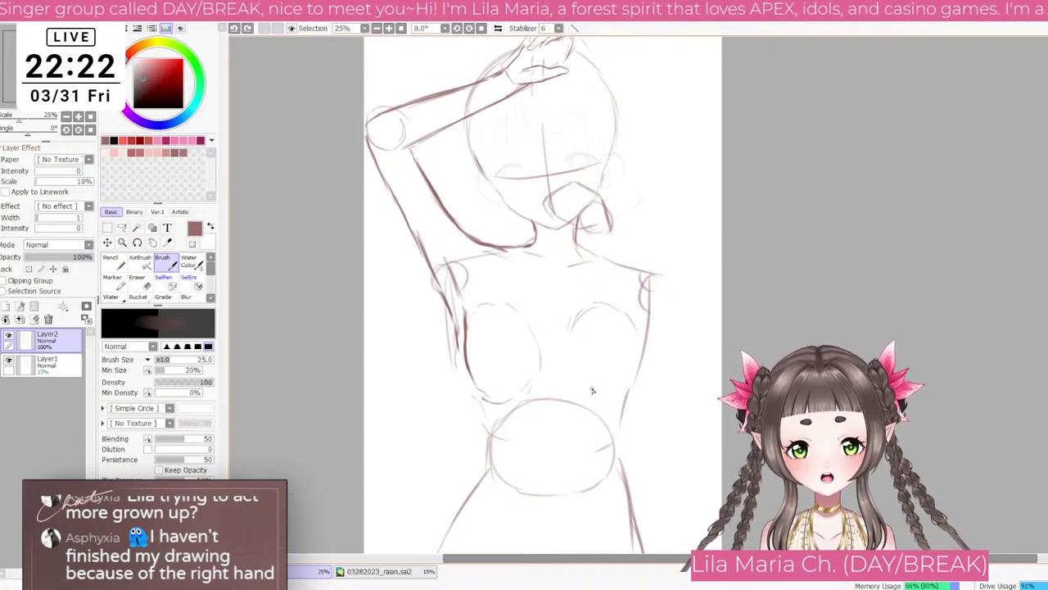
# Step: Try a stroke beside the head on a new layer at Brush size 40, discard that layer, and remove the rough hand under the chin
pyautogui.scroll(-1, 593, 390)
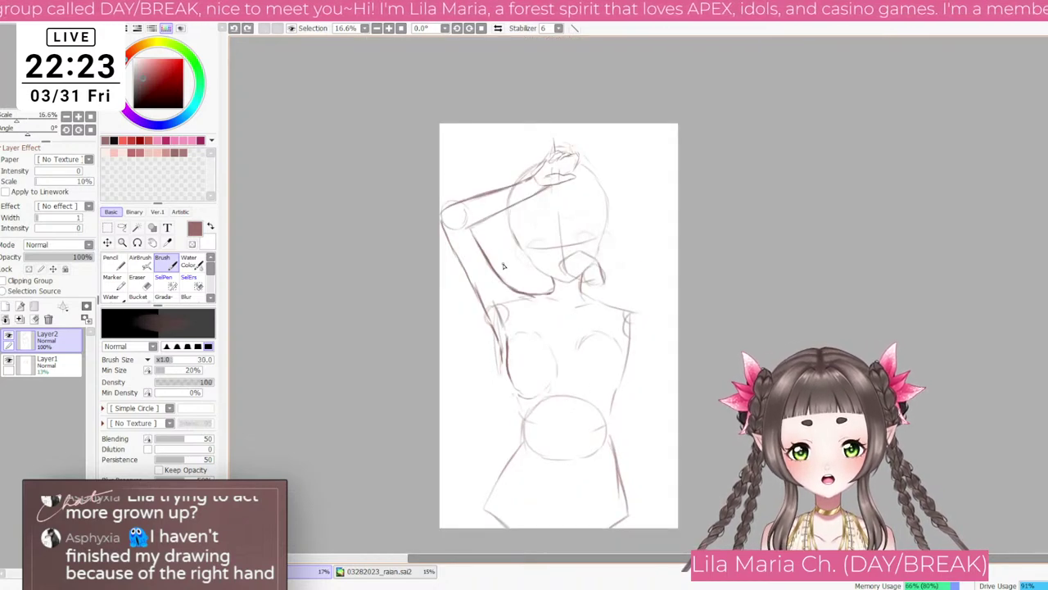
pyautogui.press(']')
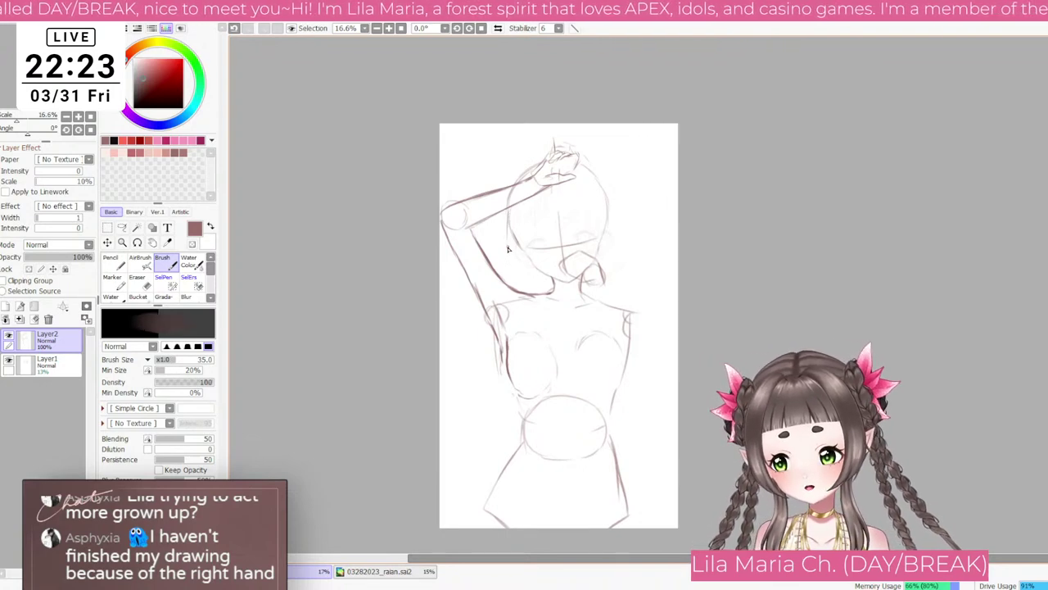
pyautogui.click(5, 306)
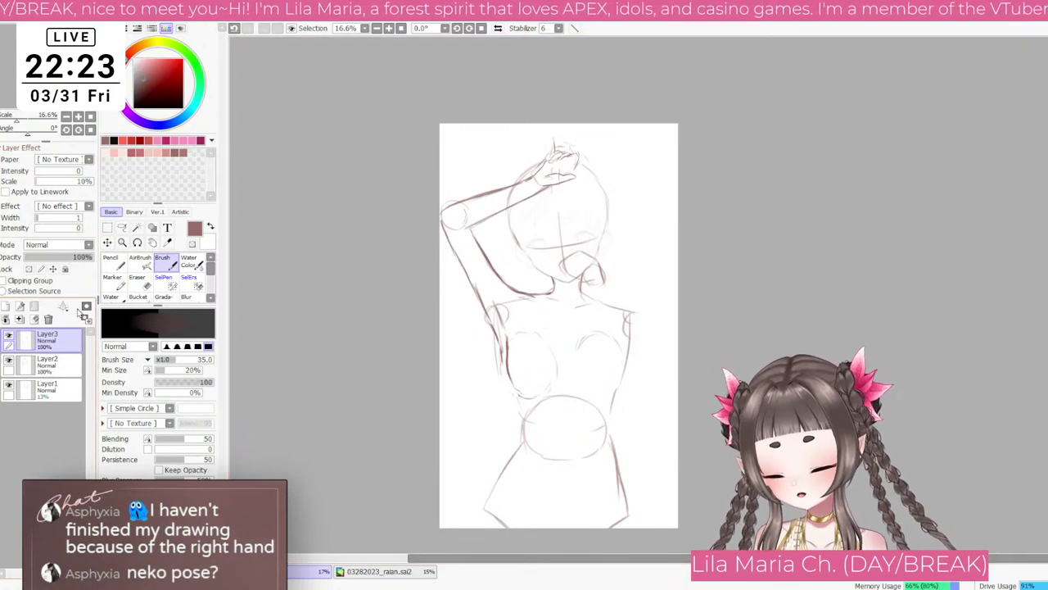
pyautogui.press(']')
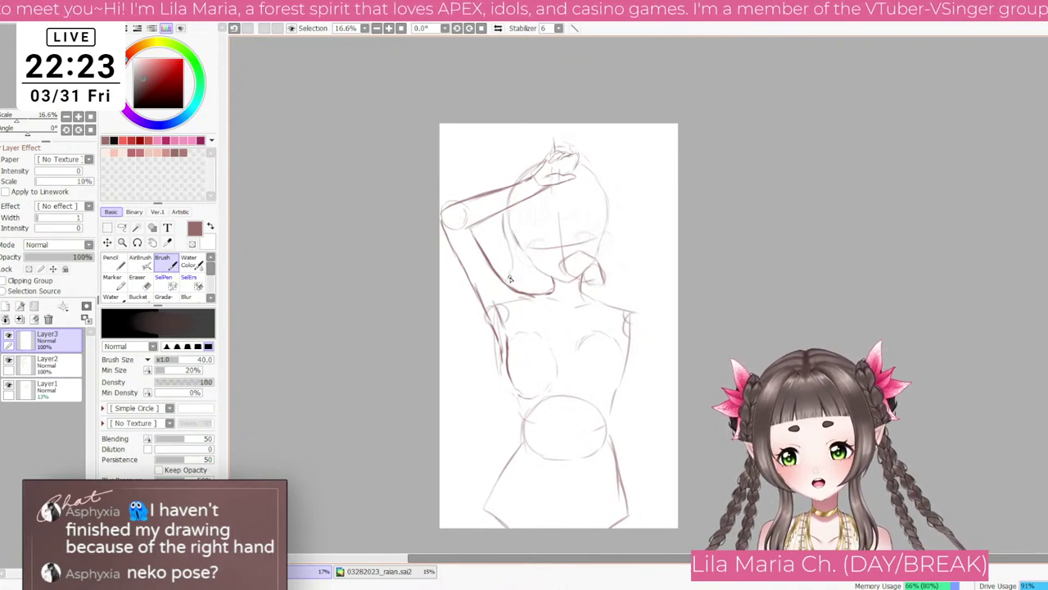
pyautogui.press('e')
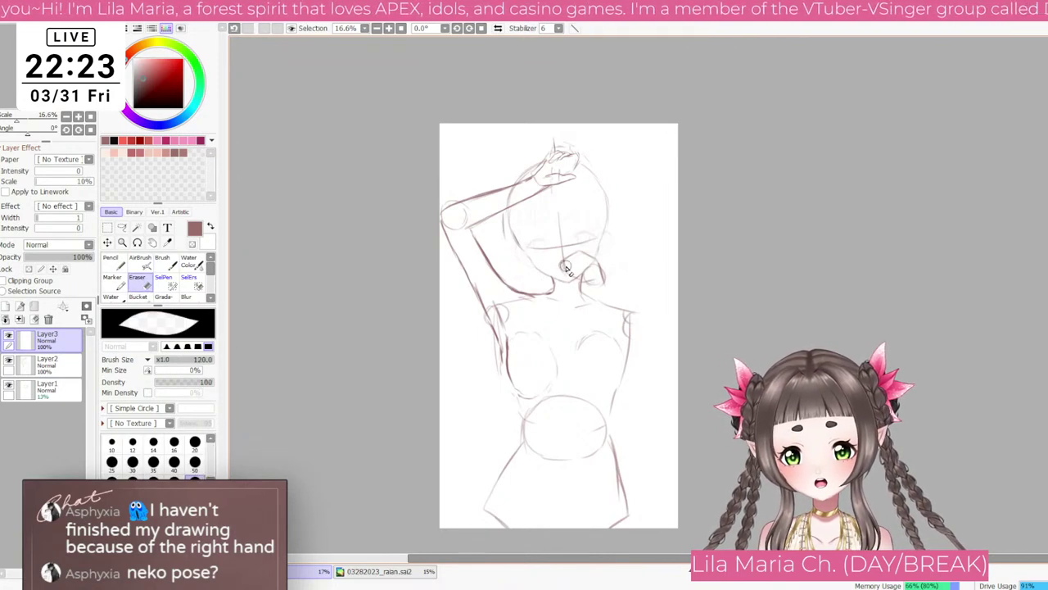
pyautogui.hotkey('ctrl', 'z')
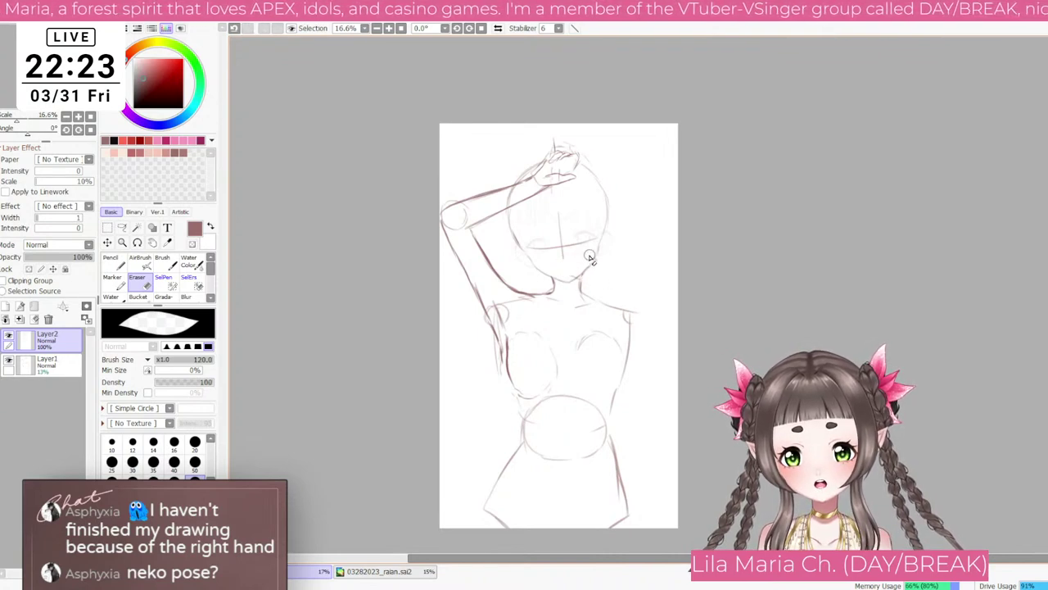
# Step: Try sketching the second hand again beside the jaw, reducing the Brush to size 30, and undo the strokes
pyautogui.press('b')
pyautogui.scroll(2, 589, 258)
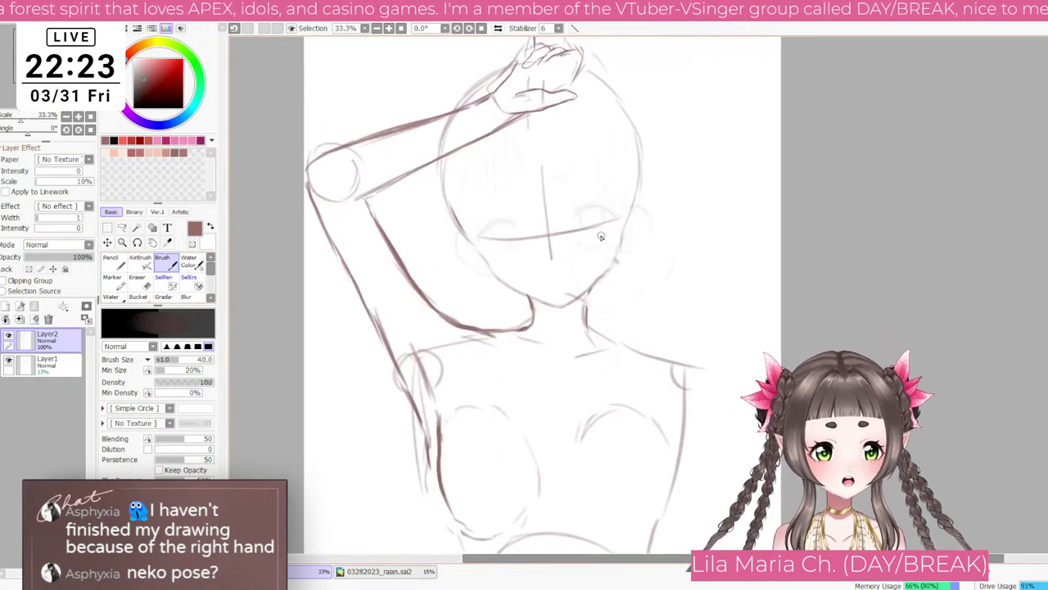
pyautogui.moveTo(586, 272); pyautogui.dragTo(599, 237)
pyautogui.hotkey('ctrl', 'z')
pyautogui.press('[')
pyautogui.moveTo(586, 273)
pyautogui.mouseDown()
pyautogui.moveTo(611, 233)
pyautogui.moveTo(636, 251)
pyautogui.moveTo(614, 274)
pyautogui.moveTo(585, 274)
pyautogui.moveTo(592, 284)
pyautogui.moveTo(635, 278)
pyautogui.moveTo(633, 254)
pyautogui.moveTo(651, 286)
pyautogui.moveTo(632, 305)
pyautogui.mouseUp()
pyautogui.moveTo(604, 233)
pyautogui.mouseDown()
pyautogui.moveTo(617, 257)
pyautogui.moveTo(583, 254)
pyautogui.moveTo(613, 268)
pyautogui.moveTo(619, 246)
pyautogui.moveTo(633, 247)
pyautogui.moveTo(642, 292)
pyautogui.moveTo(637, 269)
pyautogui.moveTo(616, 253)
pyautogui.moveTo(616, 284)
pyautogui.moveTo(606, 283)
pyautogui.moveTo(599, 254)
pyautogui.moveTo(627, 244)
pyautogui.moveTo(614, 241)
pyautogui.moveTo(637, 310)
pyautogui.mouseUp()
pyautogui.hotkey('ctrl', 'z')
pyautogui.hotkey('ctrl', 'z')
pyautogui.press('e')
pyautogui.scroll(-2, 637, 308)
pyautogui.scroll(1, 426, 196)
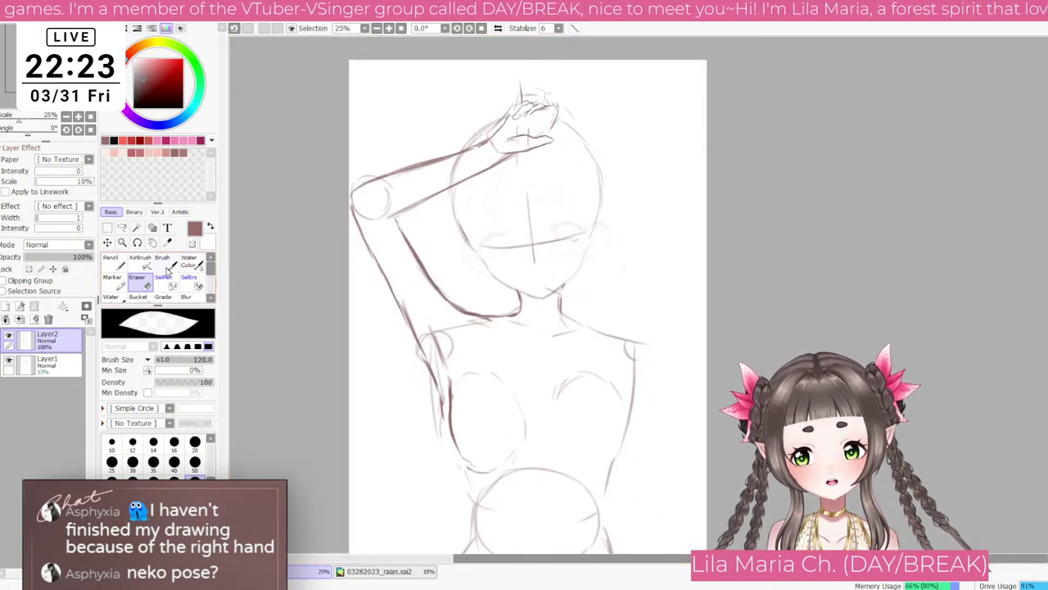
# Step: Return to the Brush and hide Layer1 to view the Layer2 construction sketch on its own
pyautogui.click(164, 263)
pyautogui.scroll(1, 524, 178)
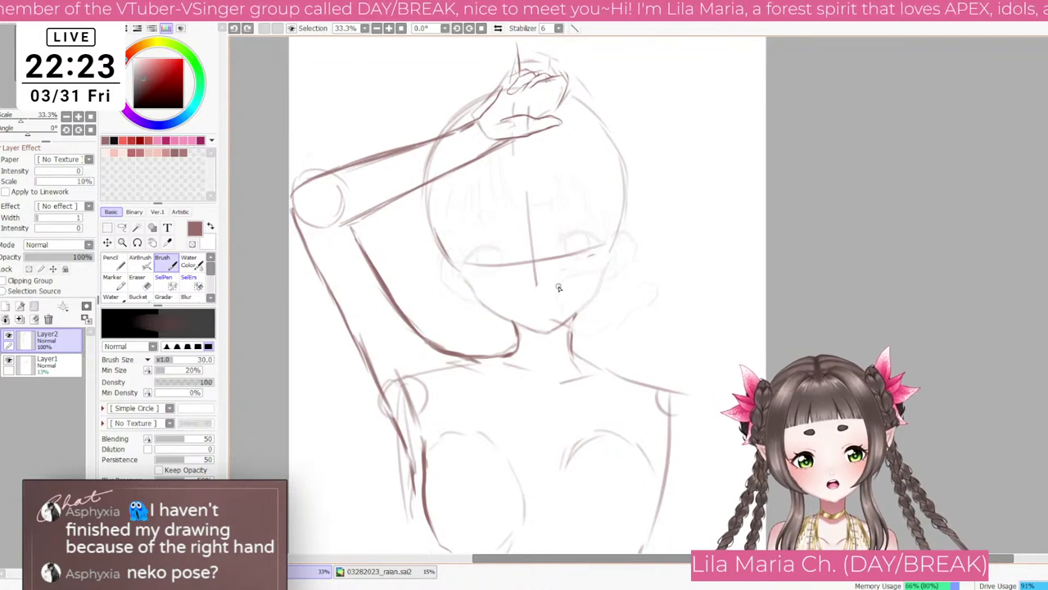
pyautogui.scroll(-1, 559, 287)
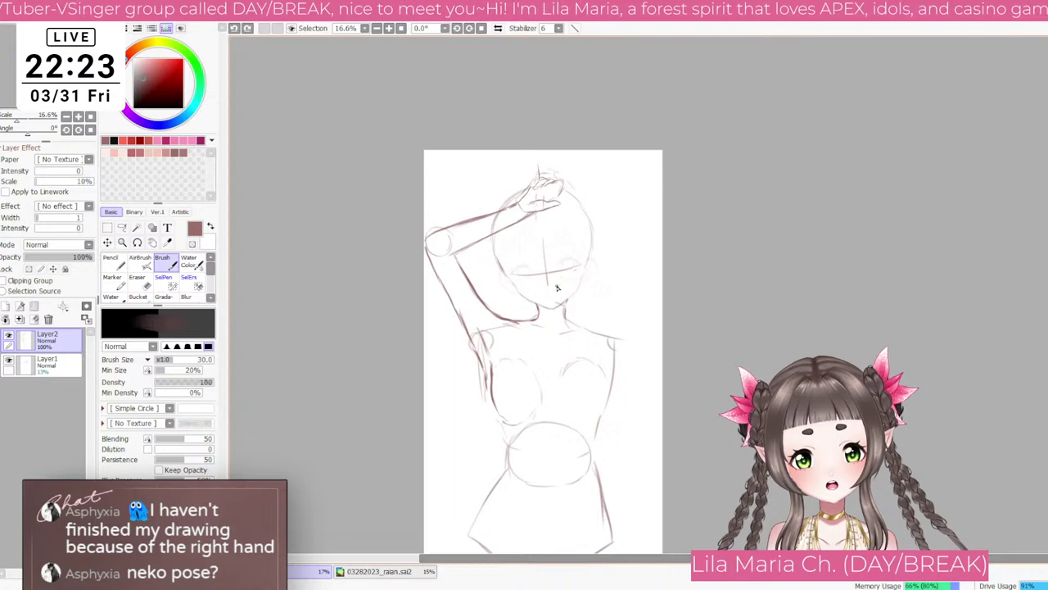
pyautogui.scroll(-1, 557, 287)
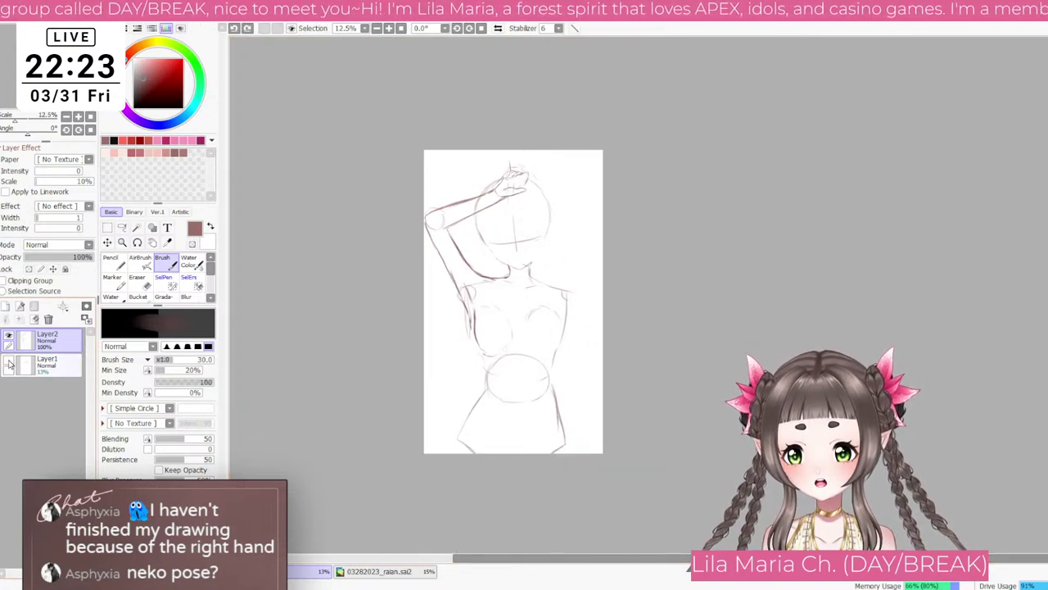
pyautogui.scroll(4, 490, 266)
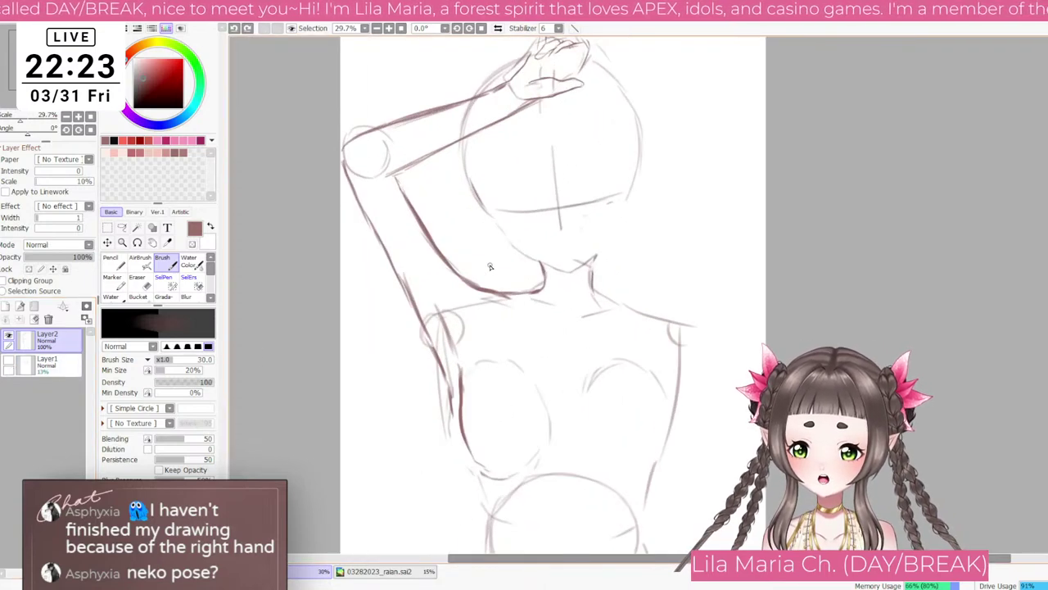
# Step: Try rotating the lassoed upper arm and elbow inward toward the head with a freeform transform, and clear the selection
pyautogui.moveTo(497, 259)
pyautogui.mouseDown()
pyautogui.moveTo(472, 264)
pyautogui.moveTo(531, 286)
pyautogui.mouseUp()
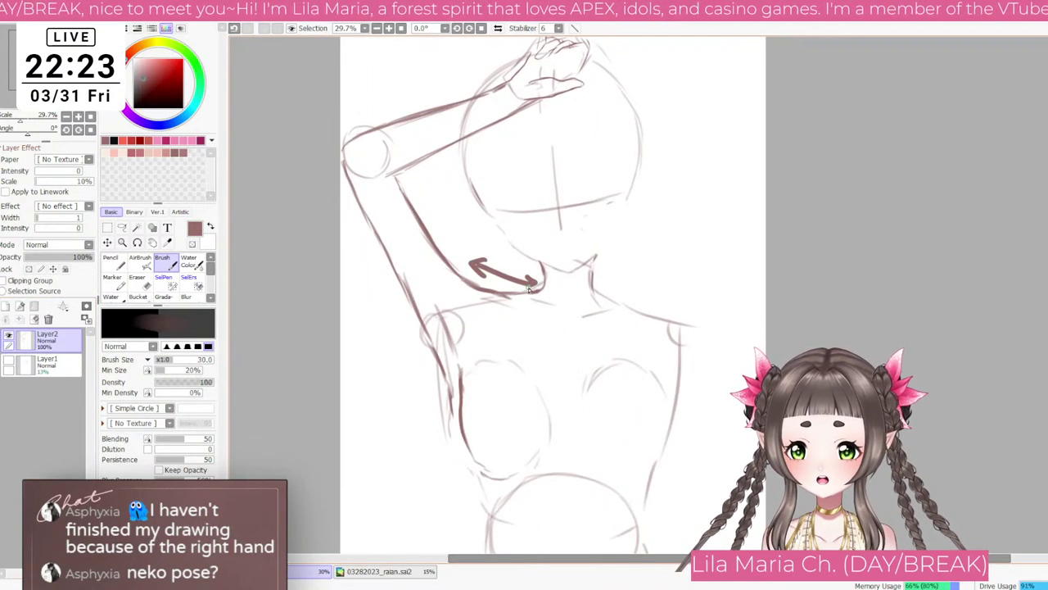
pyautogui.hotkey('ctrl', 'z')
pyautogui.click(122, 228)
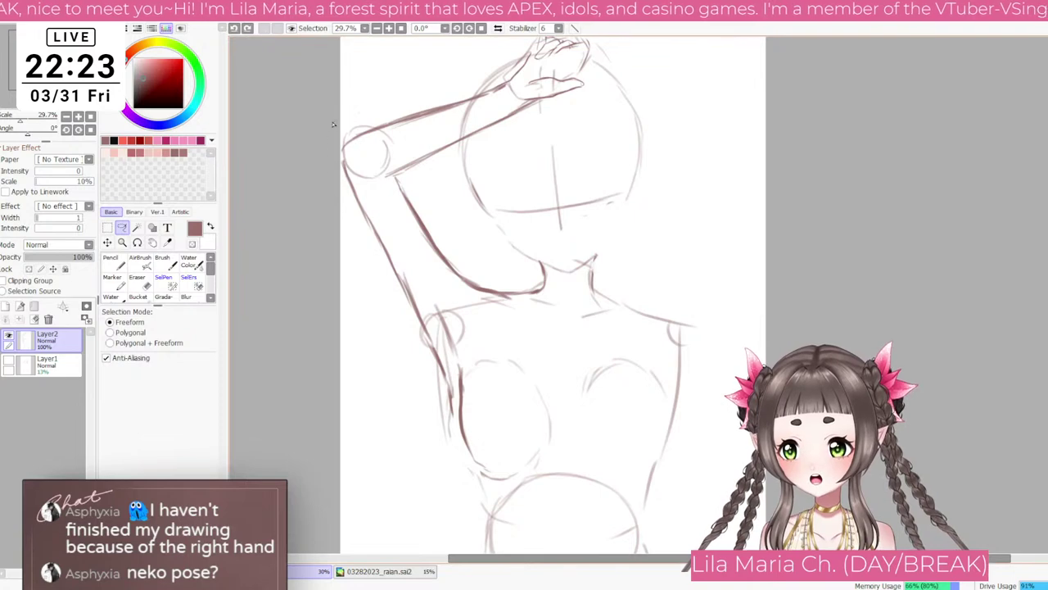
pyautogui.moveTo(334, 124)
pyautogui.mouseDown()
pyautogui.moveTo(367, 294)
pyautogui.moveTo(419, 414)
pyautogui.mouseUp()
pyautogui.moveTo(455, 383)
pyautogui.mouseDown()
pyautogui.moveTo(430, 285)
pyautogui.moveTo(515, 276)
pyautogui.moveTo(400, 136)
pyautogui.moveTo(357, 115)
pyautogui.mouseUp()
pyautogui.hotkey('ctrl', 't')
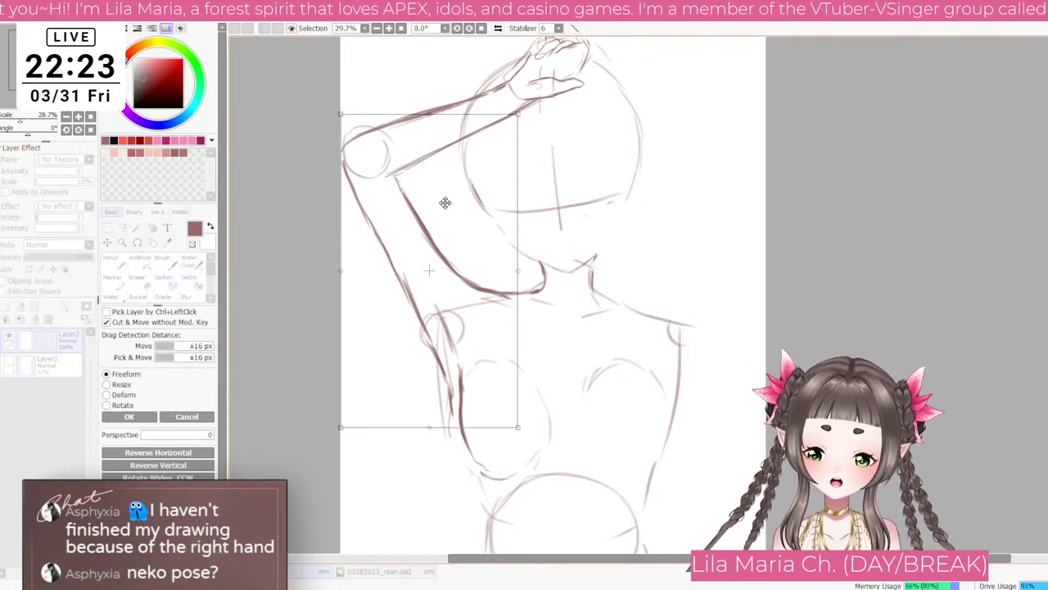
pyautogui.moveTo(552, 143); pyautogui.dragTo(545, 168)
pyautogui.moveTo(484, 218); pyautogui.dragTo(496, 210)
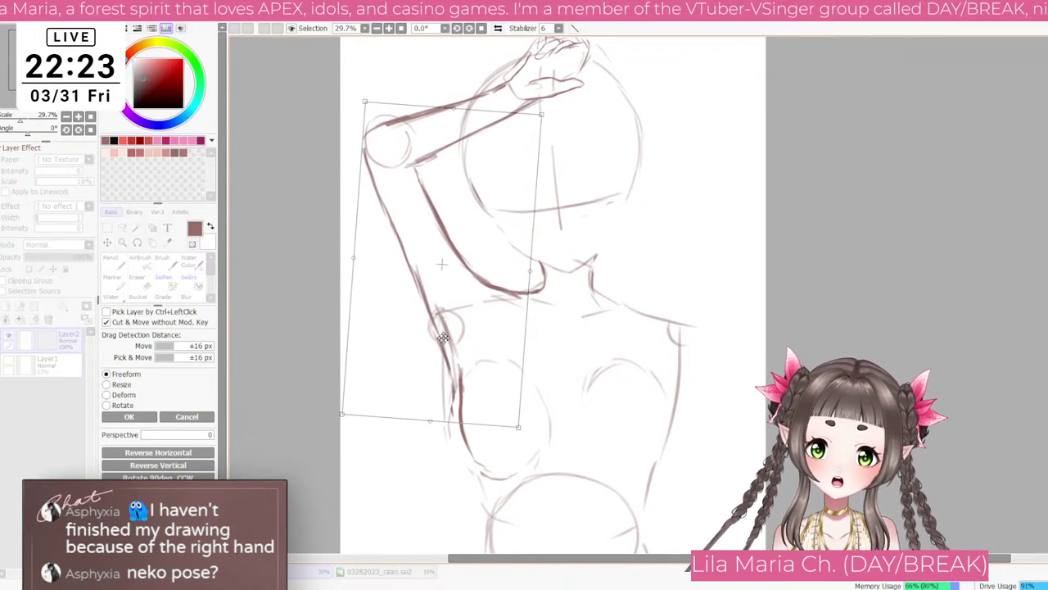
pyautogui.click(129, 416)
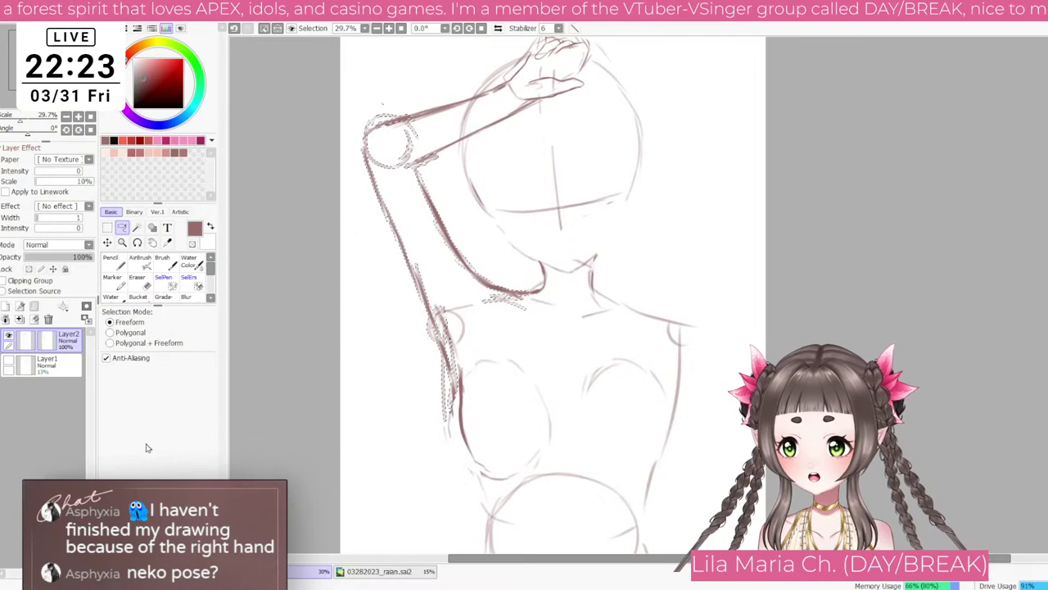
pyautogui.hotkey('ctrl', 'd')
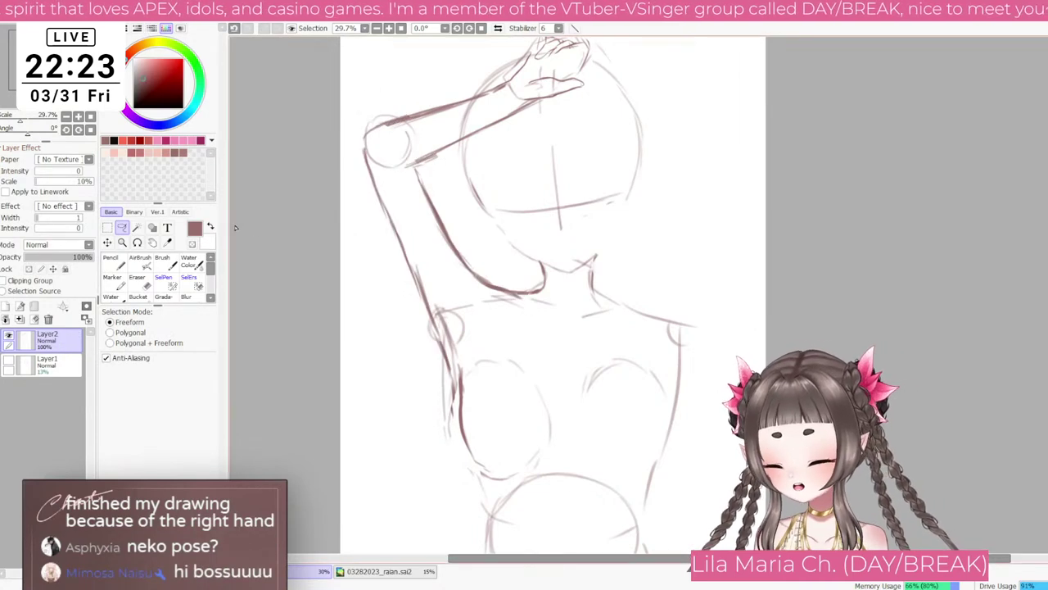
# Step: Erase the lower part of the raised arm's inner line with the Eraser at size 200, and redraw it down to the neck with the Brush
pyautogui.press('e')
pyautogui.press(']')
pyautogui.press(']')
pyautogui.moveTo(464, 266); pyautogui.dragTo(501, 282)
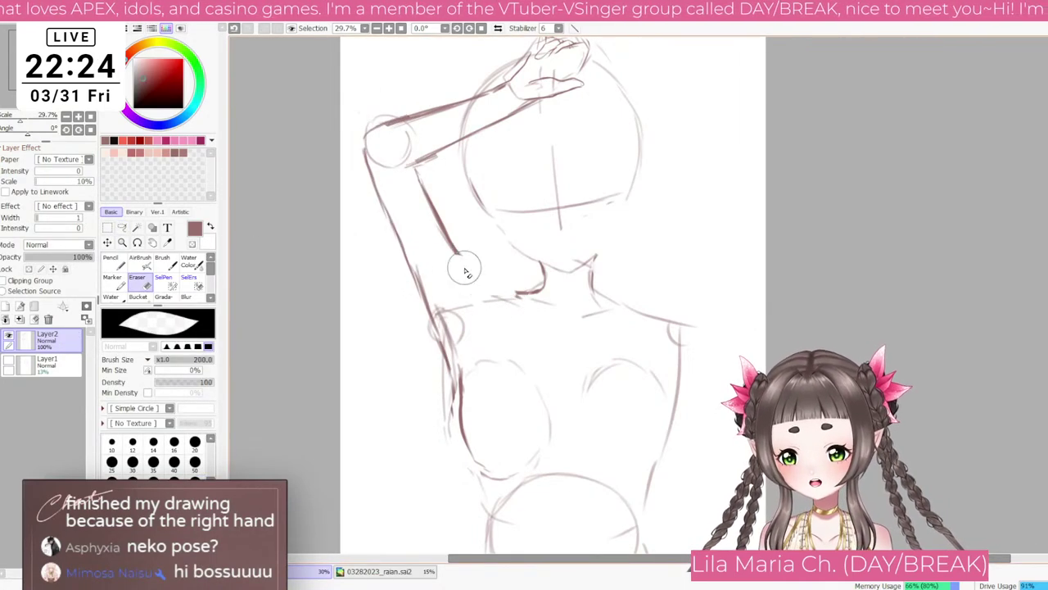
pyautogui.click(163, 262)
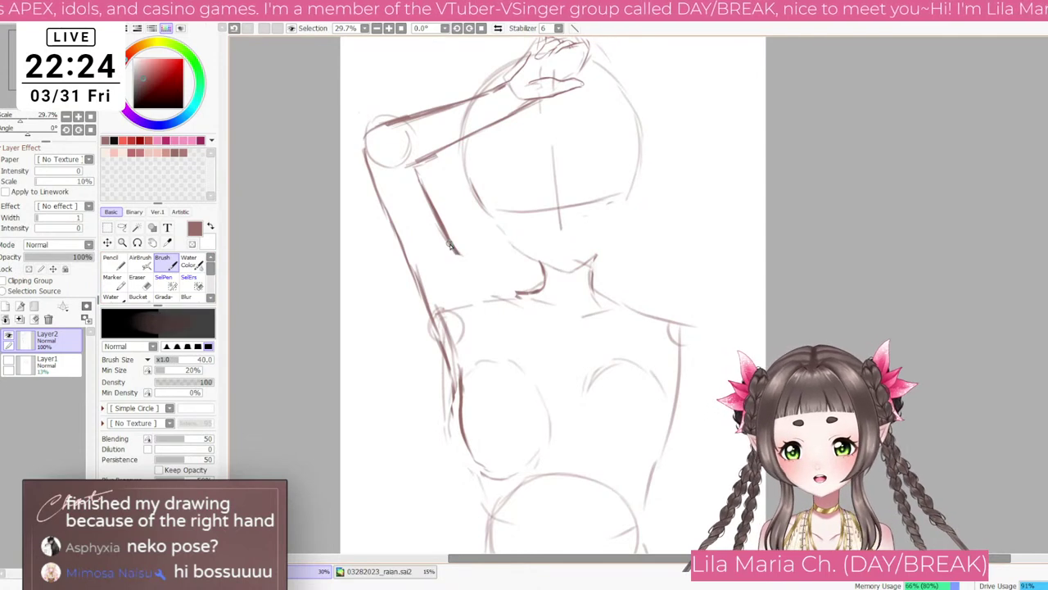
pyautogui.moveTo(449, 239)
pyautogui.mouseDown()
pyautogui.moveTo(493, 287)
pyautogui.moveTo(463, 261)
pyautogui.moveTo(527, 295)
pyautogui.moveTo(485, 284)
pyautogui.moveTo(514, 304)
pyautogui.mouseUp()
pyautogui.press('[')
pyautogui.press('[')
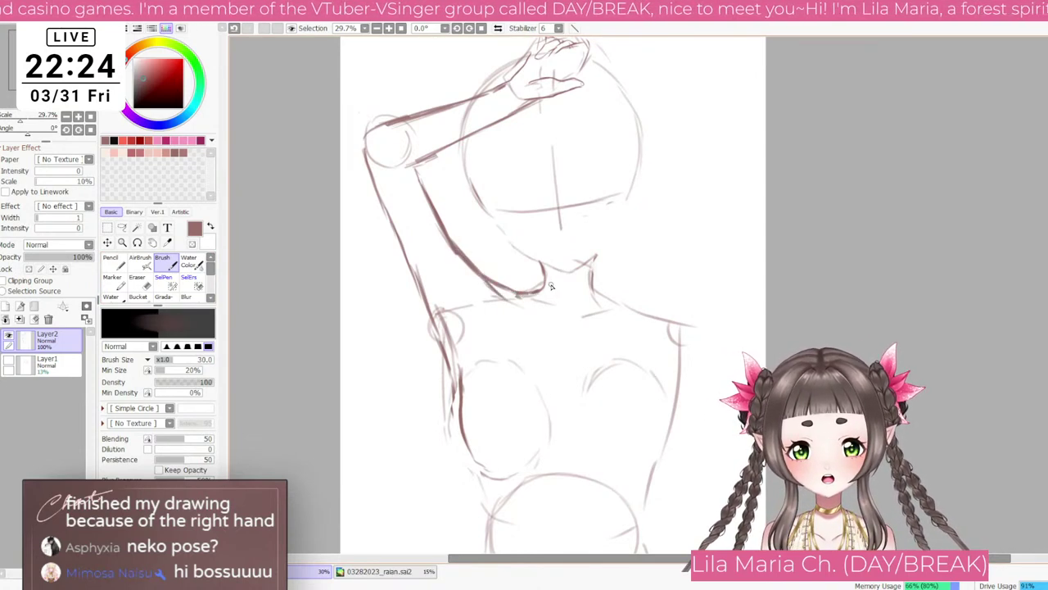
# Step: Examine the whole figure's proportions and arm pose at several magnifications, ending with the full canvas in view
pyautogui.scroll(-4, 551, 286)
pyautogui.scroll(3, 573, 282)
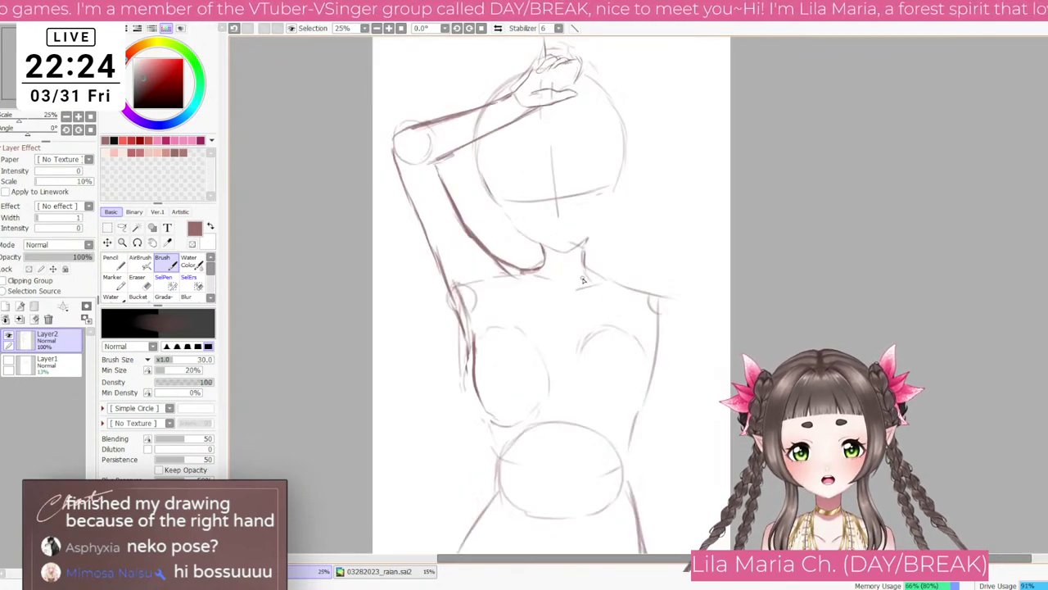
pyautogui.scroll(-1, 486, 422)
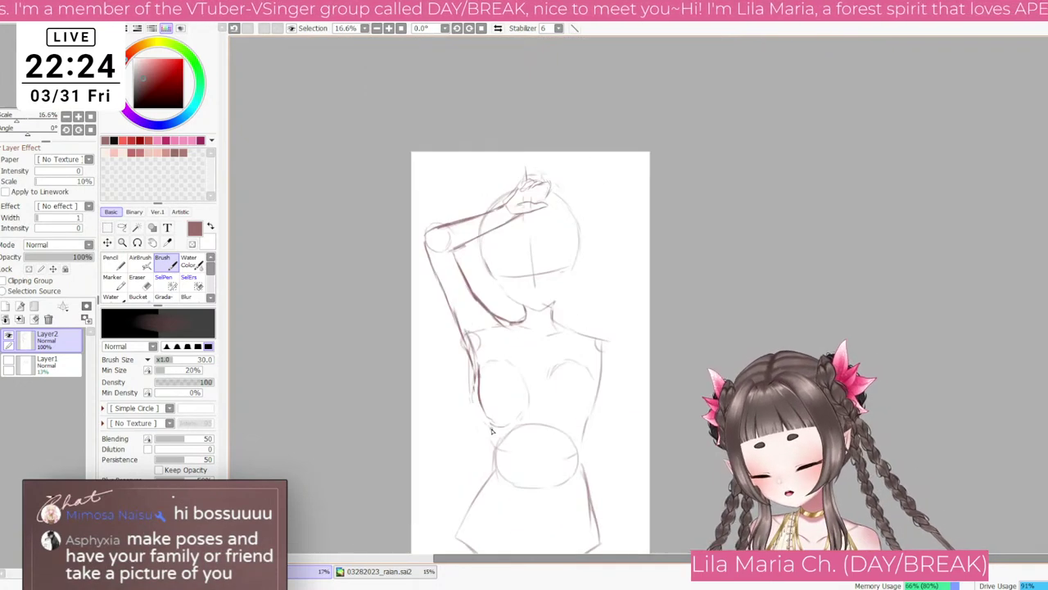
pyautogui.scroll(1, 491, 421)
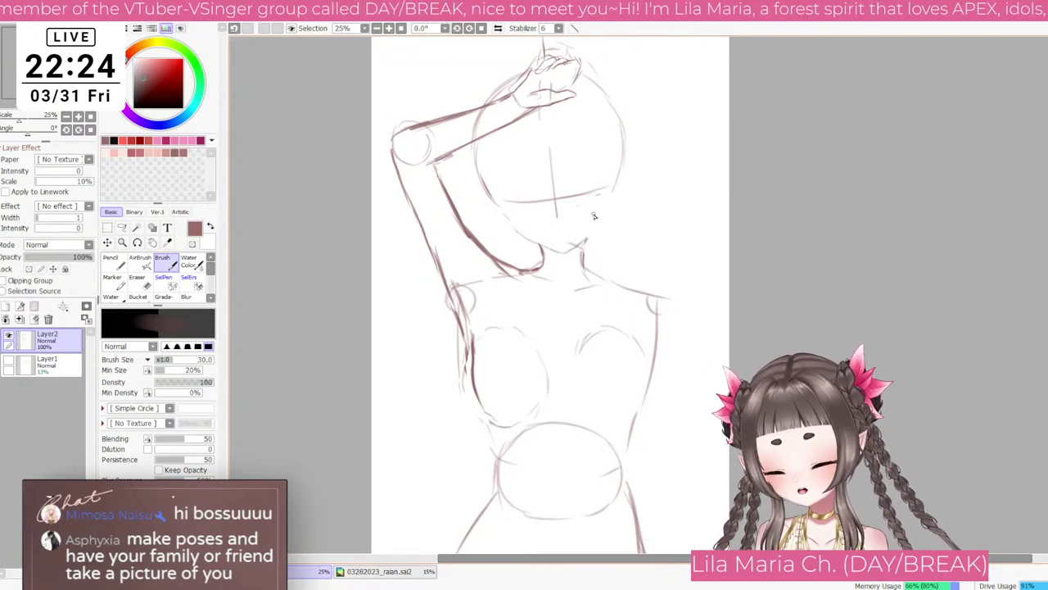
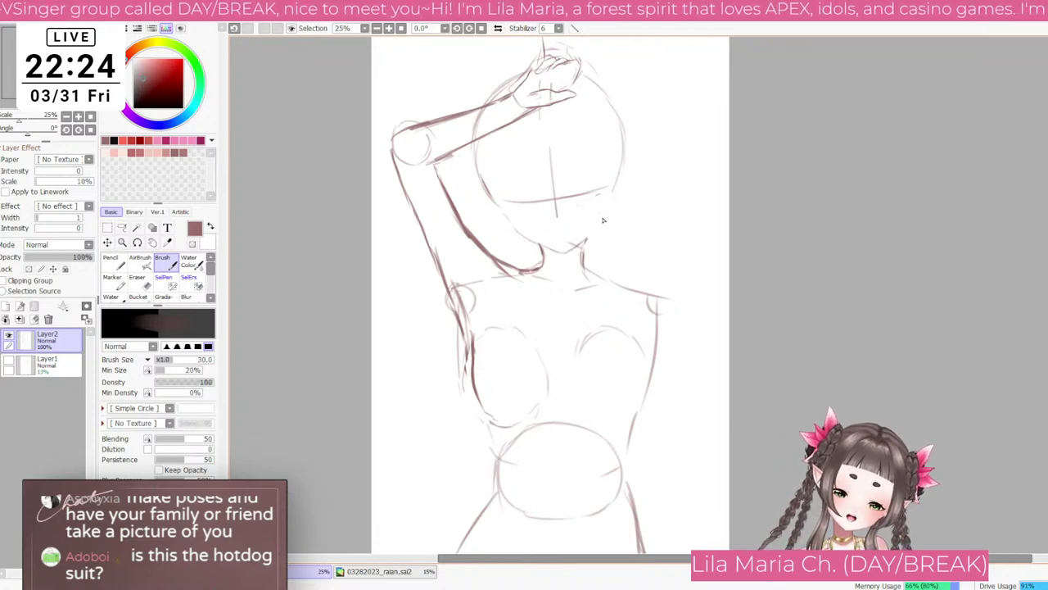
pyautogui.scroll(-2, 559, 235)
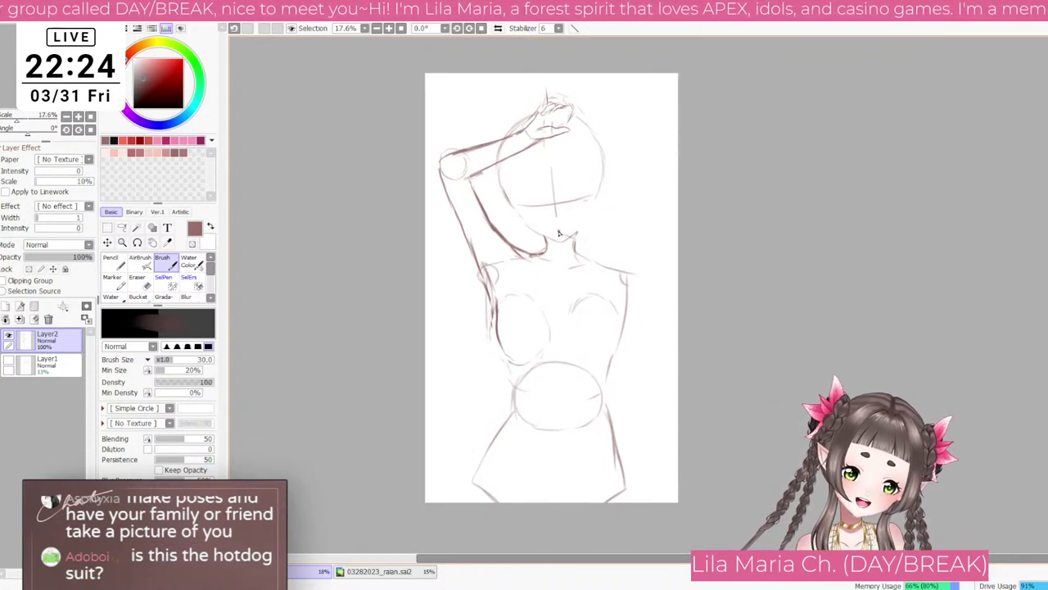
pyautogui.scroll(2, 559, 234)
pyautogui.scroll(-1, 558, 236)
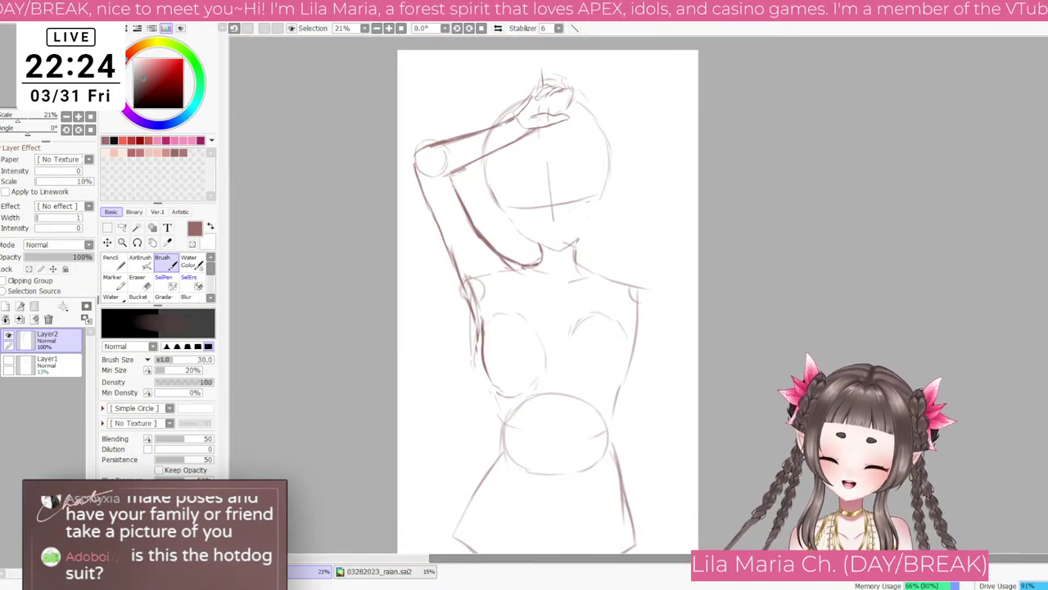
pyautogui.scroll(-1, 695, 215)
pyautogui.scroll(2, 695, 216)
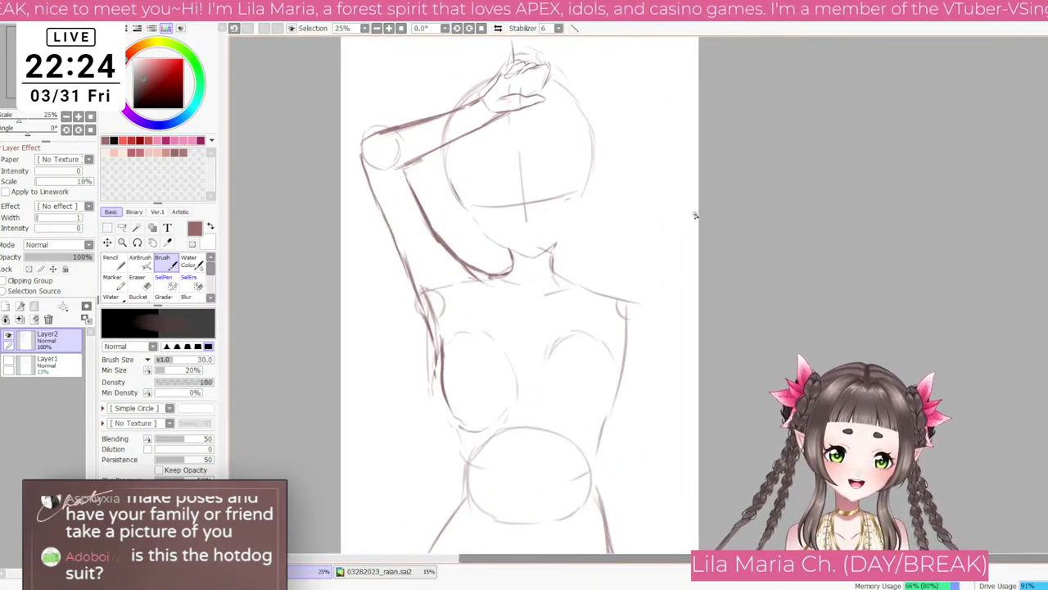
pyautogui.scroll(-1, 695, 215)
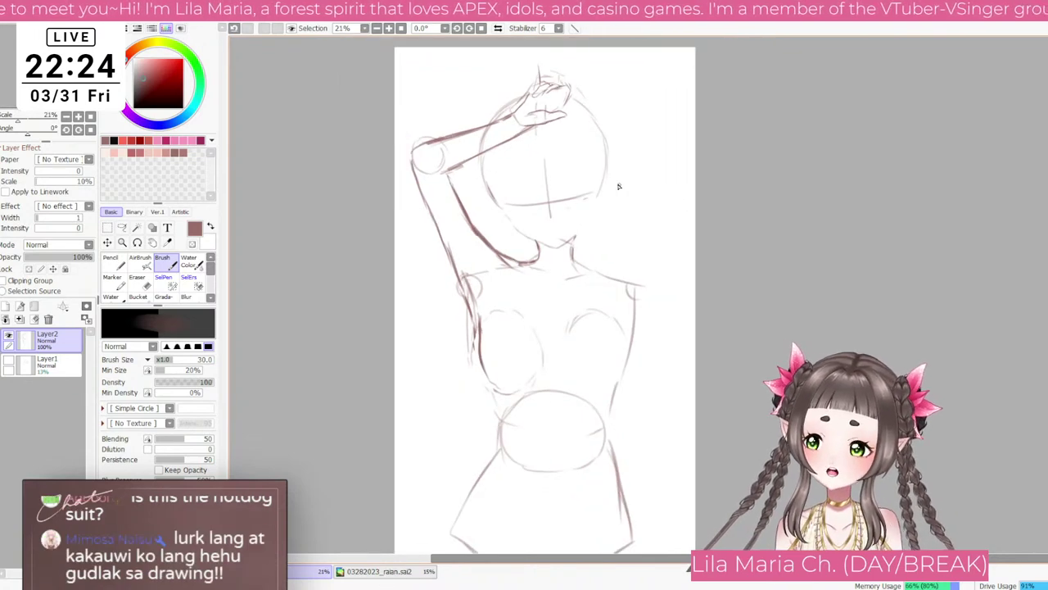
pyautogui.click(90, 118)
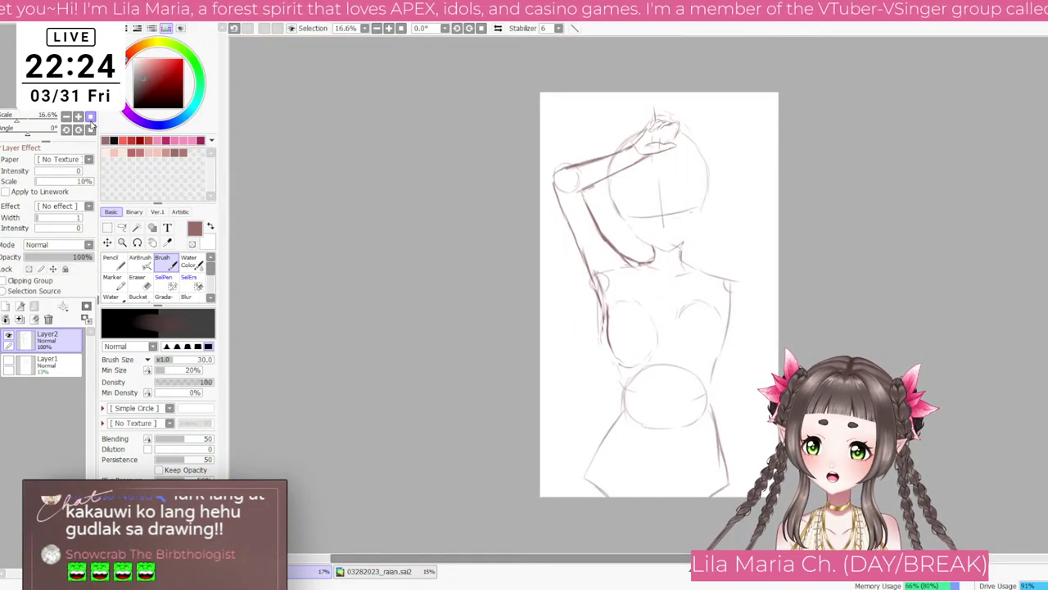
# Step: Undo the upper arm rotation and the inner line redraw, going back to the version with the rough hand beside the jaw
pyautogui.hotkey('ctrl', 'z')
pyautogui.hotkey('ctrl', 'z')
pyautogui.hotkey('ctrl', 'z')
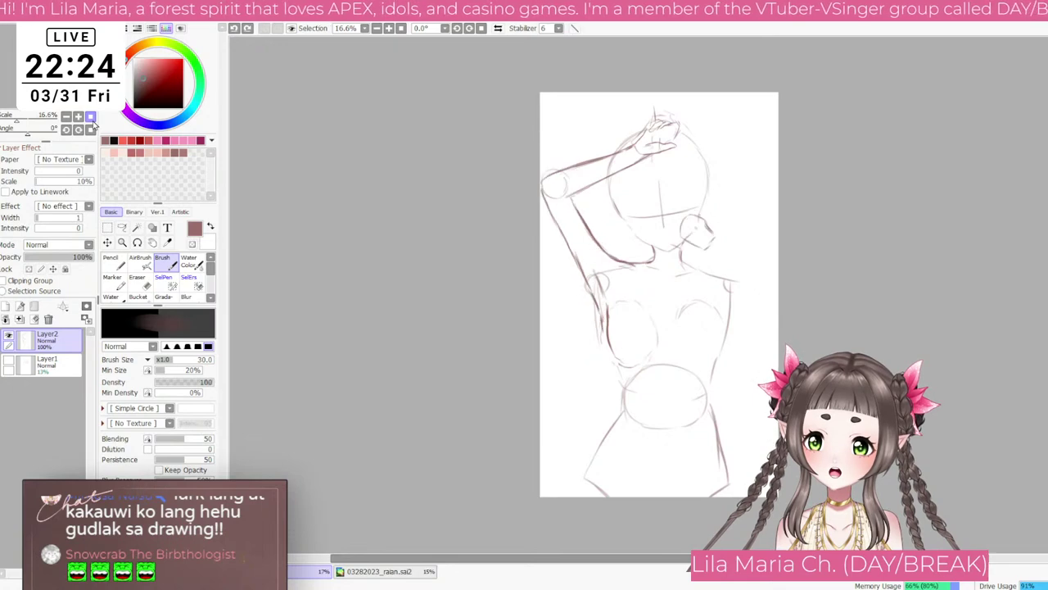
# Step: Try rotating the lassoed forearm and hand on top of the head with a freeform transform, and clear the selection
pyautogui.click(122, 228)
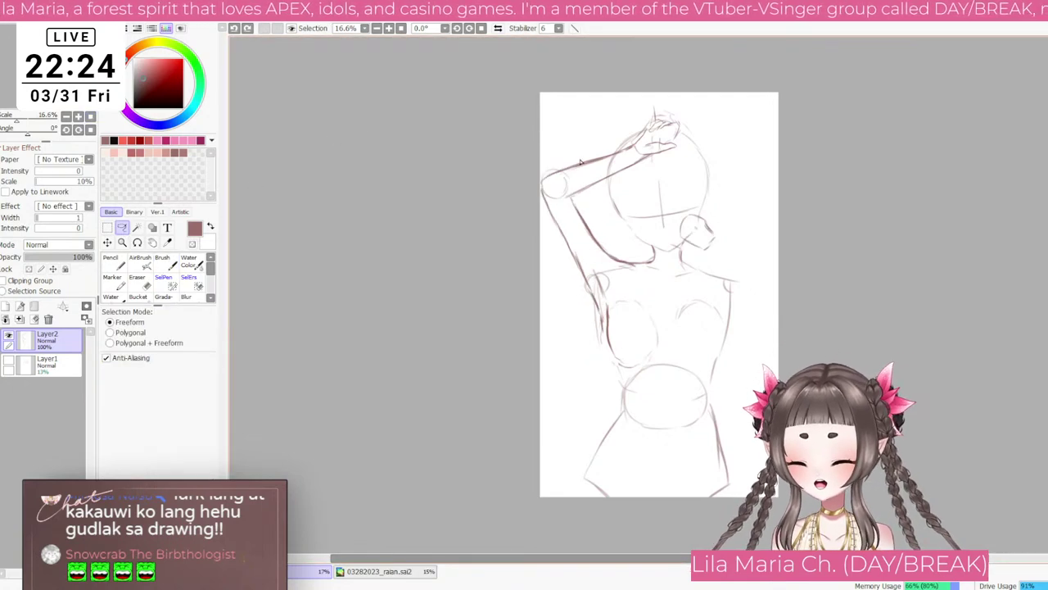
pyautogui.moveTo(552, 159)
pyautogui.mouseDown()
pyautogui.moveTo(563, 214)
pyautogui.moveTo(692, 114)
pyautogui.moveTo(549, 164)
pyautogui.mouseUp()
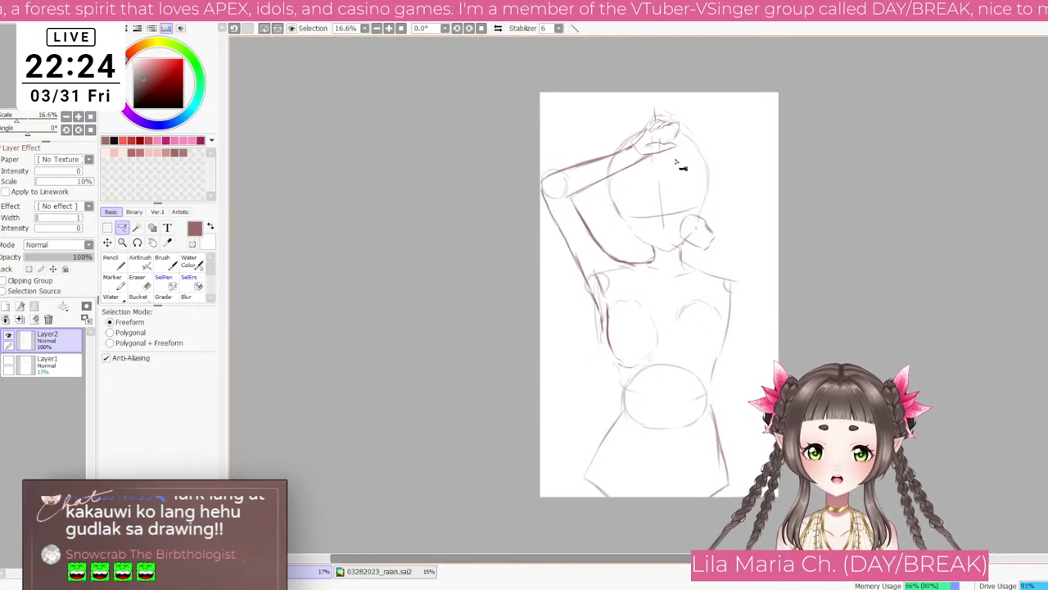
pyautogui.hotkey('ctrl', 't')
pyautogui.moveTo(700, 217); pyautogui.dragTo(682, 187)
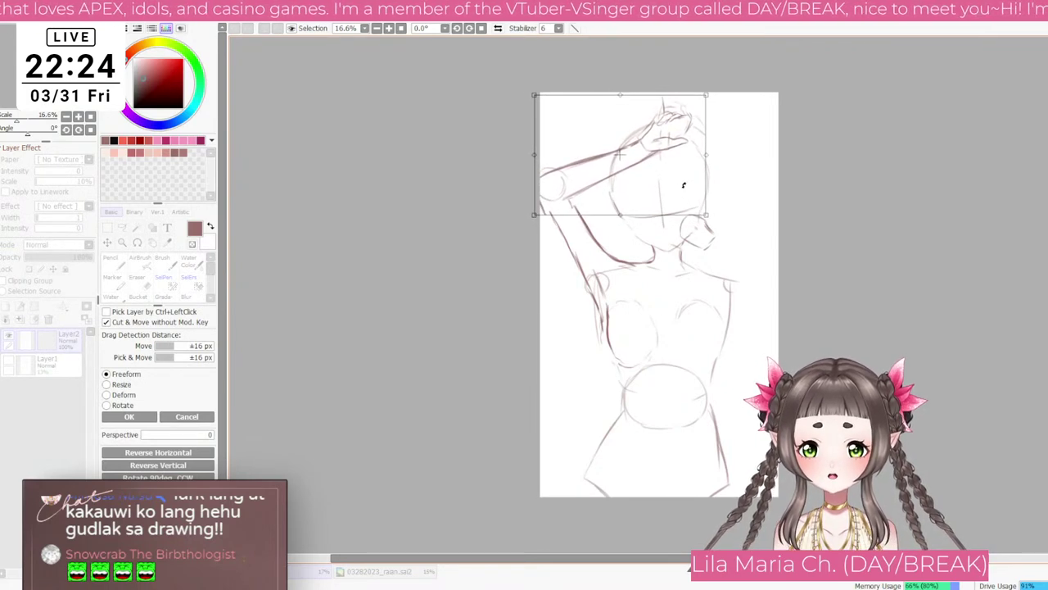
pyautogui.press('Return')
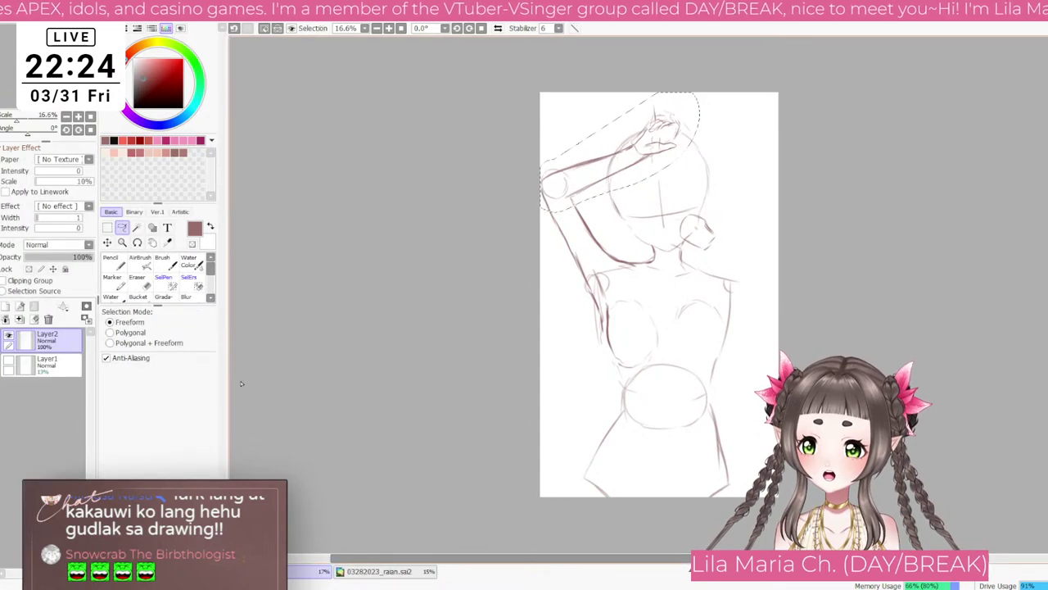
pyautogui.hotkey('ctrl', 'd')
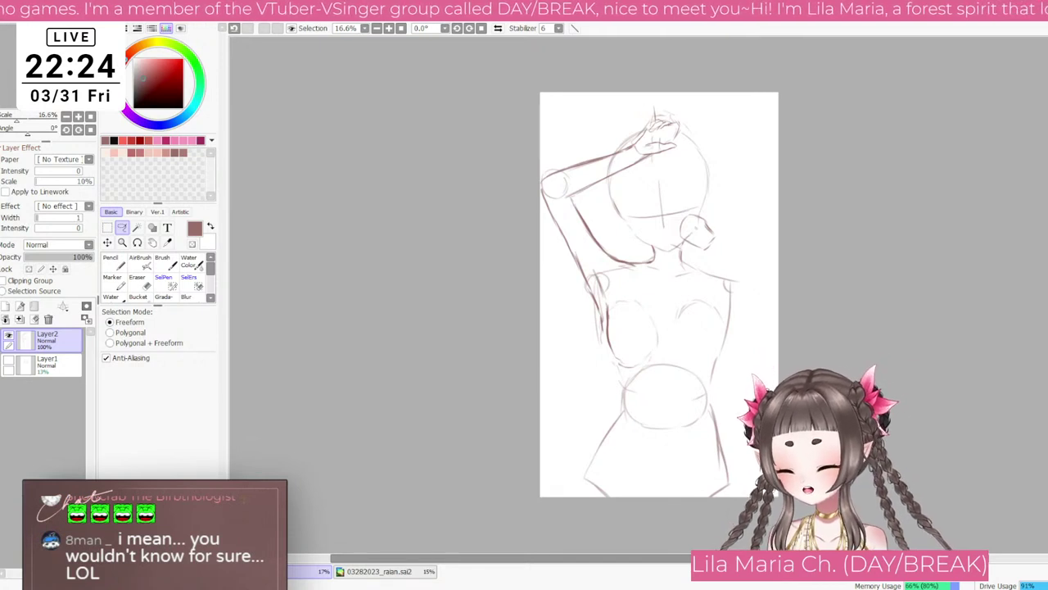
# Step: Add a new layer above Layer2 and set the Brush to the pink swatch colour at size 200
pyautogui.scroll(-1, 813, 325)
pyautogui.scroll(2, 812, 324)
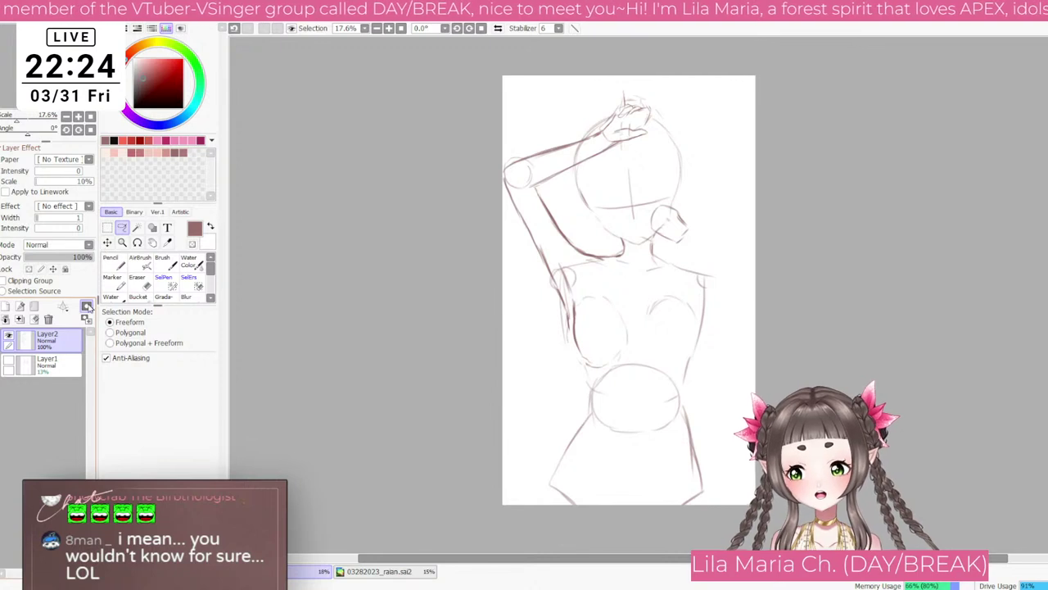
pyautogui.click(162, 264)
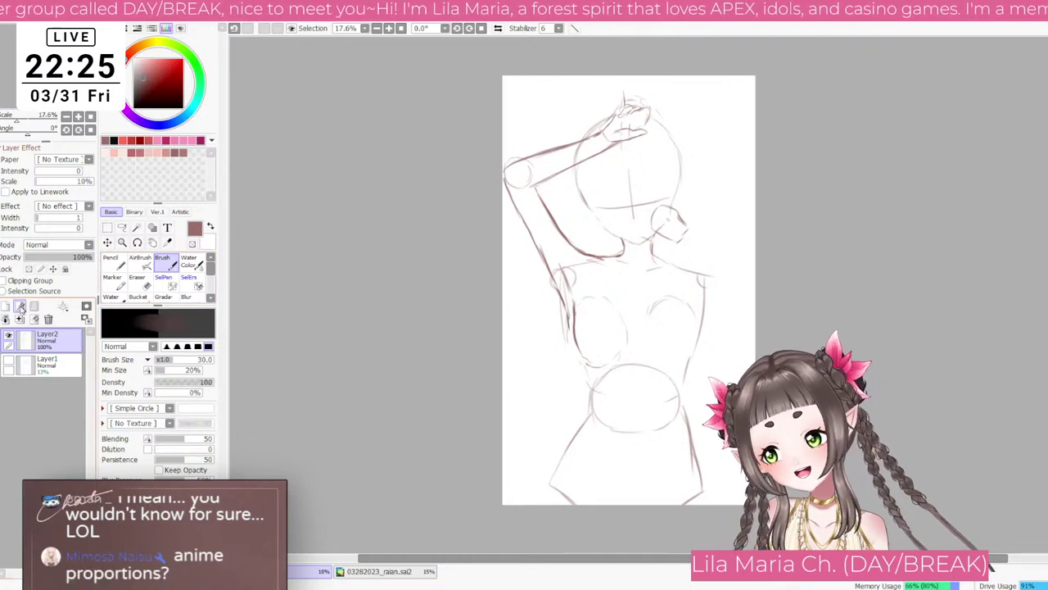
pyautogui.click(6, 306)
pyautogui.scroll(3, 593, 174)
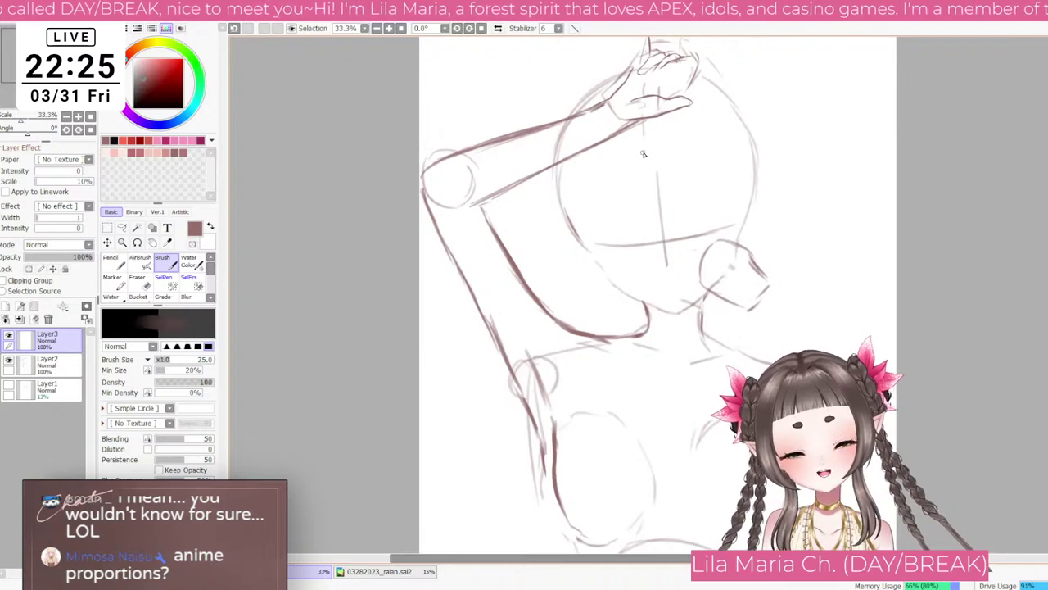
pyautogui.scroll(-4, 640, 152)
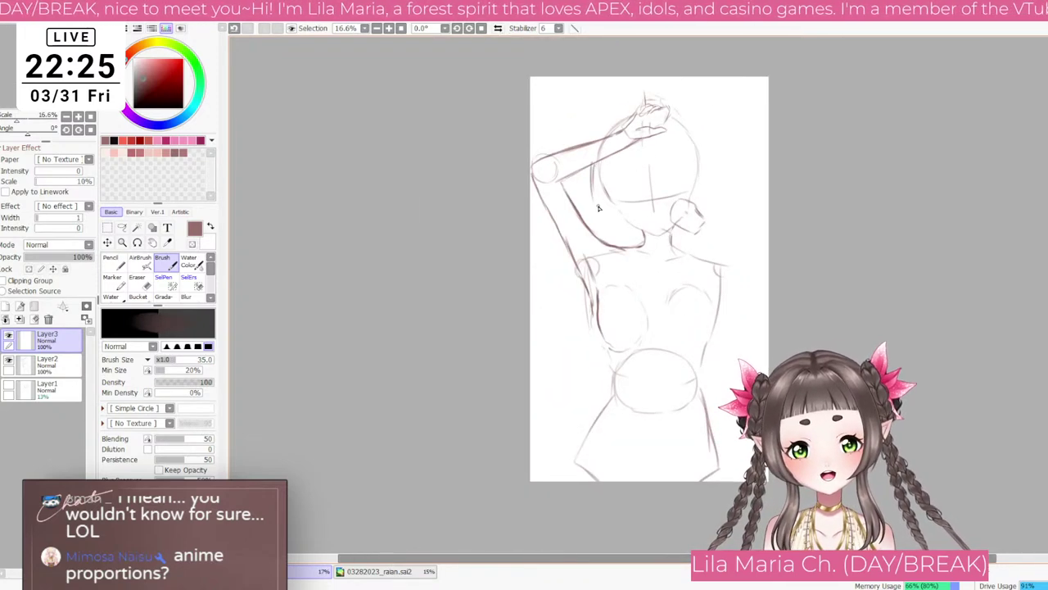
pyautogui.press(']')
pyautogui.scroll(-1, 660, 293)
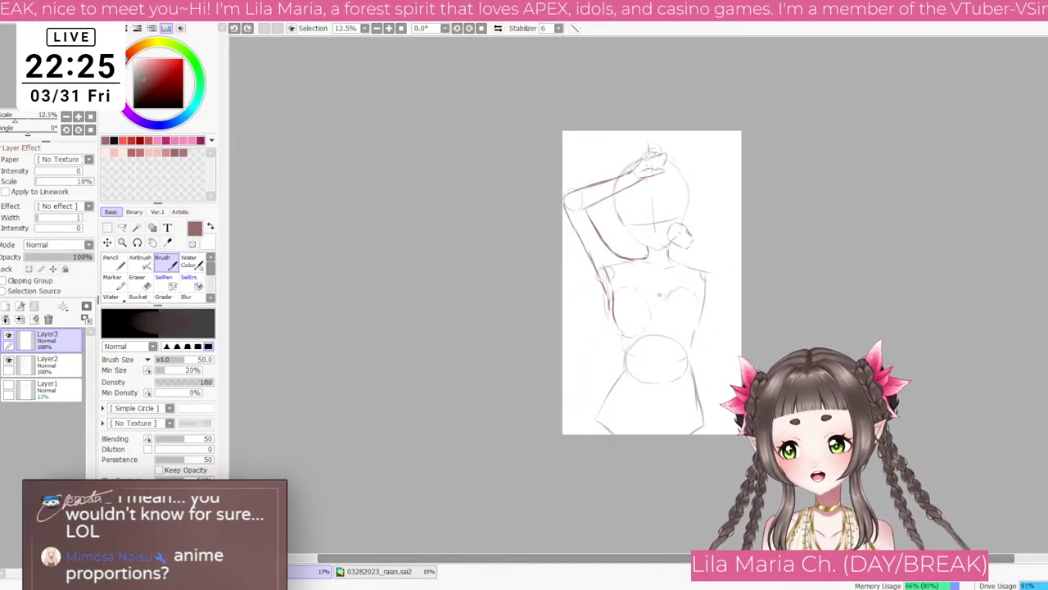
pyautogui.click(182, 141)
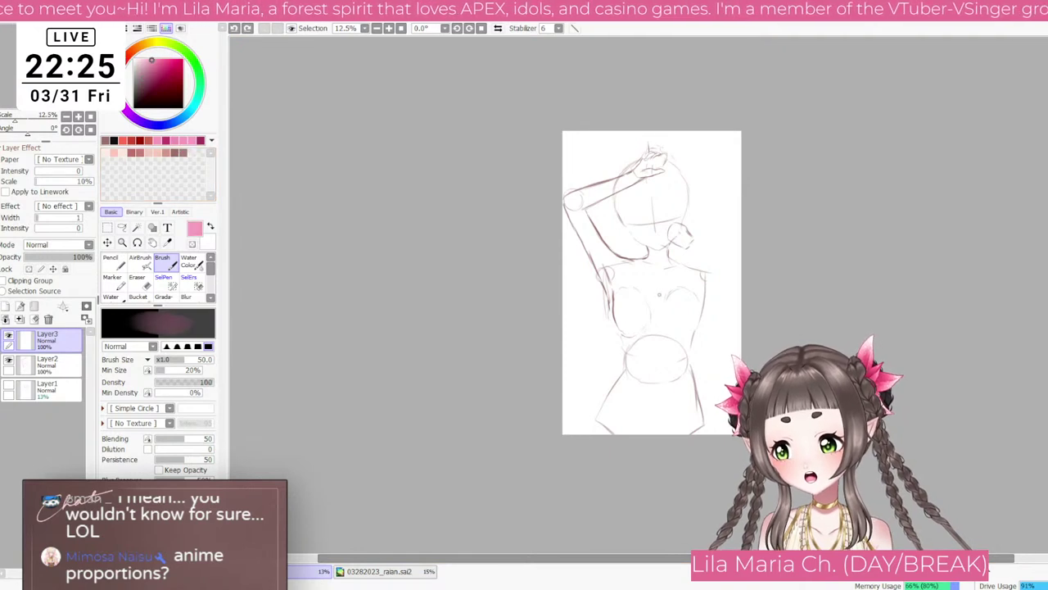
pyautogui.press(']')
pyautogui.press(']')
pyautogui.press(']')
pyautogui.press(']')
pyautogui.press(']')
pyautogui.press(']')
pyautogui.press(']')
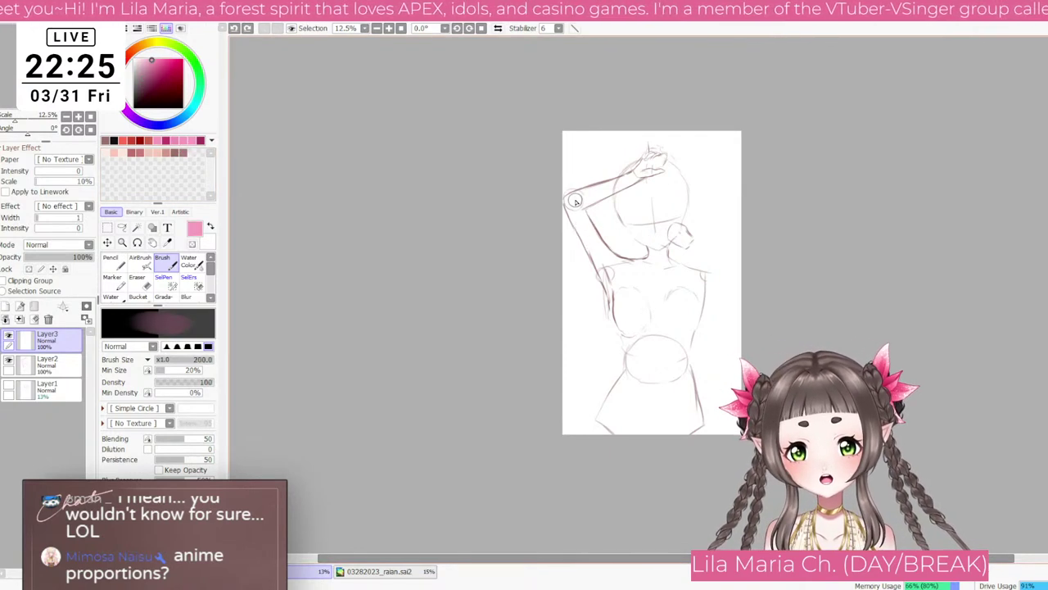
# Step: Paint a solid pink silhouette over the raised upper arm, torso and hips on the new layer
pyautogui.moveTo(575, 202)
pyautogui.mouseDown()
pyautogui.moveTo(606, 272)
pyautogui.moveTo(581, 219)
pyautogui.moveTo(610, 271)
pyautogui.moveTo(642, 267)
pyautogui.moveTo(650, 288)
pyautogui.moveTo(629, 278)
pyautogui.moveTo(628, 337)
pyautogui.moveTo(643, 284)
pyautogui.moveTo(677, 283)
pyautogui.moveTo(642, 330)
pyautogui.moveTo(654, 360)
pyautogui.moveTo(672, 359)
pyautogui.moveTo(673, 345)
pyautogui.moveTo(618, 311)
pyautogui.moveTo(617, 285)
pyautogui.moveTo(633, 351)
pyautogui.moveTo(661, 359)
pyautogui.moveTo(683, 307)
pyautogui.moveTo(638, 370)
pyautogui.moveTo(624, 370)
pyautogui.moveTo(623, 445)
pyautogui.moveTo(645, 405)
pyautogui.moveTo(677, 402)
pyautogui.mouseUp()
pyautogui.press(']')
pyautogui.press(']')
pyautogui.press(']')
pyautogui.press(']')
pyautogui.press(']')
pyautogui.press('[')
pyautogui.press('[')
pyautogui.press('[')
pyautogui.press('[')
pyautogui.press('[')
pyautogui.press('[')
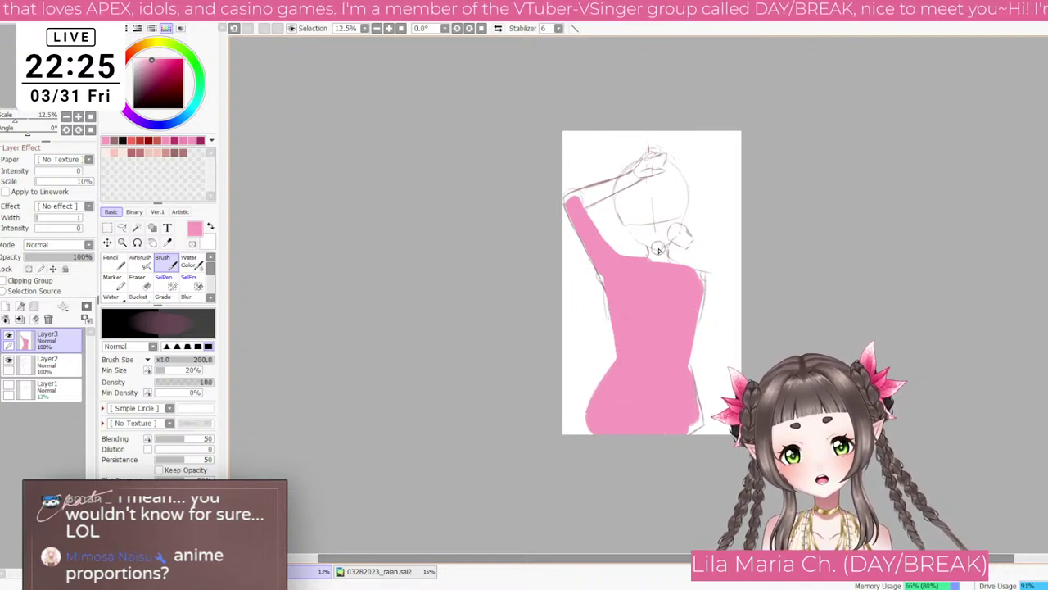
# Step: Extend the pink silhouette over the neck, far shoulder, raised forearm and hand, varying the Brush size between 160 and 250
pyautogui.moveTo(653, 258)
pyautogui.mouseDown()
pyautogui.moveTo(653, 245)
pyautogui.moveTo(697, 271)
pyautogui.moveTo(698, 300)
pyautogui.mouseUp()
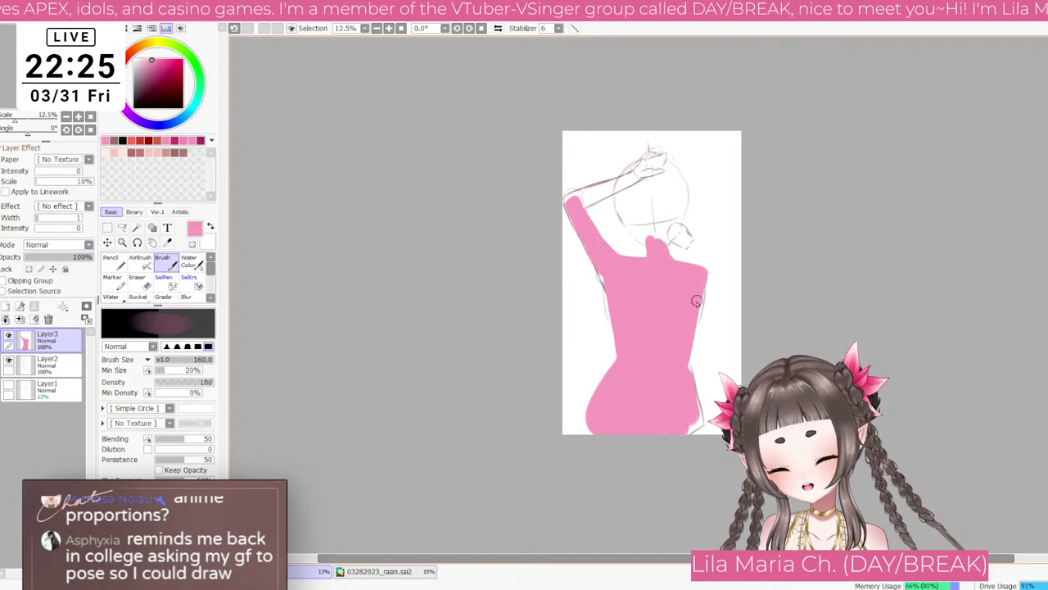
pyautogui.press(']')
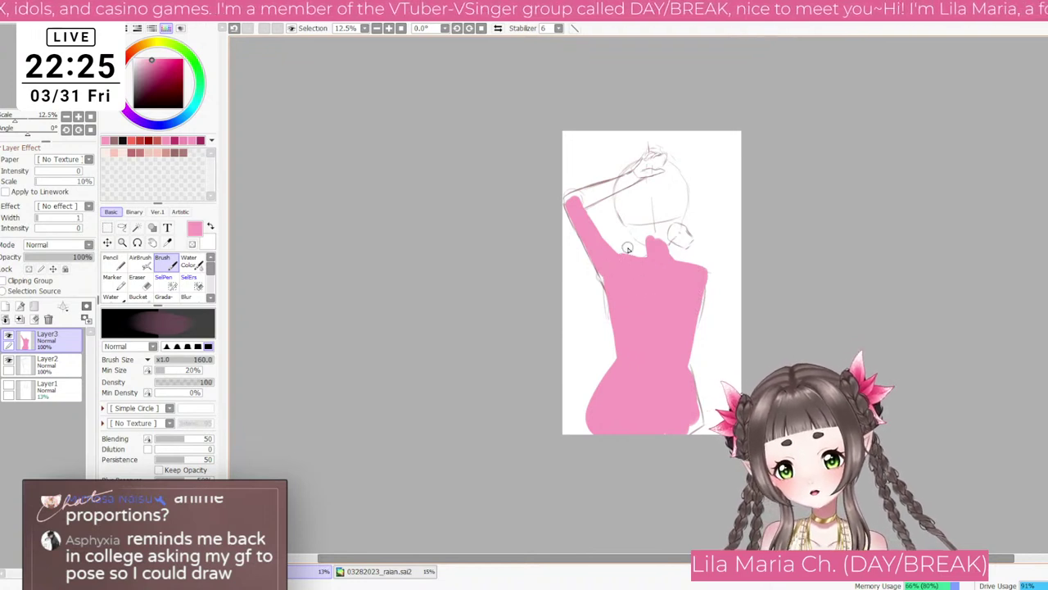
pyautogui.press('[')
pyautogui.moveTo(575, 206)
pyautogui.mouseDown()
pyautogui.moveTo(655, 167)
pyautogui.moveTo(651, 158)
pyautogui.mouseUp()
pyautogui.press(']')
pyautogui.press(']')
pyautogui.hotkey('ctrl', 'z')
pyautogui.press('[')
pyautogui.press('[')
pyautogui.press('[')
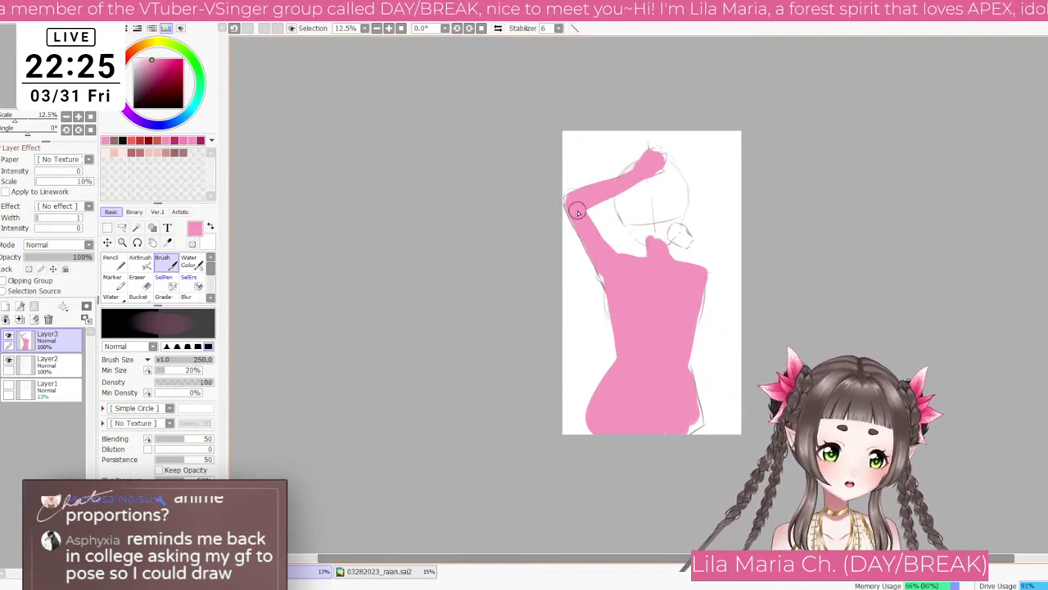
# Step: Fill the head in pink down to the neck, varying the Brush size between 160 and 250
pyautogui.press(']')
pyautogui.press(']')
pyautogui.press(']')
pyautogui.press('[')
pyautogui.press('[')
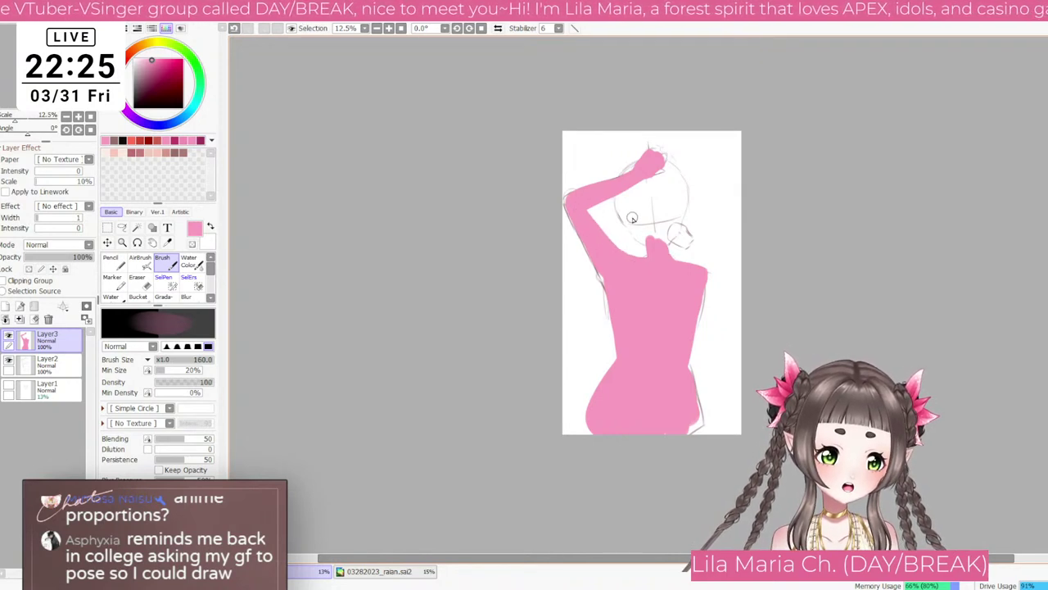
pyautogui.press(']')
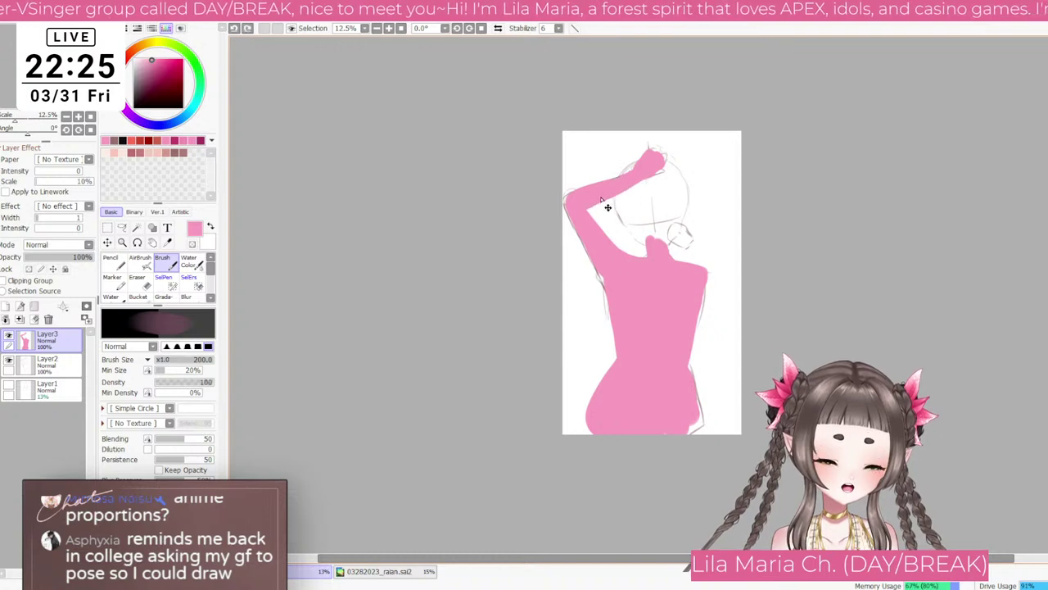
pyautogui.moveTo(580, 208)
pyautogui.mouseDown()
pyautogui.moveTo(645, 174)
pyautogui.moveTo(634, 236)
pyautogui.moveTo(647, 243)
pyautogui.mouseUp()
pyautogui.press('[')
pyautogui.moveTo(662, 248)
pyautogui.mouseDown()
pyautogui.moveTo(677, 217)
pyautogui.moveTo(636, 195)
pyautogui.moveTo(664, 190)
pyautogui.moveTo(665, 201)
pyautogui.moveTo(632, 212)
pyautogui.moveTo(671, 196)
pyautogui.moveTo(678, 211)
pyautogui.moveTo(679, 182)
pyautogui.moveTo(659, 169)
pyautogui.moveTo(710, 243)
pyautogui.moveTo(681, 215)
pyautogui.moveTo(692, 232)
pyautogui.moveTo(676, 180)
pyautogui.moveTo(650, 165)
pyautogui.mouseUp()
# Step: Try a pink hand shape beside the cheek with the Brush at size 250, and undo the strokes
pyautogui.press(']')
pyautogui.press(']')
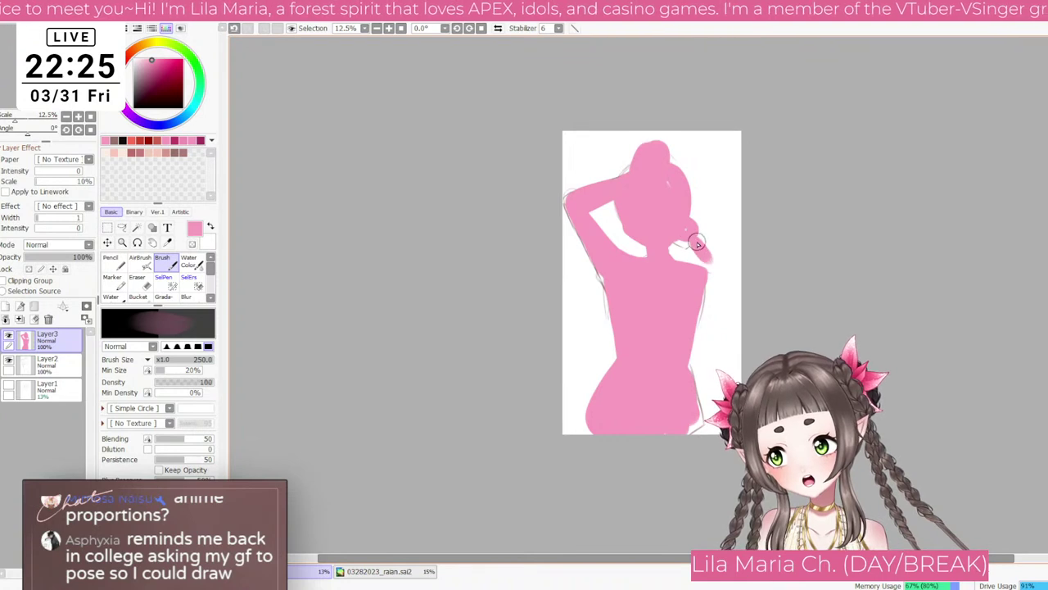
pyautogui.hotkey('ctrl', 'z')
pyautogui.hotkey('ctrl', 'z')
pyautogui.hotkey('ctrl', 'z')
pyautogui.hotkey('ctrl', 'y')
# Step: Paint the second arm in pink, bent out past the canvas edge and back to the head, with the Brush at size 300
pyautogui.moveTo(704, 205)
pyautogui.mouseDown()
pyautogui.moveTo(695, 214)
pyautogui.moveTo(739, 243)
pyautogui.moveTo(717, 270)
pyautogui.moveTo(736, 260)
pyautogui.mouseUp()
pyautogui.hotkey('ctrl', 'z')
pyautogui.press(']')
pyautogui.moveTo(681, 286)
pyautogui.mouseDown()
pyautogui.moveTo(743, 251)
pyautogui.moveTo(707, 271)
pyautogui.moveTo(734, 232)
pyautogui.moveTo(712, 216)
pyautogui.mouseUp()
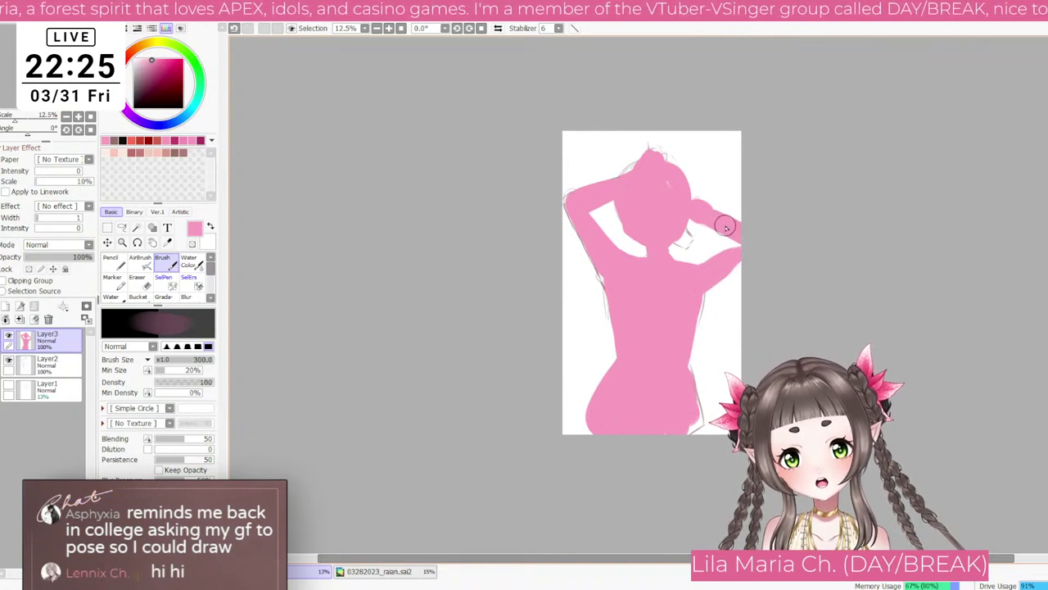
pyautogui.press('[')
pyautogui.press('[')
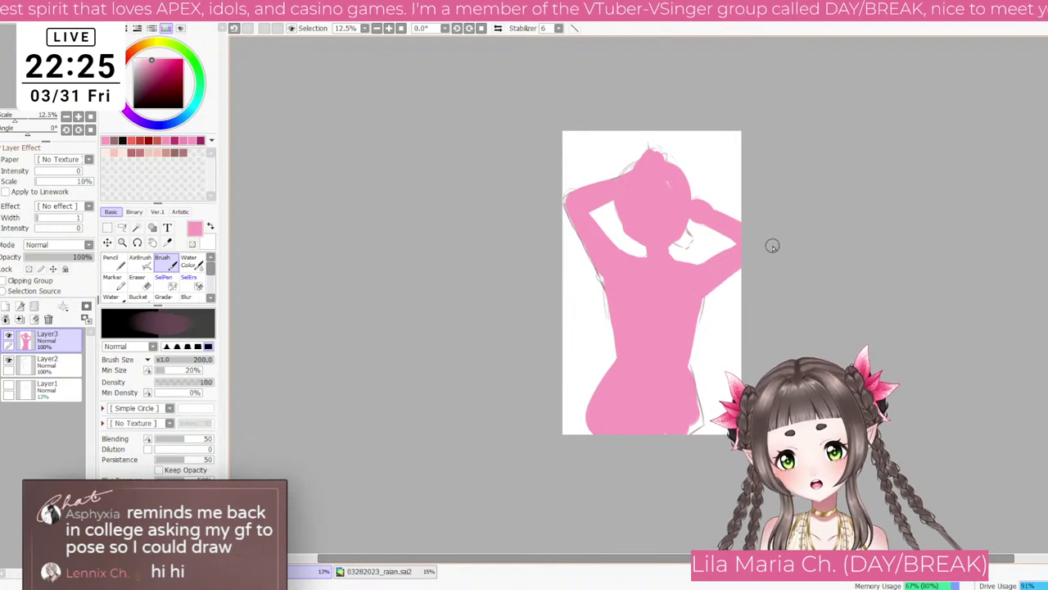
# Step: Widen the pink silhouette over the hip on the second arm's side, reducing the Brush size from 200 to 120
pyautogui.press('[')
pyautogui.press('[')
pyautogui.press('[')
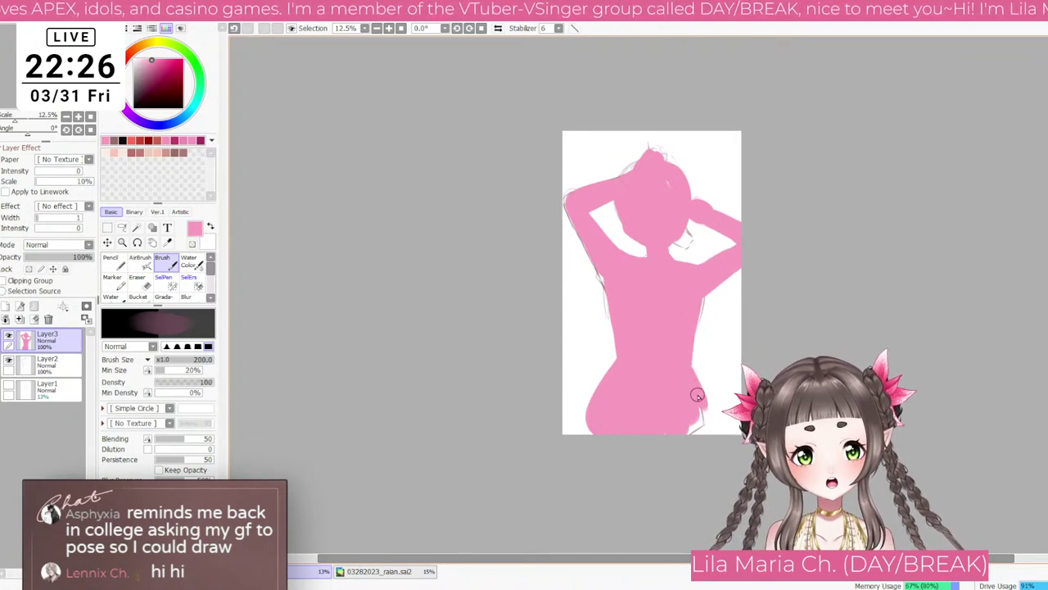
pyautogui.press('[')
pyautogui.press('[')
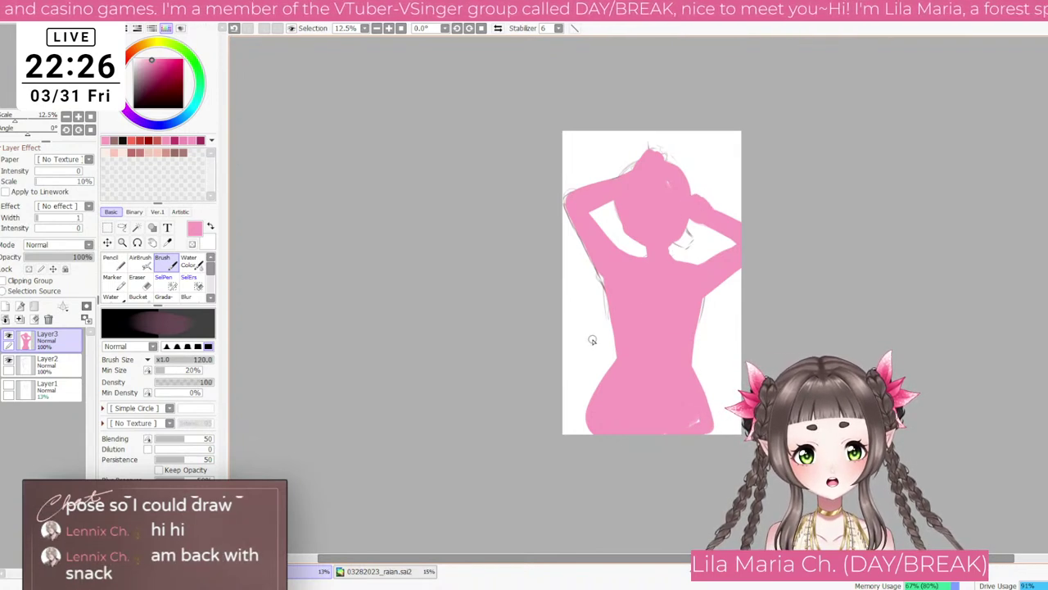
pyautogui.press('[')
pyautogui.press('[')
# Step: Erase the bulging hip under the raised elbow with the Eraser at size 350 and repaint it straighter in pink
pyautogui.press('e')
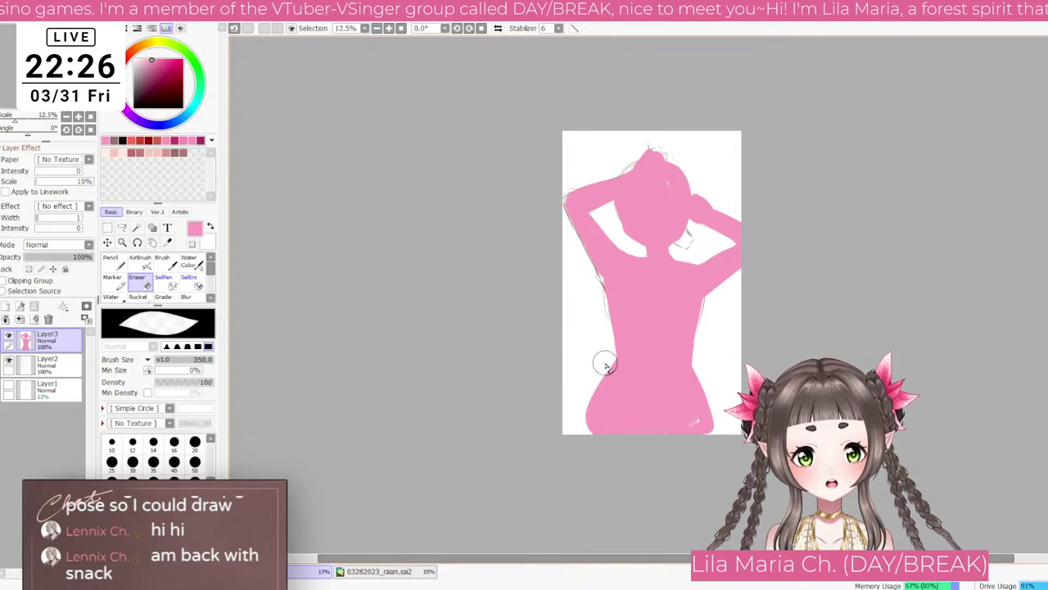
pyautogui.moveTo(603, 363)
pyautogui.mouseDown()
pyautogui.moveTo(594, 459)
pyautogui.moveTo(713, 445)
pyautogui.mouseUp()
pyautogui.press('b')
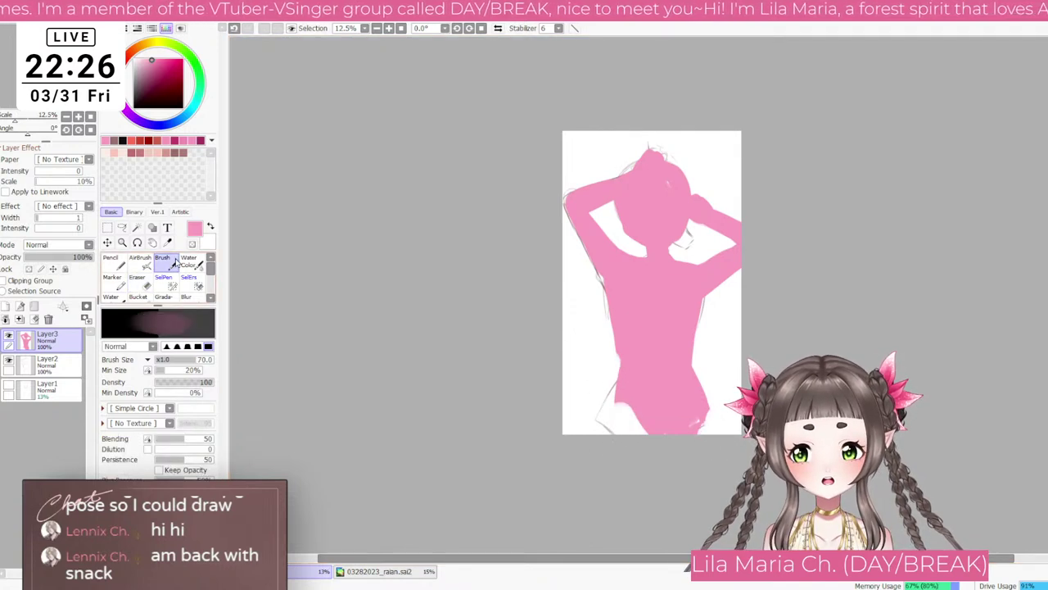
pyautogui.moveTo(615, 359)
pyautogui.mouseDown()
pyautogui.moveTo(624, 447)
pyautogui.moveTo(636, 431)
pyautogui.moveTo(654, 458)
pyautogui.mouseUp()
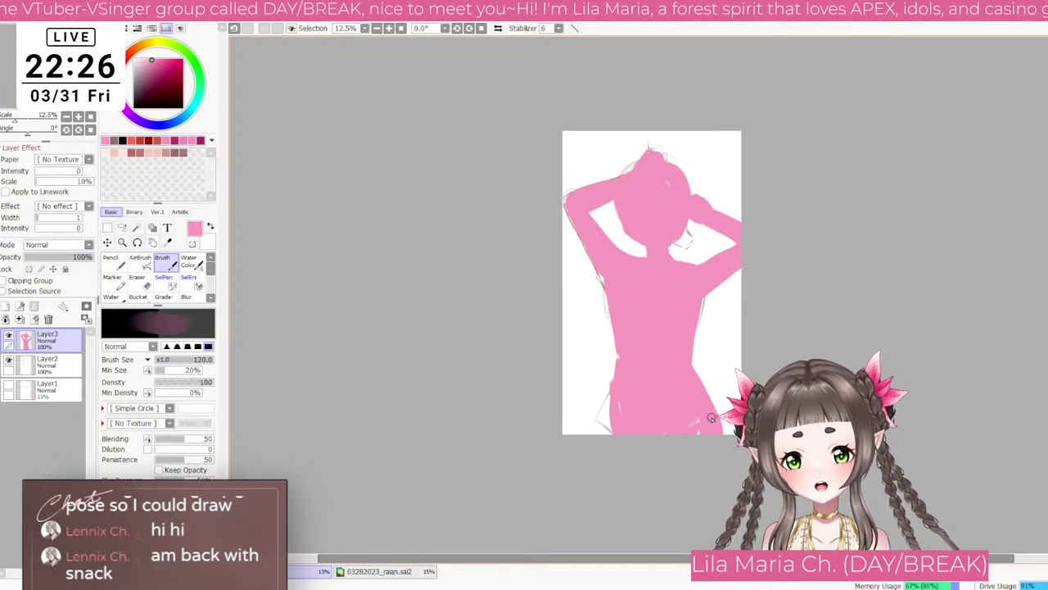
# Step: Touch up the silhouette's edges at the neck and top of the head, with the Brush between sizes 50 and 80
pyautogui.press('[')
pyautogui.press('[')
pyautogui.press('[')
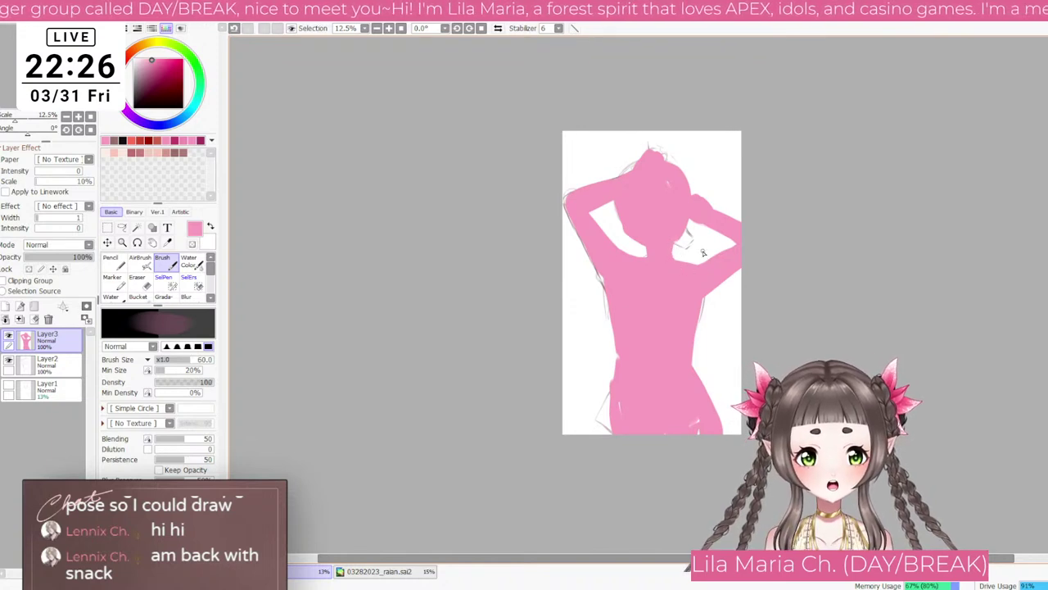
pyautogui.press('[')
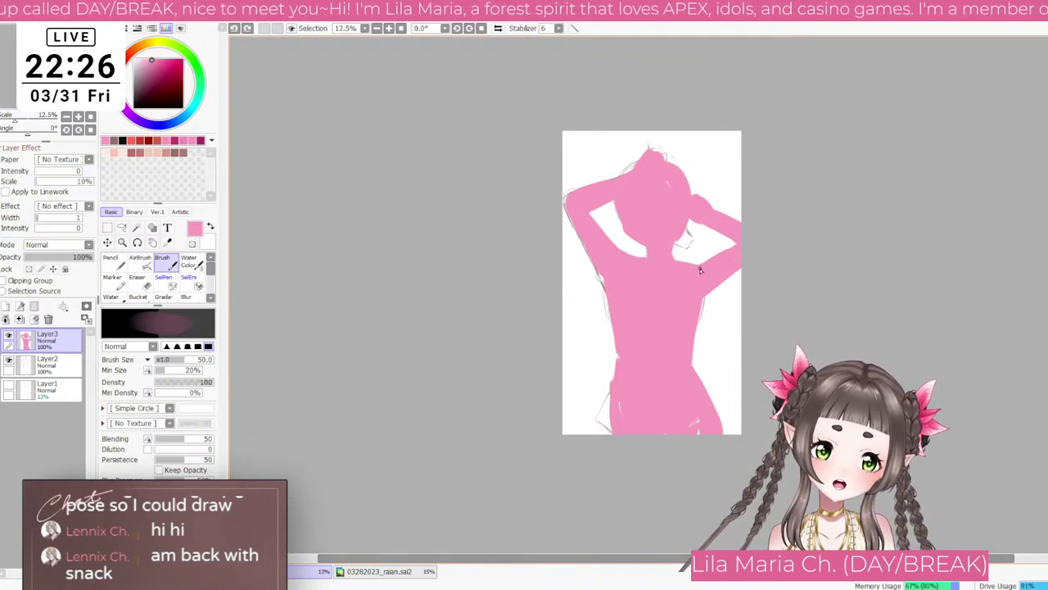
pyautogui.press(']')
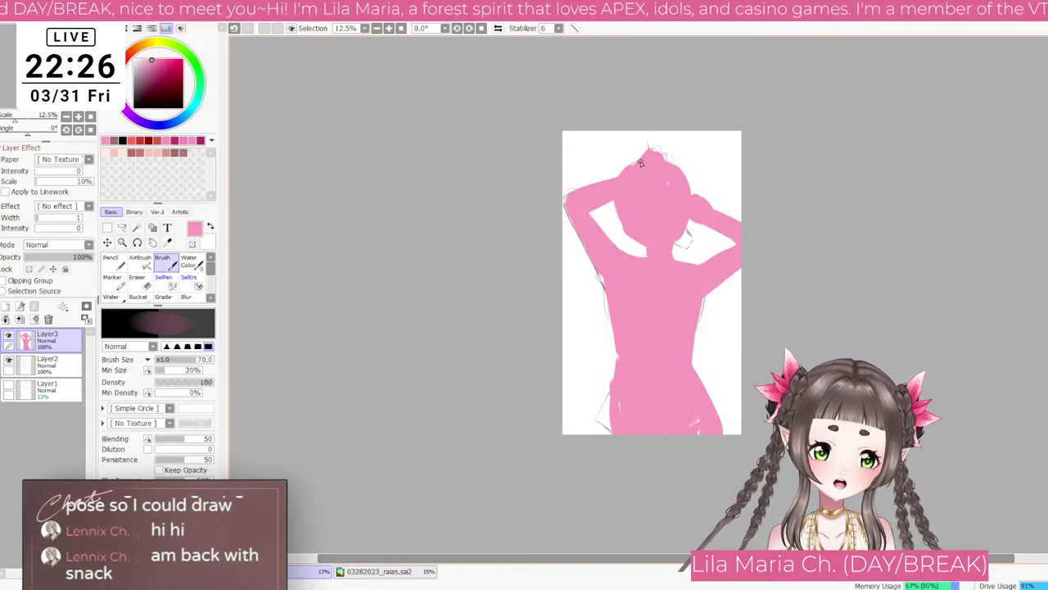
pyautogui.press(']')
# Step: Move the pink silhouette Layer3 below Layer2, duplicate the Layer2 sketch and hide the original
pyautogui.moveTo(59, 365); pyautogui.dragTo(62, 335)
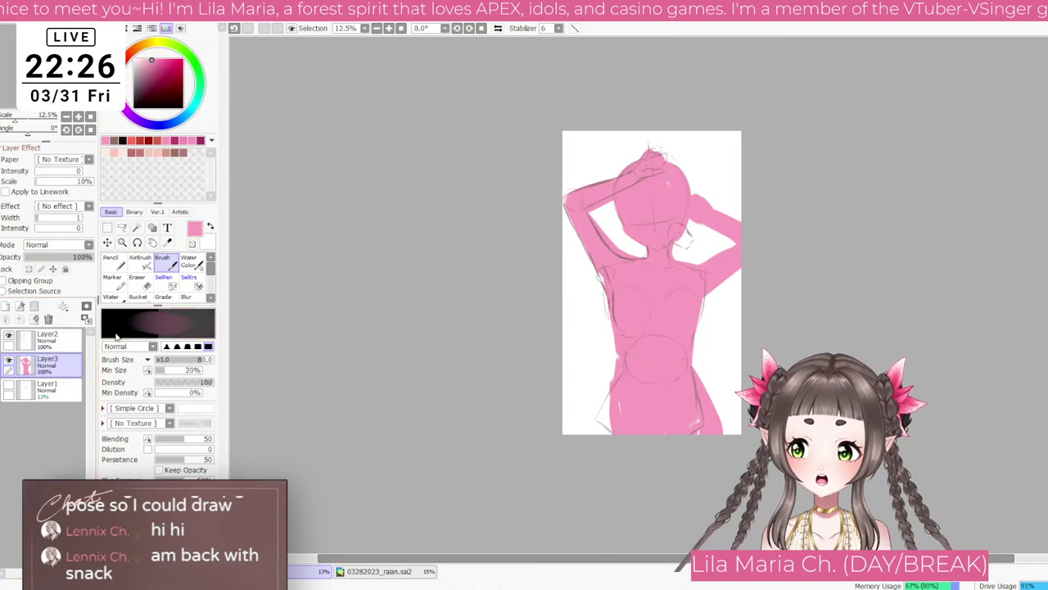
pyautogui.scroll(1, 593, 231)
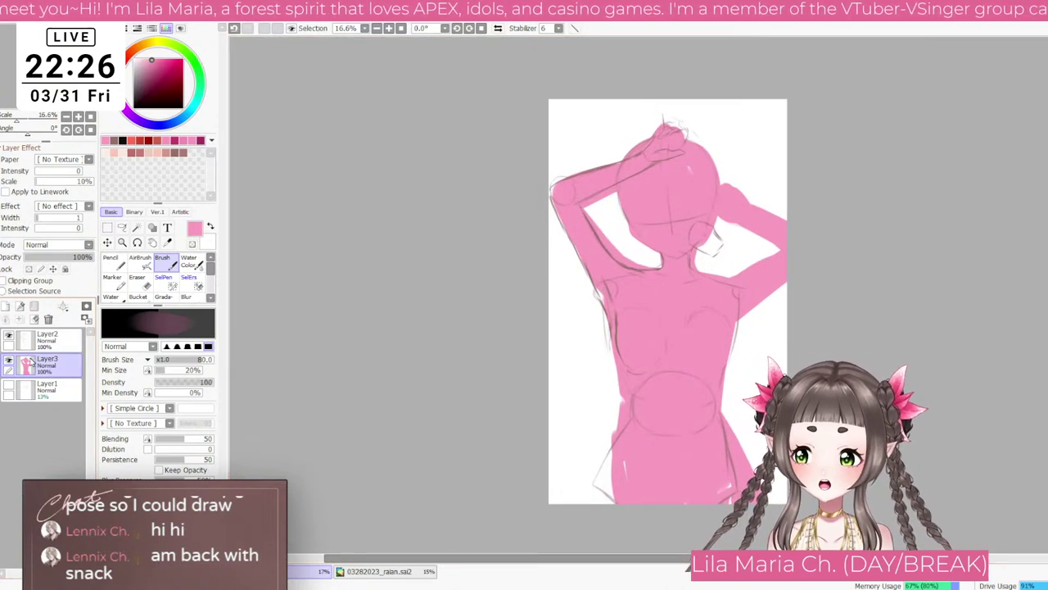
pyautogui.click(37, 348)
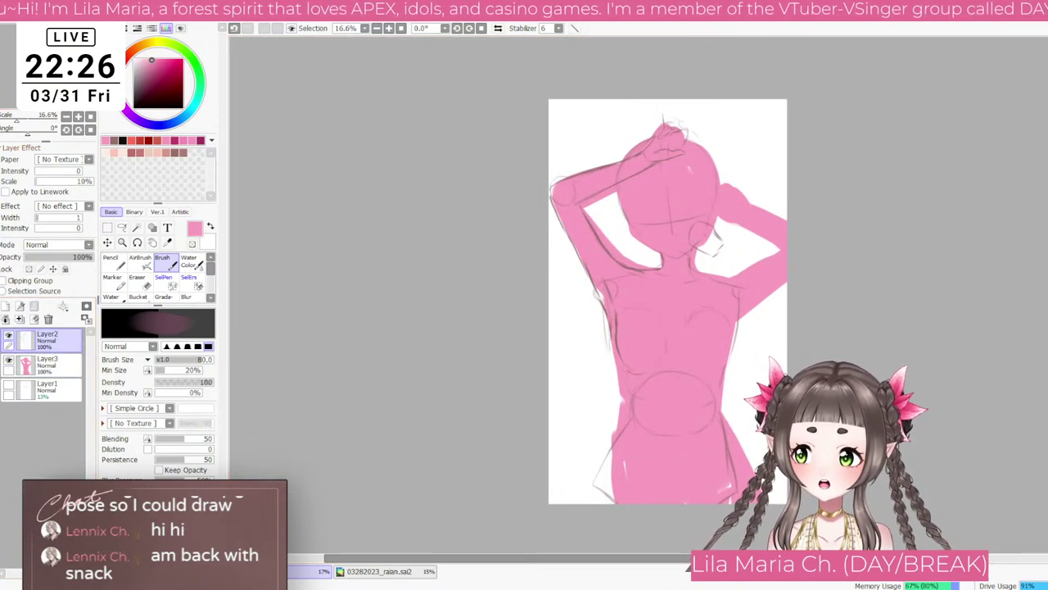
pyautogui.hotkey('ctrl', 'j')
pyautogui.click(6, 362)
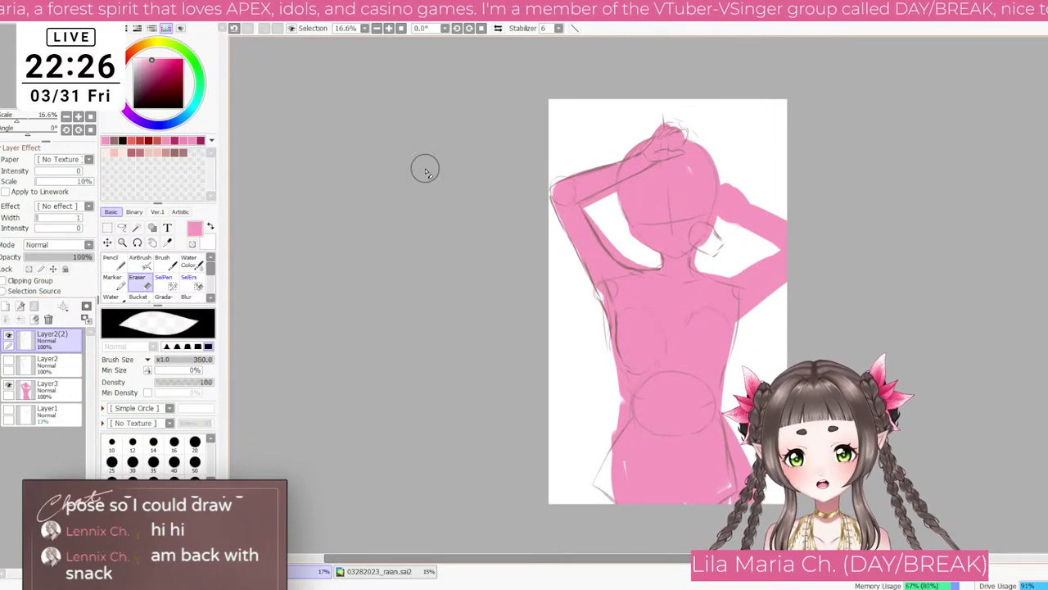
# Step: Lasso the raised forearm and hand lines on the duplicate, rotate them slightly counterclockwise with a freeform transform, and clear the selection
pyautogui.click(123, 229)
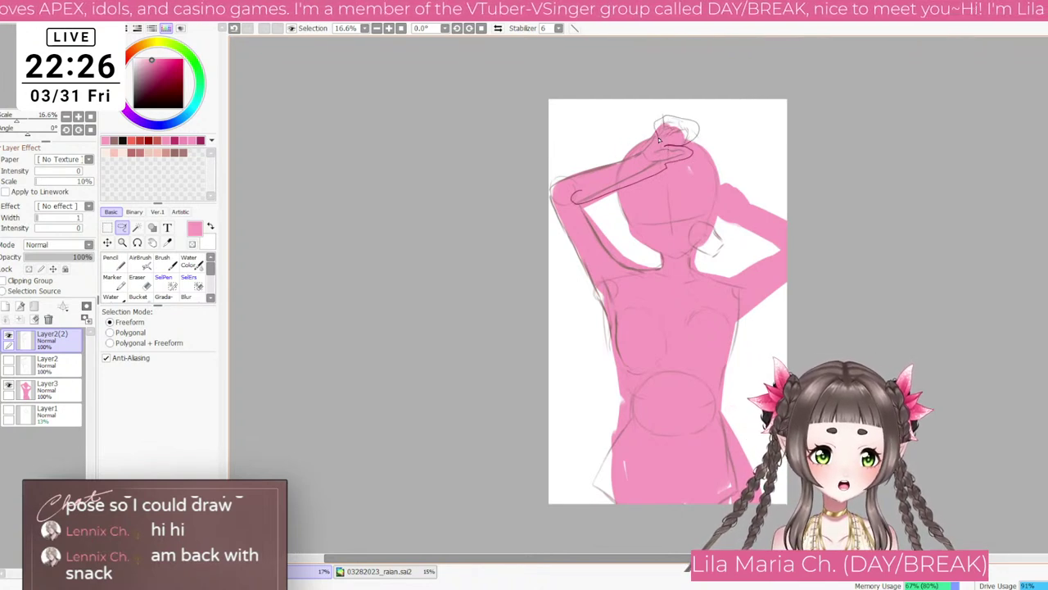
pyautogui.moveTo(627, 166)
pyautogui.mouseDown()
pyautogui.moveTo(590, 185)
pyautogui.moveTo(627, 175)
pyautogui.mouseUp()
pyautogui.hotkey('ctrl', 't')
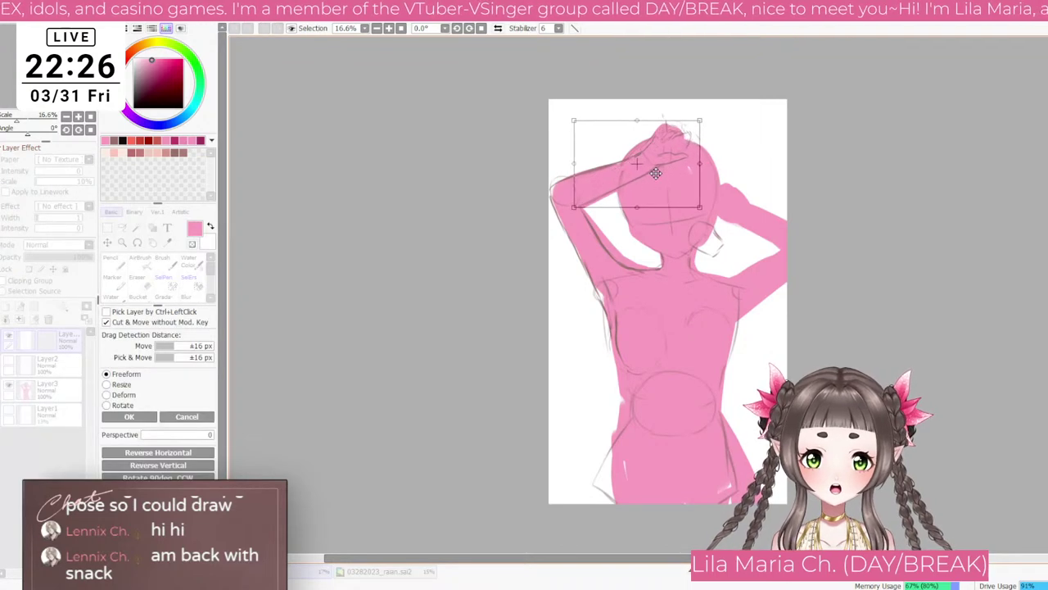
pyautogui.moveTo(702, 160); pyautogui.dragTo(715, 146)
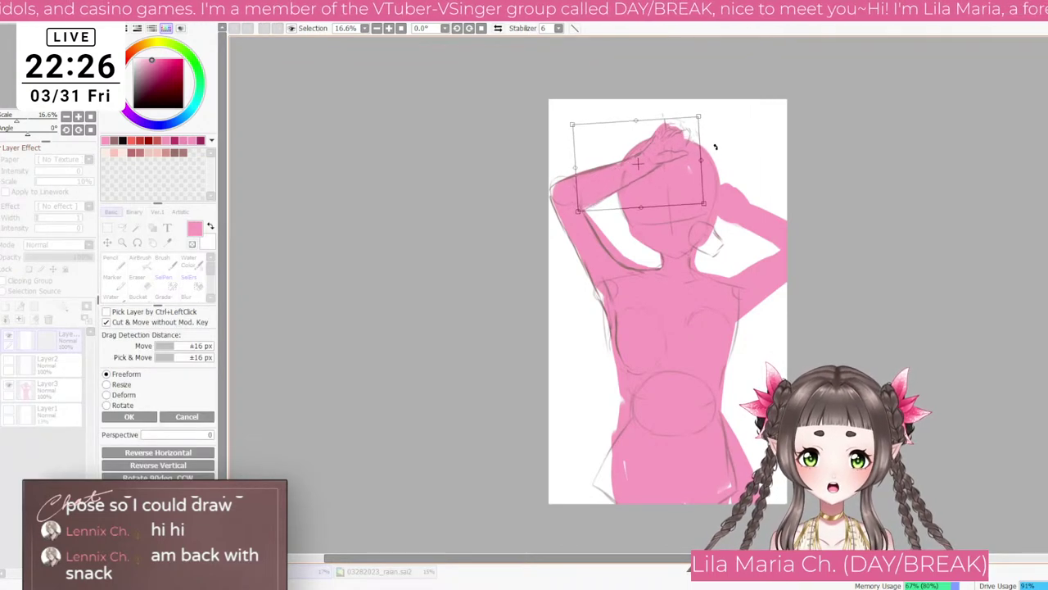
pyautogui.click(128, 416)
pyautogui.hotkey('ctrl', 'd')
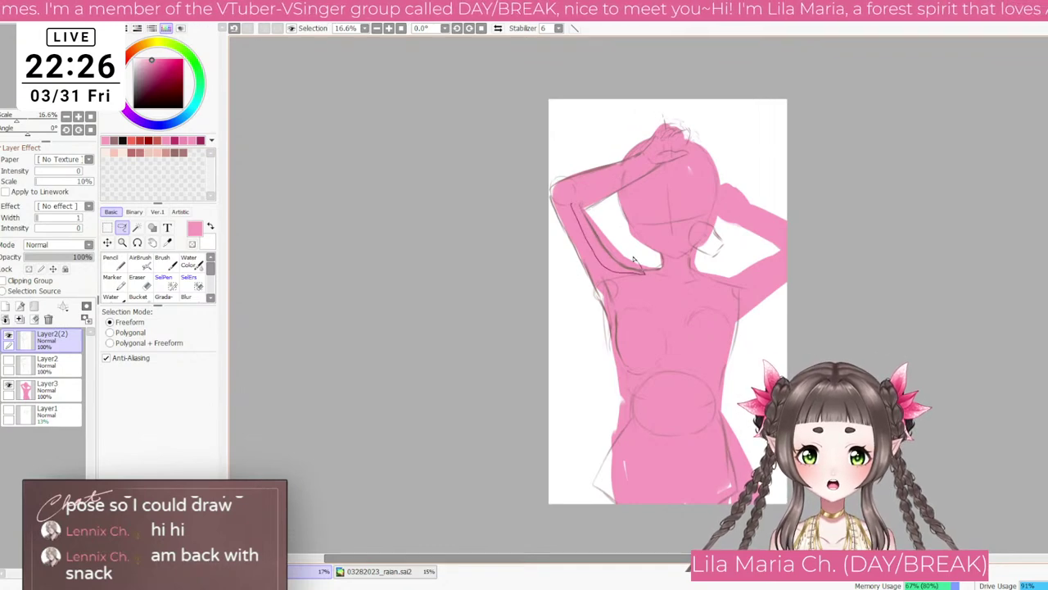
# Step: Lasso the inner upper-arm line, rotate it slightly to match the silhouette, and clear the selection
pyautogui.moveTo(599, 222)
pyautogui.mouseDown()
pyautogui.moveTo(652, 248)
pyautogui.moveTo(666, 241)
pyautogui.mouseUp()
pyautogui.hotkey('ctrl', 't')
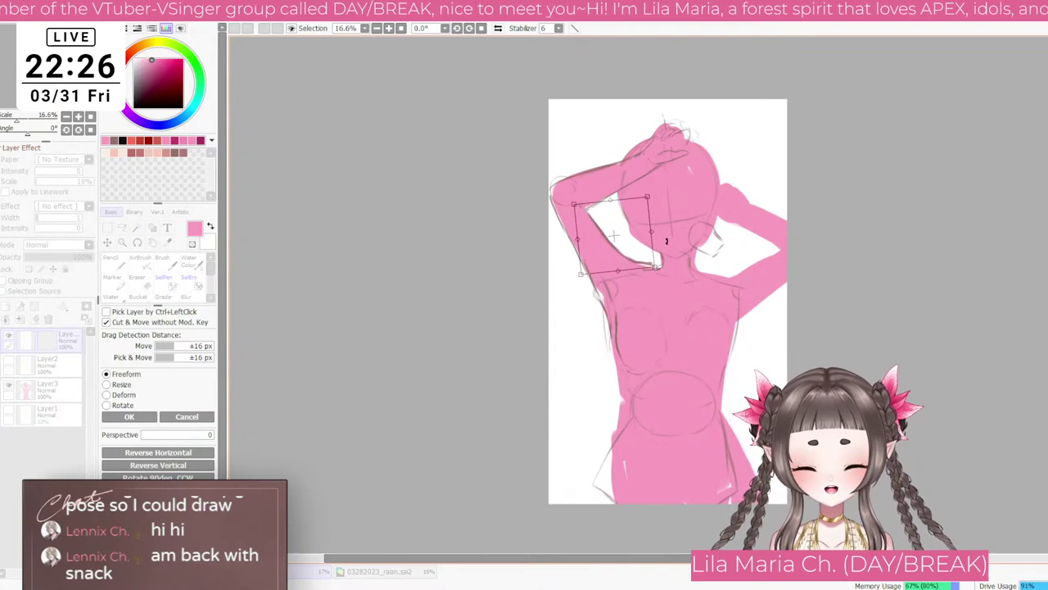
pyautogui.click(131, 416)
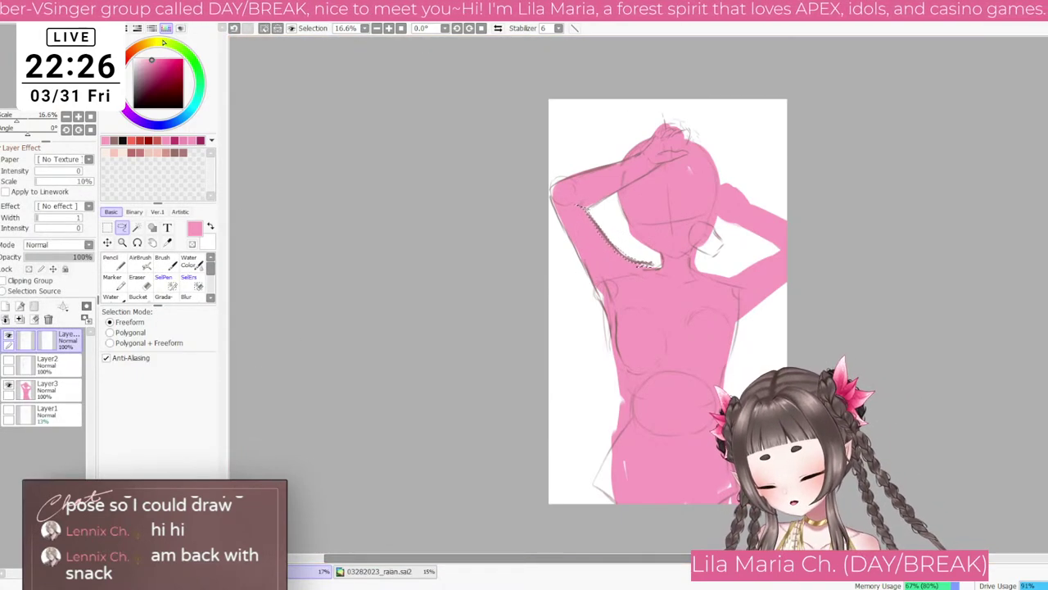
pyautogui.hotkey('ctrl', 'd')
# Step: Erase part of the inner upper-arm line near the shoulder with a smaller Eraser
pyautogui.press('e')
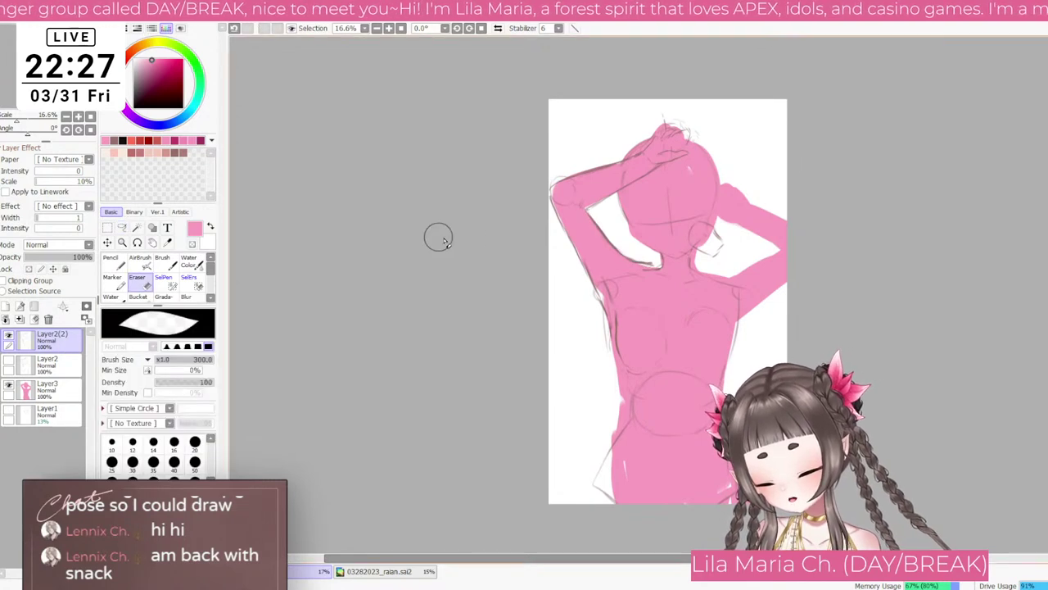
pyautogui.press('[')
pyautogui.press('[')
pyautogui.press('[')
pyautogui.press('[')
pyautogui.moveTo(631, 253)
pyautogui.mouseDown()
pyautogui.moveTo(643, 260)
pyautogui.moveTo(624, 244)
pyautogui.mouseUp()
# Step: Pick the sketch's line colour and redraw the inner upper-arm line down to the neck with the Brush at size 25
pyautogui.press('b')
pyautogui.scroll(4, 570, 193)
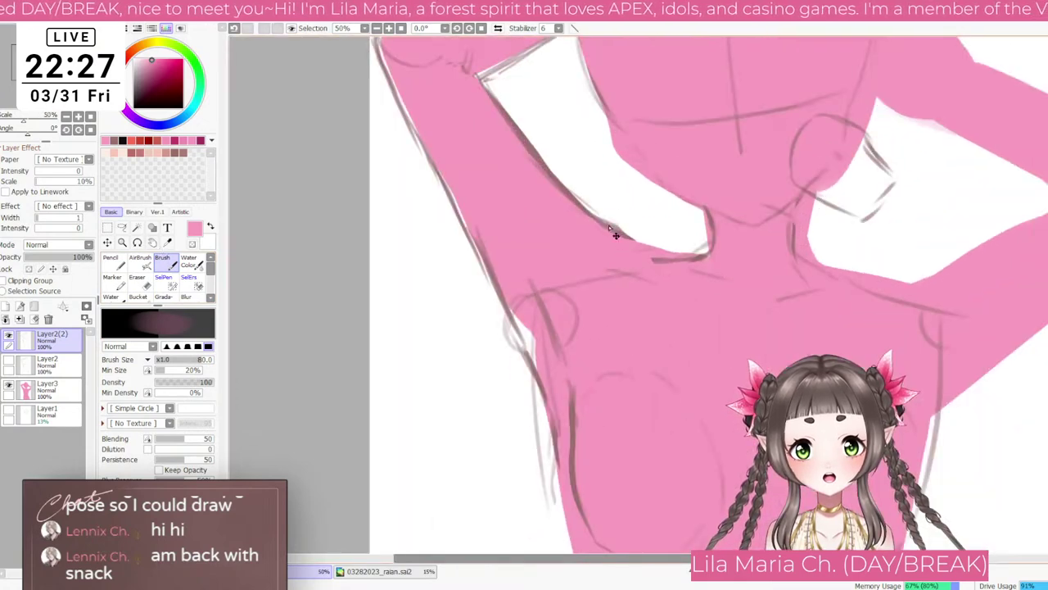
pyautogui.scroll(-2, 571, 194)
pyautogui.keyDown('alt'); pyautogui.click(565, 185); pyautogui.keyUp('alt')
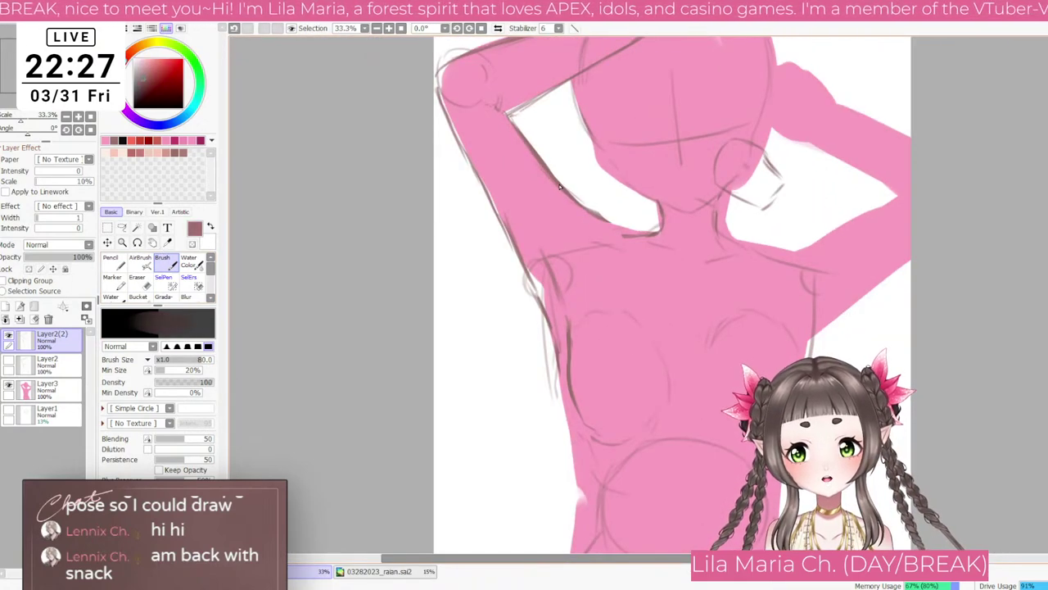
pyautogui.press('[')
pyautogui.press('[')
pyautogui.press('[')
pyautogui.press('[')
pyautogui.press('[')
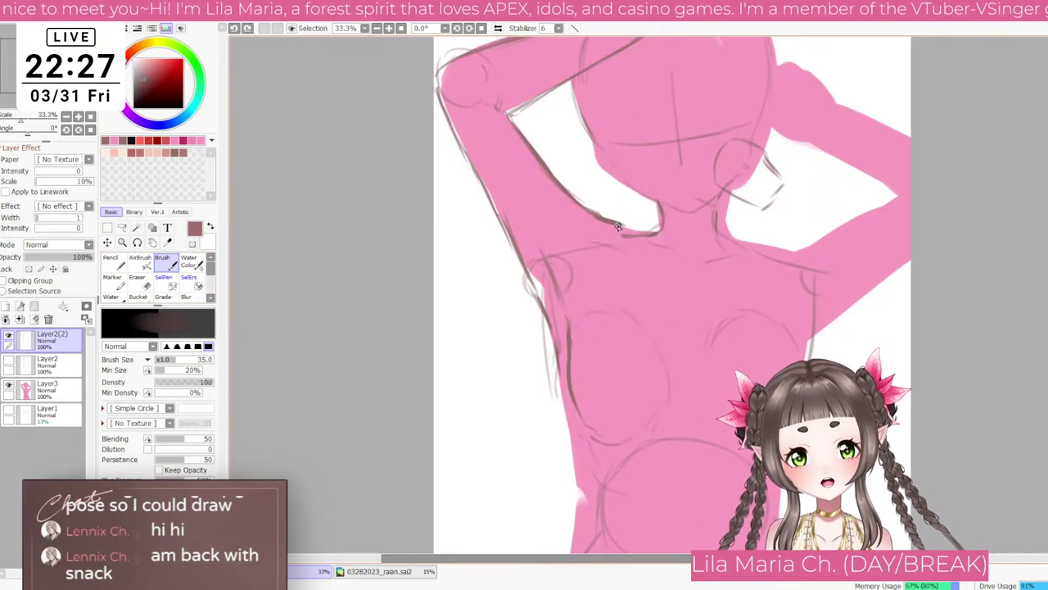
pyautogui.press('[')
pyautogui.press('[')
pyautogui.moveTo(606, 219); pyautogui.dragTo(655, 238)
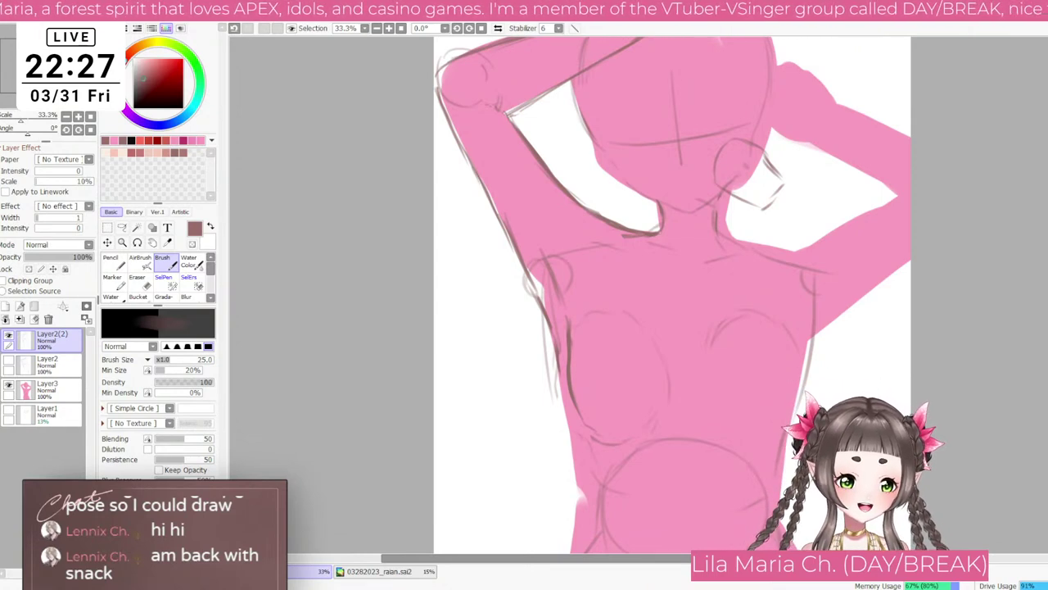
# Step: Redraw the neck line curving into the shoulder on the second arm's side with the Brush at size 25
pyautogui.scroll(-2, 647, 305)
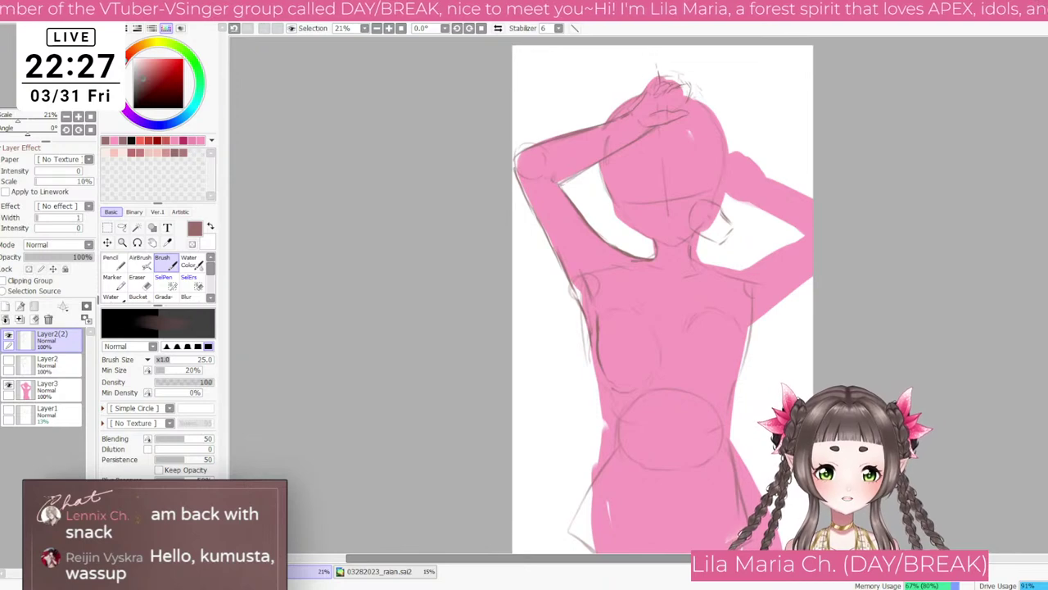
pyautogui.scroll(4, 719, 300)
pyautogui.scroll(-5, 737, 292)
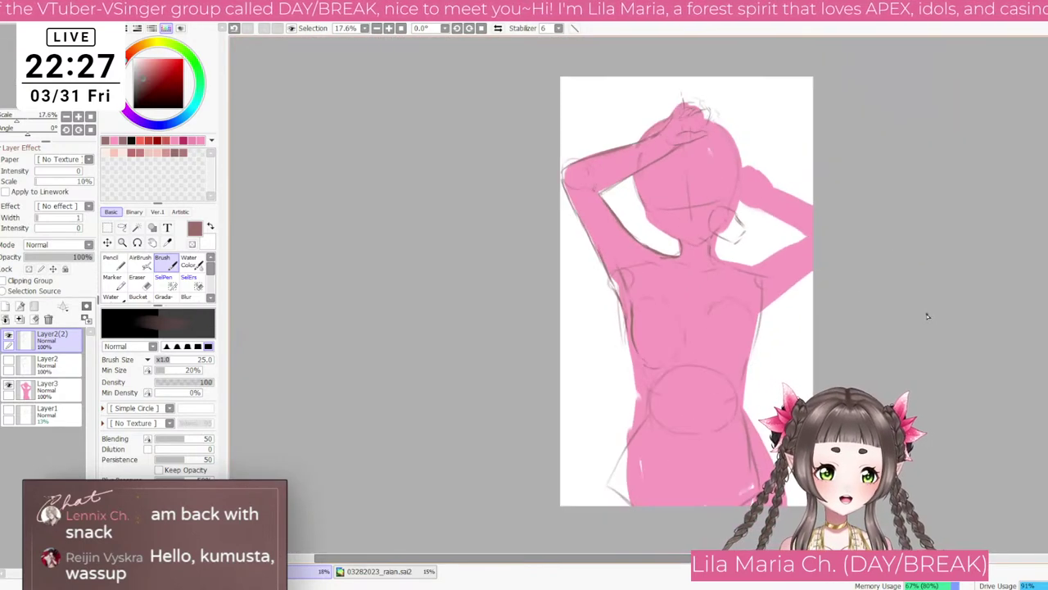
pyautogui.scroll(2, 816, 308)
pyautogui.scroll(1, 707, 204)
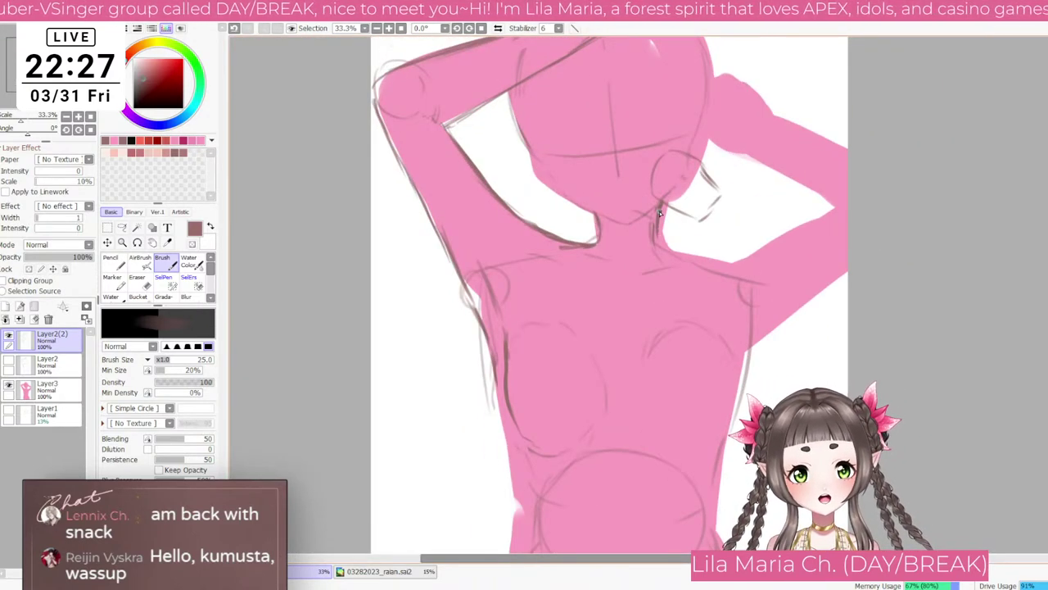
pyautogui.moveTo(659, 213)
pyautogui.mouseDown()
pyautogui.moveTo(671, 256)
pyautogui.moveTo(664, 246)
pyautogui.moveTo(722, 264)
pyautogui.mouseUp()
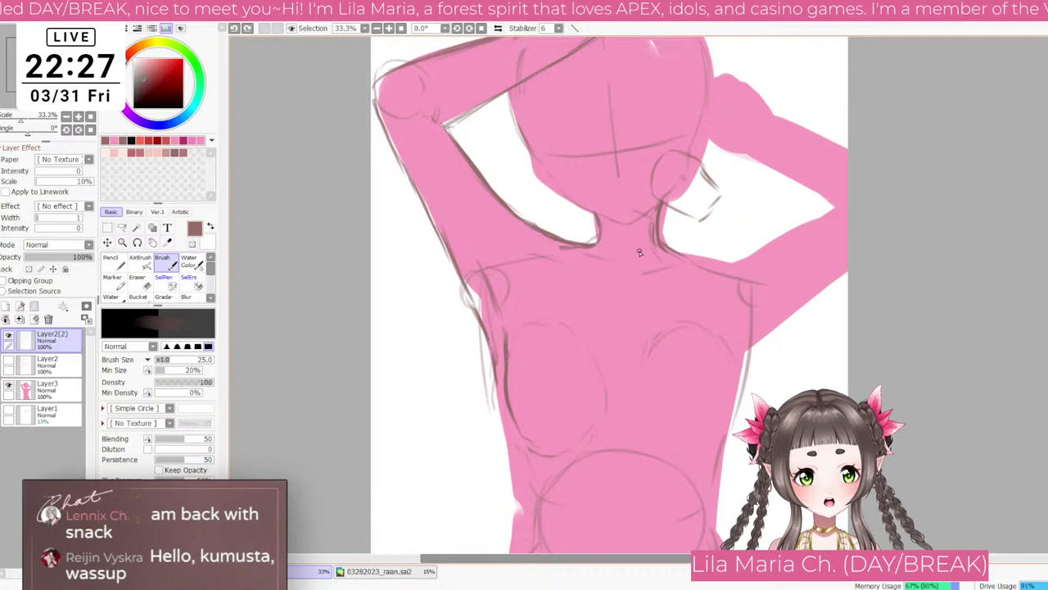
# Step: Trim the thick inner upper-arm line of the raised arm with the Eraser at size 70
pyautogui.press('[')
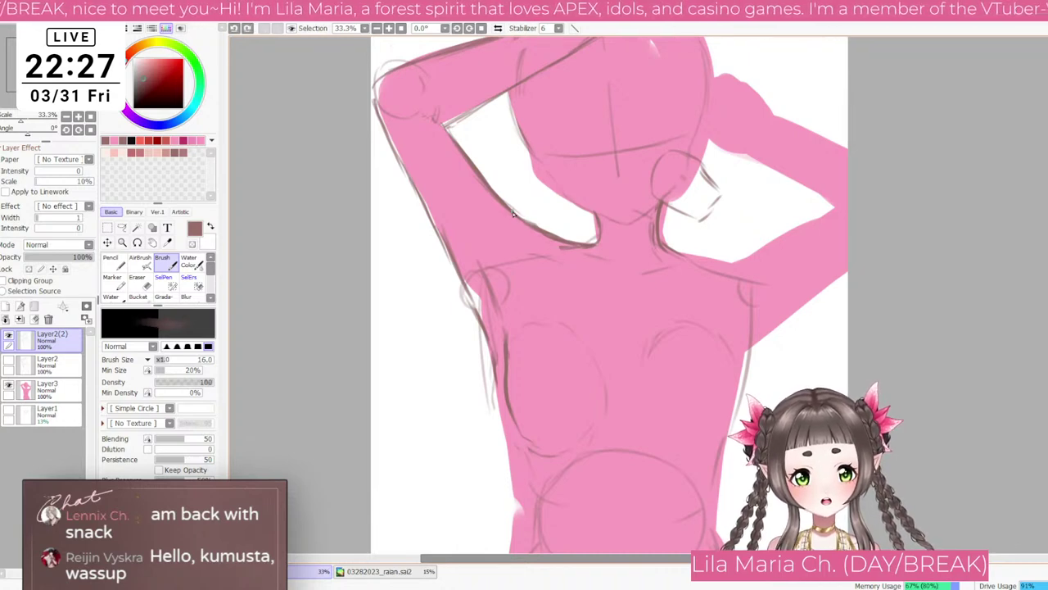
pyautogui.press('e')
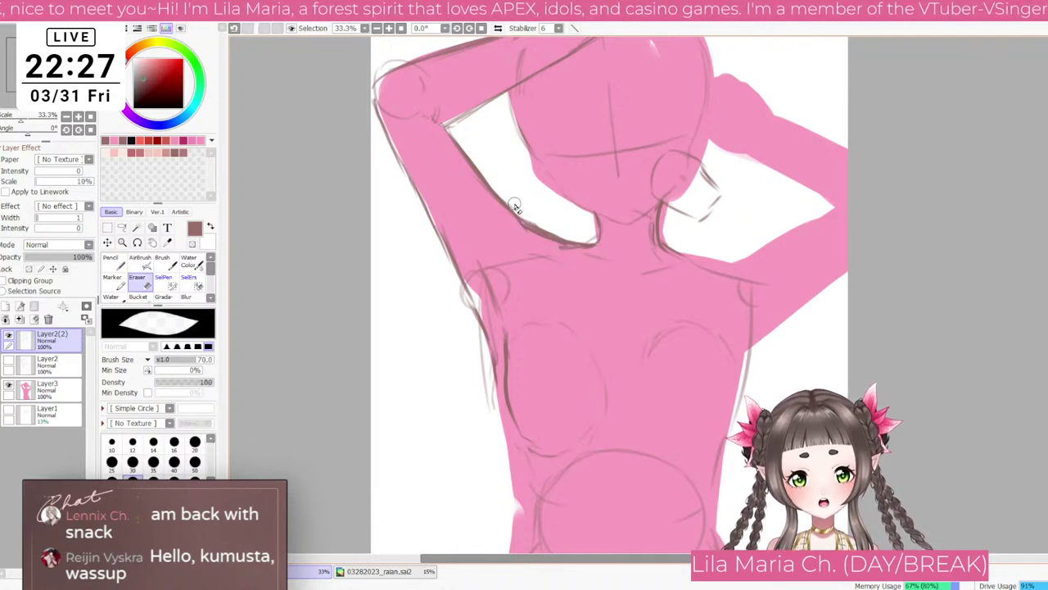
pyautogui.scroll(-1, 553, 235)
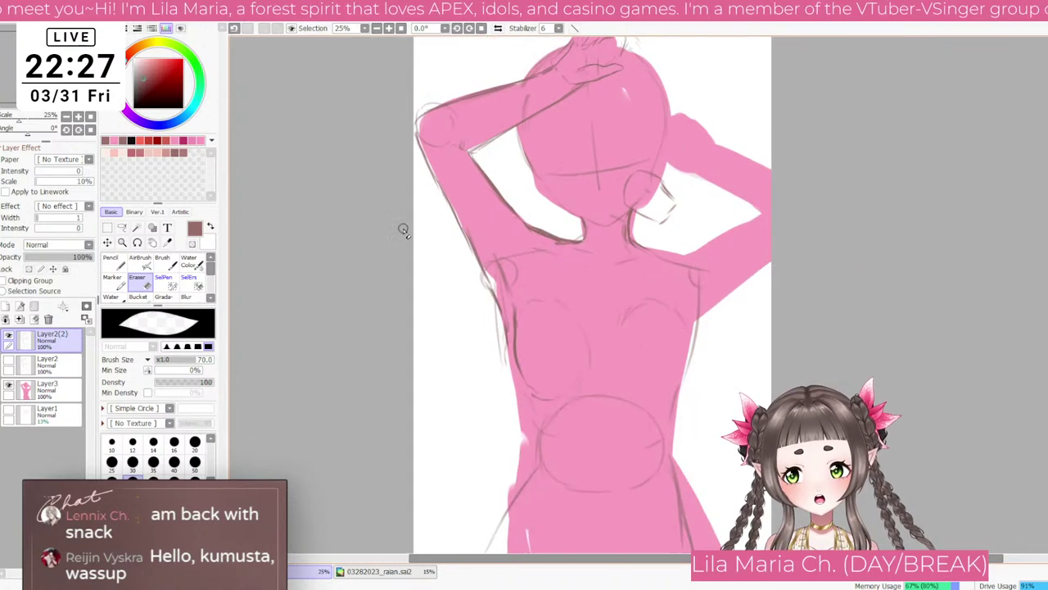
# Step: Draw the torso's side line and the short armpit line beneath the second arm with the Brush at size 25
pyautogui.click(163, 262)
pyautogui.scroll(1, 715, 249)
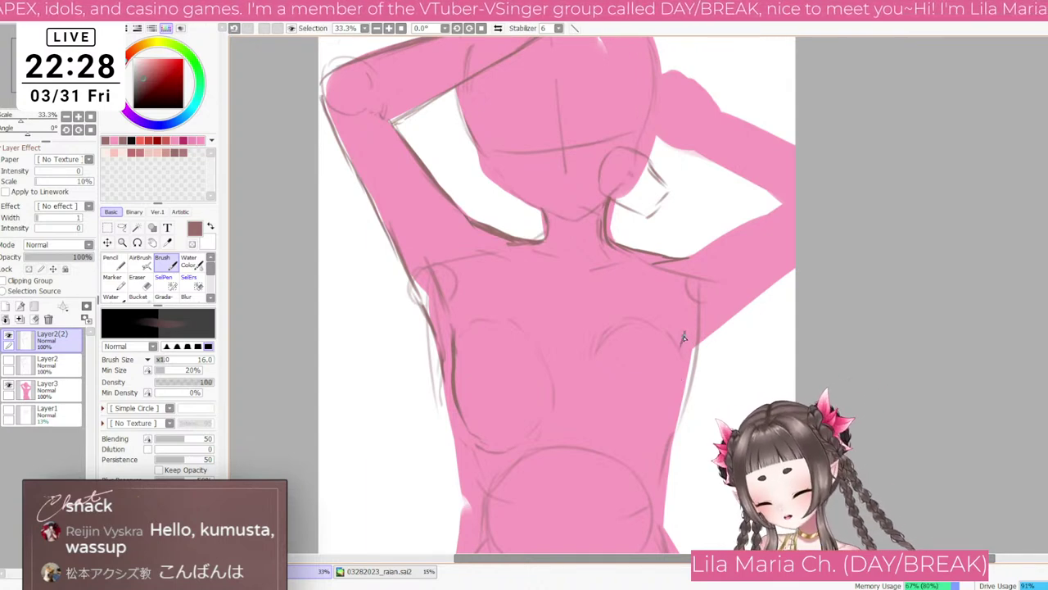
pyautogui.press(']')
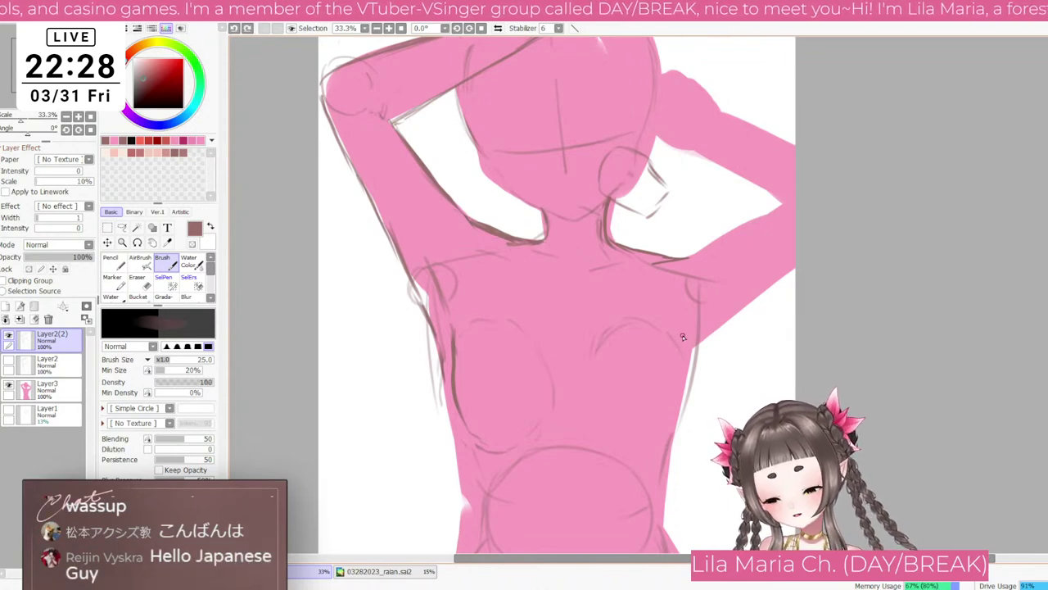
pyautogui.hotkey('ctrl', 'z')
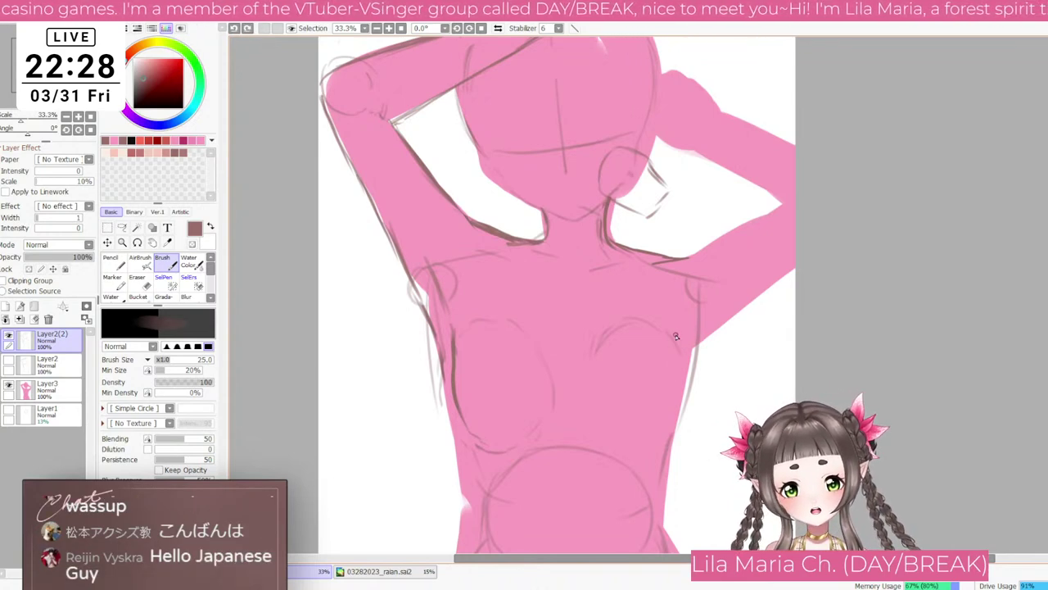
pyautogui.moveTo(675, 334)
pyautogui.mouseDown()
pyautogui.moveTo(676, 410)
pyautogui.moveTo(652, 451)
pyautogui.mouseUp()
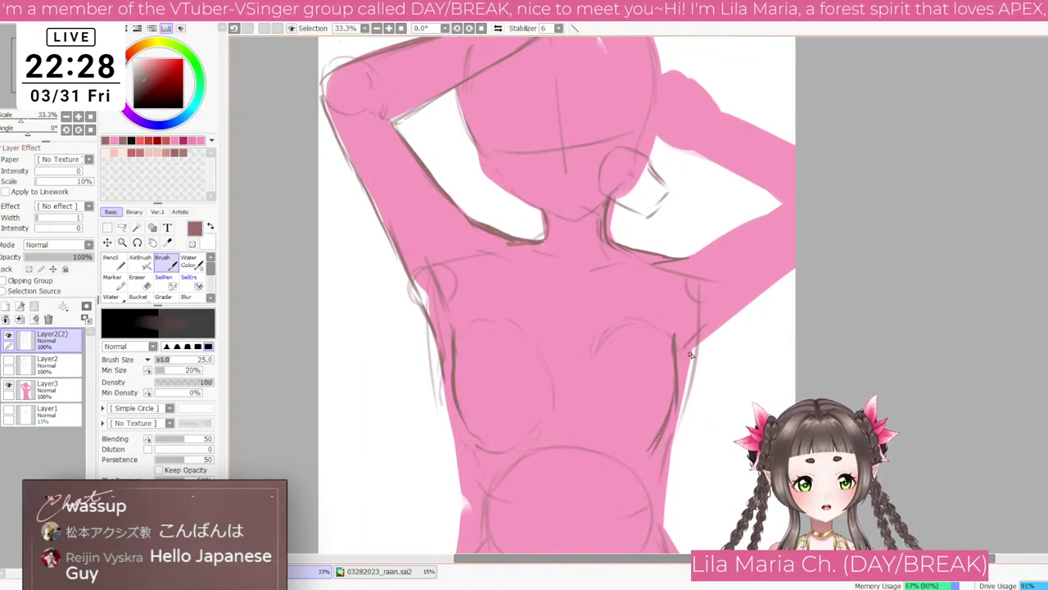
pyautogui.moveTo(690, 354); pyautogui.dragTo(717, 319)
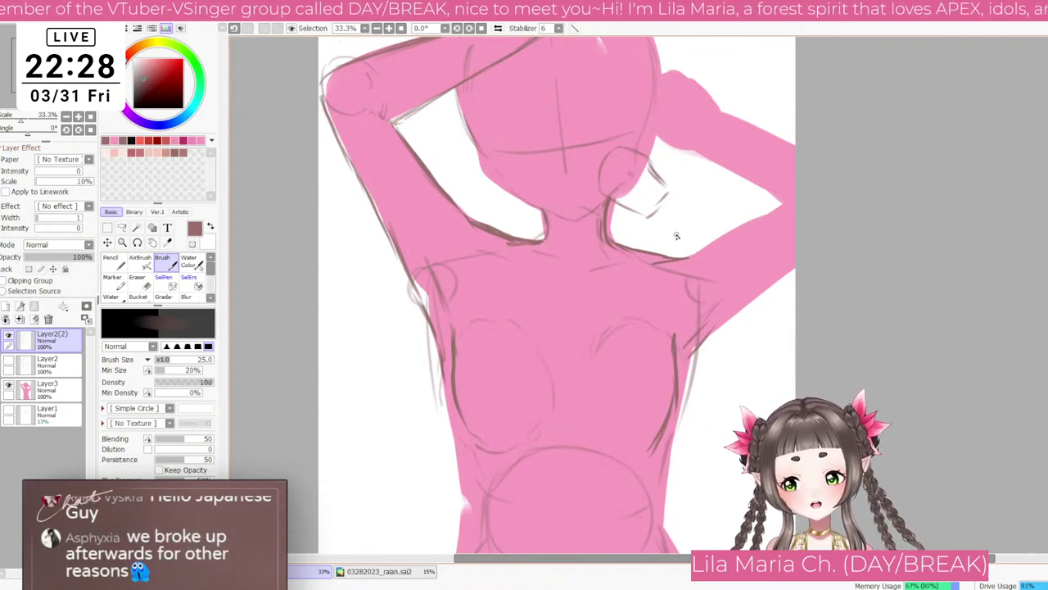
# Step: Trim the rough sketch lines just above the second arm's armpit with a smaller Eraser
pyautogui.press('e')
pyautogui.press('[')
pyautogui.press('[')
pyautogui.moveTo(709, 316)
pyautogui.mouseDown()
pyautogui.moveTo(688, 347)
pyautogui.moveTo(712, 315)
pyautogui.mouseUp()
# Step: Draw the upper contour of the second upper arm from the shoulder to the canvas edge with the Brush at size 20
pyautogui.press('b')
pyautogui.press('[')
pyautogui.press('[')
pyautogui.moveTo(679, 259); pyautogui.dragTo(731, 238)
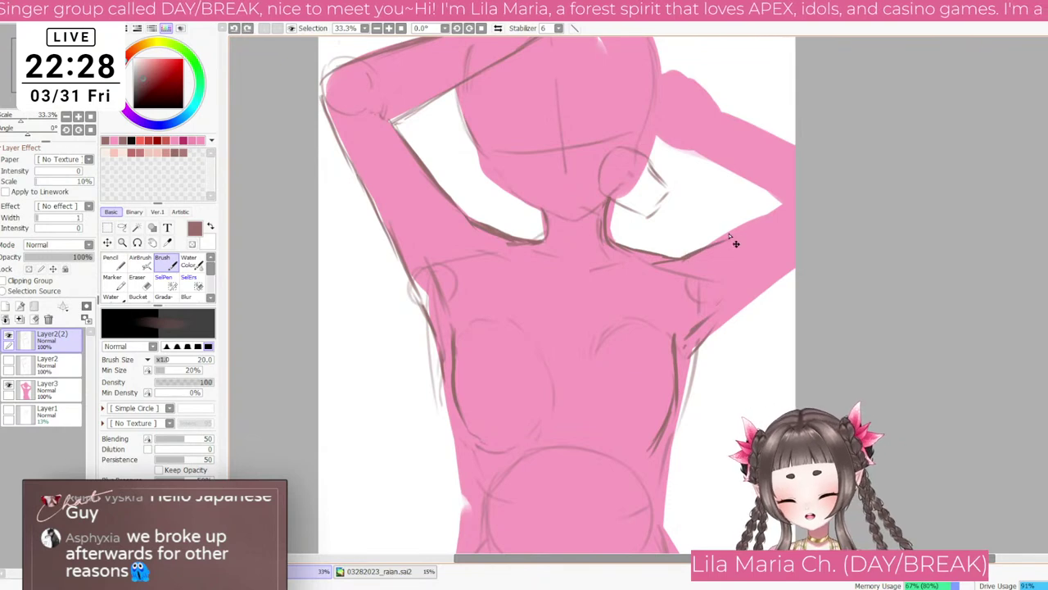
pyautogui.hotkey('ctrl', 'z')
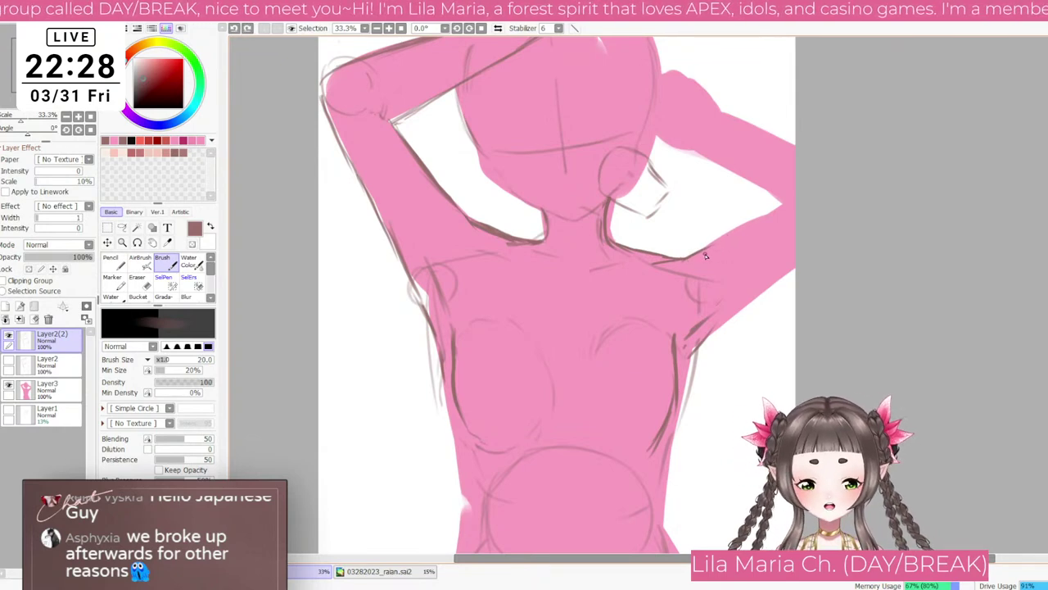
pyautogui.moveTo(706, 255)
pyautogui.mouseDown()
pyautogui.moveTo(729, 233)
pyautogui.moveTo(692, 258)
pyautogui.moveTo(793, 206)
pyautogui.mouseUp()
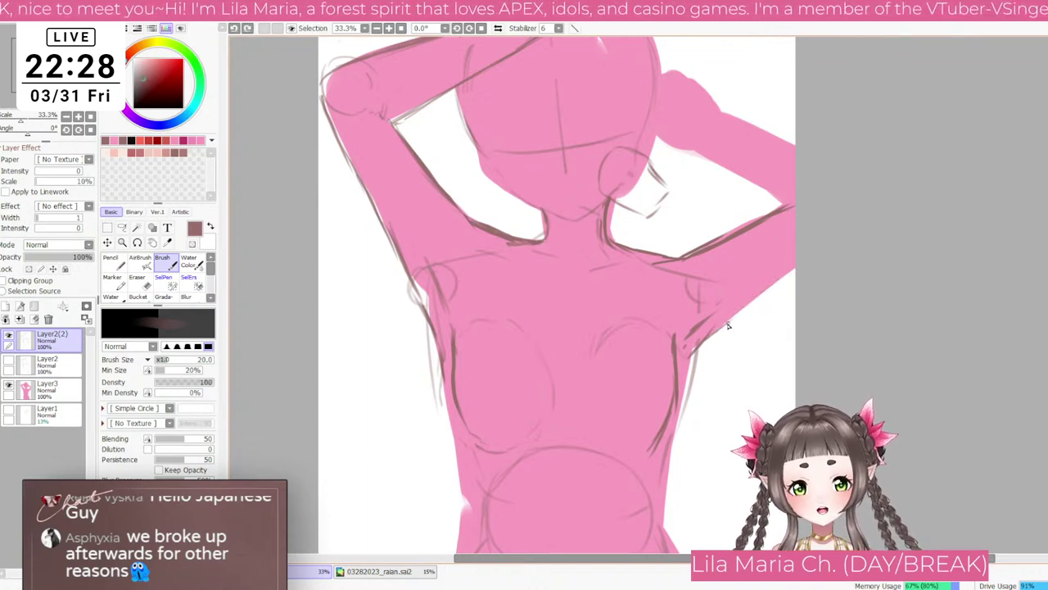
# Step: Draw the underside of the second upper arm from the armpit to the canvas edge with the Brush at size 20
pyautogui.moveTo(715, 334); pyautogui.dragTo(775, 283)
pyautogui.moveTo(737, 315); pyautogui.dragTo(794, 269)
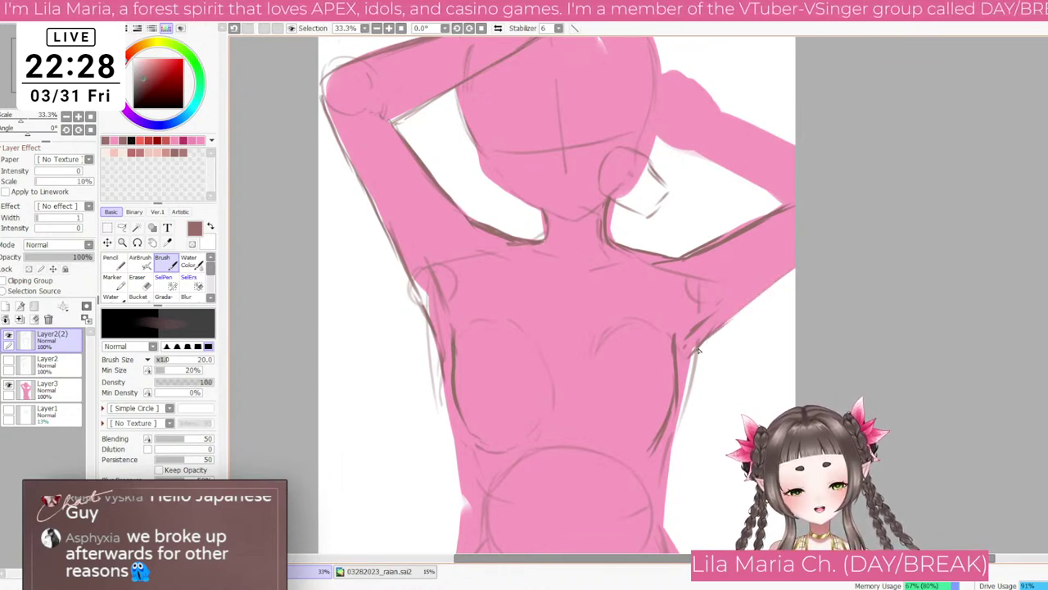
pyautogui.hotkey('ctrl', 'z')
pyautogui.moveTo(724, 325); pyautogui.dragTo(791, 270)
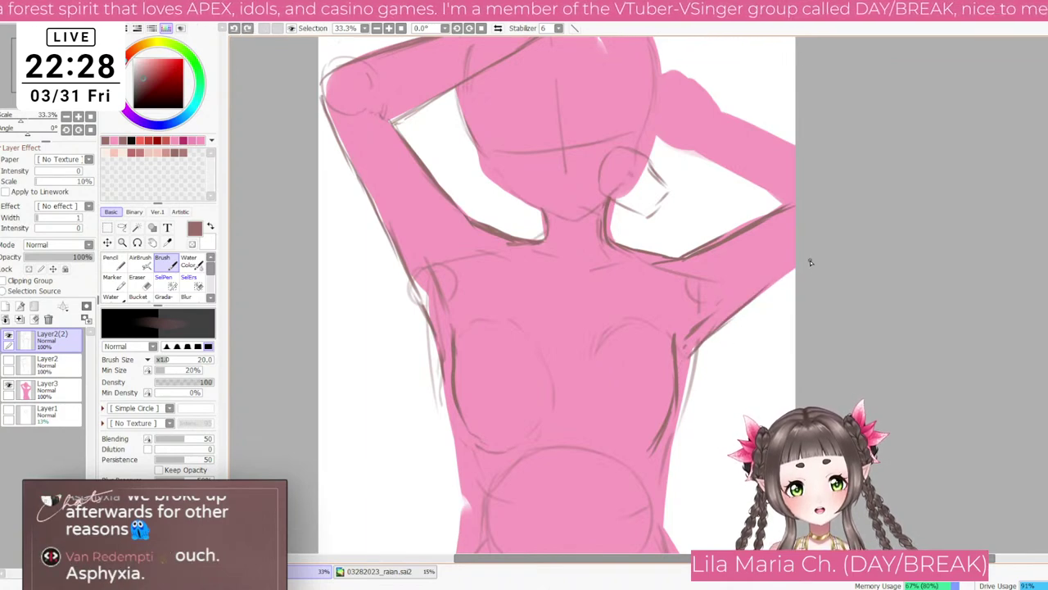
pyautogui.moveTo(793, 269); pyautogui.dragTo(714, 332)
# Step: Draw both contour lines of the second forearm from the wrist to the canvas edge with the Brush at size 20
pyautogui.scroll(-2, 751, 344)
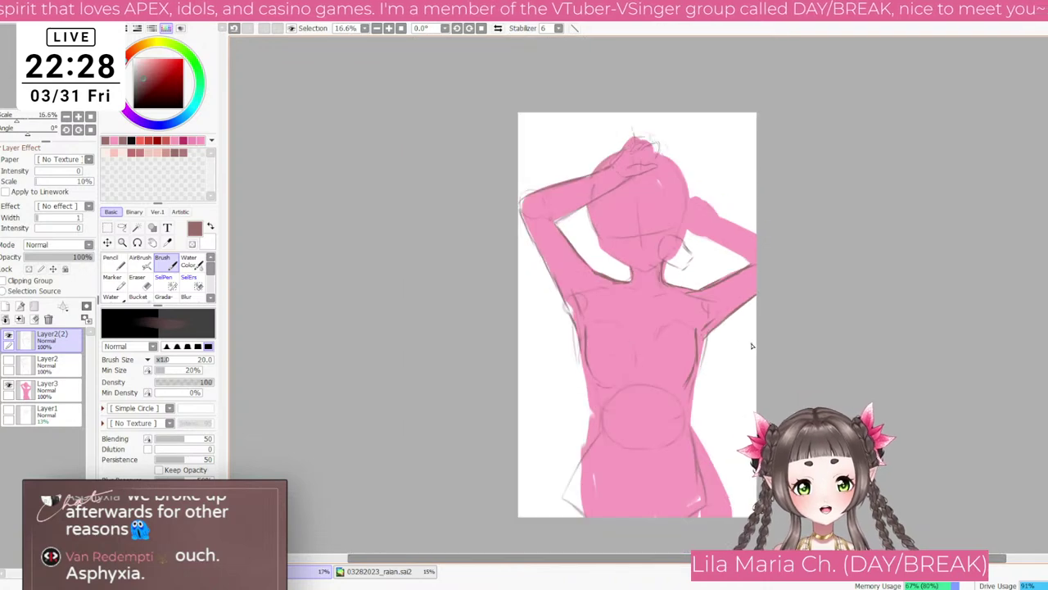
pyautogui.press('End')
pyautogui.press('End')
pyautogui.press('End')
pyautogui.scroll(2, 751, 295)
pyautogui.press('End')
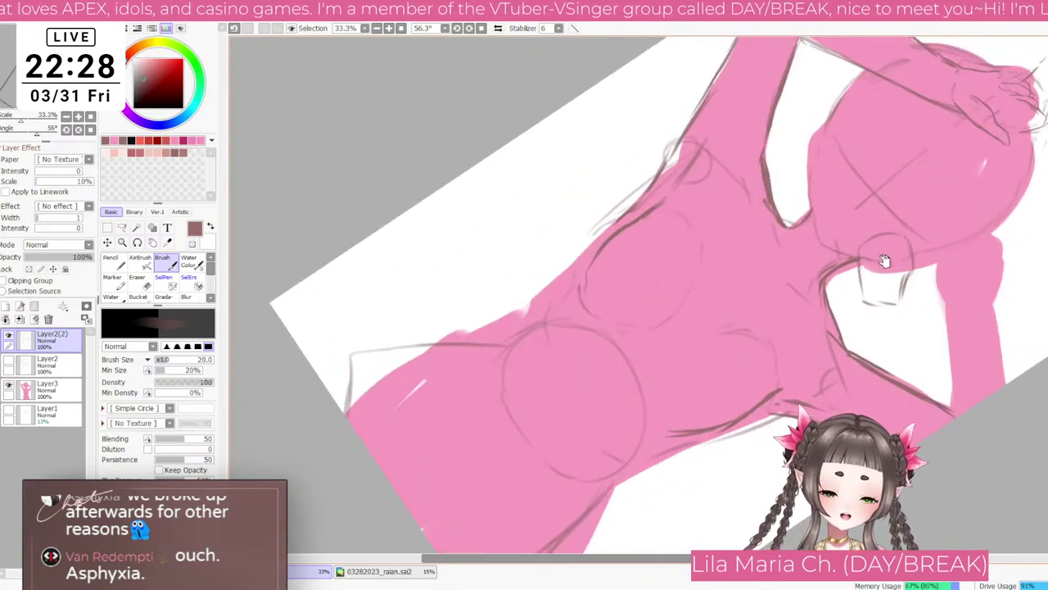
pyautogui.moveTo(884, 260)
pyautogui.mouseDown()
pyautogui.moveTo(802, 250)
pyautogui.moveTo(680, 291)
pyautogui.moveTo(504, 287)
pyautogui.moveTo(510, 274)
pyautogui.mouseUp()
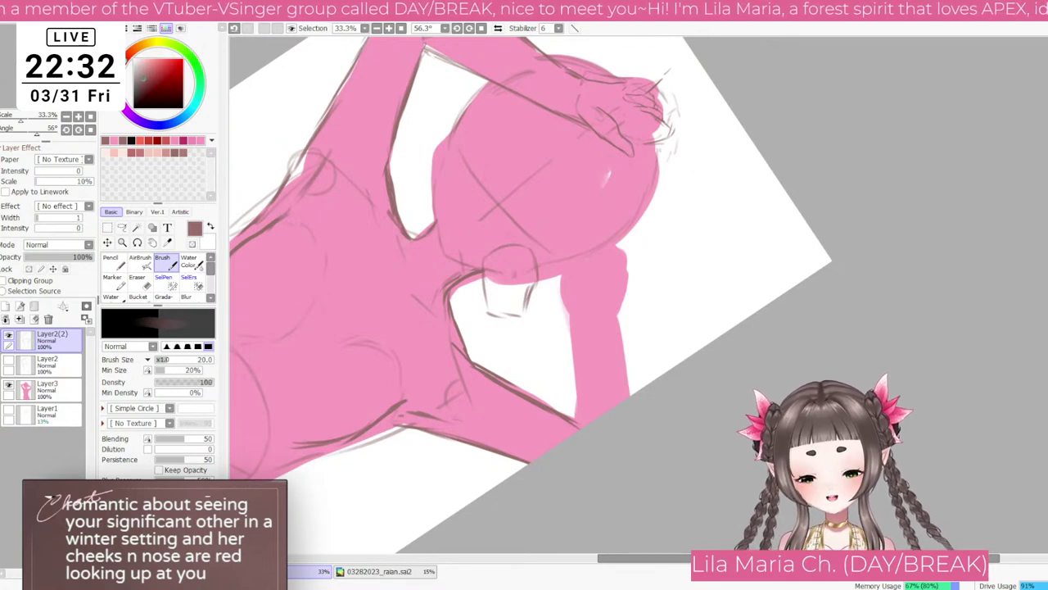
pyautogui.press('Delete')
pyautogui.press('Delete')
pyautogui.press('Delete')
pyautogui.press('Delete')
pyautogui.press('Delete')
pyautogui.press('Delete')
pyautogui.press('End')
pyautogui.press('End')
pyautogui.press('End')
pyautogui.press('End')
pyautogui.press('End')
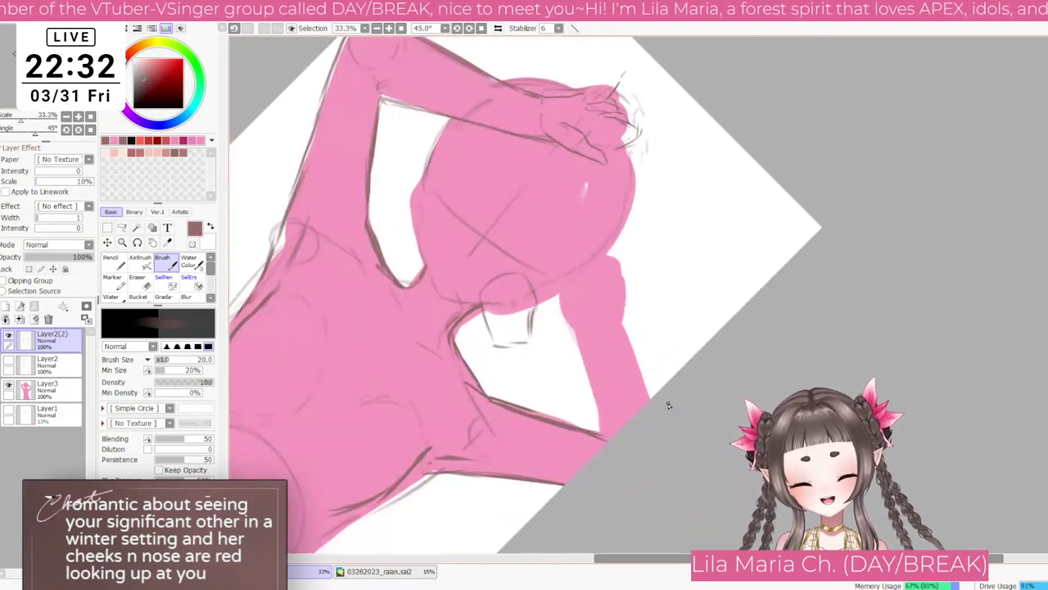
pyautogui.scroll(1, 586, 357)
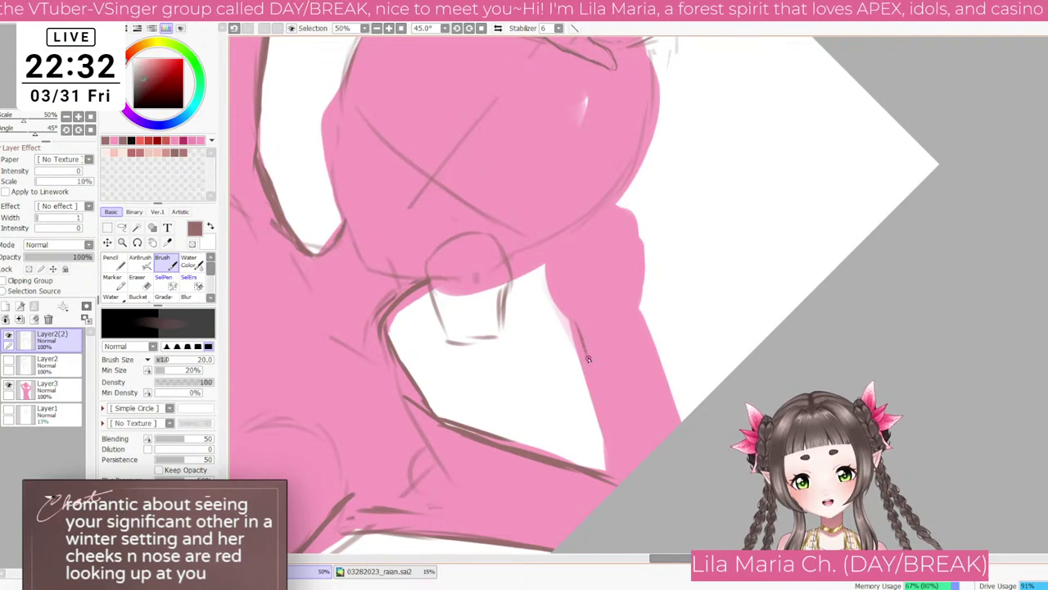
pyautogui.moveTo(578, 334); pyautogui.dragTo(624, 477)
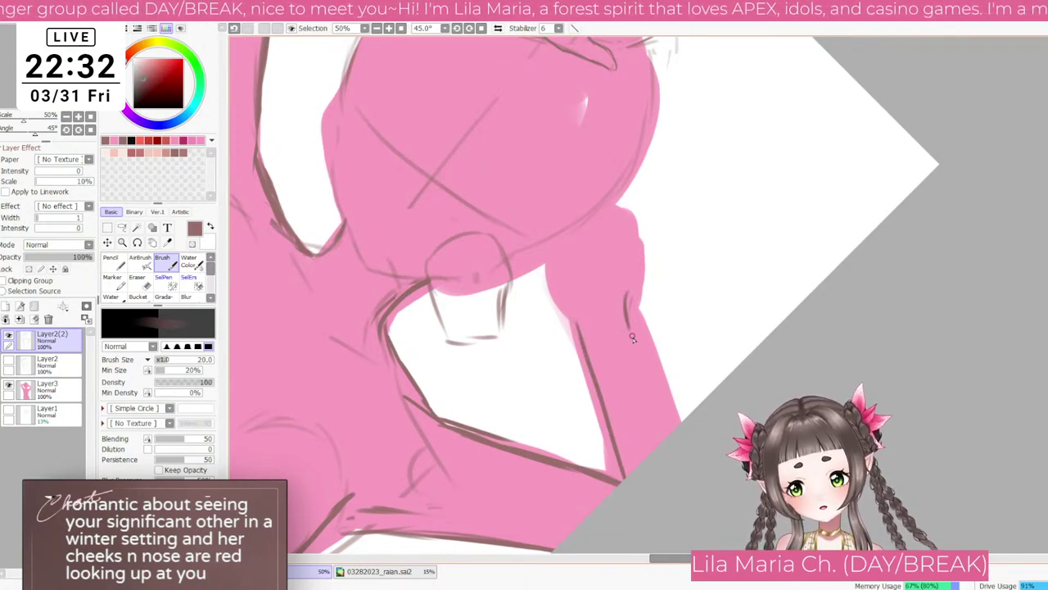
pyautogui.moveTo(627, 300); pyautogui.dragTo(678, 426)
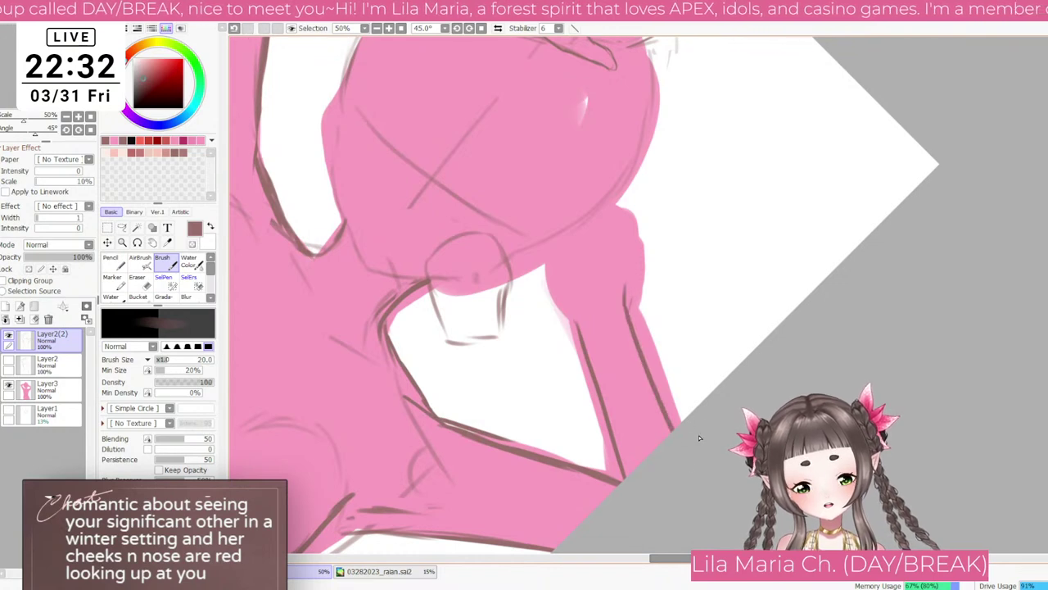
# Step: Erase the old hand construction circle and box beside the jaw with the Eraser at size 120
pyautogui.click(90, 130)
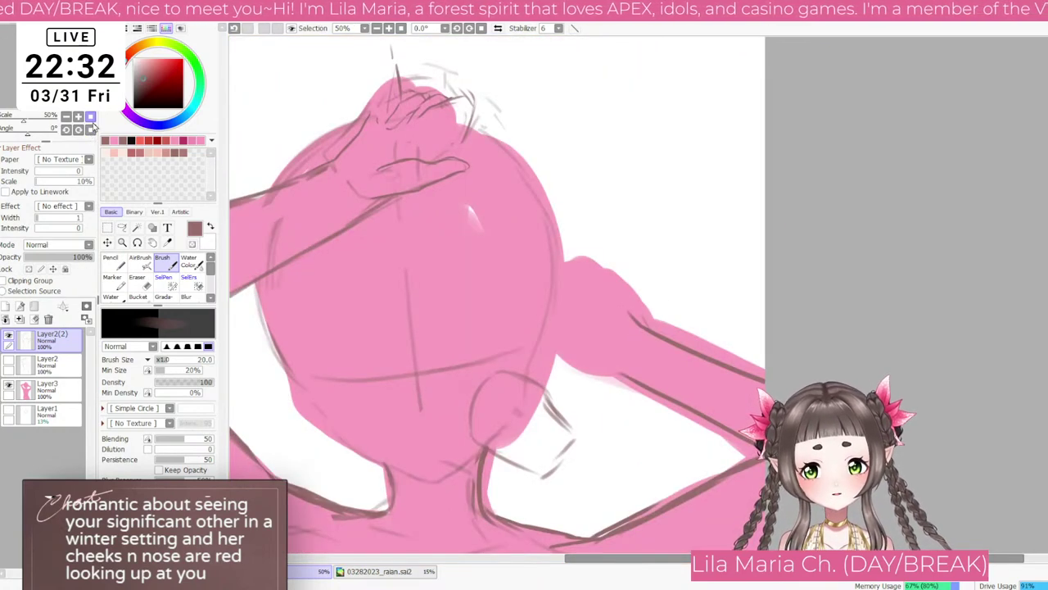
pyautogui.click(90, 116)
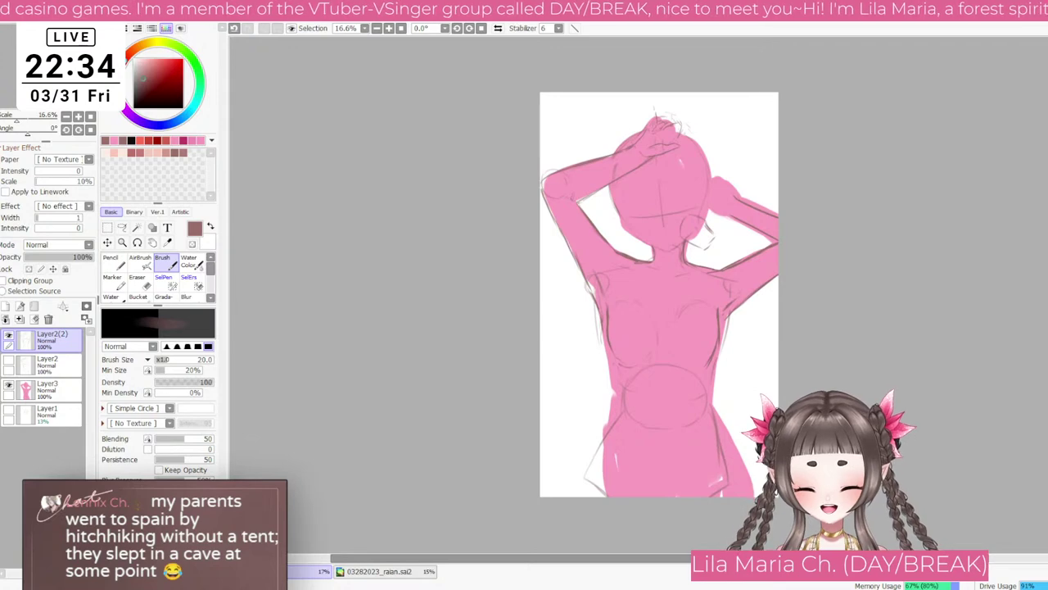
pyautogui.scroll(2, 731, 205)
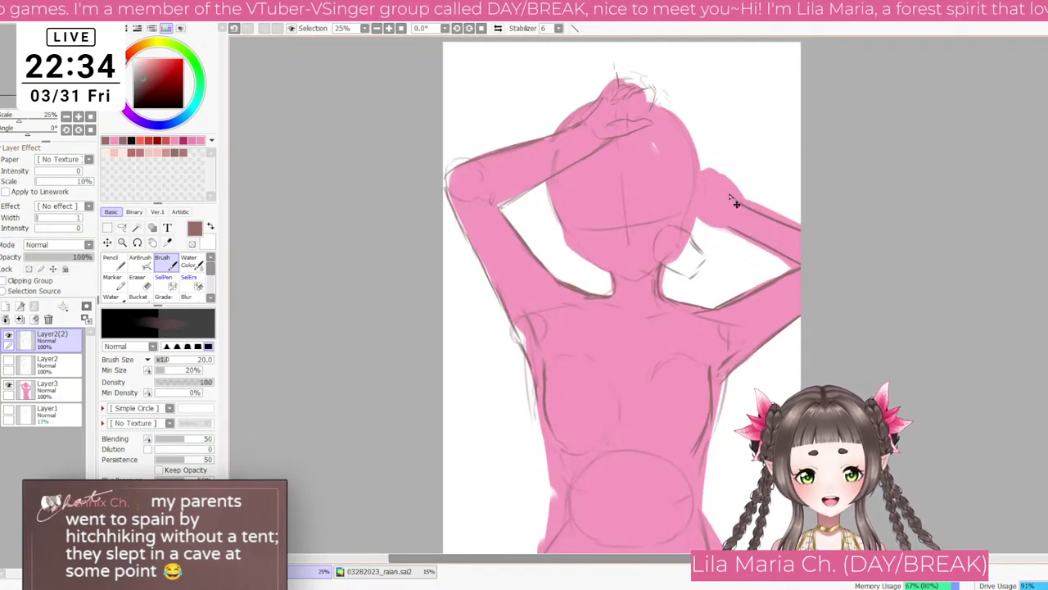
pyautogui.press('End')
pyautogui.press('End')
pyautogui.press('End')
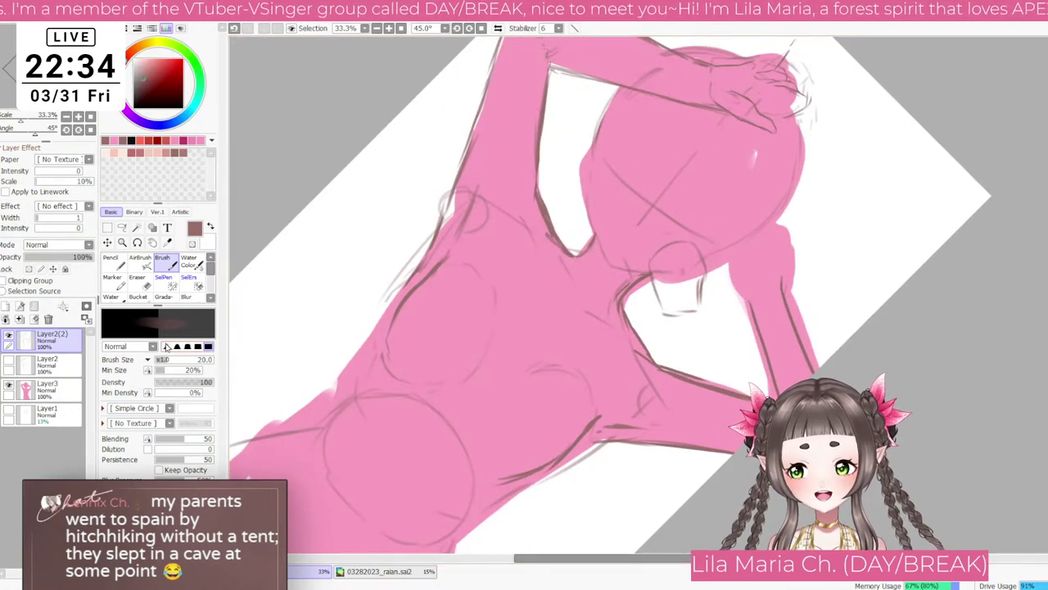
pyautogui.press('e')
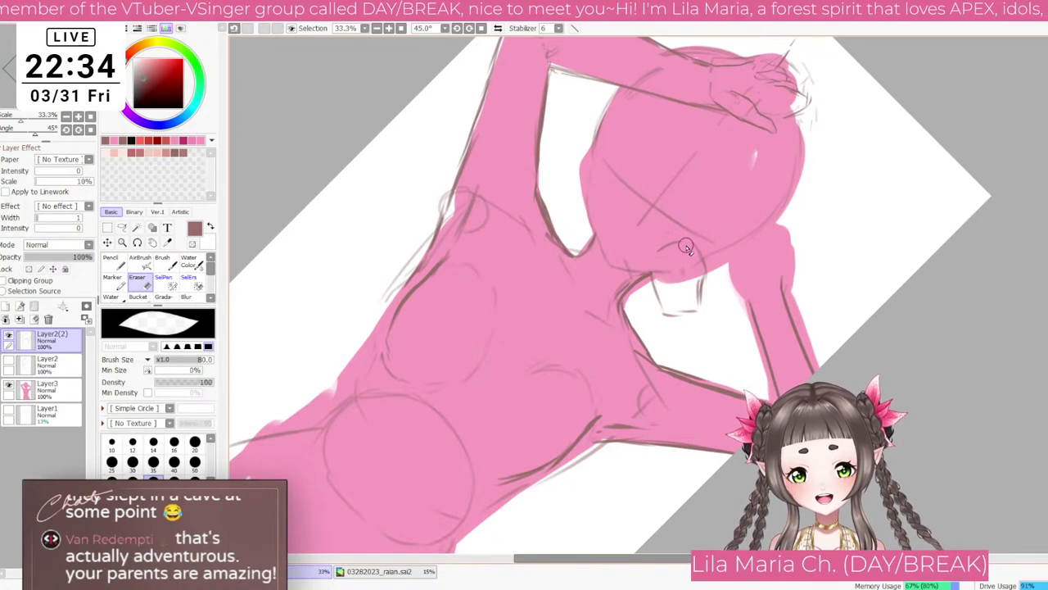
pyautogui.press(']')
pyautogui.press(']')
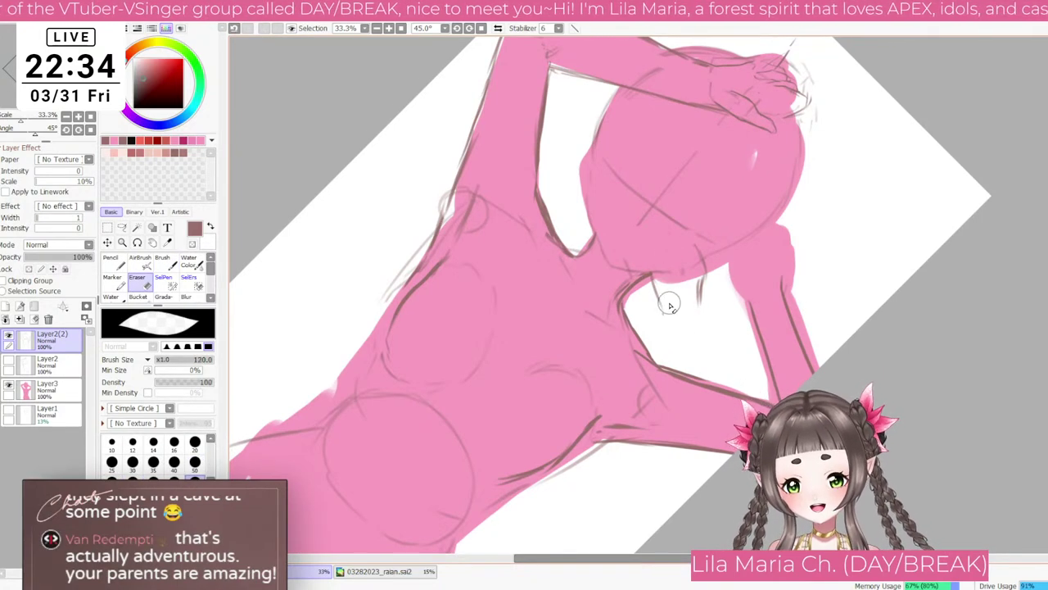
# Step: Straighten the canvas rotation to 0° and enlarge the Eraser to size 400
pyautogui.scroll(-1, 709, 301)
pyautogui.scroll(-2, 709, 301)
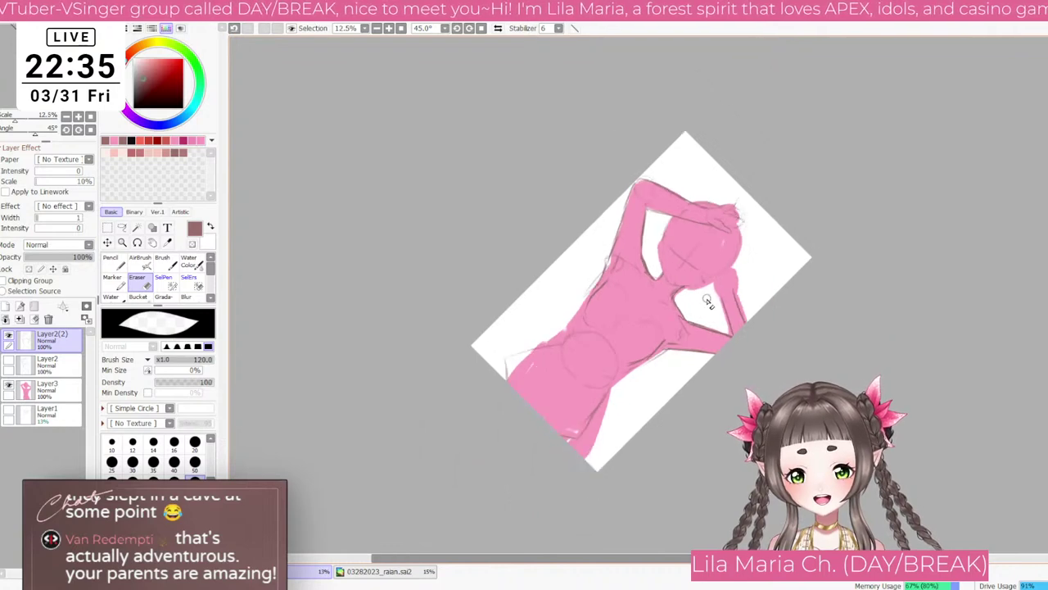
pyautogui.press('Home')
pyautogui.click(167, 262)
pyautogui.press('e')
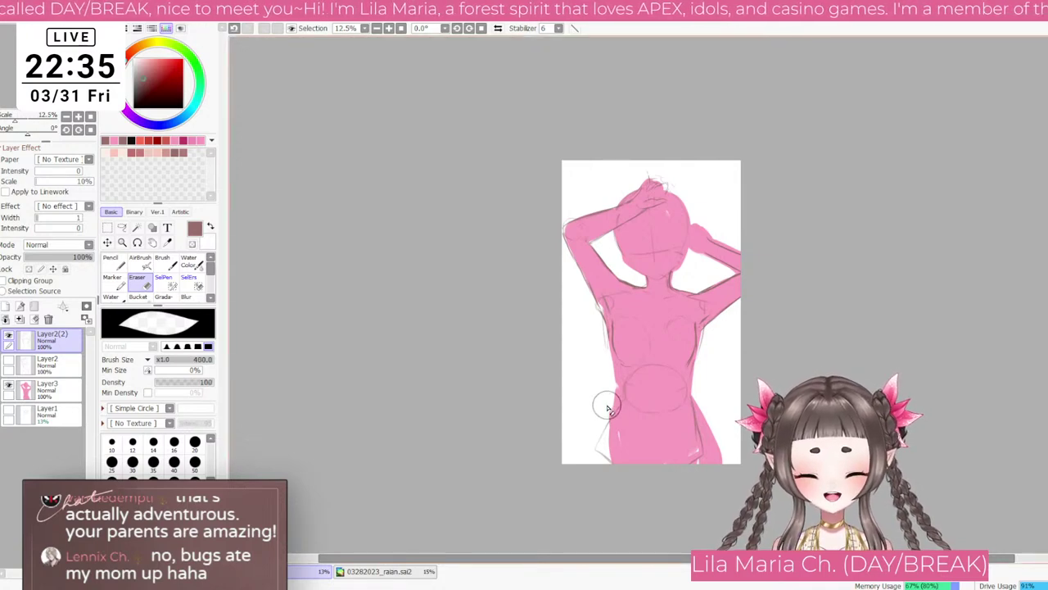
# Step: Erase the rough hip and thigh lines and the lower half of the belly circle with the eraser at size 450
pyautogui.press(']')
pyautogui.press(']')
pyautogui.moveTo(603, 405)
pyautogui.mouseDown()
pyautogui.moveTo(653, 402)
pyautogui.moveTo(676, 420)
pyautogui.mouseUp()
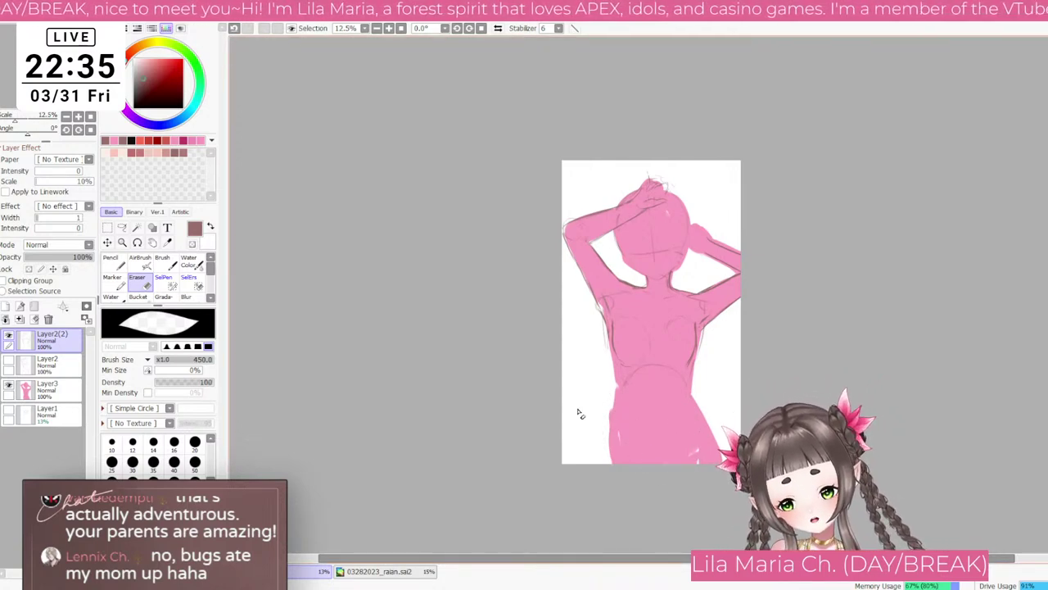
# Step: Draw the left side of the torso from the ribs down to the waist with the brush at size 25
pyautogui.press('b')
pyautogui.scroll(1, 595, 366)
pyautogui.press(']')
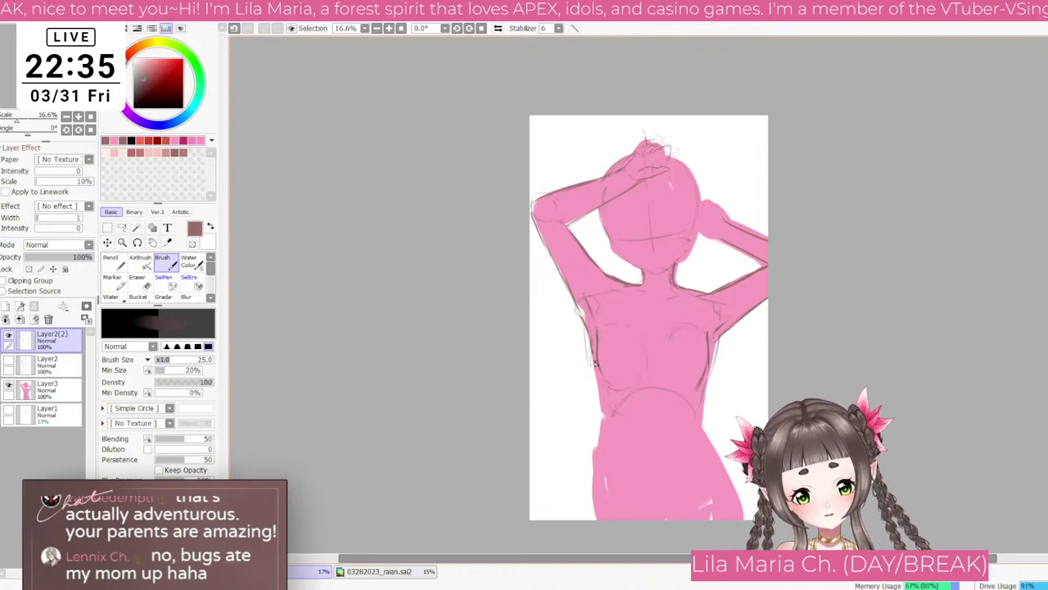
pyautogui.moveTo(595, 360); pyautogui.dragTo(597, 380)
pyautogui.hotkey('ctrl', 'z')
pyautogui.moveTo(590, 337); pyautogui.dragTo(598, 430)
pyautogui.hotkey('ctrl', 'z')
pyautogui.moveTo(591, 337); pyautogui.dragTo(603, 418)
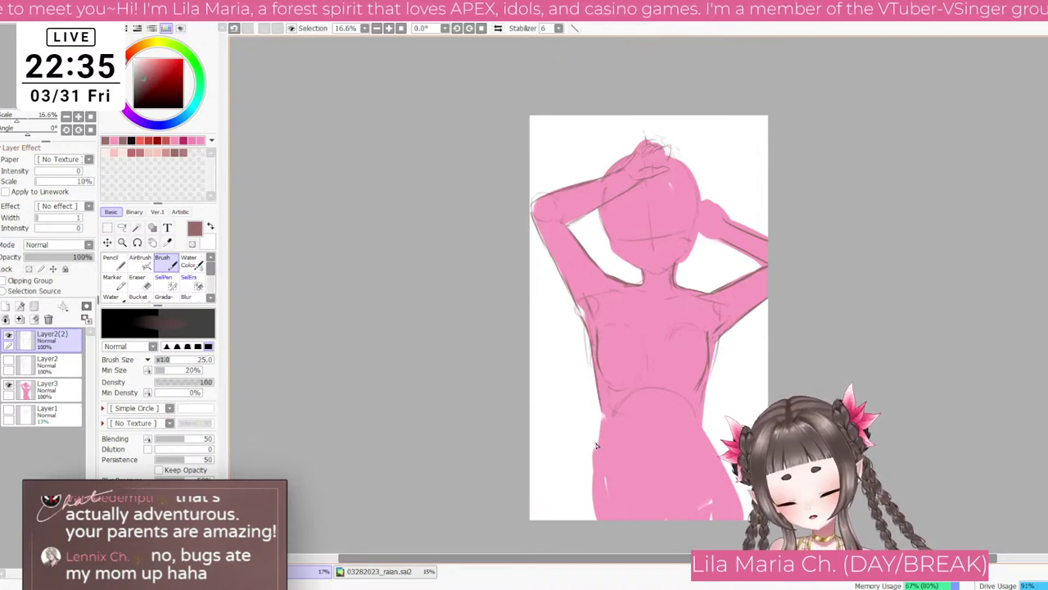
pyautogui.hotkey('ctrl', 'z')
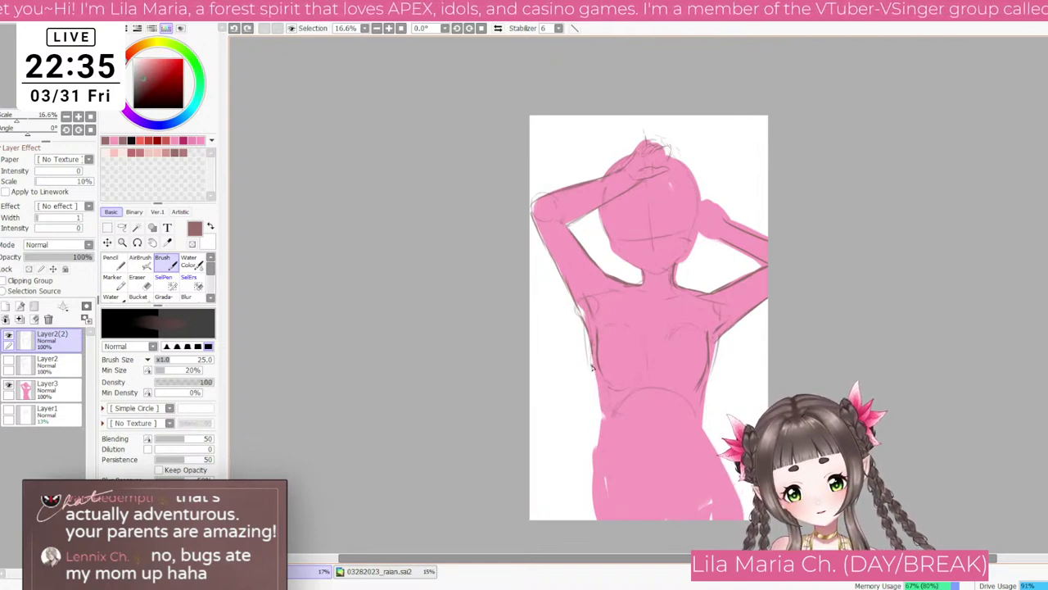
pyautogui.moveTo(588, 343); pyautogui.dragTo(606, 438)
pyautogui.hotkey('ctrl', 'z')
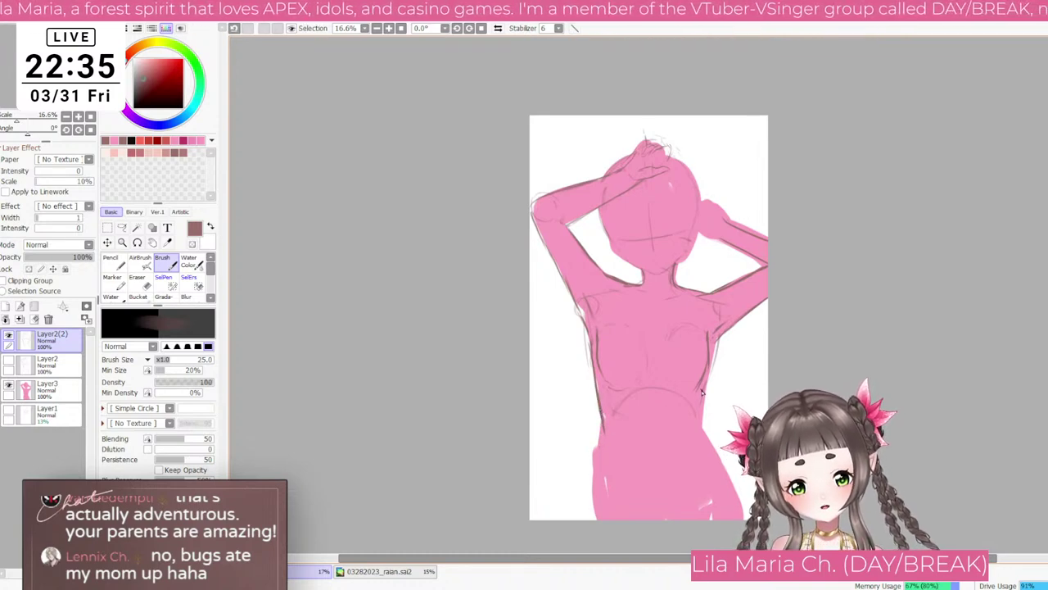
# Step: Draw the right waist and hip contour and the left hip contour down to the canvas's lower edge
pyautogui.moveTo(709, 365); pyautogui.dragTo(703, 414)
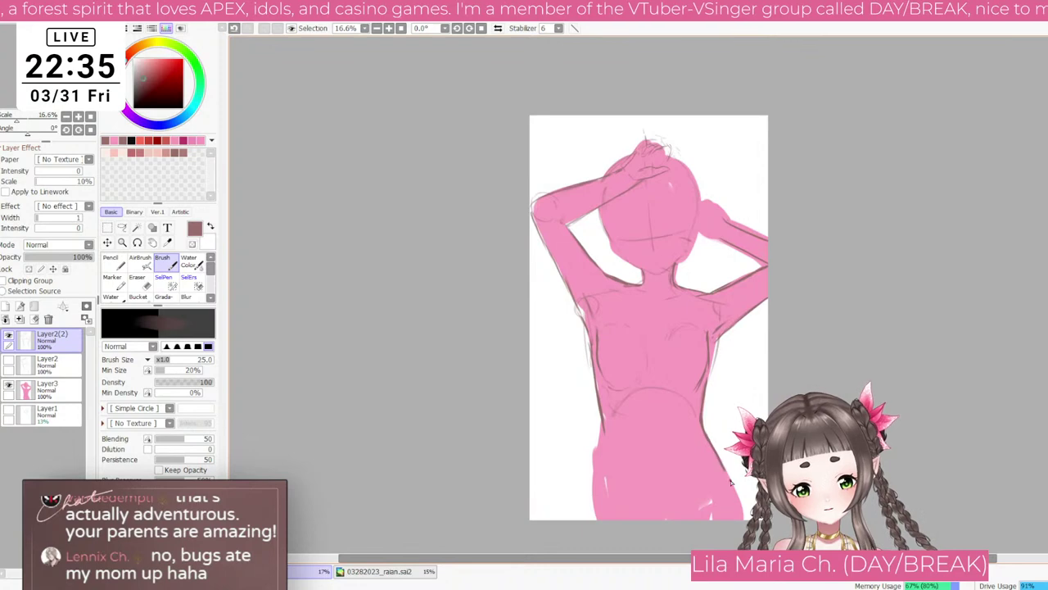
pyautogui.moveTo(603, 424); pyautogui.dragTo(601, 534)
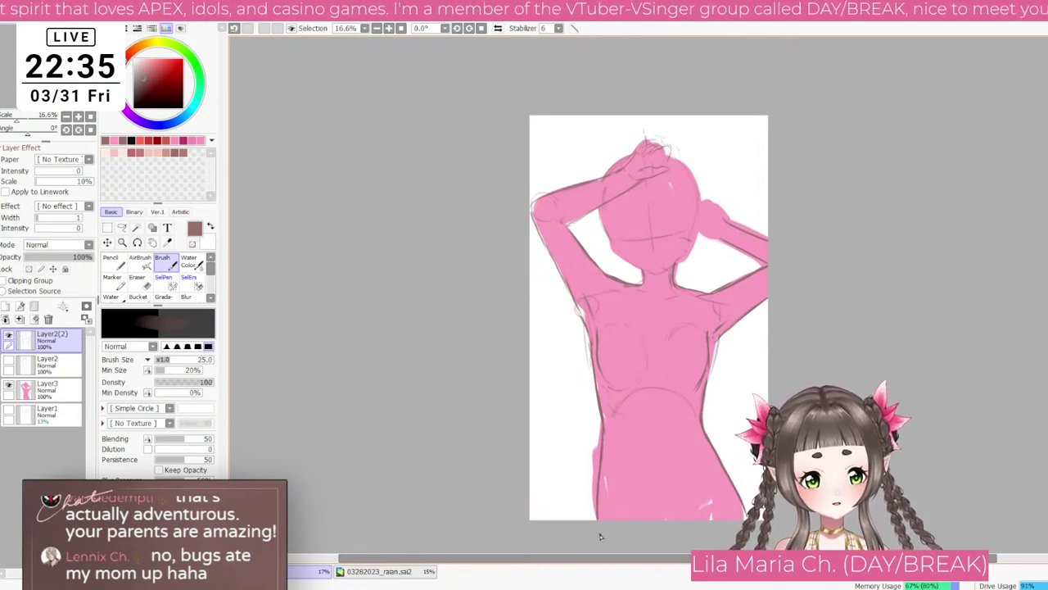
pyautogui.hotkey('ctrl', 'z')
pyautogui.hotkey('ctrl', 'z')
pyautogui.moveTo(603, 418); pyautogui.dragTo(596, 517)
pyautogui.hotkey('ctrl', 'z')
pyautogui.hotkey('ctrl', 'z')
pyautogui.hotkey('ctrl', 'z')
pyautogui.moveTo(603, 415); pyautogui.dragTo(592, 528)
pyautogui.hotkey('ctrl', 'z')
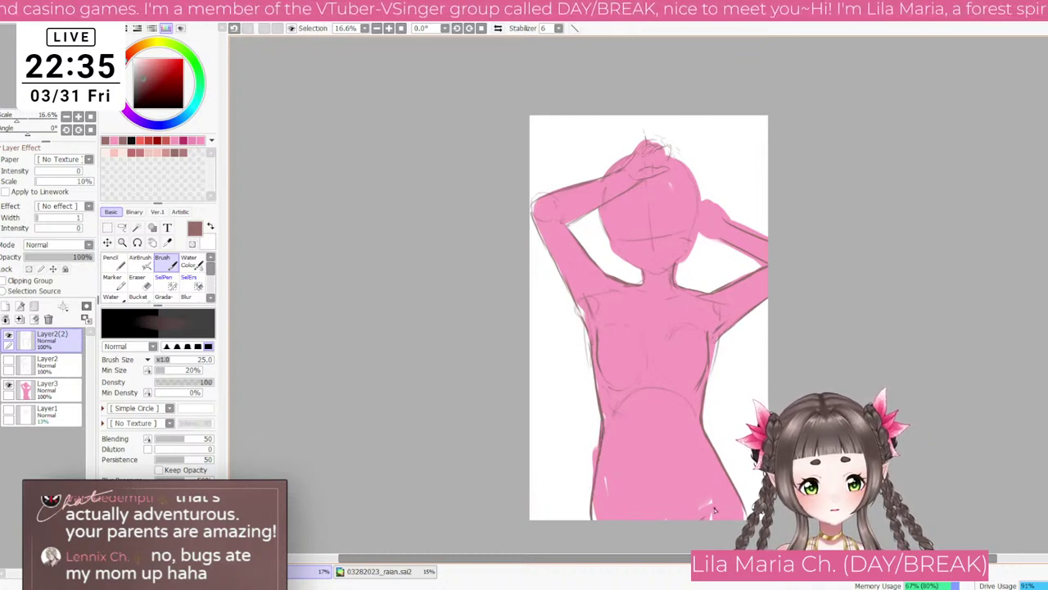
# Step: Erase most of the upper outline of the right upper arm with the eraser at size 300
pyautogui.scroll(2, 694, 217)
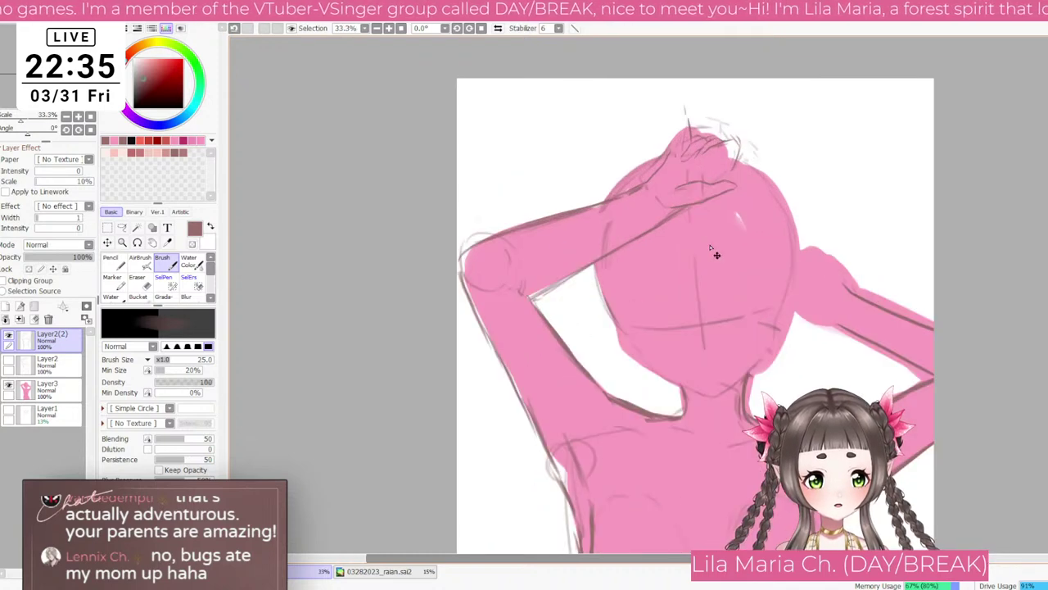
pyautogui.moveTo(732, 290); pyautogui.dragTo(600, 306)
pyautogui.press('End')
pyautogui.press('End')
pyautogui.press('End')
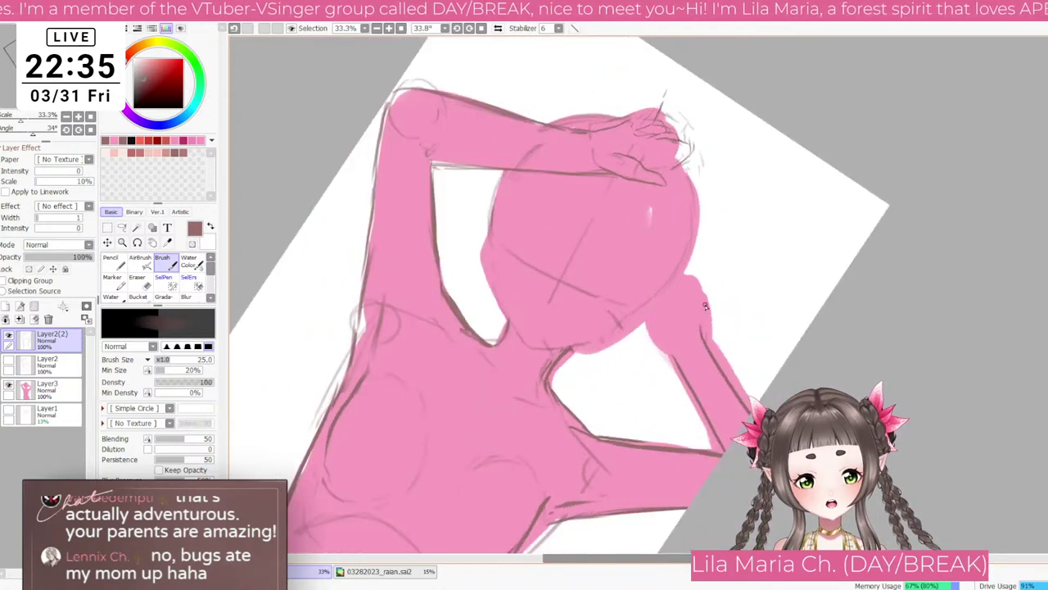
pyautogui.press('e')
pyautogui.moveTo(697, 426)
pyautogui.mouseDown()
pyautogui.moveTo(665, 440)
pyautogui.moveTo(697, 442)
pyautogui.moveTo(652, 439)
pyautogui.moveTo(741, 428)
pyautogui.moveTo(508, 296)
pyautogui.moveTo(517, 352)
pyautogui.mouseUp()
pyautogui.press('b')
pyautogui.press('e')
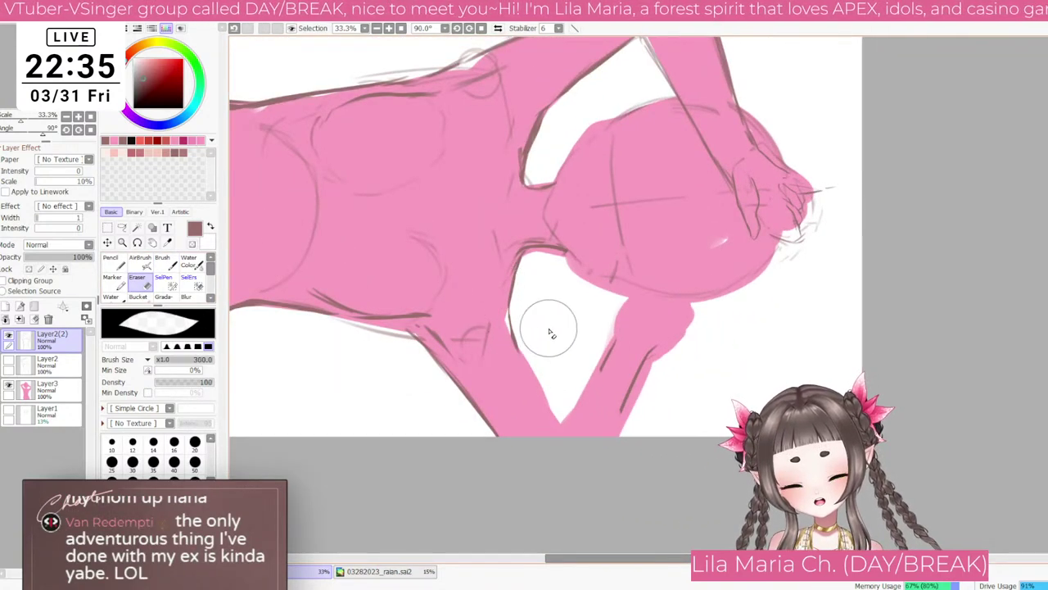
# Step: Redraw the curve from the neck into the right shoulder with the brush at size 14
pyautogui.press('Delete')
pyautogui.press('Delete')
pyautogui.press('Delete')
pyautogui.press('Delete')
pyautogui.press('Delete')
pyautogui.press('Delete')
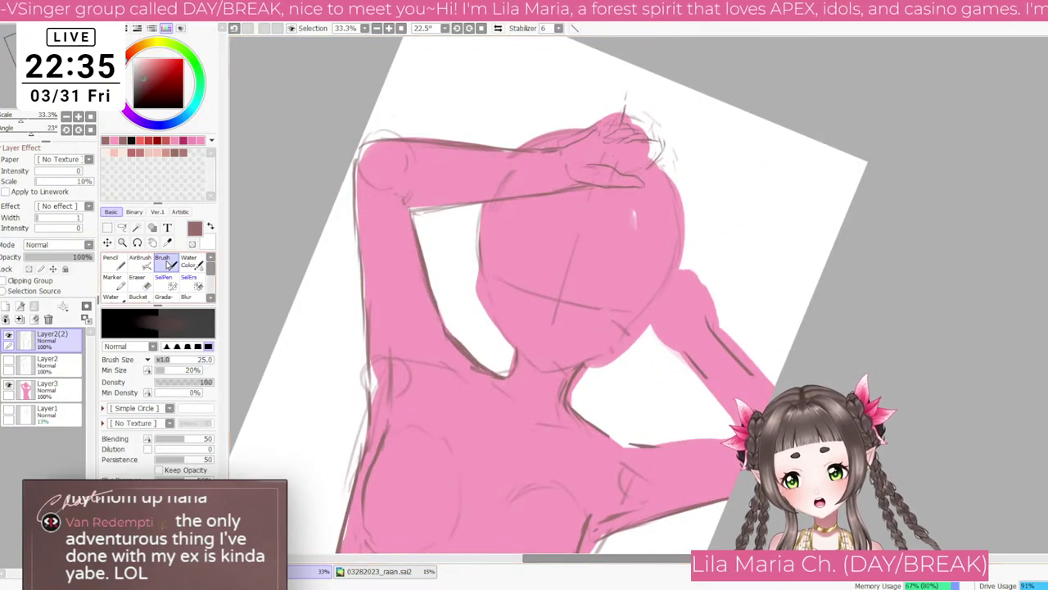
pyautogui.press('b')
pyautogui.moveTo(577, 413); pyautogui.dragTo(605, 442)
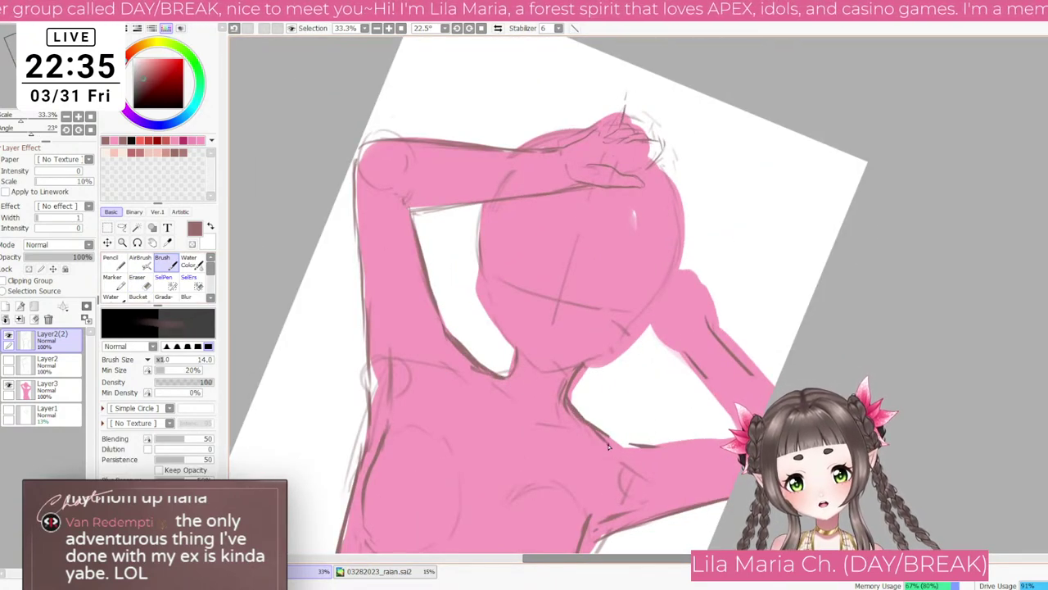
pyautogui.hotkey('ctrl', 'z')
pyautogui.moveTo(573, 408)
pyautogui.mouseDown()
pyautogui.moveTo(598, 437)
pyautogui.moveTo(634, 450)
pyautogui.mouseUp()
# Step: Try to extend the upper outline of the right upper arm from the shoulder toward the elbow
pyautogui.press('End')
pyautogui.press('End')
pyautogui.press('End')
pyautogui.press('End')
pyautogui.press('End')
pyautogui.press('End')
pyautogui.press('End')
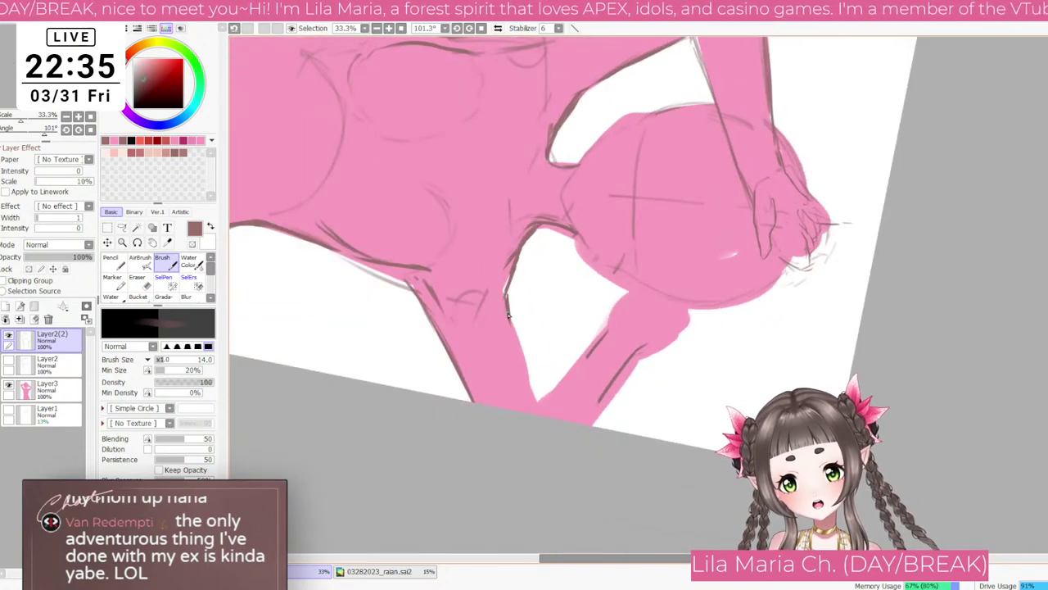
pyautogui.moveTo(506, 287); pyautogui.dragTo(528, 401)
pyautogui.hotkey('ctrl', 'z')
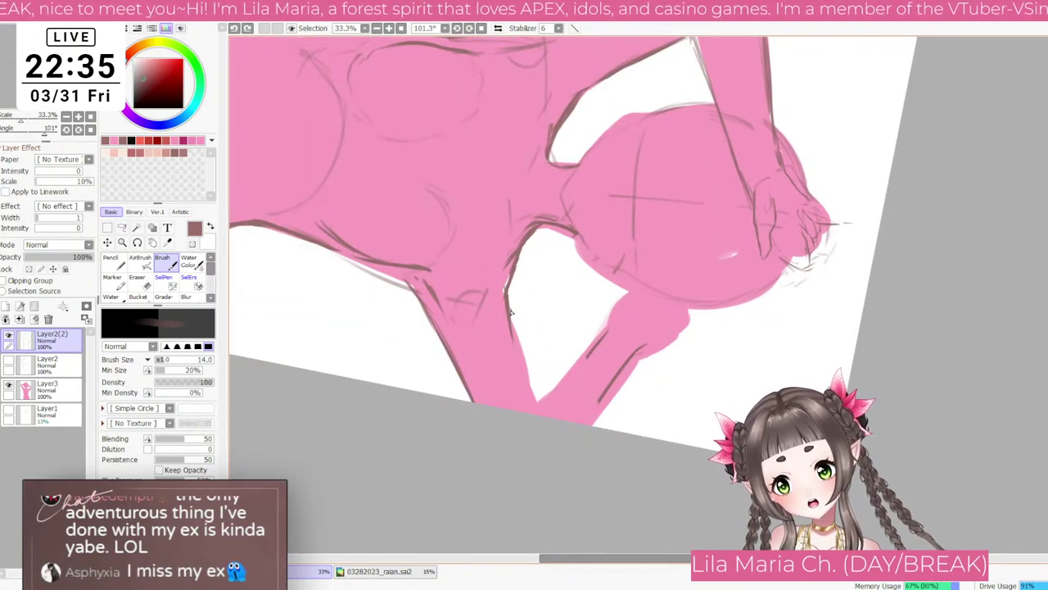
pyautogui.moveTo(509, 313); pyautogui.dragTo(529, 388)
pyautogui.hotkey('ctrl', 'z')
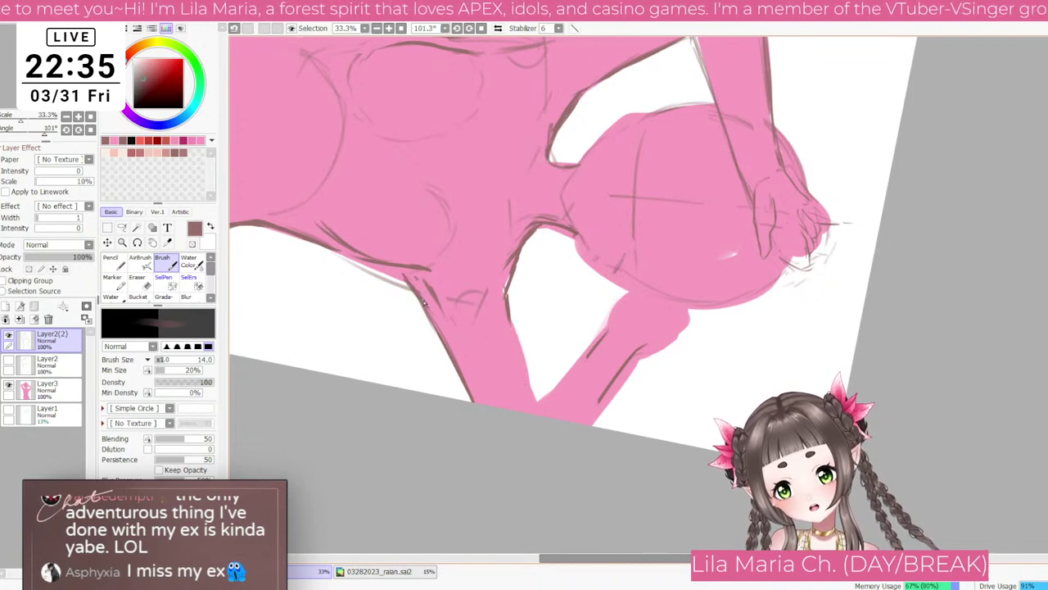
# Step: Redraw the underarm line where the right upper arm meets the chest, and set the eraser to size 160
pyautogui.moveTo(391, 266)
pyautogui.mouseDown()
pyautogui.moveTo(436, 319)
pyautogui.moveTo(446, 352)
pyautogui.mouseUp()
pyautogui.hotkey('ctrl', 'z')
pyautogui.moveTo(430, 308); pyautogui.dragTo(445, 341)
pyautogui.press('e')
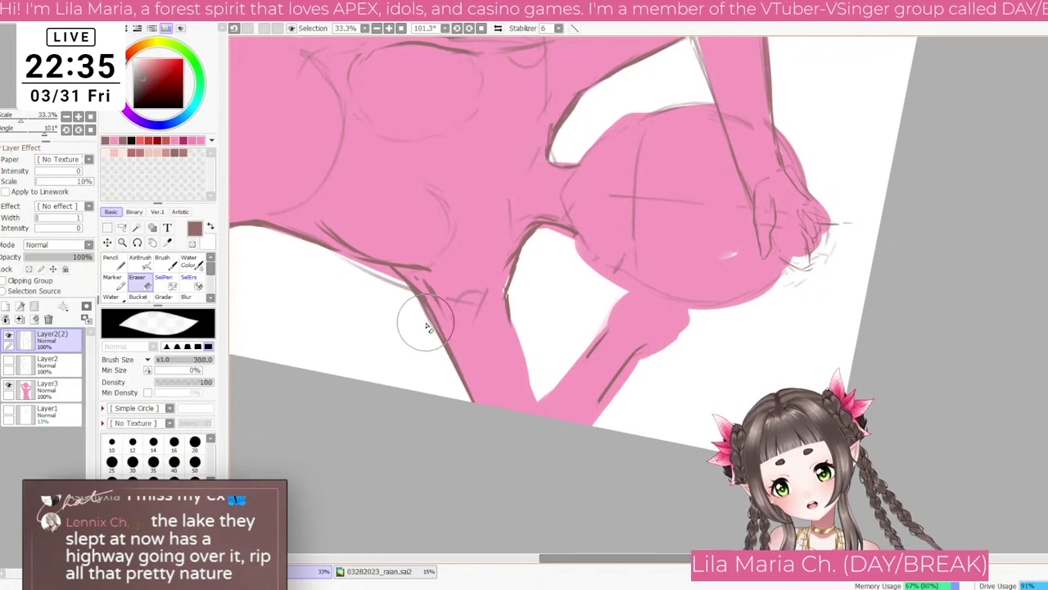
pyautogui.press('Delete')
pyautogui.press('Delete')
pyautogui.press('Delete')
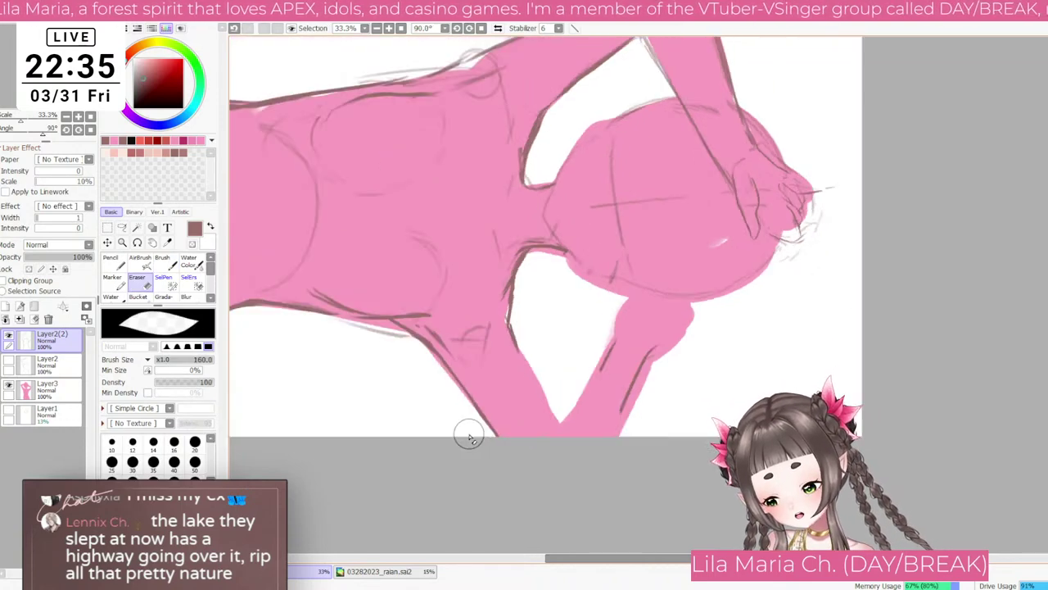
pyautogui.press('End')
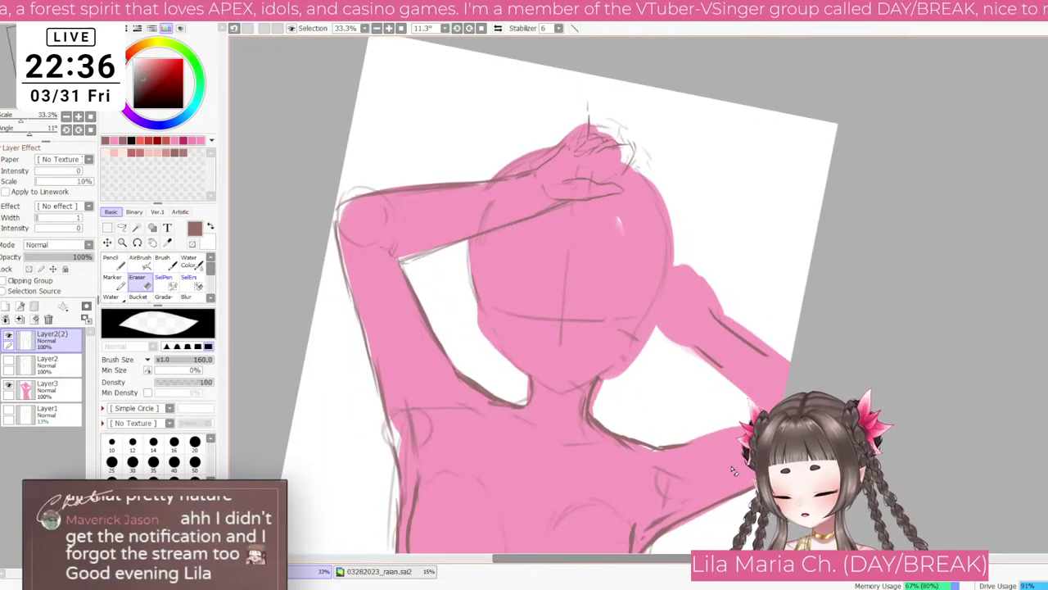
pyautogui.press('Delete')
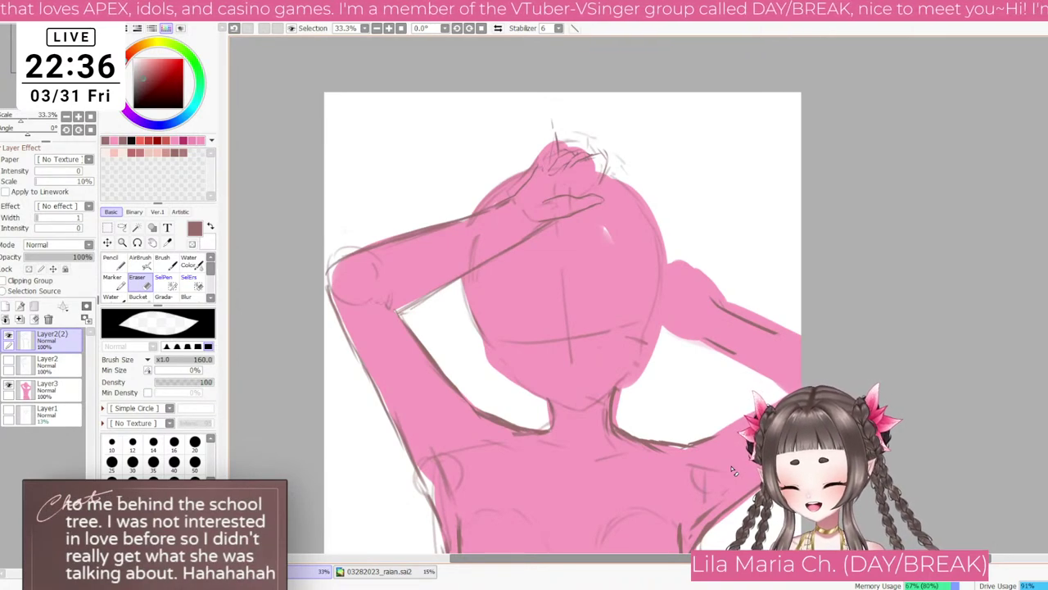
# Step: Draw the shoulder end of the right upper arm's upper outline with the brush at size 20
pyautogui.scroll(-2, 370, 343)
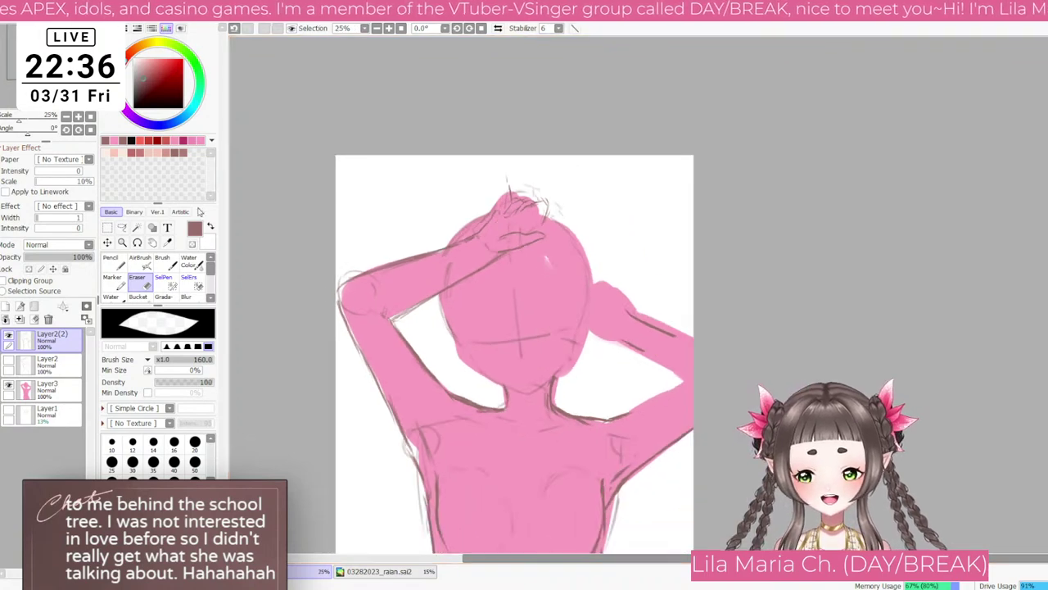
pyautogui.click(89, 118)
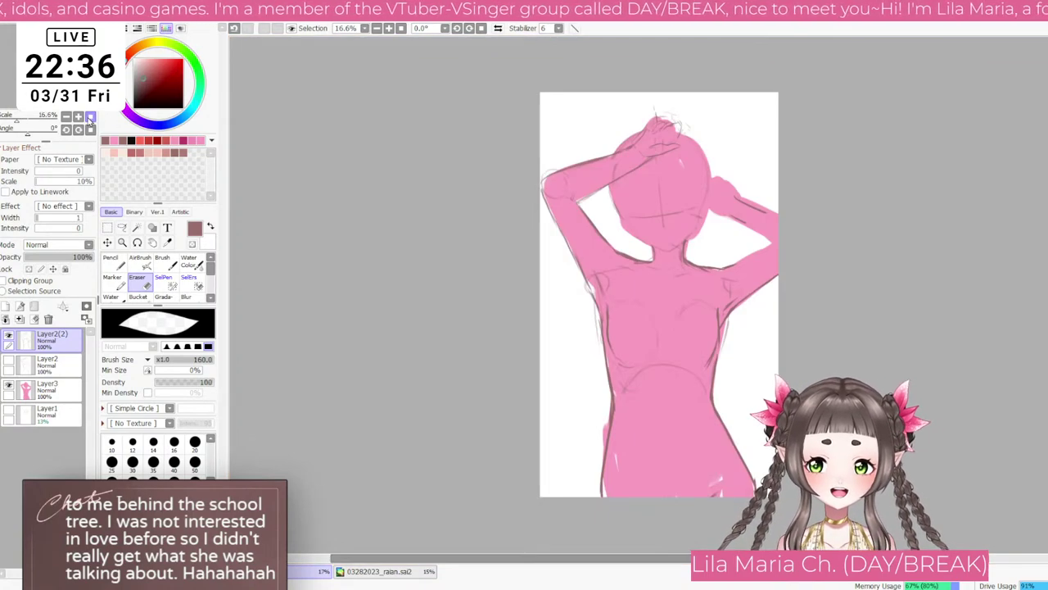
pyautogui.scroll(4, 734, 218)
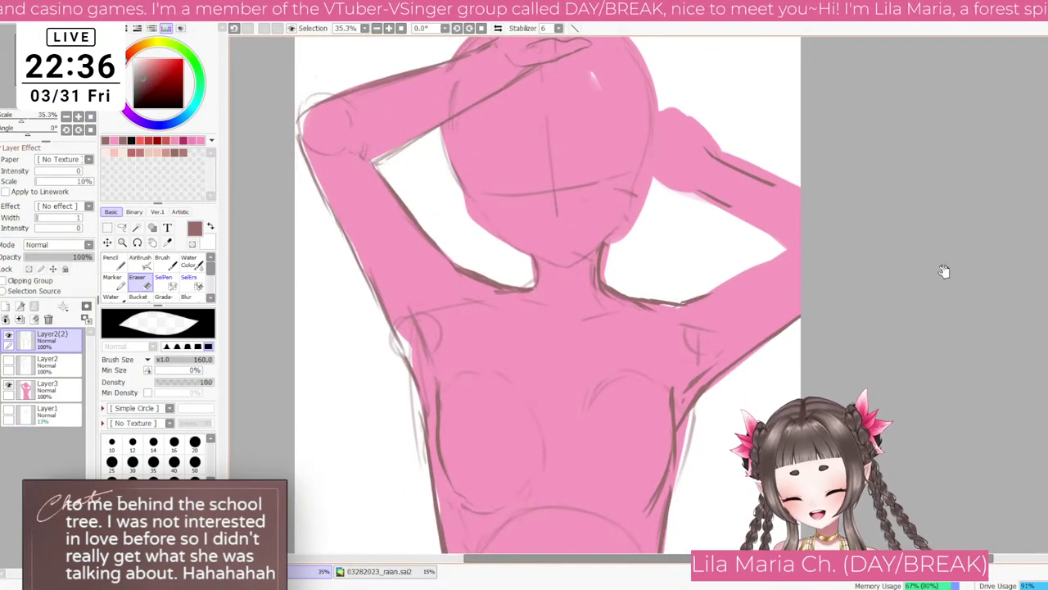
pyautogui.moveTo(699, 366); pyautogui.dragTo(558, 425)
pyautogui.click(171, 262)
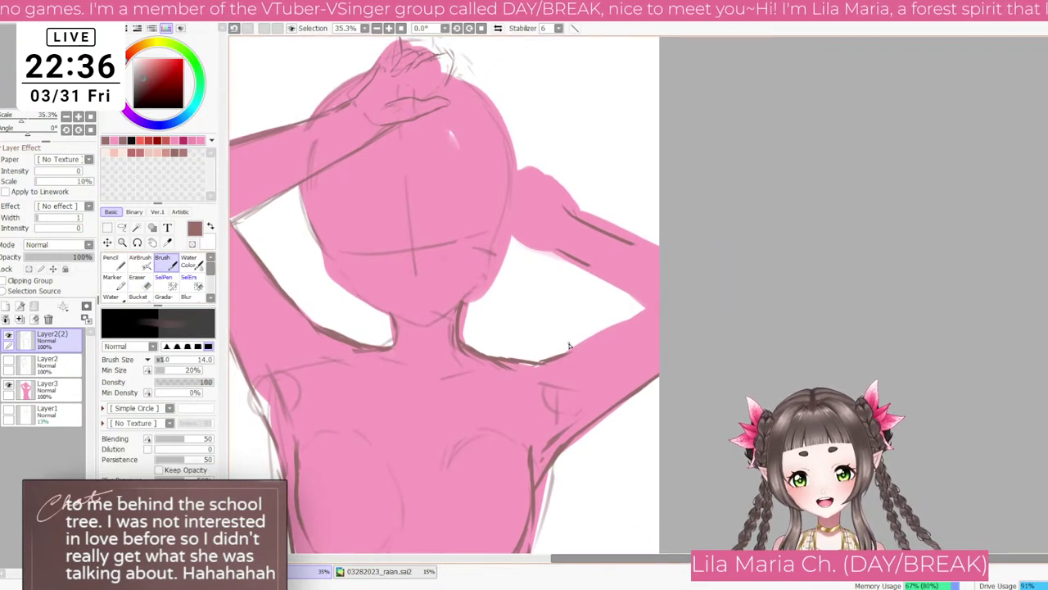
pyautogui.press(']')
pyautogui.press(']')
pyautogui.moveTo(542, 364); pyautogui.dragTo(597, 336)
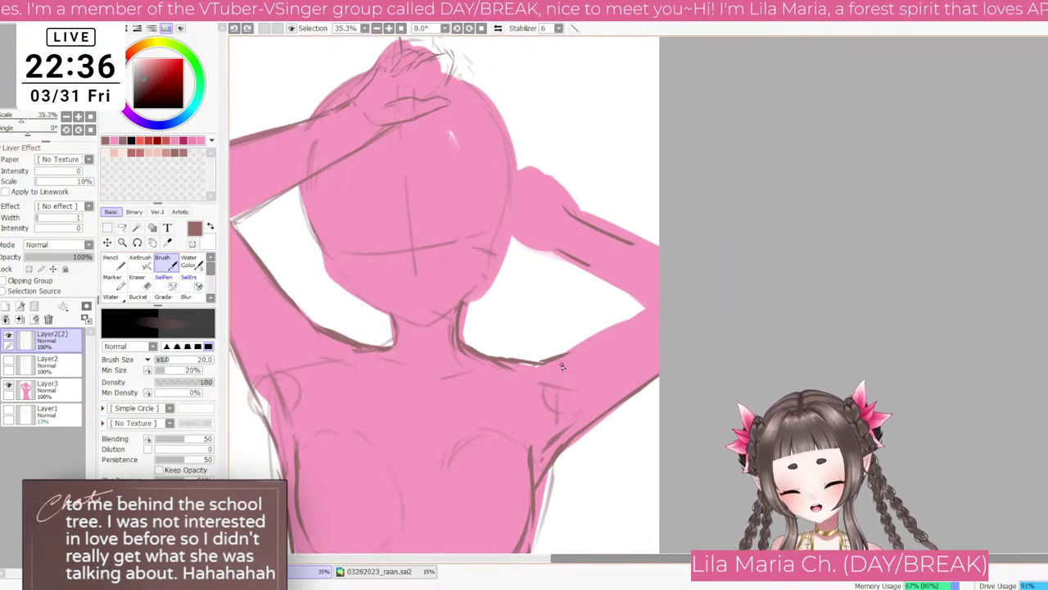
pyautogui.press('Delete')
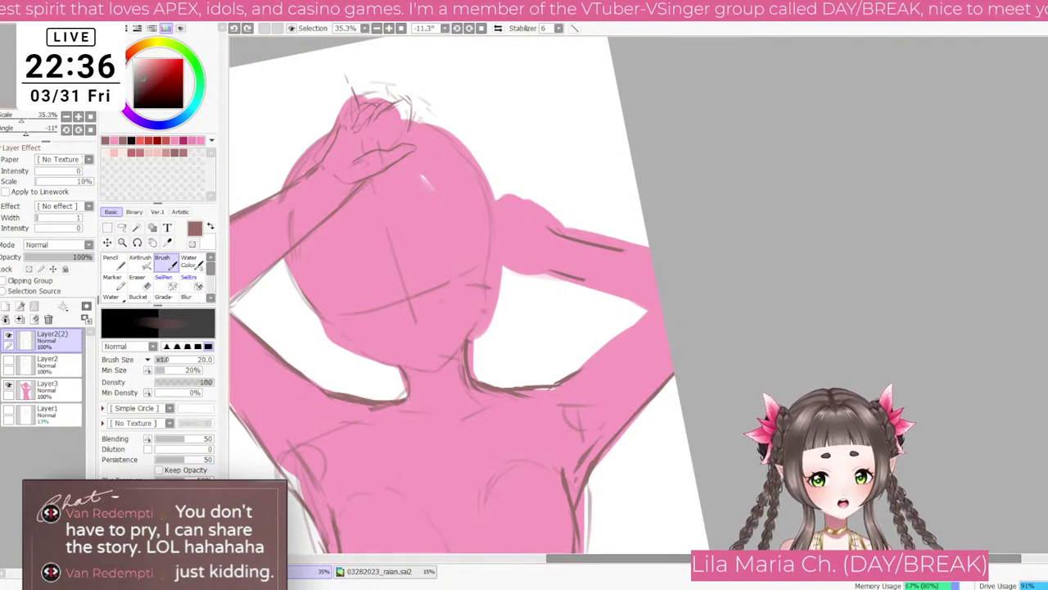
# Step: Continue the upper outline of the right upper arm to the elbow at the canvas edge with the brush at size 20
pyautogui.click(90, 116)
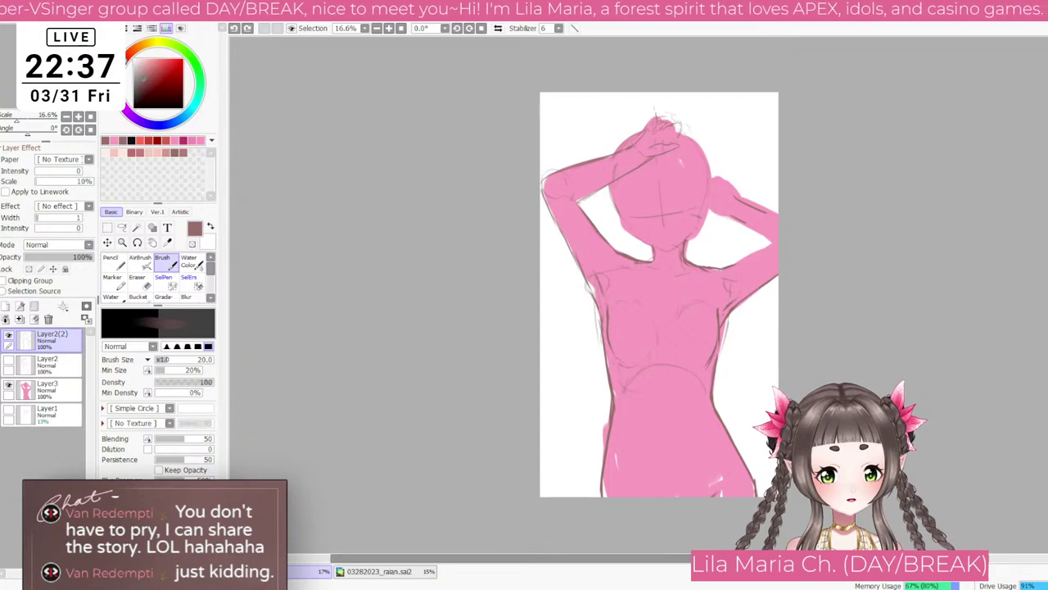
pyautogui.scroll(1, 727, 307)
pyautogui.scroll(1, 718, 416)
pyautogui.scroll(-1, 475, 470)
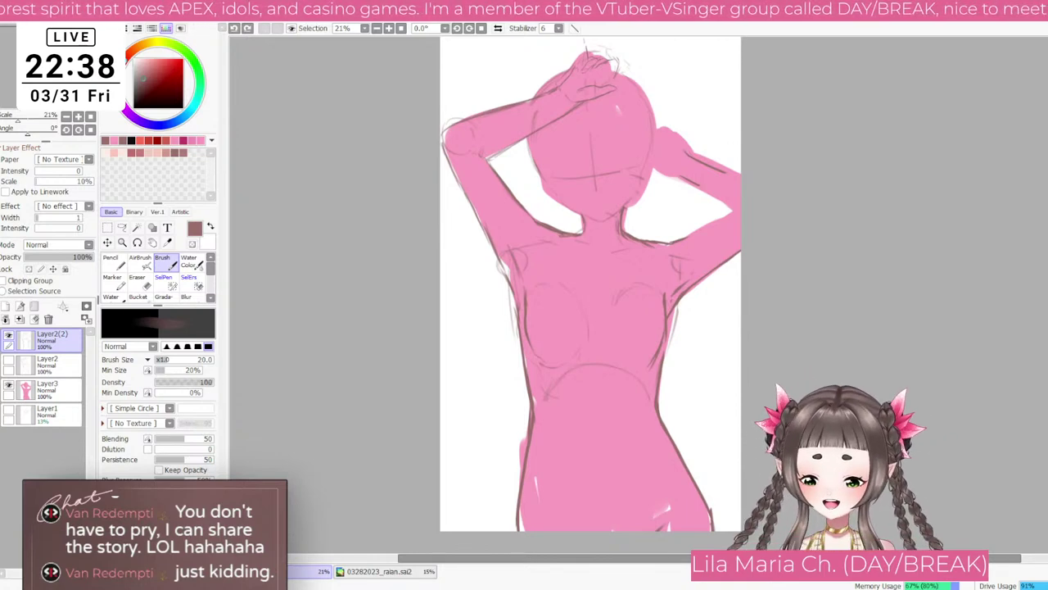
pyautogui.press(']')
pyautogui.press(']')
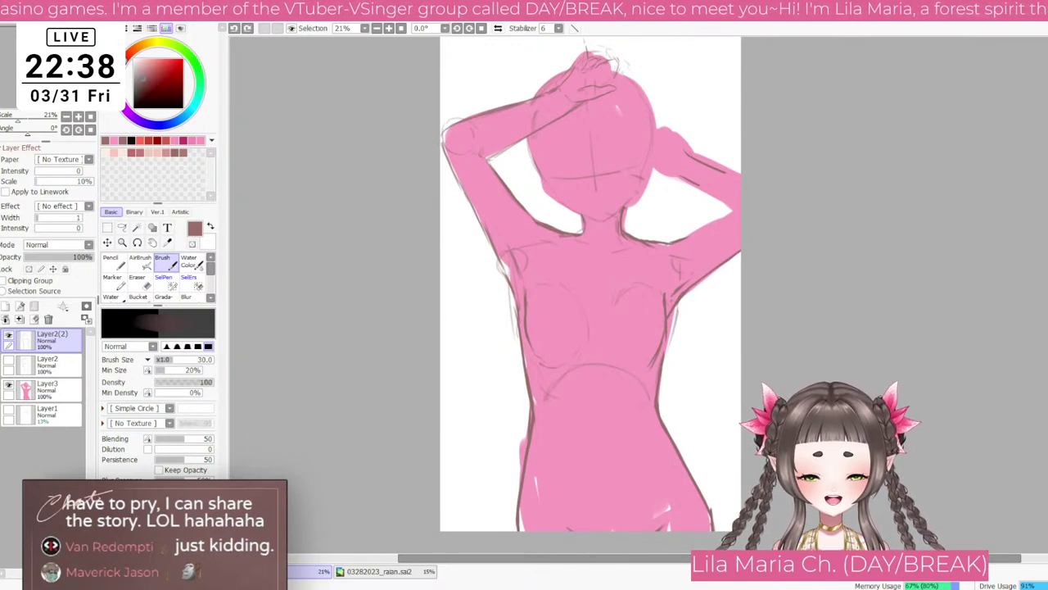
pyautogui.scroll(2, 707, 217)
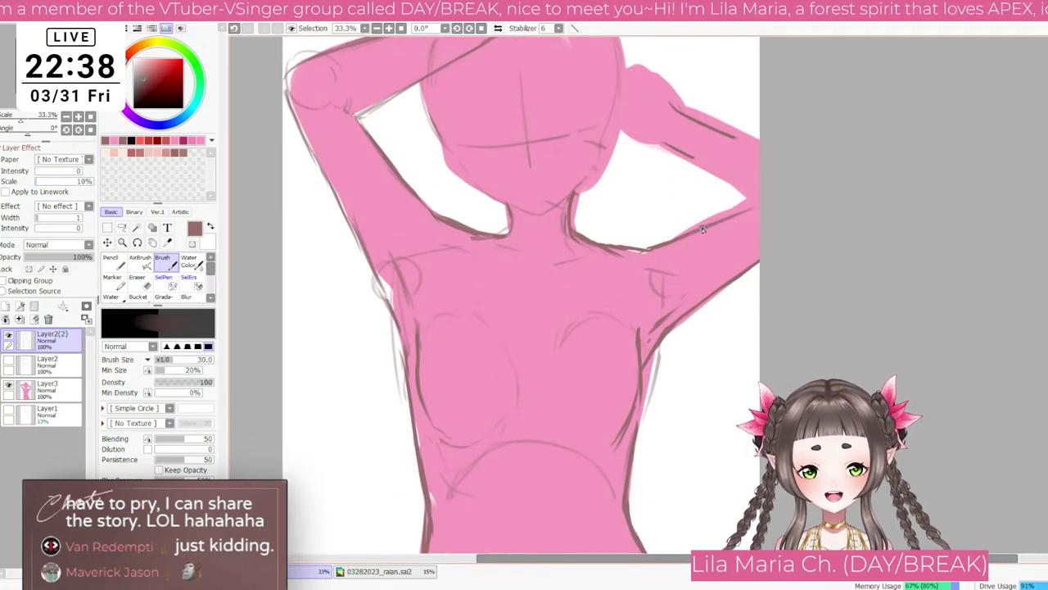
pyautogui.press('[')
pyautogui.press('[')
pyautogui.moveTo(767, 194); pyautogui.dragTo(728, 211)
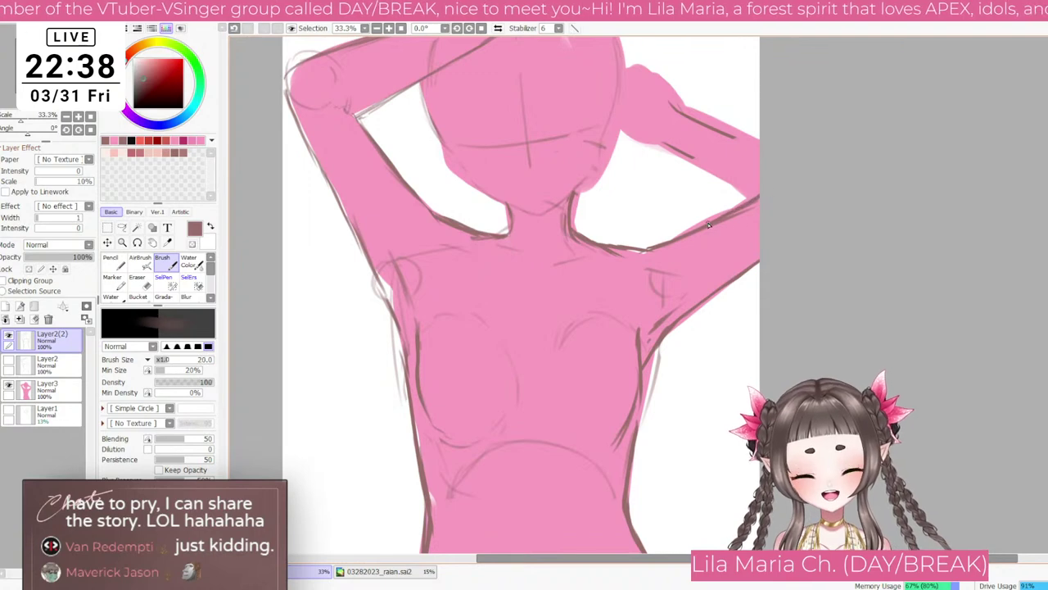
# Step: Extend both outlines of the right forearm from the wrist to the elbow with the size 20 brush
pyautogui.moveTo(667, 182)
pyautogui.mouseDown()
pyautogui.moveTo(704, 204)
pyautogui.moveTo(788, 336)
pyautogui.mouseUp()
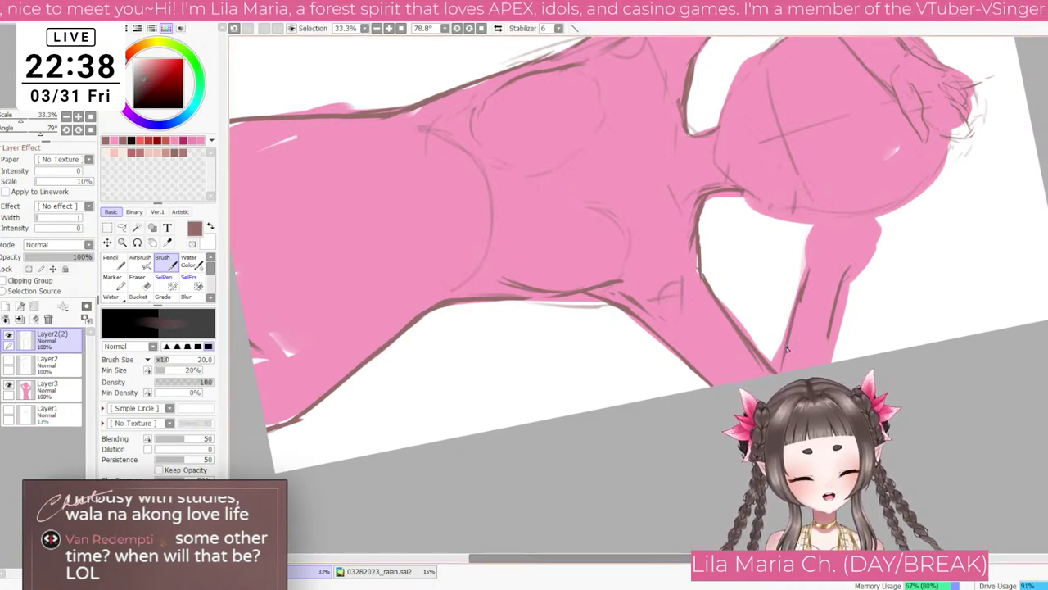
pyautogui.moveTo(808, 271); pyautogui.dragTo(778, 369)
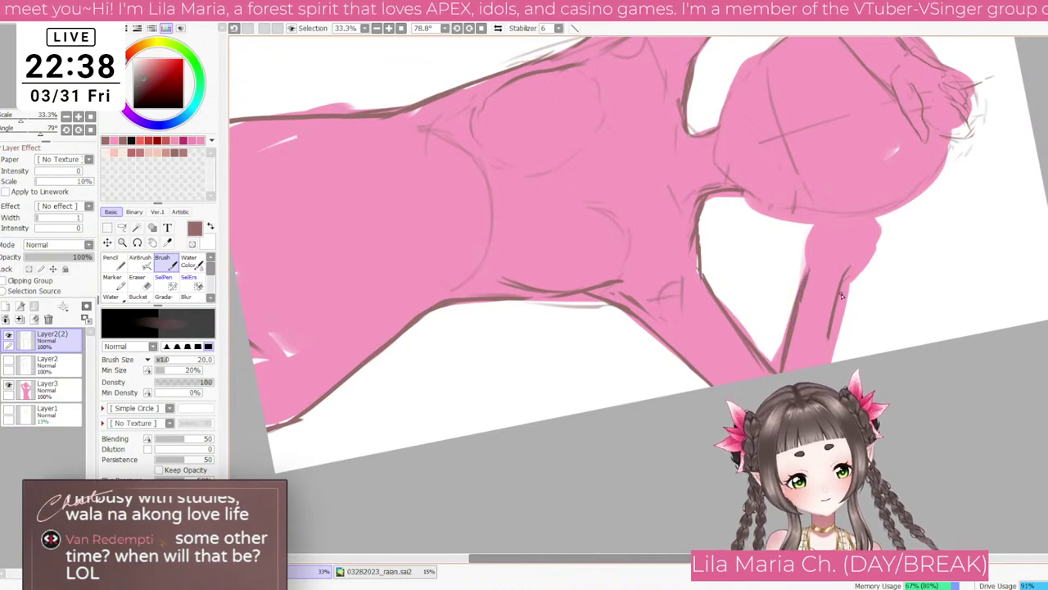
pyautogui.moveTo(844, 285); pyautogui.dragTo(832, 359)
pyautogui.press('e')
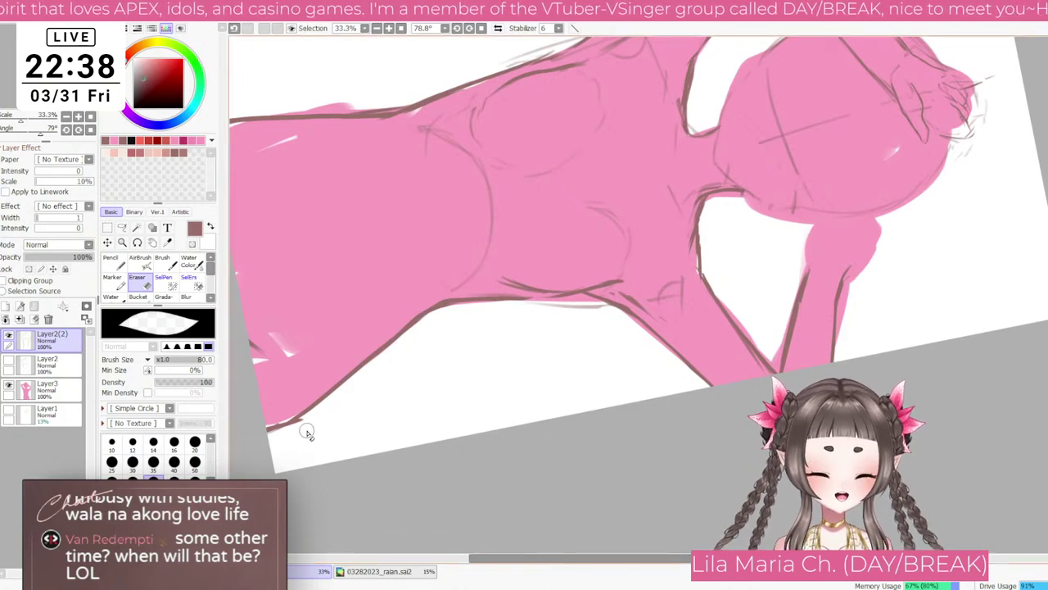
pyautogui.click(168, 262)
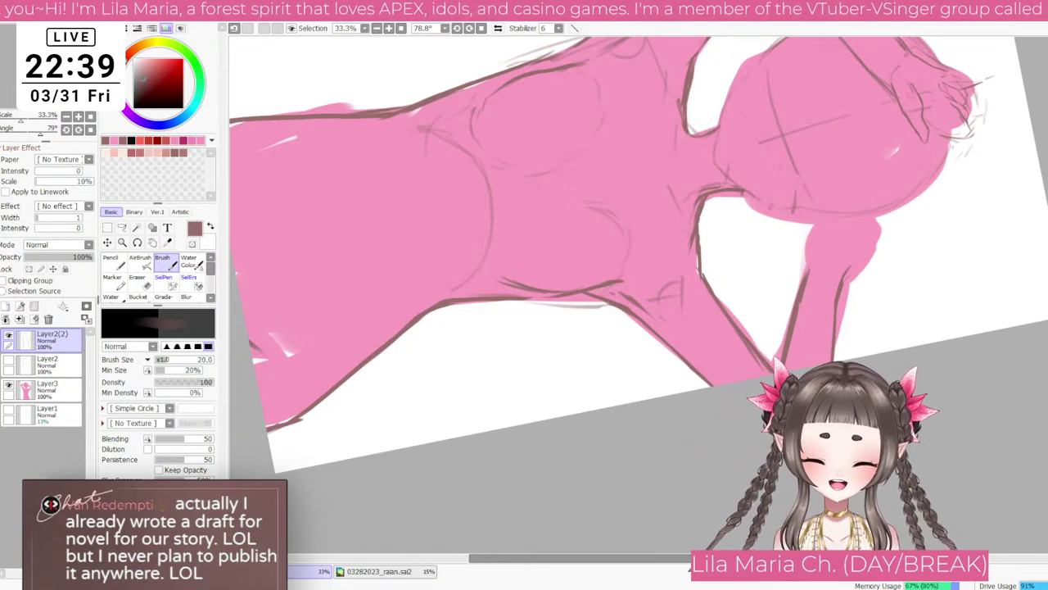
# Step: Examine the whole figure upright, checking the outlines of the arms, shoulders and torso
pyautogui.press('Delete')
pyautogui.press('Delete')
pyautogui.press('Delete')
pyautogui.press('Delete')
pyautogui.press('Delete')
pyautogui.press('Delete')
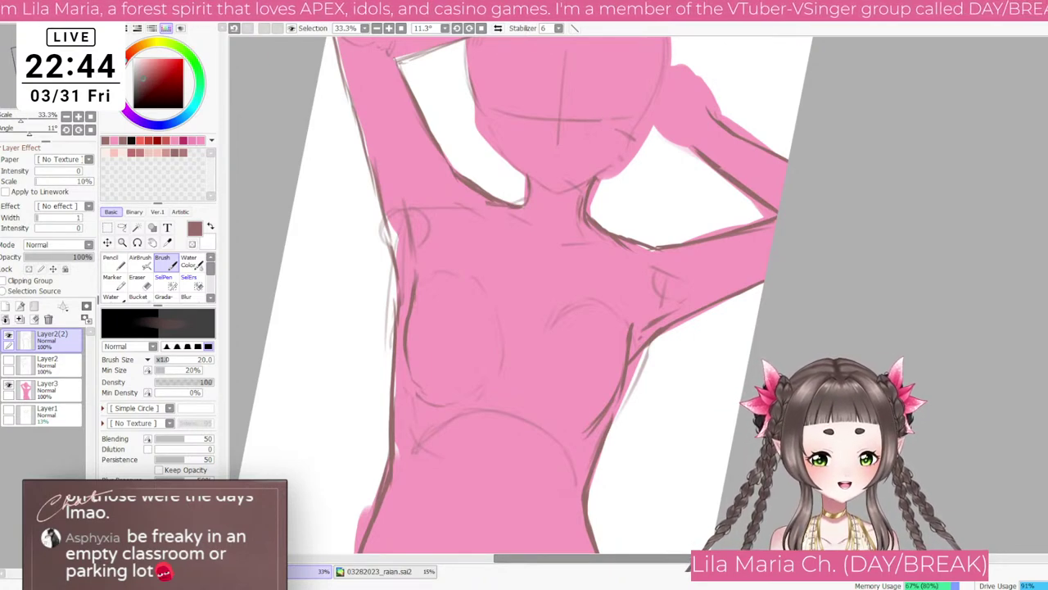
pyautogui.click(90, 129)
pyautogui.click(91, 118)
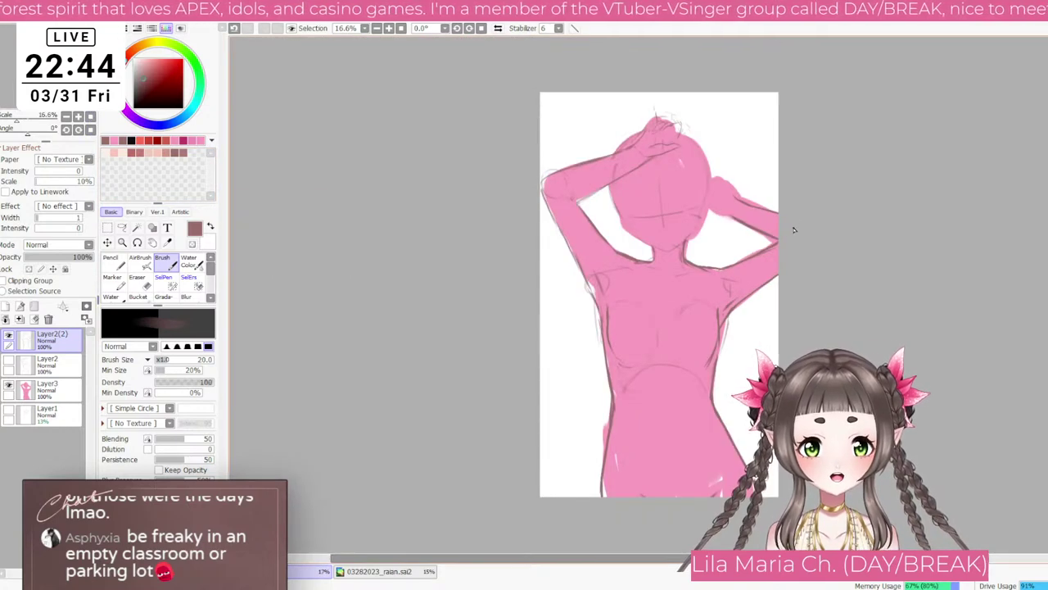
pyautogui.scroll(1, 792, 230)
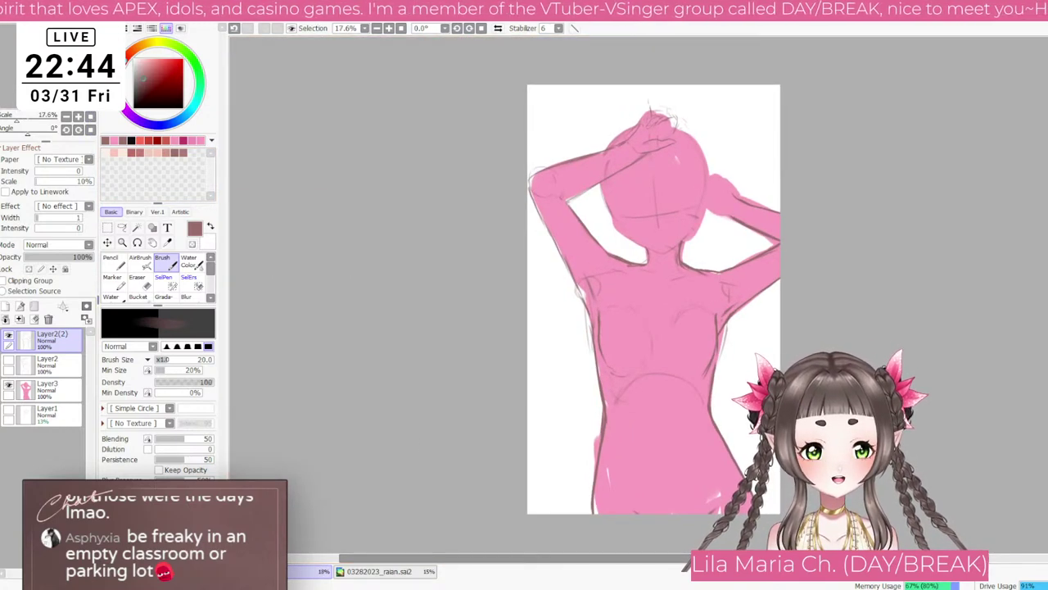
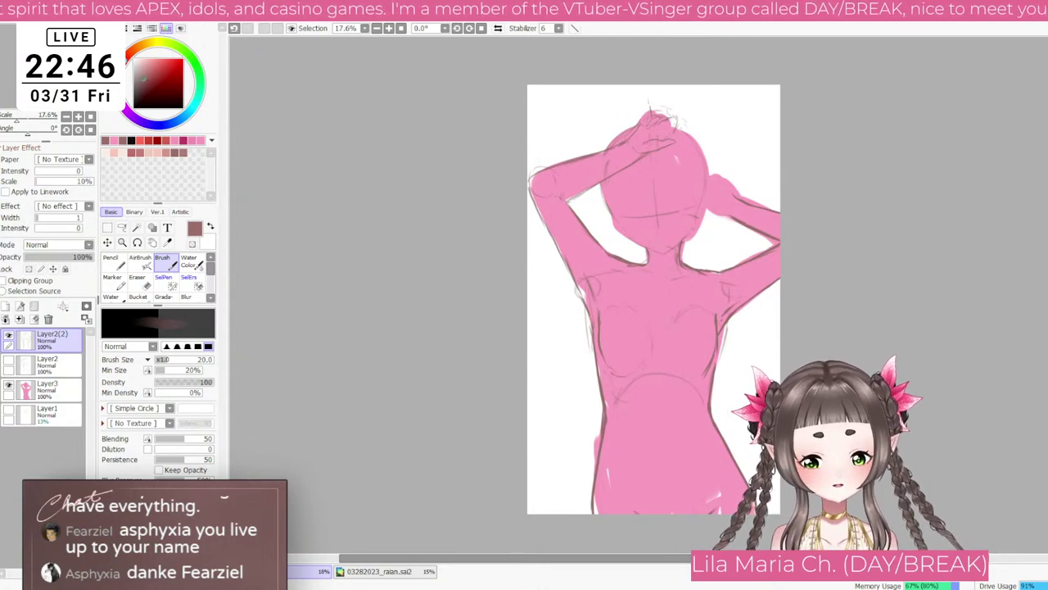
# Step: Draw a short vertical navel line at the centre of the lower belly with the brush at size 20
pyautogui.scroll(1, 647, 393)
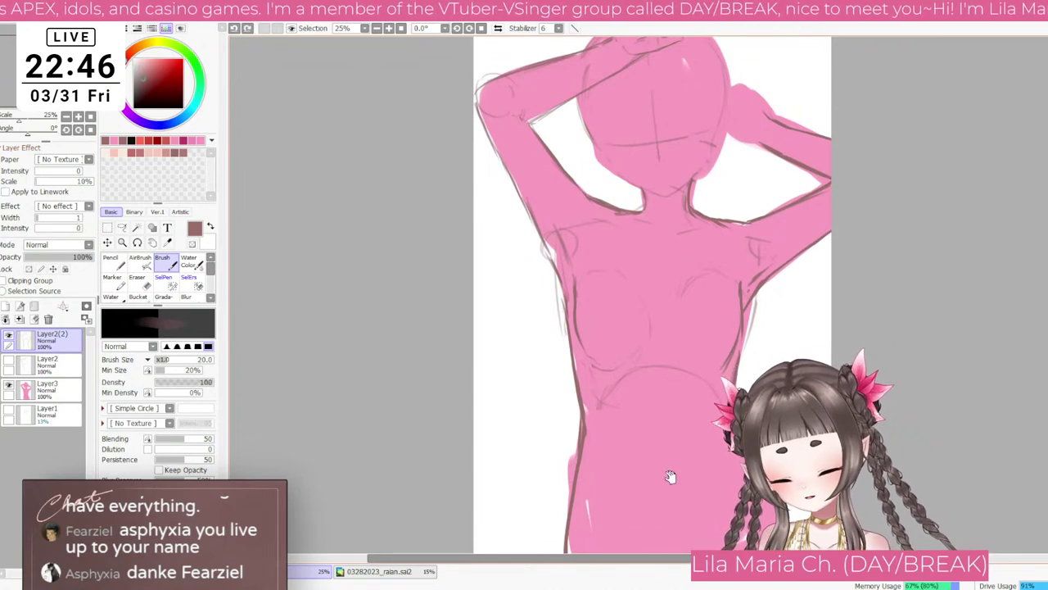
pyautogui.moveTo(670, 476); pyautogui.dragTo(653, 431)
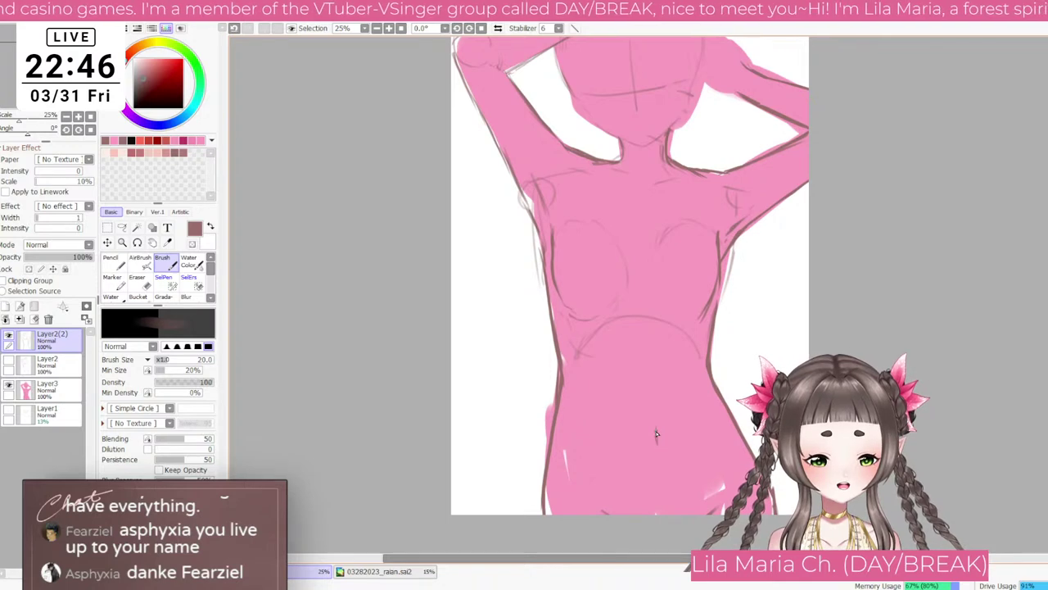
pyautogui.moveTo(656, 429); pyautogui.dragTo(656, 447)
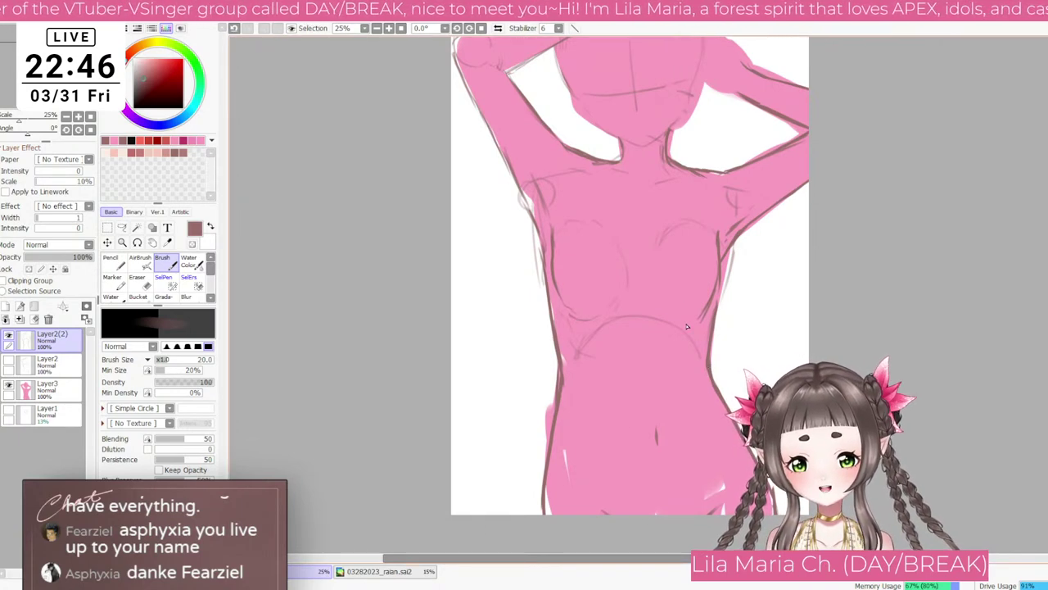
# Step: Touch up the waist outline on the figure's left-hand side with a short stroke of the brush at size 30
pyautogui.press('e')
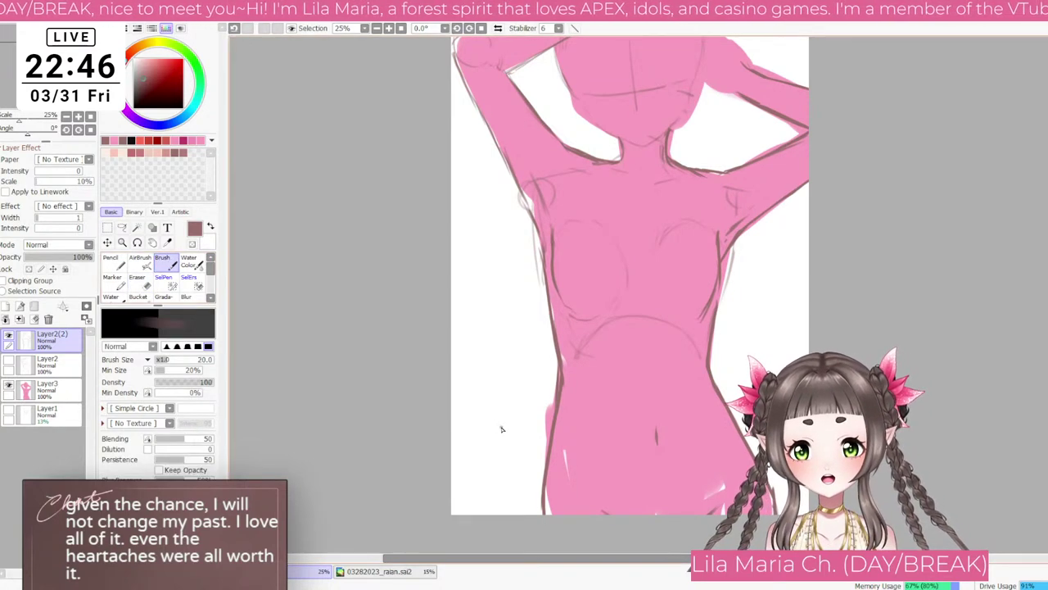
pyautogui.press('[')
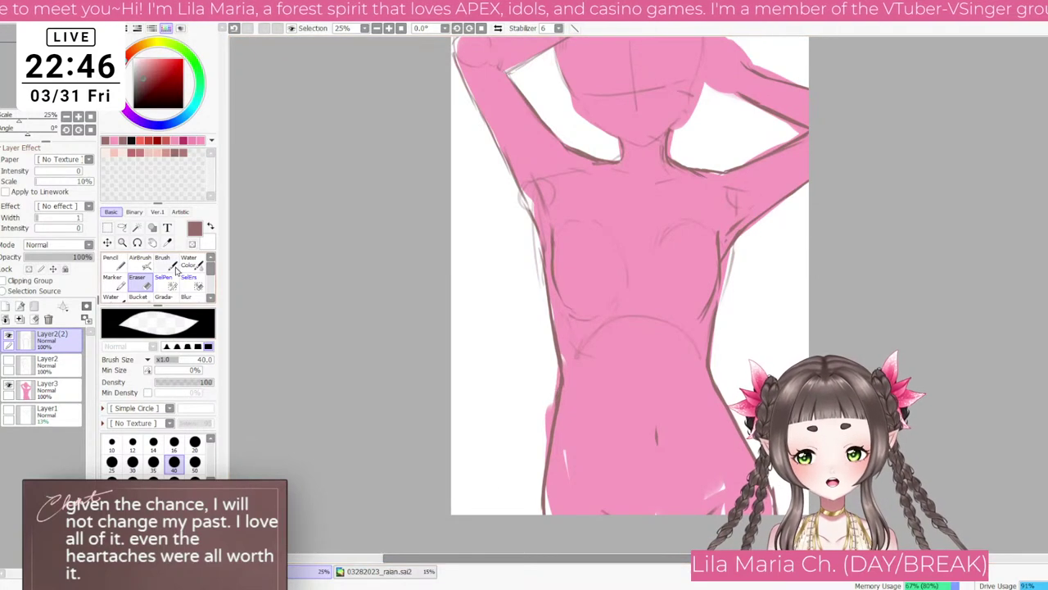
pyautogui.press('b')
pyautogui.moveTo(558, 389); pyautogui.dragTo(561, 372)
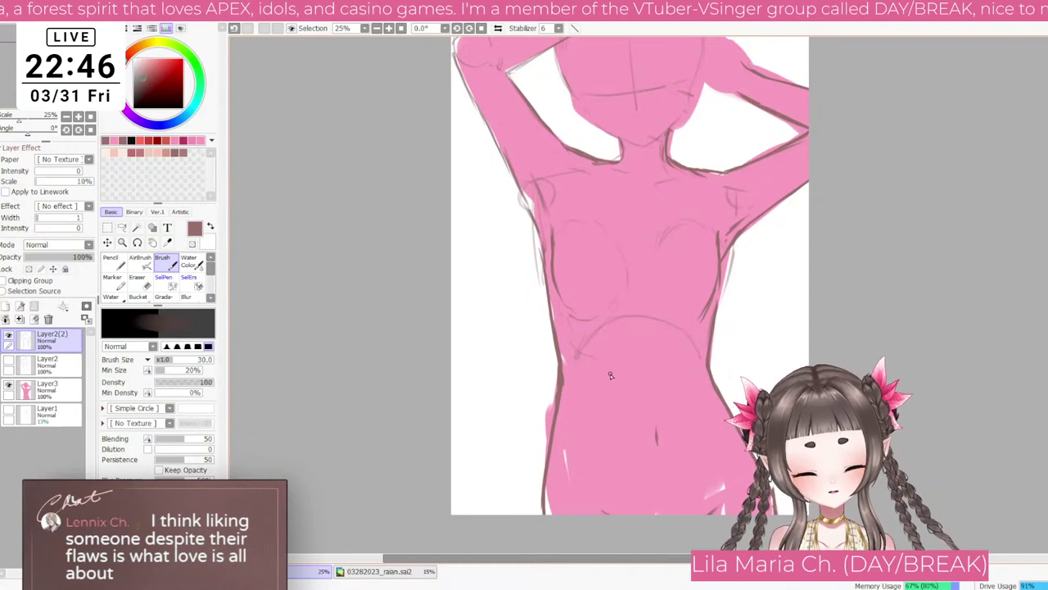
# Step: Reinforce the neck's left contour and draw two short collarbone strokes at its base, reducing the brush to size 14
pyautogui.moveTo(611, 369); pyautogui.dragTo(580, 531)
pyautogui.scroll(2, 578, 510)
pyautogui.press('[')
pyautogui.press('[')
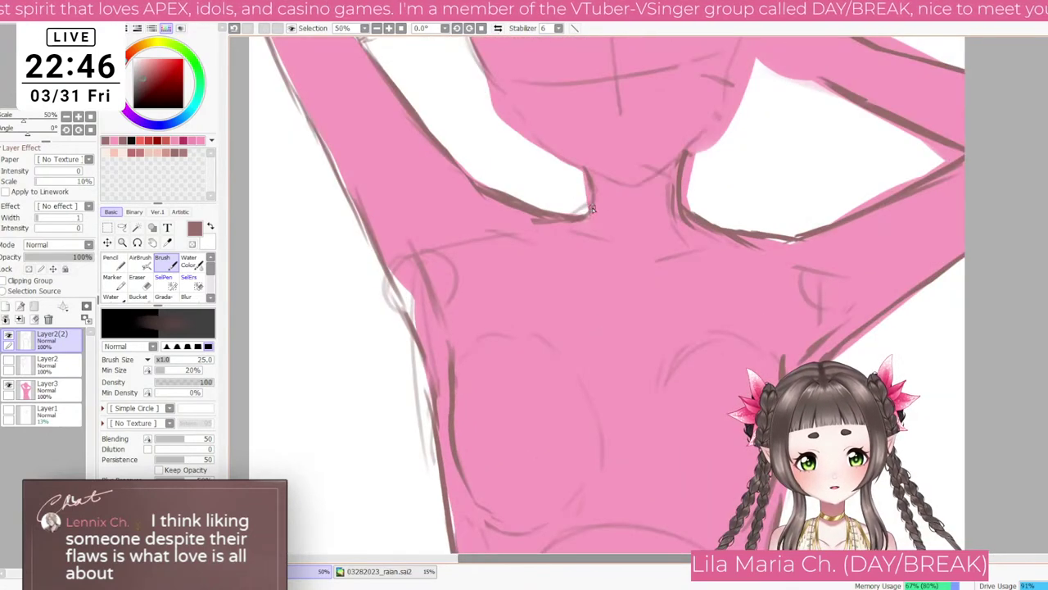
pyautogui.moveTo(584, 171)
pyautogui.mouseDown()
pyautogui.moveTo(594, 257)
pyautogui.moveTo(625, 274)
pyautogui.mouseUp()
pyautogui.press('[')
pyautogui.press('[')
pyautogui.moveTo(652, 271); pyautogui.dragTo(710, 251)
pyautogui.scroll(-5, 711, 251)
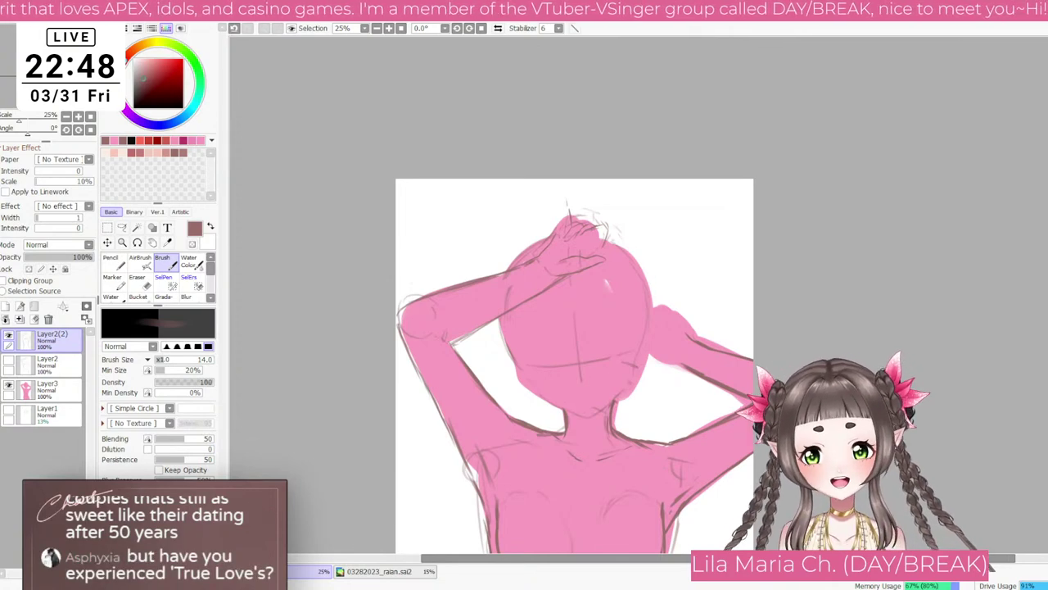
# Step: Draw the outline of the left cheek down toward the jaw with the brush at size 16, undoing the excess strokes
pyautogui.scroll(4, 480, 381)
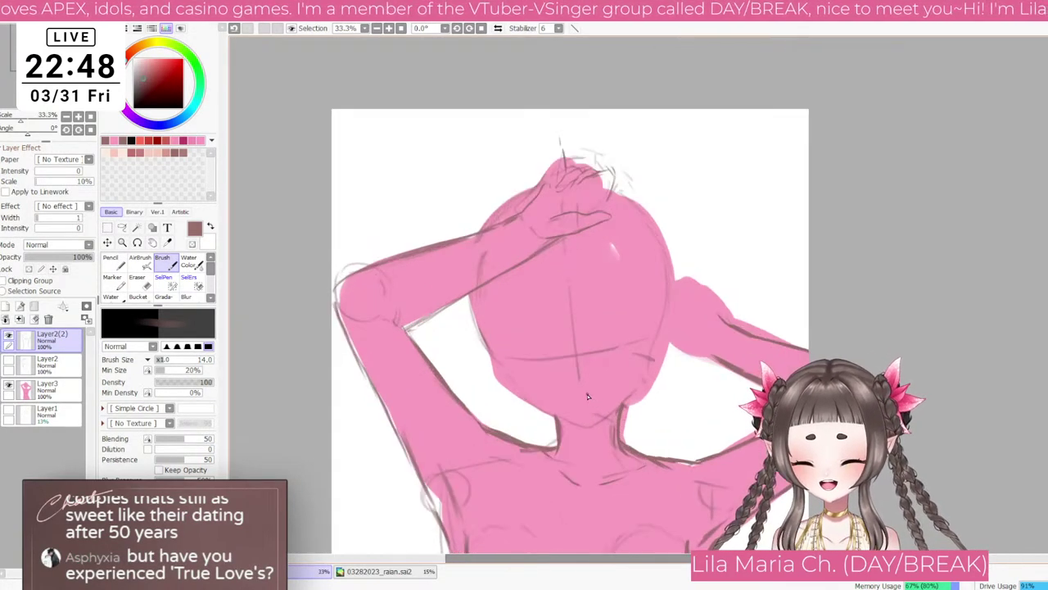
pyautogui.press(']')
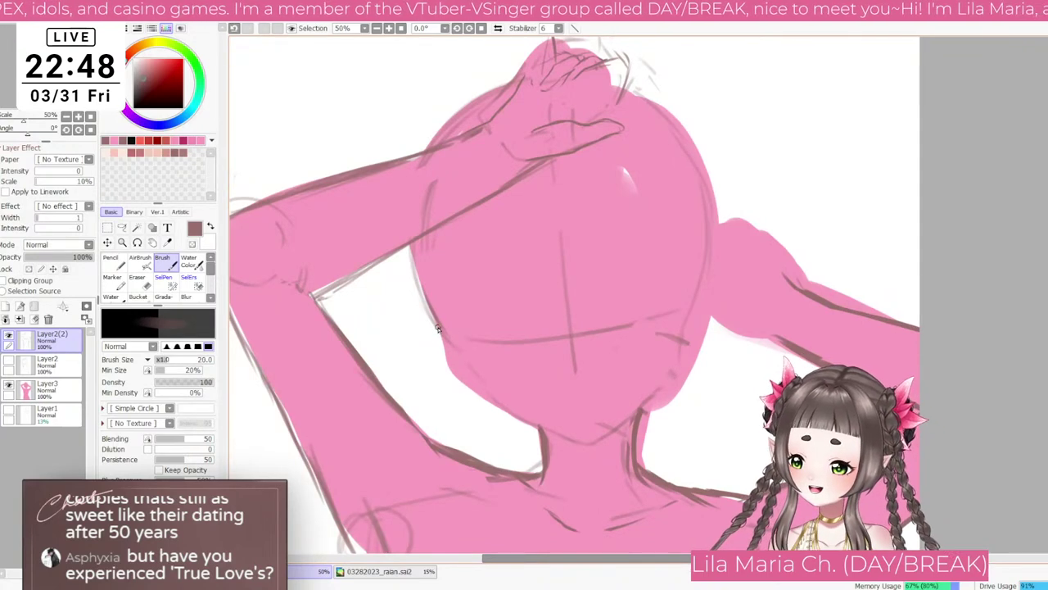
pyautogui.moveTo(433, 318)
pyautogui.mouseDown()
pyautogui.moveTo(501, 404)
pyautogui.moveTo(554, 436)
pyautogui.moveTo(591, 434)
pyautogui.mouseUp()
pyautogui.hotkey('ctrl', 'z')
pyautogui.hotkey('ctrl', 'z')
pyautogui.hotkey('ctrl', 'z')
pyautogui.hotkey('ctrl', 'z')
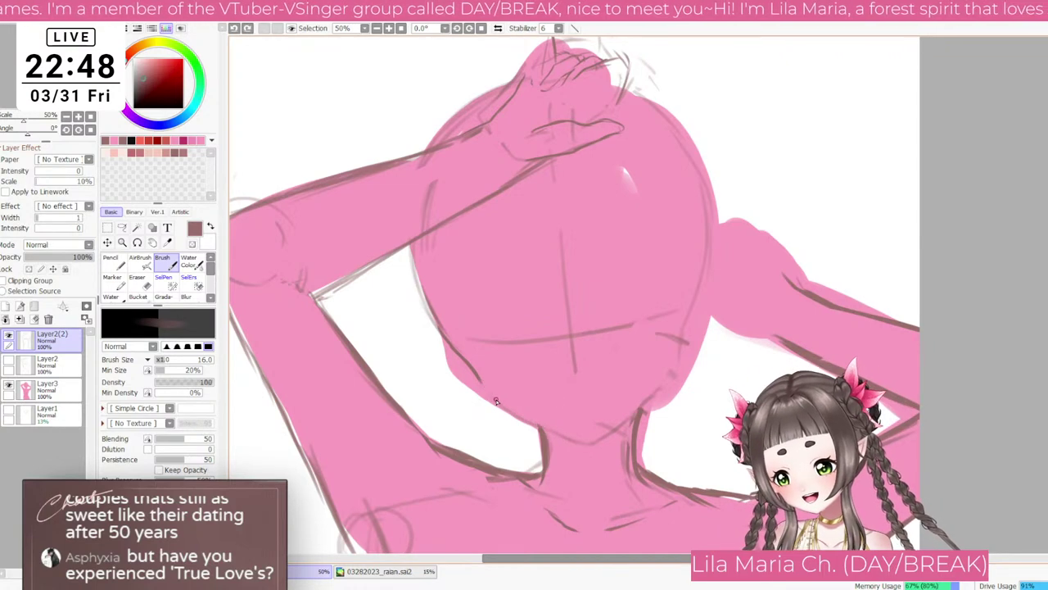
pyautogui.moveTo(489, 400); pyautogui.dragTo(537, 428)
pyautogui.press('pagedown')
pyautogui.press('pagedown')
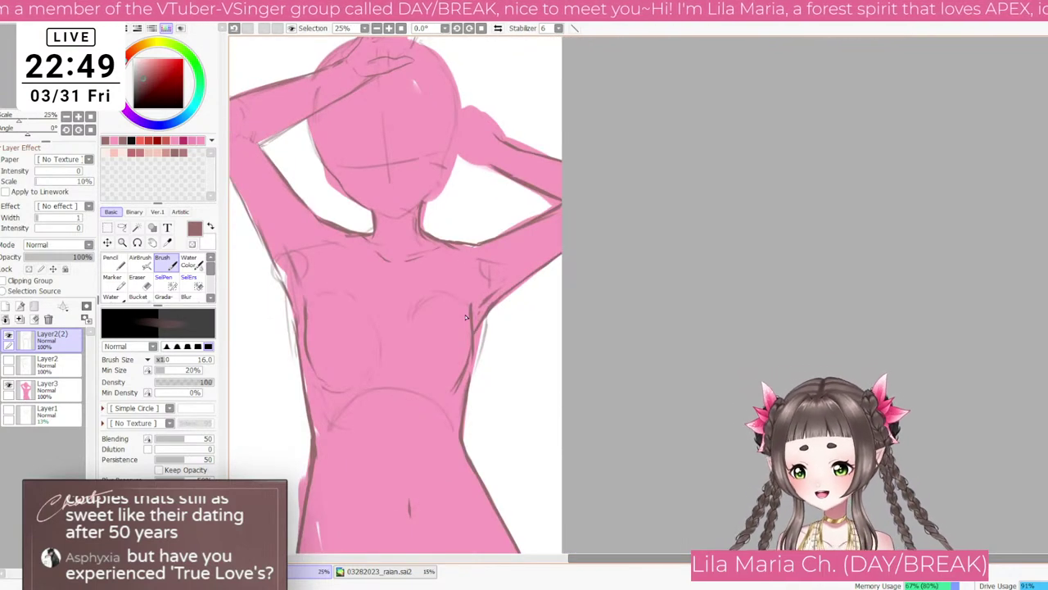
pyautogui.scroll(4, 433, 316)
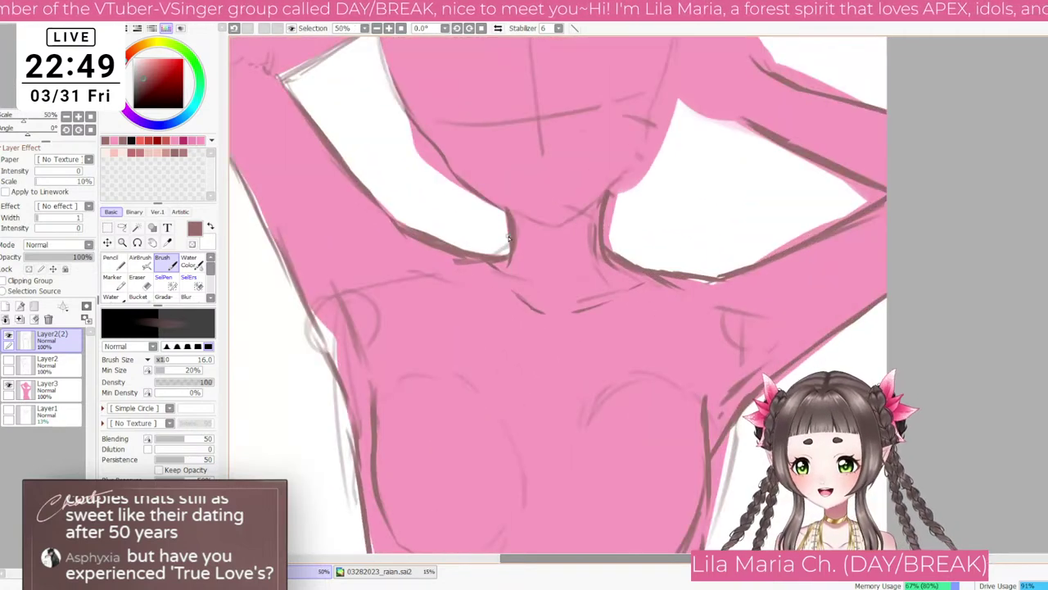
pyautogui.hotkey('ctrl', 'z')
pyautogui.hotkey('ctrl', 'z')
pyautogui.hotkey('ctrl', 'z')
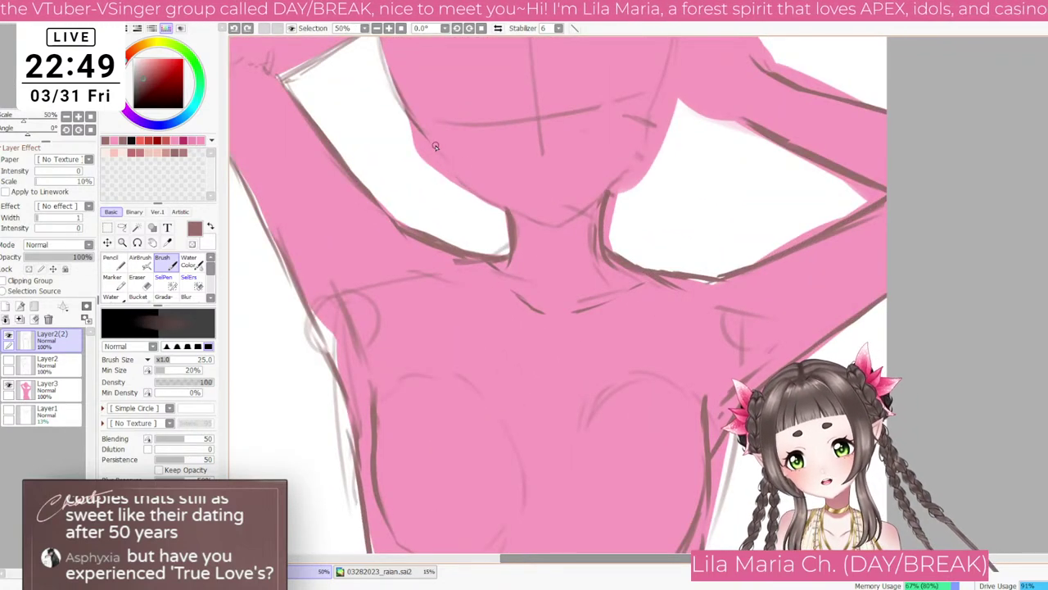
# Step: Redraw the jaw line from the left cheek down to and around the chin with the brush at size 14
pyautogui.press('[')
pyautogui.scroll(-1, 391, 82)
pyautogui.press(']')
pyautogui.press(']')
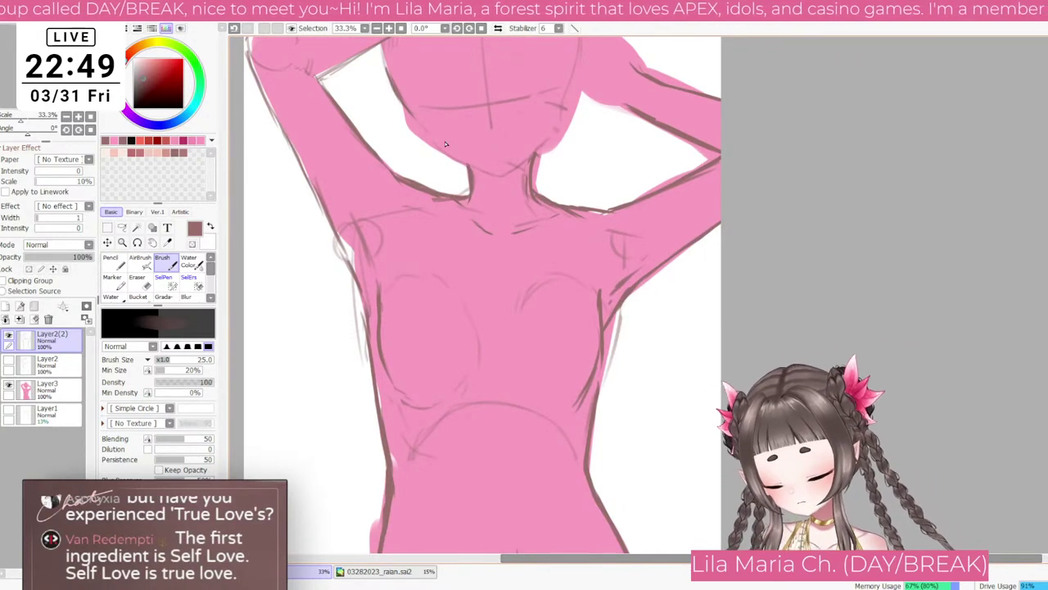
pyautogui.press('[')
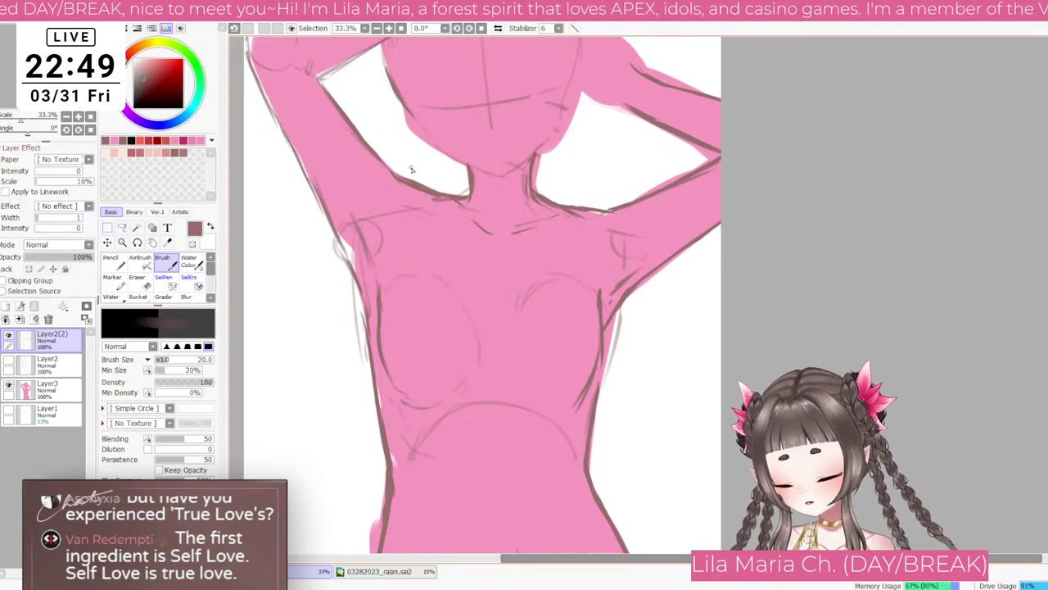
pyautogui.moveTo(415, 180); pyautogui.dragTo(432, 280)
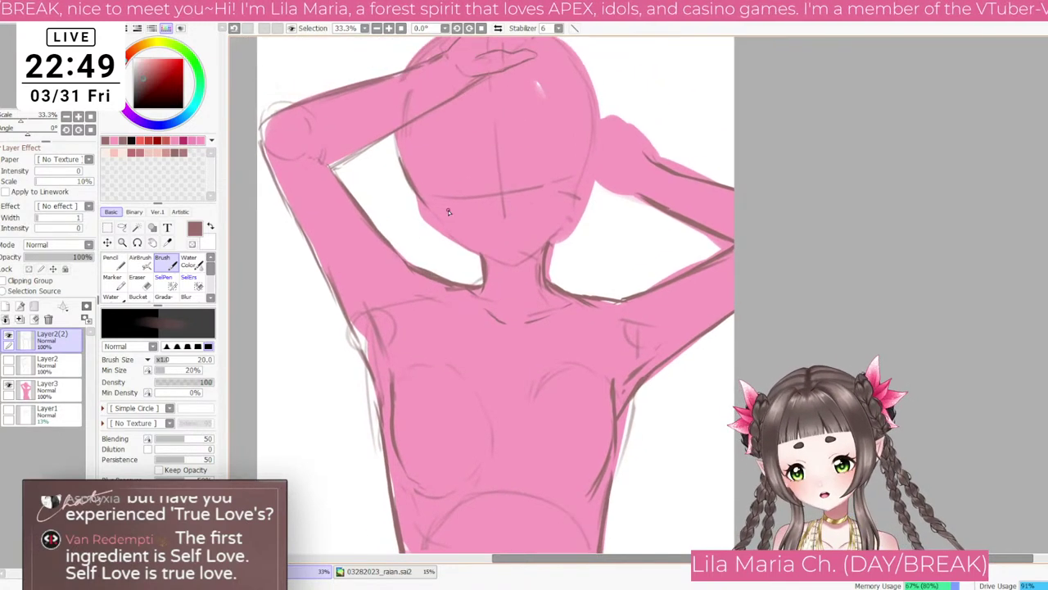
pyautogui.scroll(1, 442, 217)
pyautogui.press('[')
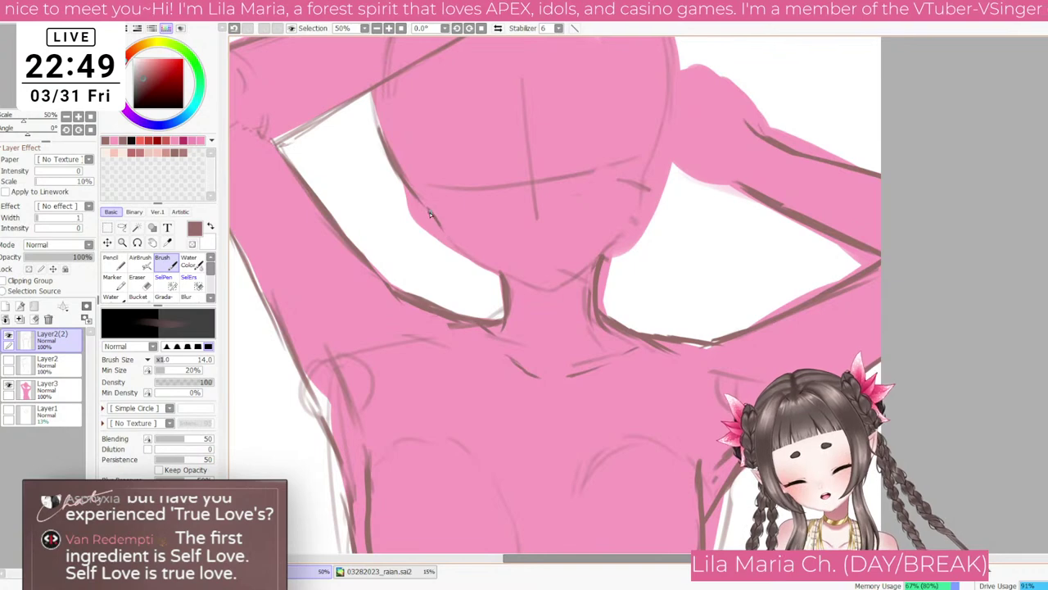
pyautogui.moveTo(427, 208); pyautogui.dragTo(491, 273)
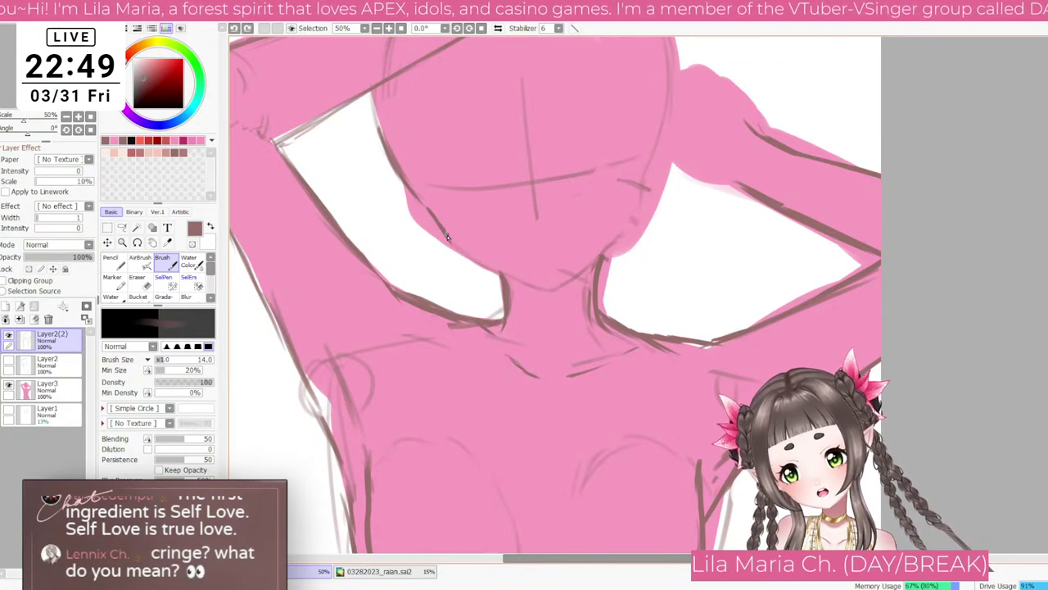
pyautogui.moveTo(488, 267); pyautogui.dragTo(544, 294)
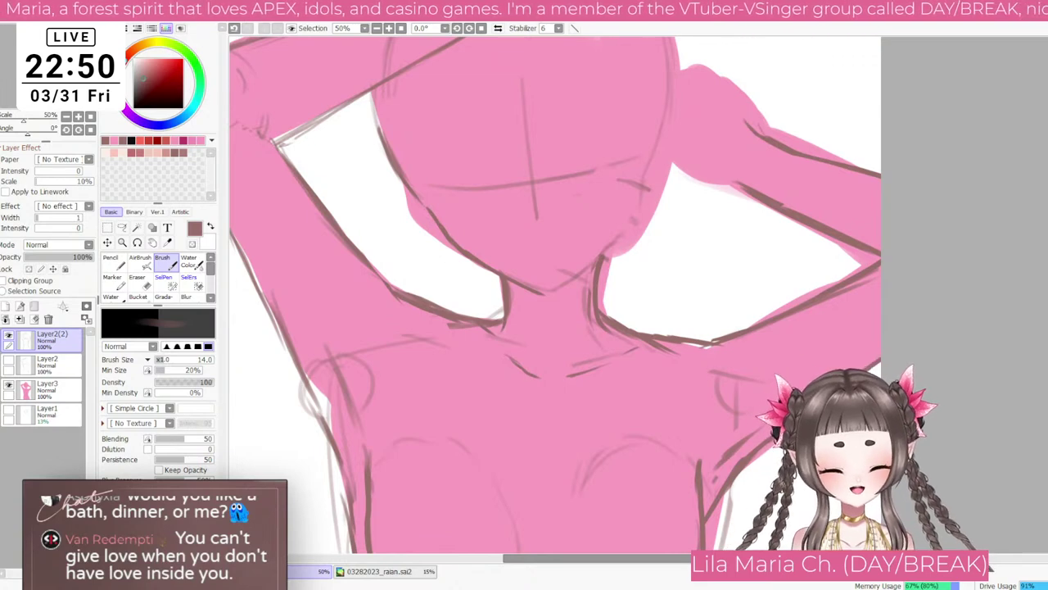
pyautogui.scroll(-3, 573, 187)
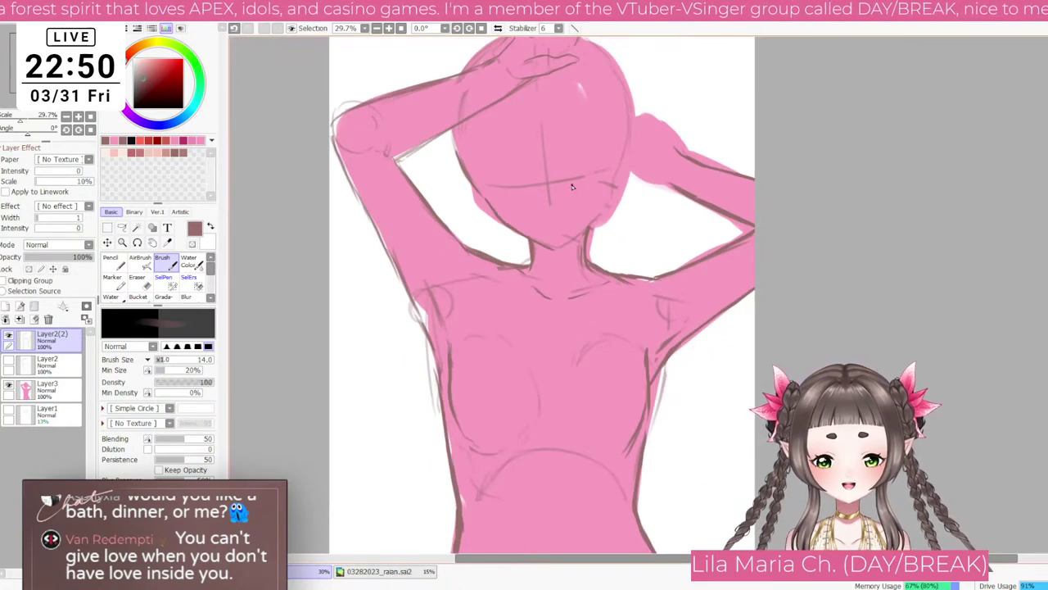
pyautogui.scroll(3, 573, 186)
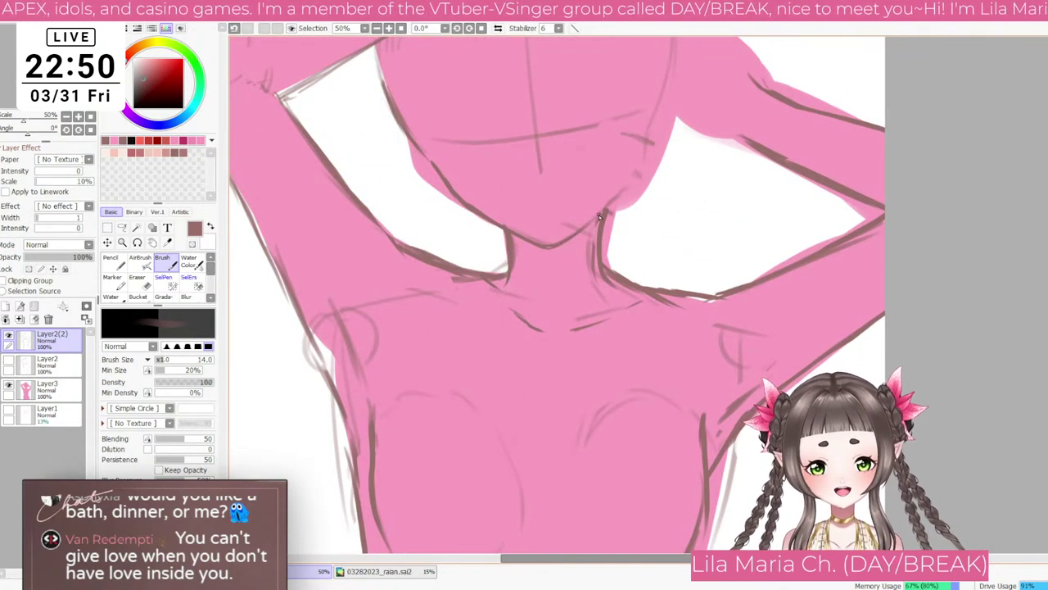
# Step: Draw the thumb and lower wrist edge of the right hand beside the jaw with the brush at size 14
pyautogui.scroll(-2, 652, 166)
pyautogui.scroll(-1, 653, 166)
pyautogui.scroll(2, 655, 173)
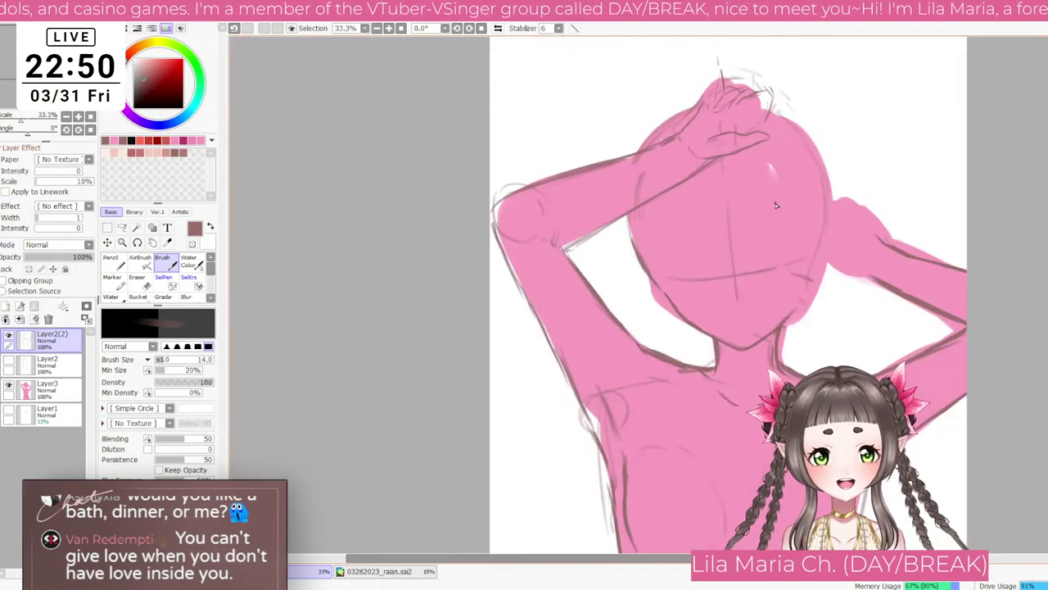
pyautogui.moveTo(753, 259); pyautogui.dragTo(566, 290)
pyautogui.press('End')
pyautogui.press('End')
pyautogui.scroll(3, 564, 290)
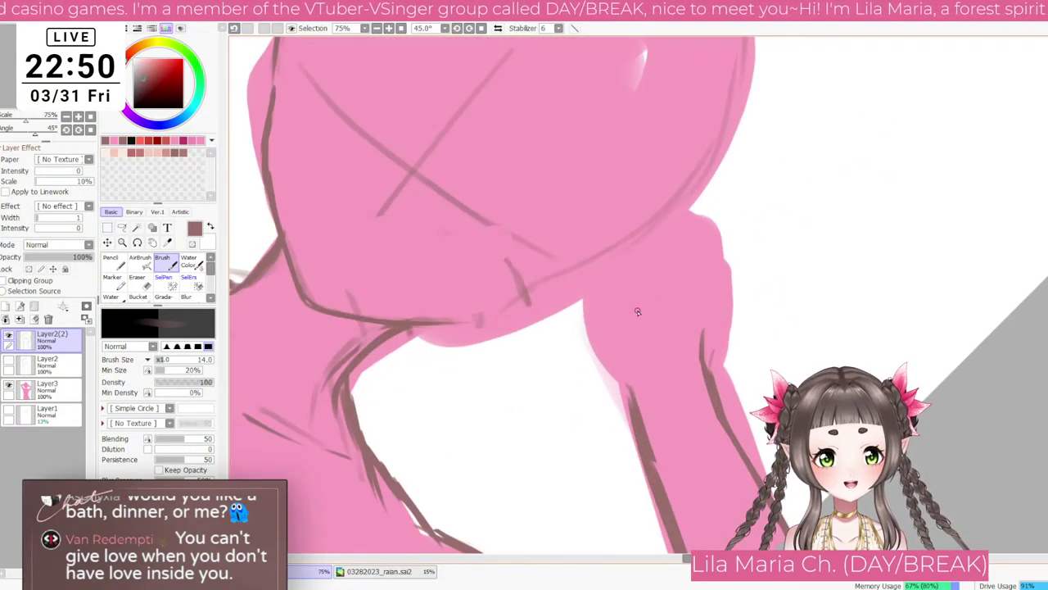
pyautogui.moveTo(606, 354); pyautogui.dragTo(627, 387)
pyautogui.hotkey('ctrl', 'z')
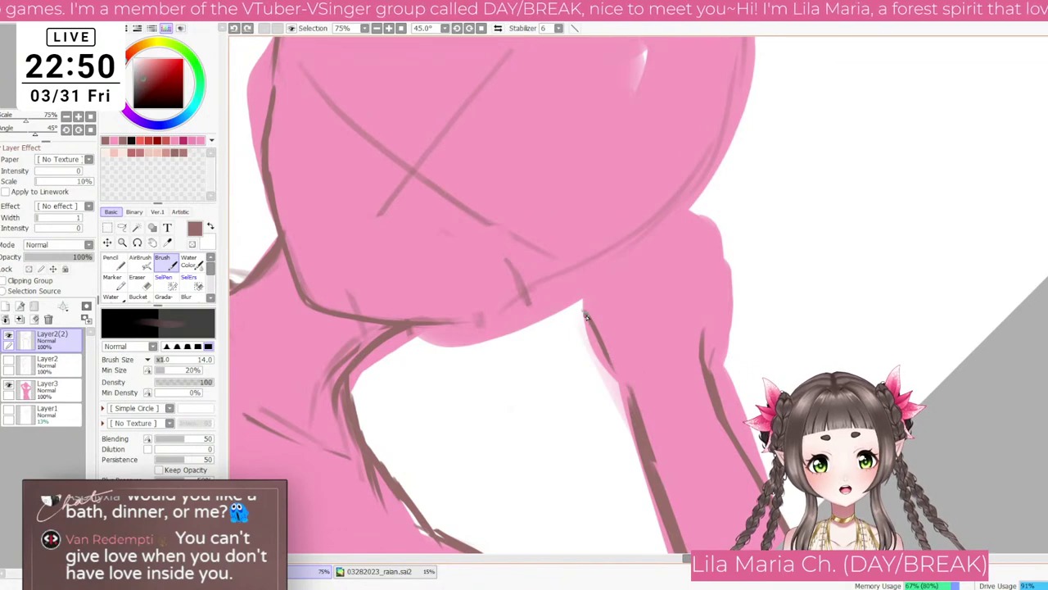
pyautogui.moveTo(585, 313)
pyautogui.mouseDown()
pyautogui.moveTo(624, 383)
pyautogui.moveTo(554, 273)
pyautogui.moveTo(638, 327)
pyautogui.mouseUp()
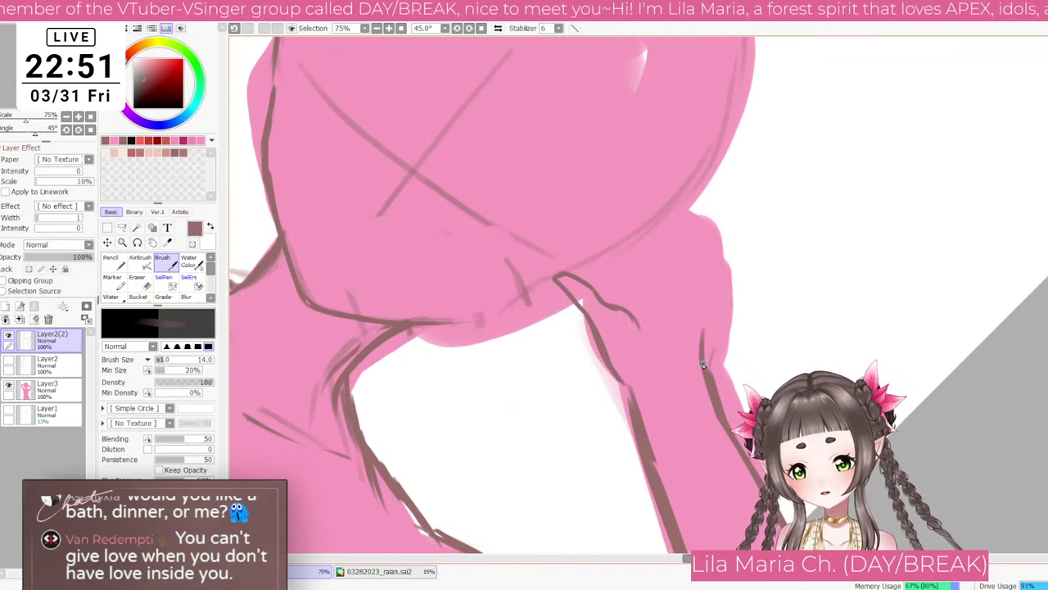
# Step: Clean up the outlines of the right forearm with the eraser, and set the eraser to size 50
pyautogui.scroll(-3, 671, 393)
pyautogui.press('e')
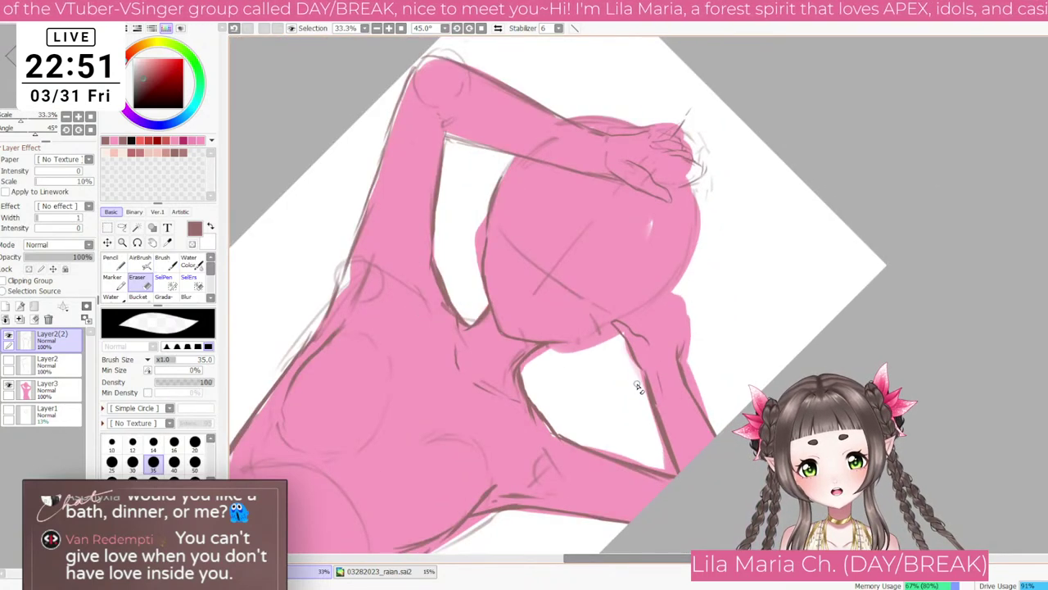
pyautogui.moveTo(657, 375)
pyautogui.mouseDown()
pyautogui.moveTo(643, 426)
pyautogui.moveTo(649, 399)
pyautogui.moveTo(671, 465)
pyautogui.mouseUp()
pyautogui.scroll(-2, 669, 450)
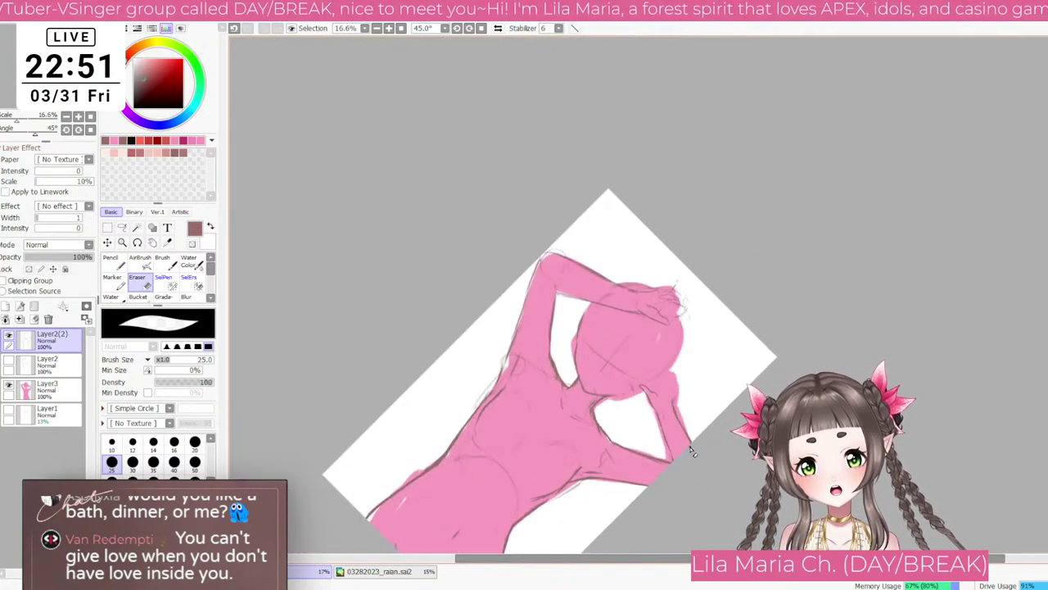
pyautogui.scroll(2, 690, 447)
pyautogui.press(']')
pyautogui.press(']')
pyautogui.press(']')
pyautogui.press(']')
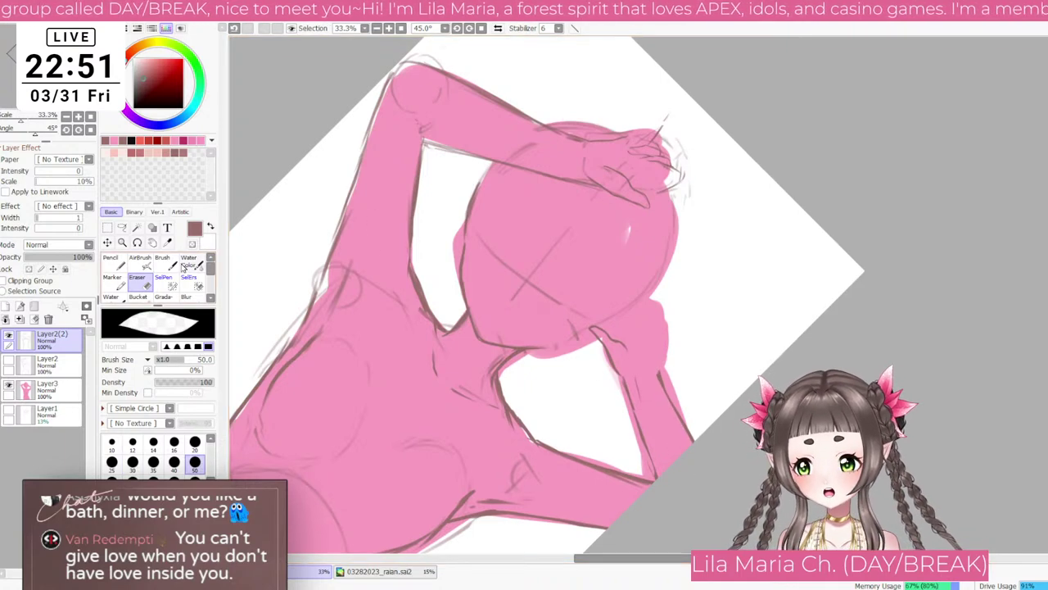
# Step: Sketch the first finger of the right hand above the thumb with the brush at size 12, undoing the rejected strokes
pyautogui.press('b')
pyautogui.scroll(1, 624, 382)
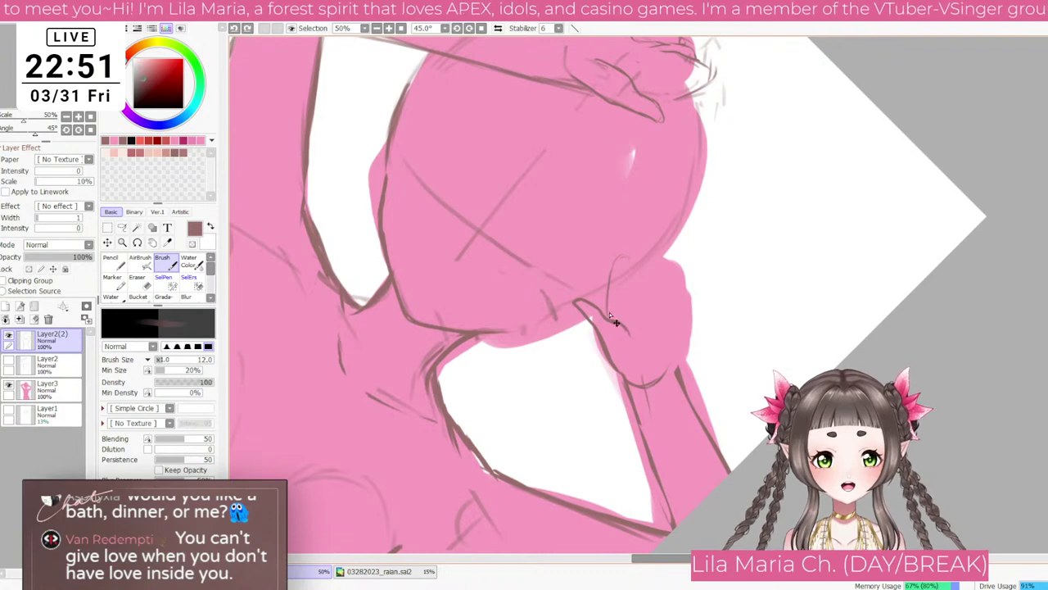
pyautogui.hotkey('ctrl', 'z')
pyautogui.hotkey('ctrl', 'z')
pyautogui.hotkey('ctrl', 'z')
pyautogui.moveTo(610, 313)
pyautogui.mouseDown()
pyautogui.moveTo(620, 232)
pyautogui.moveTo(627, 298)
pyautogui.mouseUp()
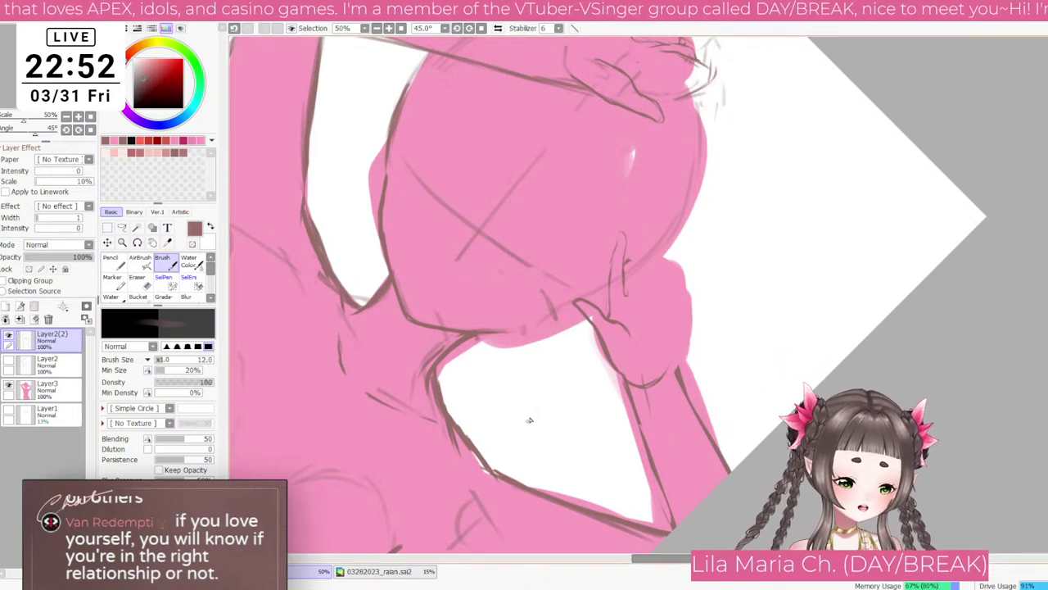
# Step: Draw the inner edge of the first finger on the right hand with the brush at size 12
pyautogui.scroll(-1, 686, 282)
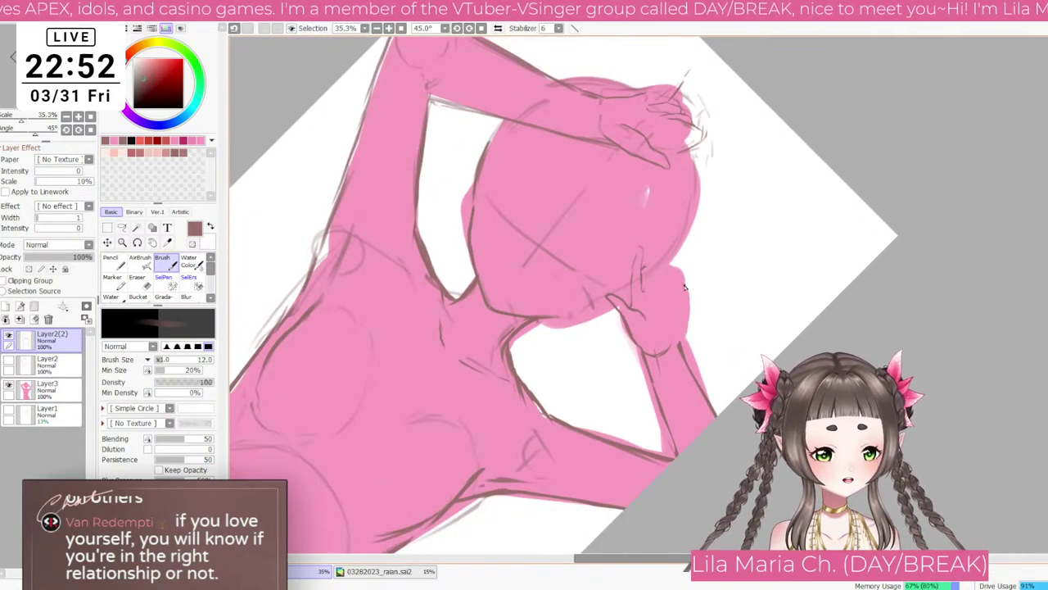
pyautogui.scroll(2, 564, 258)
pyautogui.moveTo(853, 300); pyautogui.dragTo(545, 263)
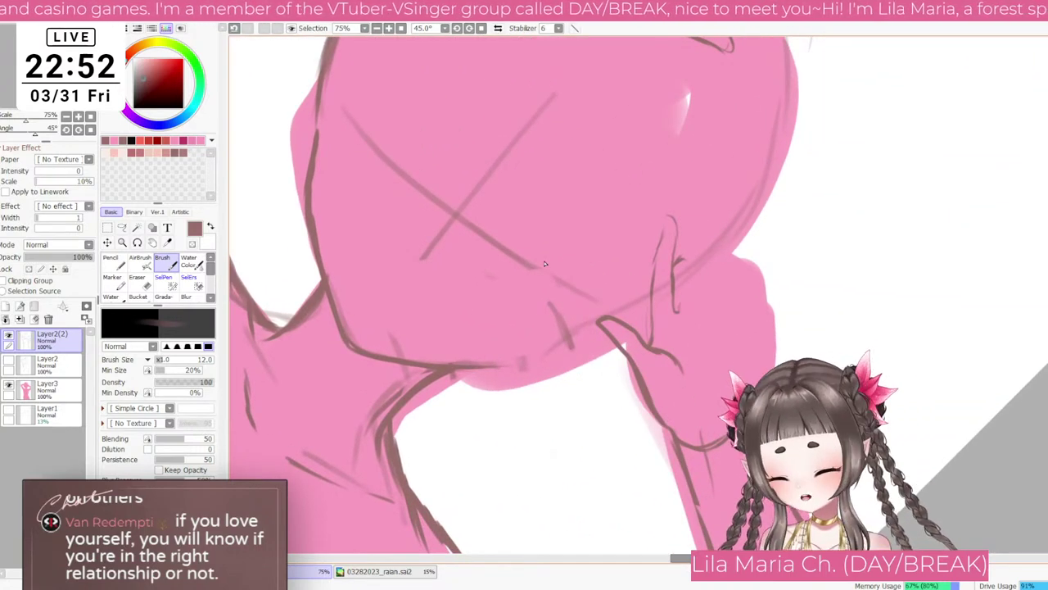
pyautogui.scroll(-3, 544, 263)
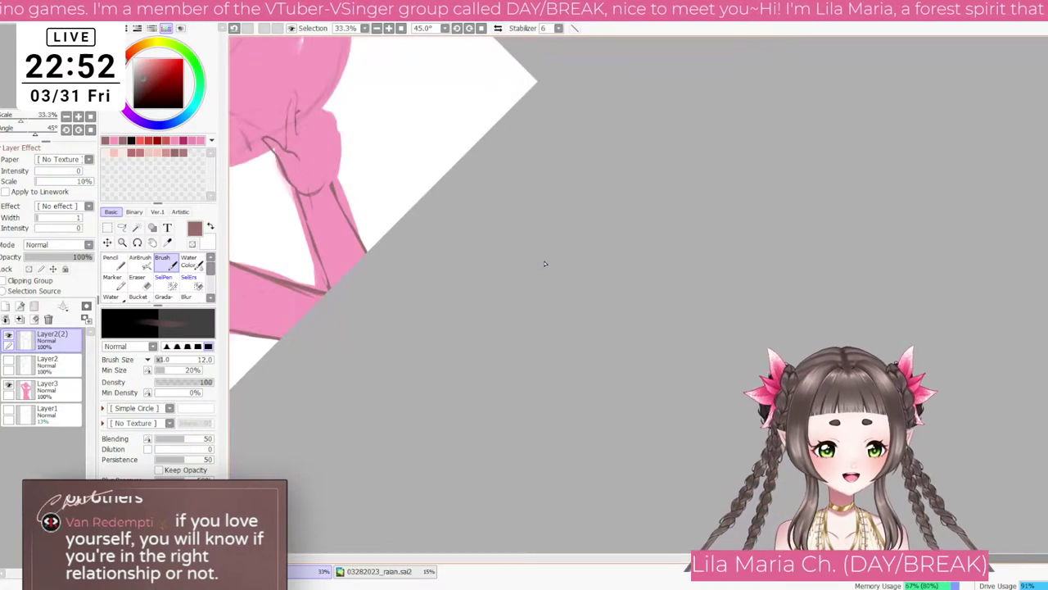
pyautogui.click(79, 129)
pyautogui.click(89, 118)
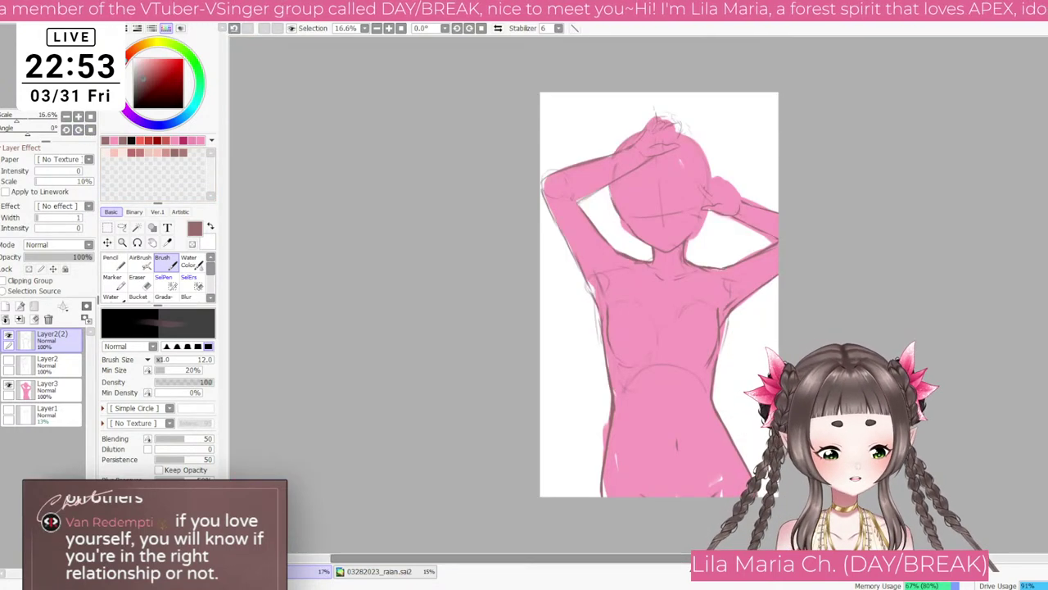
pyautogui.scroll(4, 556, 347)
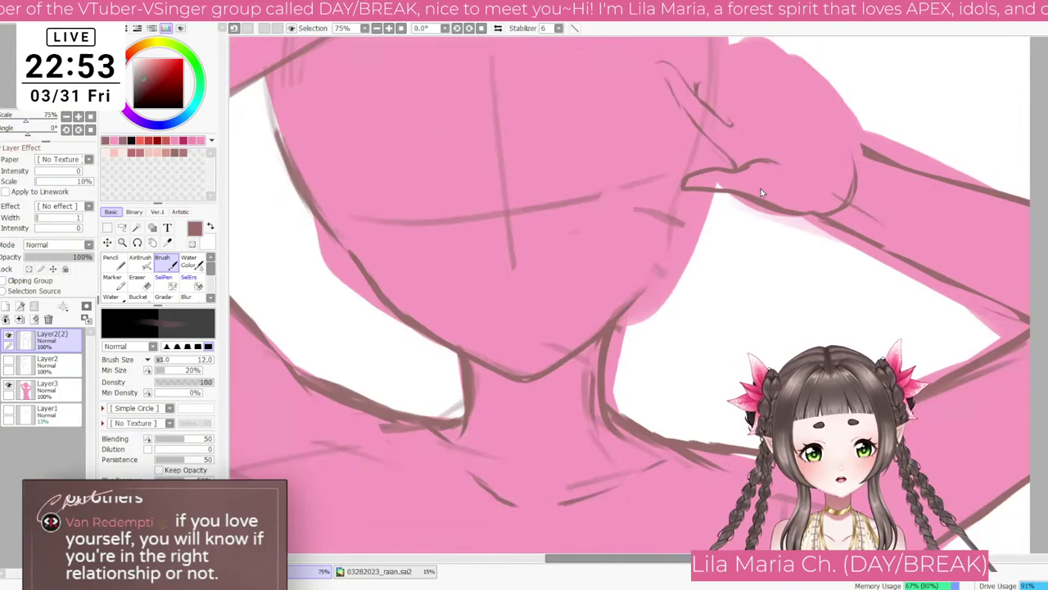
pyautogui.moveTo(749, 251)
pyautogui.mouseDown()
pyautogui.moveTo(582, 435)
pyautogui.moveTo(555, 410)
pyautogui.mouseUp()
pyautogui.moveTo(545, 319); pyautogui.dragTo(616, 216)
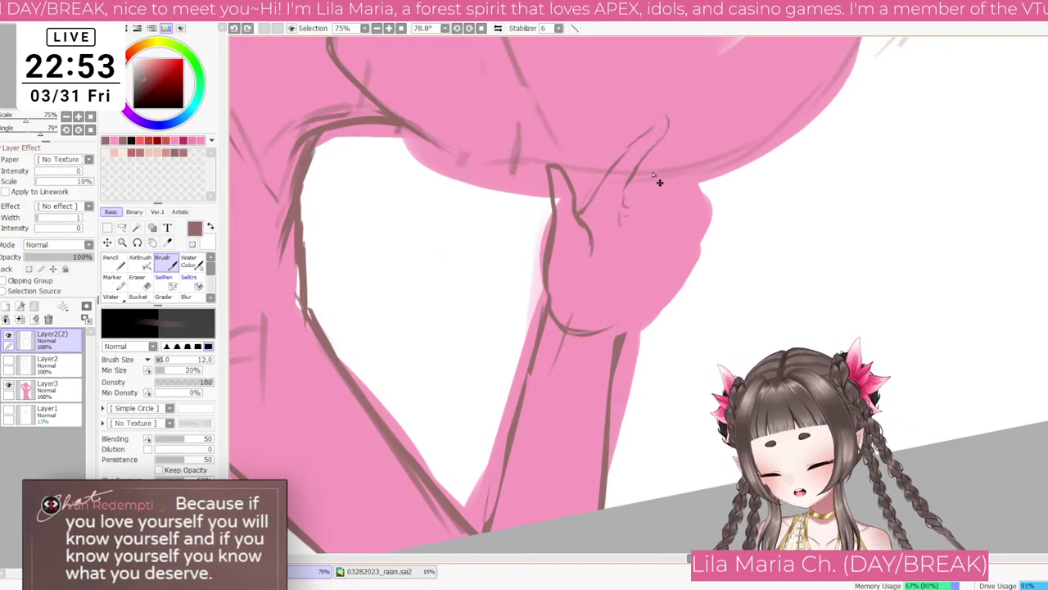
pyautogui.moveTo(627, 209)
pyautogui.mouseDown()
pyautogui.moveTo(665, 129)
pyautogui.moveTo(679, 132)
pyautogui.moveTo(661, 166)
pyautogui.mouseUp()
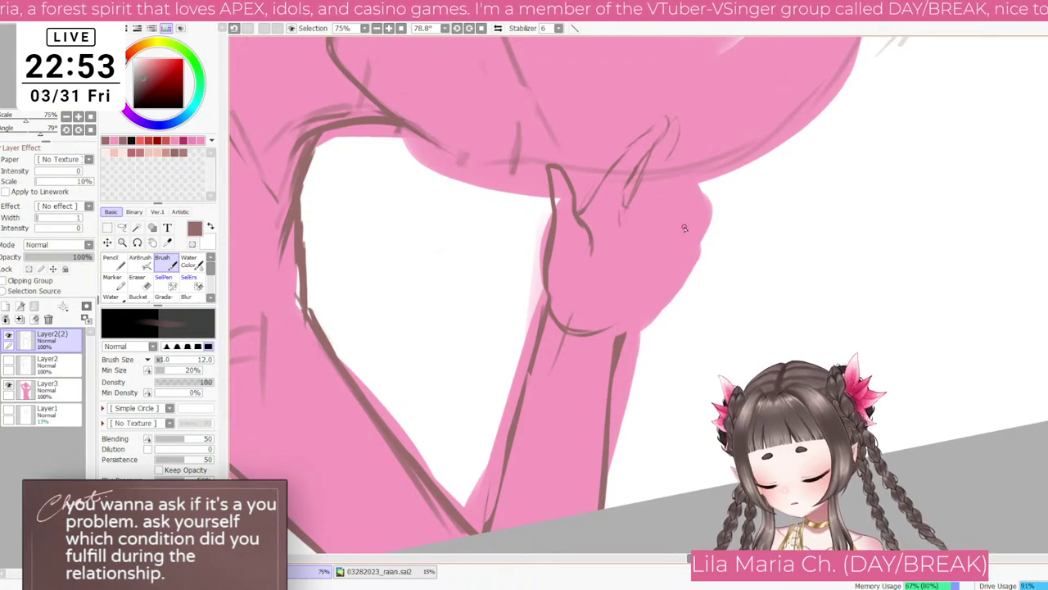
# Step: Darken the gap beside the first finger and sketch the second finger of the right hand
pyautogui.scroll(-1, 673, 235)
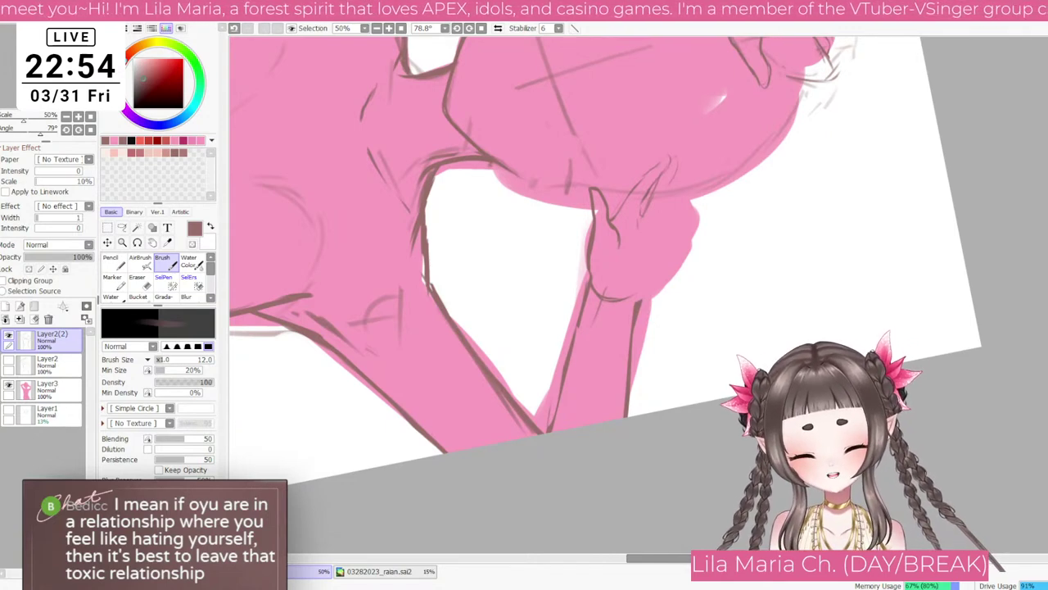
pyautogui.scroll(-3, 652, 218)
pyautogui.press('Delete')
pyautogui.press('Delete')
pyautogui.press('Delete')
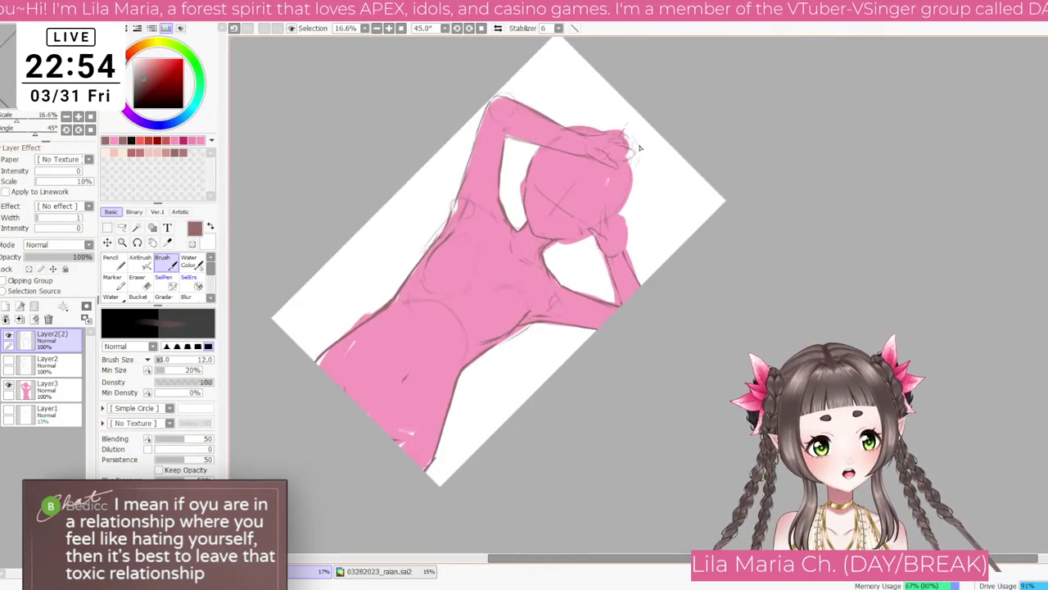
pyautogui.scroll(1, 636, 202)
pyautogui.scroll(1, 620, 229)
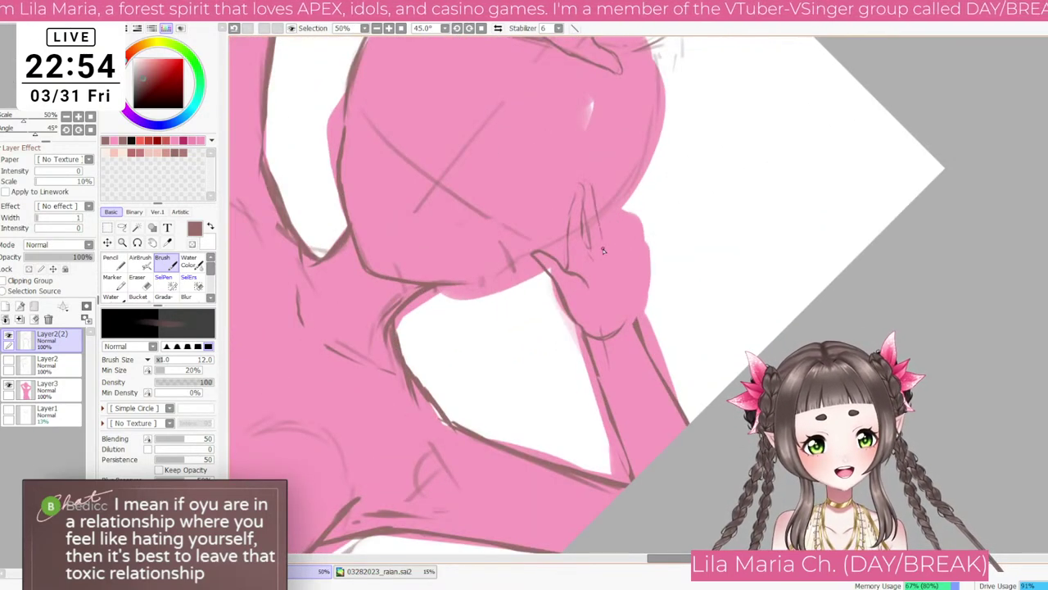
pyautogui.moveTo(582, 208); pyautogui.dragTo(591, 255)
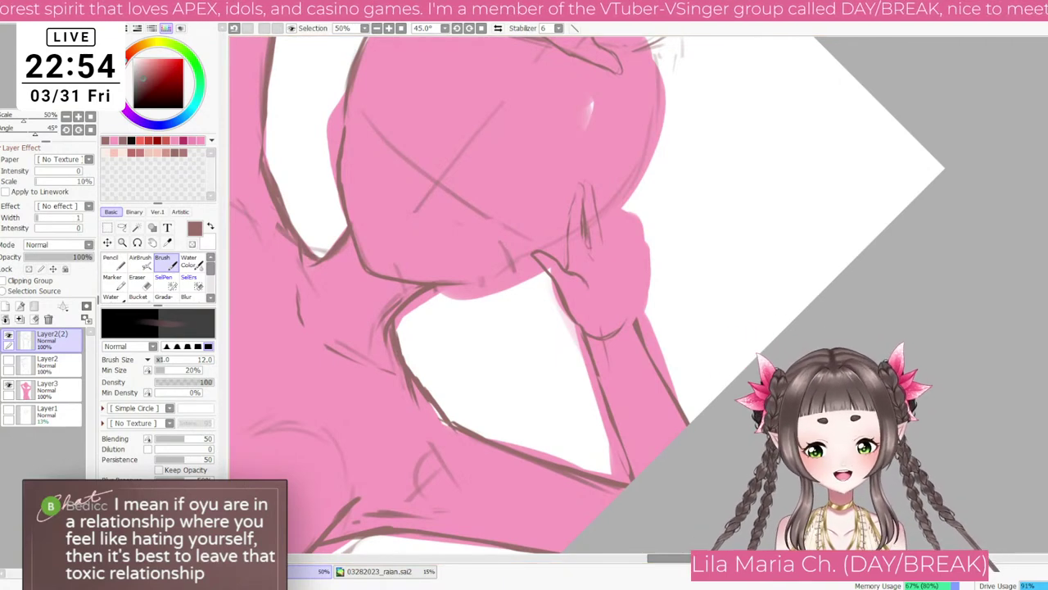
pyautogui.scroll(1, 636, 222)
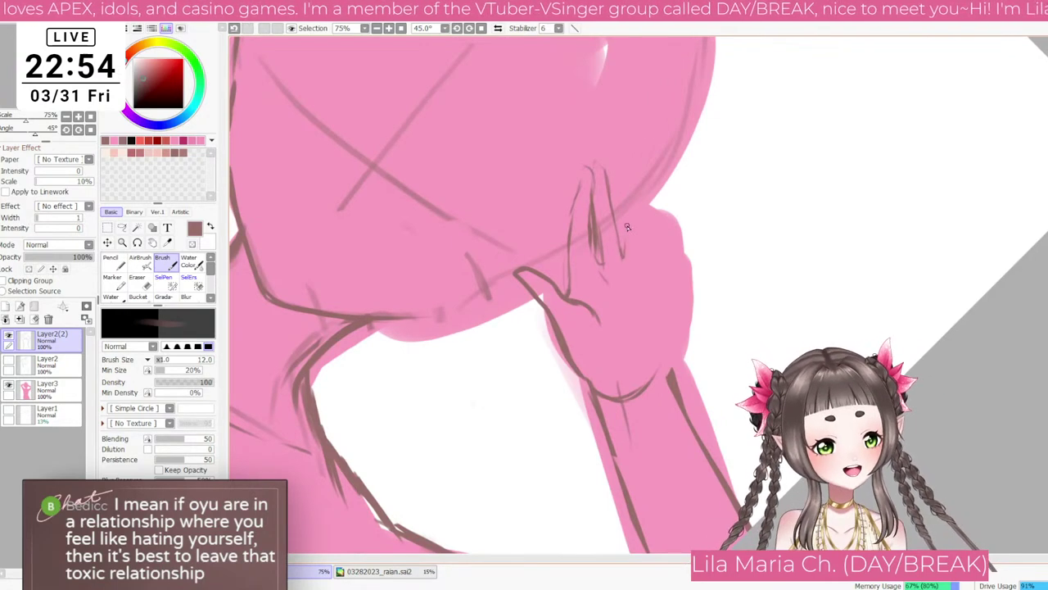
# Step: Sketch the remaining fingers and the outer palm edge of the right hand down to the wrist, undoing the rejected stroke
pyautogui.moveTo(624, 241)
pyautogui.mouseDown()
pyautogui.moveTo(647, 175)
pyautogui.moveTo(641, 270)
pyautogui.mouseUp()
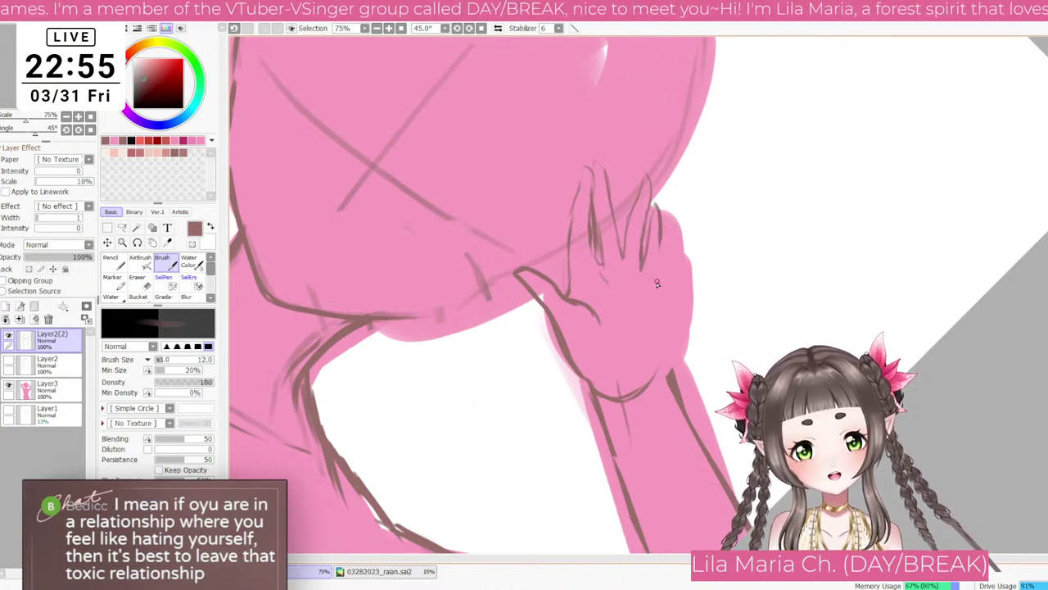
pyautogui.moveTo(654, 202); pyautogui.dragTo(656, 287)
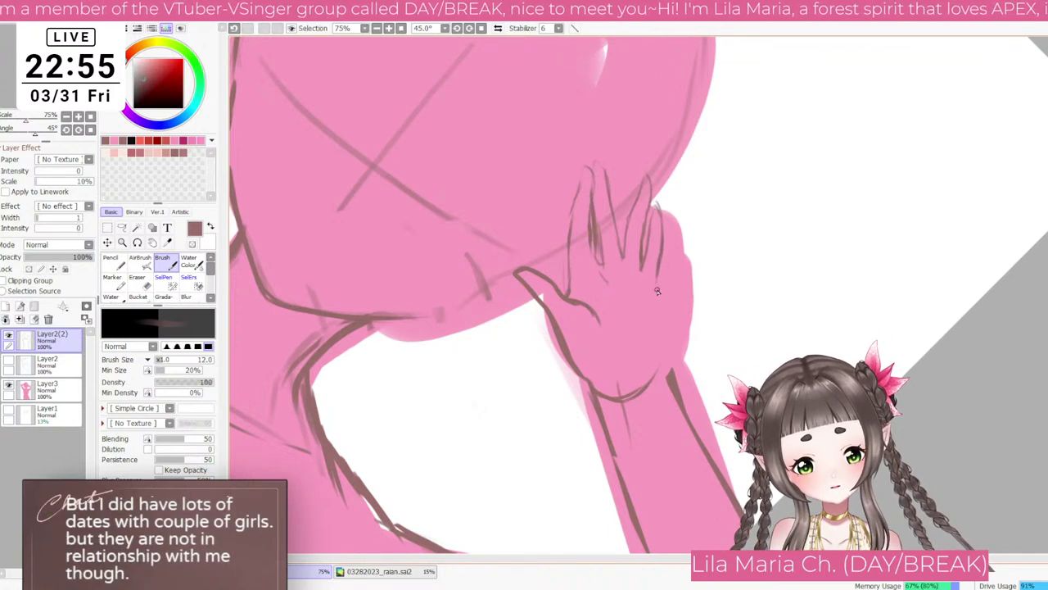
pyautogui.hotkey('ctrl', 'z')
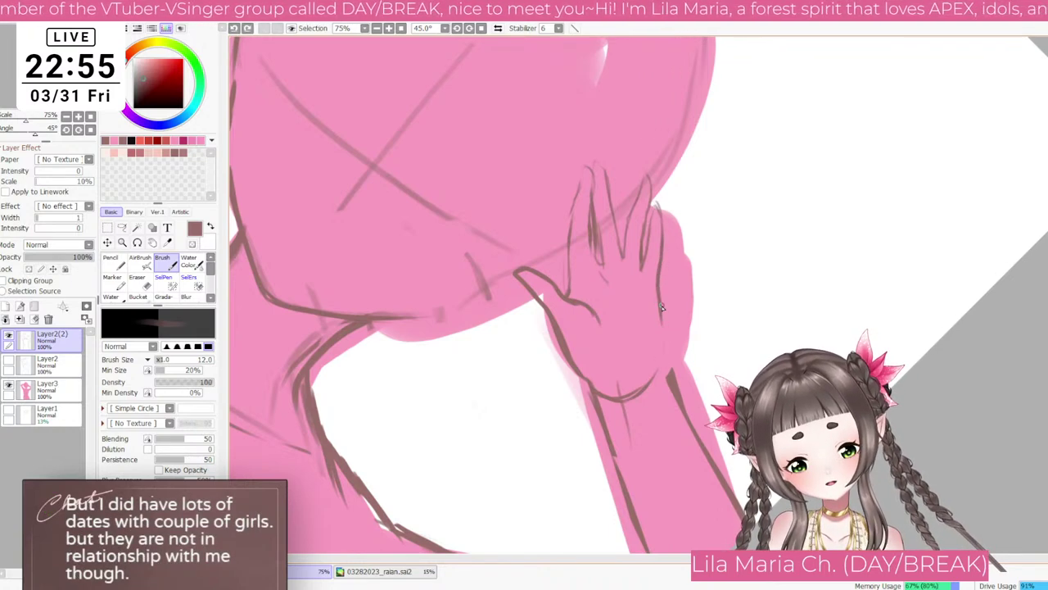
pyautogui.moveTo(661, 272); pyautogui.dragTo(656, 315)
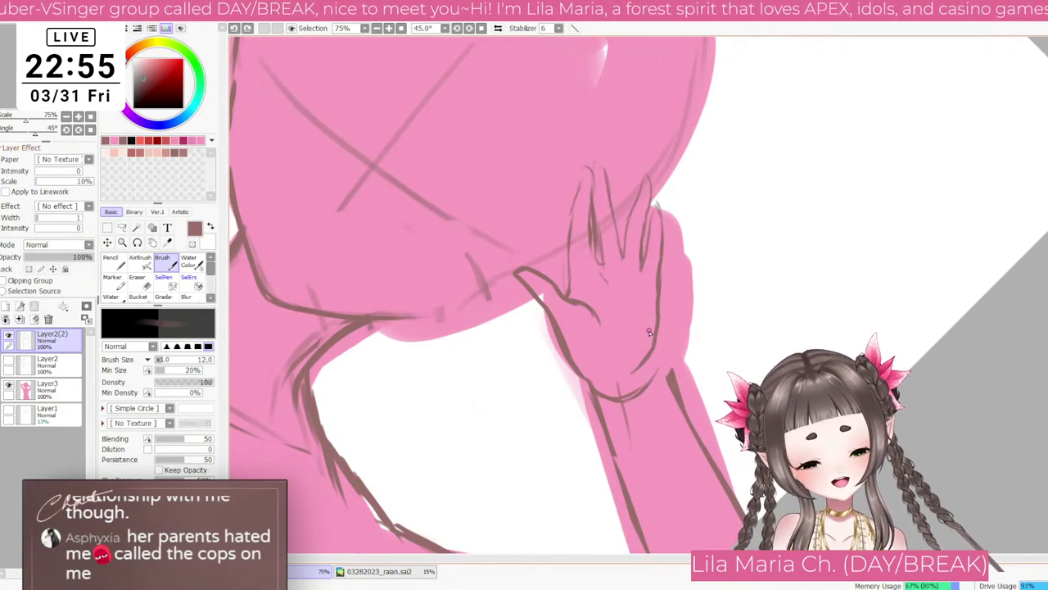
# Step: Erase the wrist curve below the right palm at eraser size 80 and redraw the forearm edge with the brush at size 12
pyautogui.press('e')
pyautogui.scroll(-4, 734, 492)
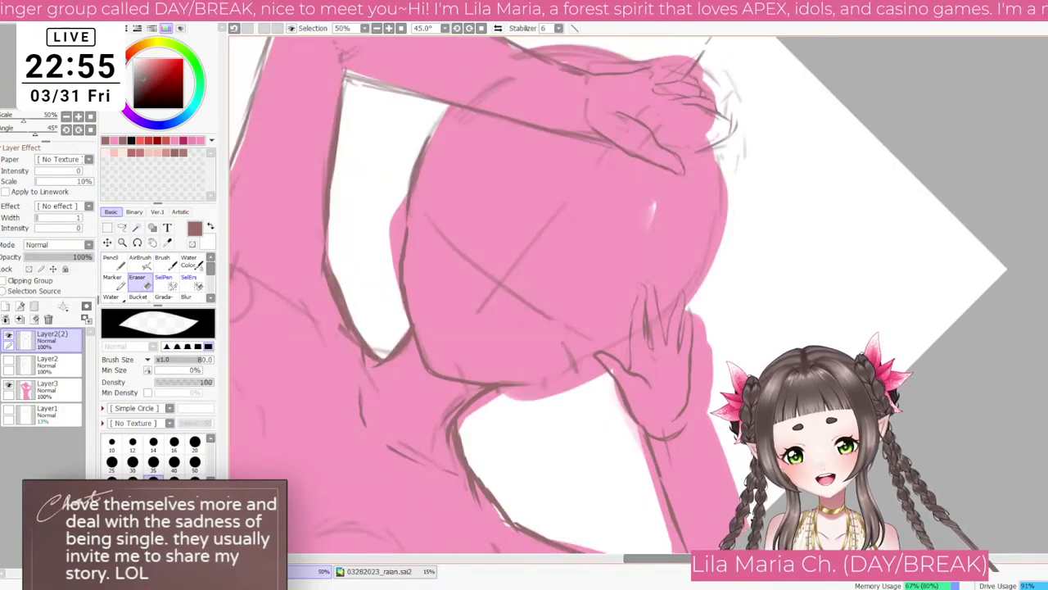
pyautogui.scroll(3, 741, 499)
pyautogui.press('Delete')
pyautogui.press('Delete')
pyautogui.press('Delete')
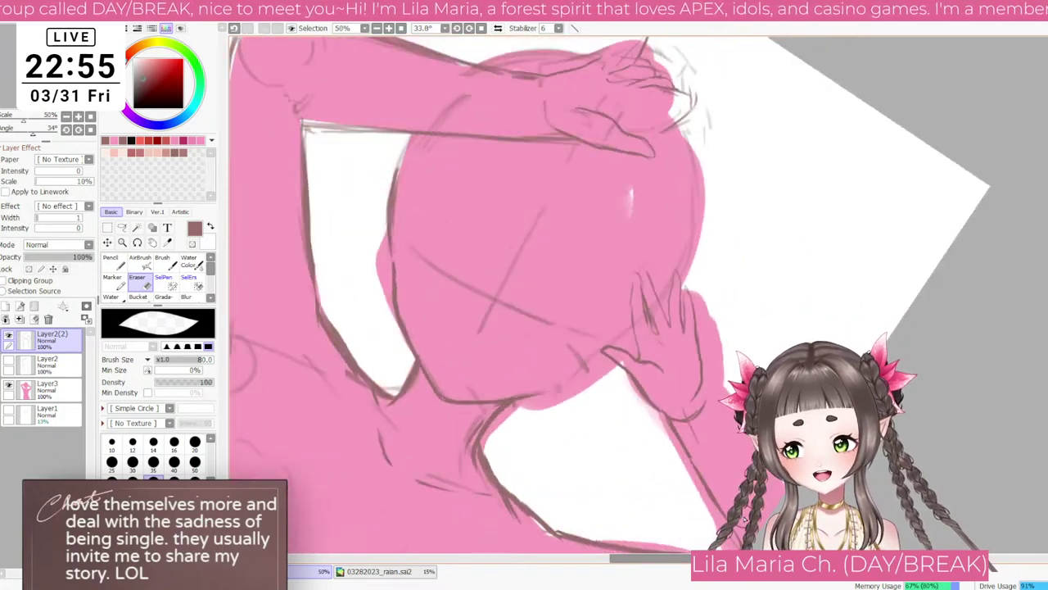
pyautogui.press('End')
pyautogui.press('End')
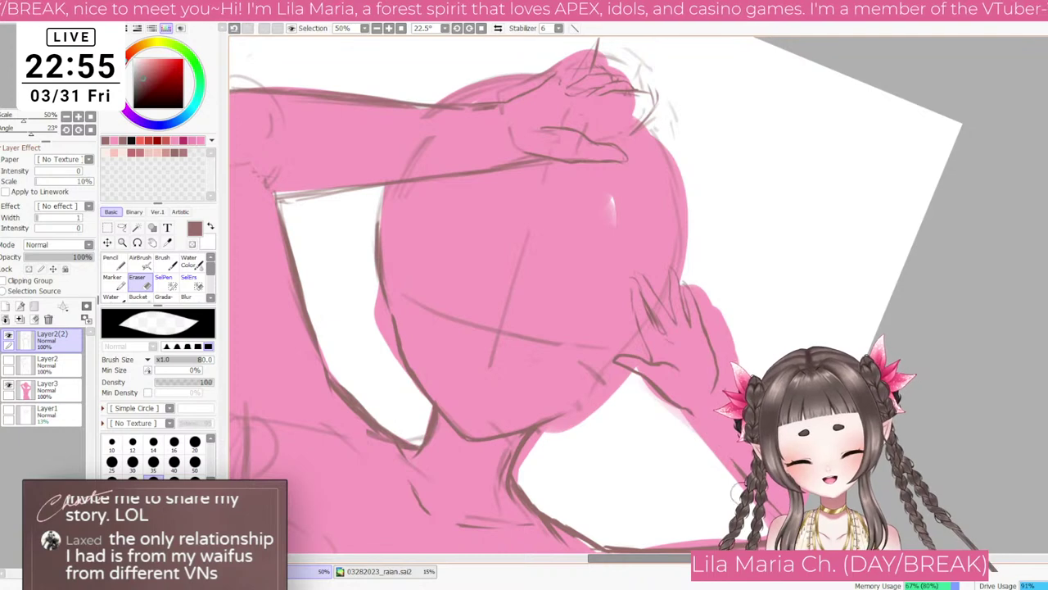
pyautogui.press('b')
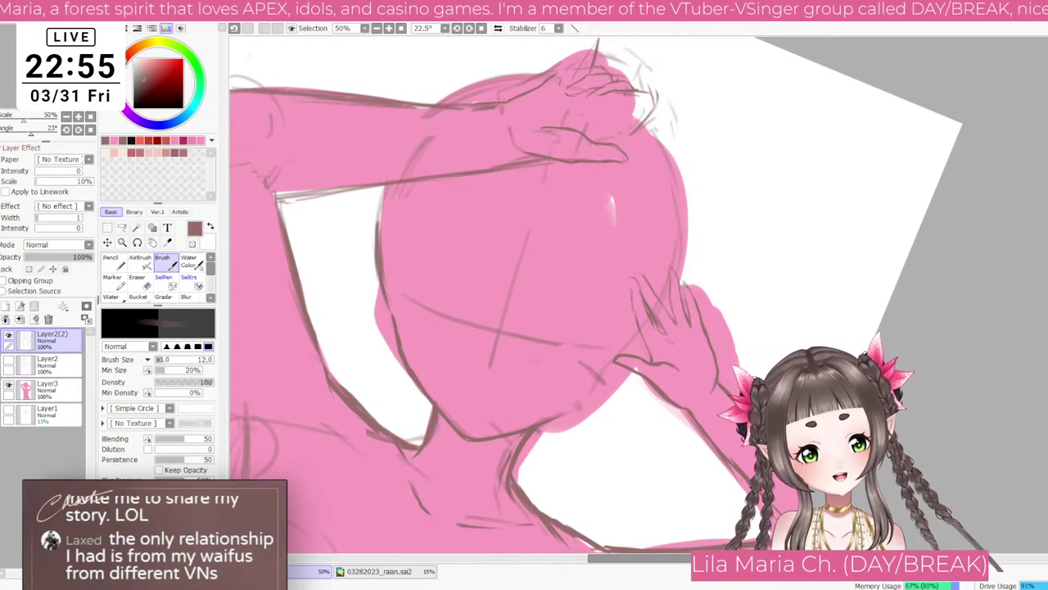
# Step: Select the right hand and forearm lines with a freeform lasso around them
pyautogui.scroll(-3, 639, 295)
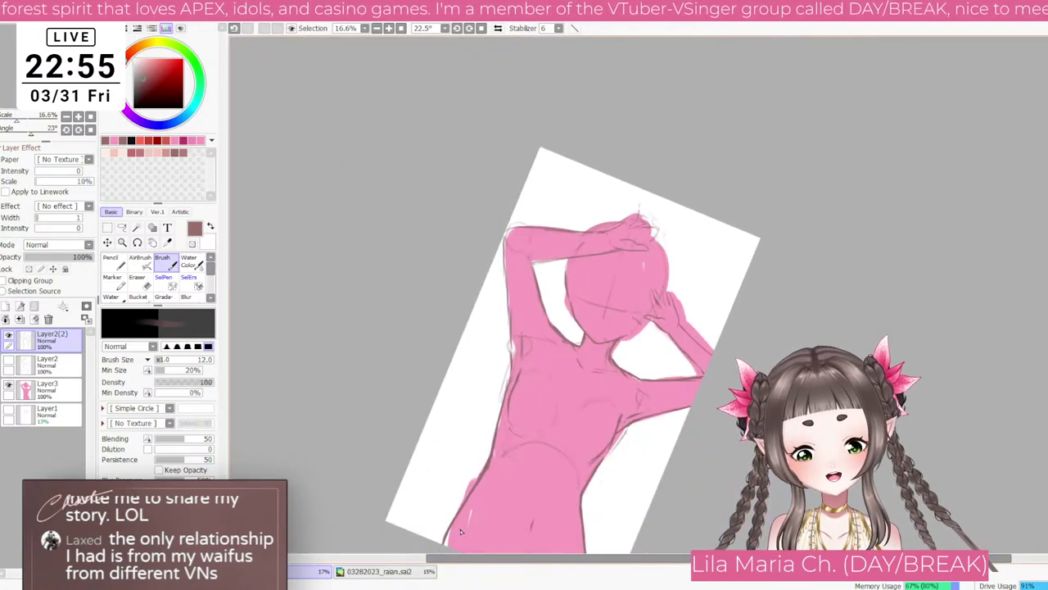
pyautogui.press('Home')
pyautogui.scroll(2, 759, 336)
pyautogui.moveTo(801, 384); pyautogui.dragTo(727, 270)
pyautogui.scroll(-1, 770, 273)
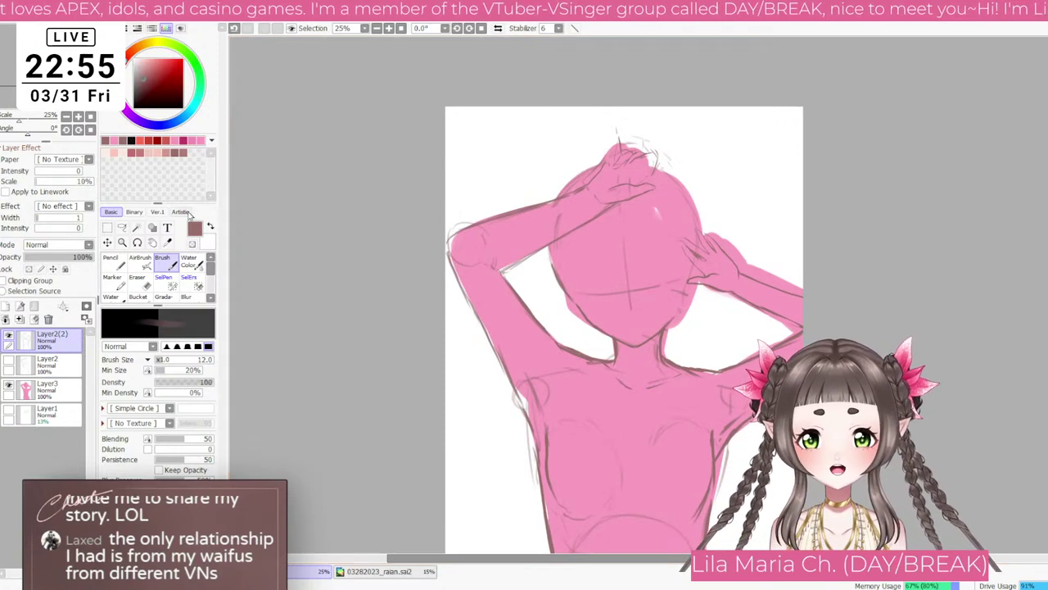
pyautogui.click(121, 227)
pyautogui.moveTo(686, 212)
pyautogui.mouseDown()
pyautogui.moveTo(673, 280)
pyautogui.moveTo(715, 315)
pyautogui.mouseUp()
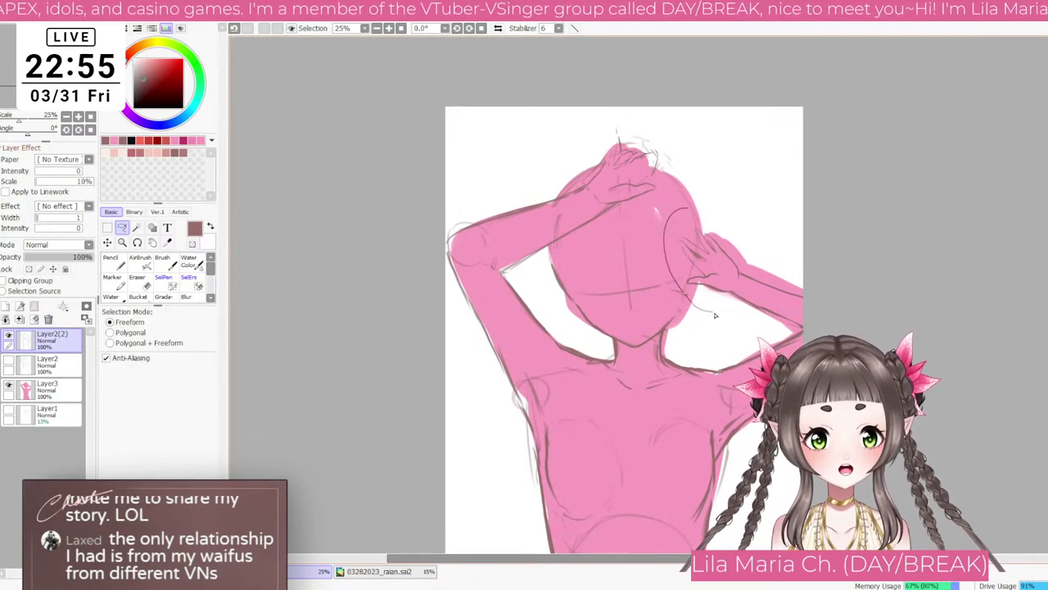
pyautogui.moveTo(784, 331)
pyautogui.mouseDown()
pyautogui.moveTo(796, 236)
pyautogui.moveTo(802, 242)
pyautogui.mouseUp()
# Step: Transform the selected hand and forearm freely, enlarging them and shifting the hand over the cheek
pyautogui.hotkey('ctrl', 't')
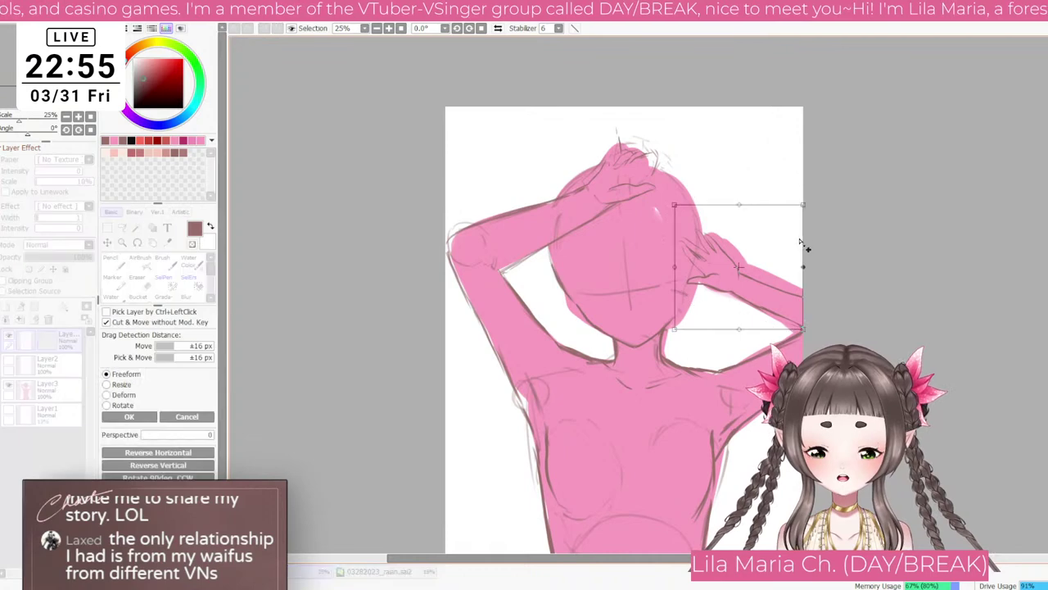
pyautogui.moveTo(675, 204); pyautogui.dragTo(681, 142)
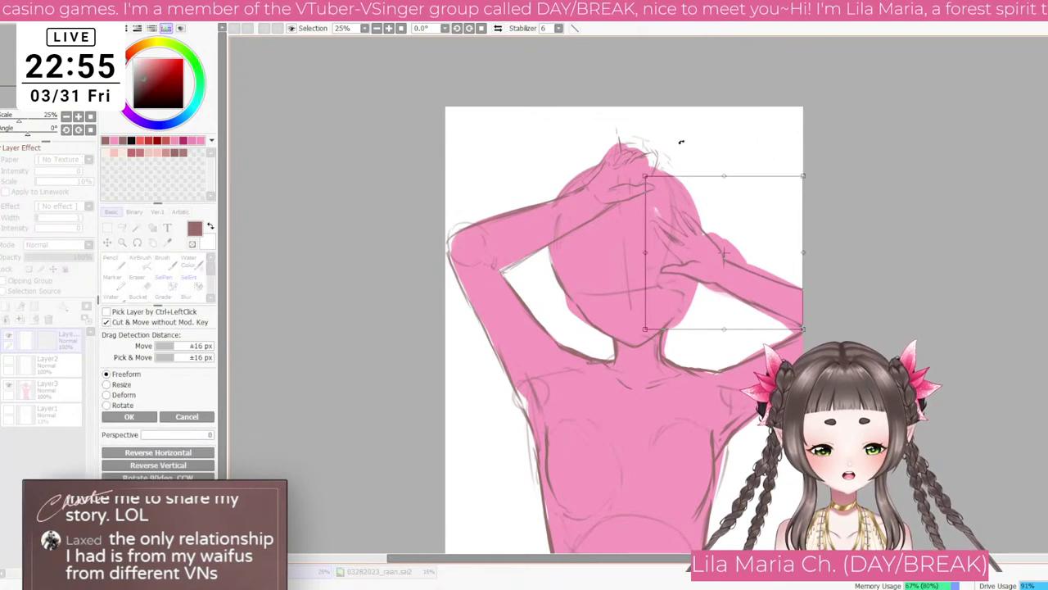
pyautogui.moveTo(762, 265); pyautogui.dragTo(796, 280)
pyautogui.moveTo(883, 230); pyautogui.dragTo(886, 241)
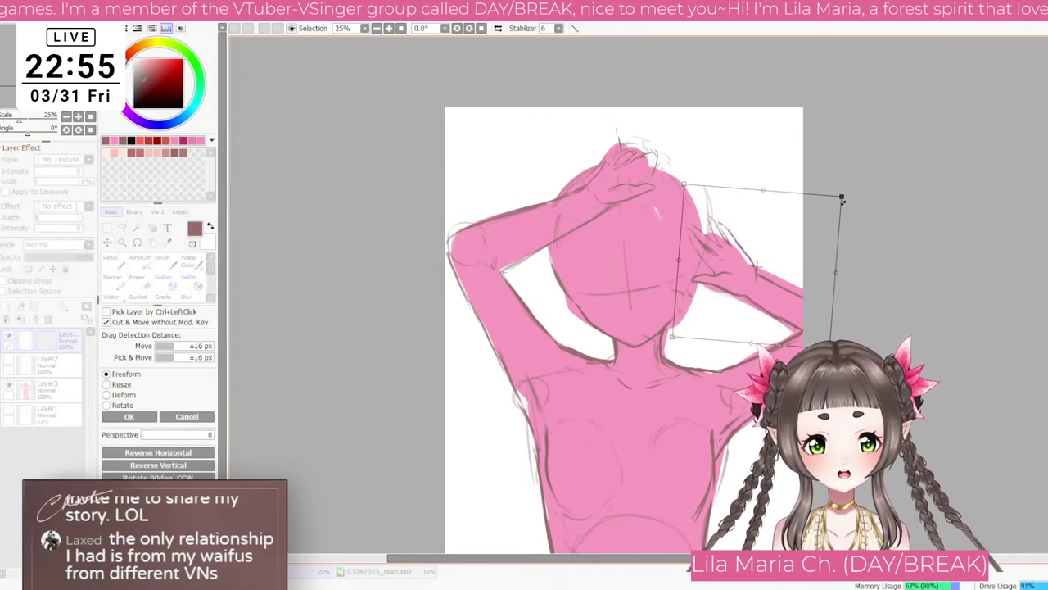
pyautogui.moveTo(843, 198); pyautogui.dragTo(868, 175)
pyautogui.moveTo(809, 230); pyautogui.dragTo(789, 230)
pyautogui.moveTo(851, 230); pyautogui.dragTo(854, 201)
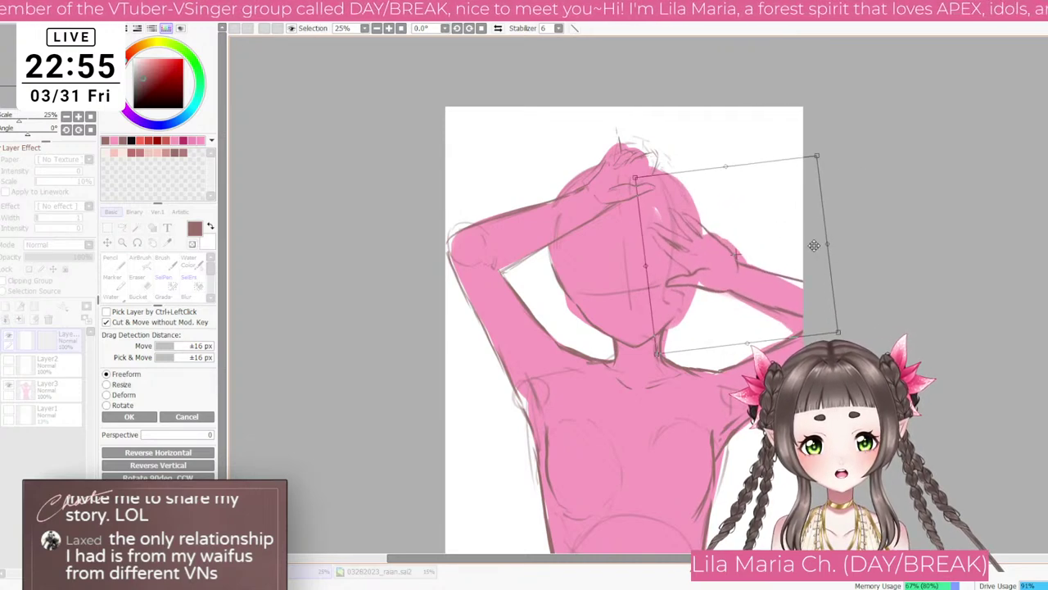
# Step: Rotate the hand and forearm lines counter-clockwise and lower them toward the jaw
pyautogui.moveTo(817, 156); pyautogui.dragTo(811, 163)
pyautogui.moveTo(801, 218); pyautogui.dragTo(809, 213)
pyautogui.moveTo(842, 150); pyautogui.dragTo(808, 124)
pyautogui.moveTo(802, 208); pyautogui.dragTo(789, 227)
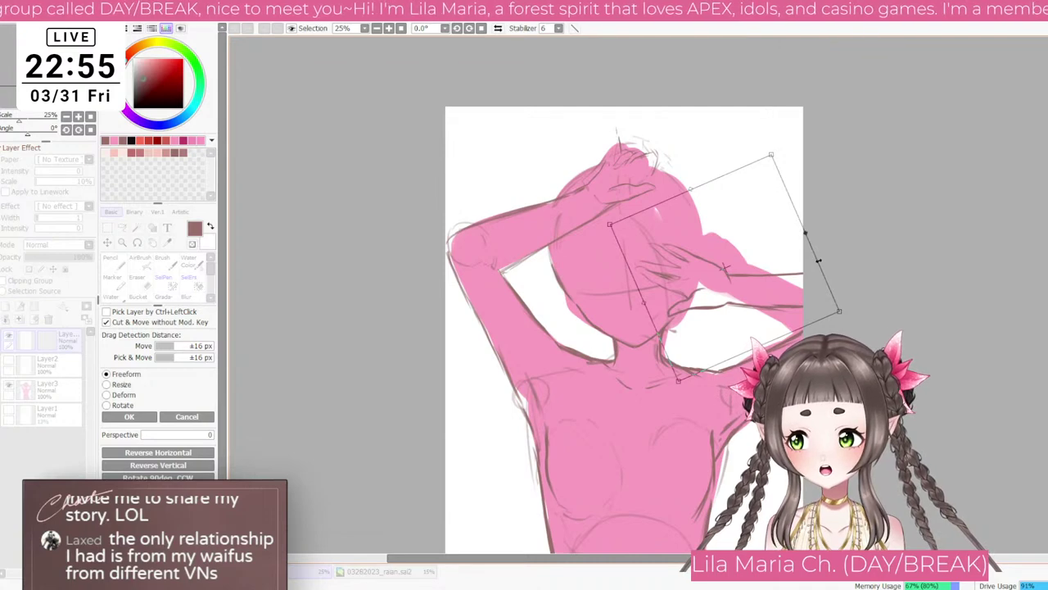
pyautogui.moveTo(819, 261); pyautogui.dragTo(823, 195)
pyautogui.moveTo(796, 260); pyautogui.dragTo(791, 292)
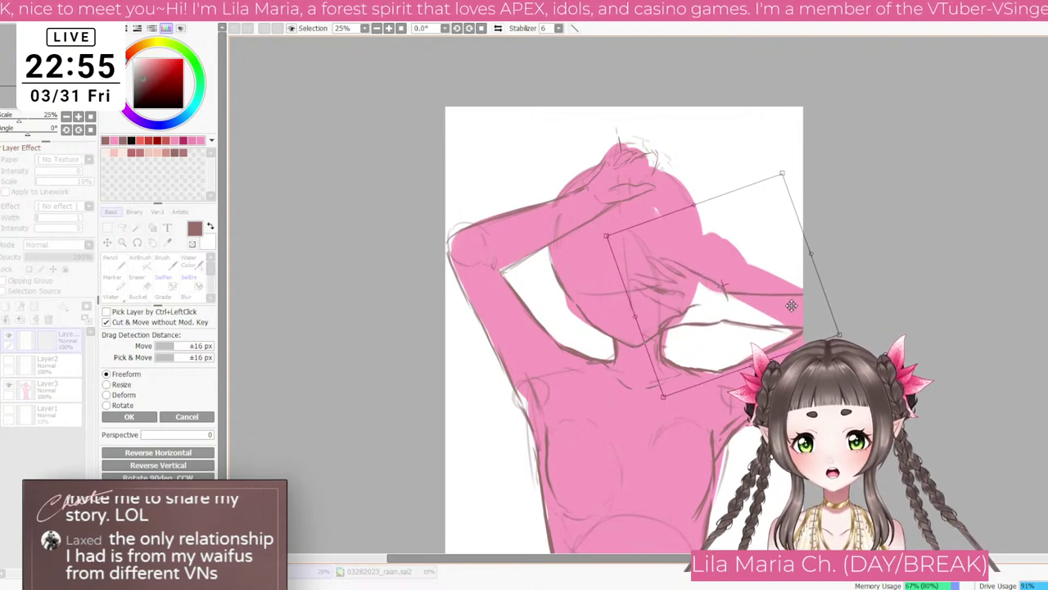
# Step: Narrow the transformed hand slightly, reduce its tilt so the thumb rests along the jaw, apply the transformation and deselect
pyautogui.moveTo(812, 253); pyautogui.dragTo(804, 257)
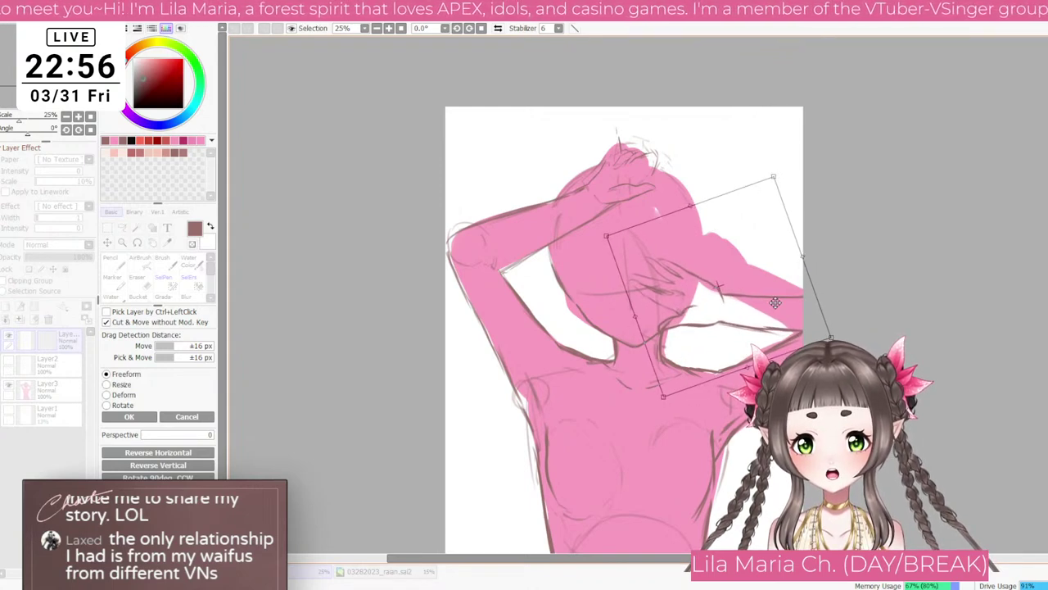
pyautogui.moveTo(778, 302); pyautogui.dragTo(783, 310)
pyautogui.moveTo(861, 269); pyautogui.dragTo(864, 293)
pyautogui.moveTo(786, 325); pyautogui.dragTo(791, 306)
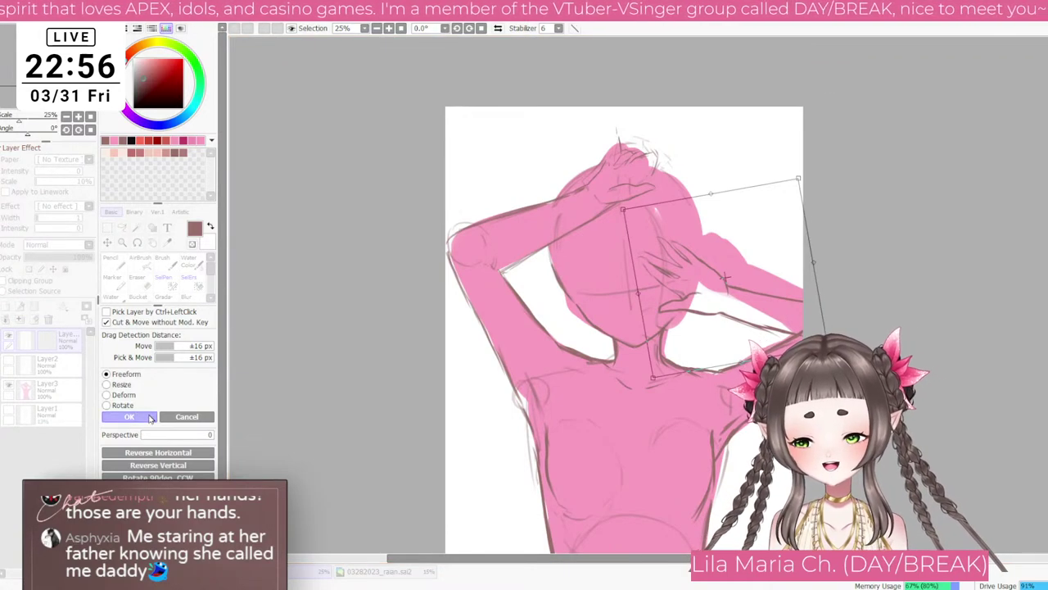
pyautogui.press('Return')
pyautogui.scroll(1, 443, 119)
pyautogui.press('super+Down')
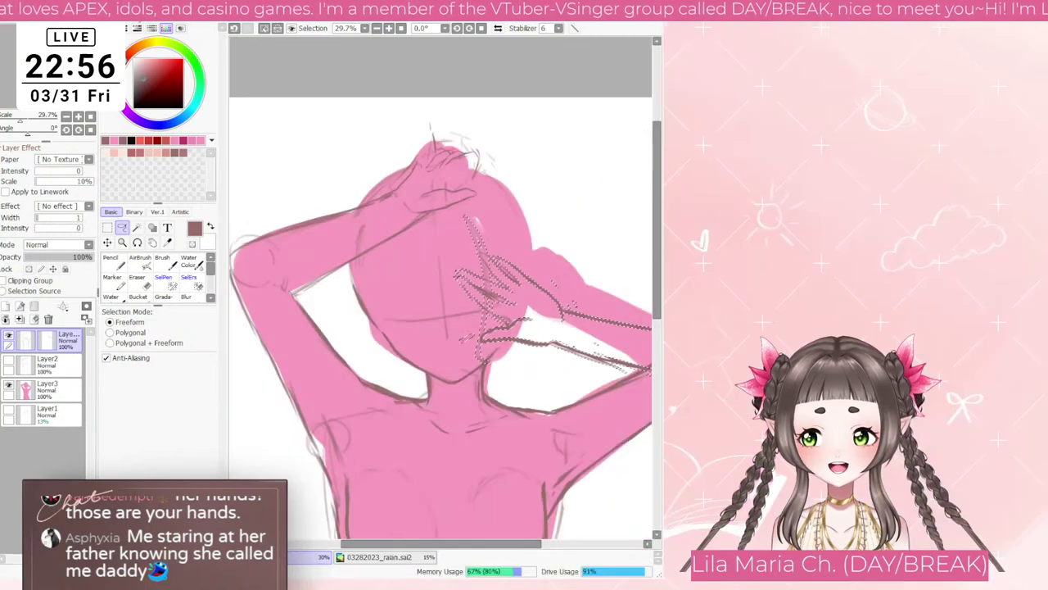
pyautogui.hotkey('ctrl', 'd')
pyautogui.press('super+Up')
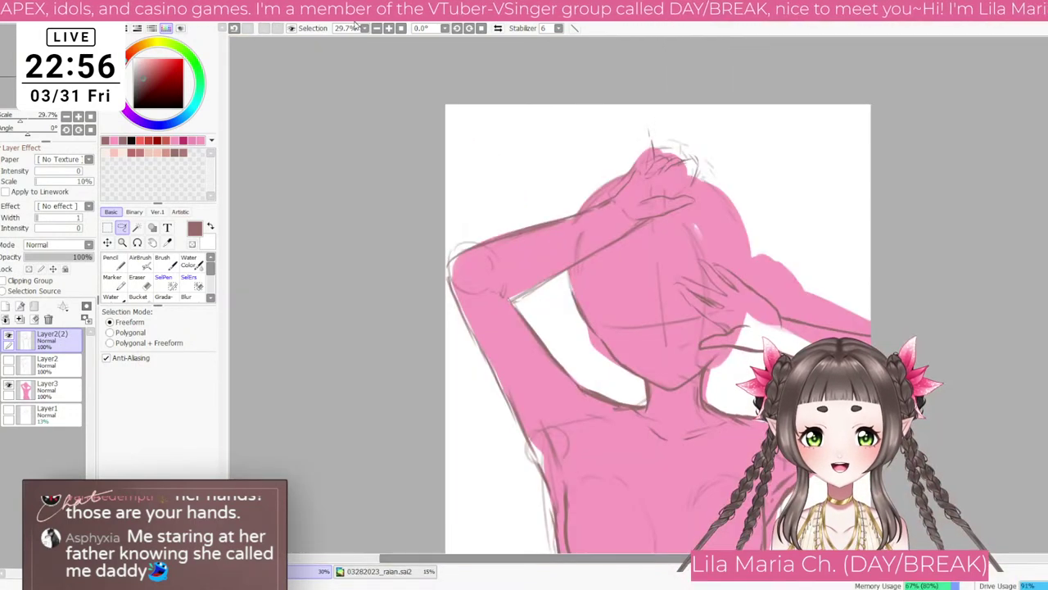
# Step: Switch to the Eraser and set its size to 100
pyautogui.scroll(2, 713, 399)
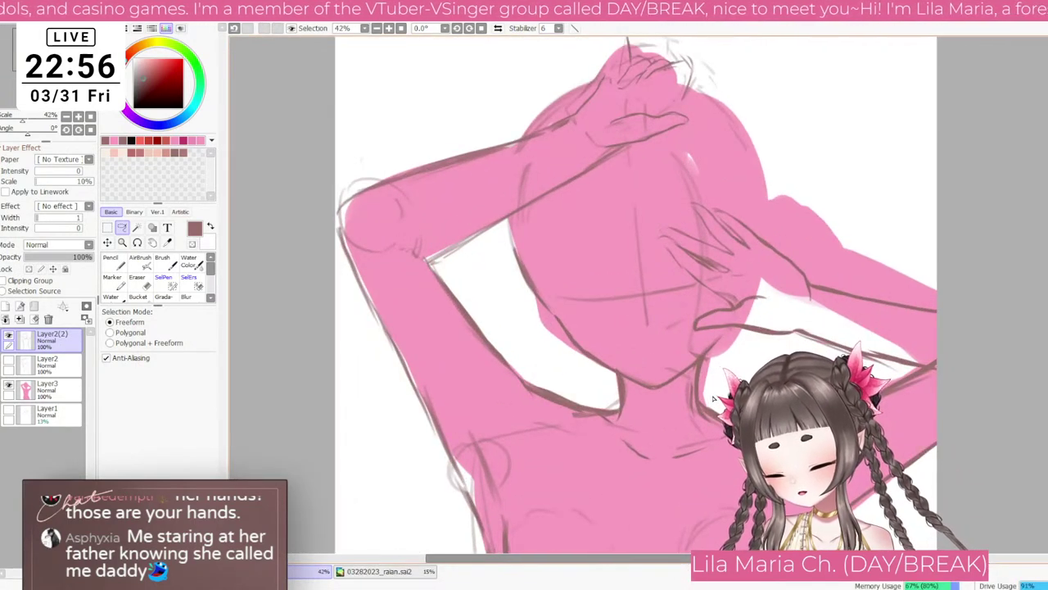
pyautogui.moveTo(741, 427); pyautogui.dragTo(662, 360)
pyautogui.press('e')
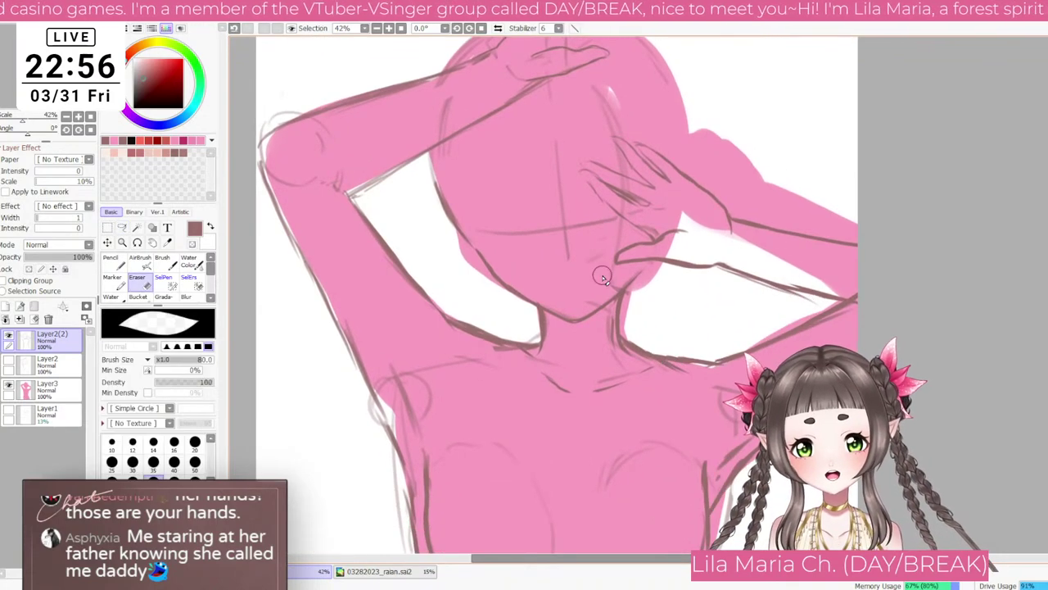
pyautogui.press(']')
pyautogui.press(']')
pyautogui.press(']')
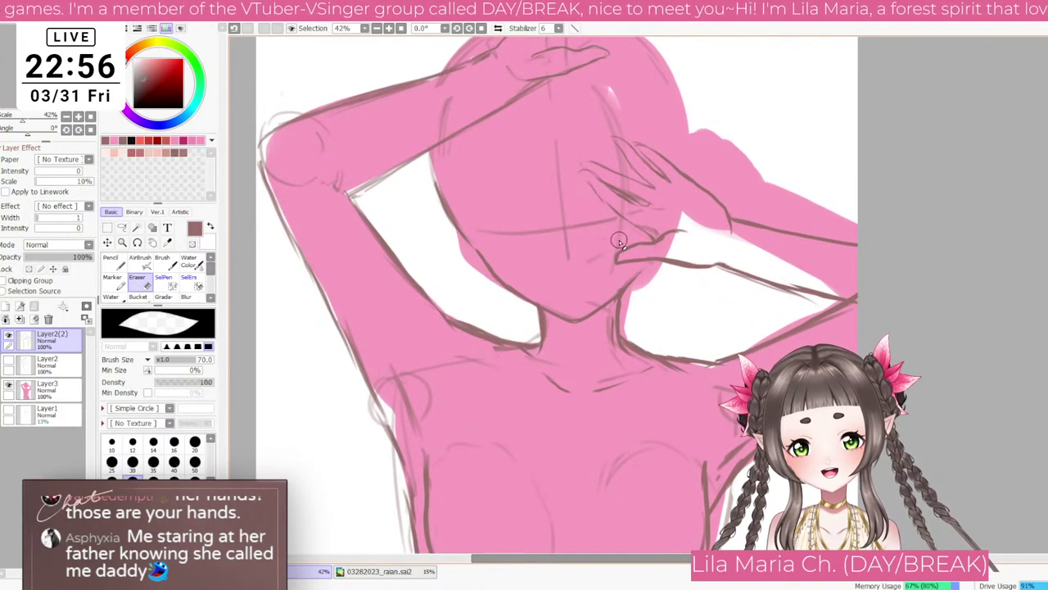
pyautogui.hotkey('ctrl', '-')
pyautogui.hotkey('ctrl', '-')
pyautogui.hotkey('ctrl', '-')
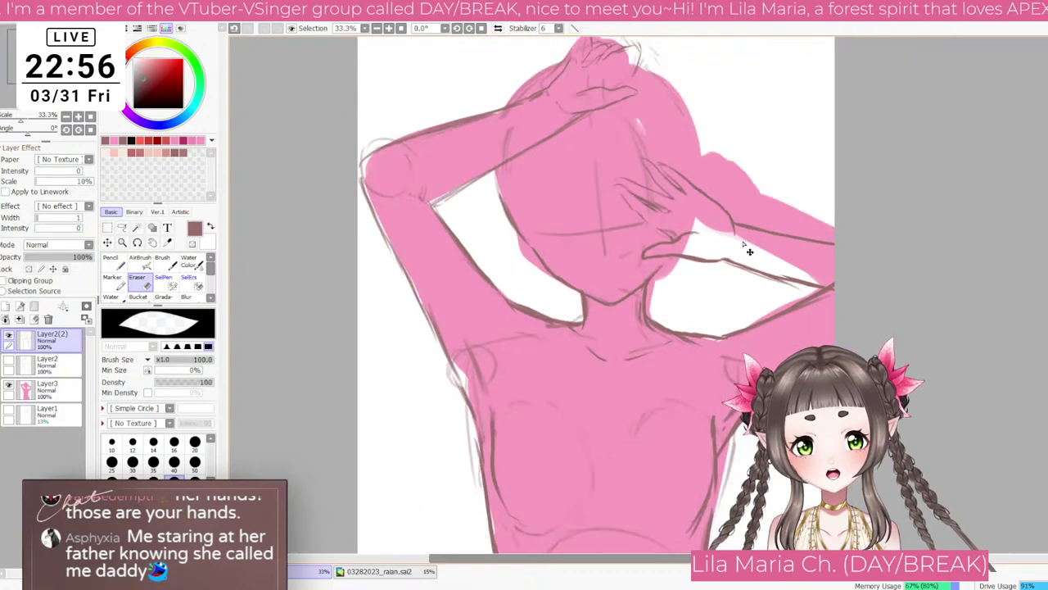
# Step: Hide the pink silhouette on Layer3 and make the line layer Layer2(2) active again
pyautogui.click(10, 385)
pyautogui.hotkey('ctrl', '-')
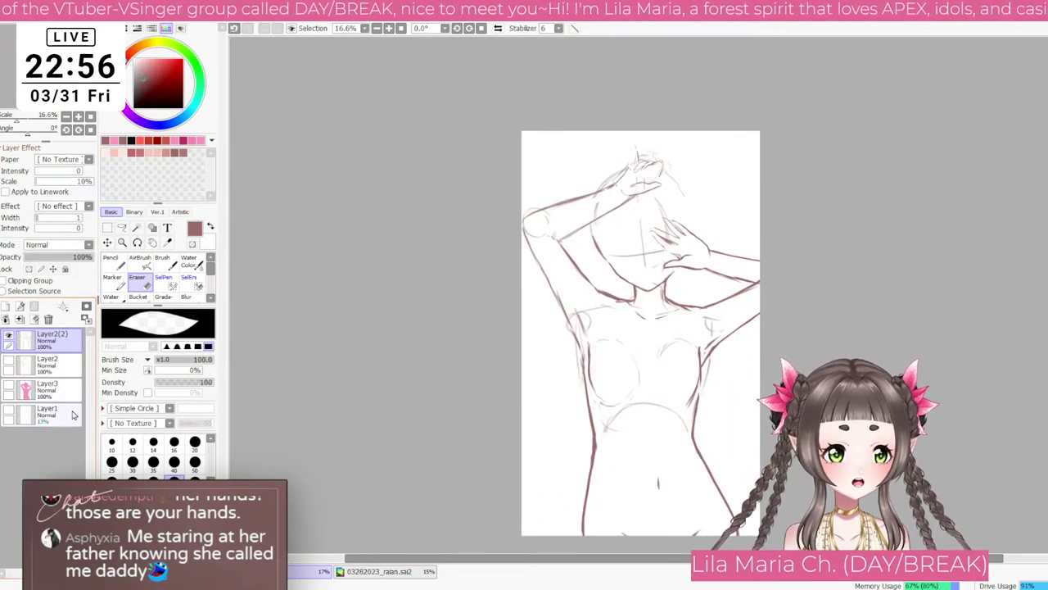
pyautogui.click(10, 385)
pyautogui.click(10, 384)
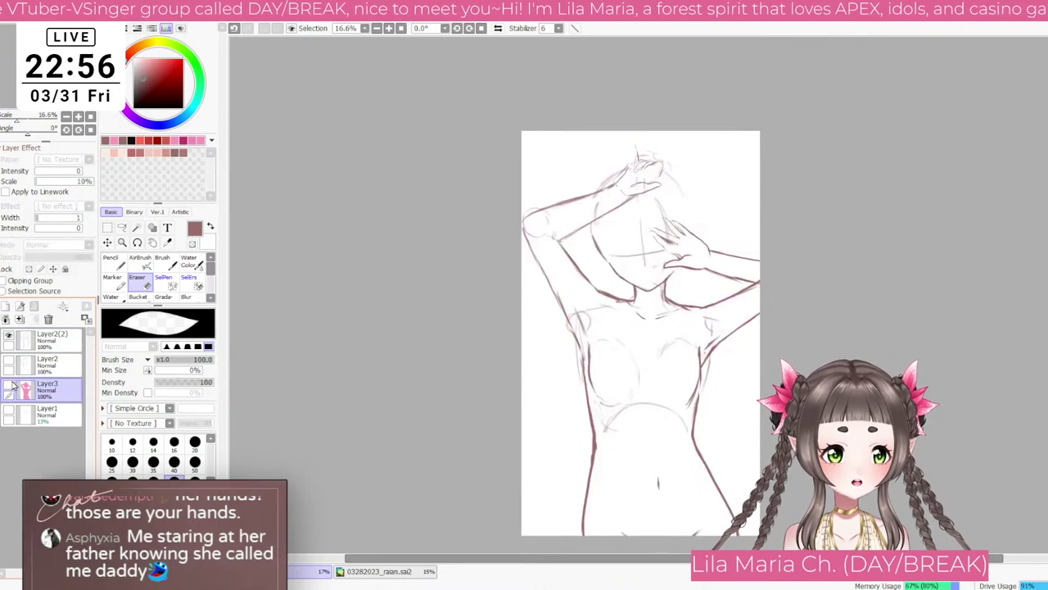
pyautogui.click(73, 370)
pyautogui.click(64, 391)
pyautogui.click(59, 342)
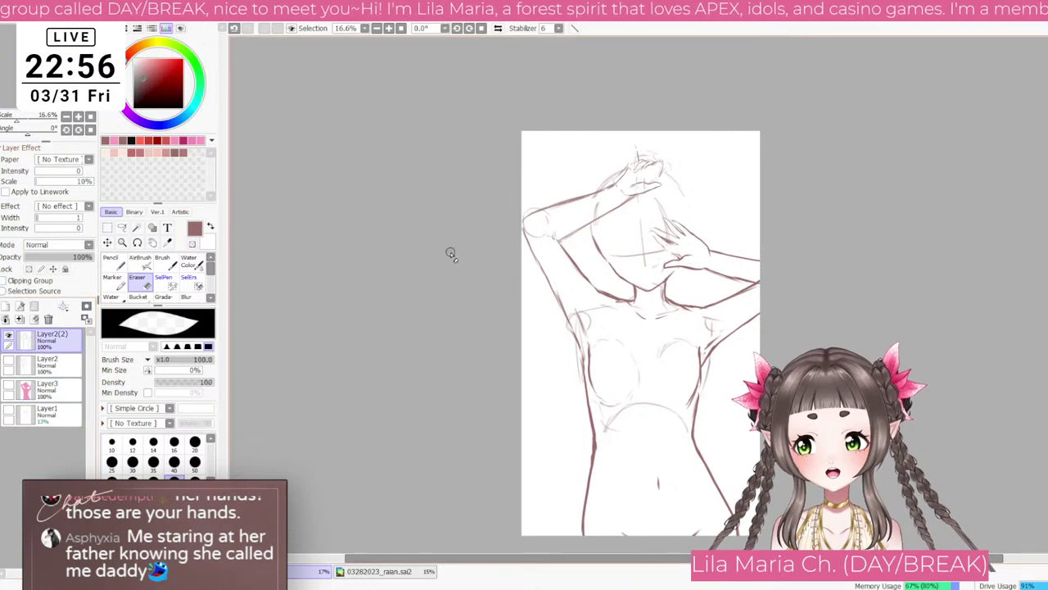
# Step: Rotate the canvas to 67.5° and redraw the index finger's outer edge down toward the thumb with a fine brush
pyautogui.scroll(1, 645, 229)
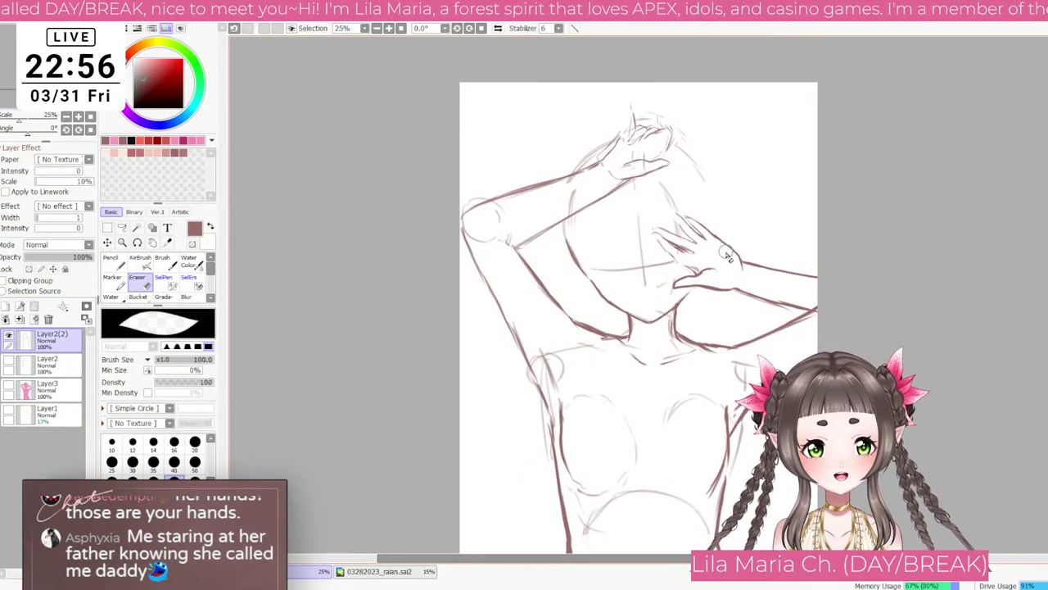
pyautogui.press('End')
pyautogui.press('End')
pyautogui.press('End')
pyautogui.scroll(1, 737, 326)
pyautogui.press('[')
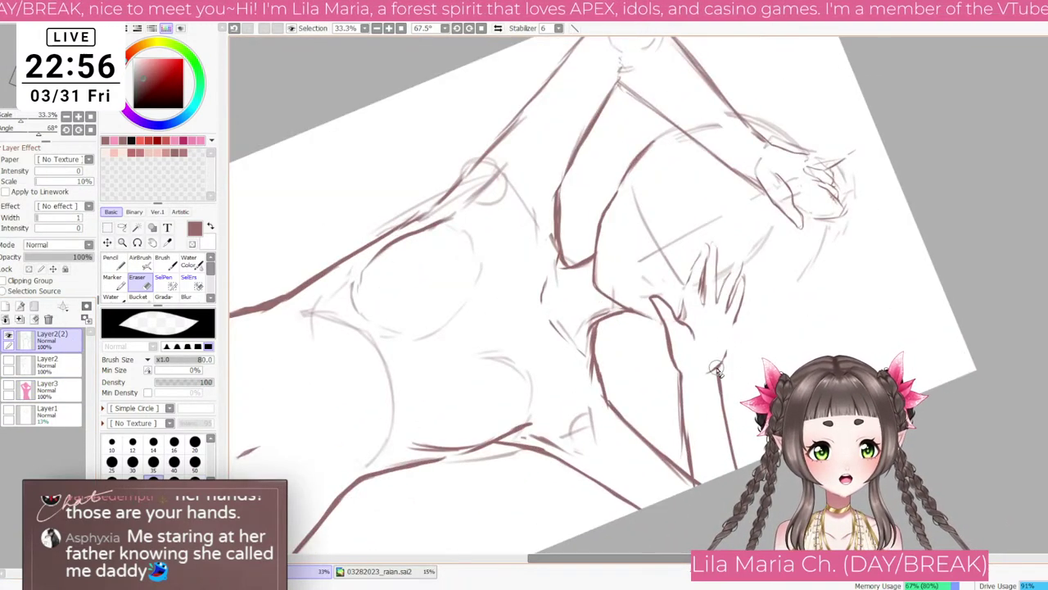
pyautogui.scroll(1, 731, 339)
pyautogui.press('b')
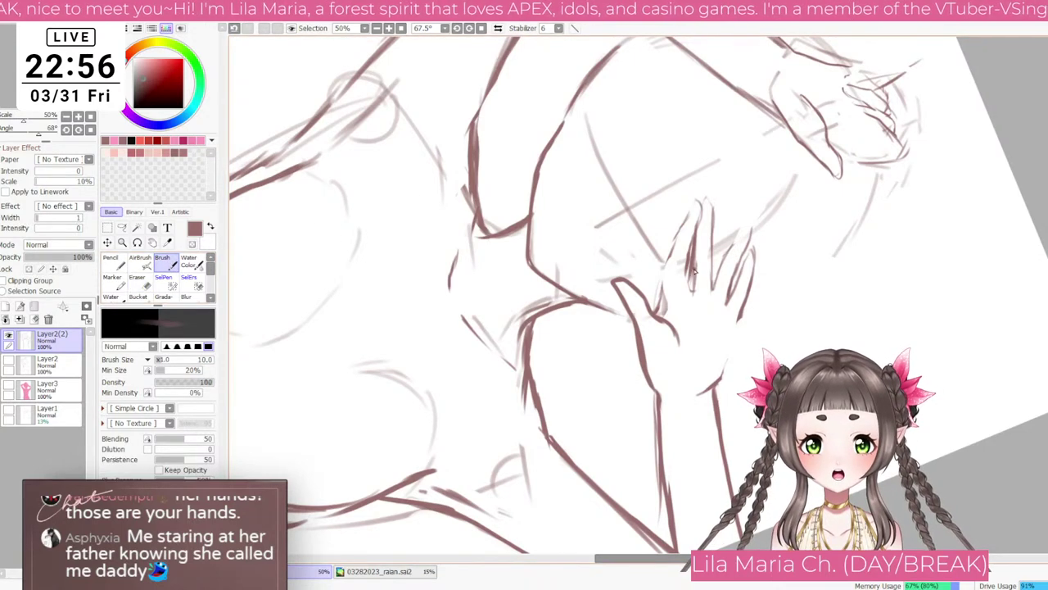
pyautogui.moveTo(678, 257); pyautogui.dragTo(673, 318)
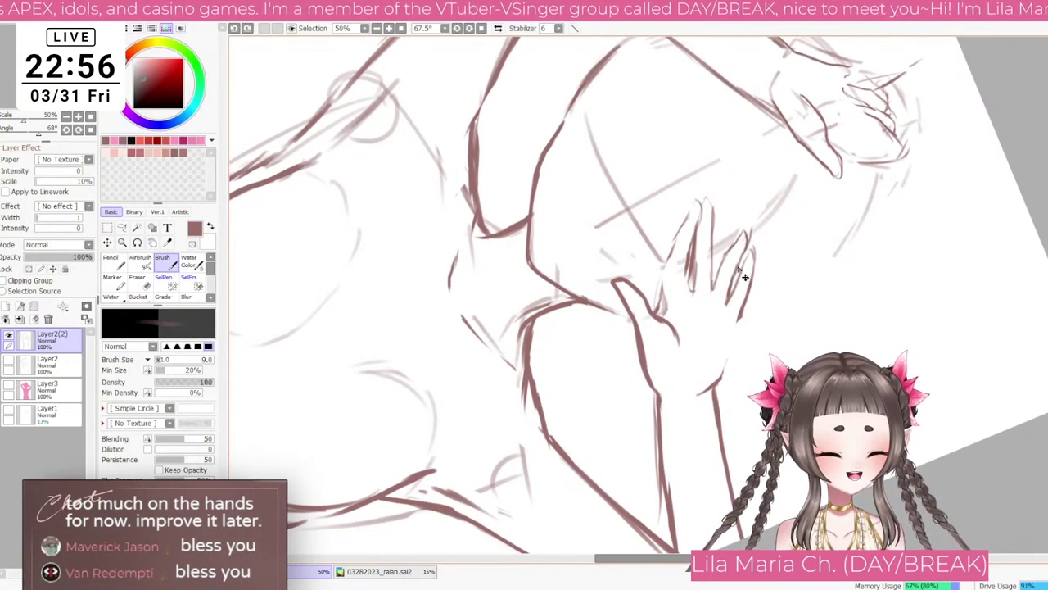
# Step: Draw the outer edge of the hand from the little finger down to the wrist and set the brush size to 14
pyautogui.moveTo(741, 277)
pyautogui.mouseDown()
pyautogui.moveTo(757, 253)
pyautogui.moveTo(737, 339)
pyautogui.mouseUp()
pyautogui.press(']')
pyautogui.press(']')
pyautogui.press(']')
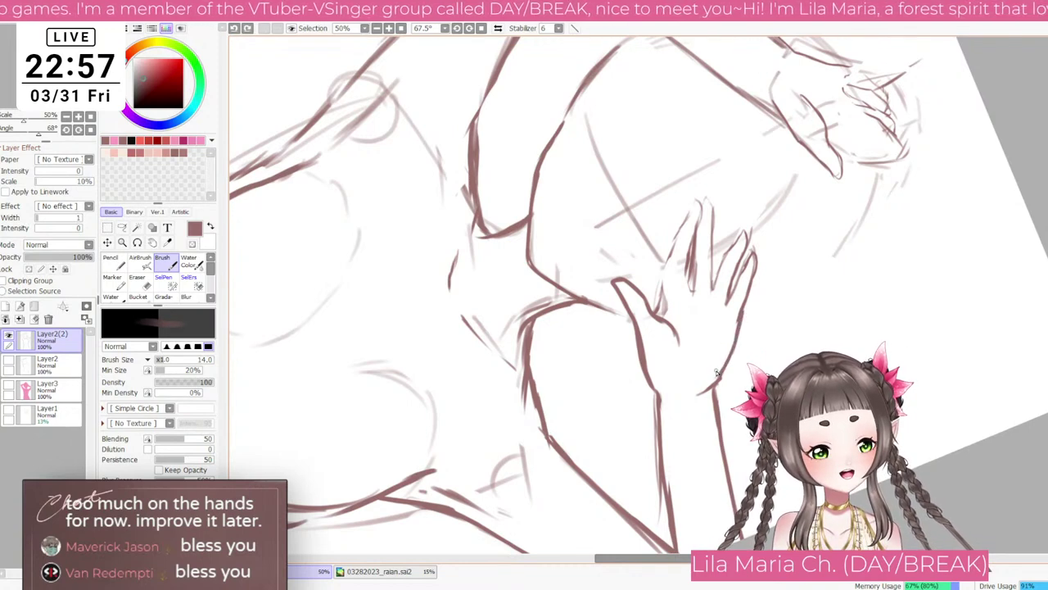
# Step: Trim the rough forearm edges below the wrist with the Eraser, reducing its size to 60
pyautogui.press('e')
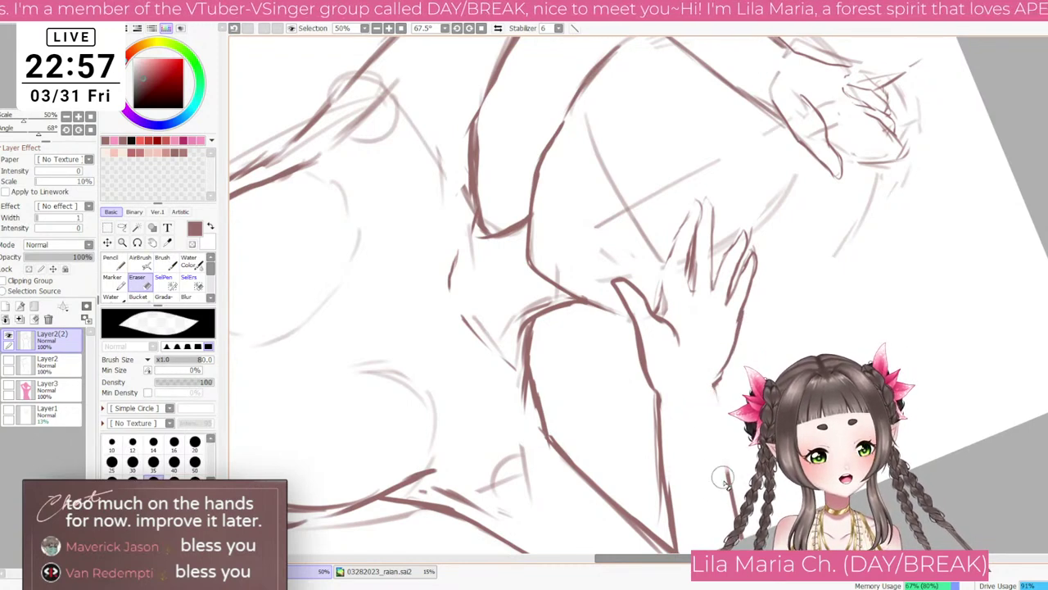
pyautogui.press('[')
pyautogui.press('[')
pyautogui.moveTo(650, 402); pyautogui.dragTo(655, 533)
pyautogui.scroll(-1, 655, 443)
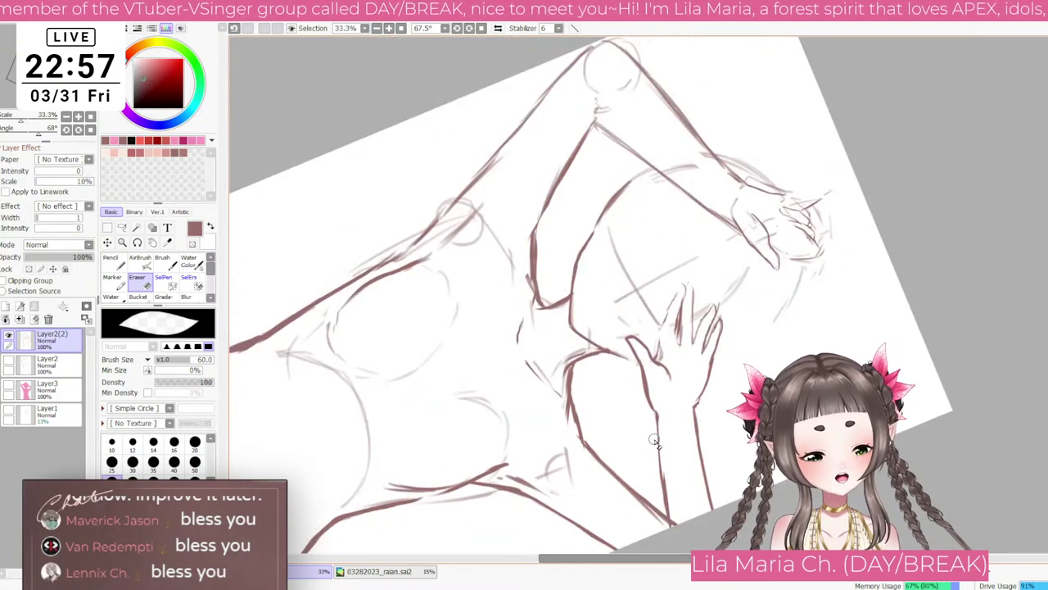
pyautogui.scroll(-1, 655, 440)
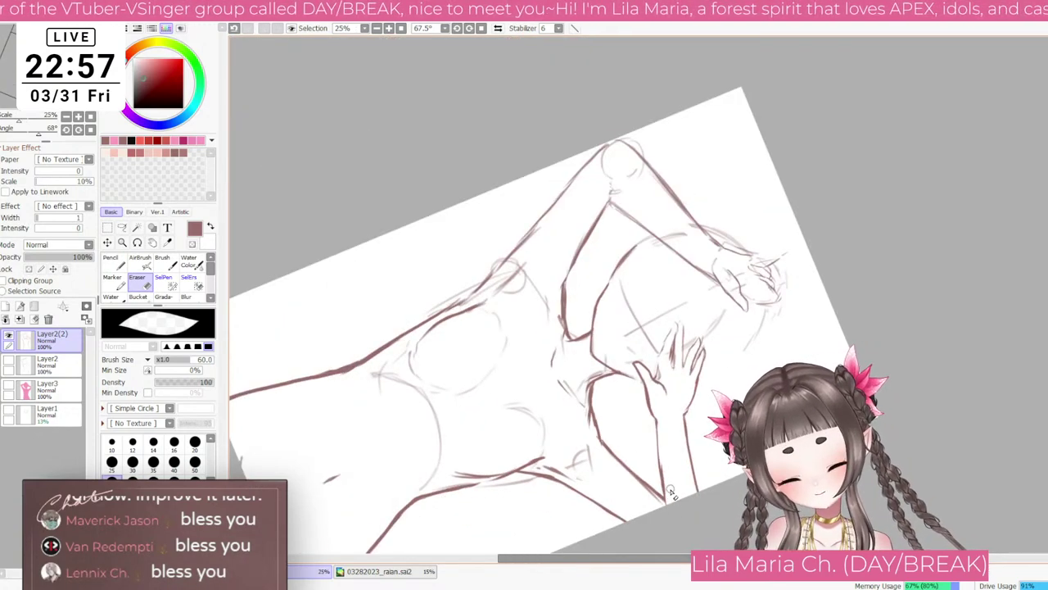
# Step: Redraw the forearm's edges from the wrist toward the elbow with a size 25 brush
pyautogui.press('b')
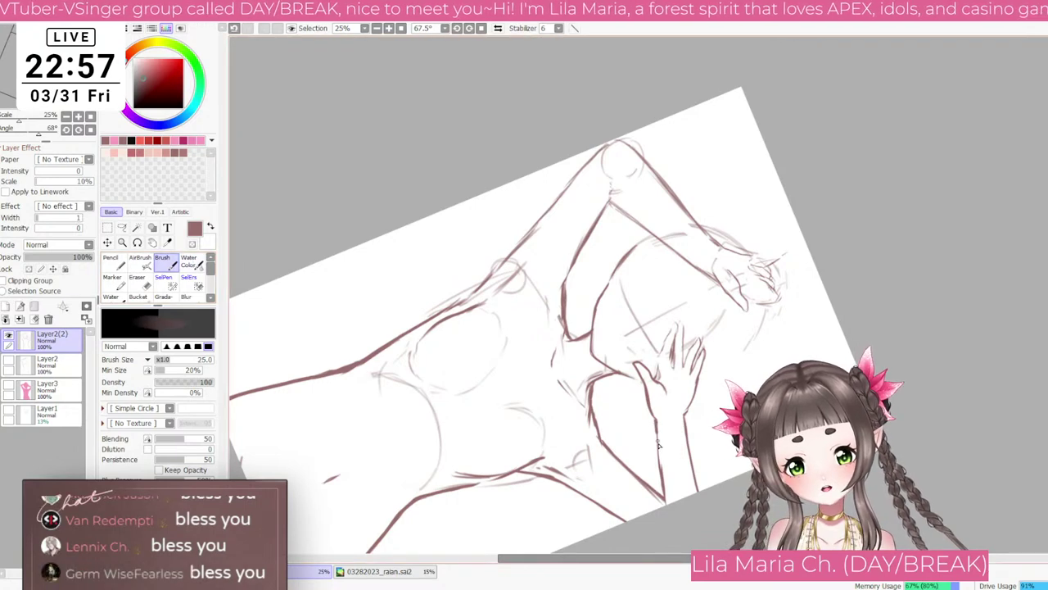
pyautogui.moveTo(659, 444); pyautogui.dragTo(663, 497)
pyautogui.hotkey('ctrl', 'z')
pyautogui.moveTo(655, 419); pyautogui.dragTo(664, 499)
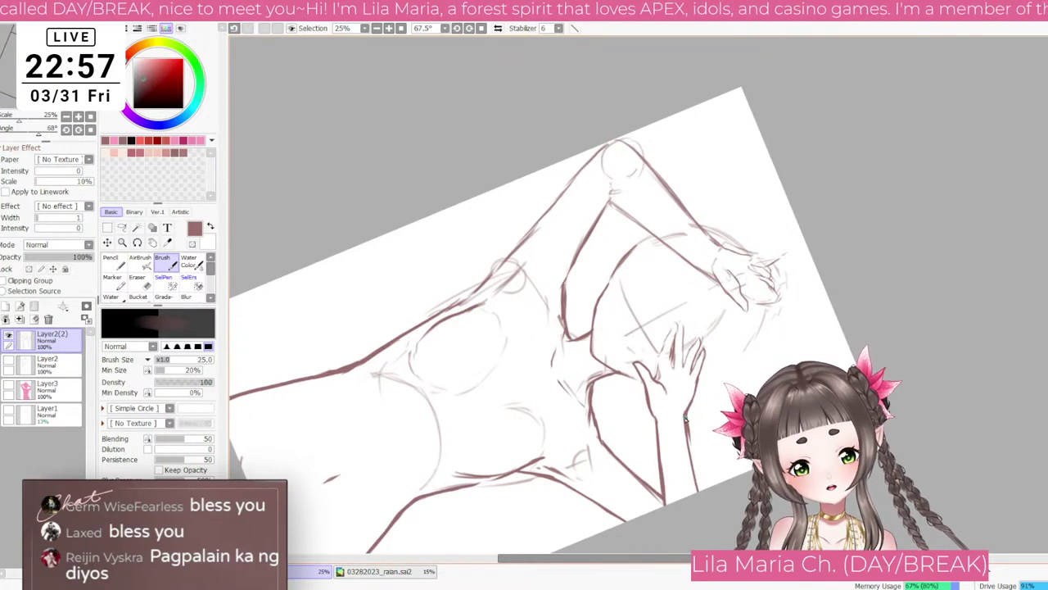
pyautogui.press('e')
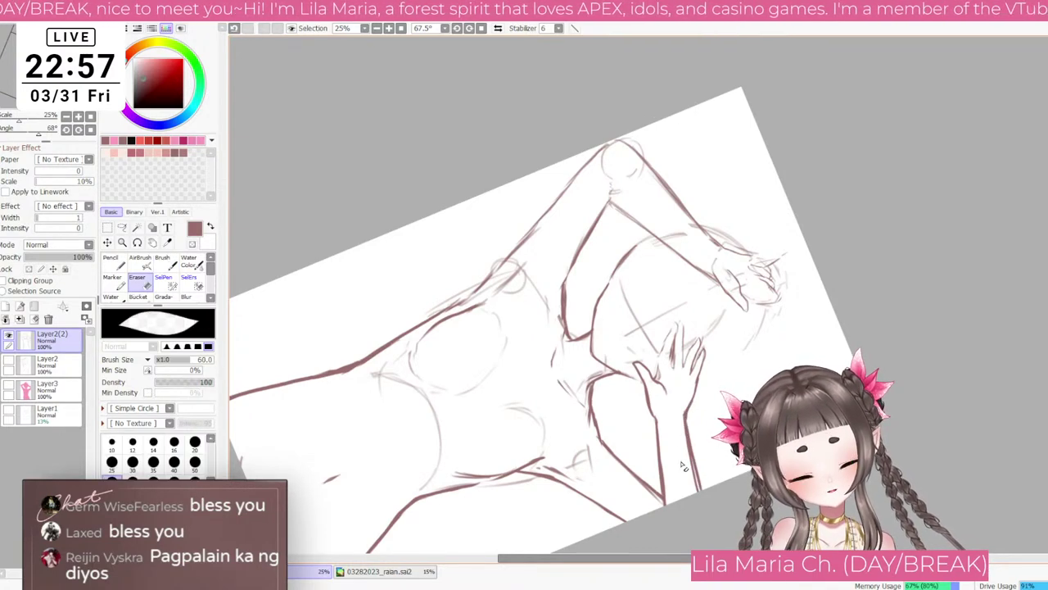
# Step: Reset the canvas rotation and examine the proportions of the arms and hands on the whole figure
pyautogui.scroll(-2, 680, 451)
pyautogui.press('Delete')
pyautogui.press('Delete')
pyautogui.press('Delete')
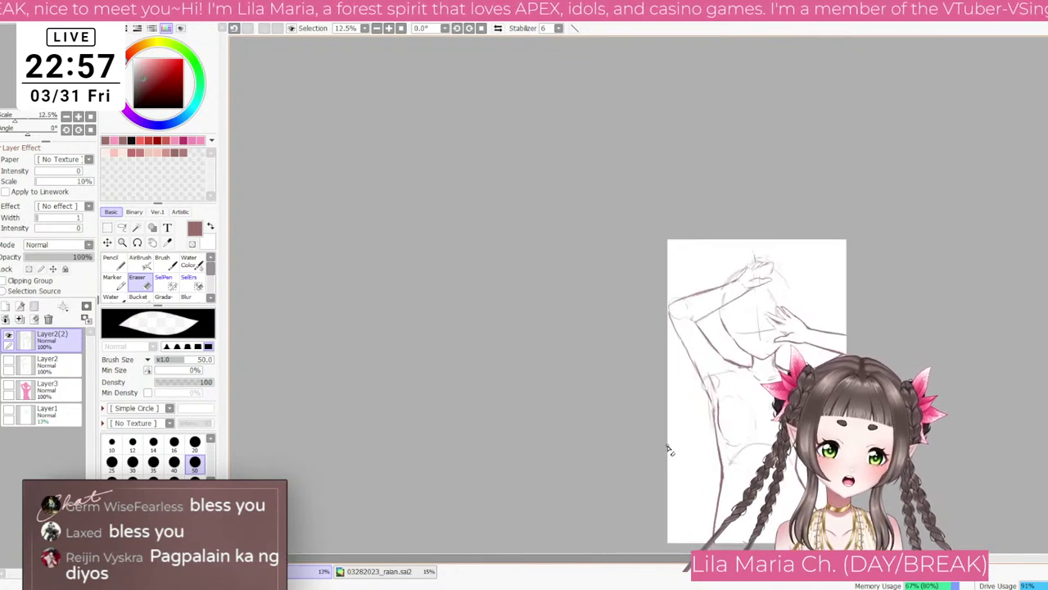
pyautogui.click(90, 116)
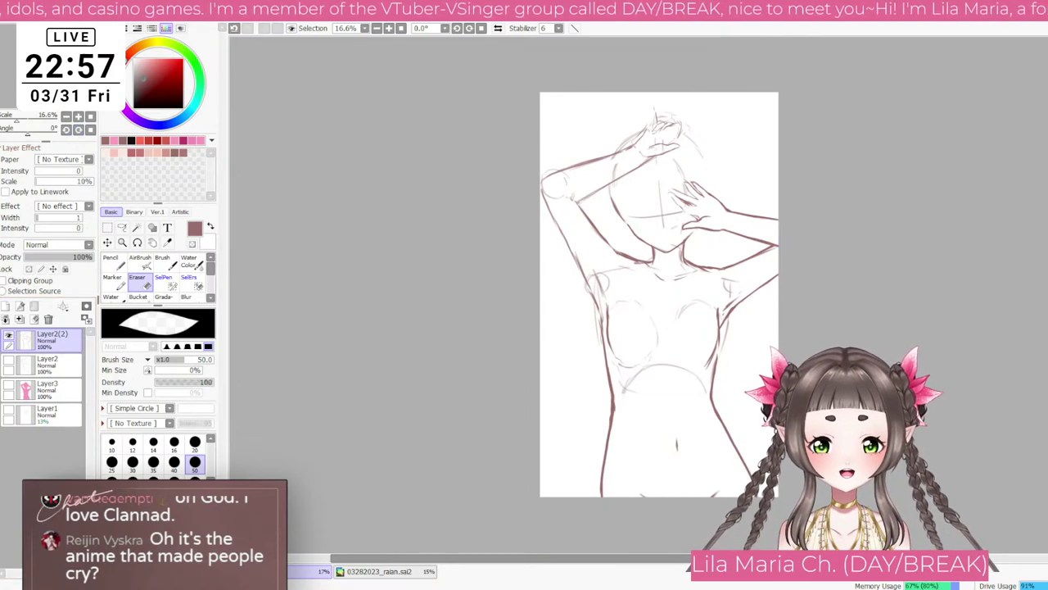
pyautogui.scroll(1, 769, 197)
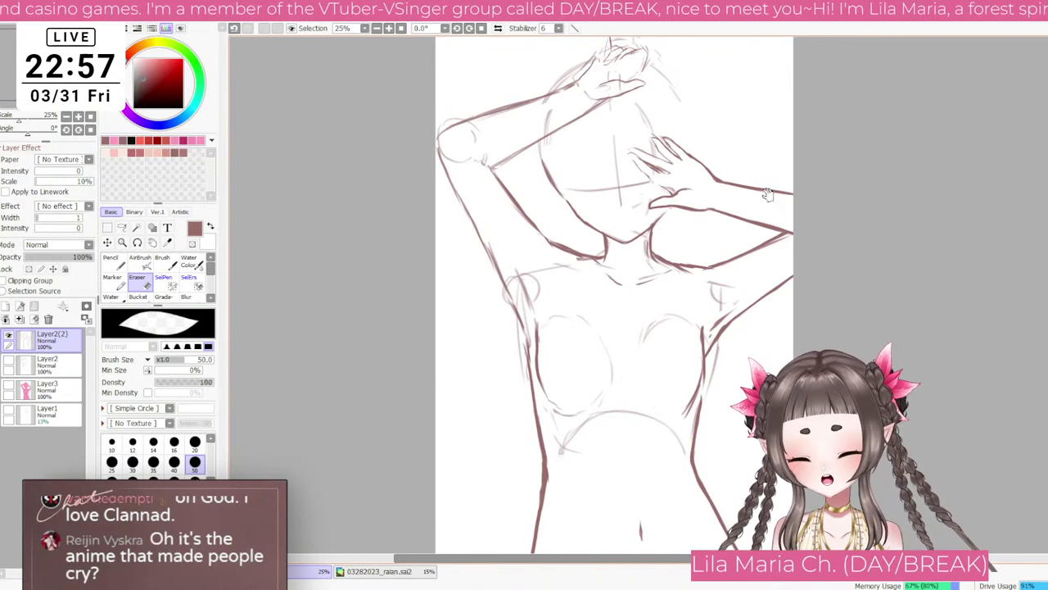
pyautogui.scroll(2, 770, 196)
pyautogui.scroll(-6, 692, 246)
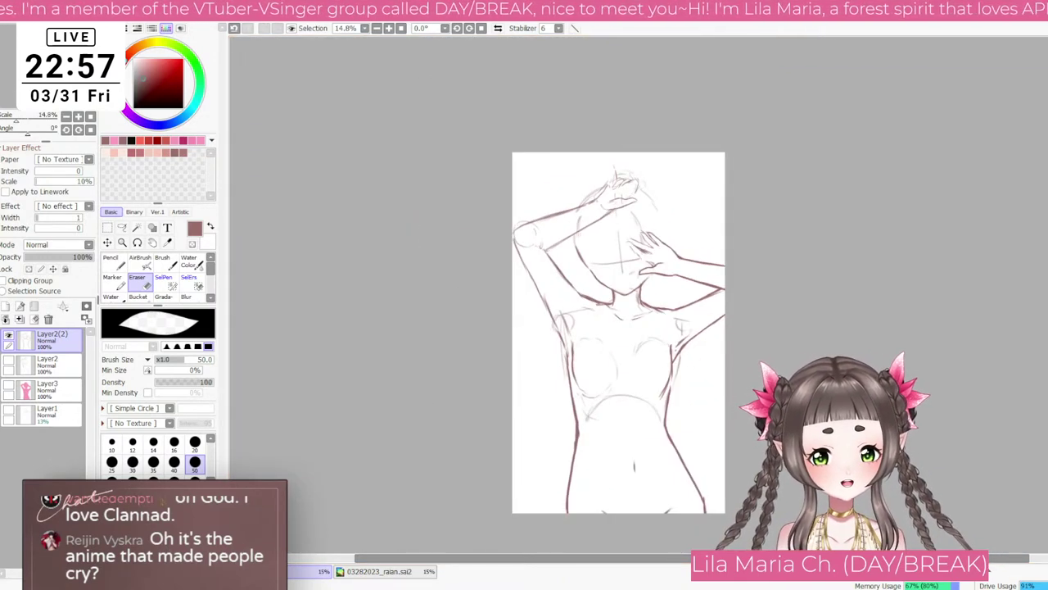
pyautogui.scroll(1, 856, 159)
pyautogui.scroll(1, 576, 262)
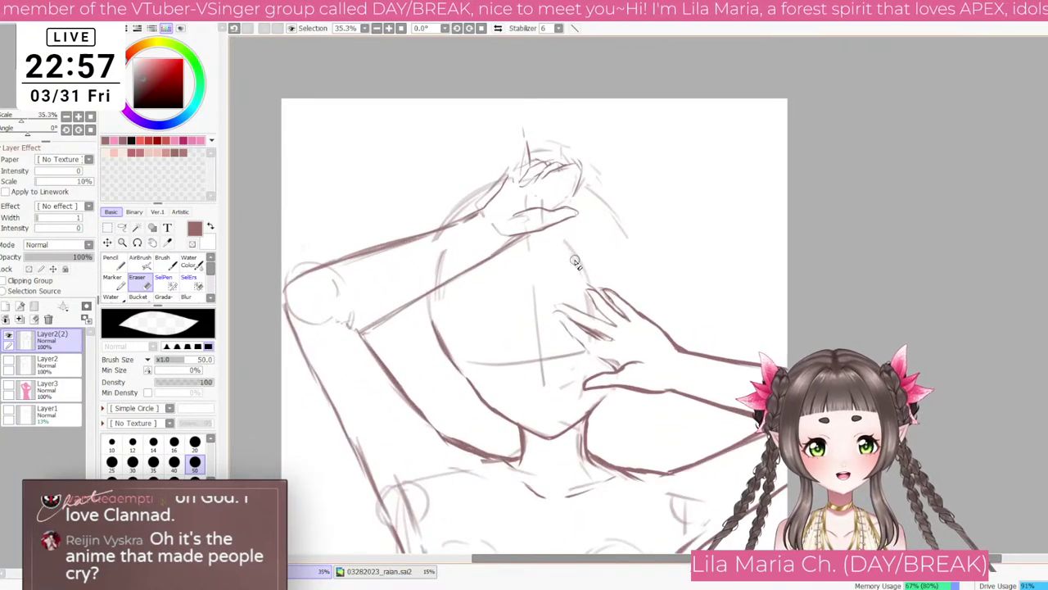
# Step: Redraw the index finger's outer edge down to the thumb and the curve at the finger gap with a size 12 brush
pyautogui.moveTo(575, 260); pyautogui.dragTo(574, 245)
pyautogui.press('[')
pyautogui.press('[')
pyautogui.press('[')
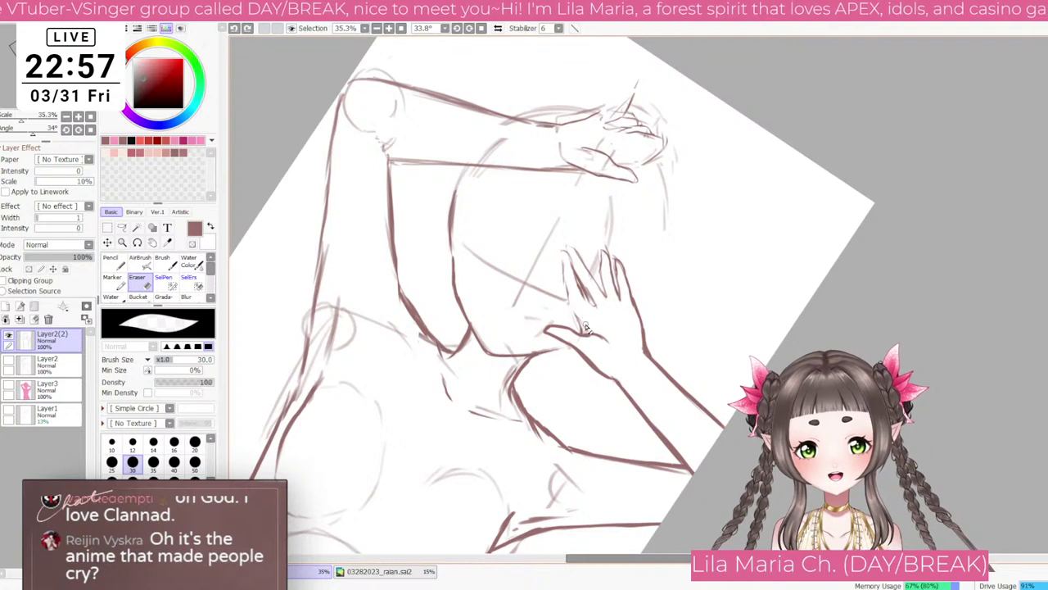
pyautogui.click(162, 262)
pyautogui.scroll(1, 549, 308)
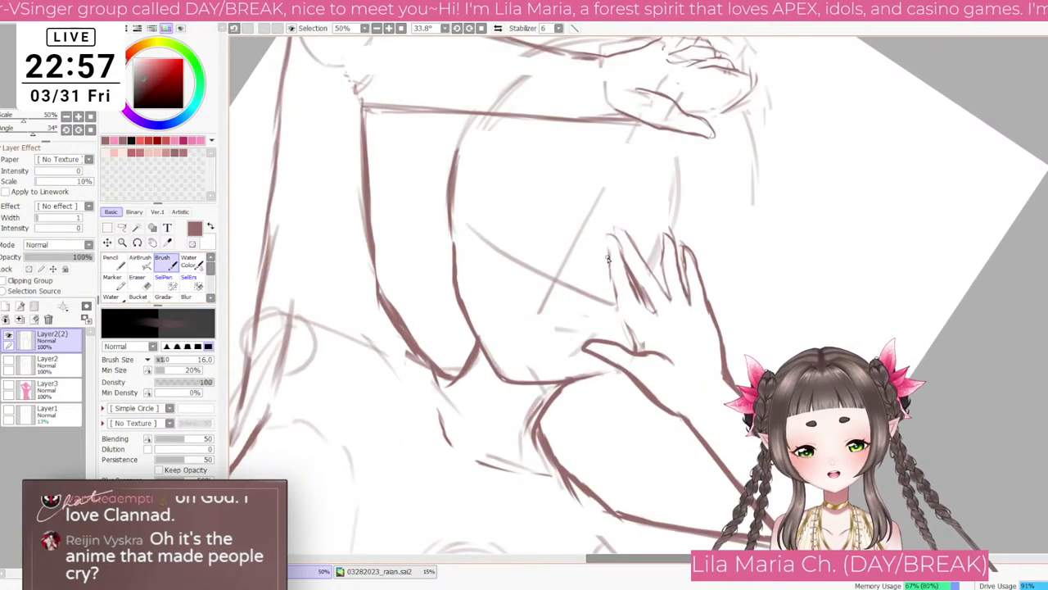
pyautogui.press('[')
pyautogui.press('[')
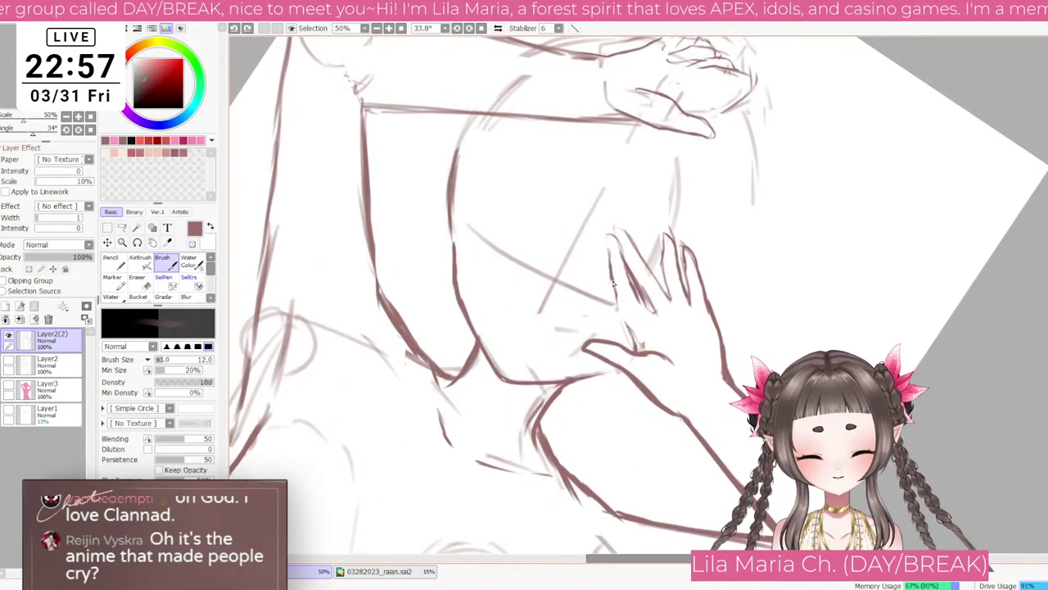
pyautogui.moveTo(613, 283); pyautogui.dragTo(634, 347)
pyautogui.moveTo(637, 301); pyautogui.dragTo(660, 318)
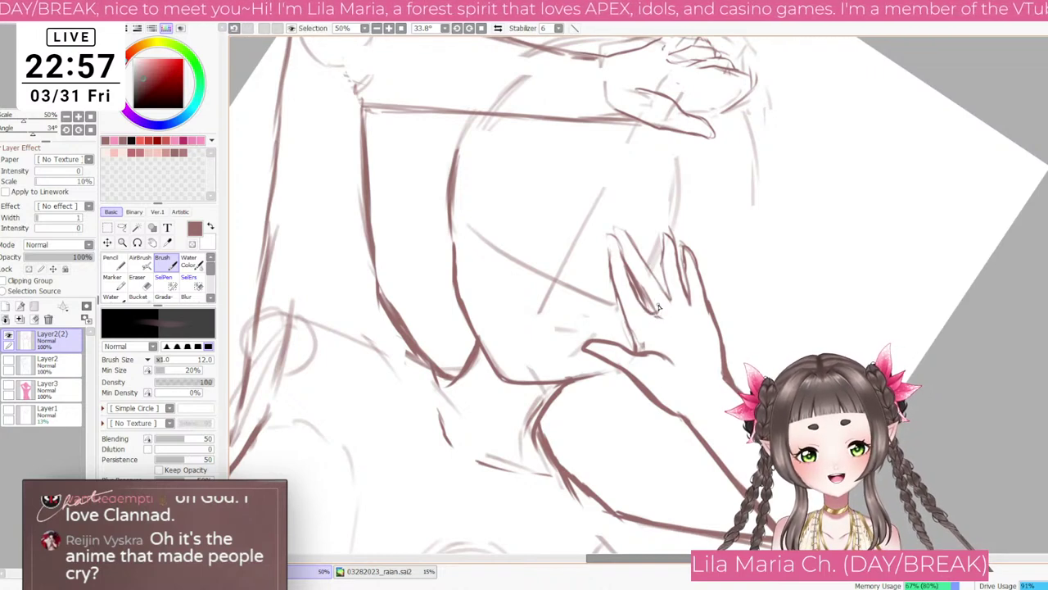
pyautogui.moveTo(640, 280); pyautogui.dragTo(654, 311)
pyautogui.moveTo(623, 249); pyautogui.dragTo(644, 295)
pyautogui.hotkey('ctrl', 'z')
pyautogui.hotkey('ctrl', 'z')
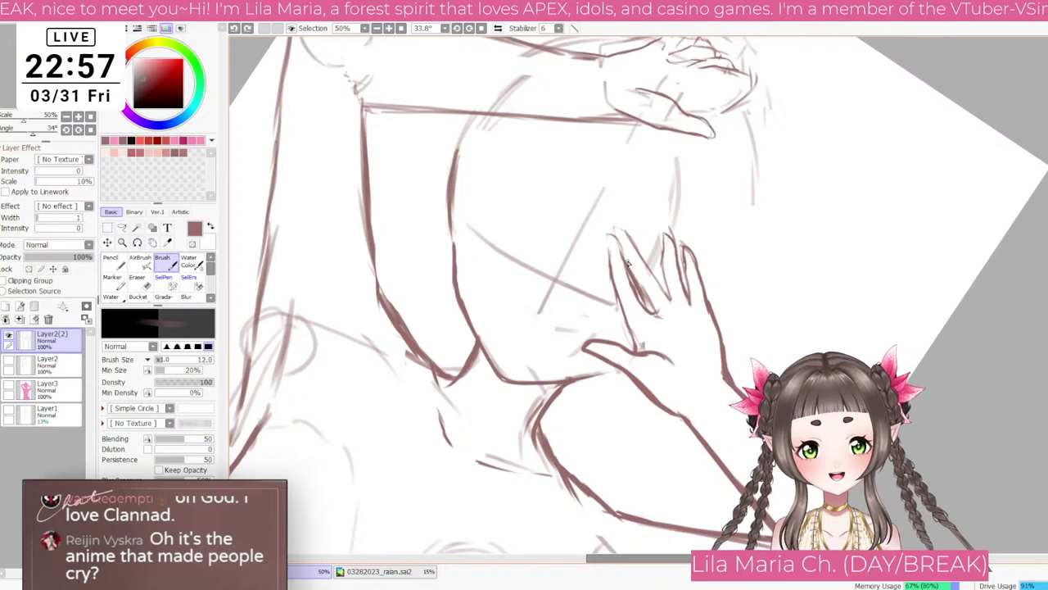
# Step: Thin the thick stroke between the first two fingers with a size 16 eraser and redraw their edges and tips at brush size 9
pyautogui.press('[')
pyautogui.press('[')
pyautogui.press('e')
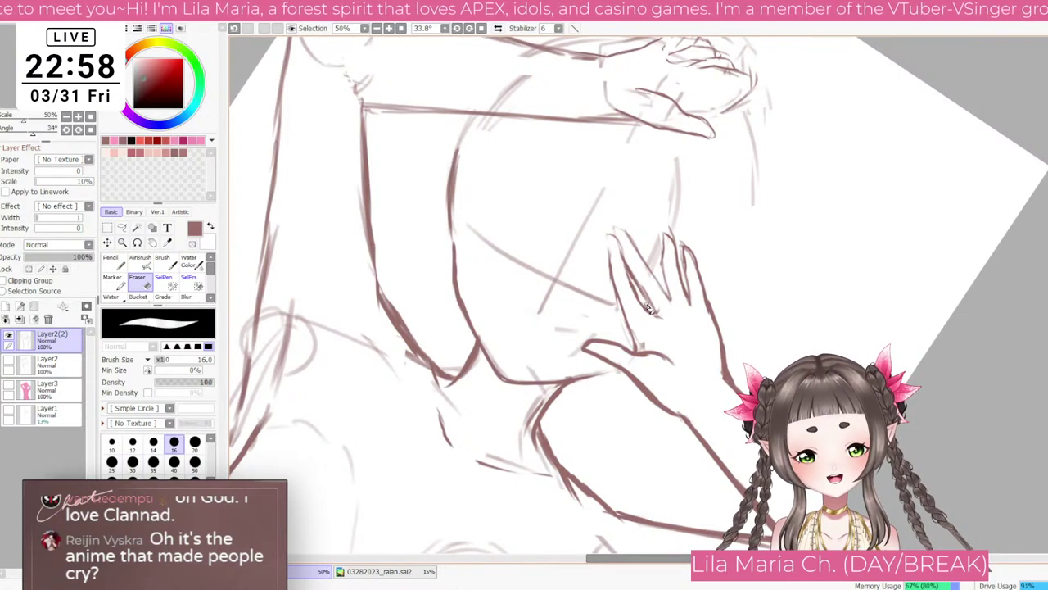
pyautogui.press('b')
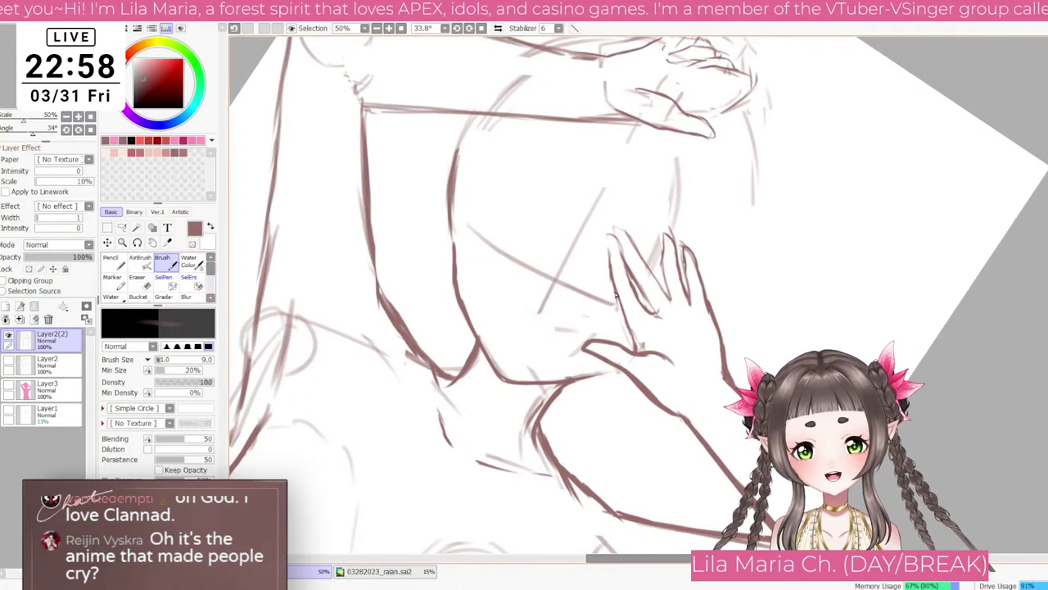
pyautogui.moveTo(635, 279); pyautogui.dragTo(648, 304)
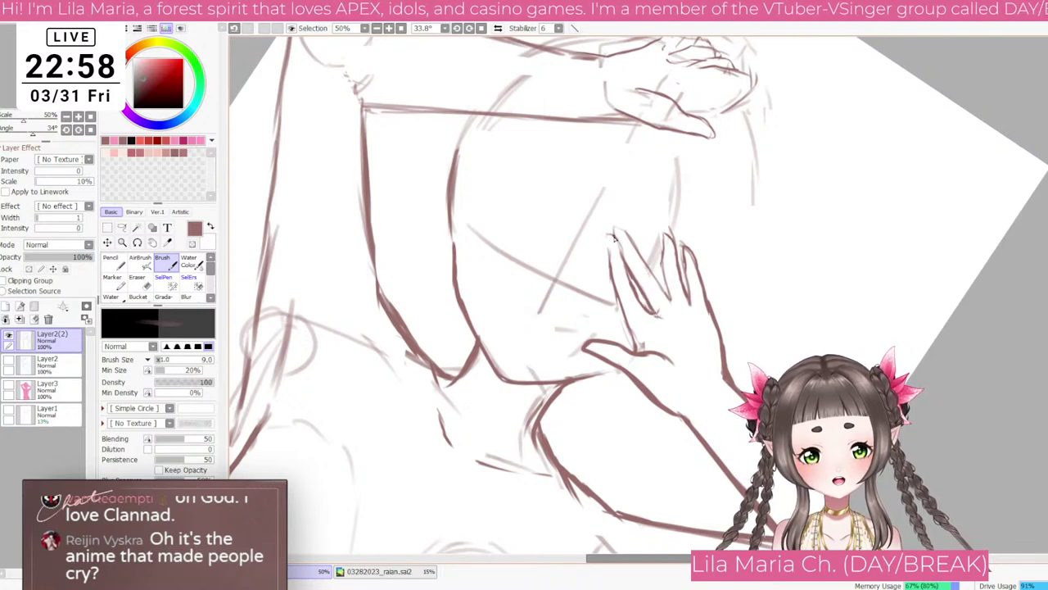
pyautogui.moveTo(614, 241)
pyautogui.mouseDown()
pyautogui.moveTo(626, 236)
pyautogui.moveTo(671, 303)
pyautogui.mouseUp()
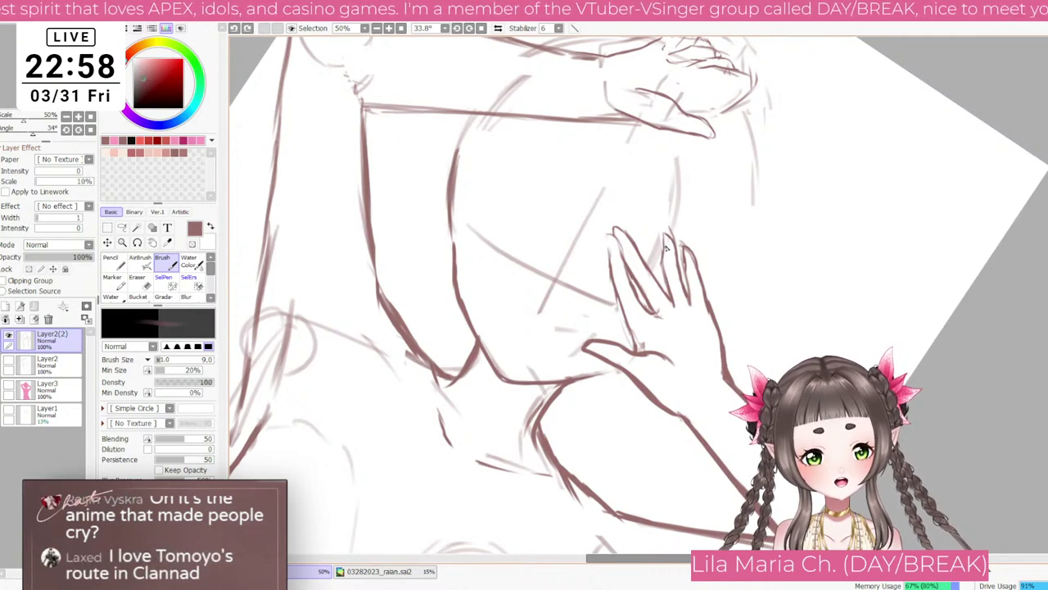
pyautogui.moveTo(662, 236); pyautogui.dragTo(664, 273)
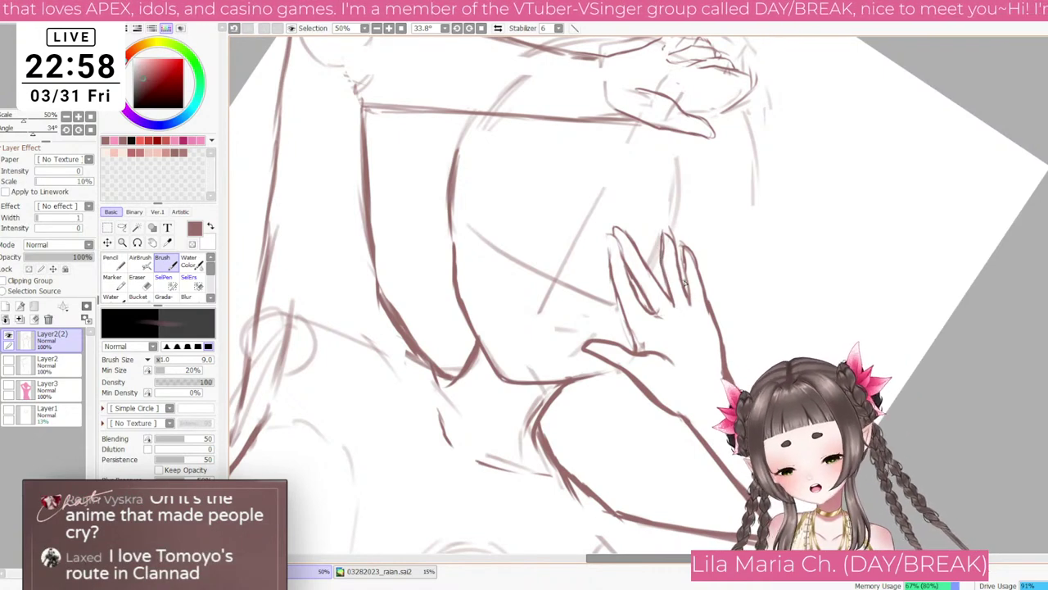
# Step: Thin the outer edge of the hand just below the little finger with the size 16 eraser
pyautogui.scroll(-3, 689, 302)
pyautogui.press('Delete')
pyautogui.press('Delete')
pyautogui.press('Delete')
pyautogui.press('Delete')
pyautogui.scroll(2, 711, 286)
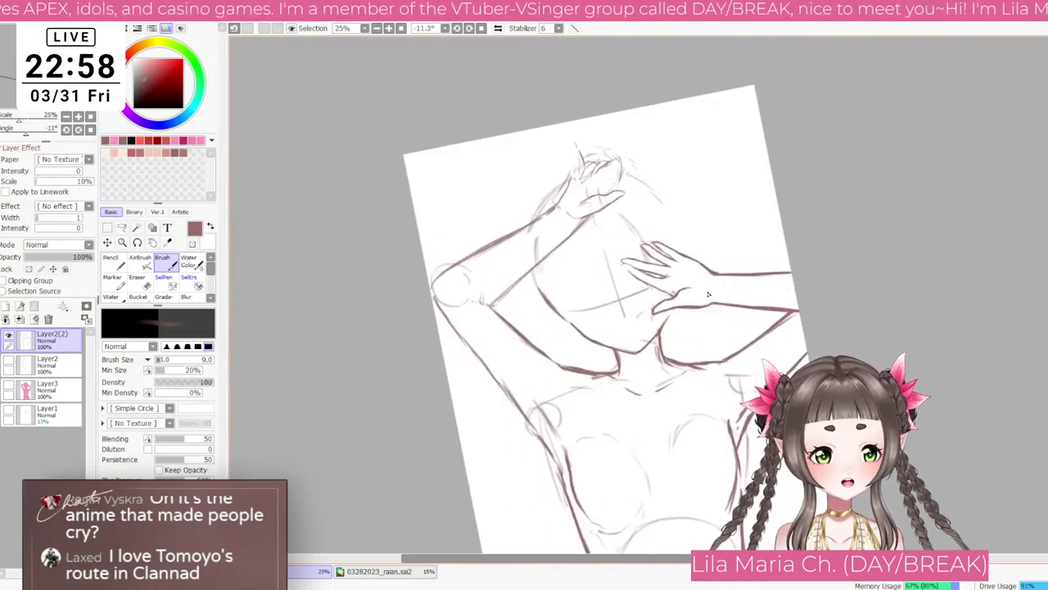
pyautogui.scroll(2, 690, 277)
pyautogui.press('End')
pyautogui.press('End')
pyautogui.press('End')
pyautogui.press('End')
pyautogui.press('e')
pyautogui.moveTo(710, 277); pyautogui.dragTo(727, 313)
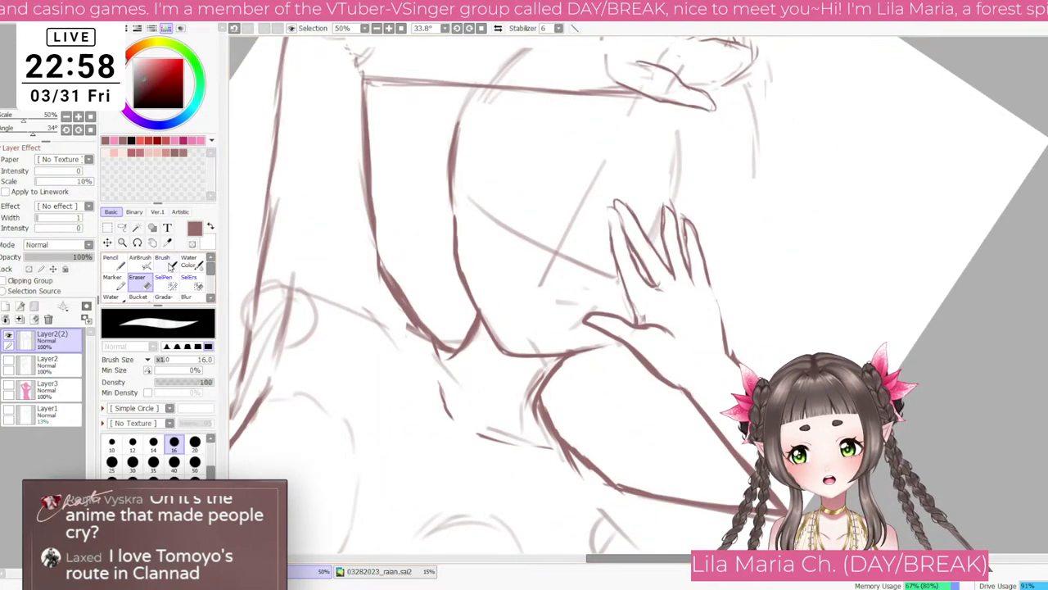
# Step: Redraw the hand's outer edge from below the little finger to the wrist with a size 16 brush
pyautogui.press('b')
pyautogui.press(']')
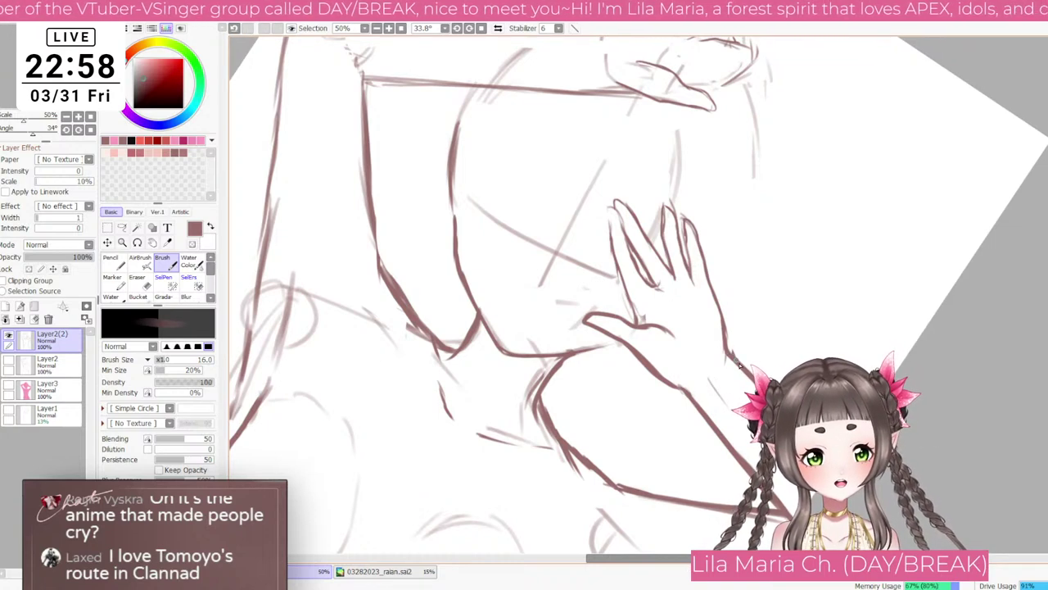
# Step: Reset the canvas rotation and check how the redrawn hand and wrist fit the whole figure
pyautogui.press('pagedown')
pyautogui.press('pagedown')
pyautogui.press('pagedown')
pyautogui.press('Delete')
pyautogui.press('Delete')
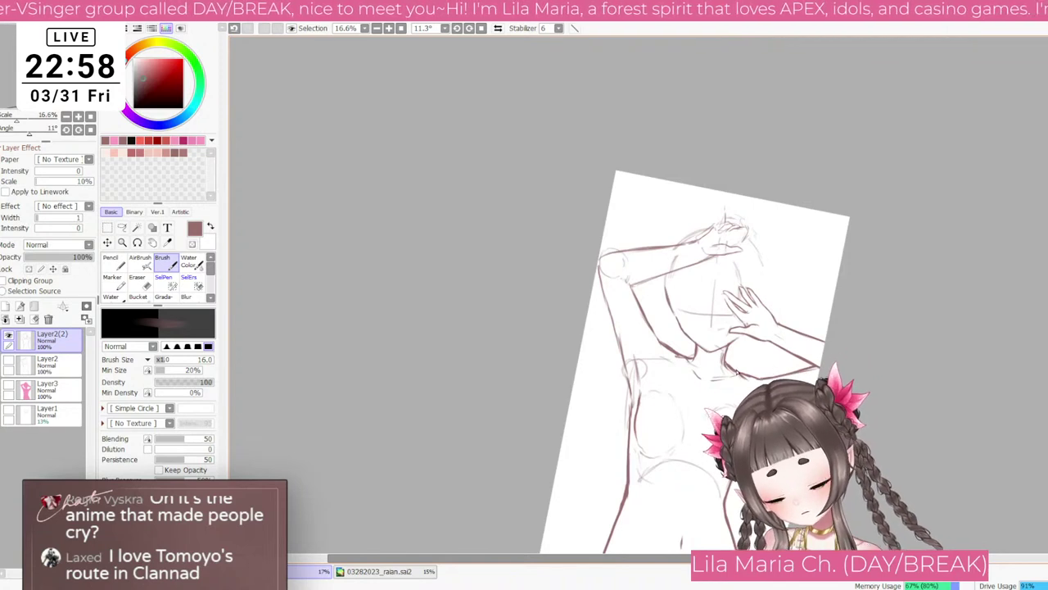
pyautogui.click(91, 129)
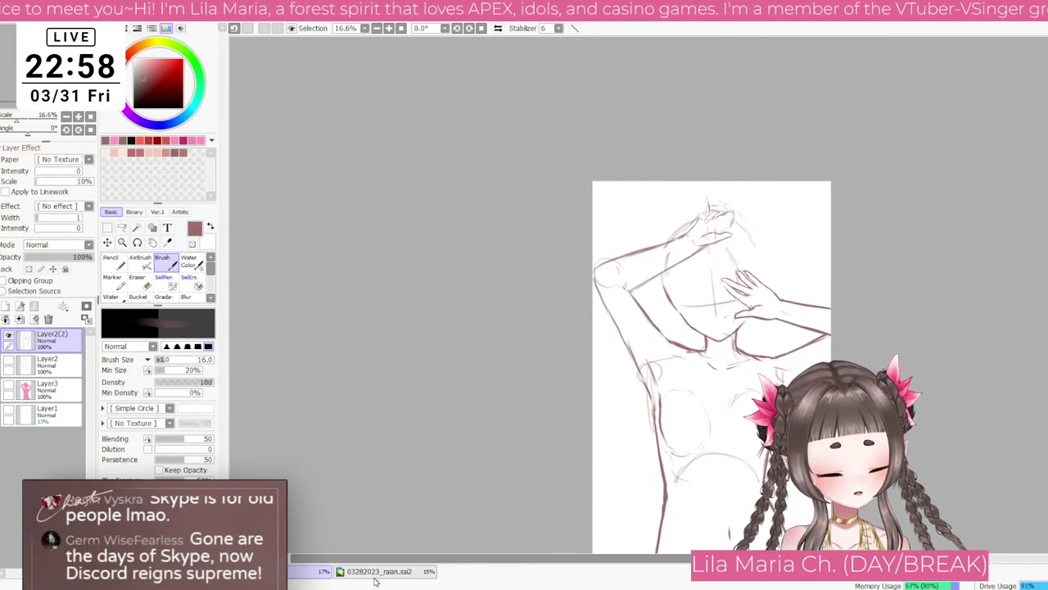
pyautogui.click(90, 116)
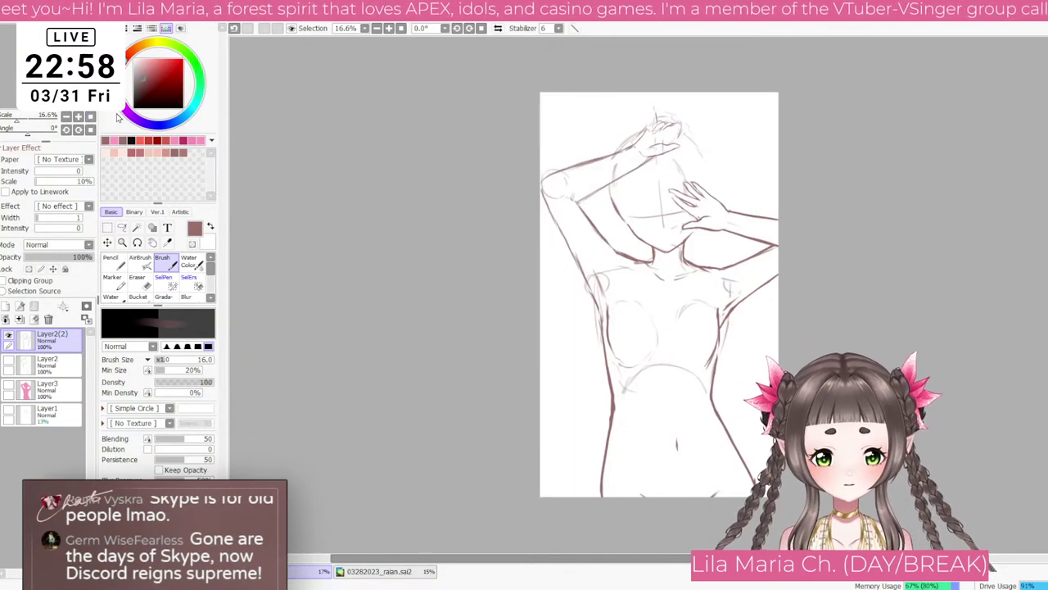
pyautogui.scroll(1, 681, 150)
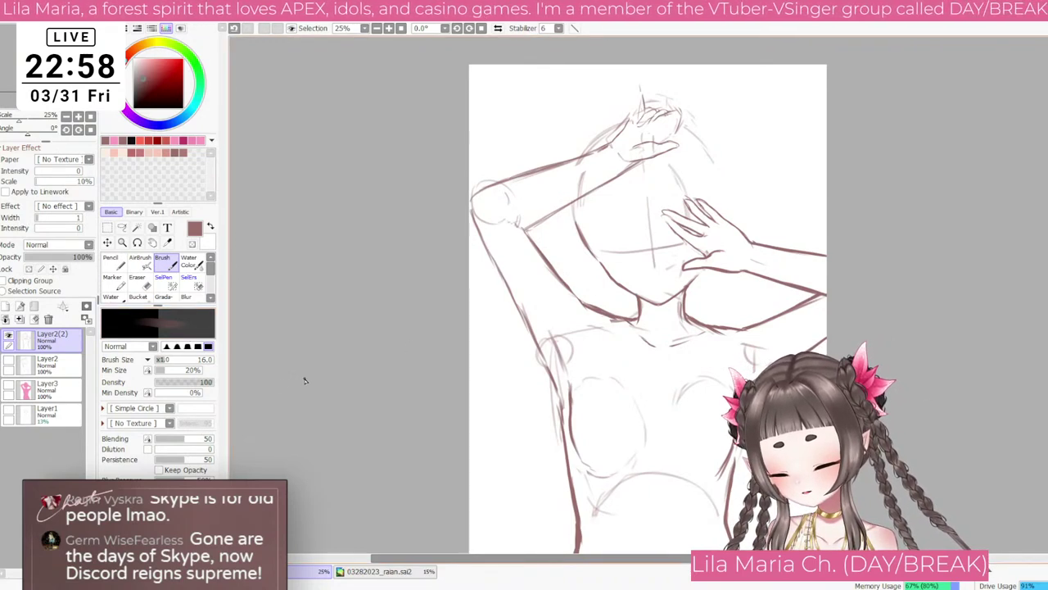
# Step: Add a new layer above the Layer2(2) sketch and open a blank new canvas for scratch drawing
pyautogui.click(7, 306)
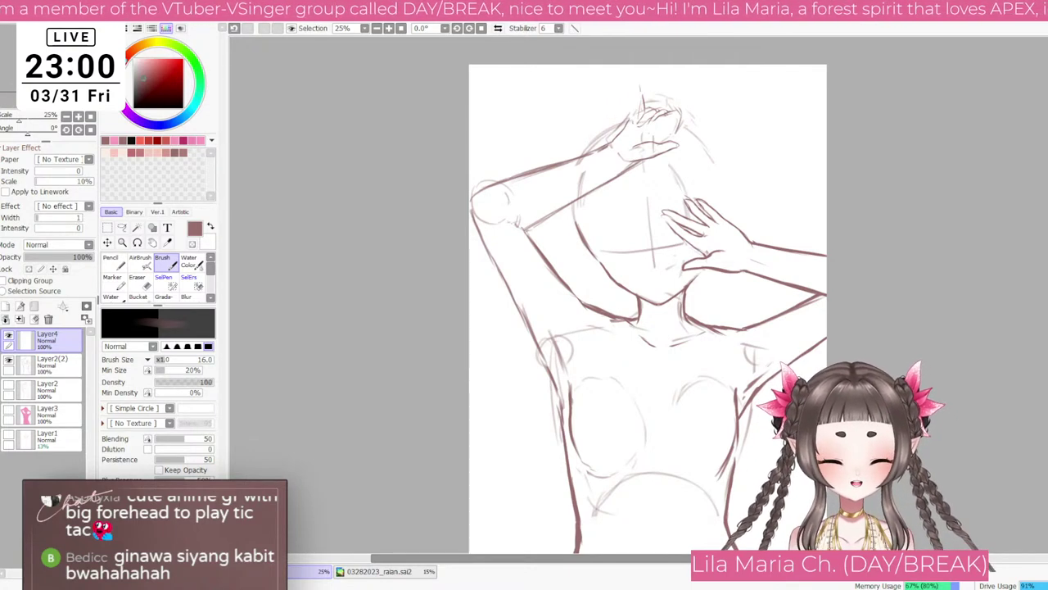
pyautogui.click(603, 363)
pyautogui.click(429, 571)
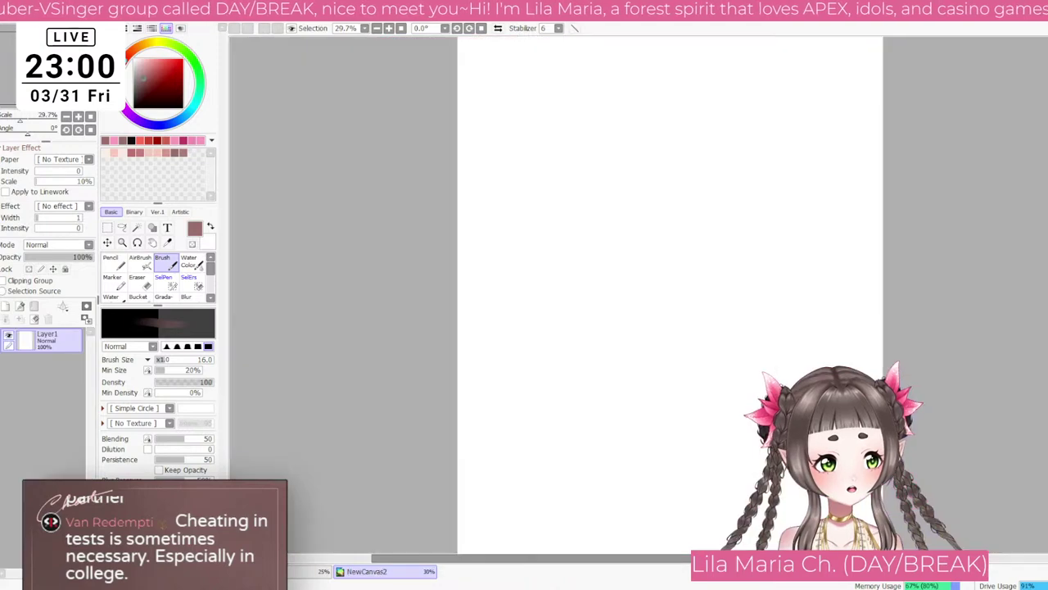
pyautogui.scroll(1, 598, 212)
pyautogui.click(90, 117)
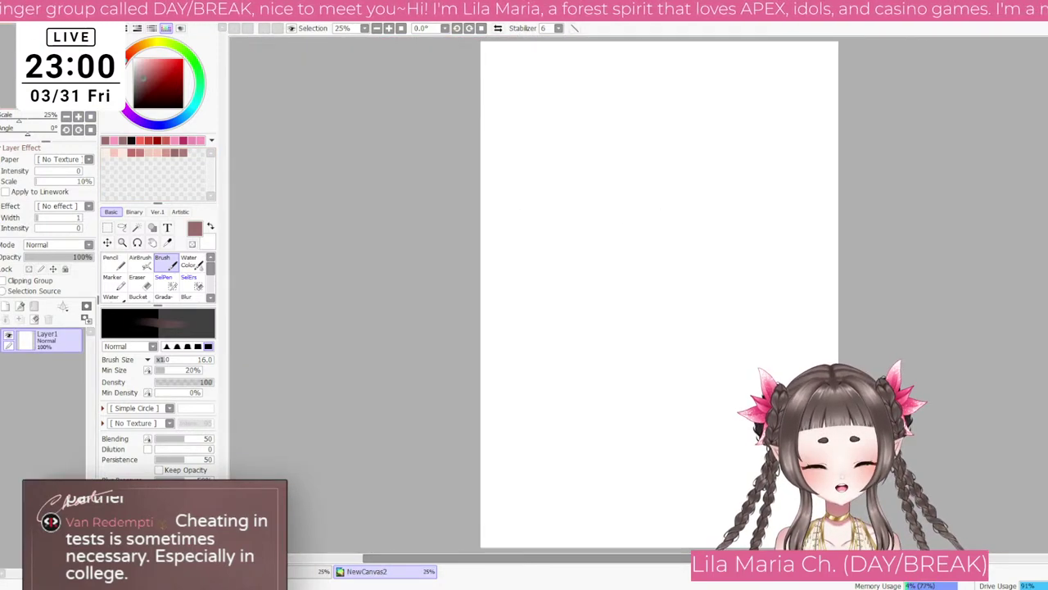
# Step: Draw eight rough squares in three staggered rows on the scratch canvas with a size 50 brush
pyautogui.press(']')
pyautogui.press(']')
pyautogui.press(']')
pyautogui.press(']')
pyautogui.press(']')
pyautogui.press(']')
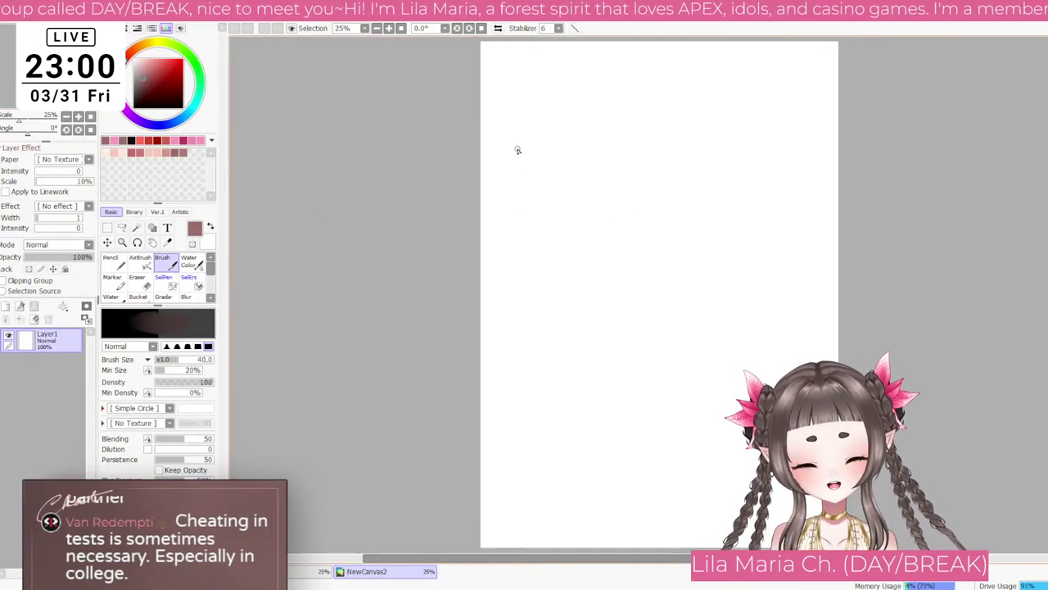
pyautogui.moveTo(514, 135)
pyautogui.mouseDown()
pyautogui.moveTo(534, 161)
pyautogui.moveTo(546, 140)
pyautogui.moveTo(516, 131)
pyautogui.mouseUp()
pyautogui.moveTo(550, 171)
pyautogui.mouseDown()
pyautogui.moveTo(546, 140)
pyautogui.moveTo(517, 133)
pyautogui.moveTo(560, 203)
pyautogui.moveTo(576, 186)
pyautogui.moveTo(555, 171)
pyautogui.moveTo(589, 160)
pyautogui.moveTo(613, 172)
pyautogui.moveTo(589, 137)
pyautogui.mouseUp()
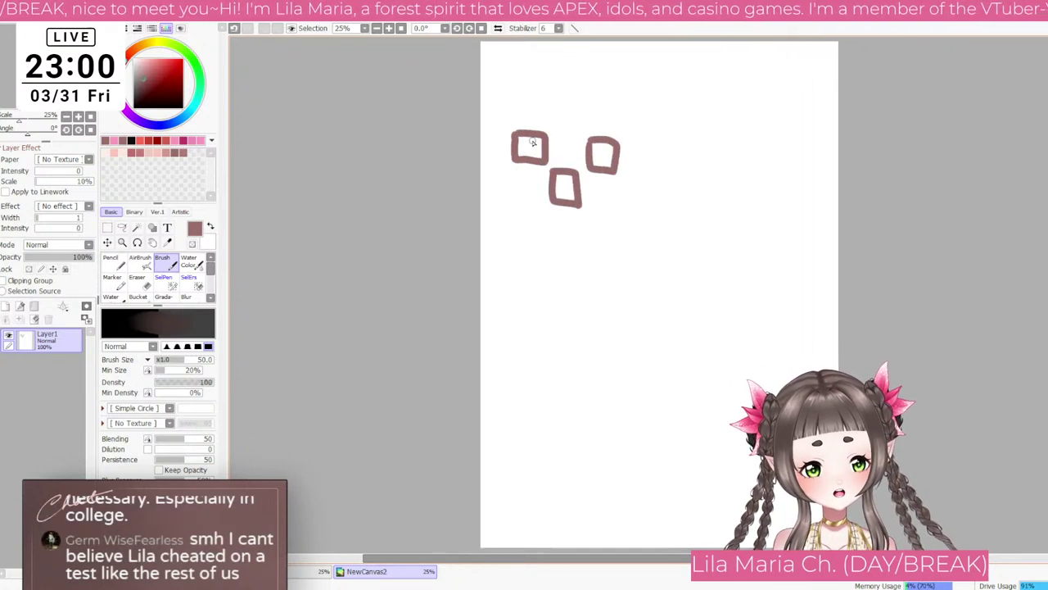
pyautogui.moveTo(632, 174)
pyautogui.mouseDown()
pyautogui.moveTo(663, 175)
pyautogui.moveTo(632, 173)
pyautogui.mouseUp()
pyautogui.moveTo(676, 149)
pyautogui.mouseDown()
pyautogui.moveTo(680, 181)
pyautogui.moveTo(676, 147)
pyautogui.mouseUp()
pyautogui.moveTo(524, 218)
pyautogui.mouseDown()
pyautogui.moveTo(547, 256)
pyautogui.moveTo(533, 221)
pyautogui.moveTo(614, 260)
pyautogui.moveTo(598, 220)
pyautogui.moveTo(675, 263)
pyautogui.moveTo(691, 261)
pyautogui.moveTo(703, 223)
pyautogui.moveTo(681, 241)
pyautogui.mouseUp()
pyautogui.hotkey('ctrl', 'z')
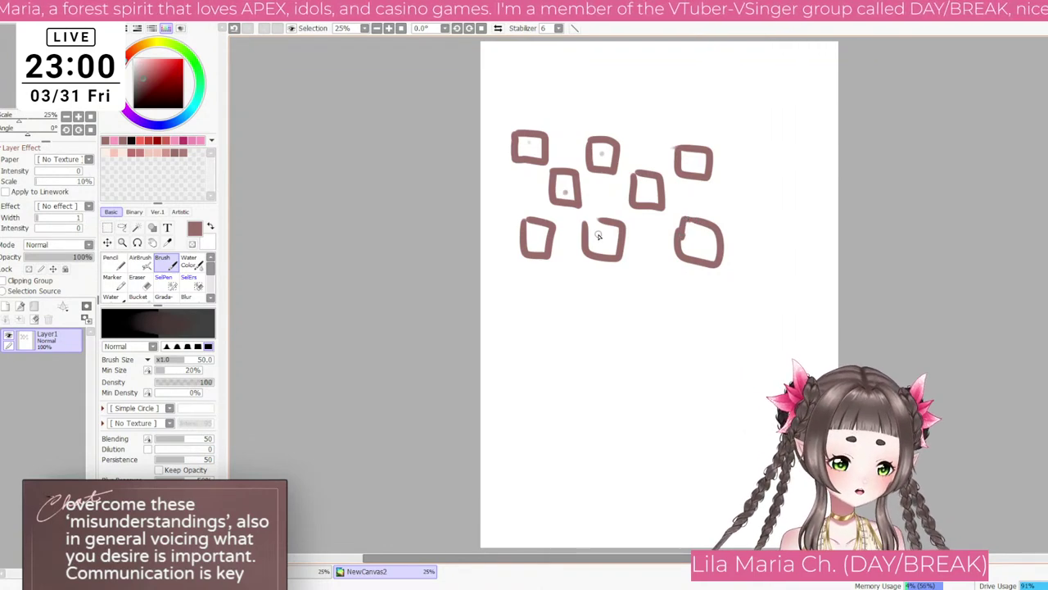
# Step: Mark the middle square of the lowest row with an X using a size 35 brush
pyautogui.scroll(-1, 597, 232)
pyautogui.scroll(1, 597, 232)
pyautogui.scroll(1, 597, 232)
pyautogui.moveTo(585, 227)
pyautogui.mouseDown()
pyautogui.moveTo(609, 255)
pyautogui.moveTo(583, 254)
pyautogui.mouseUp()
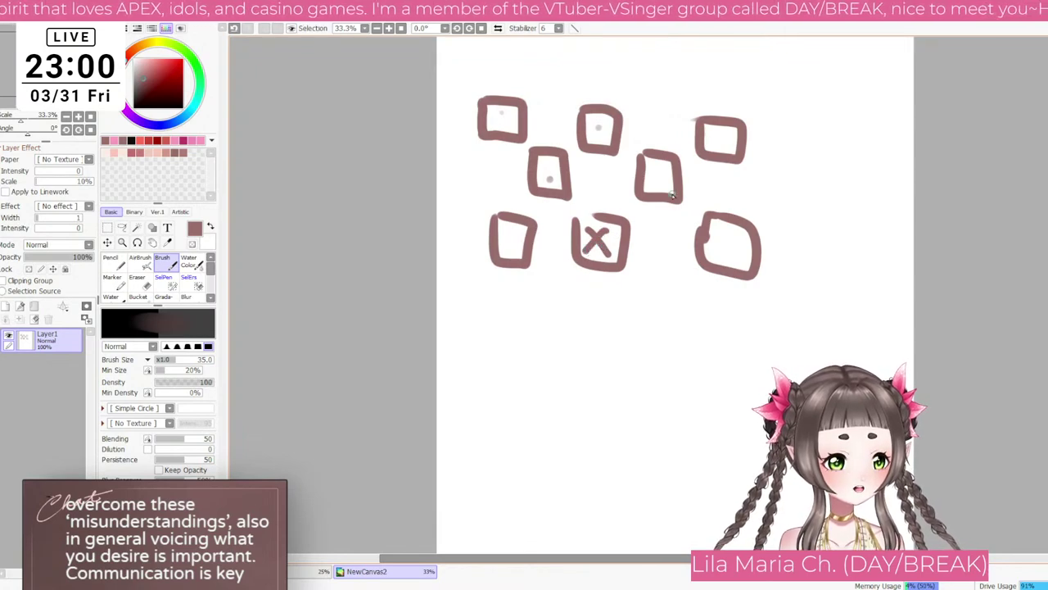
pyautogui.moveTo(719, 154)
pyautogui.mouseDown()
pyautogui.moveTo(462, 326)
pyautogui.moveTo(540, 65)
pyautogui.moveTo(434, 92)
pyautogui.mouseUp()
pyautogui.moveTo(274, 249)
pyautogui.mouseDown()
pyautogui.moveTo(496, 374)
pyautogui.moveTo(760, 309)
pyautogui.moveTo(777, 275)
pyautogui.mouseUp()
pyautogui.hotkey('ctrl', 'z')
# Step: Draw two arrows from the X square to the two middle-row squares with a size 20 brush
pyautogui.press('[')
pyautogui.press('[')
pyautogui.press('[')
pyautogui.moveTo(573, 237); pyautogui.dragTo(551, 187)
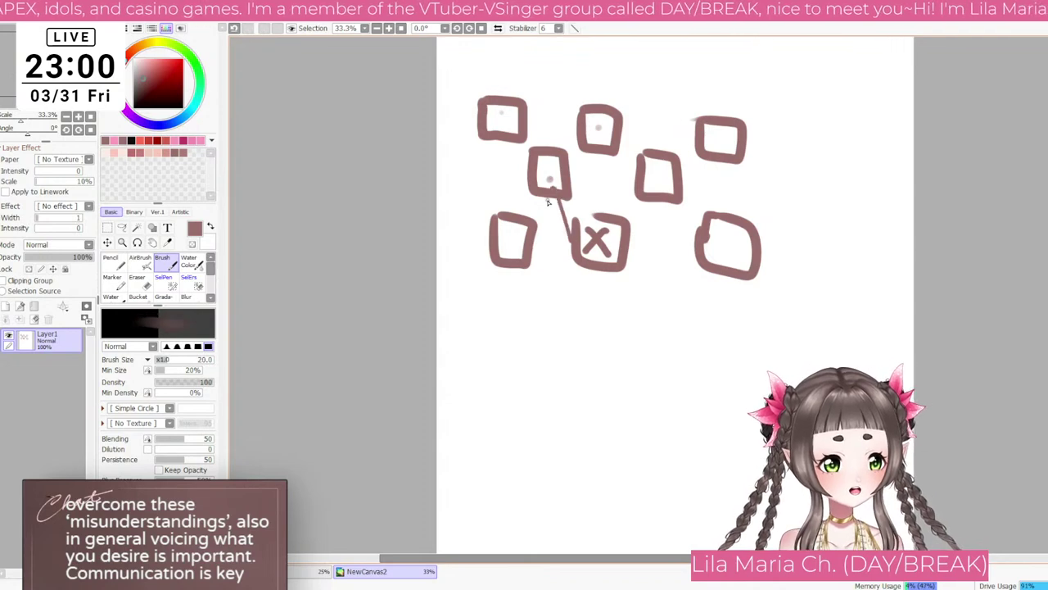
pyautogui.moveTo(630, 206)
pyautogui.mouseDown()
pyautogui.moveTo(655, 200)
pyautogui.moveTo(649, 225)
pyautogui.mouseUp()
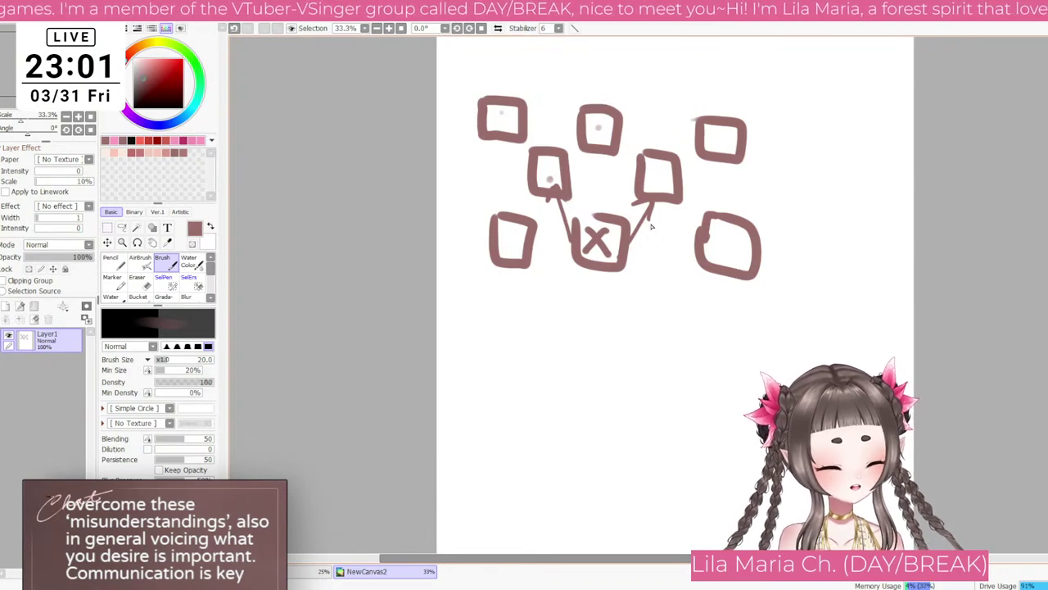
# Step: Draw a small triangular mark inside the right middle-row square and lengthen the head of its arrow
pyautogui.moveTo(646, 189); pyautogui.dragTo(654, 187)
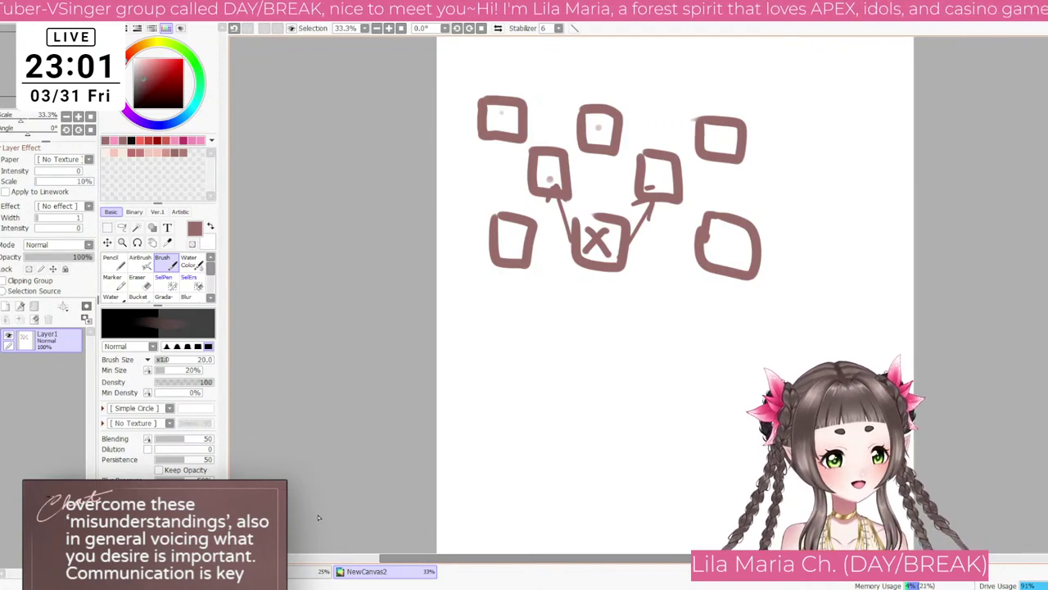
pyautogui.moveTo(647, 205); pyautogui.dragTo(652, 233)
pyautogui.scroll(3, 651, 196)
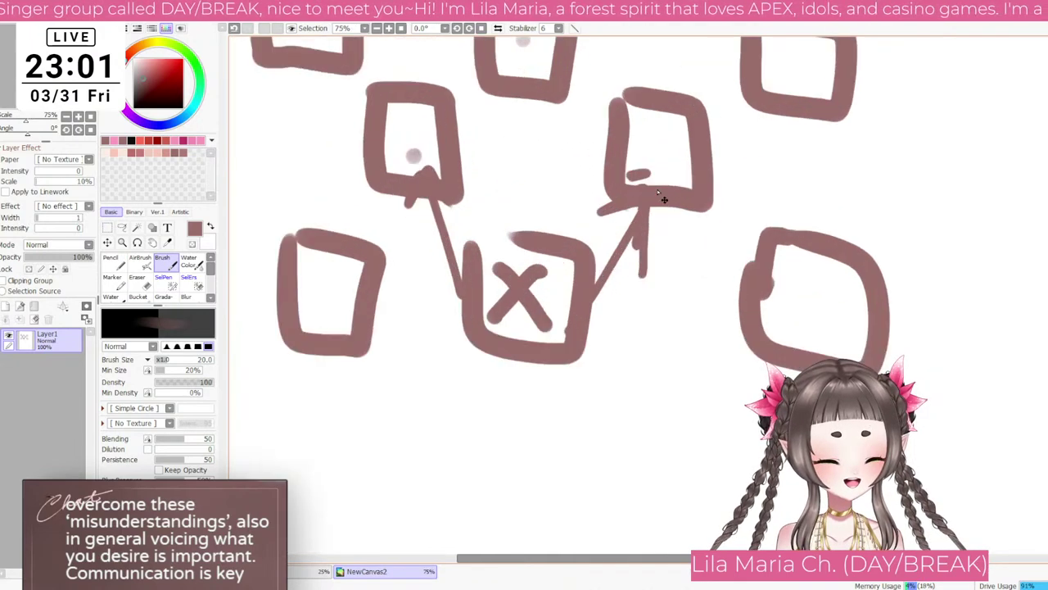
pyautogui.moveTo(630, 167); pyautogui.dragTo(653, 158)
pyautogui.press('[')
pyautogui.press('[')
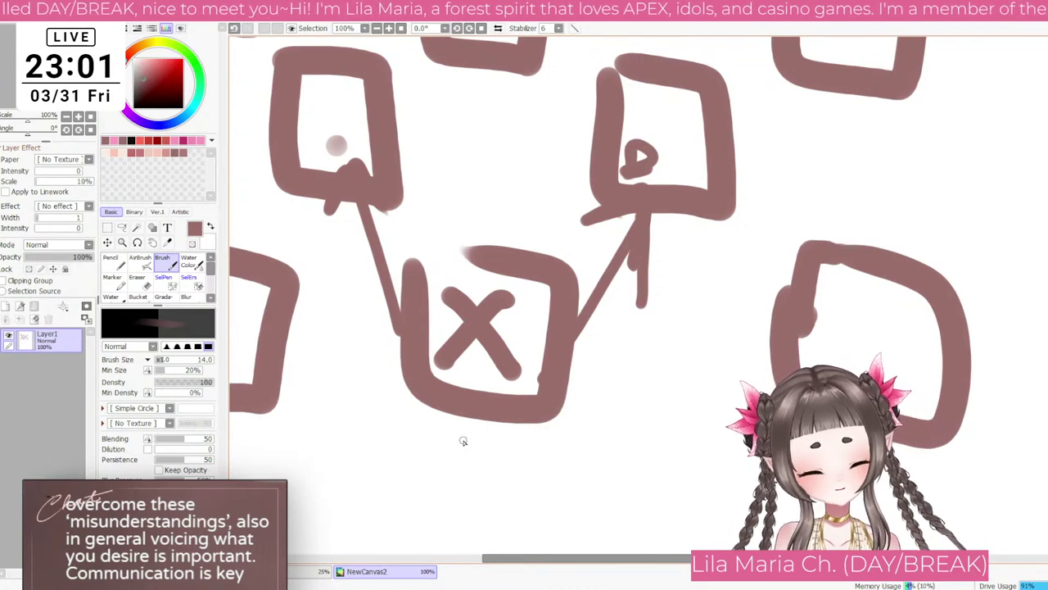
pyautogui.moveTo(456, 416); pyautogui.dragTo(465, 478)
pyautogui.moveTo(480, 442)
pyautogui.mouseDown()
pyautogui.moveTo(505, 462)
pyautogui.moveTo(538, 466)
pyautogui.mouseUp()
pyautogui.hotkey('ctrl', 'z')
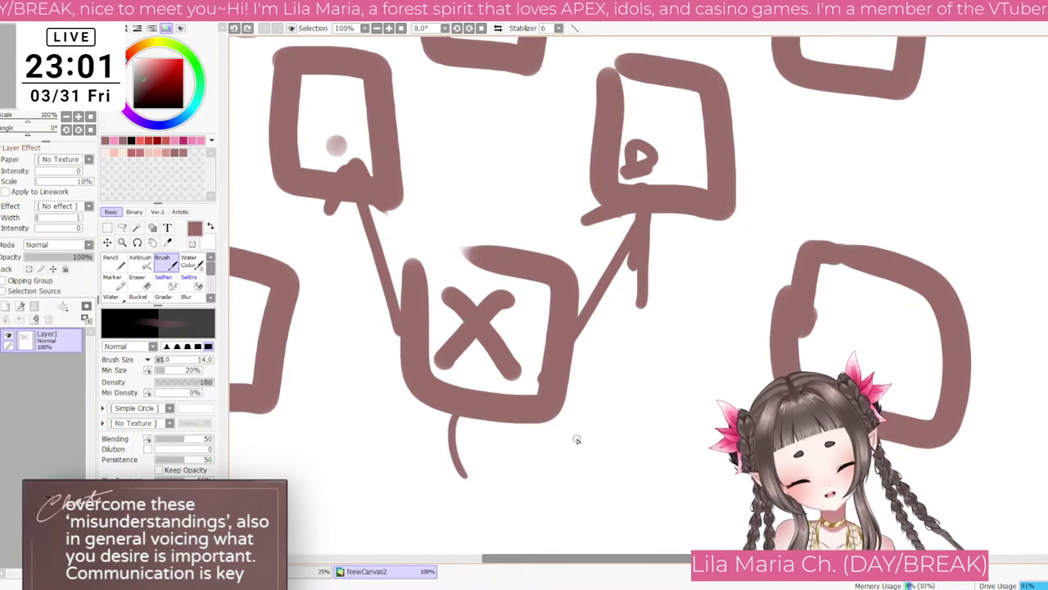
pyautogui.hotkey('ctrl', 'z')
# Step: Close the scratch canvas and return to the figure drawing
pyautogui.scroll(-3, 574, 440)
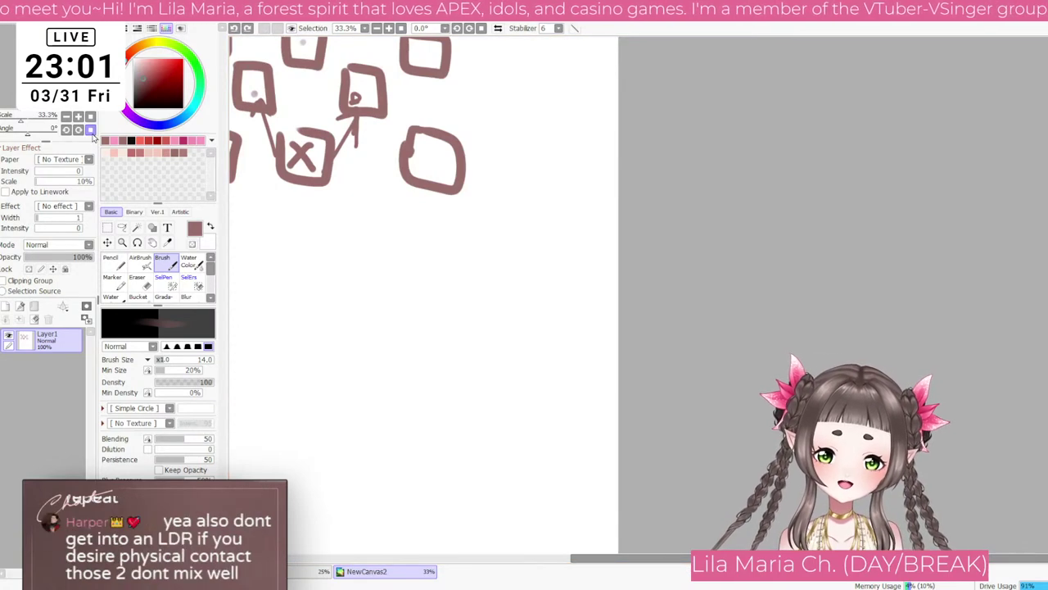
pyautogui.click(90, 117)
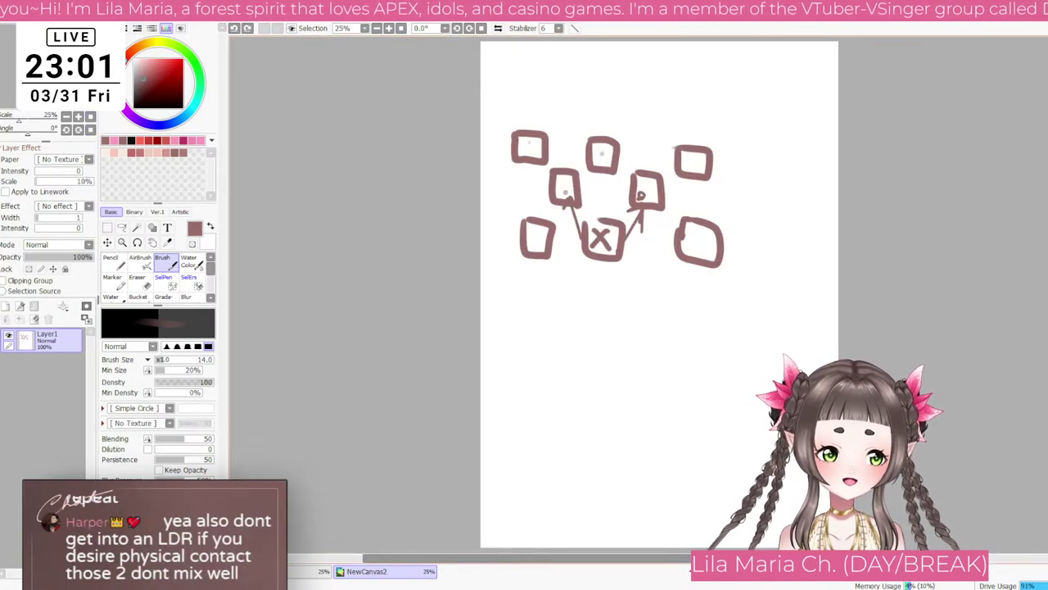
pyautogui.hotkey('ctrl', 'w')
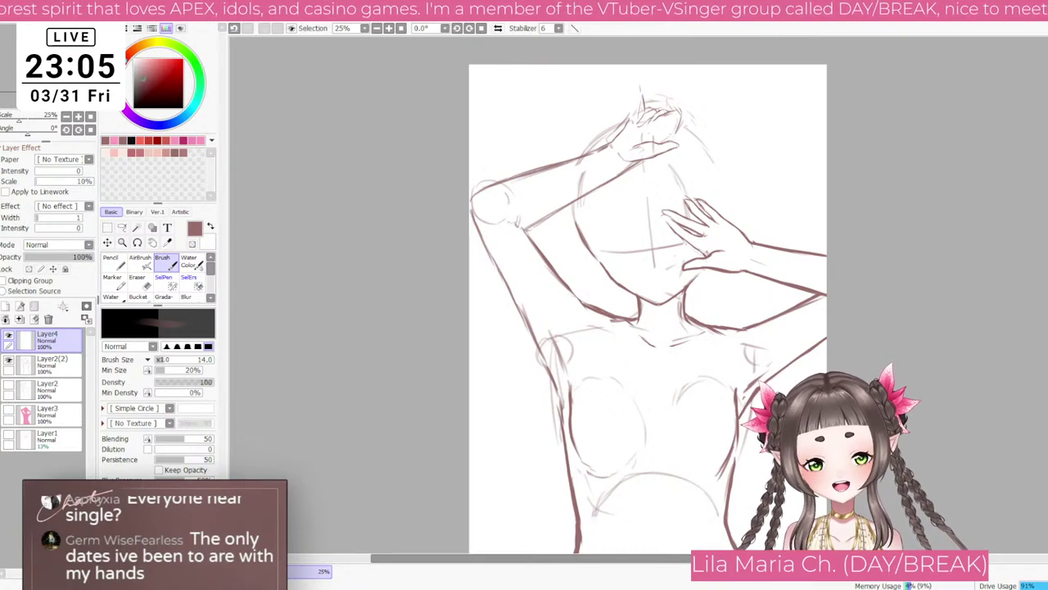
# Step: Turn the canvas to about 79 degrees, select the Layer2(2) sketch layer and set the eraser size to 35
pyautogui.scroll(-4, 793, 365)
pyautogui.scroll(4, 786, 365)
pyautogui.scroll(-2, 714, 226)
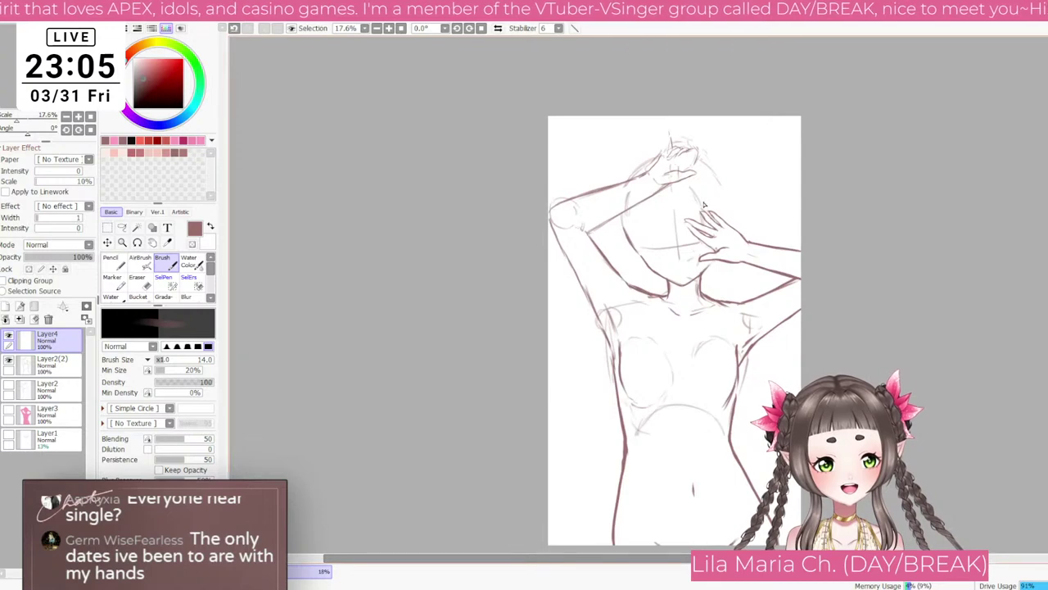
pyautogui.scroll(3, 757, 214)
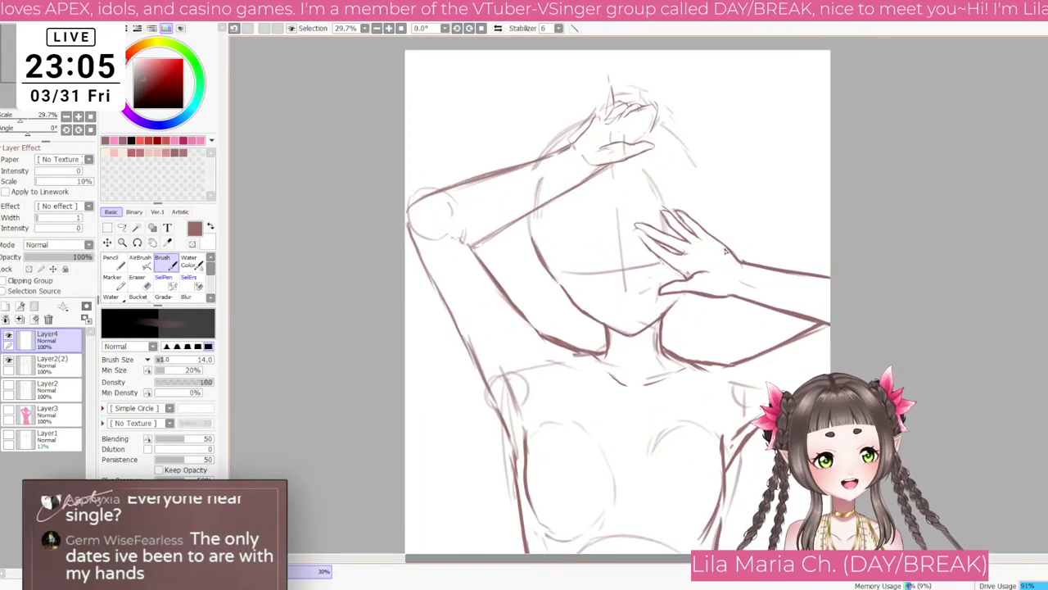
pyautogui.moveTo(740, 233)
pyautogui.mouseDown()
pyautogui.moveTo(763, 239)
pyautogui.moveTo(740, 382)
pyautogui.mouseUp()
pyautogui.press('e')
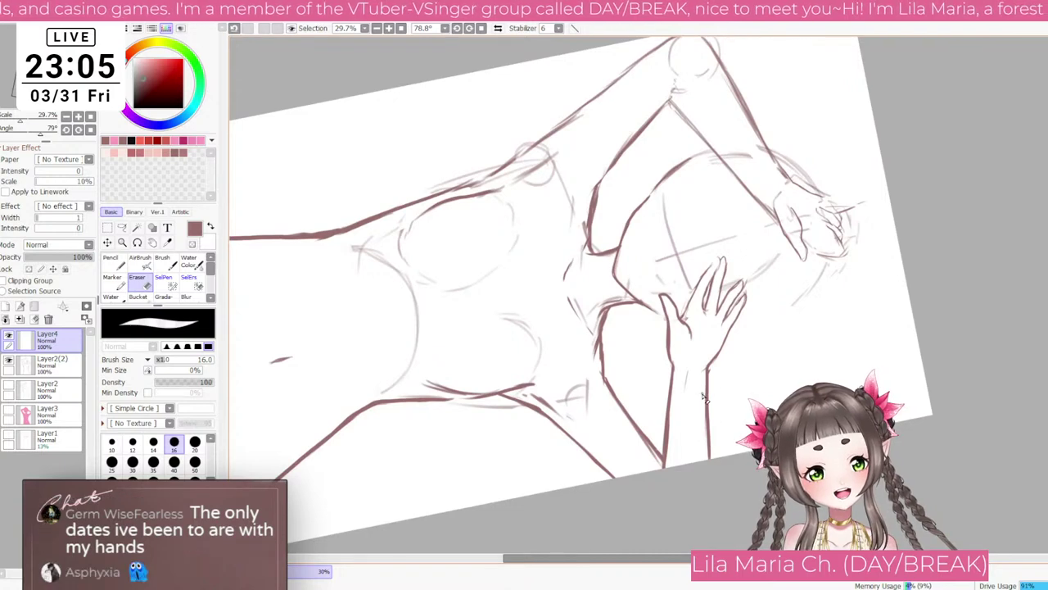
pyautogui.click(72, 367)
pyautogui.click(154, 461)
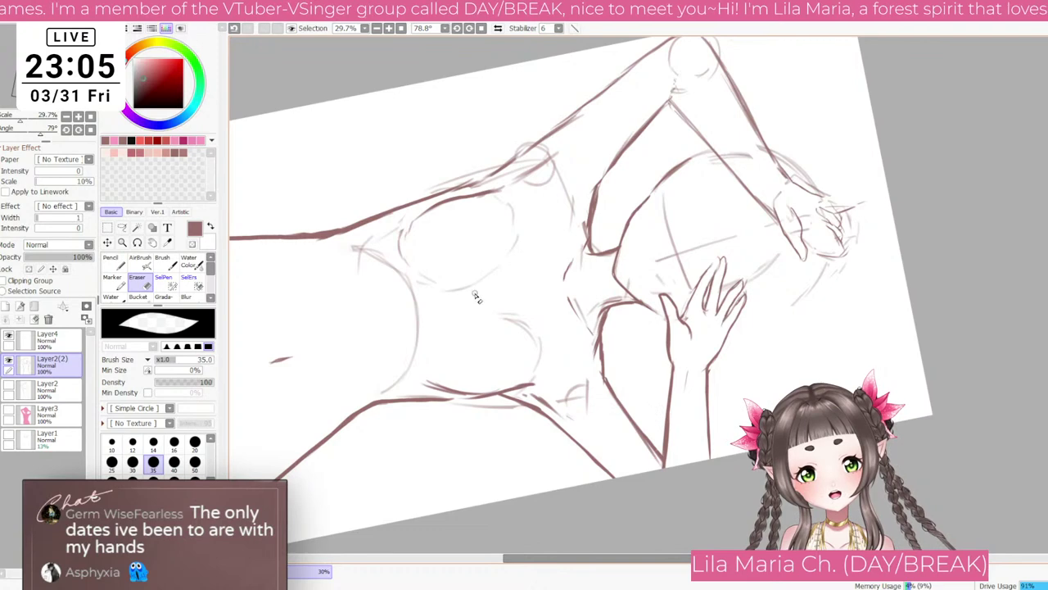
# Step: Return the canvas to upright and review the pose, arms and face outline of the full figure
pyautogui.press('b')
pyautogui.scroll(-3, 715, 479)
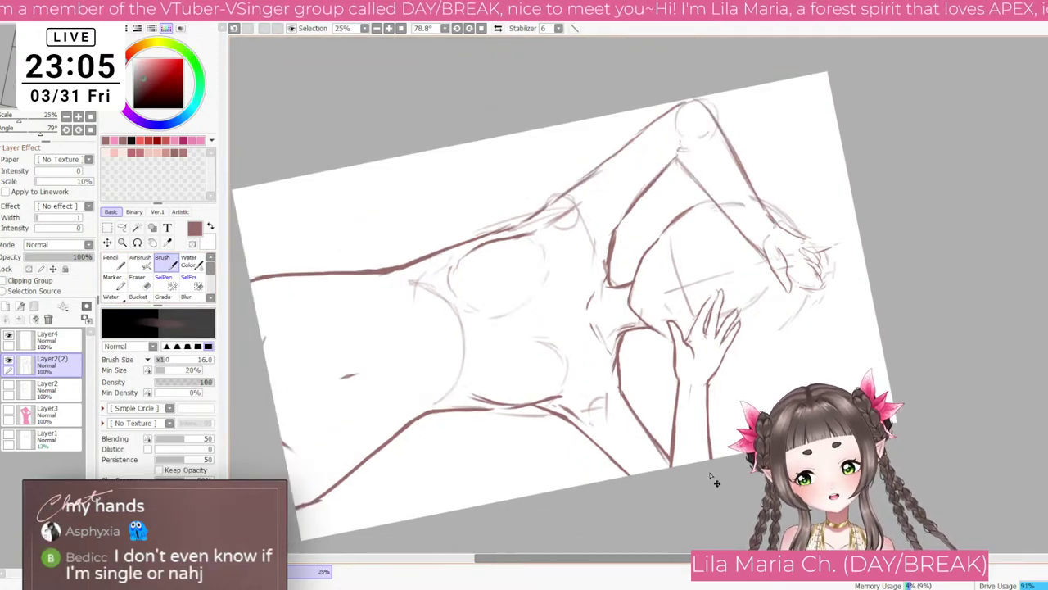
pyautogui.press('Delete')
pyautogui.press('Delete')
pyautogui.press('Delete')
pyautogui.press('Delete')
pyautogui.press('Delete')
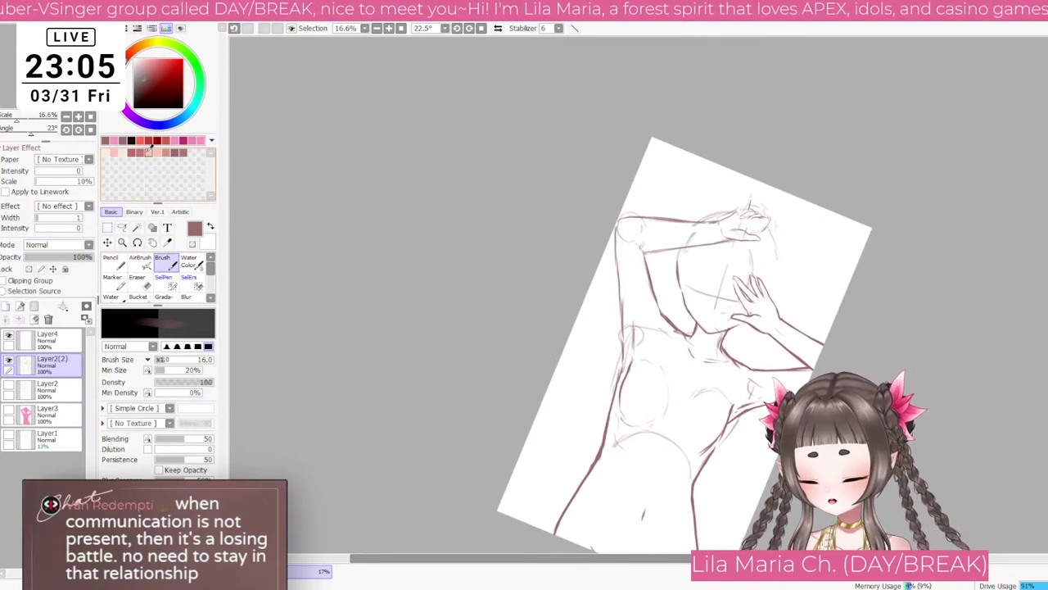
pyautogui.click(90, 129)
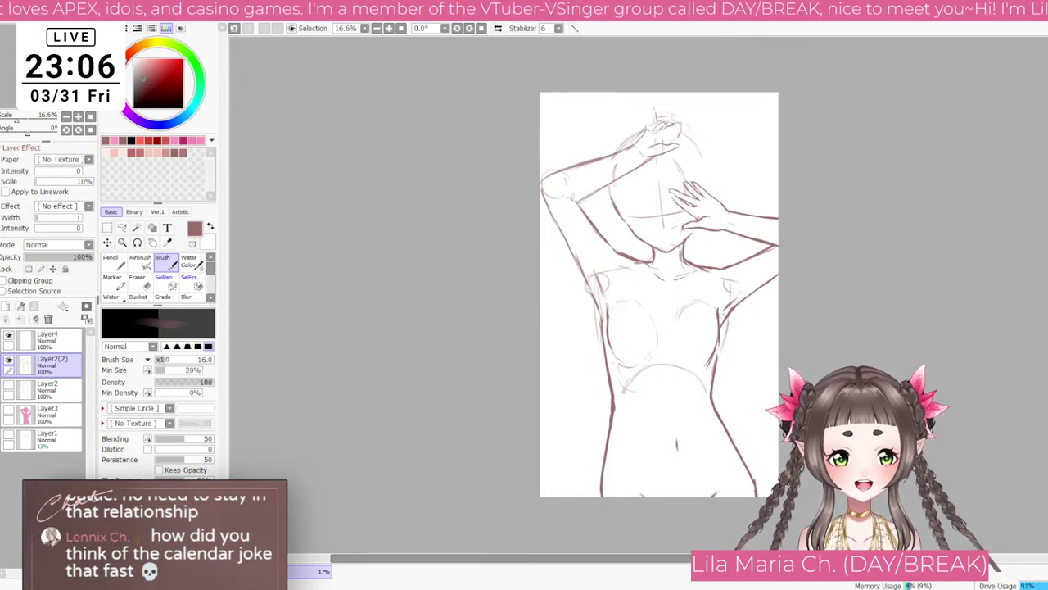
pyautogui.scroll(2, 483, 503)
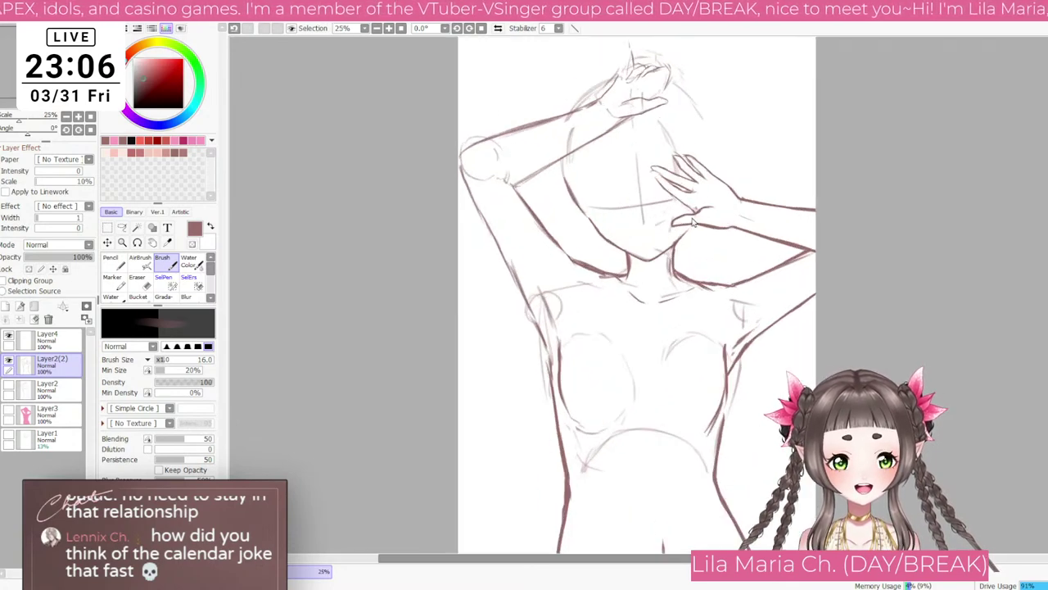
pyautogui.click(90, 117)
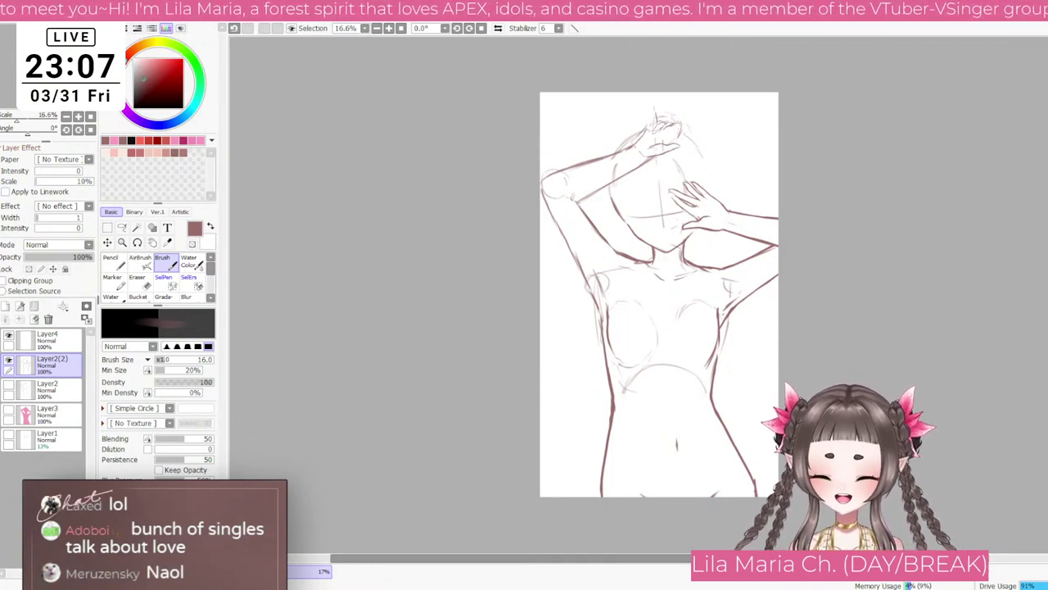
pyautogui.scroll(2, 663, 164)
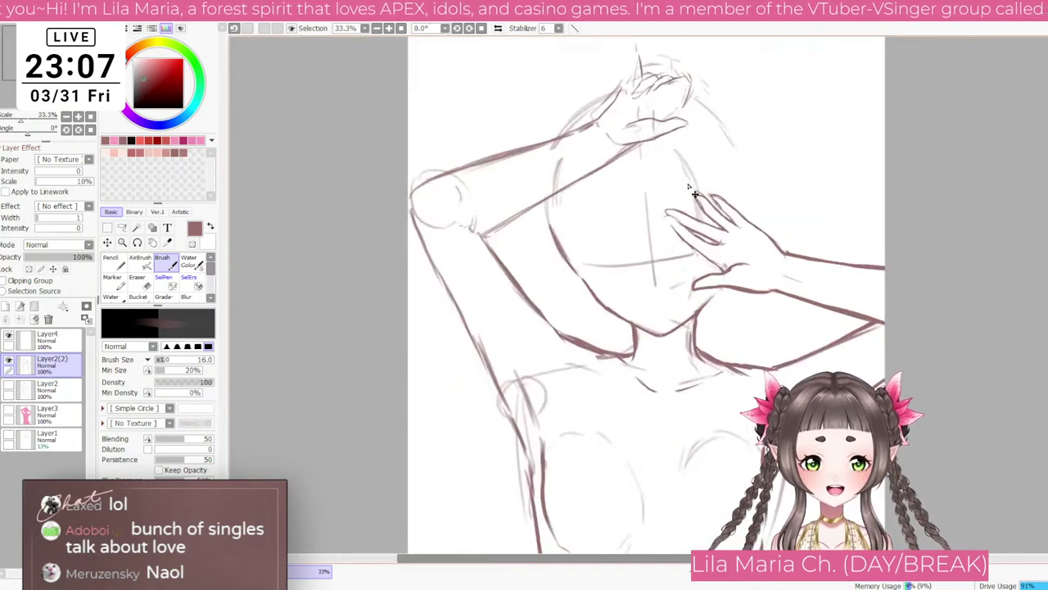
# Step: Briefly toggle the visibility of Layer2 and add a new layer directly above Layer2(2)
pyautogui.click(8, 384)
pyautogui.click(8, 384)
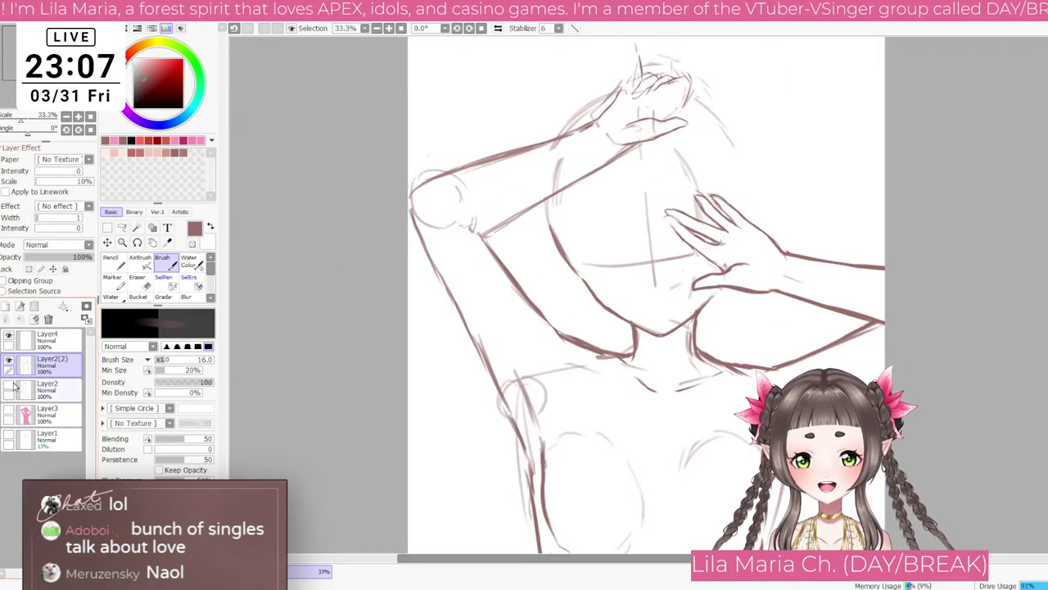
pyautogui.click(5, 311)
pyautogui.scroll(1, 678, 243)
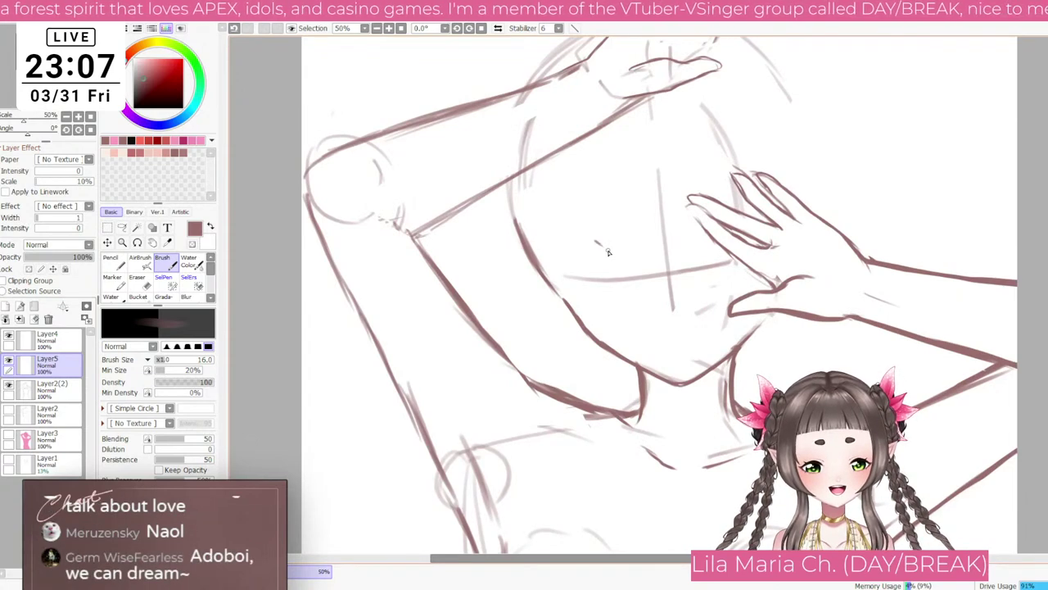
# Step: Draw the arched upper lash line of the uncovered eye on Layer5 and thicken its outer corner, using brush size 16
pyautogui.moveTo(574, 236); pyautogui.dragTo(608, 254)
pyautogui.hotkey('ctrl', 'z')
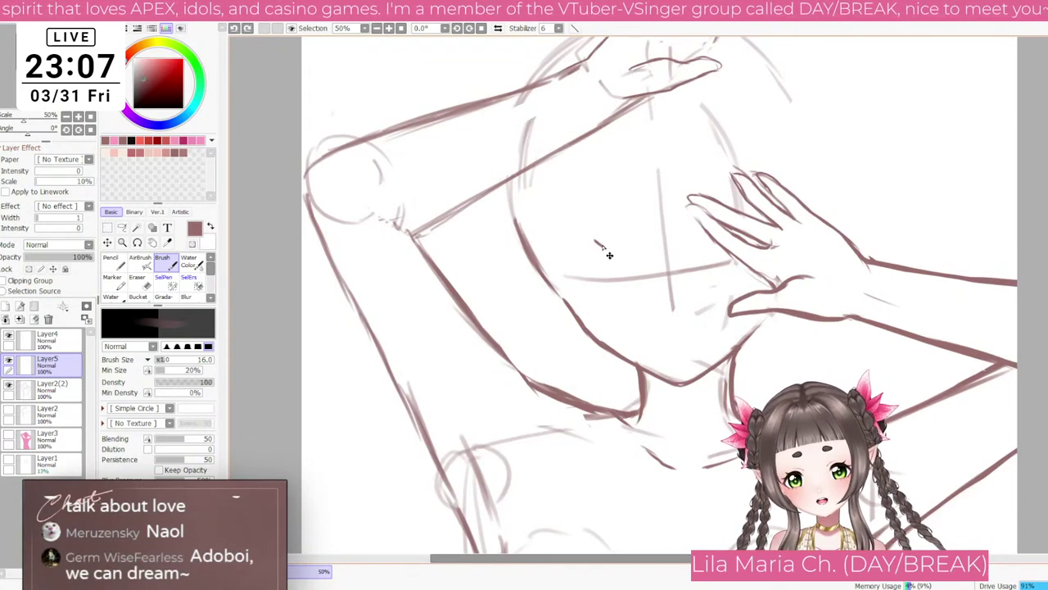
pyautogui.hotkey('ctrl', 'z')
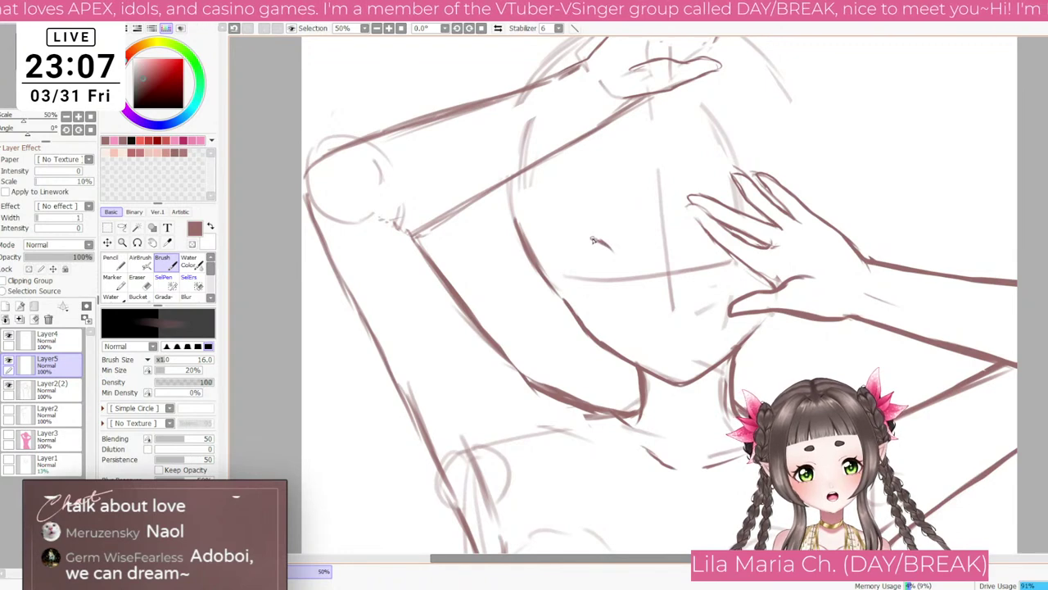
pyautogui.moveTo(588, 238)
pyautogui.mouseDown()
pyautogui.moveTo(608, 248)
pyautogui.moveTo(560, 248)
pyautogui.moveTo(552, 257)
pyautogui.mouseUp()
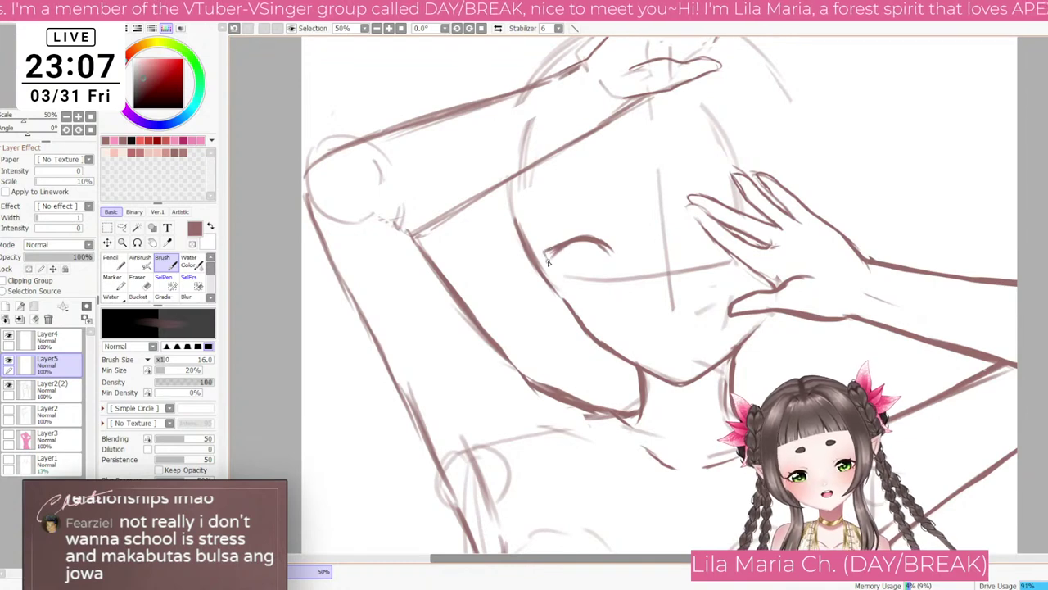
pyautogui.moveTo(558, 252); pyautogui.dragTo(553, 263)
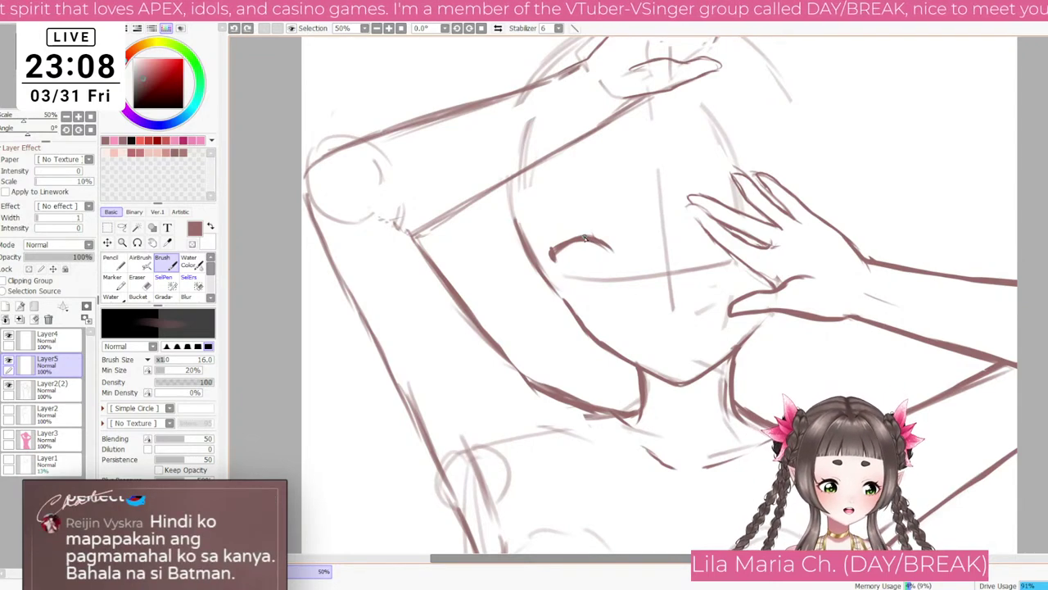
# Step: Add short lashes along the arched lid and clean up its outer corner into a lash flick, varying the brush size between 25 and 16
pyautogui.scroll(-2, 585, 239)
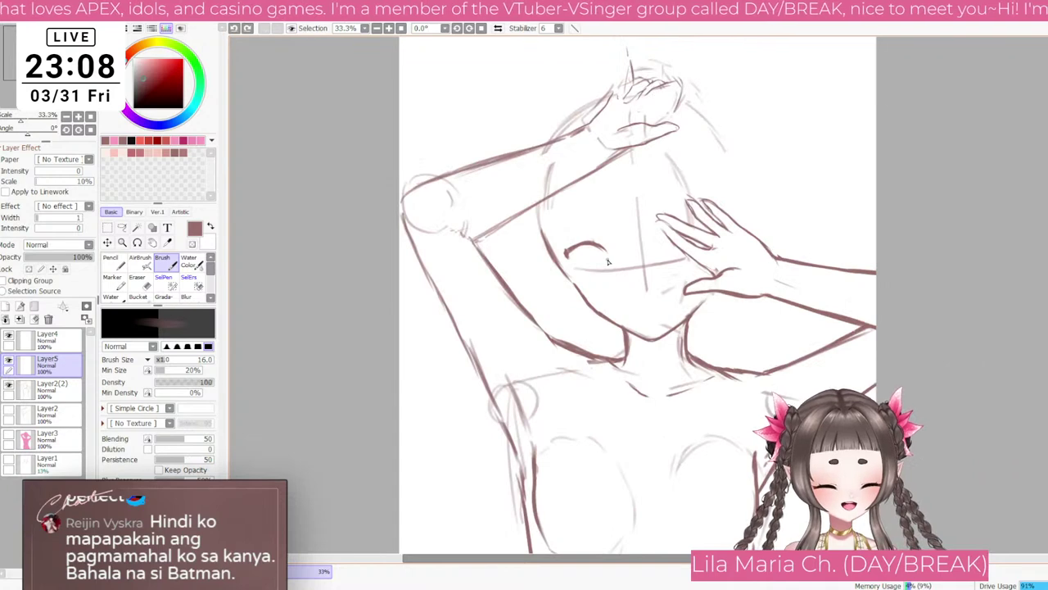
pyautogui.scroll(3, 582, 233)
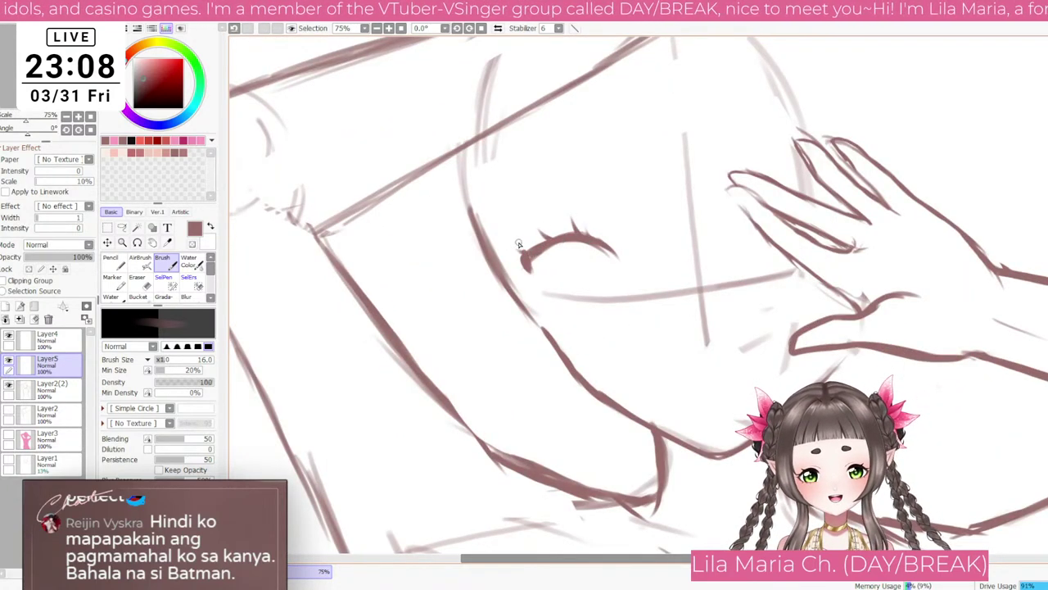
pyautogui.press('e')
pyautogui.press('[')
pyautogui.moveTo(524, 267)
pyautogui.mouseDown()
pyautogui.moveTo(534, 277)
pyautogui.moveTo(508, 265)
pyautogui.mouseUp()
pyautogui.click(166, 264)
pyautogui.scroll(-2, 528, 269)
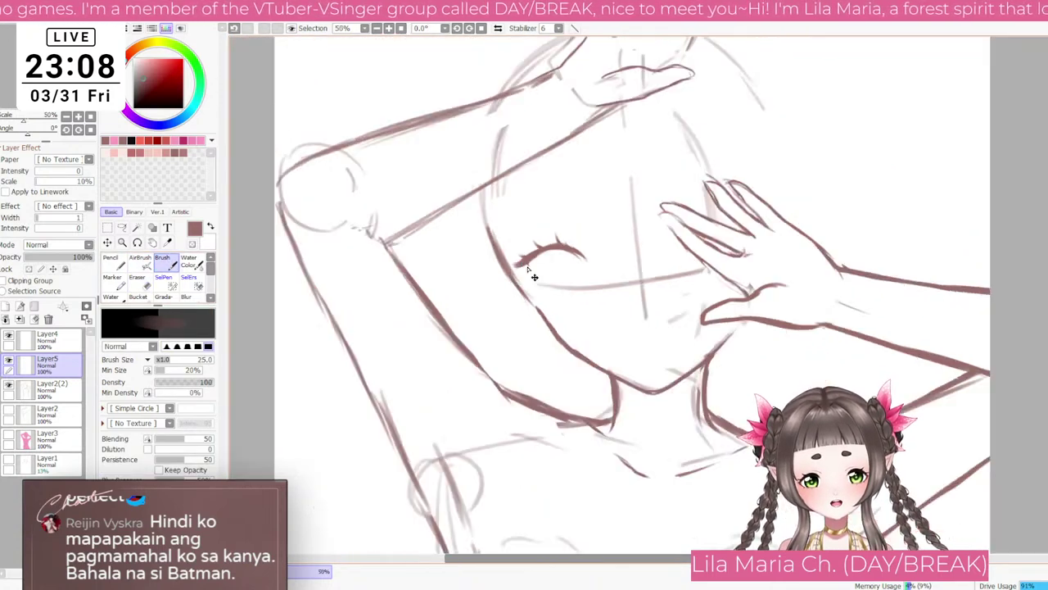
pyautogui.scroll(2, 564, 272)
pyautogui.press('[')
pyautogui.scroll(-3, 577, 258)
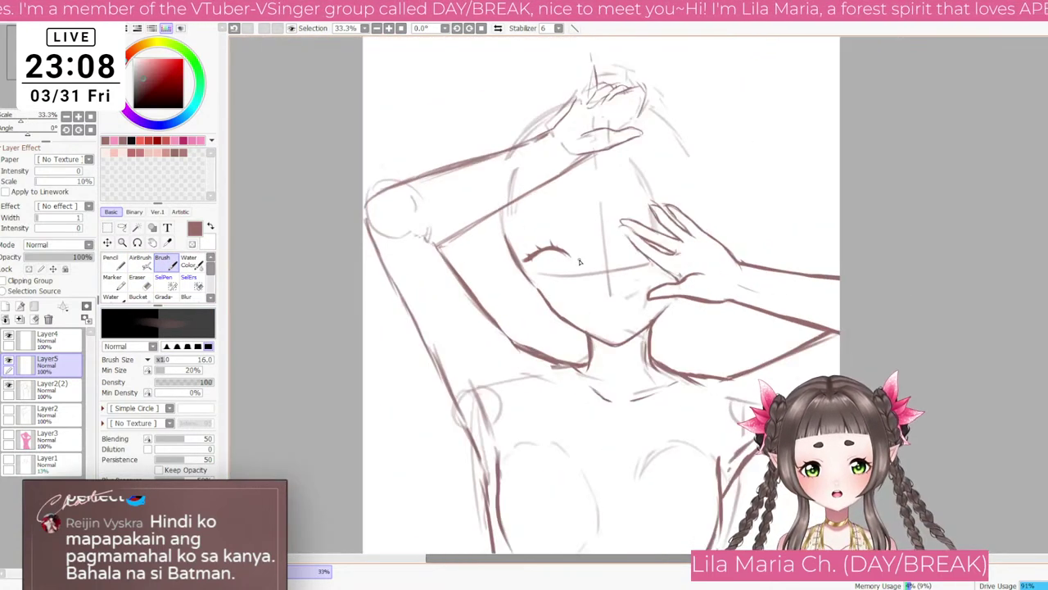
# Step: Hide Layer5, show the old face sketch on Layer1 and raise its opacity to 76%
pyautogui.click(8, 363)
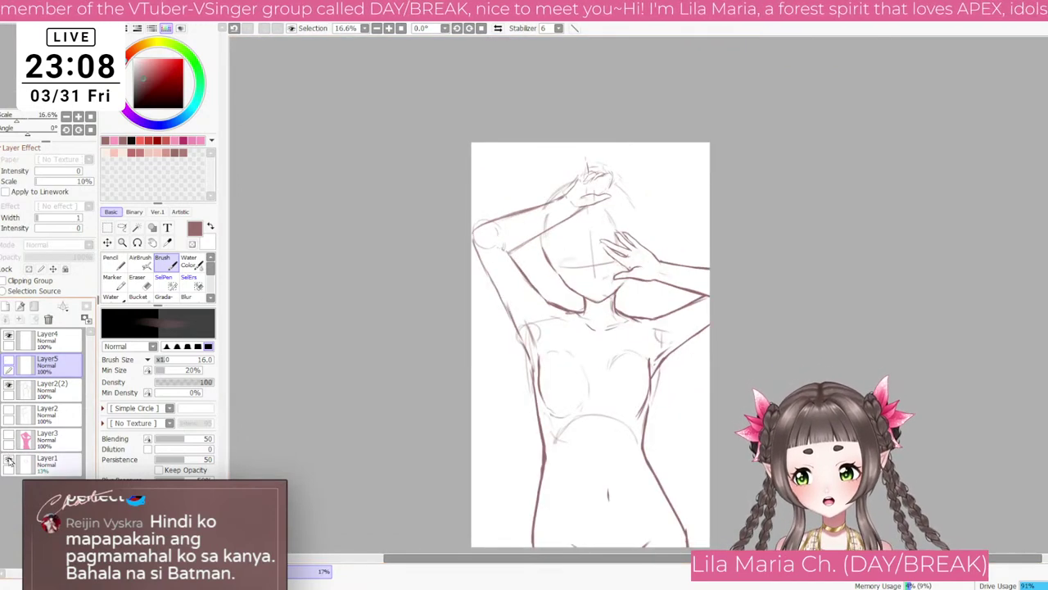
pyautogui.click(8, 459)
pyautogui.click(20, 464)
pyautogui.click(23, 440)
pyautogui.click(18, 461)
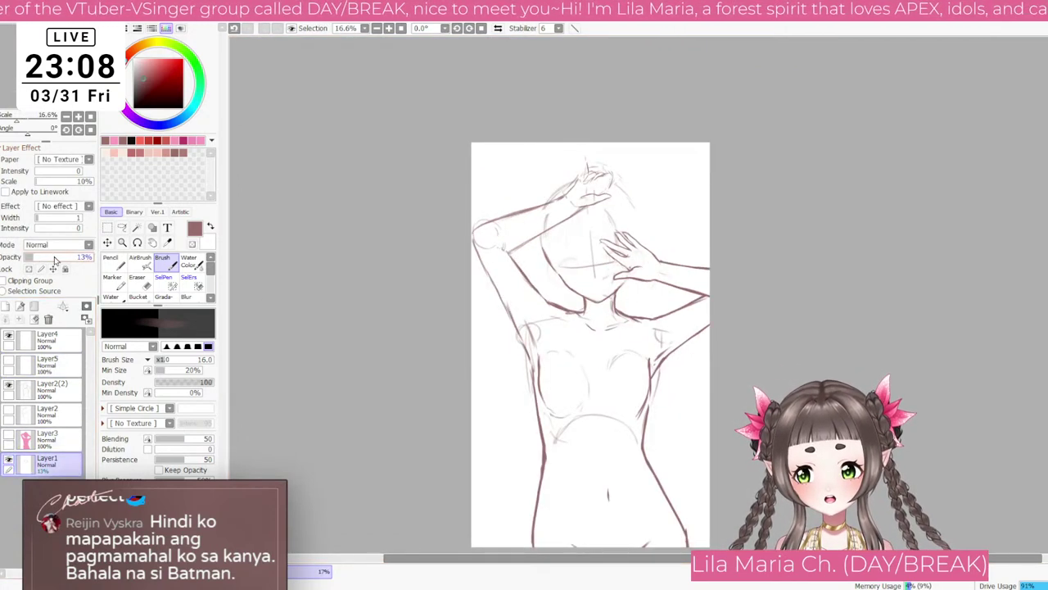
pyautogui.moveTo(45, 262); pyautogui.dragTo(78, 262)
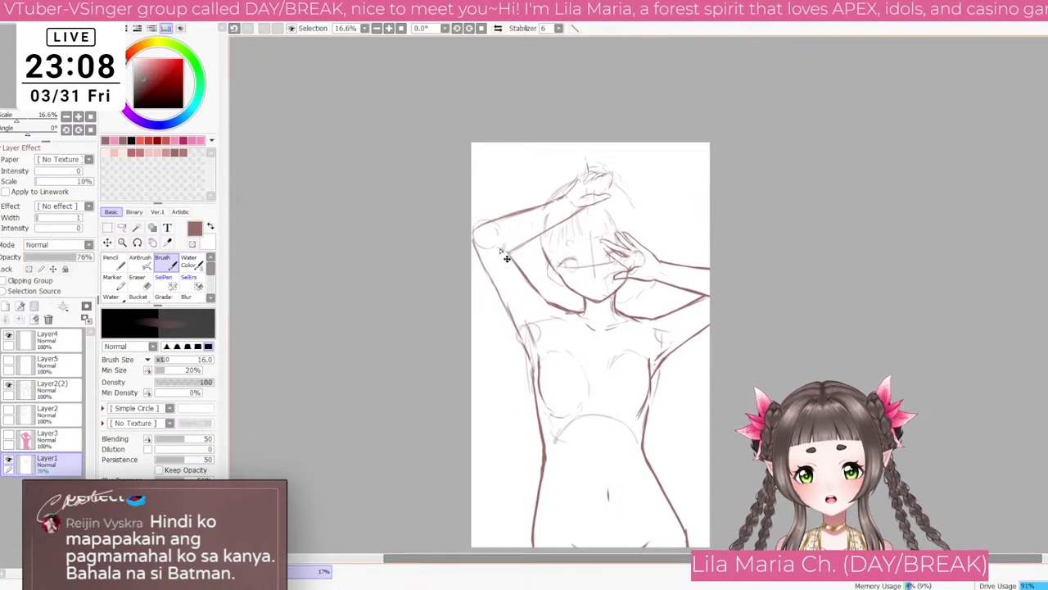
# Step: Transform the Layer1 face sketch by shifting it slightly upward on the head, and apply it
pyautogui.scroll(3, 642, 273)
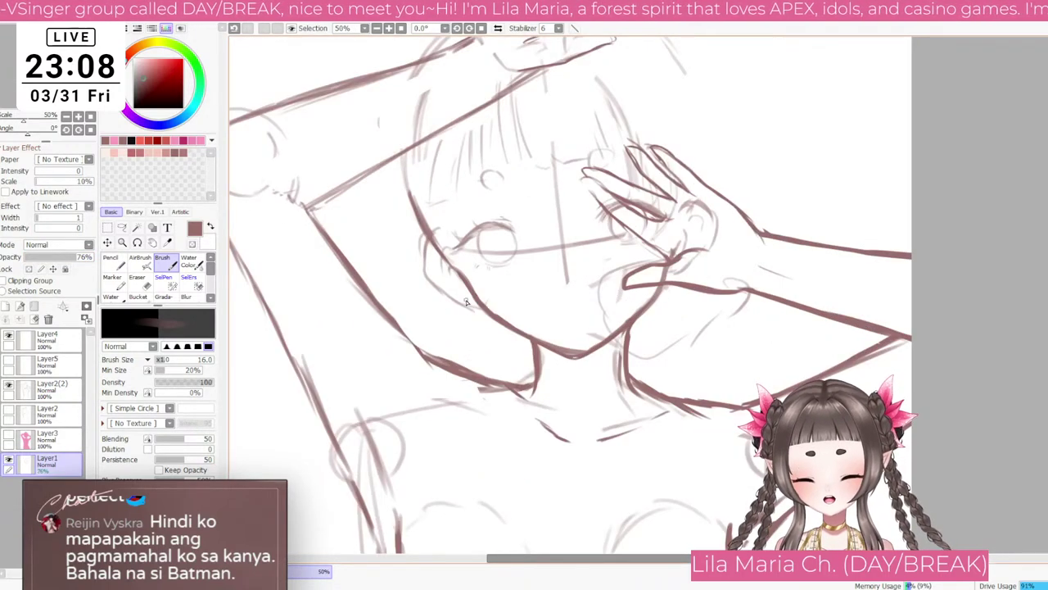
pyautogui.hotkey('ctrl', 't')
pyautogui.moveTo(635, 257); pyautogui.dragTo(633, 242)
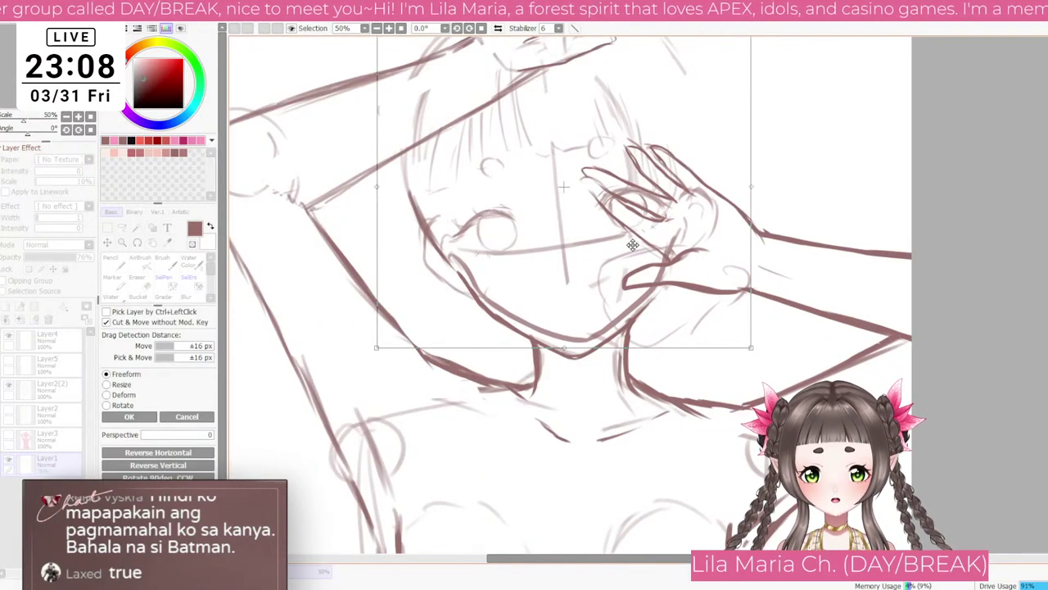
pyautogui.click(131, 417)
# Step: Erase the old jaw, ear and hand lines from Layer1 around the eyes and bangs, reducing the large eraser to size 350
pyautogui.scroll(-2, 363, 290)
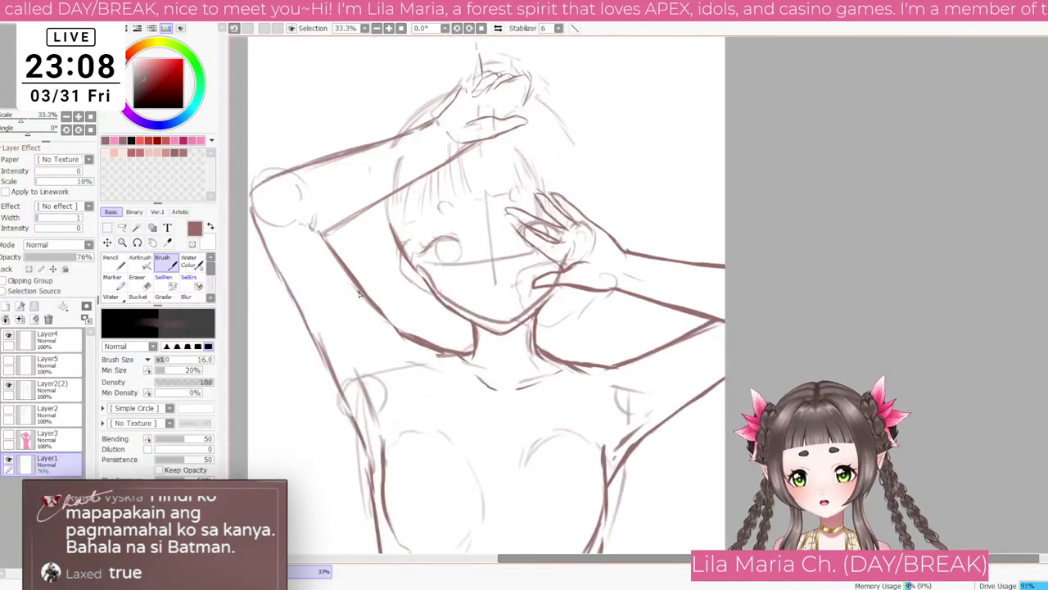
pyautogui.press('e')
pyautogui.press(']')
pyautogui.click(173, 523)
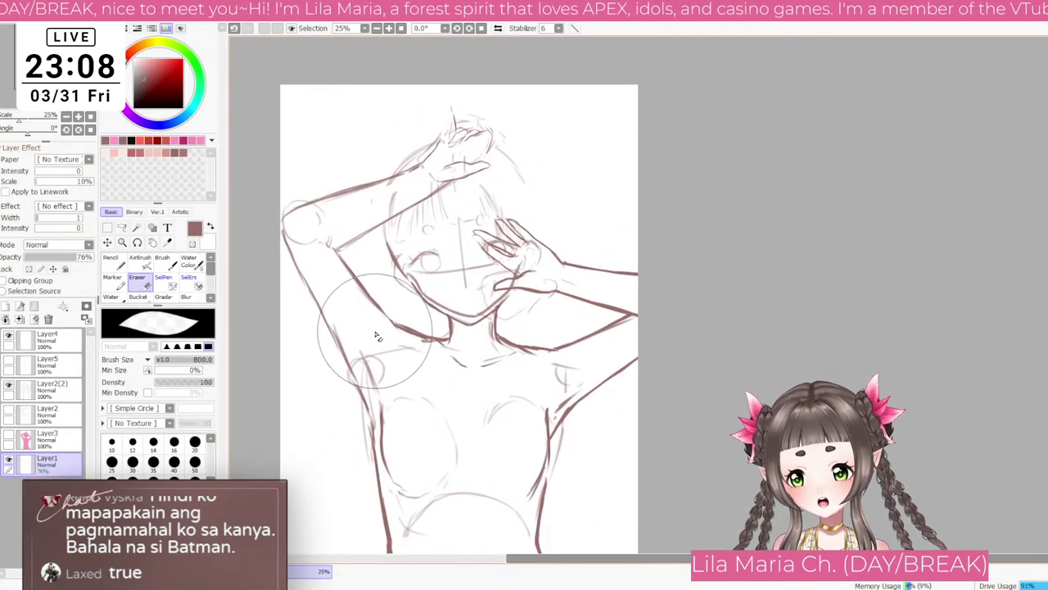
pyautogui.moveTo(377, 332)
pyautogui.mouseDown()
pyautogui.moveTo(383, 306)
pyautogui.moveTo(436, 342)
pyautogui.moveTo(498, 328)
pyautogui.mouseUp()
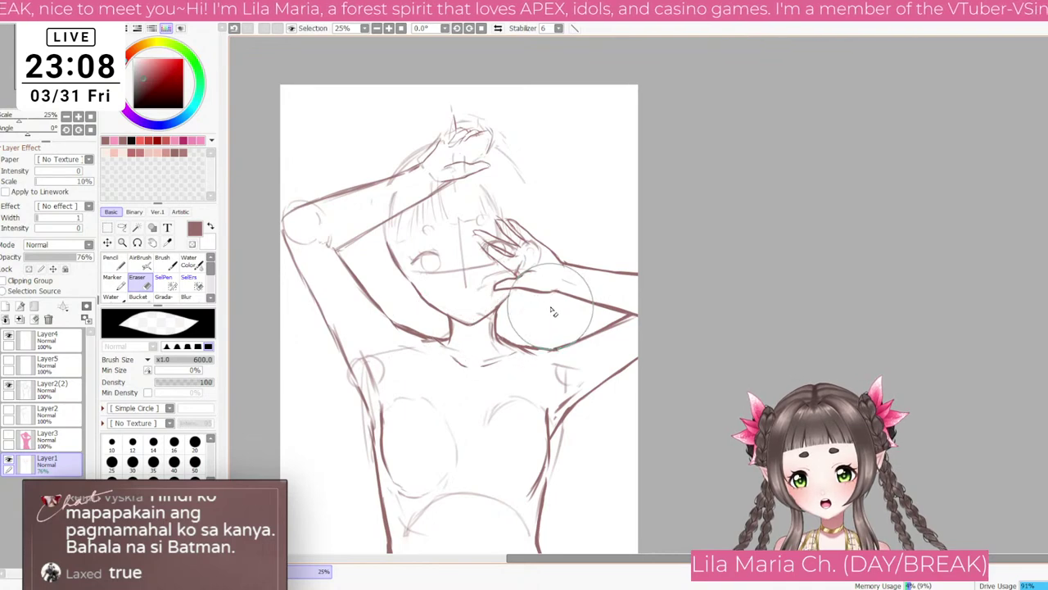
pyautogui.hotkey('ctrl', 'z')
pyautogui.press('[')
pyautogui.moveTo(374, 292)
pyautogui.mouseDown()
pyautogui.moveTo(457, 332)
pyautogui.moveTo(558, 299)
pyautogui.moveTo(475, 314)
pyautogui.mouseUp()
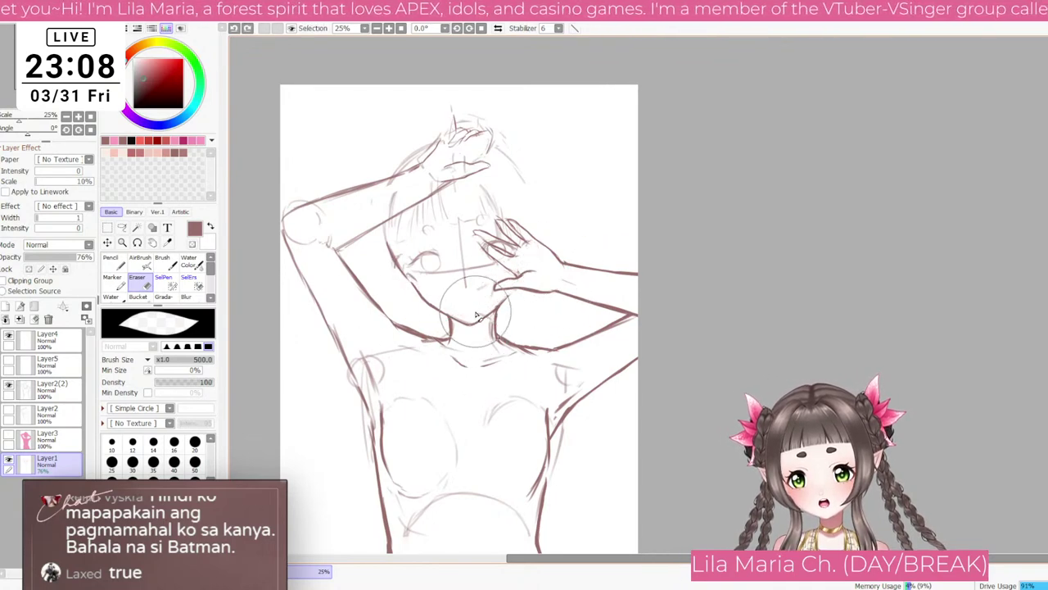
pyautogui.press('[')
pyautogui.press('[')
pyautogui.press('[')
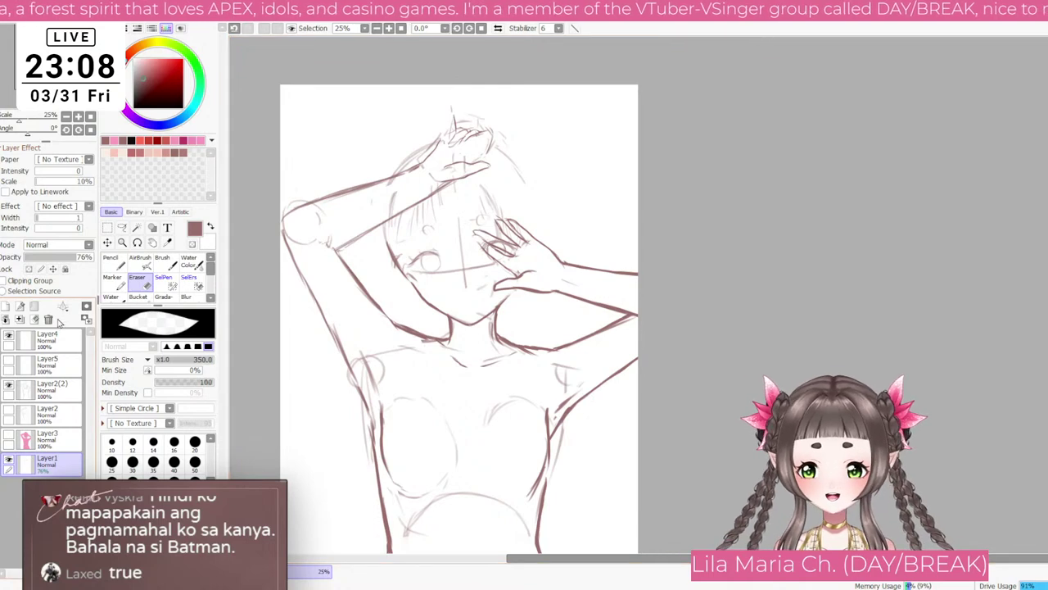
# Step: Briefly hide Layer2(2) to examine the eye, brow and bangs lines remaining on Layer1
pyautogui.press('pageup')
pyautogui.press('pageup')
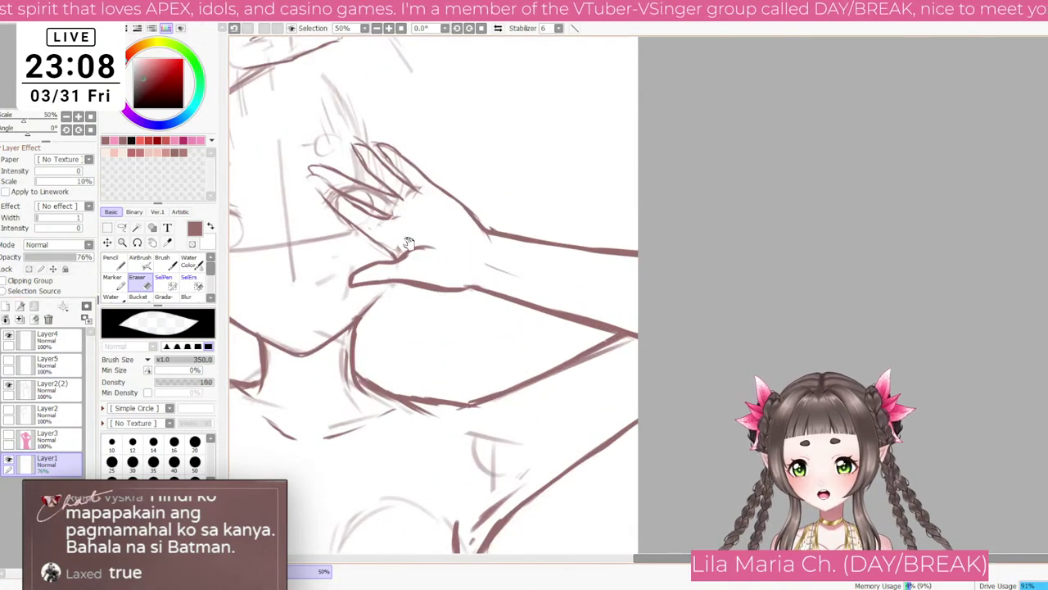
pyautogui.moveTo(402, 249); pyautogui.dragTo(648, 297)
pyautogui.click(65, 366)
pyautogui.click(11, 383)
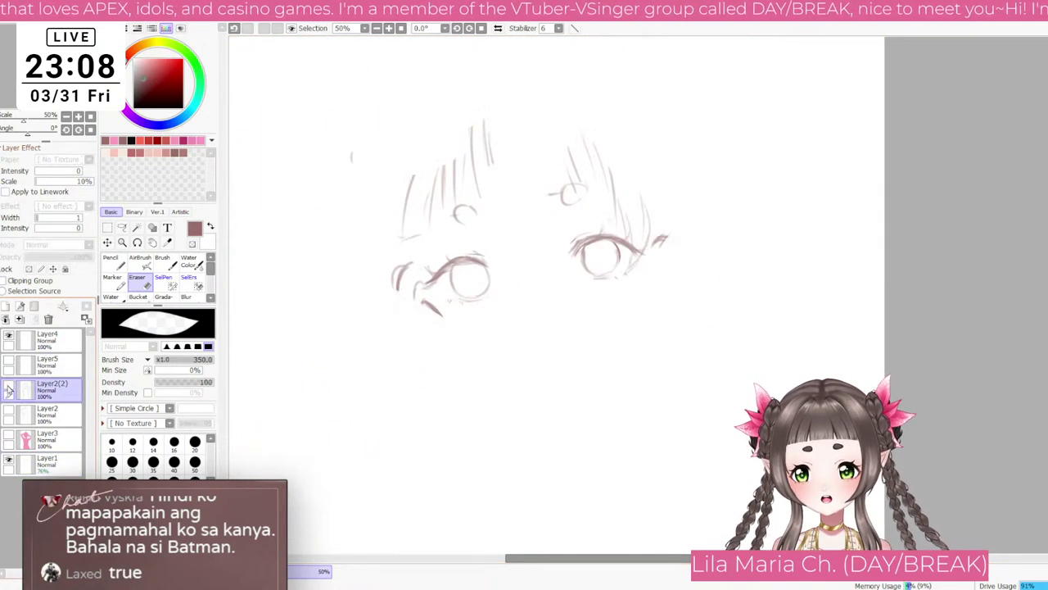
pyautogui.click(8, 337)
# Step: Move Layer1 directly below Layer2(2) and delete Layer2 and Layer5
pyautogui.click(65, 463)
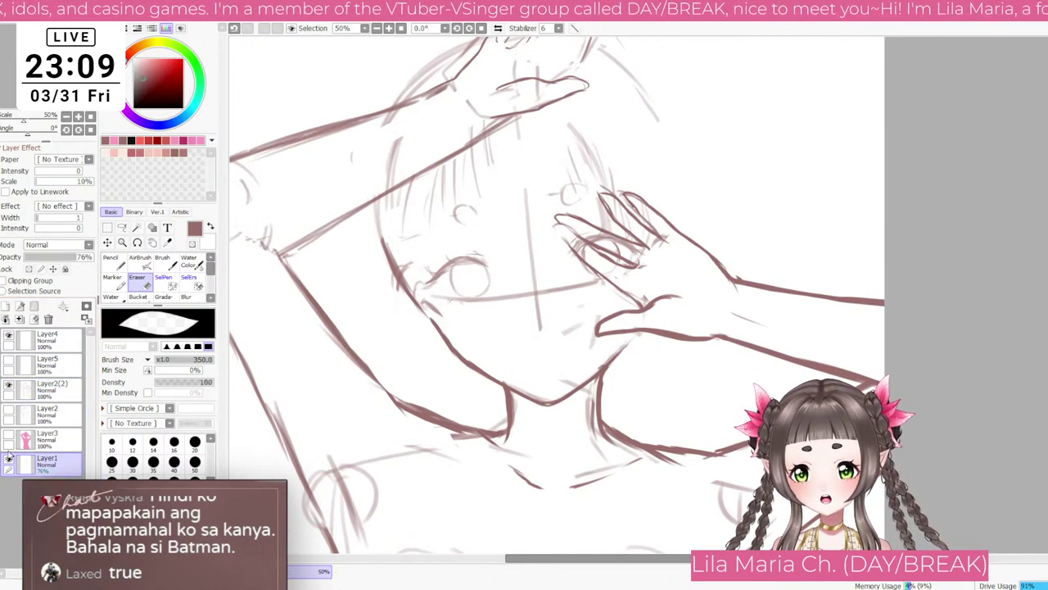
pyautogui.moveTo(58, 459); pyautogui.dragTo(56, 410)
pyautogui.click(56, 437)
pyautogui.click(48, 318)
pyautogui.click(51, 363)
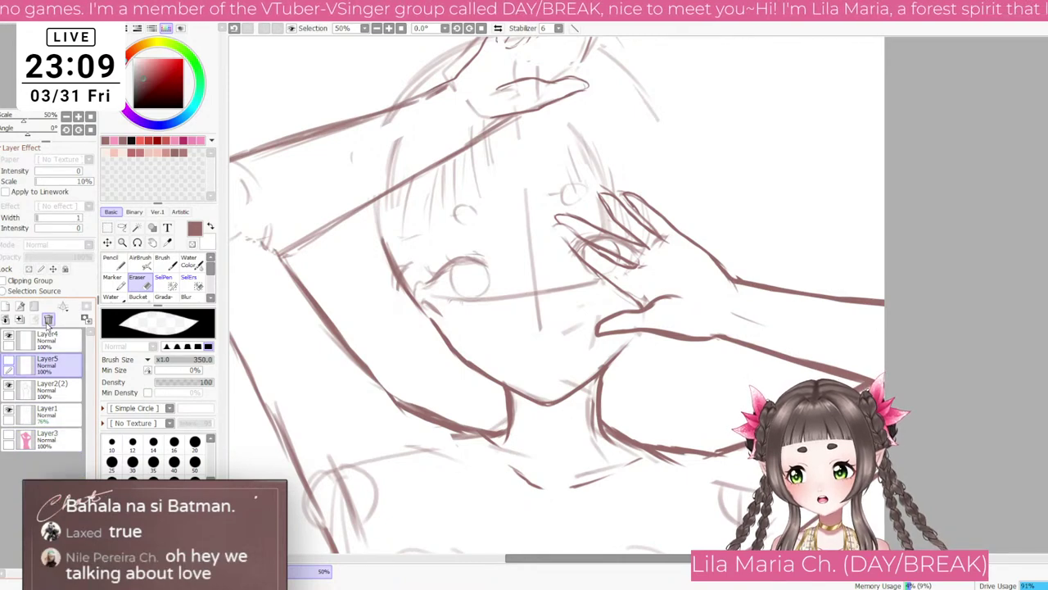
pyautogui.click(48, 318)
# Step: Select Layer1 and set its opacity to 100%
pyautogui.click(49, 386)
pyautogui.moveTo(70, 256); pyautogui.dragTo(131, 250)
pyautogui.press('pagedown')
pyautogui.press('pagedown')
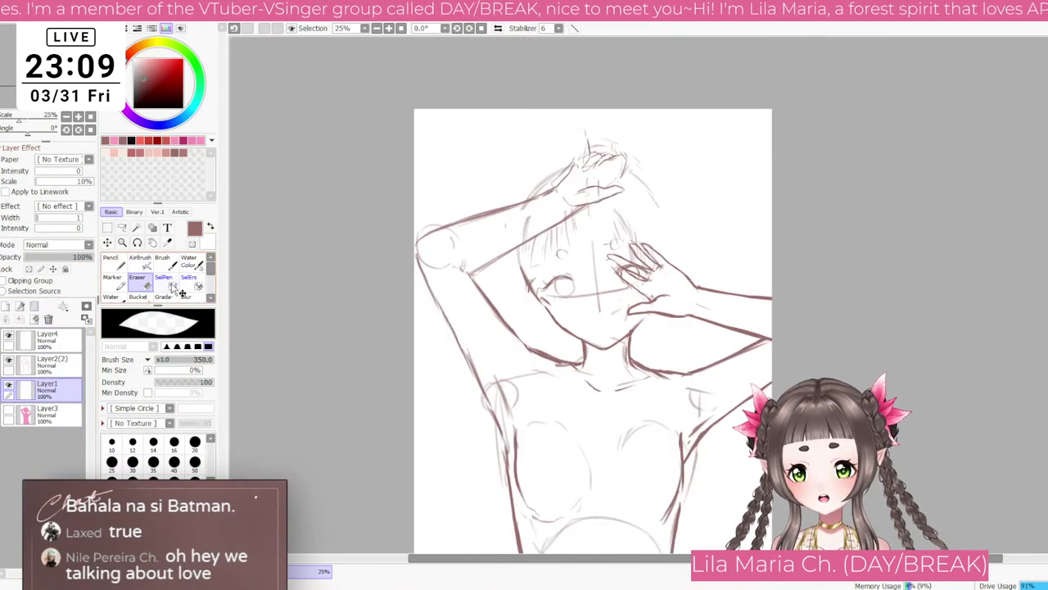
# Step: Erase the face's crossed guide lines on Layer2(2), undoing a stray stroke and reducing the eraser to size 250
pyautogui.press('pageup')
pyautogui.click(51, 364)
pyautogui.moveTo(615, 321)
pyautogui.mouseDown()
pyautogui.moveTo(577, 283)
pyautogui.moveTo(571, 295)
pyautogui.moveTo(596, 301)
pyautogui.moveTo(642, 290)
pyautogui.moveTo(615, 317)
pyautogui.mouseUp()
pyautogui.hotkey('ctrl', 'z')
pyautogui.press('[')
pyautogui.press('[')
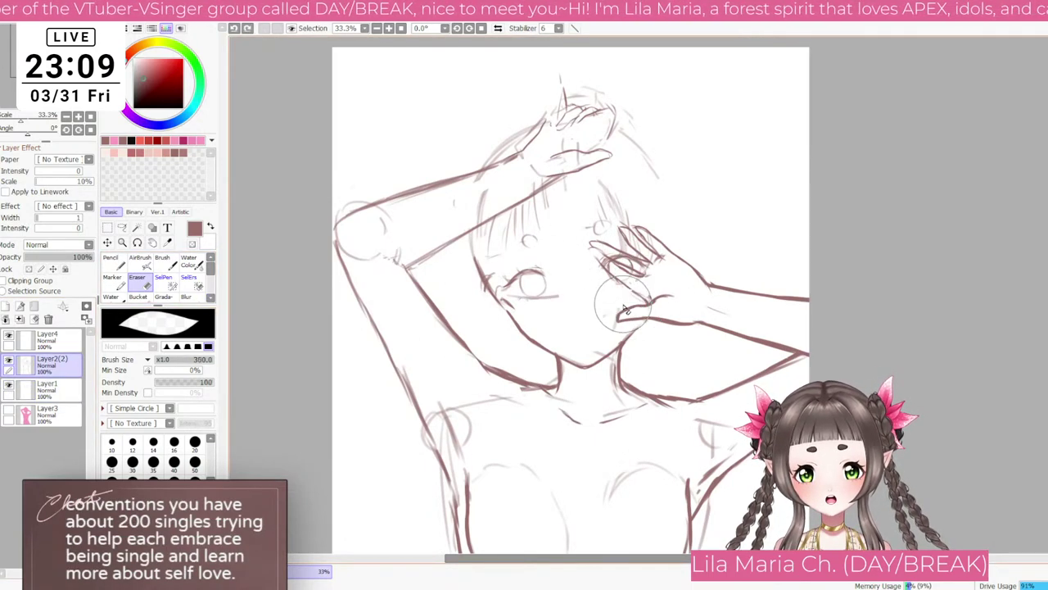
# Step: Review the full figure and the combined face sketch from a distance and up close
pyautogui.hotkey('ctrl', '-')
pyautogui.hotkey('ctrl', '-')
pyautogui.hotkey('ctrl', '-')
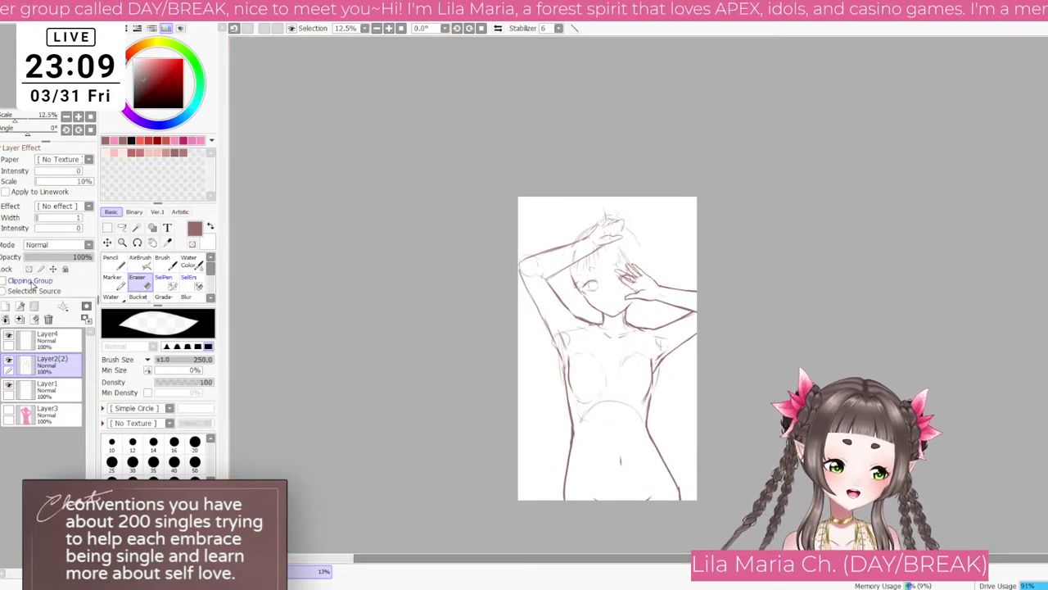
pyautogui.scroll(1, 292, 101)
pyautogui.scroll(4, 745, 163)
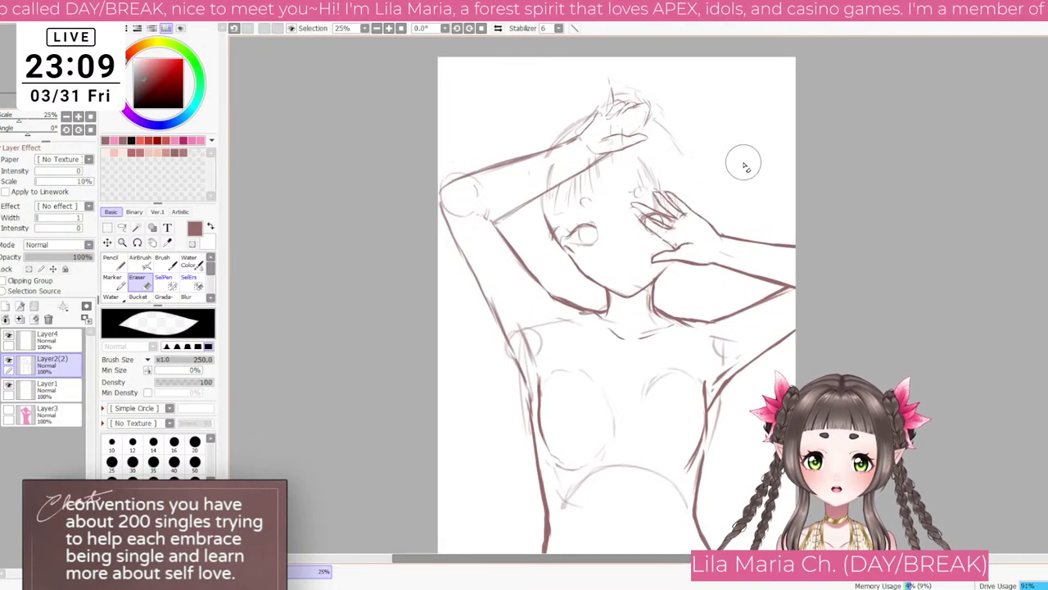
pyautogui.scroll(-6, 742, 167)
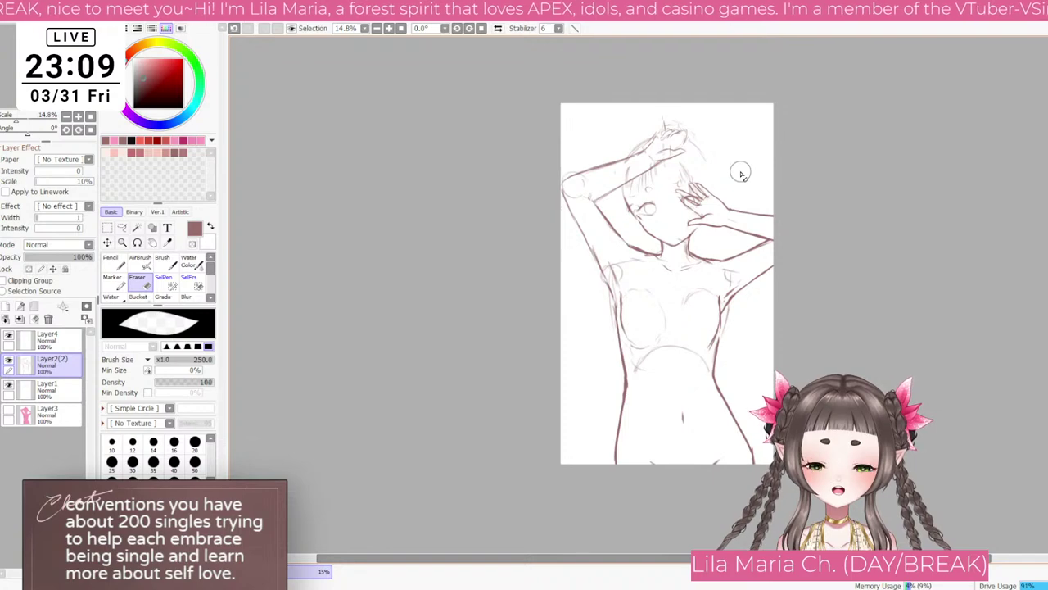
pyautogui.scroll(4, 740, 173)
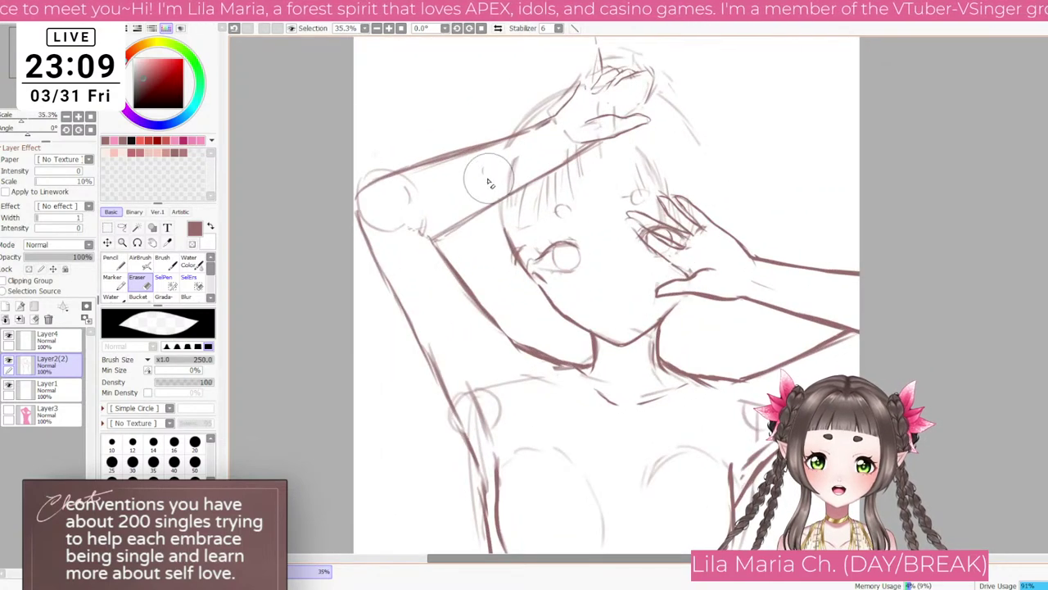
pyautogui.scroll(3, 665, 223)
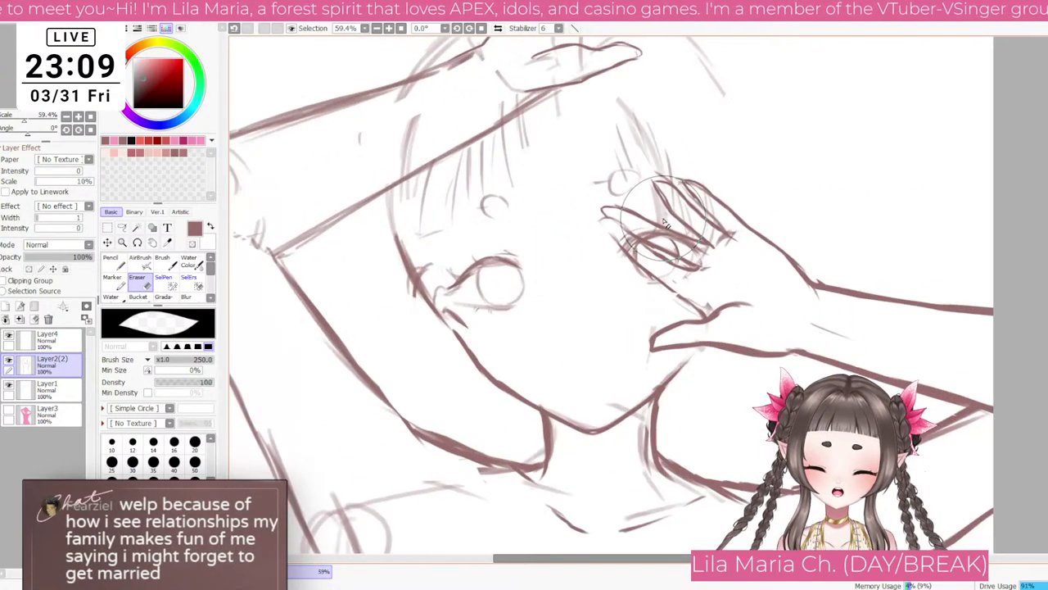
pyautogui.click(121, 226)
pyautogui.moveTo(449, 241)
pyautogui.mouseDown()
pyautogui.moveTo(487, 337)
pyautogui.moveTo(561, 304)
pyautogui.moveTo(546, 219)
pyautogui.mouseUp()
pyautogui.hotkey('ctrl', 't')
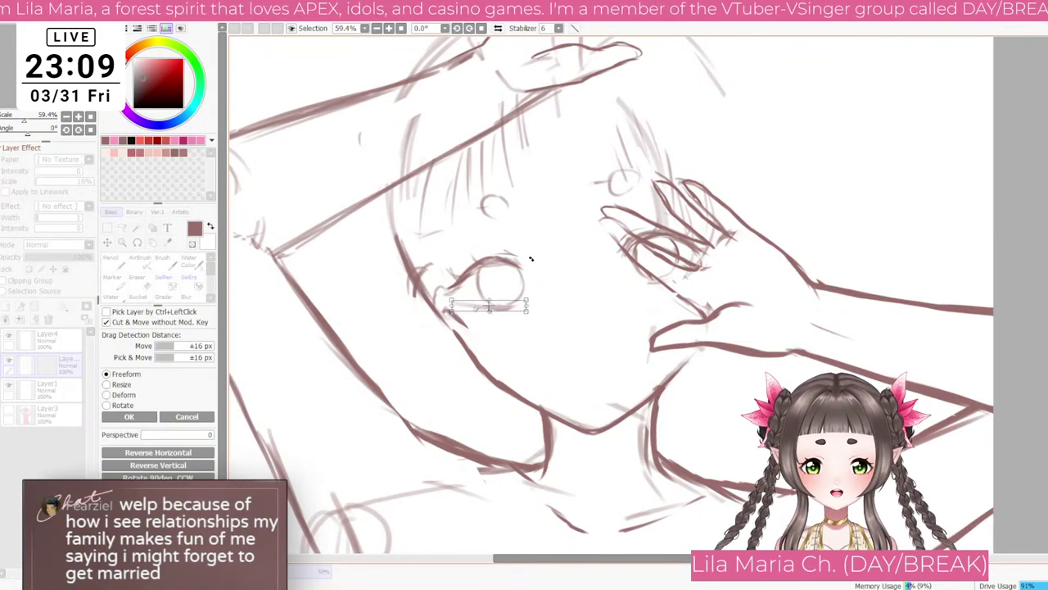
pyautogui.click(185, 416)
# Step: Lasso the uncovered eye and its round brow on Layer1, enlarge them slightly, shift them toward the face's outer edge and deselect
pyautogui.click(49, 390)
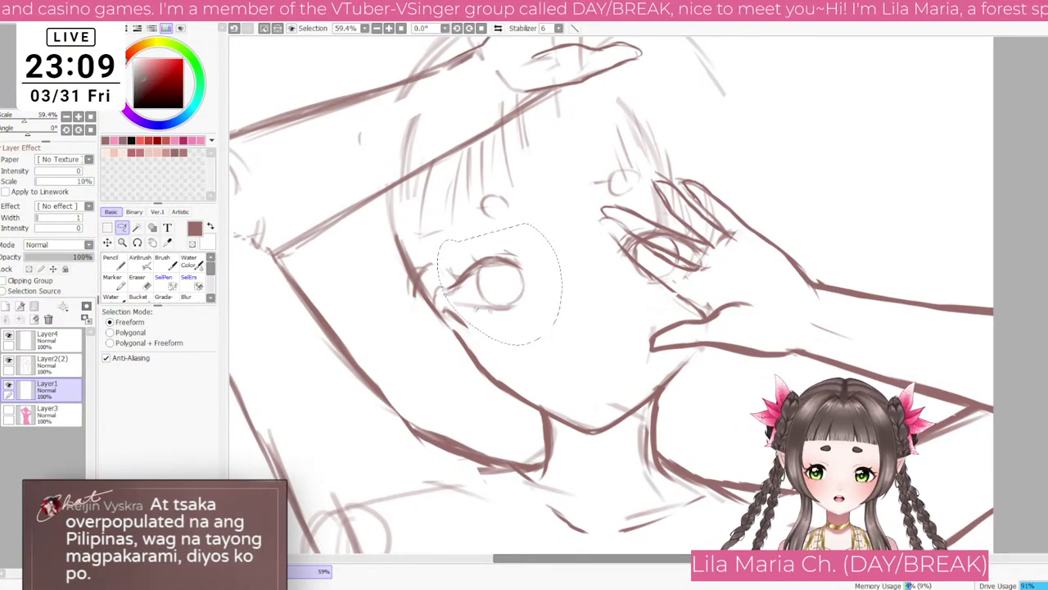
pyautogui.click(546, 171)
pyautogui.moveTo(479, 190); pyautogui.dragTo(450, 263)
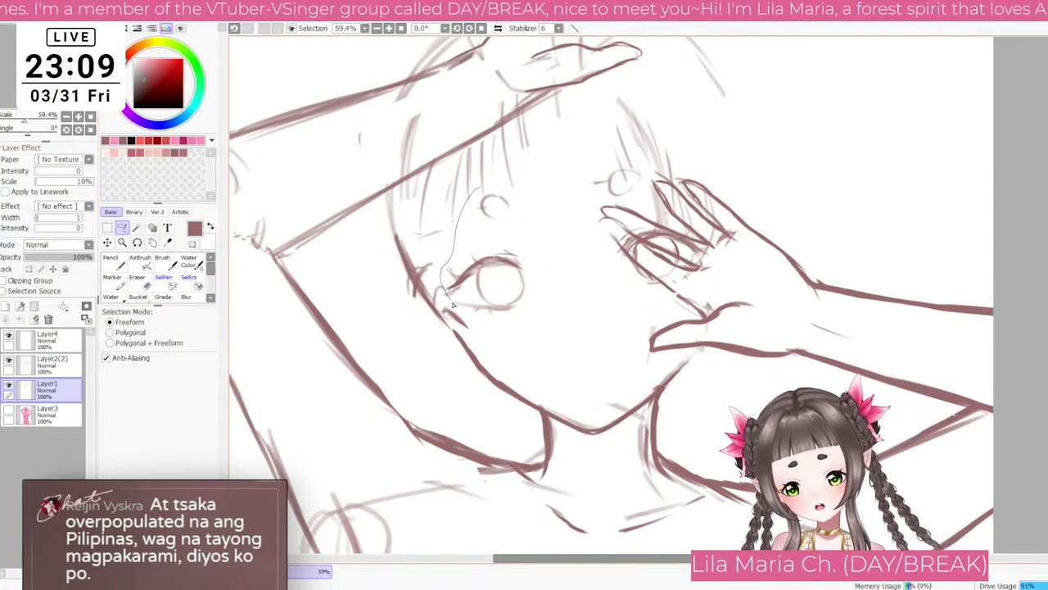
pyautogui.moveTo(452, 304)
pyautogui.mouseDown()
pyautogui.moveTo(524, 270)
pyautogui.moveTo(510, 182)
pyautogui.moveTo(548, 159)
pyautogui.moveTo(537, 165)
pyautogui.mouseUp()
pyautogui.hotkey('ctrl', 't')
pyautogui.moveTo(502, 248); pyautogui.dragTo(492, 248)
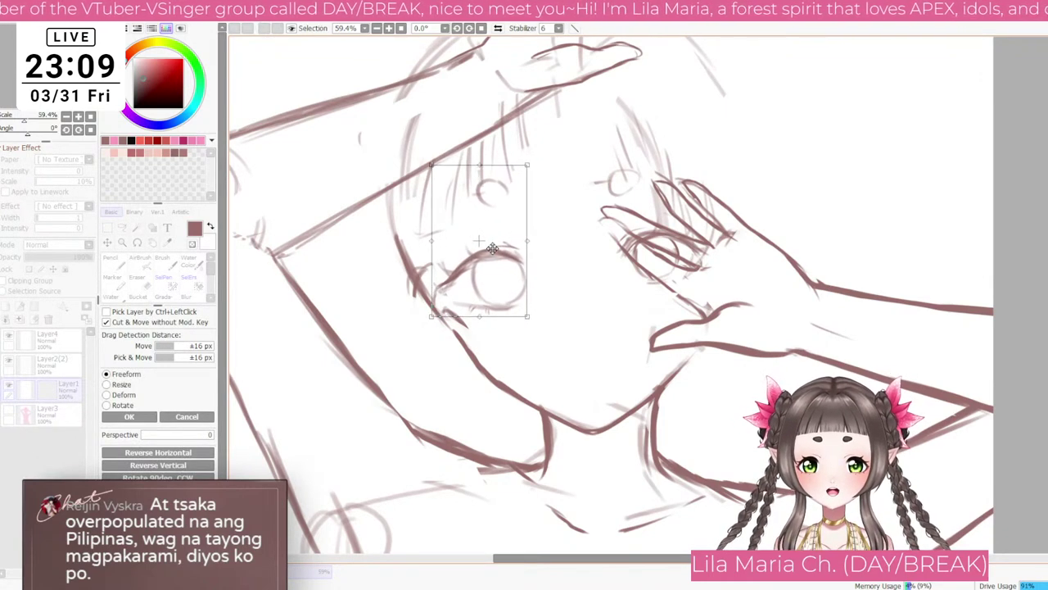
pyautogui.click(128, 416)
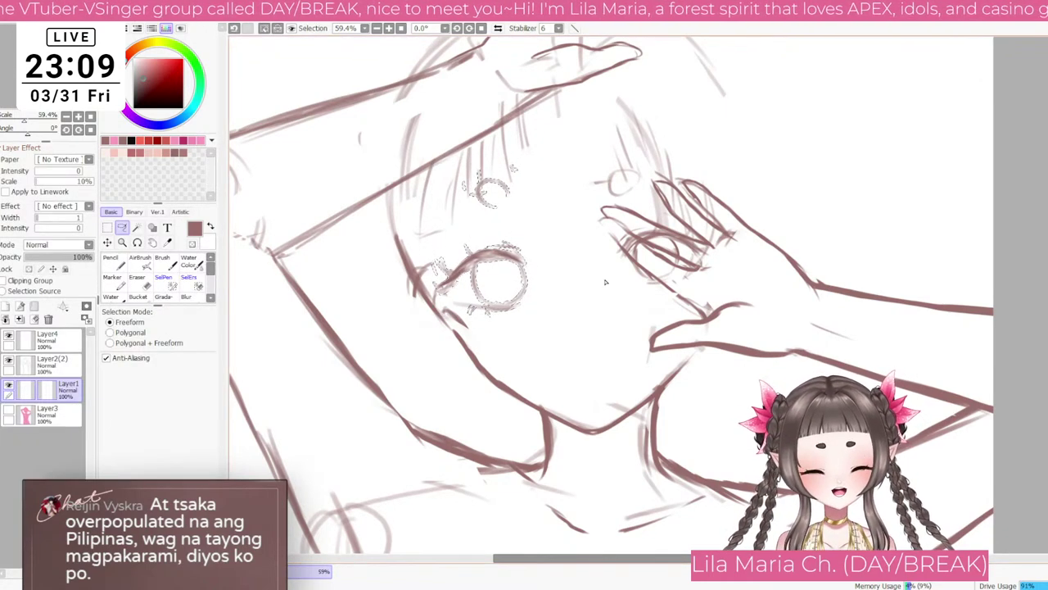
pyautogui.hotkey('ctrl', 'd')
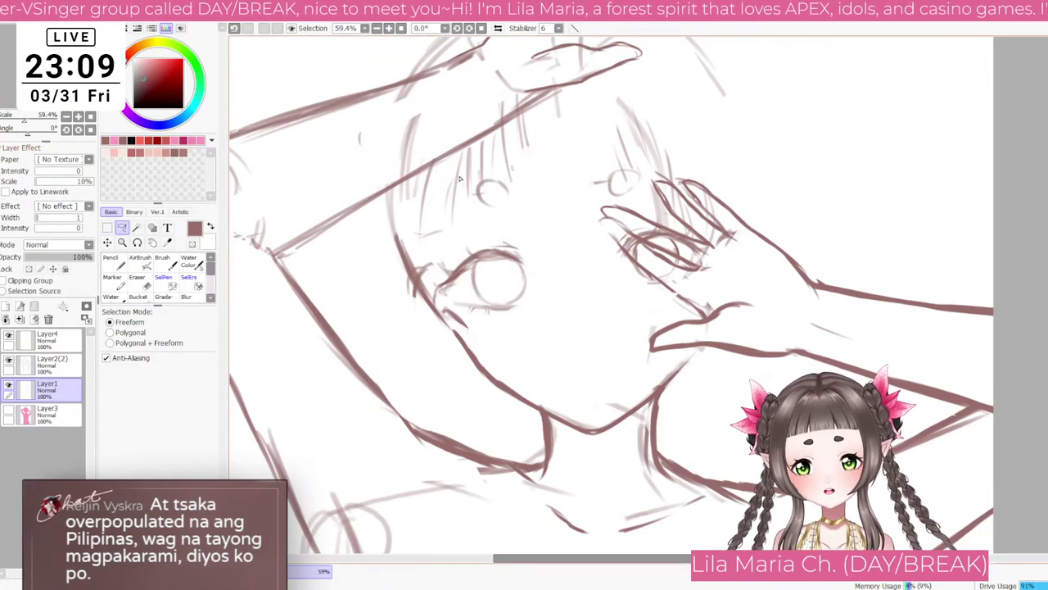
# Step: Lasso the hand-covered eye and its round brow on Layer1, enlarge them slightly, reposition them beneath the hand and deselect
pyautogui.moveTo(625, 157)
pyautogui.mouseDown()
pyautogui.moveTo(630, 284)
pyautogui.moveTo(706, 251)
pyautogui.moveTo(675, 187)
pyautogui.moveTo(628, 130)
pyautogui.mouseUp()
pyautogui.hotkey('ctrl', 't')
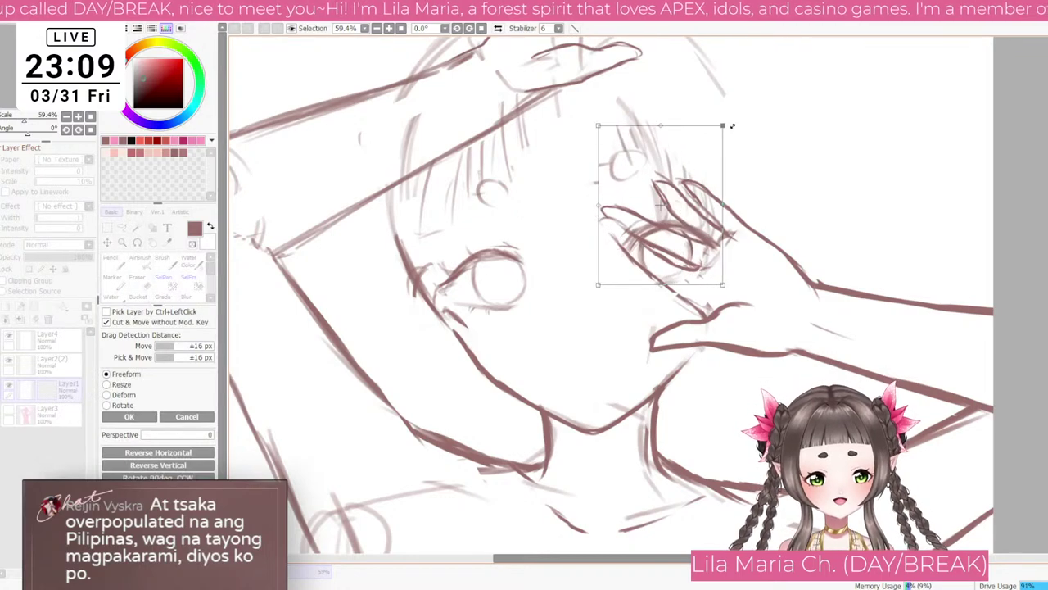
pyautogui.moveTo(684, 181); pyautogui.dragTo(678, 188)
pyautogui.scroll(-7, 671, 203)
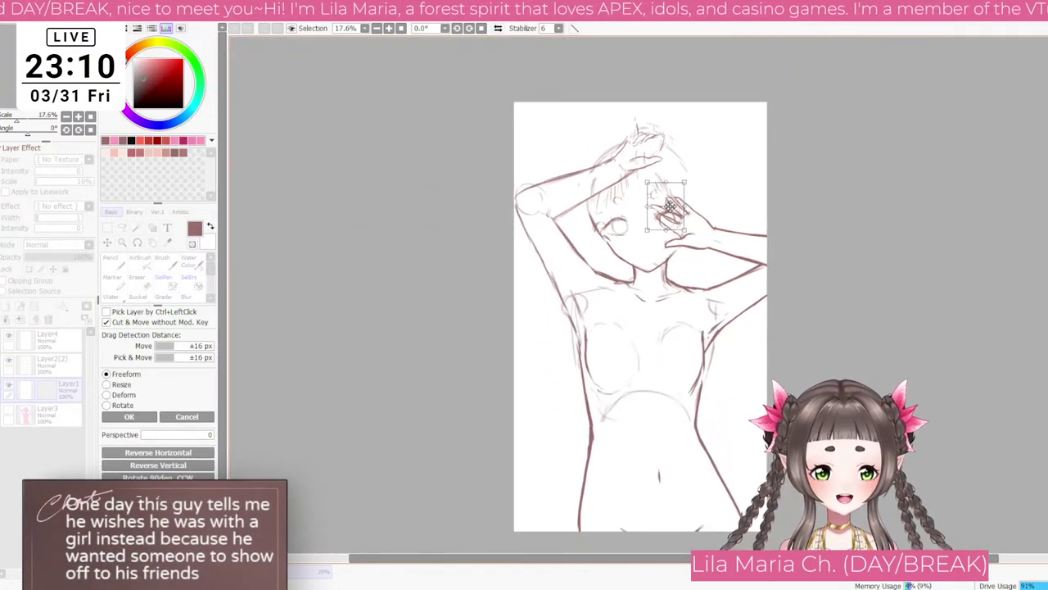
pyautogui.scroll(2, 707, 235)
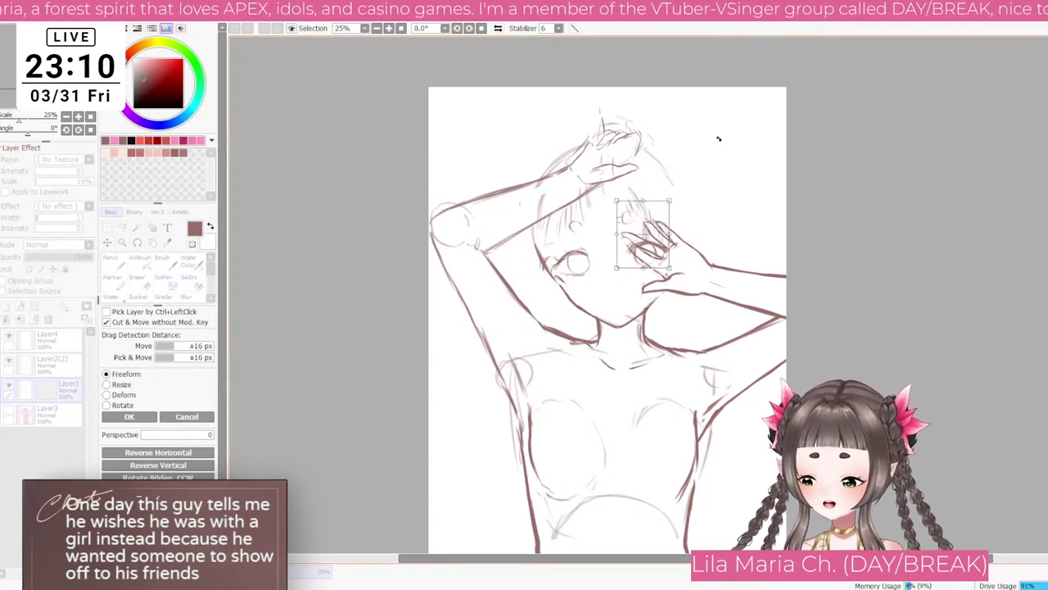
pyautogui.click(138, 417)
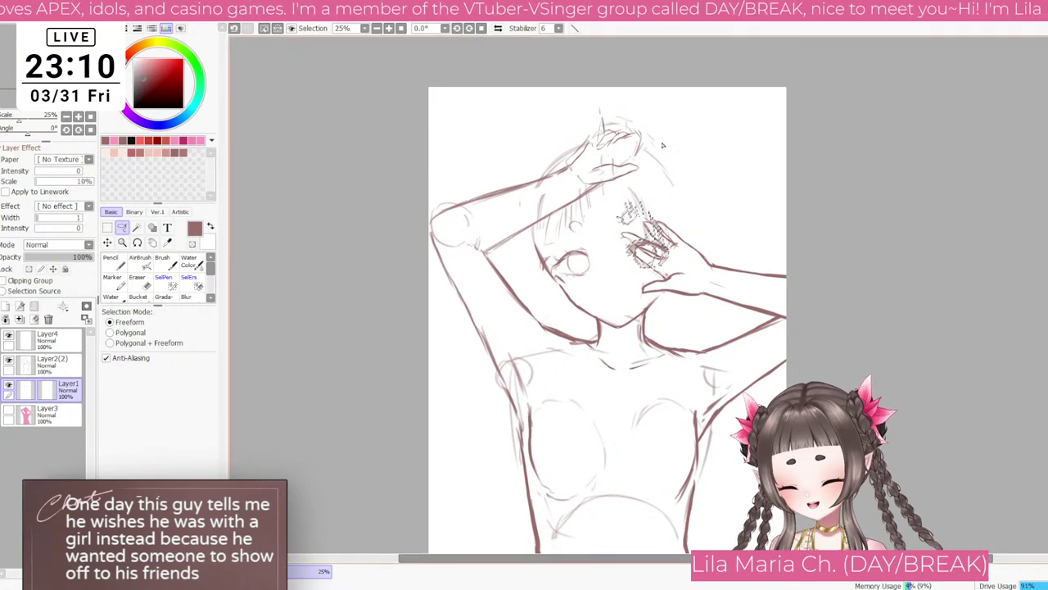
pyautogui.scroll(3, 665, 145)
pyautogui.hotkey('ctrl', 'd')
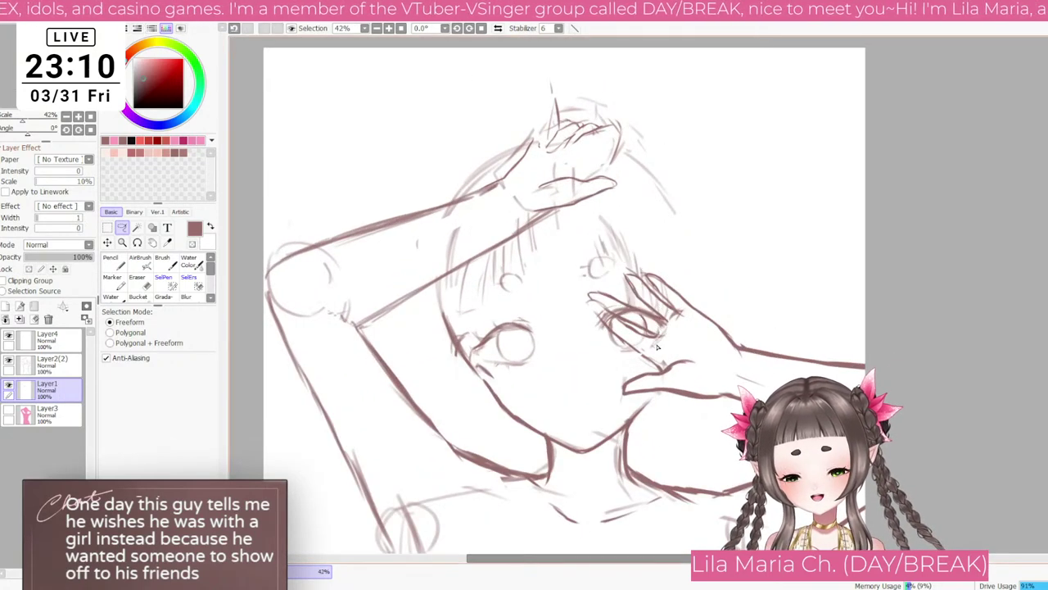
# Step: Review the placement of both eyes within the full figure and up close
pyautogui.scroll(-1, 657, 347)
pyautogui.scroll(3, 657, 347)
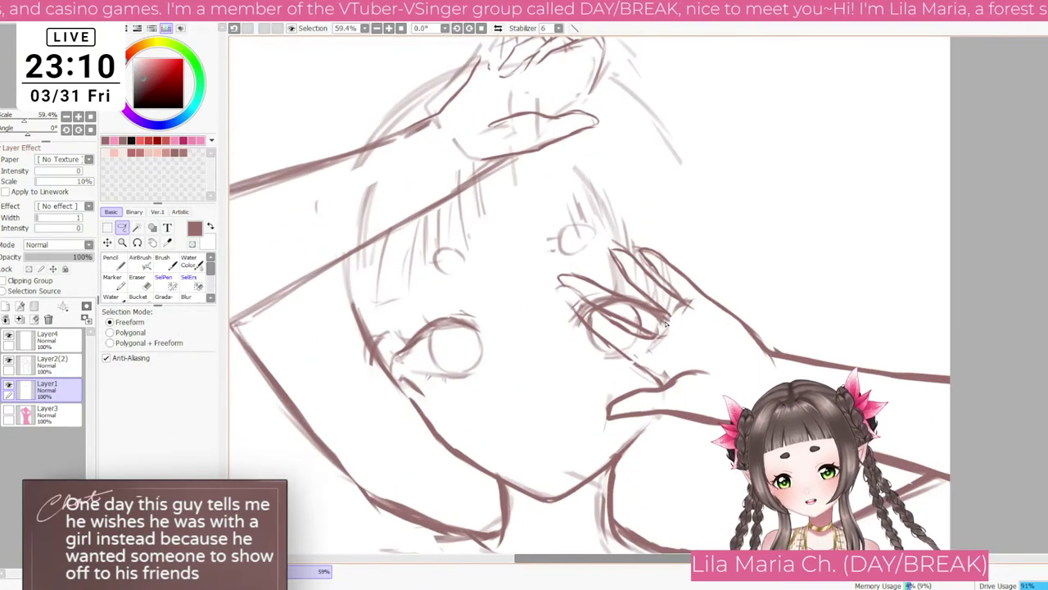
pyautogui.scroll(-1, 656, 347)
pyautogui.hotkey('ctrl', '-')
pyautogui.hotkey('ctrl', '-')
pyautogui.hotkey('ctrl', '-')
pyautogui.hotkey('ctrl', '-')
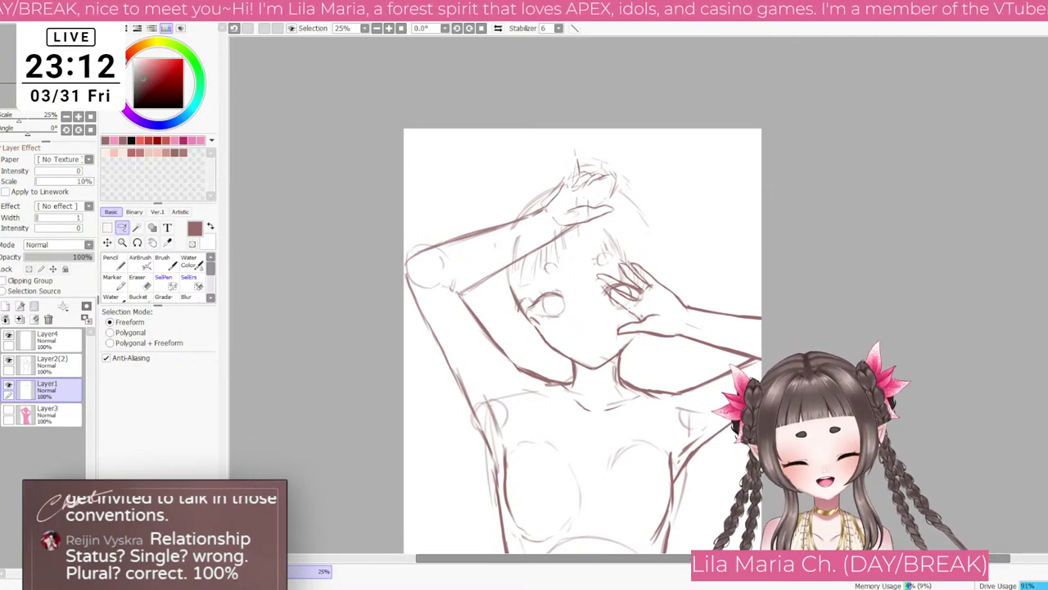
pyautogui.scroll(2, 597, 299)
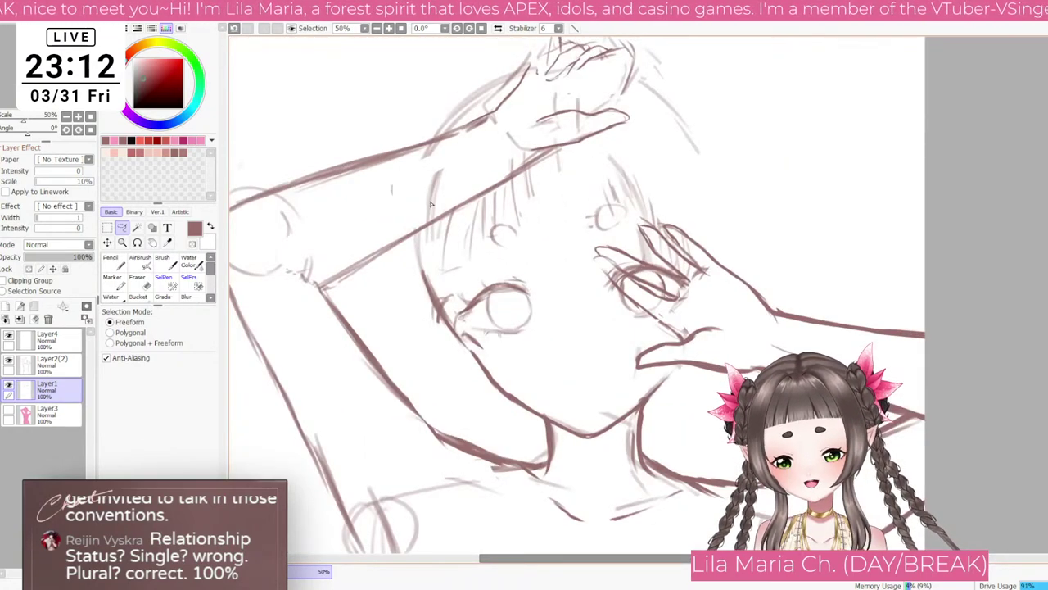
# Step: Trace a firmer iris circle over the uncovered eye's sketch on Layer1 with the Brush at size 8
pyautogui.click(163, 262)
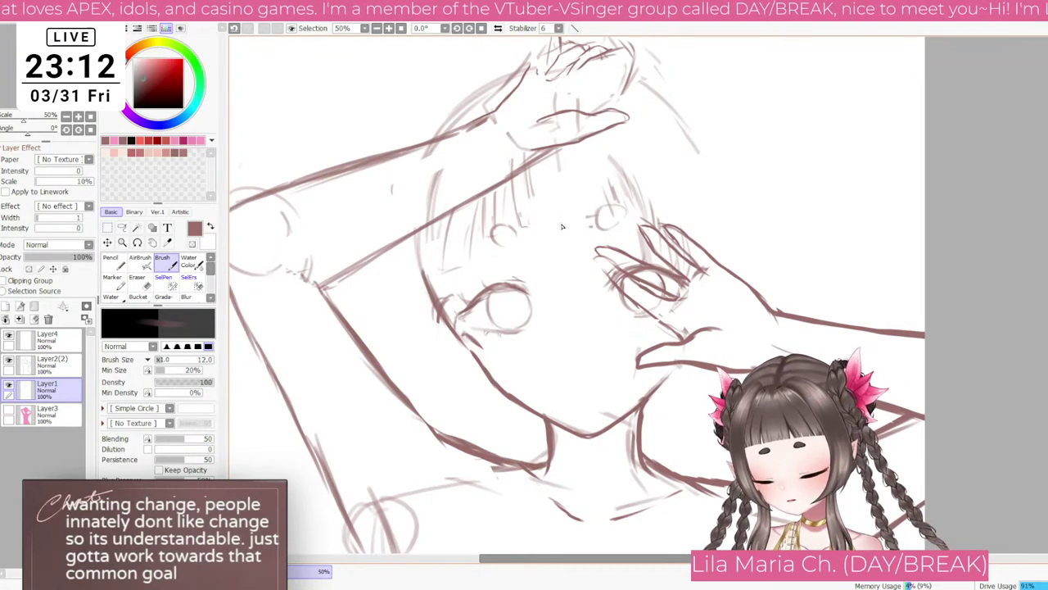
pyautogui.scroll(-1, 561, 226)
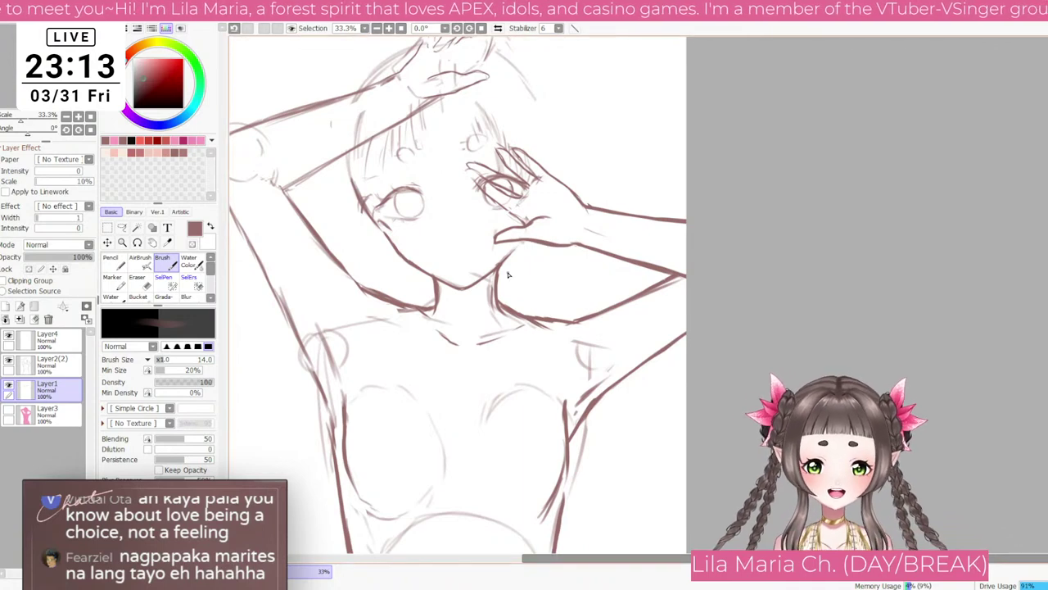
pyautogui.scroll(3, 358, 143)
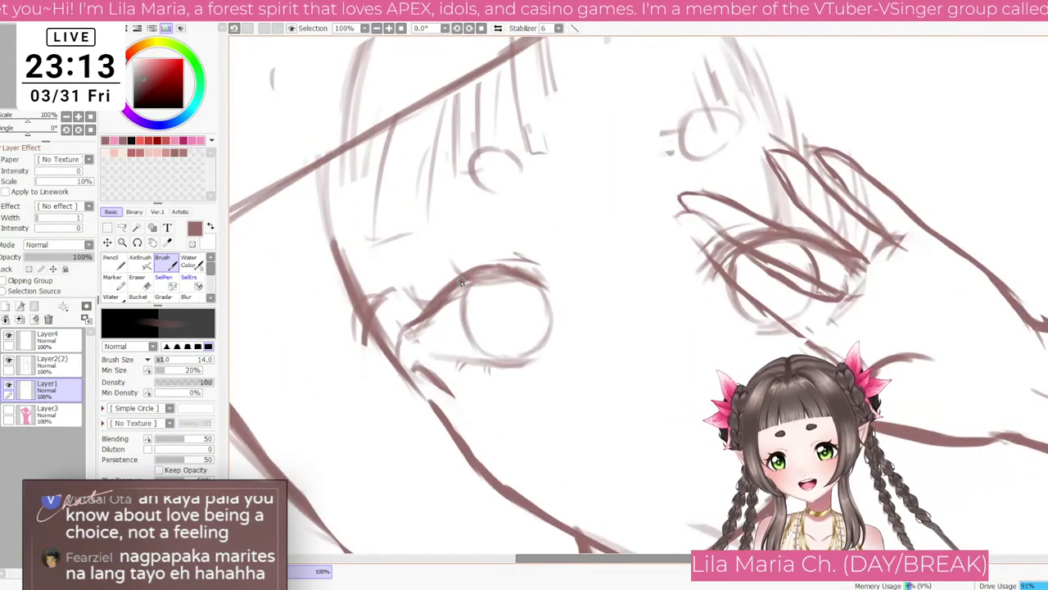
pyautogui.scroll(-1, 465, 299)
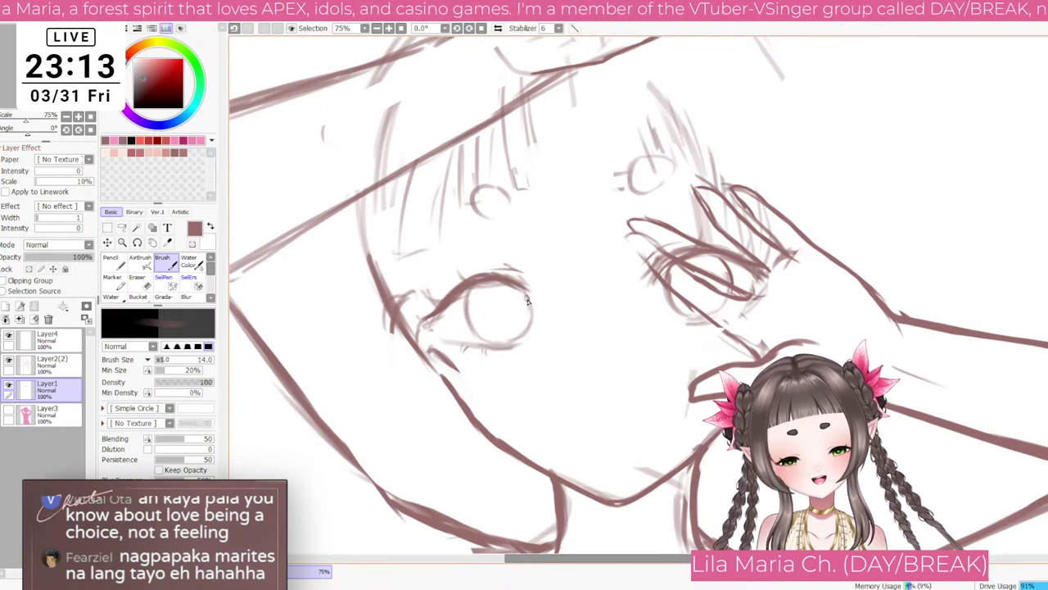
pyautogui.scroll(1, 526, 300)
pyautogui.press('[')
pyautogui.press('[')
pyautogui.press('[')
pyautogui.press('[')
pyautogui.moveTo(457, 278)
pyautogui.mouseDown()
pyautogui.moveTo(459, 347)
pyautogui.moveTo(456, 339)
pyautogui.moveTo(514, 340)
pyautogui.mouseUp()
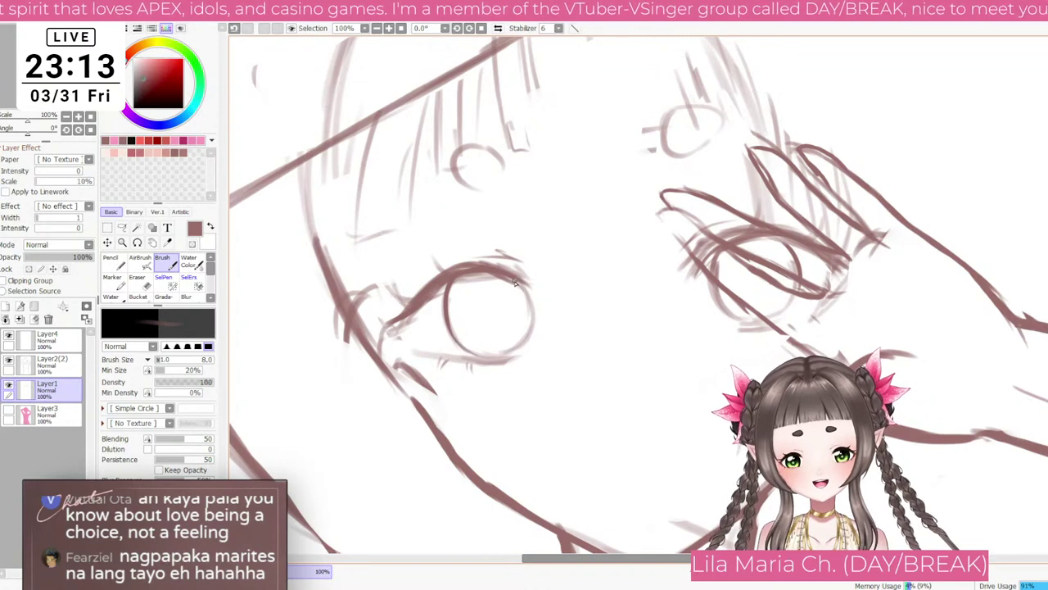
pyautogui.moveTo(514, 282)
pyautogui.mouseDown()
pyautogui.moveTo(480, 351)
pyautogui.moveTo(508, 355)
pyautogui.moveTo(435, 353)
pyautogui.moveTo(521, 355)
pyautogui.mouseUp()
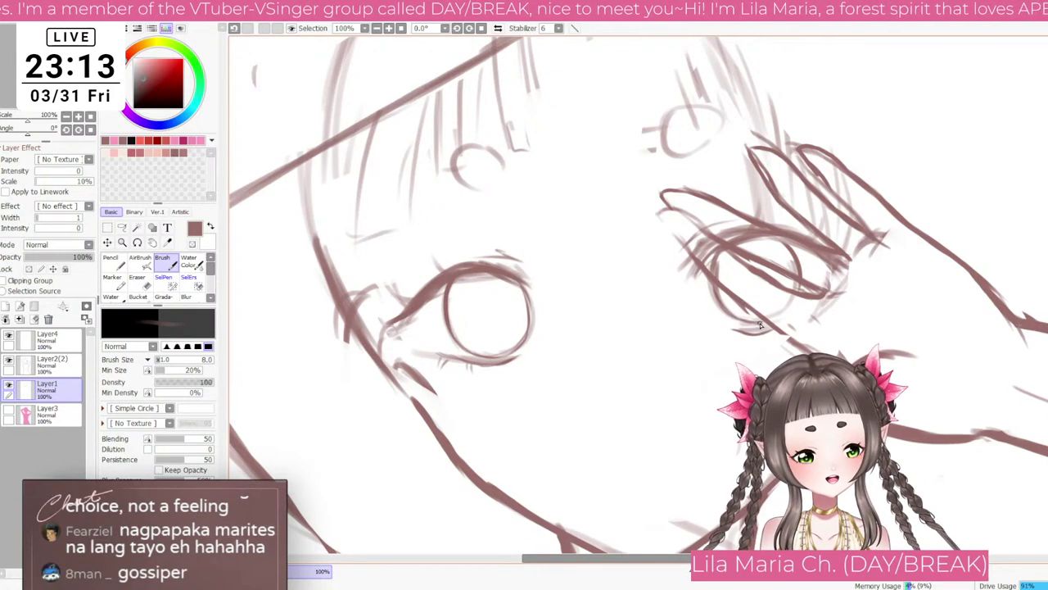
pyautogui.press('e')
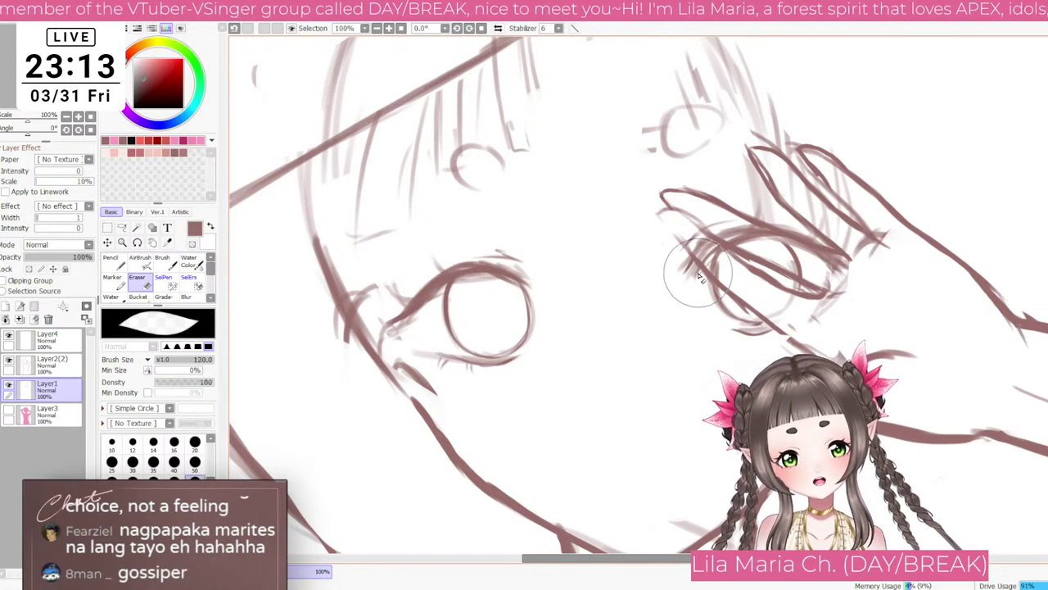
pyautogui.press('b')
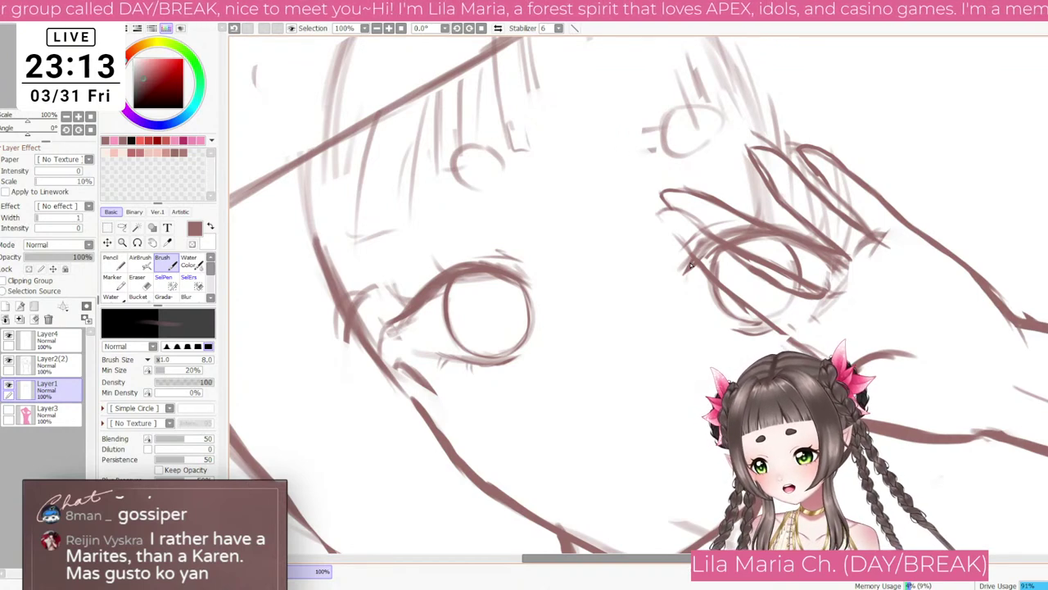
# Step: Thicken the uncovered eye's upper lash line with the Brush at size 10
pyautogui.scroll(-3, 690, 265)
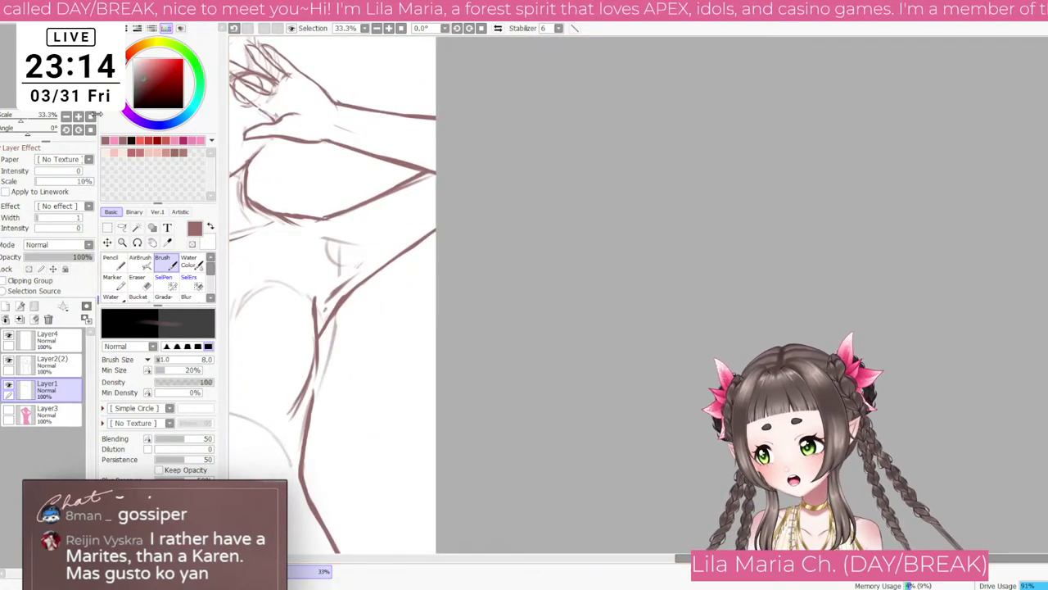
pyautogui.scroll(3, 681, 199)
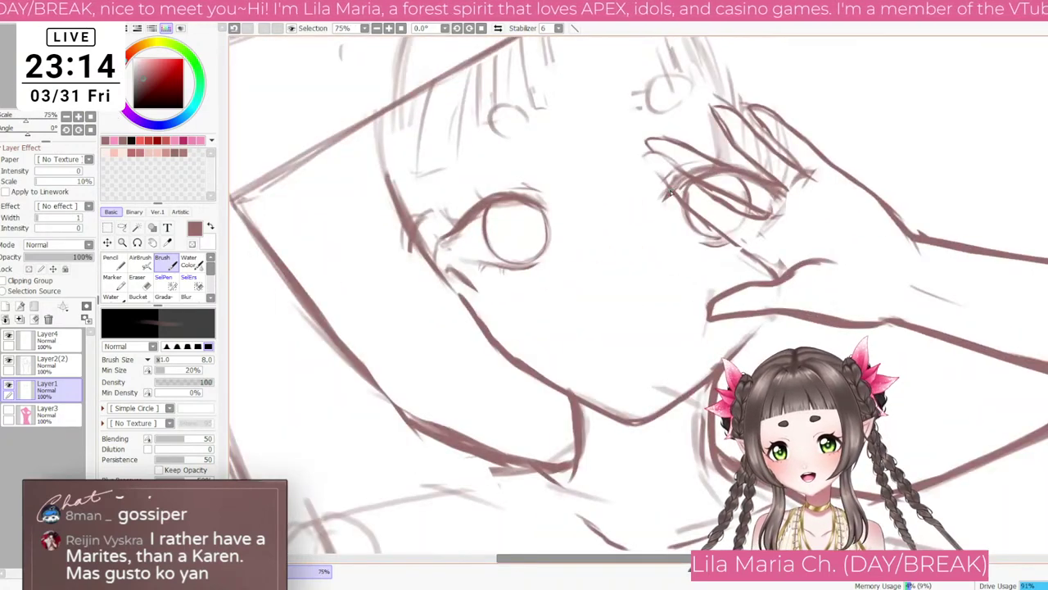
pyautogui.scroll(-3, 734, 172)
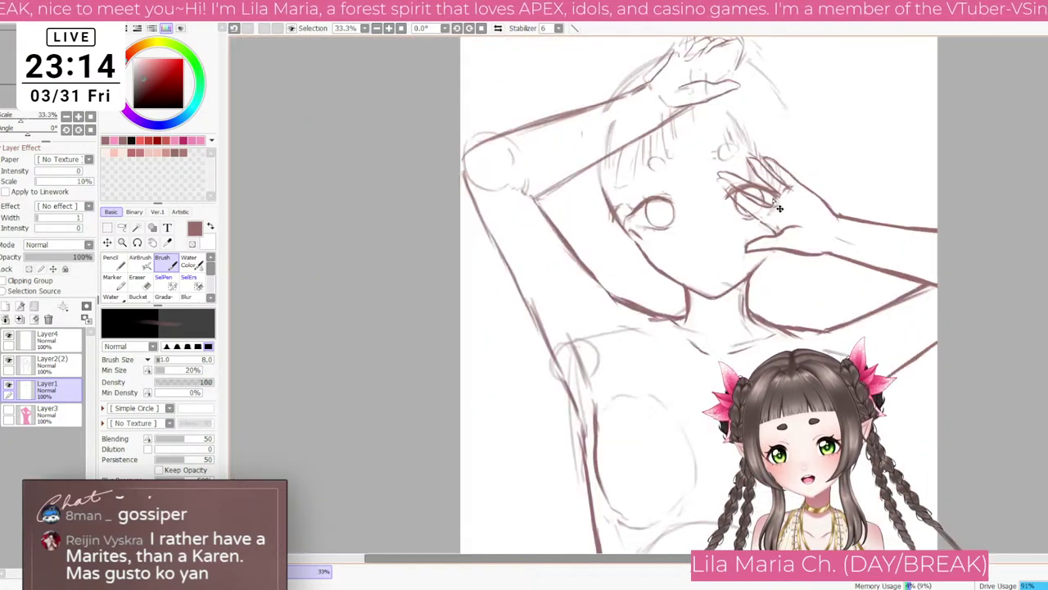
pyautogui.scroll(3, 641, 196)
pyautogui.press(']')
pyautogui.press(']')
pyautogui.press(']')
pyautogui.press(']')
pyautogui.press(']')
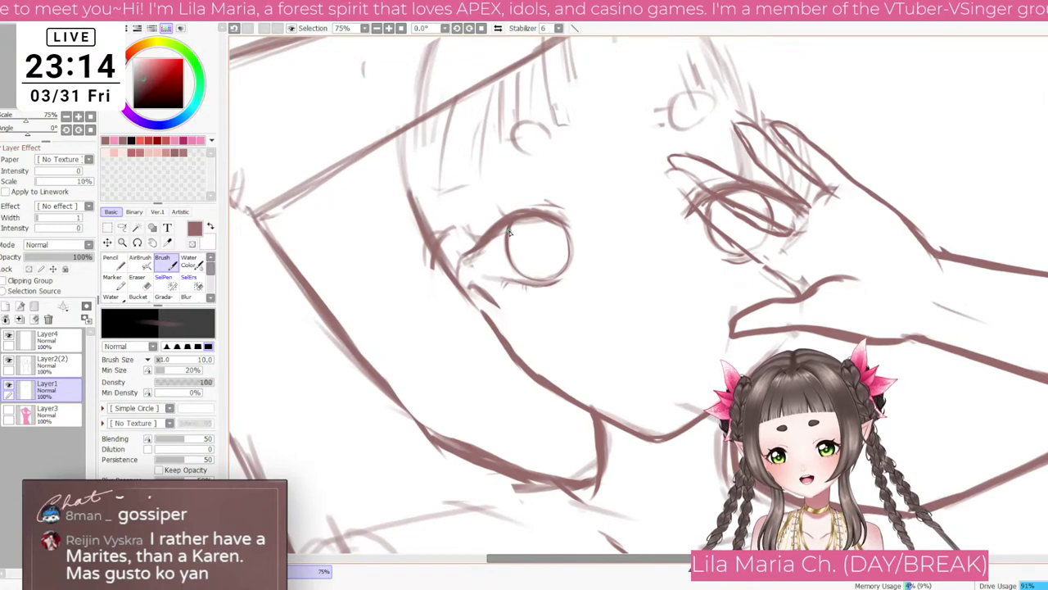
pyautogui.moveTo(488, 242)
pyautogui.mouseDown()
pyautogui.moveTo(519, 223)
pyautogui.moveTo(492, 236)
pyautogui.moveTo(542, 228)
pyautogui.moveTo(504, 221)
pyautogui.moveTo(559, 227)
pyautogui.mouseUp()
# Step: Try heavier strokes on the uncovered eye's upper lash line with the Brush at sizes 25 and 16
pyautogui.press(']')
pyautogui.press(']')
pyautogui.hotkey('ctrl', 'z')
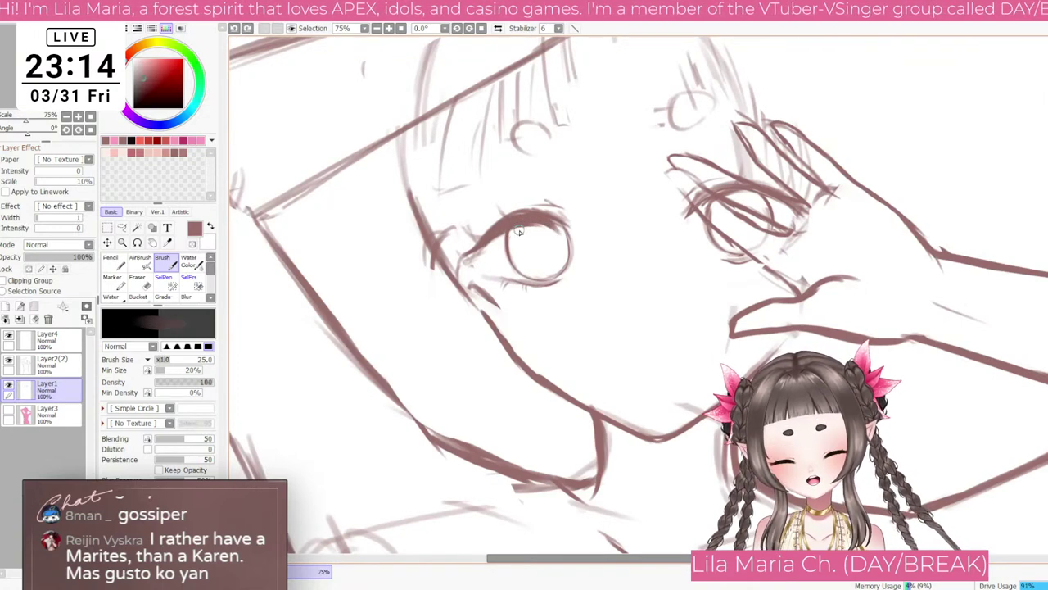
pyautogui.hotkey('ctrl', 'z')
pyautogui.press('[')
pyautogui.press('[')
pyautogui.moveTo(496, 234)
pyautogui.mouseDown()
pyautogui.moveTo(555, 229)
pyautogui.moveTo(500, 225)
pyautogui.moveTo(556, 239)
pyautogui.moveTo(553, 226)
pyautogui.moveTo(522, 227)
pyautogui.moveTo(568, 244)
pyautogui.mouseUp()
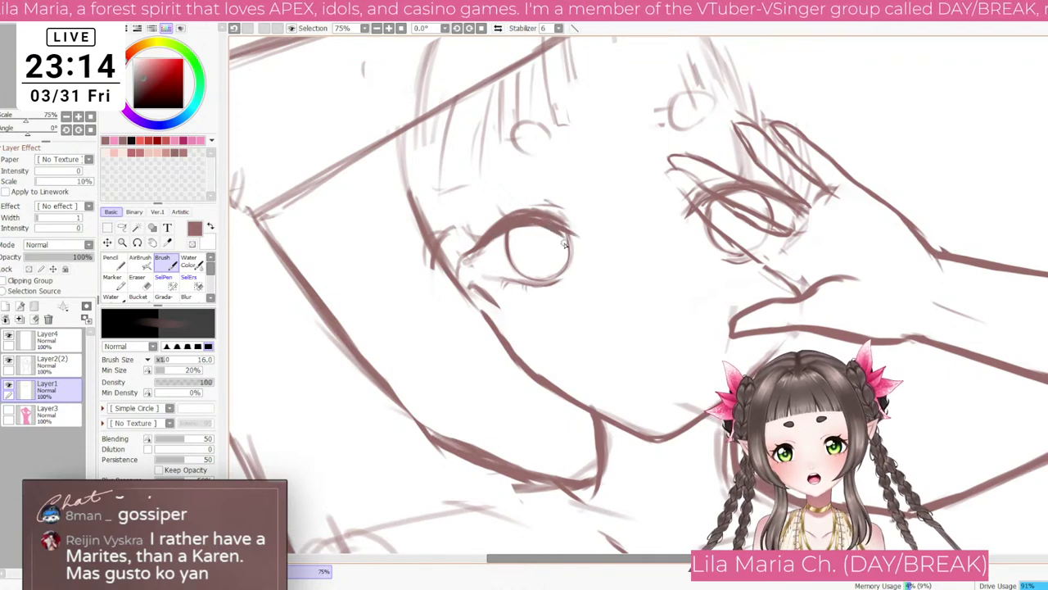
pyautogui.hotkey('ctrl', 'z')
# Step: Redraw the inner end of the uncovered eye's upper lash line with a smaller brush and clean it with the Eraser at size 50
pyautogui.press('[')
pyautogui.press('[')
pyautogui.moveTo(522, 221); pyautogui.dragTo(573, 233)
pyautogui.press('e')
pyautogui.press('[')
pyautogui.press('[')
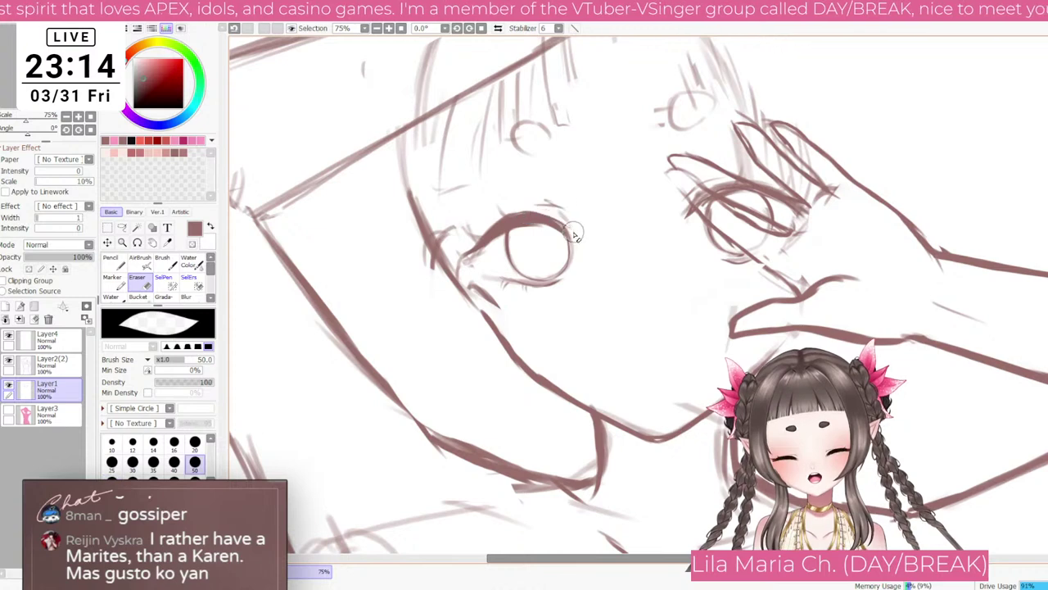
# Step: Erase the rough upper lash strokes of the hand-covered eye with a smaller eraser
pyautogui.press('[')
pyautogui.press('[')
pyautogui.moveTo(698, 197)
pyautogui.mouseDown()
pyautogui.moveTo(683, 217)
pyautogui.moveTo(719, 188)
pyautogui.moveTo(765, 195)
pyautogui.mouseUp()
# Step: Draw a thick new upper lash line on the hand-covered eye with the Brush at size 10
pyautogui.click(166, 262)
pyautogui.press(']')
pyautogui.press(']')
pyautogui.press(']')
pyautogui.press(']')
pyautogui.press(']')
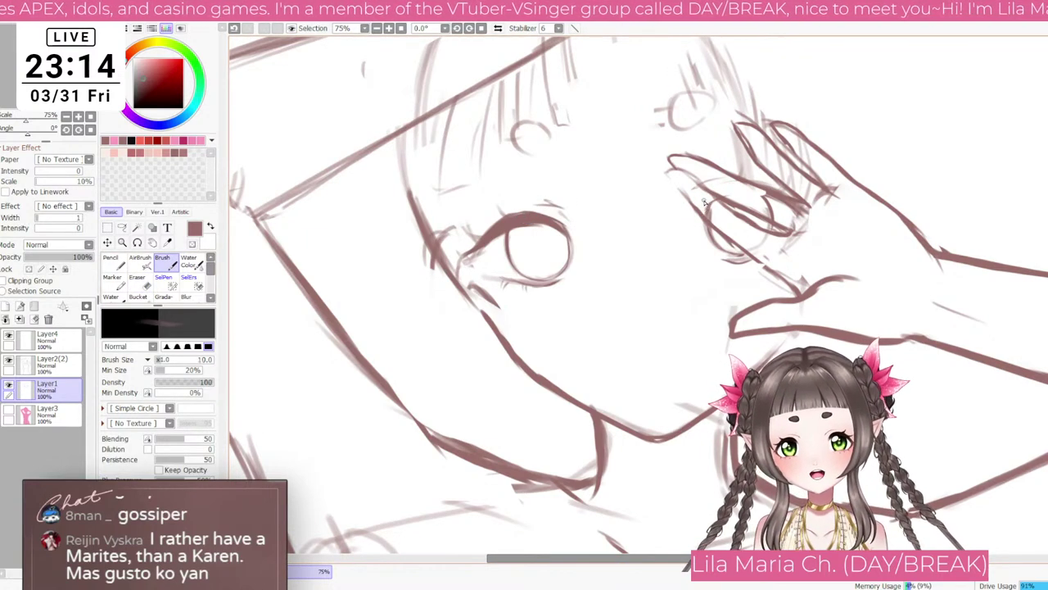
pyautogui.moveTo(692, 220)
pyautogui.mouseDown()
pyautogui.moveTo(734, 190)
pyautogui.moveTo(698, 210)
pyautogui.moveTo(763, 190)
pyautogui.moveTo(709, 202)
pyautogui.moveTo(751, 198)
pyautogui.moveTo(710, 201)
pyautogui.moveTo(714, 192)
pyautogui.moveTo(721, 208)
pyautogui.moveTo(731, 203)
pyautogui.moveTo(726, 195)
pyautogui.moveTo(702, 212)
pyautogui.moveTo(751, 188)
pyautogui.moveTo(727, 186)
pyautogui.moveTo(725, 196)
pyautogui.moveTo(774, 202)
pyautogui.mouseUp()
# Step: Extend the hand-covered eye's upper lash line toward its outer corner with the Brush reduced to sizes 9 and 7
pyautogui.press('[')
pyautogui.press('[')
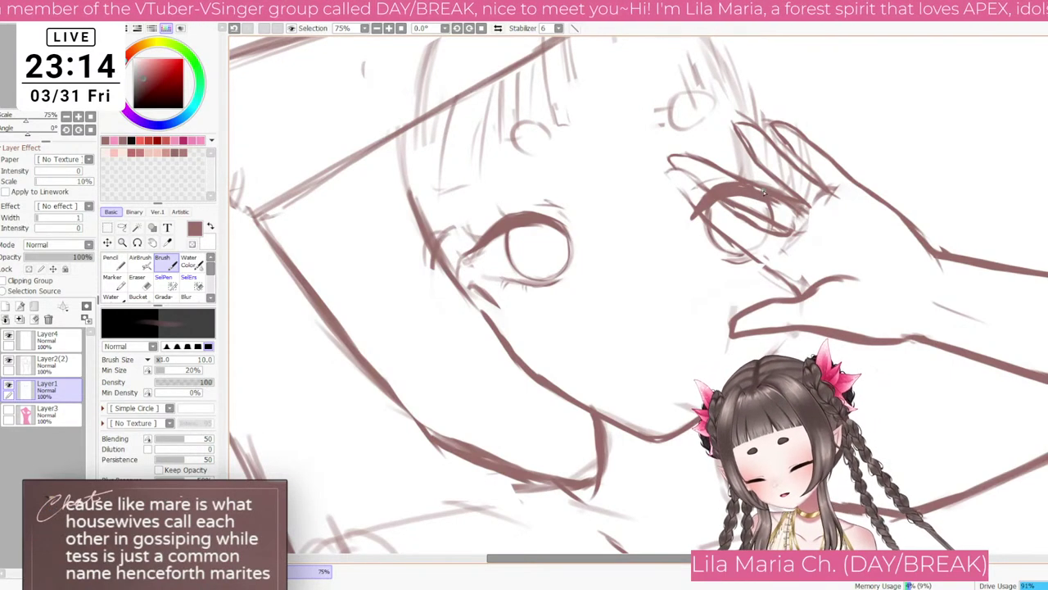
pyautogui.press('[')
pyautogui.press('[')
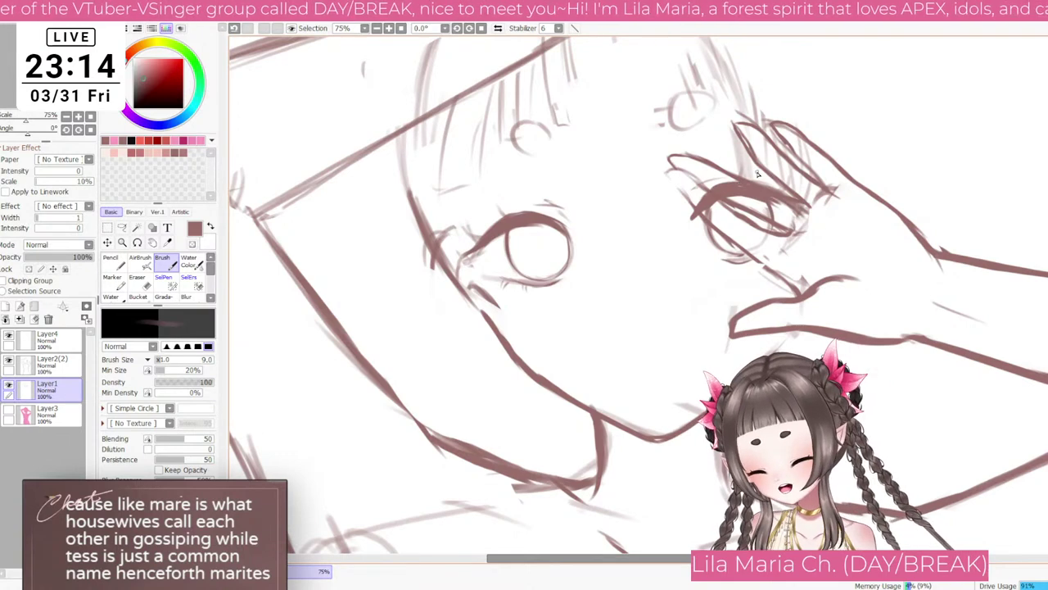
pyautogui.press('End')
pyautogui.press('End')
pyautogui.press('End')
pyautogui.press('End')
pyautogui.press('End')
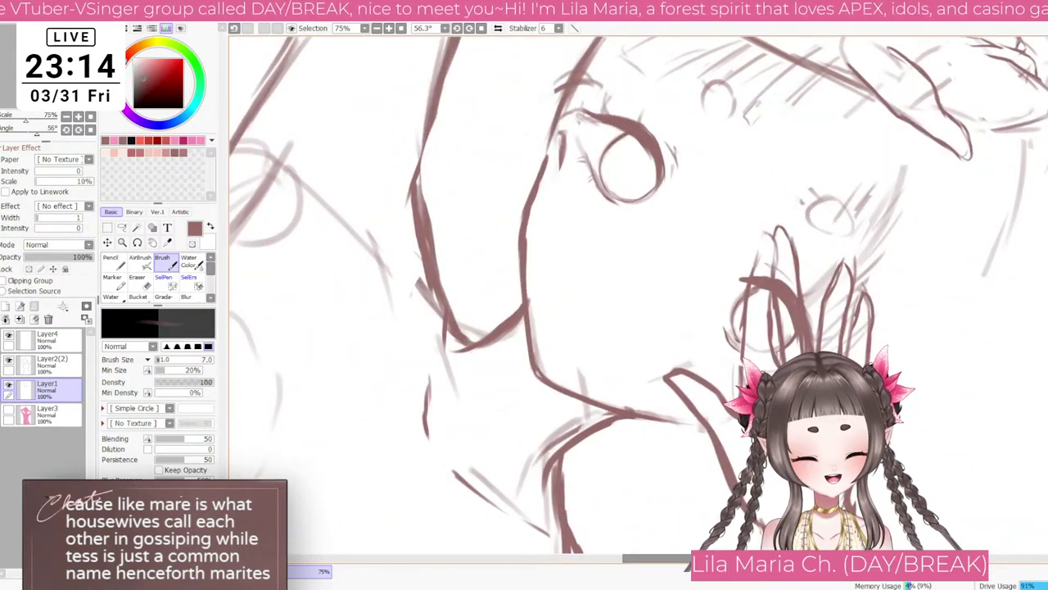
# Step: Trim the inner tip of the hand-covered eye's lash line with the Eraser at size 25
pyautogui.press('e')
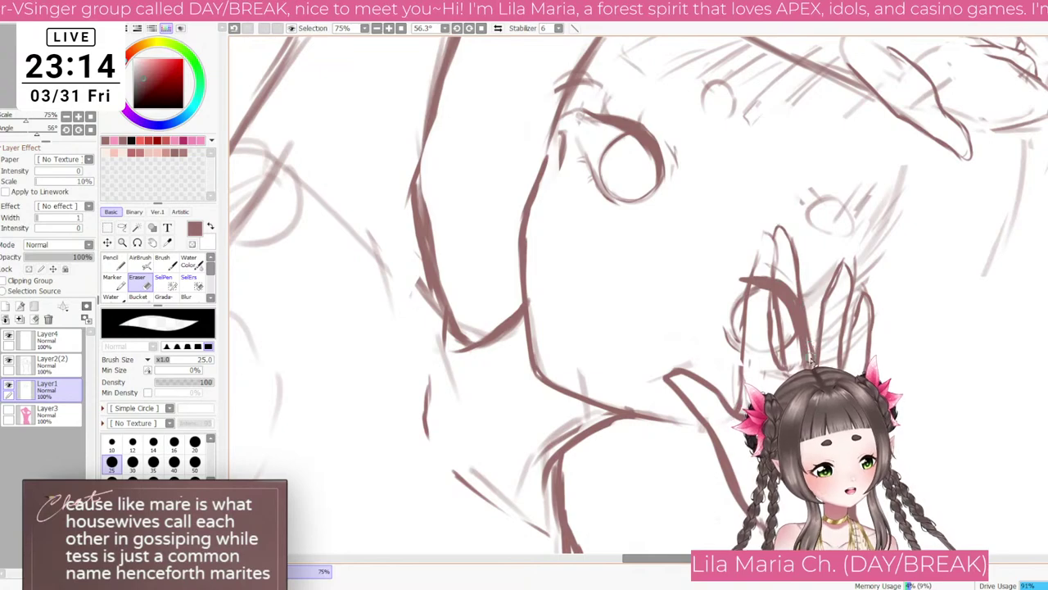
pyautogui.click(90, 129)
pyautogui.click(90, 116)
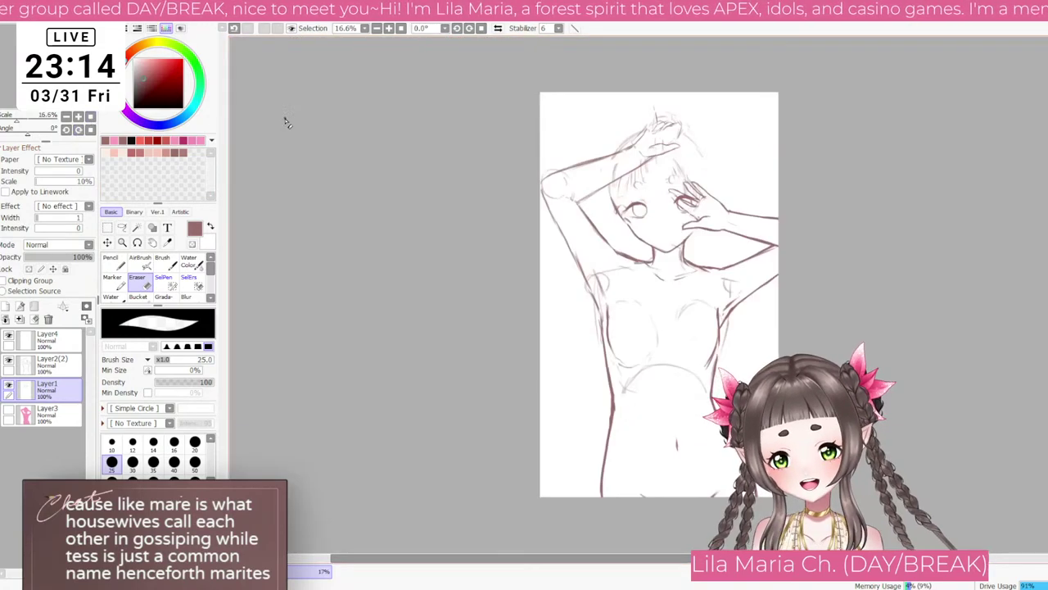
pyautogui.scroll(2, 746, 201)
pyautogui.scroll(3, 733, 212)
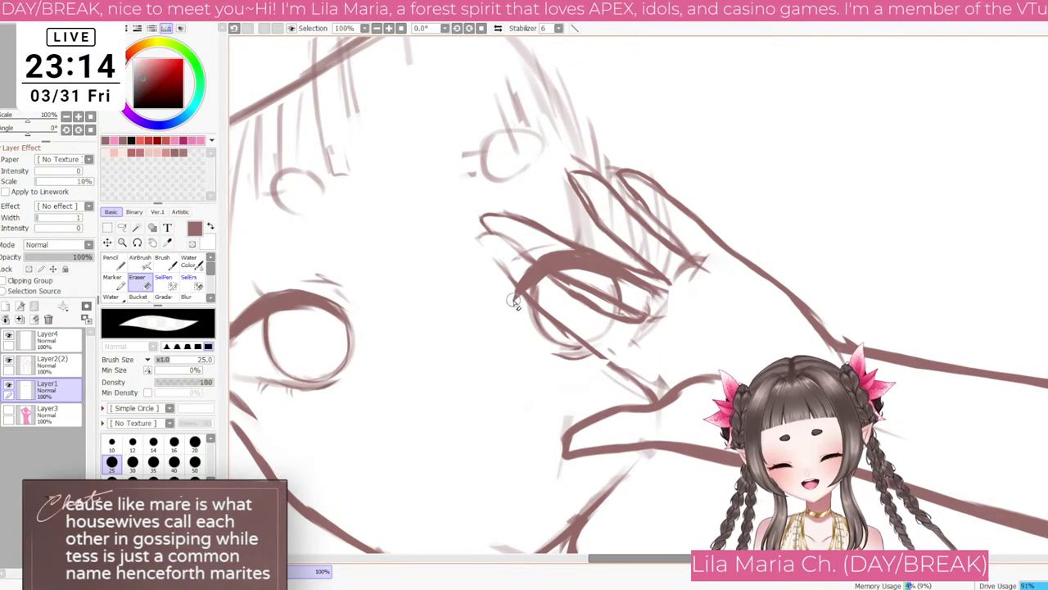
pyautogui.moveTo(512, 304); pyautogui.dragTo(519, 297)
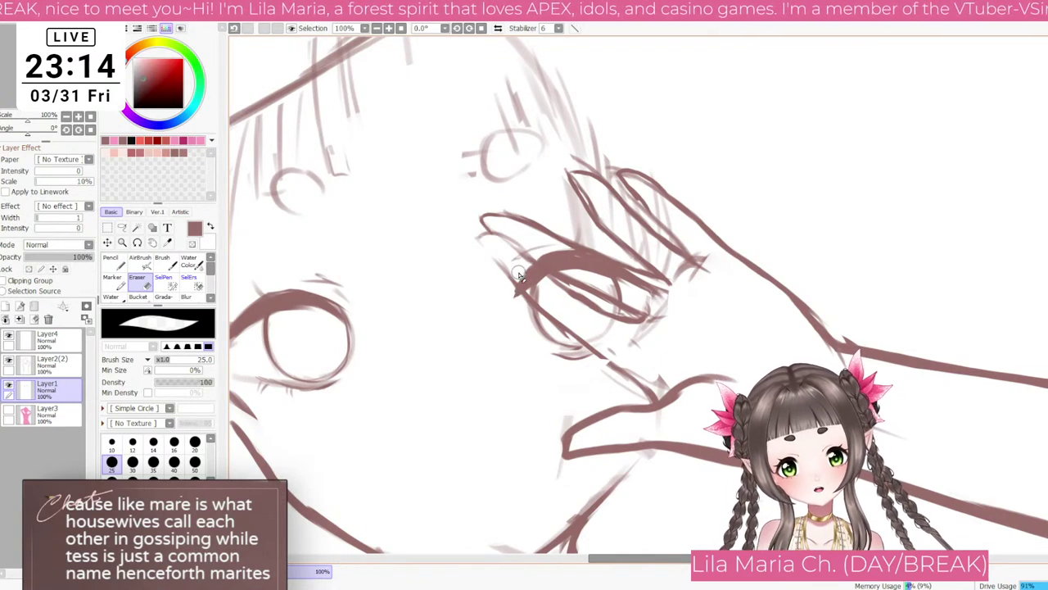
pyautogui.scroll(-1, 541, 261)
# Step: Undo the last brush stroke and touch up the hand-covered eye's upper lash line with the Brush at size 10
pyautogui.press('b')
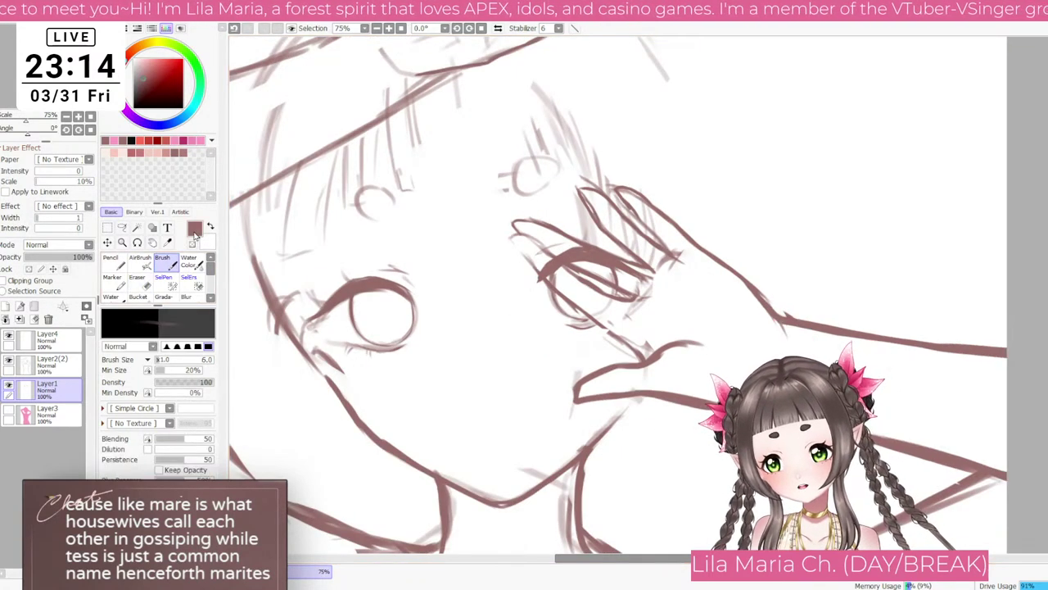
pyautogui.hotkey('ctrl', 'z')
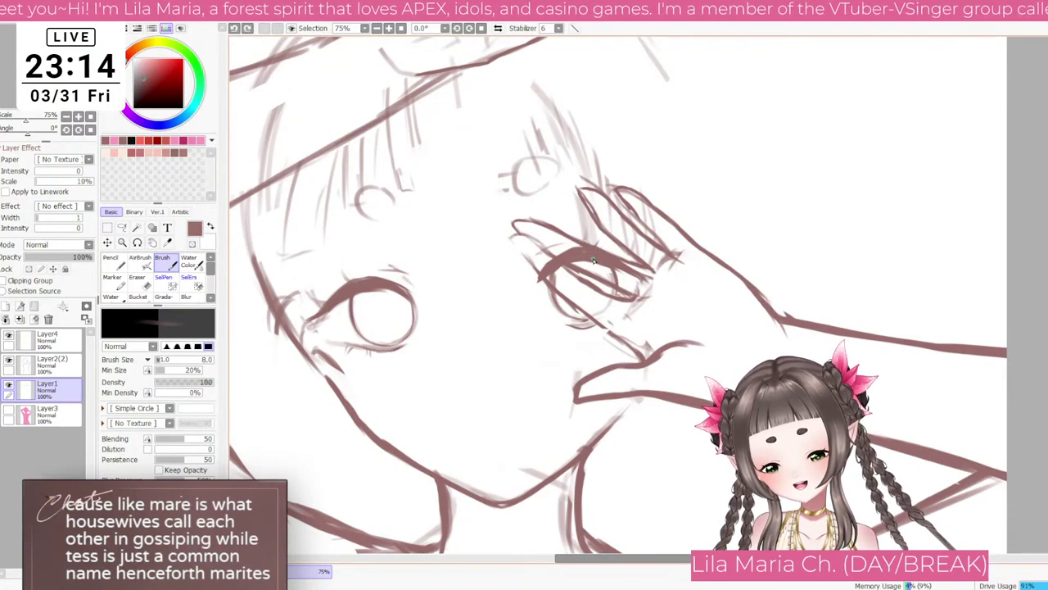
pyautogui.press(']')
pyautogui.press(']')
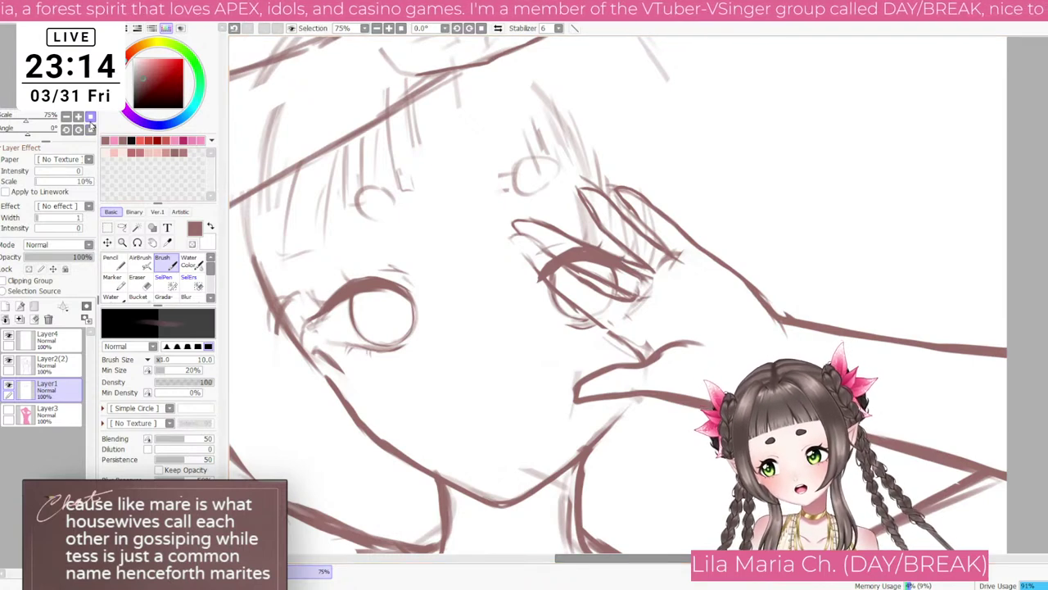
pyautogui.click(90, 116)
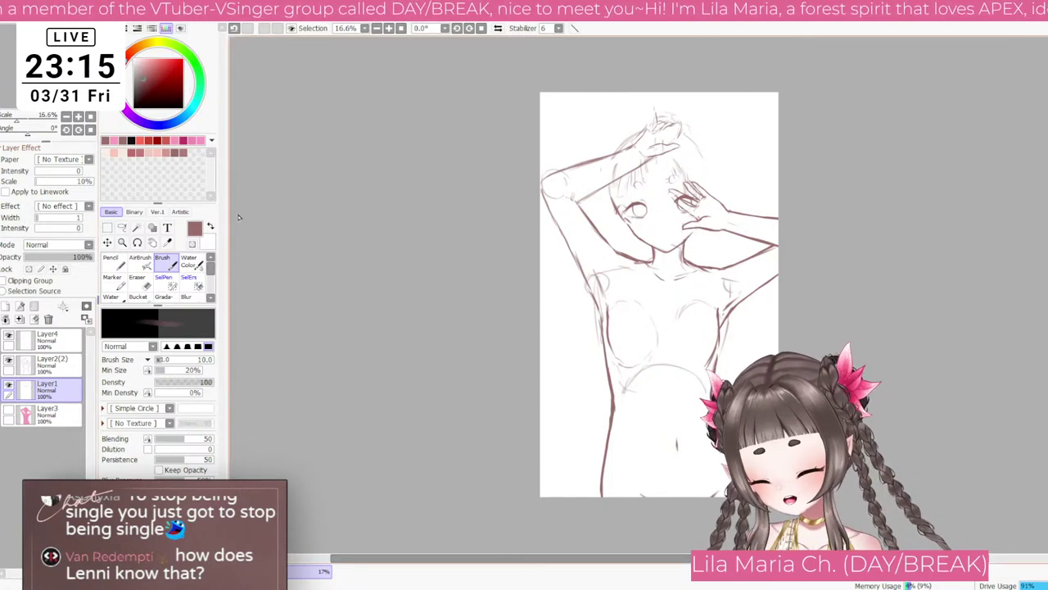
# Step: Undo the last brush stroke and mark the nose with a short stroke using the Brush at size 14
pyautogui.scroll(4, 698, 280)
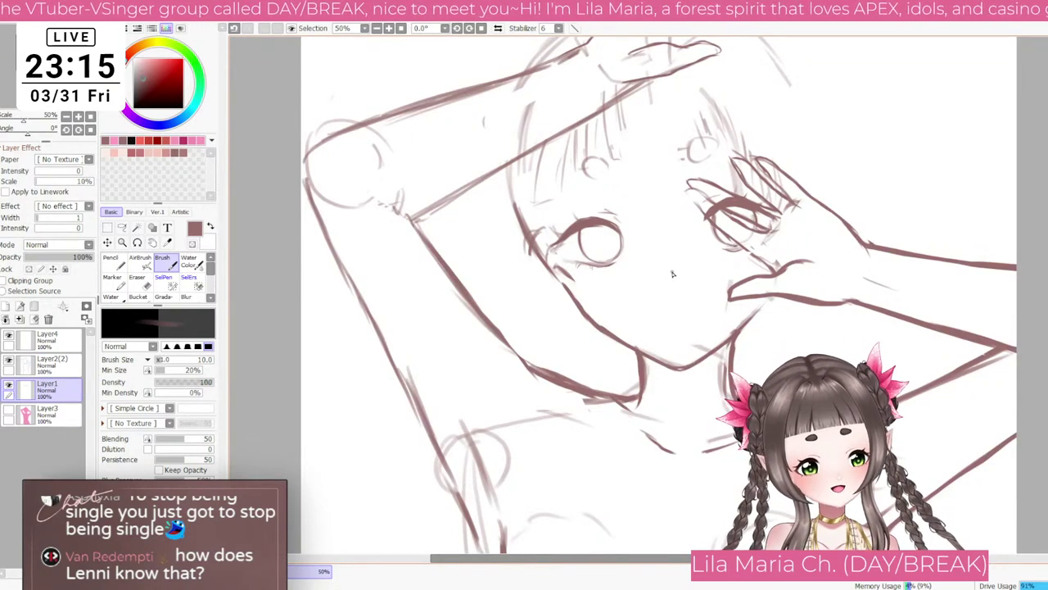
pyautogui.hotkey('ctrl', 'z')
pyautogui.press(']')
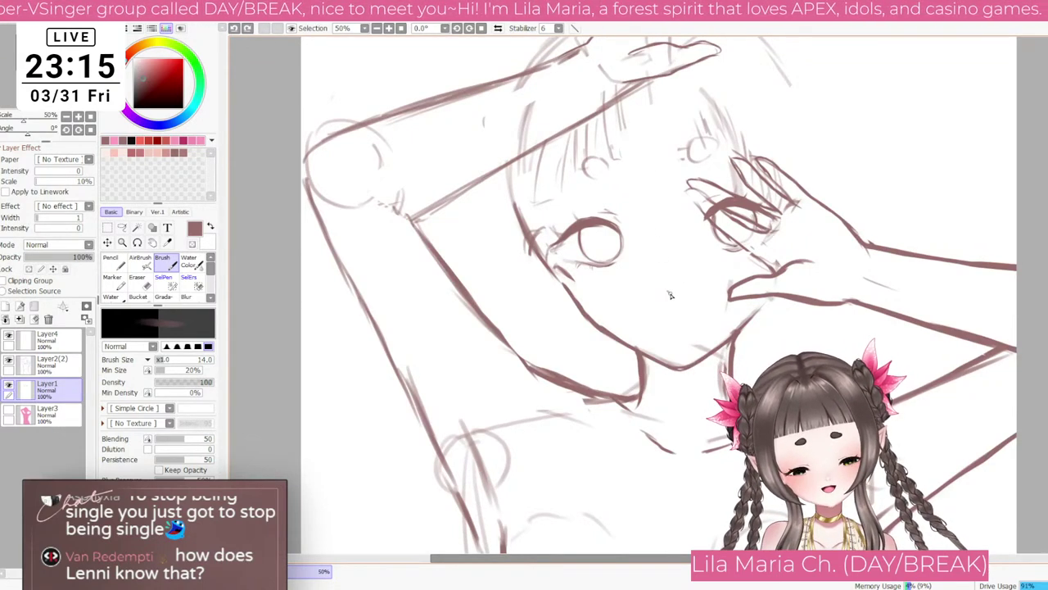
pyautogui.press(']')
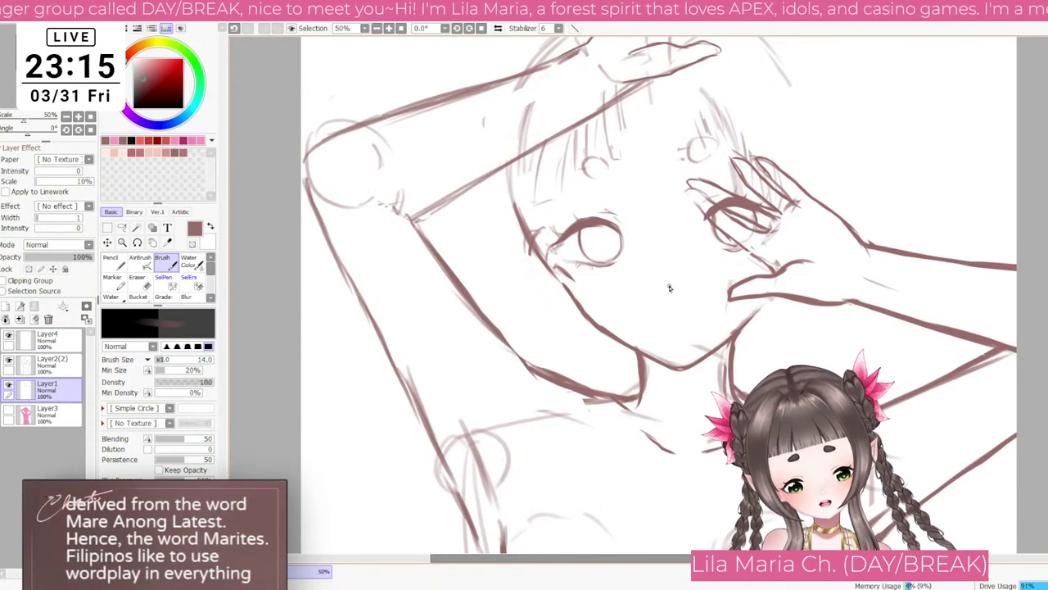
pyautogui.moveTo(669, 284); pyautogui.dragTo(671, 292)
pyautogui.scroll(-2, 693, 297)
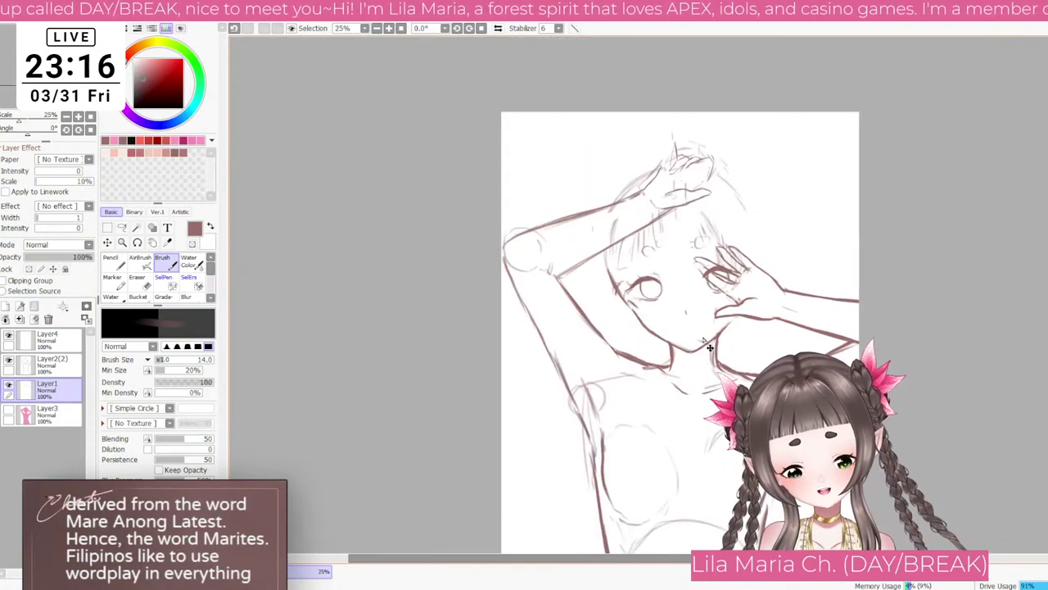
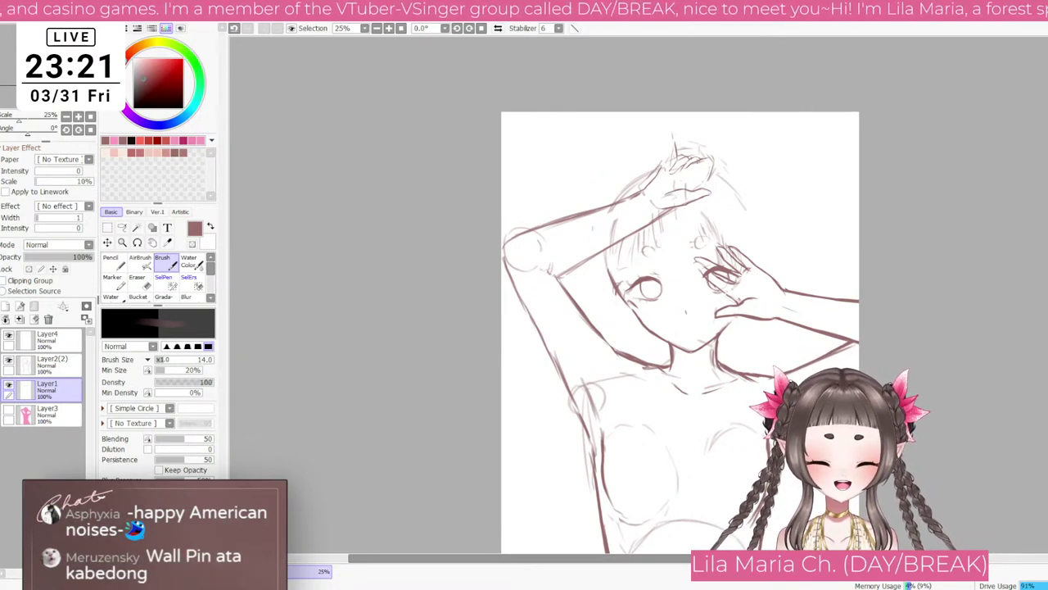
# Step: Sketch straight-cut bangs across the forehead on Layer1, from below the raised arm toward the hand-covered eye
pyautogui.scroll(2, 610, 197)
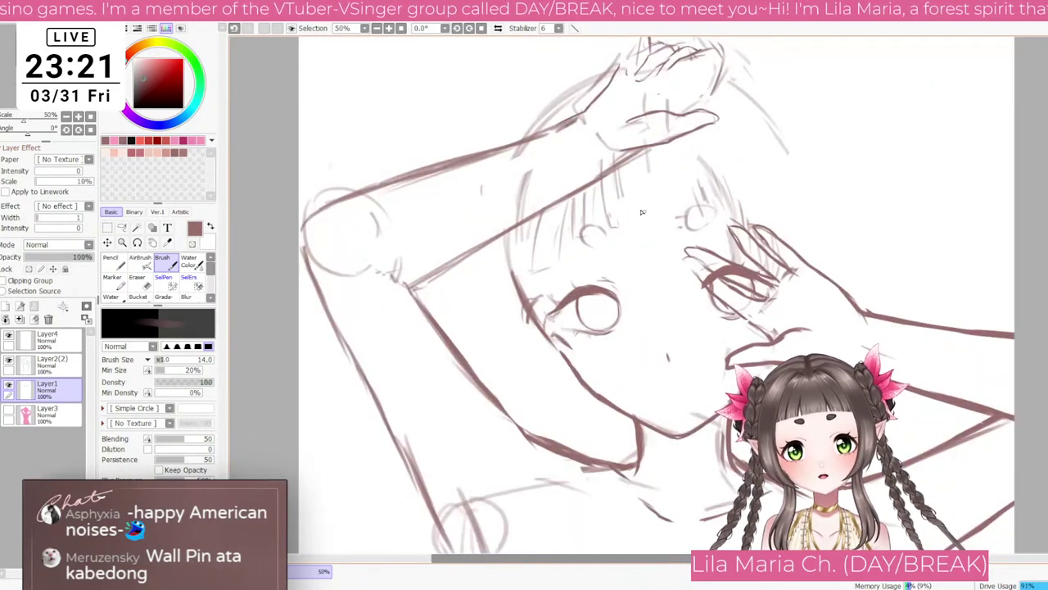
pyautogui.moveTo(604, 180); pyautogui.dragTo(615, 232)
pyautogui.press('[')
pyautogui.press('[')
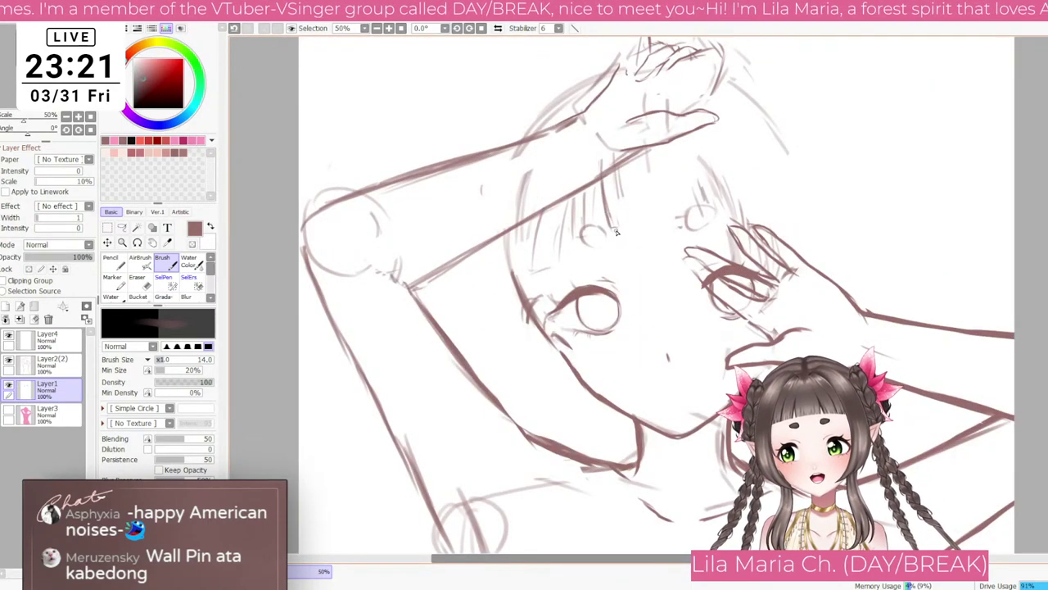
pyautogui.moveTo(616, 169); pyautogui.dragTo(632, 223)
pyautogui.moveTo(635, 168)
pyautogui.mouseDown()
pyautogui.moveTo(643, 215)
pyautogui.moveTo(677, 216)
pyautogui.mouseUp()
pyautogui.moveTo(660, 152)
pyautogui.mouseDown()
pyautogui.moveTo(672, 205)
pyautogui.moveTo(693, 222)
pyautogui.mouseUp()
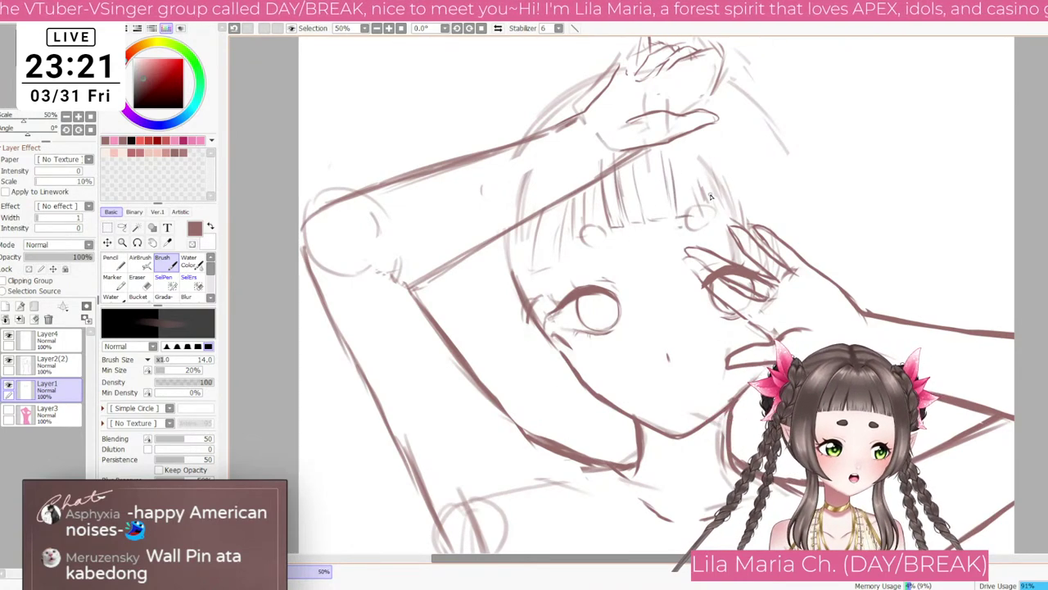
pyautogui.moveTo(694, 157); pyautogui.dragTo(704, 221)
pyautogui.moveTo(708, 175); pyautogui.dragTo(711, 211)
# Step: Clear the bangs and brow marks from the forehead on Layer1 and Layer2(2) with the Eraser at sizes 250 and 160
pyautogui.press('e')
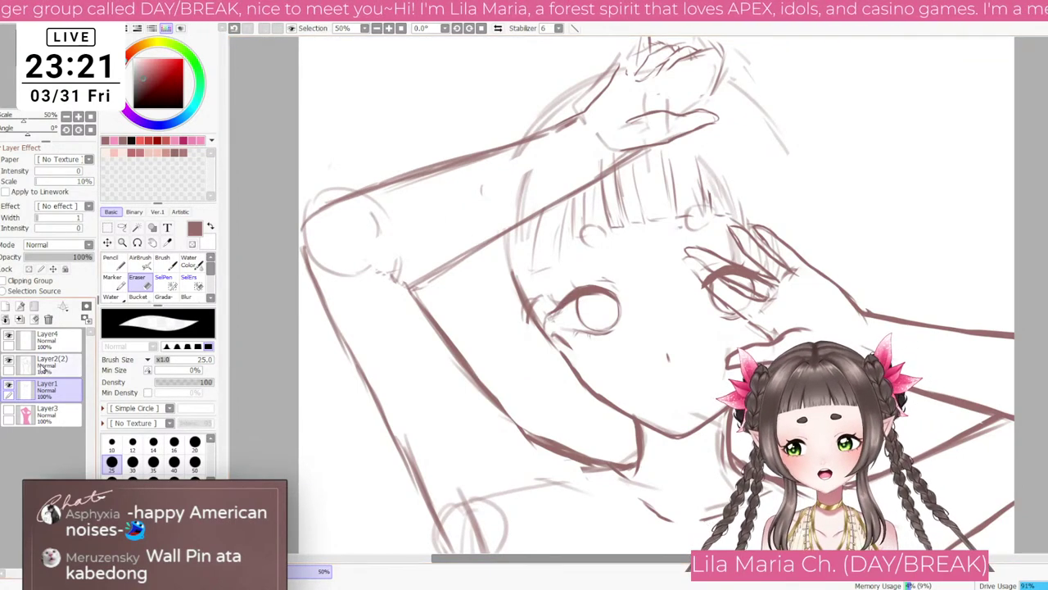
pyautogui.press('pagedown')
pyautogui.click(174, 502)
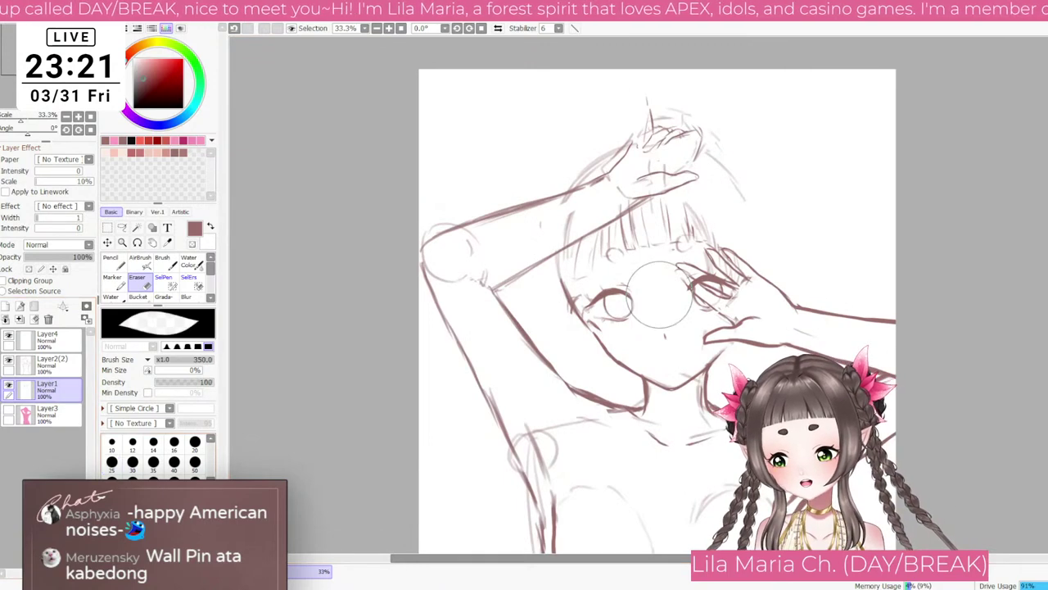
pyautogui.press('[')
pyautogui.moveTo(631, 238); pyautogui.dragTo(708, 226)
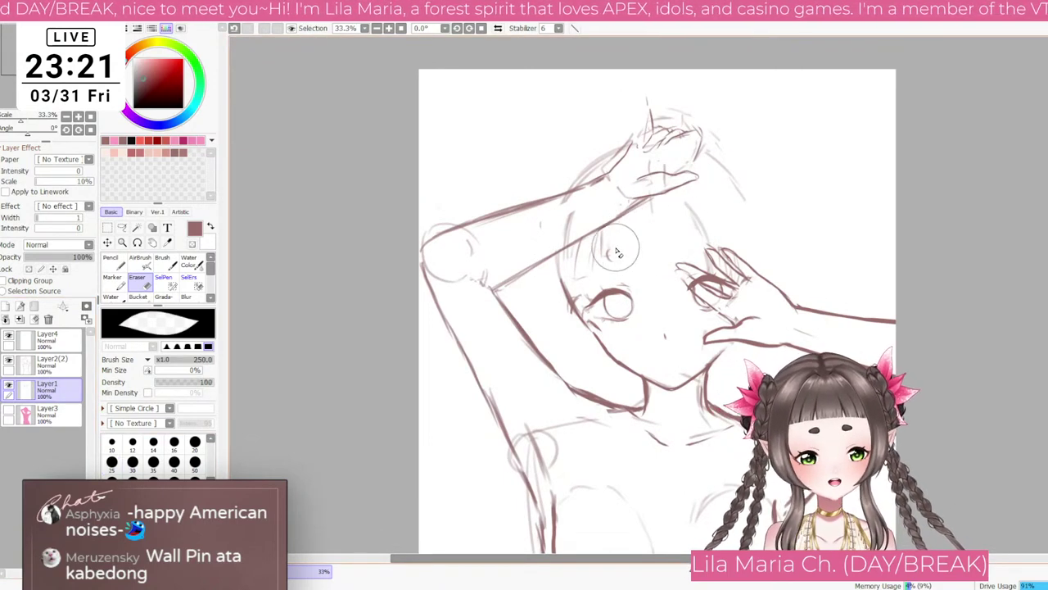
pyautogui.click(615, 248)
pyautogui.click(25, 362)
pyautogui.press('[')
pyautogui.press('[')
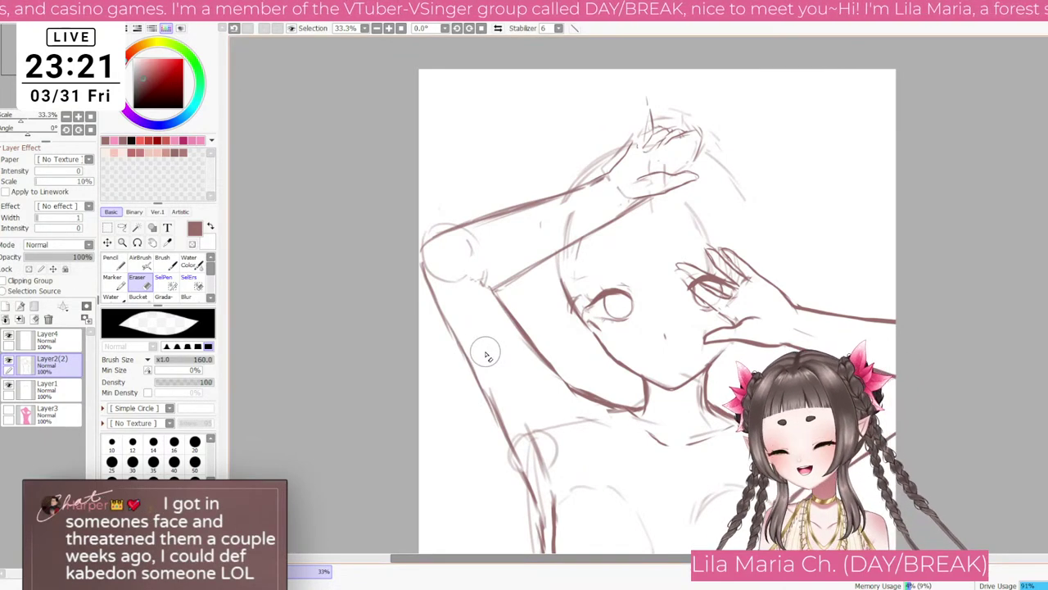
# Step: Sketch new straight bangs across the forehead on Layer2(2) with the Brush at size 25
pyautogui.click(171, 259)
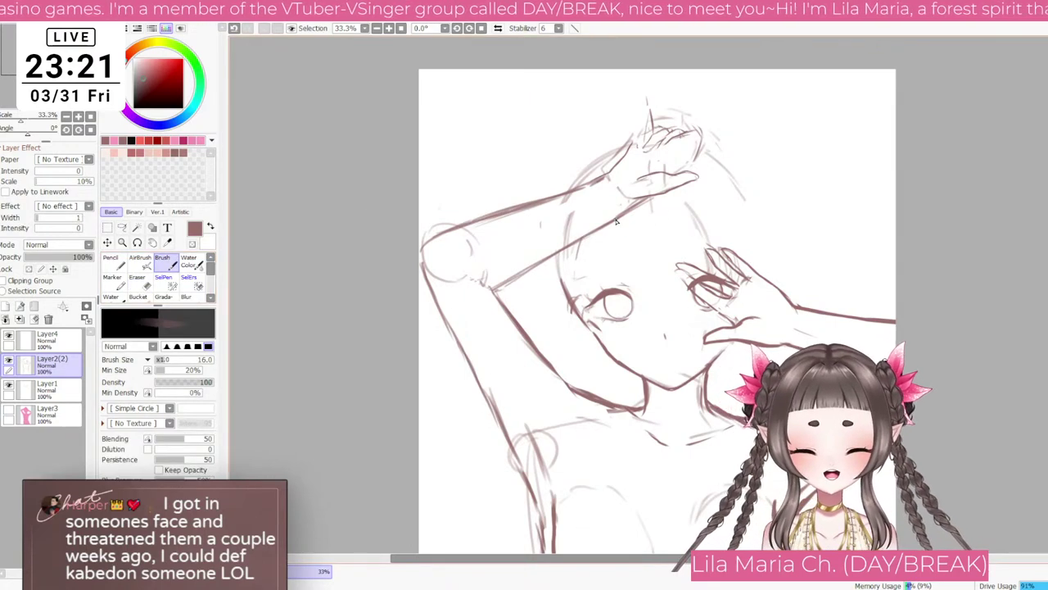
pyautogui.press(']')
pyautogui.press(']')
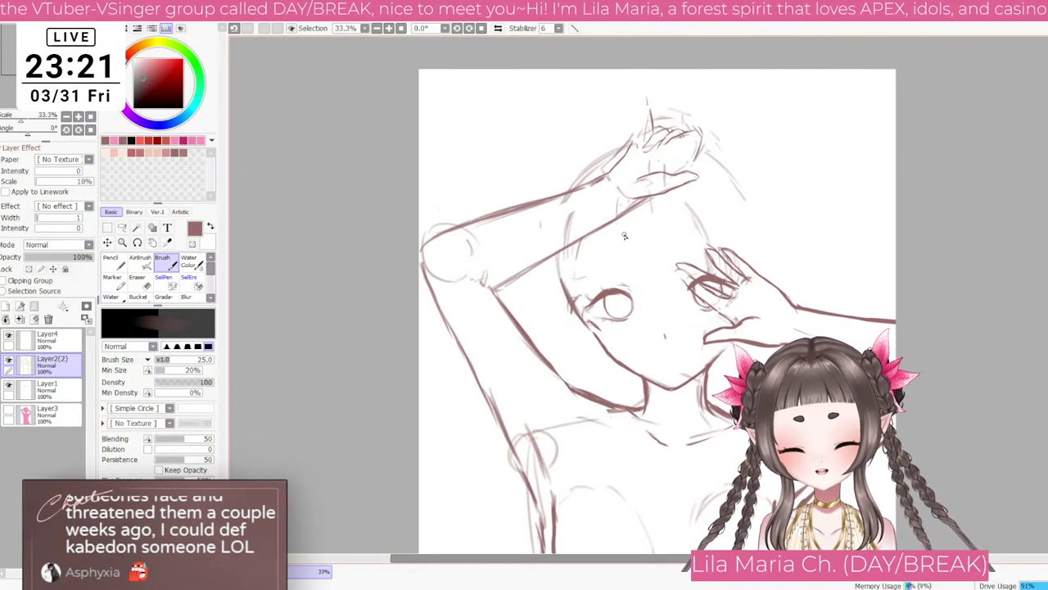
pyautogui.moveTo(616, 209); pyautogui.dragTo(618, 260)
pyautogui.moveTo(620, 206); pyautogui.dragTo(627, 255)
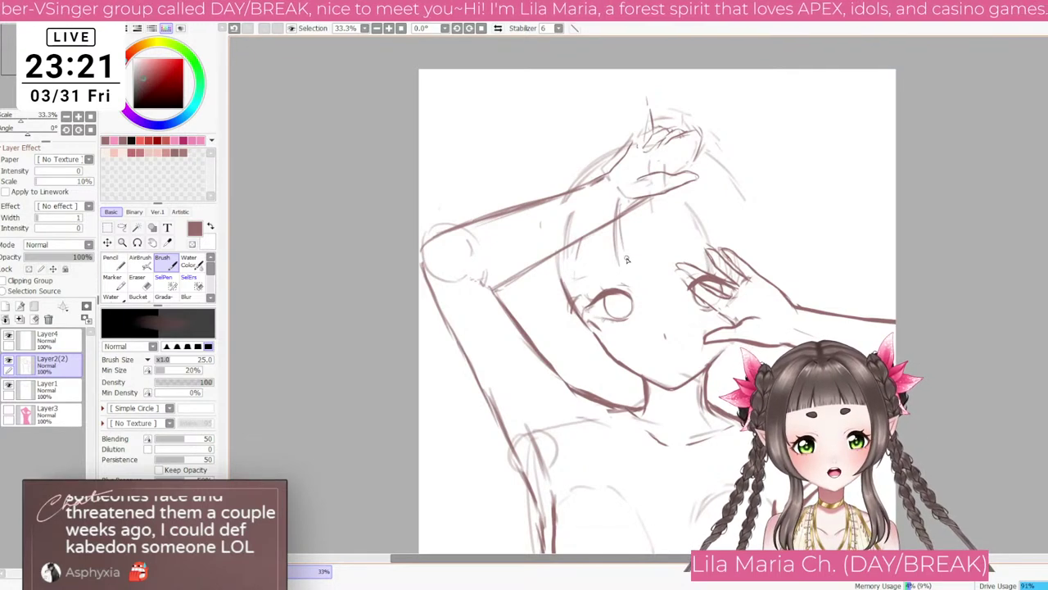
pyautogui.moveTo(629, 200)
pyautogui.mouseDown()
pyautogui.moveTo(633, 260)
pyautogui.moveTo(644, 263)
pyautogui.mouseUp()
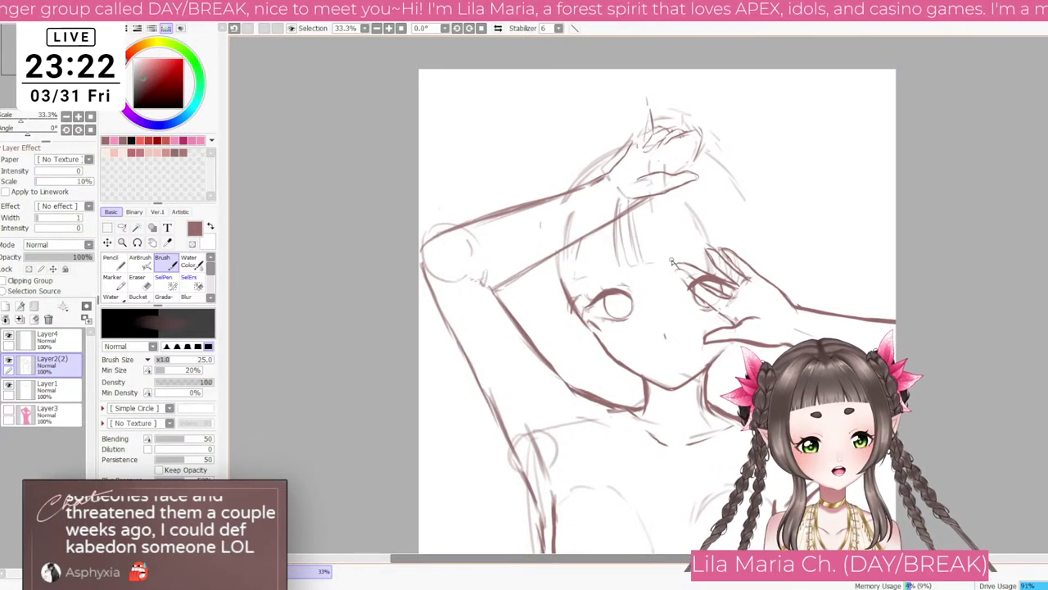
pyautogui.moveTo(659, 207); pyautogui.dragTo(673, 262)
pyautogui.moveTo(682, 190); pyautogui.dragTo(698, 254)
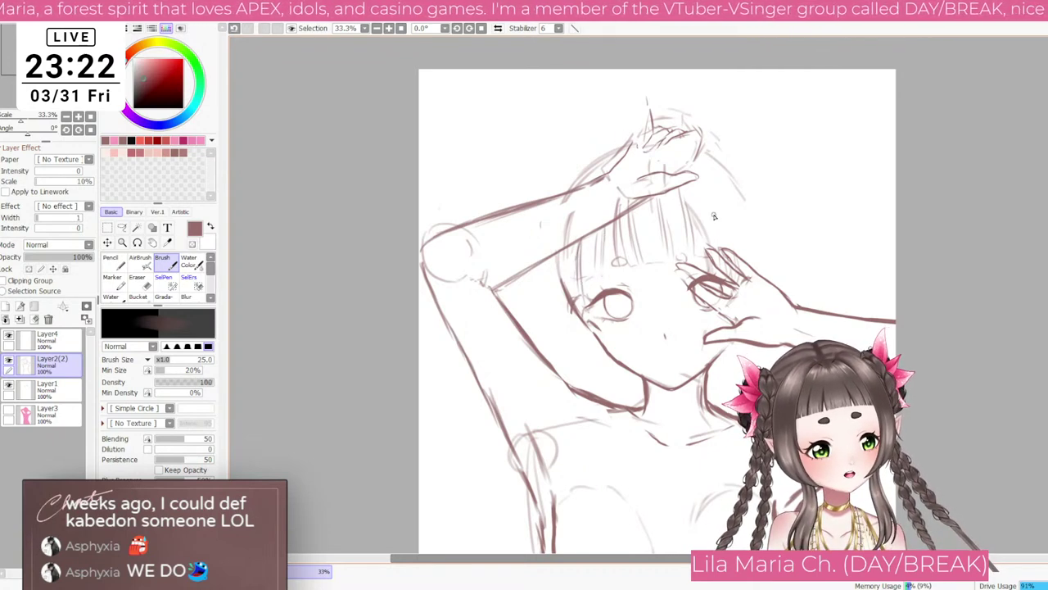
# Step: Sketch the side hair running down to the raised hand and falling past the cheek to the shoulder, with the Brush at size 25
pyautogui.moveTo(712, 198); pyautogui.dragTo(720, 245)
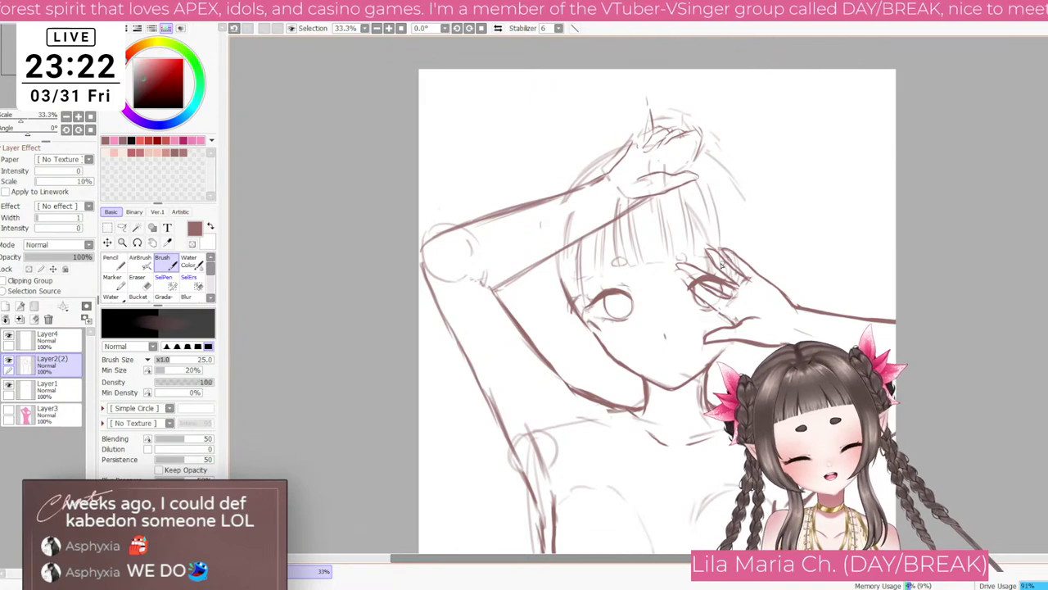
pyautogui.moveTo(593, 334); pyautogui.dragTo(586, 416)
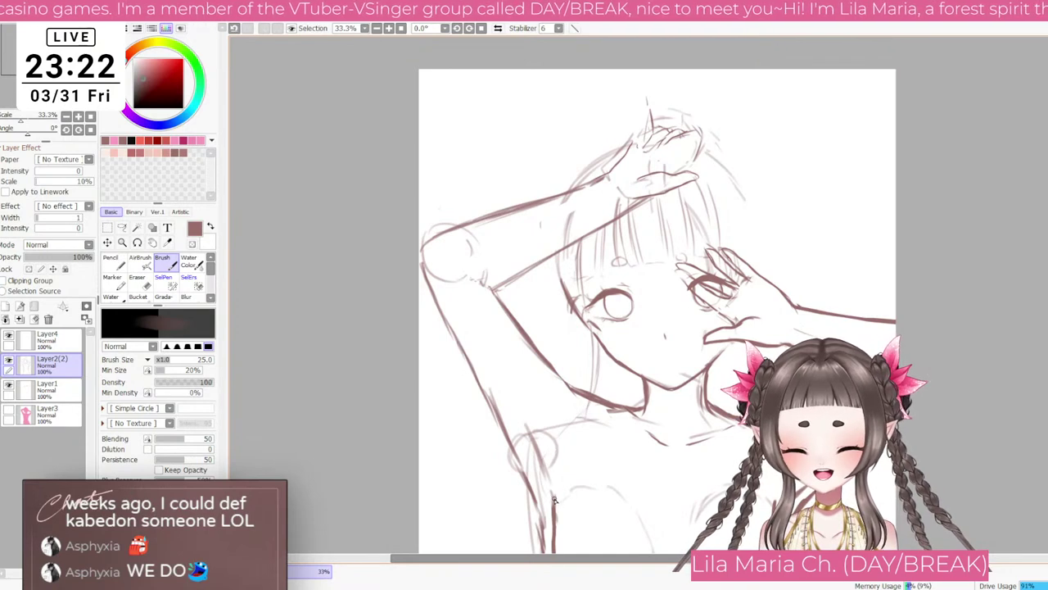
pyautogui.moveTo(551, 448); pyautogui.dragTo(550, 506)
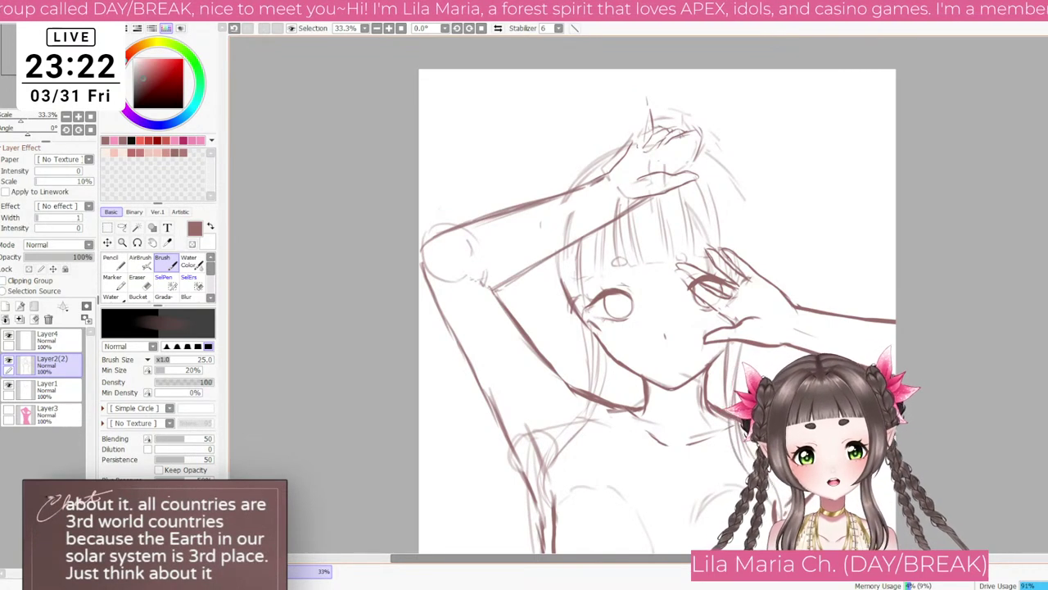
pyautogui.scroll(-1, 730, 488)
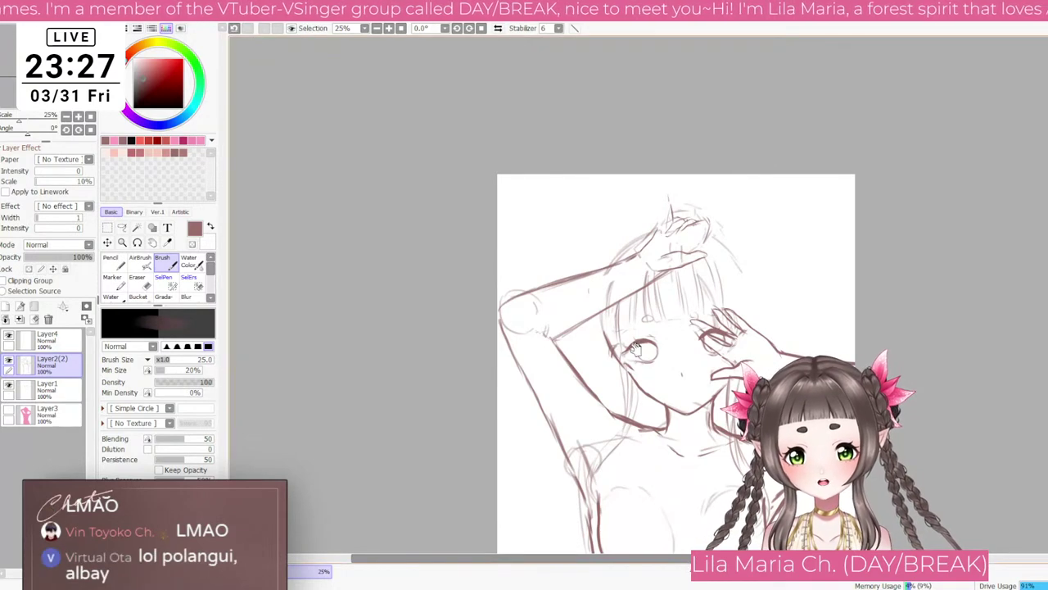
# Step: Add long hair strands falling over the shoulder below the face-covering hand with the Brush at size 20
pyautogui.moveTo(632, 343); pyautogui.dragTo(509, 221)
pyautogui.press('[')
pyautogui.press('[')
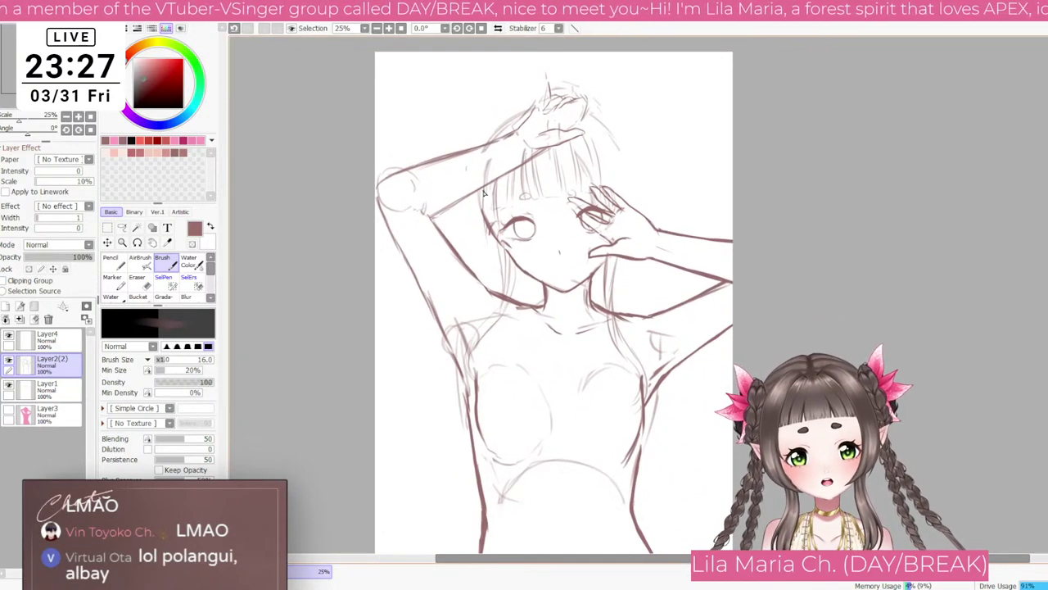
pyautogui.press(']')
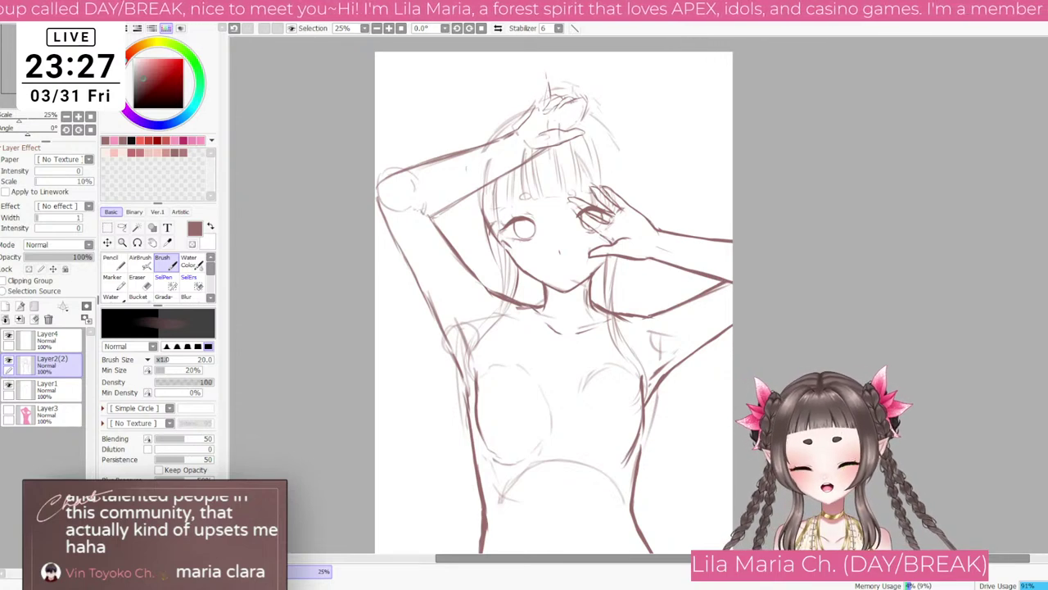
pyautogui.moveTo(627, 262)
pyautogui.mouseDown()
pyautogui.moveTo(617, 313)
pyautogui.moveTo(651, 355)
pyautogui.mouseUp()
pyautogui.moveTo(624, 320); pyautogui.dragTo(645, 333)
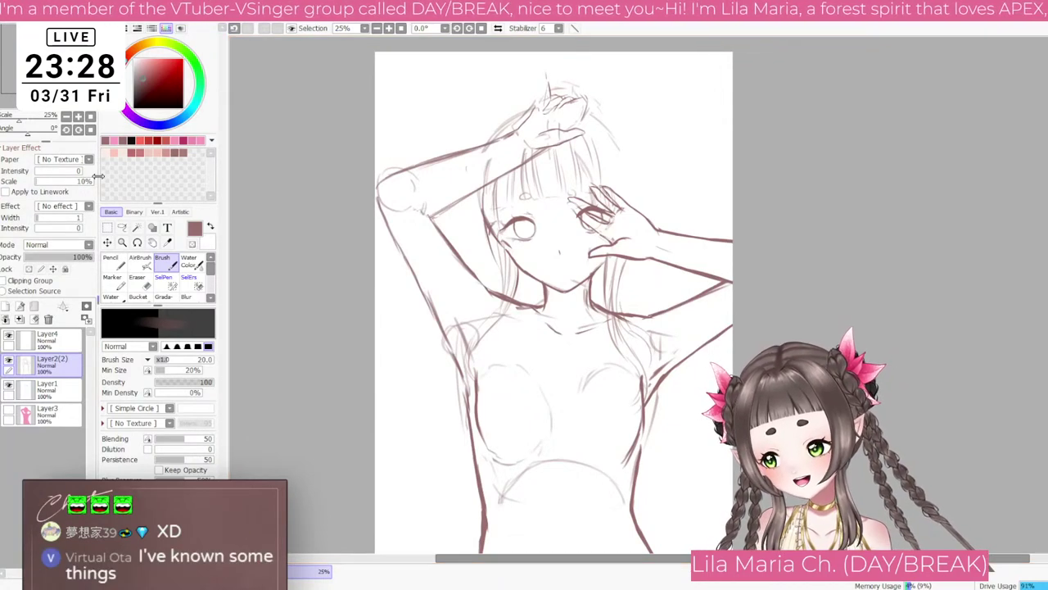
# Step: Sketch a loose hair strand above the wrist of the face-covering hand with the Brush at size 35
pyautogui.click(79, 130)
pyautogui.click(91, 116)
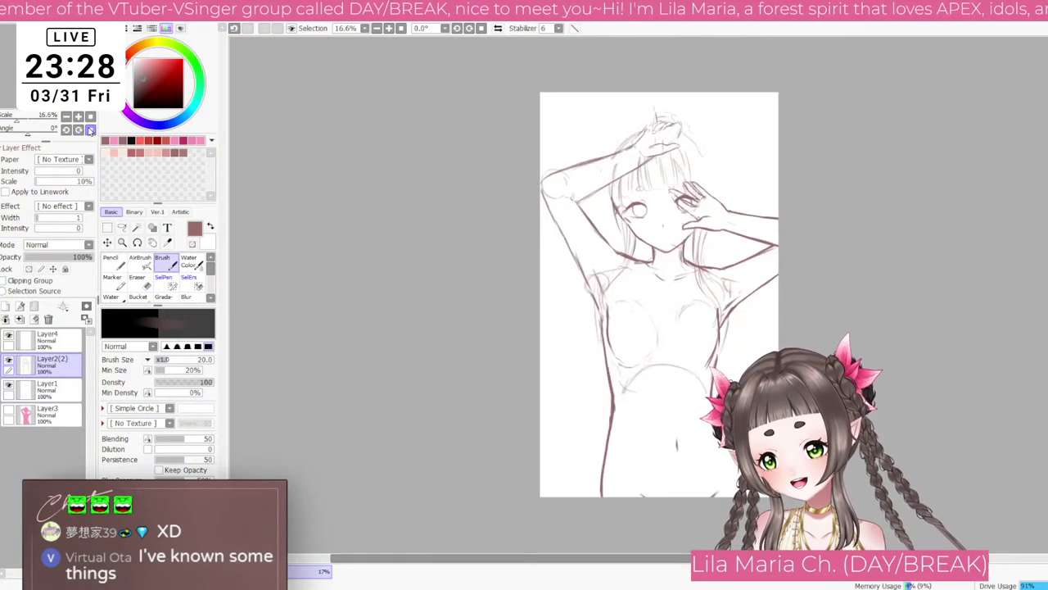
pyautogui.press(']')
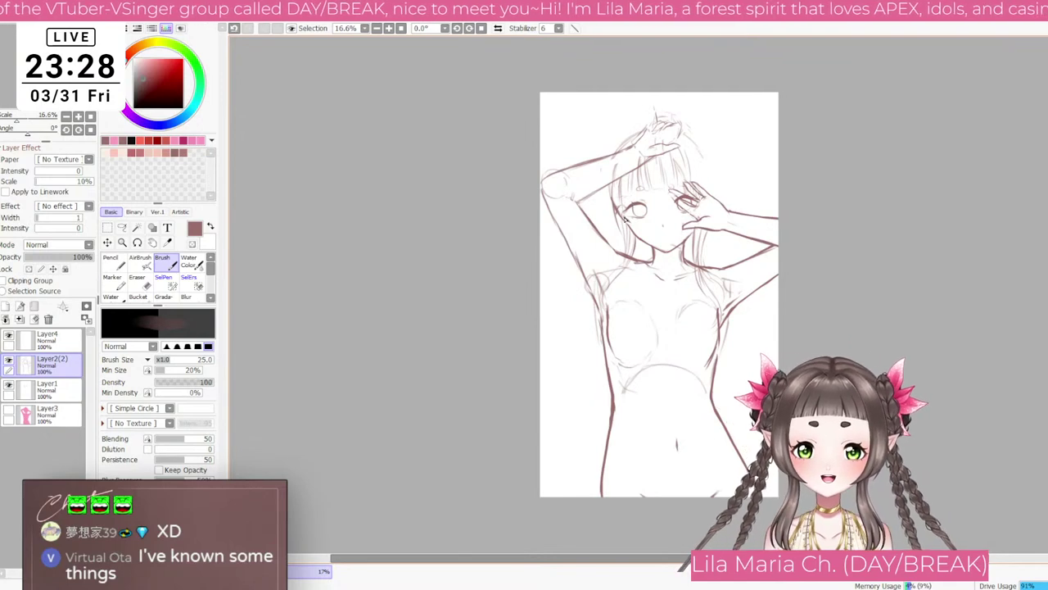
pyautogui.scroll(1, 608, 217)
pyautogui.press(']')
pyautogui.press(']')
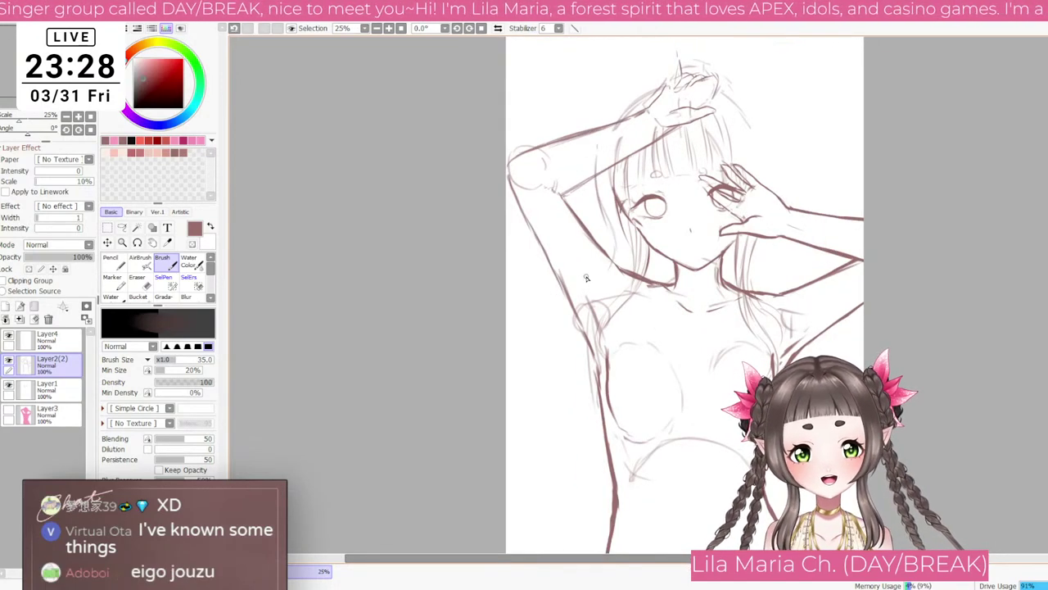
pyautogui.scroll(-1, 604, 275)
pyautogui.scroll(1, 625, 224)
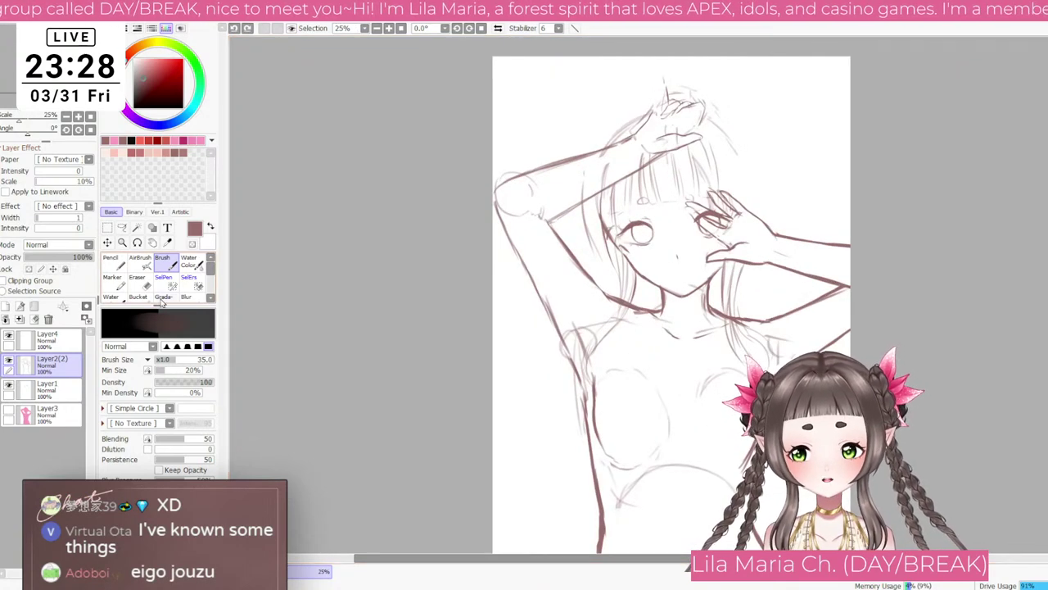
pyautogui.click(91, 116)
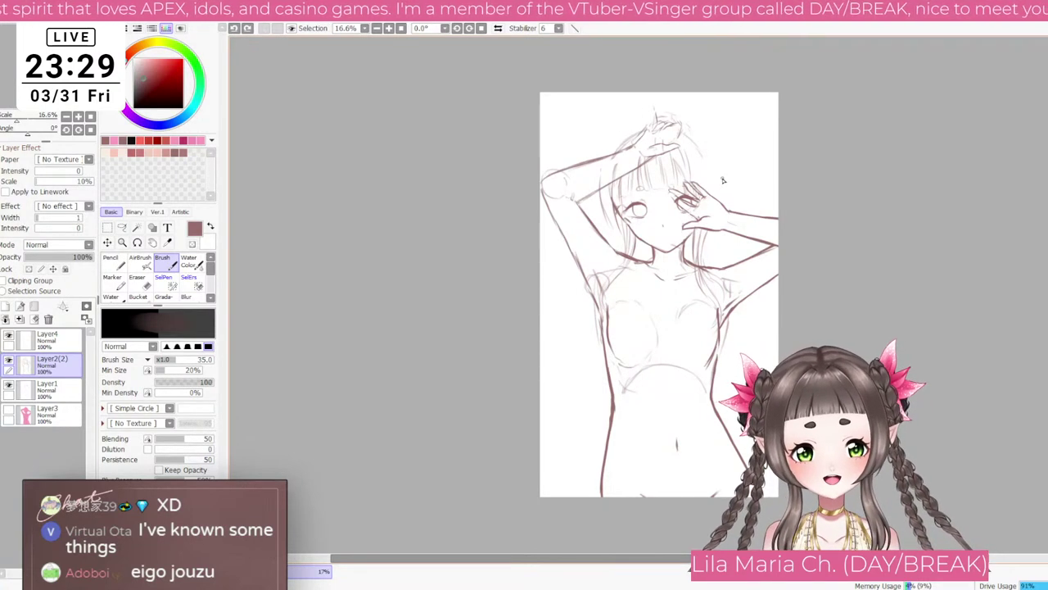
pyautogui.moveTo(723, 179); pyautogui.dragTo(728, 210)
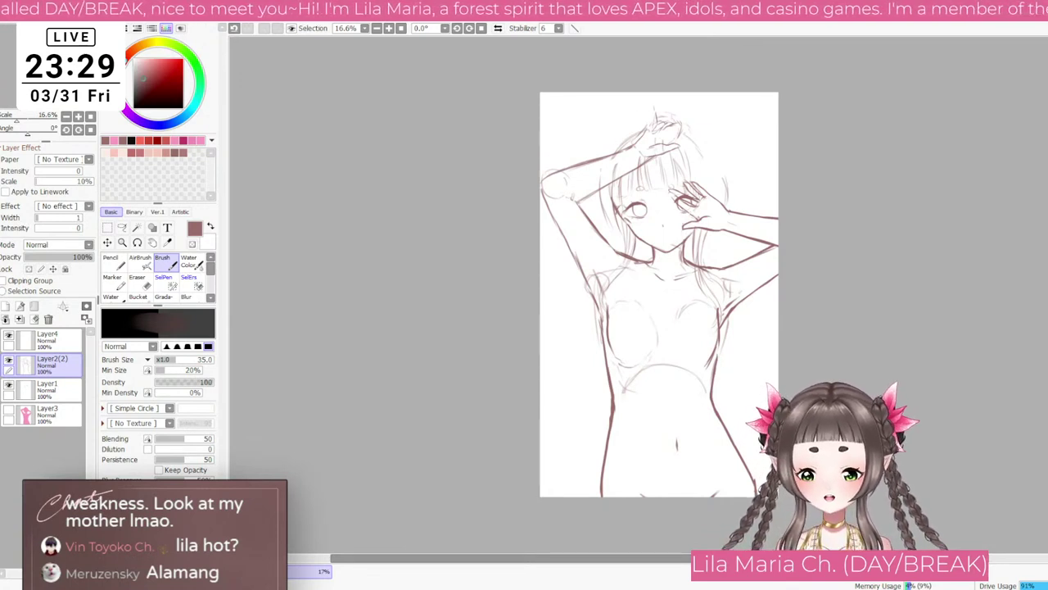
# Step: Sketch long flowing hair strands sweeping out and down behind the raised arm's shoulder on Layer2(2) with the Brush at size 35
pyautogui.scroll(1, 835, 292)
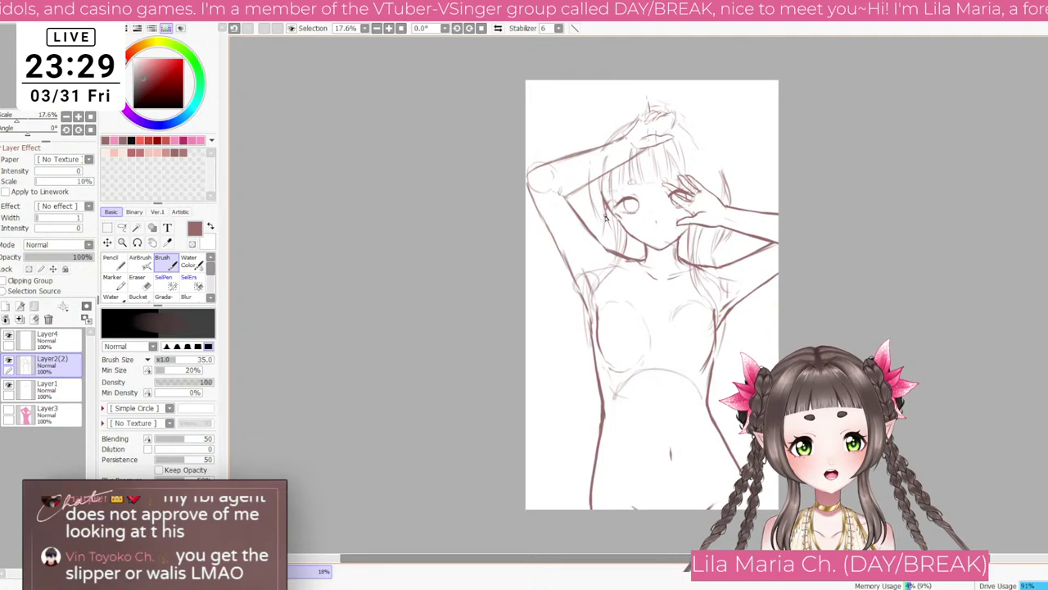
pyautogui.press('e')
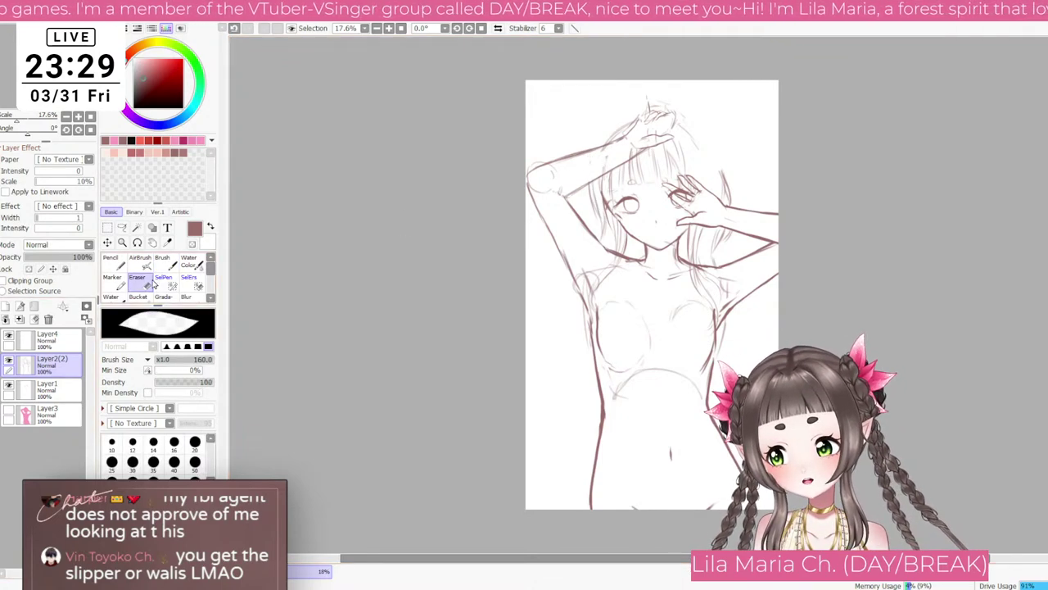
pyautogui.press('b')
pyautogui.moveTo(572, 280)
pyautogui.mouseDown()
pyautogui.moveTo(546, 328)
pyautogui.moveTo(564, 320)
pyautogui.moveTo(565, 288)
pyautogui.moveTo(518, 349)
pyautogui.mouseUp()
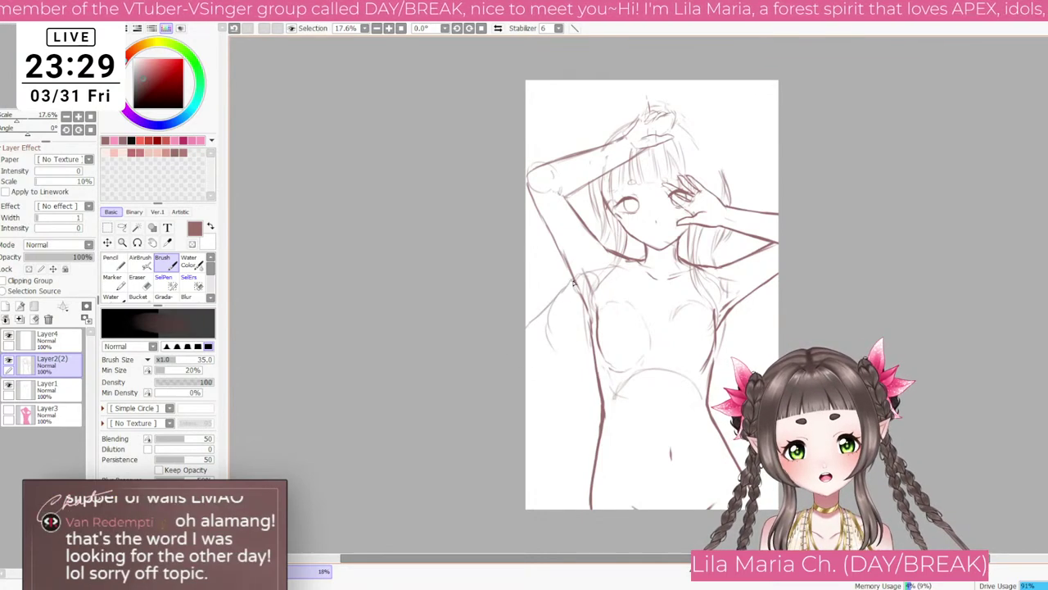
pyautogui.moveTo(572, 283); pyautogui.dragTo(532, 332)
pyautogui.moveTo(568, 288)
pyautogui.mouseDown()
pyautogui.moveTo(546, 359)
pyautogui.moveTo(565, 398)
pyautogui.moveTo(552, 388)
pyautogui.moveTo(561, 299)
pyautogui.moveTo(550, 404)
pyautogui.mouseUp()
pyautogui.moveTo(549, 351); pyautogui.dragTo(539, 386)
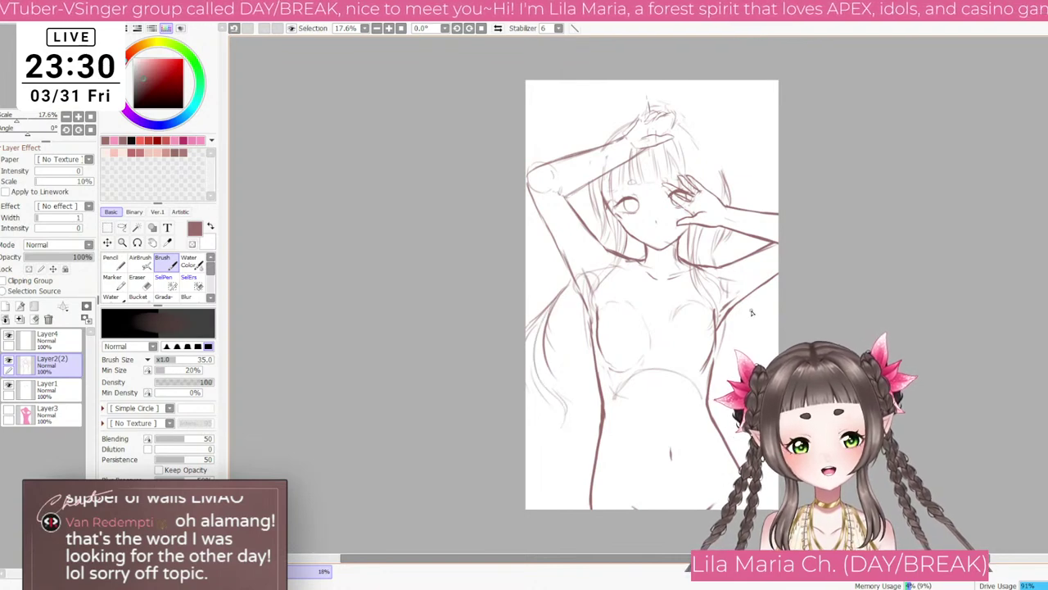
# Step: Sketch hair strands sweeping outward below the face-covering arm with the Brush at size 35
pyautogui.moveTo(742, 313); pyautogui.dragTo(754, 349)
pyautogui.moveTo(714, 246); pyautogui.dragTo(727, 274)
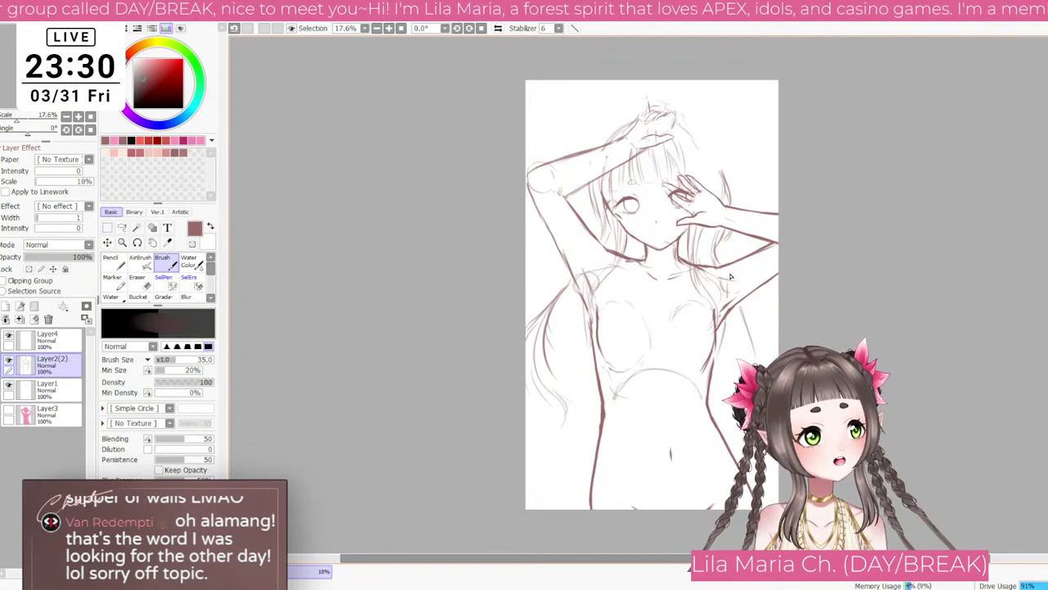
pyautogui.moveTo(740, 304); pyautogui.dragTo(754, 344)
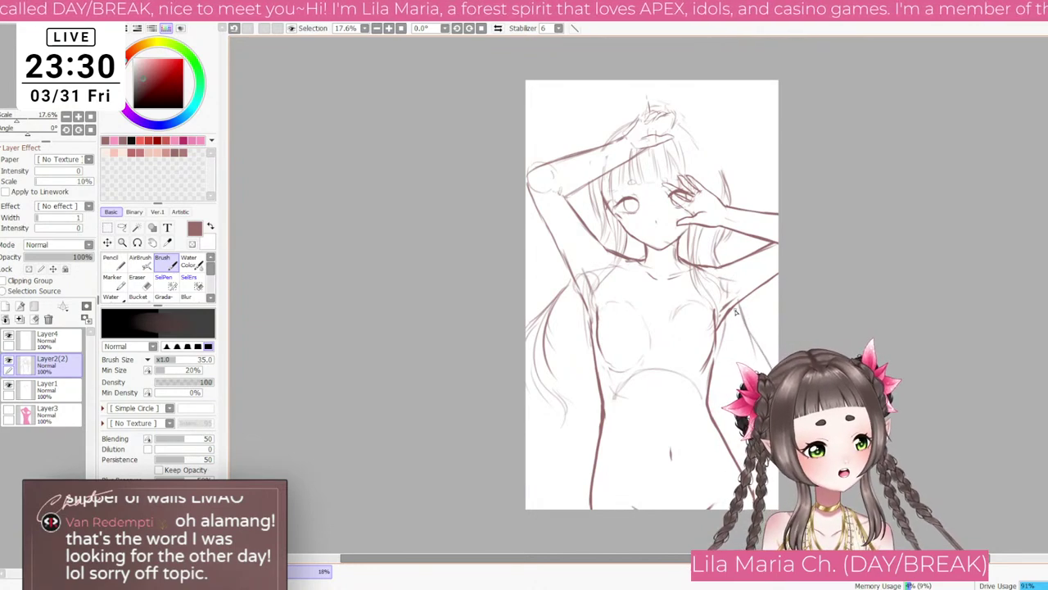
pyautogui.press('e')
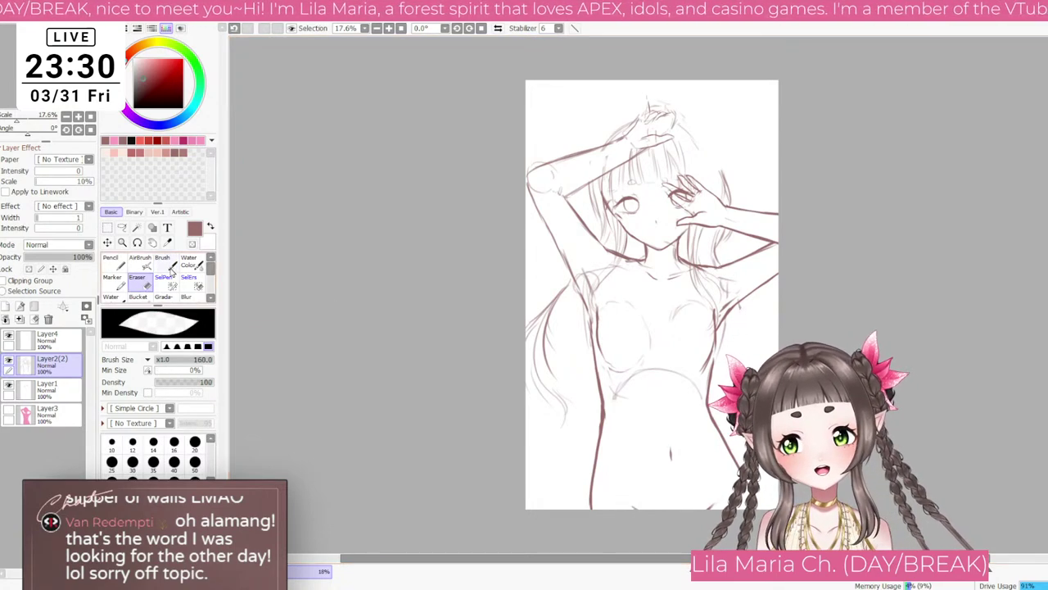
pyautogui.press('b')
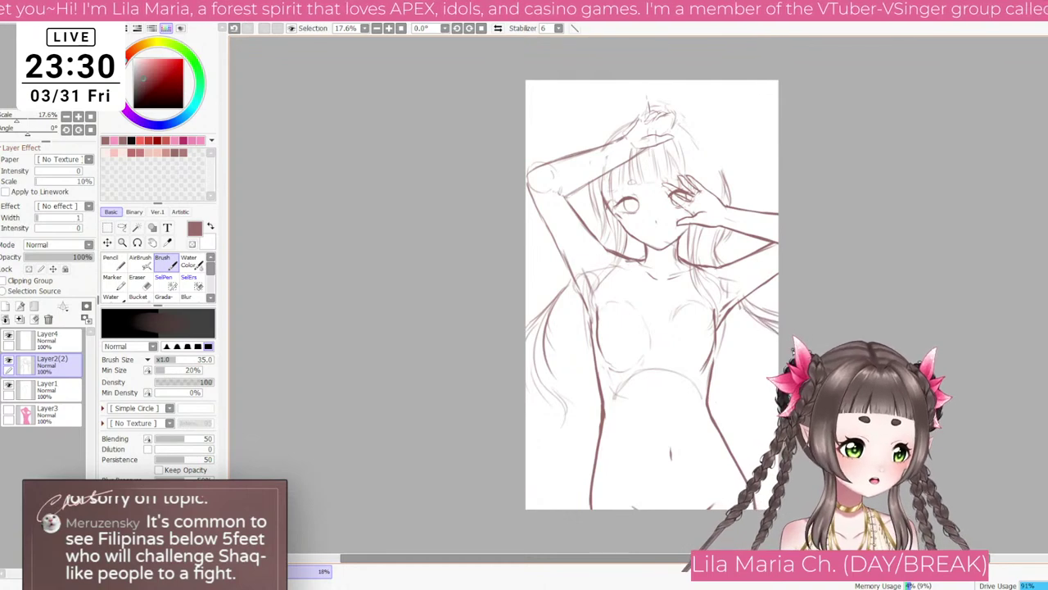
# Step: Extend the flowing hair tips beside the waist and erase the stray inner strand above them with the Eraser at size 160
pyautogui.moveTo(557, 380)
pyautogui.mouseDown()
pyautogui.moveTo(566, 450)
pyautogui.moveTo(587, 431)
pyautogui.moveTo(579, 444)
pyautogui.moveTo(577, 397)
pyautogui.mouseUp()
pyautogui.press('e')
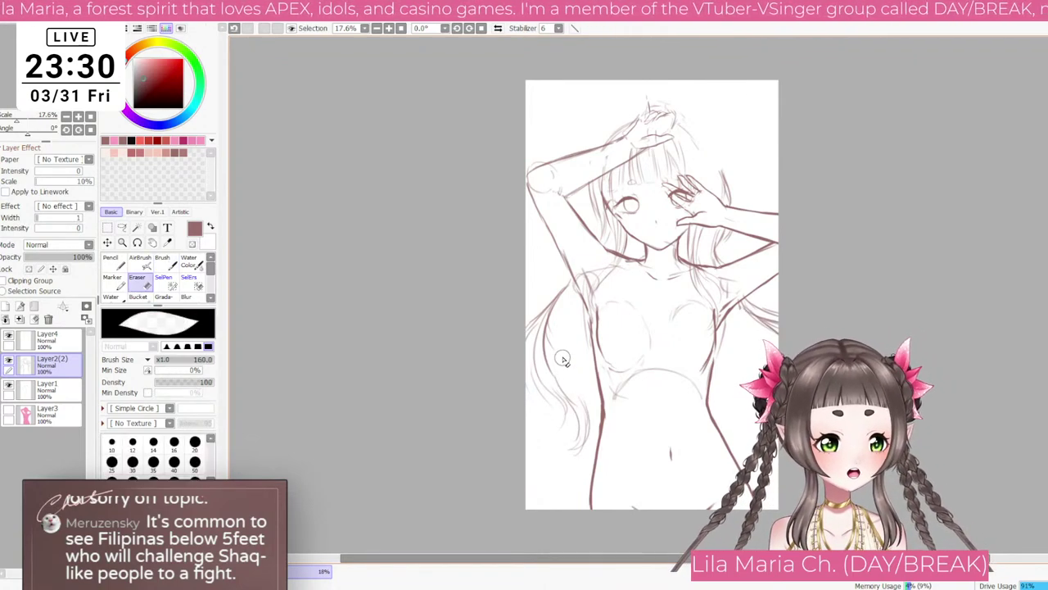
pyautogui.moveTo(563, 320)
pyautogui.mouseDown()
pyautogui.moveTo(556, 314)
pyautogui.moveTo(552, 361)
pyautogui.moveTo(561, 376)
pyautogui.mouseUp()
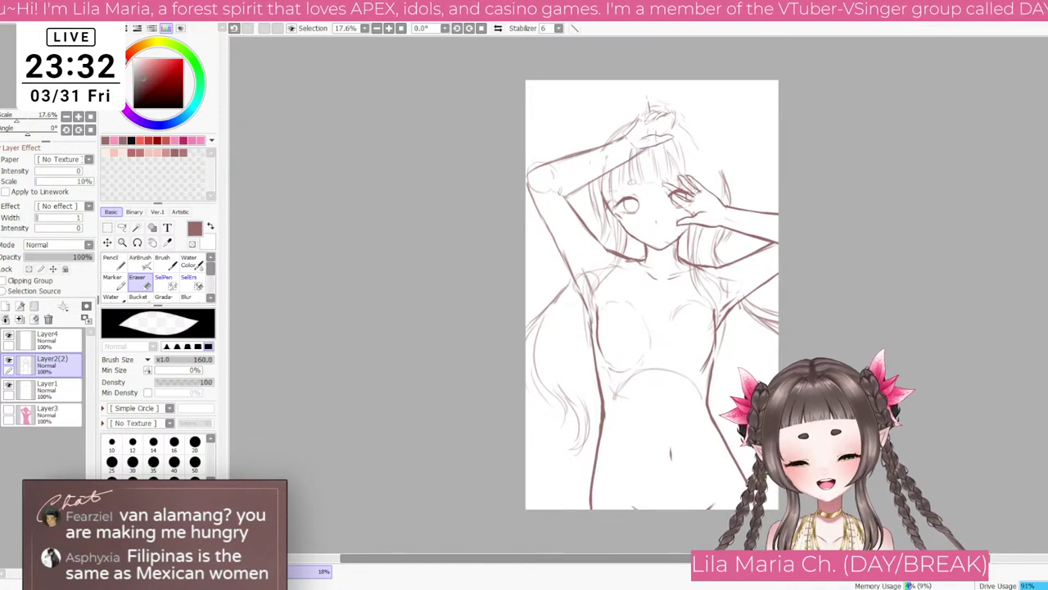
pyautogui.scroll(1, 640, 324)
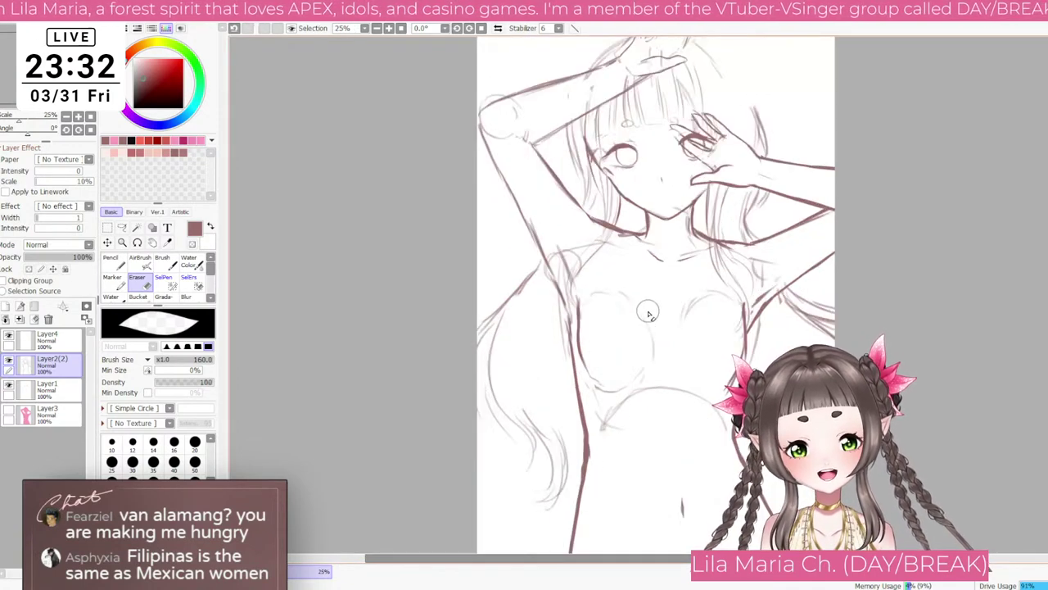
pyautogui.click(168, 266)
pyautogui.press('pagedown')
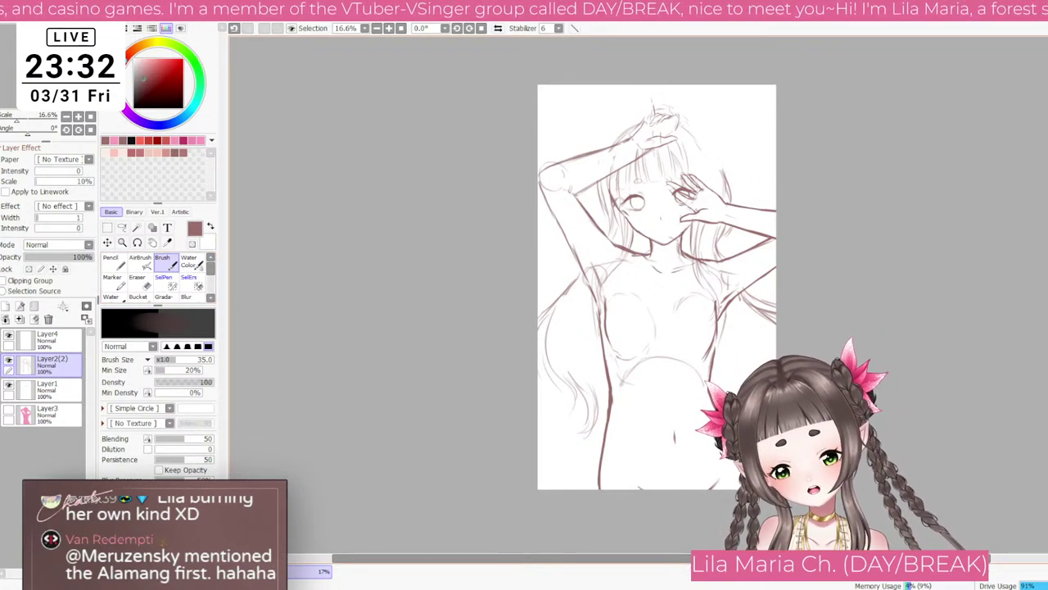
pyautogui.press('e')
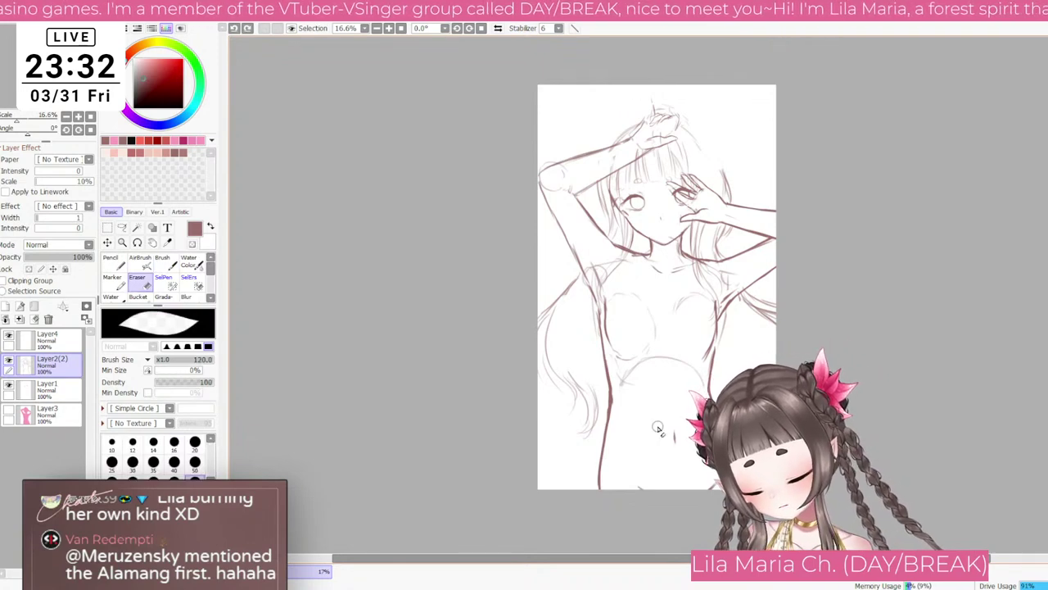
pyautogui.press('b')
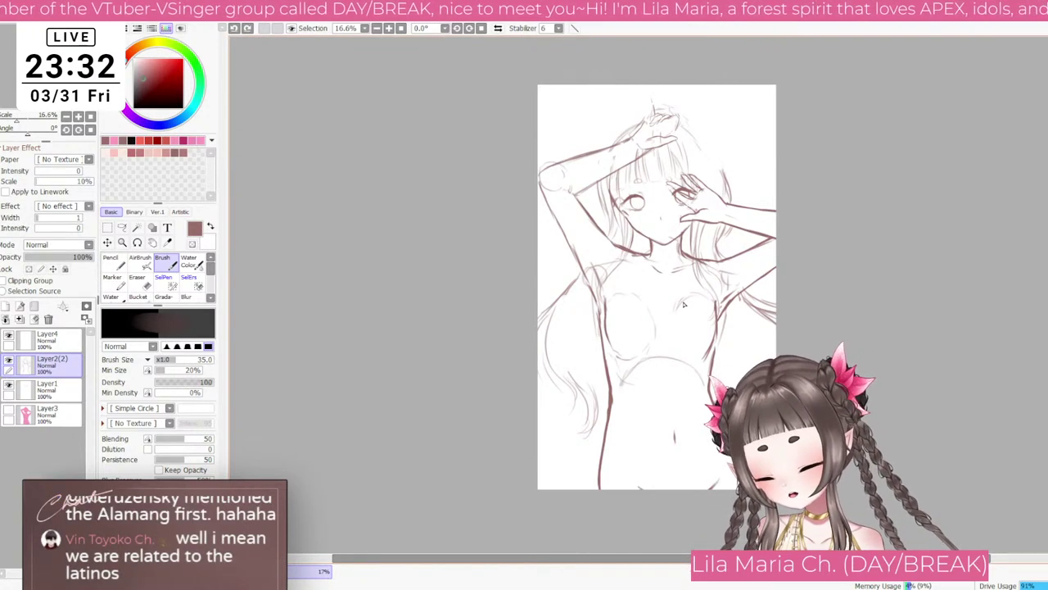
pyautogui.scroll(1, 684, 304)
pyautogui.moveTo(662, 313); pyautogui.dragTo(439, 251)
pyautogui.scroll(1, 439, 250)
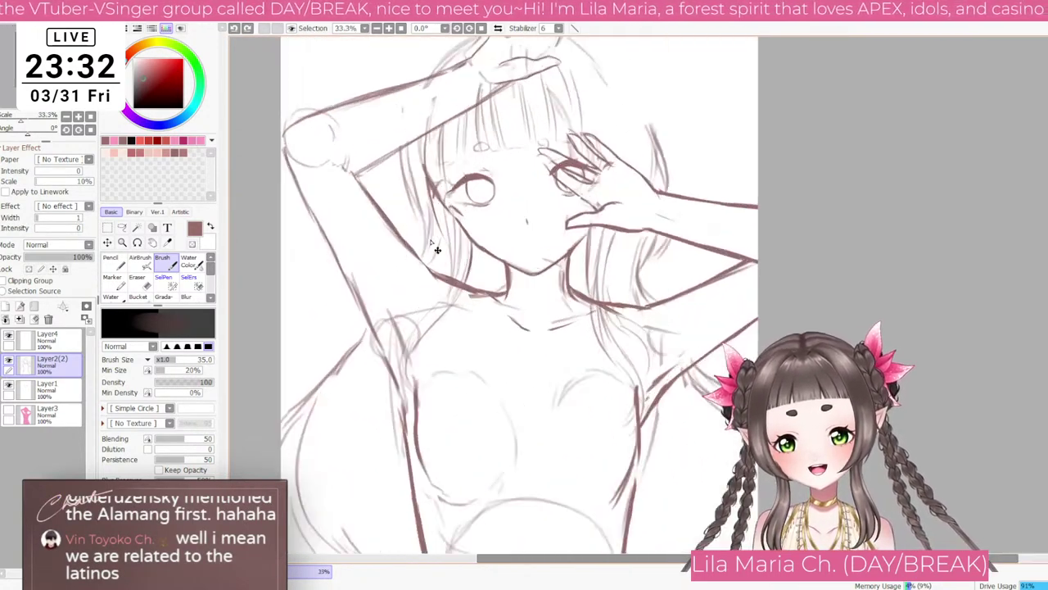
# Step: Draw a curved line across the neck just below the chin with the Brush at size 25
pyautogui.press('[')
pyautogui.press('[')
pyautogui.press('[')
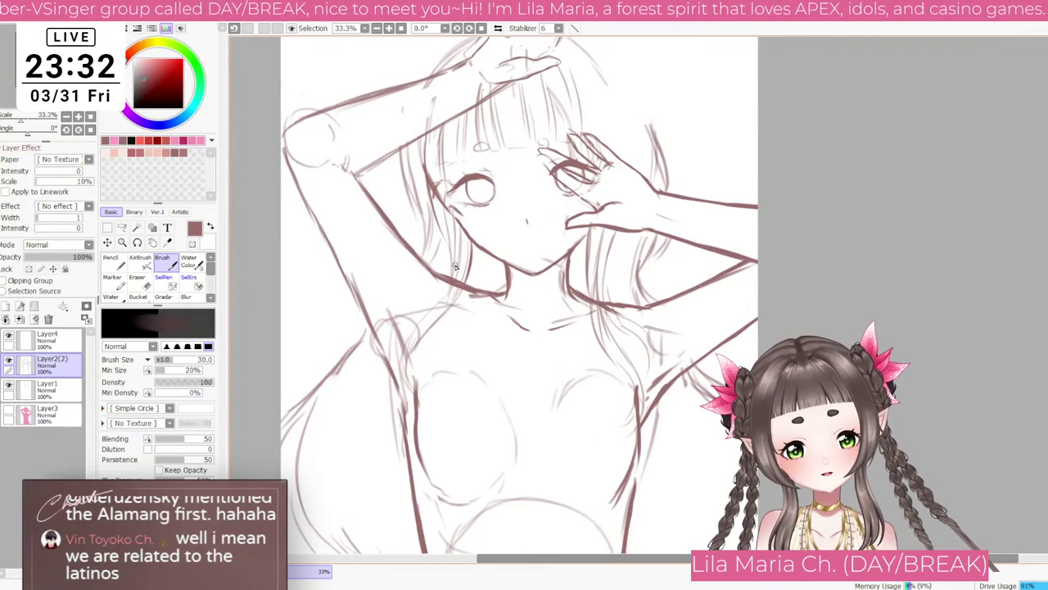
pyautogui.press('[')
pyautogui.scroll(-1, 663, 305)
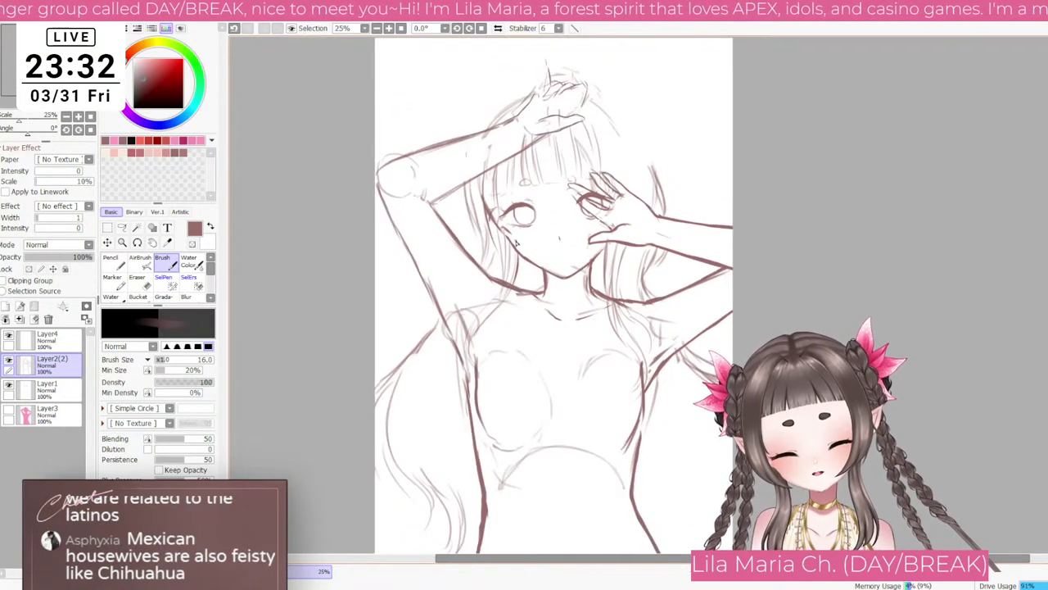
pyautogui.moveTo(335, 508); pyautogui.dragTo(295, 385)
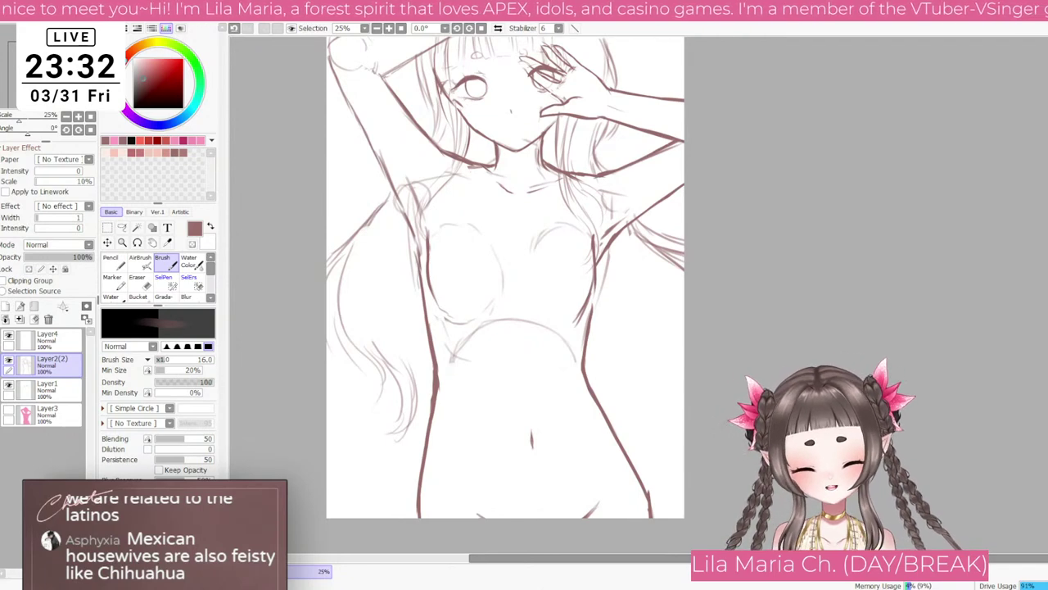
pyautogui.press(']')
pyautogui.press(']')
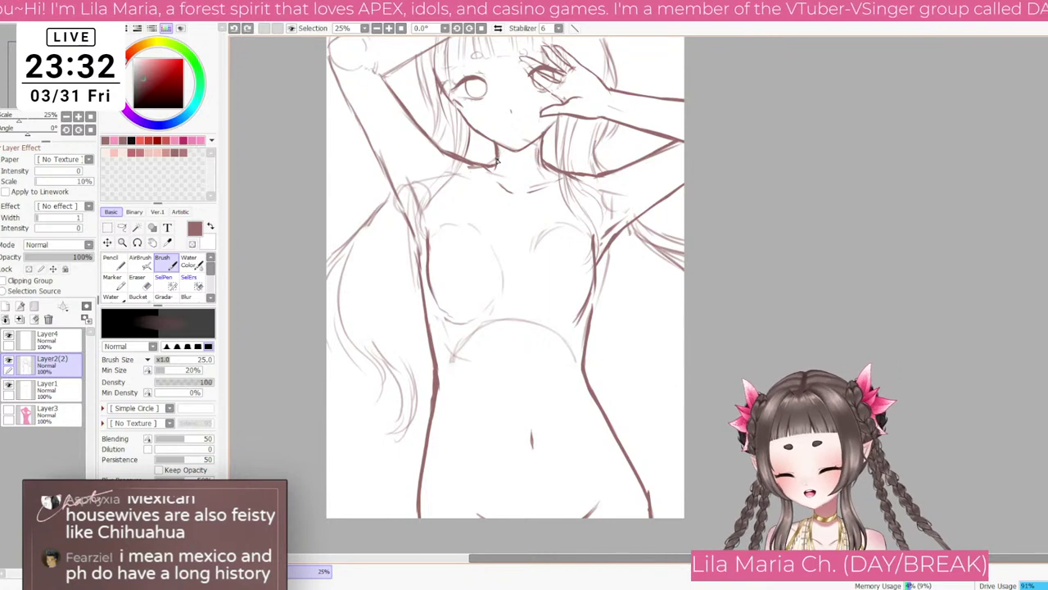
pyautogui.moveTo(497, 156)
pyautogui.mouseDown()
pyautogui.moveTo(540, 154)
pyautogui.moveTo(516, 168)
pyautogui.mouseUp()
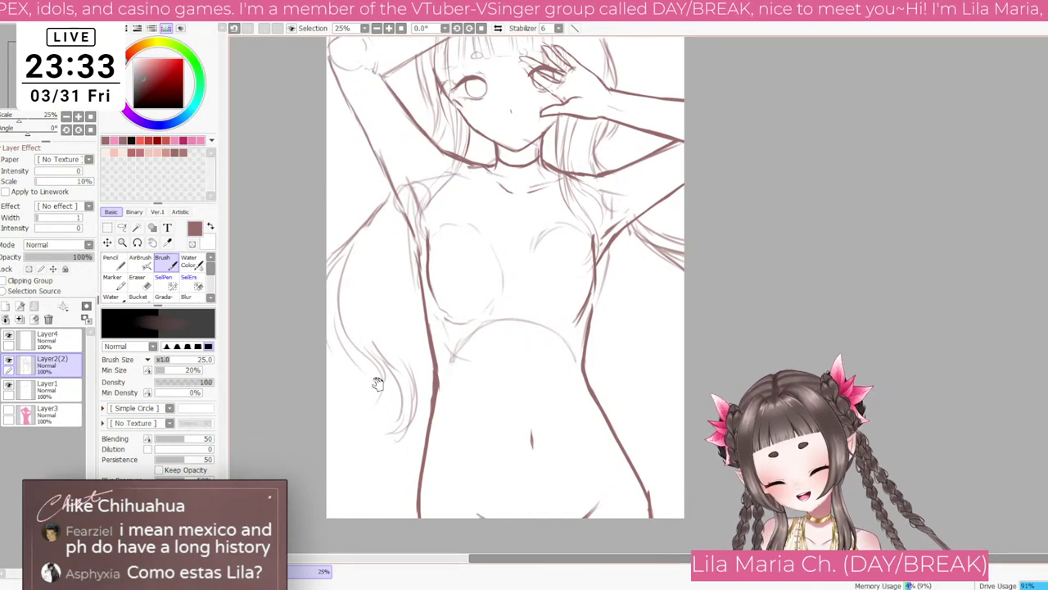
# Step: Erase the stray lines beside the uncovered eye with the Eraser, reduced to size 50, and merge Layer2(2) down into Layer1
pyautogui.moveTo(407, 385); pyautogui.dragTo(434, 481)
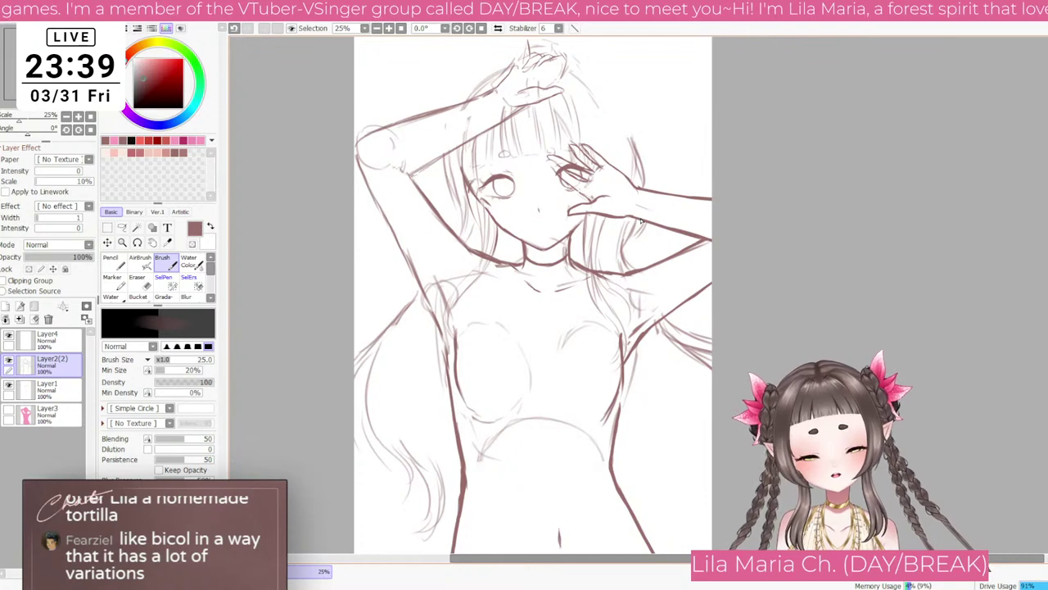
pyautogui.scroll(1, 479, 188)
pyautogui.press('e')
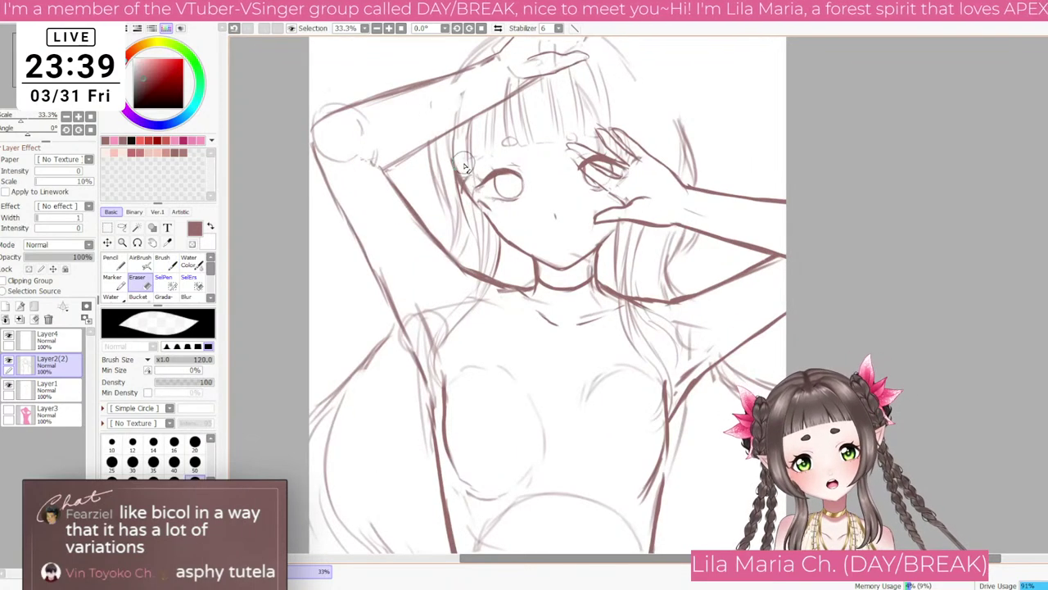
pyautogui.scroll(-1, 464, 193)
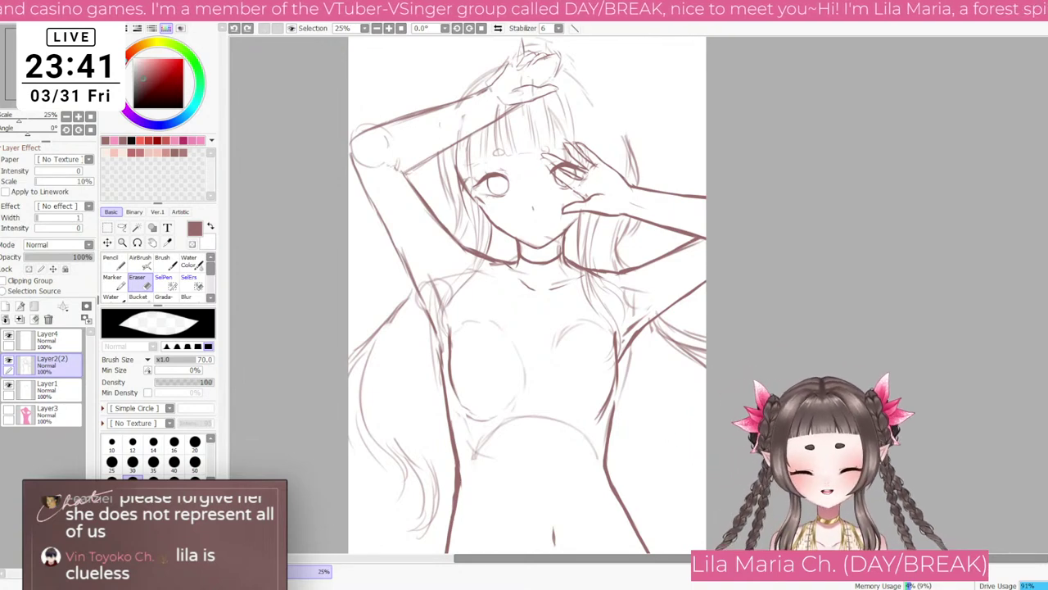
pyautogui.scroll(1, 429, 149)
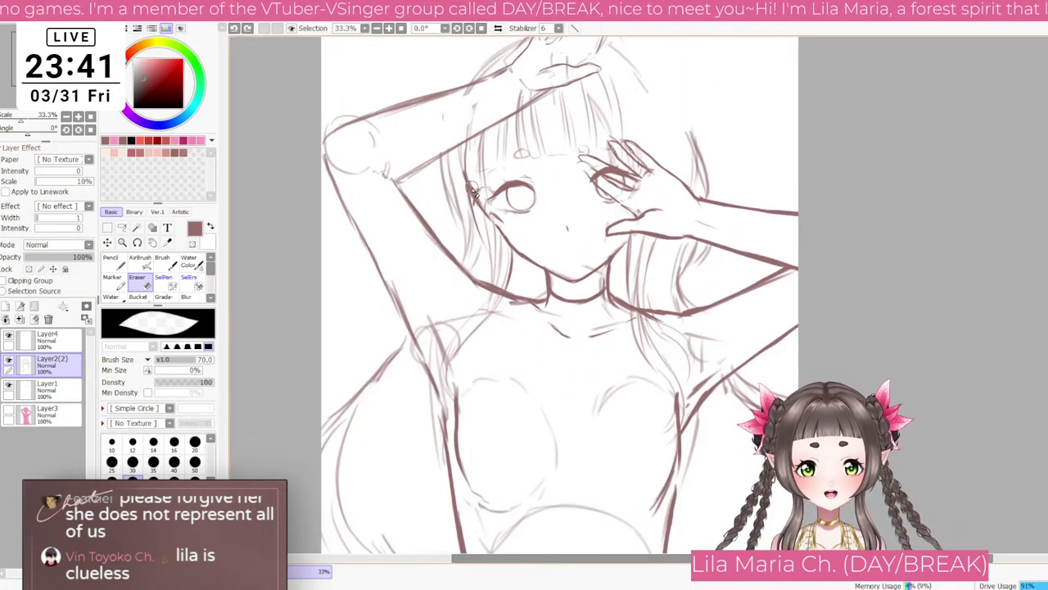
pyautogui.press('[')
pyautogui.press('[')
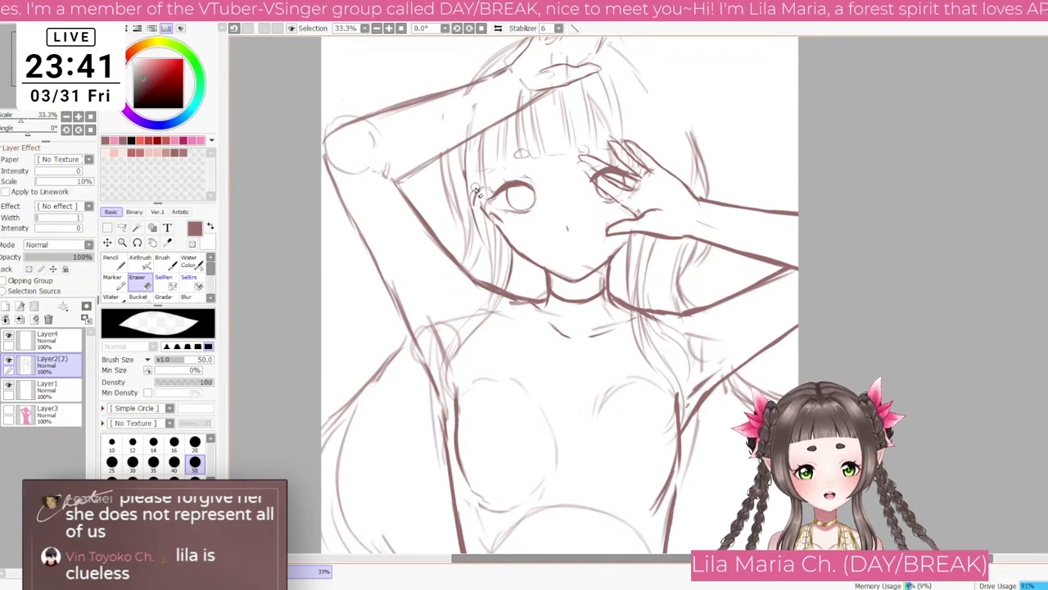
pyautogui.click(19, 319)
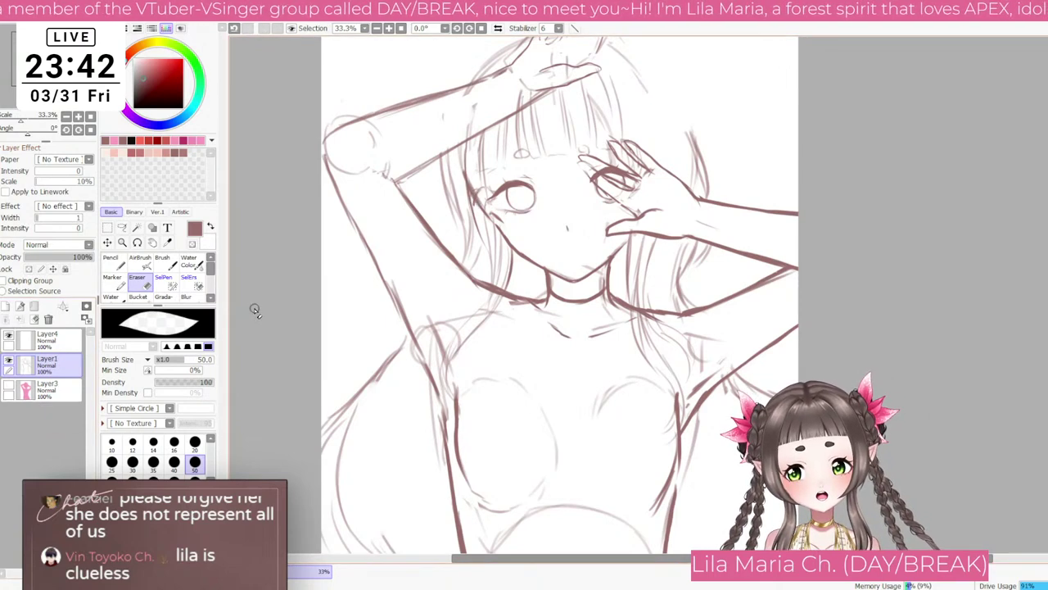
# Step: Sketch the rounded hair outline rising above the raised forearm to the crown on Layer1 with the Brush at size 35
pyautogui.scroll(-1, 491, 246)
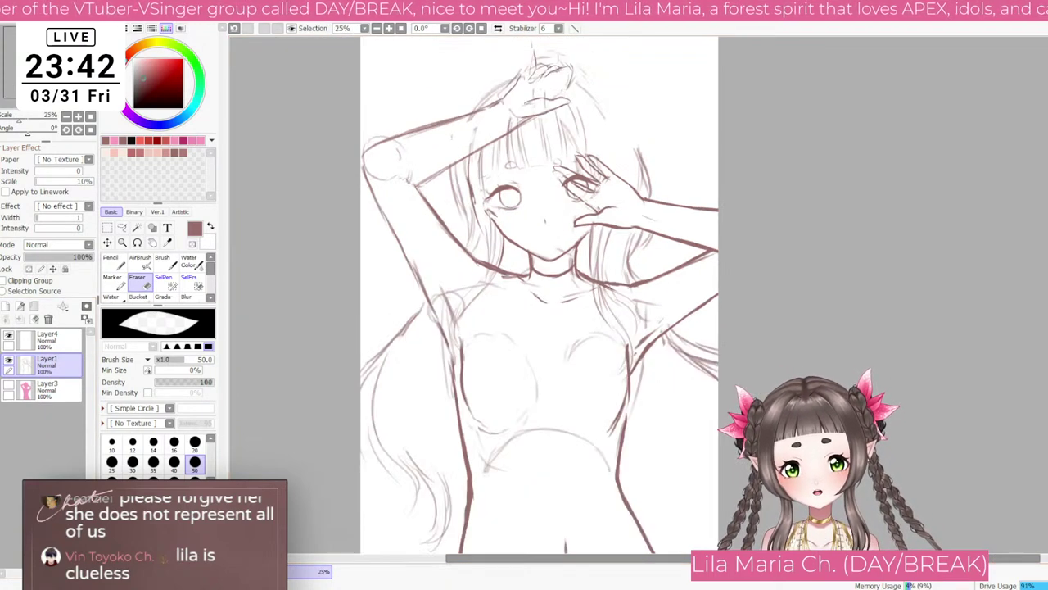
pyautogui.click(163, 261)
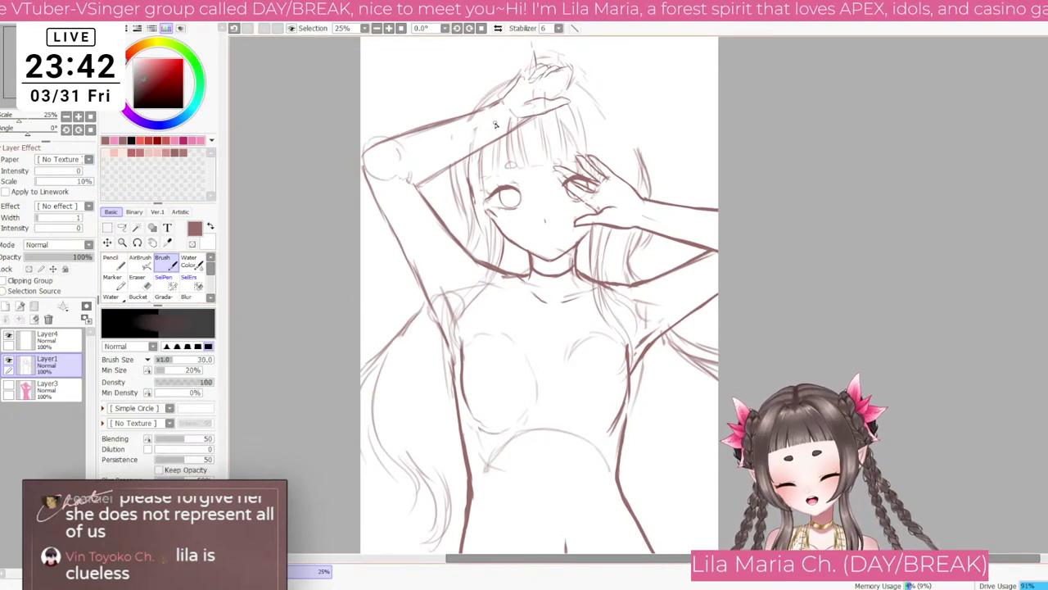
pyautogui.moveTo(461, 116); pyautogui.dragTo(516, 64)
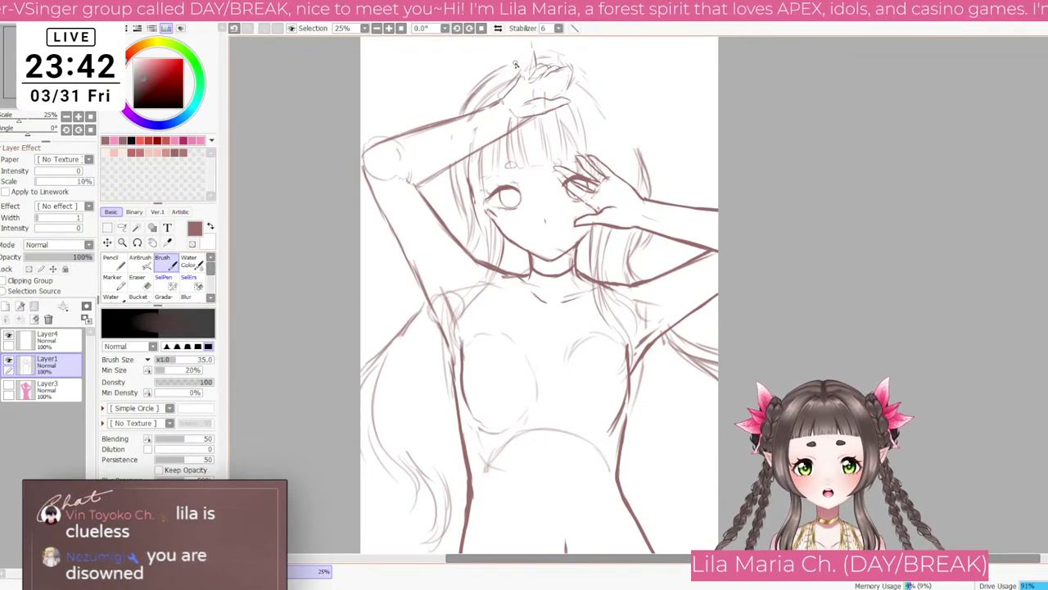
# Step: Try outlining the hair from the crown down toward the face-covering hand with the Brush at size 35
pyautogui.moveTo(471, 94)
pyautogui.mouseDown()
pyautogui.moveTo(517, 63)
pyautogui.moveTo(598, 101)
pyautogui.moveTo(575, 72)
pyautogui.moveTo(614, 113)
pyautogui.mouseUp()
pyautogui.moveTo(584, 72); pyautogui.dragTo(639, 168)
pyautogui.hotkey('ctrl', 'z')
pyautogui.hotkey('ctrl', 'z')
pyautogui.hotkey('ctrl', 'z')
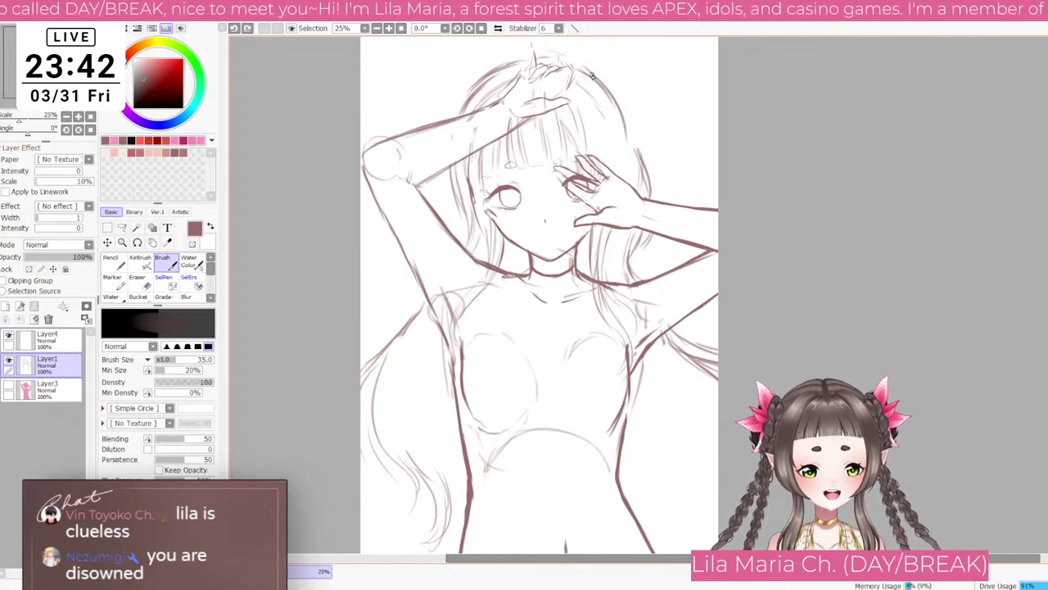
pyautogui.moveTo(572, 56)
pyautogui.mouseDown()
pyautogui.moveTo(628, 151)
pyautogui.moveTo(628, 126)
pyautogui.moveTo(636, 172)
pyautogui.mouseUp()
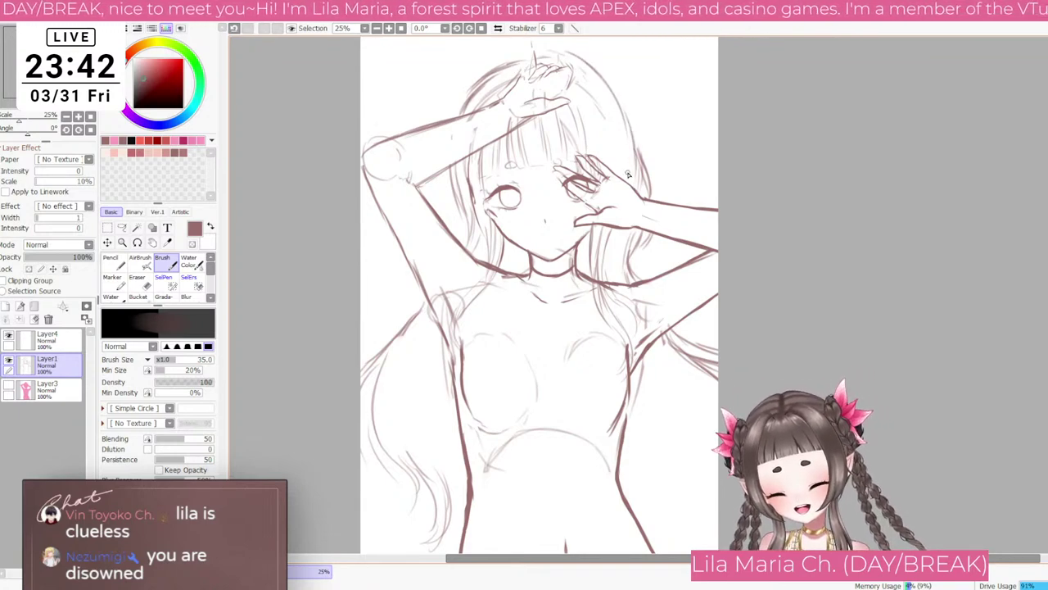
# Step: Redraw the rounded hair outline from the crown down to the face-covering hand with the Brush at size 20
pyautogui.press('[')
pyautogui.press('[')
pyautogui.press('[')
pyautogui.hotkey('ctrl', 'z')
pyautogui.hotkey('ctrl', 'z')
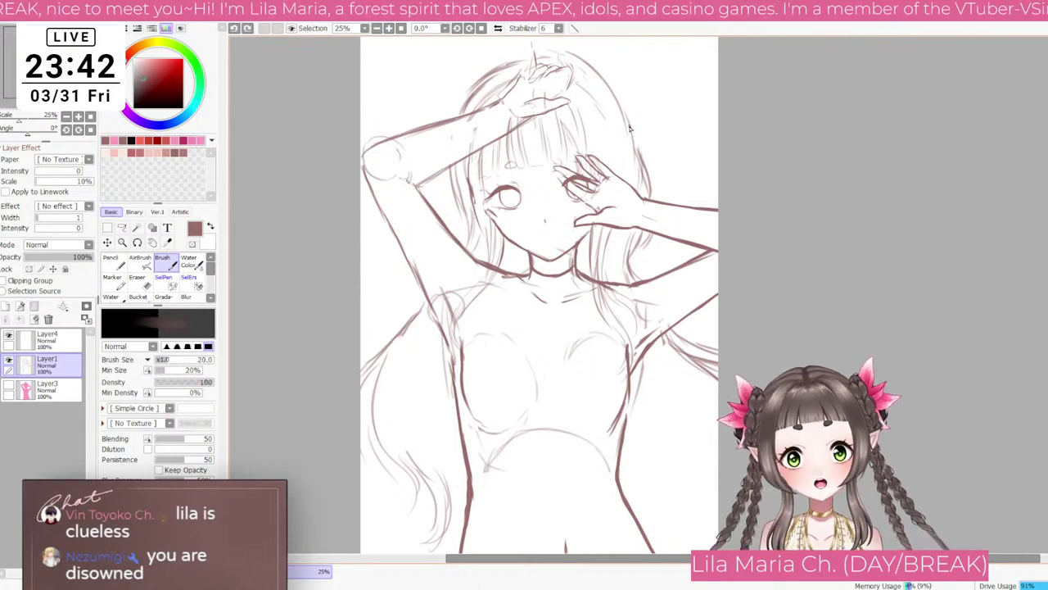
pyautogui.moveTo(619, 98); pyautogui.dragTo(636, 173)
pyautogui.hotkey('ctrl', 'z')
pyautogui.hotkey('ctrl', 'z')
pyautogui.moveTo(579, 63)
pyautogui.mouseDown()
pyautogui.moveTo(621, 117)
pyautogui.moveTo(633, 168)
pyautogui.mouseUp()
pyautogui.moveTo(620, 109); pyautogui.dragTo(638, 187)
pyautogui.moveTo(580, 60)
pyautogui.mouseDown()
pyautogui.moveTo(606, 81)
pyautogui.moveTo(627, 130)
pyautogui.mouseUp()
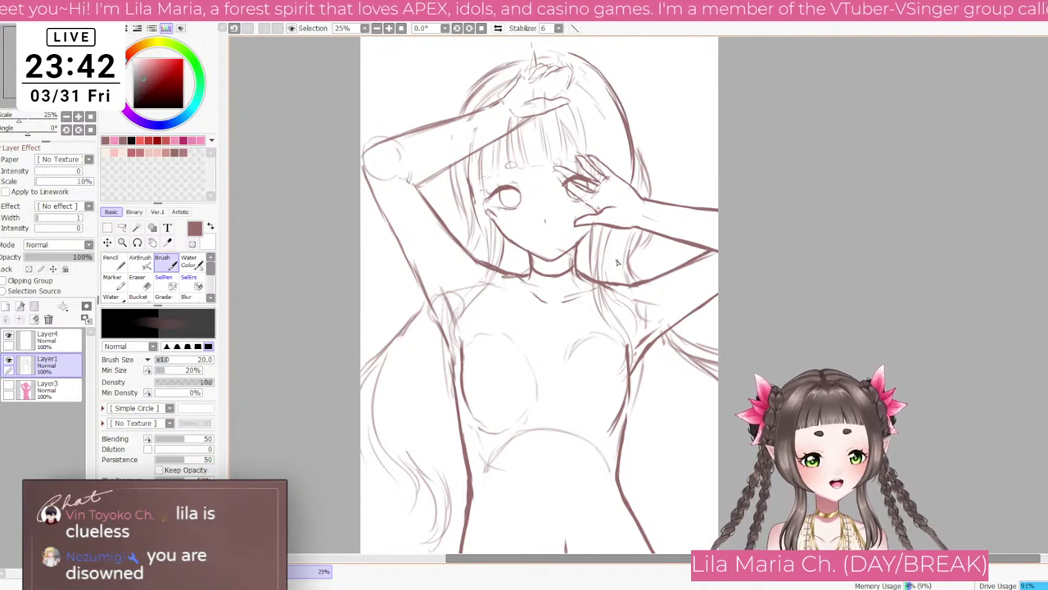
# Step: Erase the upper parts of the long hair curves on both sides of the torso with the Eraser at size 100
pyautogui.scroll(-1, 692, 389)
pyautogui.press(']')
pyautogui.press(']')
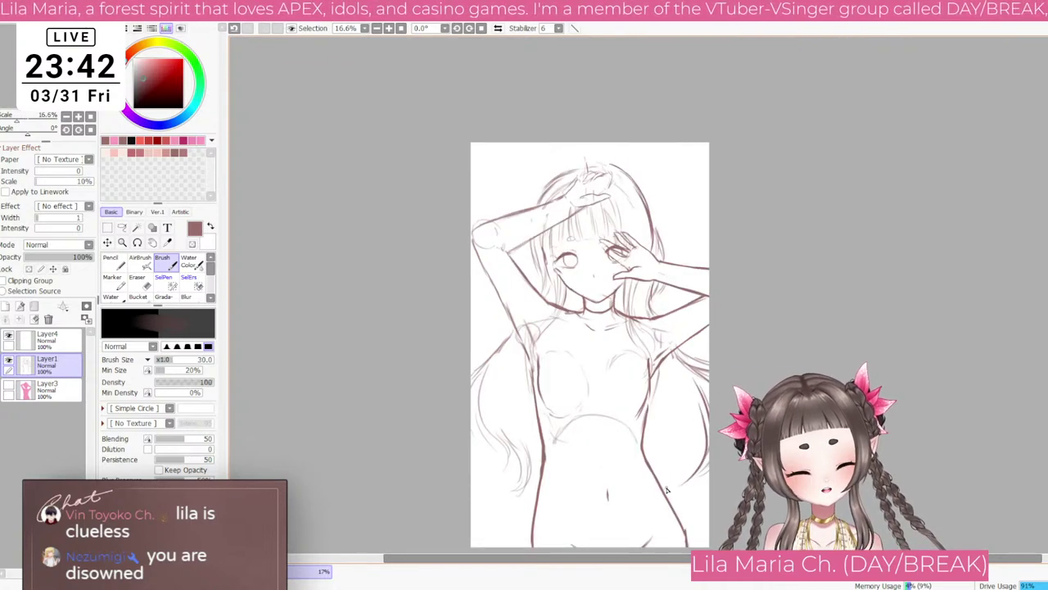
pyautogui.press(']')
pyautogui.press('e')
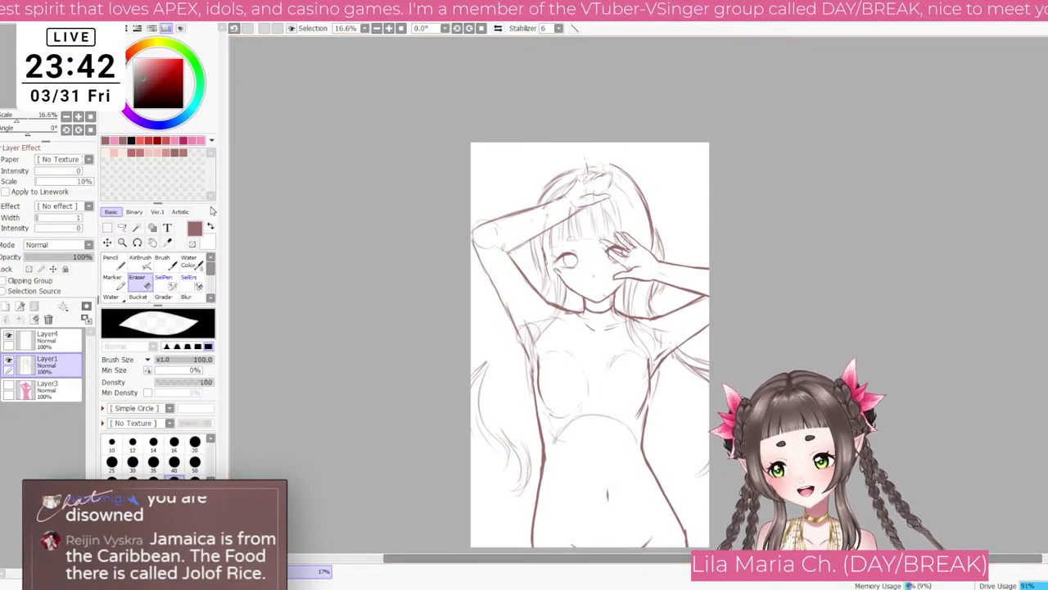
# Step: Sketch hair strands flowing out from behind the raised upper arm to the canvas edge with the Brush at size 30
pyautogui.press('b')
pyautogui.press('[')
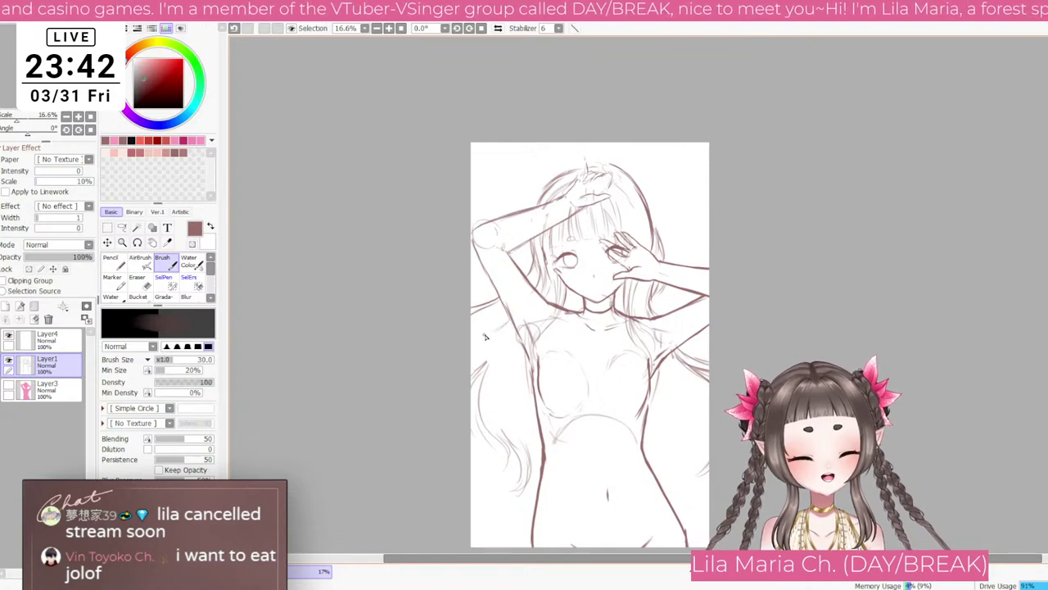
pyautogui.press('[')
pyautogui.press('[')
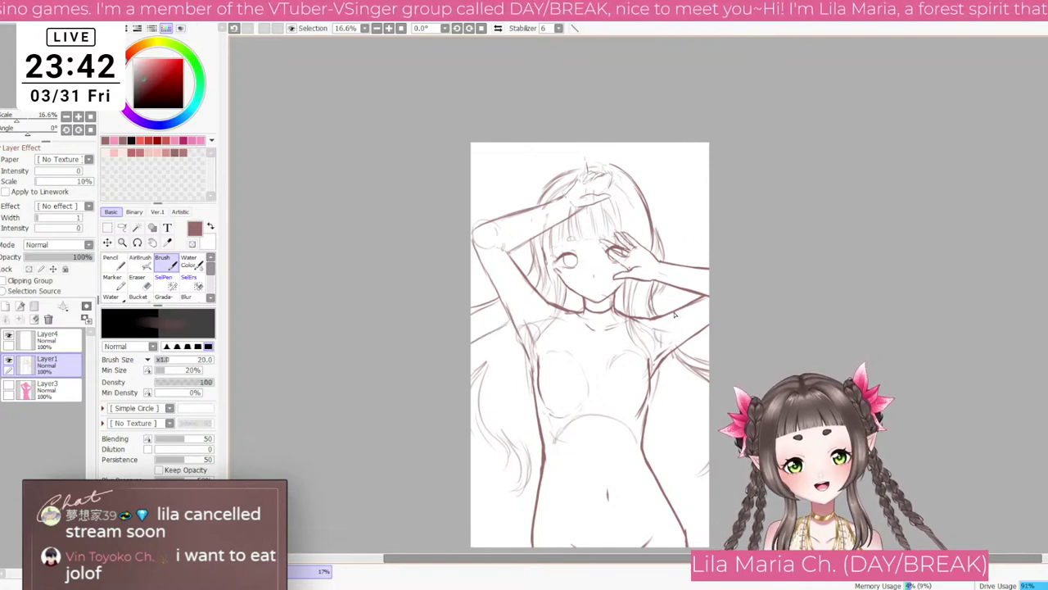
# Step: Sketch the wavy hair locks on both sides of the waist and hips with the Brush at size 35
pyautogui.press(']')
pyautogui.press(']')
pyautogui.press(']')
pyautogui.moveTo(479, 392); pyautogui.dragTo(484, 494)
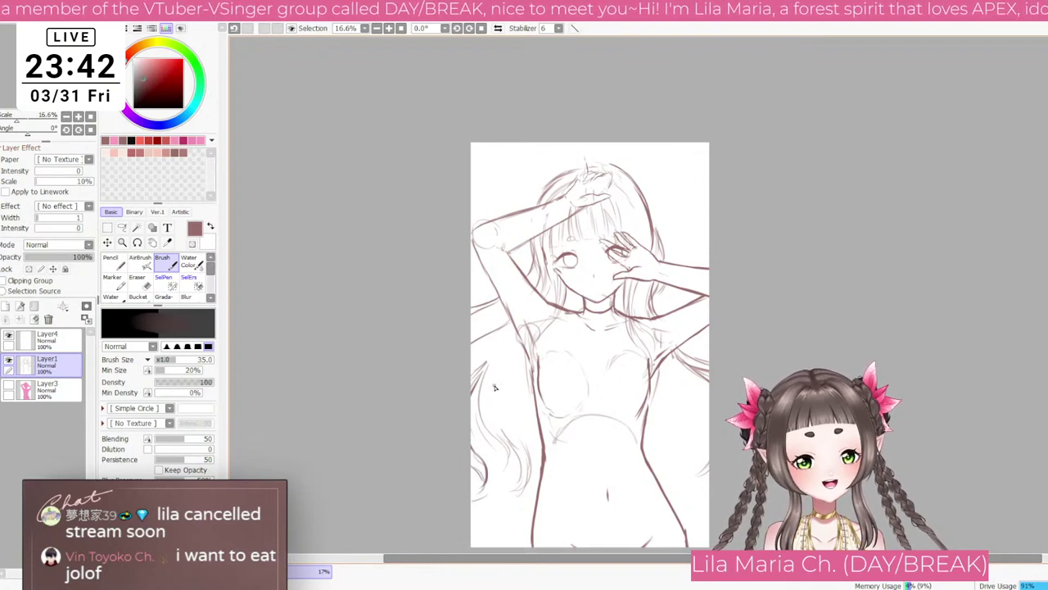
pyautogui.moveTo(490, 365)
pyautogui.mouseDown()
pyautogui.moveTo(501, 485)
pyautogui.moveTo(483, 502)
pyautogui.moveTo(491, 443)
pyautogui.moveTo(503, 496)
pyautogui.moveTo(490, 518)
pyautogui.moveTo(515, 502)
pyautogui.moveTo(476, 427)
pyautogui.moveTo(479, 455)
pyautogui.mouseUp()
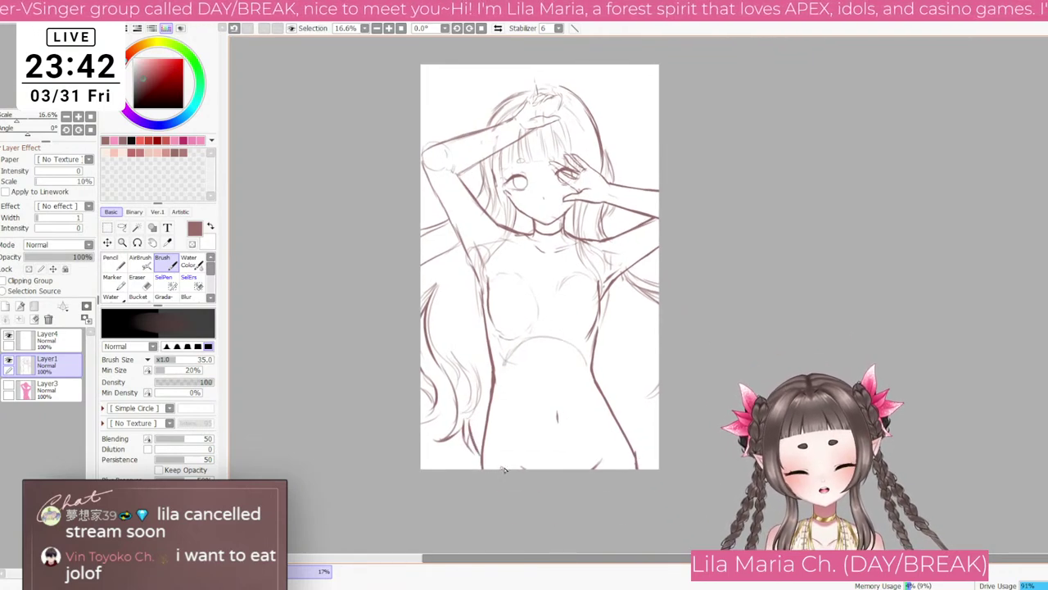
pyautogui.moveTo(635, 450); pyautogui.dragTo(660, 421)
pyautogui.scroll(1, 607, 303)
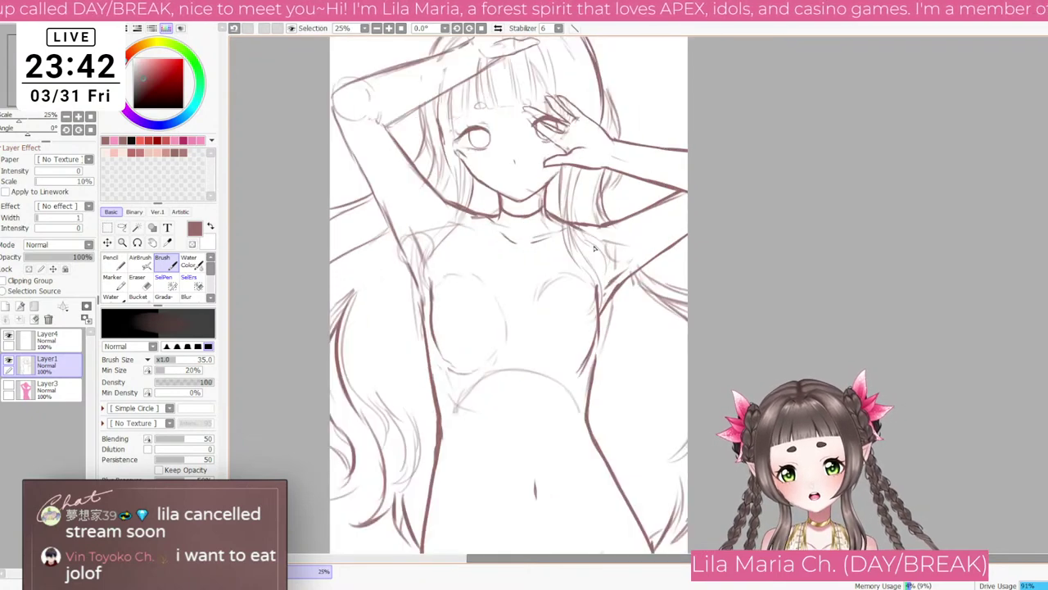
pyautogui.scroll(-1, 613, 295)
pyautogui.scroll(1, 475, 199)
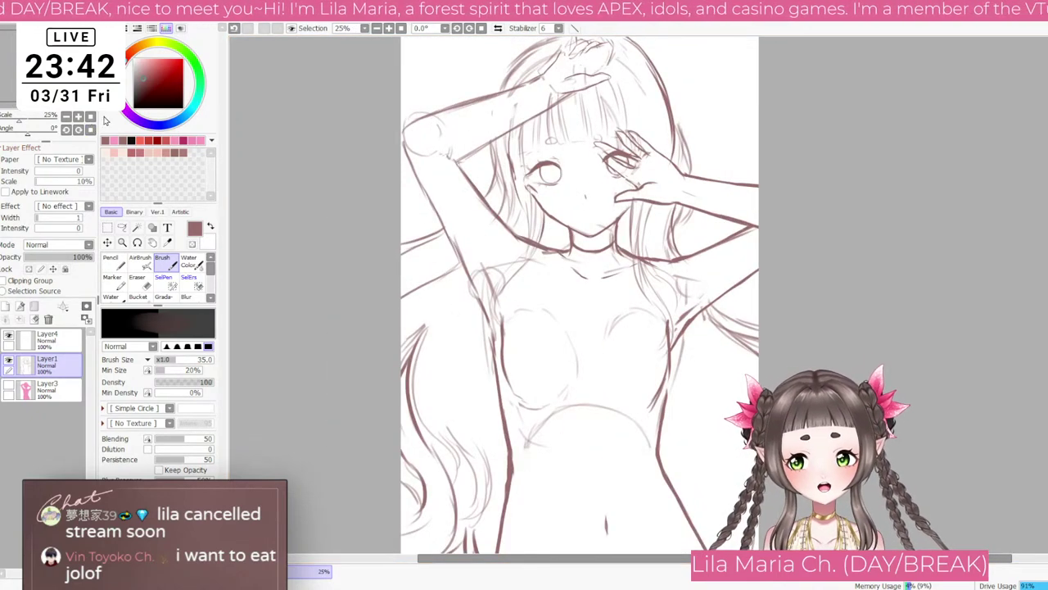
pyautogui.click(90, 116)
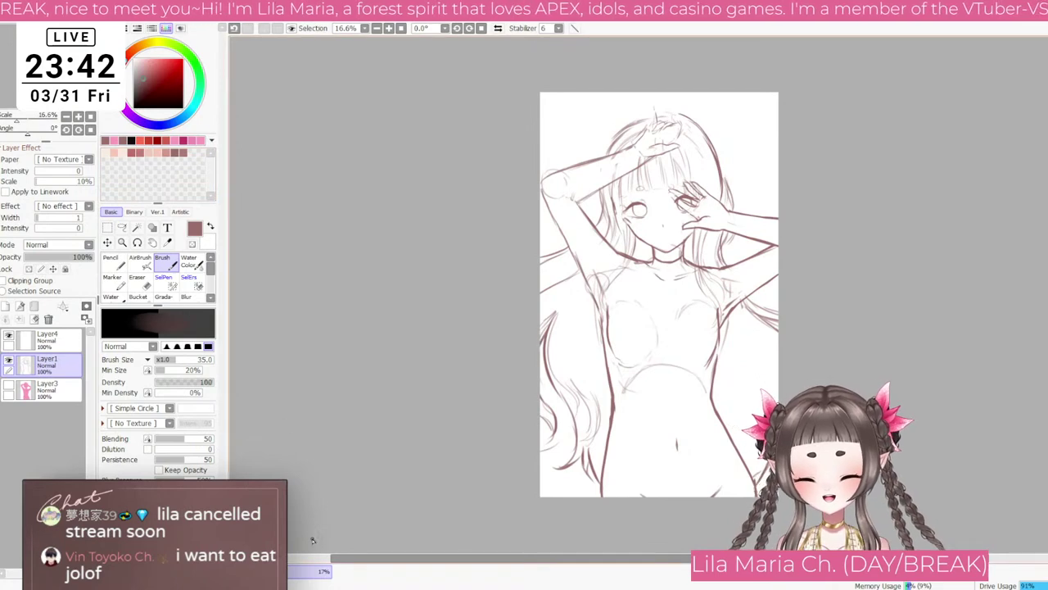
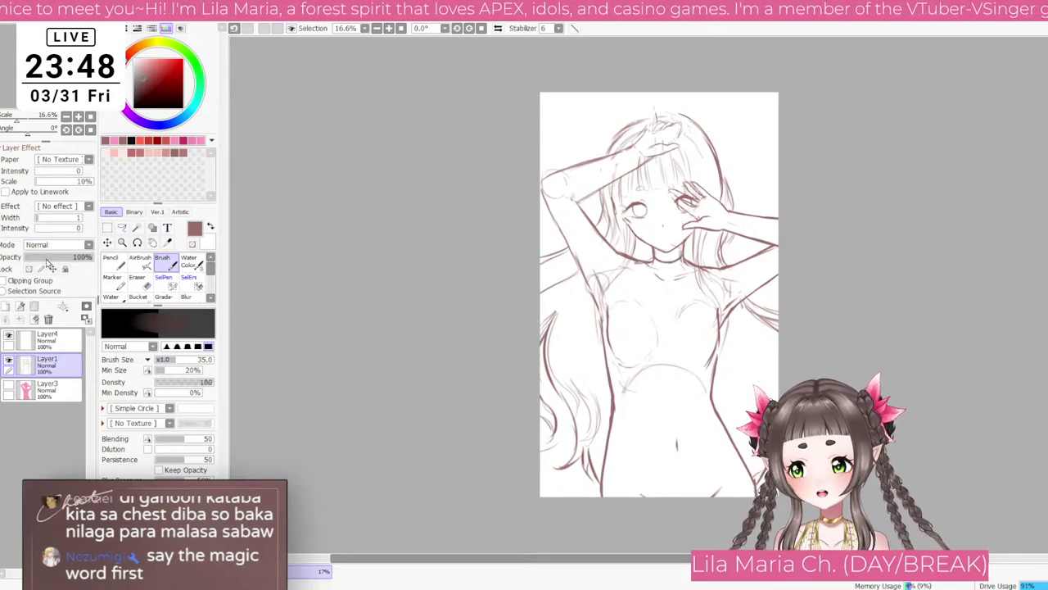
# Step: Lower Layer1's opacity to 77%
pyautogui.moveTo(48, 260); pyautogui.dragTo(93, 260)
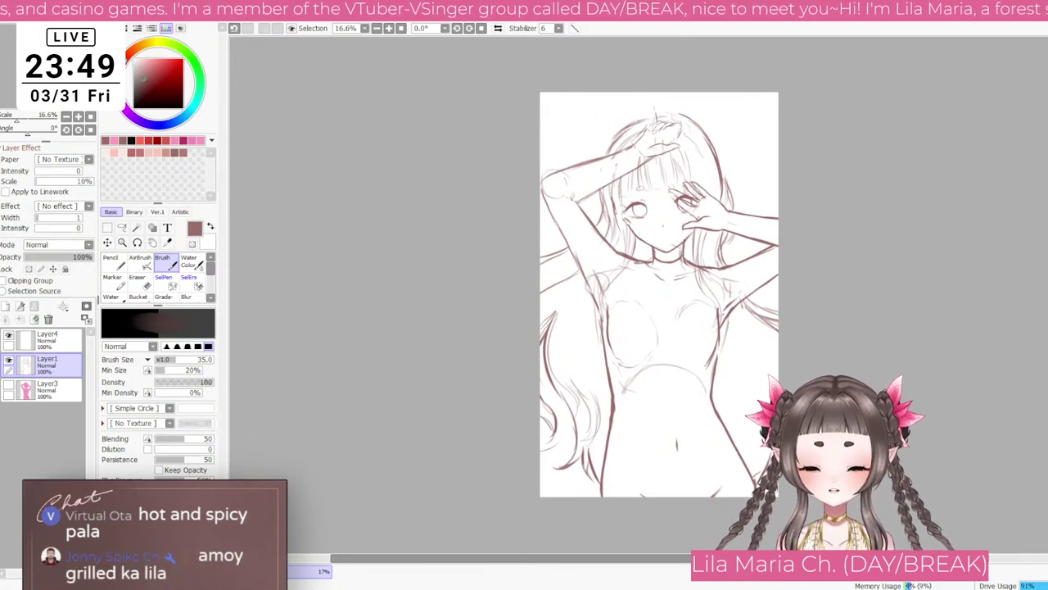
pyautogui.scroll(4, 668, 196)
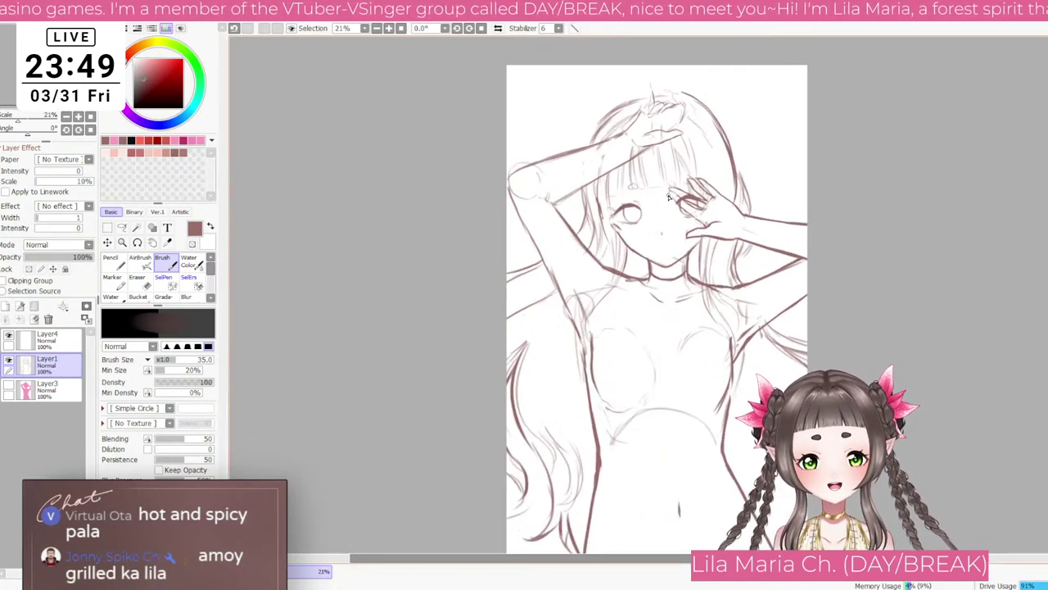
pyautogui.scroll(-3, 693, 222)
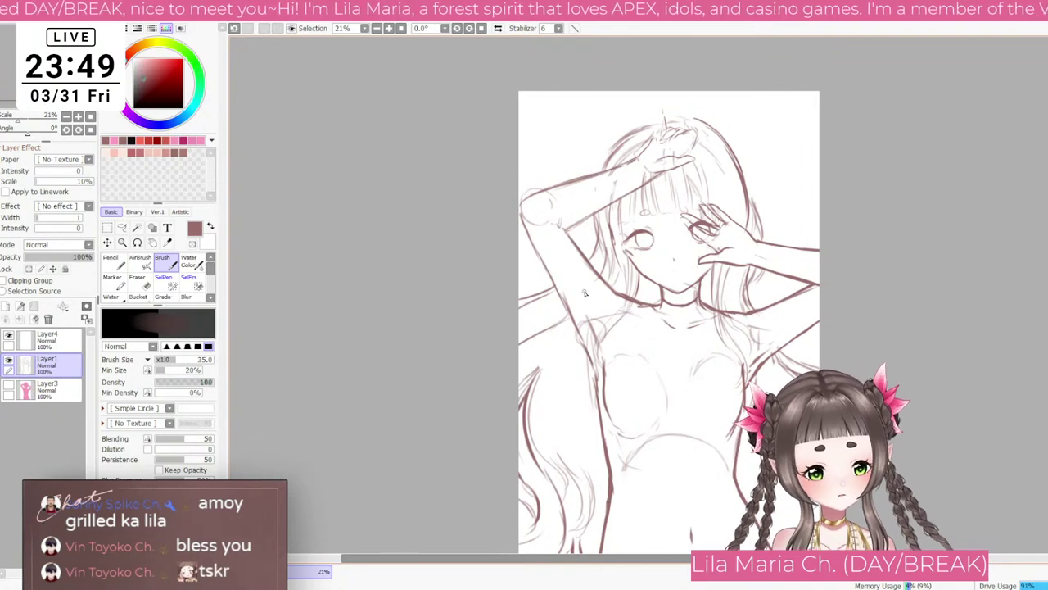
pyautogui.click(47, 257)
pyautogui.scroll(5, 704, 253)
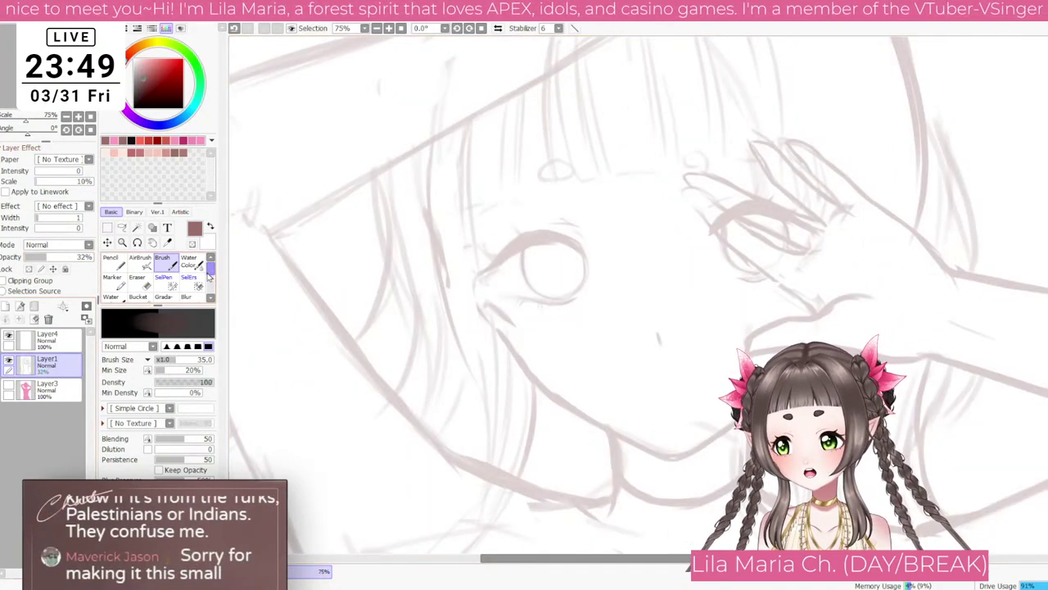
pyautogui.click(76, 257)
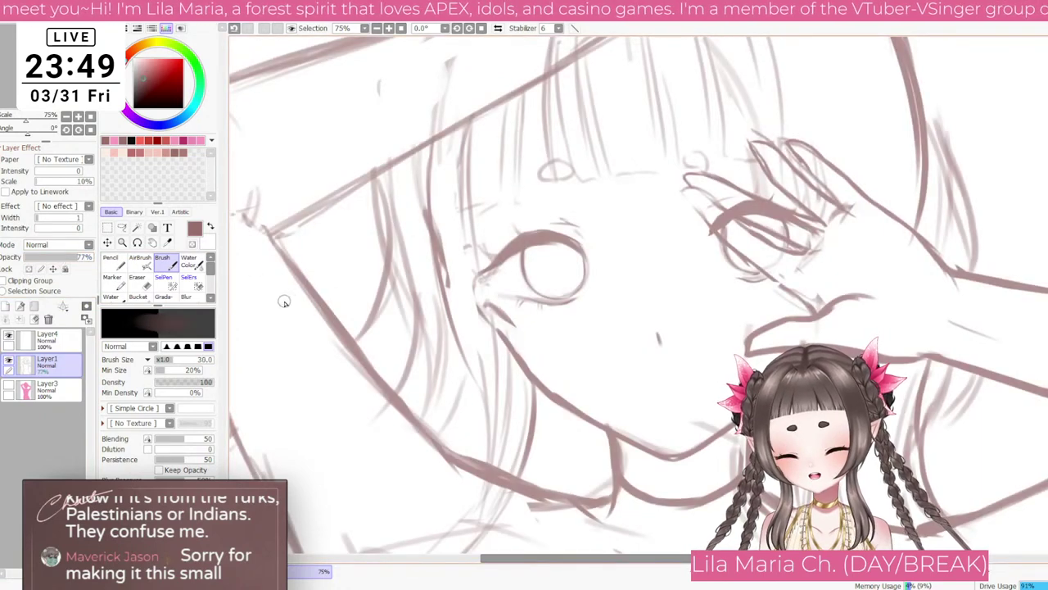
# Step: Try a stroke over the uncovered eye's lash line with the Brush at size 12
pyautogui.press('[')
pyautogui.press('[')
pyautogui.press('[')
pyautogui.press('[')
pyautogui.press('[')
pyautogui.press('[')
pyautogui.moveTo(500, 259); pyautogui.dragTo(481, 243)
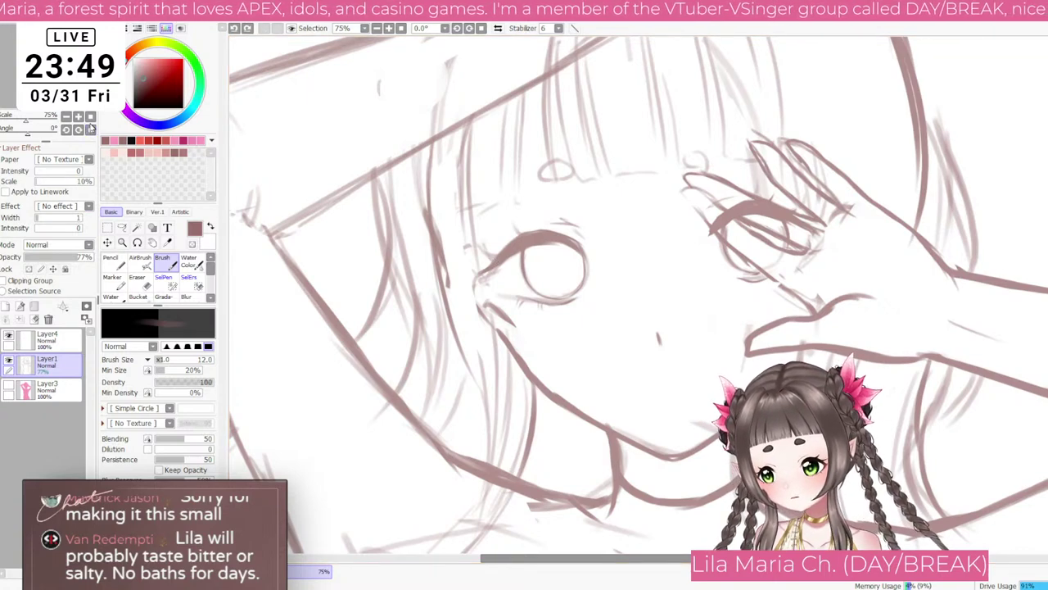
pyautogui.click(90, 116)
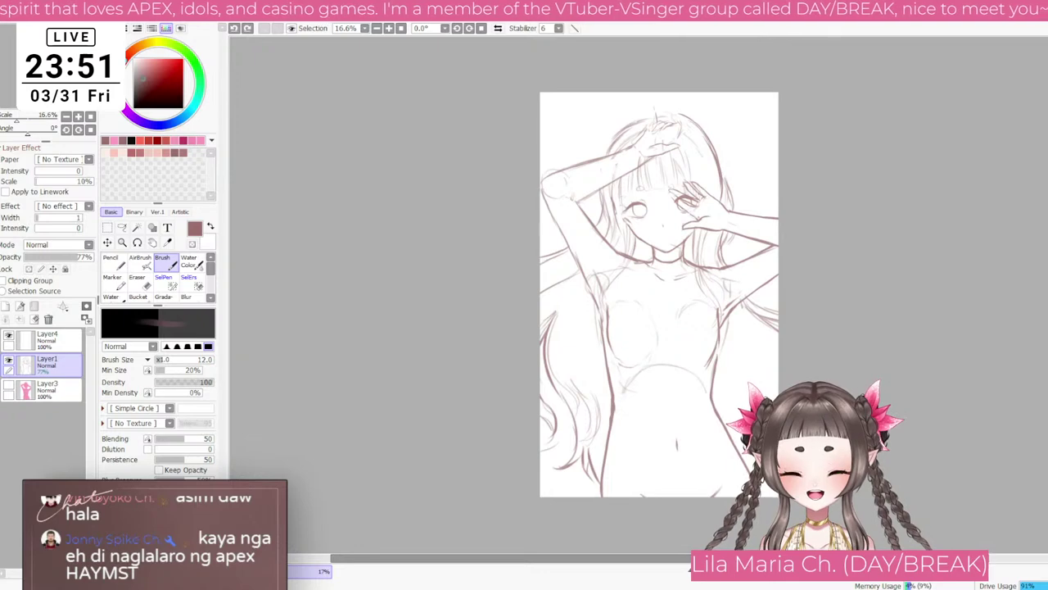
# Step: Lower Layer1's opacity to 38% and add a new layer above it
pyautogui.scroll(1, 539, 92)
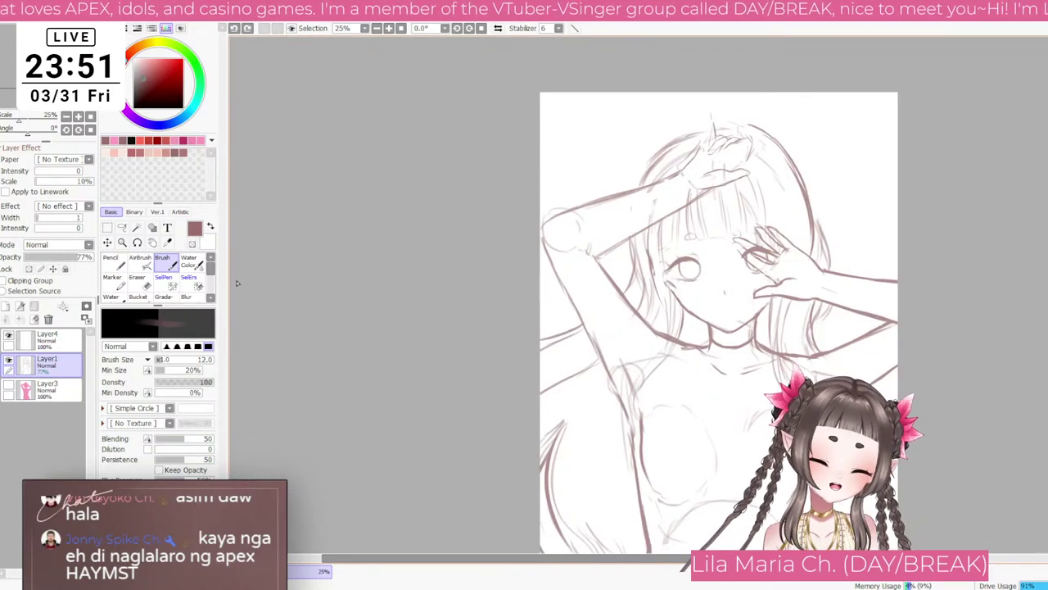
pyautogui.moveTo(606, 255)
pyautogui.mouseDown()
pyautogui.moveTo(463, 201)
pyautogui.moveTo(421, 157)
pyautogui.mouseUp()
pyautogui.moveTo(74, 259); pyautogui.dragTo(49, 260)
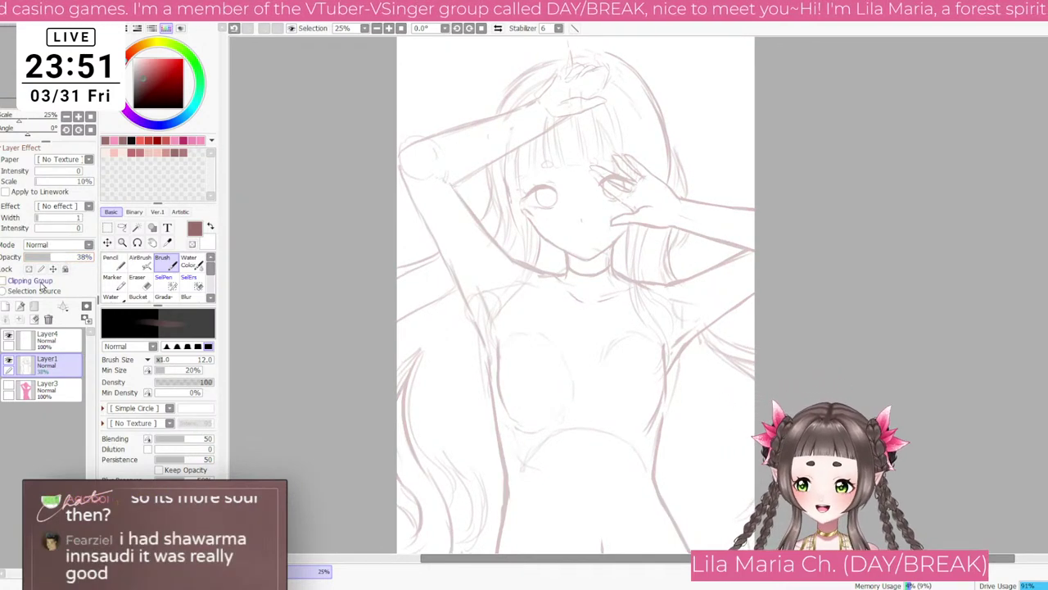
pyautogui.click(5, 306)
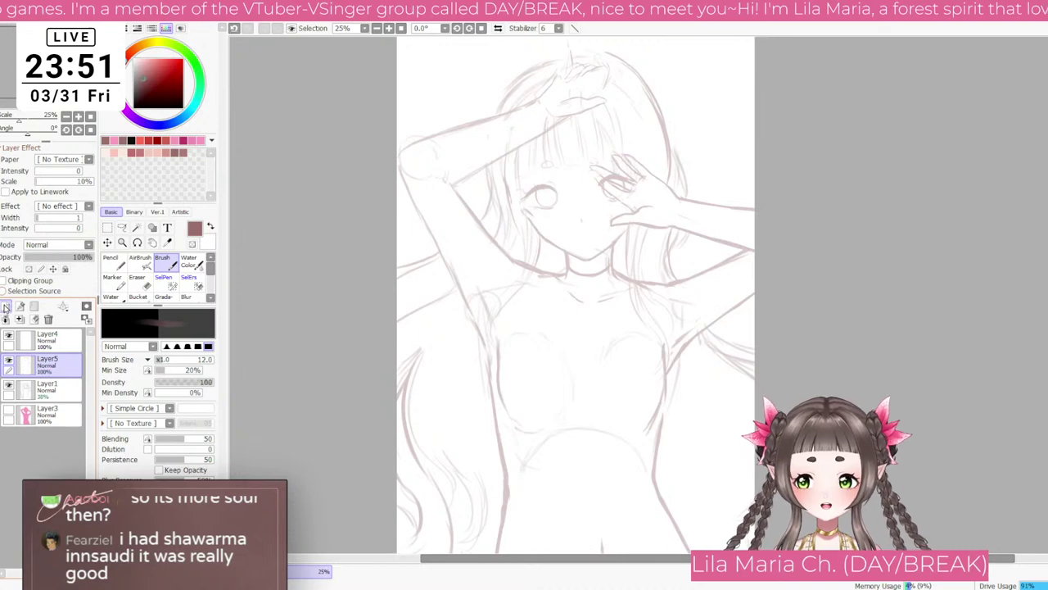
pyautogui.scroll(-1, 287, 241)
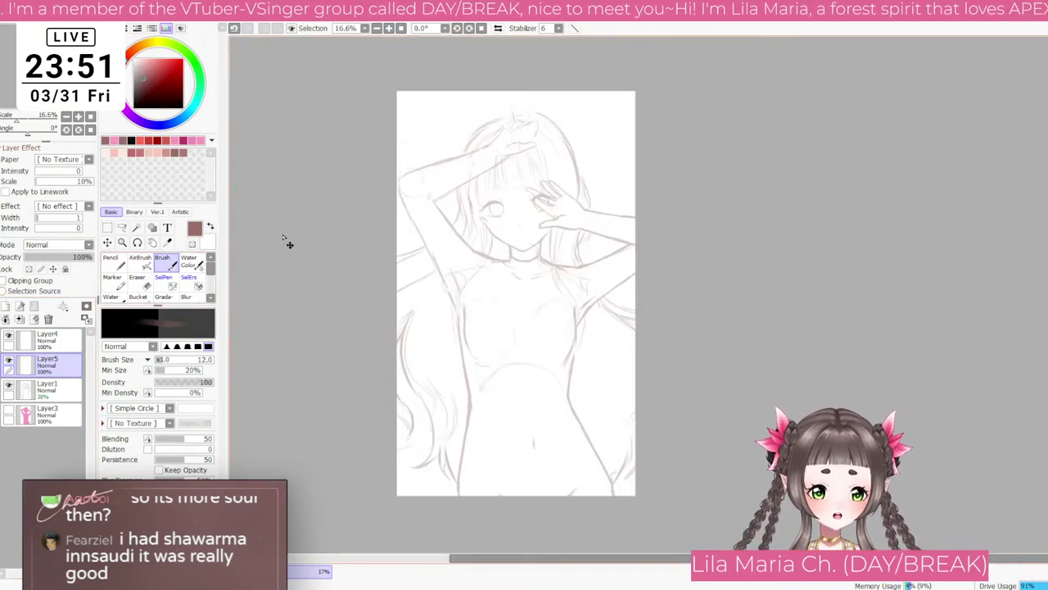
pyautogui.scroll(1, 286, 241)
# Step: Restore Layer1's opacity to 100% and erase the line across the base of the neck with the Eraser
pyautogui.click(18, 390)
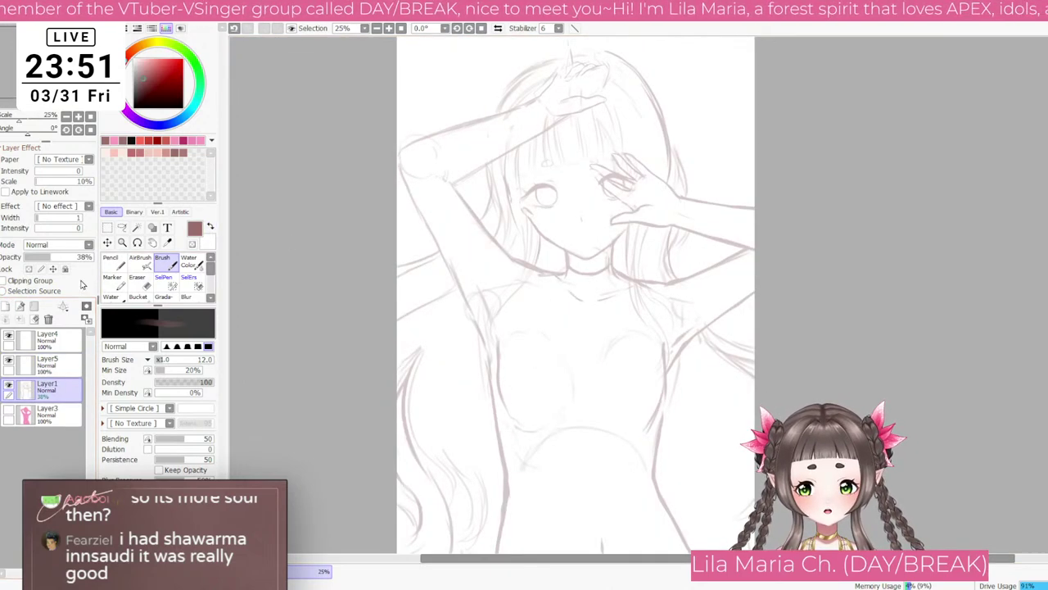
pyautogui.moveTo(77, 259); pyautogui.dragTo(121, 242)
pyautogui.press('e')
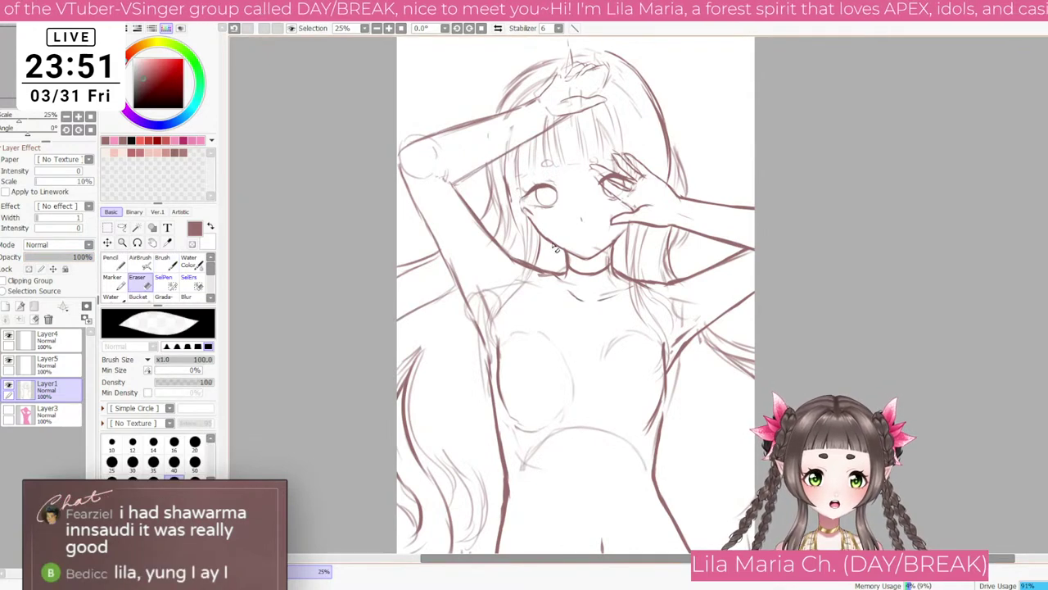
pyautogui.press('[')
pyautogui.press('[')
pyautogui.press('[')
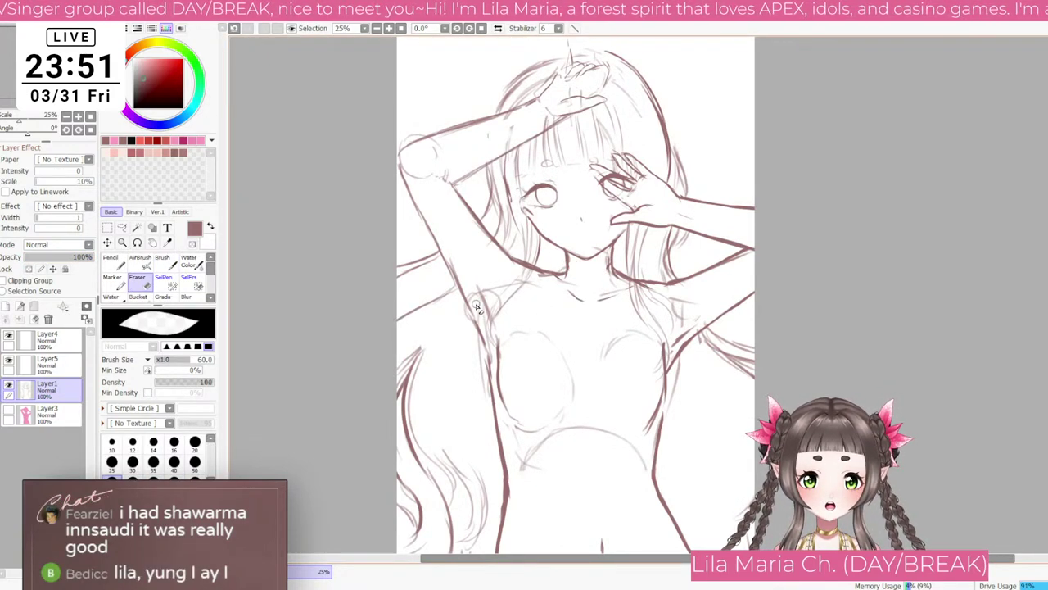
# Step: Erase the guide circle at the raised arm's shoulder on Layer1 with the Eraser enlarged to size 120
pyautogui.press(']')
pyautogui.press(']')
pyautogui.press(']')
pyautogui.press(']')
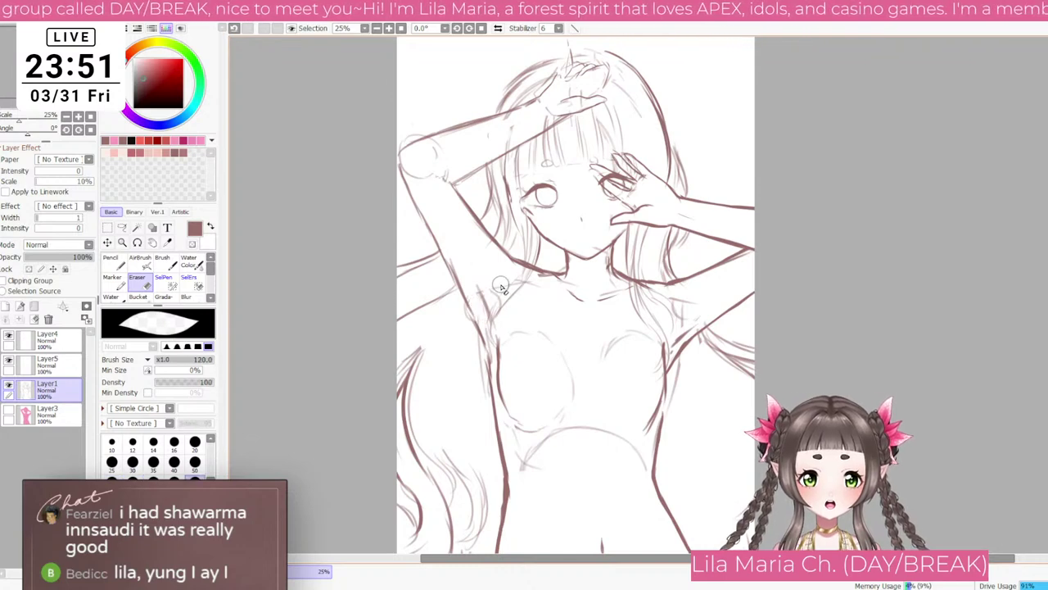
pyautogui.press('[')
pyautogui.moveTo(572, 371); pyautogui.dragTo(571, 367)
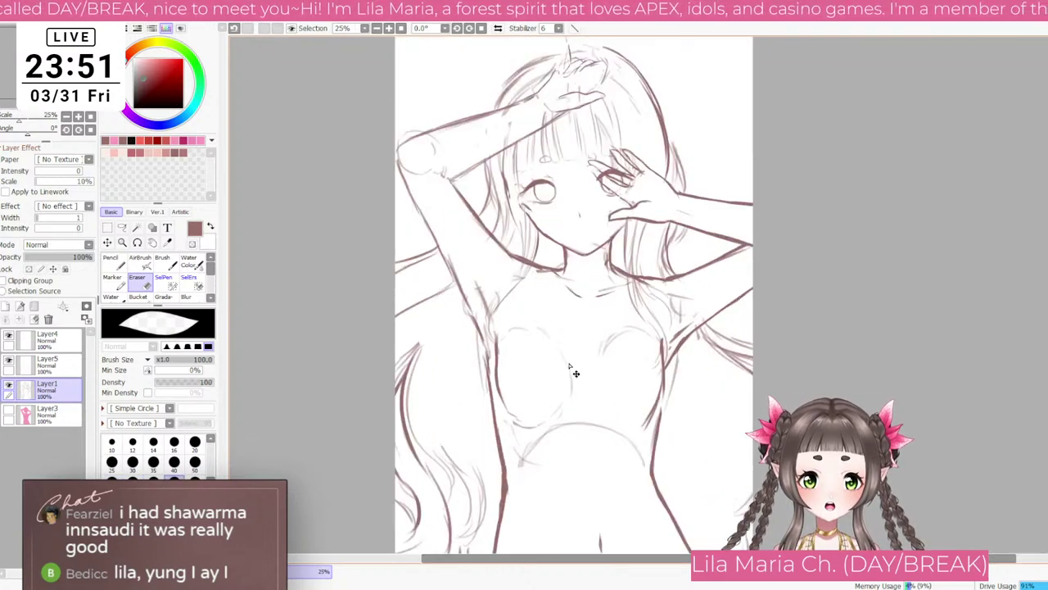
# Step: Switch back to the Brush on Layer1 and set its size to 25
pyautogui.press('b')
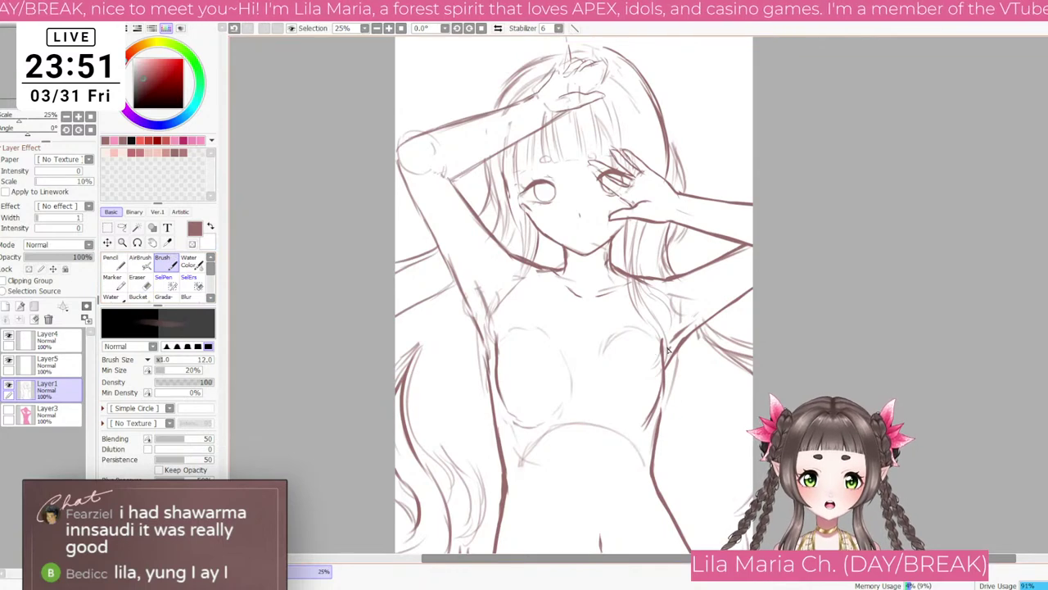
pyautogui.scroll(1, 668, 349)
pyautogui.press(']')
pyautogui.press(']')
pyautogui.press(']')
pyautogui.press(']')
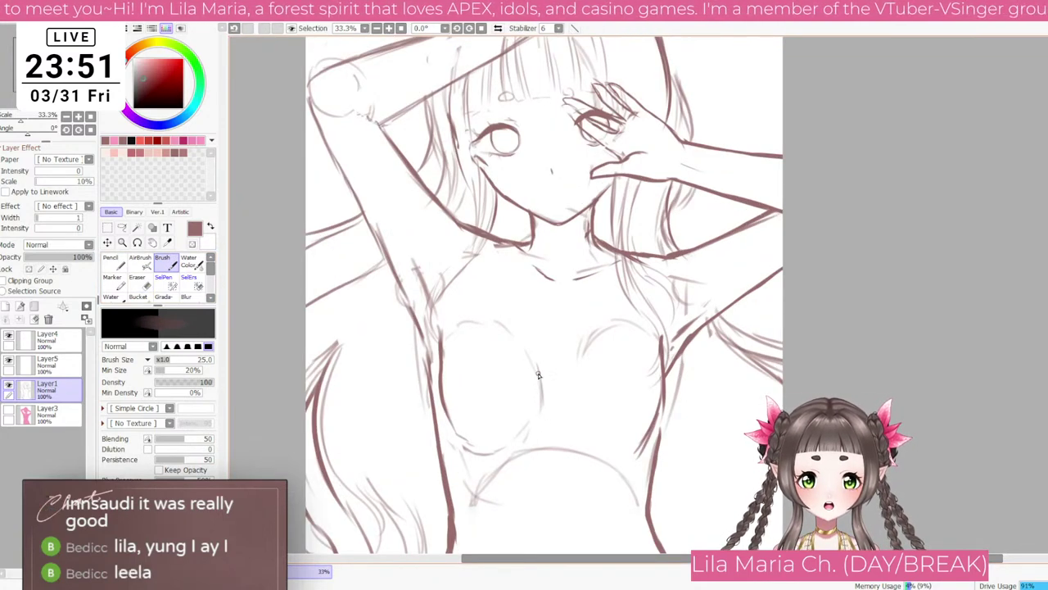
pyautogui.scroll(-2, 610, 410)
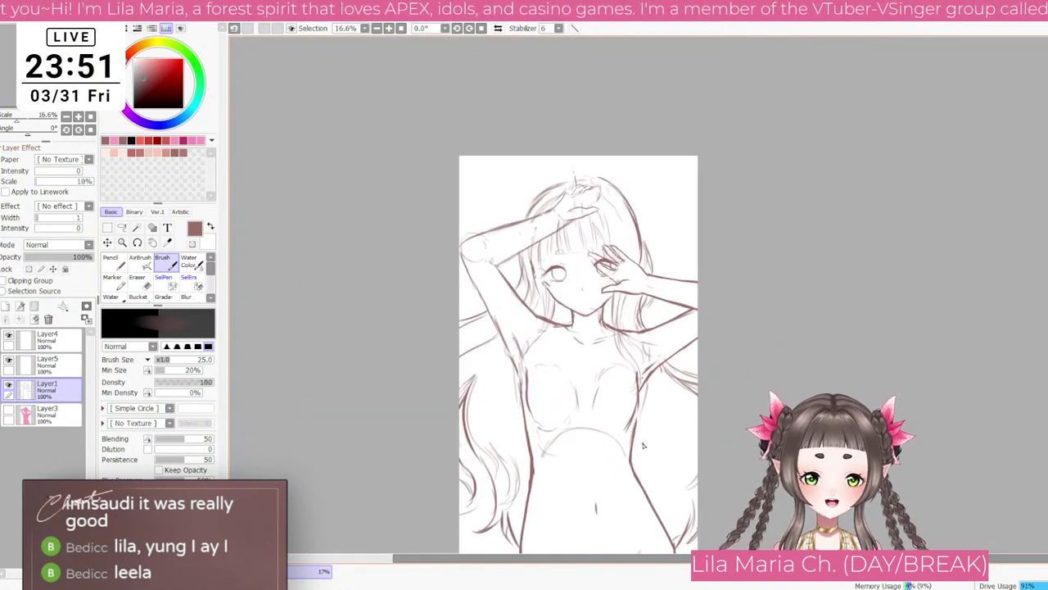
pyautogui.moveTo(639, 454); pyautogui.dragTo(608, 396)
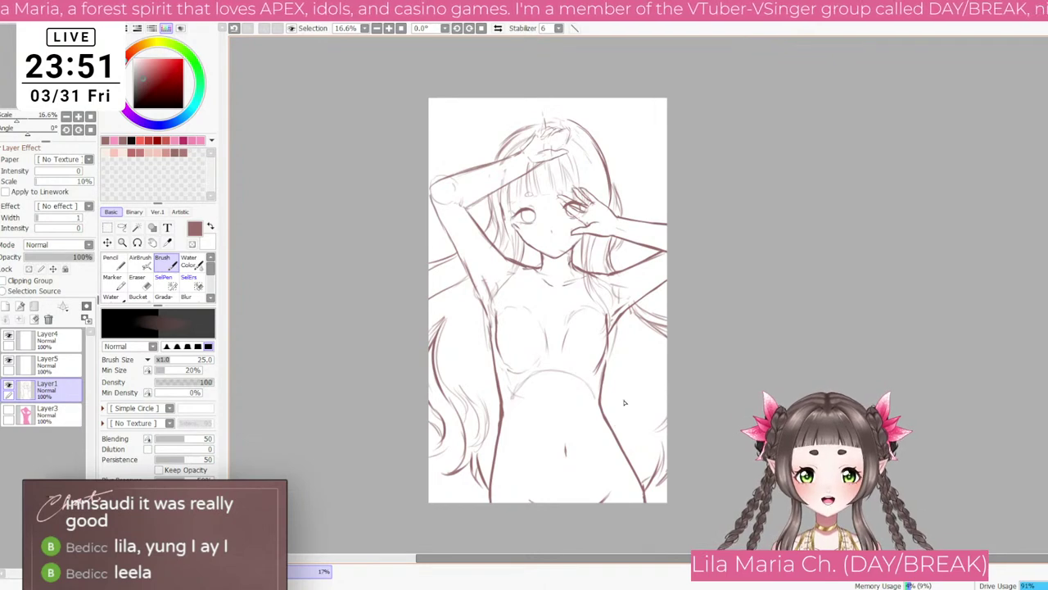
pyautogui.press('pageup')
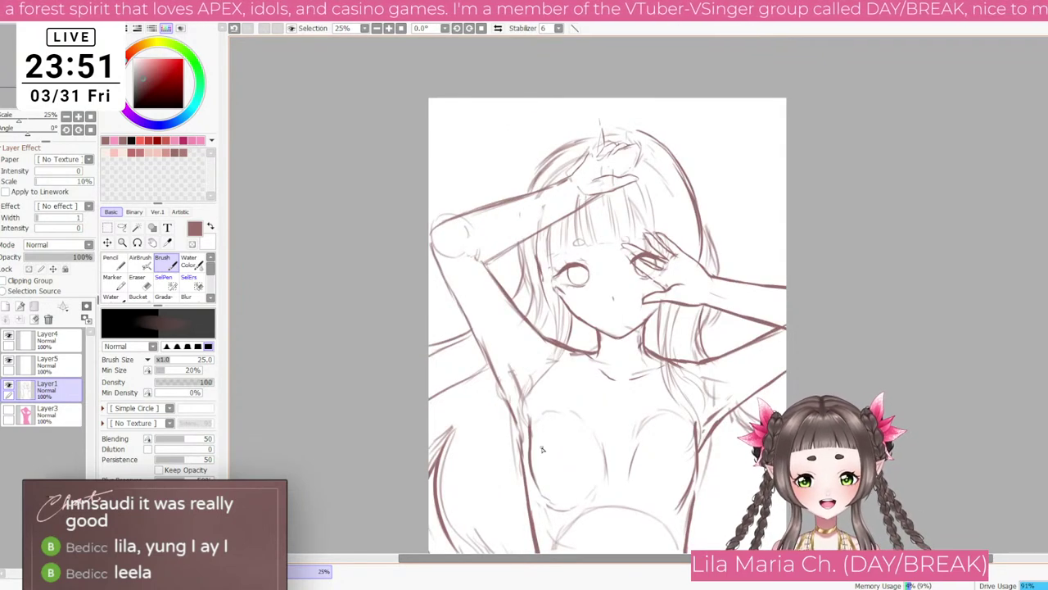
pyautogui.press('e')
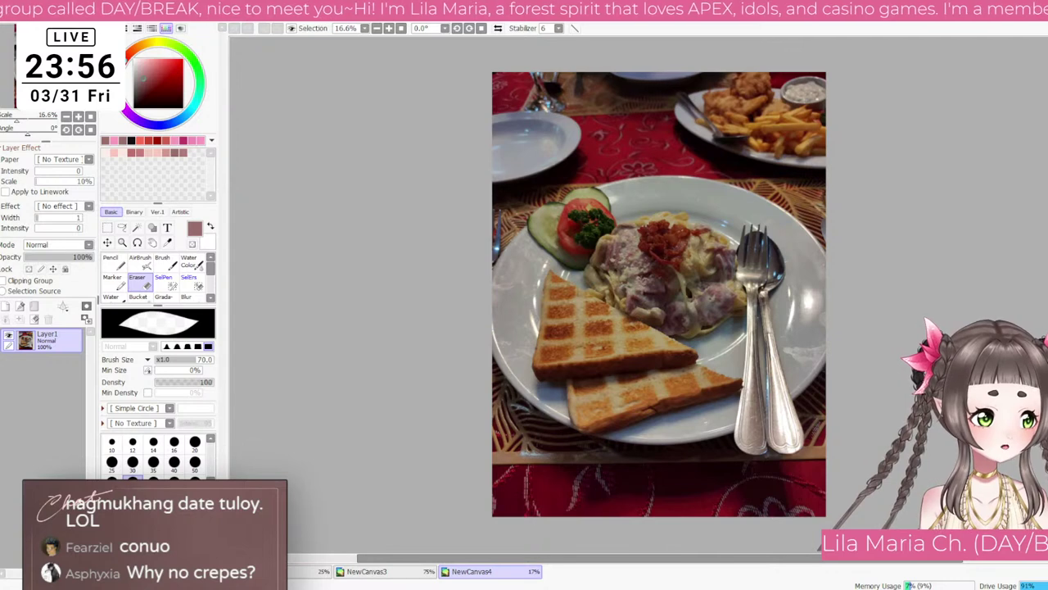
# Step: Close the food photo and chat screenshot canvases and return to the full character sketch
pyautogui.hotkey('ctrl', 'w')
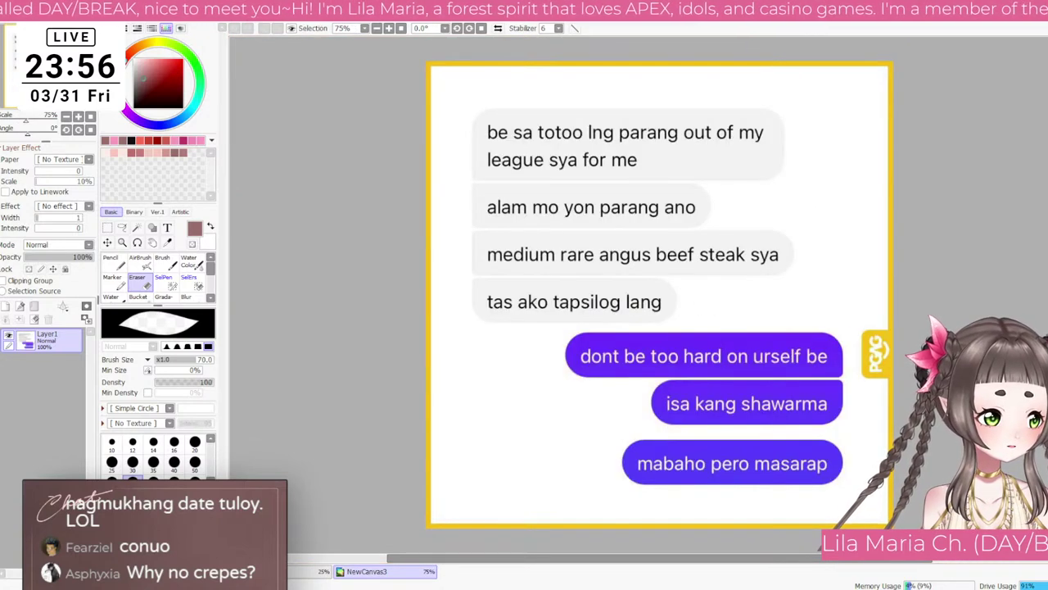
pyautogui.hotkey('ctrl', 'w')
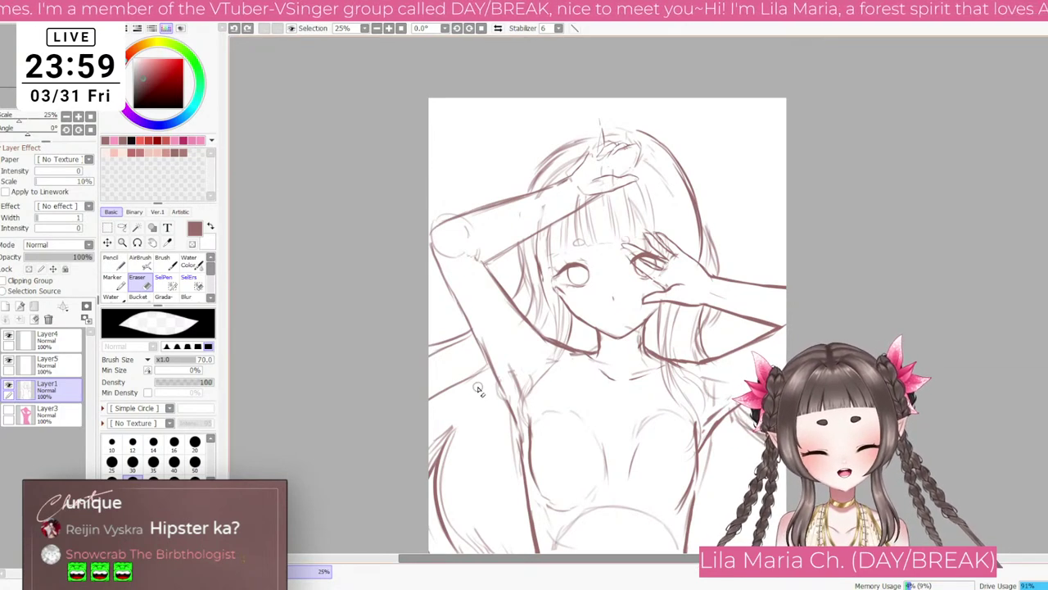
pyautogui.click(90, 117)
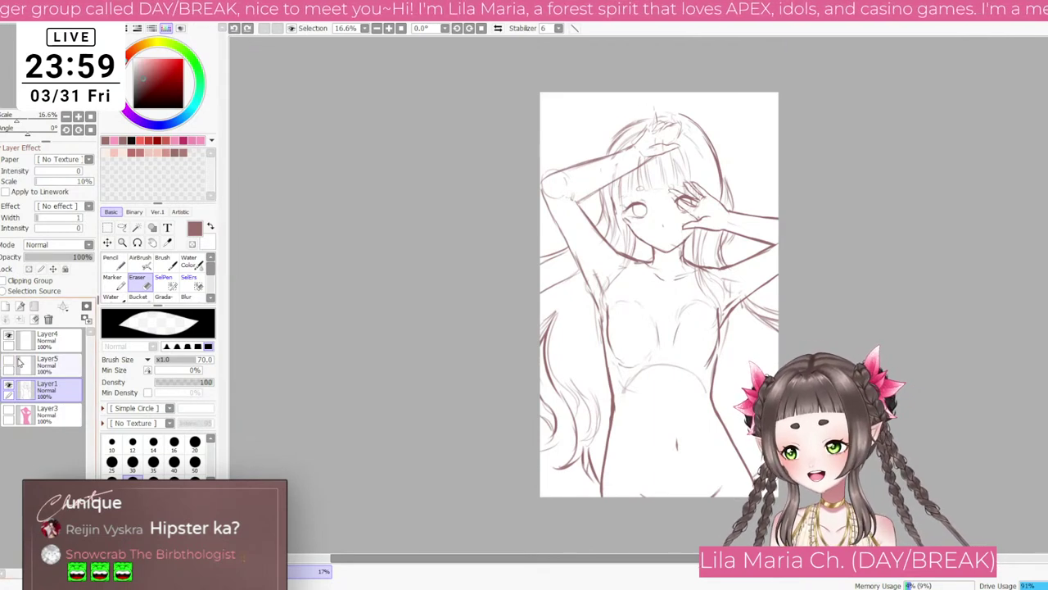
pyautogui.click(36, 368)
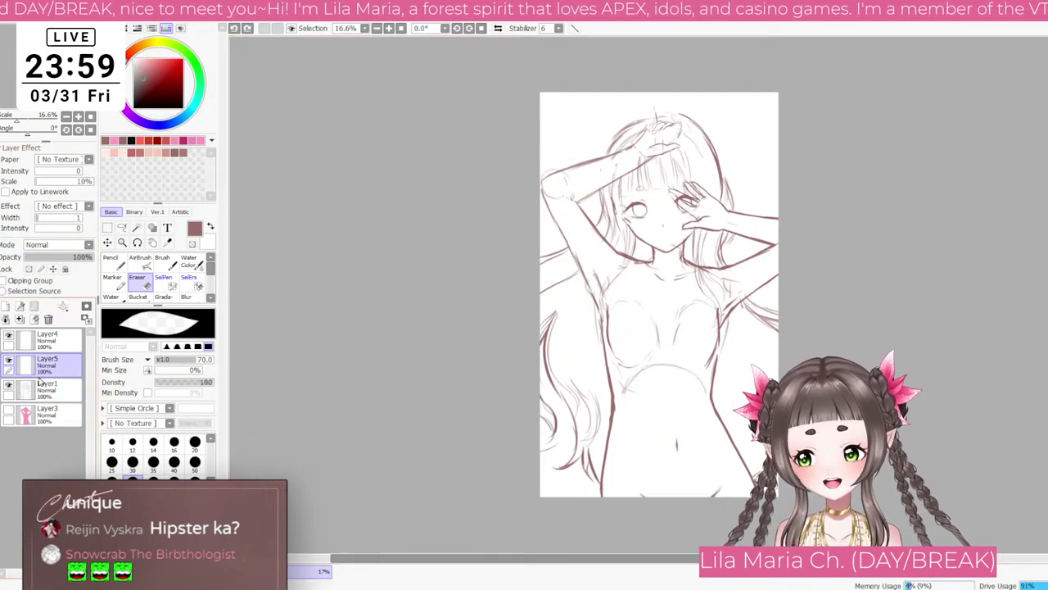
pyautogui.click(57, 391)
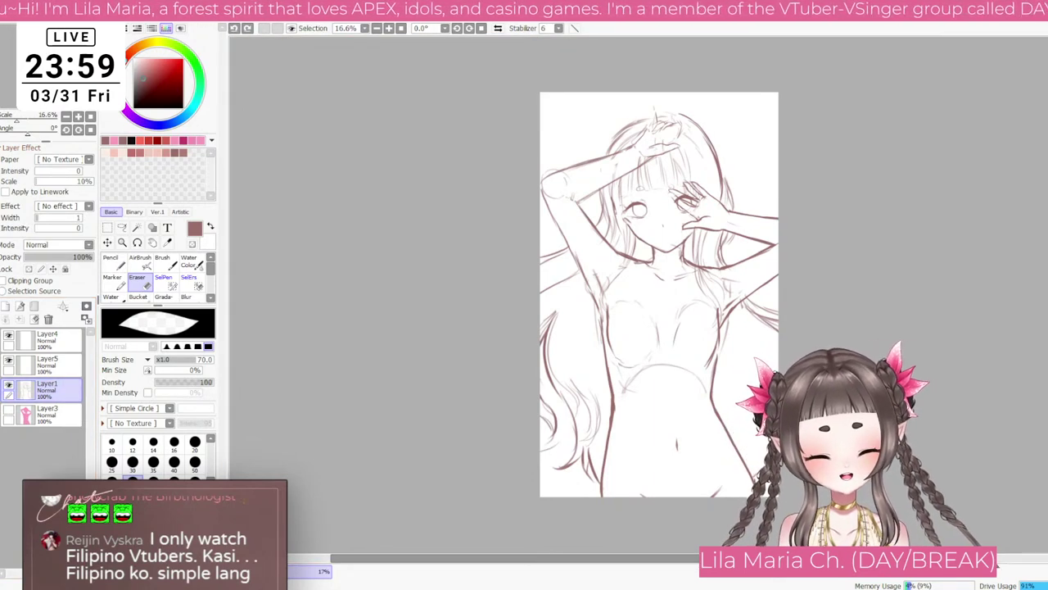
pyautogui.click(57, 364)
pyautogui.click(54, 413)
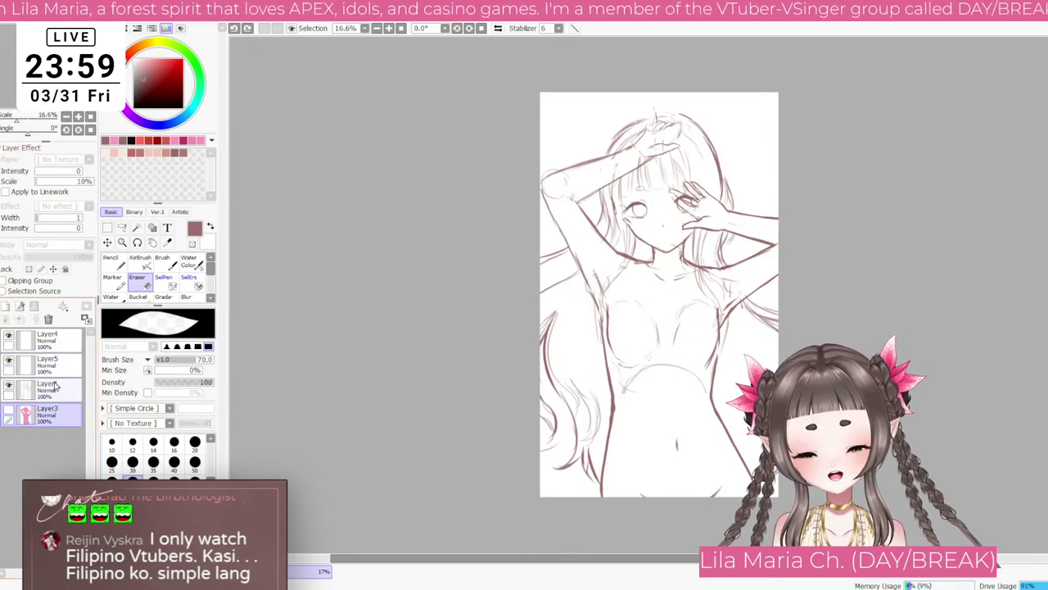
pyautogui.click(53, 365)
# Step: Choose a light skin tone for the Brush and move sketch layer Layer1 above Layer5
pyautogui.click(164, 264)
pyautogui.moveTo(145, 64); pyautogui.dragTo(137, 58)
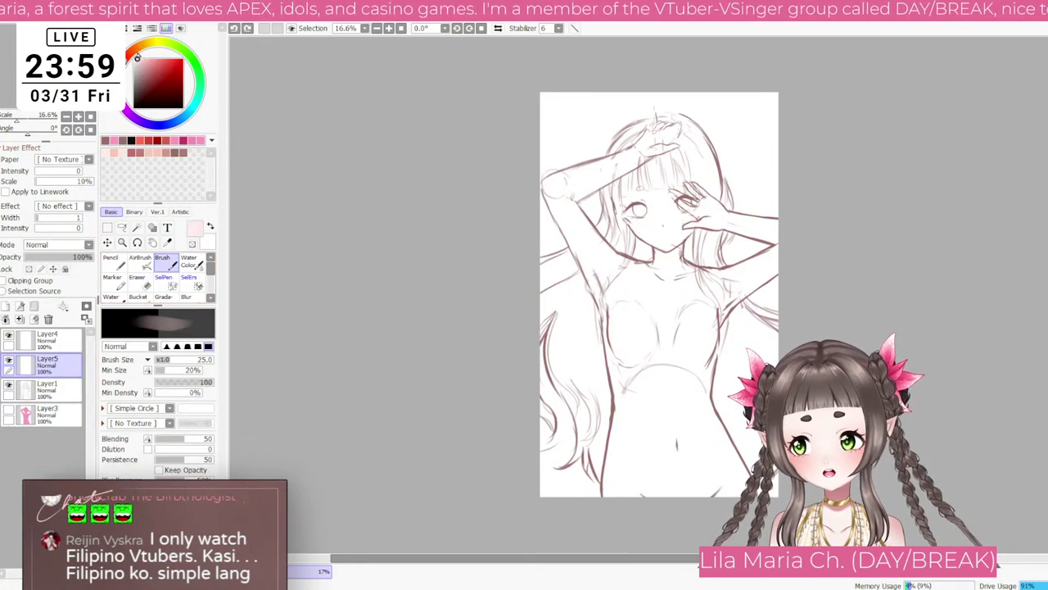
pyautogui.click(123, 152)
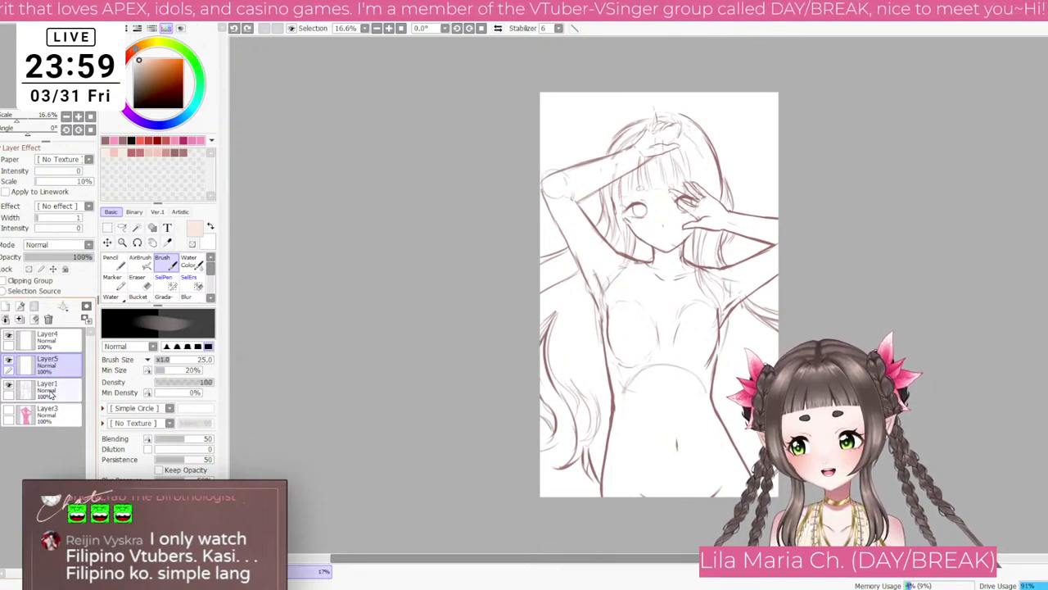
pyautogui.moveTo(53, 393); pyautogui.dragTo(64, 372)
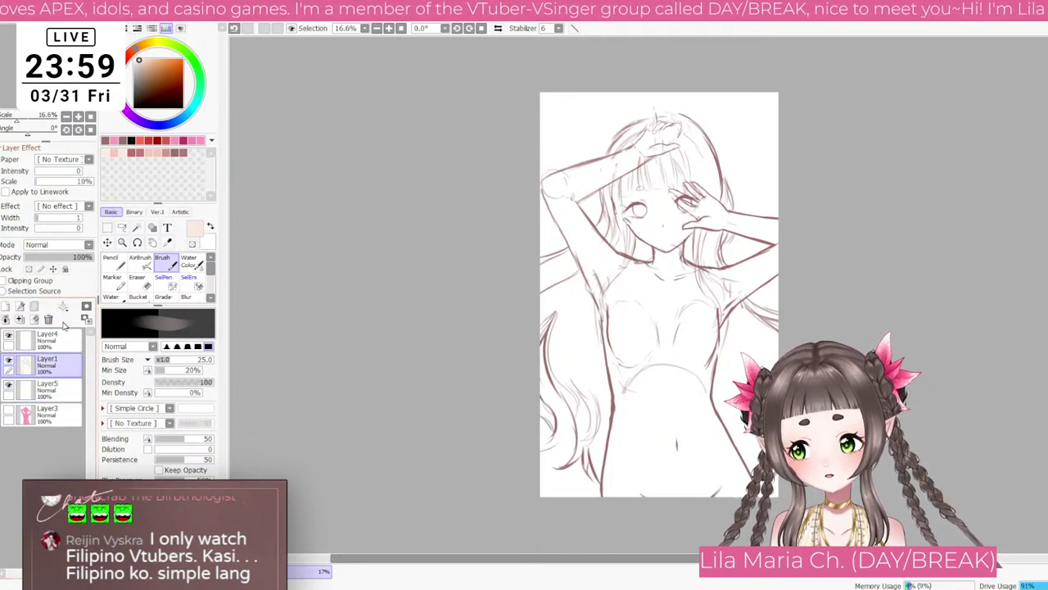
# Step: Fill Layer5 entirely with dark grey using the Bucket as a backdrop behind the sketch
pyautogui.click(64, 411)
pyautogui.click(138, 298)
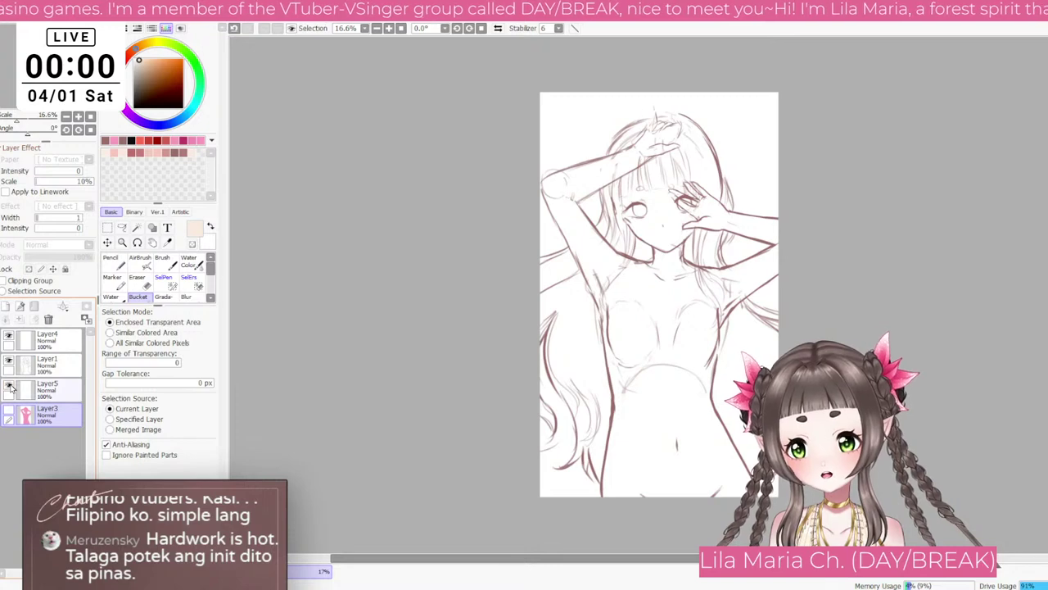
pyautogui.click(67, 395)
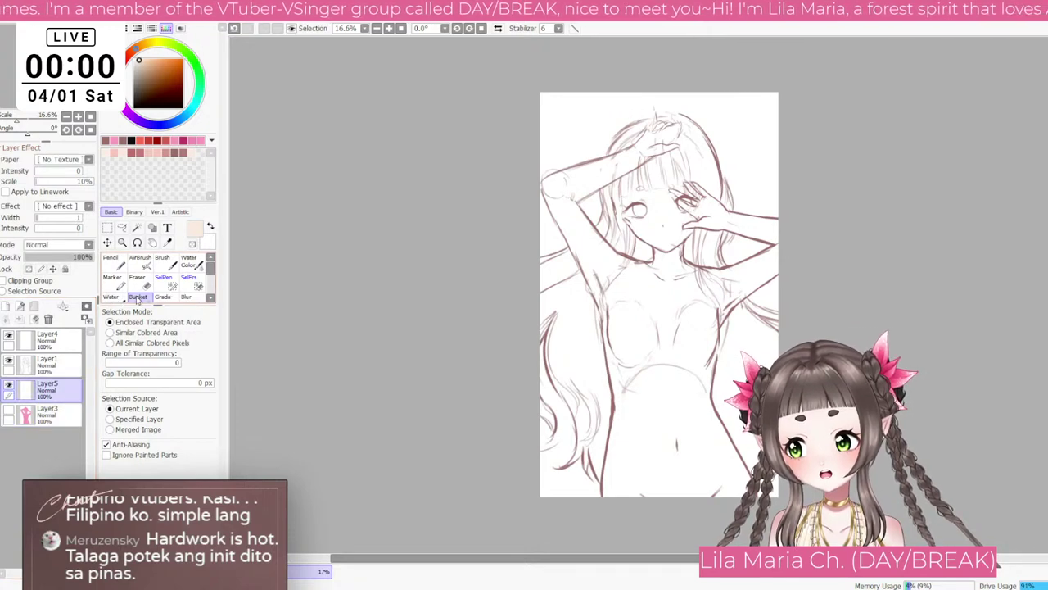
pyautogui.click(133, 85)
pyautogui.click(553, 257)
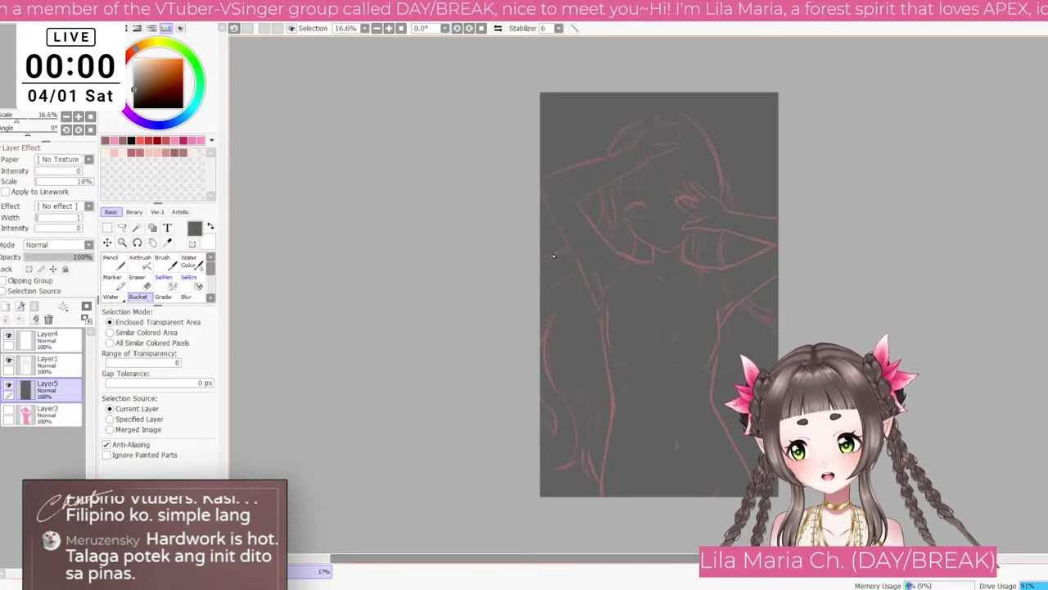
# Step: Set the blending mode of sketch layer Layer1 to Multiply
pyautogui.click(51, 363)
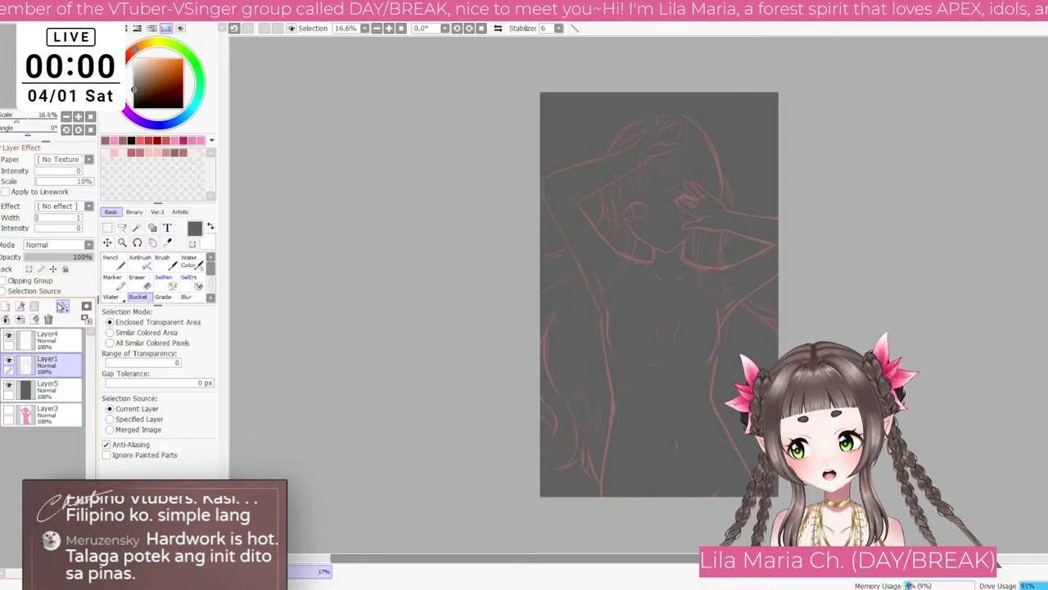
pyautogui.click(72, 245)
pyautogui.click(70, 270)
# Step: Add a new layer above the grey Layer5 and set up the Pencil with the light skin colour
pyautogui.click(66, 384)
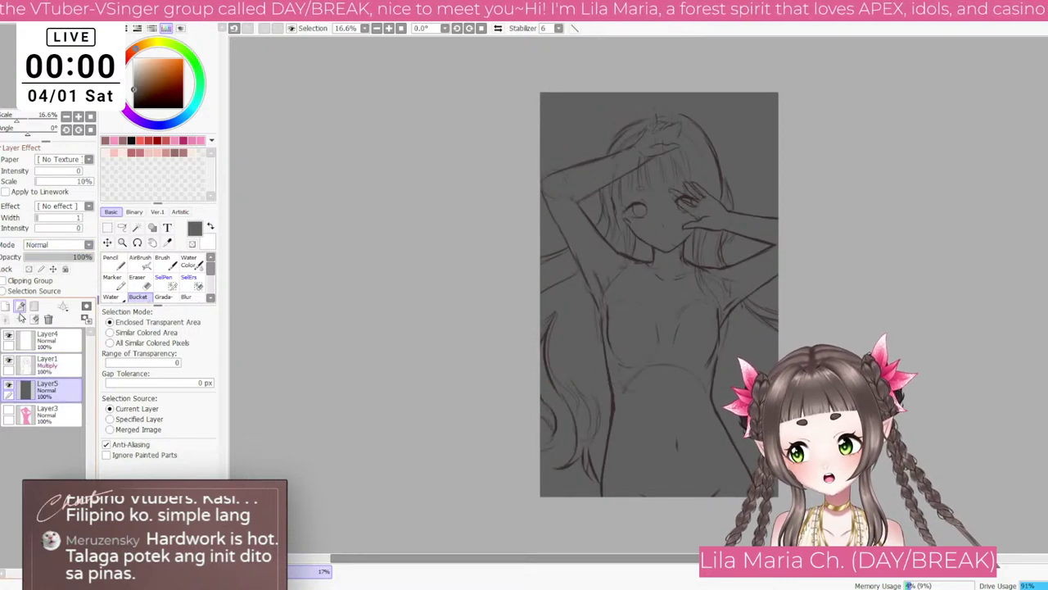
pyautogui.click(6, 306)
pyautogui.click(196, 153)
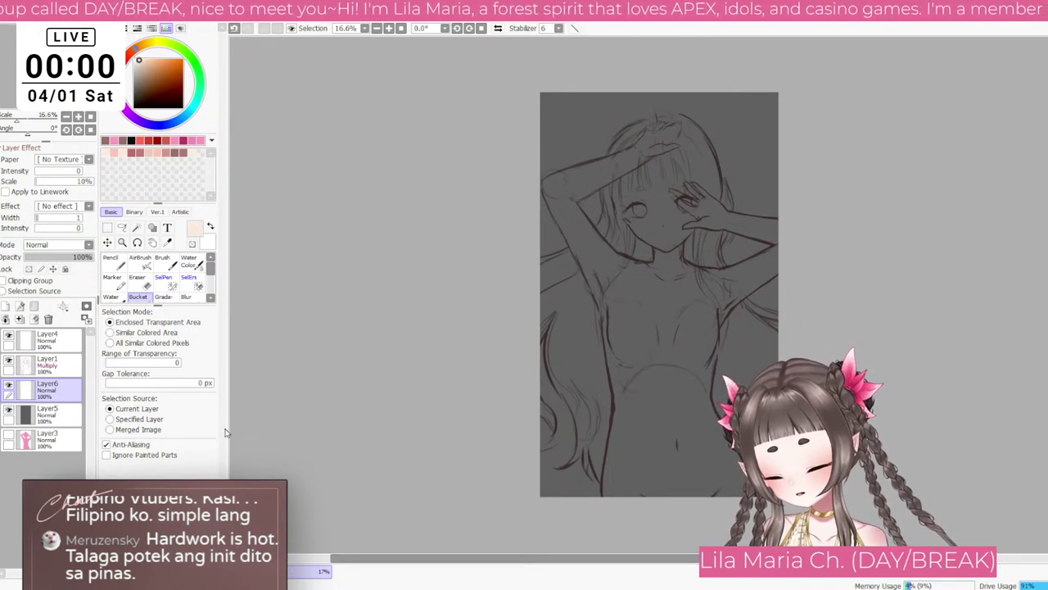
pyautogui.click(162, 259)
pyautogui.click(110, 259)
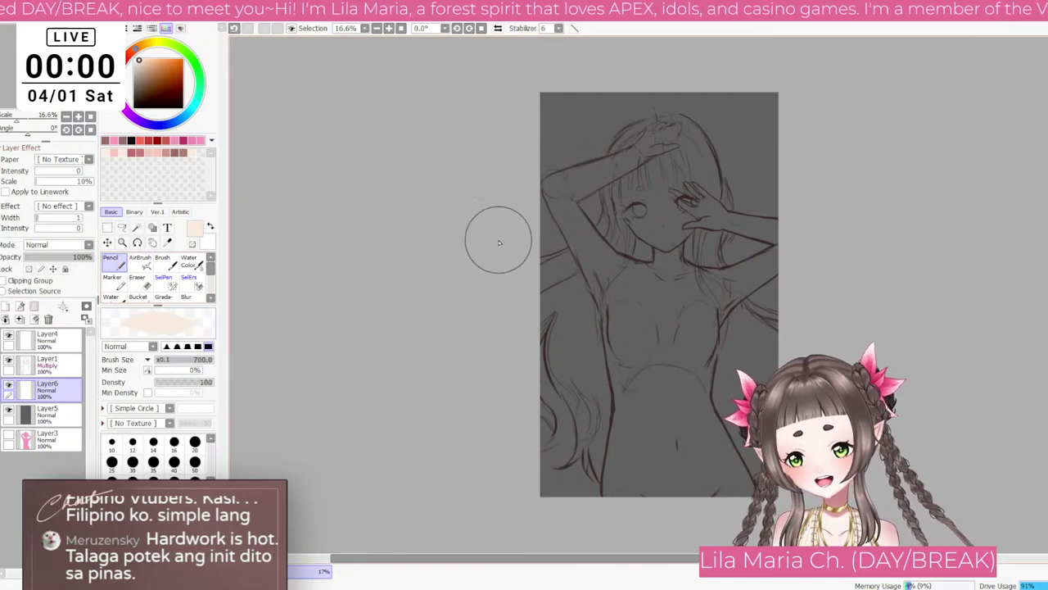
# Step: Paint the elbow of the raised arm in the light skin colour with the Pencil reduced to size 100
pyautogui.scroll(1, 540, 241)
pyautogui.press('[')
pyautogui.press('[')
pyautogui.press('[')
pyautogui.press('[')
pyautogui.press('[')
pyautogui.press('[')
pyautogui.press('[')
pyautogui.press('[')
pyautogui.press('[')
pyautogui.moveTo(566, 157)
pyautogui.mouseDown()
pyautogui.moveTo(557, 156)
pyautogui.moveTo(559, 182)
pyautogui.moveTo(577, 230)
pyautogui.mouseUp()
pyautogui.press('[')
pyautogui.press('[')
pyautogui.hotkey('ctrl', 'z')
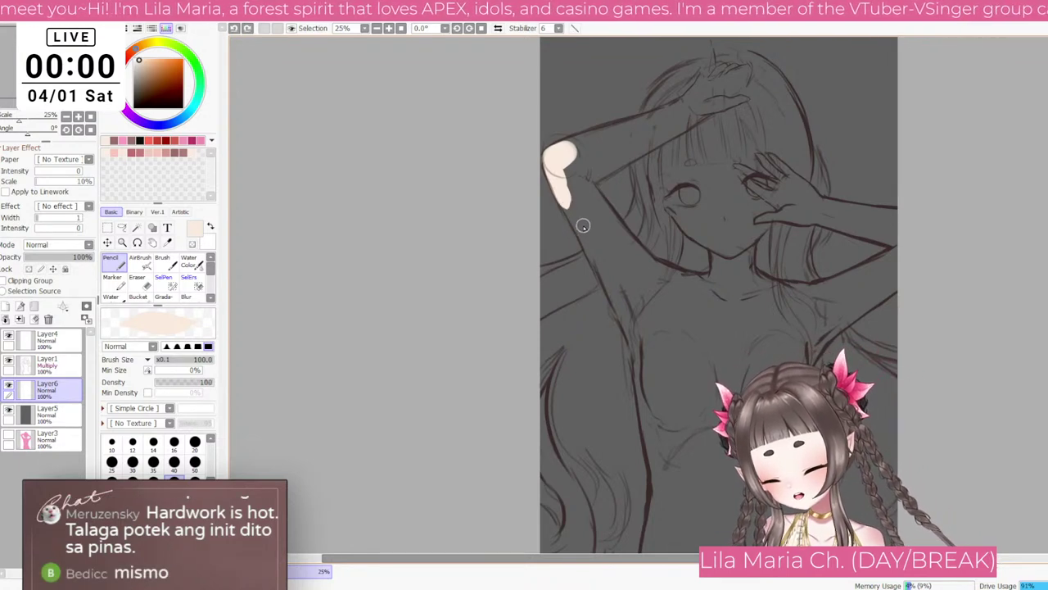
# Step: Paint the outer edge of the raised upper arm from the elbow down to the armpit in skin colour
pyautogui.press(']')
pyautogui.moveTo(555, 169); pyautogui.dragTo(603, 262)
pyautogui.hotkey('ctrl', 'z')
pyautogui.press('[')
pyautogui.press('[')
pyautogui.moveTo(573, 210); pyautogui.dragTo(622, 311)
pyautogui.press(']')
pyautogui.moveTo(596, 254); pyautogui.dragTo(629, 337)
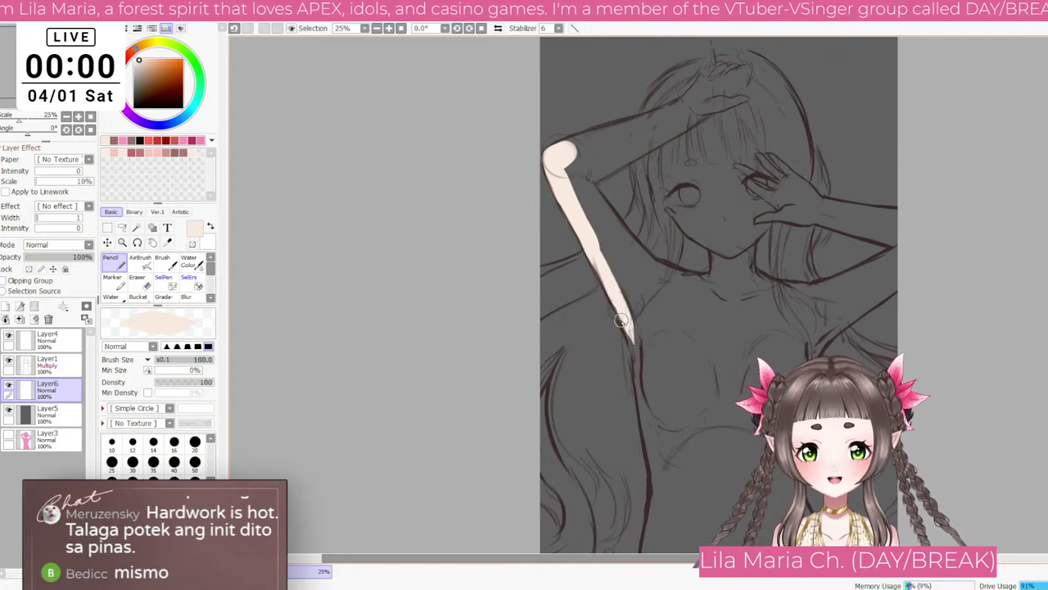
# Step: Paint the raised arm's shoulder, armpit and collarbone area in skin colour with the Pencil around size 120
pyautogui.press(']')
pyautogui.moveTo(633, 299)
pyautogui.mouseDown()
pyautogui.moveTo(684, 304)
pyautogui.moveTo(649, 290)
pyautogui.moveTo(700, 284)
pyautogui.moveTo(618, 245)
pyautogui.moveTo(659, 282)
pyautogui.moveTo(731, 291)
pyautogui.mouseUp()
pyautogui.press(']')
pyautogui.hotkey('ctrl', 'z')
pyautogui.press(']')
pyautogui.press(']')
pyautogui.press('[')
pyautogui.press('[')
pyautogui.press('[')
pyautogui.press('[')
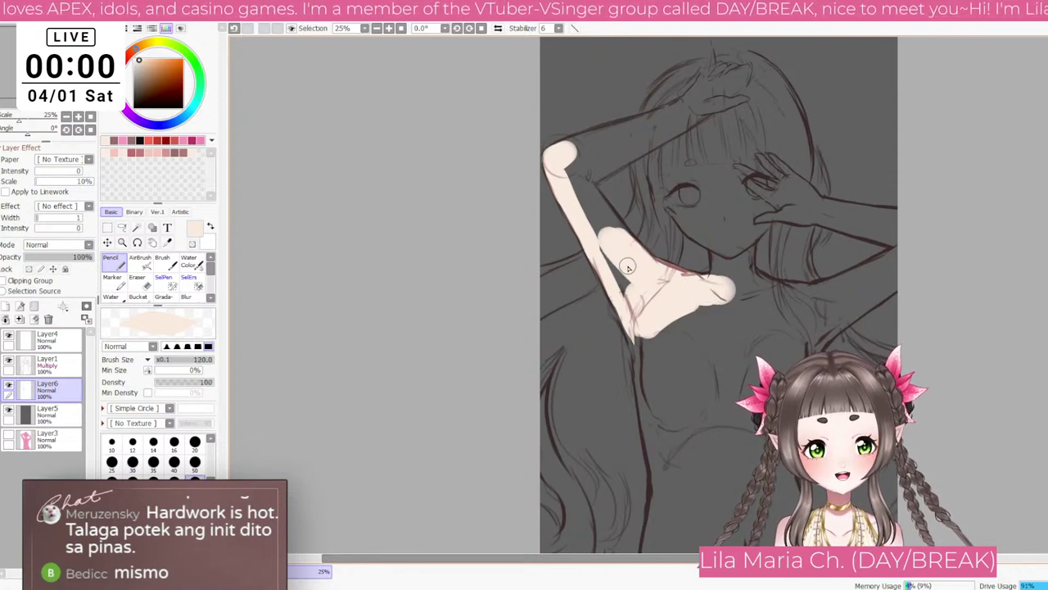
# Step: Fill the remaining gap inside the raised upper arm between elbow and shoulder with skin colour
pyautogui.moveTo(628, 265); pyautogui.dragTo(629, 293)
pyautogui.press('[')
pyautogui.press('[')
pyautogui.press(']')
pyautogui.press(']')
pyautogui.moveTo(566, 162)
pyautogui.mouseDown()
pyautogui.moveTo(596, 237)
pyautogui.moveTo(581, 186)
pyautogui.moveTo(620, 242)
pyautogui.moveTo(582, 185)
pyautogui.moveTo(616, 234)
pyautogui.mouseUp()
pyautogui.press('[')
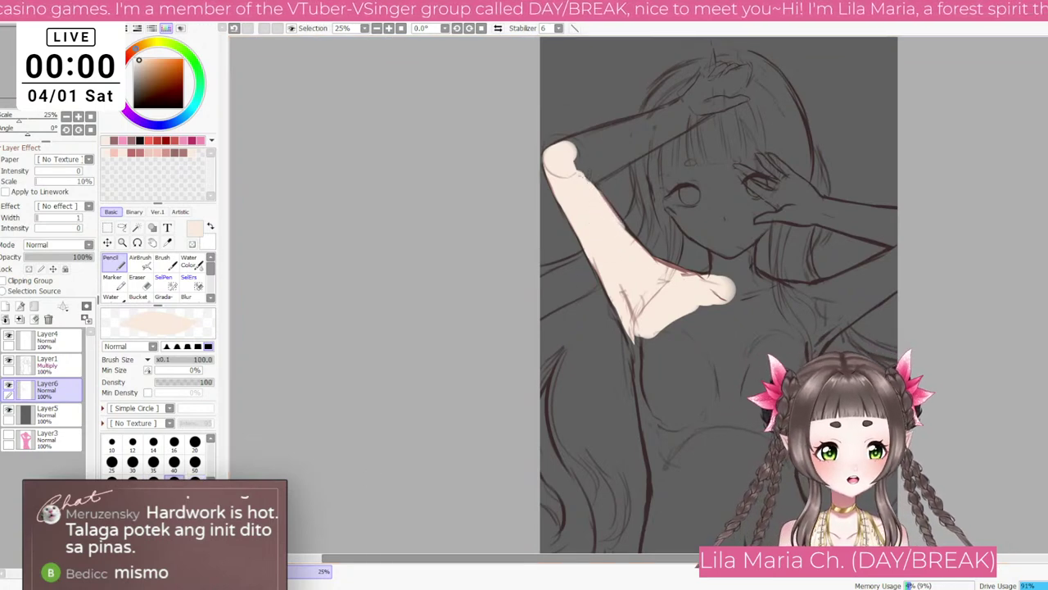
# Step: Paint skin colour along both edges of the raised forearm next to the elbow, starting at Pencil size 70
pyautogui.press('[')
pyautogui.press('[')
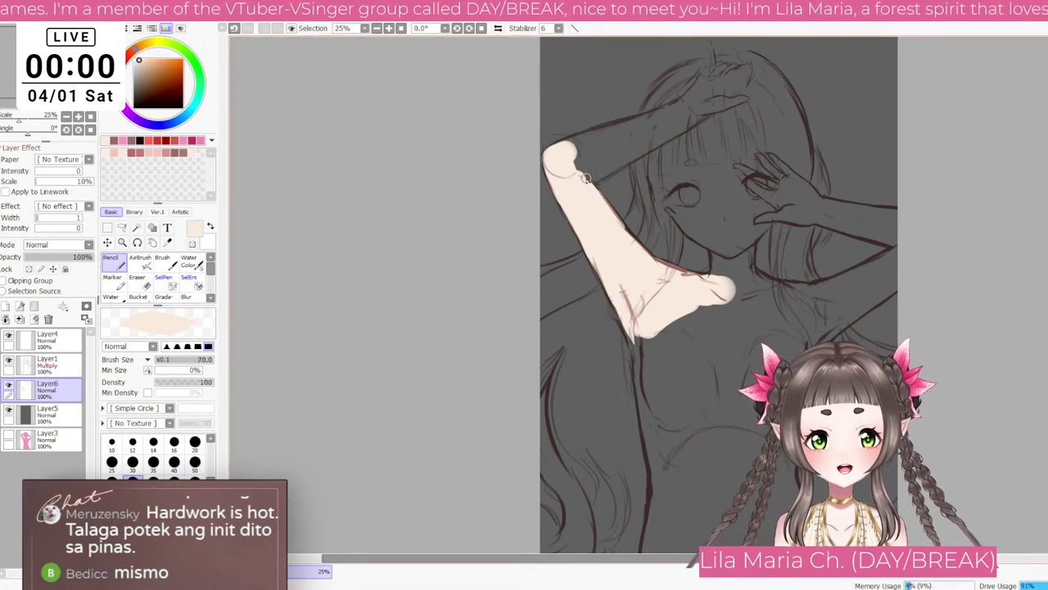
pyautogui.moveTo(610, 170)
pyautogui.mouseDown()
pyautogui.moveTo(592, 177)
pyautogui.moveTo(616, 159)
pyautogui.moveTo(560, 164)
pyautogui.moveTo(627, 131)
pyautogui.moveTo(591, 144)
pyautogui.moveTo(614, 136)
pyautogui.mouseUp()
pyautogui.press(']')
pyautogui.press(']')
pyautogui.press(']')
pyautogui.hotkey('ctrl', 'z')
pyautogui.press(']')
pyautogui.hotkey('ctrl', 'z')
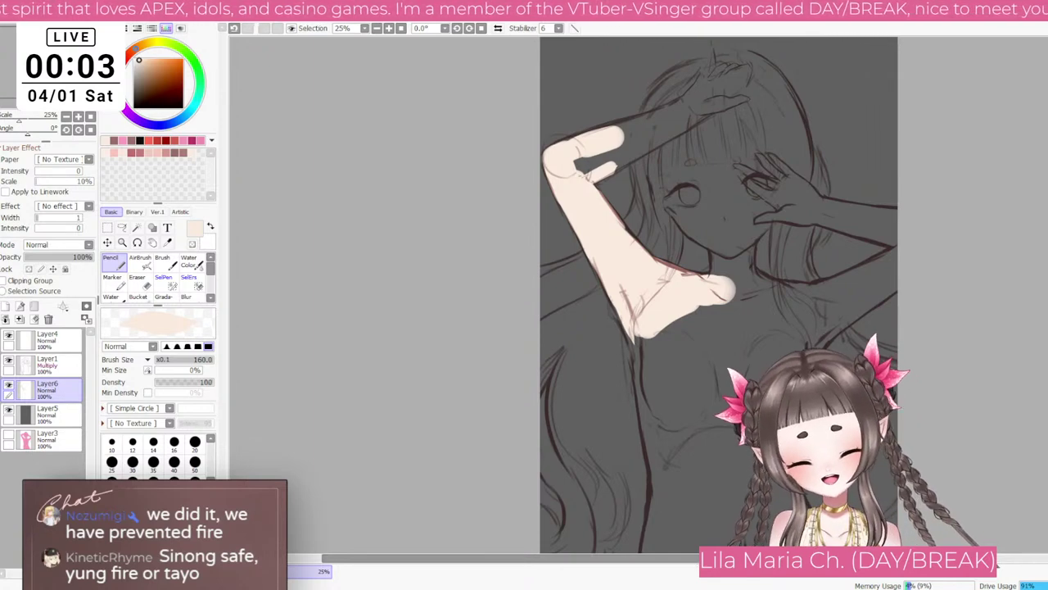
# Step: Paint a skin-coloured band down the torso's edge from the raised arm's armpit past the waist to the hip
pyautogui.scroll(-1, 640, 321)
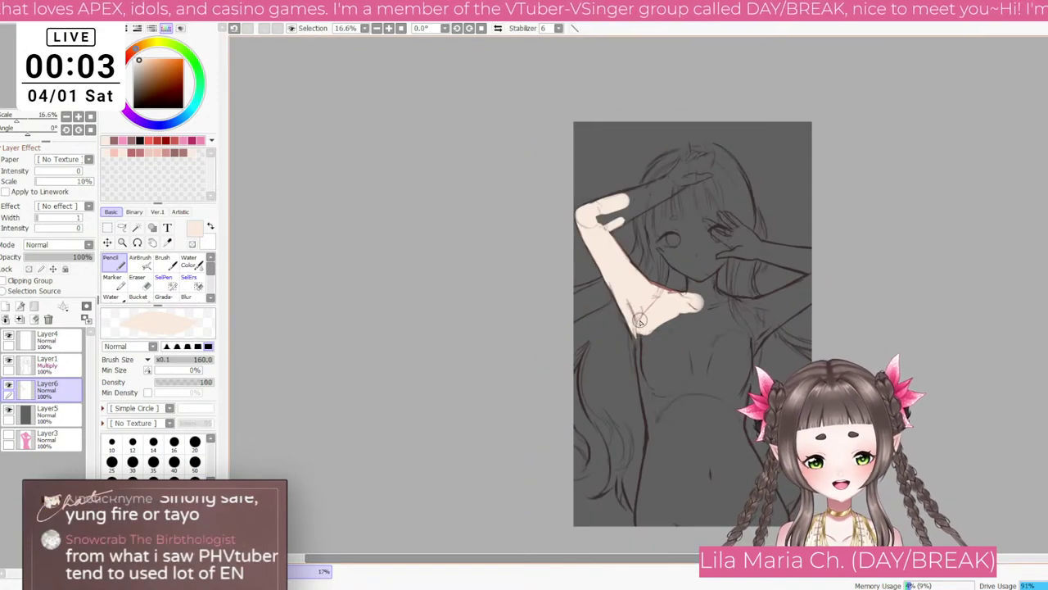
pyautogui.moveTo(639, 321); pyautogui.dragTo(651, 401)
pyautogui.moveTo(644, 315)
pyautogui.mouseDown()
pyautogui.moveTo(655, 412)
pyautogui.moveTo(644, 377)
pyautogui.mouseUp()
pyautogui.press('[')
pyautogui.press('[')
pyautogui.moveTo(638, 325); pyautogui.dragTo(653, 450)
pyautogui.moveTo(653, 404); pyautogui.dragTo(651, 495)
pyautogui.press(']')
pyautogui.press(']')
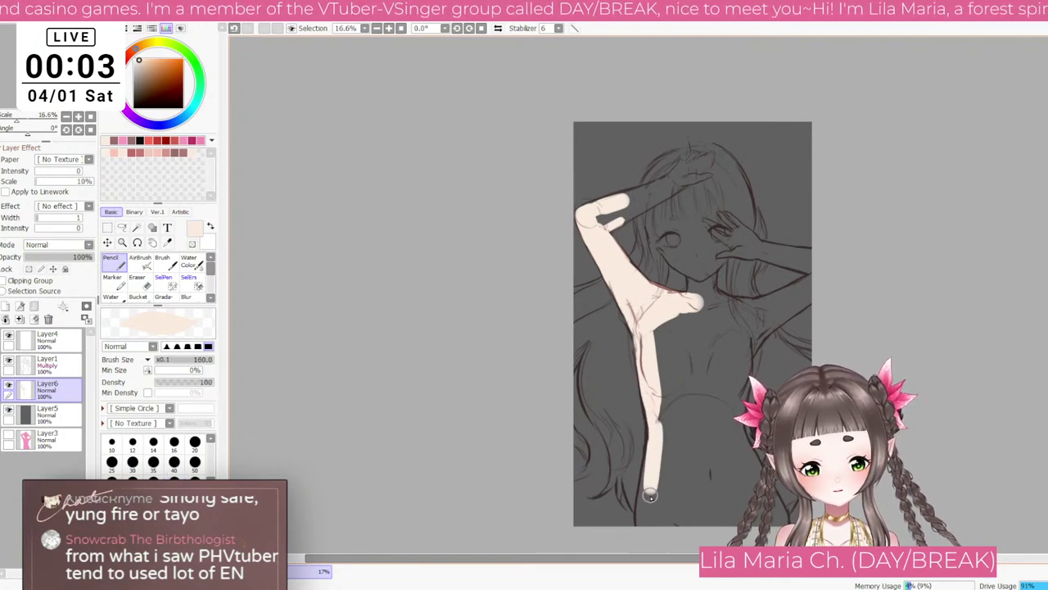
pyautogui.moveTo(658, 438); pyautogui.dragTo(644, 521)
pyautogui.moveTo(652, 461); pyautogui.dragTo(643, 537)
# Step: Fill the hips, the belly and the raised-arm side of the chest with skin colour, enlarging the Pencil to 450
pyautogui.press(']')
pyautogui.press(']')
pyautogui.press(']')
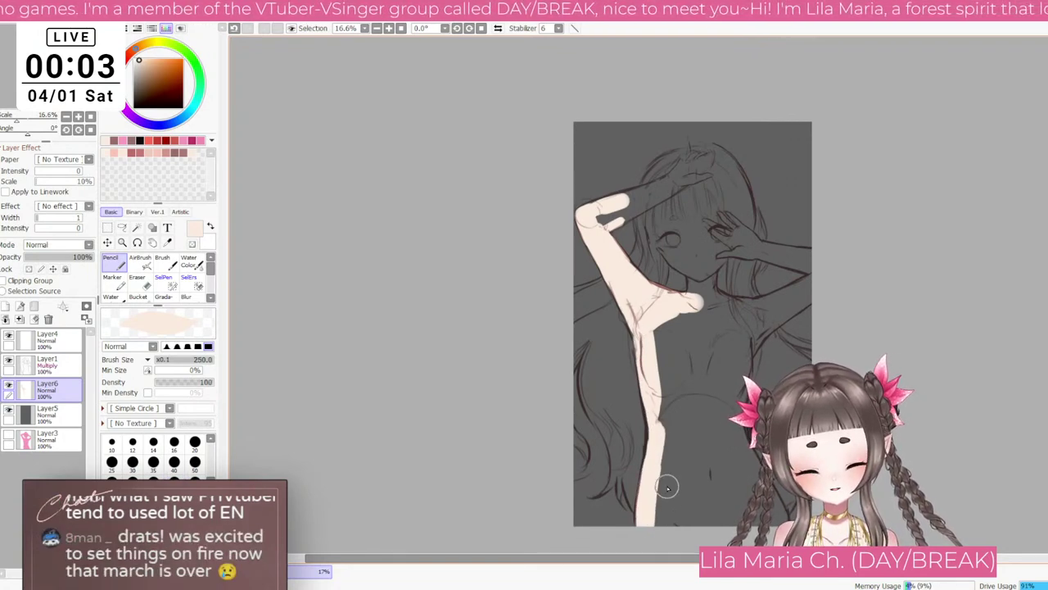
pyautogui.moveTo(666, 476)
pyautogui.mouseDown()
pyautogui.moveTo(669, 521)
pyautogui.moveTo(695, 475)
pyautogui.moveTo(733, 480)
pyautogui.mouseUp()
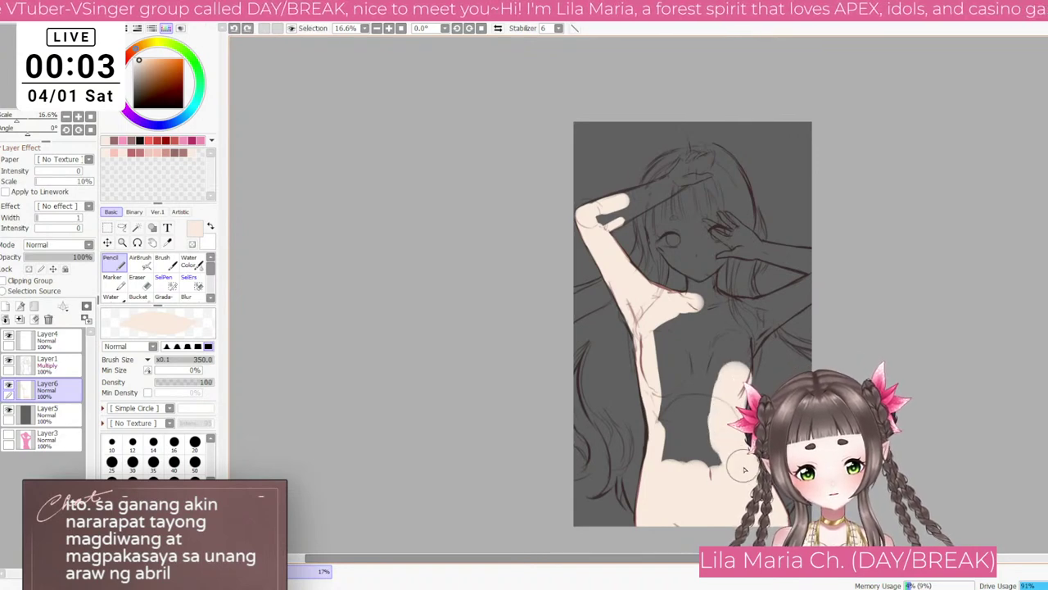
pyautogui.moveTo(691, 390)
pyautogui.mouseDown()
pyautogui.moveTo(683, 410)
pyautogui.moveTo(695, 424)
pyautogui.moveTo(697, 467)
pyautogui.moveTo(675, 418)
pyautogui.moveTo(679, 374)
pyautogui.moveTo(663, 335)
pyautogui.moveTo(695, 363)
pyautogui.mouseUp()
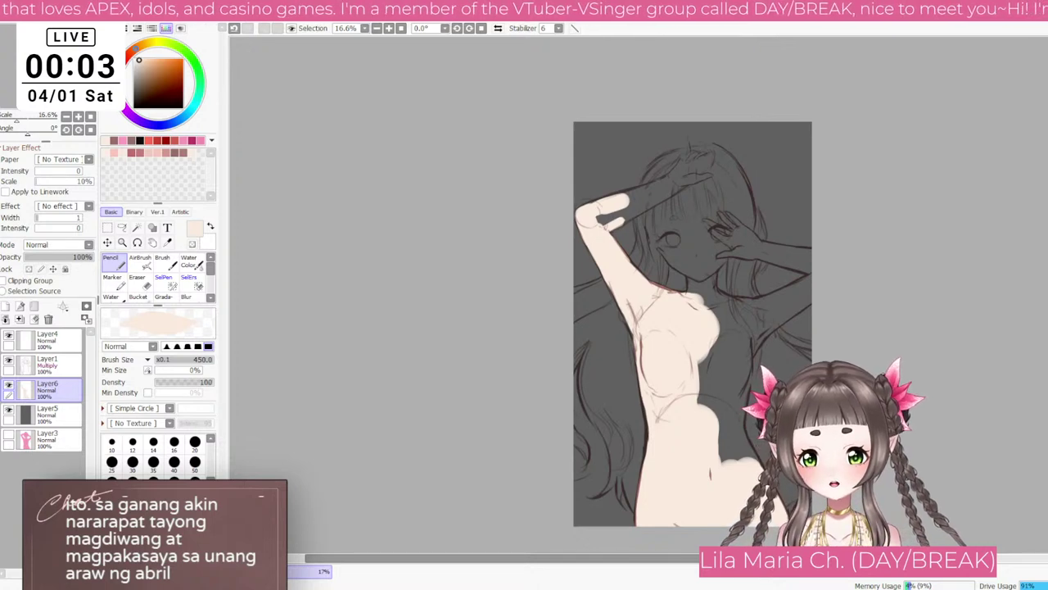
# Step: Fill the opposite side of the lower chest and waist with skin colour using the Pencil at size 250
pyautogui.press('[')
pyautogui.press('[')
pyautogui.press('[')
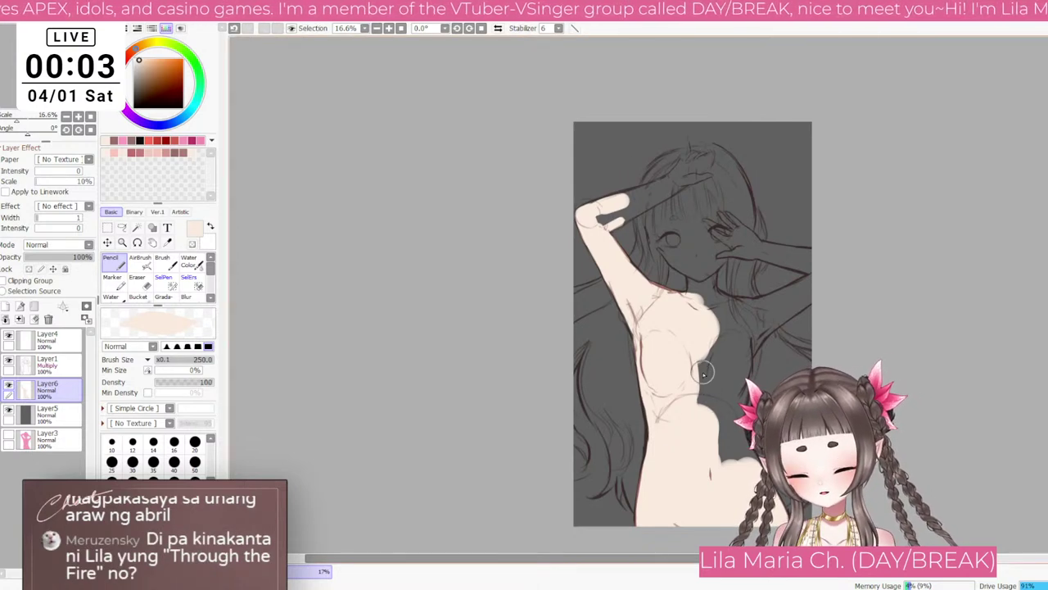
pyautogui.moveTo(710, 357)
pyautogui.mouseDown()
pyautogui.moveTo(719, 364)
pyautogui.moveTo(733, 353)
pyautogui.moveTo(742, 372)
pyautogui.moveTo(731, 399)
pyautogui.mouseUp()
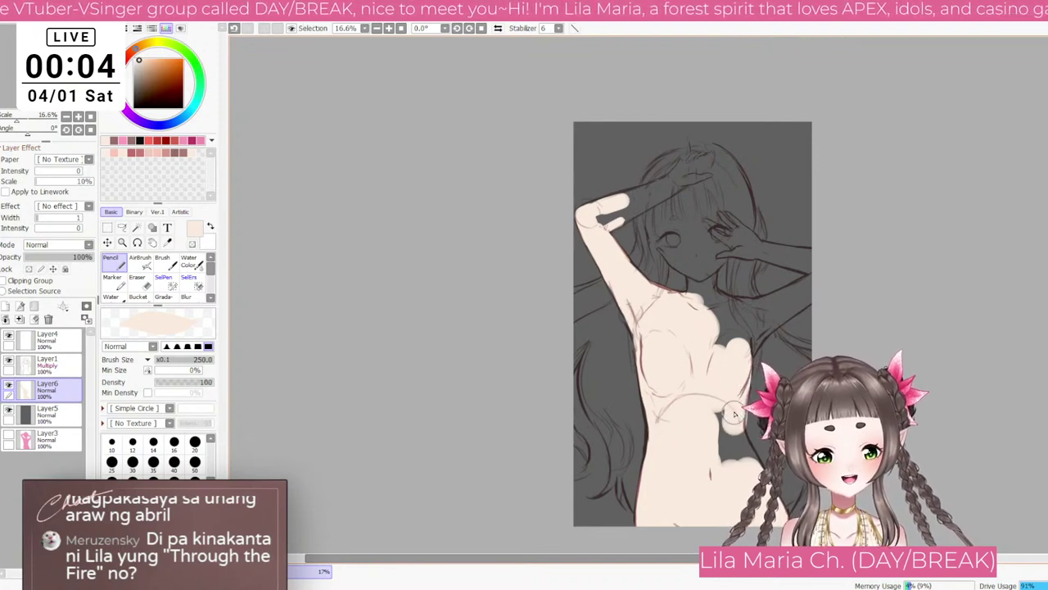
pyautogui.moveTo(732, 407)
pyautogui.mouseDown()
pyautogui.moveTo(733, 447)
pyautogui.moveTo(729, 434)
pyautogui.moveTo(725, 451)
pyautogui.moveTo(714, 420)
pyautogui.mouseUp()
# Step: Paint the neck, the lower chin and the far shoulder's edge with skin colour, reducing the Pencil to 80 and 40
pyautogui.press('[')
pyautogui.press('[')
pyautogui.press('[')
pyautogui.press('[')
pyautogui.press('[')
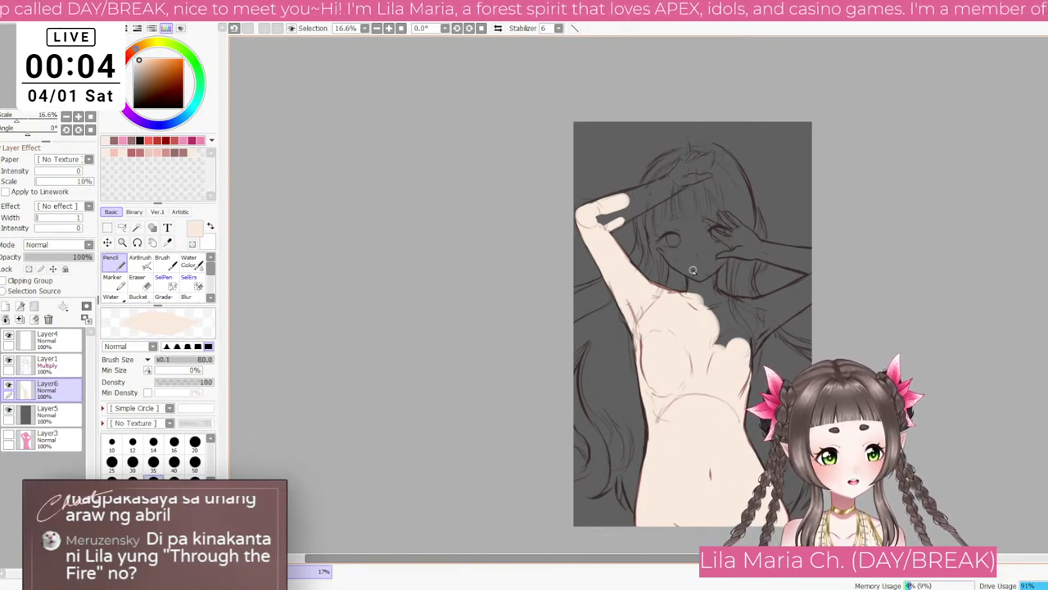
pyautogui.moveTo(691, 267)
pyautogui.mouseDown()
pyautogui.moveTo(693, 303)
pyautogui.moveTo(720, 301)
pyautogui.moveTo(709, 251)
pyautogui.moveTo(700, 281)
pyautogui.moveTo(720, 310)
pyautogui.moveTo(721, 296)
pyautogui.moveTo(733, 339)
pyautogui.mouseUp()
pyautogui.scroll(1, 736, 301)
pyautogui.press('[')
pyautogui.press('[')
pyautogui.press('[')
pyautogui.press('[')
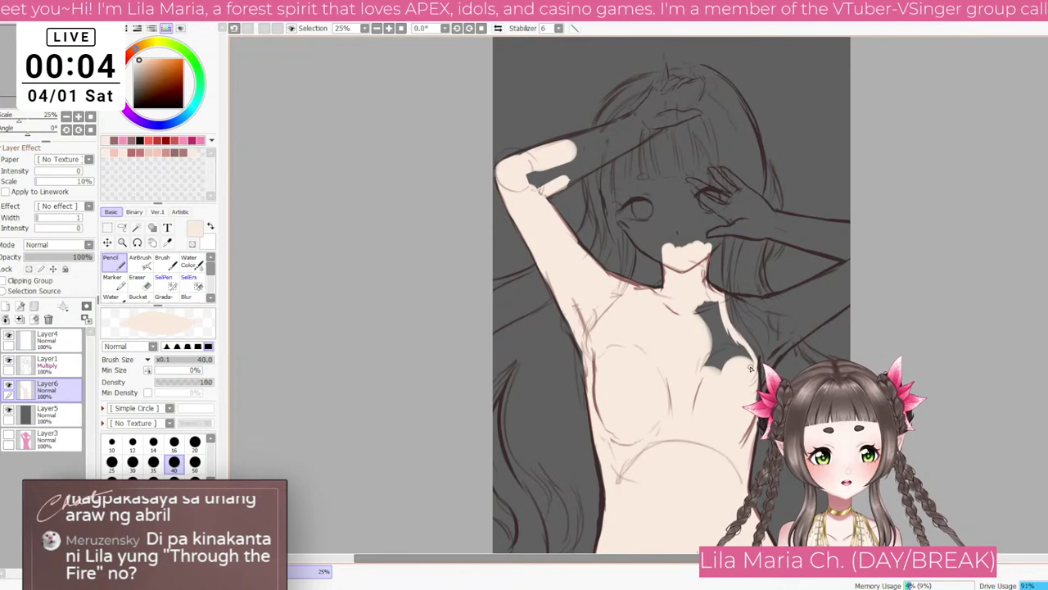
# Step: Fill the remaining gap between the collarbone and the far side of the chest with skin colour using the Pencil at size 200
pyautogui.press(']')
pyautogui.press(']')
pyautogui.press(']')
pyautogui.press(']')
pyautogui.press(']')
pyautogui.press(']')
pyautogui.press(']')
pyautogui.press(']')
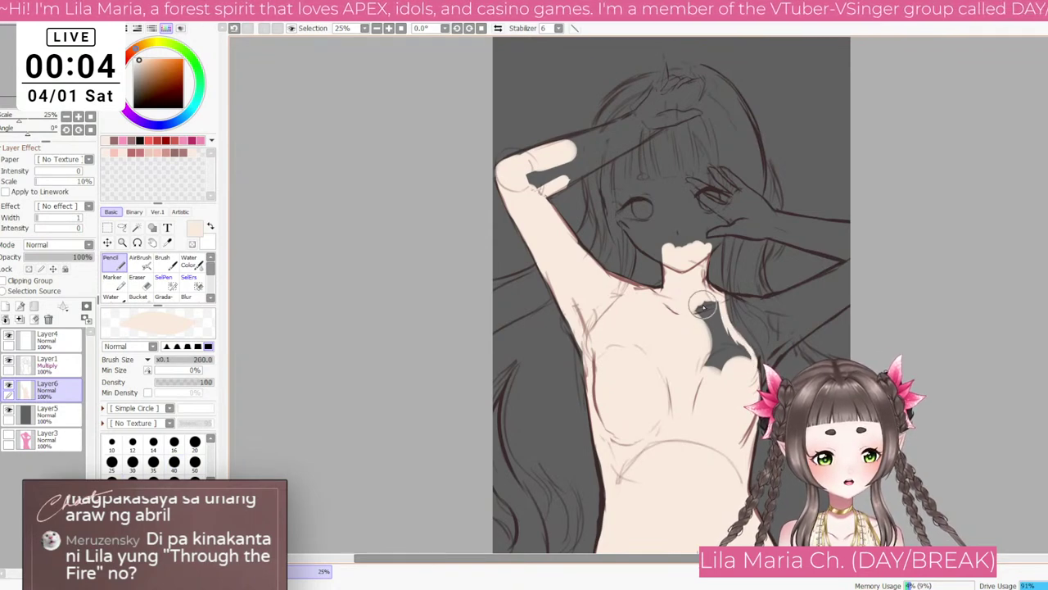
pyautogui.moveTo(708, 303)
pyautogui.mouseDown()
pyautogui.moveTo(726, 364)
pyautogui.moveTo(732, 355)
pyautogui.mouseUp()
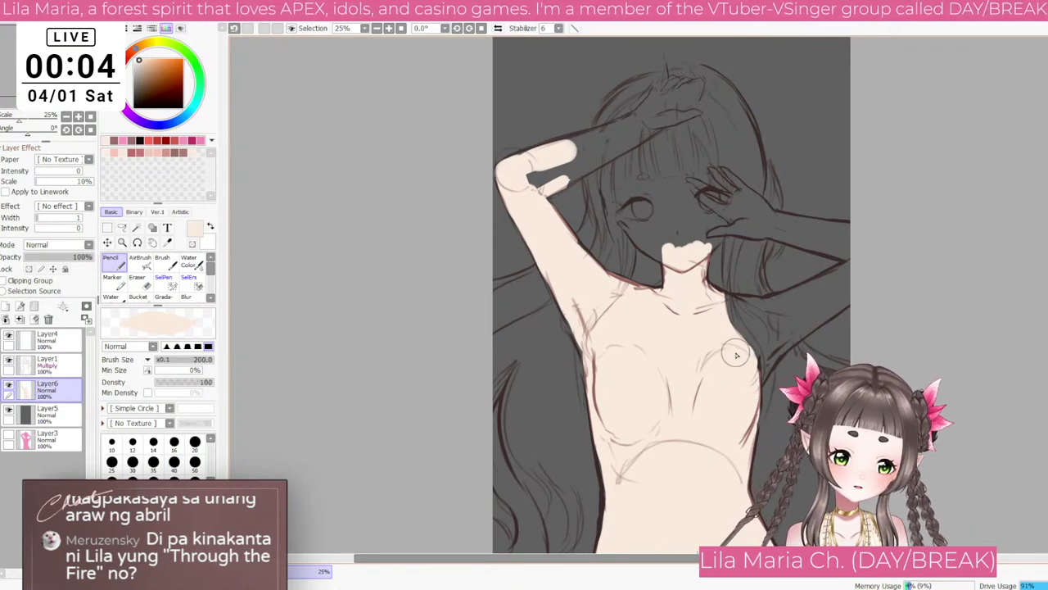
# Step: Fill the gap inside the raised forearm beside the elbow with skin colour and reduce the Pencil to size 50
pyautogui.press('[')
pyautogui.press('[')
pyautogui.press('[')
pyautogui.moveTo(536, 182)
pyautogui.mouseDown()
pyautogui.moveTo(585, 152)
pyautogui.moveTo(536, 197)
pyautogui.moveTo(618, 146)
pyautogui.mouseUp()
pyautogui.press('[')
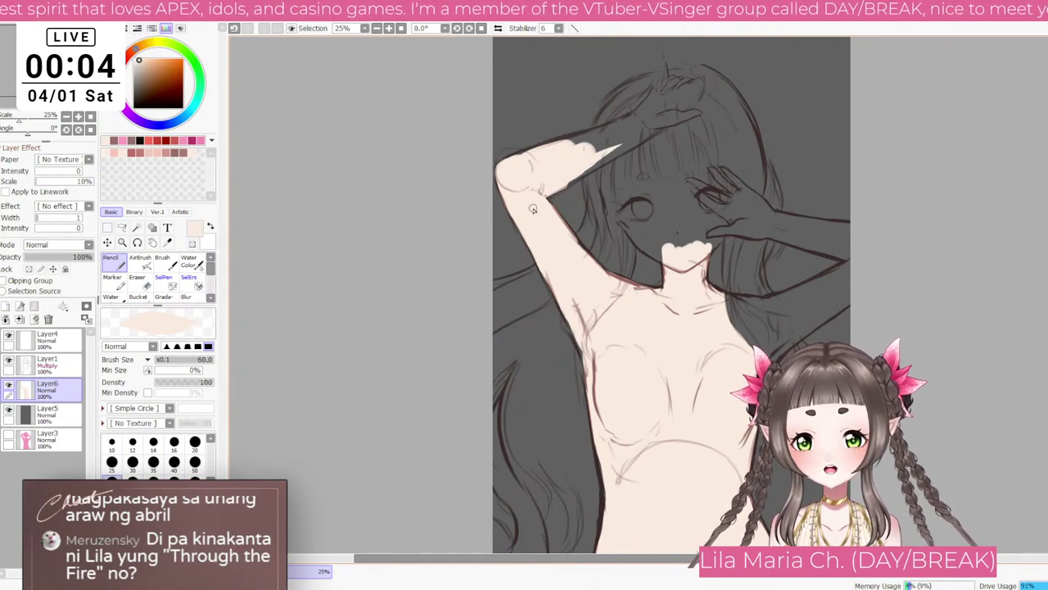
pyautogui.press('[')
pyautogui.press('[')
pyautogui.press('[')
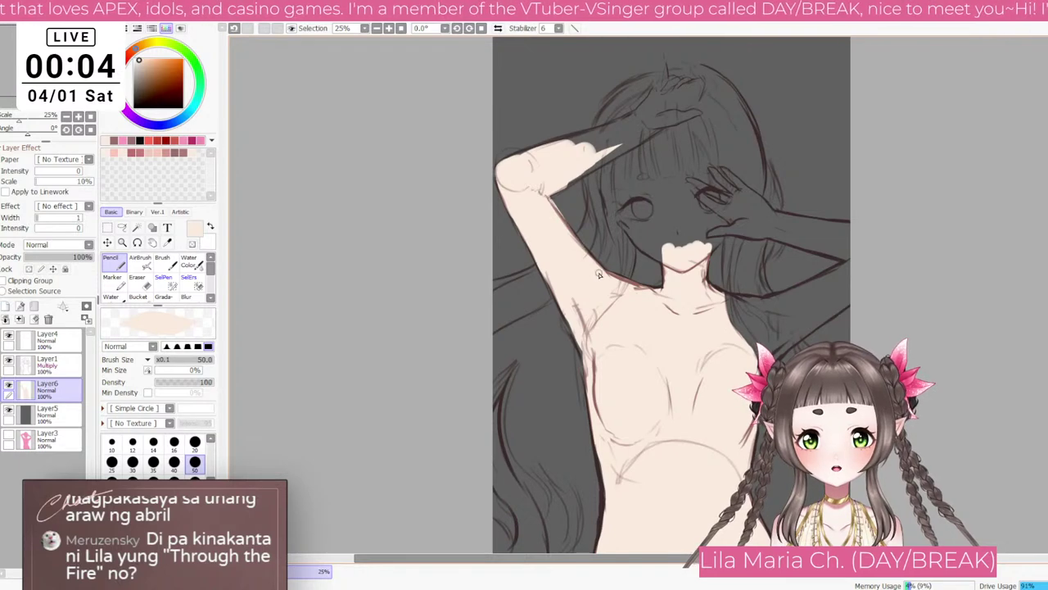
# Step: Try to extend the skin colour along the raised forearm to the wrist with the Pencil at sizes 70 and 80
pyautogui.press(']')
pyautogui.press(']')
pyautogui.press(']')
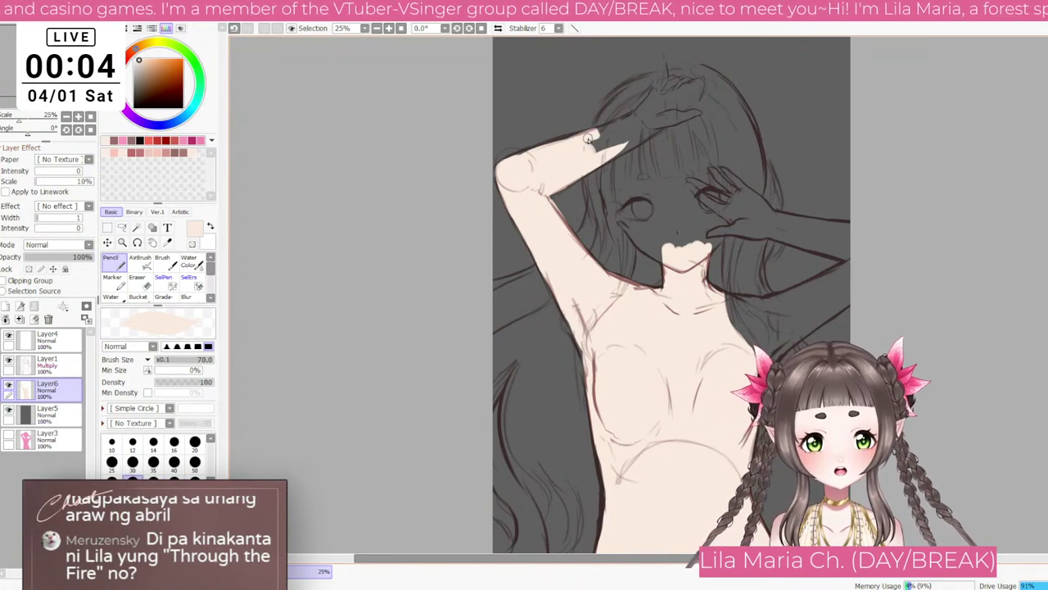
pyautogui.moveTo(563, 148); pyautogui.dragTo(659, 118)
pyautogui.moveTo(659, 118)
pyautogui.mouseDown()
pyautogui.moveTo(572, 163)
pyautogui.moveTo(637, 136)
pyautogui.mouseUp()
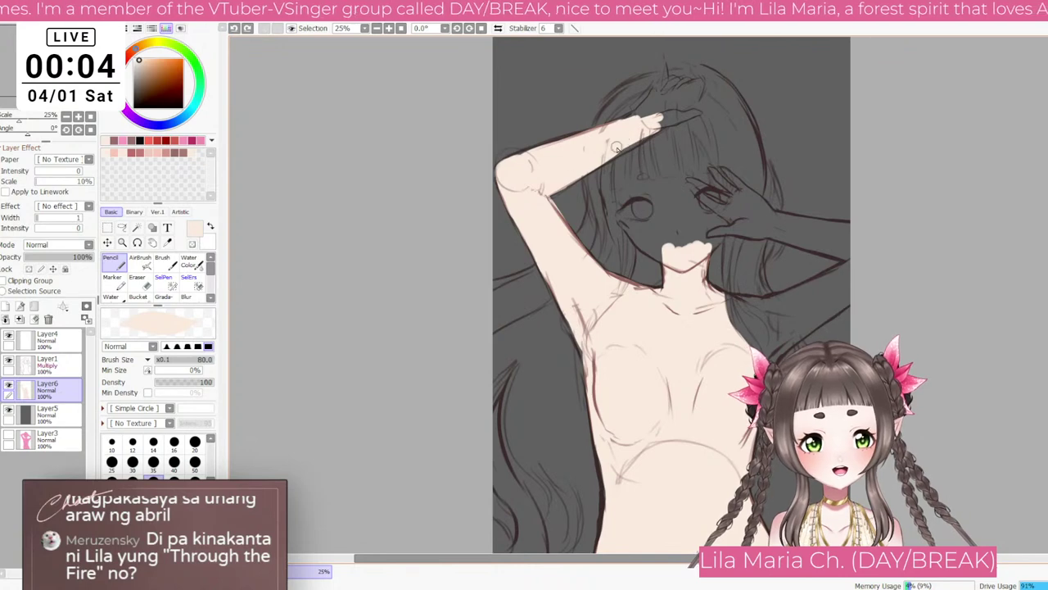
pyautogui.hotkey('ctrl', 'z')
# Step: Fill the raised forearm with skin colour up to the wrist, starting with the Pencil at size 100 and finishing at 60
pyautogui.press(']')
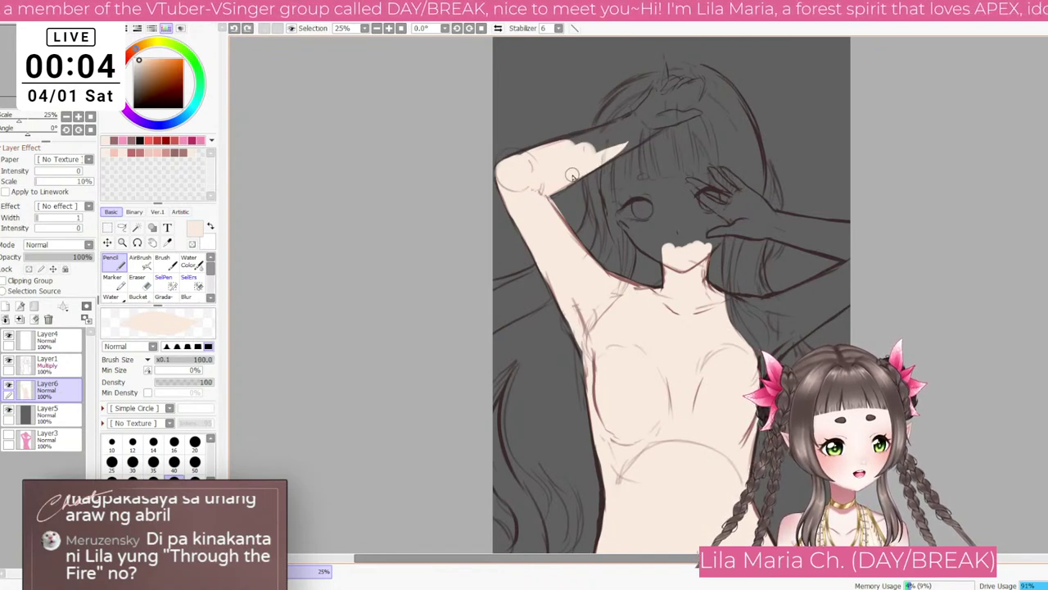
pyautogui.moveTo(603, 159)
pyautogui.mouseDown()
pyautogui.moveTo(641, 137)
pyautogui.moveTo(571, 159)
pyautogui.moveTo(612, 136)
pyautogui.moveTo(559, 135)
pyautogui.mouseUp()
pyautogui.press(']')
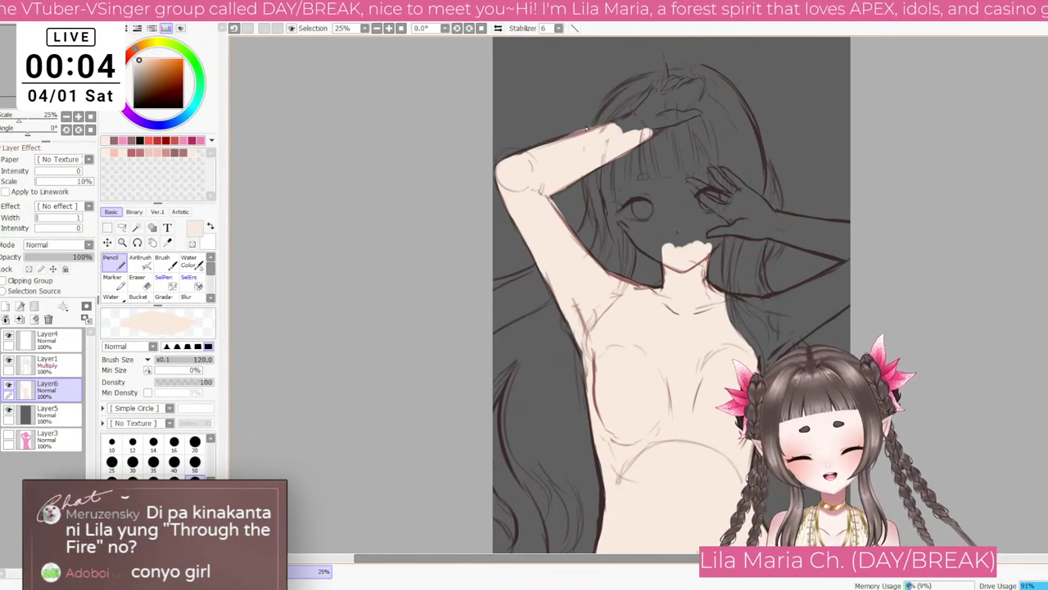
pyautogui.press('e')
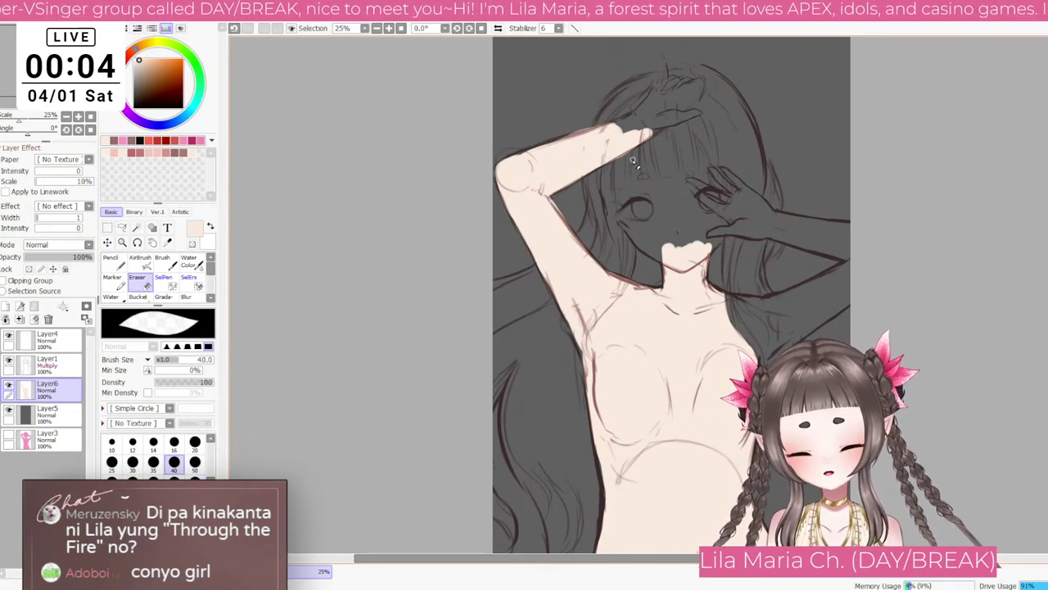
pyautogui.click(111, 258)
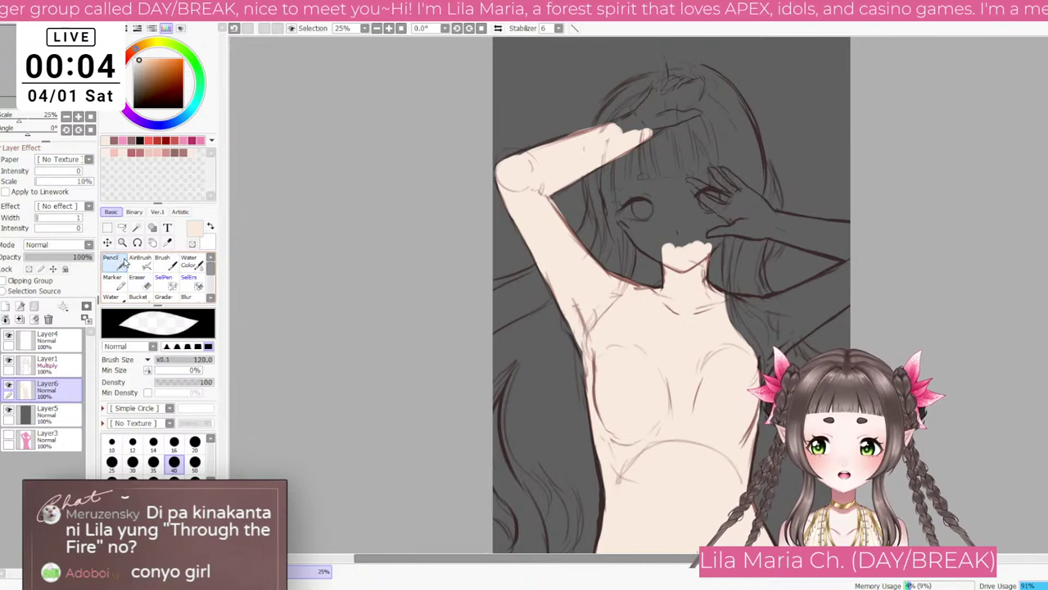
pyautogui.press('[')
pyautogui.press('[')
pyautogui.moveTo(610, 124)
pyautogui.mouseDown()
pyautogui.moveTo(642, 115)
pyautogui.moveTo(636, 133)
pyautogui.moveTo(655, 130)
pyautogui.mouseUp()
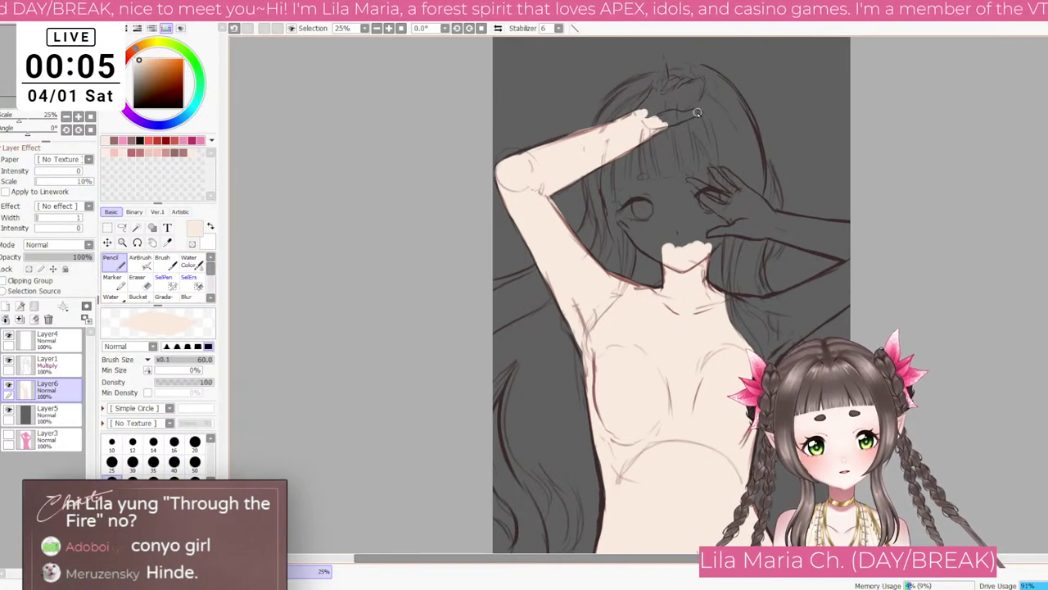
# Step: Paint the raised hand's palm base and thumb with skin colour using the Pencil at size 60, then reduce it to 35
pyautogui.moveTo(703, 197); pyautogui.dragTo(634, 281)
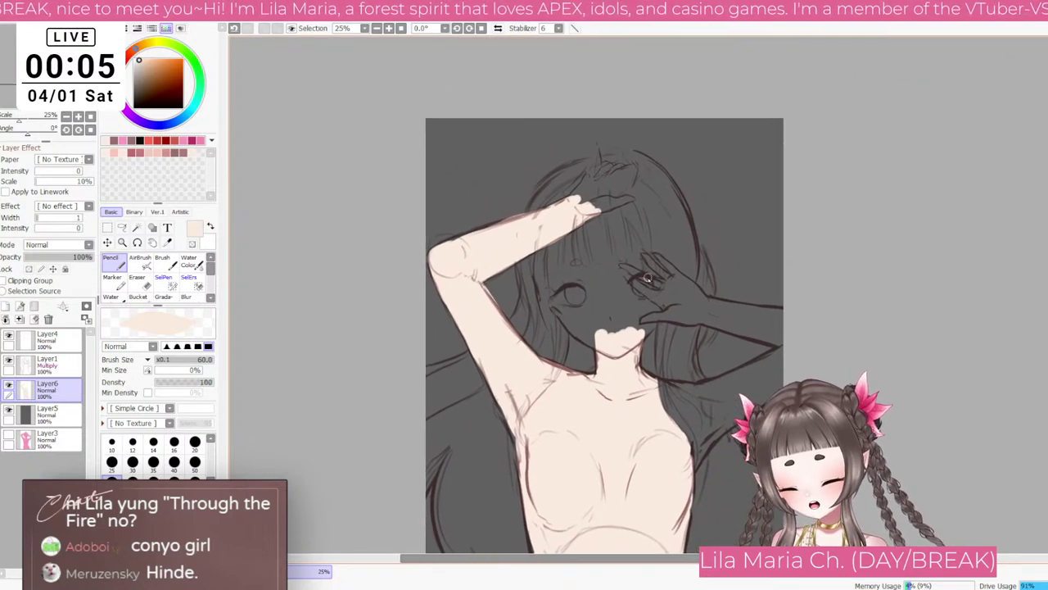
pyautogui.press('Delete')
pyautogui.press('Delete')
pyautogui.press('Delete')
pyautogui.scroll(1, 601, 246)
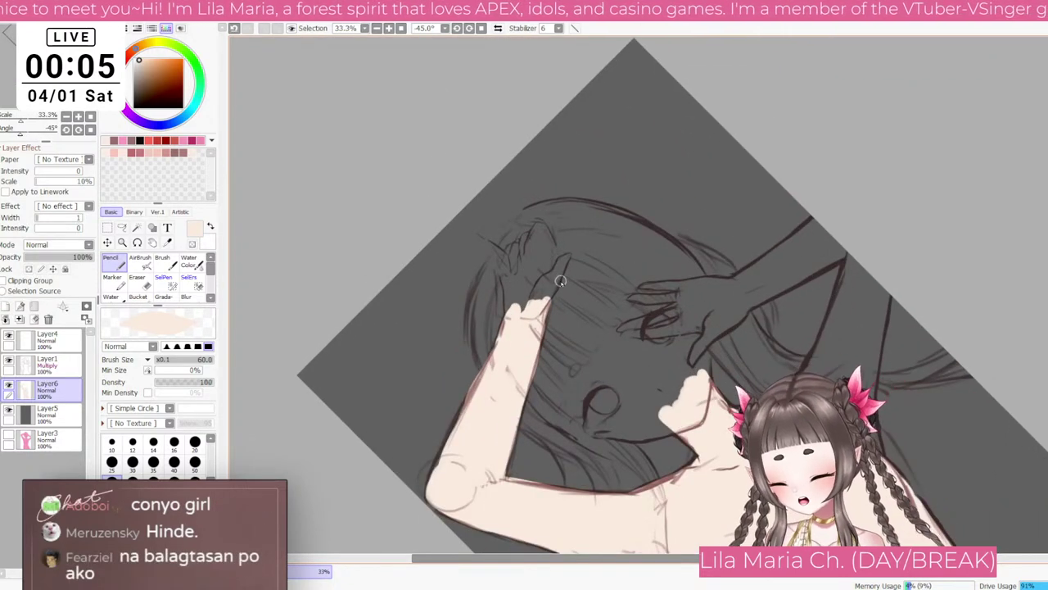
pyautogui.moveTo(529, 306); pyautogui.dragTo(550, 280)
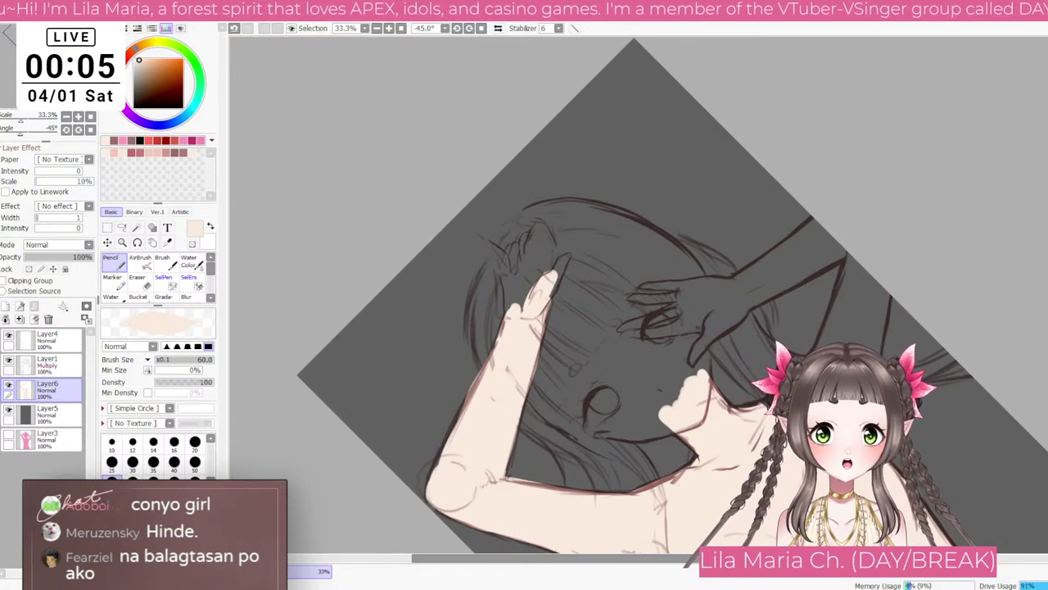
pyautogui.scroll(1, 551, 283)
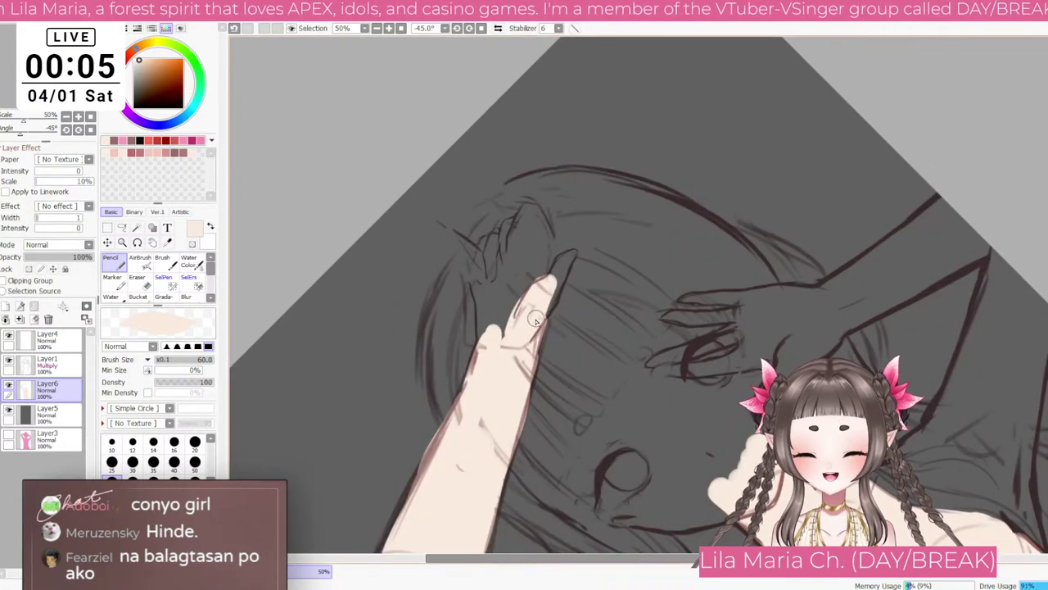
pyautogui.moveTo(540, 314)
pyautogui.mouseDown()
pyautogui.moveTo(573, 254)
pyautogui.moveTo(564, 259)
pyautogui.mouseUp()
pyautogui.press('[')
pyautogui.press('[')
pyautogui.press('[')
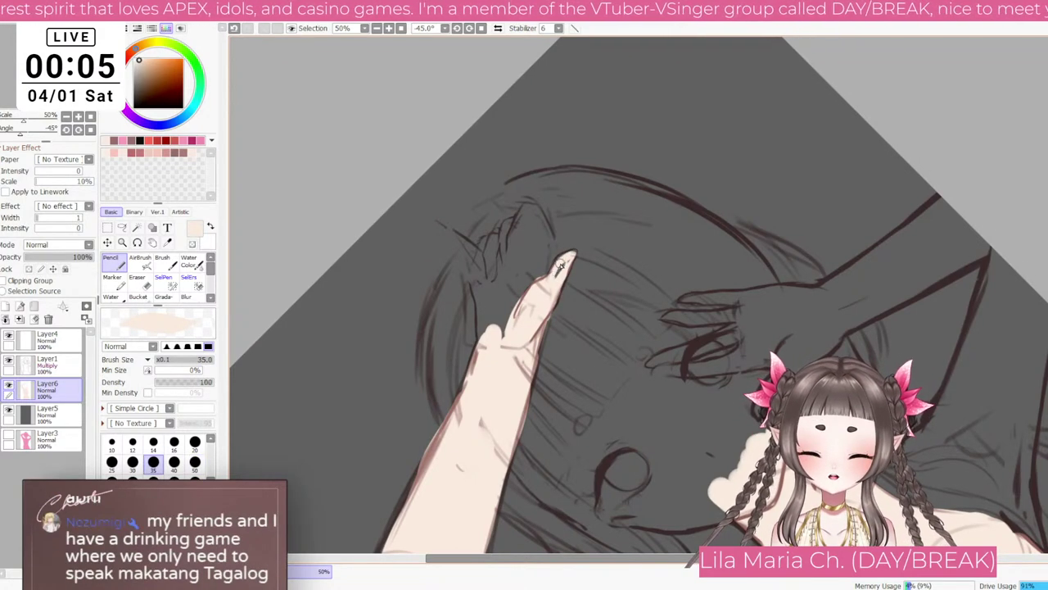
# Step: Paint the finger beside the thumb and the raised hand's outer edge with skin colour, reducing the Pencil to 40 and 25
pyautogui.press(']')
pyautogui.press(']')
pyautogui.moveTo(540, 221)
pyautogui.mouseDown()
pyautogui.moveTo(545, 277)
pyautogui.moveTo(515, 303)
pyautogui.moveTo(538, 257)
pyautogui.moveTo(501, 335)
pyautogui.mouseUp()
pyautogui.press('[')
pyautogui.moveTo(483, 289); pyautogui.dragTo(489, 329)
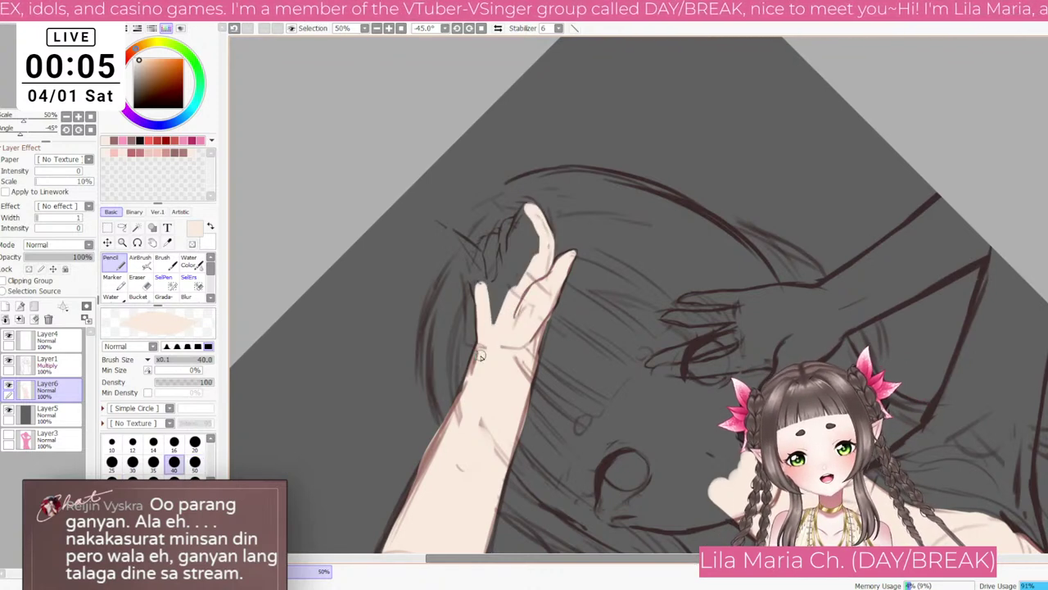
pyautogui.press('[')
pyautogui.press('[')
pyautogui.press('[')
pyautogui.moveTo(478, 286)
pyautogui.mouseDown()
pyautogui.moveTo(466, 261)
pyautogui.moveTo(476, 291)
pyautogui.mouseUp()
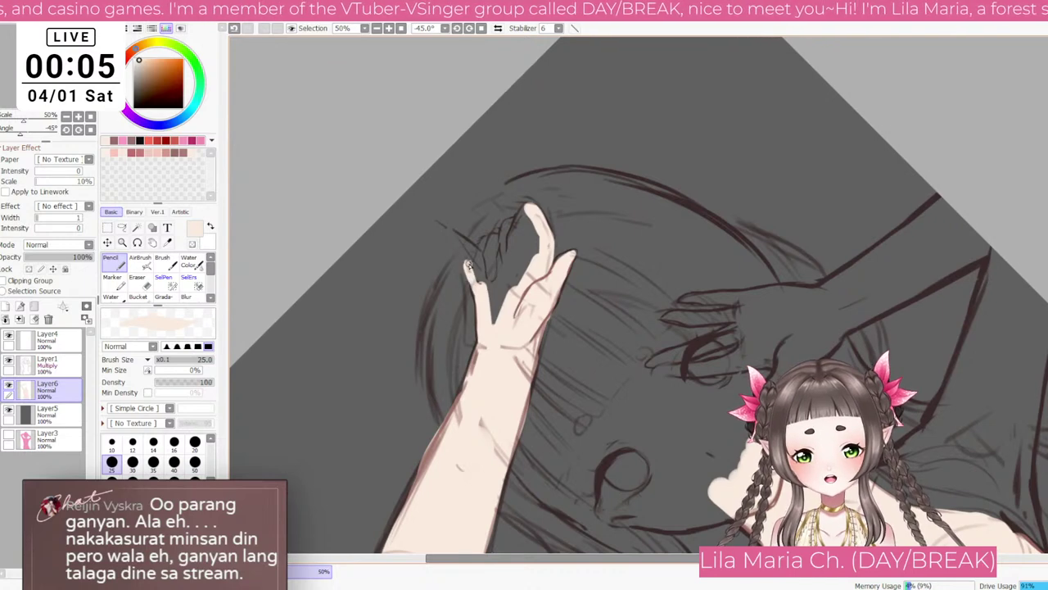
# Step: Paint the raised hand's remaining fingers and close the gaps between them with skin colour, enlarging the Pencil to 60
pyautogui.moveTo(444, 228)
pyautogui.mouseDown()
pyautogui.moveTo(468, 265)
pyautogui.moveTo(453, 232)
pyautogui.moveTo(480, 258)
pyautogui.moveTo(482, 280)
pyautogui.moveTo(481, 258)
pyautogui.moveTo(491, 311)
pyautogui.moveTo(509, 252)
pyautogui.moveTo(525, 276)
pyautogui.moveTo(521, 236)
pyautogui.moveTo(492, 253)
pyautogui.moveTo(508, 226)
pyautogui.moveTo(515, 243)
pyautogui.moveTo(527, 225)
pyautogui.moveTo(531, 257)
pyautogui.mouseUp()
pyautogui.hotkey('ctrl', 'z')
pyautogui.press(']')
pyautogui.press(']')
pyautogui.press(']')
pyautogui.press(']')
pyautogui.press(']')
pyautogui.press('[')
pyautogui.press(']')
pyautogui.scroll(-2, 545, 247)
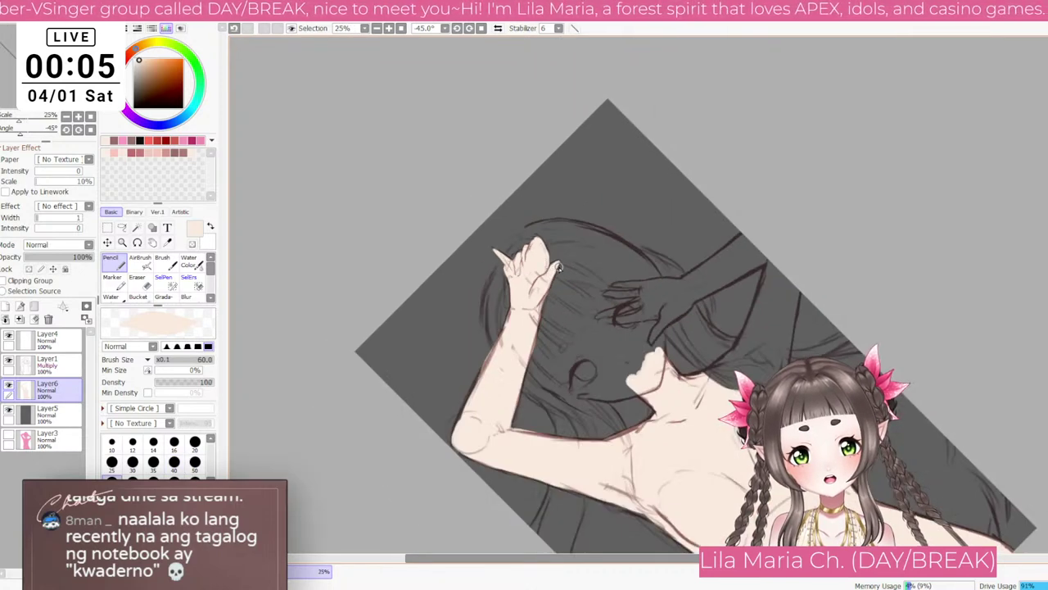
pyautogui.press('Home')
pyautogui.scroll(1, 502, 201)
pyautogui.press('e')
pyautogui.press('[')
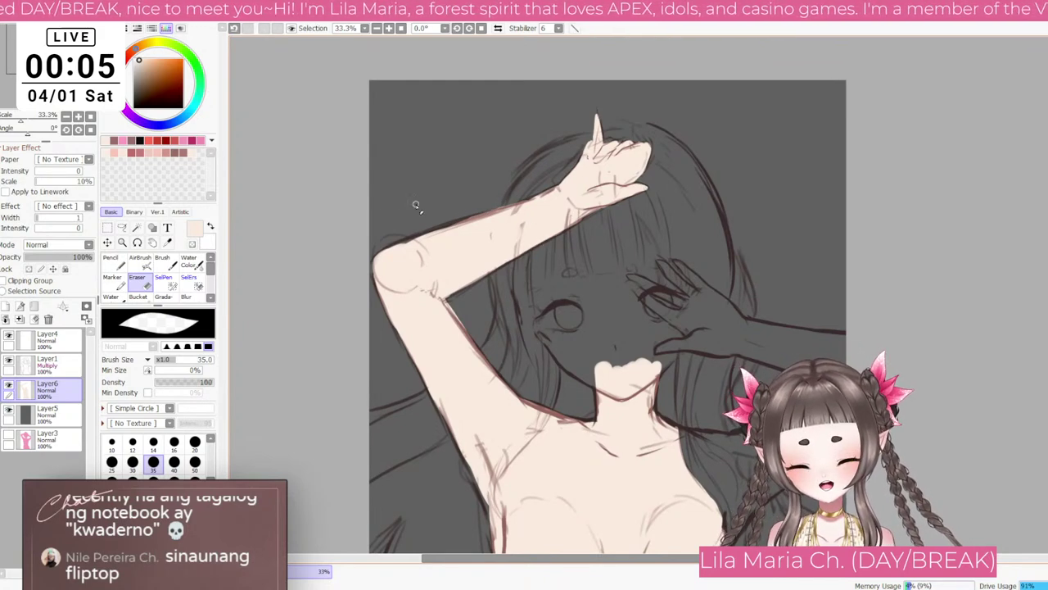
pyautogui.press('n')
# Step: Paint skin colour along the other arm's armpit and shoulder contour with the Pencil at size 80
pyautogui.moveTo(715, 364); pyautogui.dragTo(550, 277)
pyautogui.moveTo(573, 311); pyautogui.dragTo(541, 314)
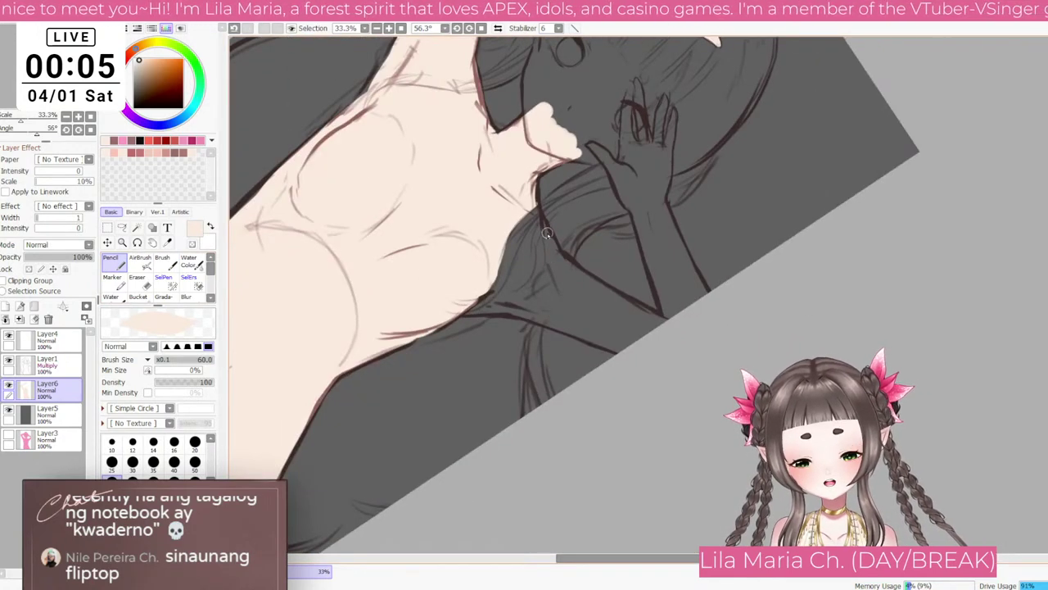
pyautogui.press(']')
pyautogui.press(']')
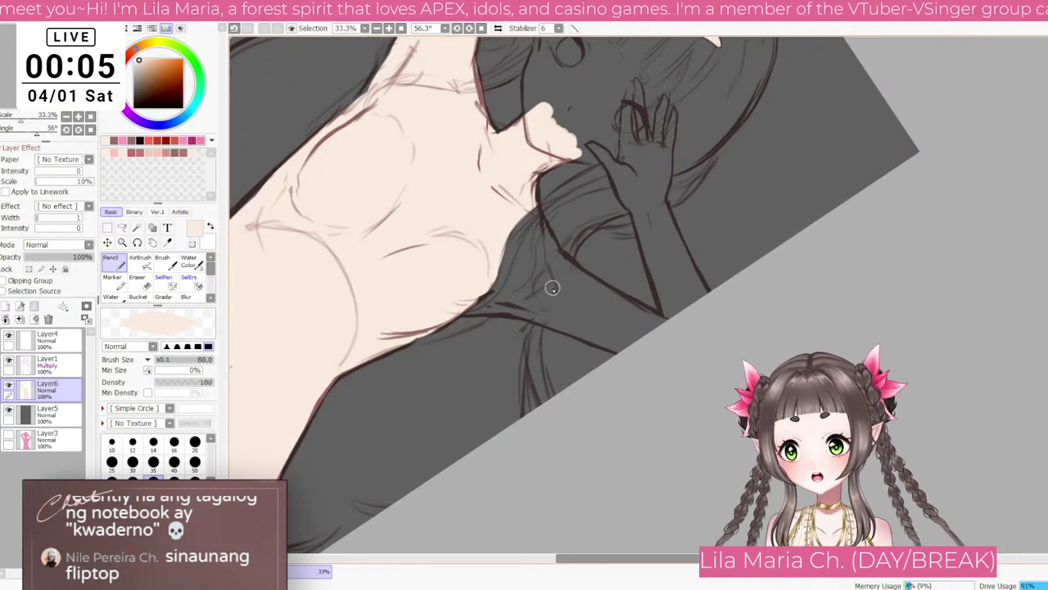
pyautogui.press('End')
pyautogui.press('End')
pyautogui.press('End')
pyautogui.press('End')
pyautogui.press('End')
pyautogui.press('End')
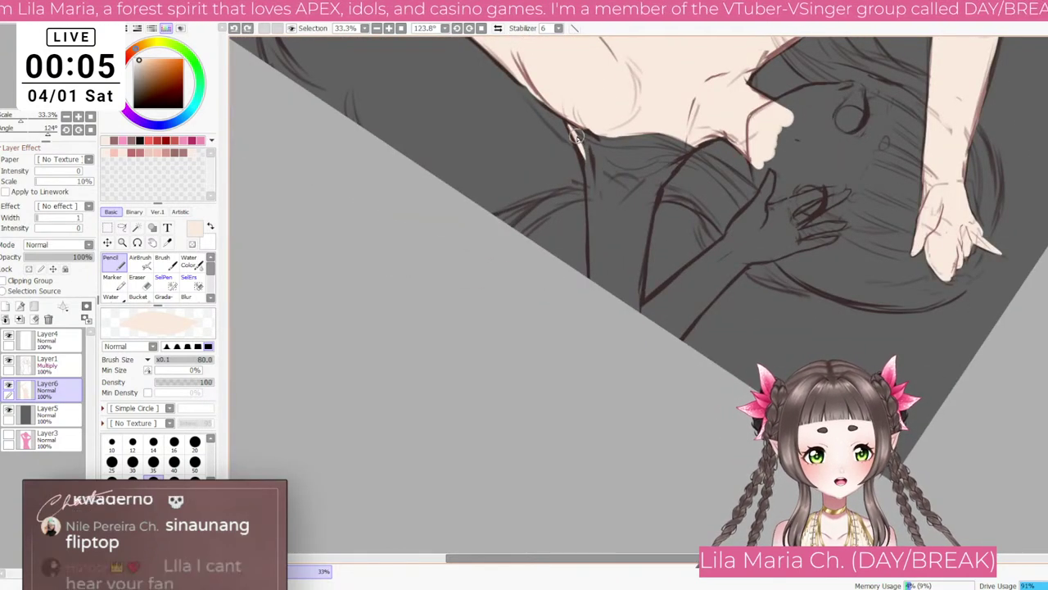
pyautogui.moveTo(577, 135)
pyautogui.mouseDown()
pyautogui.moveTo(673, 155)
pyautogui.moveTo(667, 166)
pyautogui.moveTo(683, 161)
pyautogui.moveTo(647, 225)
pyautogui.mouseUp()
pyautogui.hotkey('ctrl', 'z')
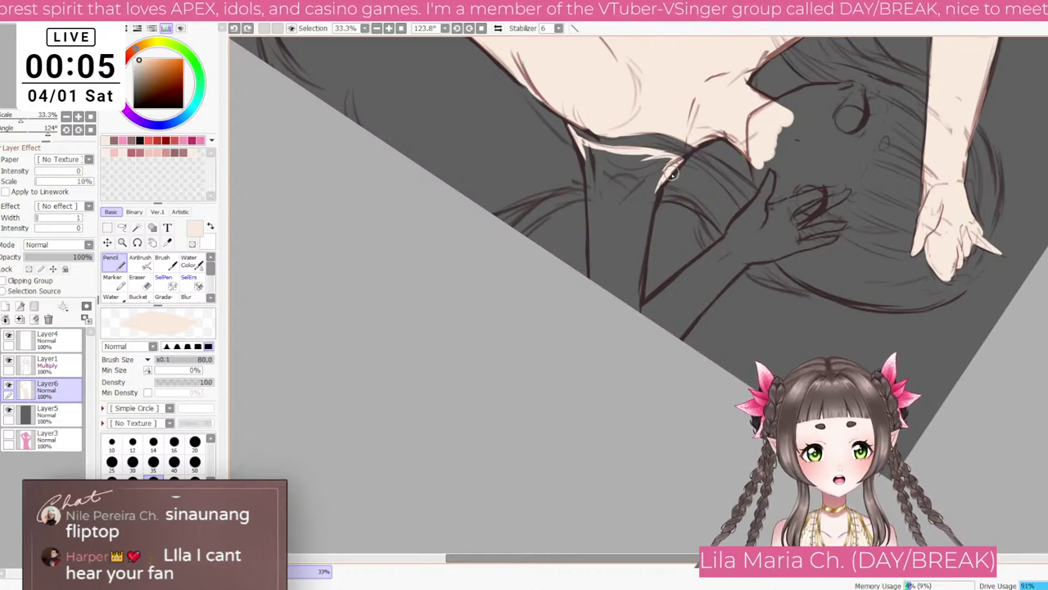
# Step: Paint skin-coloured bands along both edges of the other upper arm, from the shoulder to the canvas border
pyautogui.moveTo(673, 169)
pyautogui.mouseDown()
pyautogui.moveTo(641, 221)
pyautogui.moveTo(628, 306)
pyautogui.mouseUp()
pyautogui.moveTo(577, 145)
pyautogui.mouseDown()
pyautogui.moveTo(594, 198)
pyautogui.moveTo(591, 274)
pyautogui.moveTo(589, 163)
pyautogui.moveTo(600, 282)
pyautogui.mouseUp()
pyautogui.hotkey('ctrl', 'z')
pyautogui.hotkey('ctrl', 'z')
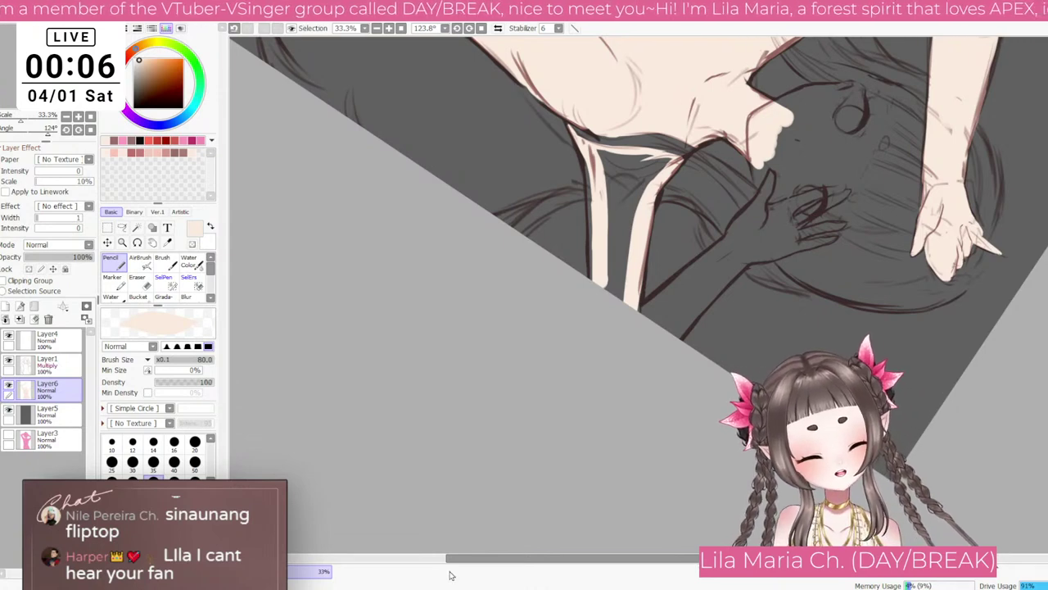
# Step: Fill the other upper arm between its painted edges with the Pencil at size 100, closing the last gaps at size 60
pyautogui.press(']')
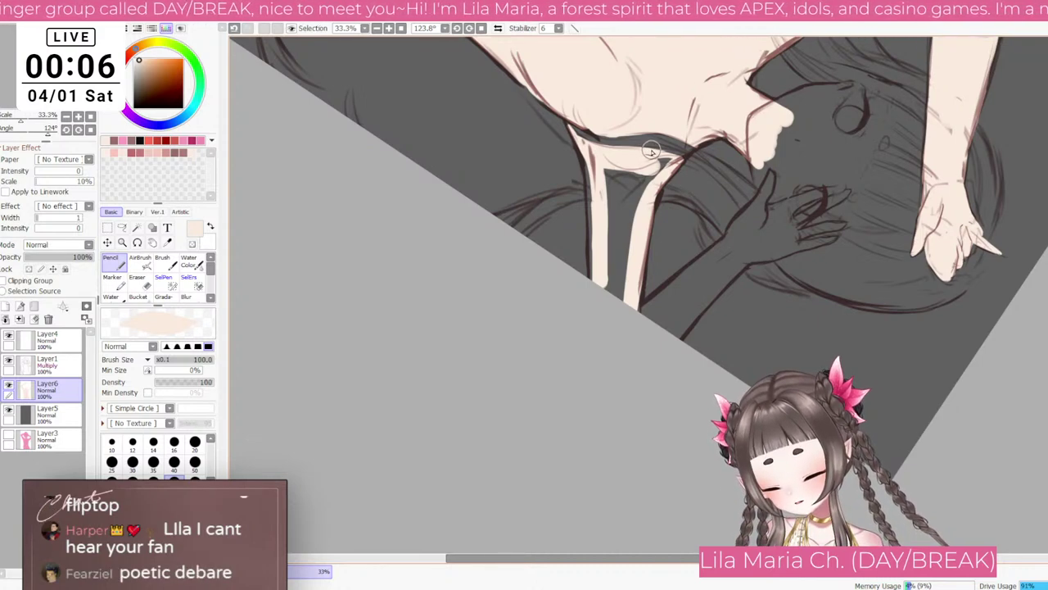
pyautogui.moveTo(649, 172)
pyautogui.mouseDown()
pyautogui.moveTo(659, 164)
pyautogui.moveTo(618, 283)
pyautogui.moveTo(609, 273)
pyautogui.mouseUp()
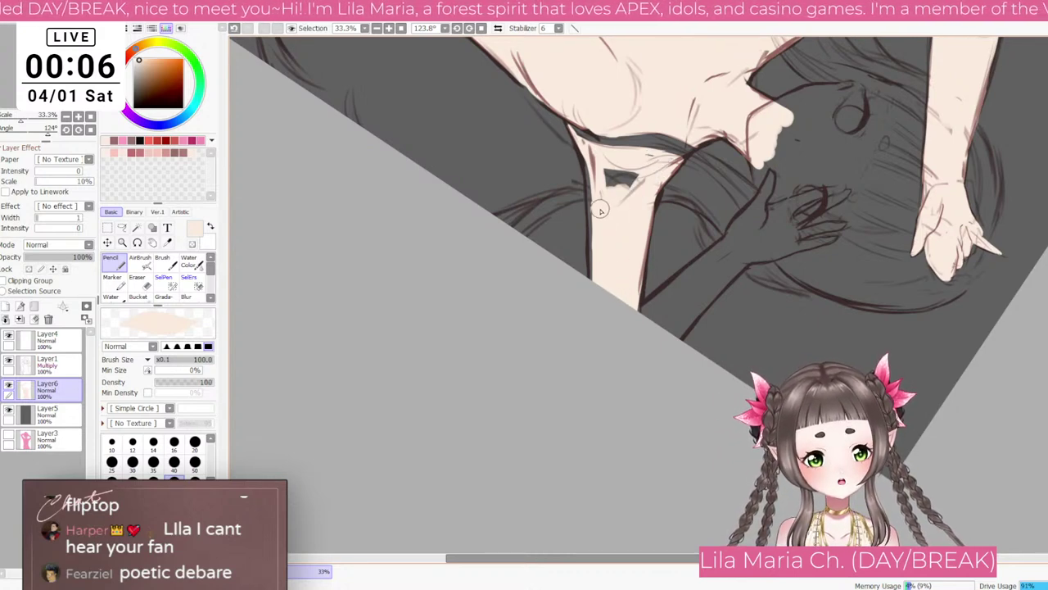
pyautogui.press('[')
pyautogui.press('[')
pyautogui.press('[')
pyautogui.moveTo(588, 161); pyautogui.dragTo(593, 281)
pyautogui.moveTo(604, 200); pyautogui.dragTo(629, 177)
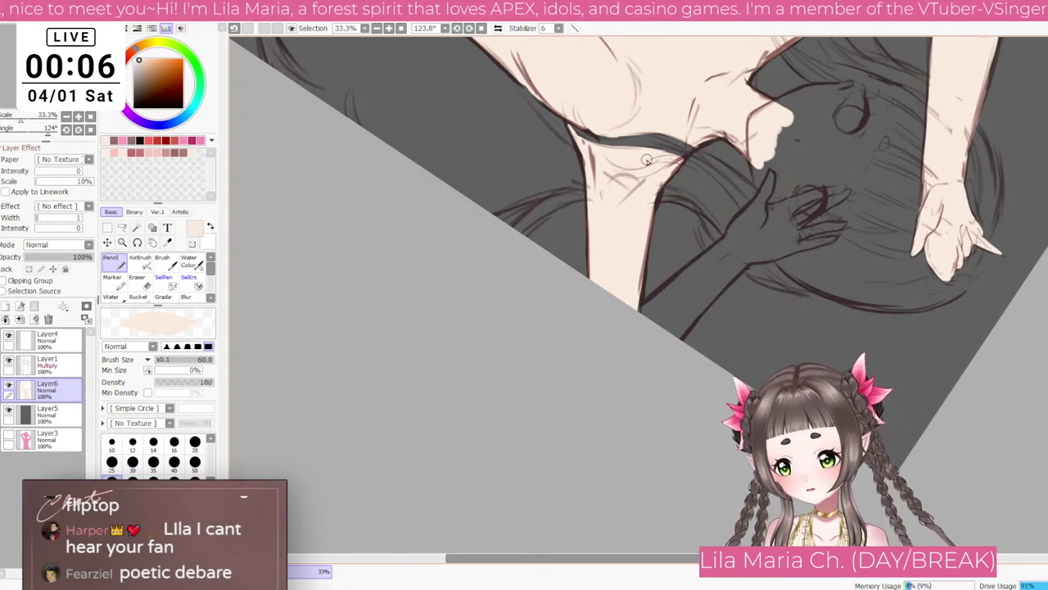
# Step: Try to paint skin colour along the inner edge of the other forearm with the Pencil at size 60
pyautogui.press('[')
pyautogui.press('[')
pyautogui.press('[')
pyautogui.scroll(-1, 647, 226)
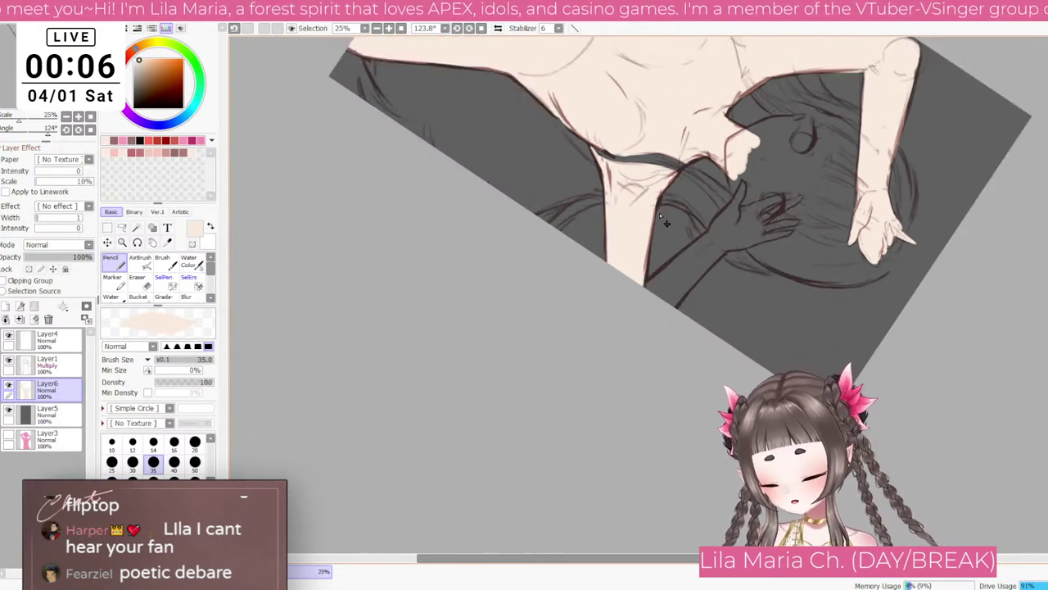
pyautogui.press(']')
pyautogui.press(']')
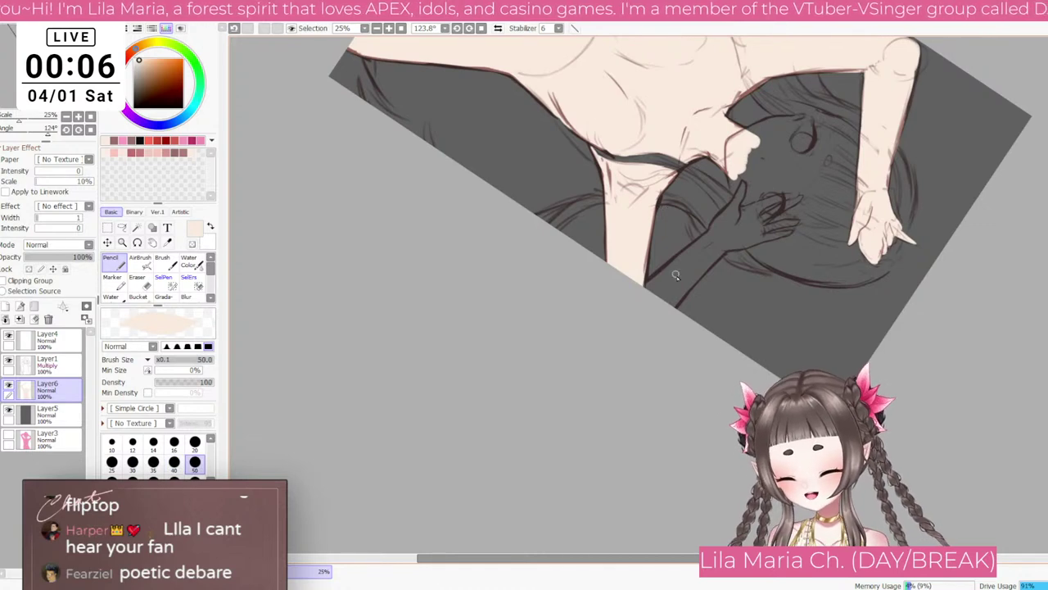
pyautogui.press(']')
pyautogui.moveTo(680, 270)
pyautogui.mouseDown()
pyautogui.moveTo(648, 294)
pyautogui.moveTo(667, 275)
pyautogui.mouseUp()
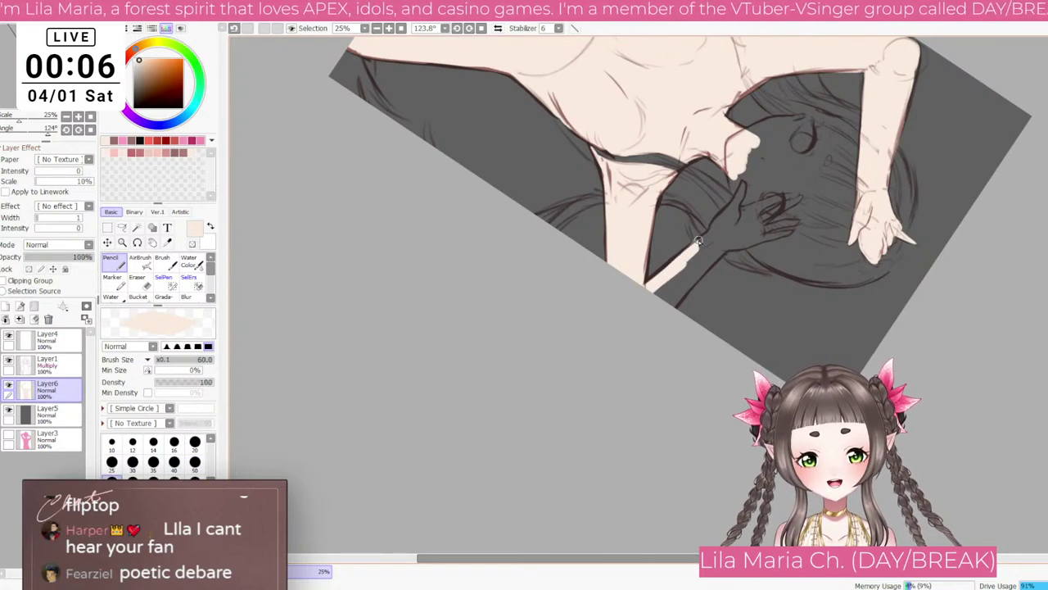
pyautogui.hotkey('ctrl', 'z')
# Step: Fill the other forearm with skin colour from the canvas border toward the wrist using the Pencil at size 70
pyautogui.press(']')
pyautogui.moveTo(706, 243)
pyautogui.mouseDown()
pyautogui.moveTo(646, 297)
pyautogui.moveTo(701, 258)
pyautogui.moveTo(692, 280)
pyautogui.moveTo(705, 266)
pyautogui.moveTo(658, 320)
pyautogui.moveTo(667, 312)
pyautogui.mouseUp()
pyautogui.press(']')
pyautogui.scroll(1, 701, 266)
pyautogui.press('[')
pyautogui.press('[')
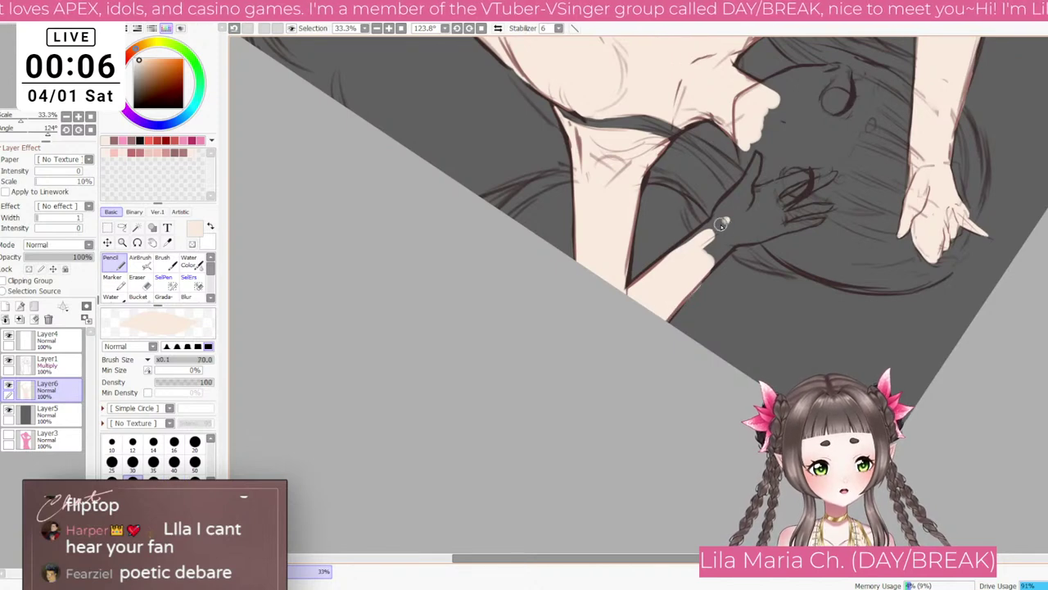
# Step: Paint skin colour over the other hand's thumb, index finger and outer palm edge, reducing the Pencil from size 70 to 50
pyautogui.moveTo(714, 229)
pyautogui.mouseDown()
pyautogui.moveTo(656, 277)
pyautogui.moveTo(694, 275)
pyautogui.moveTo(745, 224)
pyautogui.moveTo(737, 237)
pyautogui.moveTo(761, 233)
pyautogui.moveTo(722, 211)
pyautogui.moveTo(734, 195)
pyautogui.moveTo(720, 209)
pyautogui.moveTo(757, 159)
pyautogui.moveTo(730, 202)
pyautogui.moveTo(811, 172)
pyautogui.mouseUp()
pyautogui.press(']')
pyautogui.press('[')
pyautogui.press('[')
pyautogui.press('[')
pyautogui.press('[')
pyautogui.press(']')
pyautogui.scroll(1, 790, 199)
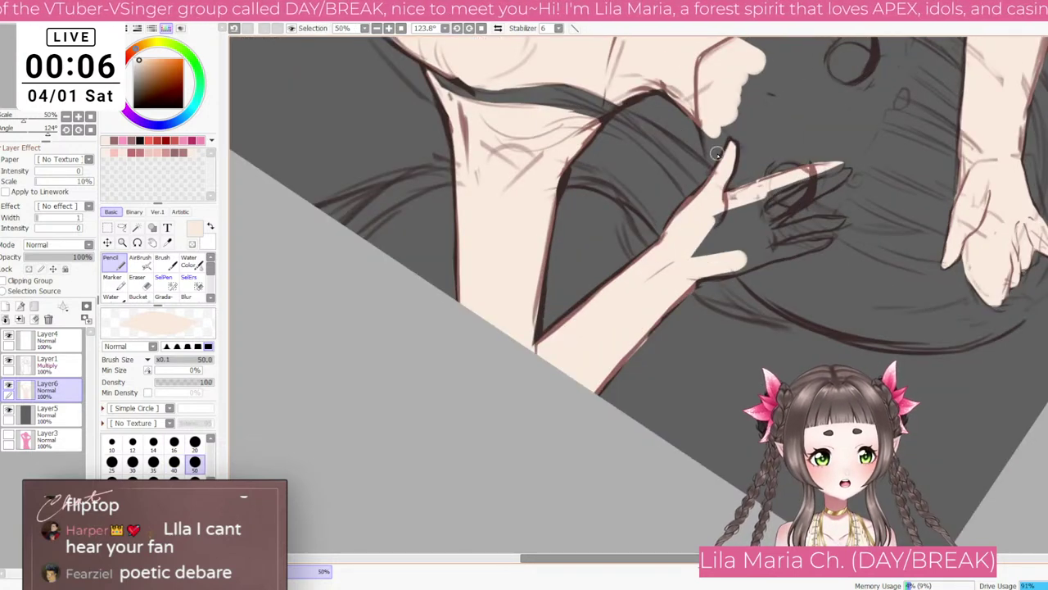
pyautogui.press(']')
pyautogui.press(']')
pyautogui.scroll(-4, 698, 228)
pyautogui.press('Delete')
pyautogui.press('Delete')
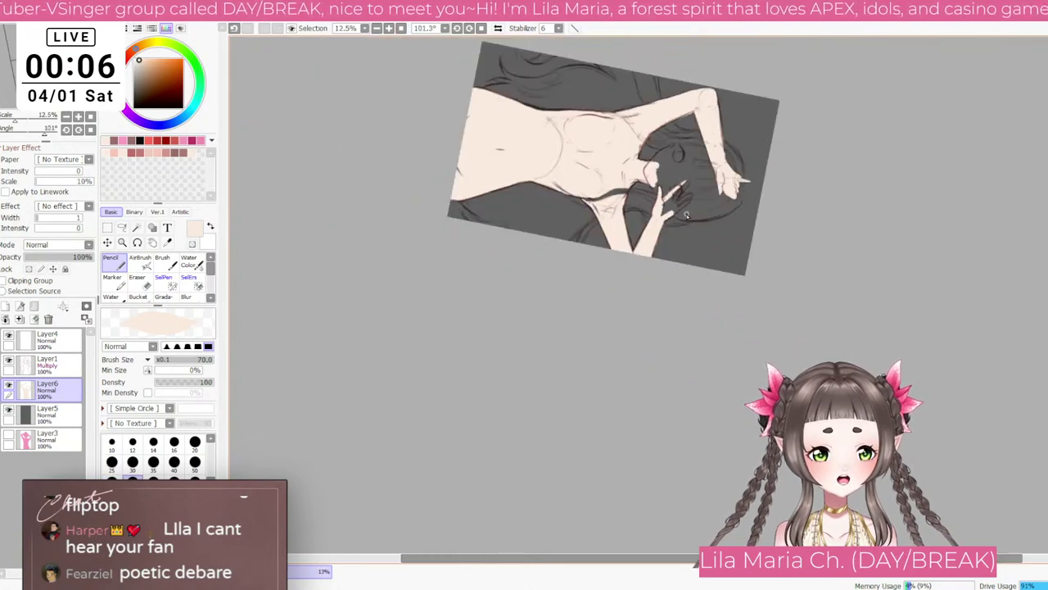
pyautogui.scroll(4, 686, 215)
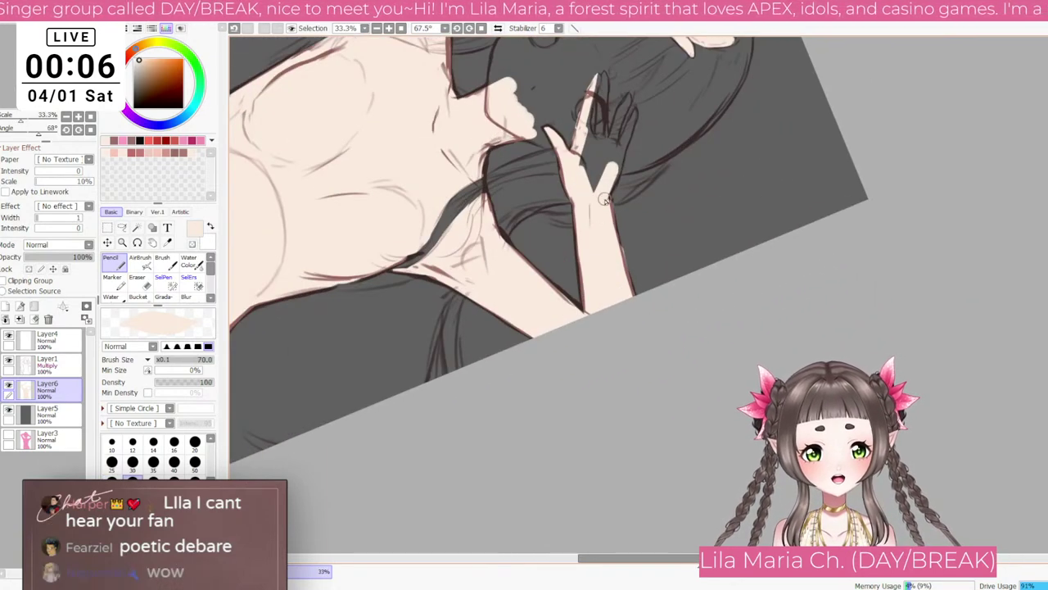
pyautogui.press('e')
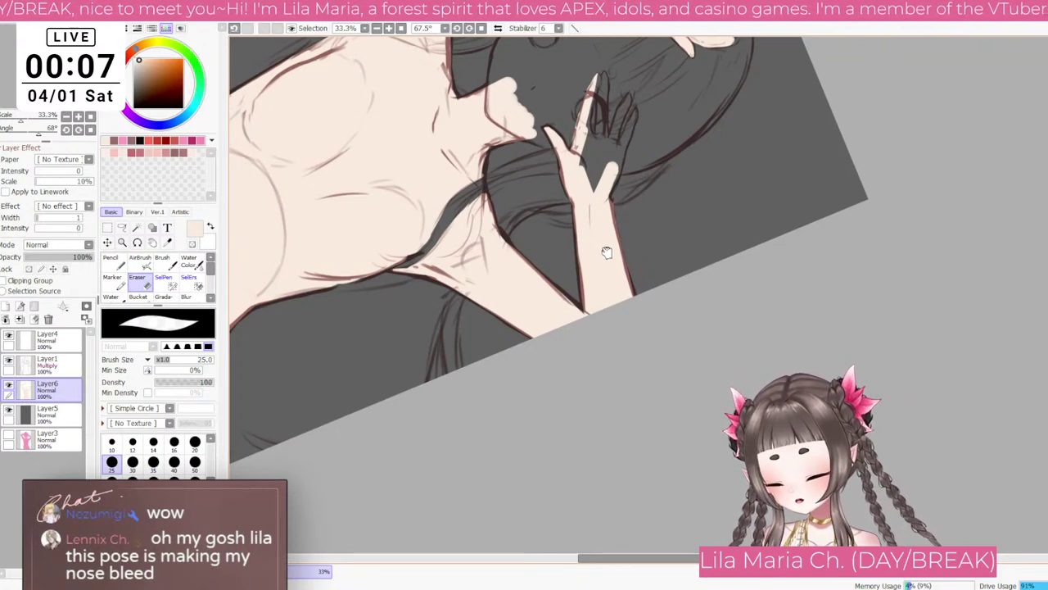
pyautogui.moveTo(607, 253); pyautogui.dragTo(616, 331)
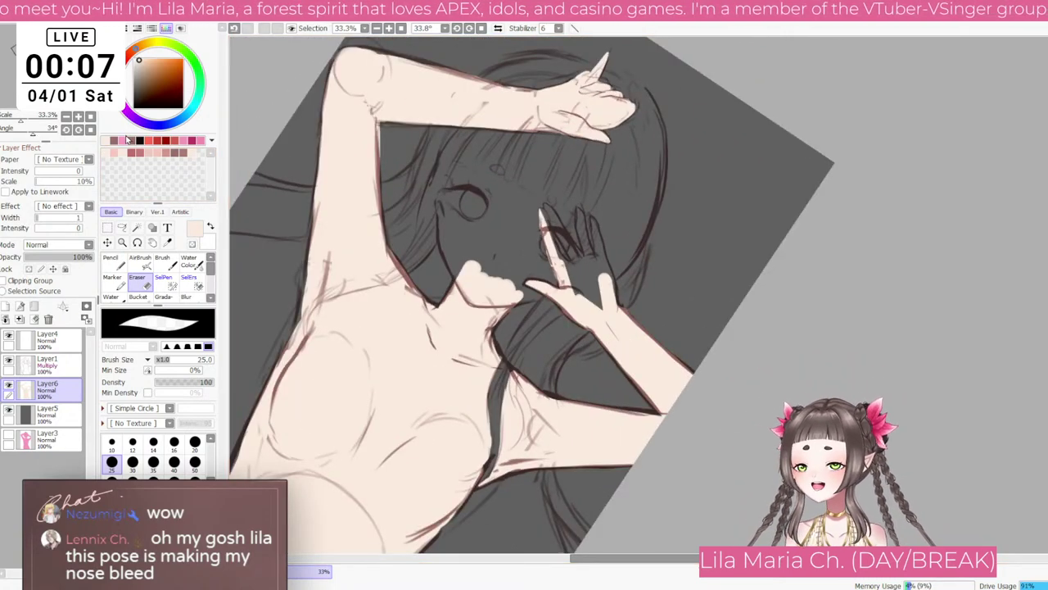
# Step: Straighten the canvas and paint skin colour along the cheek and jaw, from beside the uncovered eye to the chin, with the Pencil
pyautogui.click(90, 130)
pyautogui.click(111, 259)
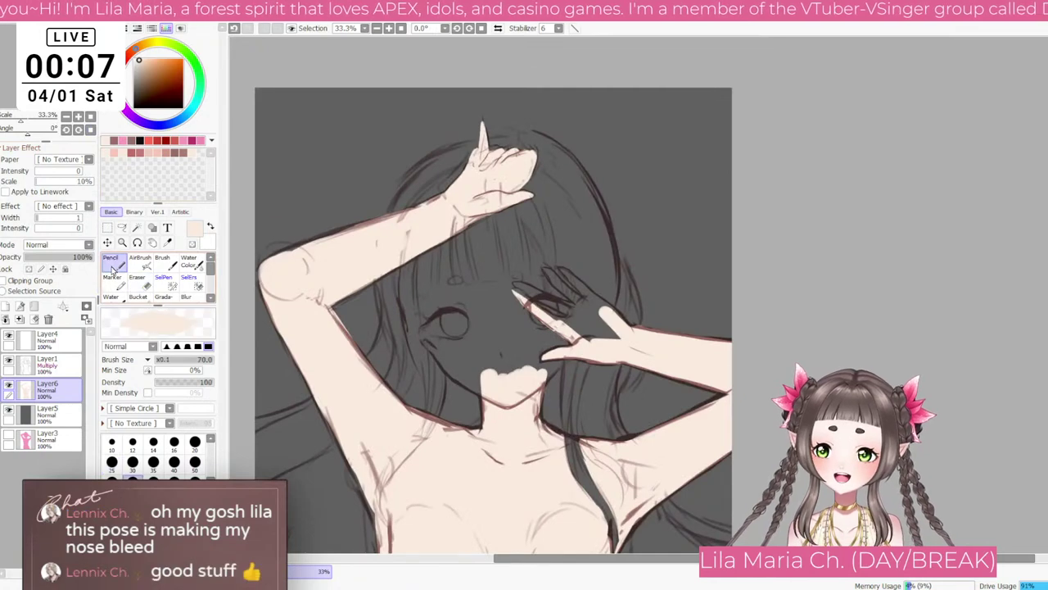
pyautogui.press(']')
pyautogui.press('[')
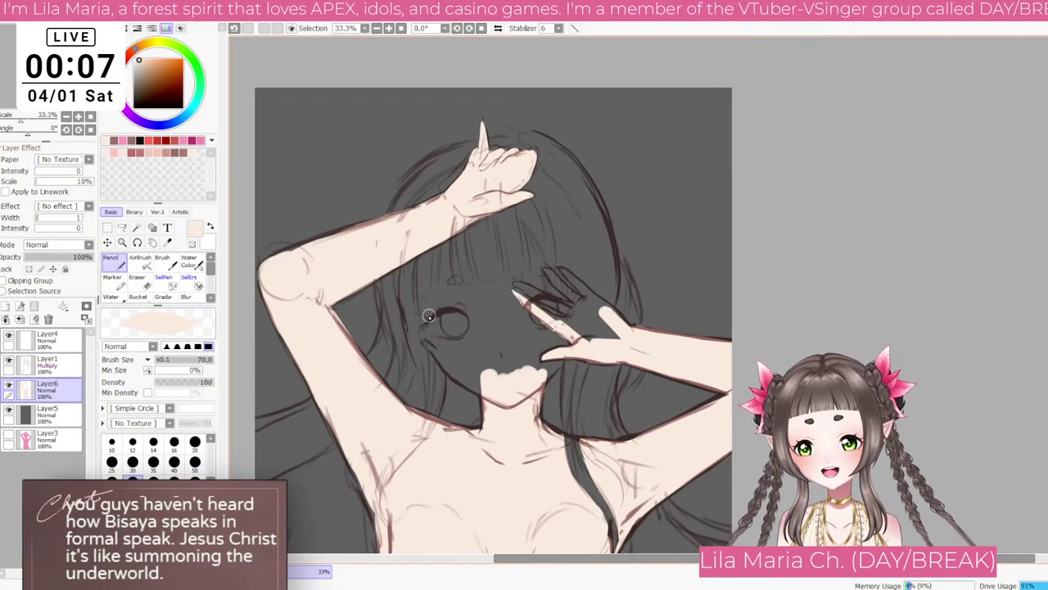
pyautogui.press('[')
pyautogui.moveTo(422, 300)
pyautogui.mouseDown()
pyautogui.moveTo(428, 345)
pyautogui.moveTo(428, 319)
pyautogui.moveTo(452, 373)
pyautogui.moveTo(496, 397)
pyautogui.moveTo(484, 370)
pyautogui.moveTo(487, 385)
pyautogui.moveTo(441, 329)
pyautogui.mouseUp()
pyautogui.press(']')
pyautogui.press(']')
pyautogui.press(']')
pyautogui.press(']')
pyautogui.press('[')
pyautogui.press('[')
pyautogui.press('[')
pyautogui.press('[')
pyautogui.press('[')
pyautogui.press('[')
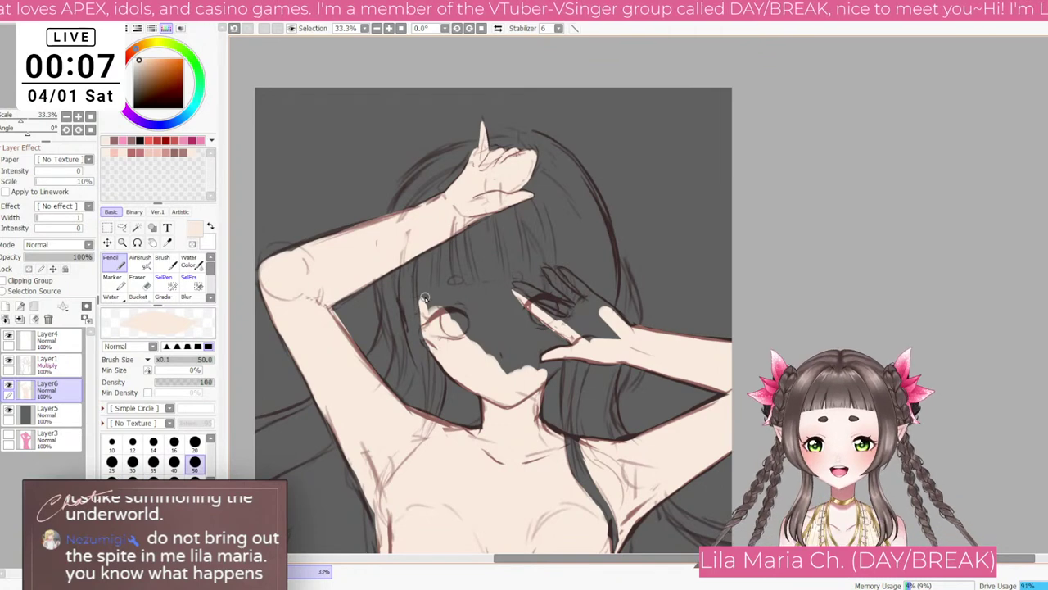
# Step: Extend the skin colour up the temple to the forehead with the Pencil, starting at size 30 and widening at size 70
pyautogui.press('[')
pyautogui.press('[')
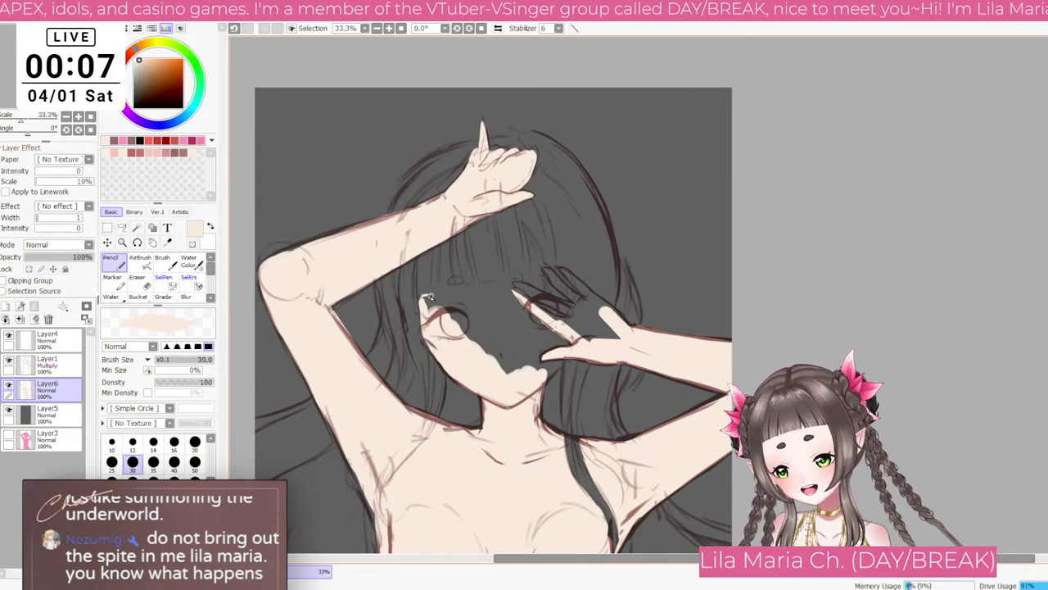
pyautogui.moveTo(428, 296); pyautogui.dragTo(433, 264)
pyautogui.press(']')
pyautogui.press(']')
pyautogui.press(']')
pyautogui.press(']')
pyautogui.press(']')
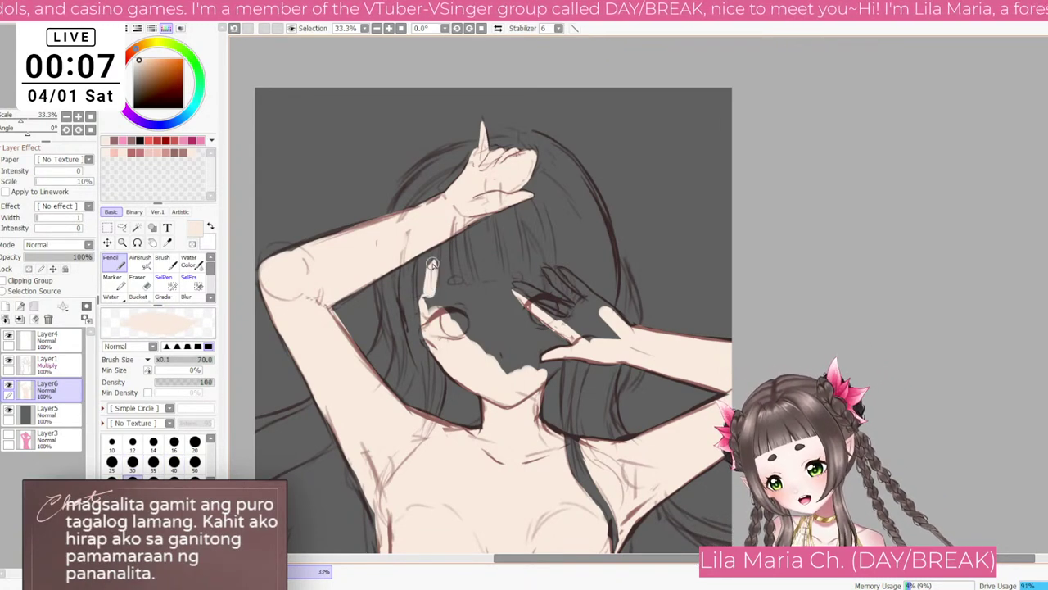
# Step: Paint skin colour over the forehead and around the uncovered eye with the Pencil at size 80
pyautogui.press(']')
pyautogui.press(']')
pyautogui.press(']')
pyautogui.press(']')
pyautogui.press(']')
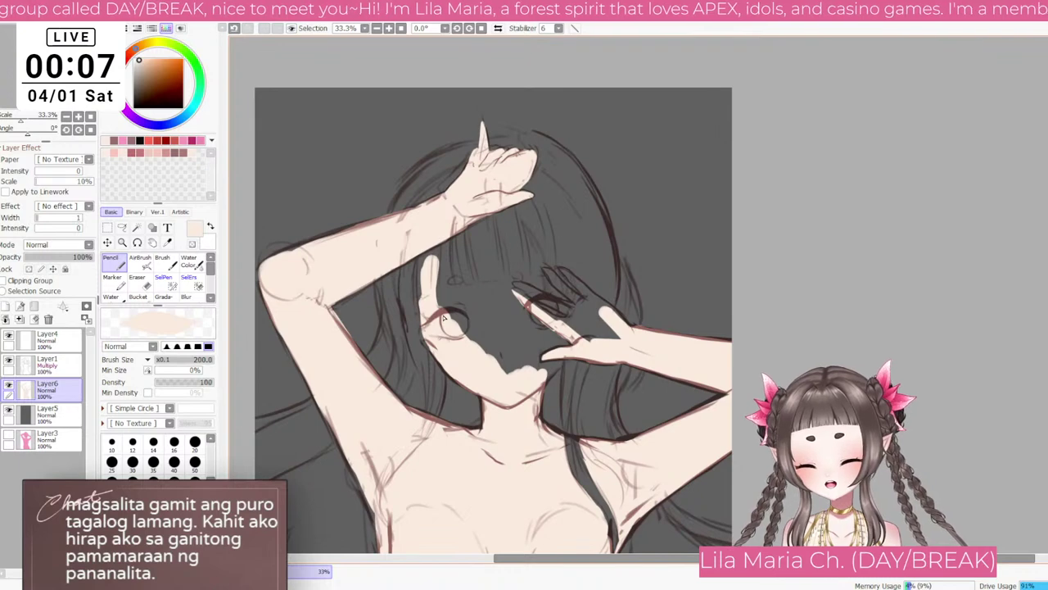
pyautogui.press('[')
pyautogui.press('[')
pyautogui.press('[')
pyautogui.press('[')
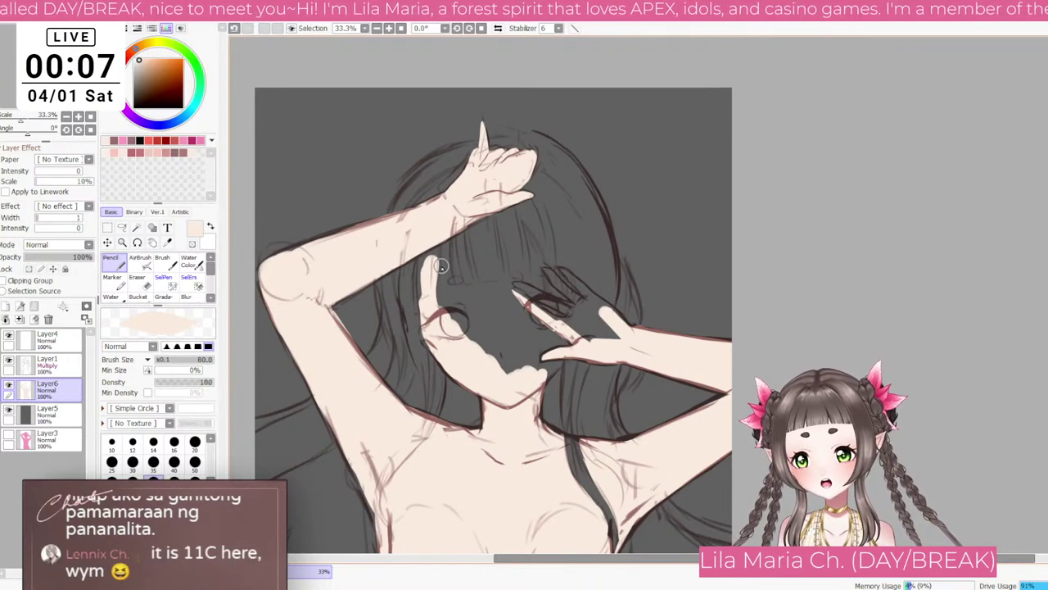
pyautogui.moveTo(440, 266)
pyautogui.mouseDown()
pyautogui.moveTo(468, 254)
pyautogui.moveTo(492, 330)
pyautogui.mouseUp()
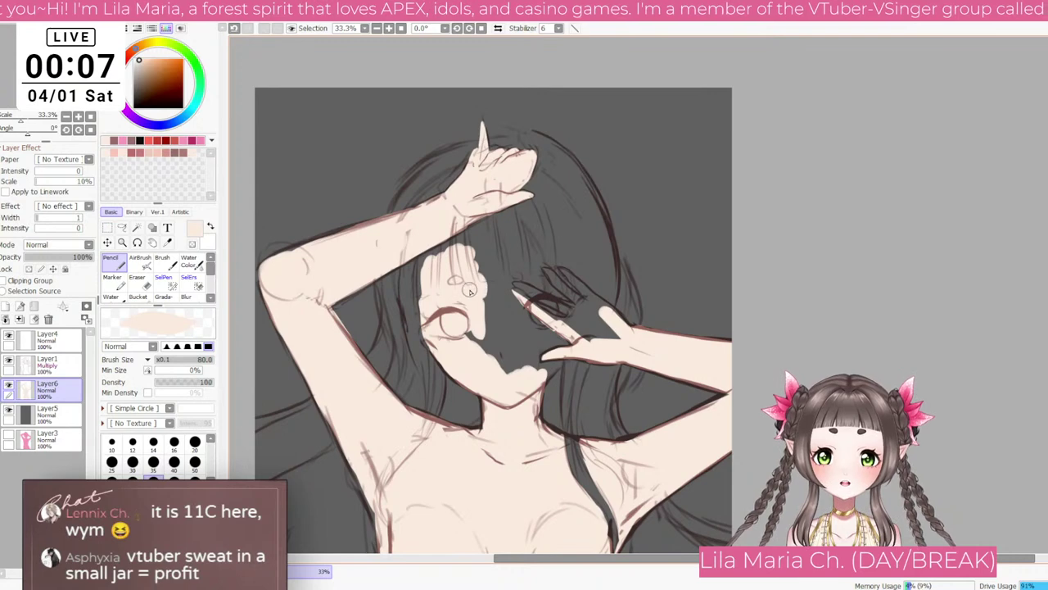
# Step: Fill the rest of the face across the nose, mouth, covered eye and fringe, enlarging the Pencil to size 160
pyautogui.moveTo(473, 280)
pyautogui.mouseDown()
pyautogui.moveTo(493, 299)
pyautogui.moveTo(501, 266)
pyautogui.moveTo(480, 265)
pyautogui.moveTo(490, 270)
pyautogui.moveTo(488, 327)
pyautogui.moveTo(500, 303)
pyautogui.moveTo(516, 324)
pyautogui.moveTo(530, 321)
pyautogui.moveTo(507, 352)
pyautogui.moveTo(539, 352)
pyautogui.moveTo(514, 380)
pyautogui.moveTo(531, 369)
pyautogui.mouseUp()
pyautogui.press(']')
pyautogui.press(']')
pyautogui.press(']')
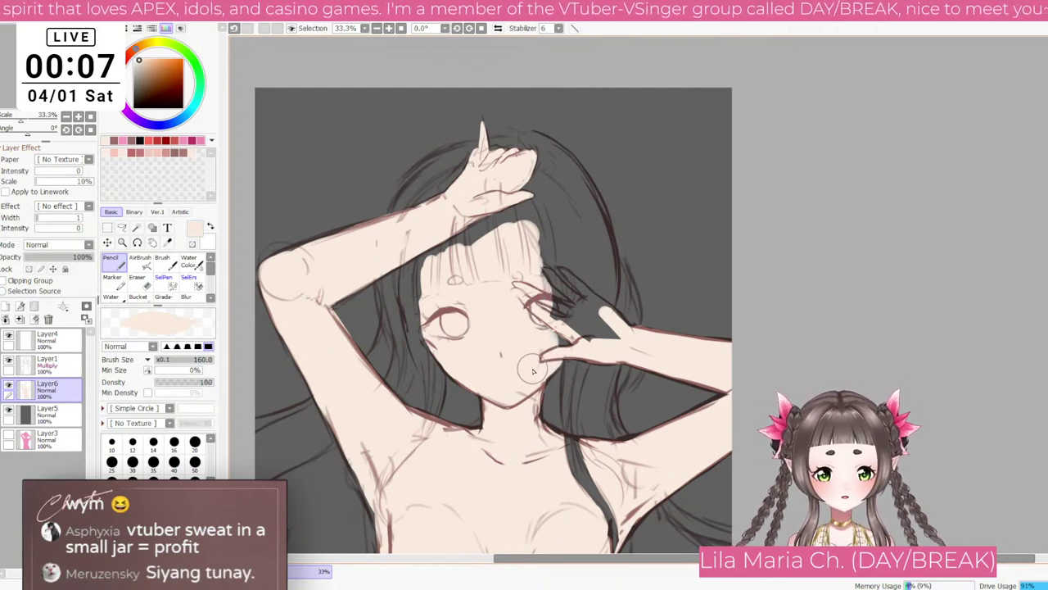
# Step: Rotate the canvas 45° and fill the palm of the hand over the face with the Pencil at size 100
pyautogui.press('[')
pyautogui.press('[')
pyautogui.press('[')
pyautogui.press('[')
pyautogui.press('[')
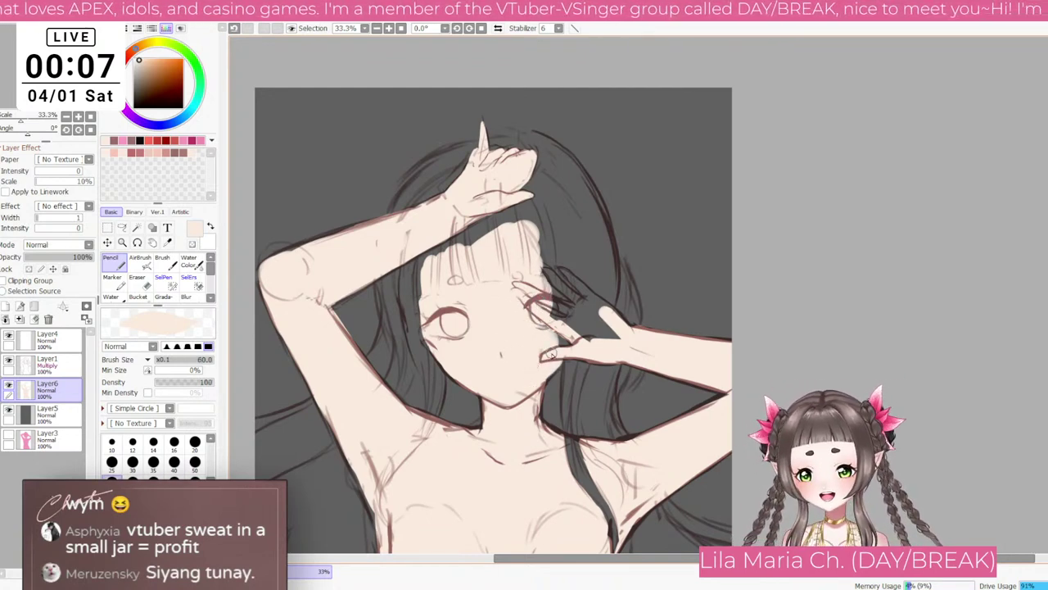
pyautogui.press('End')
pyautogui.press('End')
pyautogui.press('End')
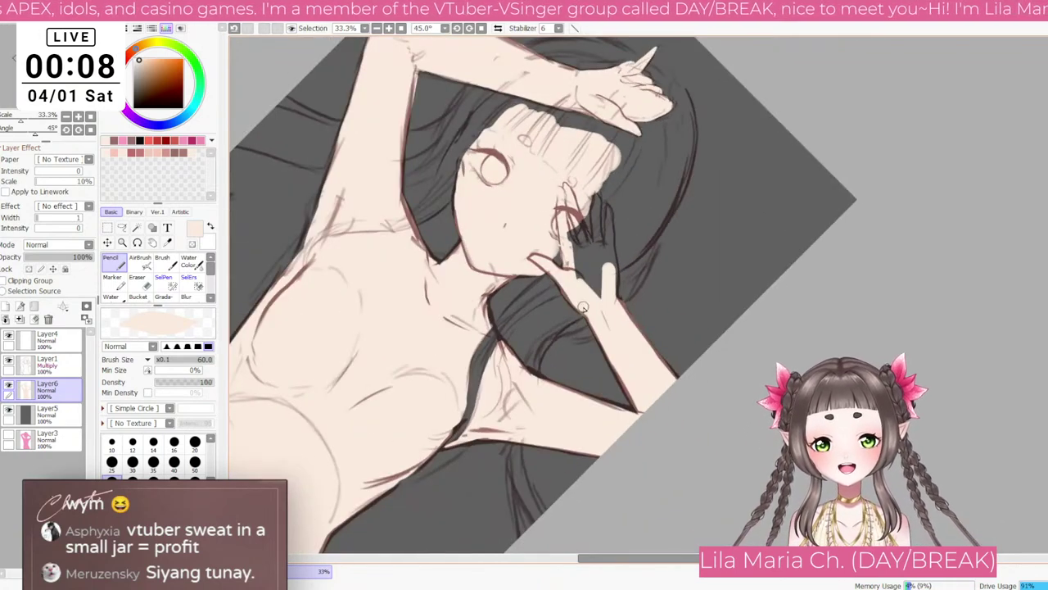
pyautogui.press(']')
pyautogui.press(']')
pyautogui.press(']')
pyautogui.moveTo(539, 257); pyautogui.dragTo(567, 268)
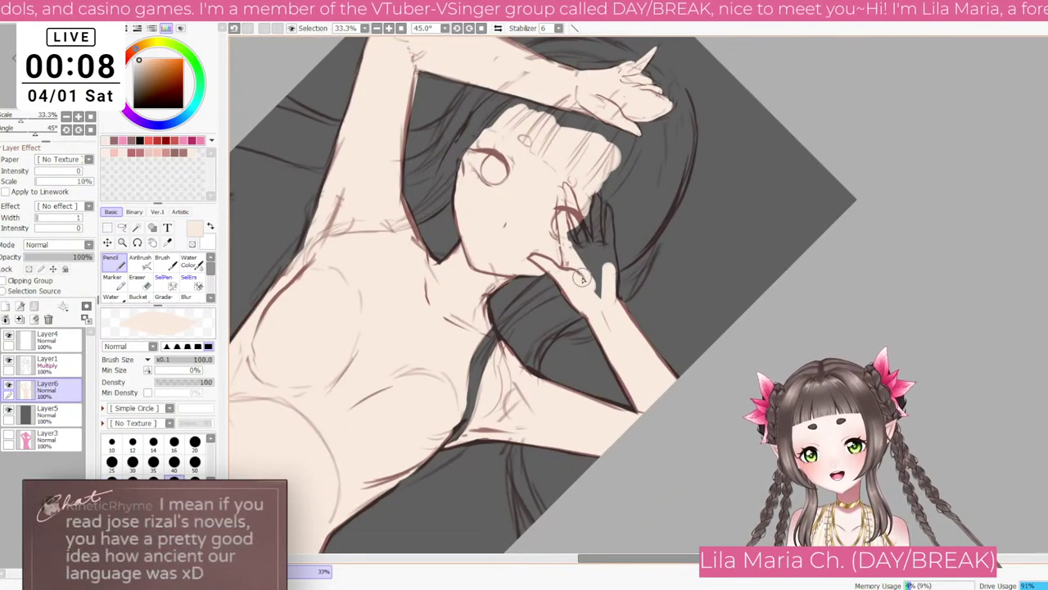
# Step: Fill the fingers of the hand over the face with the Pencil at sizes 50 and 30, and straighten the canvas
pyautogui.press('[')
pyautogui.press('[')
pyautogui.press('[')
pyautogui.press('[')
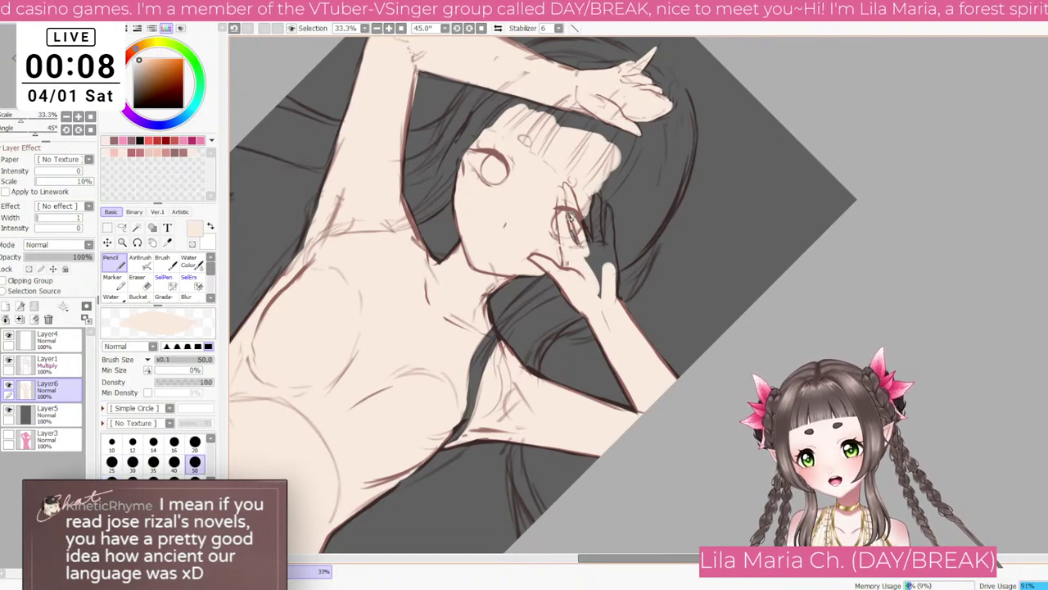
pyautogui.press('[')
pyautogui.press('[')
pyautogui.press('[')
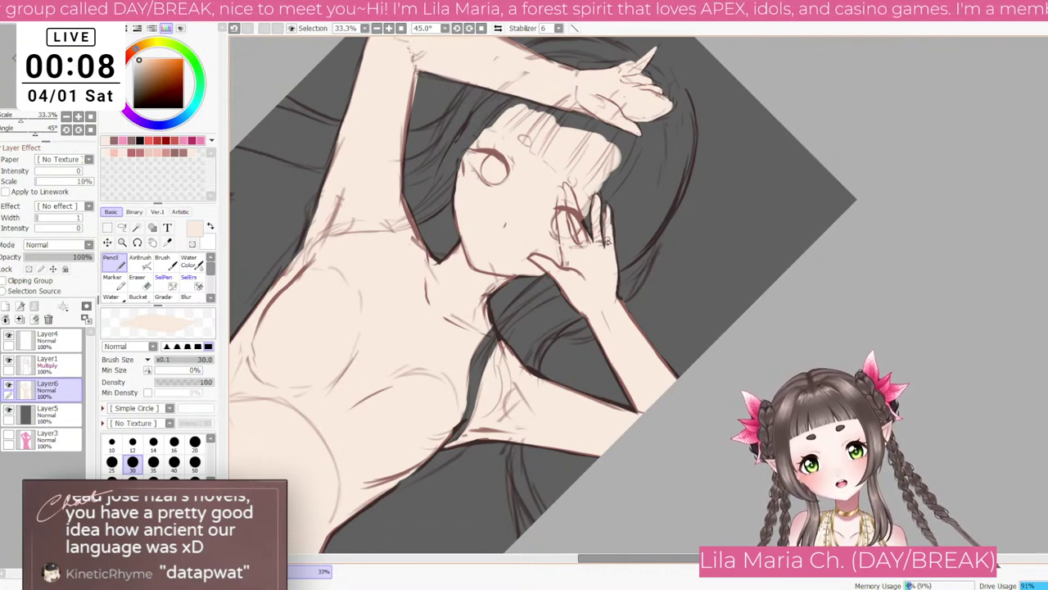
pyautogui.press('e')
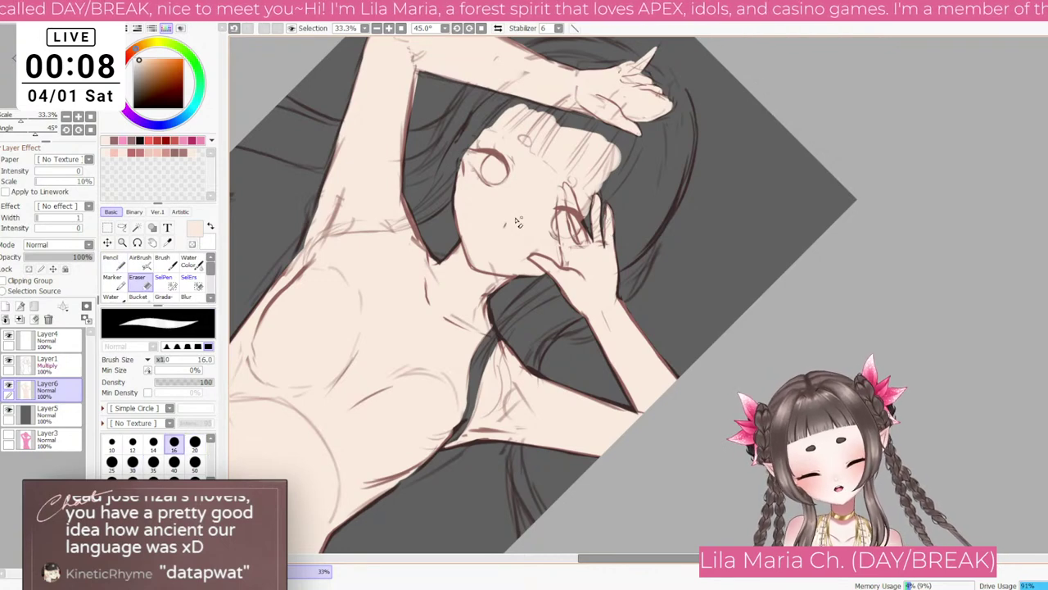
pyautogui.press('Delete')
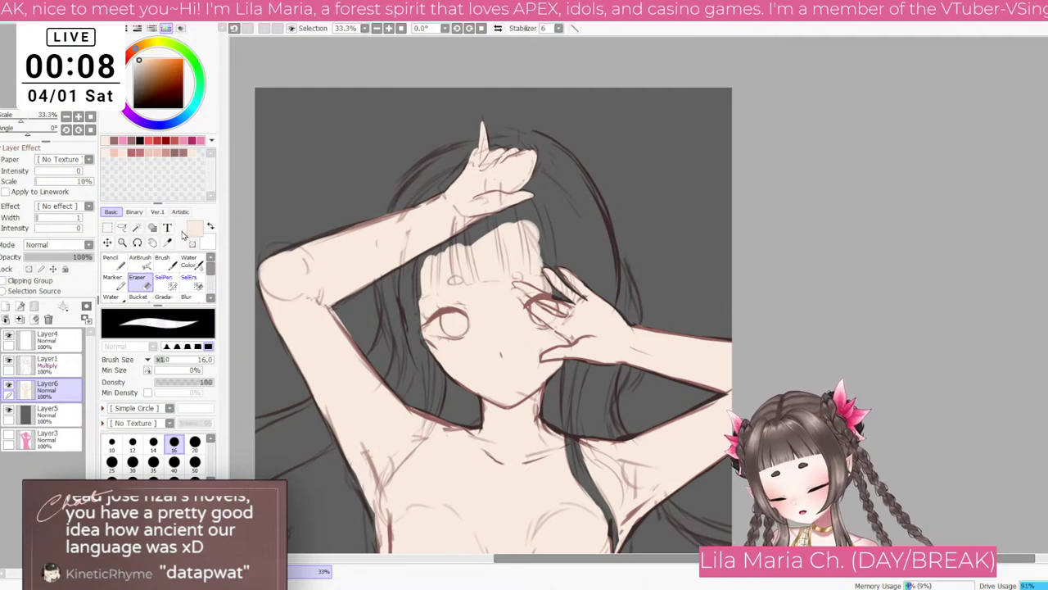
# Step: Extend the forehead's skin colour down to the fingers over the eye, ending with the Pencil at size 70
pyautogui.click(111, 260)
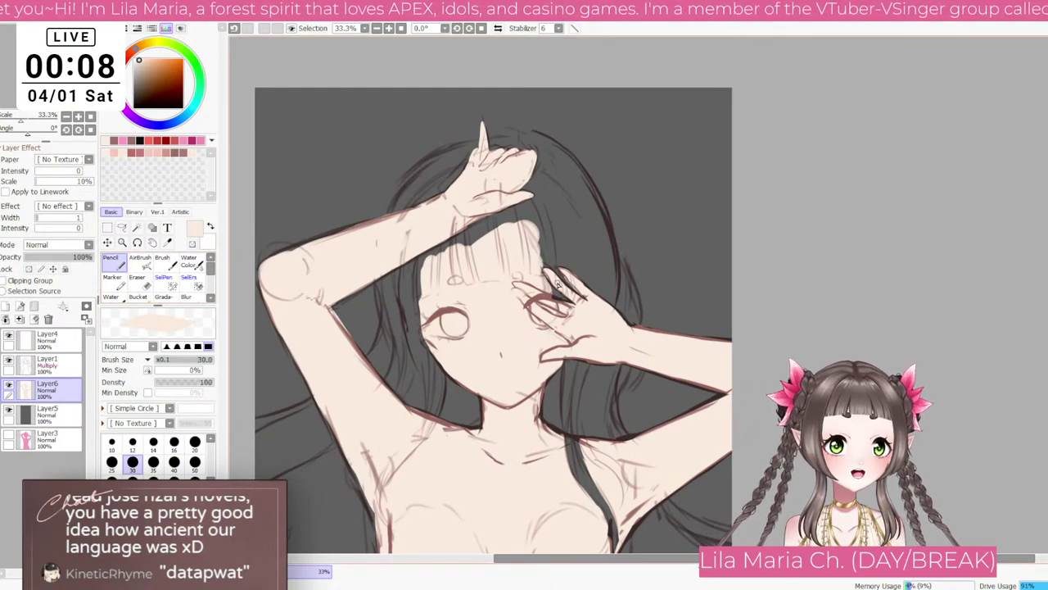
pyautogui.click(195, 462)
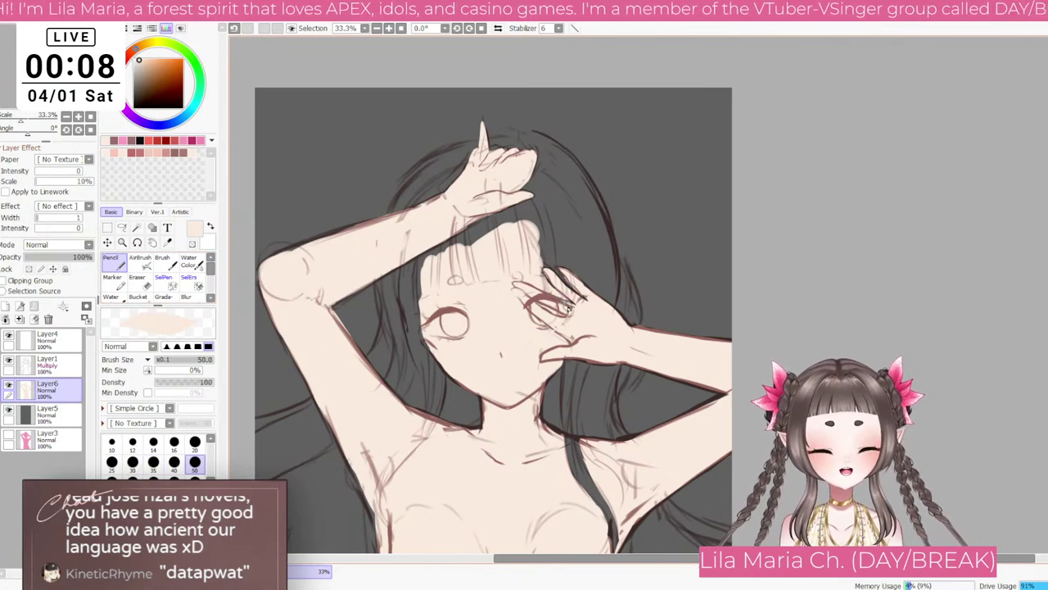
pyautogui.click(132, 462)
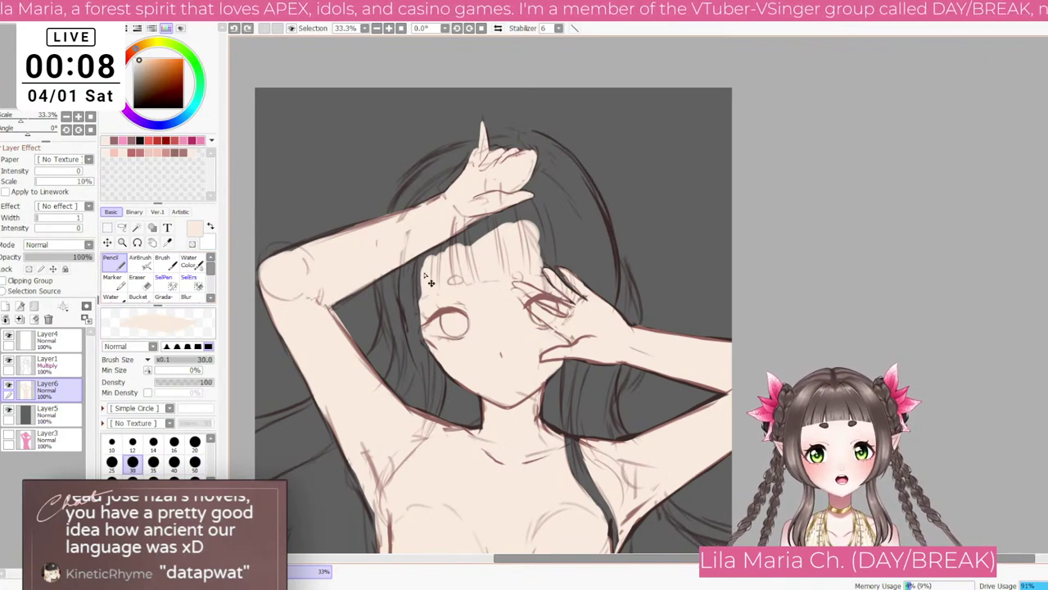
pyautogui.press(']')
pyautogui.press(']')
pyautogui.press(']')
pyautogui.press(']')
pyautogui.press(']')
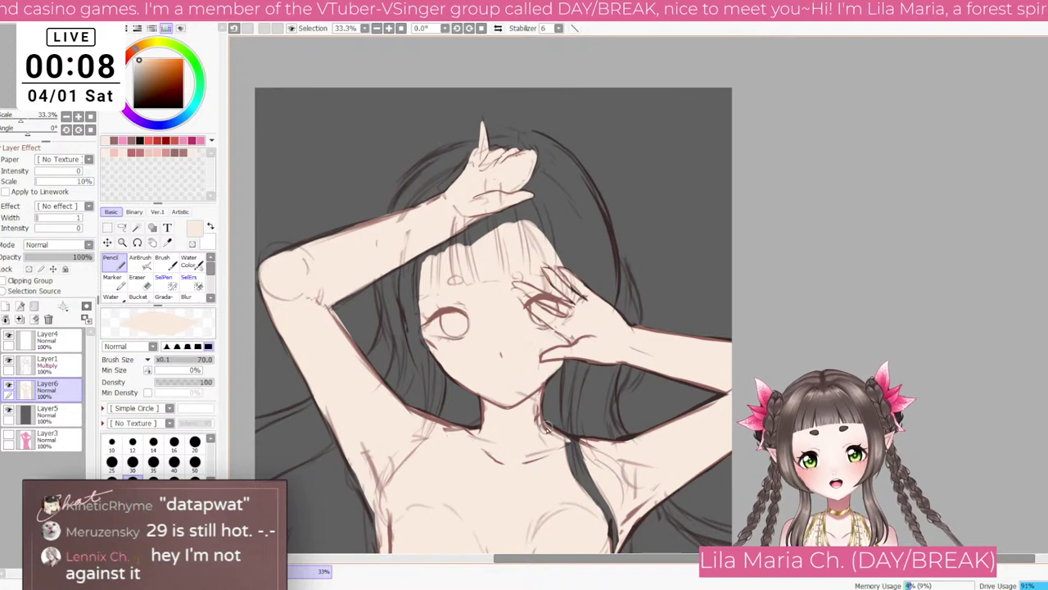
# Step: Touch up the skin colour along the neck and shoulder edges with the Pencil at sizes 50 and 35, and return to the full-canvas view
pyautogui.scroll(-2, 562, 440)
pyautogui.scroll(2, 417, 344)
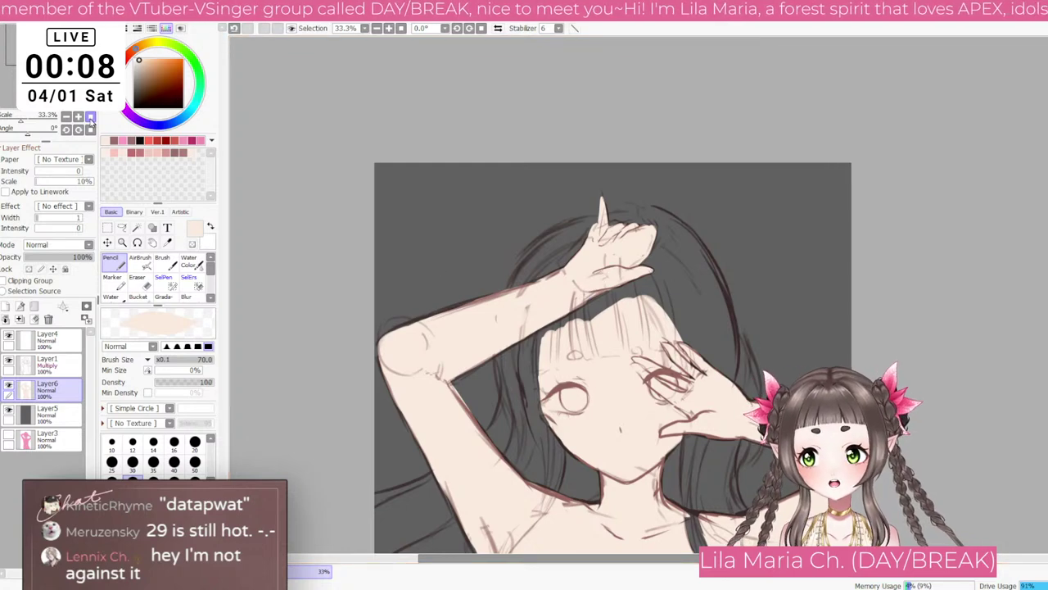
pyautogui.scroll(-1, 440, 269)
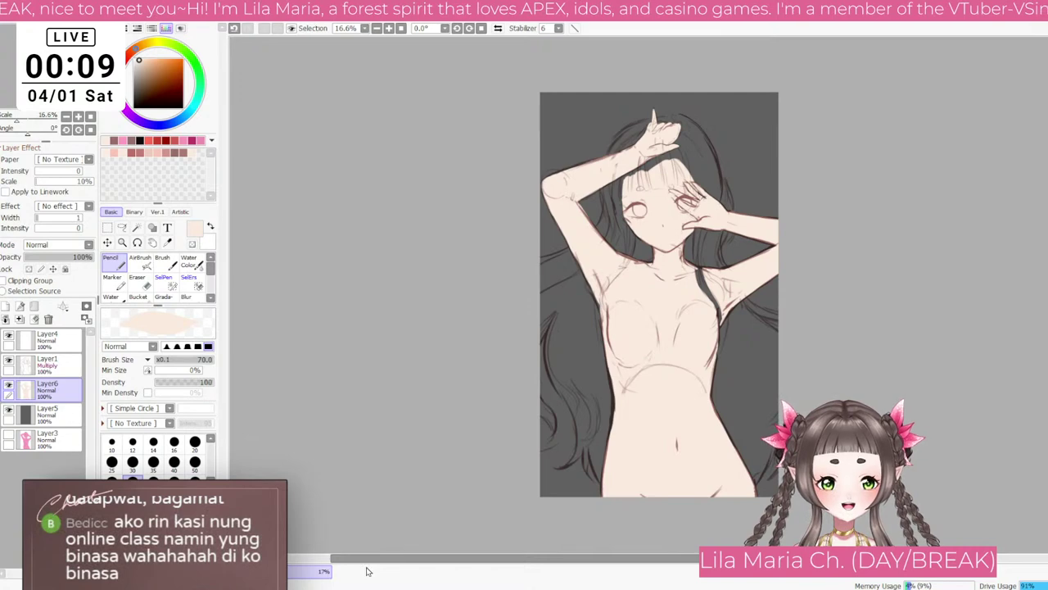
pyautogui.scroll(3, 665, 205)
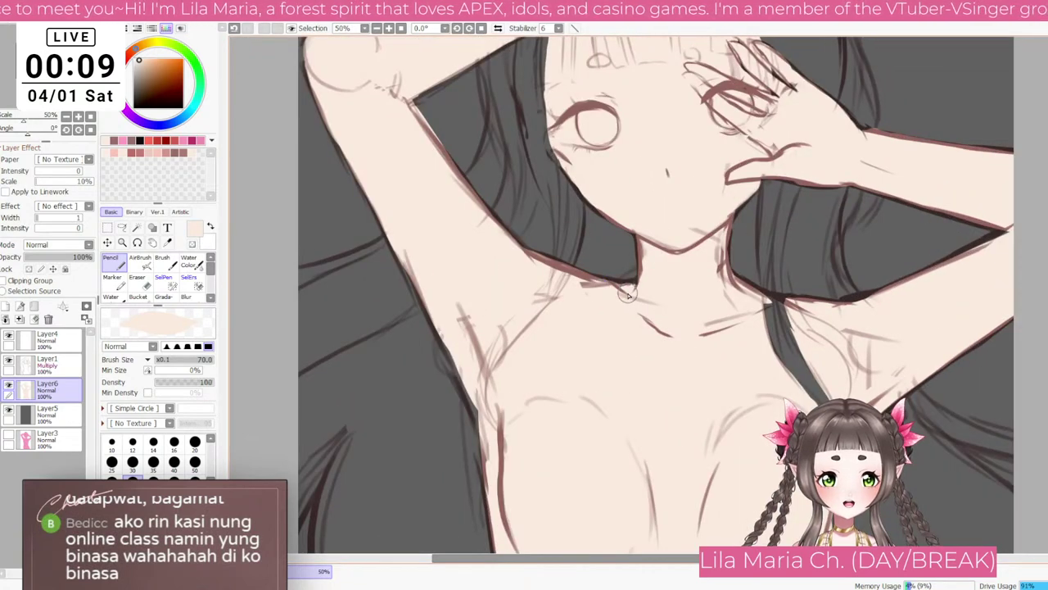
pyautogui.press('[')
pyautogui.press('[')
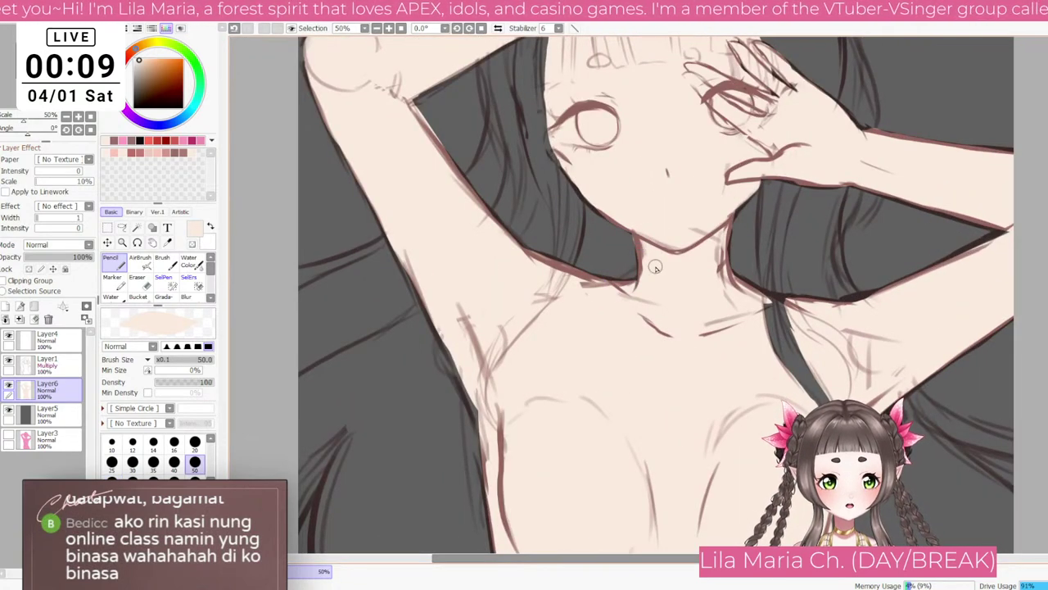
pyautogui.press('[')
pyautogui.press('[')
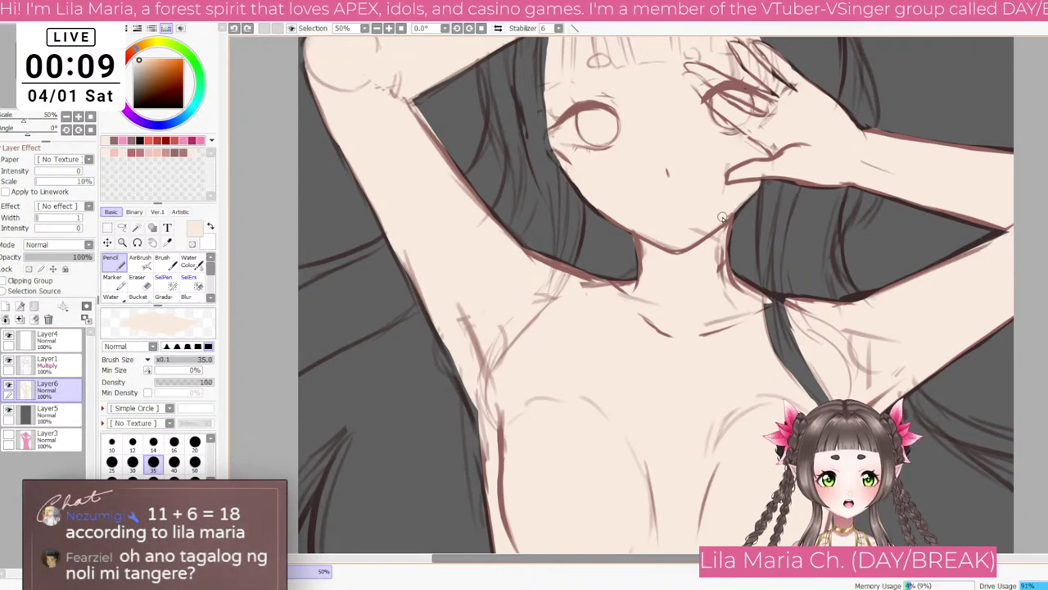
pyautogui.press('End')
pyautogui.press('End')
pyautogui.press('End')
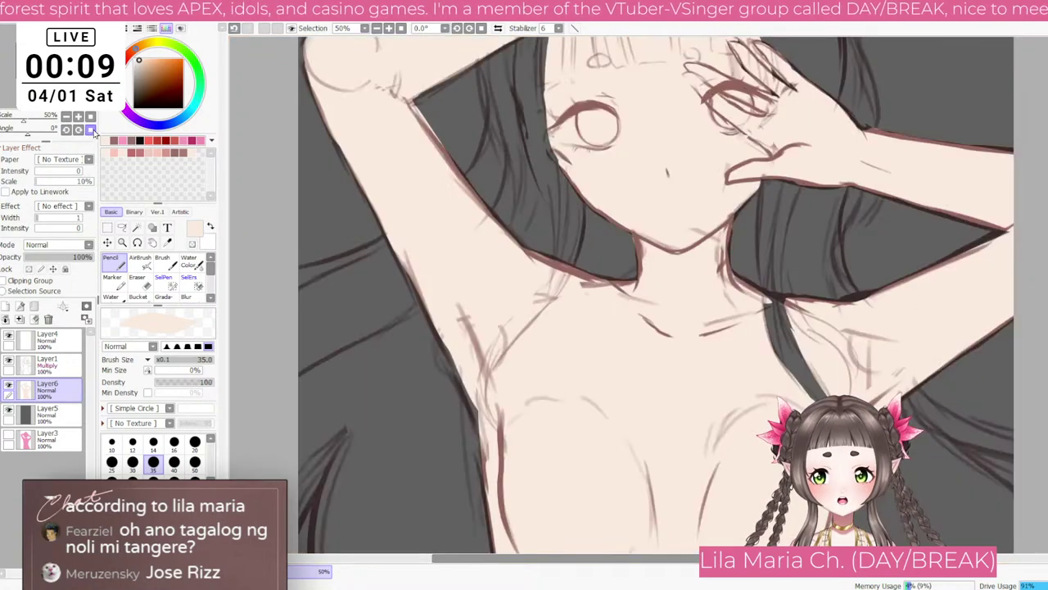
pyautogui.click(90, 130)
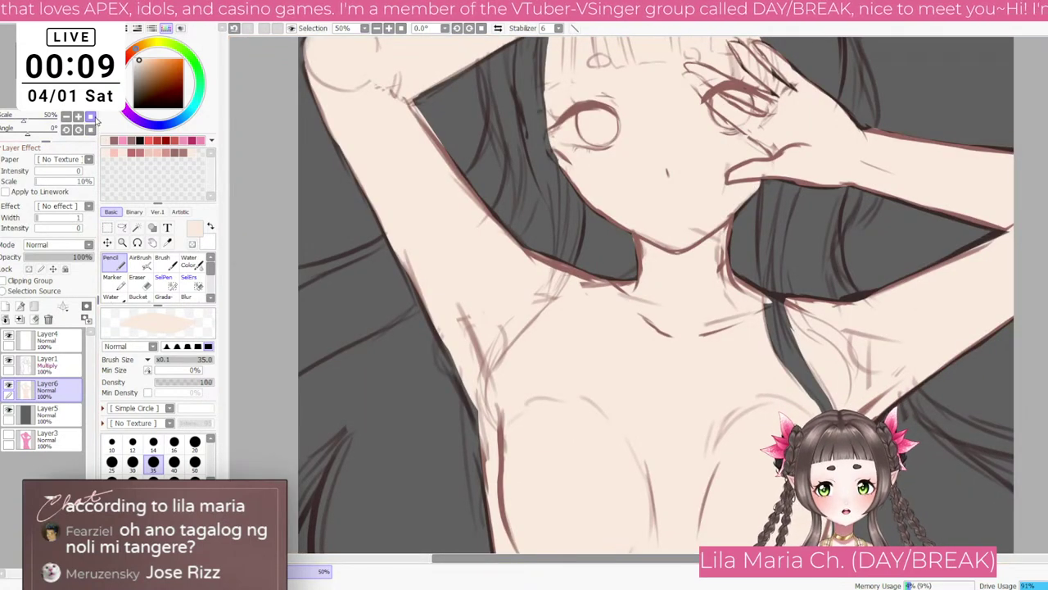
pyautogui.click(91, 116)
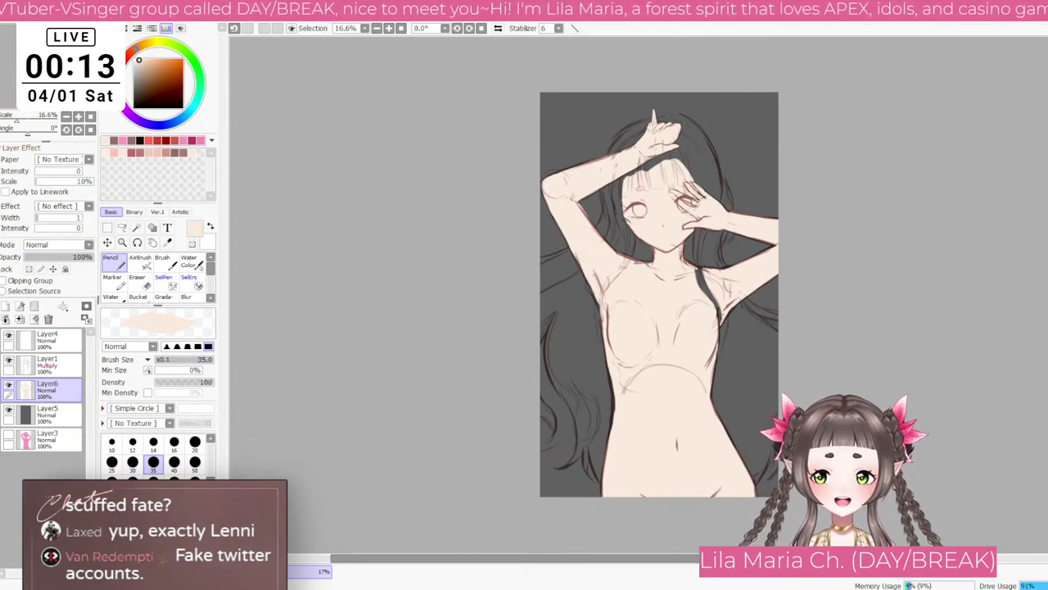
# Step: Create a new canvas from the copied dialogue image
pyautogui.hotkey('ctrl', 'shift', 'v')
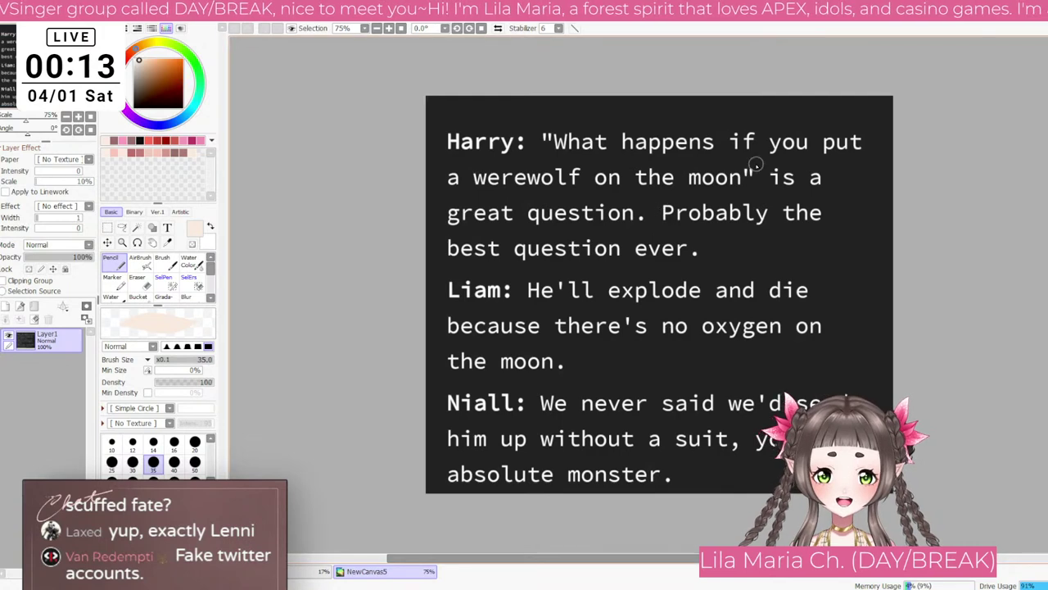
pyautogui.scroll(-1, 592, 151)
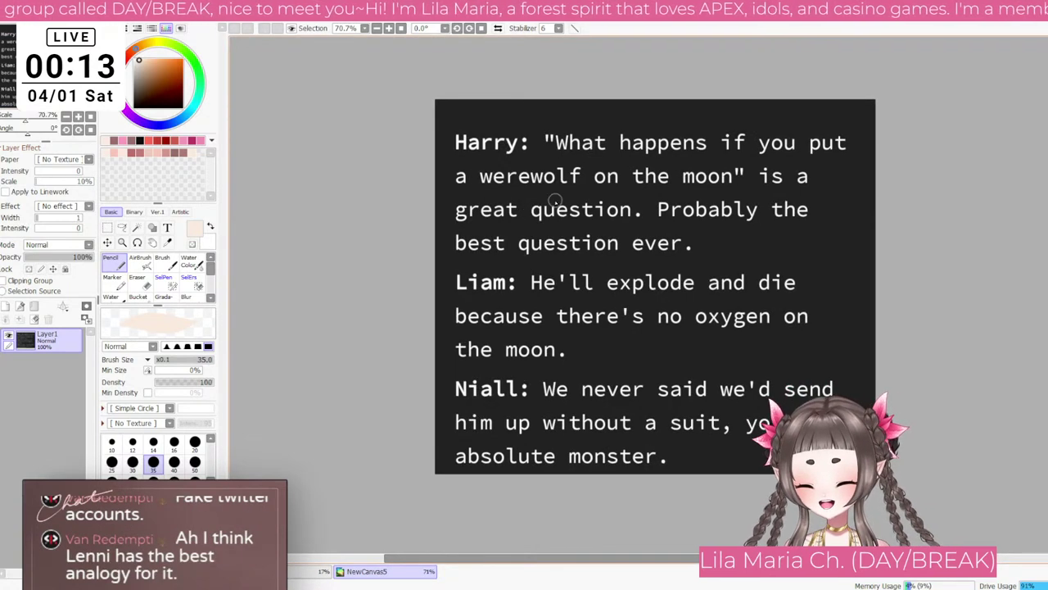
pyautogui.moveTo(475, 110)
pyautogui.mouseDown()
pyautogui.moveTo(448, 369)
pyautogui.moveTo(507, 471)
pyautogui.mouseUp()
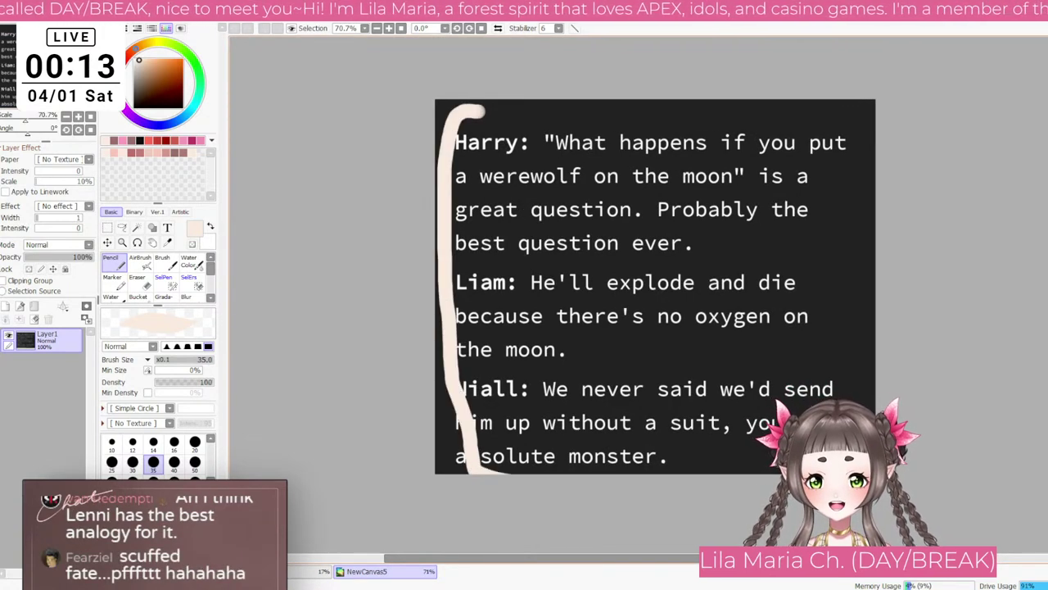
pyautogui.moveTo(871, 160); pyautogui.dragTo(868, 98)
pyautogui.hotkey('ctrl', 'z')
pyautogui.hotkey('ctrl', 'z')
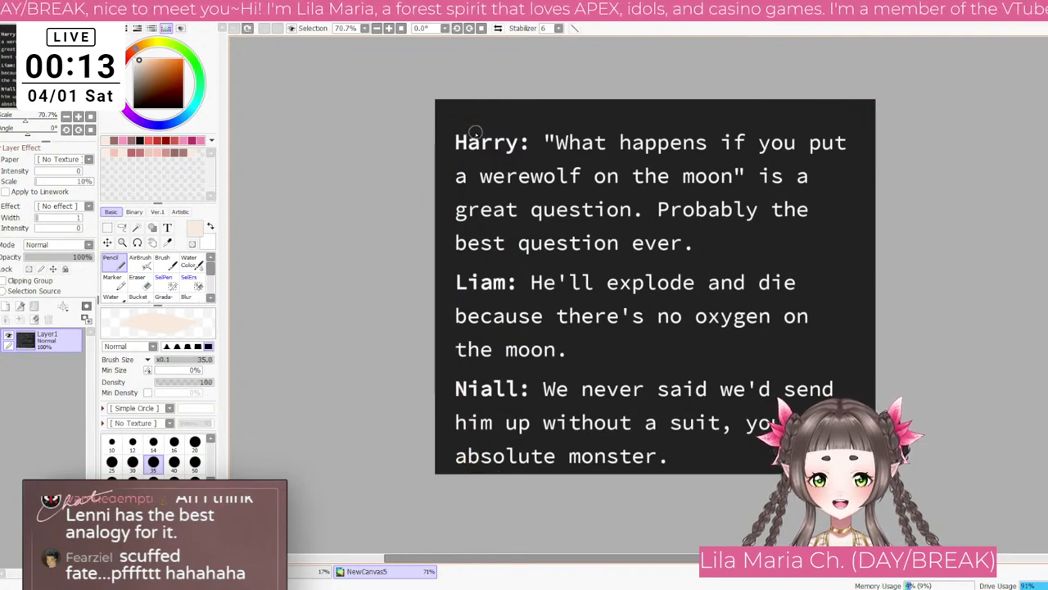
# Step: Scribble in the pale skin colour over the first two speaker labels on the dialogue image, and close that canvas
pyautogui.moveTo(467, 108)
pyautogui.mouseDown()
pyautogui.moveTo(446, 121)
pyautogui.moveTo(494, 113)
pyautogui.moveTo(521, 129)
pyautogui.moveTo(540, 118)
pyautogui.moveTo(546, 137)
pyautogui.mouseUp()
pyautogui.moveTo(438, 267)
pyautogui.mouseDown()
pyautogui.moveTo(441, 298)
pyautogui.moveTo(484, 294)
pyautogui.moveTo(530, 270)
pyautogui.mouseUp()
pyautogui.click(524, 264)
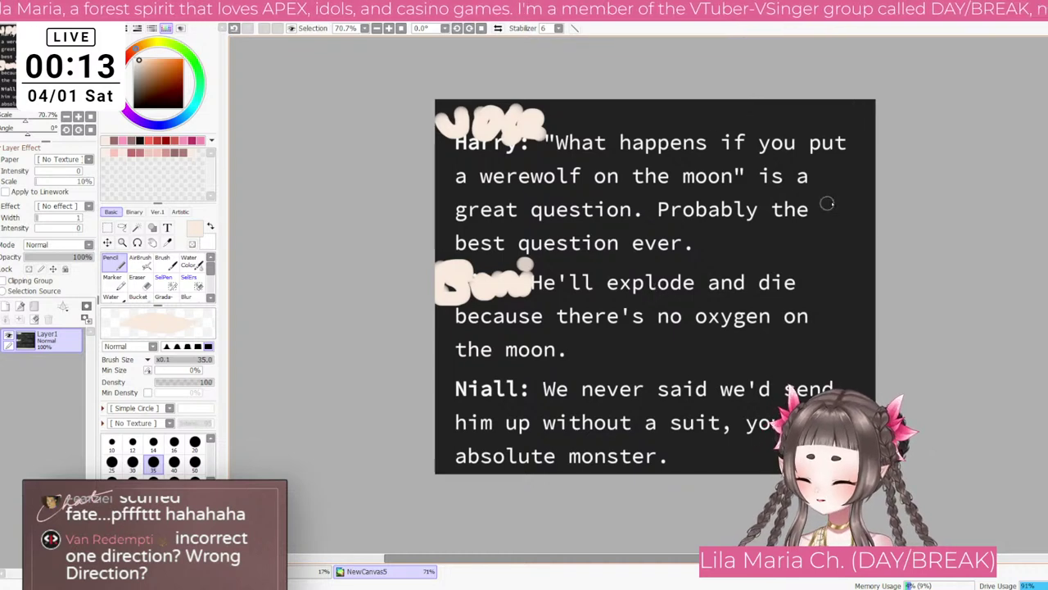
pyautogui.click(572, 319)
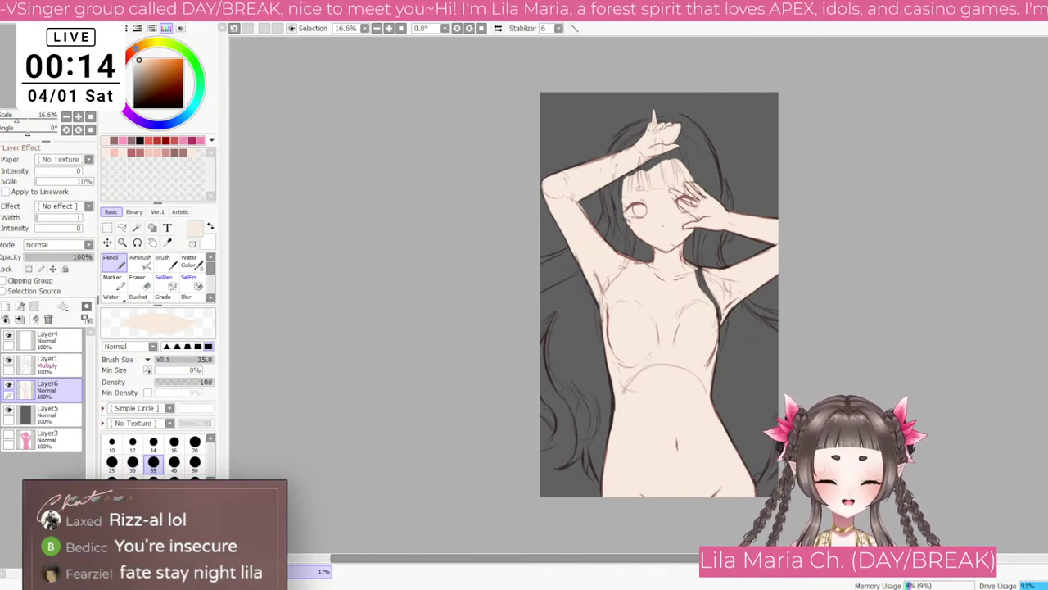
# Step: Add a new layer above the skin layer and set the Pencil to dusty rose at size 120
pyautogui.scroll(2, 663, 181)
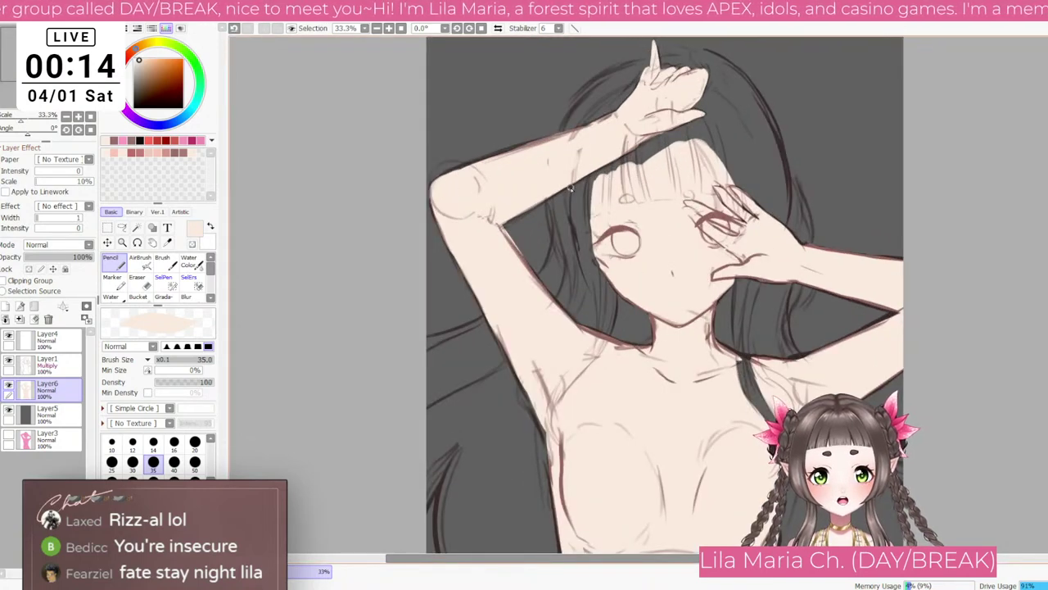
pyautogui.scroll(-1, 247, 262)
pyautogui.scroll(-1, 262, 311)
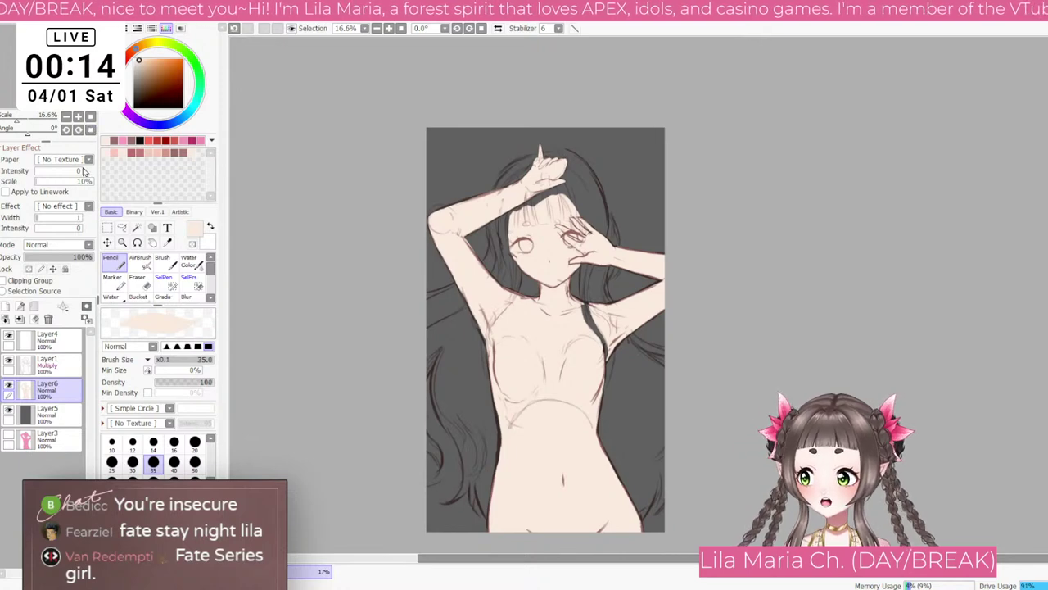
pyautogui.click(6, 306)
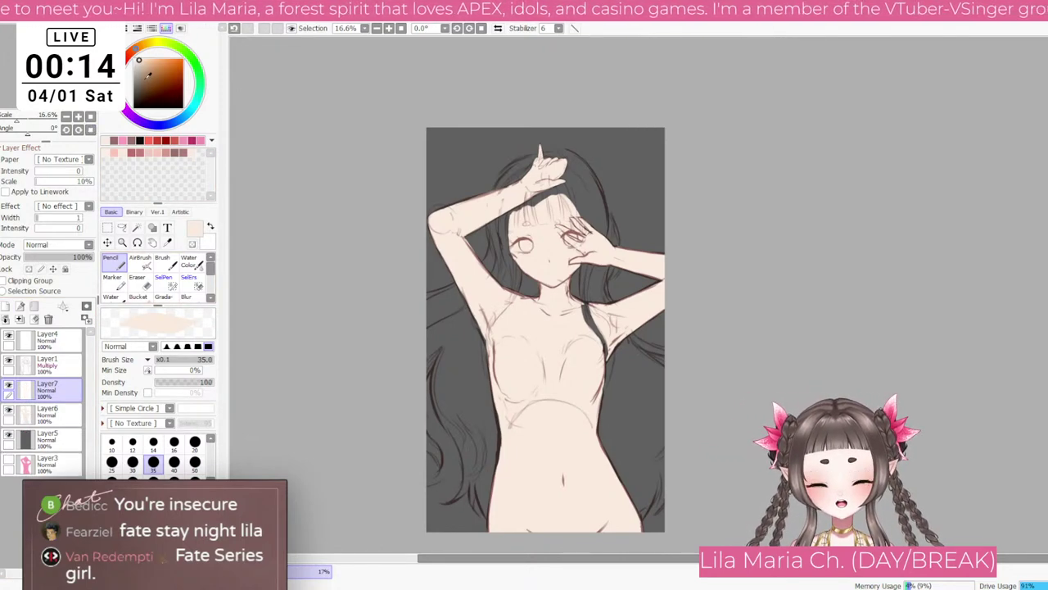
pyautogui.click(185, 152)
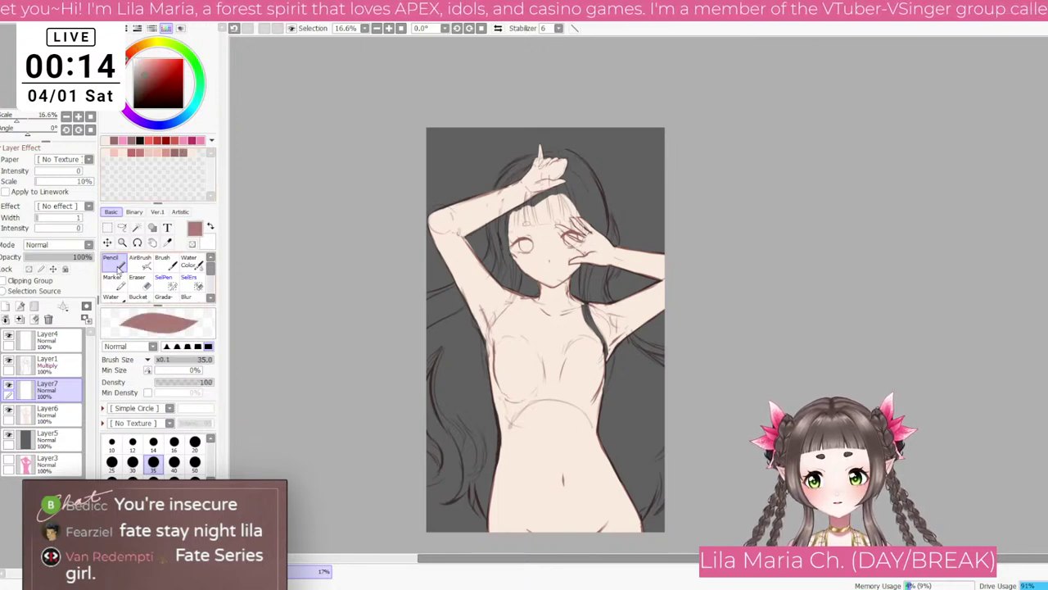
pyautogui.click(195, 477)
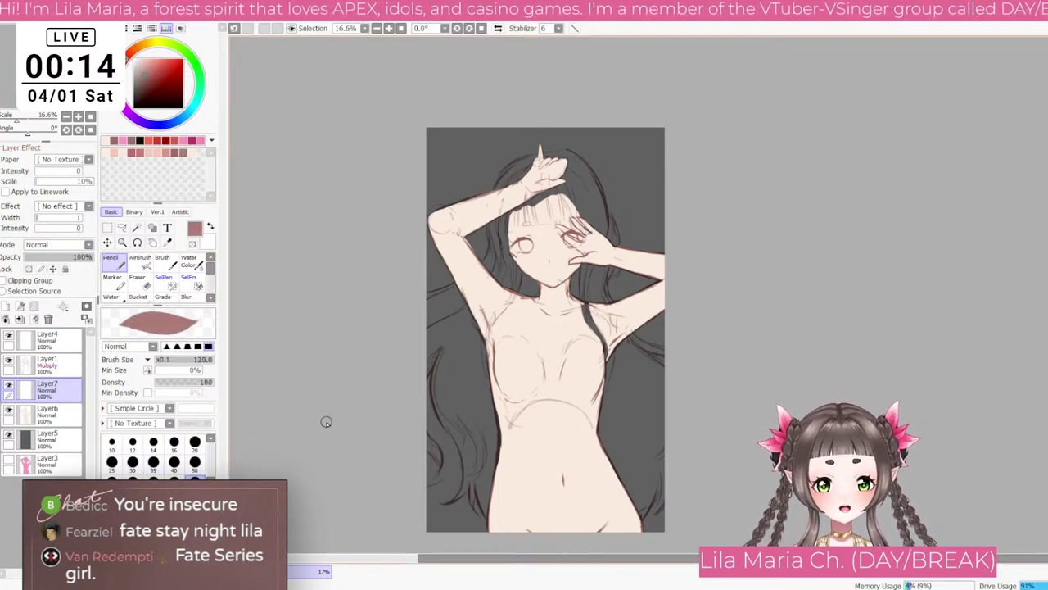
# Step: Block in the outer edge and tips of the hair lock beside the torso, below the bent elbow, with the Pencil down to size 100
pyautogui.moveTo(451, 335)
pyautogui.mouseDown()
pyautogui.moveTo(440, 378)
pyautogui.moveTo(440, 358)
pyautogui.moveTo(443, 409)
pyautogui.mouseUp()
pyautogui.hotkey('ctrl', 'z')
pyautogui.press(']')
pyautogui.moveTo(440, 374); pyautogui.dragTo(463, 442)
pyautogui.hotkey('ctrl', 'z')
pyautogui.moveTo(442, 365); pyautogui.dragTo(455, 436)
pyautogui.press('[')
pyautogui.press('[')
pyautogui.moveTo(448, 394)
pyautogui.mouseDown()
pyautogui.moveTo(465, 465)
pyautogui.moveTo(443, 415)
pyautogui.moveTo(457, 453)
pyautogui.moveTo(462, 444)
pyautogui.moveTo(451, 429)
pyautogui.moveTo(460, 496)
pyautogui.moveTo(458, 437)
pyautogui.moveTo(460, 494)
pyautogui.mouseUp()
pyautogui.press(']')
pyautogui.press(']')
pyautogui.hotkey('ctrl', 'z')
pyautogui.press('[')
pyautogui.hotkey('ctrl', 'z')
pyautogui.press('[')
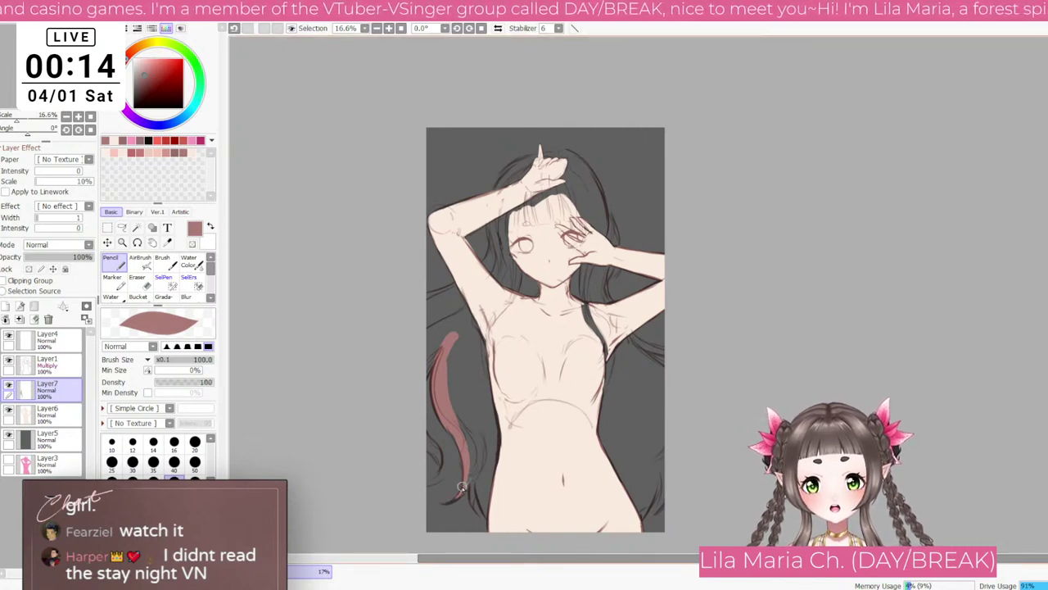
pyautogui.moveTo(466, 480)
pyautogui.mouseDown()
pyautogui.moveTo(481, 430)
pyautogui.moveTo(472, 501)
pyautogui.mouseUp()
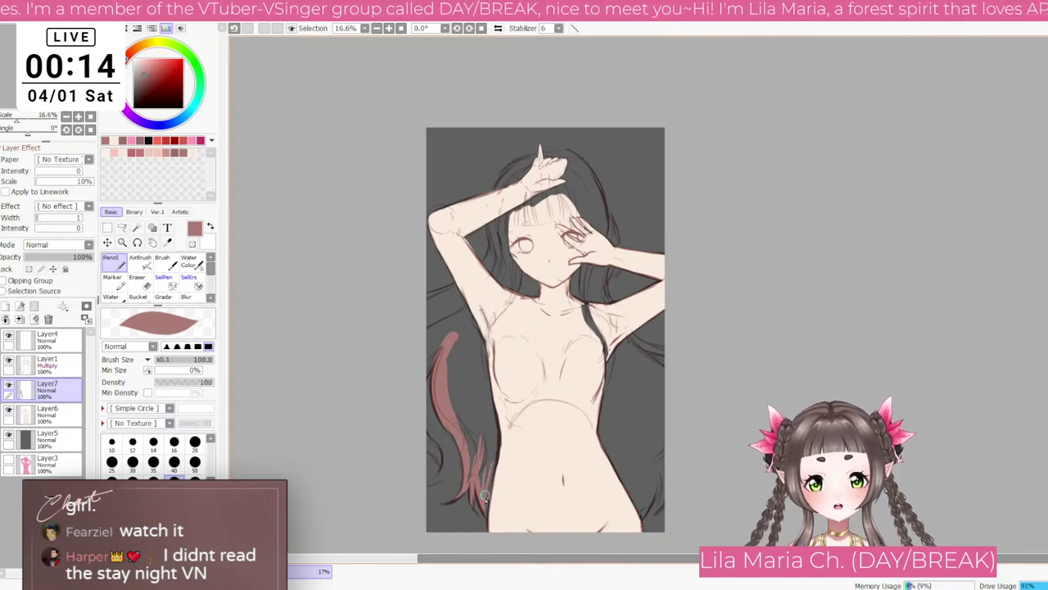
# Step: Fill the hair lock between its outer edge and the torso in dusty rose with the Pencil at size 160 and larger
pyautogui.press(']')
pyautogui.press(']')
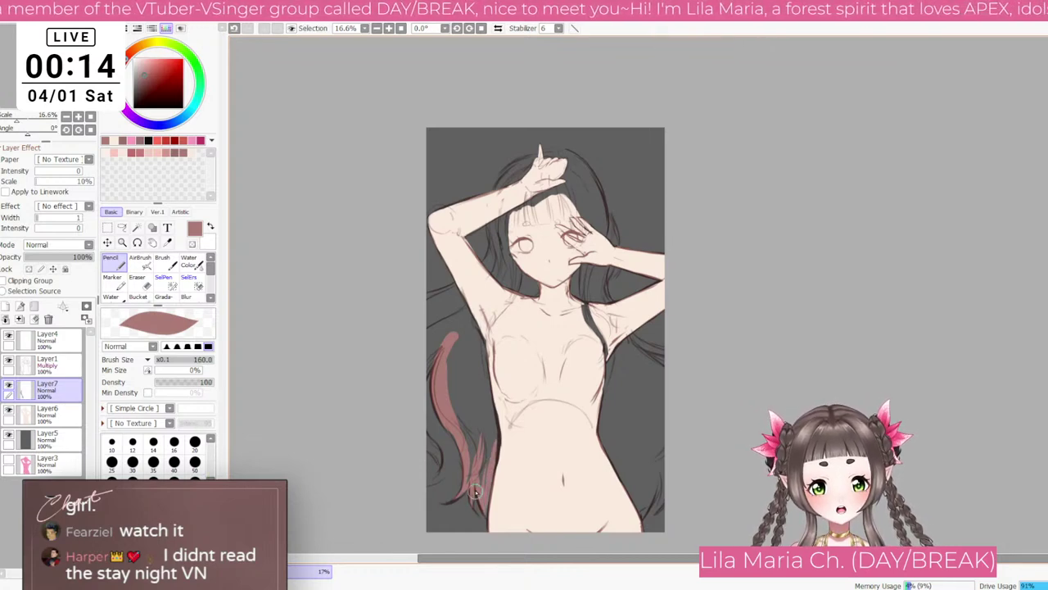
pyautogui.moveTo(476, 491); pyautogui.dragTo(473, 504)
pyautogui.press(']')
pyautogui.press(']')
pyautogui.moveTo(476, 427)
pyautogui.mouseDown()
pyautogui.moveTo(470, 437)
pyautogui.moveTo(482, 424)
pyautogui.mouseUp()
pyautogui.press(']')
pyautogui.moveTo(472, 351)
pyautogui.mouseDown()
pyautogui.moveTo(476, 405)
pyautogui.moveTo(463, 346)
pyautogui.moveTo(459, 385)
pyautogui.moveTo(454, 347)
pyautogui.mouseUp()
pyautogui.press('[')
pyautogui.press('[')
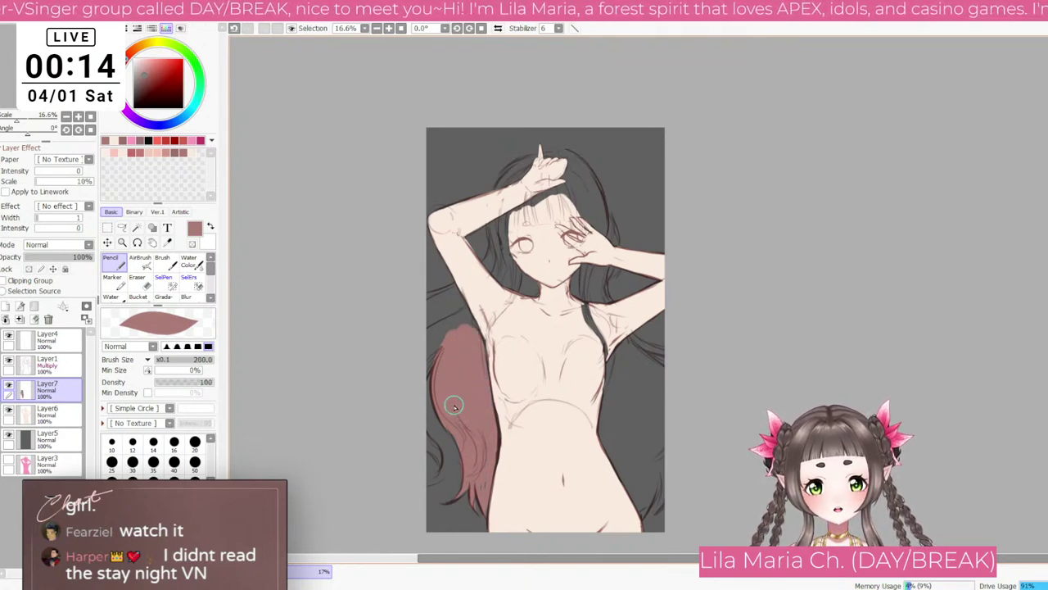
# Step: Extend the hair colour along the lock's upper edge from the canvas border to the armpit with the Pencil at sizes 80 and 120
pyautogui.press('[')
pyautogui.press('[')
pyautogui.press('[')
pyautogui.press('[')
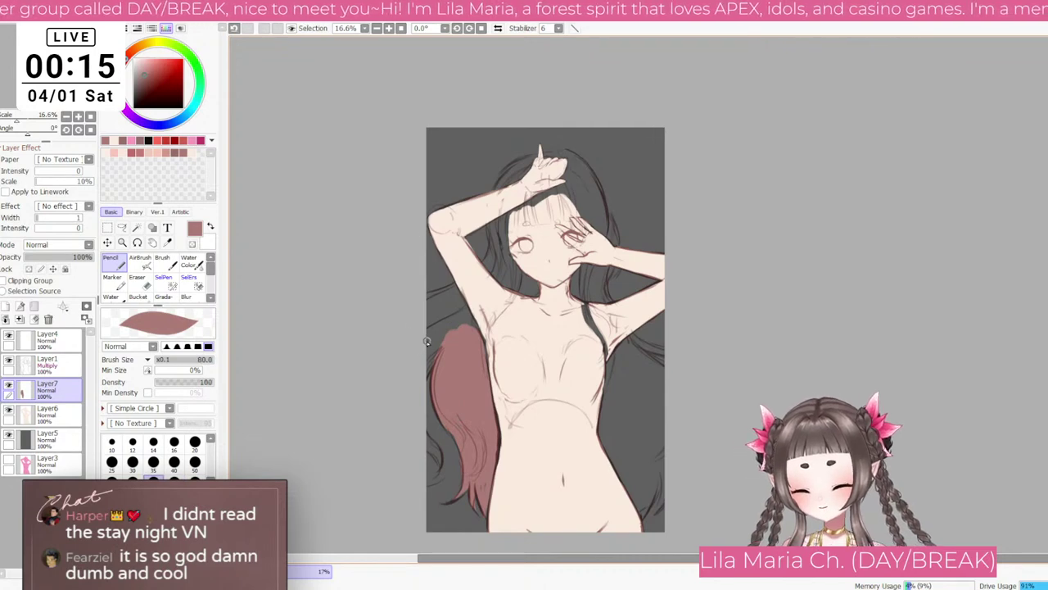
pyautogui.press(']')
pyautogui.press(']')
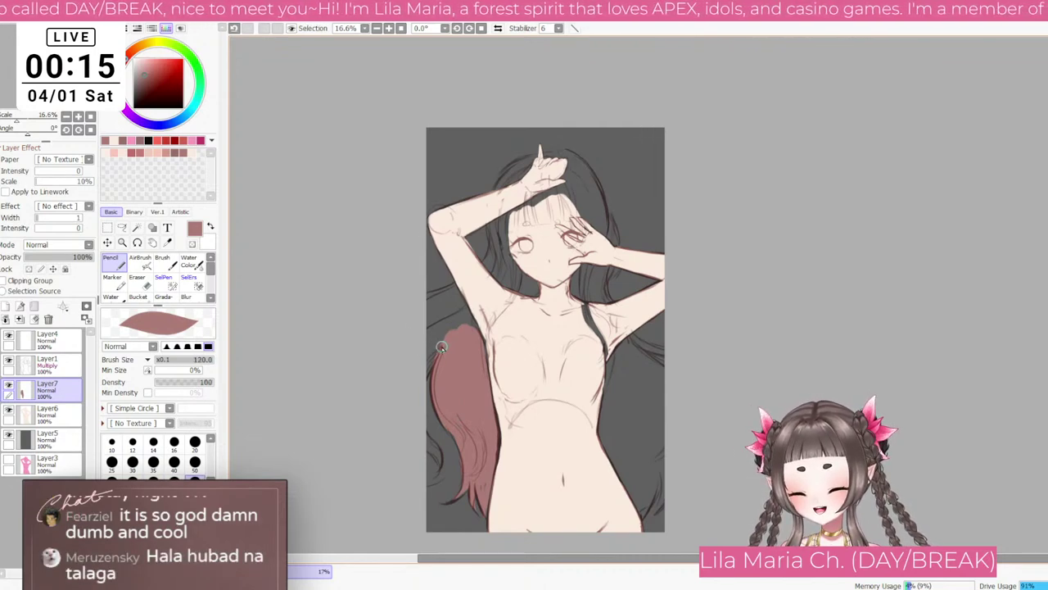
pyautogui.moveTo(450, 337)
pyautogui.mouseDown()
pyautogui.moveTo(432, 356)
pyautogui.moveTo(444, 338)
pyautogui.mouseUp()
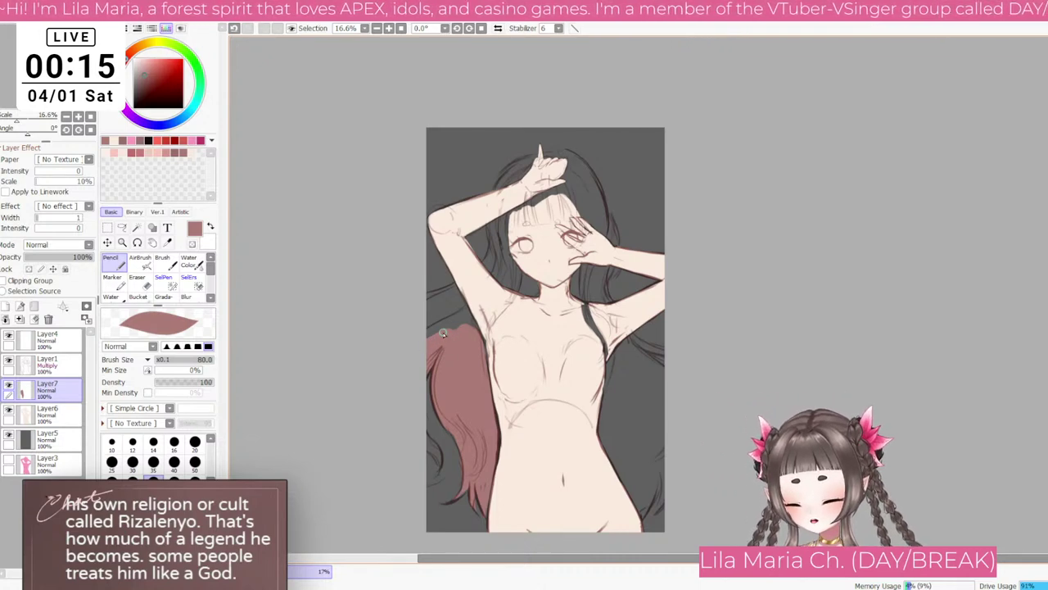
pyautogui.press(']')
pyautogui.press(']')
pyautogui.moveTo(419, 341); pyautogui.dragTo(457, 321)
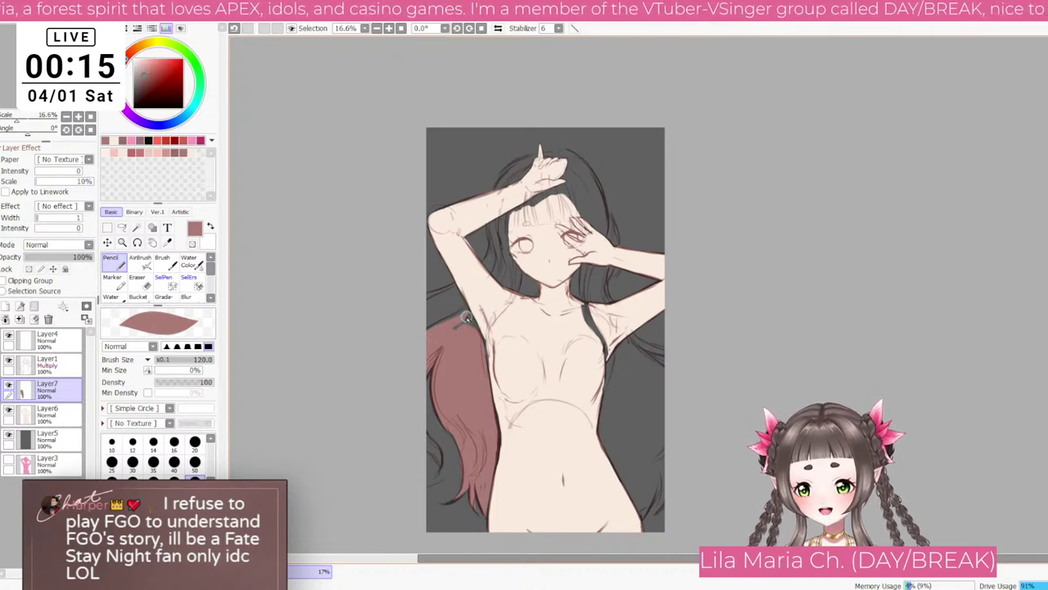
pyautogui.press('[')
pyautogui.press('[')
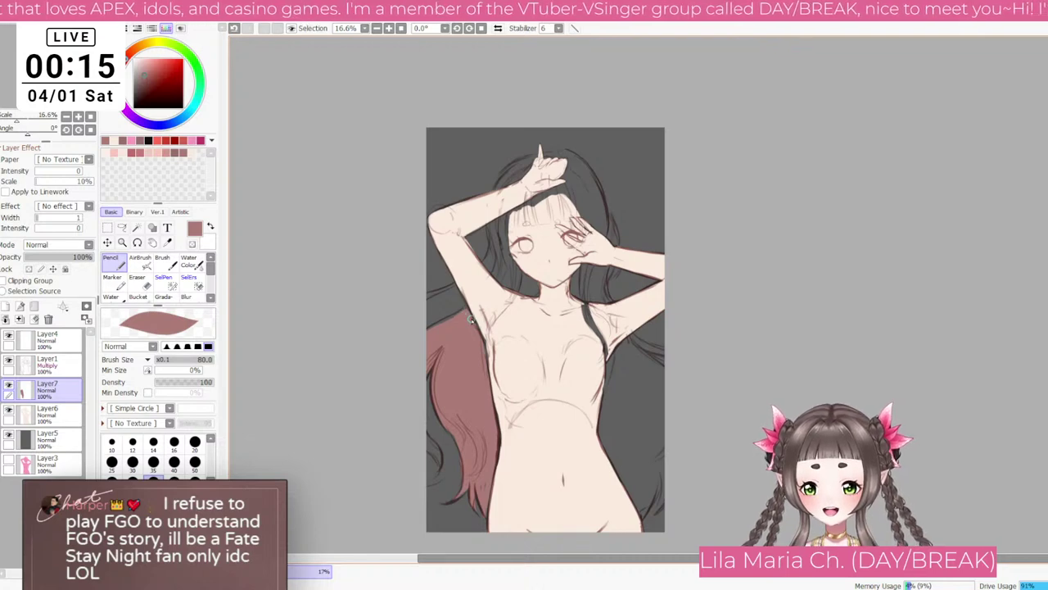
# Step: Paint the separate hair strands at the canvas border below the elbow and beside the lock's tips with the Pencil at sizes 100 and 160
pyautogui.press(']')
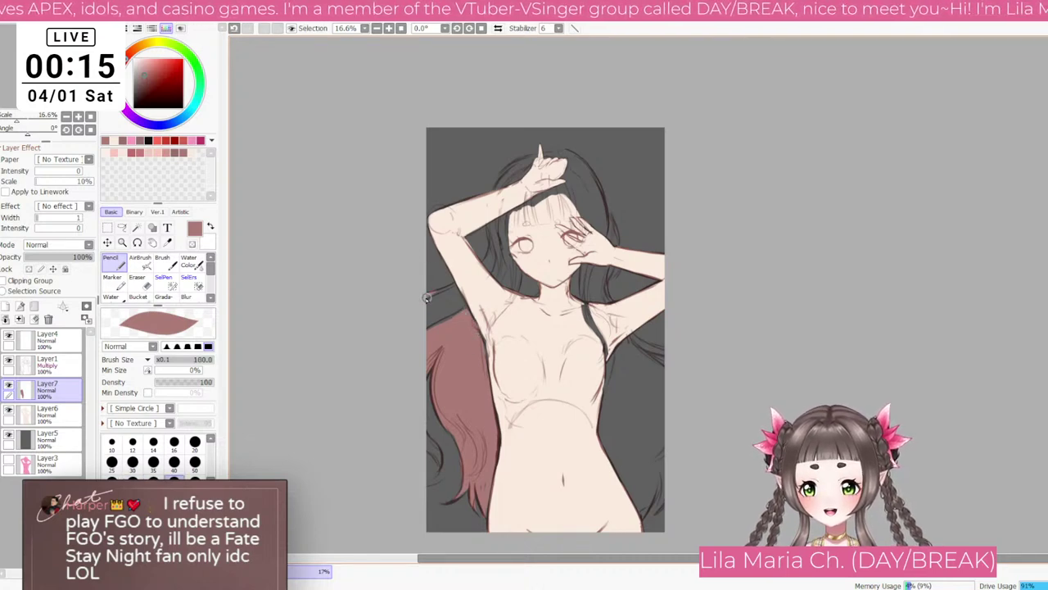
pyautogui.press(']')
pyautogui.press(']')
pyautogui.press(']')
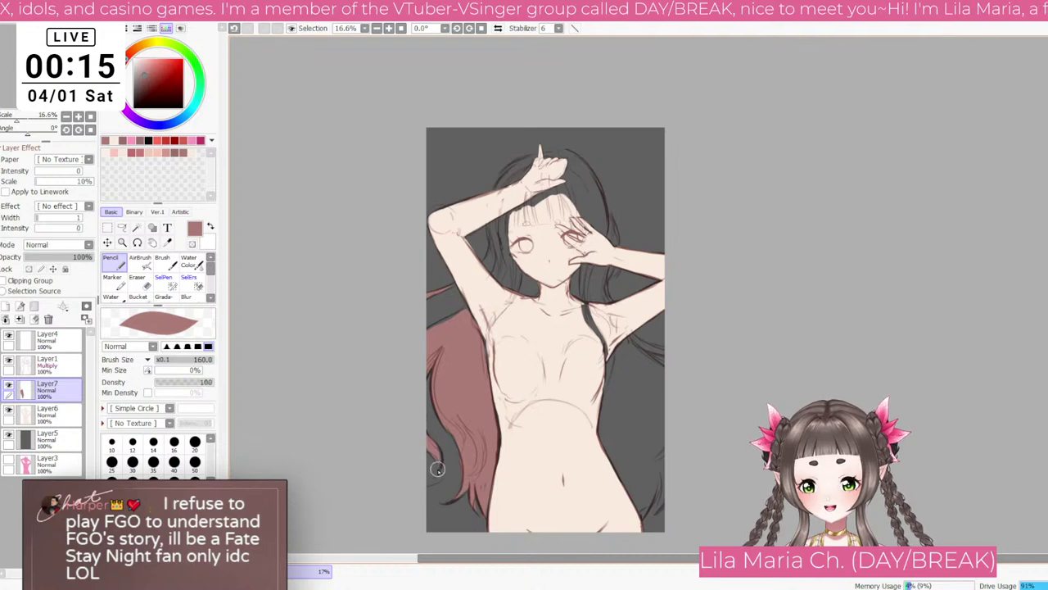
pyautogui.press('[')
pyautogui.press('[')
pyautogui.press('[')
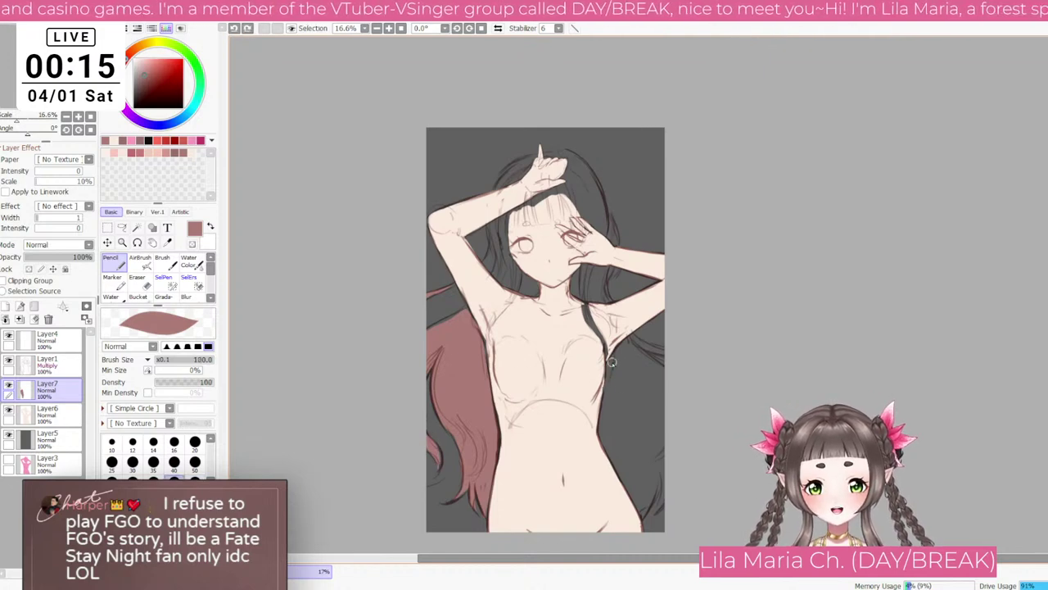
# Step: Colour the hair along the opposite side of the torso from armpit to hip with the Pencil at sizes 100 to 250
pyautogui.moveTo(612, 362); pyautogui.dragTo(601, 434)
pyautogui.press(']')
pyautogui.press(']')
pyautogui.press(']')
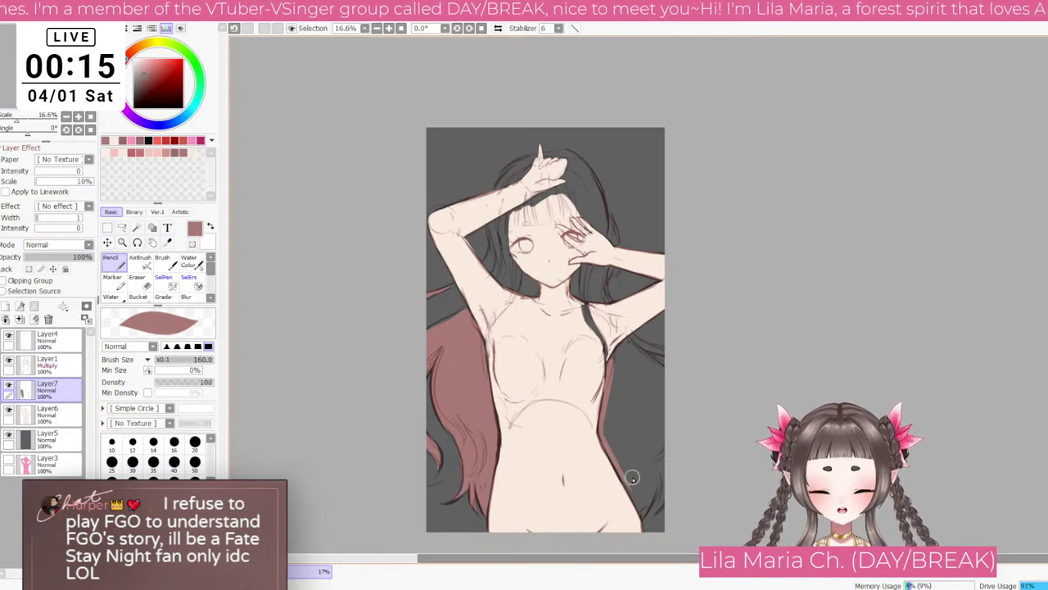
pyautogui.press(']')
pyautogui.press(']')
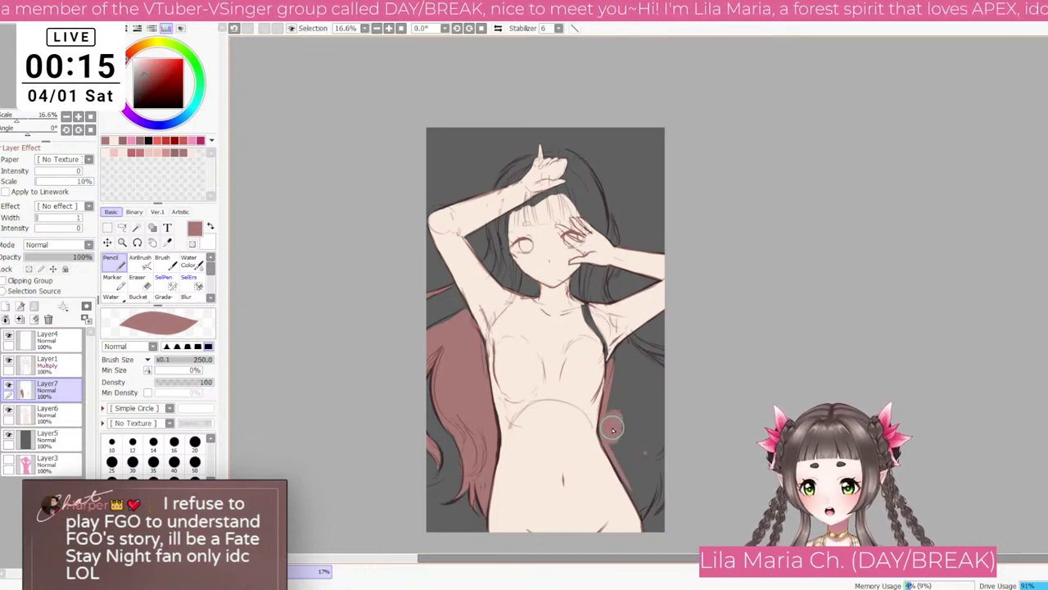
pyautogui.moveTo(612, 430); pyautogui.dragTo(626, 462)
pyautogui.press('[')
pyautogui.press('[')
pyautogui.press('[')
pyautogui.press('[')
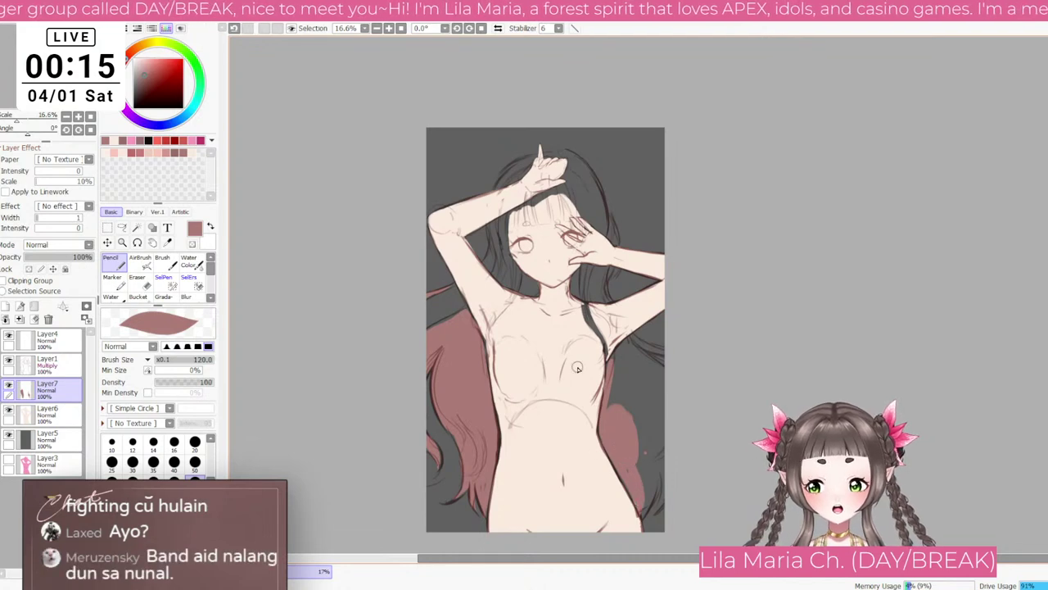
# Step: Paint the hair tips beside the hip with the Pencil at size 70 and widen the colour under the armpit at size 100
pyautogui.press('[')
pyautogui.press('[')
pyautogui.press('[')
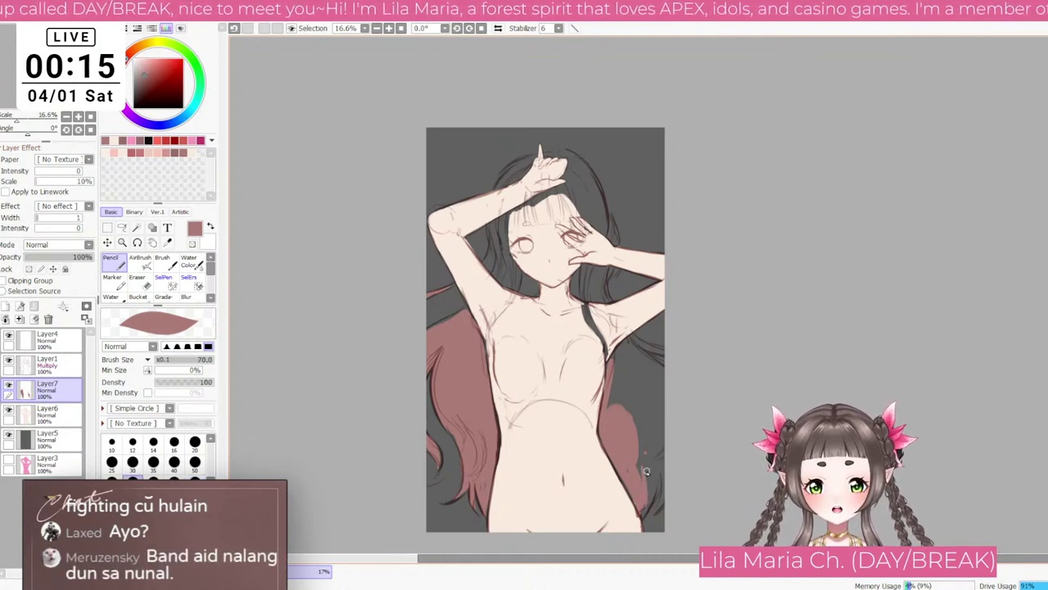
pyautogui.moveTo(648, 490)
pyautogui.mouseDown()
pyautogui.moveTo(653, 468)
pyautogui.moveTo(646, 512)
pyautogui.mouseUp()
pyautogui.press(']')
pyautogui.press(']')
pyautogui.press(']')
pyautogui.moveTo(621, 373); pyautogui.dragTo(609, 410)
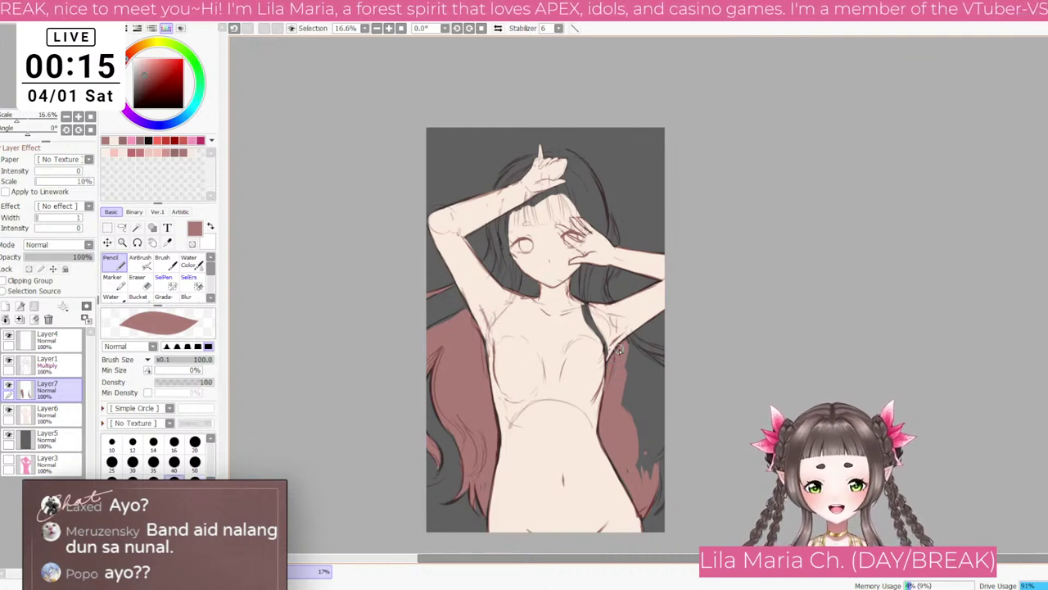
# Step: Fill the rest of that side's hair out to the canvas border with a large Pencil, and refine its lower edge at sizes 100 and 80
pyautogui.press(']')
pyautogui.press(']')
pyautogui.press(']')
pyautogui.press(']')
pyautogui.press(']')
pyautogui.moveTo(629, 348)
pyautogui.mouseDown()
pyautogui.moveTo(674, 437)
pyautogui.moveTo(631, 373)
pyautogui.moveTo(648, 404)
pyautogui.moveTo(644, 467)
pyautogui.mouseUp()
pyautogui.press('[')
pyautogui.press('[')
pyautogui.press('[')
pyautogui.press('[')
pyautogui.press('[')
pyautogui.press('[')
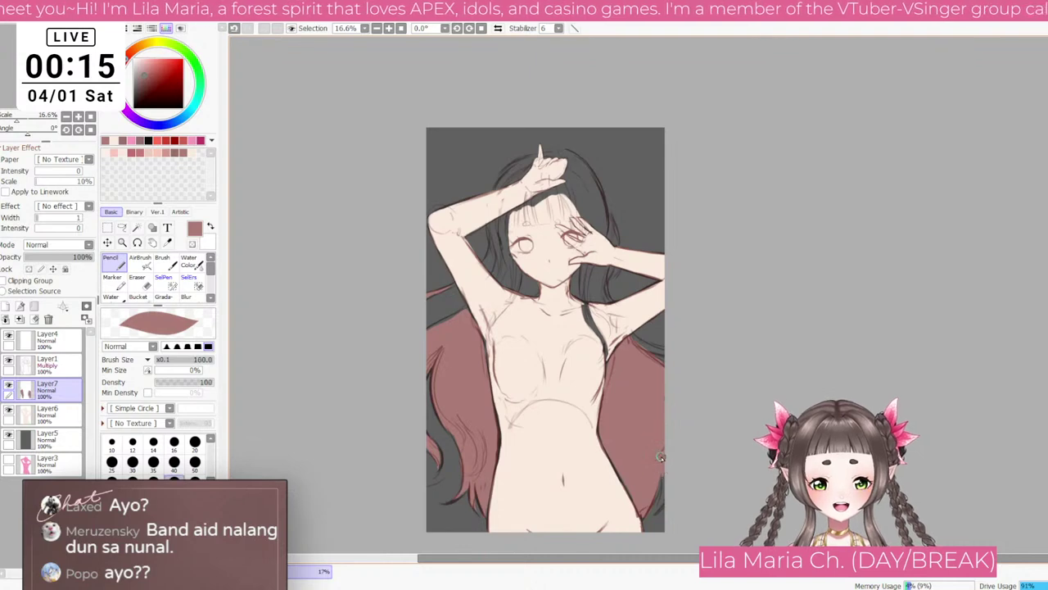
pyautogui.press('[')
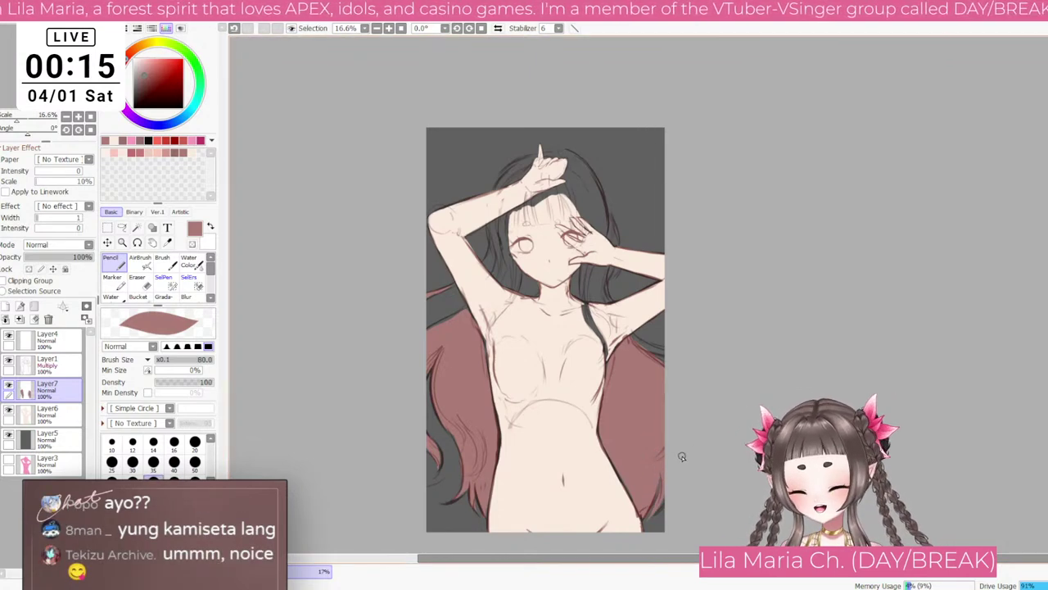
pyautogui.press('[')
pyautogui.press('[')
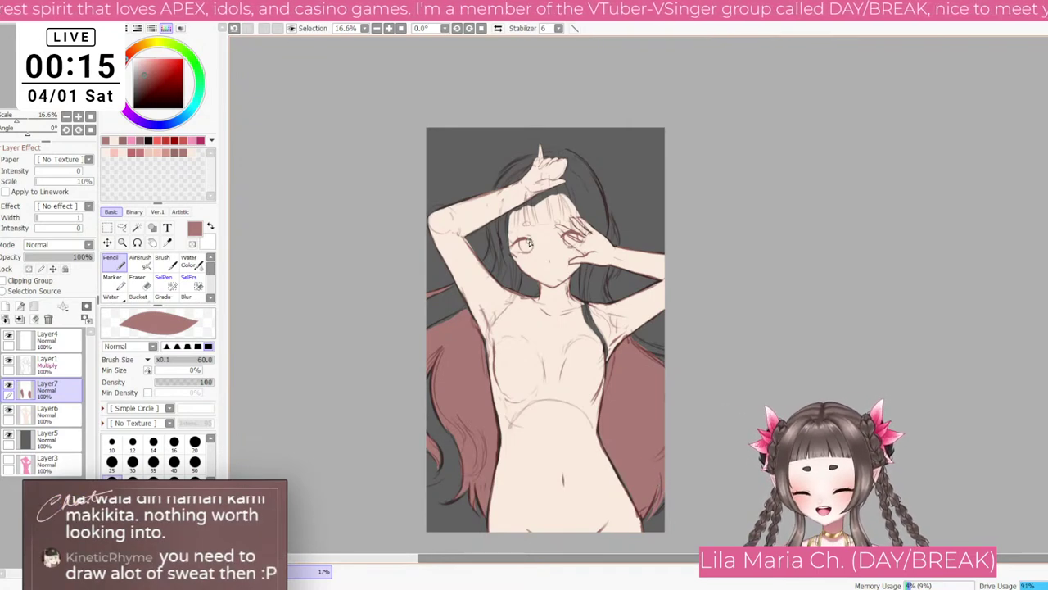
# Step: Paint a thin hair strand from the neck over the shoulder to the chest, and touch up the hair by the armpit at sizes 50 and 70
pyautogui.scroll(2, 547, 229)
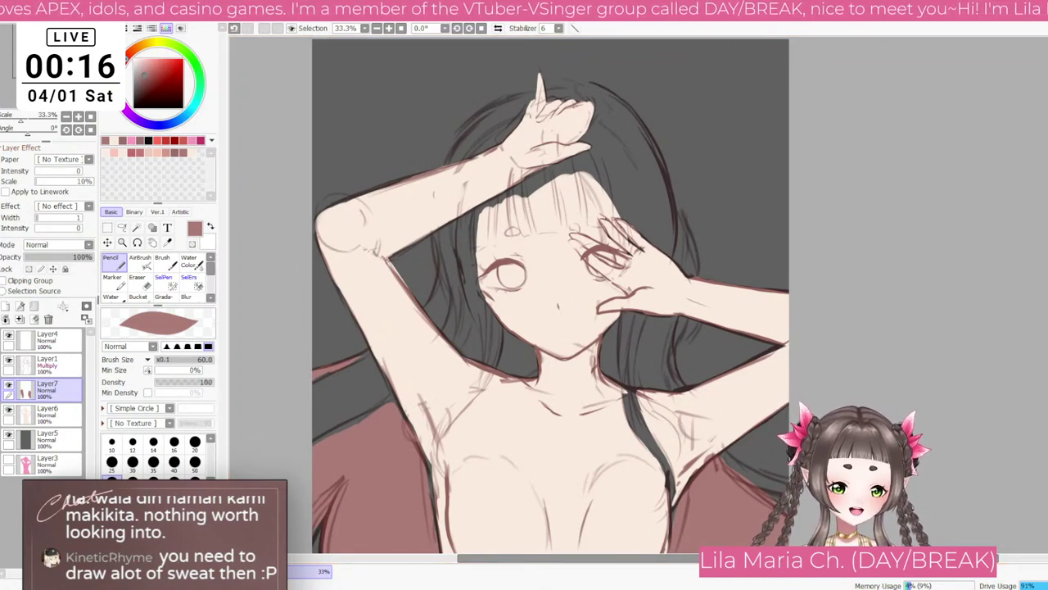
pyautogui.moveTo(491, 353)
pyautogui.mouseDown()
pyautogui.moveTo(488, 324)
pyautogui.moveTo(480, 347)
pyautogui.moveTo(471, 303)
pyautogui.moveTo(476, 353)
pyautogui.moveTo(485, 330)
pyautogui.moveTo(471, 384)
pyautogui.moveTo(494, 345)
pyautogui.moveTo(463, 401)
pyautogui.moveTo(492, 358)
pyautogui.moveTo(447, 428)
pyautogui.mouseUp()
pyautogui.press('[')
pyautogui.moveTo(482, 386)
pyautogui.mouseDown()
pyautogui.moveTo(447, 430)
pyautogui.moveTo(458, 440)
pyautogui.moveTo(479, 377)
pyautogui.moveTo(437, 464)
pyautogui.moveTo(464, 420)
pyautogui.moveTo(451, 418)
pyautogui.moveTo(434, 485)
pyautogui.mouseUp()
pyautogui.press(']')
pyautogui.press('[')
pyautogui.press('[')
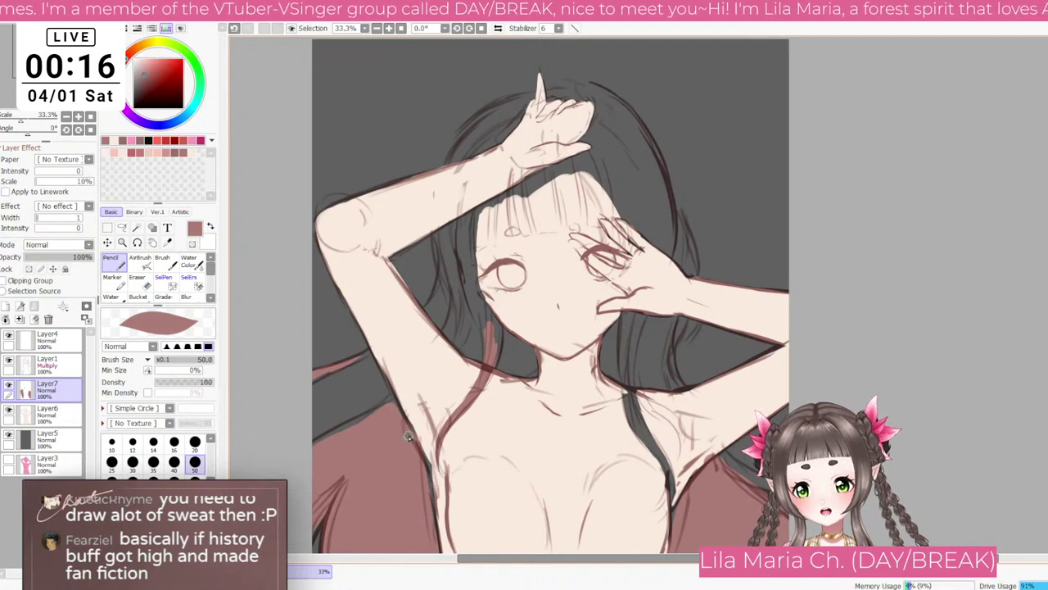
pyautogui.press(']')
pyautogui.press(']')
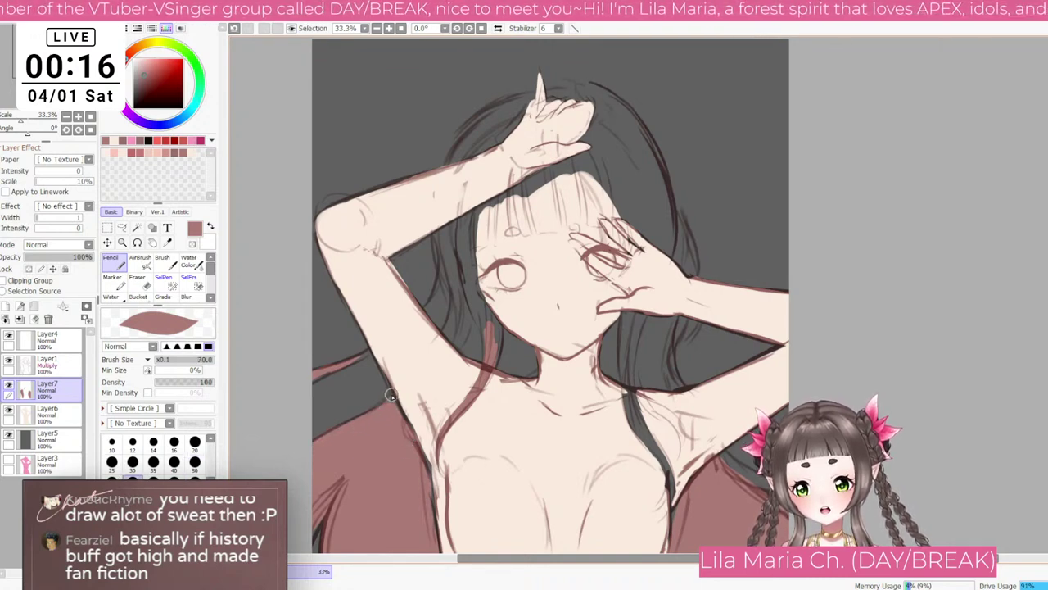
# Step: Erase stray sketch lines in the hair beside the armpit on Layer1 with the Eraser at sizes 16 to 70
pyautogui.click(47, 362)
pyautogui.click(137, 278)
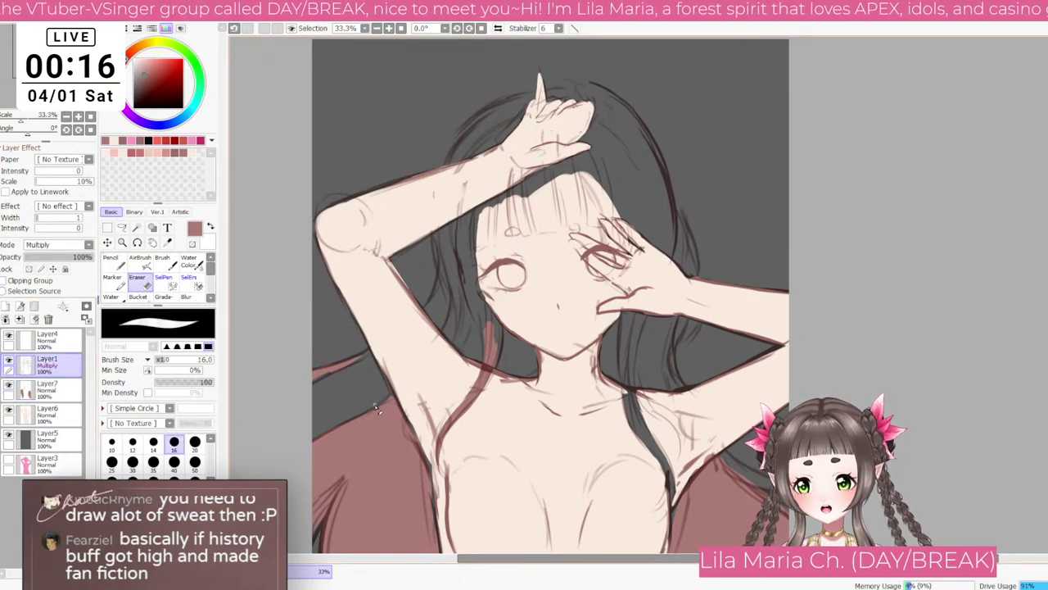
pyautogui.click(132, 442)
pyautogui.press(']')
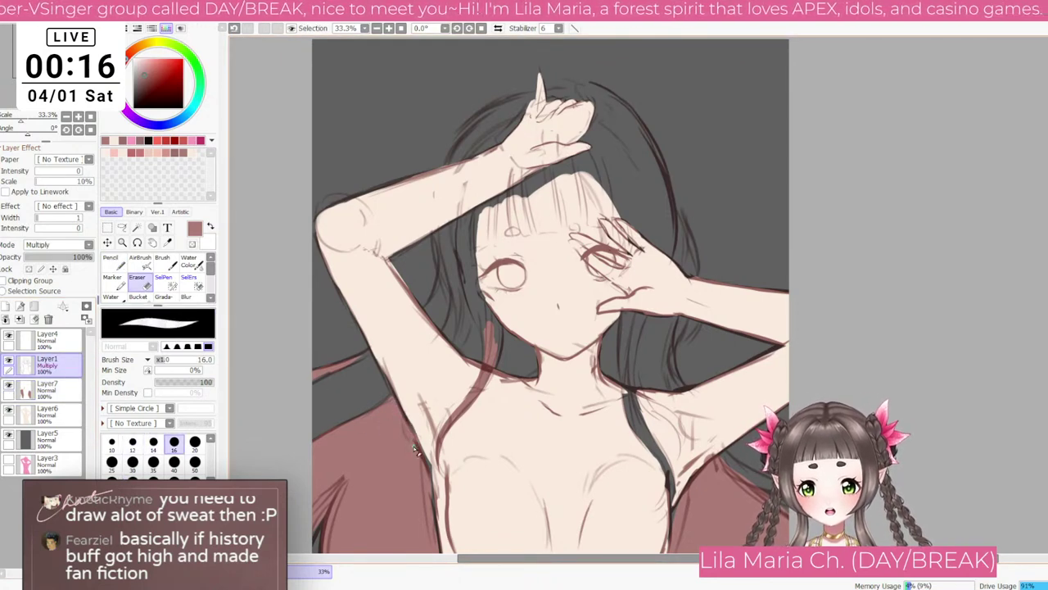
pyautogui.press(']')
pyautogui.press(']')
pyautogui.press(']')
pyautogui.press(']')
pyautogui.press(']')
pyautogui.press(']')
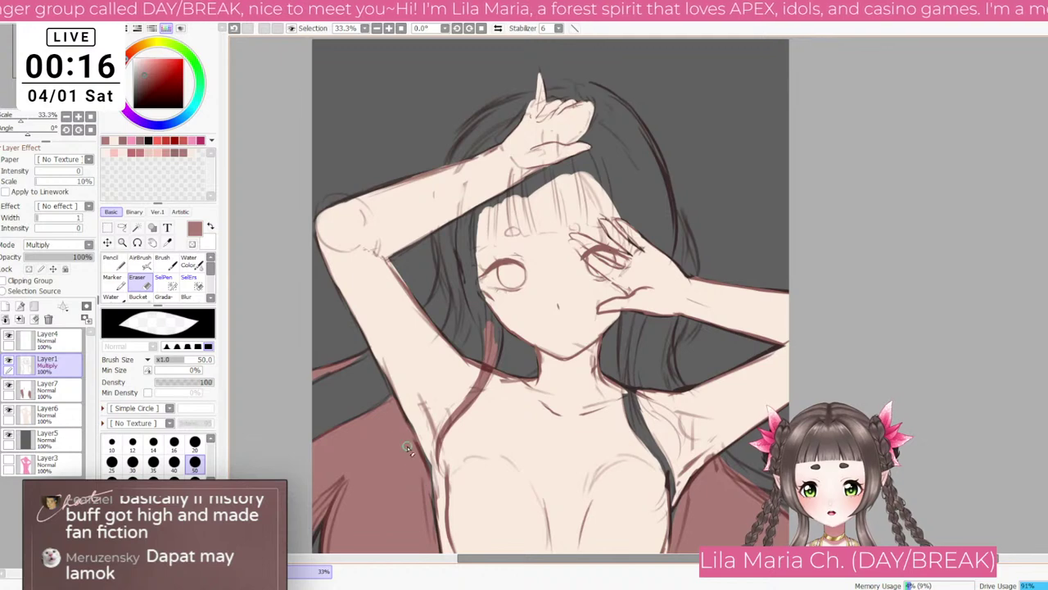
pyautogui.moveTo(461, 458); pyautogui.dragTo(470, 268)
pyautogui.press(']')
pyautogui.press(']')
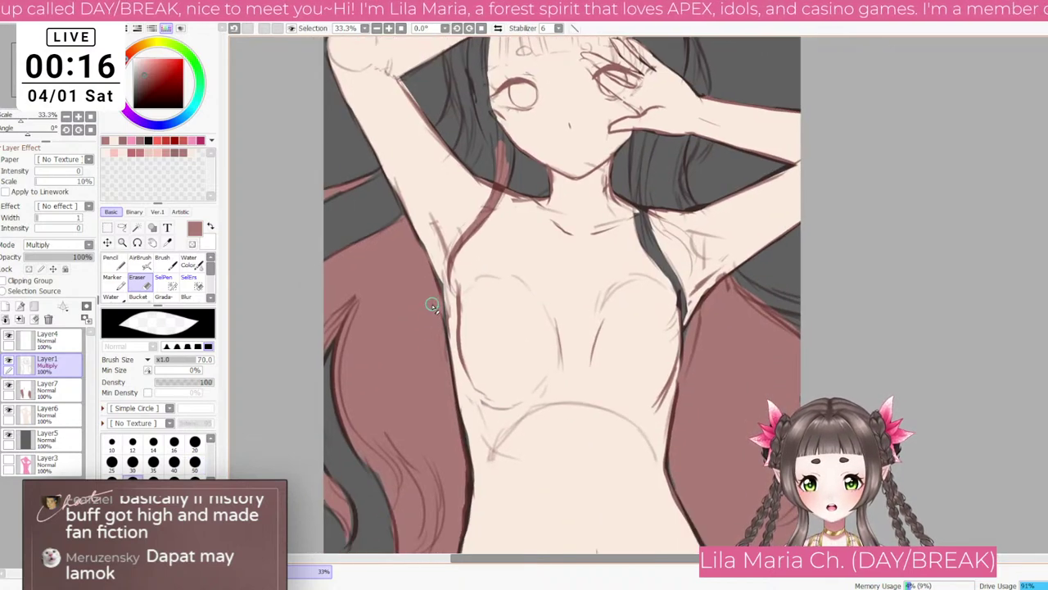
# Step: Erase the strand sketch lines inside the coloured hair beside the waist with the Eraser at sizes 160 and 70
pyautogui.moveTo(440, 429); pyautogui.dragTo(438, 296)
pyautogui.press(']')
pyautogui.press(']')
pyautogui.press(']')
pyautogui.press(']')
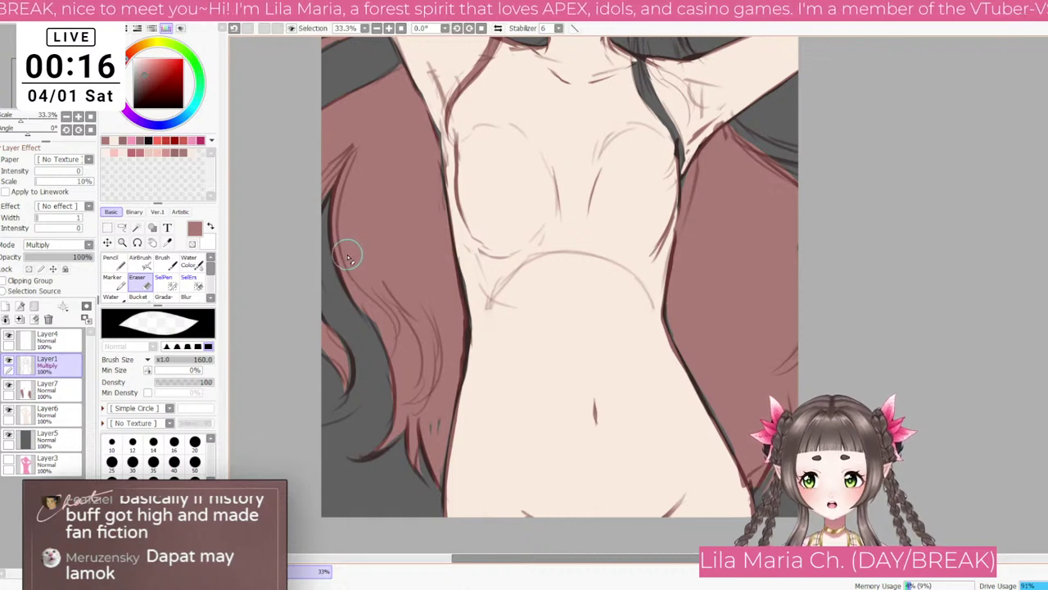
pyautogui.moveTo(358, 244)
pyautogui.mouseDown()
pyautogui.moveTo(402, 345)
pyautogui.moveTo(422, 316)
pyautogui.moveTo(432, 329)
pyautogui.moveTo(427, 357)
pyautogui.mouseUp()
pyautogui.press('[')
pyautogui.press('[')
pyautogui.press('[')
pyautogui.press('[')
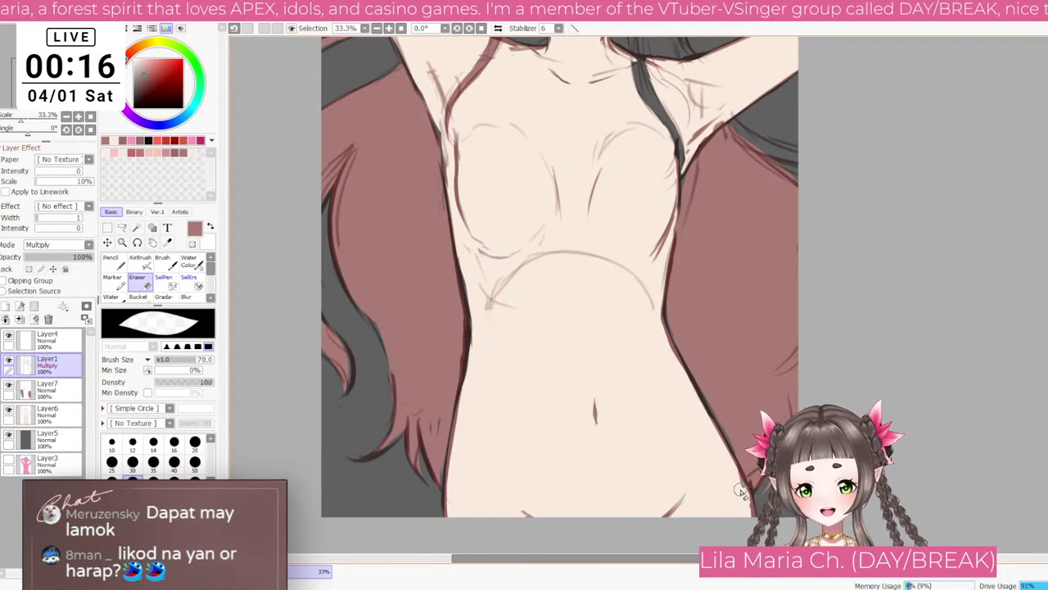
# Step: Erase the construction lines in the opposite armpit at sizes 70 to 120 and the rough marks below the chest at size 200
pyautogui.scroll(-2, 737, 485)
pyautogui.scroll(2, 750, 295)
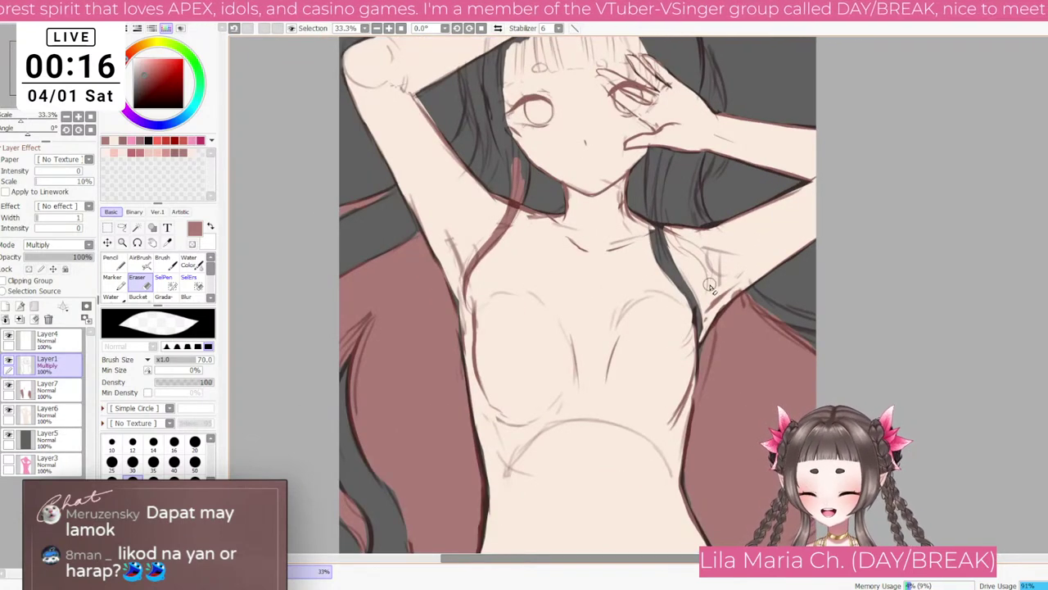
pyautogui.press(']')
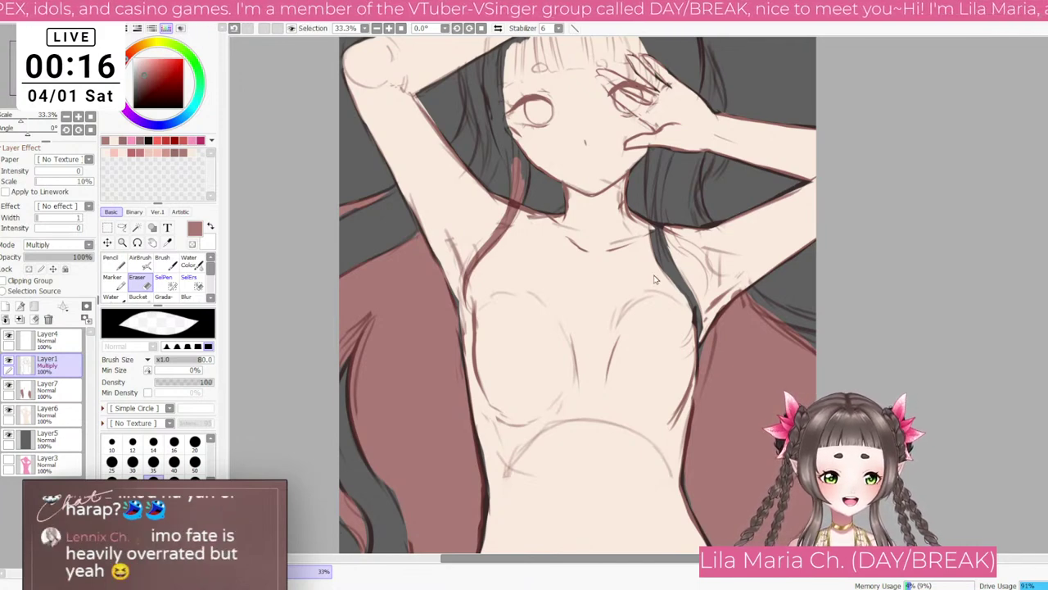
pyautogui.scroll(-1, 714, 272)
pyautogui.press(']')
pyautogui.press(']')
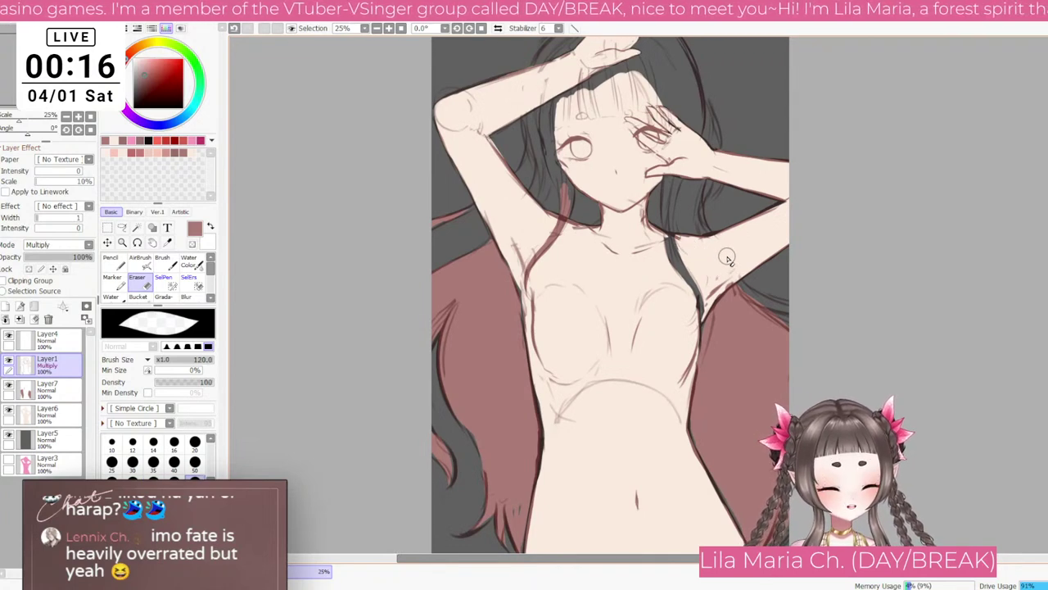
pyautogui.scroll(-1, 747, 254)
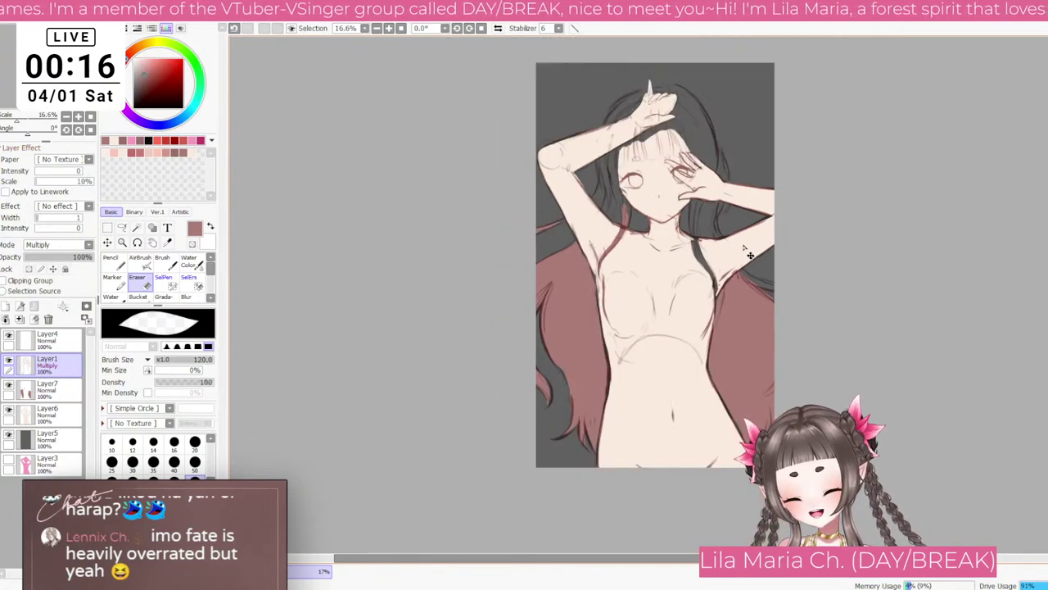
pyautogui.scroll(1, 738, 269)
pyautogui.press(']')
pyautogui.press(']')
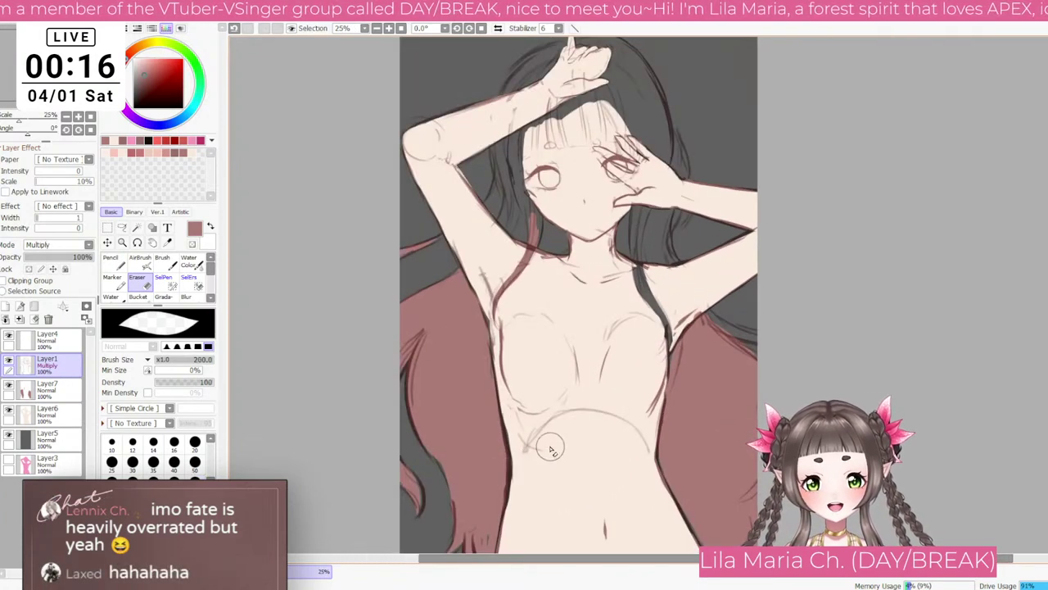
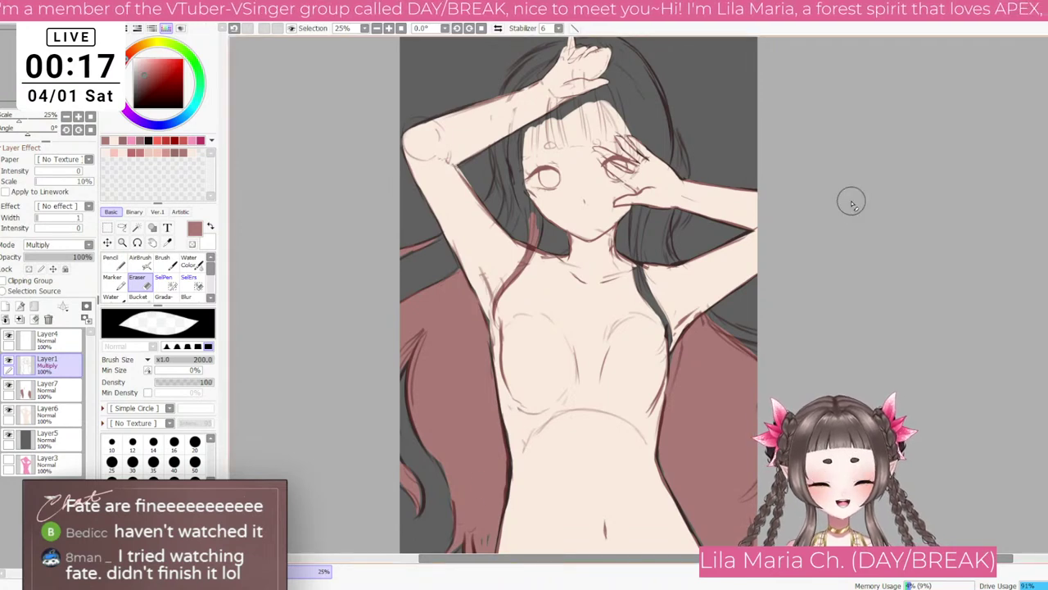
pyautogui.press('b')
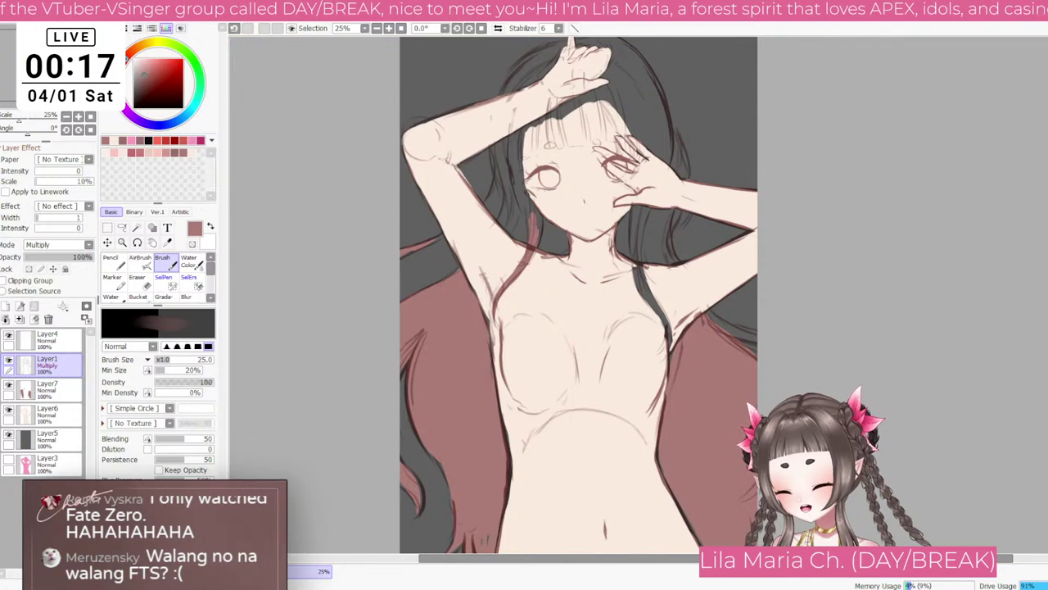
pyautogui.press('[')
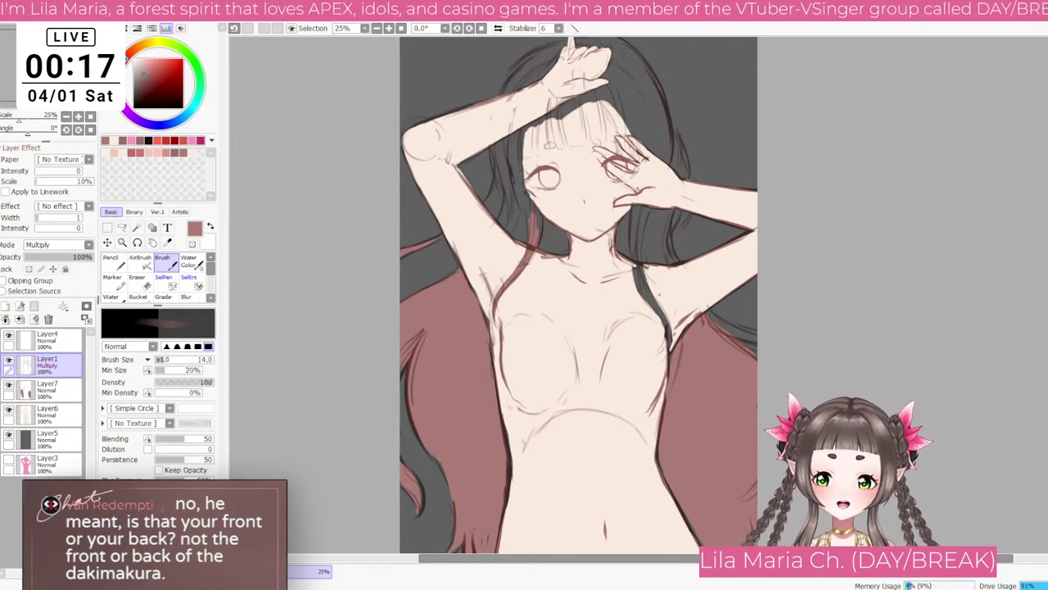
pyautogui.press(']')
pyautogui.press(']')
pyautogui.press(']')
pyautogui.press(']')
pyautogui.press(']')
pyautogui.press(']')
pyautogui.press(']')
pyautogui.moveTo(509, 183); pyautogui.dragTo(509, 218)
pyautogui.hotkey('ctrl', 'z')
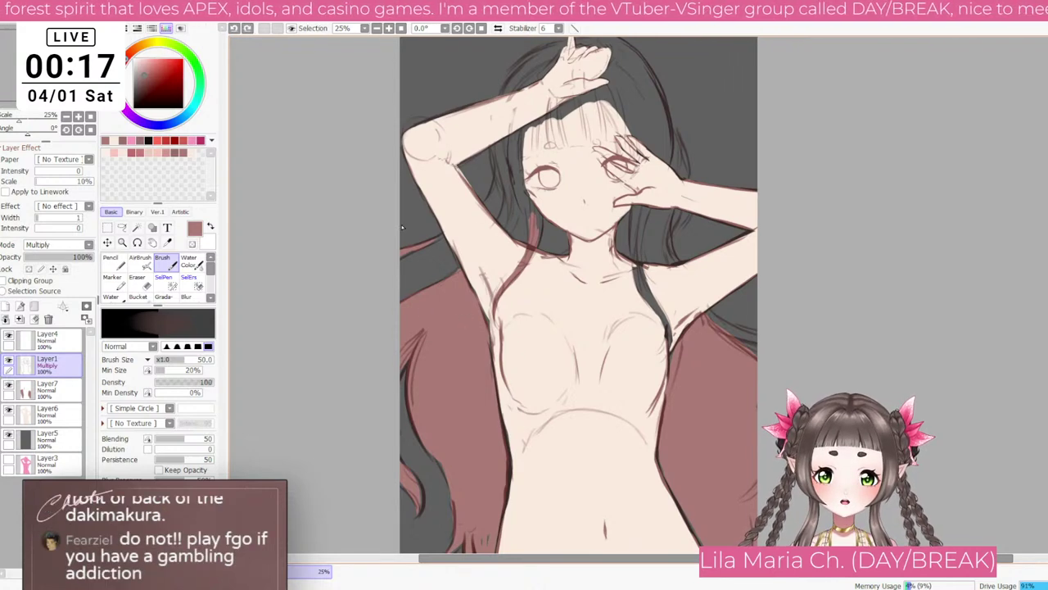
# Step: Sample the skin colour and touch up the skin along the side of the torso on Layer6 with the Brush at sizes 70 and 80
pyautogui.keyDown('alt'); pyautogui.click(494, 268); pyautogui.keyUp('alt')
pyautogui.click(47, 411)
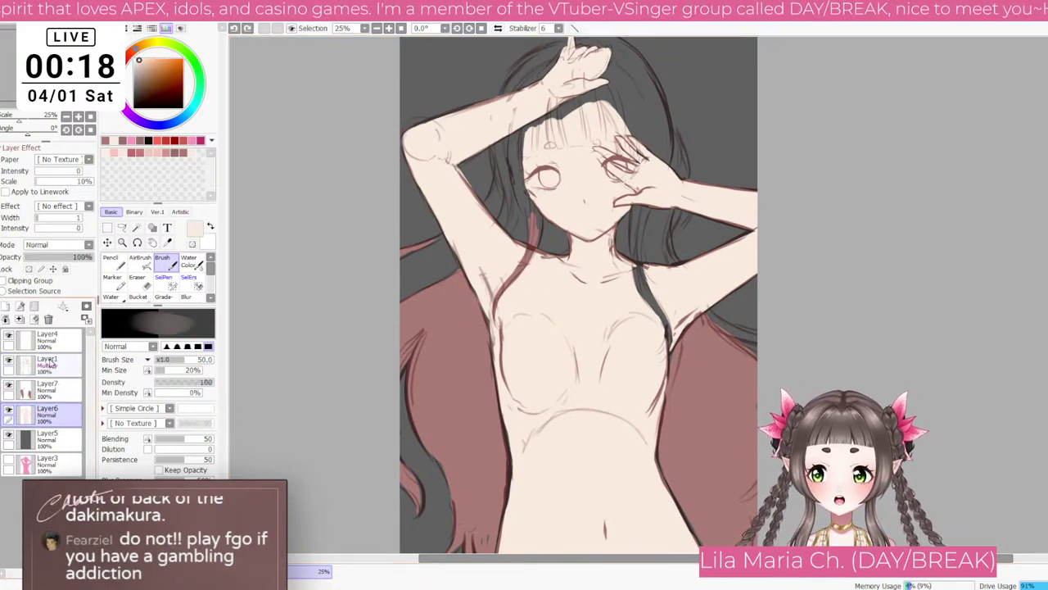
pyautogui.press(']')
pyautogui.press(']')
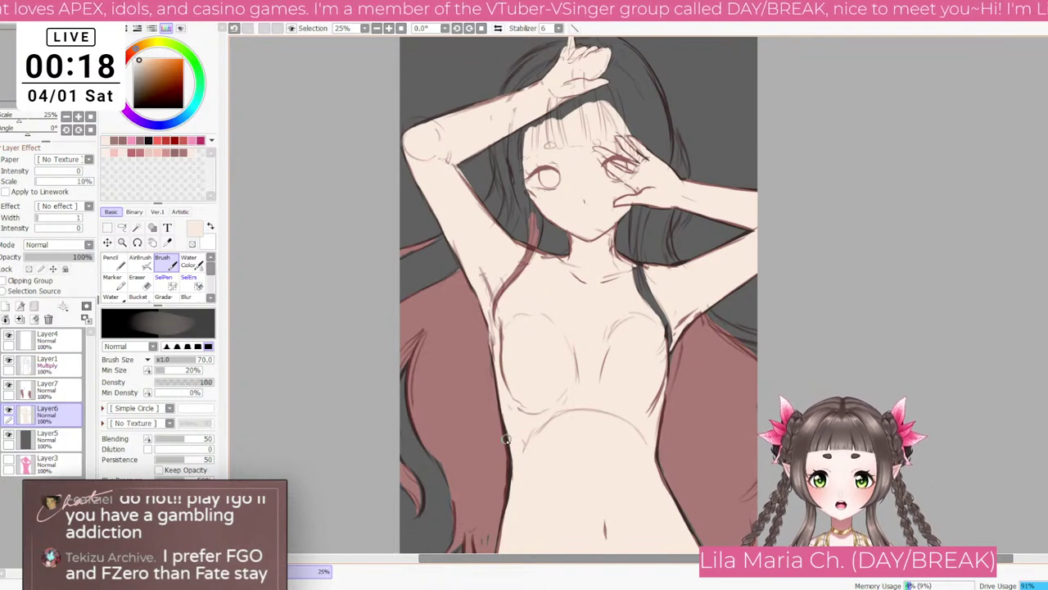
pyautogui.press(']')
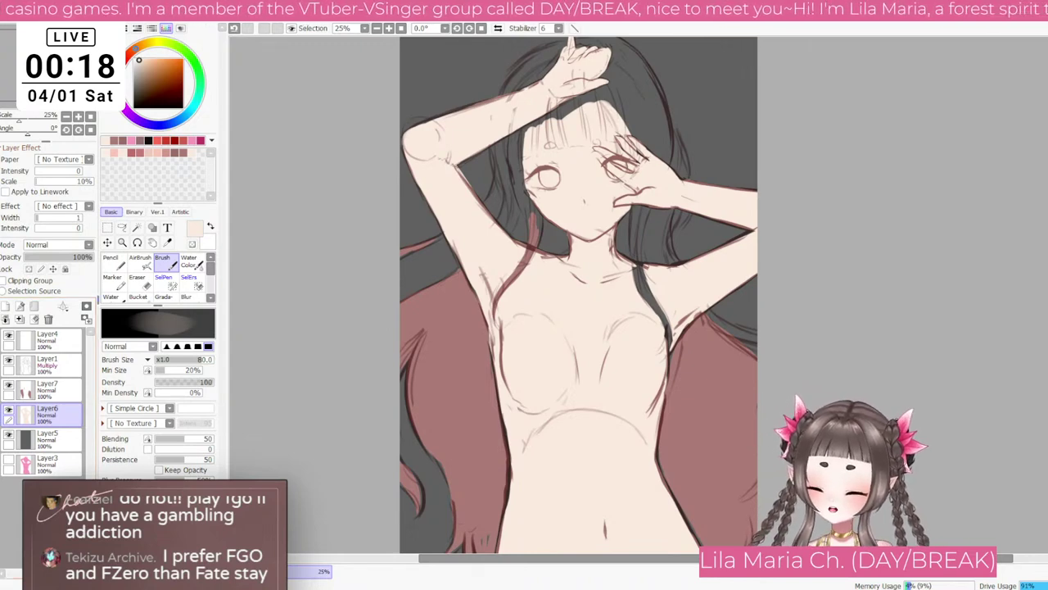
# Step: Erase overlapping sketch lines around the shoulder and neck on Layer1 with the Eraser at size 35
pyautogui.click(51, 390)
pyautogui.press('e')
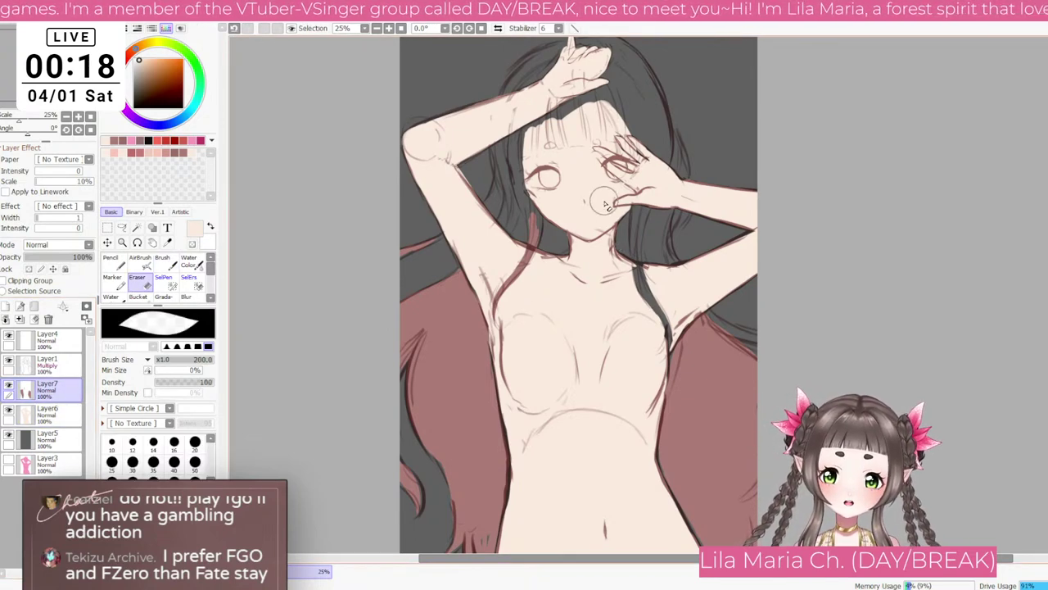
pyautogui.click(48, 364)
pyautogui.press('[')
pyautogui.press('[')
pyautogui.press('[')
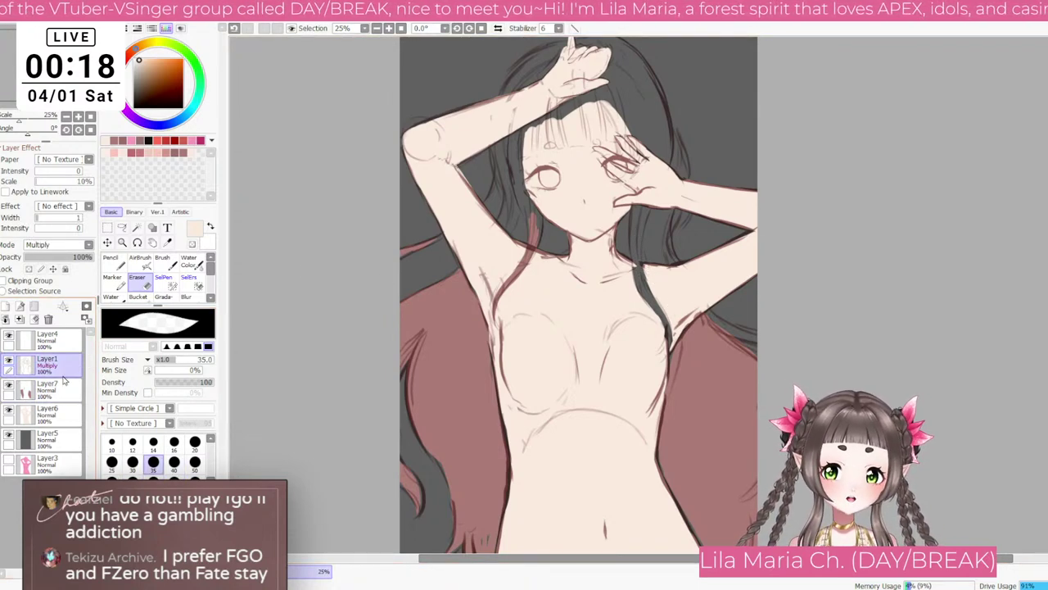
pyautogui.click(47, 414)
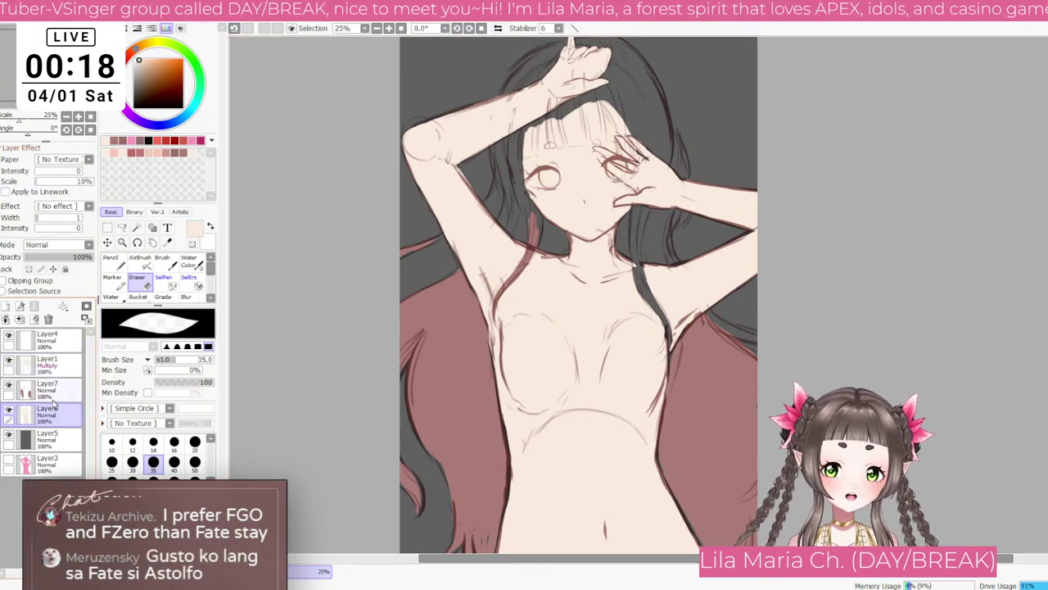
pyautogui.click(66, 364)
pyautogui.scroll(2, 557, 290)
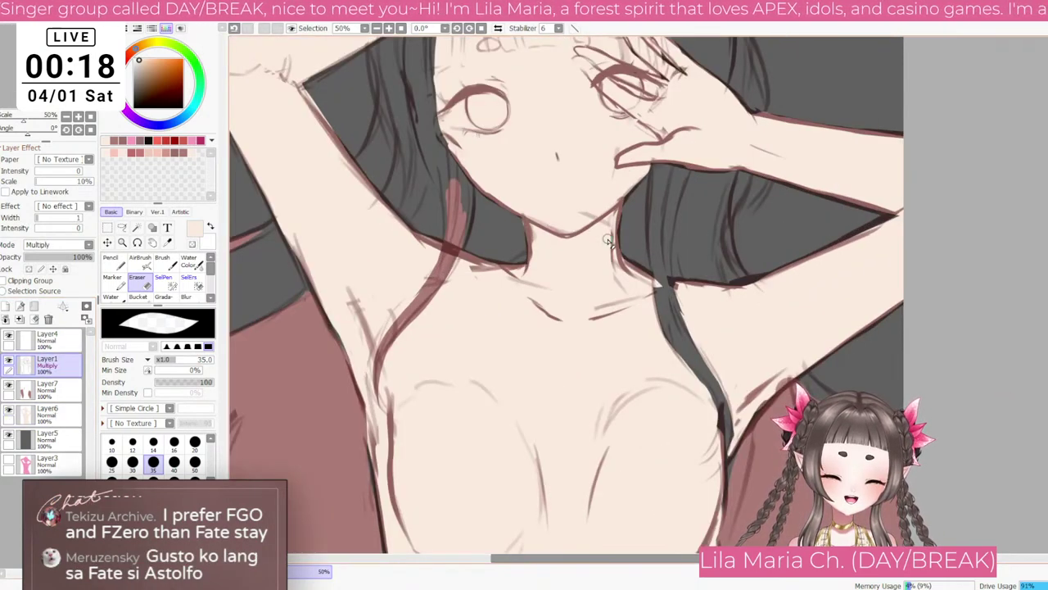
pyautogui.scroll(-1, 586, 210)
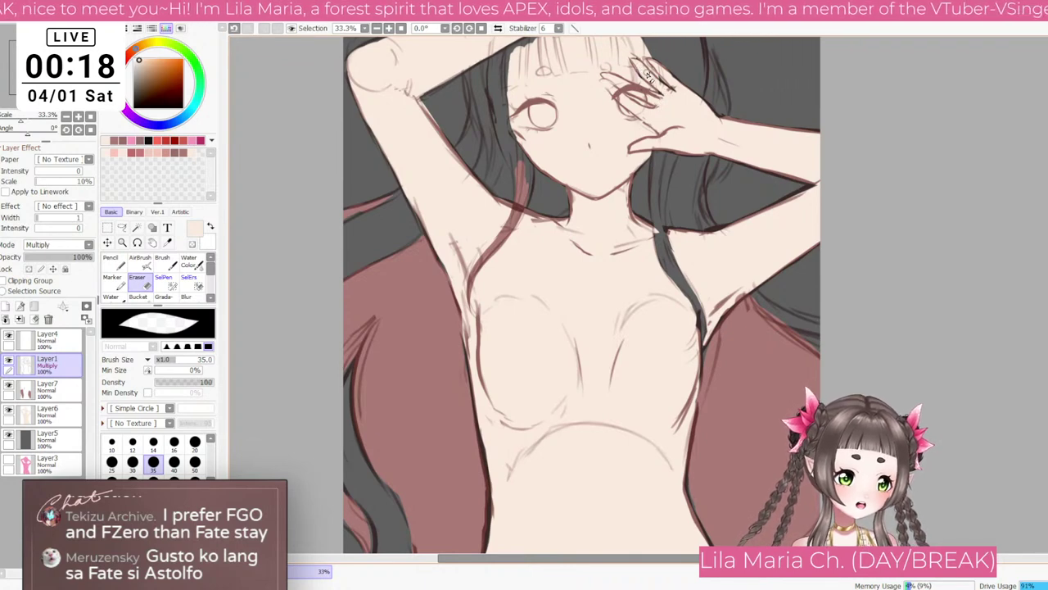
pyautogui.scroll(-2, 723, 164)
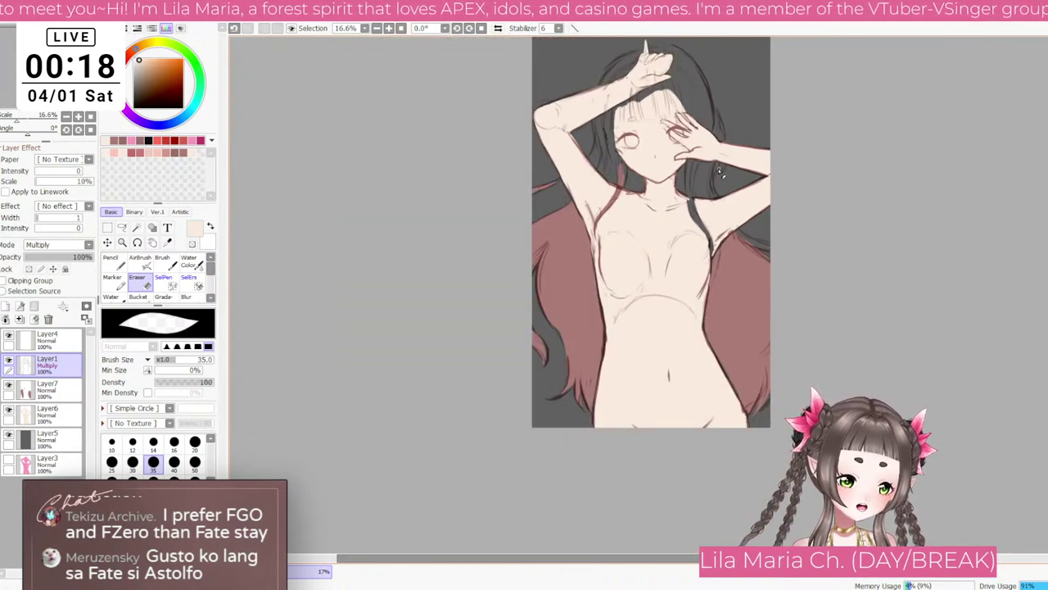
# Step: Rotate the canvas about 56° and touch up the skin at the wrist on Layer6 with the Pencil at size 35
pyautogui.scroll(2, 614, 193)
pyautogui.click(114, 262)
pyautogui.moveTo(789, 305); pyautogui.dragTo(422, 368)
pyautogui.click(70, 396)
pyautogui.scroll(1, 578, 244)
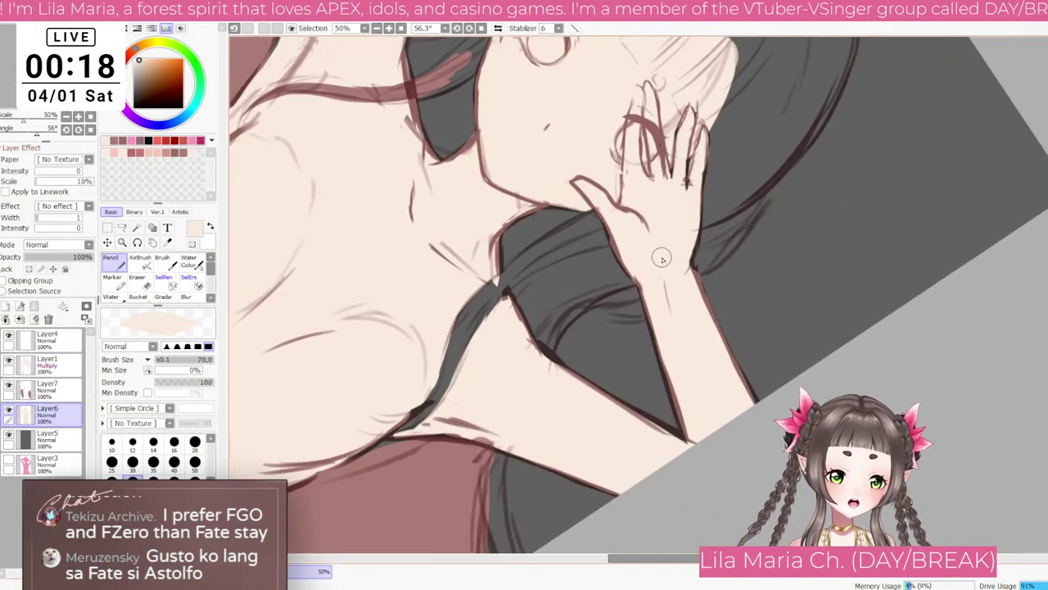
pyautogui.press('[')
pyautogui.press('[')
pyautogui.press('[')
pyautogui.press('[')
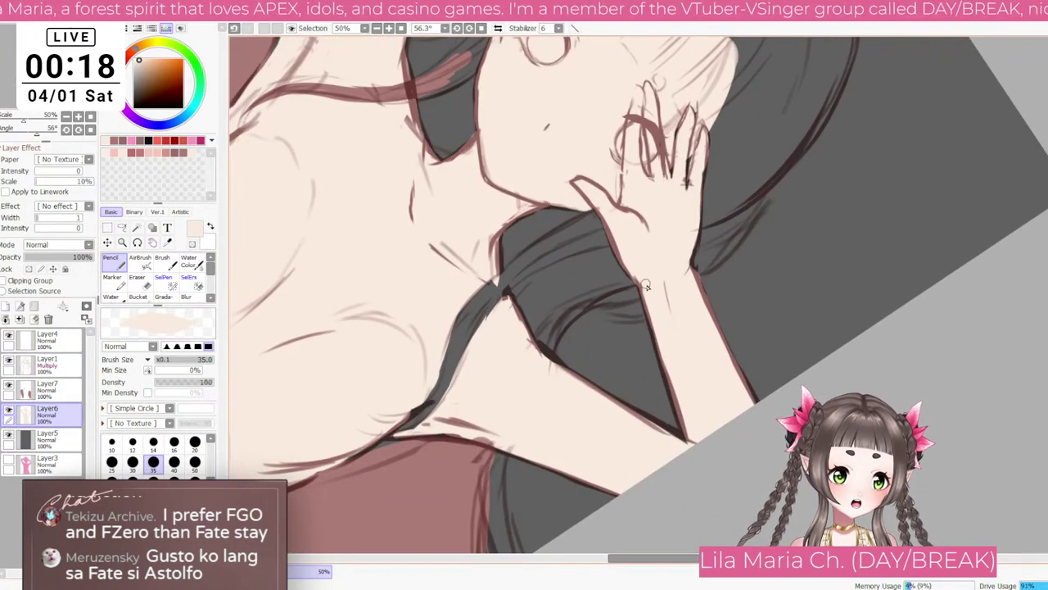
# Step: Fill in the skin around the fingers of the hand covering the eye with the Pencil at sizes 20 and 50
pyautogui.press('[')
pyautogui.press('[')
pyautogui.press('[')
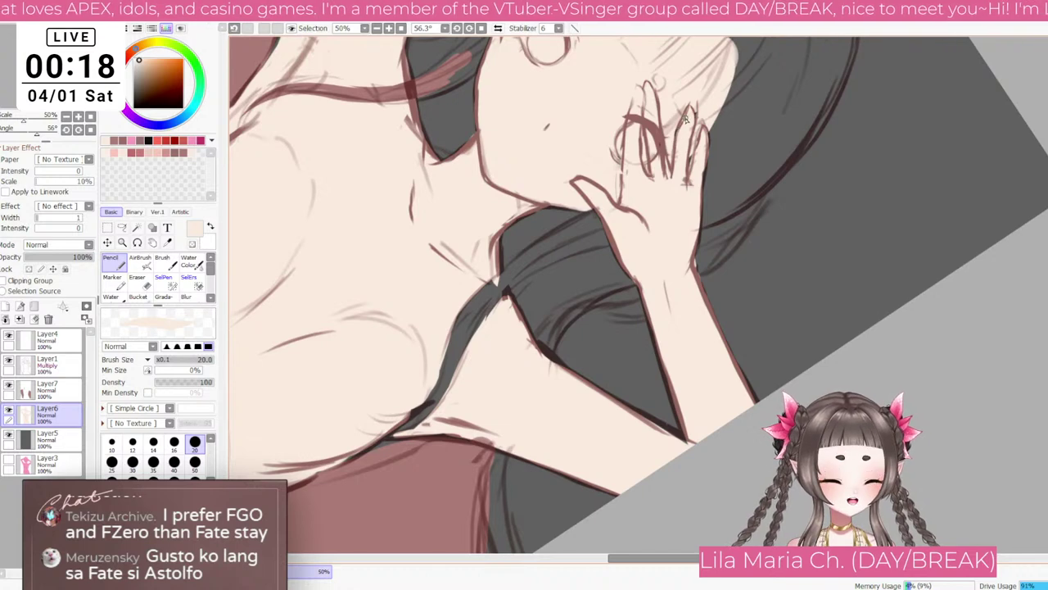
pyautogui.press(']')
pyautogui.press(']')
pyautogui.press(']')
pyautogui.press(']')
pyautogui.press(']')
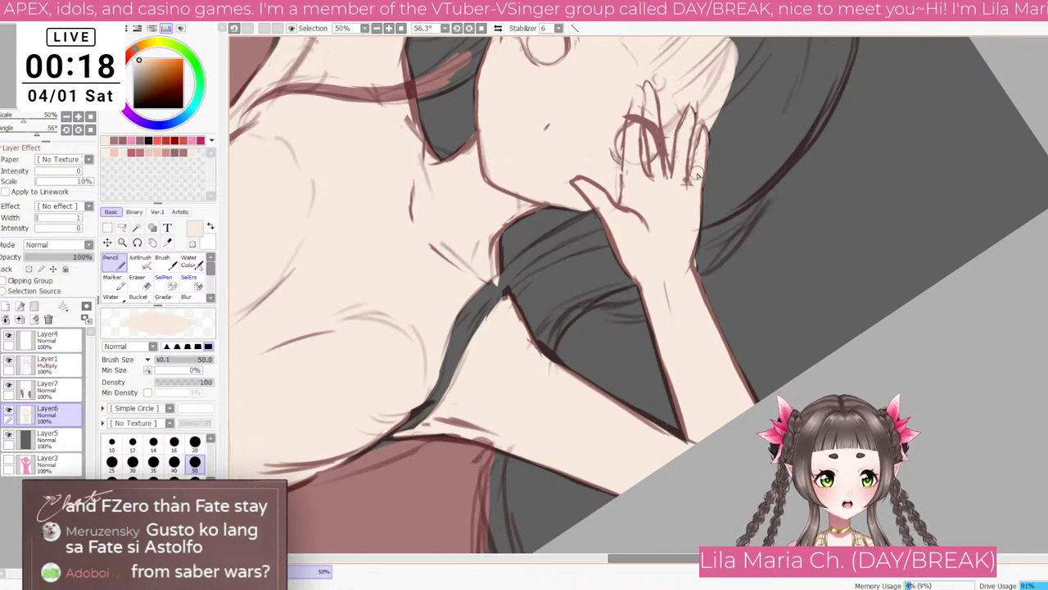
# Step: Erase the eye sketch lines overlapping the fingers on Layer1 with the Eraser at size 25, and reset the canvas rotation
pyautogui.click(62, 357)
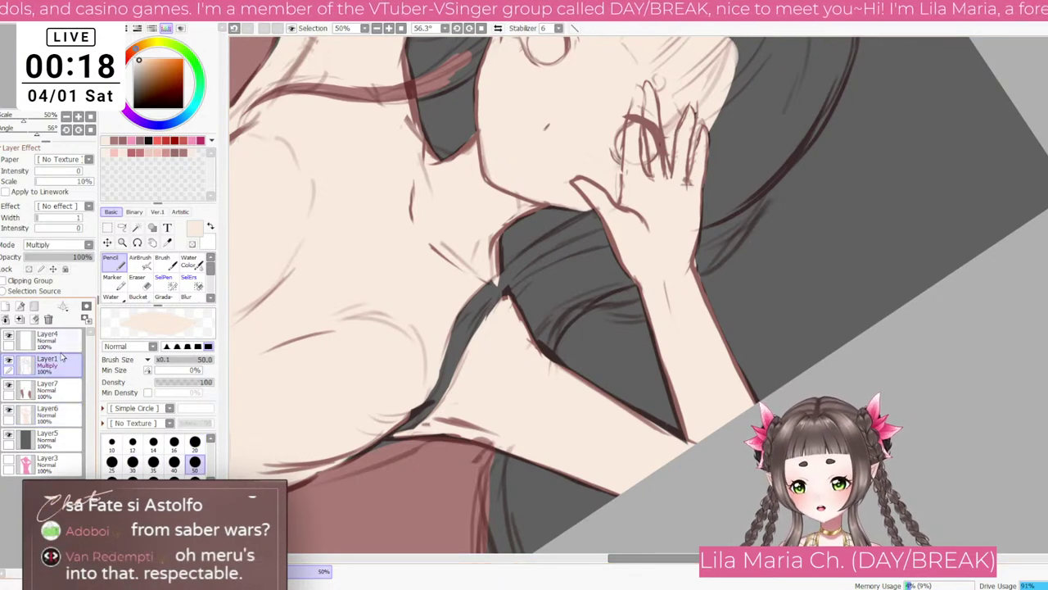
pyautogui.press('e')
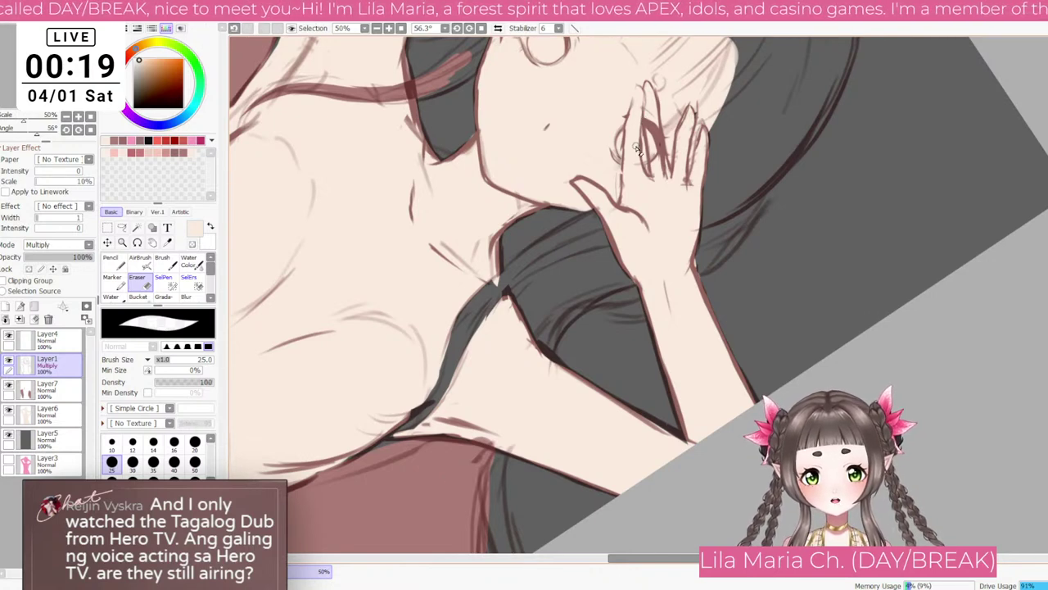
pyautogui.moveTo(652, 115)
pyautogui.mouseDown()
pyautogui.moveTo(656, 154)
pyautogui.moveTo(651, 116)
pyautogui.moveTo(661, 172)
pyautogui.moveTo(656, 134)
pyautogui.moveTo(664, 172)
pyautogui.moveTo(694, 145)
pyautogui.moveTo(686, 128)
pyautogui.moveTo(678, 174)
pyautogui.moveTo(699, 153)
pyautogui.moveTo(691, 176)
pyautogui.moveTo(706, 145)
pyautogui.moveTo(696, 150)
pyautogui.moveTo(700, 131)
pyautogui.moveTo(696, 154)
pyautogui.moveTo(700, 123)
pyautogui.moveTo(693, 160)
pyautogui.mouseUp()
pyautogui.hotkey('ctrl', 'z')
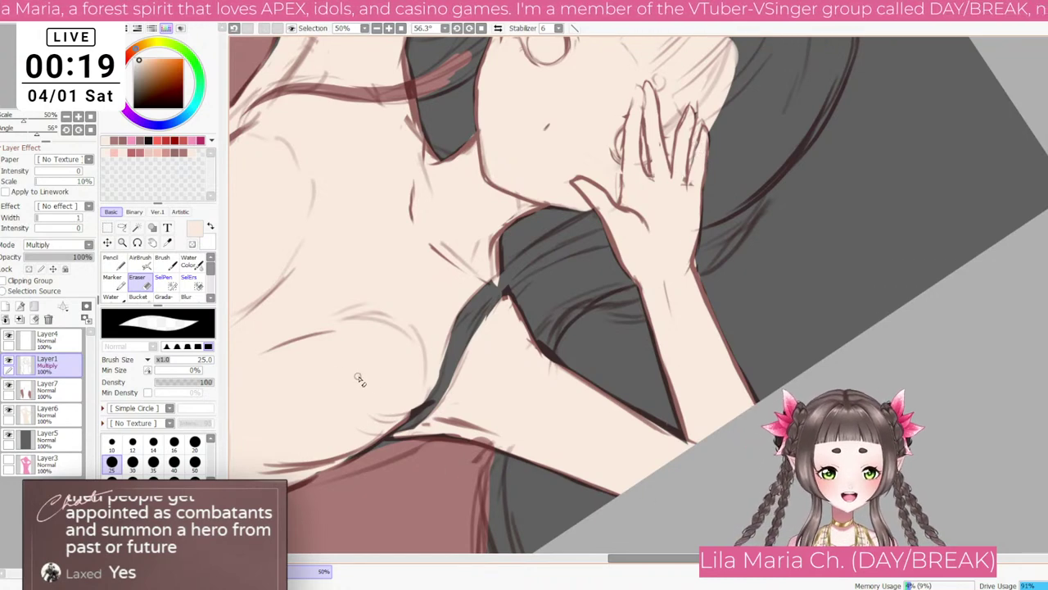
pyautogui.click(91, 130)
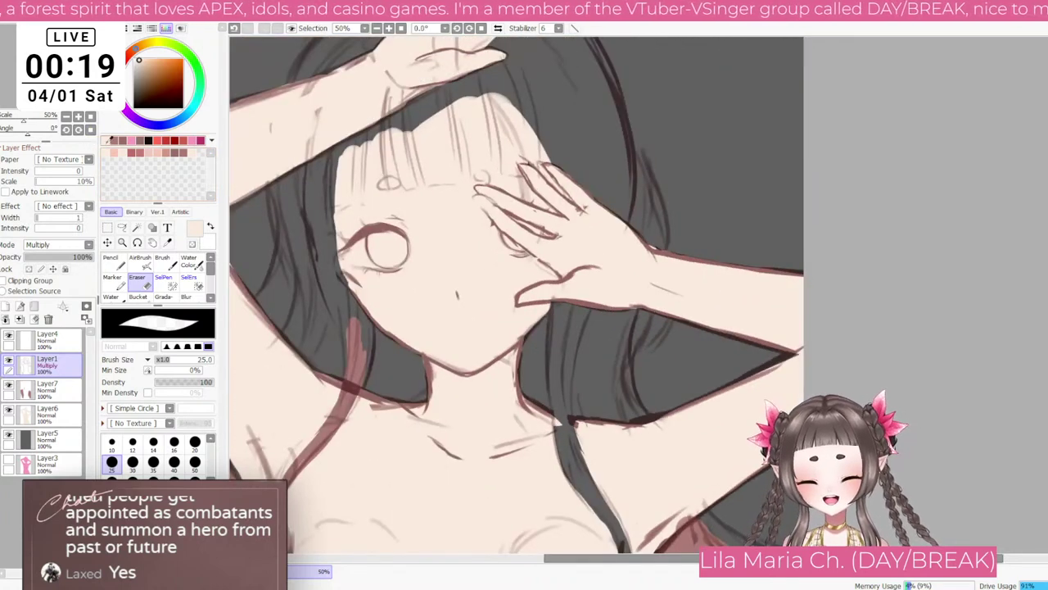
pyautogui.click(91, 116)
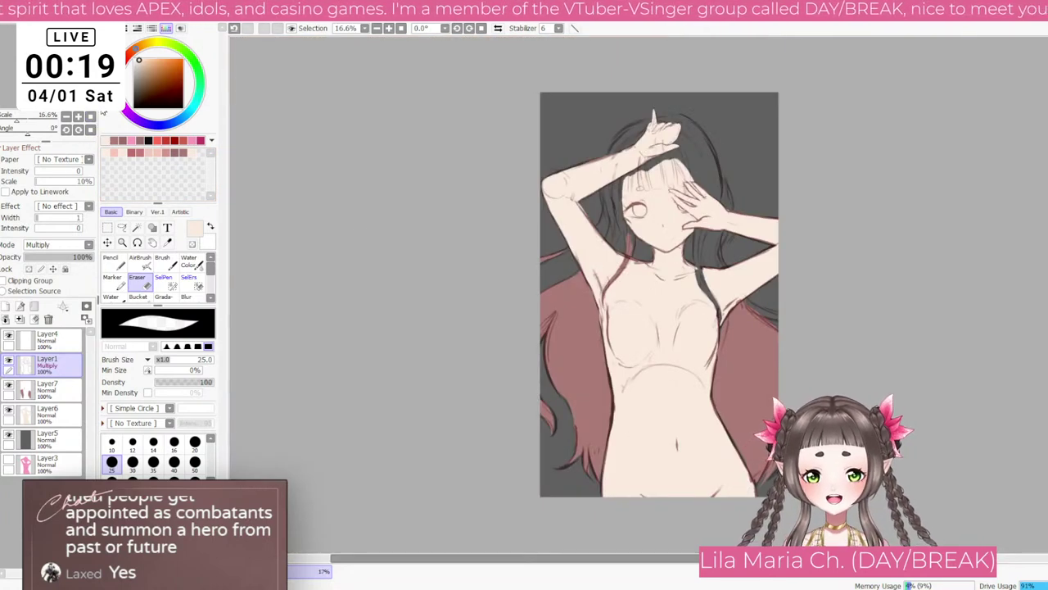
# Step: Activate Layer7, sample the dusty-rose hair colour from the canvas, and switch to the Brush
pyautogui.scroll(2, 673, 293)
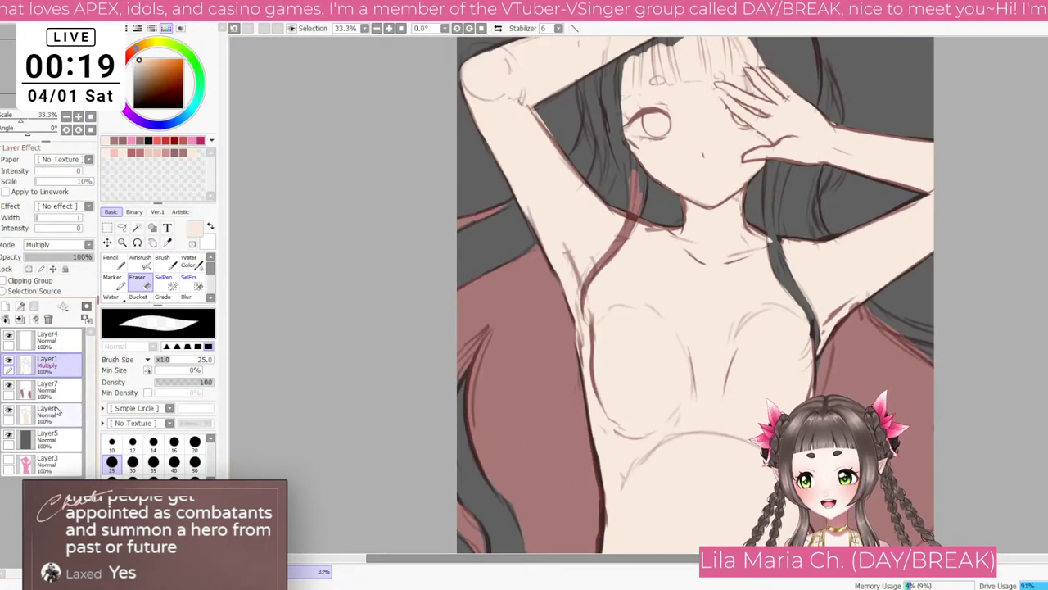
pyautogui.click(53, 389)
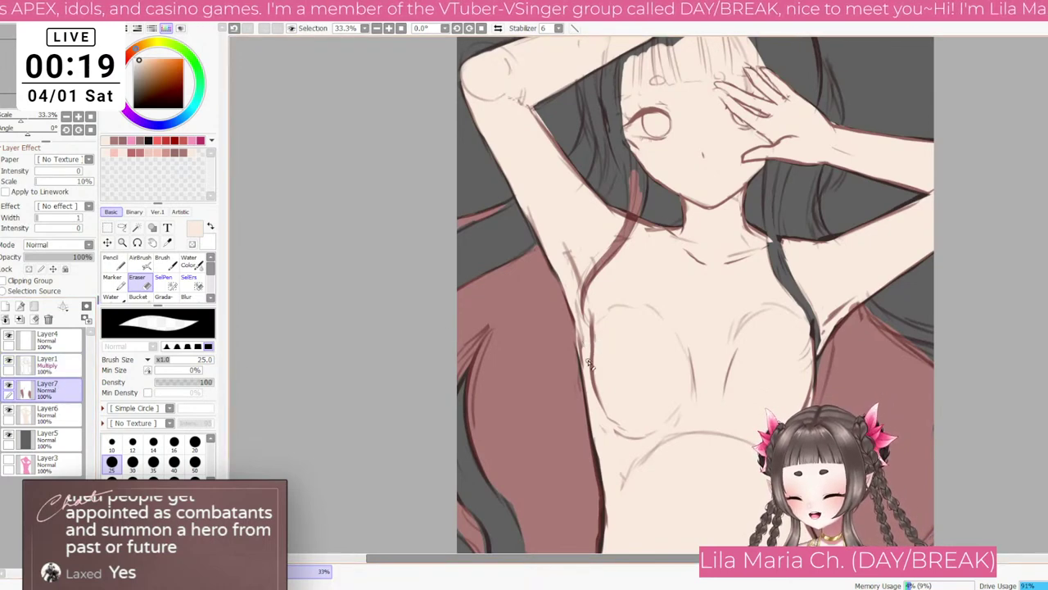
pyautogui.keyDown('alt'); pyautogui.click(597, 311); pyautogui.keyUp('alt')
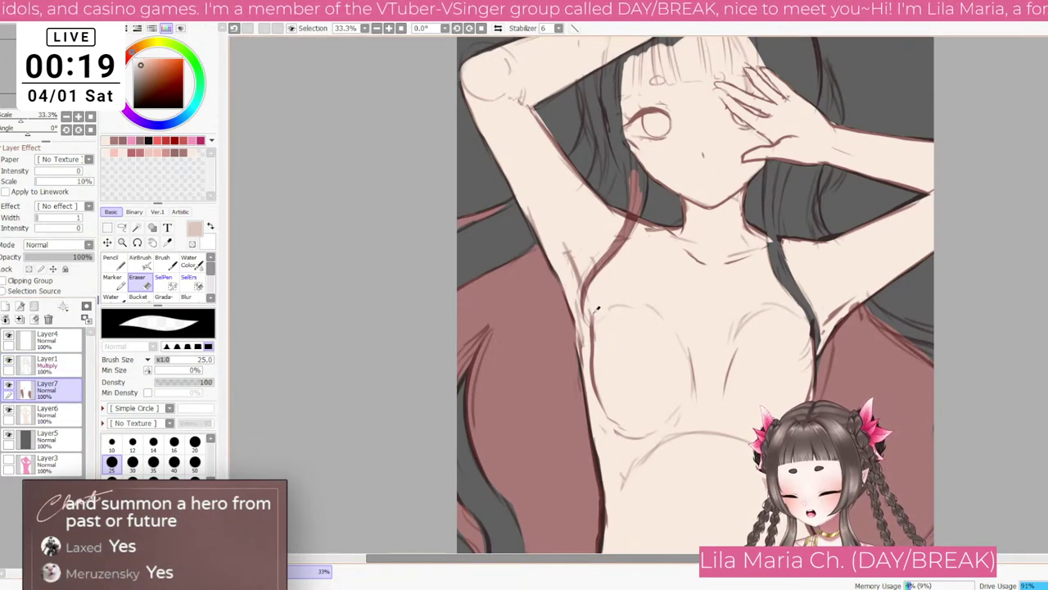
pyautogui.keyDown('alt'); pyautogui.click(597, 311); pyautogui.keyUp('alt')
pyautogui.keyDown('alt'); pyautogui.click(535, 337); pyautogui.keyUp('alt')
pyautogui.press('Delete')
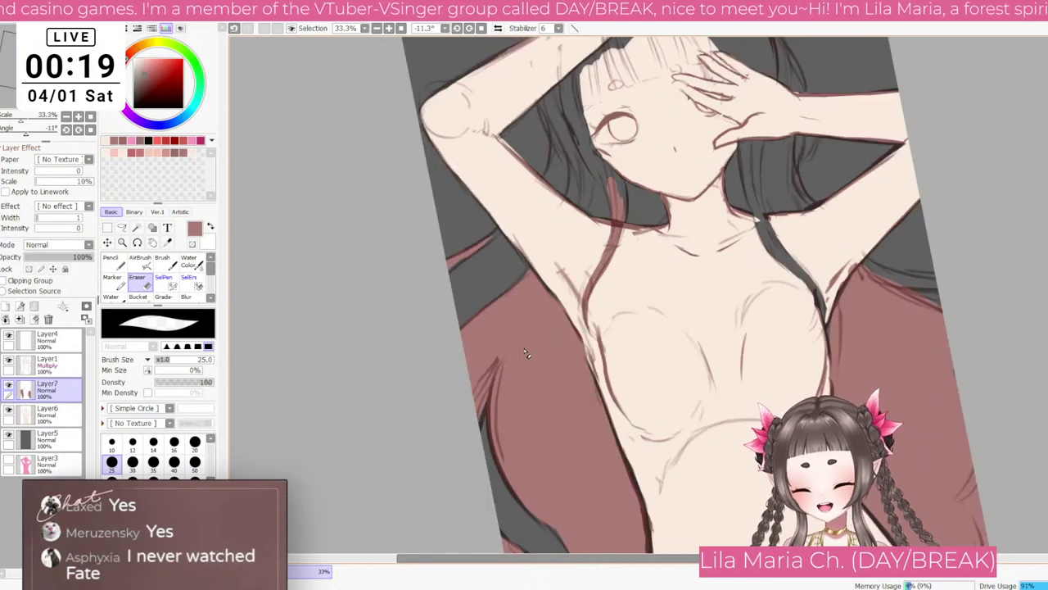
pyautogui.press('End')
pyautogui.press('End')
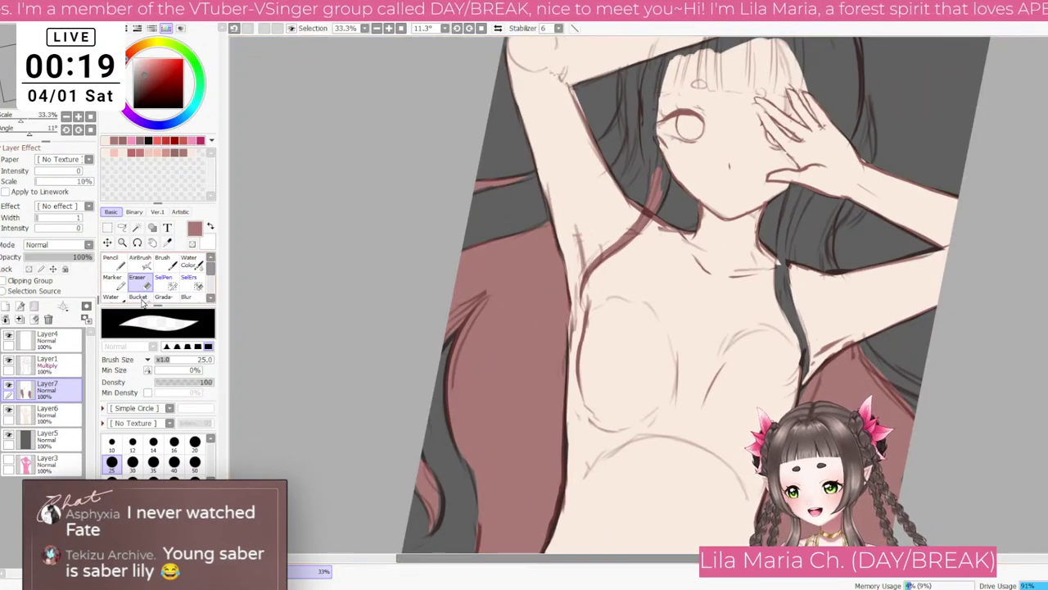
pyautogui.click(159, 260)
pyautogui.click(91, 116)
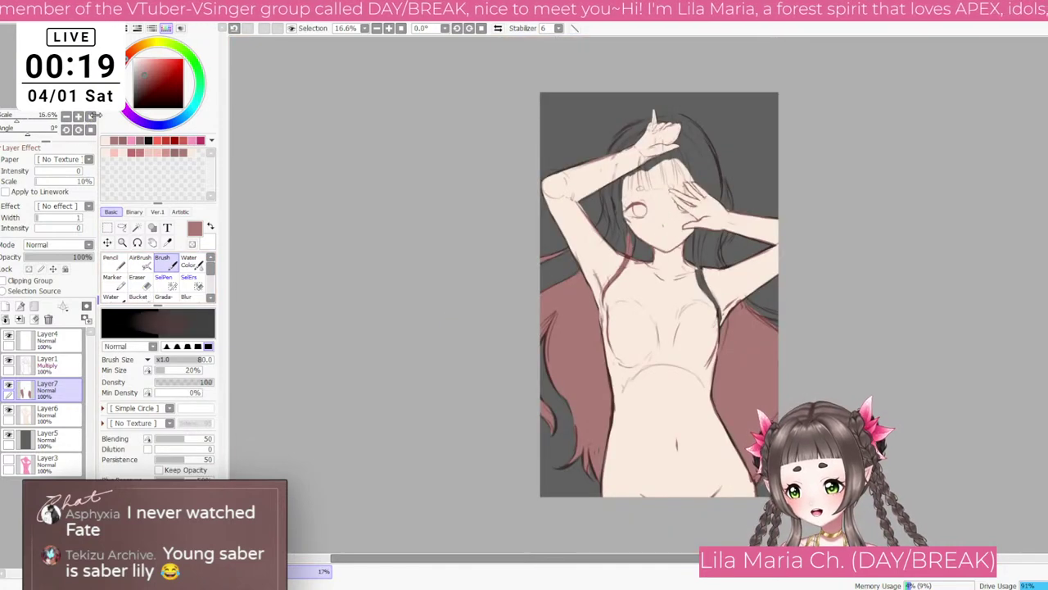
# Step: Fill in the wavy hair ends beside the waist on Layer7 with the Brush at sizes 100, 50 and 35, cleaning up with the Eraser at size 16
pyautogui.press(']')
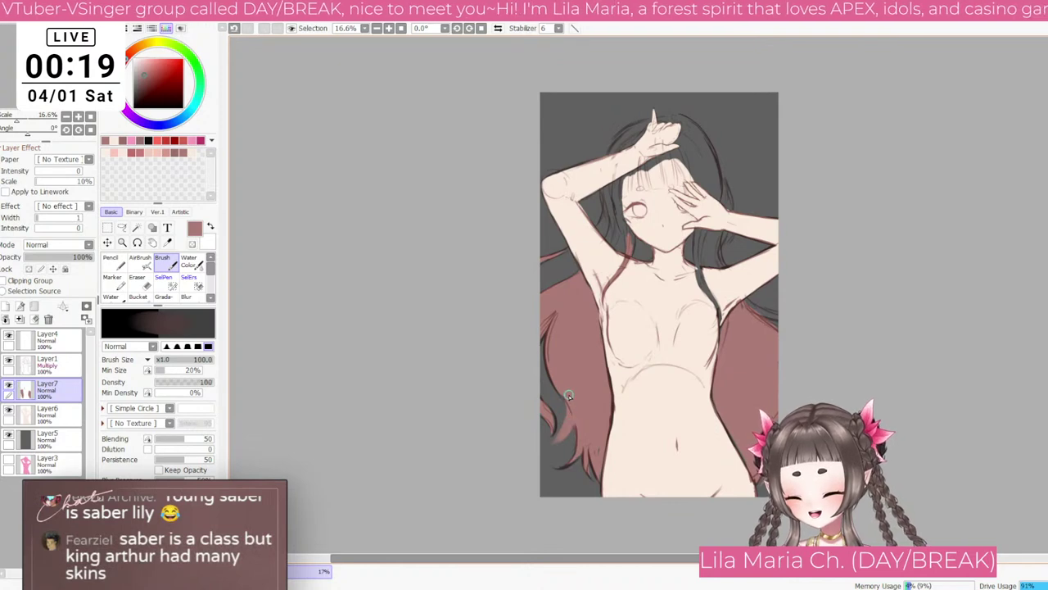
pyautogui.press('[')
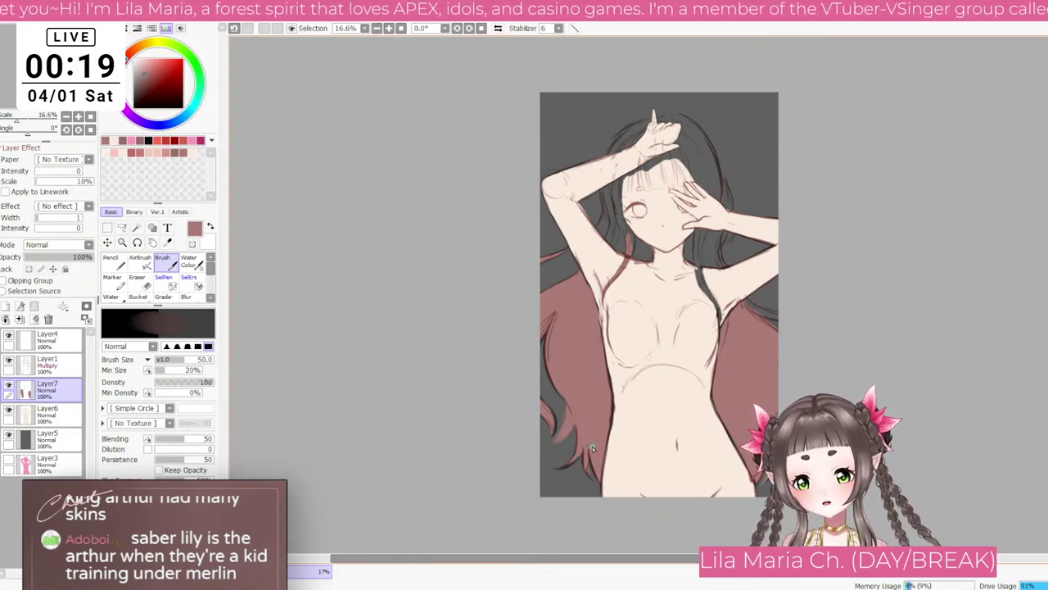
pyautogui.press('e')
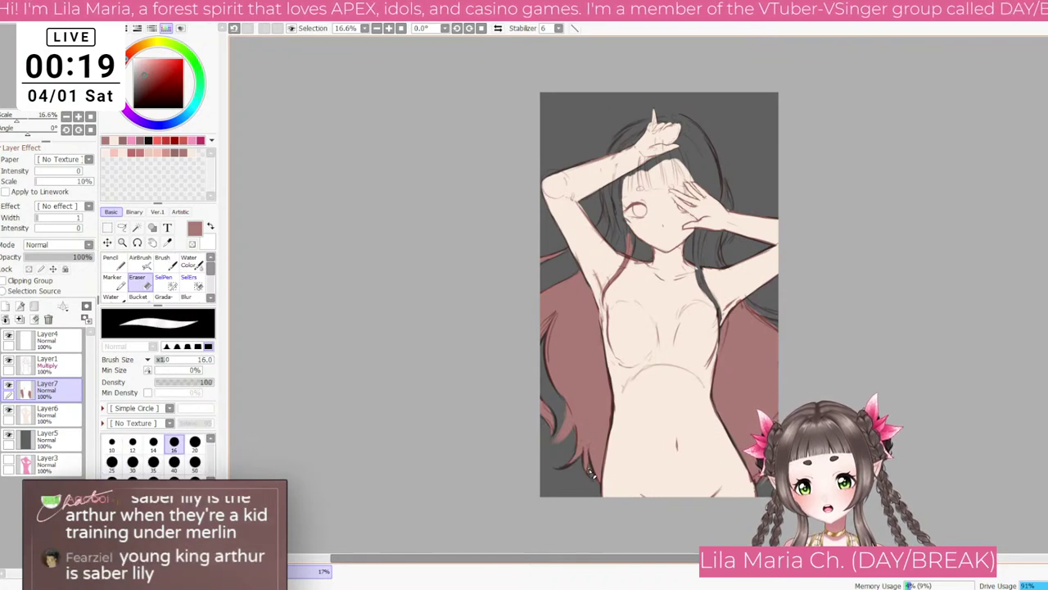
pyautogui.press('b')
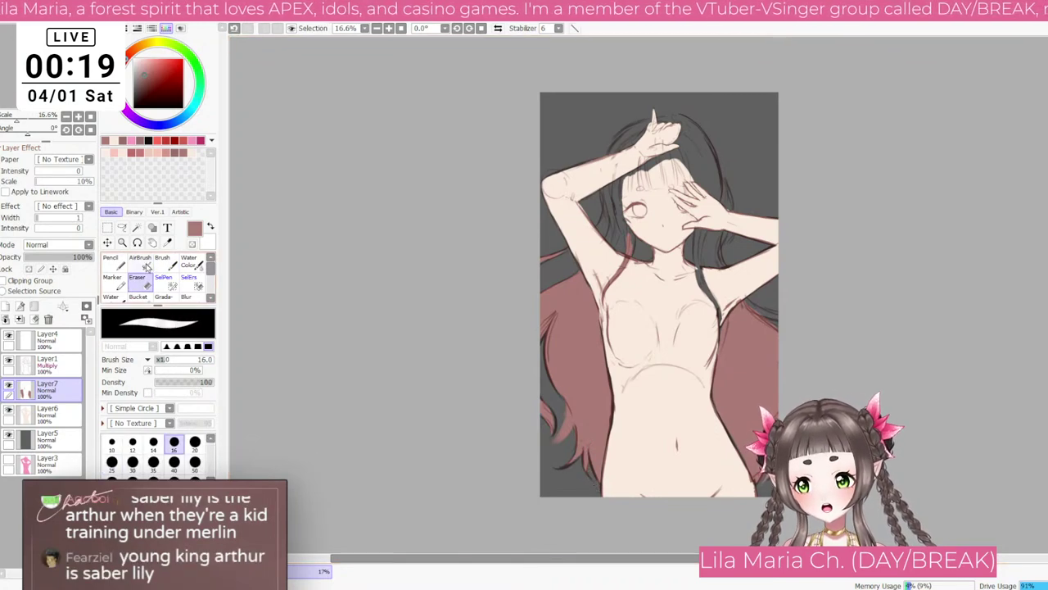
pyautogui.scroll(3, 577, 426)
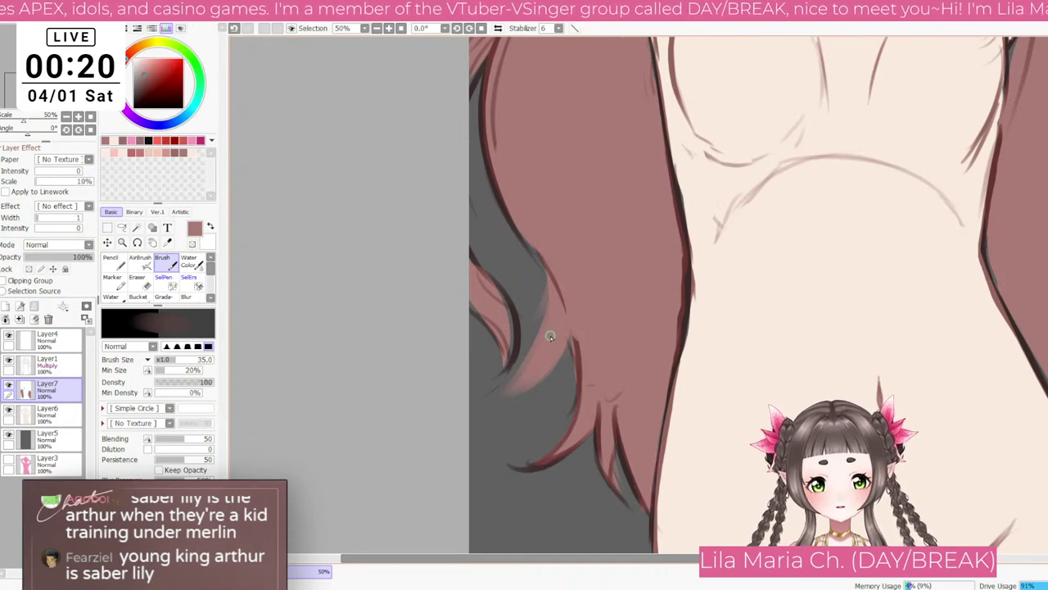
pyautogui.moveTo(536, 255)
pyautogui.mouseDown()
pyautogui.moveTo(542, 294)
pyautogui.moveTo(511, 347)
pyautogui.mouseUp()
pyautogui.press(']')
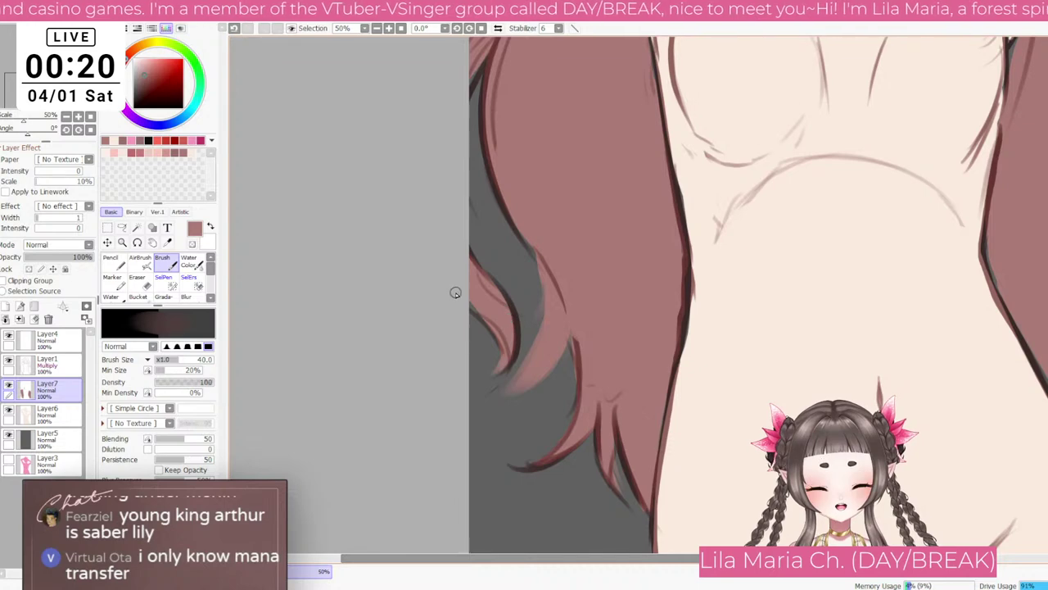
# Step: Check the hair colour around both hips and across the whole figure
pyautogui.scroll(-2, 473, 327)
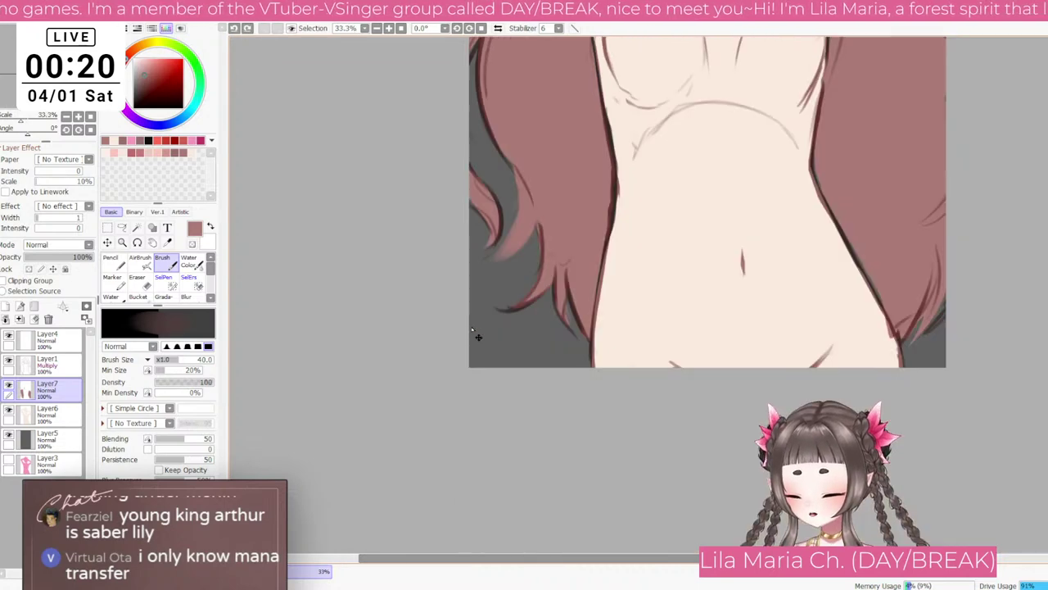
pyautogui.scroll(1, 472, 330)
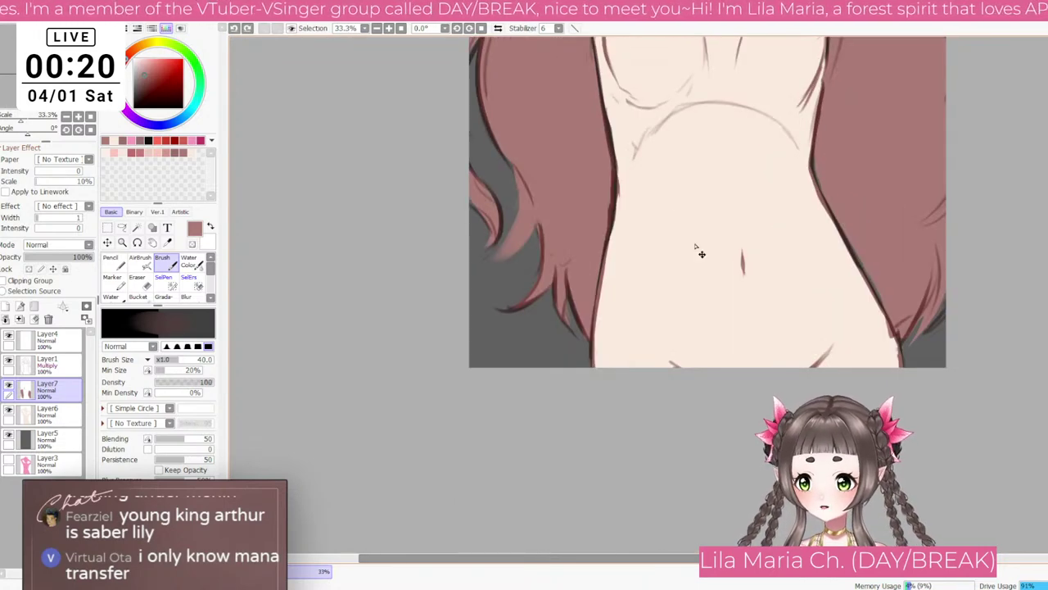
pyautogui.press(']')
pyautogui.press(']')
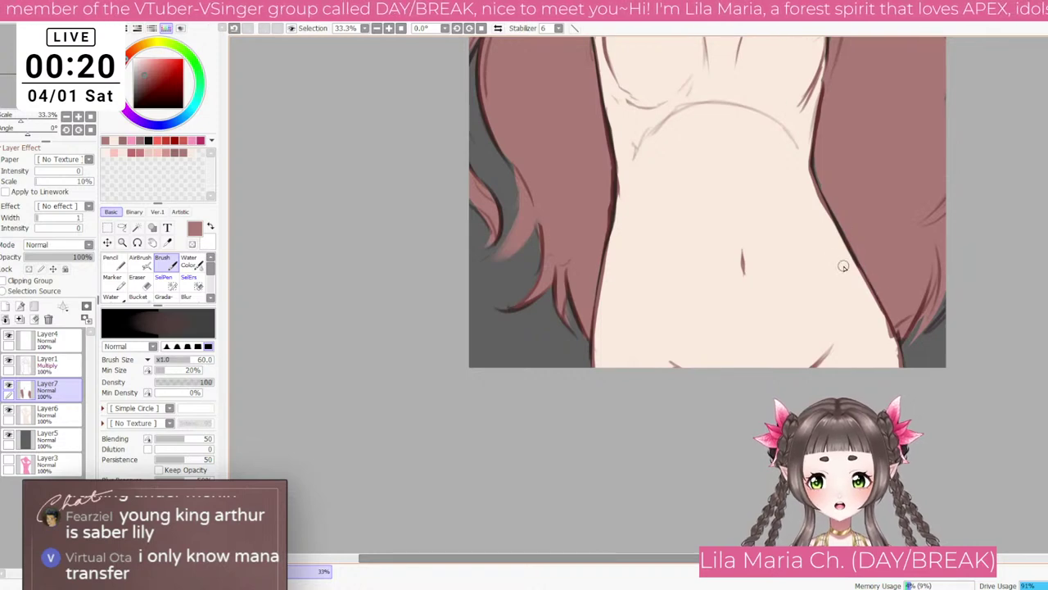
pyautogui.press('e')
pyautogui.scroll(-1, 827, 217)
pyautogui.scroll(-1, 827, 221)
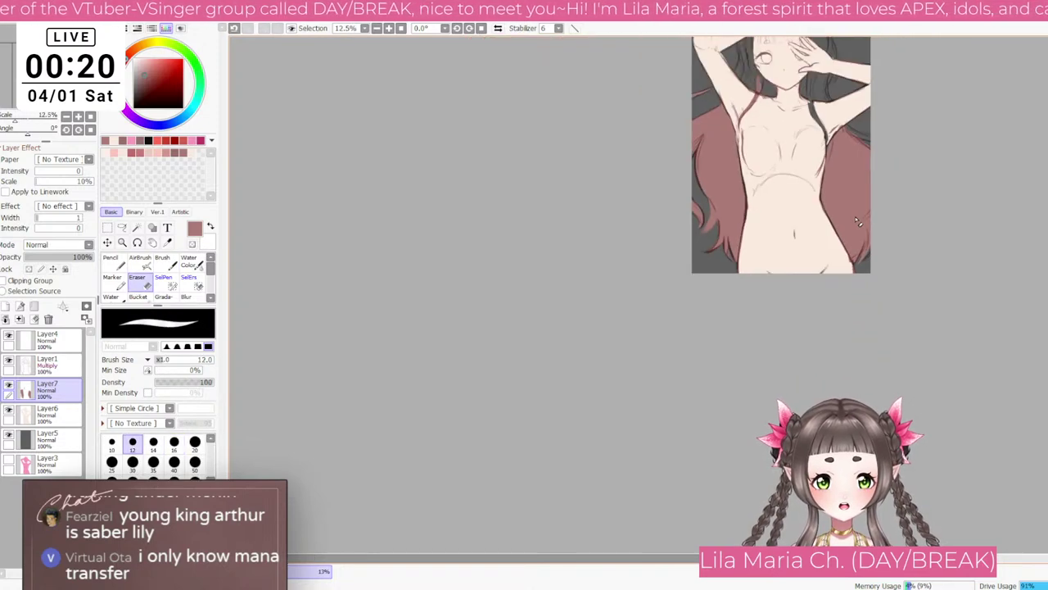
pyautogui.moveTo(852, 209); pyautogui.dragTo(784, 331)
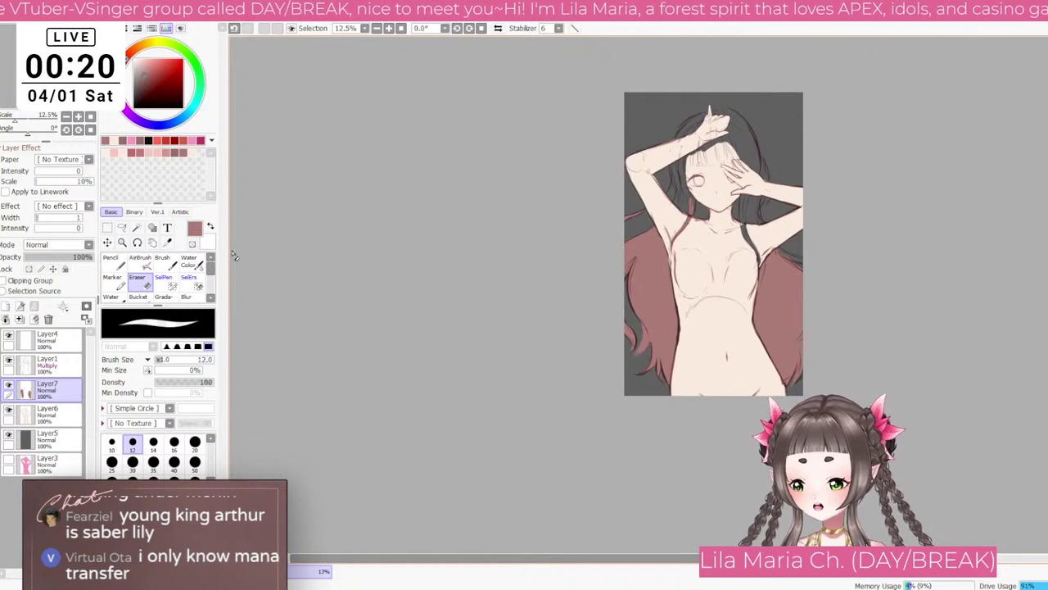
# Step: Paint the dusty-rose hair between the raised arm and the face on Layer7 with the Brush at sizes 70 and 80
pyautogui.press('b')
pyautogui.scroll(2, 619, 221)
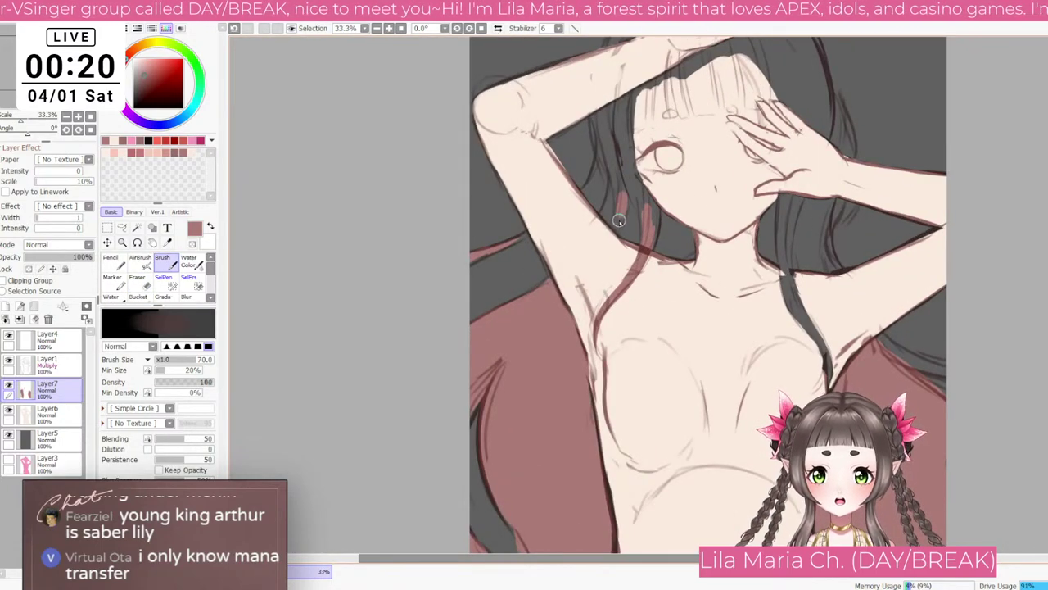
pyautogui.press(']')
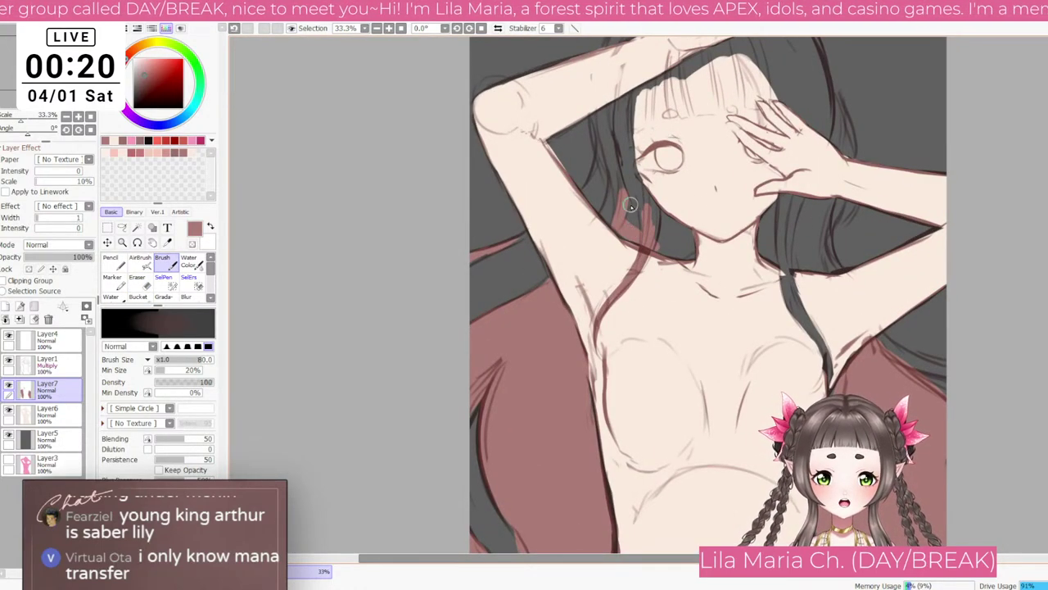
pyautogui.press(']')
pyautogui.moveTo(639, 226); pyautogui.dragTo(625, 174)
pyautogui.press('[')
pyautogui.press('[')
pyautogui.press('End')
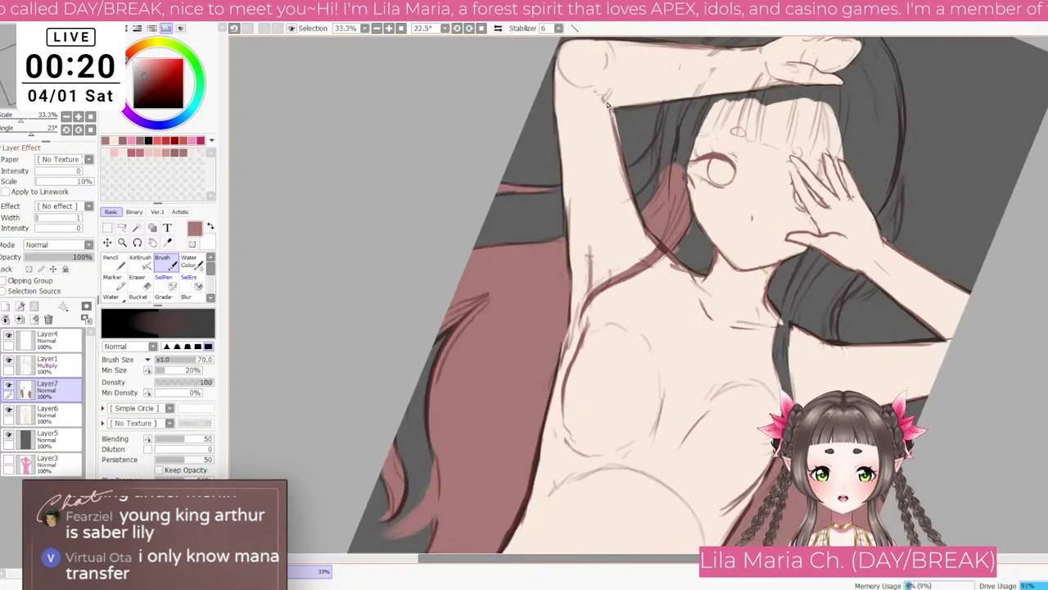
pyautogui.press('End')
pyautogui.press('End')
pyautogui.press('End')
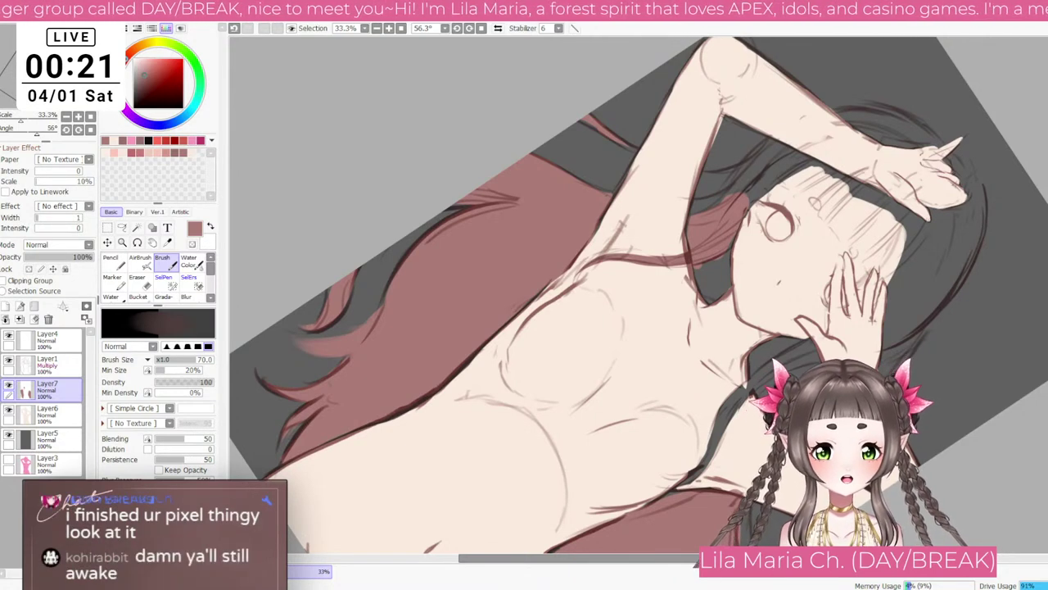
pyautogui.click(77, 131)
pyautogui.click(91, 130)
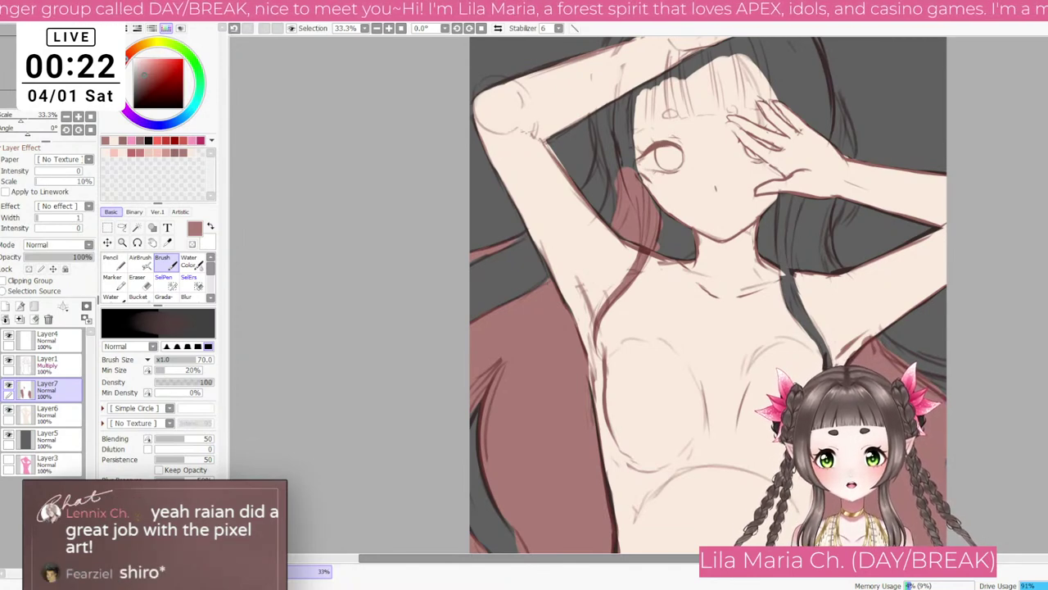
# Step: Switch to Twitter, then like and retweet the "floaty" pixel-art post tagged #lilandscape
pyautogui.hotkey('alt', 'Tab')
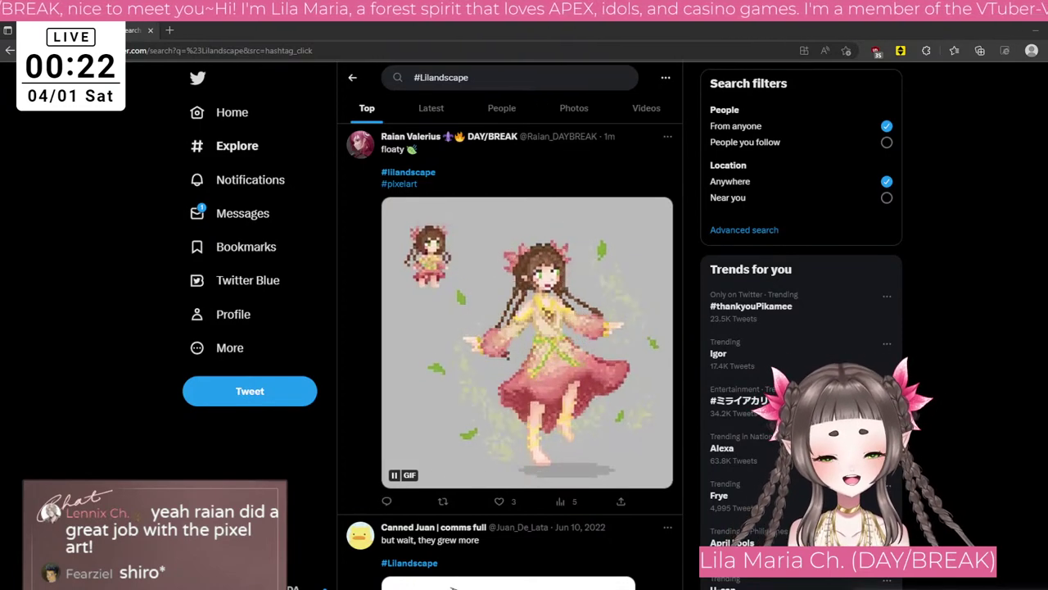
pyautogui.click(498, 500)
pyautogui.click(443, 501)
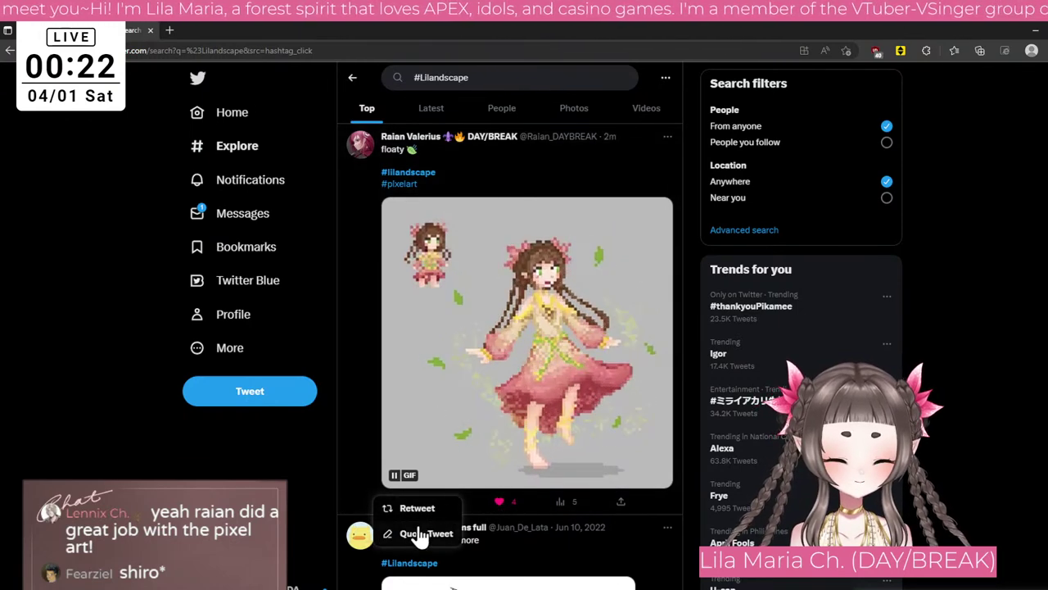
pyautogui.click(419, 509)
# Step: Reply to the post with "i am... love you.. forever" and, on a new line, "i hope the green things around me are sparkles and not.... smelly aura"
pyautogui.click(389, 502)
pyautogui.write('ia')
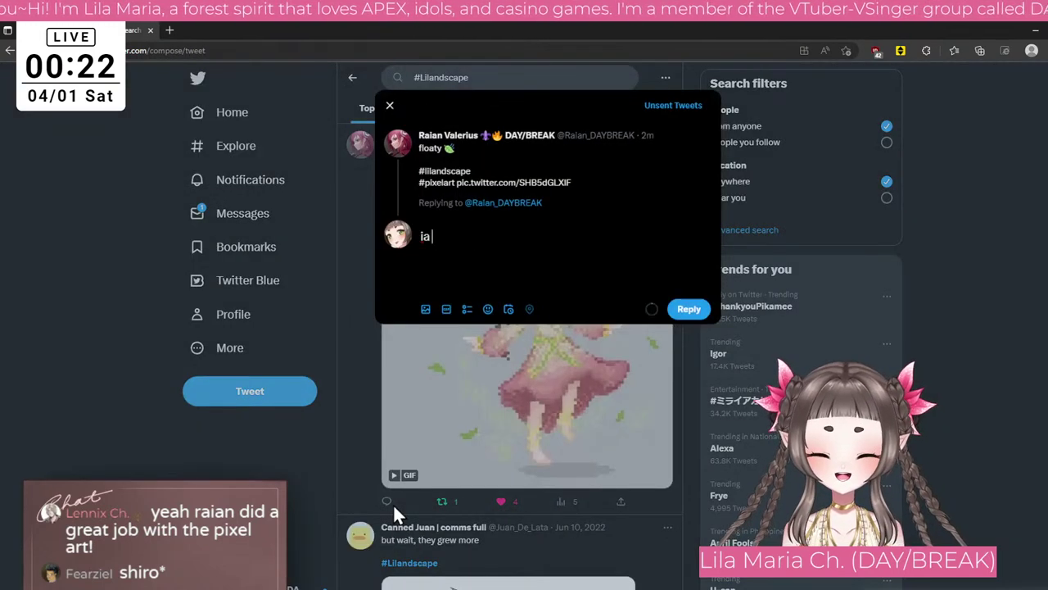
pyautogui.press('BackSpace')
pyautogui.write('am... love')
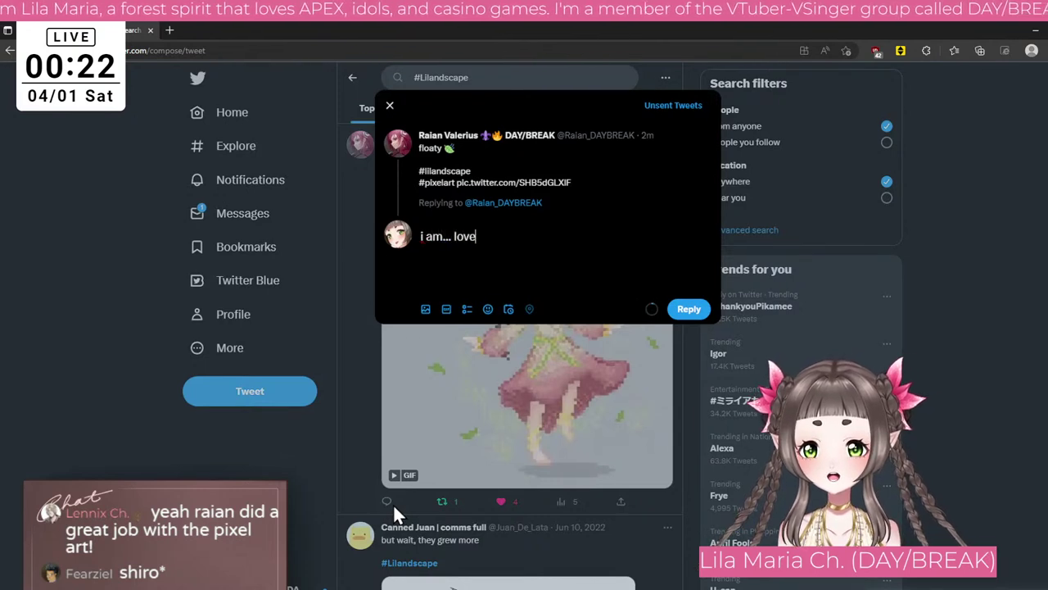
pyautogui.write(' you.. forever')
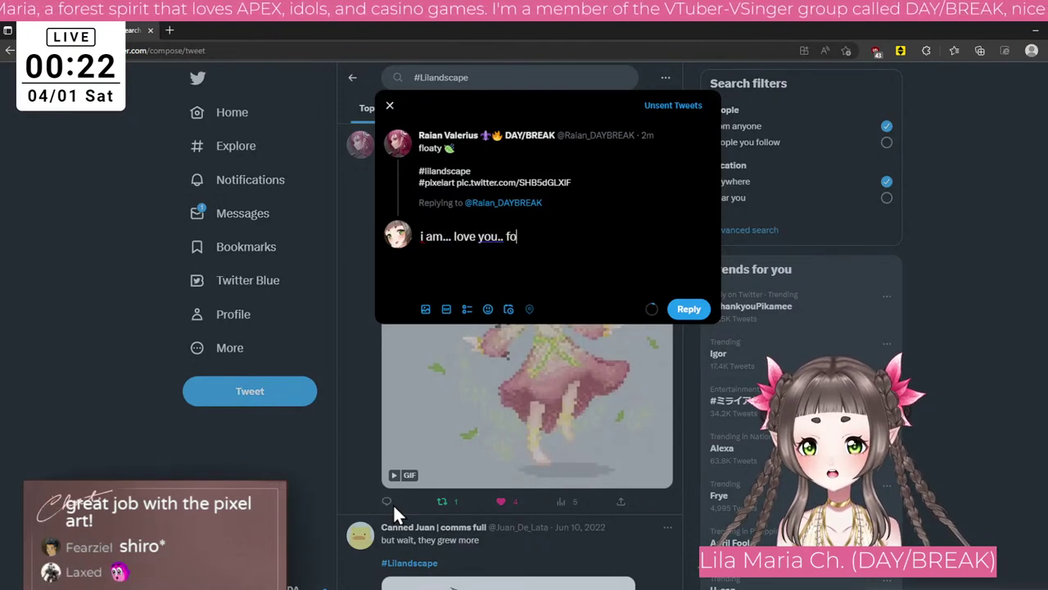
pyautogui.press('Return')
pyautogui.write('i hope the green')
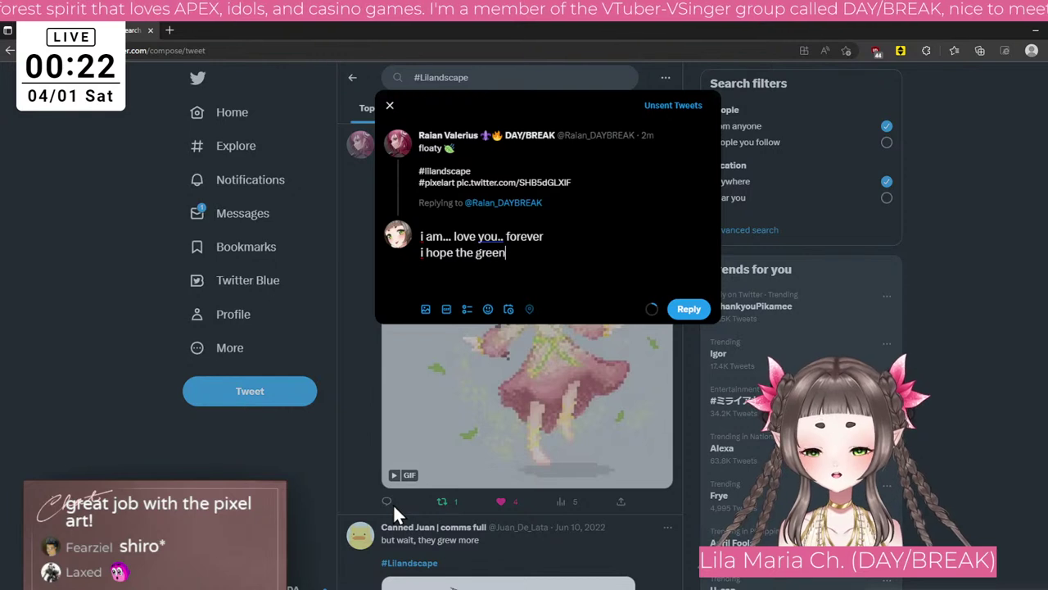
pyautogui.write(' things around me a')
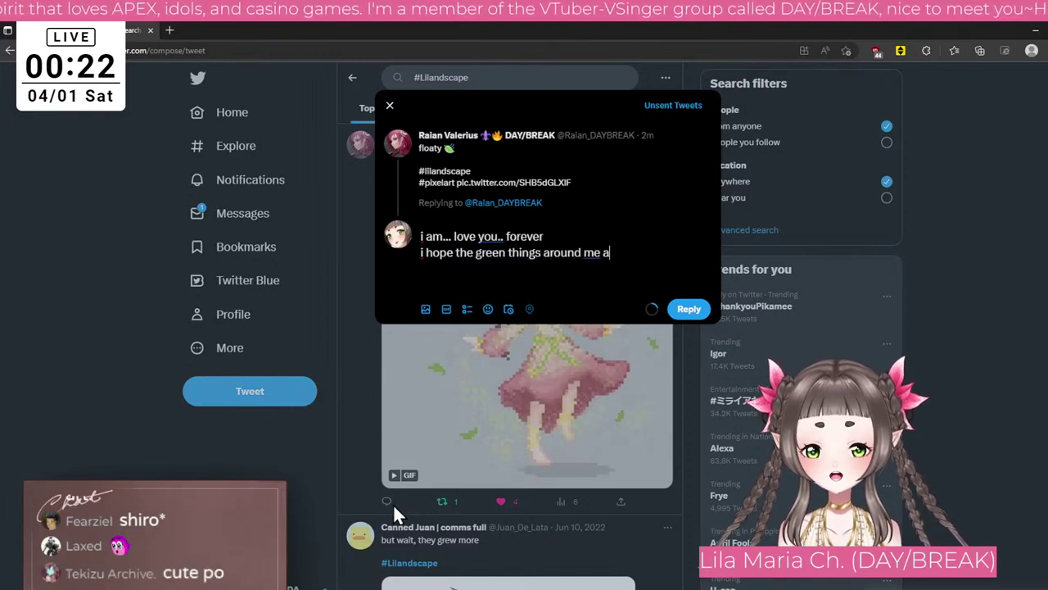
pyautogui.write('re sparkles and not.')
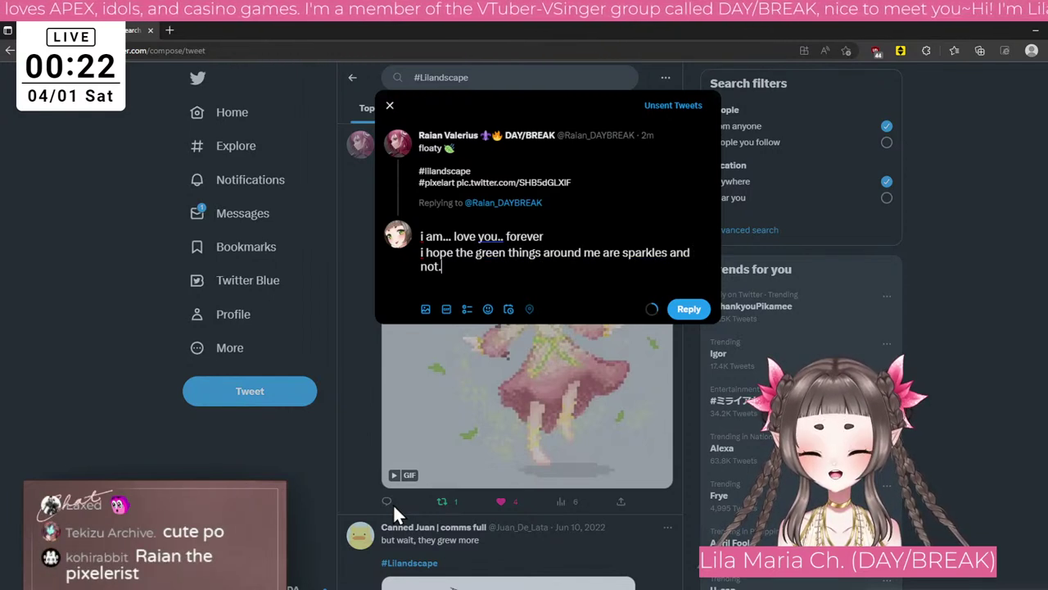
pyautogui.write('... smelly aura')
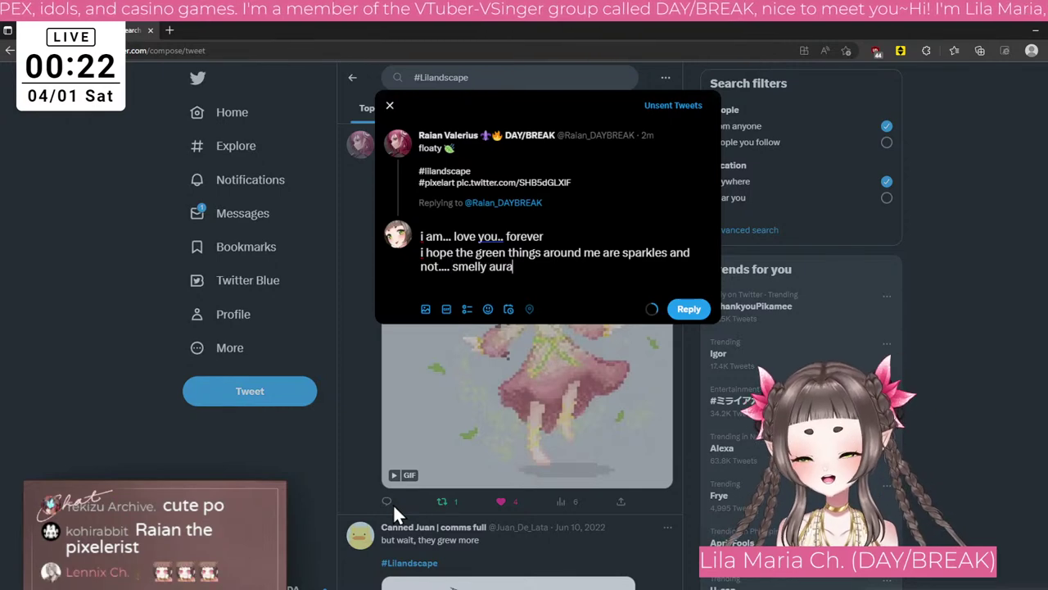
pyautogui.click(686, 308)
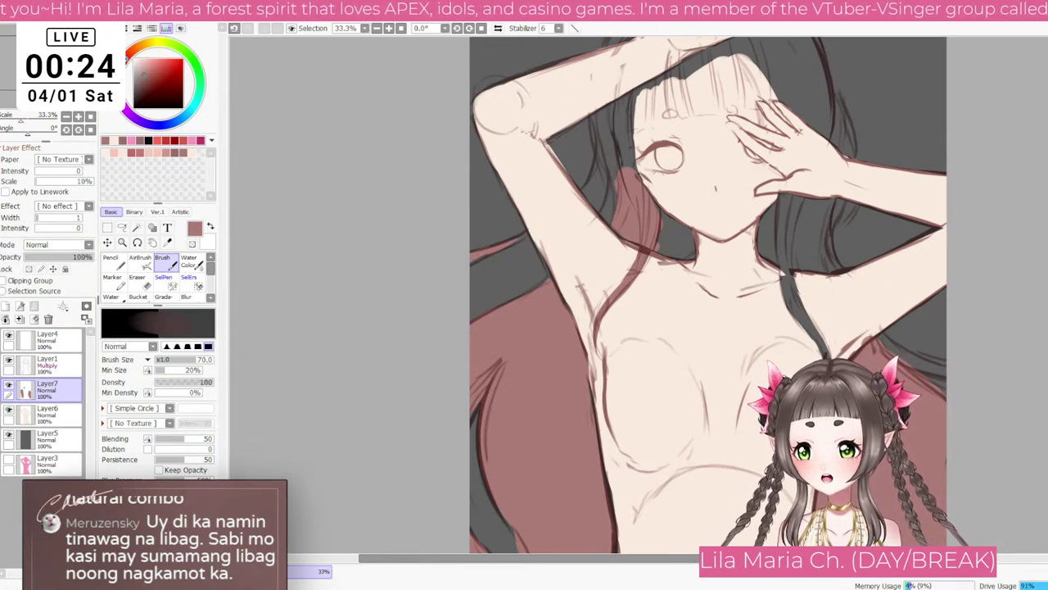
# Step: Paint the dusty-rose hair between the jaw, neck and raised arm's shoulder on Layer7 with the Brush at sizes 70, 35 and 20
pyautogui.scroll(1, 804, 99)
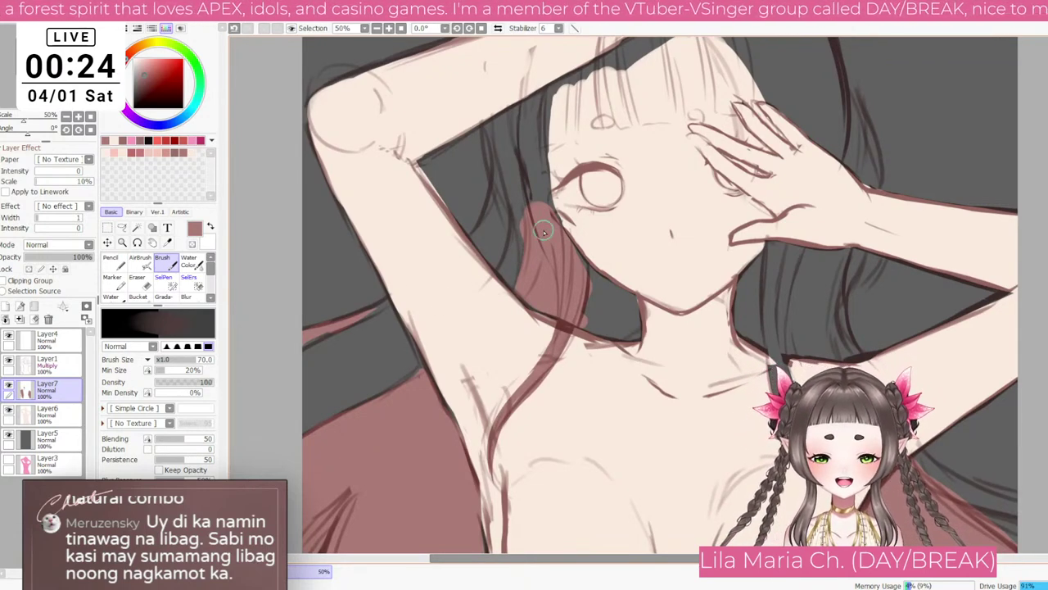
pyautogui.moveTo(564, 253)
pyautogui.mouseDown()
pyautogui.moveTo(620, 300)
pyautogui.moveTo(579, 277)
pyautogui.moveTo(619, 299)
pyautogui.moveTo(603, 298)
pyautogui.moveTo(583, 317)
pyautogui.moveTo(624, 333)
pyautogui.mouseUp()
pyautogui.press('[')
pyautogui.press('[')
pyautogui.press('[')
pyautogui.press('[')
pyautogui.press('[')
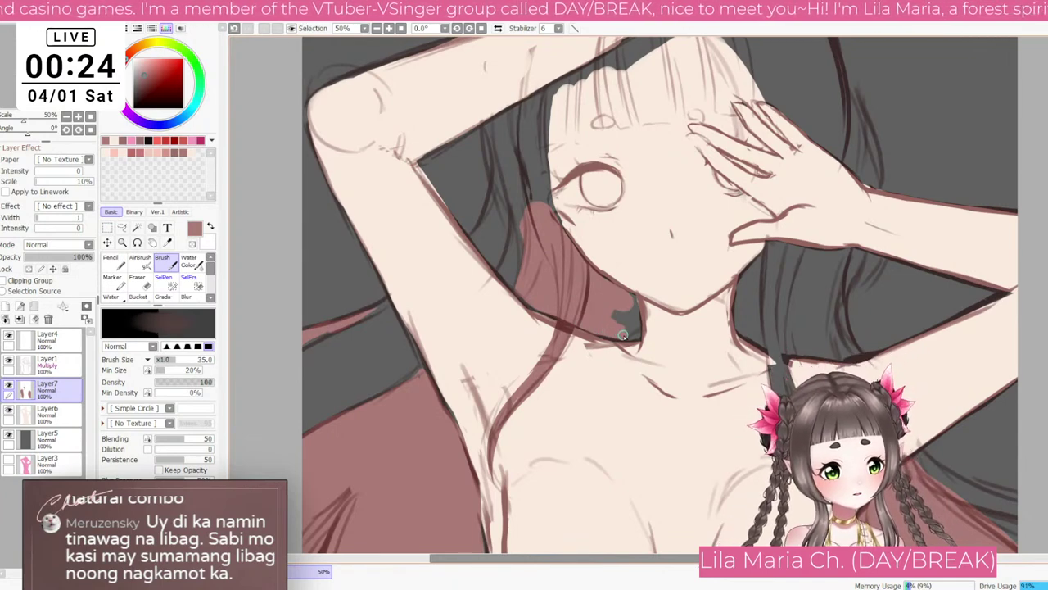
pyautogui.press('[')
pyautogui.press('[')
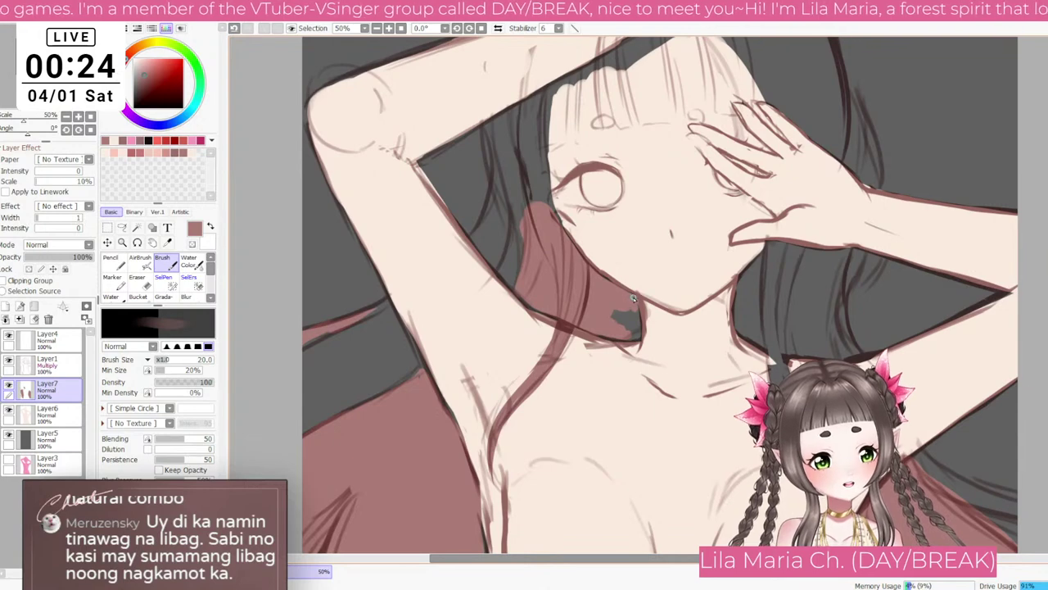
pyautogui.moveTo(636, 304)
pyautogui.mouseDown()
pyautogui.moveTo(633, 337)
pyautogui.moveTo(631, 312)
pyautogui.moveTo(614, 318)
pyautogui.mouseUp()
# Step: Paint the hair on the neck's opposite side and the strand falling over the chest at brush sizes 40, 30 and 35
pyautogui.scroll(-1, 615, 317)
pyautogui.press(']')
pyautogui.press(']')
pyautogui.moveTo(703, 308); pyautogui.dragTo(700, 299)
pyautogui.press(']')
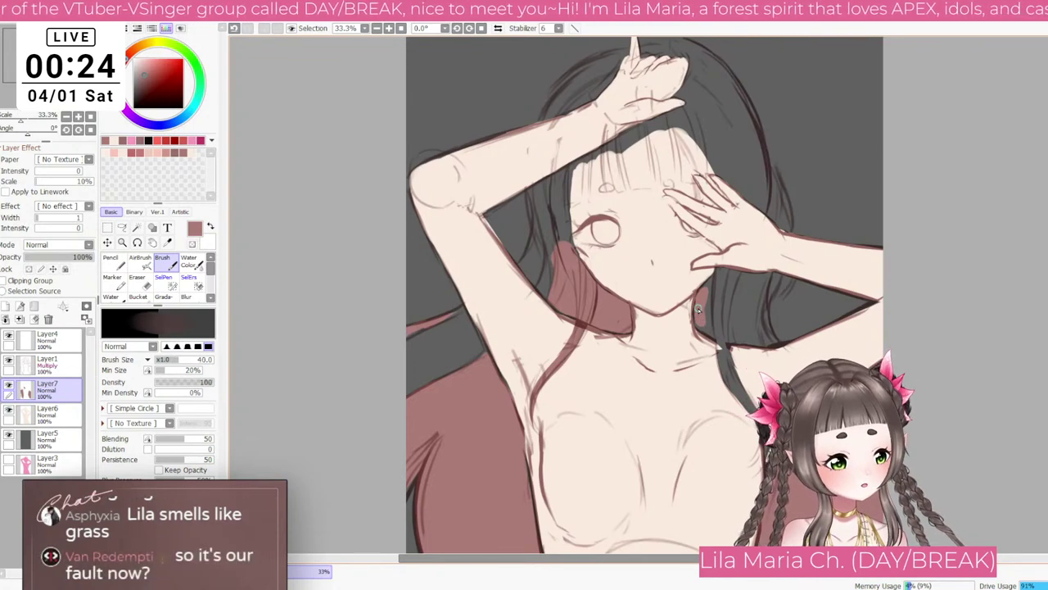
pyautogui.moveTo(723, 355); pyautogui.dragTo(721, 330)
pyautogui.press('[')
pyautogui.press('[')
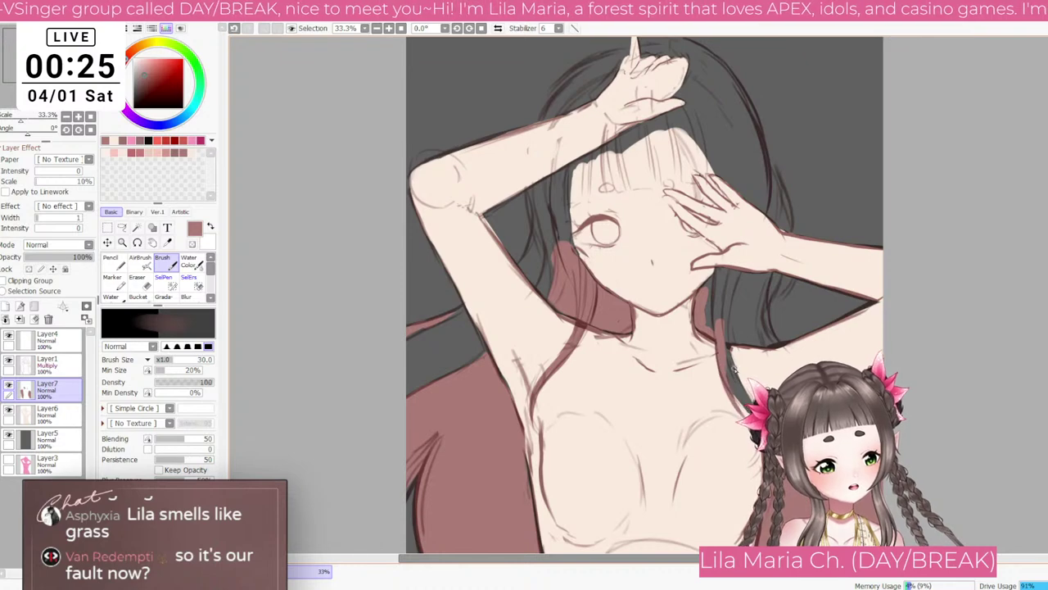
pyautogui.press(']')
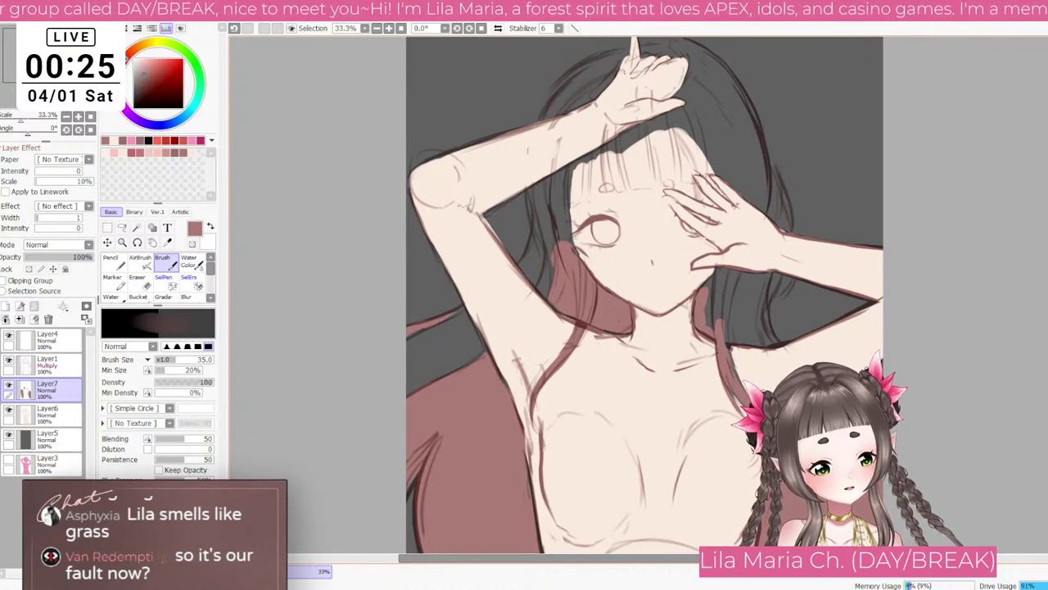
# Step: Fill the hair between the neck and the chest strand with the Brush at size 100
pyautogui.press(']')
pyautogui.press(']')
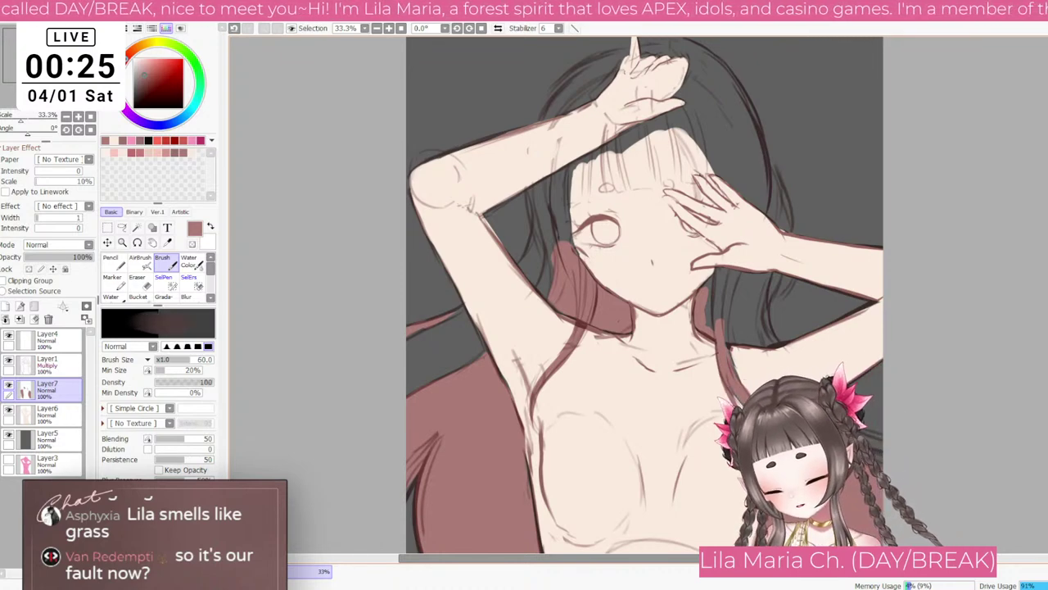
pyautogui.press(']')
pyautogui.press(']')
pyautogui.press(']')
pyautogui.moveTo(723, 328); pyautogui.dragTo(708, 302)
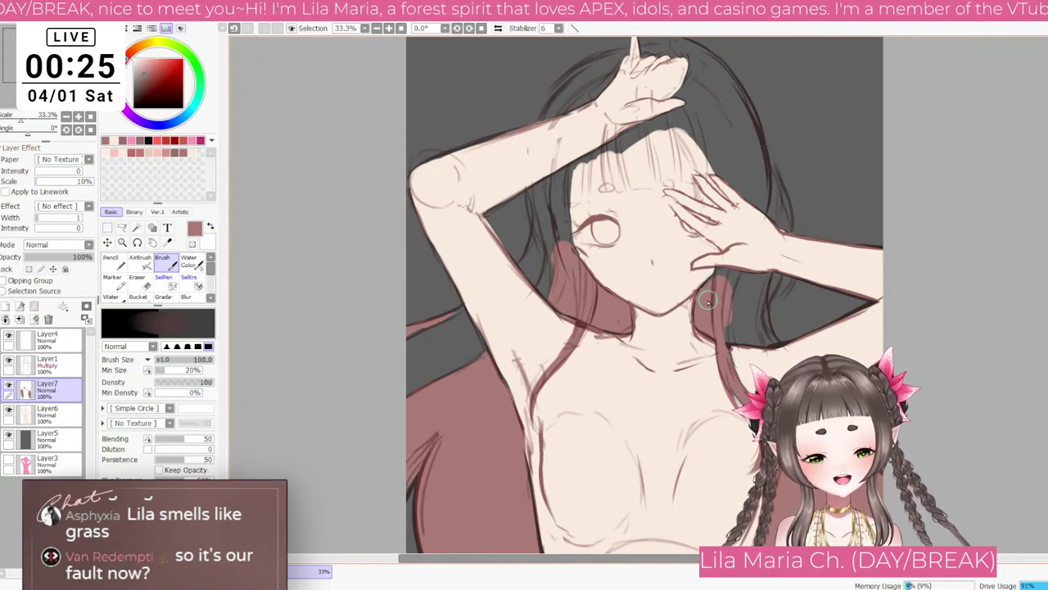
# Step: Block in the hair below the hand covering the face, down to the bent arm, at brush sizes 60, 40 and 50
pyautogui.press('[')
pyautogui.press('[')
pyautogui.press('[')
pyautogui.press('[')
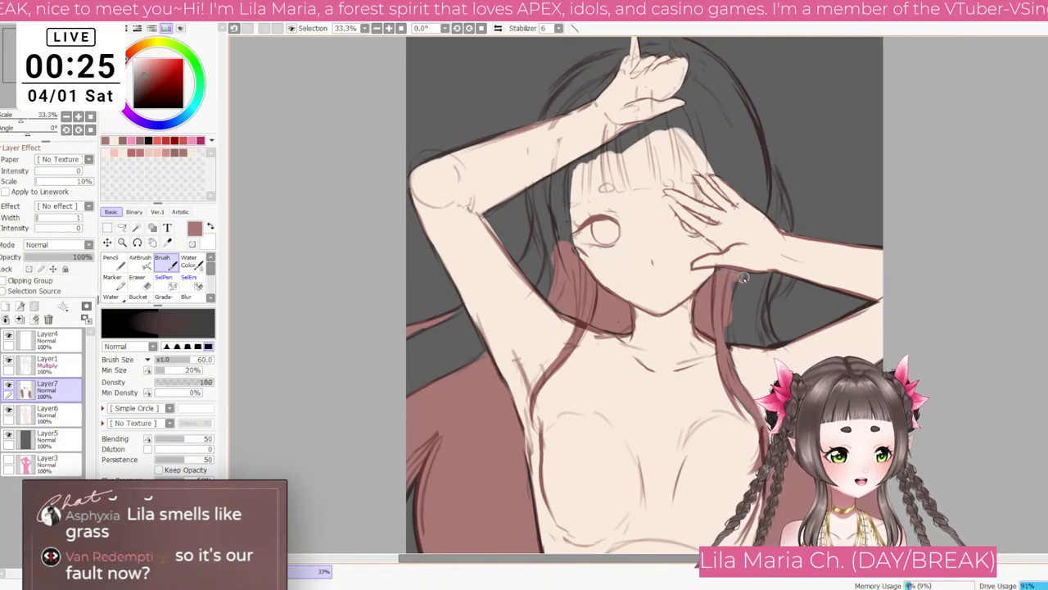
pyautogui.press('[')
pyautogui.press('[')
pyautogui.moveTo(760, 285); pyautogui.dragTo(770, 336)
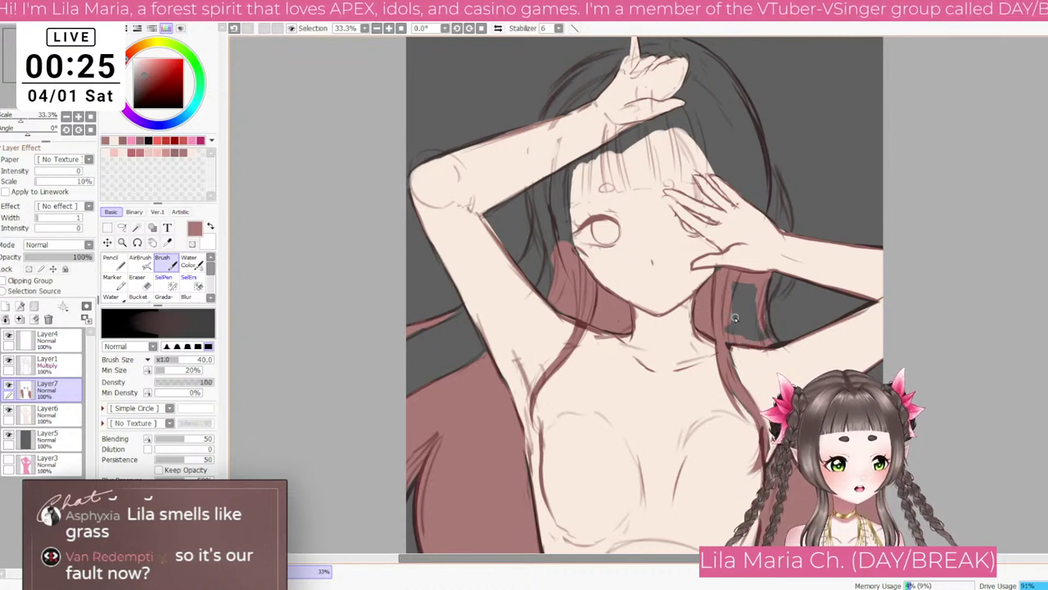
pyautogui.press(']')
pyautogui.press(']')
pyautogui.moveTo(733, 308)
pyautogui.mouseDown()
pyautogui.moveTo(730, 335)
pyautogui.moveTo(744, 291)
pyautogui.moveTo(758, 325)
pyautogui.mouseUp()
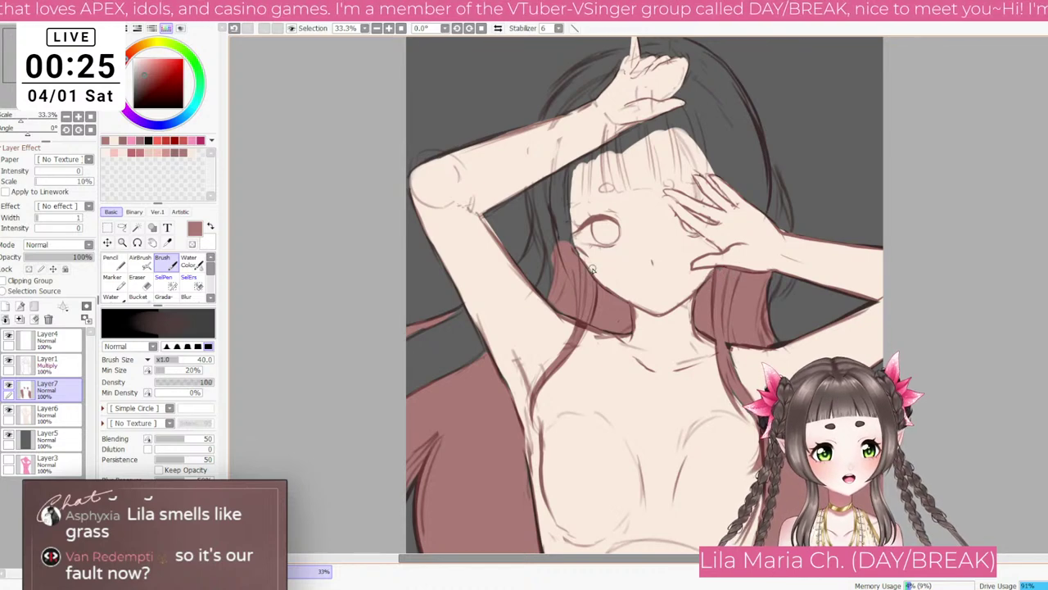
# Step: Erase stray lines along the jaw and neck on the Layer1 sketch with the Eraser at size 16
pyautogui.scroll(2, 593, 270)
pyautogui.press('e')
pyautogui.moveTo(593, 281); pyautogui.dragTo(602, 303)
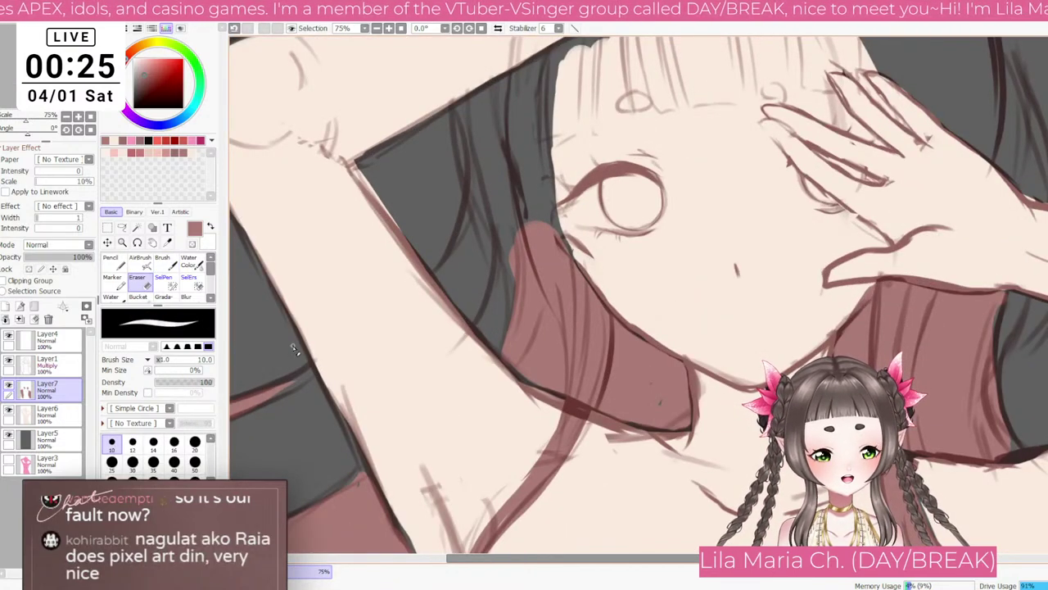
pyautogui.click(57, 360)
pyautogui.press(']')
pyautogui.moveTo(569, 235)
pyautogui.mouseDown()
pyautogui.moveTo(612, 214)
pyautogui.moveTo(615, 262)
pyautogui.mouseUp()
pyautogui.press(']')
pyautogui.press(']')
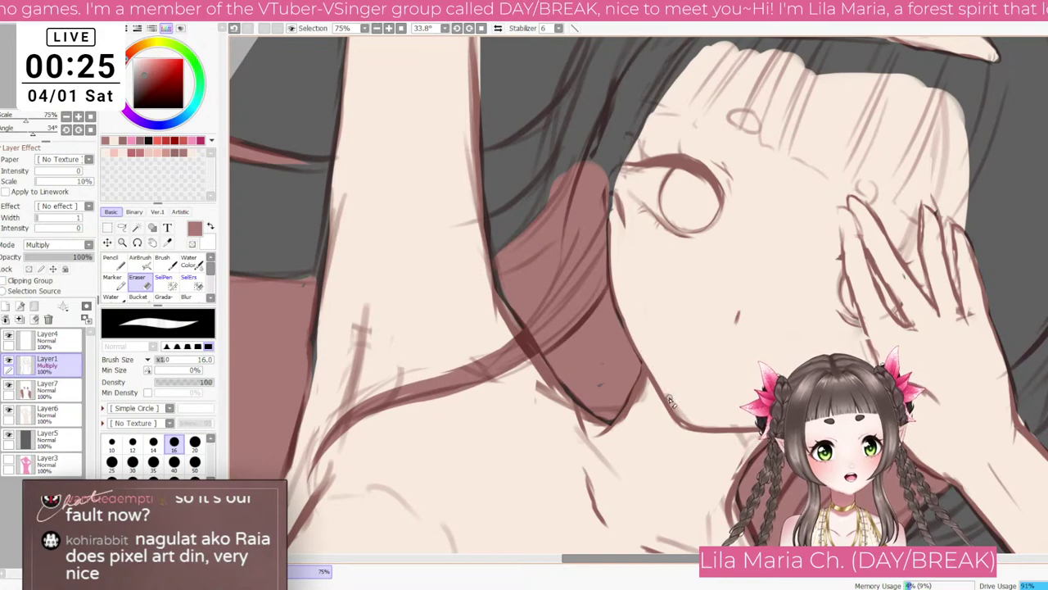
pyautogui.press('Delete')
pyautogui.press('Delete')
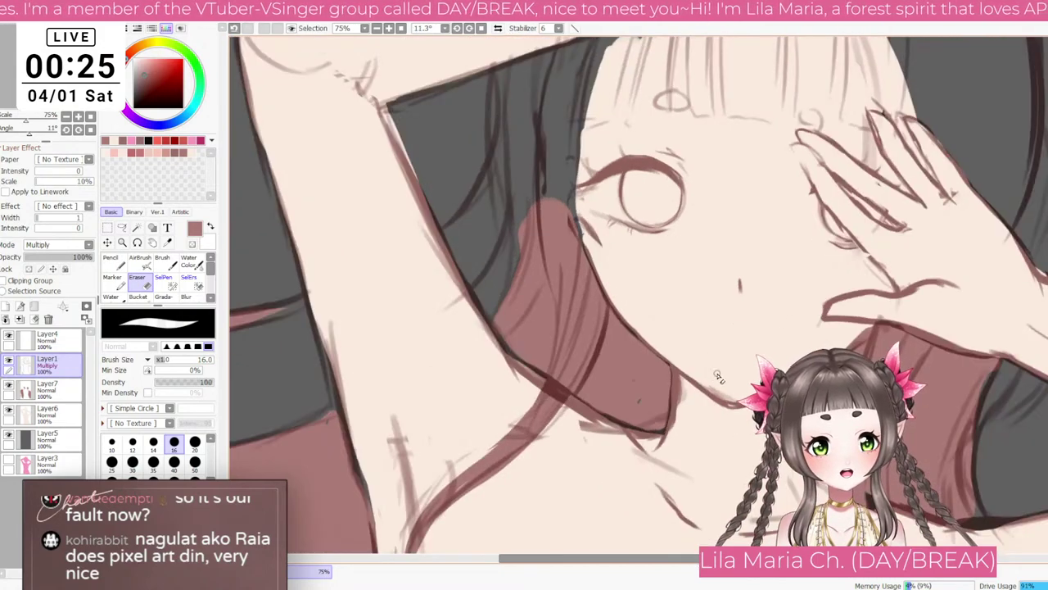
# Step: Clean up the Layer1 sketch lines along the raised arm and around the chin with the Eraser at sizes 16 and 20
pyautogui.scroll(-3, 581, 442)
pyautogui.scroll(2, 510, 311)
pyautogui.scroll(-1, 536, 384)
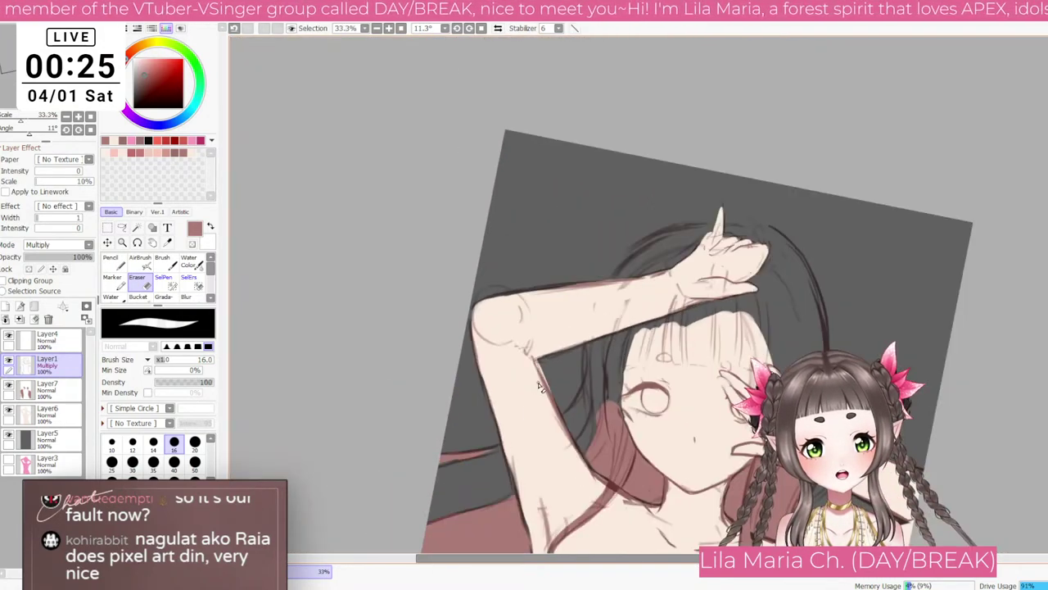
pyautogui.scroll(1, 539, 385)
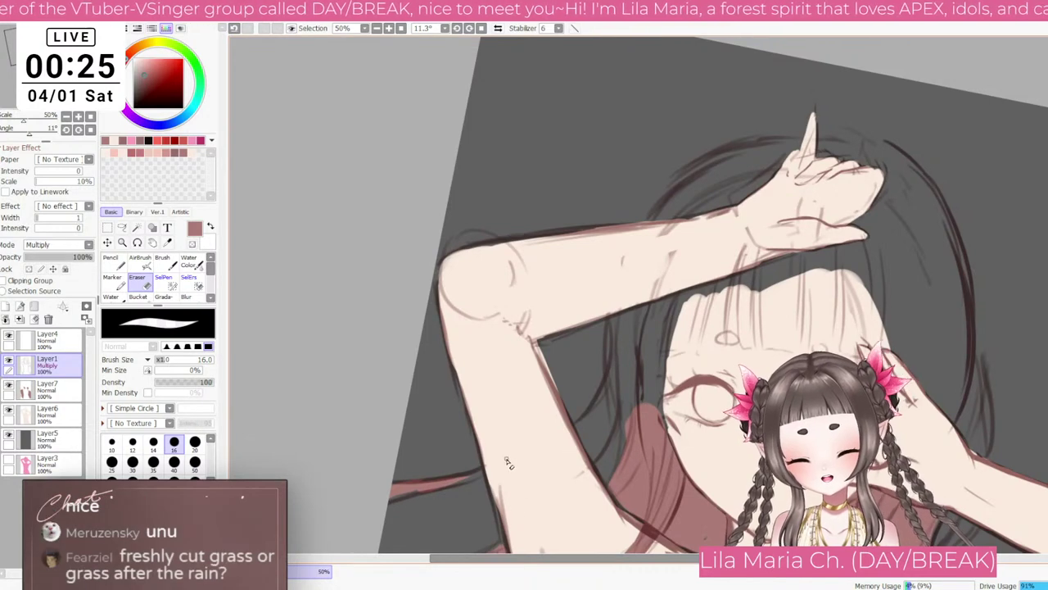
pyautogui.press('Delete')
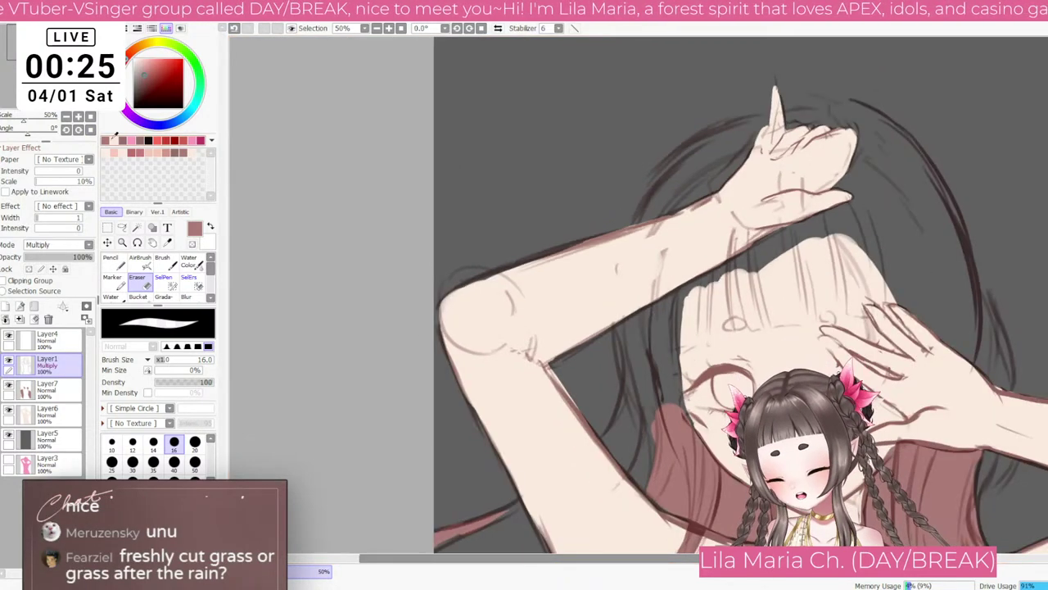
pyautogui.moveTo(735, 485); pyautogui.dragTo(484, 384)
pyautogui.scroll(1, 464, 338)
pyautogui.press(']')
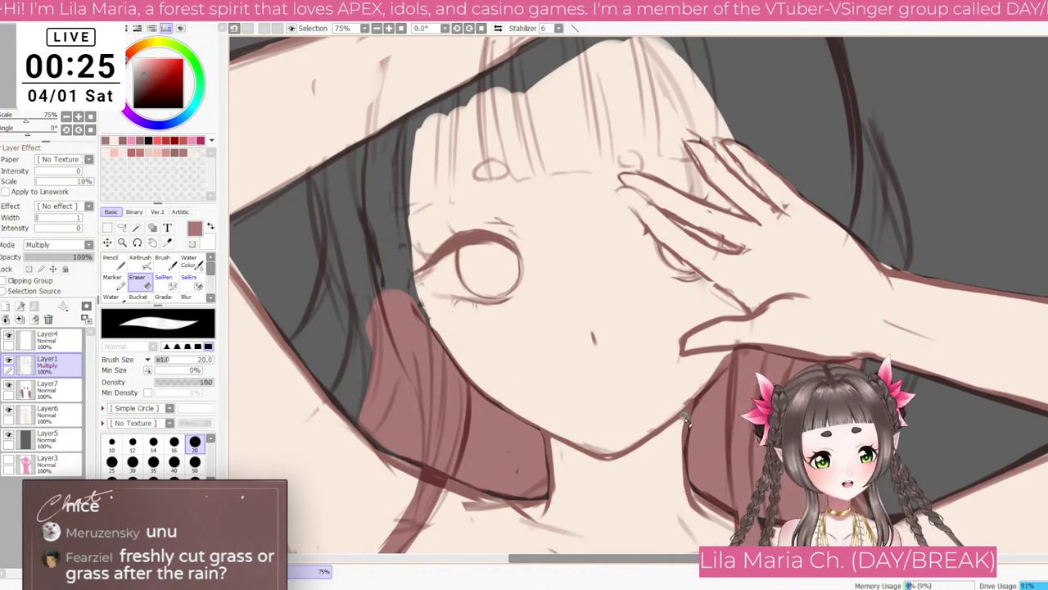
pyautogui.scroll(-3, 675, 407)
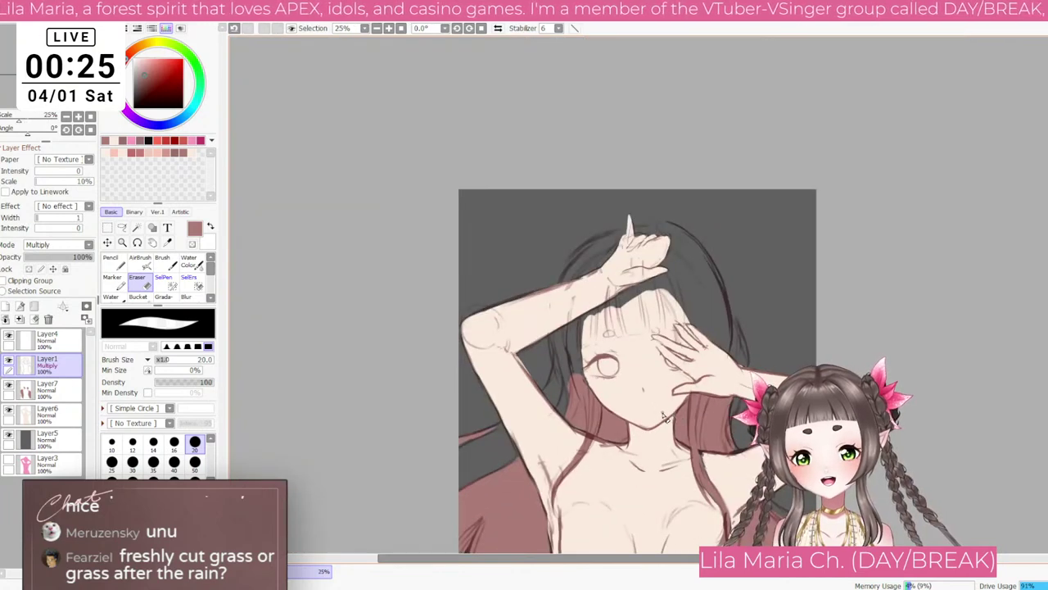
pyautogui.scroll(1, 663, 418)
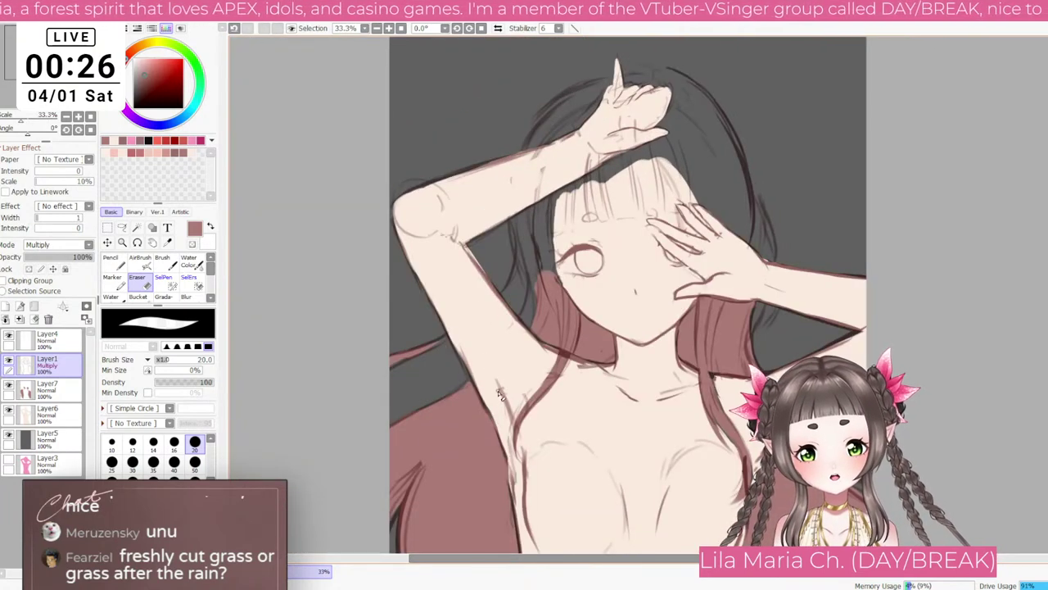
# Step: Erase rough sketch lines around both armpits and the chest's edge on Layer1 with the Eraser at sizes 35 and 40
pyautogui.press(']')
pyautogui.press(']')
pyautogui.press(']')
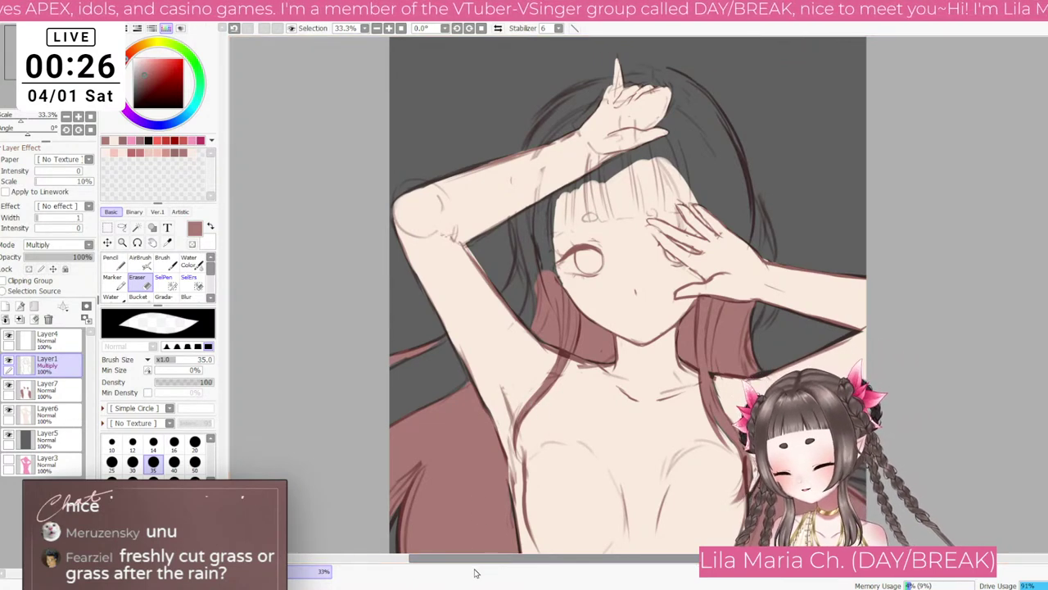
pyautogui.moveTo(726, 481); pyautogui.dragTo(588, 352)
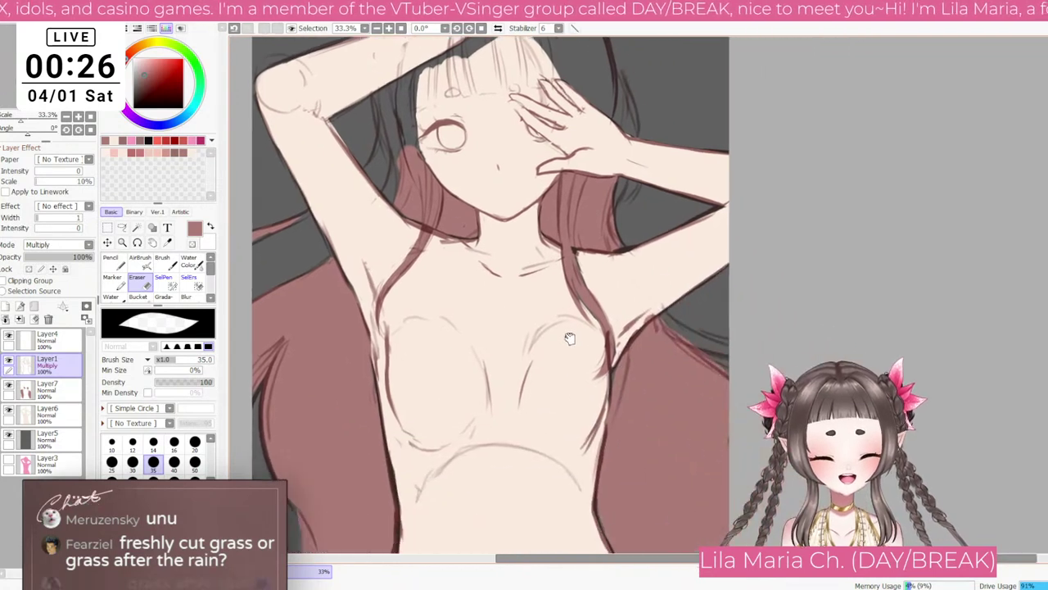
pyautogui.press(']')
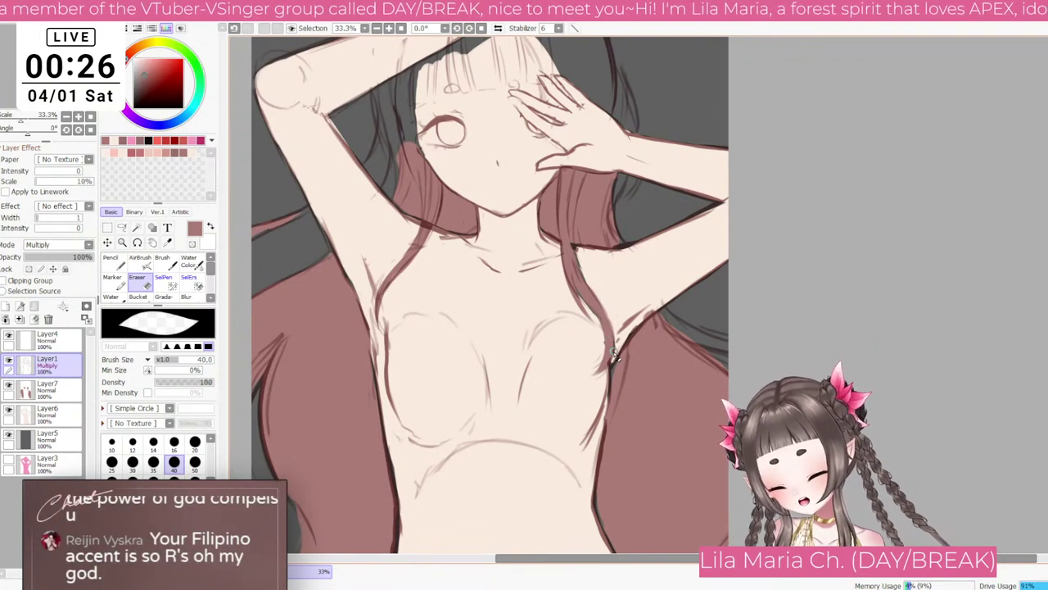
pyautogui.press('Delete')
pyautogui.press('Delete')
pyautogui.press('Delete')
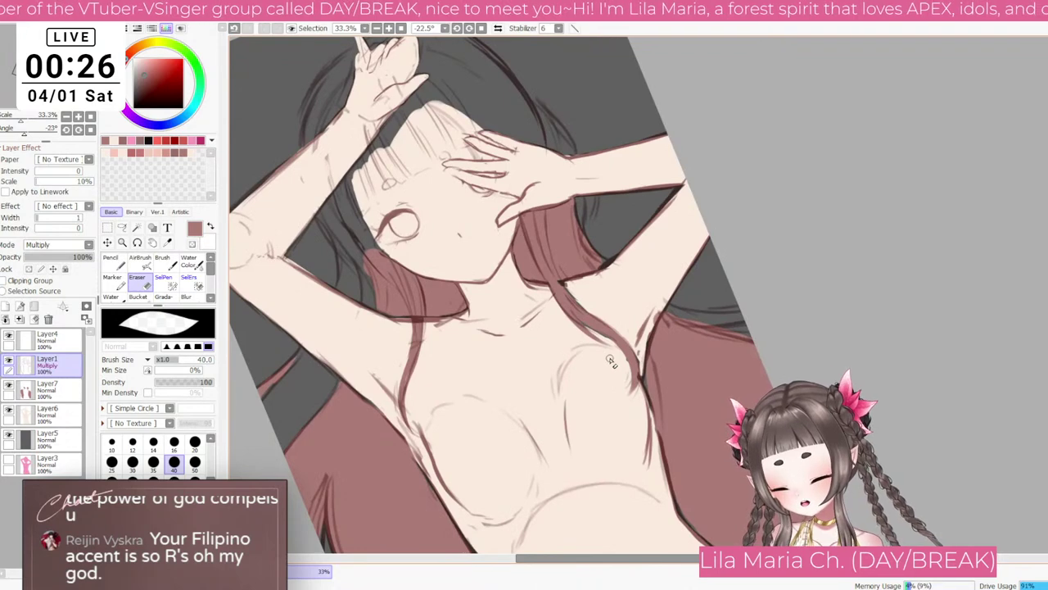
pyautogui.press('End')
pyautogui.press('Delete')
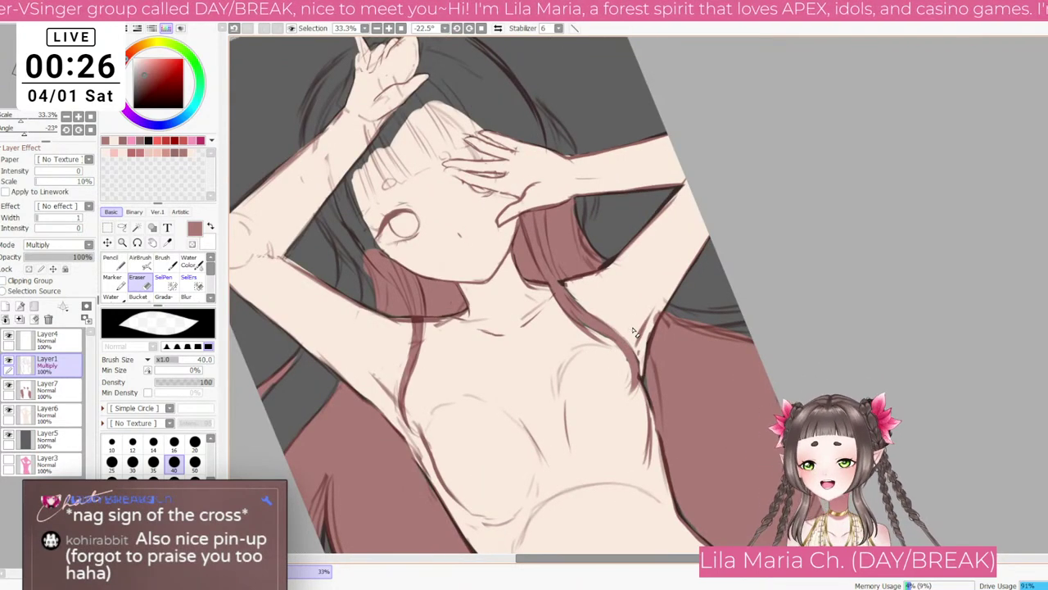
pyautogui.press('Home')
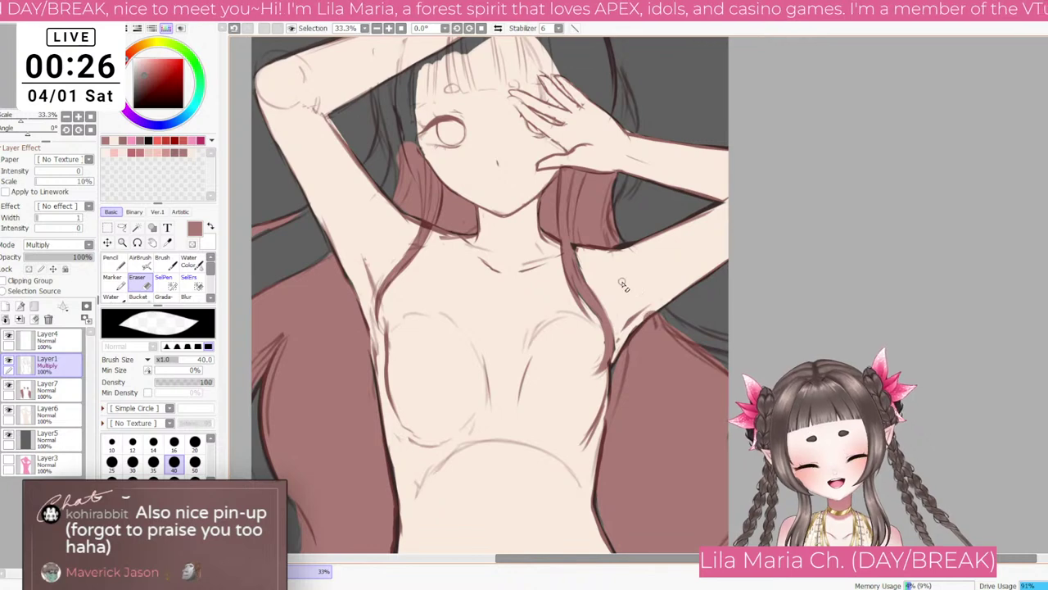
# Step: Trim the hair colour where it meets the bent arm's armpit on Layer7 with the Eraser at sizes 50 and 40
pyautogui.click(47, 387)
pyautogui.press(']')
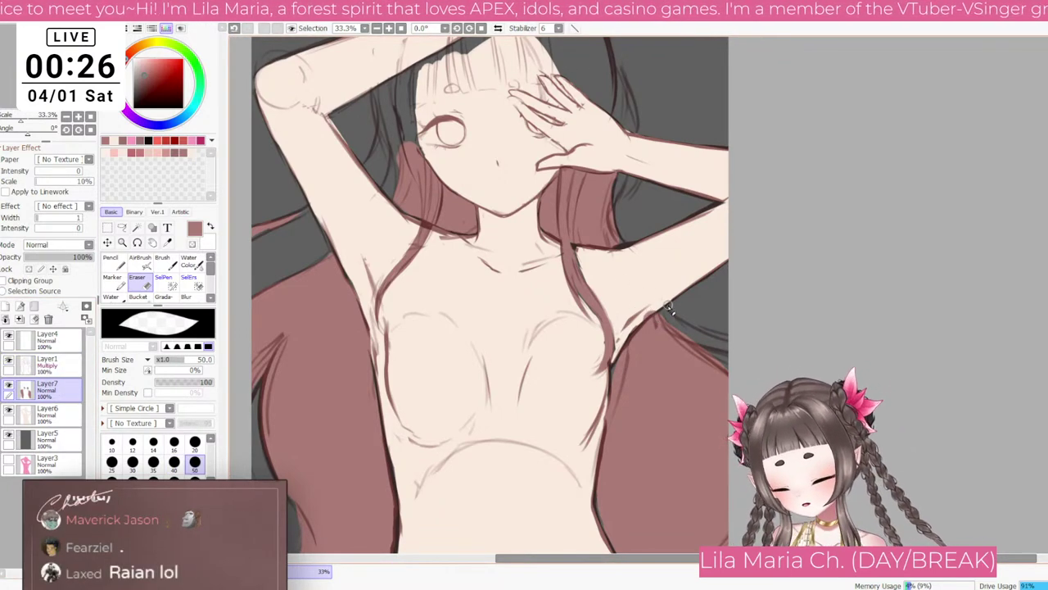
pyautogui.press('[')
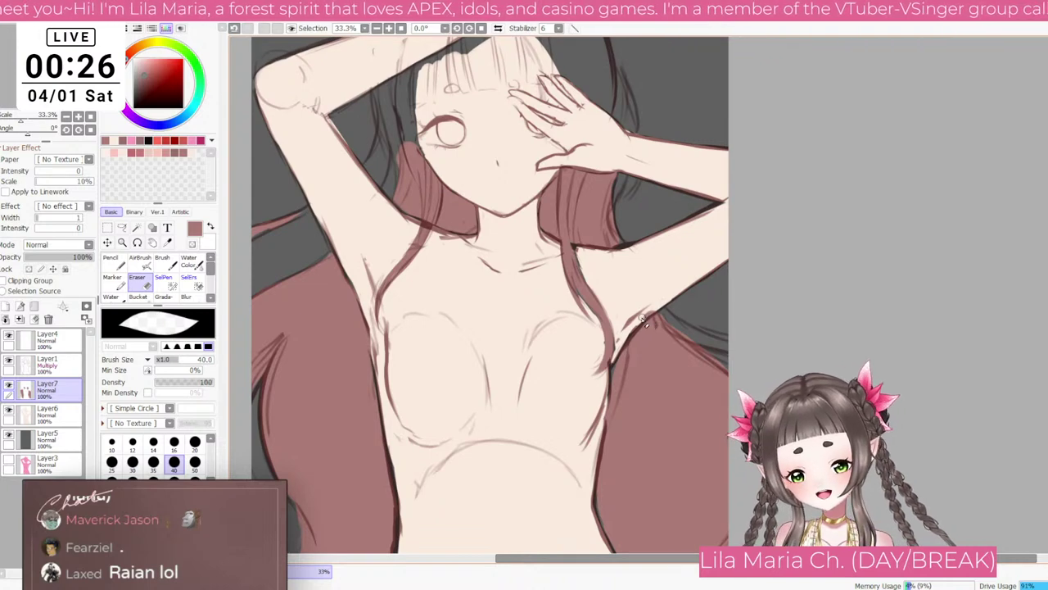
# Step: Extend the flat skin colour at the waist's edge on Layer6 with the Pencil at size 60
pyautogui.scroll(-2, 637, 328)
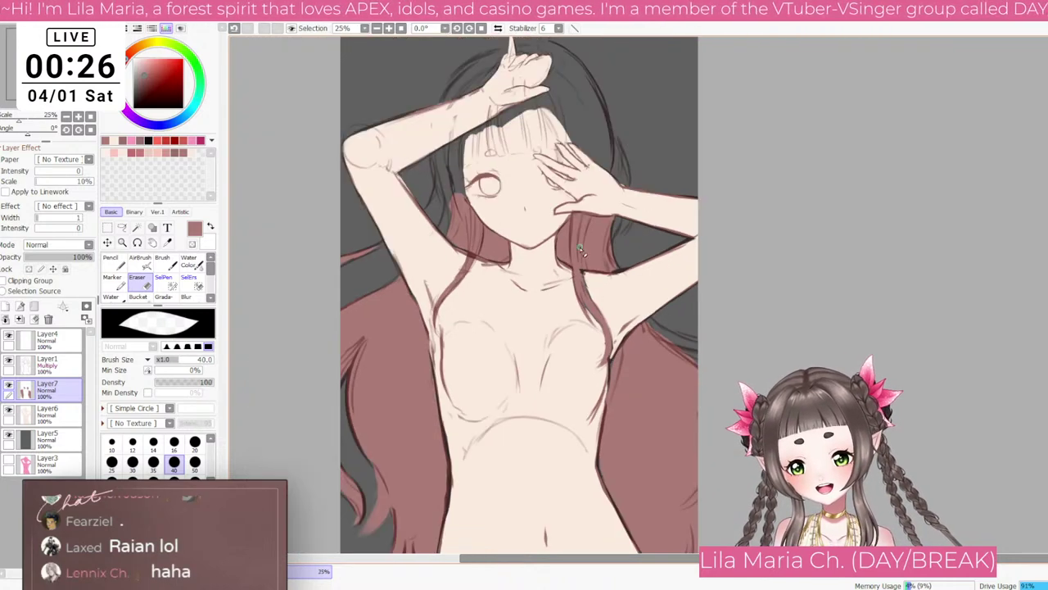
pyautogui.scroll(1, 557, 285)
pyautogui.click(114, 267)
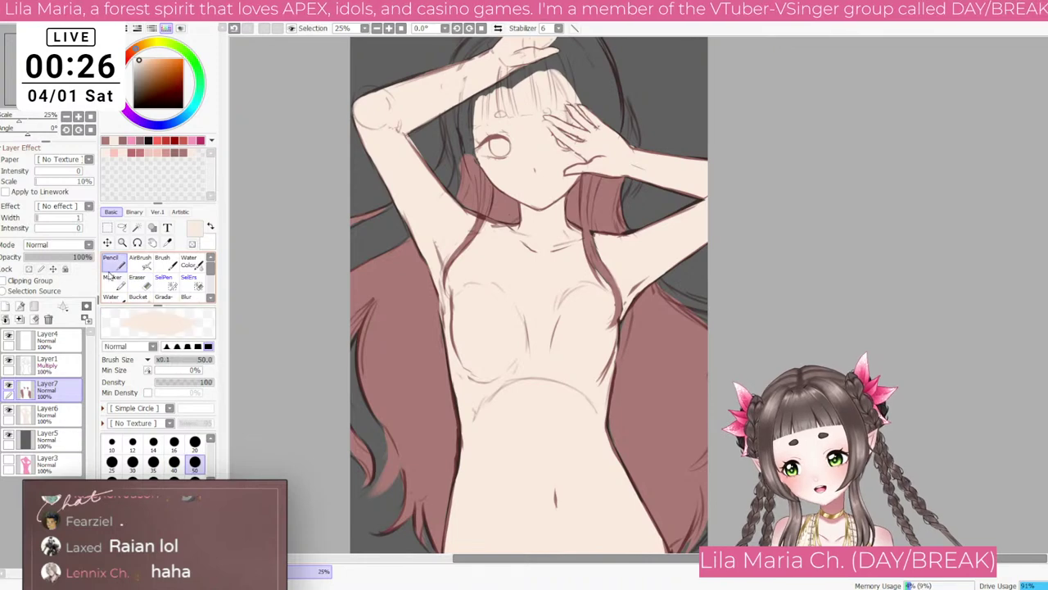
pyautogui.click(56, 416)
pyautogui.press(']')
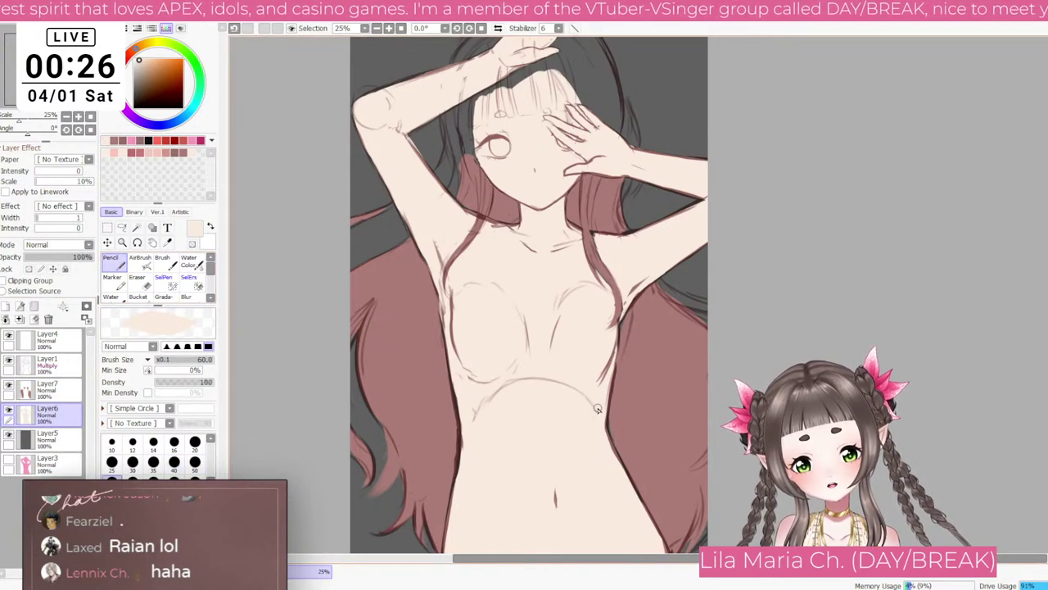
pyautogui.moveTo(605, 427)
pyautogui.mouseDown()
pyautogui.moveTo(624, 476)
pyautogui.moveTo(616, 407)
pyautogui.moveTo(621, 423)
pyautogui.mouseUp()
pyautogui.scroll(1, 571, 403)
# Step: Erase the hair colour overlapping the waist's edge on Layer7 with the Eraser at size 30, and check the whole figure
pyautogui.click(63, 384)
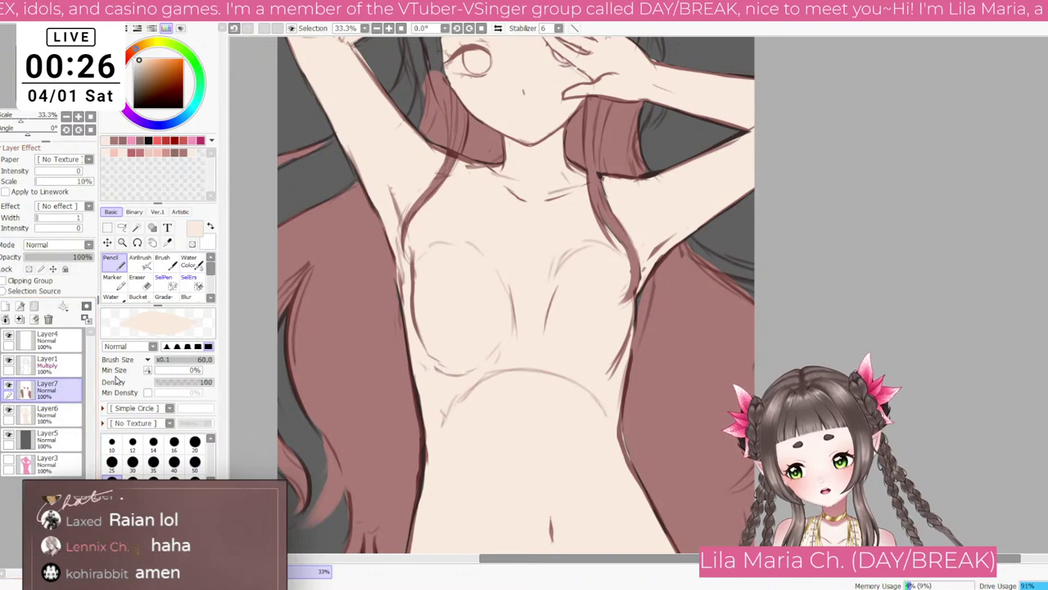
pyautogui.press('e')
pyautogui.press('[')
pyautogui.press('[')
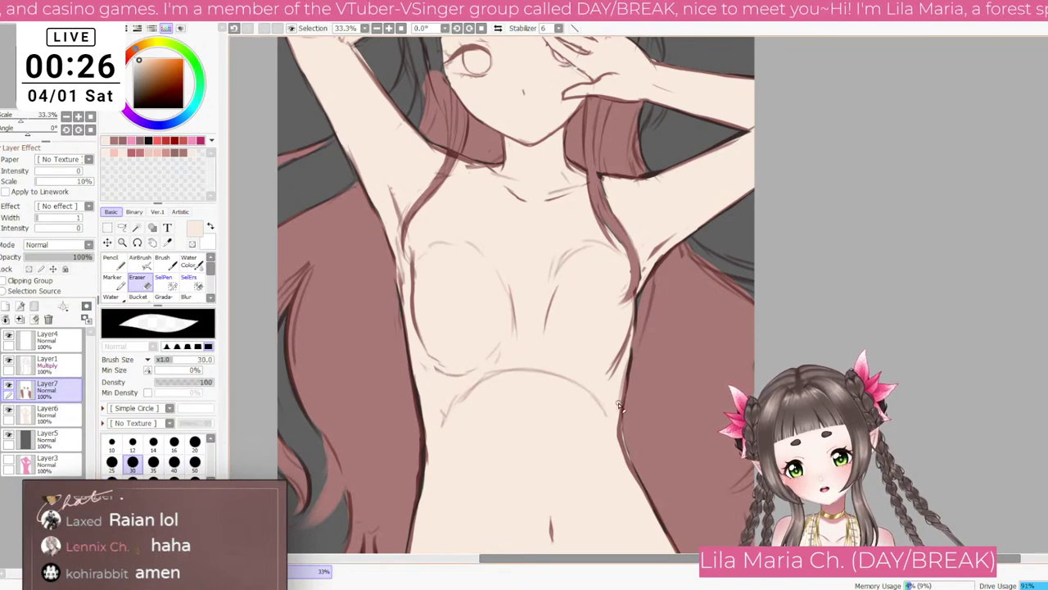
pyautogui.scroll(-1, 607, 446)
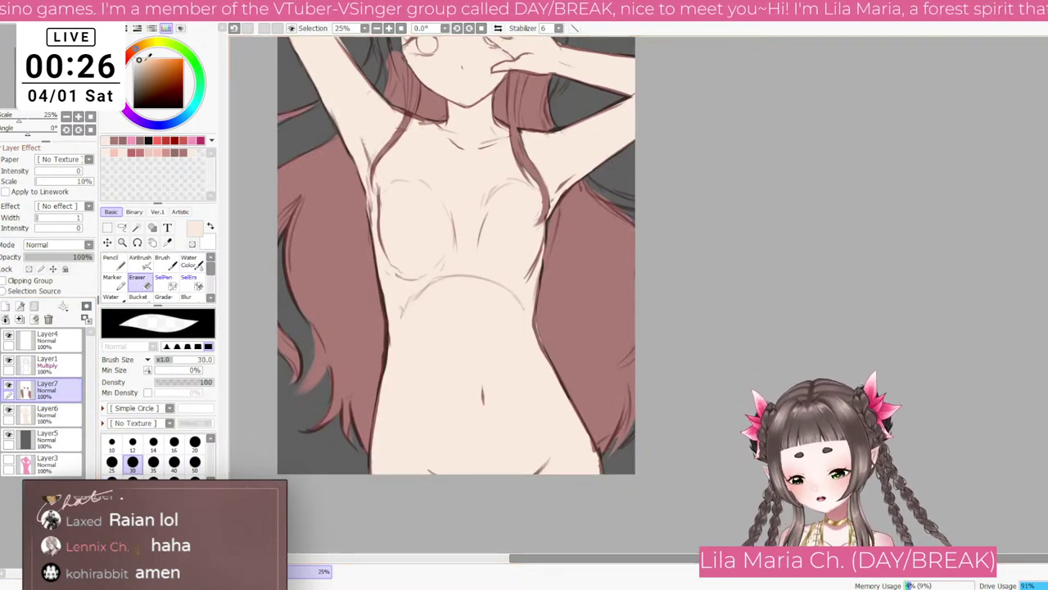
pyautogui.click(91, 117)
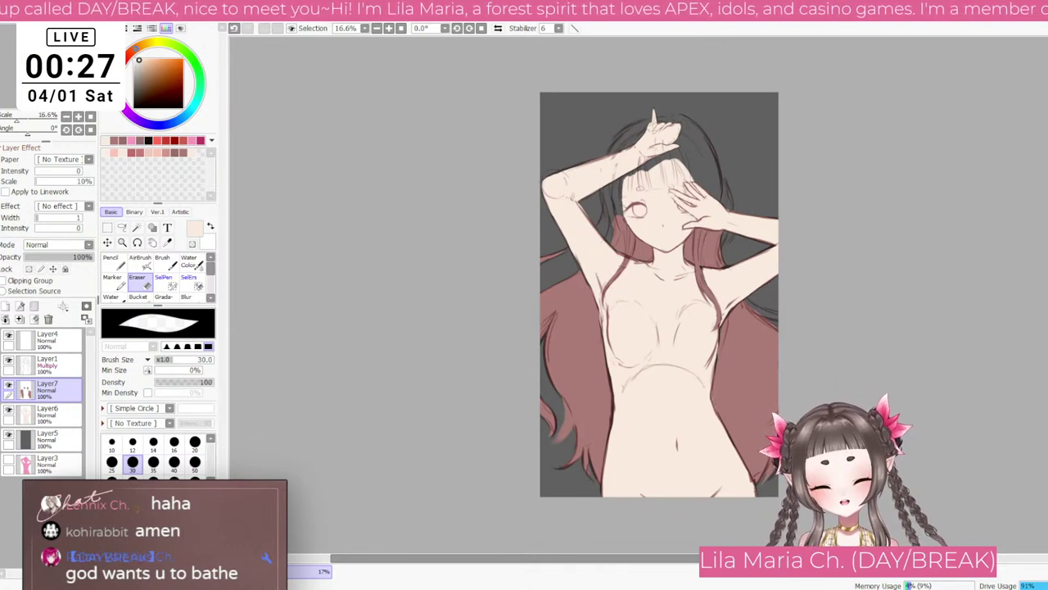
# Step: Sample the dusty-rose hair colour and paint loose side strands between the raised arm and cheek on Layer7 with the Pencil up to size 40
pyautogui.scroll(4, 753, 158)
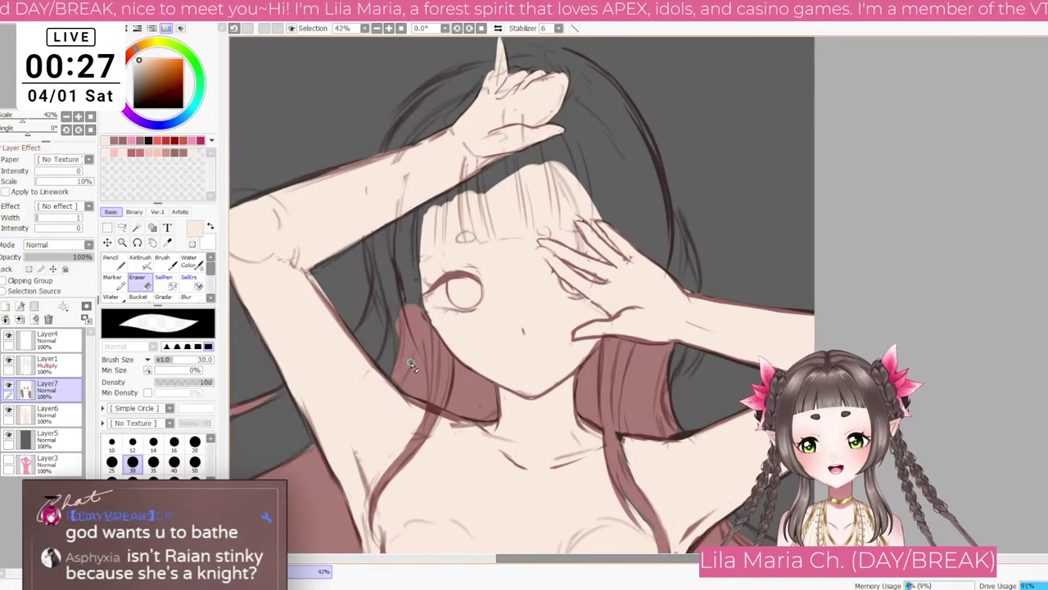
pyautogui.keyDown('alt'); pyautogui.click(412, 366); pyautogui.keyUp('alt')
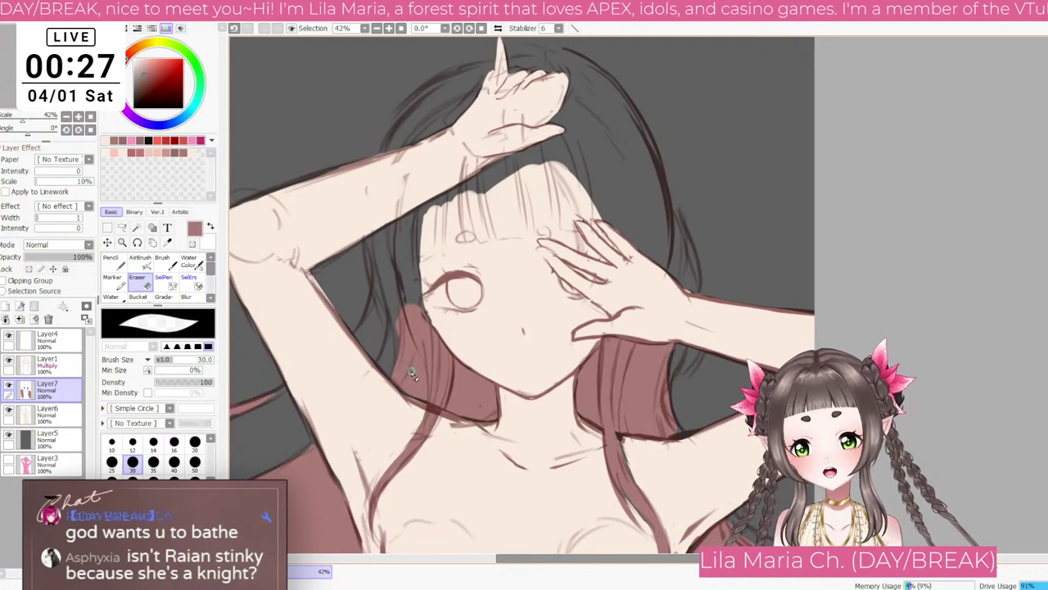
pyautogui.click(162, 267)
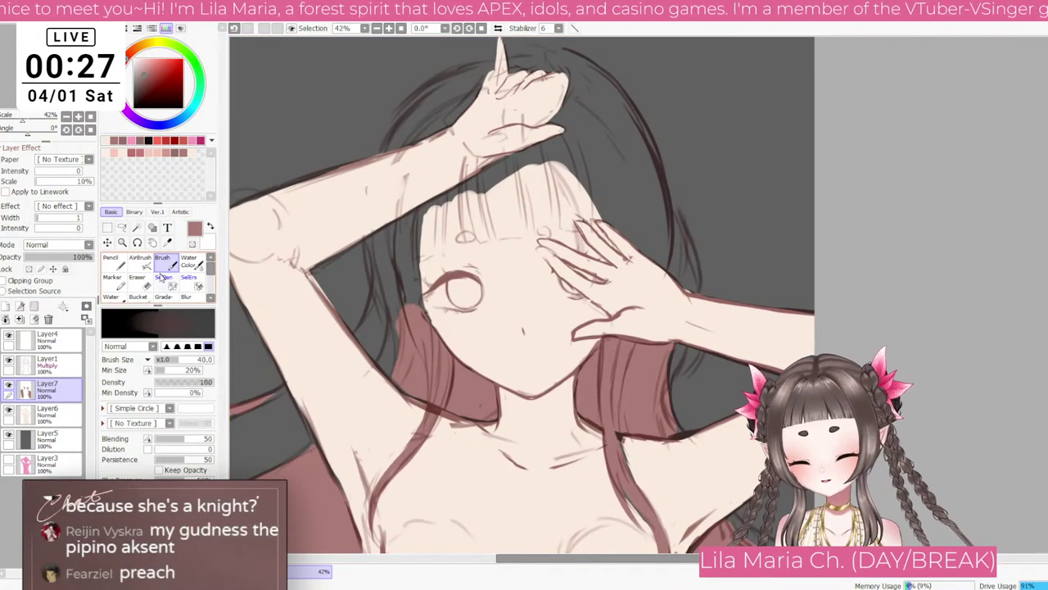
pyautogui.click(121, 266)
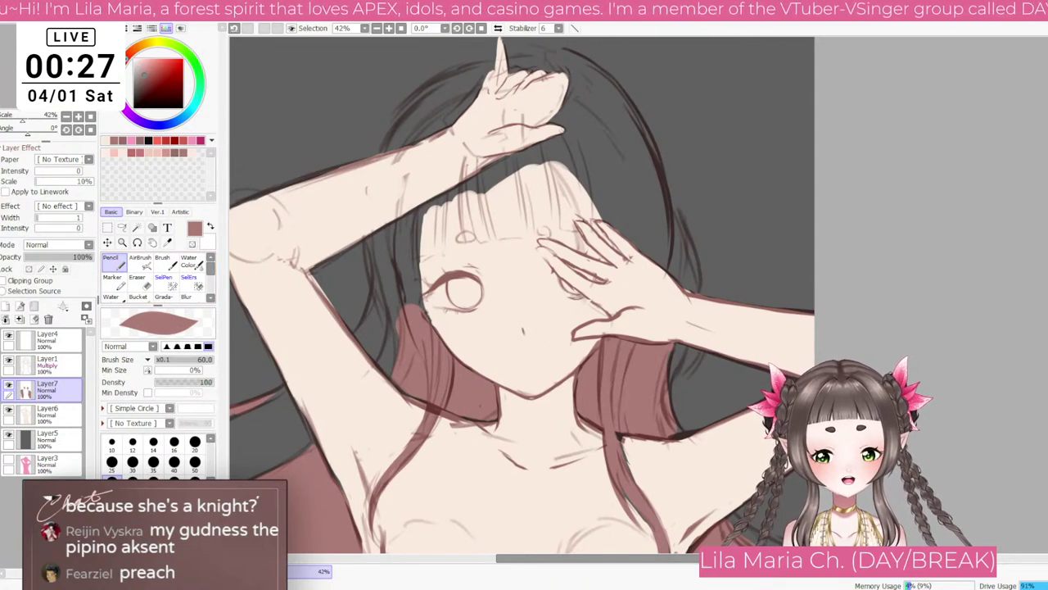
pyautogui.click(173, 442)
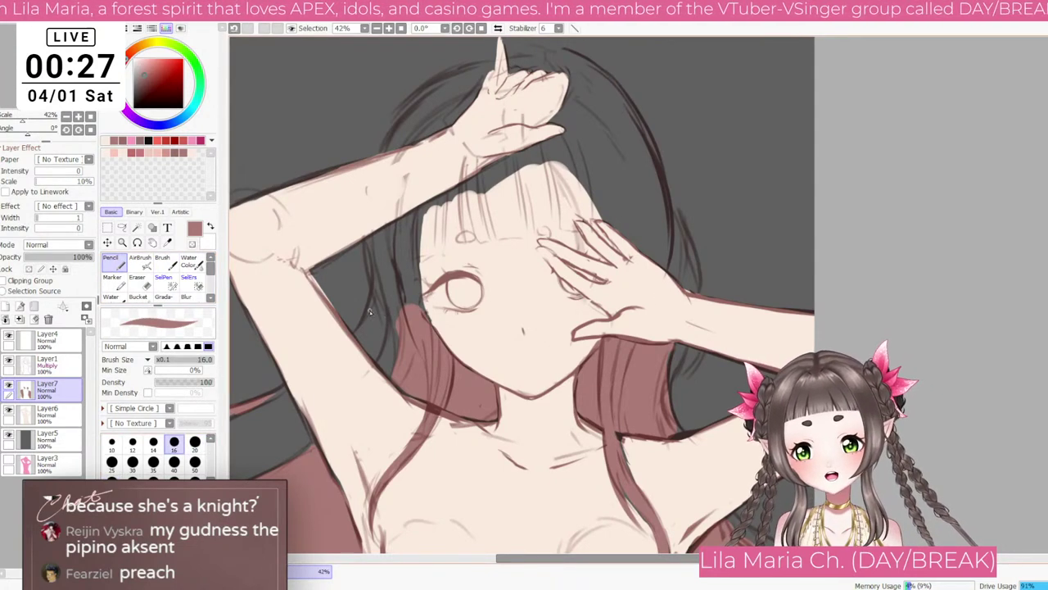
pyautogui.press(']')
pyautogui.press(']')
pyautogui.press(']')
pyautogui.moveTo(367, 296); pyautogui.dragTo(350, 335)
pyautogui.hotkey('ctrl', 'z')
pyautogui.hotkey('ctrl', 'z')
pyautogui.moveTo(374, 269)
pyautogui.mouseDown()
pyautogui.moveTo(380, 295)
pyautogui.moveTo(378, 264)
pyautogui.moveTo(356, 327)
pyautogui.moveTo(383, 263)
pyautogui.mouseUp()
pyautogui.moveTo(366, 317)
pyautogui.mouseDown()
pyautogui.moveTo(382, 258)
pyautogui.moveTo(370, 304)
pyautogui.moveTo(379, 277)
pyautogui.mouseUp()
pyautogui.press(']')
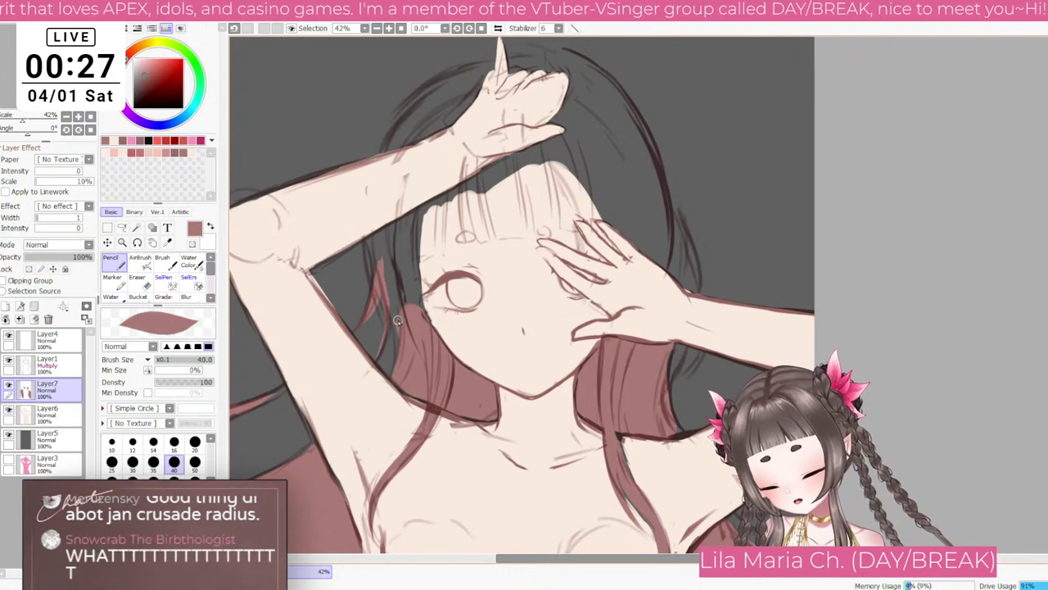
# Step: Fill the side hair between the loose strands and the face with the Pencil at sizes between 40 and 100 on Layer7
pyautogui.press(']')
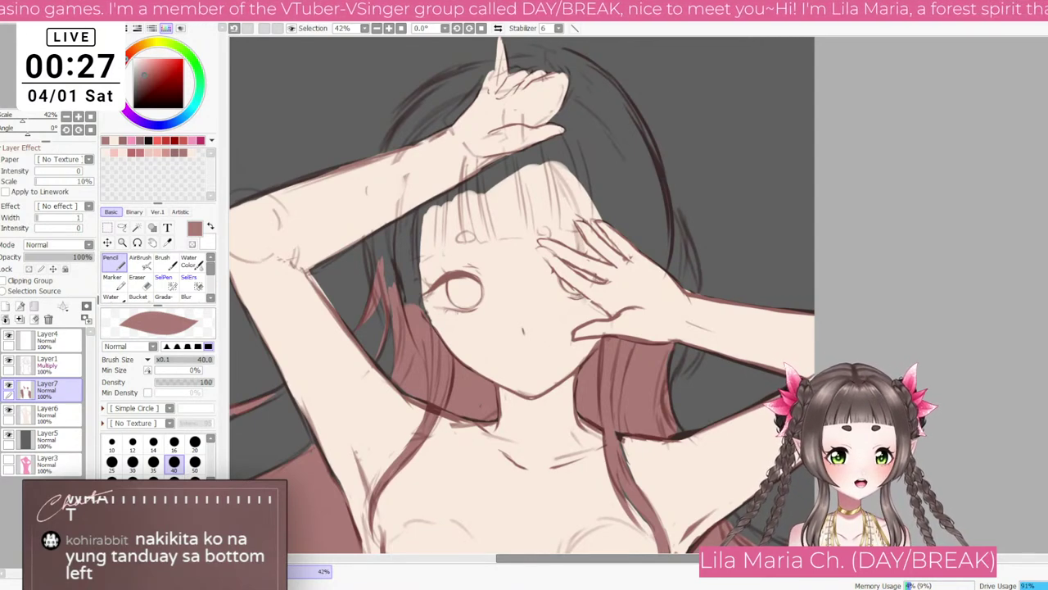
pyautogui.press(']')
pyautogui.press(']')
pyautogui.press(']')
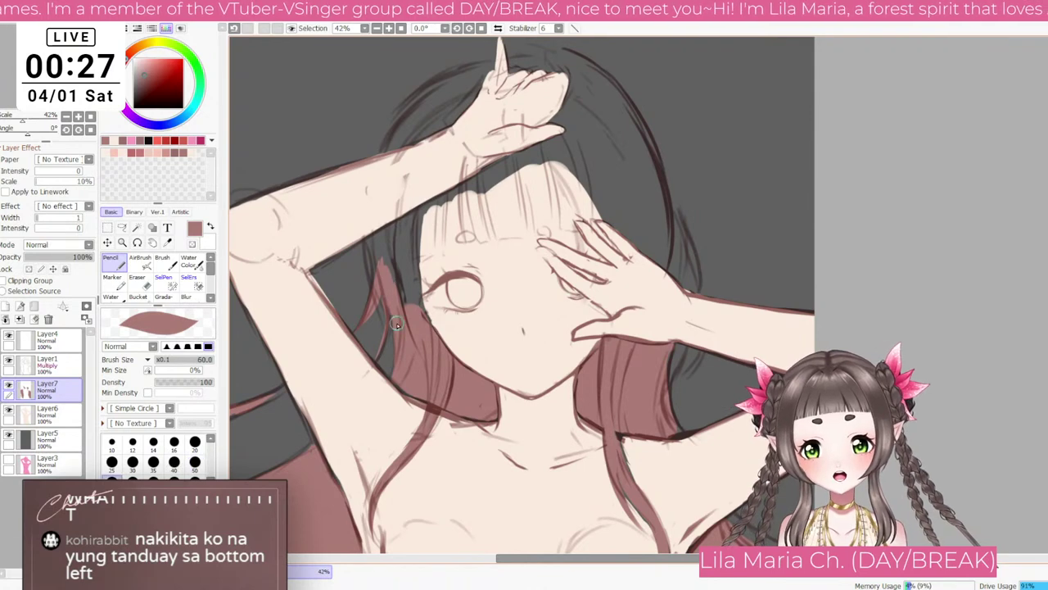
pyautogui.moveTo(403, 275); pyautogui.dragTo(408, 298)
pyautogui.hotkey('ctrl', 'z')
pyautogui.press('[')
pyautogui.press('[')
pyautogui.moveTo(414, 243); pyautogui.dragTo(434, 346)
pyautogui.press(']')
pyautogui.press(']')
pyautogui.press('[')
pyautogui.press('[')
pyautogui.moveTo(373, 239); pyautogui.dragTo(385, 303)
pyautogui.press(']')
pyautogui.press(']')
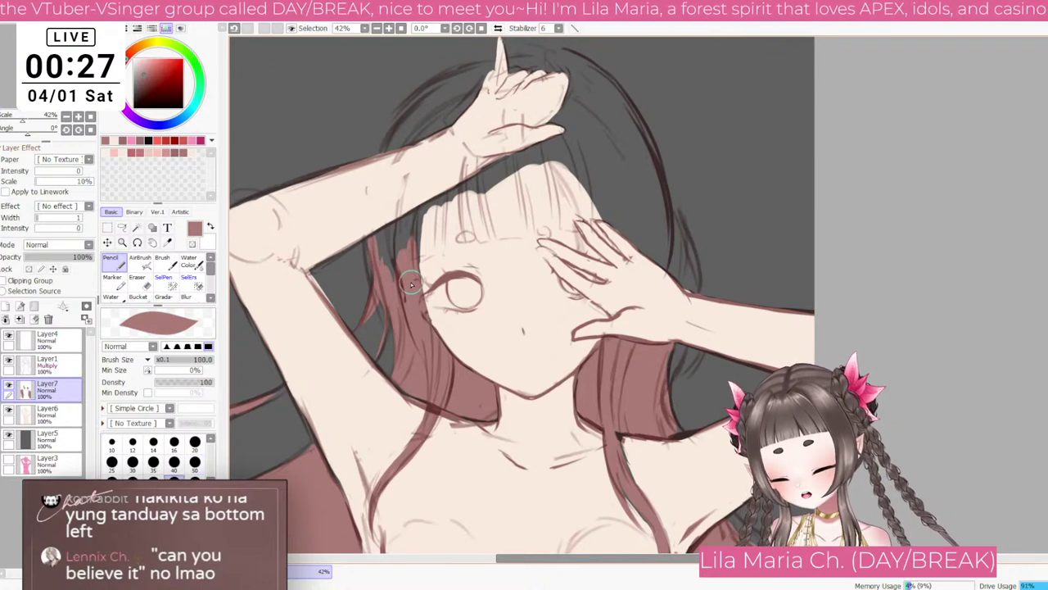
# Step: Extend the side hair colour up to the raised forearm's edge and down along the temple with the Pencil at sizes 50, 70 and 30
pyautogui.press('[')
pyautogui.press('[')
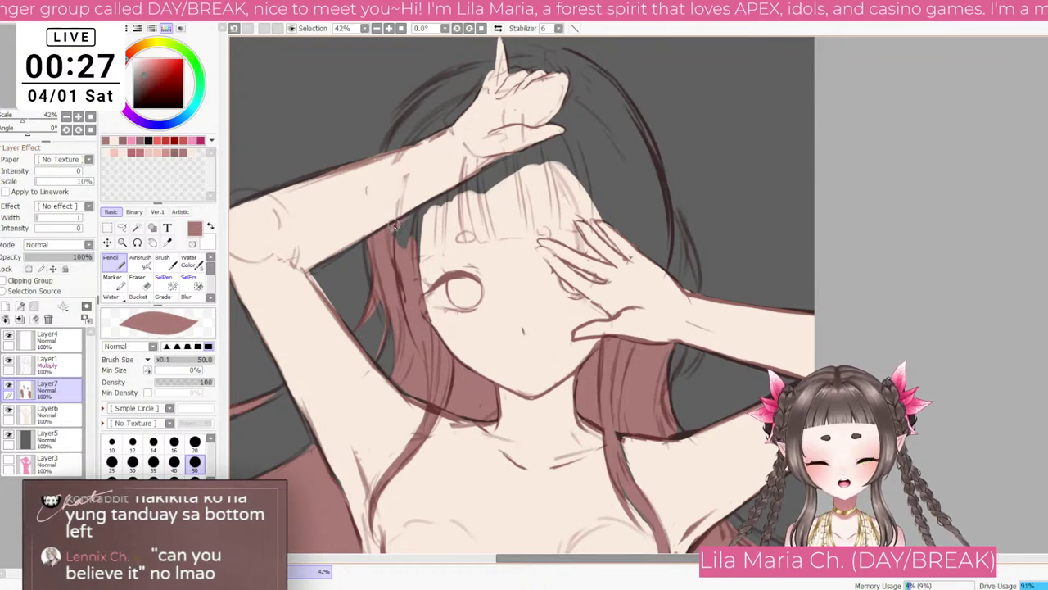
pyautogui.press(']')
pyautogui.press(']')
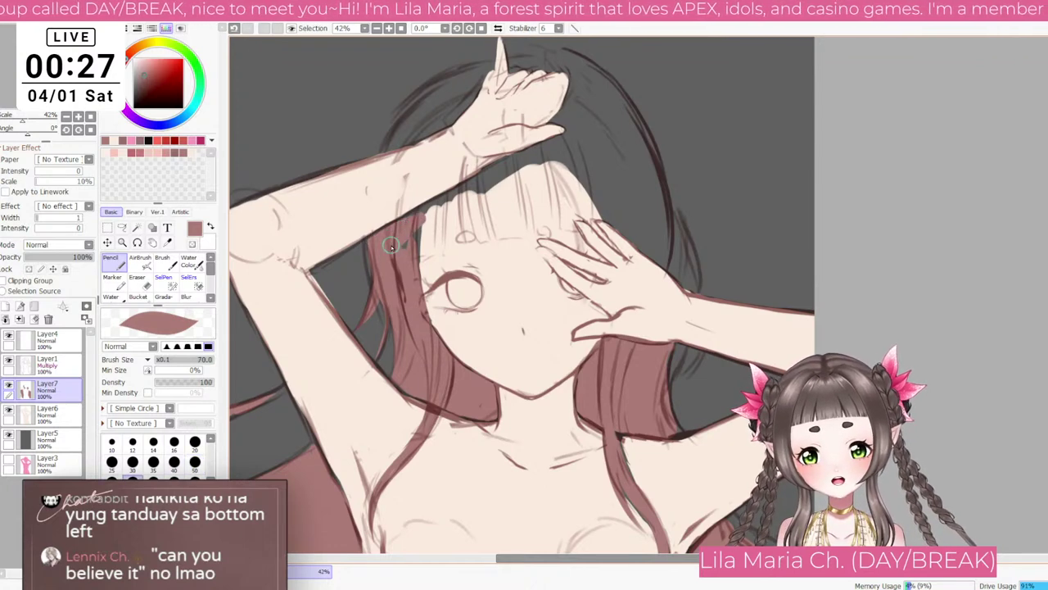
pyautogui.press('[')
pyautogui.press('[')
pyautogui.press('[')
pyautogui.press('[')
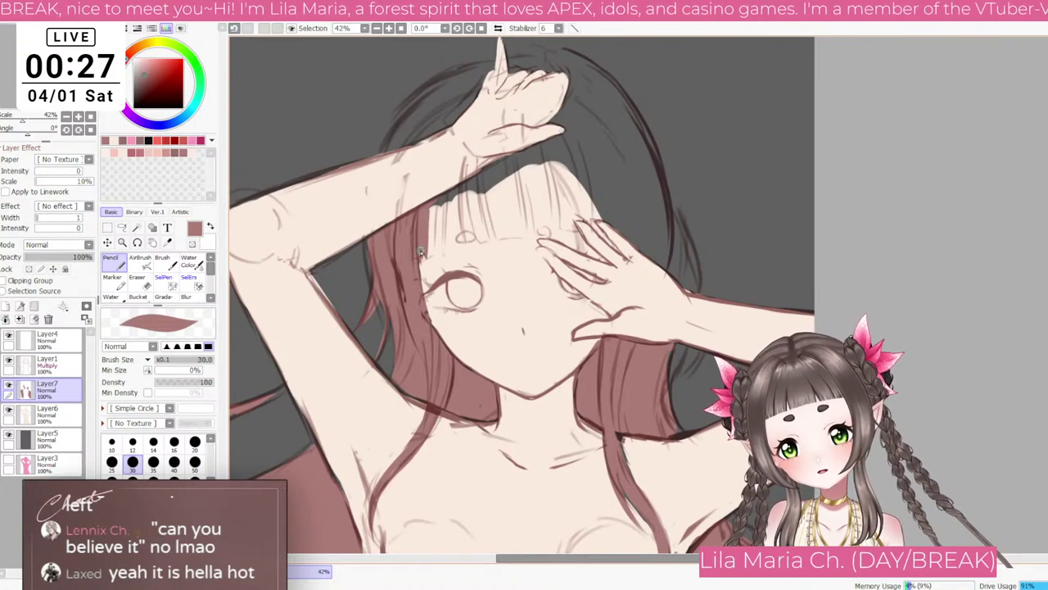
# Step: Paint the first vertical bangs strands from under the raised wrist down the forehead with the Pencil at sizes 40 to 80
pyautogui.press(']')
pyautogui.press(']')
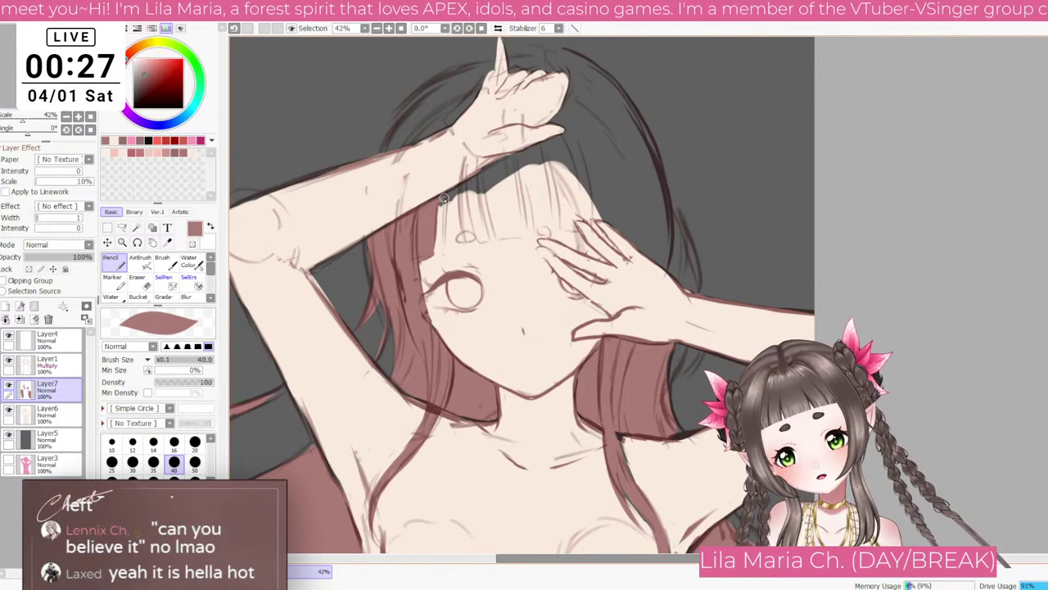
pyautogui.moveTo(445, 197)
pyautogui.mouseDown()
pyautogui.moveTo(443, 257)
pyautogui.moveTo(444, 198)
pyautogui.moveTo(441, 248)
pyautogui.moveTo(443, 199)
pyautogui.moveTo(465, 183)
pyautogui.moveTo(464, 240)
pyautogui.moveTo(475, 199)
pyautogui.mouseUp()
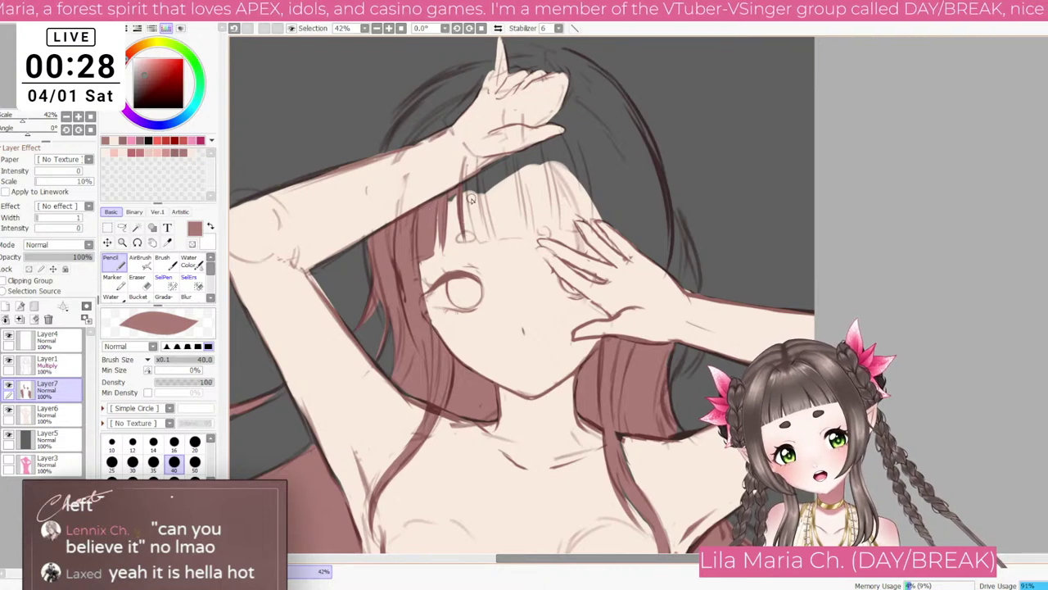
pyautogui.press(']')
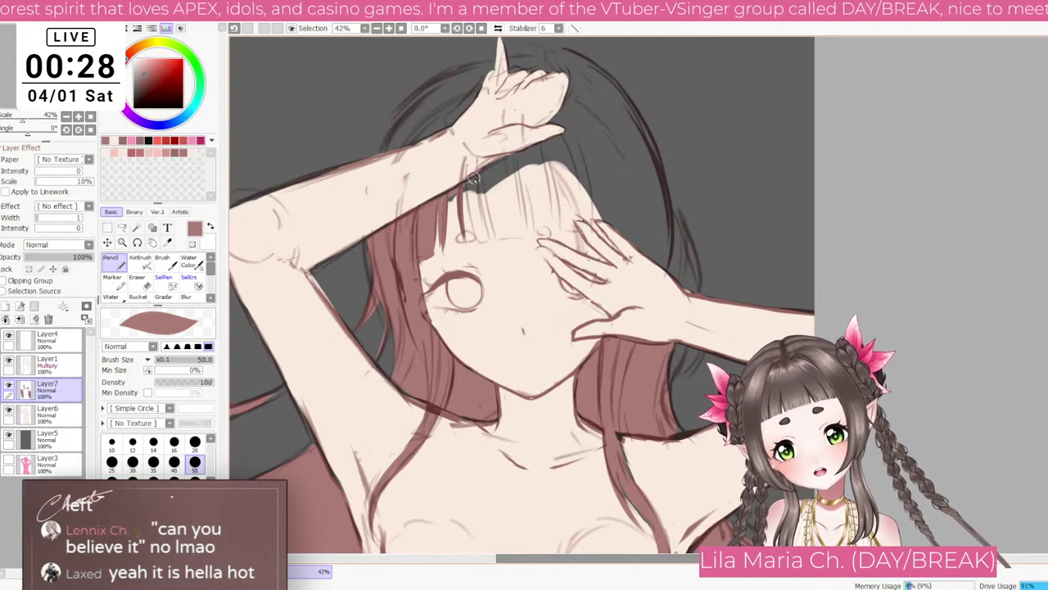
pyautogui.moveTo(471, 181); pyautogui.dragTo(472, 231)
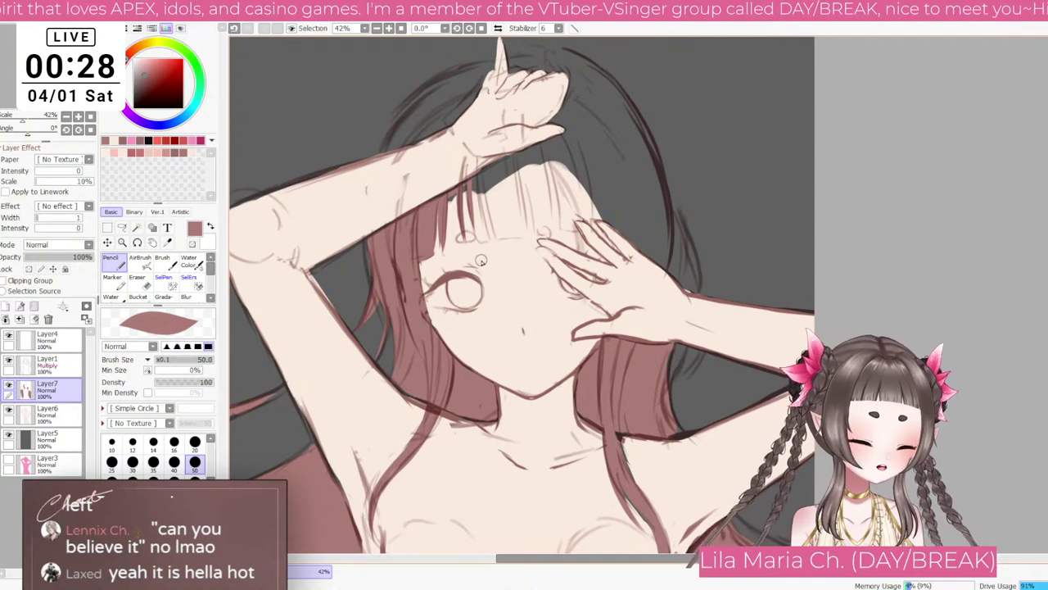
pyautogui.scroll(-1, 465, 219)
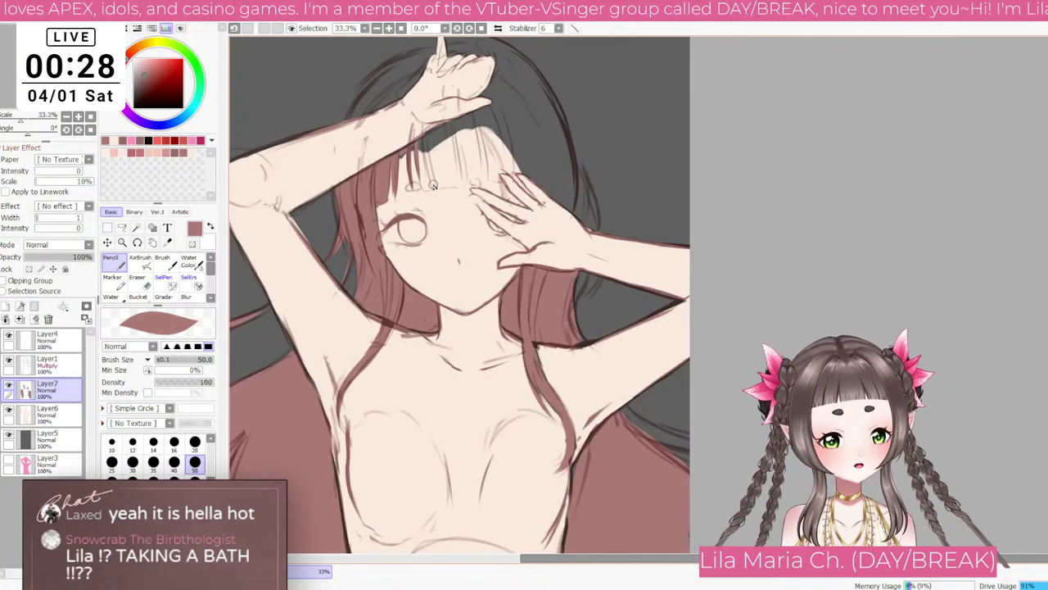
pyautogui.hotkey('ctrl', '-')
pyautogui.press(']')
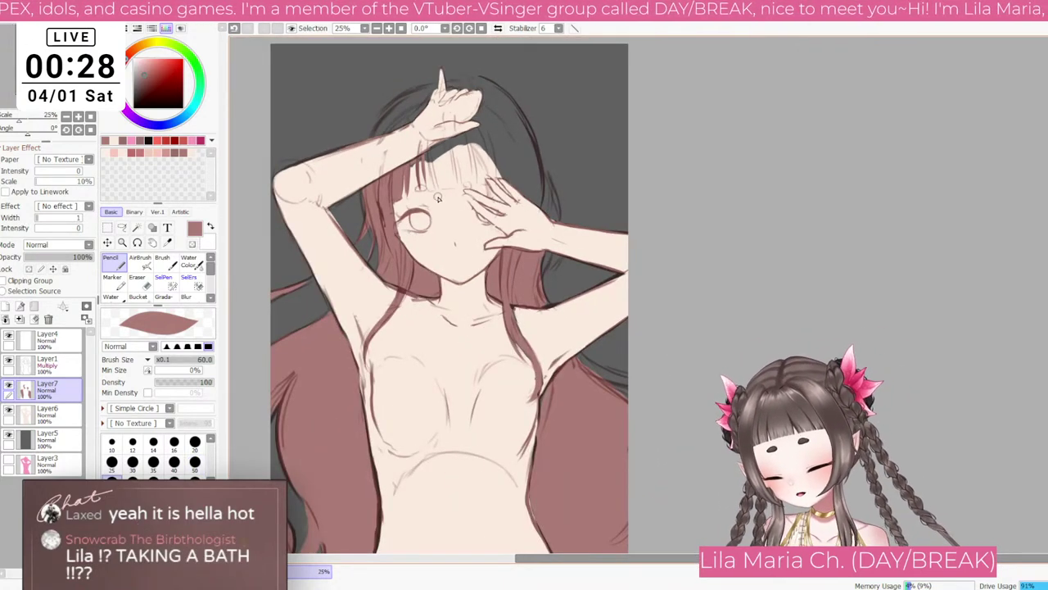
pyautogui.hotkey('ctrl', '+')
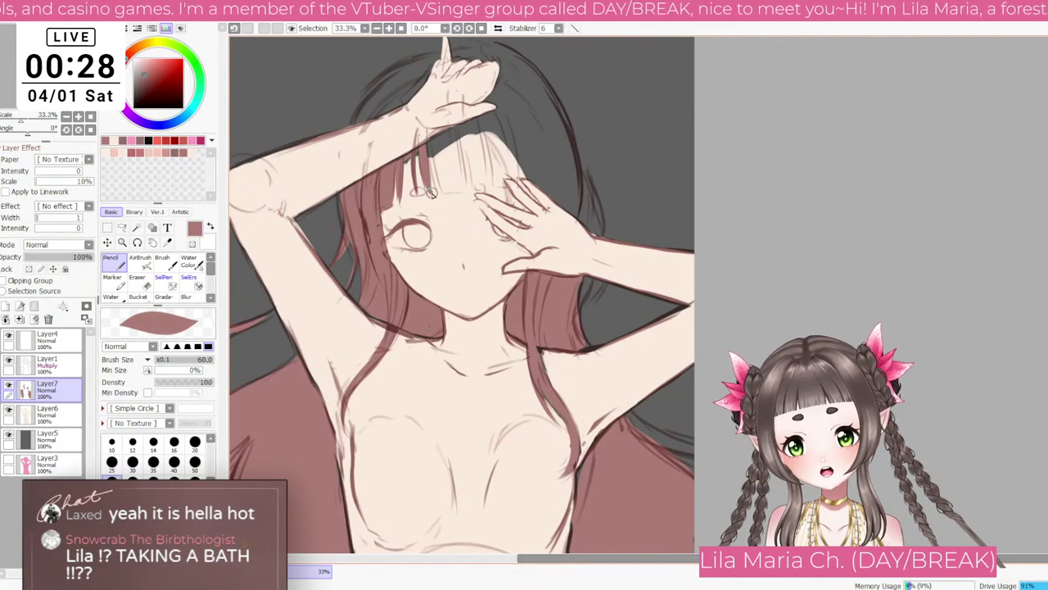
pyautogui.press(']')
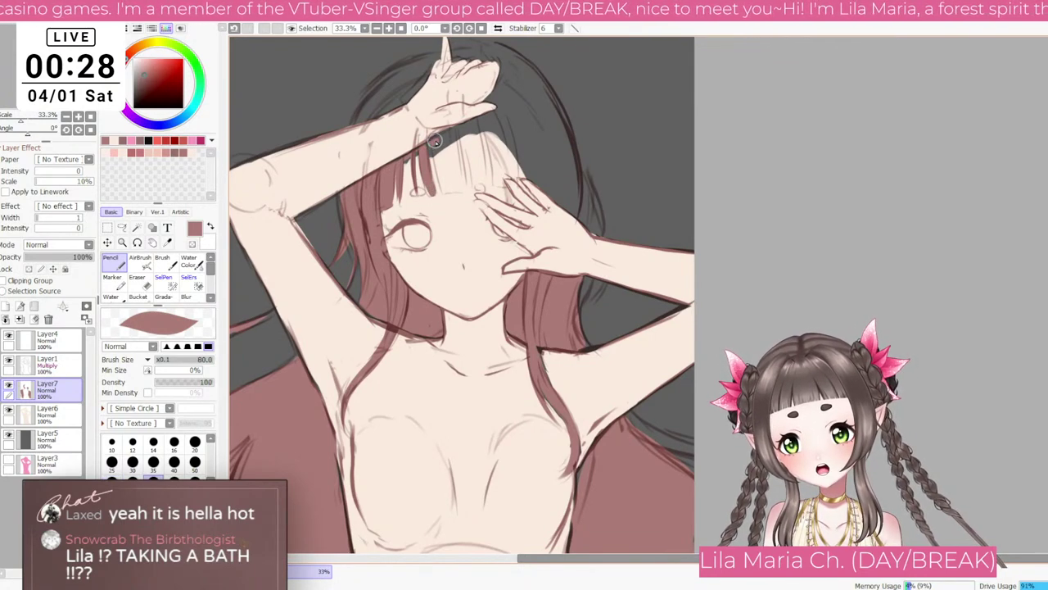
pyautogui.moveTo(442, 131)
pyautogui.mouseDown()
pyautogui.moveTo(443, 180)
pyautogui.moveTo(437, 146)
pyautogui.mouseUp()
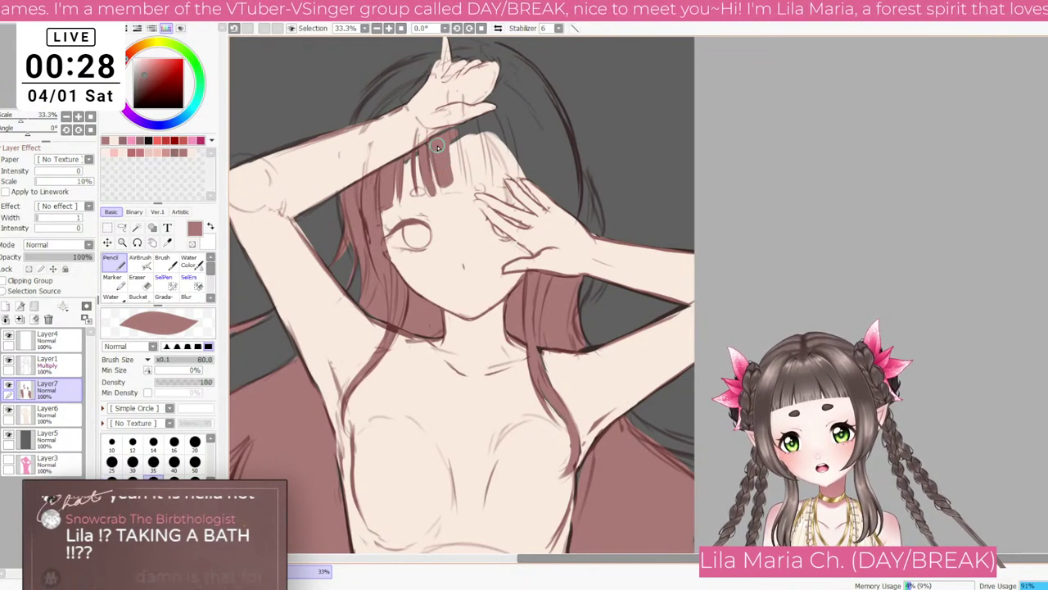
# Step: Fill in the blunt lower edge of the bangs beside the temple with the Pencil at size 40
pyautogui.hotkey('ctrl', '+')
pyautogui.hotkey('ctrl', '+')
pyautogui.press('[')
pyautogui.press('[')
pyautogui.press('[')
pyautogui.press('[')
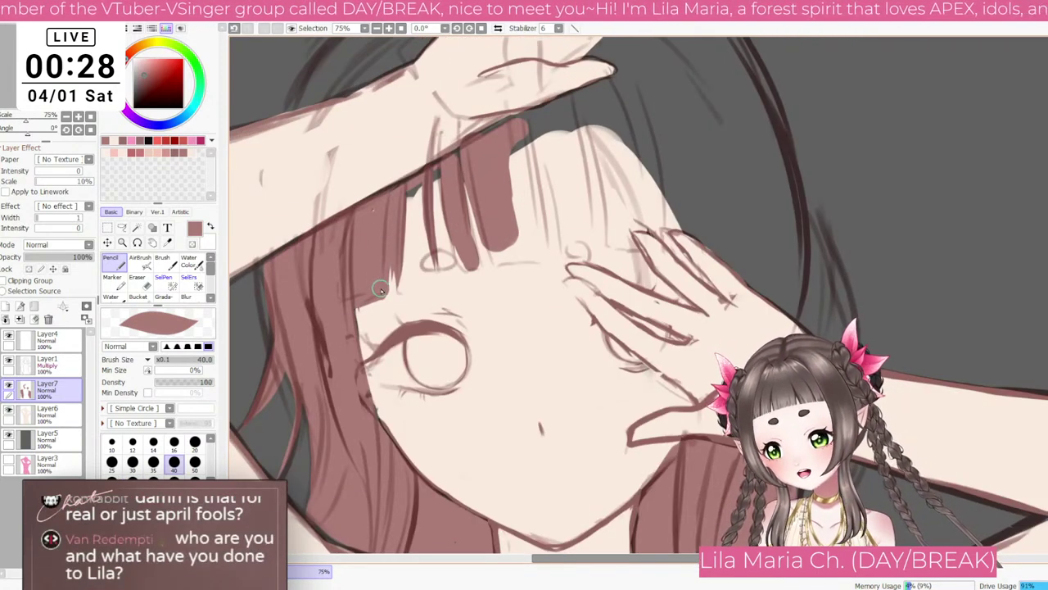
# Step: Erase stray sketch lines over the side hair near the temple on Layer1 with the Eraser at sizes 35 and 50
pyautogui.scroll(-2, 375, 283)
pyautogui.click(51, 365)
pyautogui.press('e')
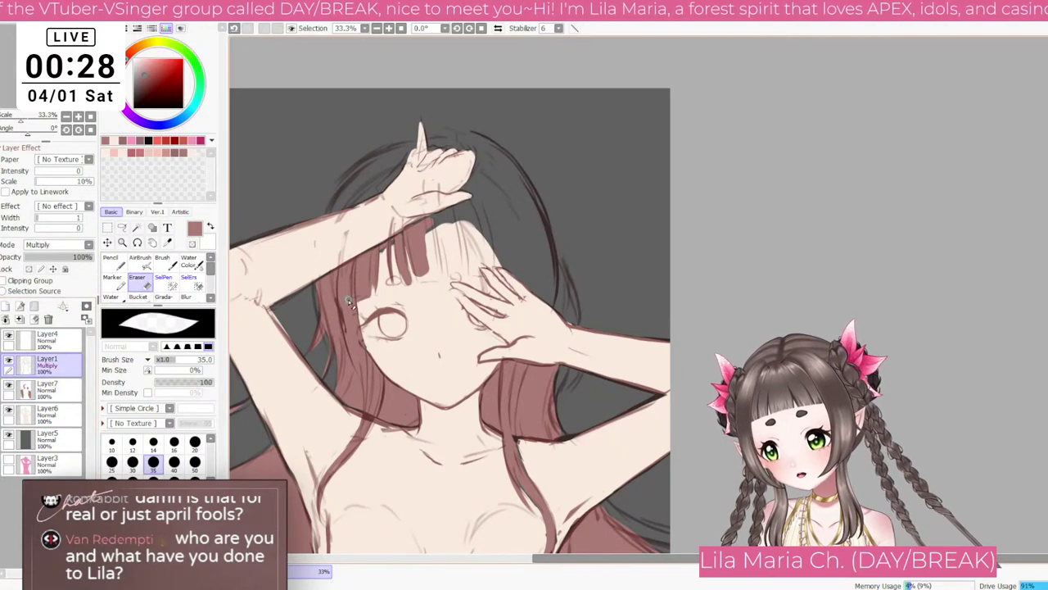
pyautogui.press(']')
pyautogui.press(']')
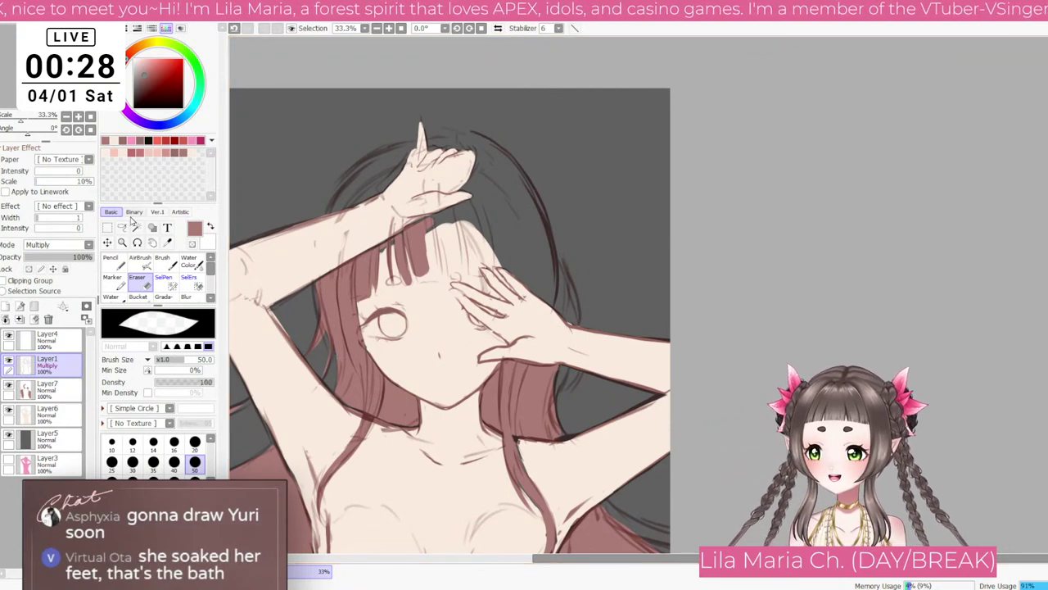
# Step: Fill the gaps between the painted bangs strands on Layer7 with the Brush at sizes 25 and 30
pyautogui.click(163, 261)
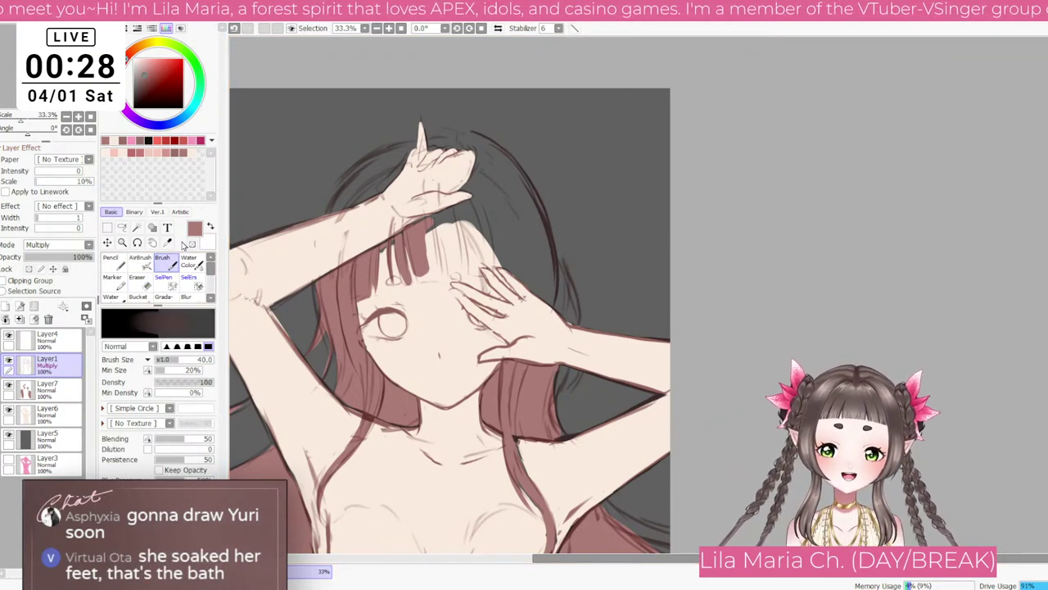
pyautogui.press('pageup')
pyautogui.moveTo(308, 263); pyautogui.dragTo(431, 269)
pyautogui.press('[')
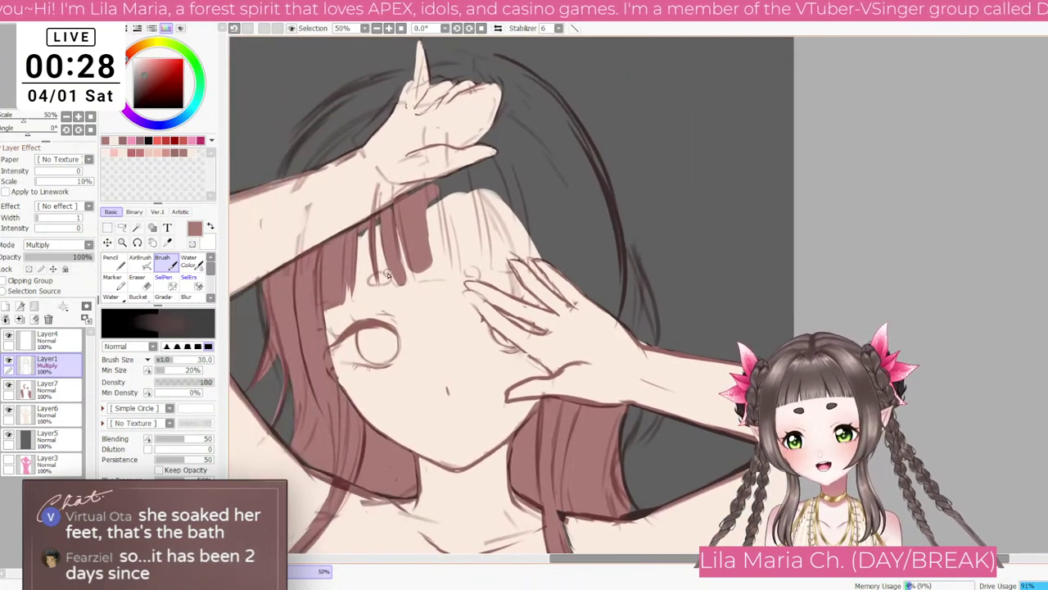
pyautogui.press('[')
pyautogui.press('[')
pyautogui.click(72, 393)
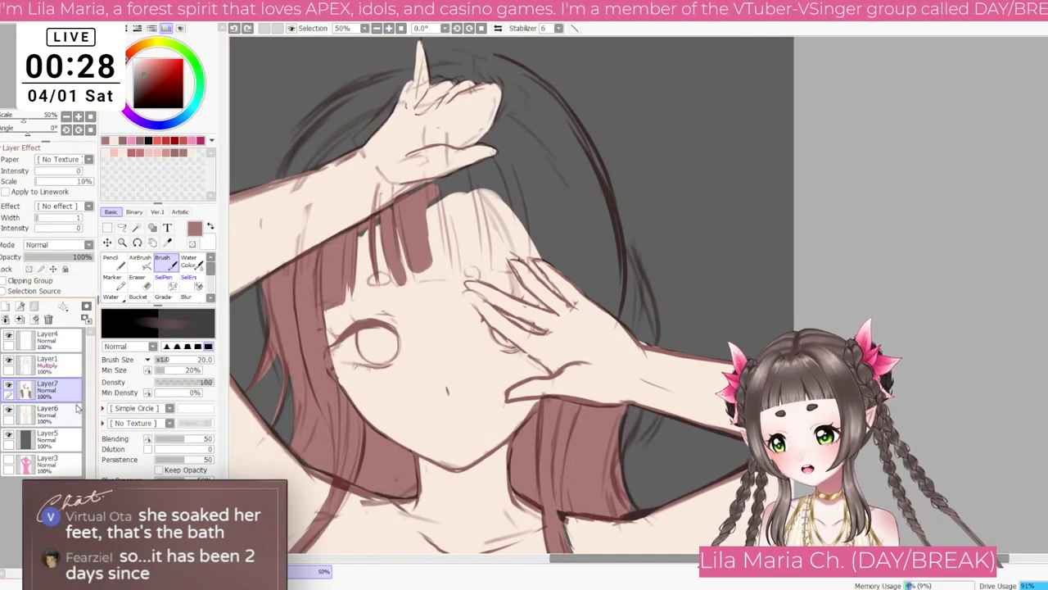
pyautogui.press(']')
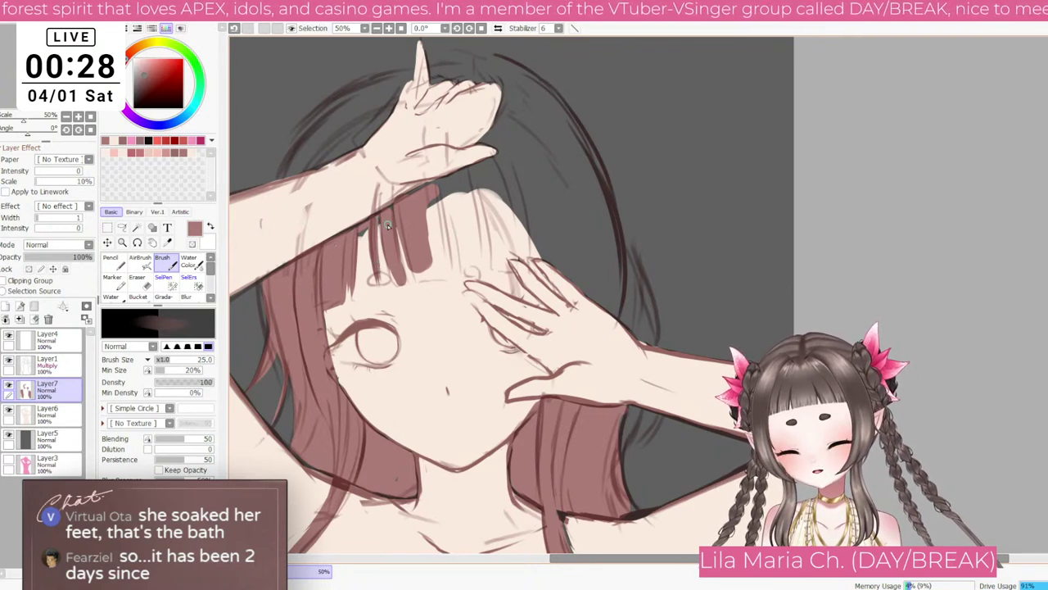
pyautogui.press(']')
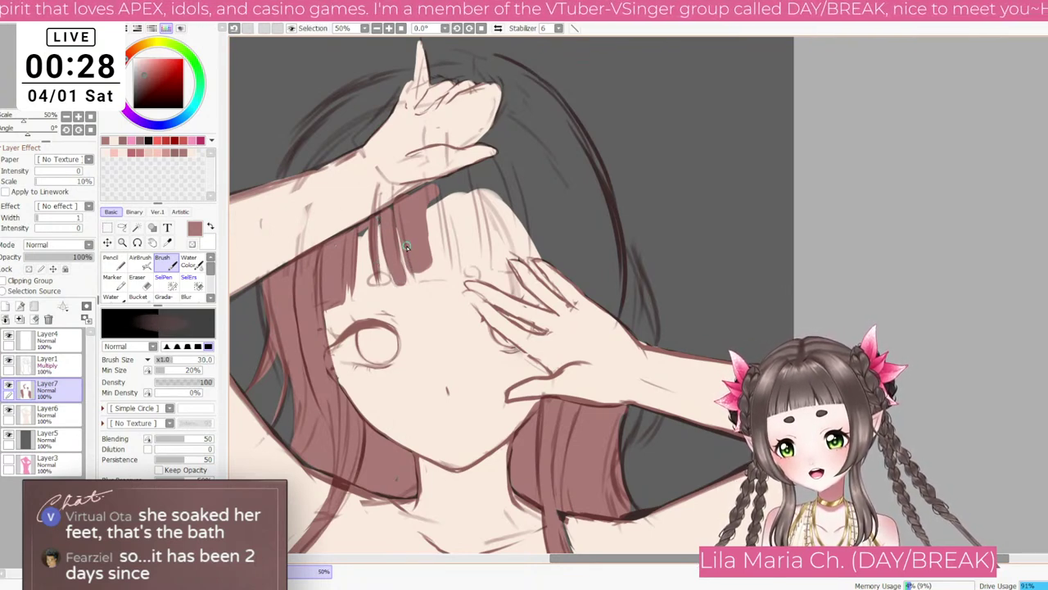
# Step: Widen the central bangs section and even out its lower edge with the Brush, starting at size 40 and finishing at size 20
pyautogui.press(']')
pyautogui.press(']')
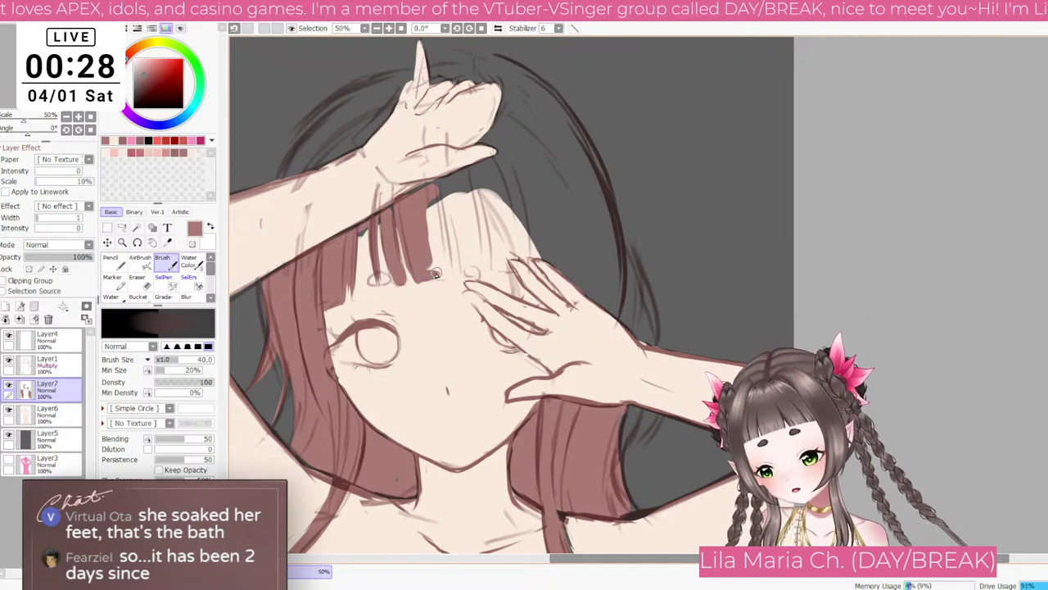
pyautogui.moveTo(422, 274)
pyautogui.mouseDown()
pyautogui.moveTo(444, 258)
pyautogui.moveTo(440, 231)
pyautogui.moveTo(434, 264)
pyautogui.moveTo(424, 217)
pyautogui.moveTo(440, 218)
pyautogui.moveTo(436, 193)
pyautogui.moveTo(443, 240)
pyautogui.mouseUp()
pyautogui.press(']')
pyautogui.press(']')
pyautogui.press('[')
pyautogui.press('[')
pyautogui.press('[')
pyautogui.press('[')
pyautogui.press('[')
pyautogui.press('[')
pyautogui.press('[')
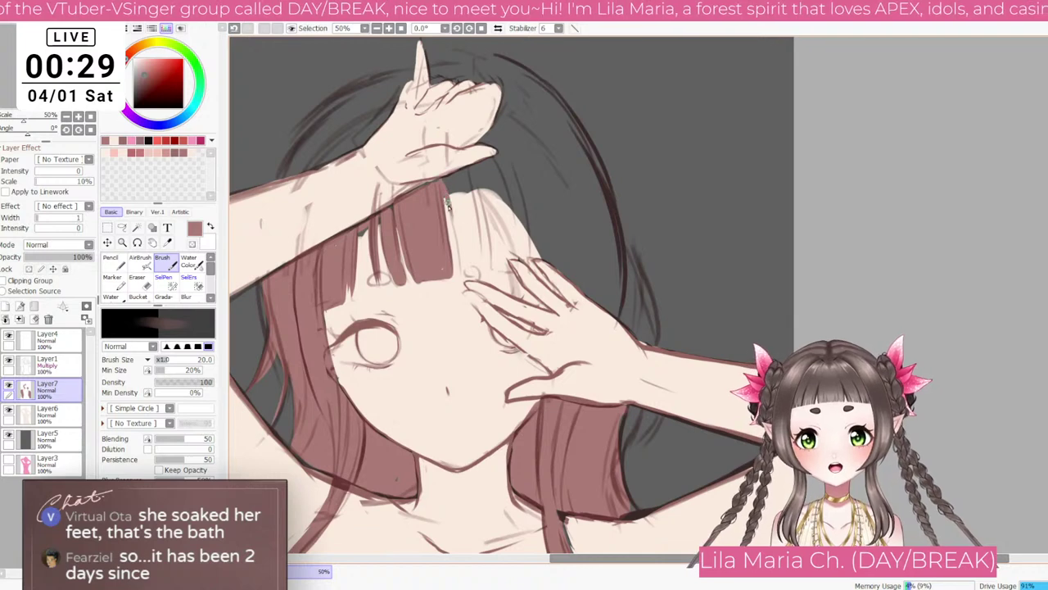
pyautogui.moveTo(448, 204); pyautogui.dragTo(463, 266)
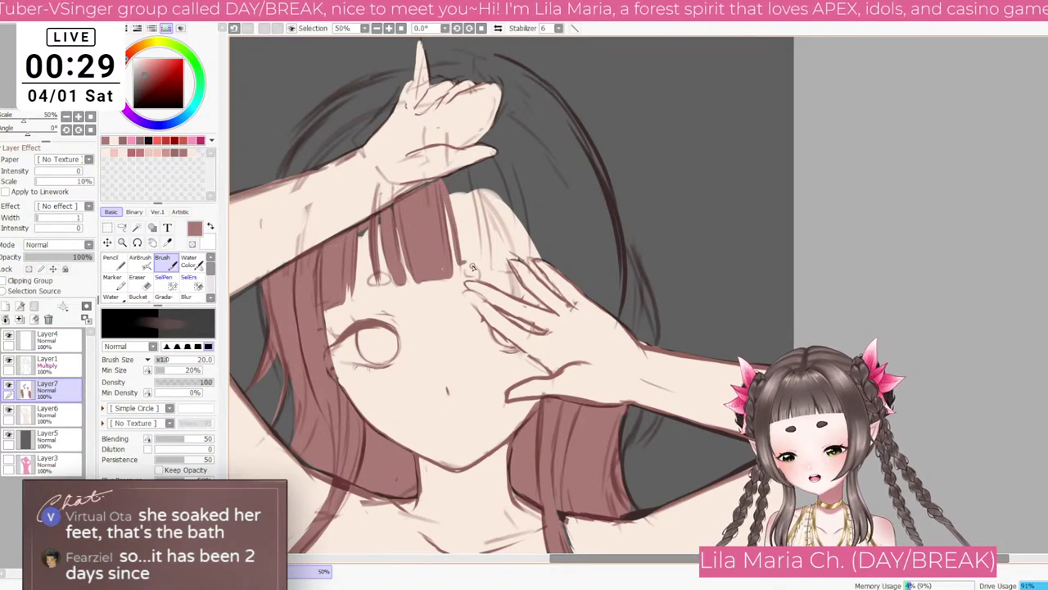
pyautogui.hotkey('ctrl', 'z')
pyautogui.hotkey('ctrl', 'z')
# Step: Paint a tapered strand beside the central bangs down to the brow with the Brush at sizes 30 and 25
pyautogui.press(']')
pyautogui.press(']')
pyautogui.moveTo(445, 184); pyautogui.dragTo(467, 273)
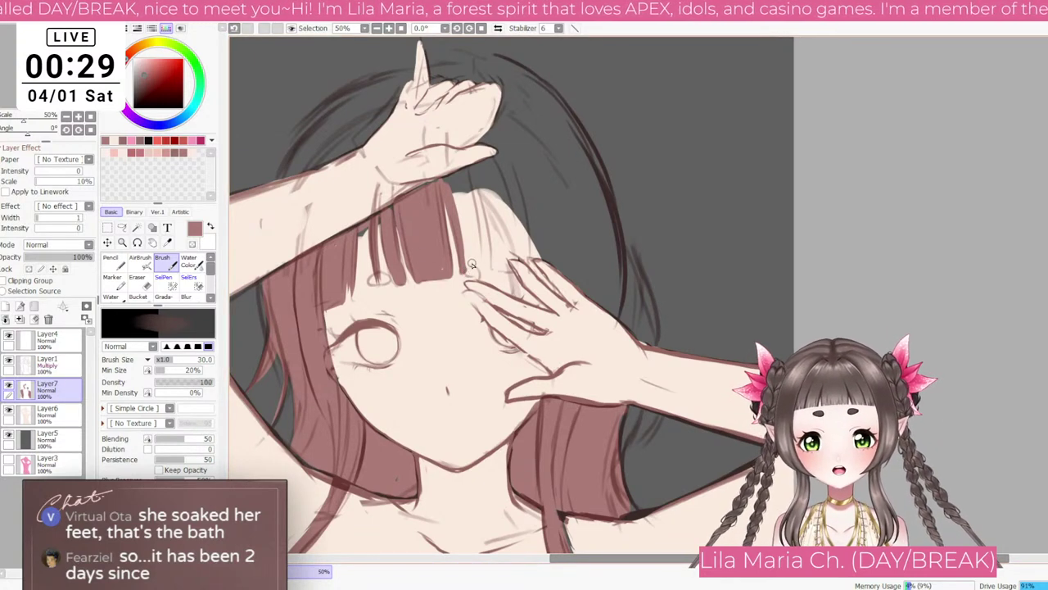
pyautogui.press('[')
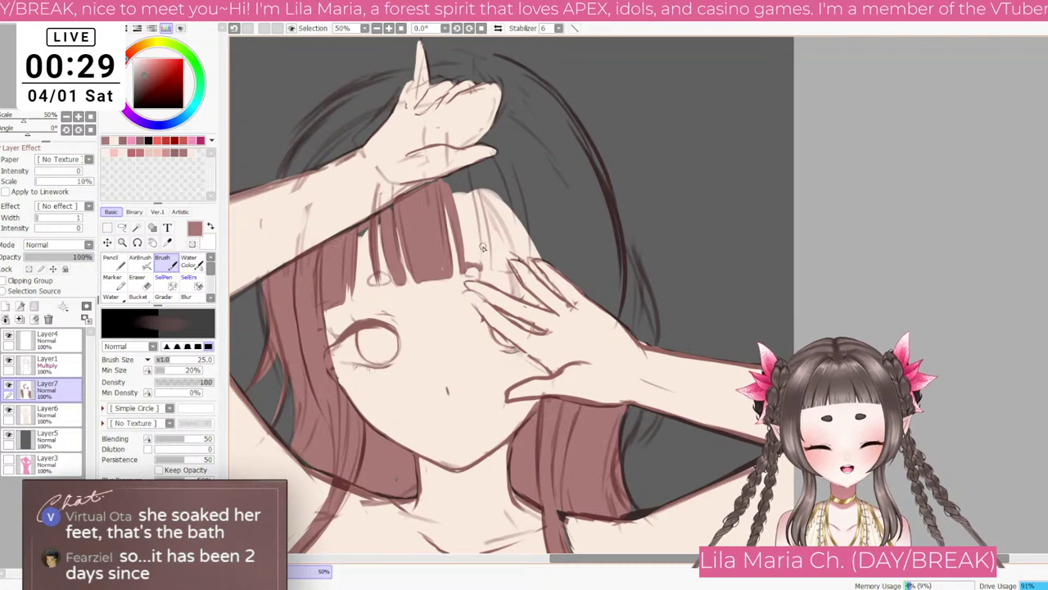
# Step: Paint a wide strand beside the central bangs on Layer7 and extend its top up to the raised hand with the Brush at size 20
pyautogui.press(']')
pyautogui.press(']')
pyautogui.moveTo(471, 195); pyautogui.dragTo(477, 256)
pyautogui.moveTo(475, 217)
pyautogui.mouseDown()
pyautogui.moveTo(477, 266)
pyautogui.moveTo(466, 250)
pyautogui.mouseUp()
pyautogui.press('[')
pyautogui.press('[')
pyautogui.press('[')
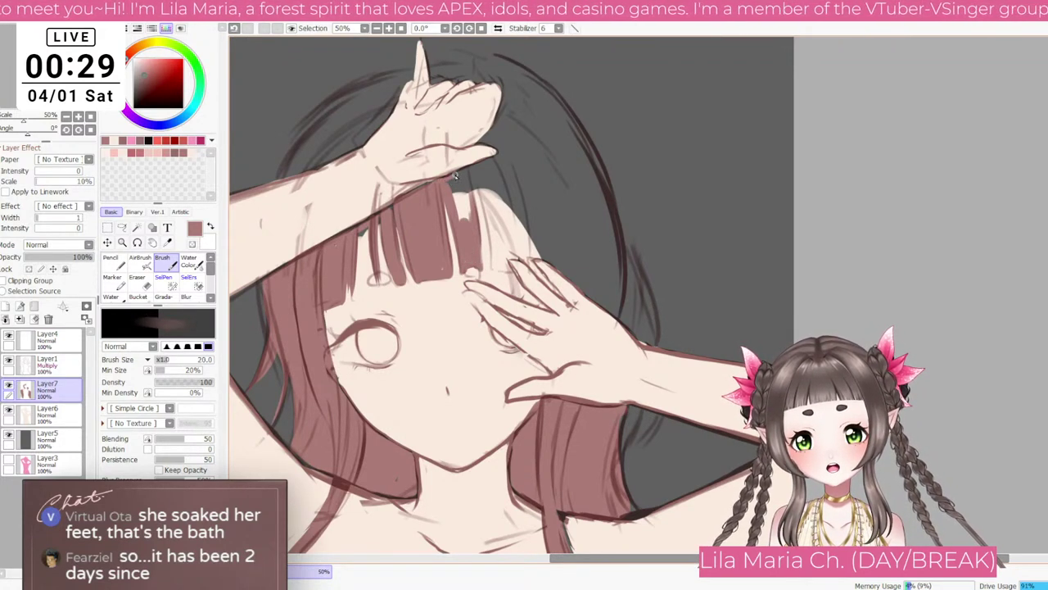
pyautogui.moveTo(459, 179)
pyautogui.mouseDown()
pyautogui.moveTo(461, 217)
pyautogui.moveTo(470, 213)
pyautogui.mouseUp()
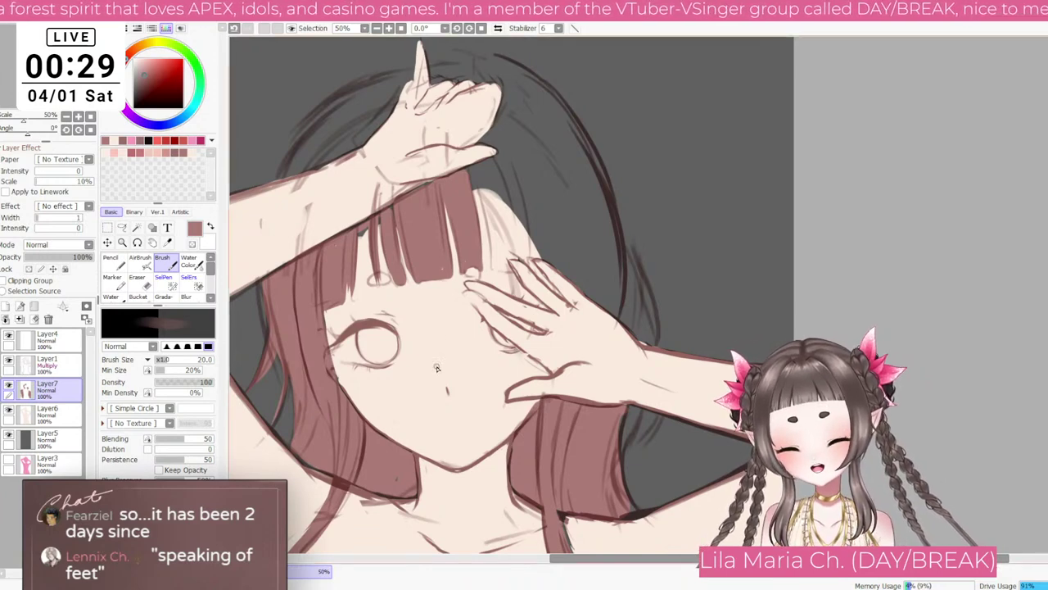
# Step: Add a thin tapered strand at the outer side of the bangs with the Brush at size 25
pyautogui.press(']')
pyautogui.moveTo(475, 170); pyautogui.dragTo(483, 216)
pyautogui.moveTo(480, 169); pyautogui.dragTo(495, 270)
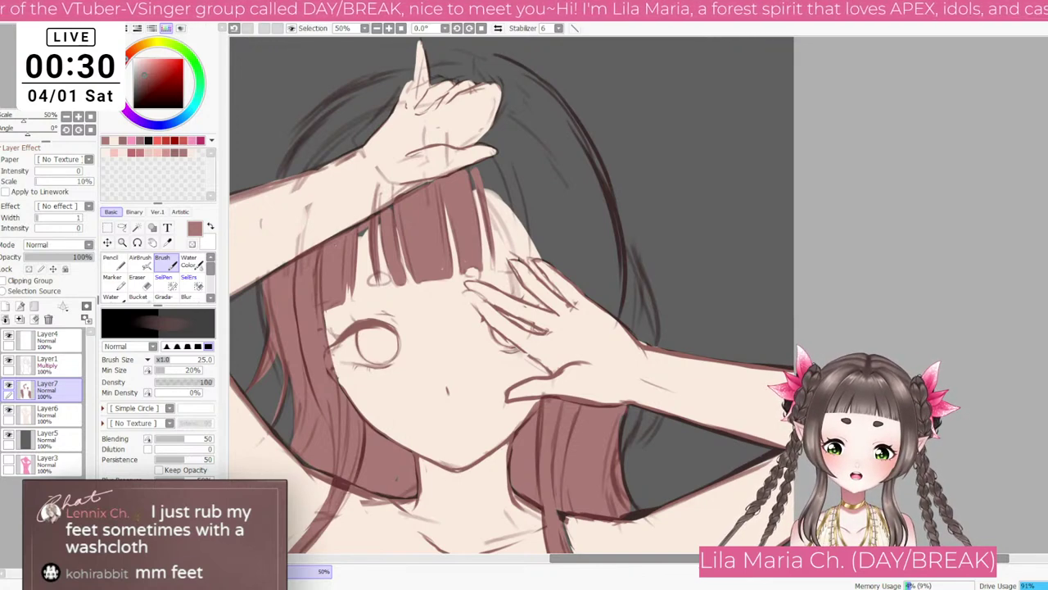
# Step: Open the green exfoliating cloth picture, scribble short Brush marks over the cloth, and close the picture
pyautogui.click(6, 22)
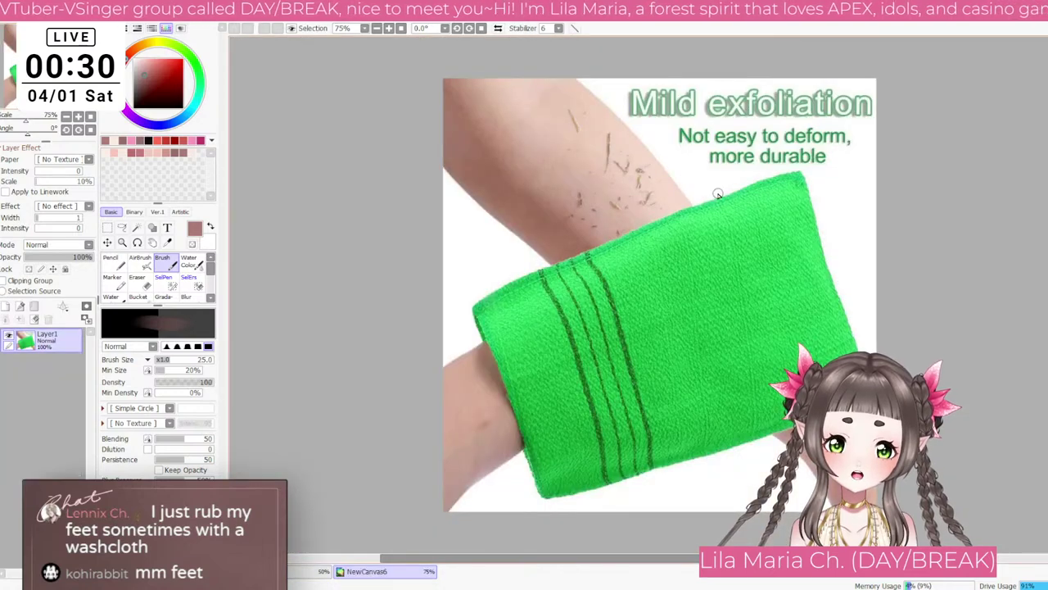
pyautogui.scroll(2, 710, 217)
pyautogui.scroll(-3, 548, 137)
pyautogui.moveTo(536, 51)
pyautogui.mouseDown()
pyautogui.moveTo(520, 59)
pyautogui.moveTo(610, 205)
pyautogui.moveTo(516, 40)
pyautogui.moveTo(577, 211)
pyautogui.moveTo(573, 42)
pyautogui.moveTo(516, 107)
pyautogui.mouseUp()
pyautogui.hotkey('ctrl', 'z')
pyautogui.moveTo(665, 237)
pyautogui.mouseDown()
pyautogui.moveTo(740, 242)
pyautogui.moveTo(670, 239)
pyautogui.mouseUp()
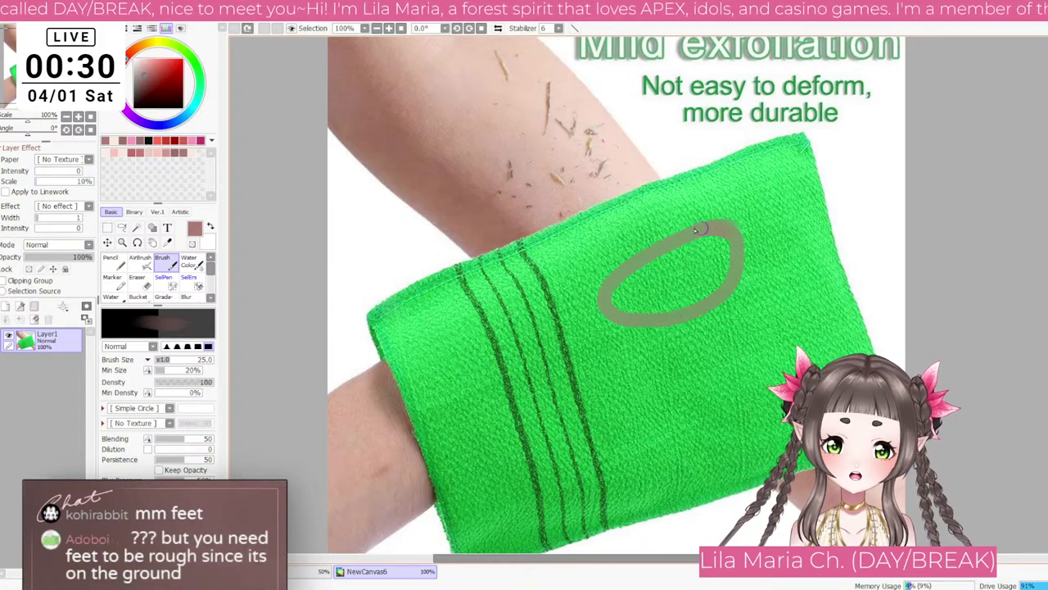
pyautogui.hotkey('ctrl', 'z')
pyautogui.moveTo(602, 269)
pyautogui.mouseDown()
pyautogui.moveTo(647, 338)
pyautogui.moveTo(652, 400)
pyautogui.moveTo(677, 460)
pyautogui.moveTo(705, 470)
pyautogui.mouseUp()
pyautogui.moveTo(726, 425)
pyautogui.mouseDown()
pyautogui.moveTo(668, 253)
pyautogui.moveTo(714, 239)
pyautogui.moveTo(751, 331)
pyautogui.moveTo(760, 403)
pyautogui.mouseUp()
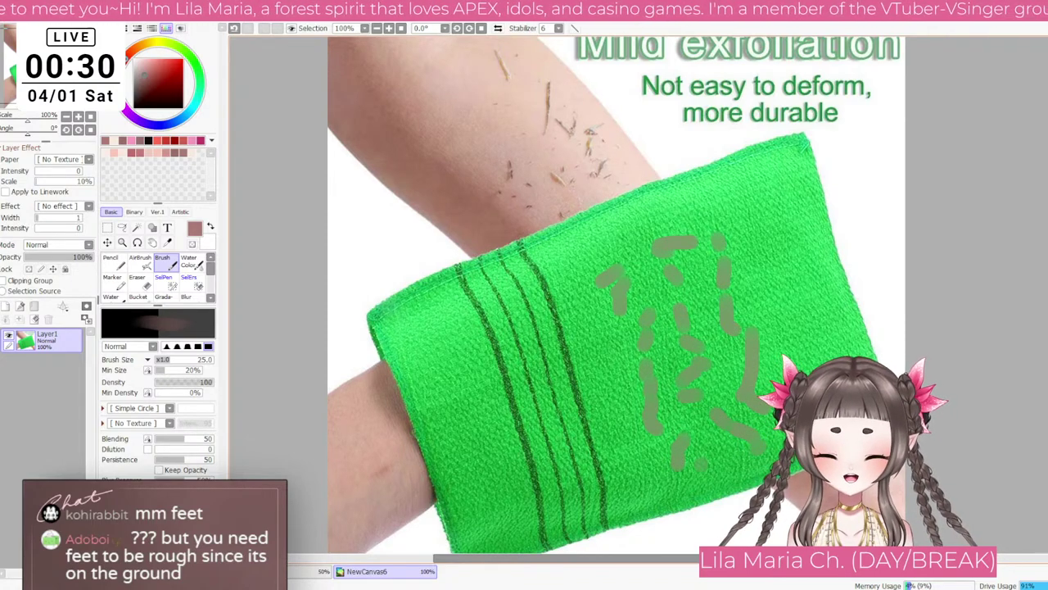
pyautogui.scroll(-3, 575, 397)
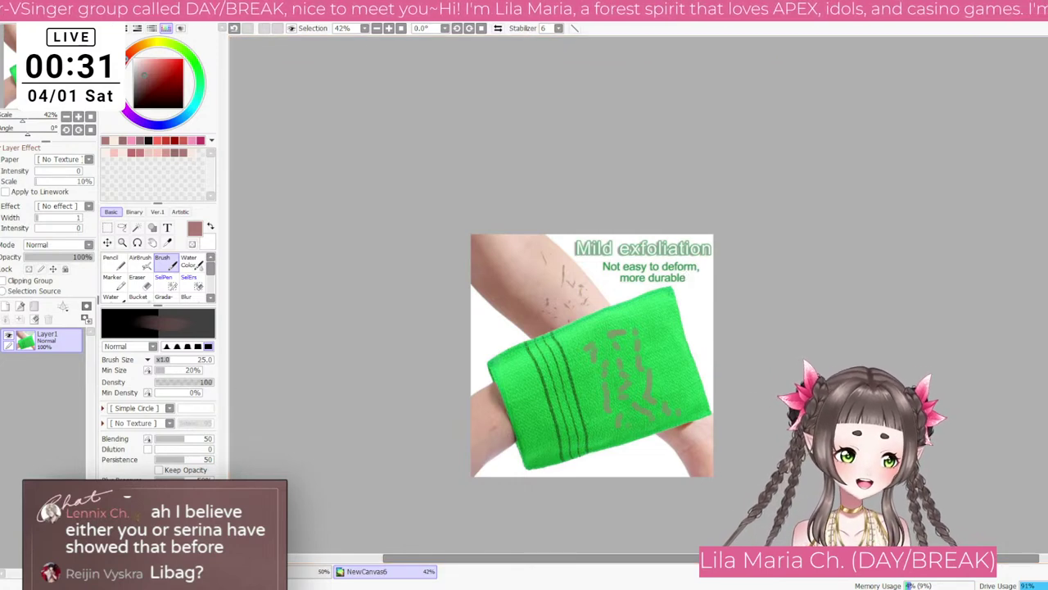
pyautogui.hotkey('ctrl', 'w')
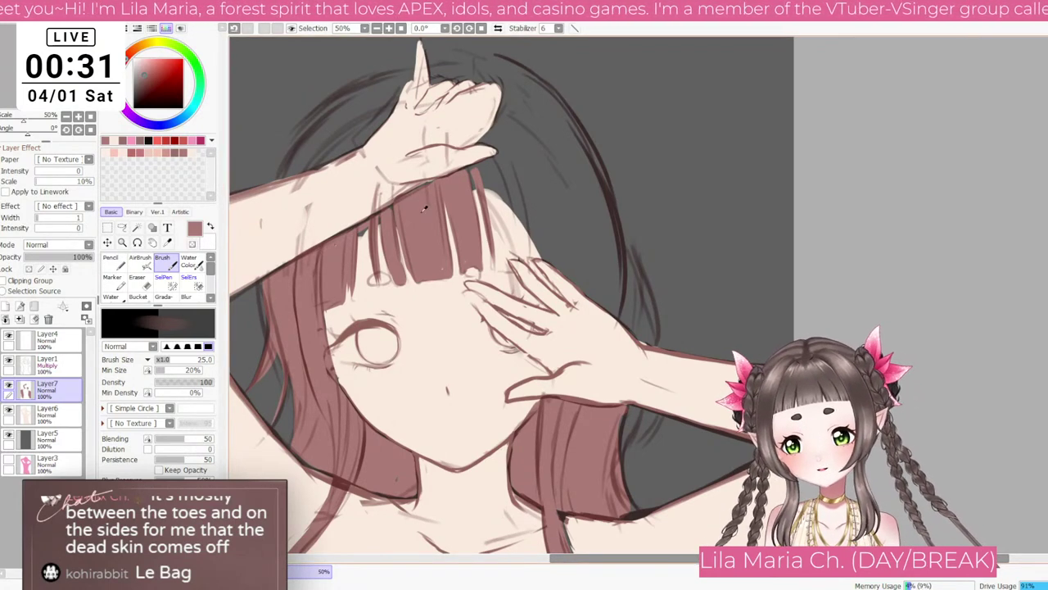
# Step: Switch to the Pencil at size 100 and move the hair layer Layer7 beneath the skin layer Layer6
pyautogui.click(136, 277)
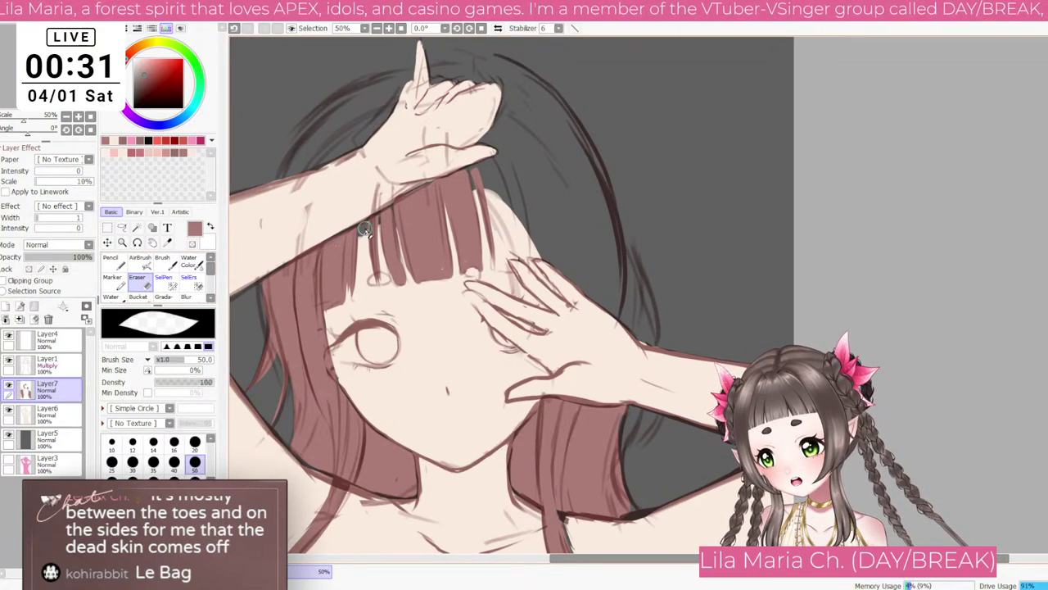
pyautogui.press('n')
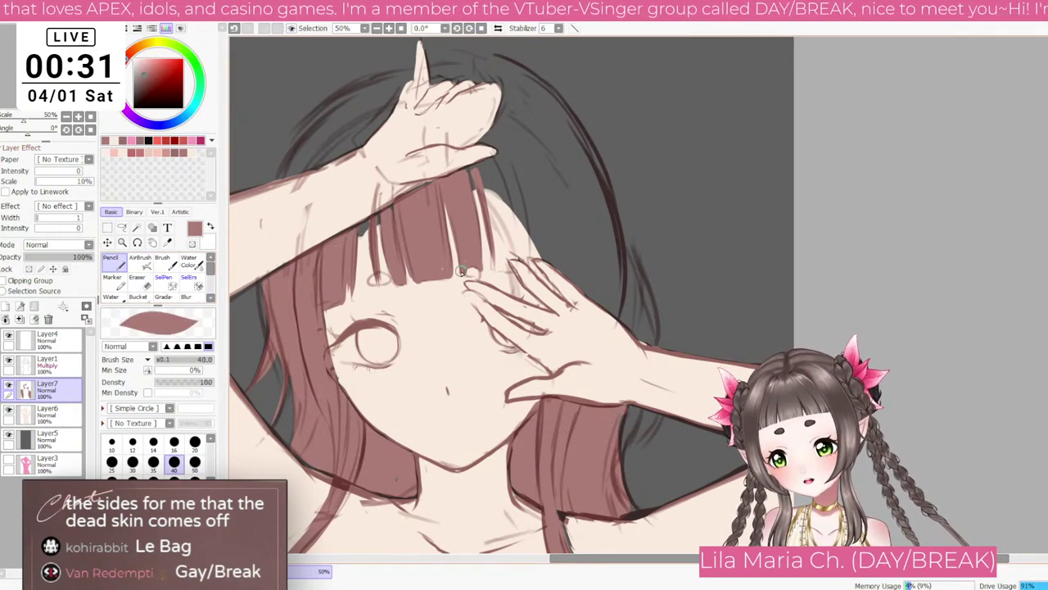
pyautogui.scroll(-2, 414, 276)
pyautogui.press(']')
pyautogui.press(']')
pyautogui.press(']')
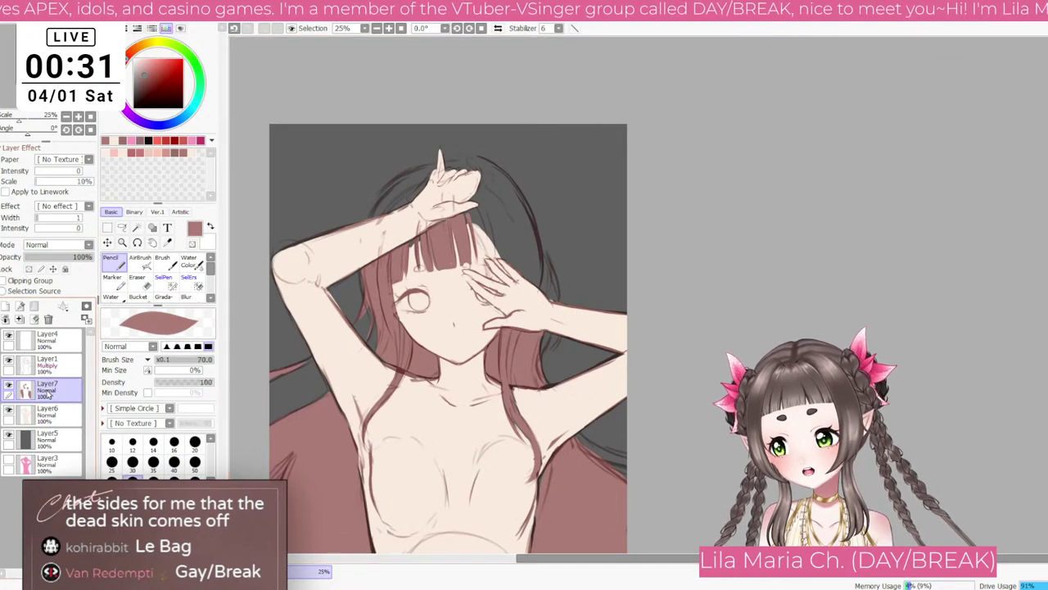
pyautogui.moveTo(51, 394); pyautogui.dragTo(52, 424)
pyautogui.press('pagedown')
pyautogui.press(']')
pyautogui.press(']')
pyautogui.press(']')
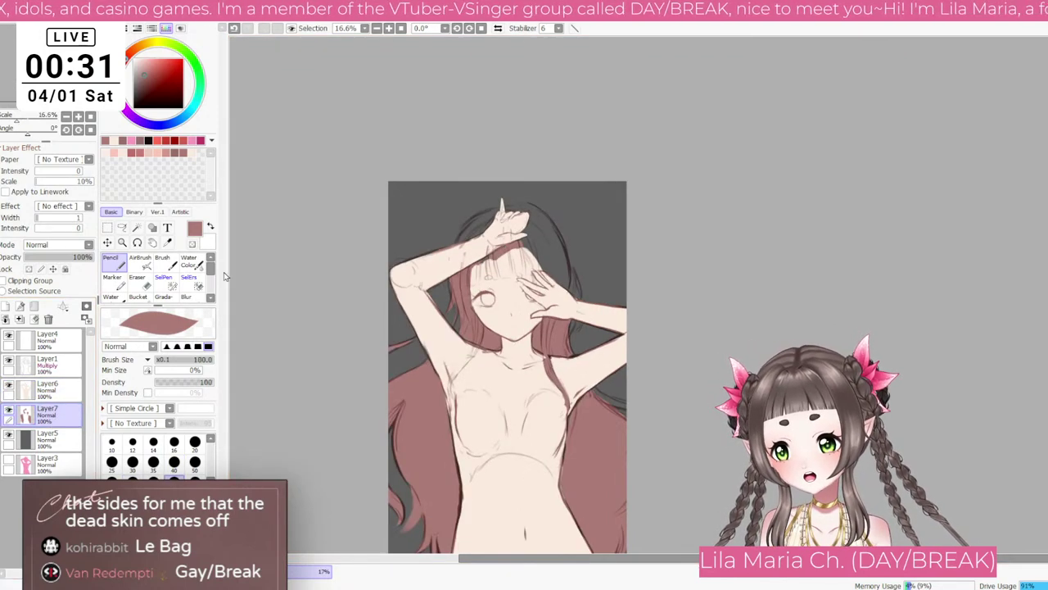
# Step: Create a new layer below the skin layer Layer6 and return the hair layer Layer7 above Layer6
pyautogui.scroll(1, 490, 239)
pyautogui.scroll(1, 481, 225)
pyautogui.click(6, 305)
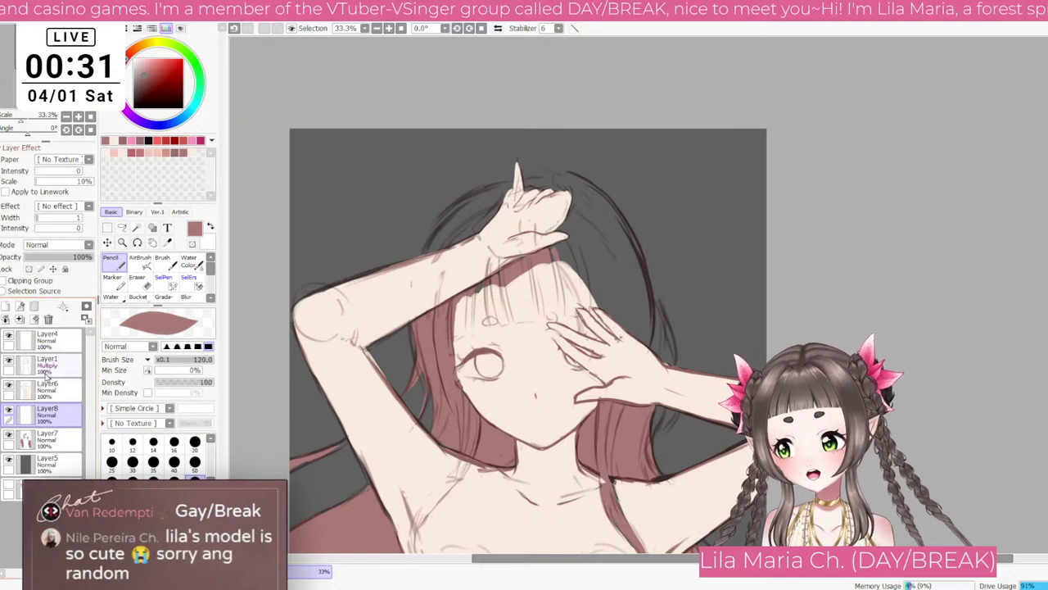
pyautogui.moveTo(53, 414)
pyautogui.mouseDown()
pyautogui.moveTo(56, 446)
pyautogui.moveTo(59, 383)
pyautogui.mouseUp()
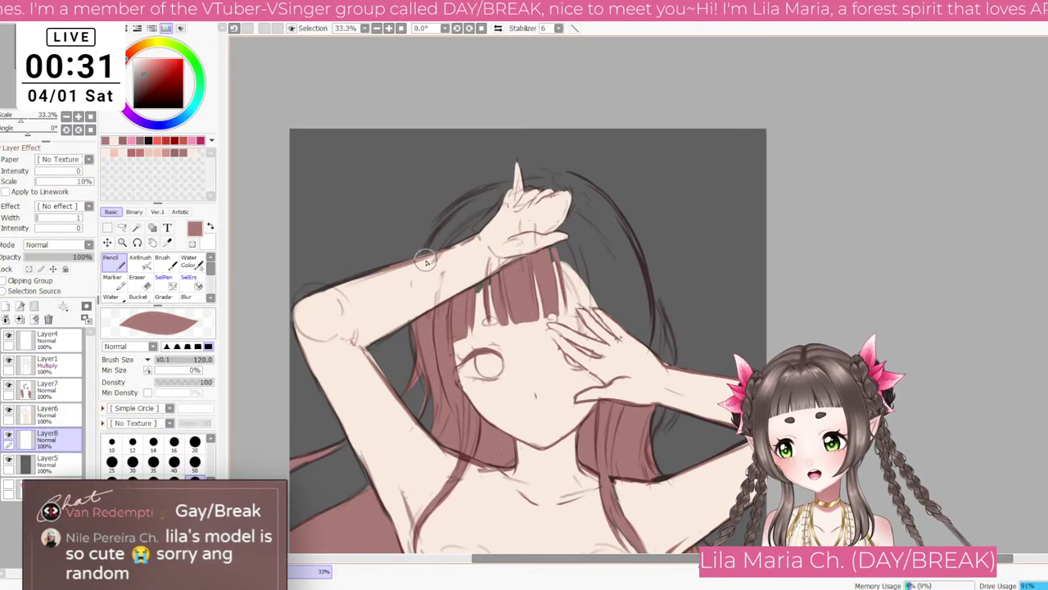
# Step: Paint the dusty-rose back hair over the crown behind the raised hand on Layer8 with the Pencil
pyautogui.press('[')
pyautogui.press('[')
pyautogui.press('[')
pyautogui.moveTo(449, 240)
pyautogui.mouseDown()
pyautogui.moveTo(465, 213)
pyautogui.moveTo(450, 243)
pyautogui.moveTo(487, 221)
pyautogui.moveTo(468, 226)
pyautogui.moveTo(496, 200)
pyautogui.moveTo(481, 204)
pyautogui.moveTo(573, 196)
pyautogui.mouseUp()
pyautogui.press(']')
pyautogui.press(']')
pyautogui.press(']')
pyautogui.moveTo(479, 212)
pyautogui.mouseDown()
pyautogui.moveTo(575, 199)
pyautogui.moveTo(477, 211)
pyautogui.moveTo(593, 222)
pyautogui.moveTo(561, 206)
pyautogui.moveTo(572, 193)
pyautogui.moveTo(604, 285)
pyautogui.mouseUp()
pyautogui.press(']')
pyautogui.press(']')
pyautogui.press(']')
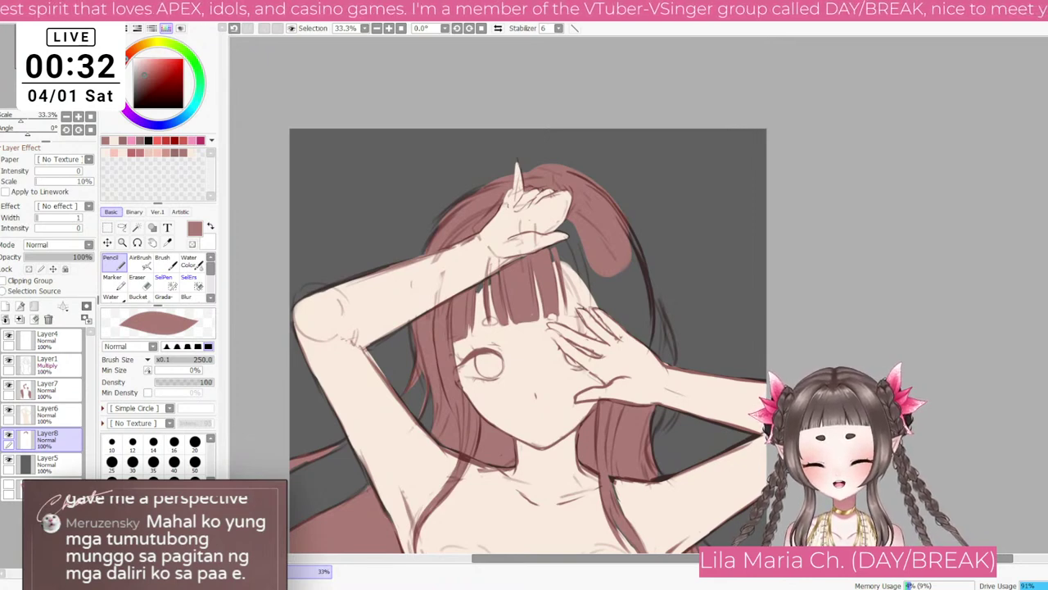
# Step: Fill the rest of the back hair between the bangs and the outer head outline down to the lower hand with the Pencil
pyautogui.press('[')
pyautogui.press('[')
pyautogui.press('[')
pyautogui.press('[')
pyautogui.press('[')
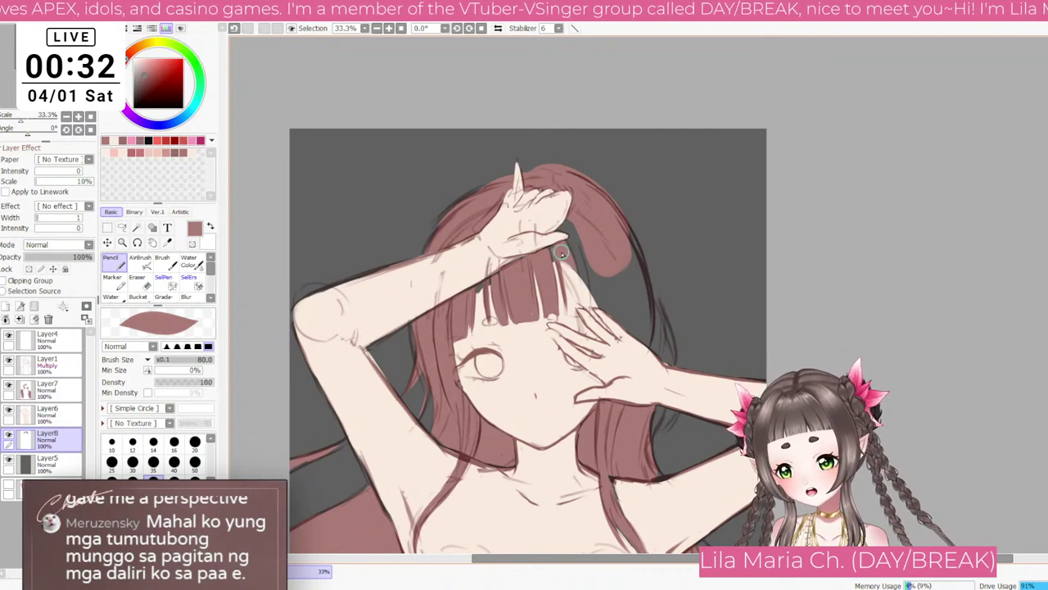
pyautogui.press(']')
pyautogui.press(']')
pyautogui.moveTo(569, 233)
pyautogui.mouseDown()
pyautogui.moveTo(581, 274)
pyautogui.moveTo(604, 276)
pyautogui.moveTo(591, 265)
pyautogui.moveTo(610, 278)
pyautogui.moveTo(622, 333)
pyautogui.moveTo(620, 278)
pyautogui.moveTo(631, 318)
pyautogui.moveTo(623, 256)
pyautogui.moveTo(639, 303)
pyautogui.mouseUp()
pyautogui.press('[')
pyautogui.press('[')
pyautogui.press('[')
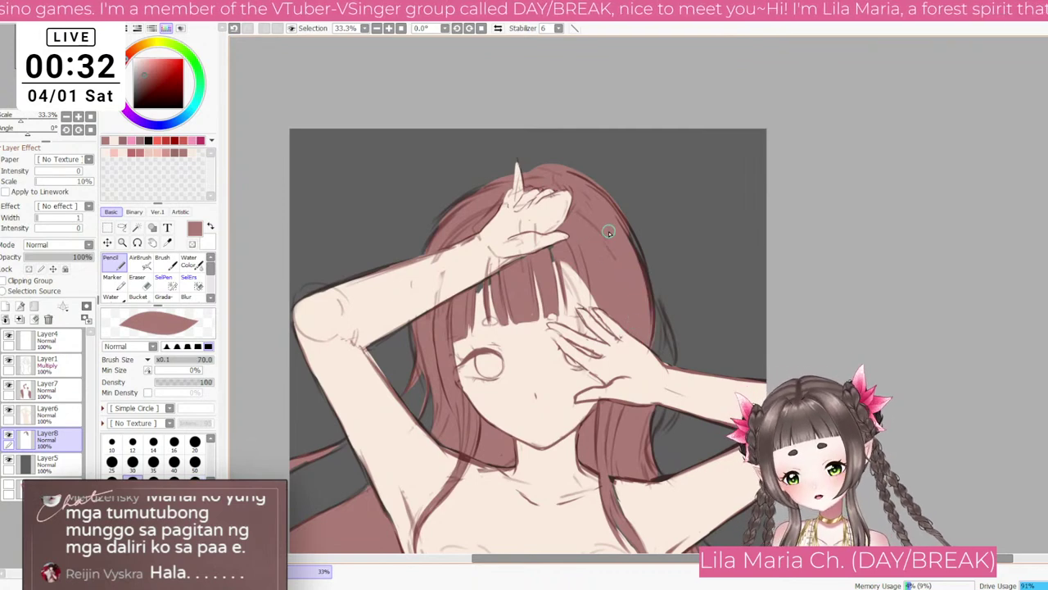
# Step: Trim the paint overshooting the crown outline on Layer8 with the Eraser at size 50, rotating the canvas for the cut and resetting it
pyautogui.press('Delete')
pyautogui.press('Delete')
pyautogui.press('Delete')
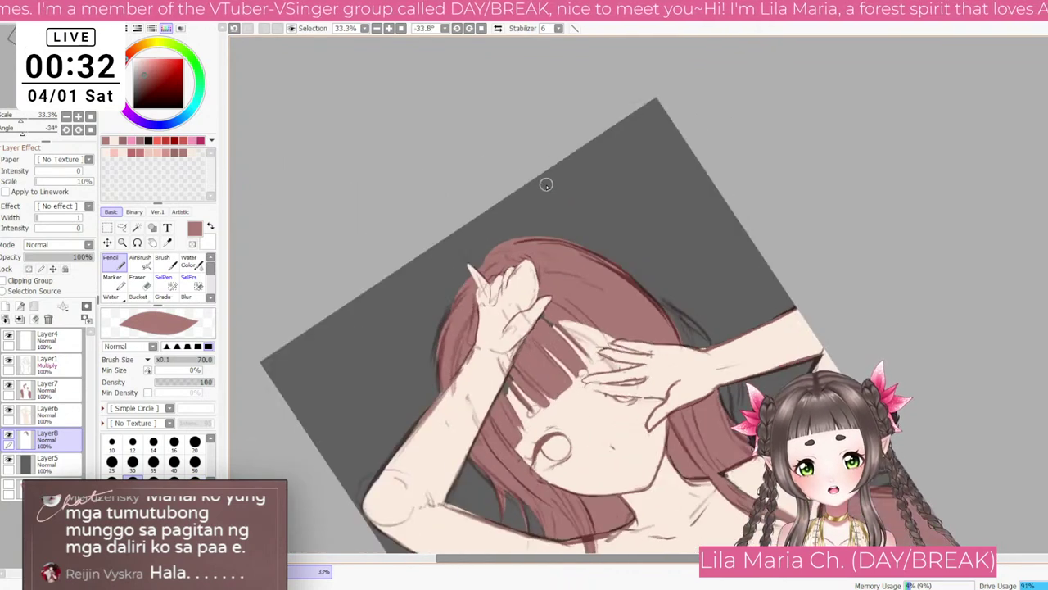
pyautogui.press('e')
pyautogui.moveTo(487, 291)
pyautogui.mouseDown()
pyautogui.moveTo(512, 266)
pyautogui.moveTo(557, 263)
pyautogui.mouseUp()
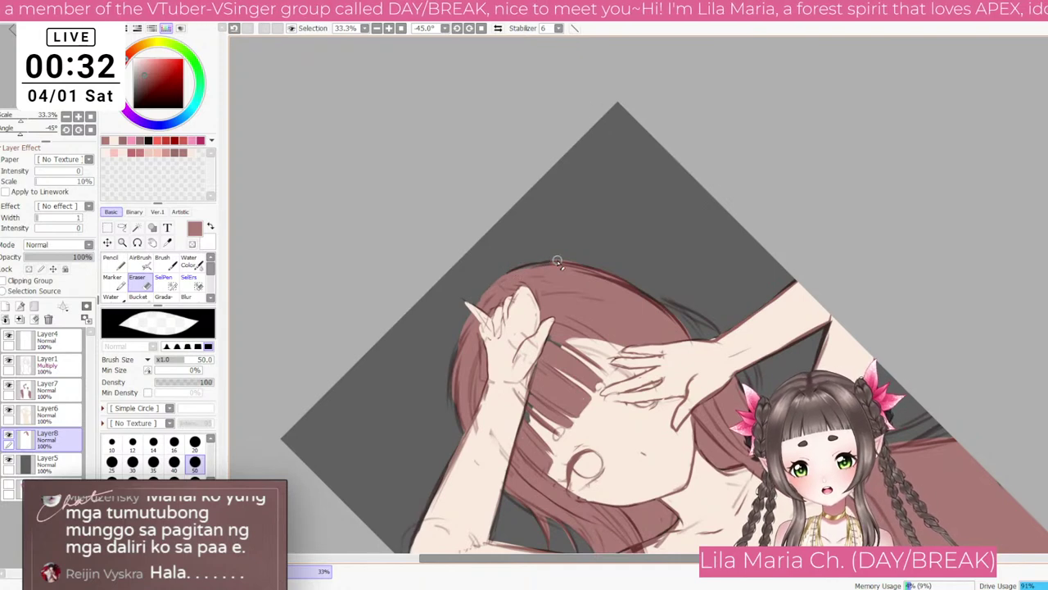
pyautogui.press('End')
pyautogui.press('End')
pyautogui.press('End')
pyautogui.press('End')
pyautogui.press('End')
pyautogui.press('Delete')
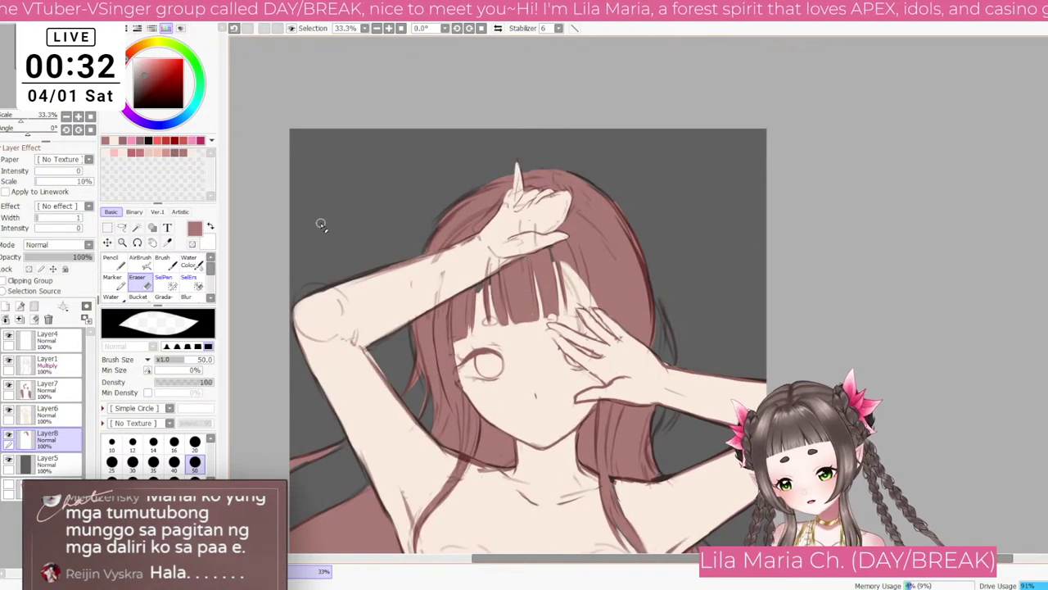
# Step: Erase stray sketch lines outside the hair near the lower forearm on Layer1 with the Eraser at sizes 40 and 35
pyautogui.click(163, 261)
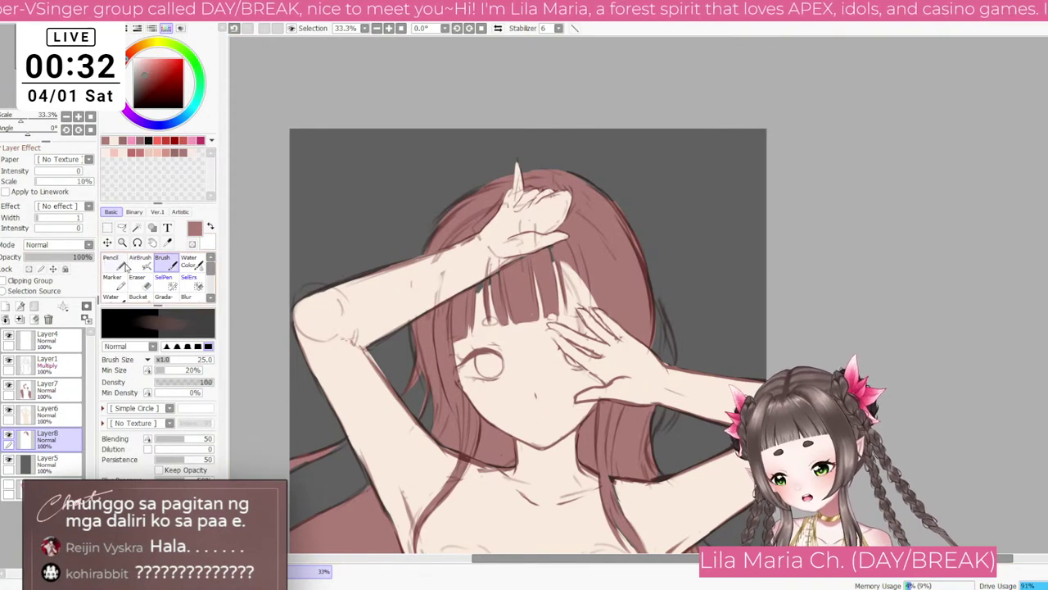
pyautogui.click(112, 260)
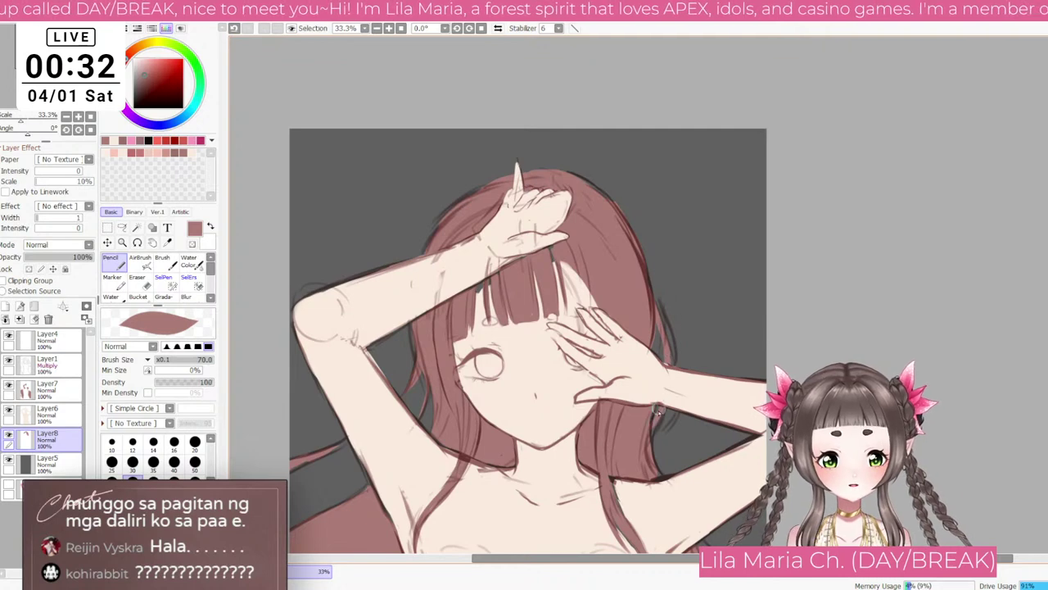
pyautogui.click(59, 369)
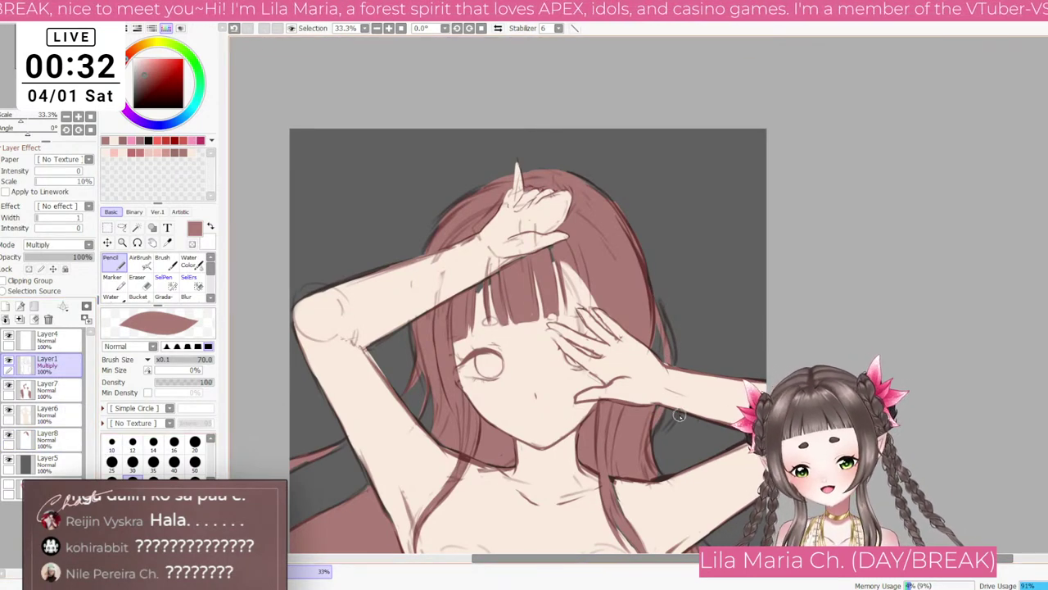
pyautogui.press('e')
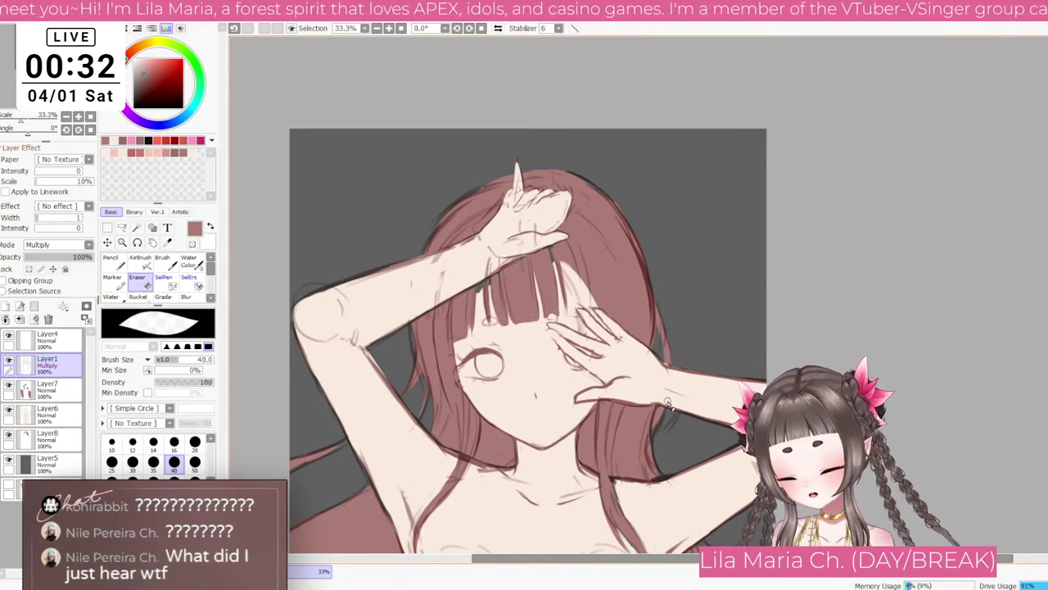
pyautogui.press(']')
pyautogui.press('[')
pyautogui.press('[')
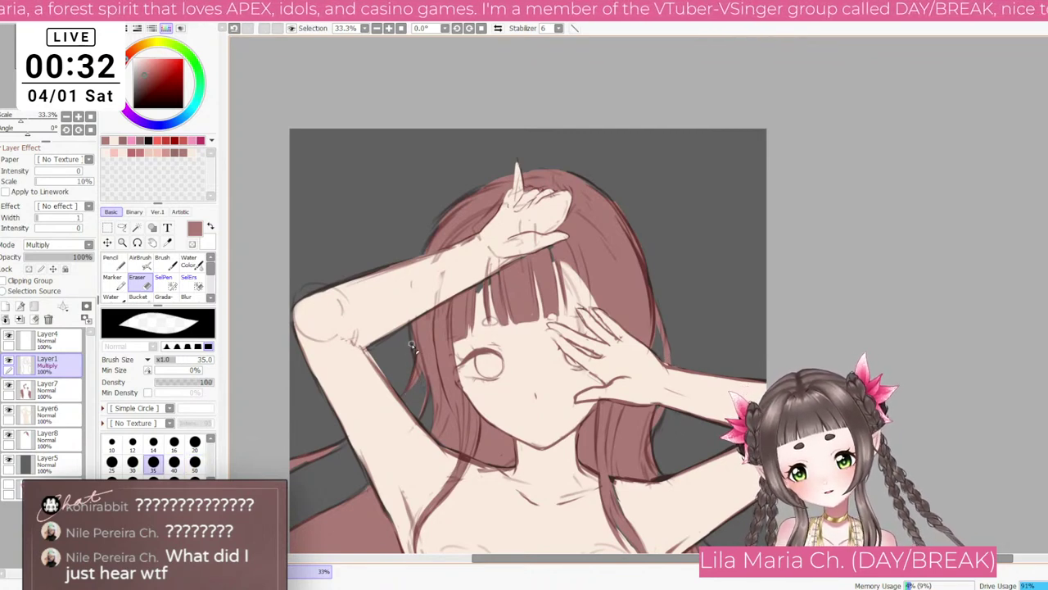
# Step: Erase the loose inner sketch lines across the crown and side hair on Layer1 with the Eraser at sizes 60 and 70
pyautogui.press(']')
pyautogui.press(']')
pyautogui.press(']')
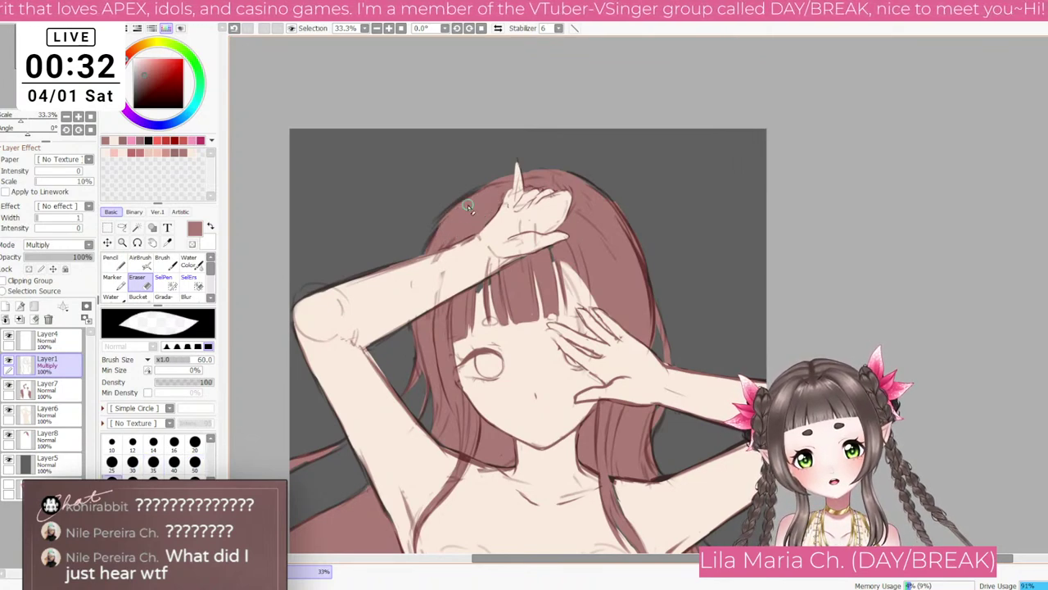
pyautogui.press(']')
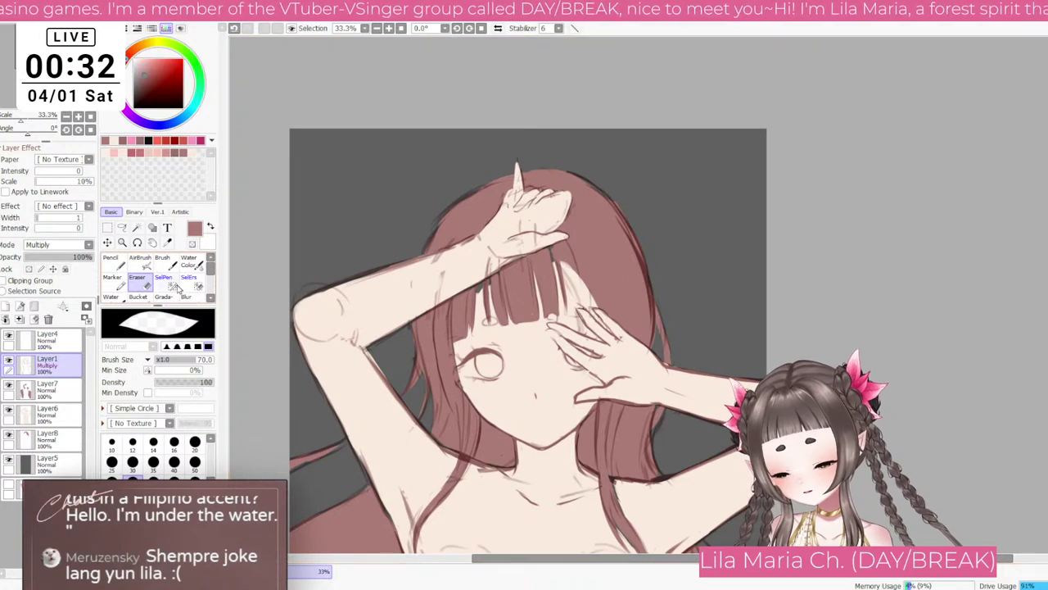
# Step: Paint the outer bangs strand down to the fingers of the lower hand on Layer7 with the Brush at size 50
pyautogui.click(162, 259)
pyautogui.click(69, 390)
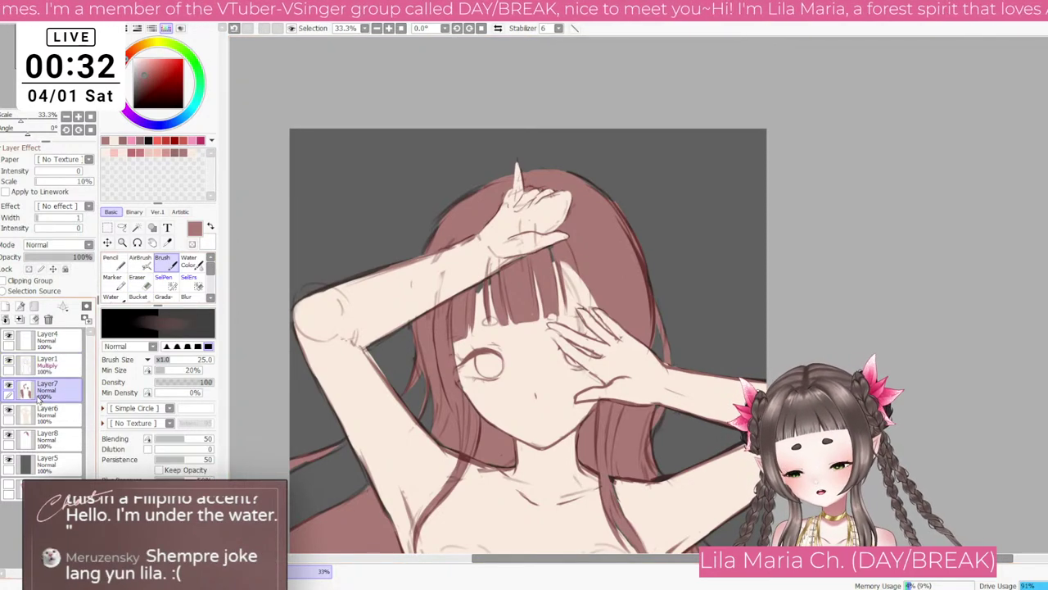
pyautogui.scroll(1, 554, 308)
pyautogui.press(']')
pyautogui.press(']')
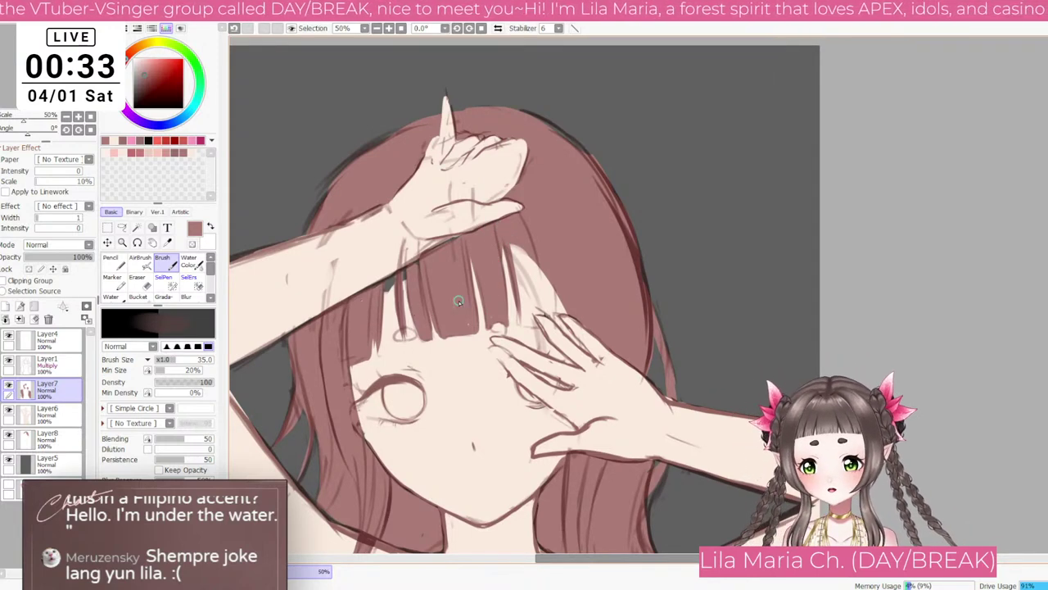
pyautogui.press(']')
pyautogui.press(']')
pyautogui.moveTo(510, 238); pyautogui.dragTo(528, 301)
pyautogui.moveTo(515, 259); pyautogui.dragTo(526, 309)
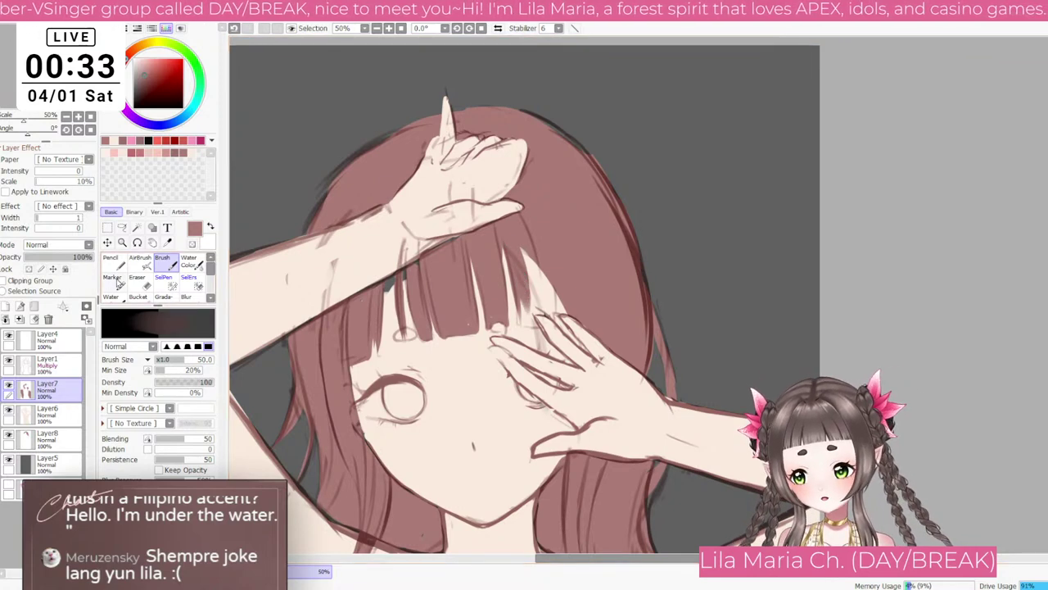
# Step: Fill the remaining bare patch between the outer bangs and the back hair with the Pencil at sizes 40 and 60
pyautogui.click(111, 259)
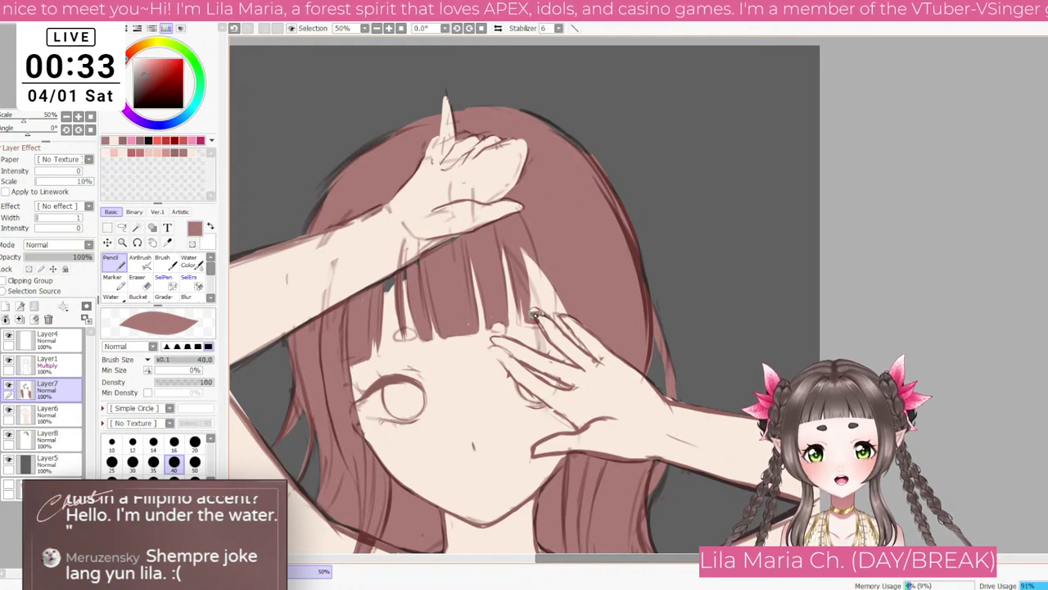
pyautogui.press(']')
pyautogui.press(']')
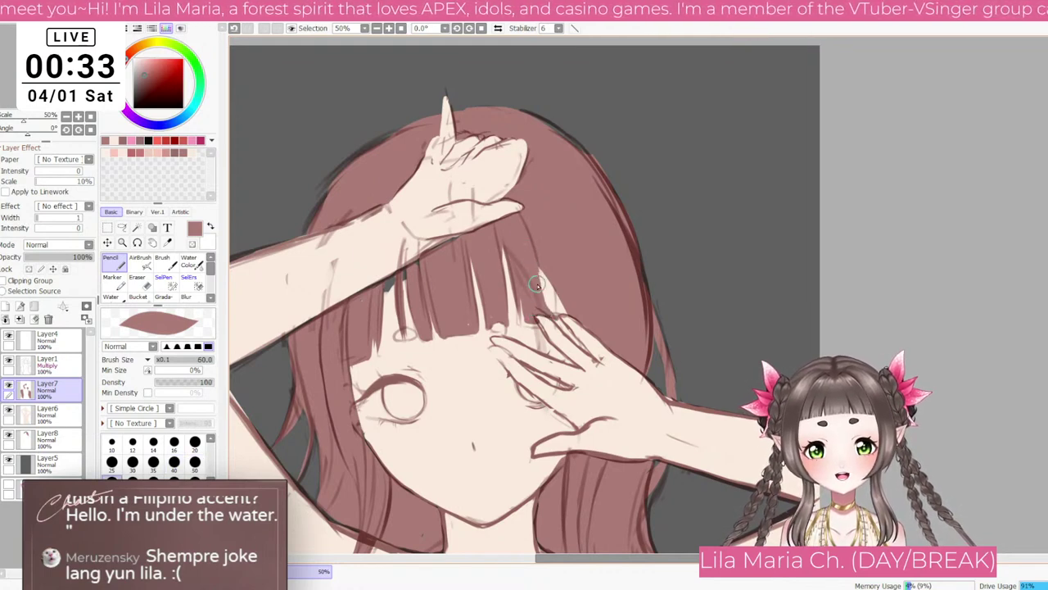
pyautogui.press('[')
pyautogui.press('[')
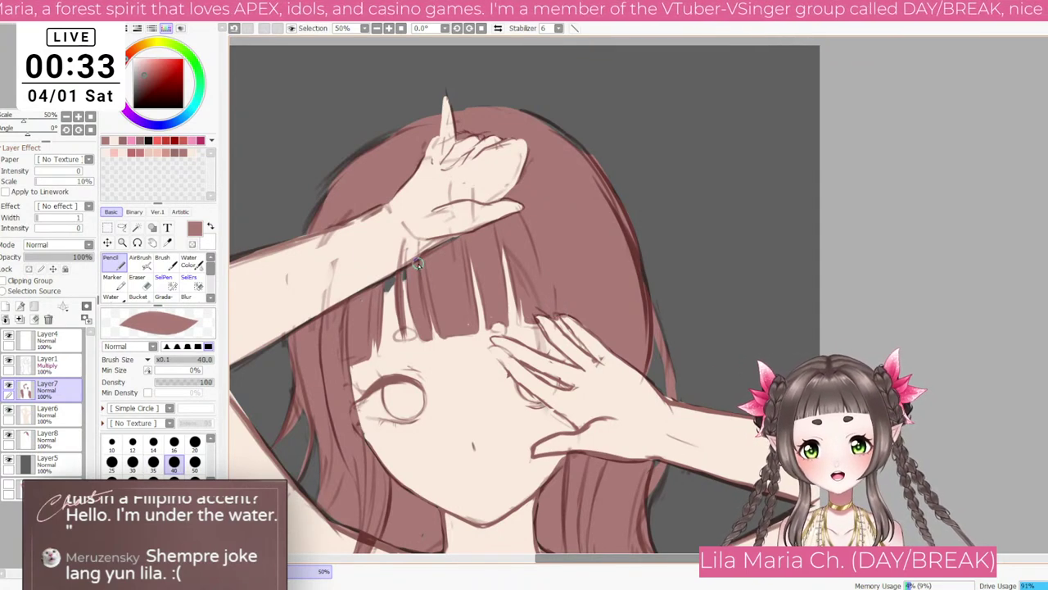
# Step: Paint skin colour into the dark gap beside the outer bangs strand on Layer6 with the Pencil at size 60
pyautogui.scroll(-1, 451, 252)
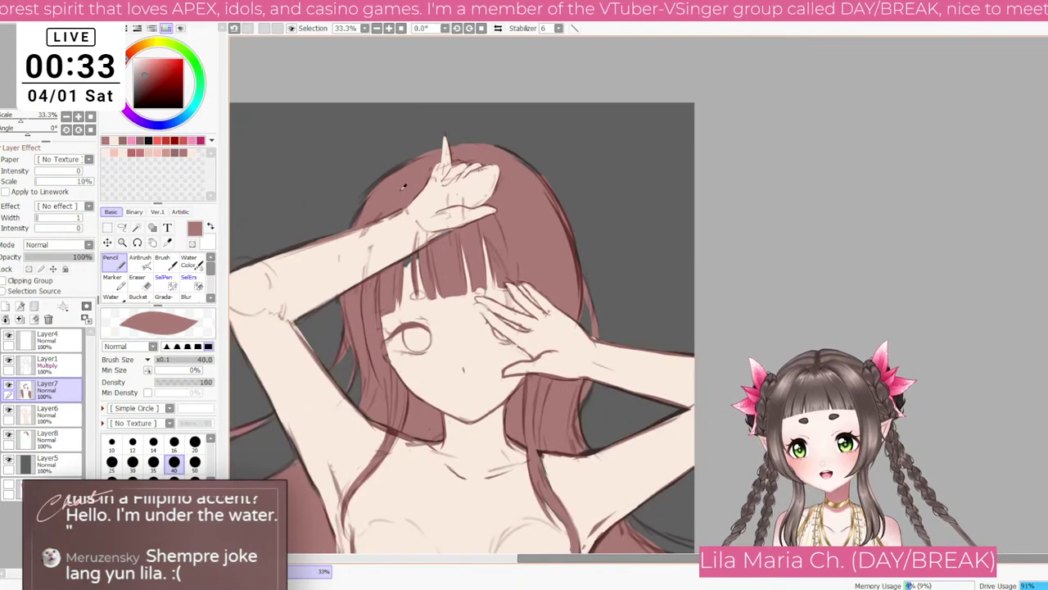
pyautogui.click(76, 413)
pyautogui.rightClick(435, 311)
pyautogui.scroll(1, 436, 311)
pyautogui.press(']')
pyautogui.press(']')
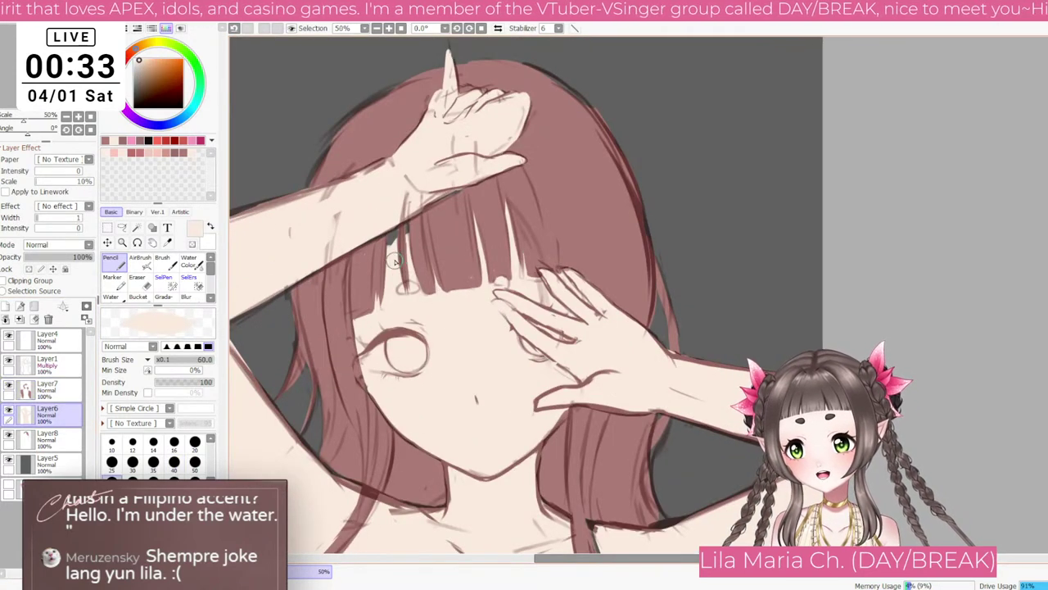
pyautogui.scroll(-3, 416, 265)
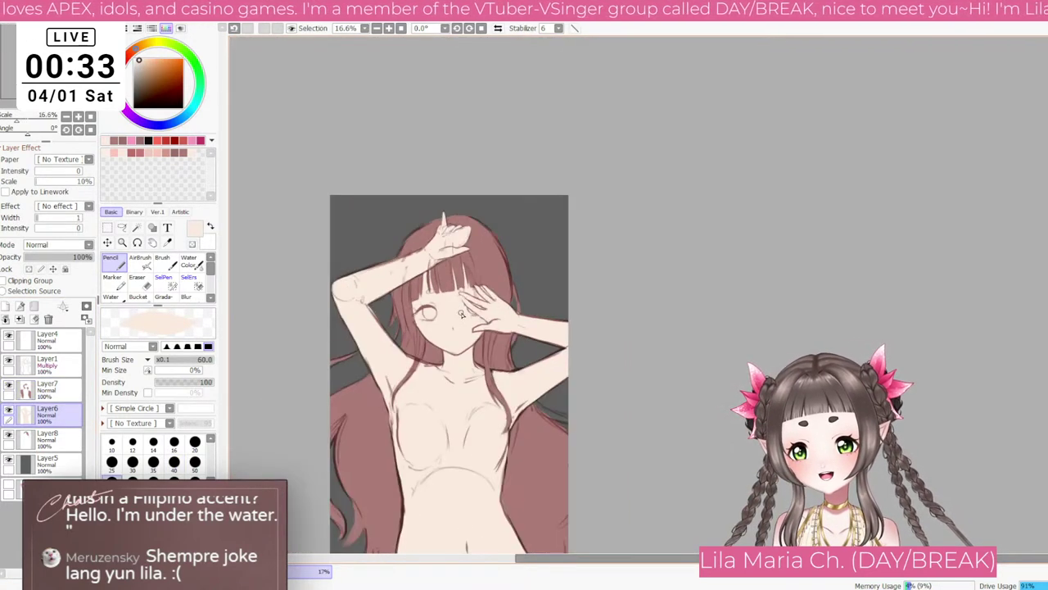
# Step: Erase the loose sketch lines inside the raised elbow and forearm on Layer1 with the Eraser at sizes 100, 160 and 120
pyautogui.moveTo(462, 314); pyautogui.dragTo(492, 208)
pyautogui.click(44, 366)
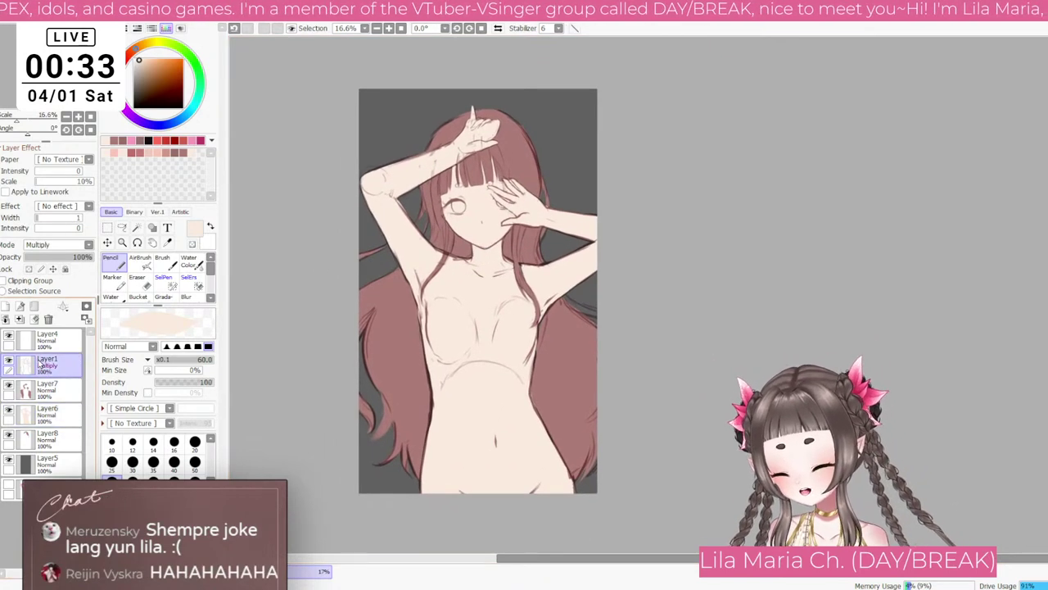
pyautogui.press('e')
pyautogui.scroll(2, 358, 328)
pyautogui.press(']')
pyautogui.press(']')
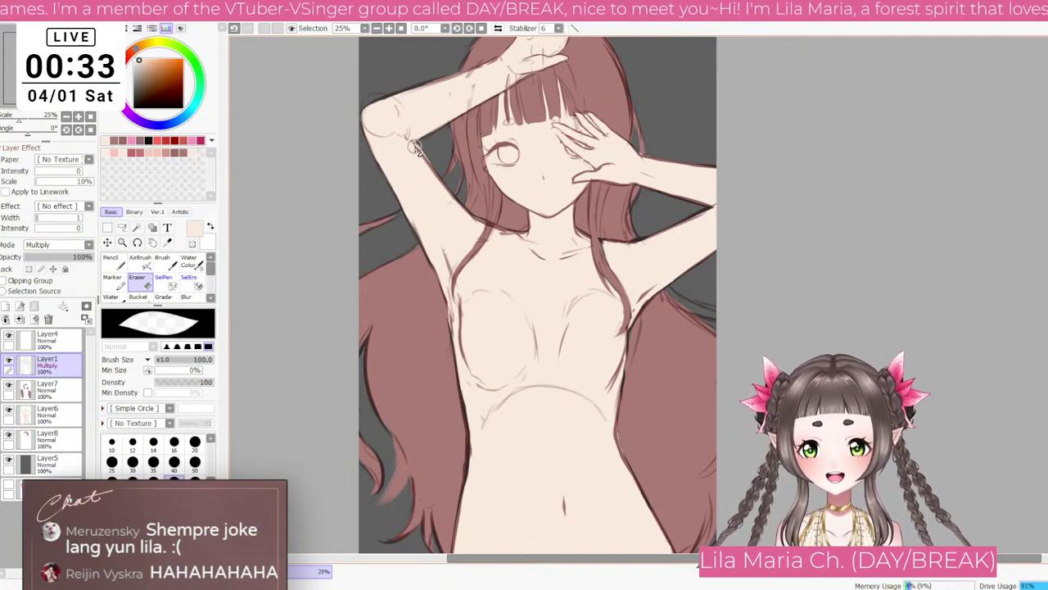
pyautogui.press(']')
pyautogui.press(']')
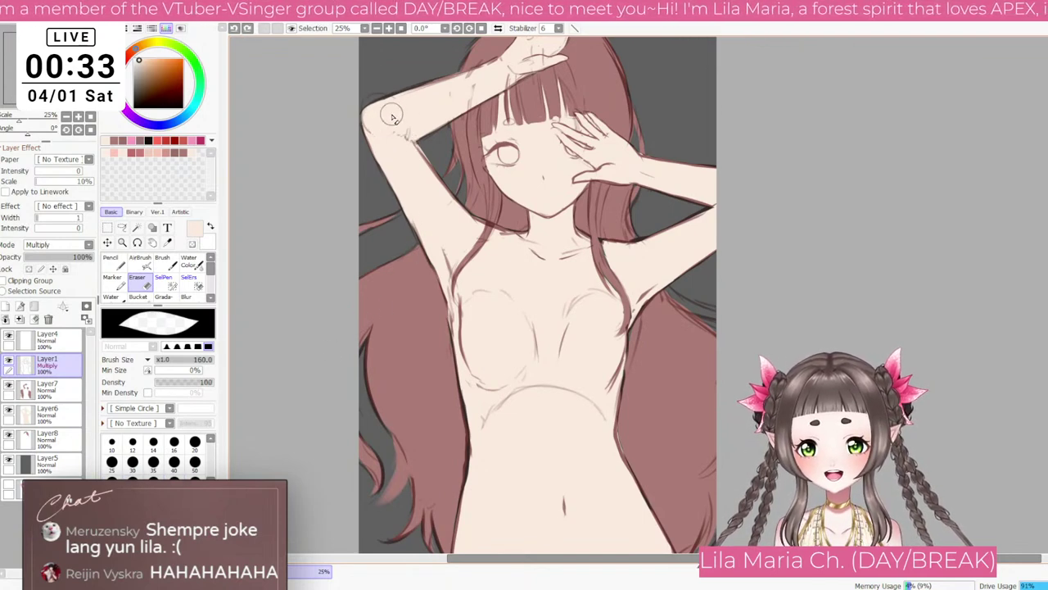
pyautogui.press('[')
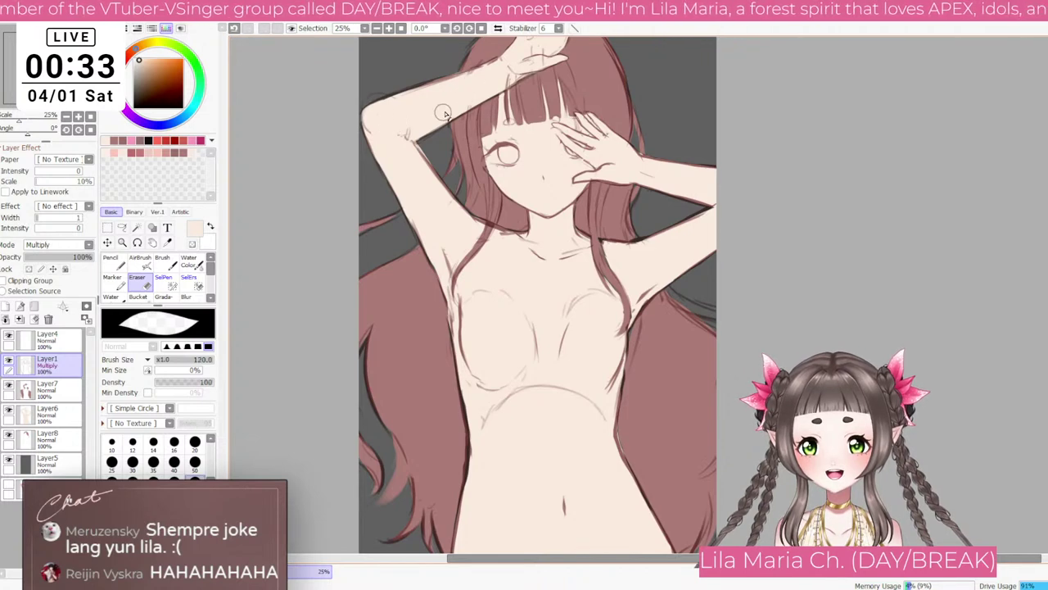
pyautogui.press('[')
pyautogui.press('[')
# Step: Erase the stray sketch lines across the raised wrist and palm on Layer1 with the Eraser at sizes 70 and 35
pyautogui.moveTo(532, 70); pyautogui.dragTo(488, 201)
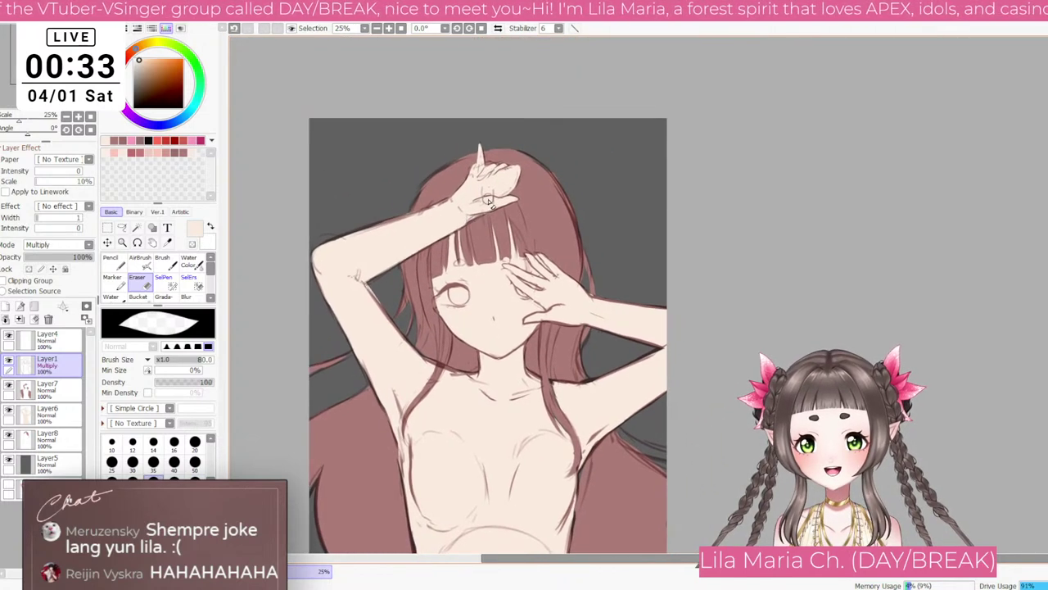
pyautogui.scroll(1, 488, 201)
pyautogui.press('[')
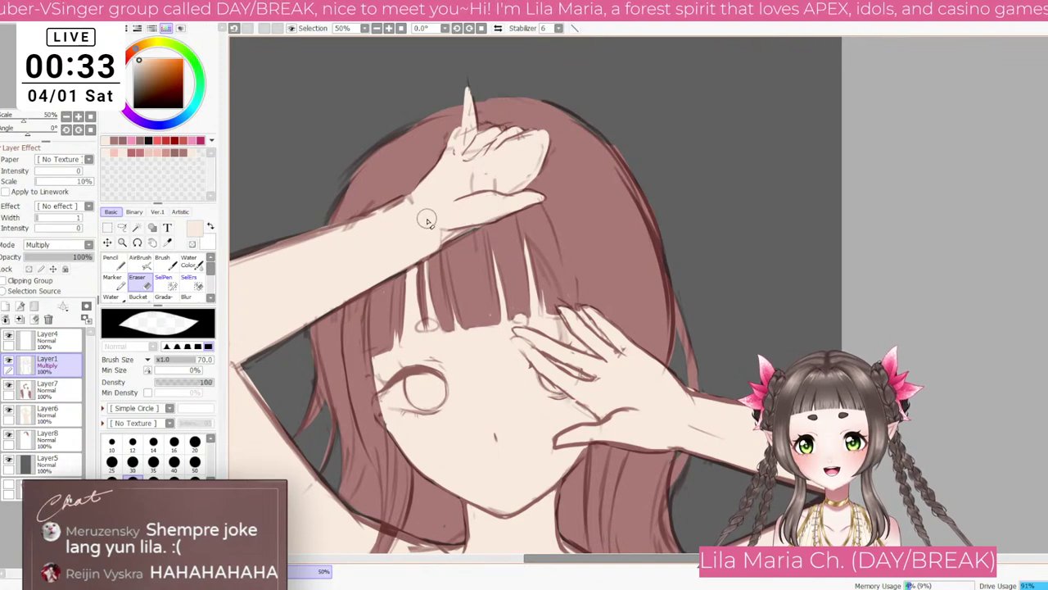
pyautogui.press('[')
pyautogui.press('[')
pyautogui.press('[')
pyautogui.press('[')
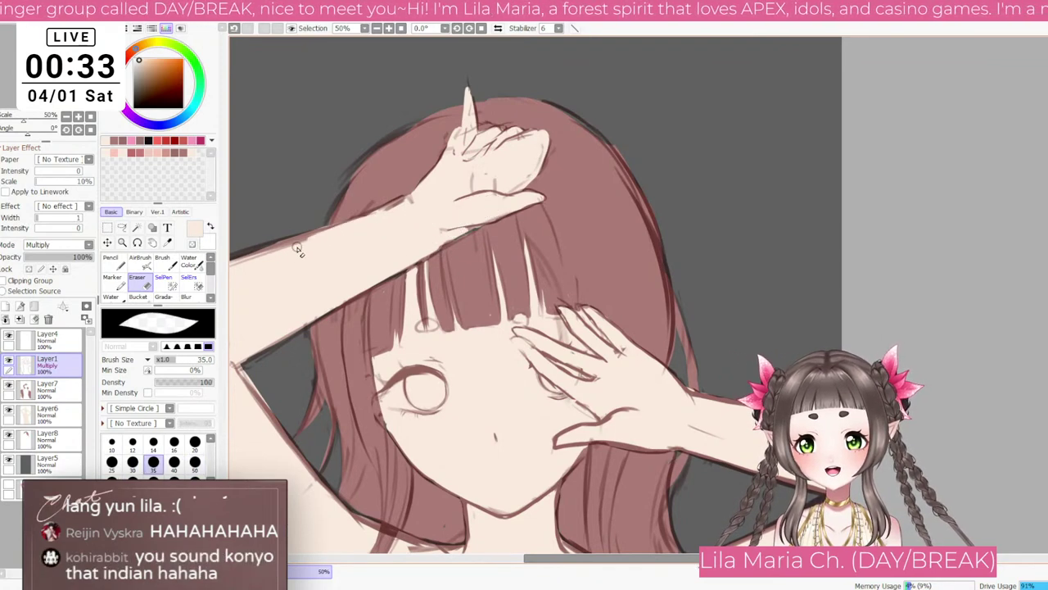
pyautogui.press('[')
pyautogui.press('[')
pyautogui.press(']')
pyautogui.press(']')
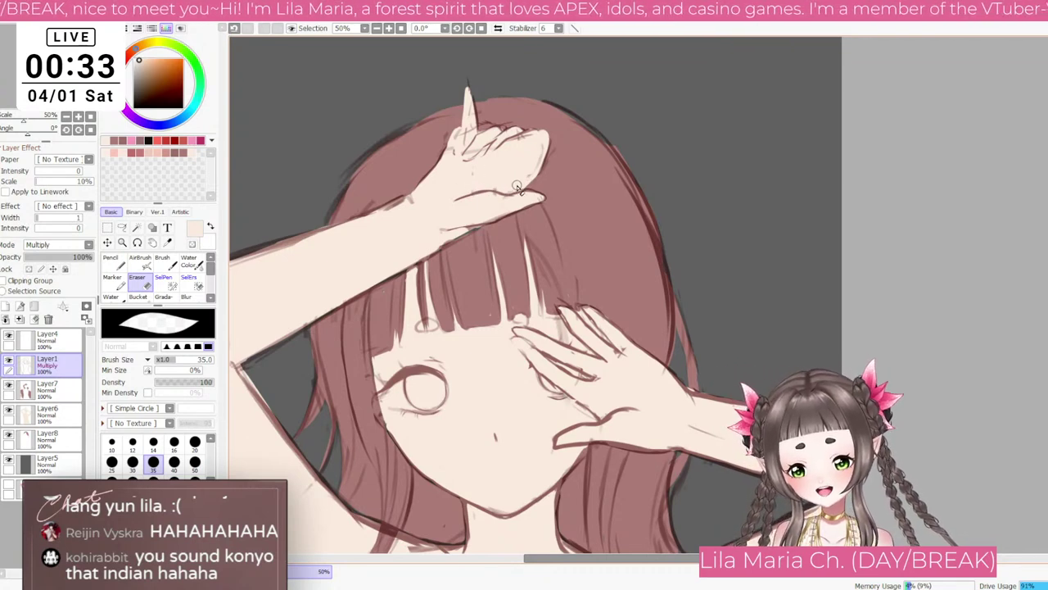
# Step: Add a new normal layer directly above Layer1
pyautogui.scroll(-2, 516, 188)
pyautogui.press('End')
pyautogui.scroll(-2, 642, 347)
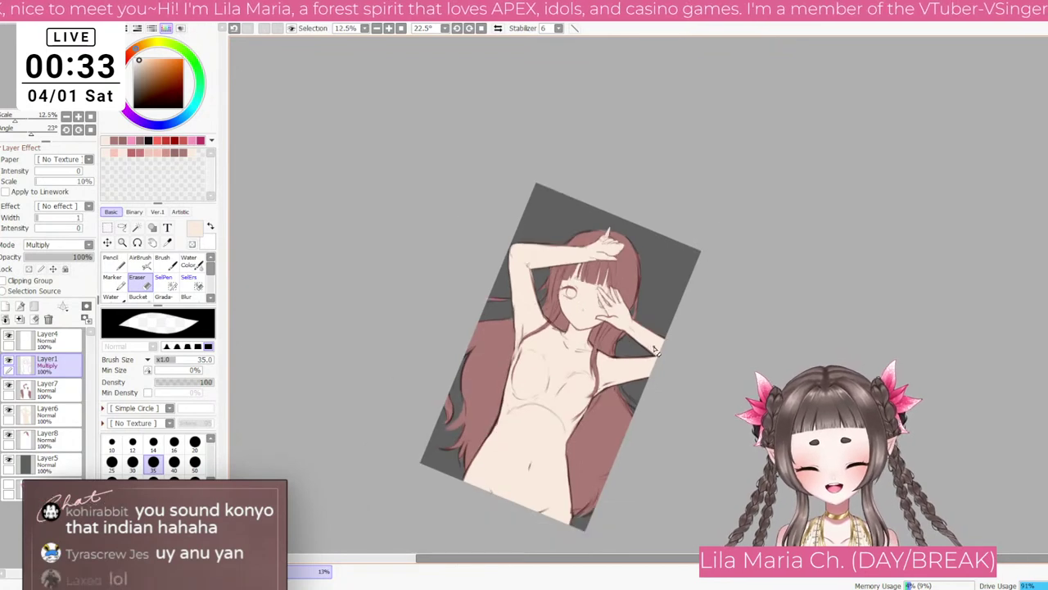
pyautogui.press('Home')
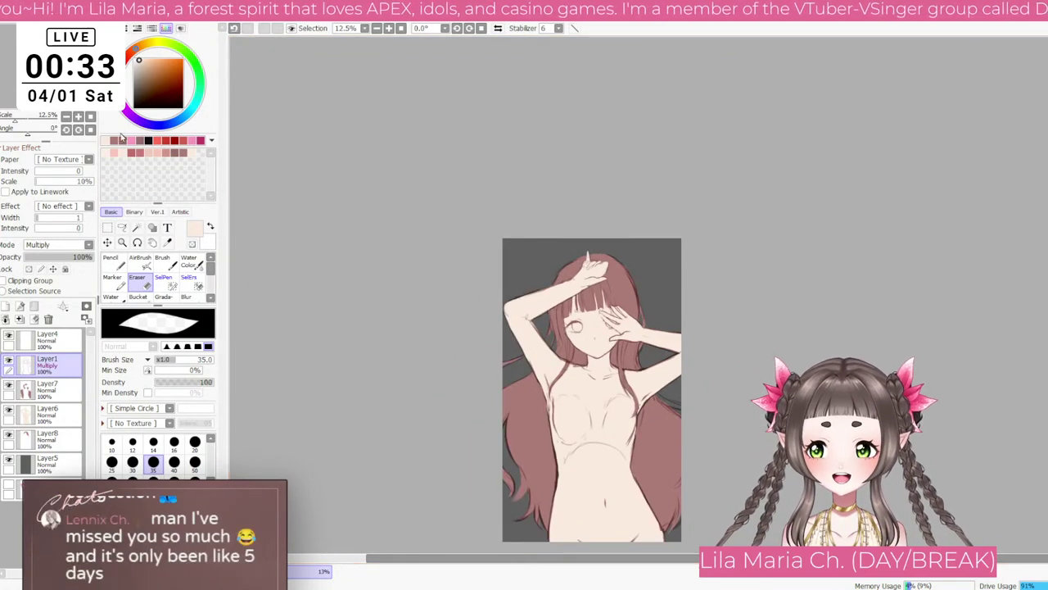
pyautogui.click(90, 117)
pyautogui.click(90, 117)
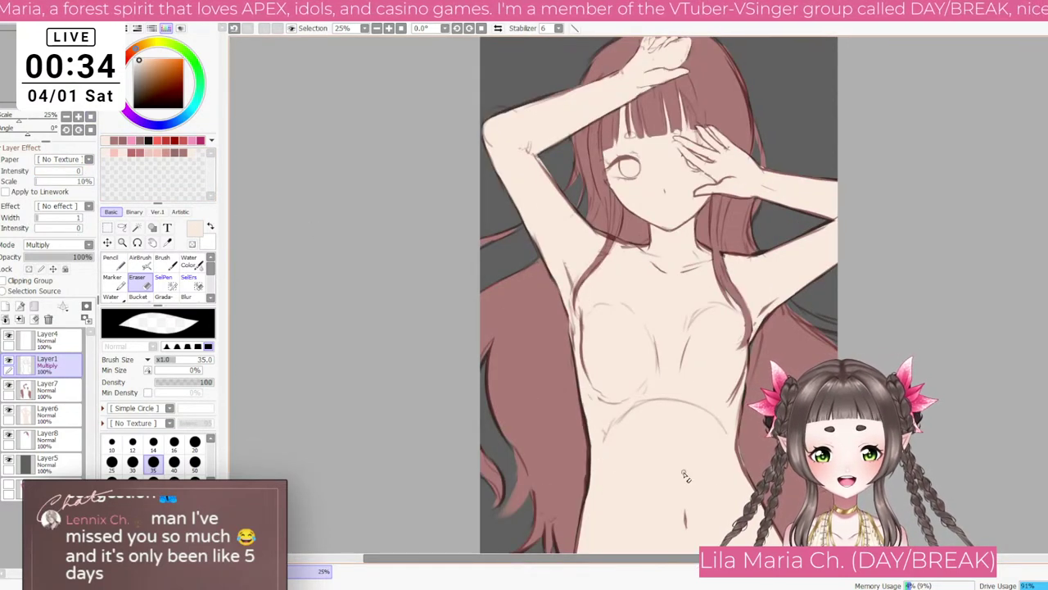
pyautogui.scroll(-1, 735, 453)
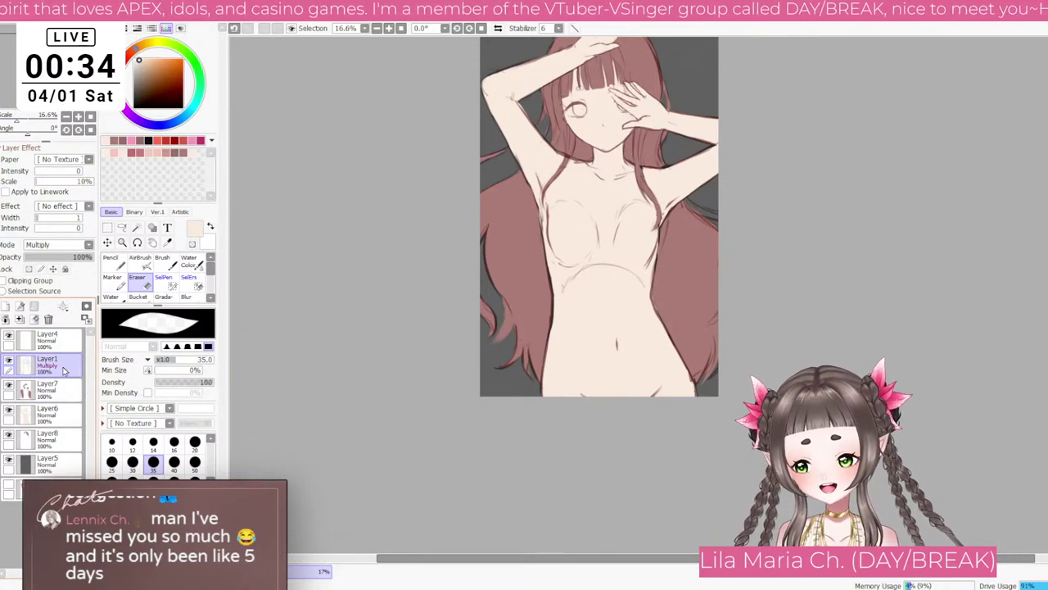
pyautogui.click(7, 305)
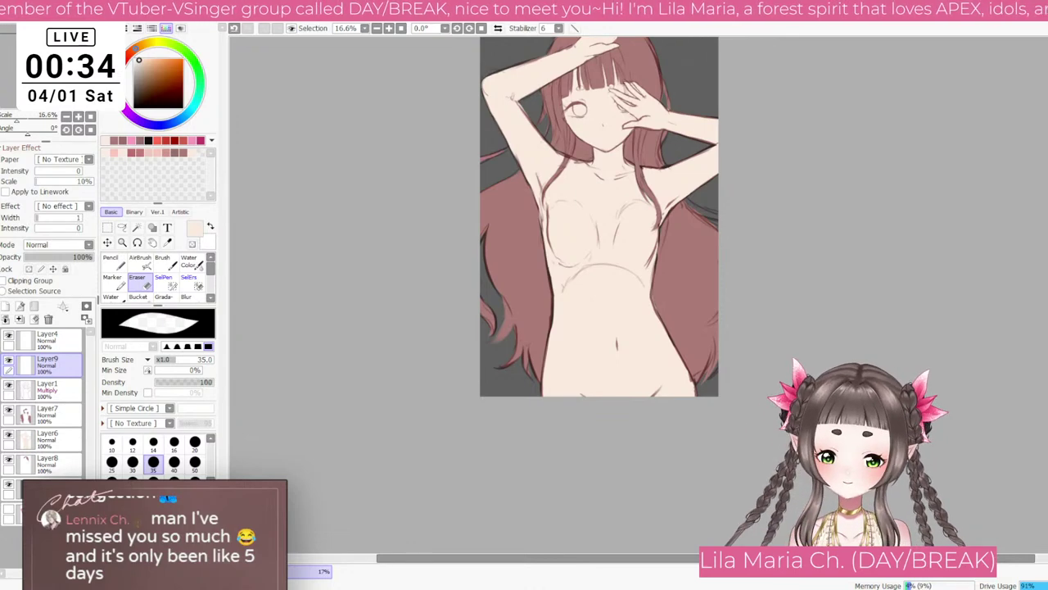
# Step: Try a light peach garment colour on the upper chest on Layer9 with the Pencil at sizes 100 and 60
pyautogui.click(92, 119)
pyautogui.click(193, 140)
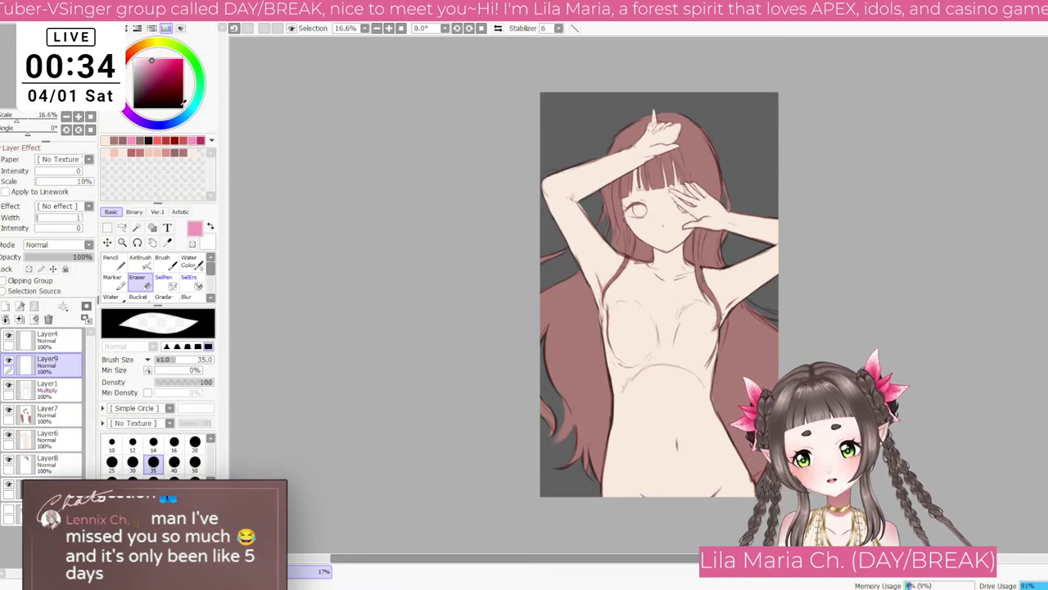
pyautogui.click(156, 58)
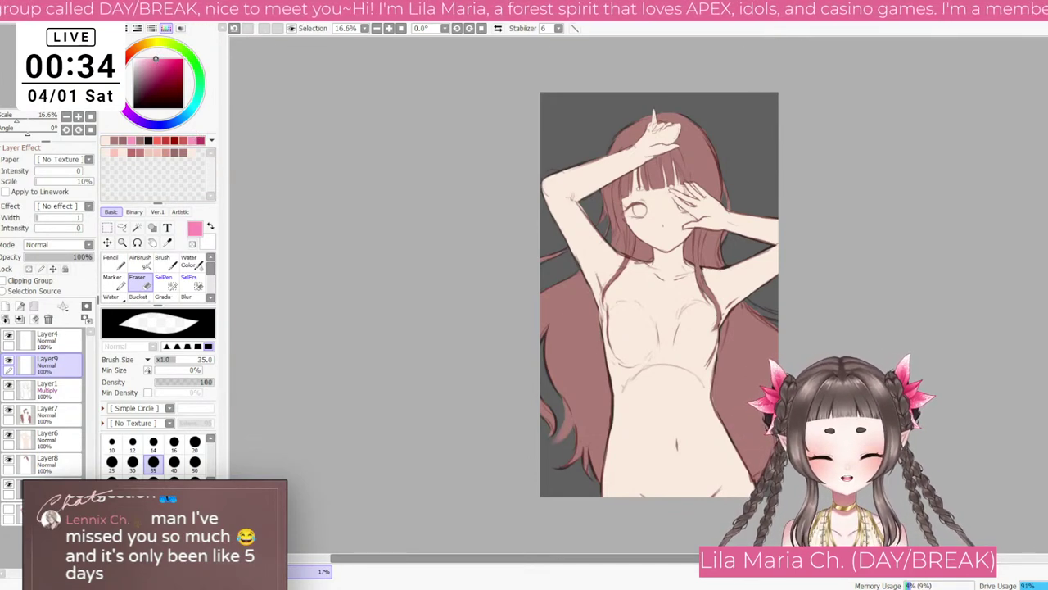
pyautogui.moveTo(746, 369); pyautogui.dragTo(713, 402)
pyautogui.scroll(2, 652, 295)
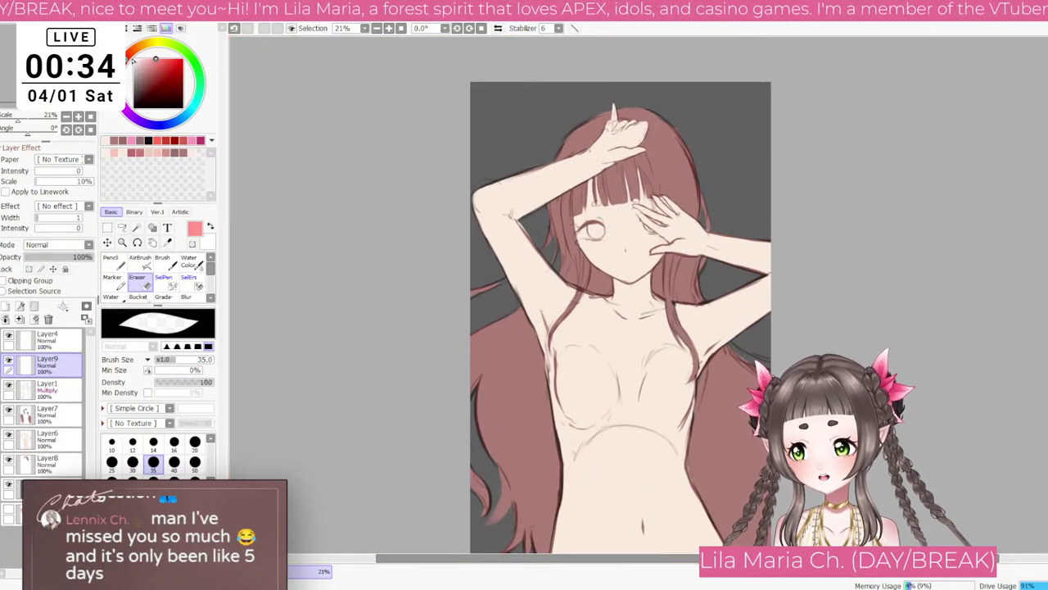
pyautogui.moveTo(156, 58); pyautogui.dragTo(152, 59)
pyautogui.click(128, 49)
pyautogui.press('n')
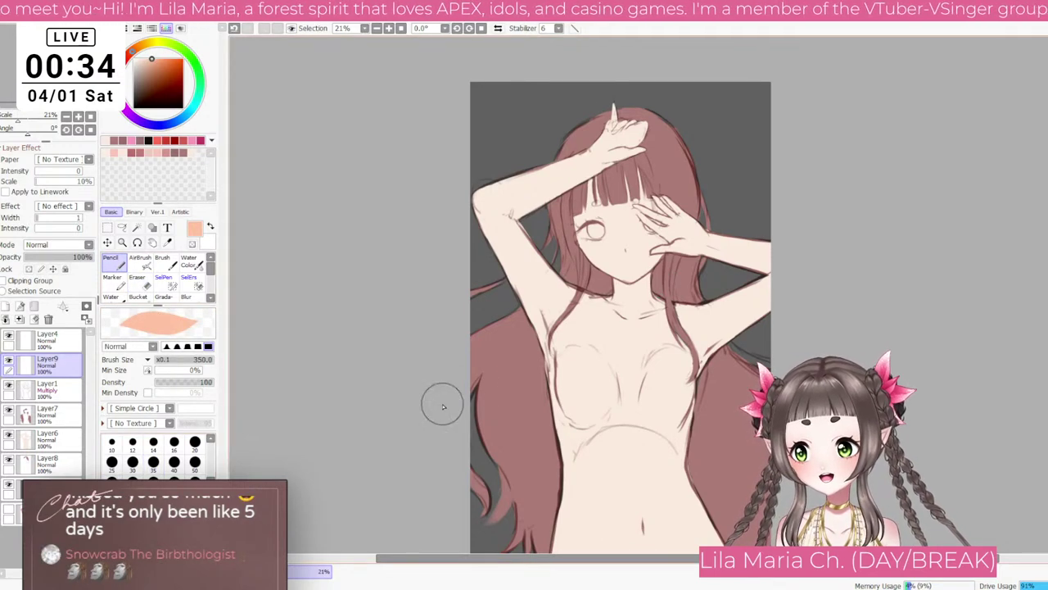
pyautogui.press('[')
pyautogui.press('[')
pyautogui.press('[')
pyautogui.press('[')
pyautogui.press('[')
pyautogui.press('[')
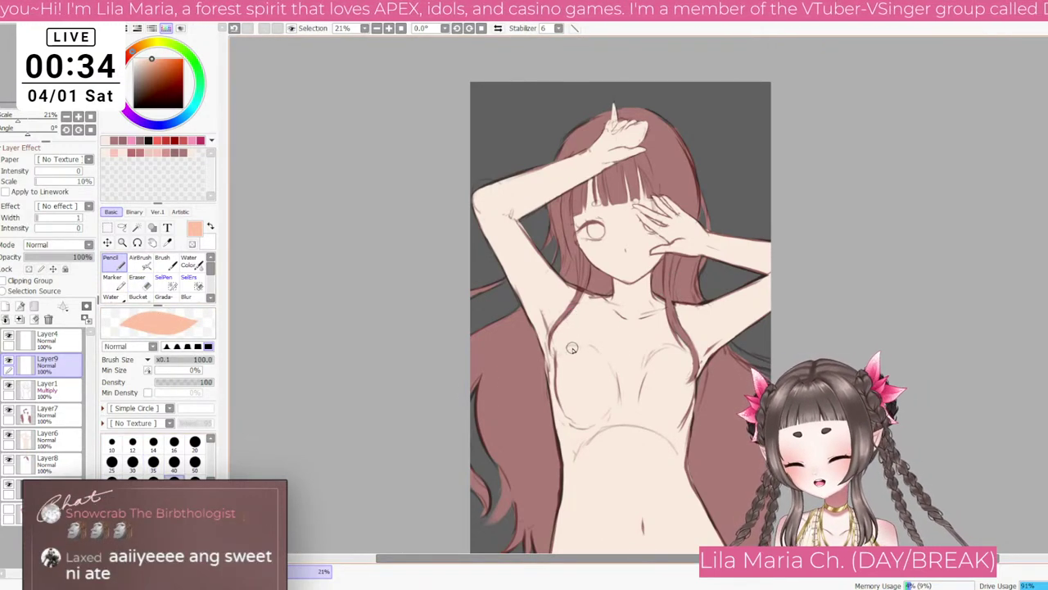
pyautogui.press('[')
pyautogui.press('[')
pyautogui.press('[')
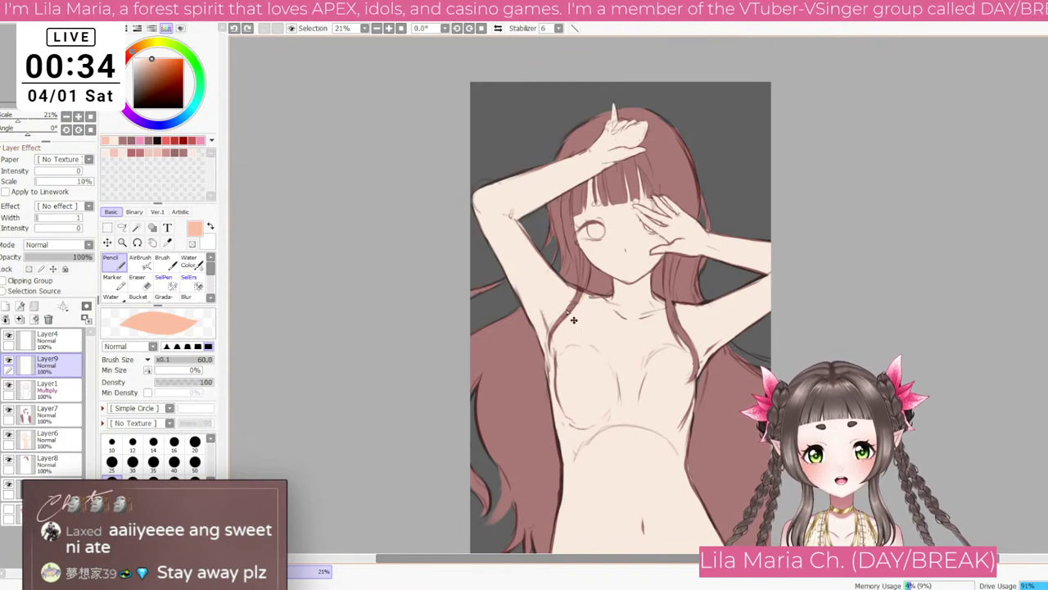
# Step: Try a muted beige strap from the shoulder down to the bust on Layer9 with the Pencil at size 100
pyautogui.moveTo(153, 61); pyautogui.dragTo(144, 67)
pyautogui.press(']')
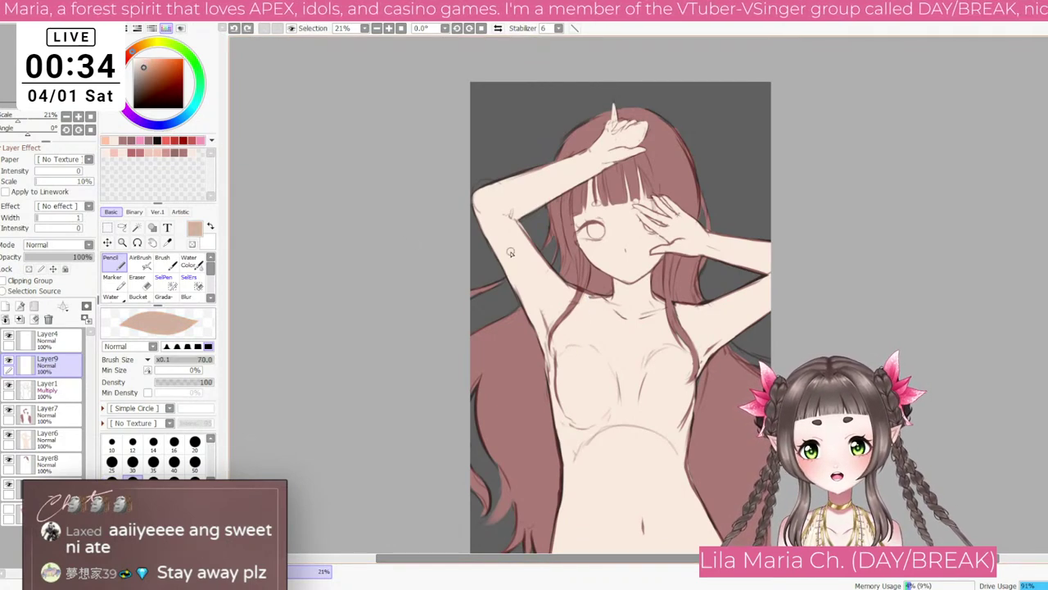
pyautogui.press(']')
pyautogui.press(']')
pyautogui.moveTo(589, 299); pyautogui.dragTo(559, 363)
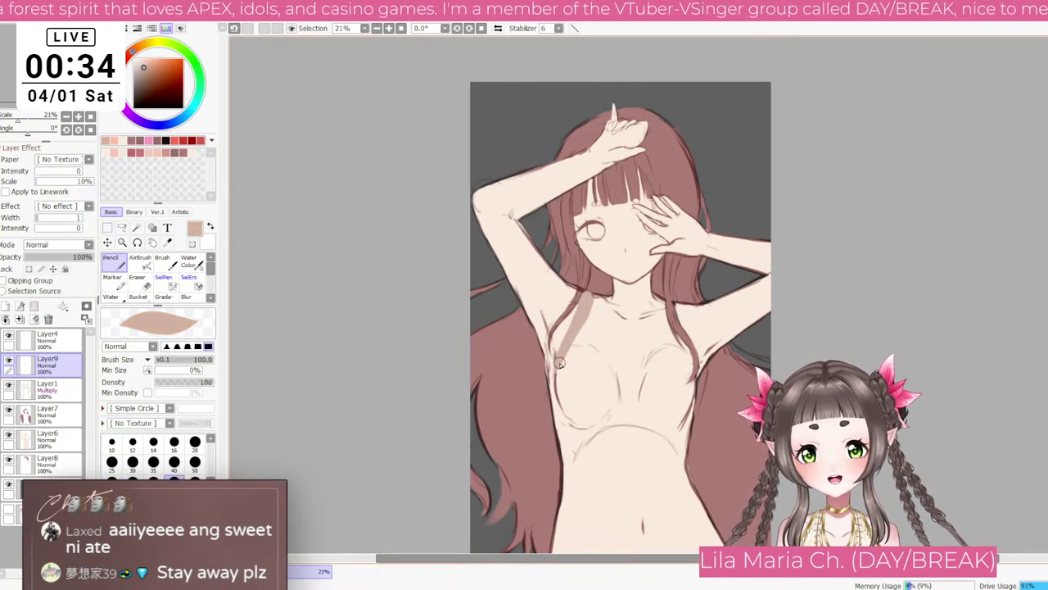
pyautogui.hotkey('ctrl', 'z')
pyautogui.hotkey('ctrl', 'z')
pyautogui.hotkey('ctrl', 'z')
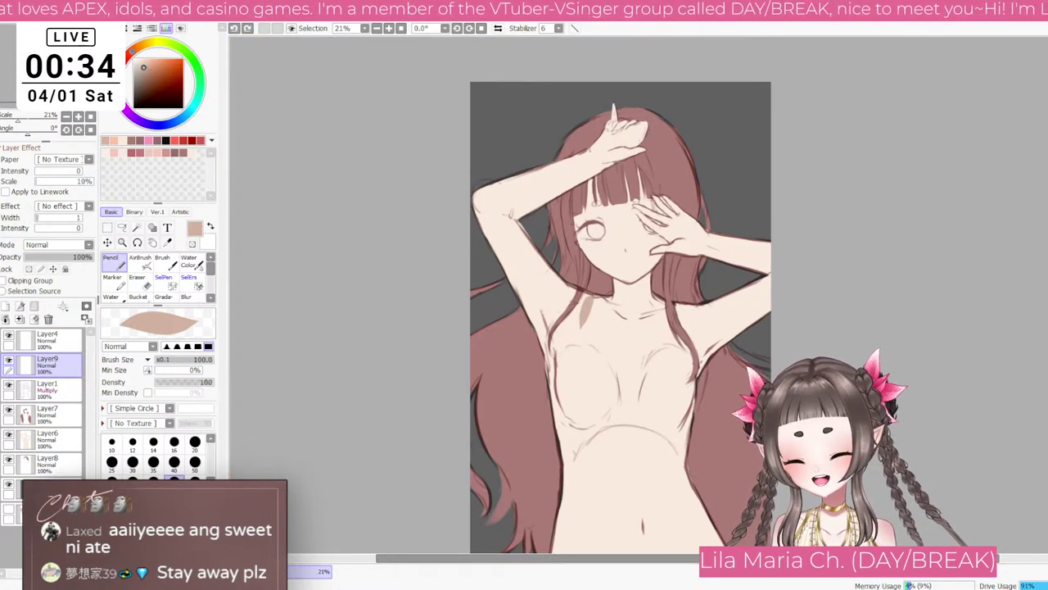
# Step: Try a greyer, yellowish beige strap stroke down the chest on Layer9 with the Pencil at size 100
pyautogui.click(139, 67)
pyautogui.click(142, 46)
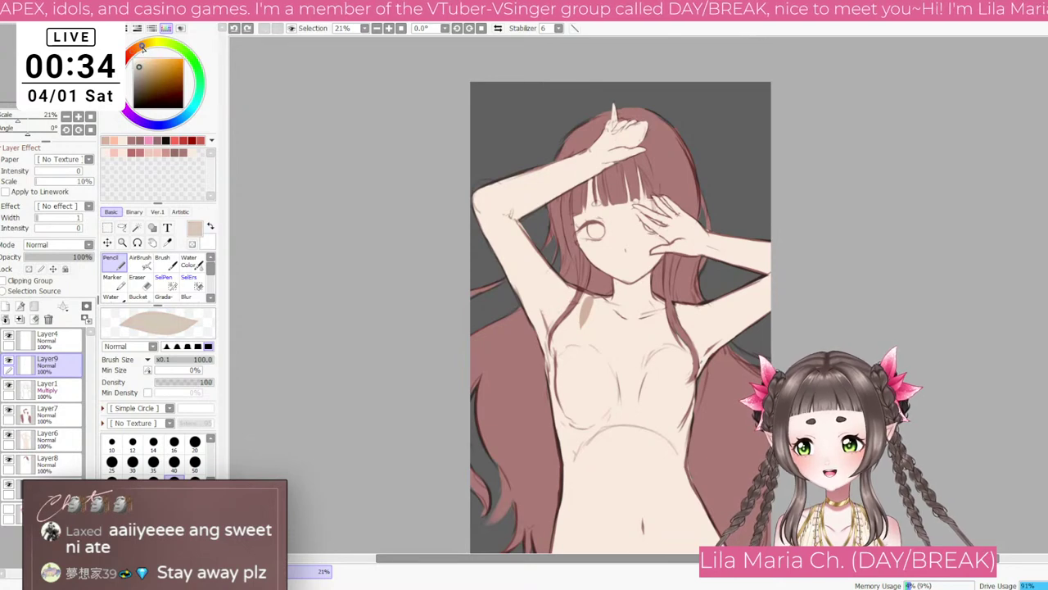
pyautogui.moveTo(584, 313)
pyautogui.mouseDown()
pyautogui.moveTo(576, 350)
pyautogui.moveTo(588, 304)
pyautogui.moveTo(578, 385)
pyautogui.mouseUp()
pyautogui.hotkey('ctrl', 'z')
pyautogui.hotkey('ctrl', 'z')
pyautogui.press('[')
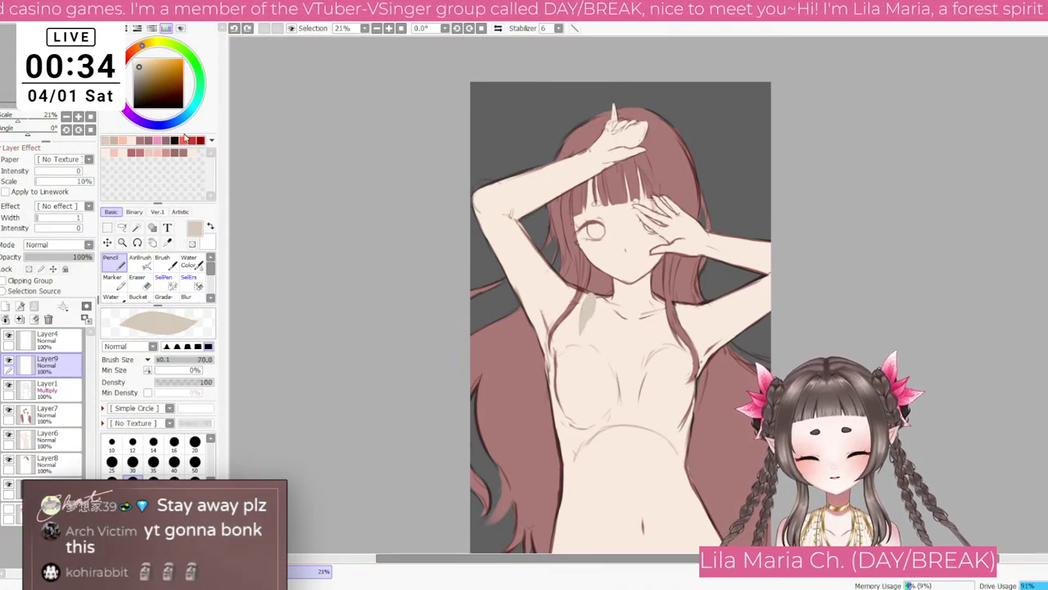
# Step: Try a short pale cream strap stroke below the collarbone on Layer9 with the Pencil at size 70
pyautogui.moveTo(140, 68); pyautogui.dragTo(137, 62)
pyautogui.press('[')
pyautogui.press('[')
pyautogui.press('[')
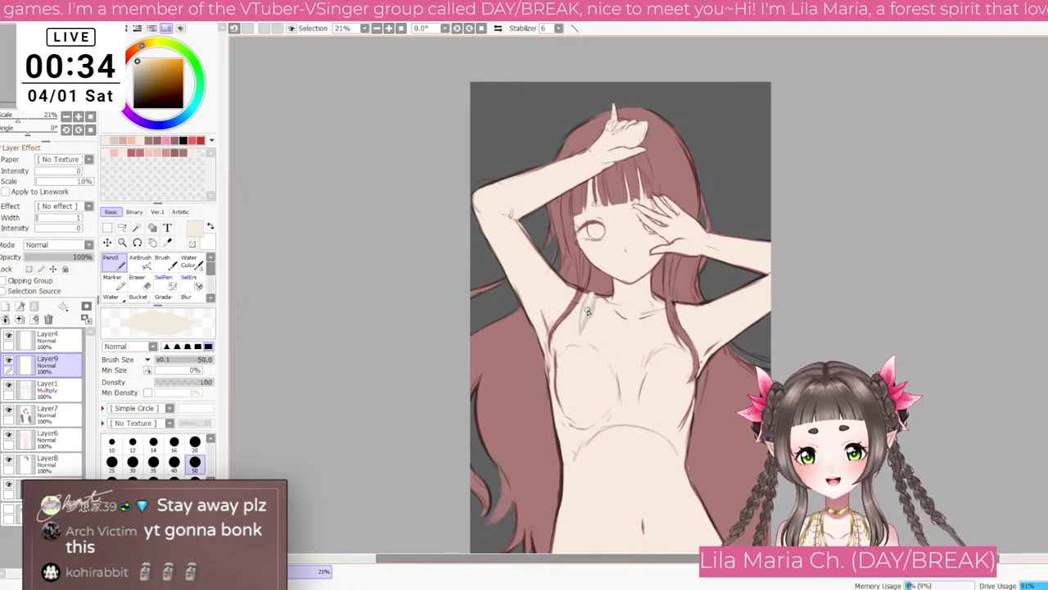
pyautogui.press(']')
pyautogui.press(']')
pyautogui.moveTo(593, 297); pyautogui.dragTo(581, 326)
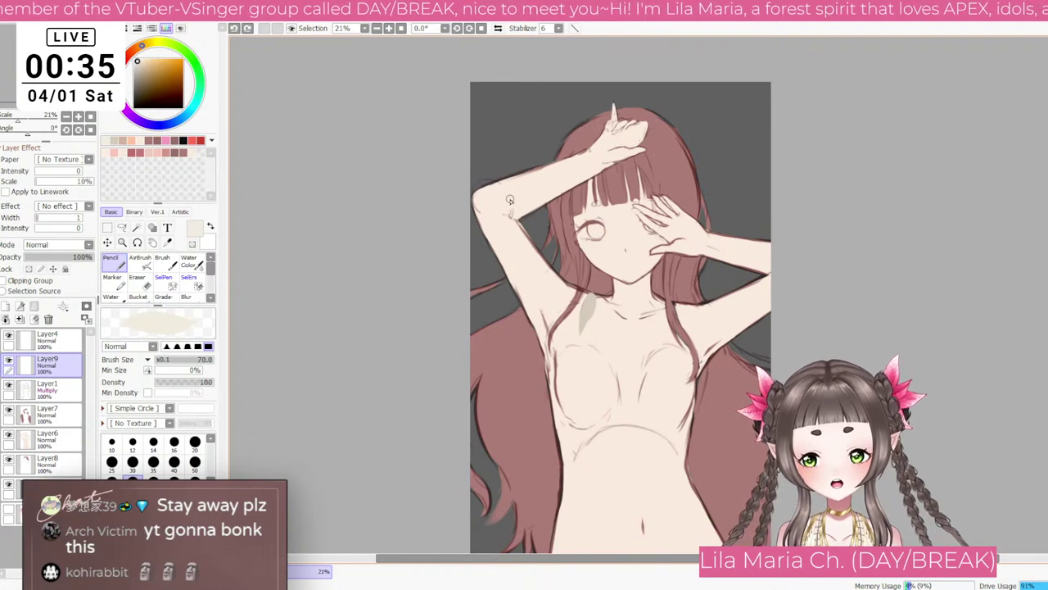
# Step: Paint a pale mint green strap from the shoulder down to the side of the bust on Layer9 with the Pencil at size 100
pyautogui.click(199, 73)
pyautogui.press(']')
pyautogui.press(']')
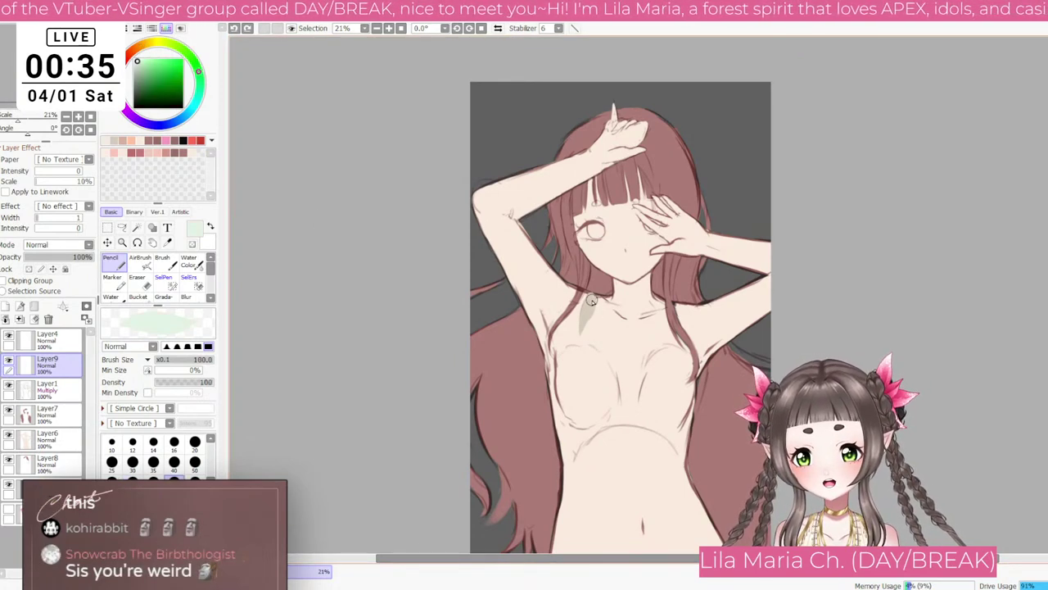
pyautogui.moveTo(591, 301); pyautogui.dragTo(569, 375)
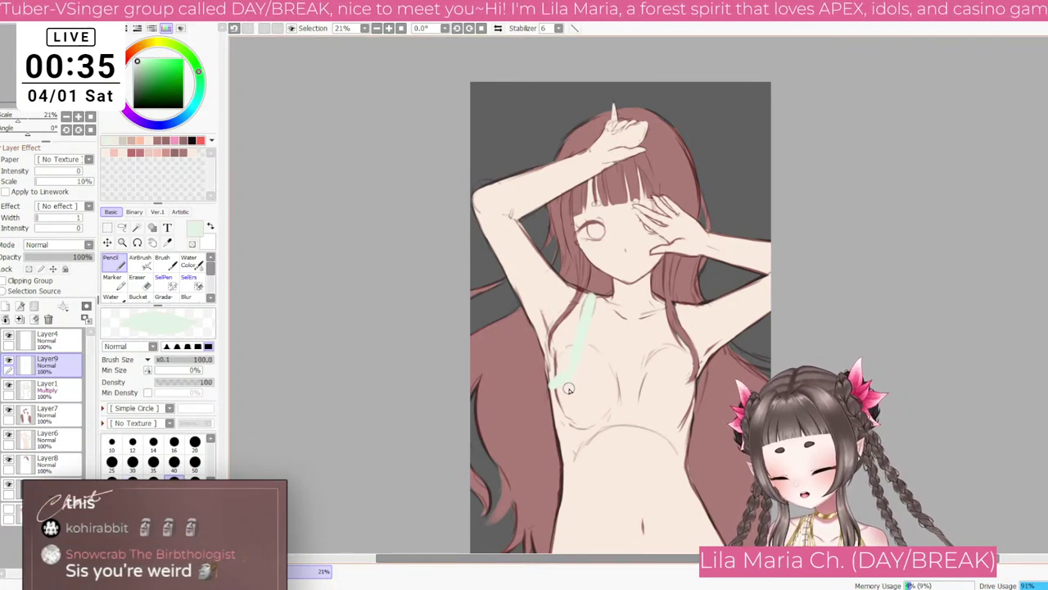
# Step: Try a wide pale green Pencil band across the chest and undo it
pyautogui.hotkey('ctrl', 'z')
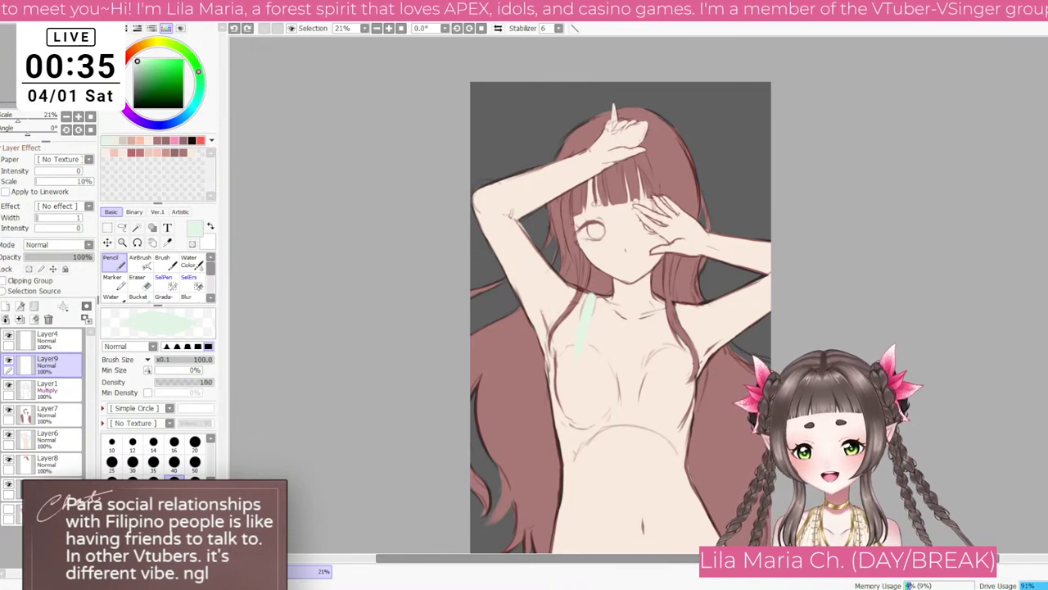
pyautogui.press(']')
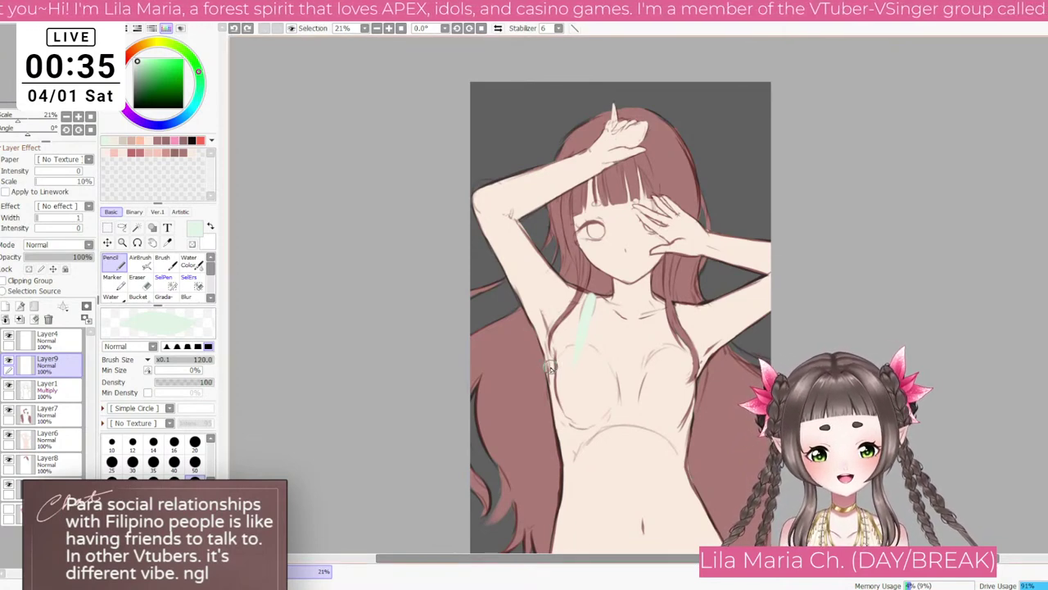
pyautogui.moveTo(547, 367); pyautogui.dragTo(692, 375)
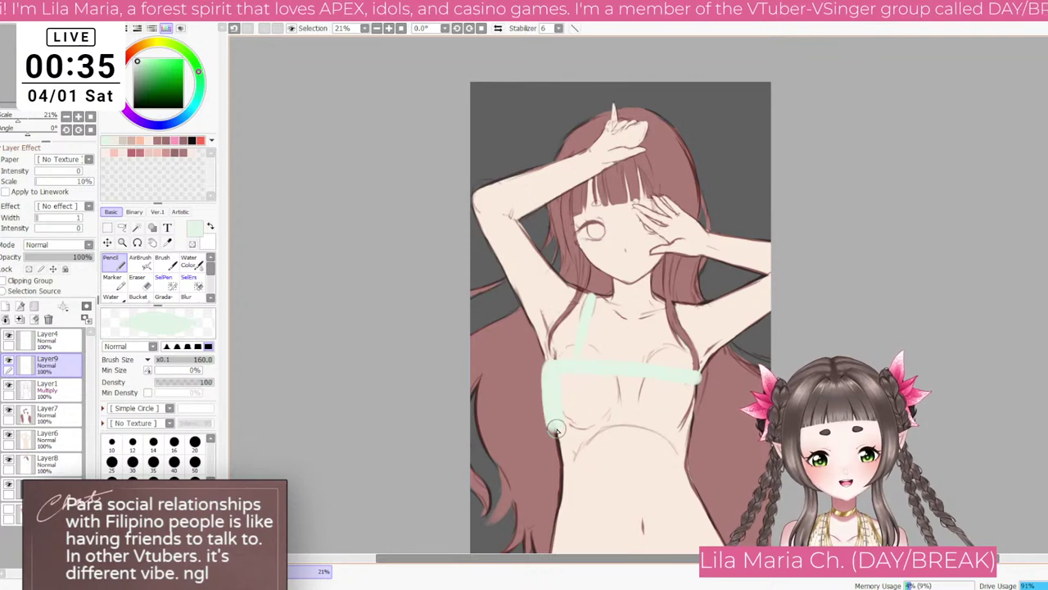
pyautogui.hotkey('ctrl', 'z')
# Step: Extend the left strap of the pale green top down to the side of the torso with the Pencil at size 70
pyautogui.press('[')
pyautogui.press('[')
pyautogui.press('[')
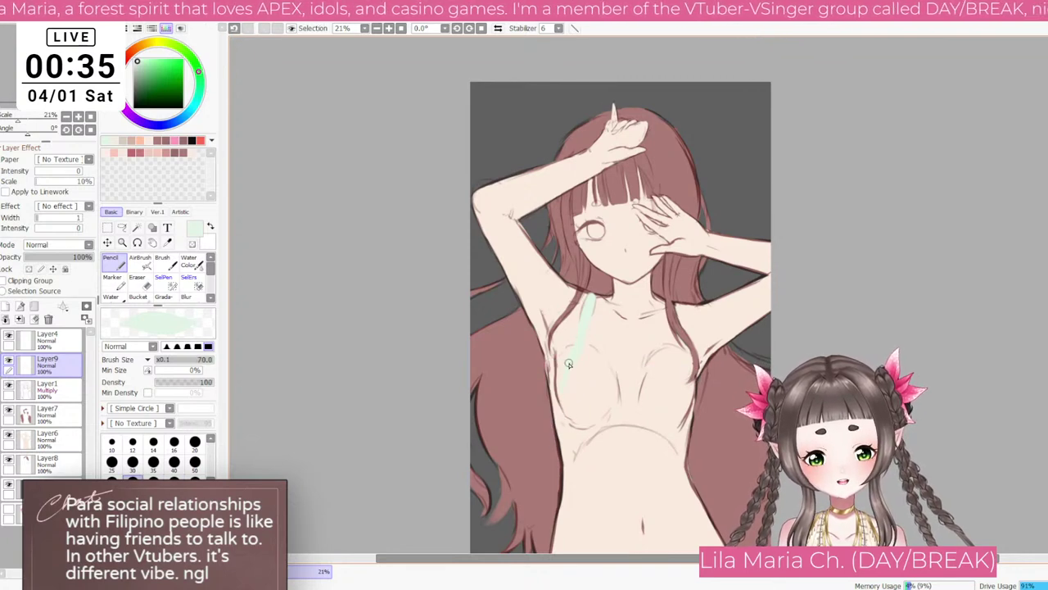
pyautogui.press('[')
pyautogui.press('[')
pyautogui.moveTo(564, 384)
pyautogui.mouseDown()
pyautogui.moveTo(549, 399)
pyautogui.moveTo(558, 467)
pyautogui.mouseUp()
pyautogui.press(']')
pyautogui.press(']')
pyautogui.press(']')
pyautogui.hotkey('ctrl', 'z')
pyautogui.press('[')
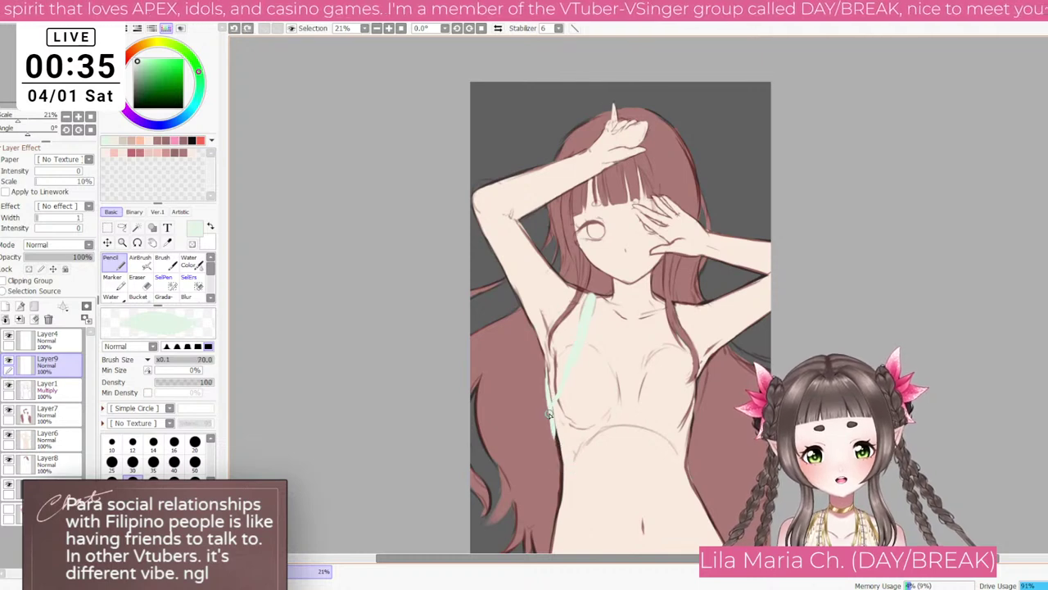
# Step: Outline the left side edge and the lower hem of the top with the Pencil at size 50
pyautogui.press('[')
pyautogui.moveTo(549, 410); pyautogui.dragTo(575, 463)
pyautogui.hotkey('ctrl', 'z')
pyautogui.moveTo(548, 408)
pyautogui.mouseDown()
pyautogui.moveTo(555, 448)
pyautogui.moveTo(624, 419)
pyautogui.moveTo(614, 419)
pyautogui.moveTo(697, 407)
pyautogui.mouseUp()
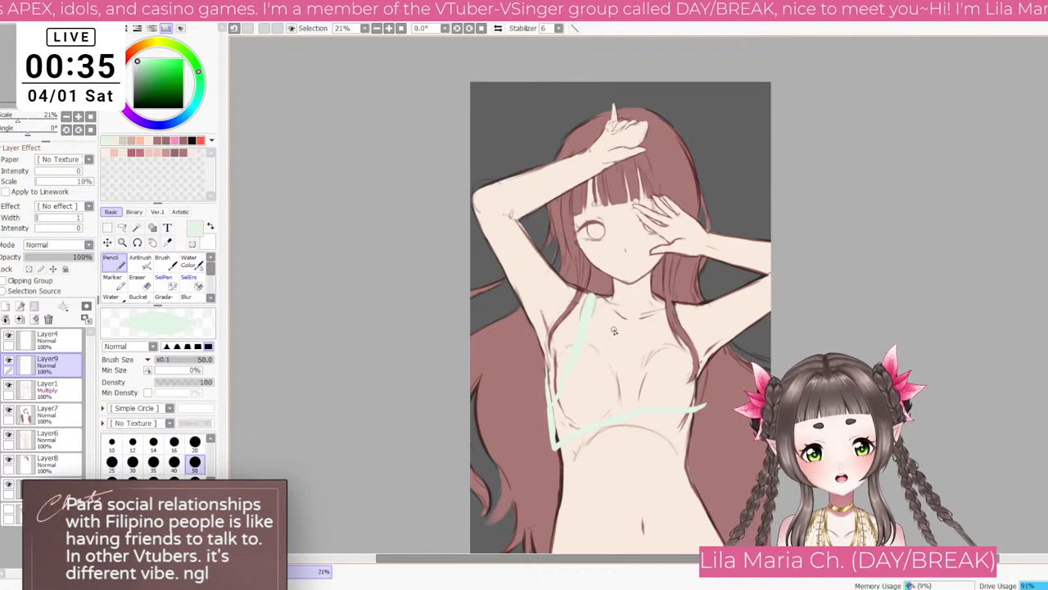
# Step: Widen the left strap and fill the left panel of the top in pale green with progressively larger Pencil sizes
pyautogui.press(']')
pyautogui.press(']')
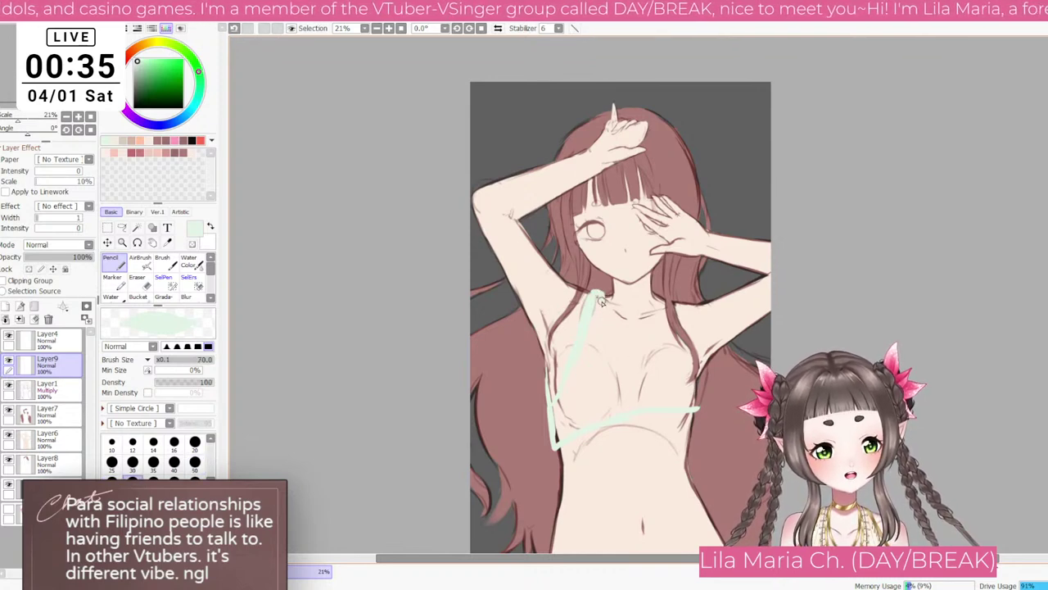
pyautogui.moveTo(597, 297); pyautogui.dragTo(599, 361)
pyautogui.press(']')
pyautogui.moveTo(593, 319)
pyautogui.mouseDown()
pyautogui.moveTo(578, 381)
pyautogui.moveTo(576, 364)
pyautogui.moveTo(554, 408)
pyautogui.moveTo(558, 435)
pyautogui.moveTo(573, 426)
pyautogui.mouseUp()
pyautogui.press('[')
pyautogui.press(']')
pyautogui.press(']')
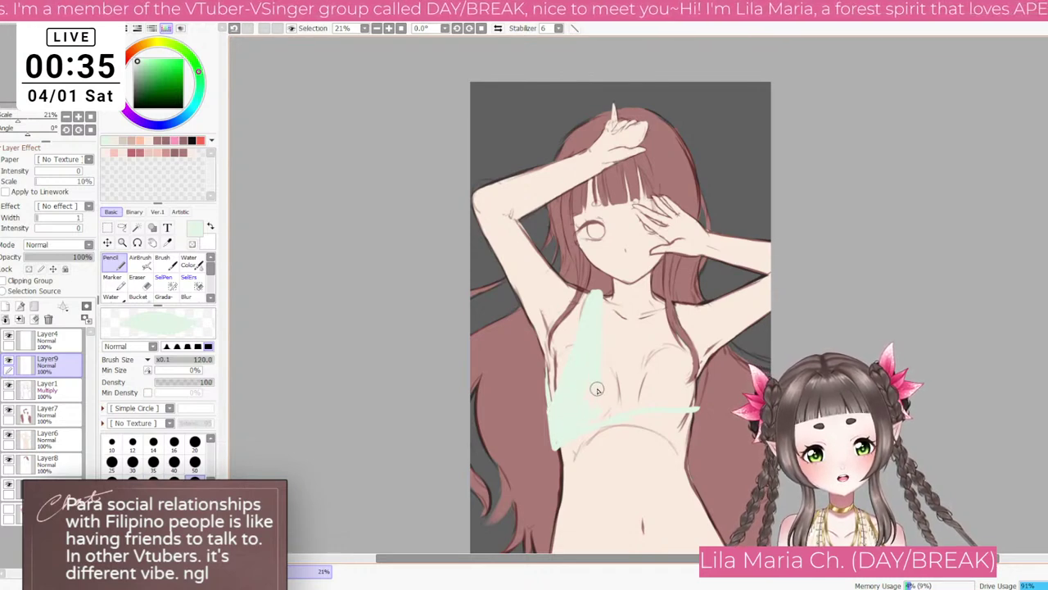
# Step: Fill the middle of the top above the hem line in pale green with the Brush at size 100
pyautogui.press('e')
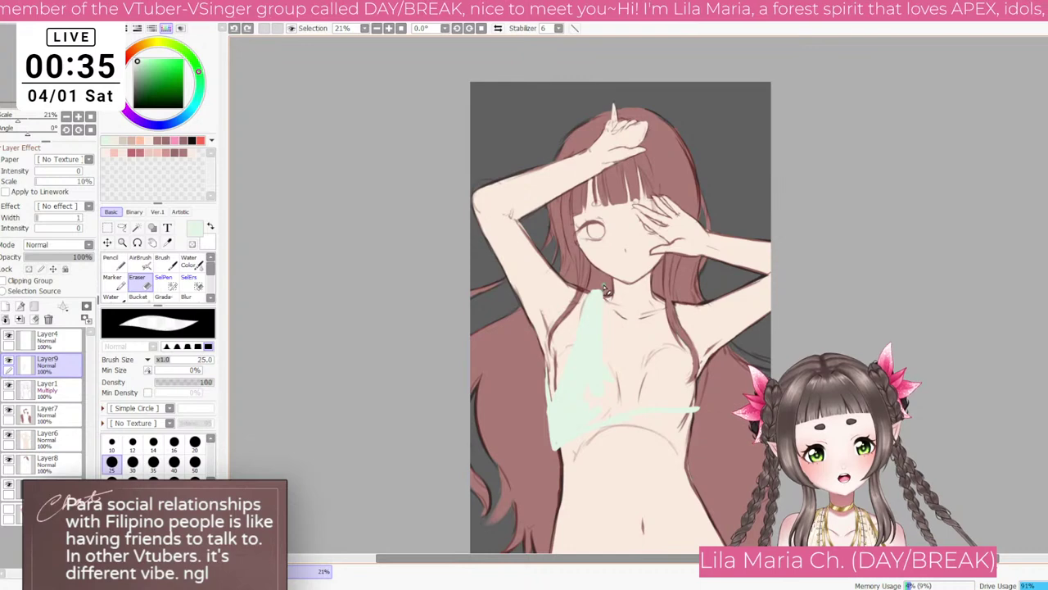
pyautogui.press('b')
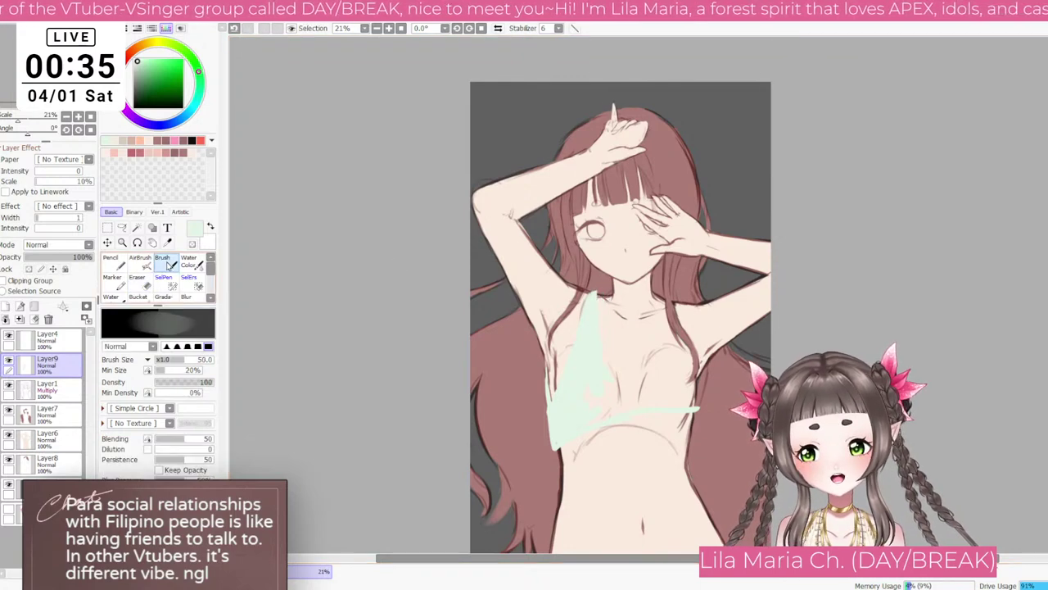
pyautogui.press(']')
pyautogui.press(']')
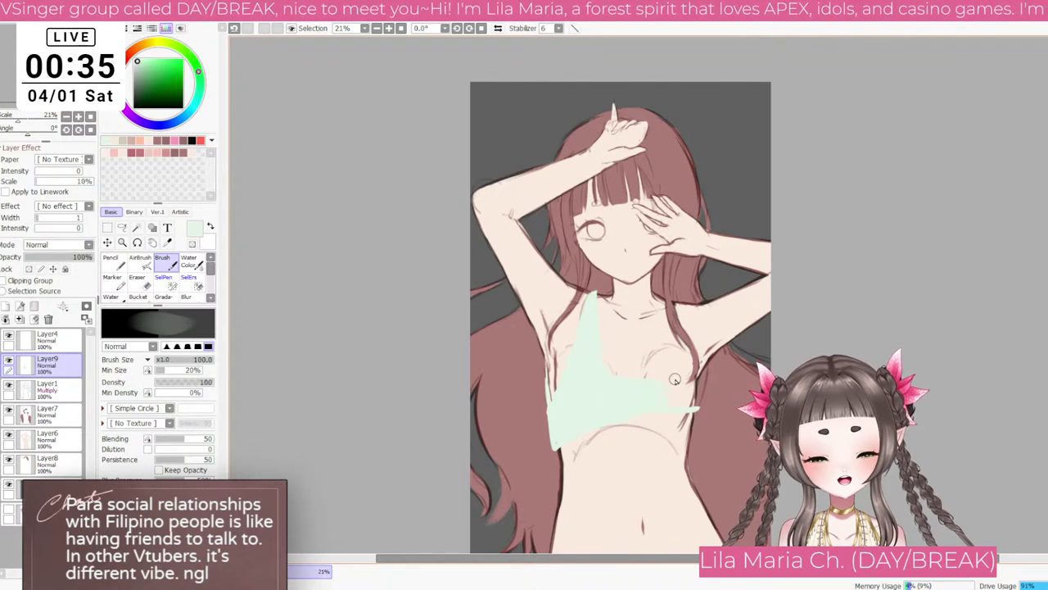
# Step: Paint the right strap and the right side edge of the top with the Brush at size 50
pyautogui.press('[')
pyautogui.press('[')
pyautogui.press('[')
pyautogui.press('[')
pyautogui.press('[')
pyautogui.press('[')
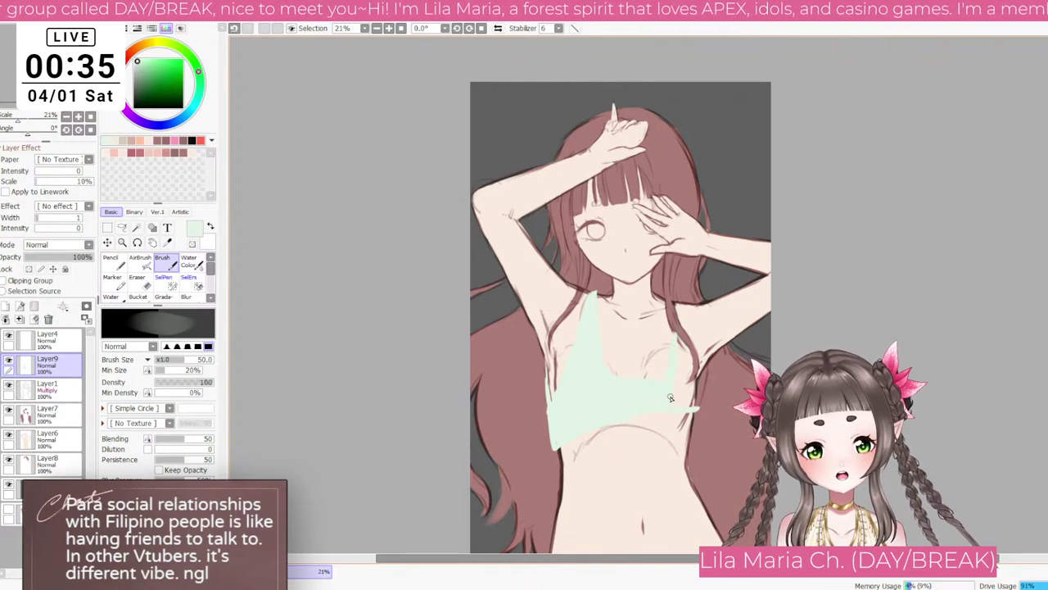
pyautogui.moveTo(679, 339)
pyautogui.mouseDown()
pyautogui.moveTo(690, 363)
pyautogui.moveTo(677, 396)
pyautogui.moveTo(691, 408)
pyautogui.mouseUp()
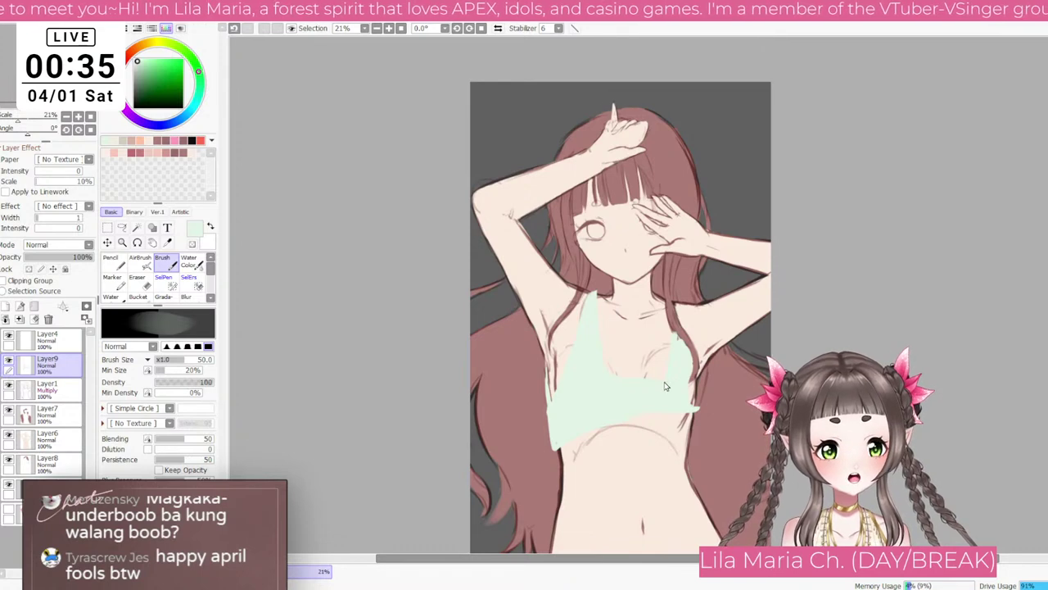
pyautogui.moveTo(689, 393); pyautogui.dragTo(701, 417)
# Step: Extend the pale green top downward over the ribs with the Brush at sizes 160 to 300
pyautogui.press(']')
pyautogui.press(']')
pyautogui.press(']')
pyautogui.press(']')
pyautogui.press(']')
pyautogui.press(']')
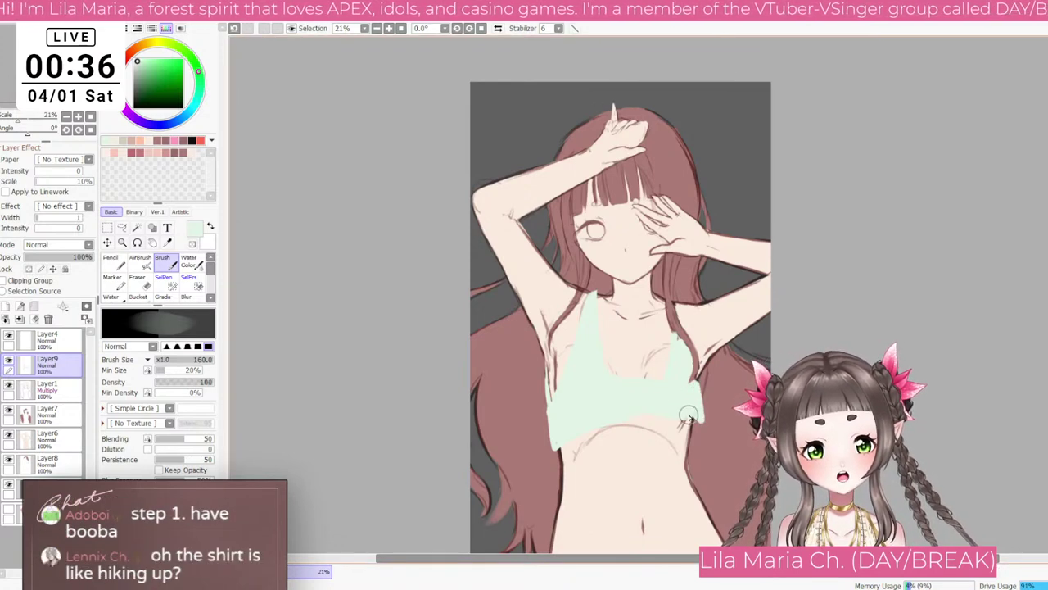
pyautogui.moveTo(671, 434); pyautogui.dragTo(655, 381)
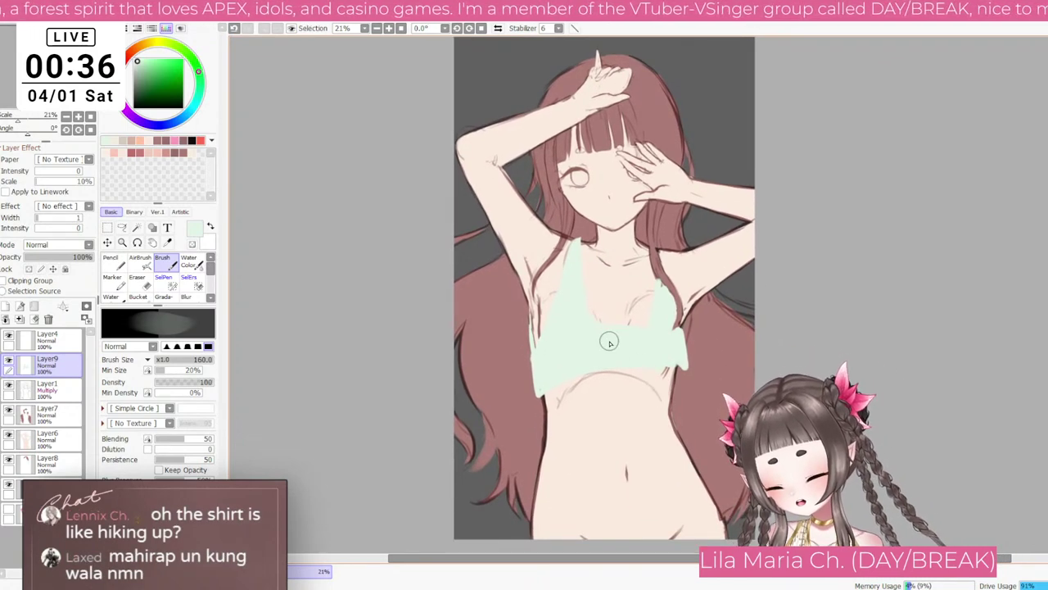
pyautogui.press('[')
pyautogui.press('[')
pyautogui.press('[')
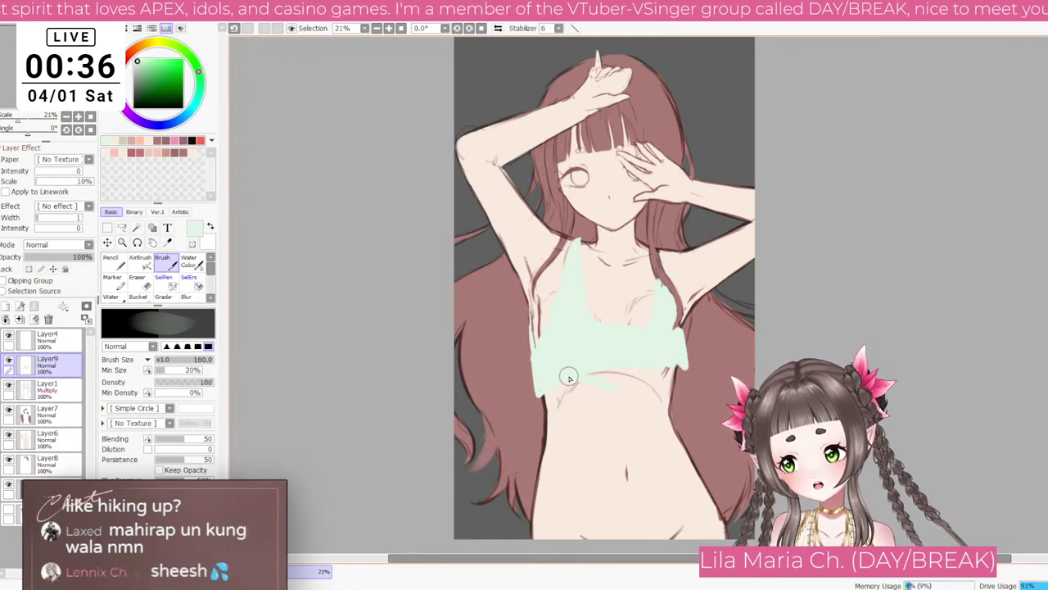
pyautogui.press(']')
pyautogui.press(']')
pyautogui.press(']')
pyautogui.press(']')
pyautogui.press(']')
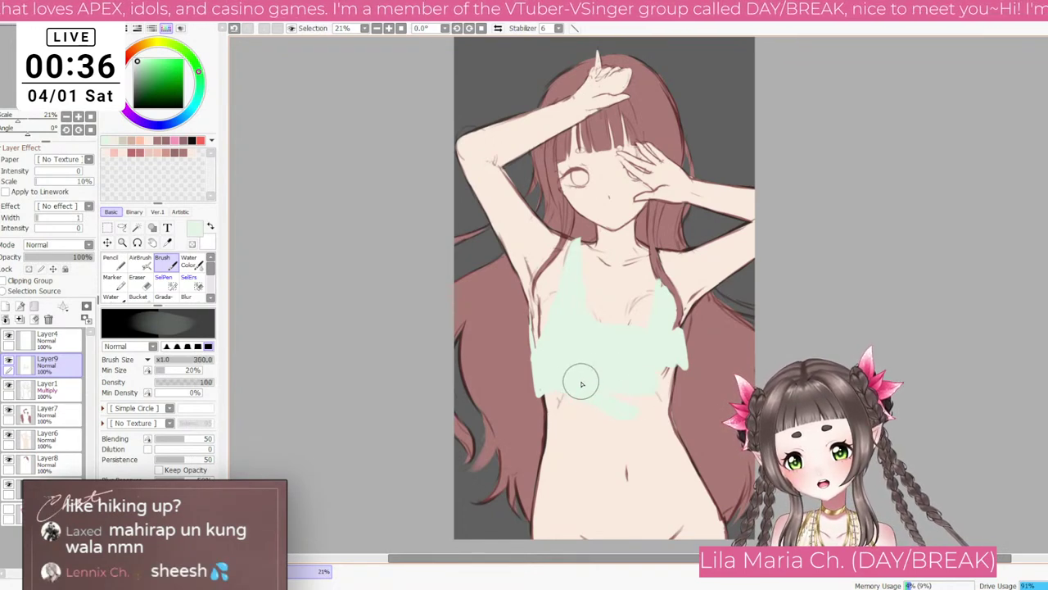
# Step: Paint the lower left corner of the top past the waist outline with the Brush at size 80
pyautogui.press('[')
pyautogui.press('[')
pyautogui.press('[')
pyautogui.press('[')
pyautogui.press('[')
pyautogui.press('[')
pyautogui.press('[')
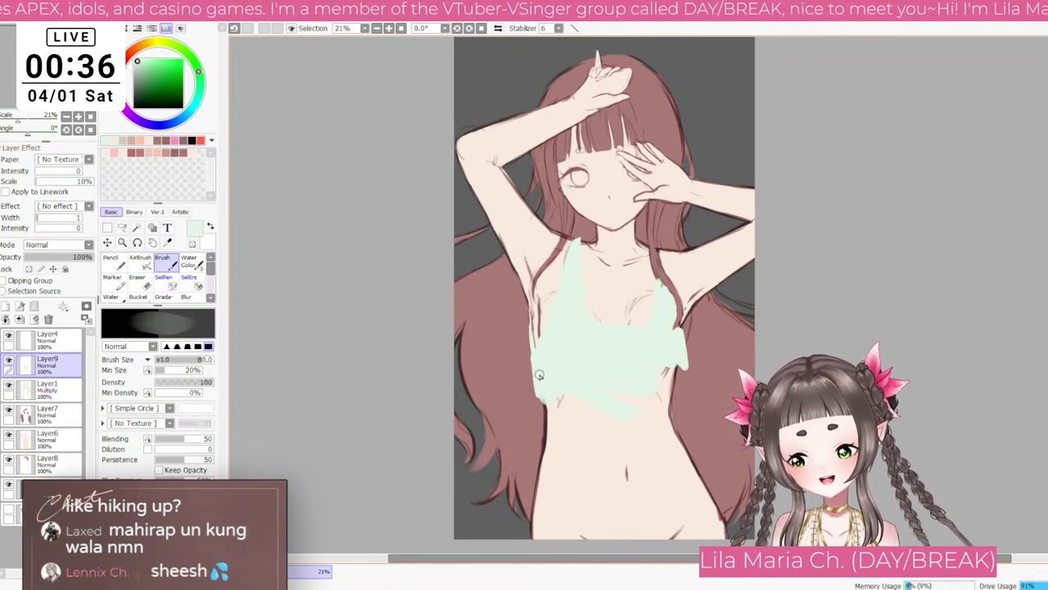
pyautogui.press(']')
pyautogui.press(']')
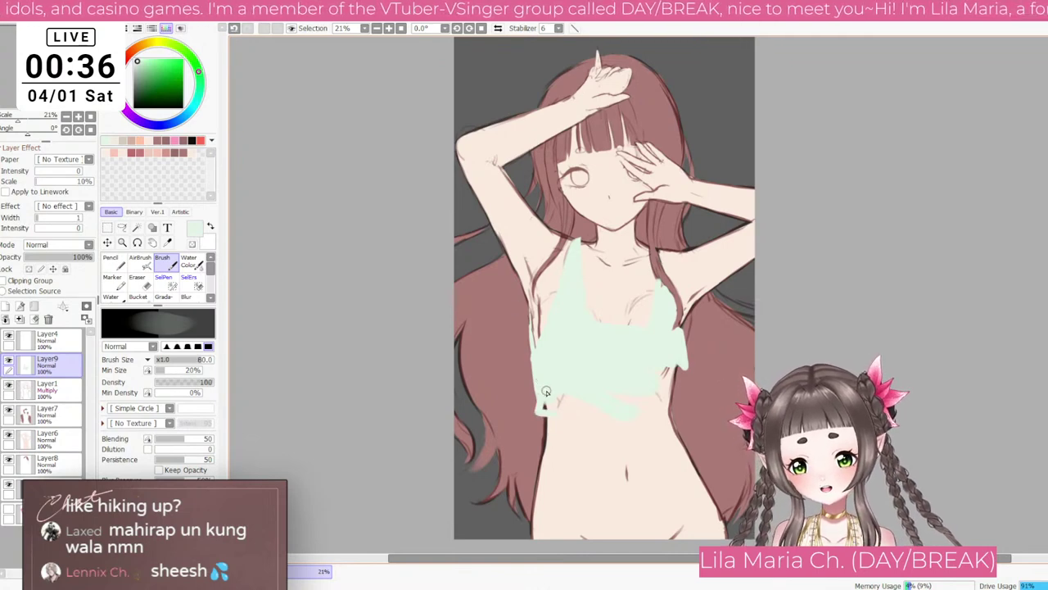
# Step: Paint the lower right corner of the top and fill its remaining lower area with the Brush at up to size 350
pyautogui.moveTo(659, 429); pyautogui.dragTo(687, 417)
pyautogui.press(']')
pyautogui.moveTo(670, 361)
pyautogui.mouseDown()
pyautogui.moveTo(683, 412)
pyautogui.moveTo(667, 416)
pyautogui.mouseUp()
pyautogui.press(']')
pyautogui.press(']')
pyautogui.press(']')
pyautogui.press(']')
pyautogui.press(']')
pyautogui.press(']')
pyautogui.moveTo(565, 393)
pyautogui.mouseDown()
pyautogui.moveTo(621, 409)
pyautogui.moveTo(660, 375)
pyautogui.mouseUp()
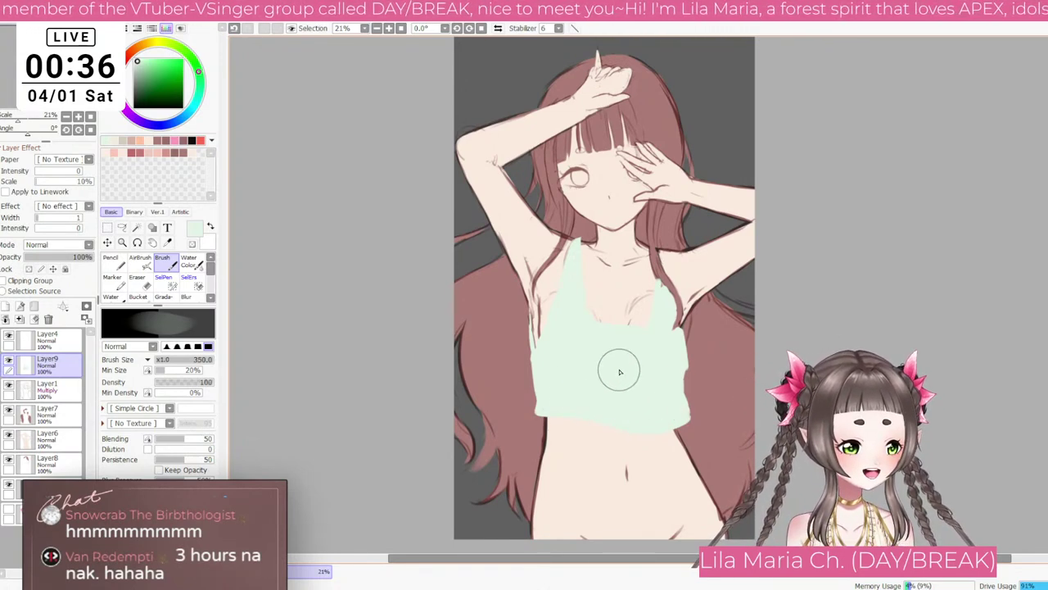
# Step: Carve a lower, rounded neckline into the top with the Eraser at size 100
pyautogui.press('e')
pyautogui.press(']')
pyautogui.press(']')
pyautogui.press(']')
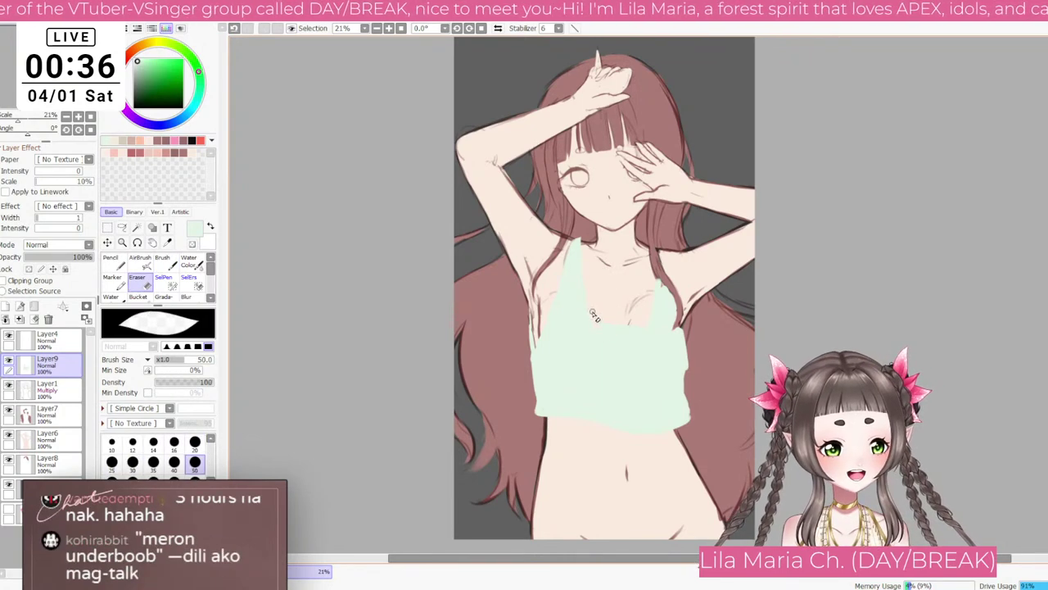
pyautogui.press(']')
pyautogui.press(']')
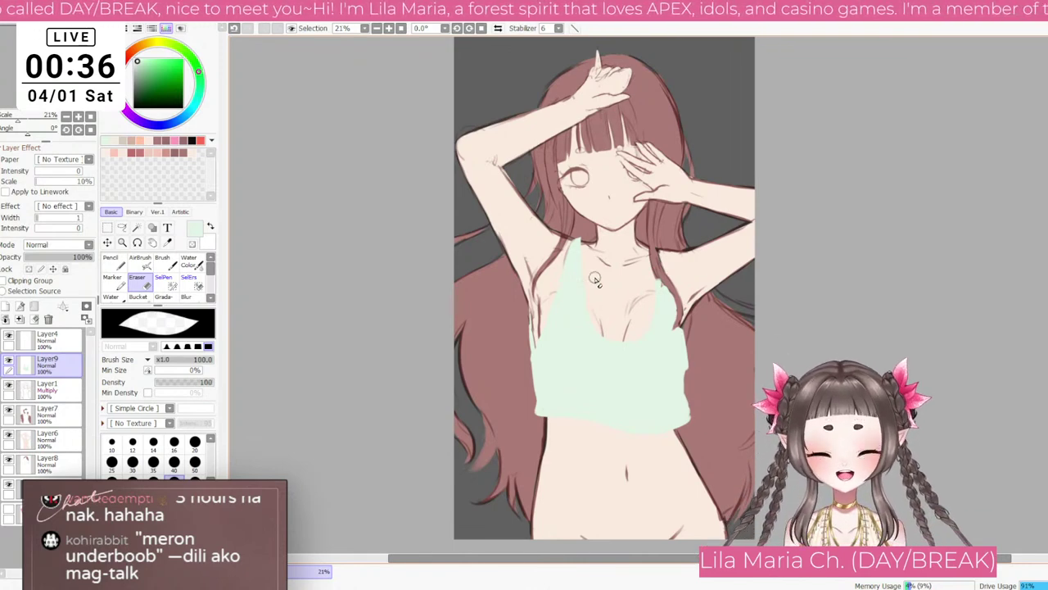
# Step: Smooth the right side edge and lower corner of the top with the Eraser at size 40
pyautogui.scroll(2, 665, 263)
pyautogui.press('[')
pyautogui.press('[')
pyautogui.press('[')
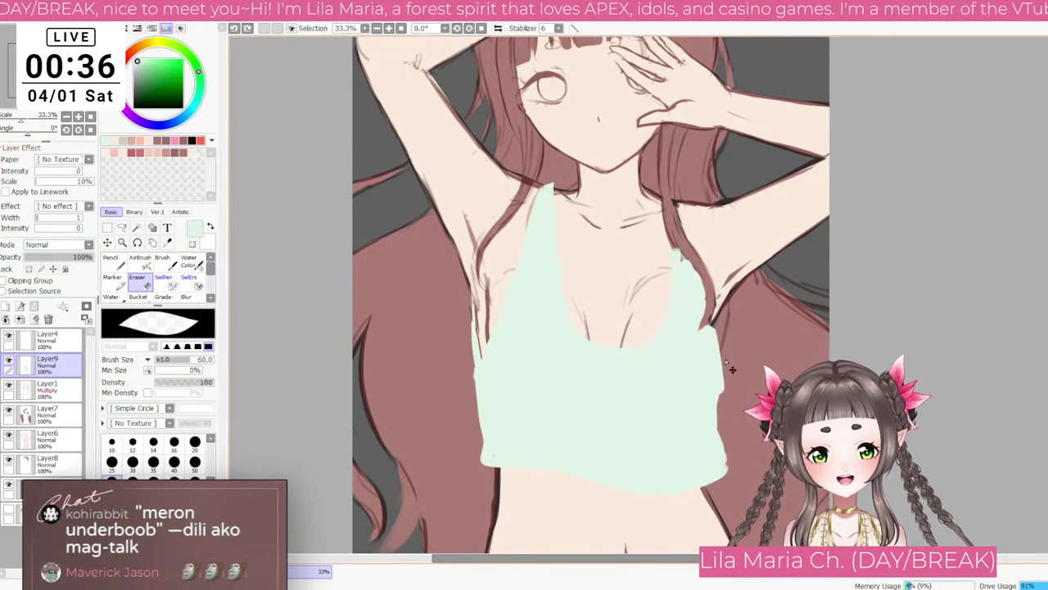
pyautogui.press('[')
pyautogui.press('[')
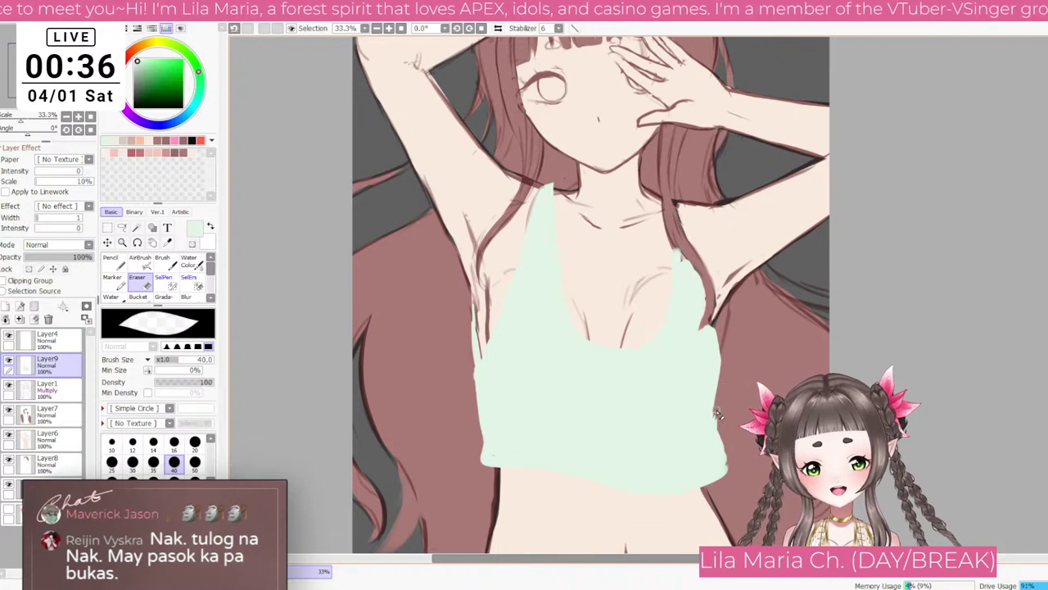
pyautogui.moveTo(707, 443); pyautogui.dragTo(582, 374)
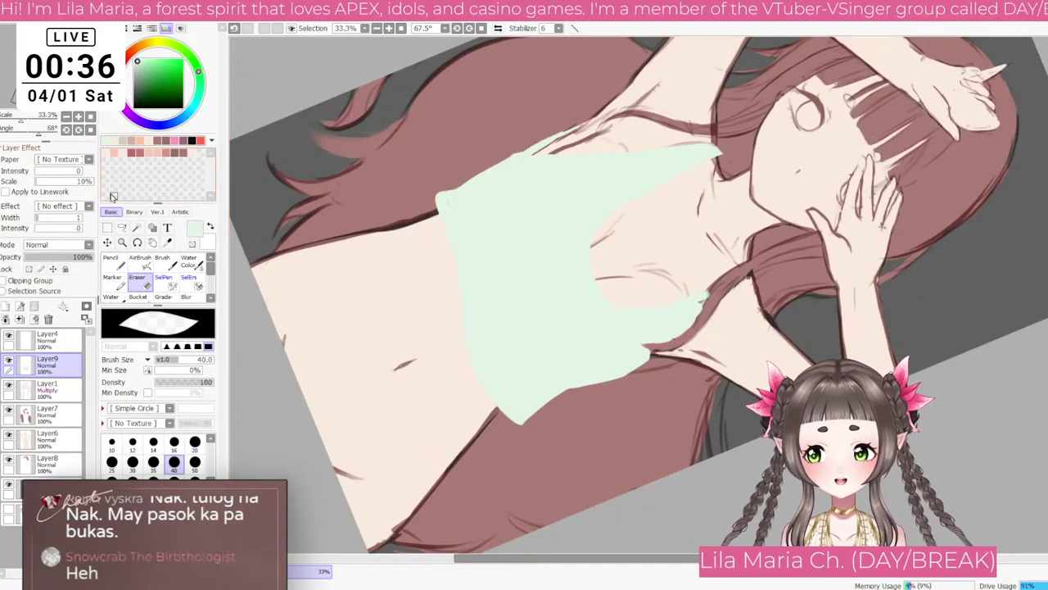
pyautogui.click(91, 116)
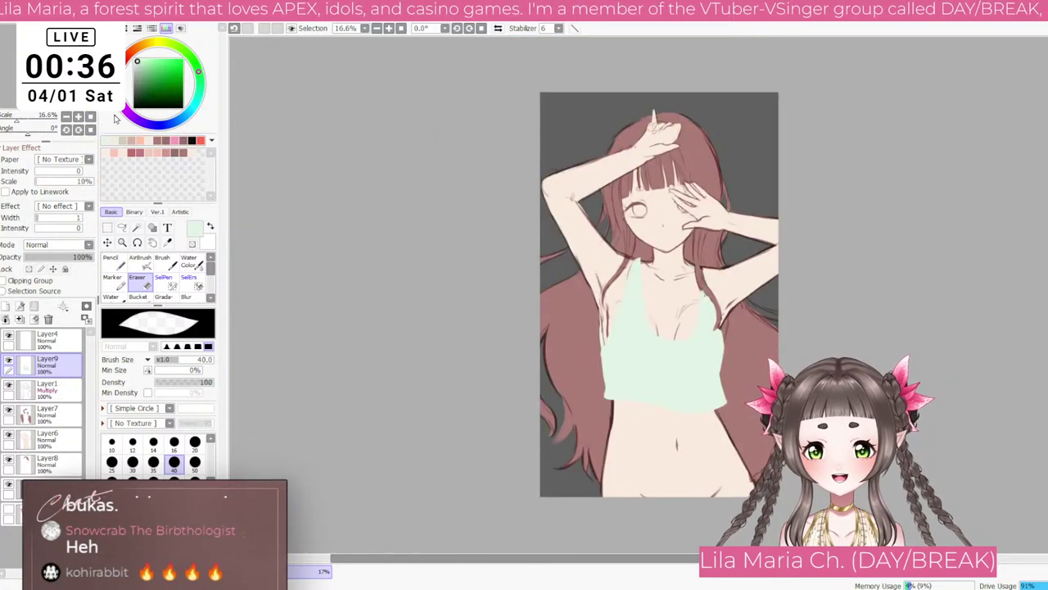
# Step: Preview Layer9 at 53% opacity and beneath Layer7, and restore it to 100% opacity above Layer1
pyautogui.scroll(2, 360, 177)
pyautogui.click(61, 257)
pyautogui.scroll(1, 407, 307)
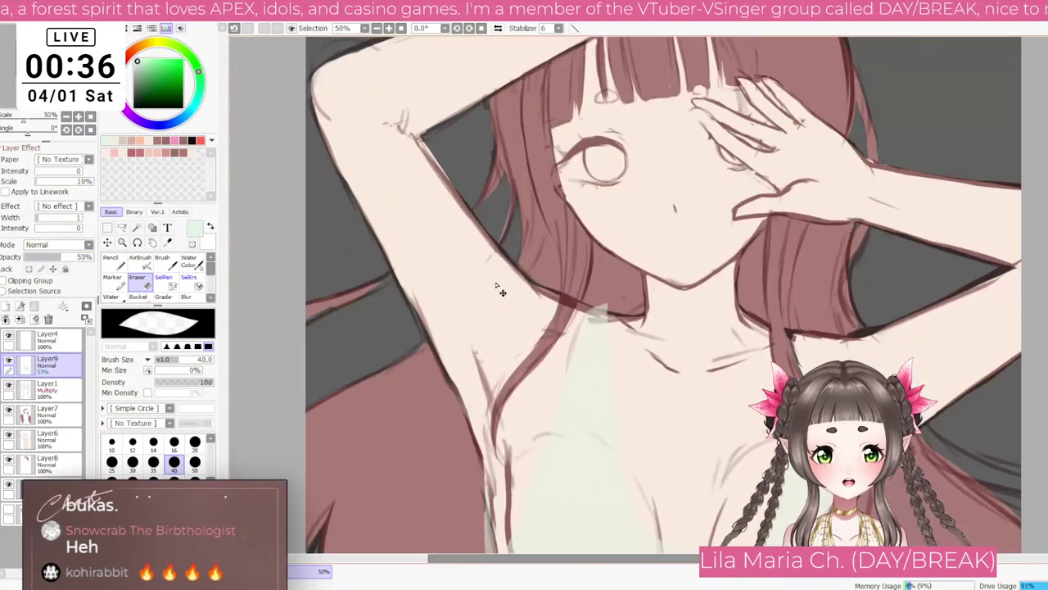
pyautogui.moveTo(59, 371); pyautogui.dragTo(59, 419)
pyautogui.moveTo(59, 257); pyautogui.dragTo(140, 258)
pyautogui.scroll(-2, 288, 320)
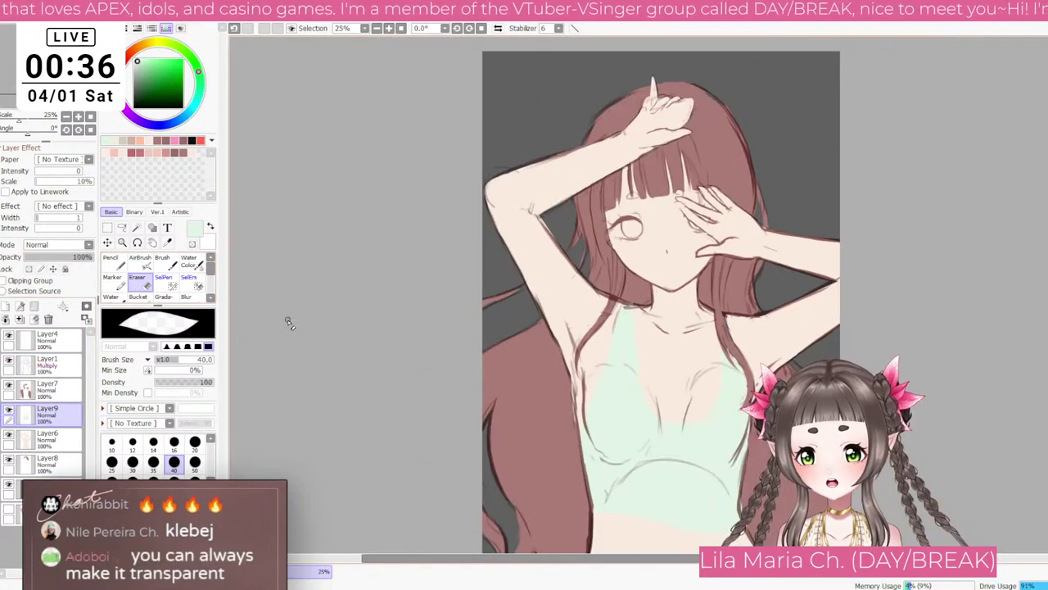
pyautogui.moveTo(515, 400); pyautogui.dragTo(408, 297)
pyautogui.moveTo(59, 413); pyautogui.dragTo(59, 362)
pyautogui.scroll(1, 322, 347)
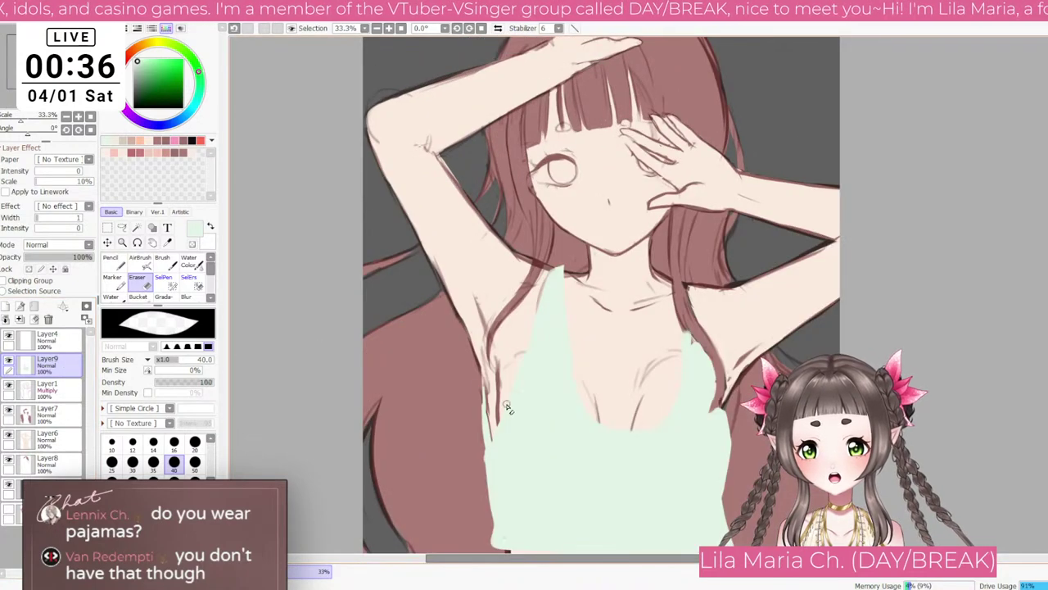
# Step: Lower Layer9's opacity to 48% and erase the green overlapping the right hair lock with the Eraser at sizes 20 and 30
pyautogui.moveTo(483, 501); pyautogui.dragTo(455, 453)
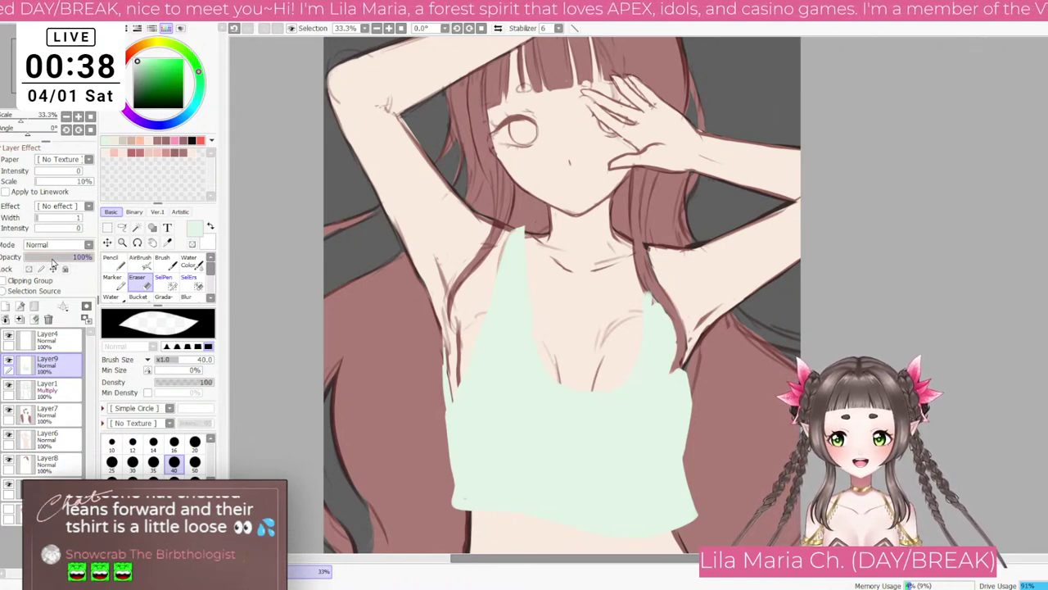
pyautogui.moveTo(53, 262); pyautogui.dragTo(62, 265)
pyautogui.scroll(1, 540, 331)
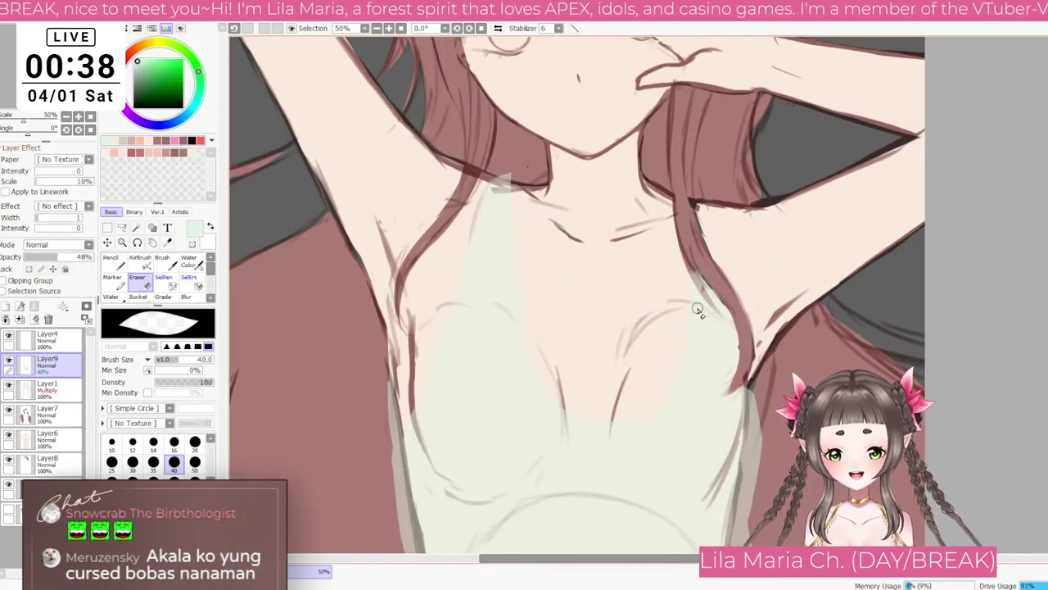
pyautogui.press('[')
pyautogui.press('[')
pyautogui.press('[')
pyautogui.press('[')
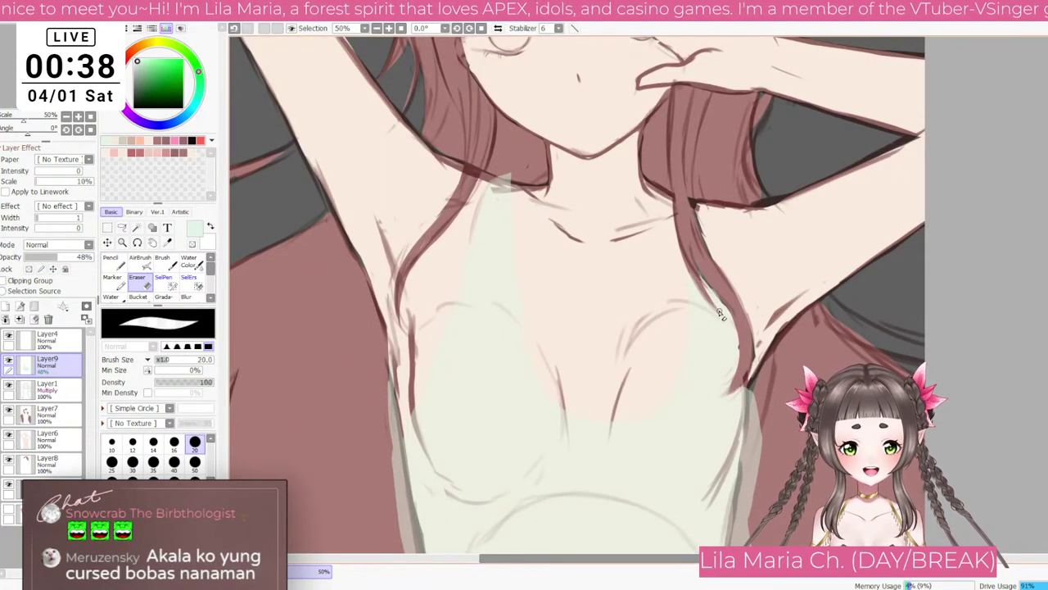
pyautogui.press(']')
pyautogui.press(']')
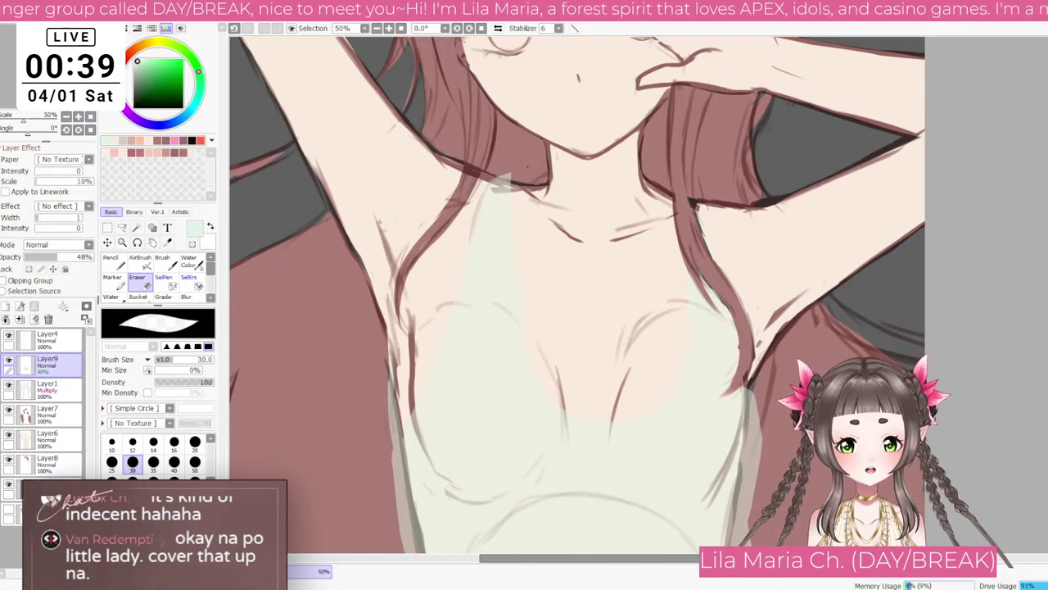
# Step: Restore Layer9's opacity to 100% and switch to the Pencil
pyautogui.moveTo(70, 264); pyautogui.dragTo(215, 262)
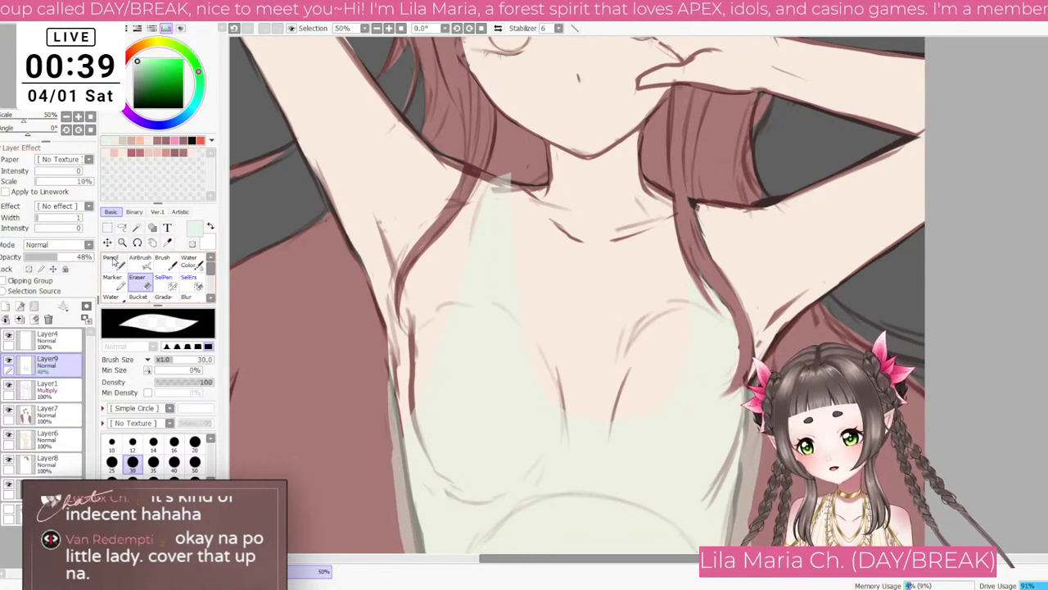
pyautogui.click(119, 261)
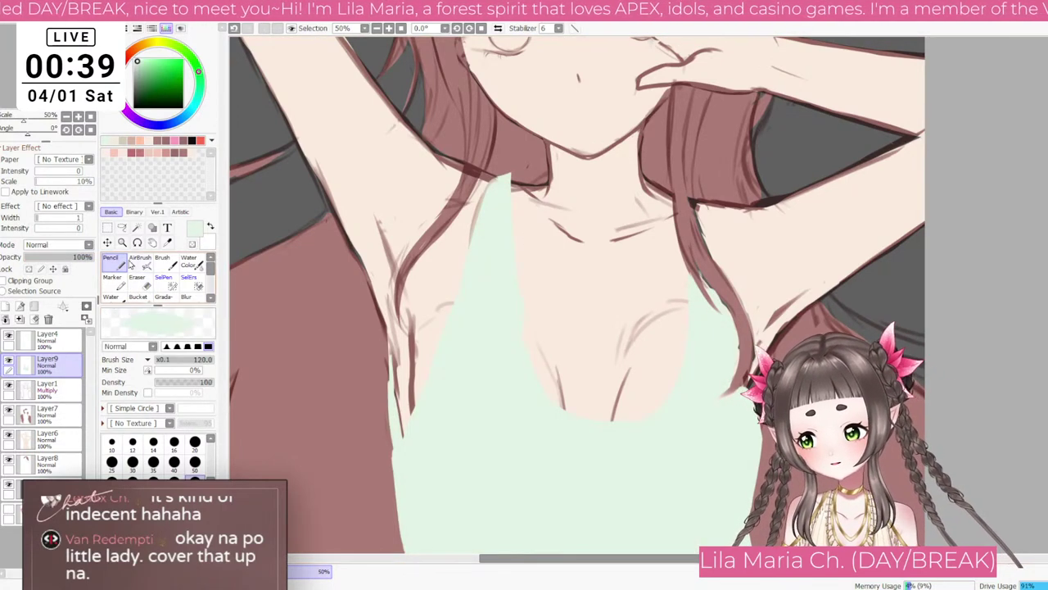
# Step: Touch up the upper tip of the top's left shoulder strap in pale green with the Pencil and Eraser at size 20
pyautogui.press('[')
pyautogui.press('[')
pyautogui.press('[')
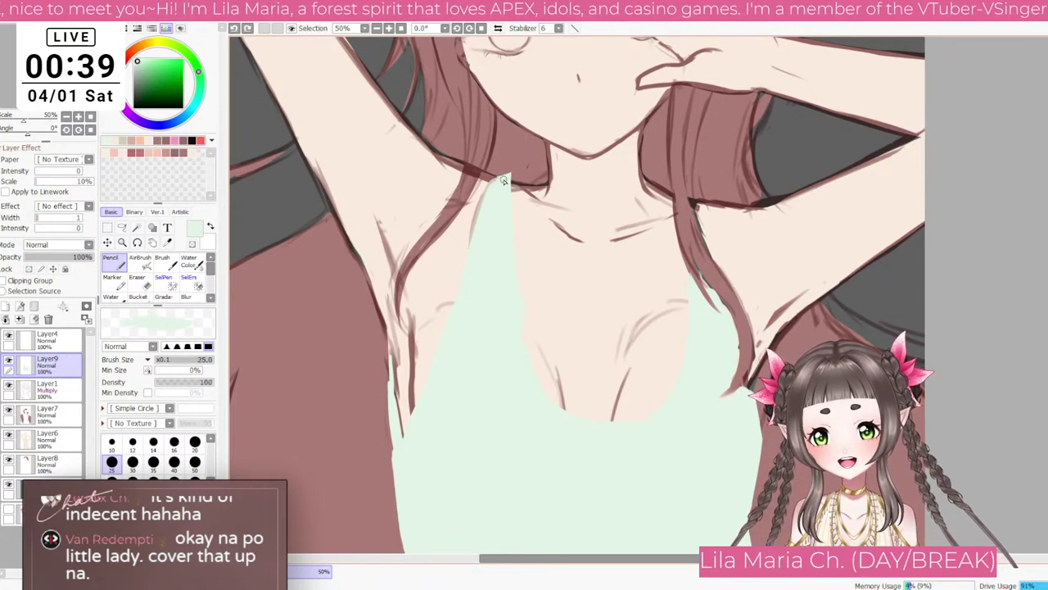
pyautogui.press('[')
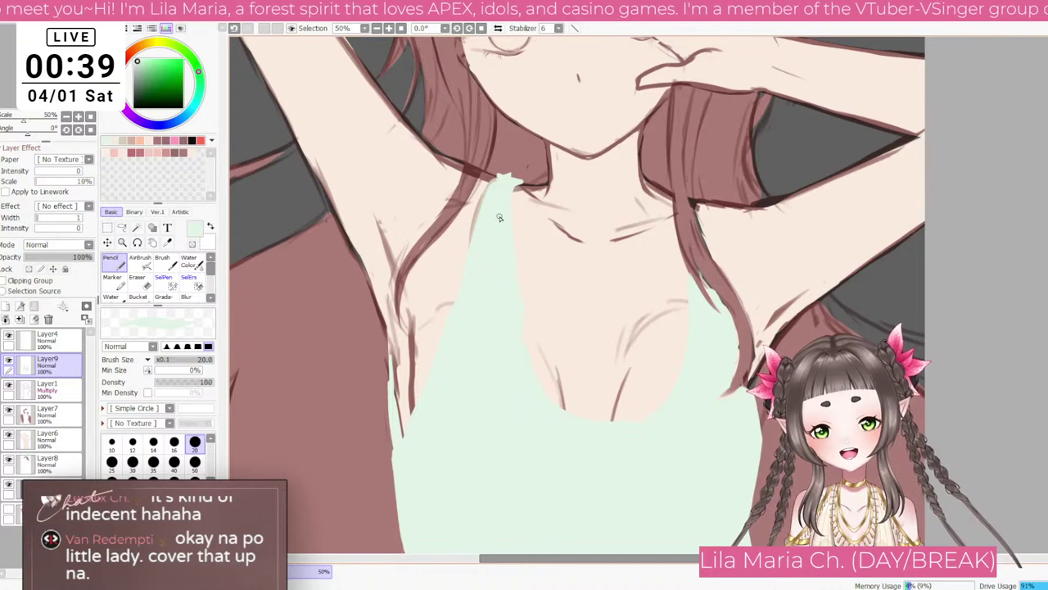
pyautogui.press('e')
pyautogui.scroll(-3, 506, 179)
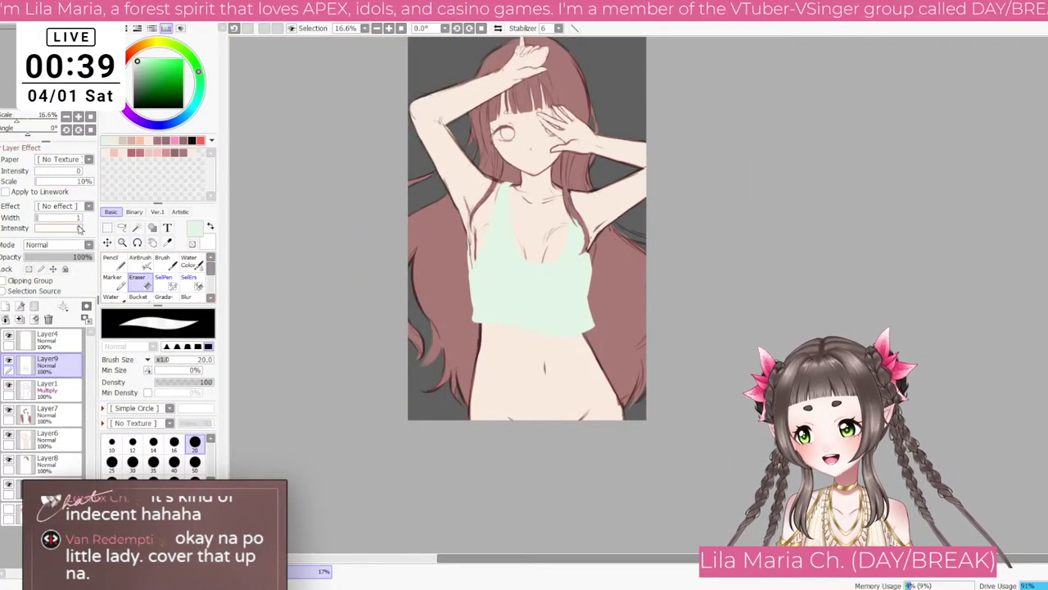
pyautogui.click(90, 129)
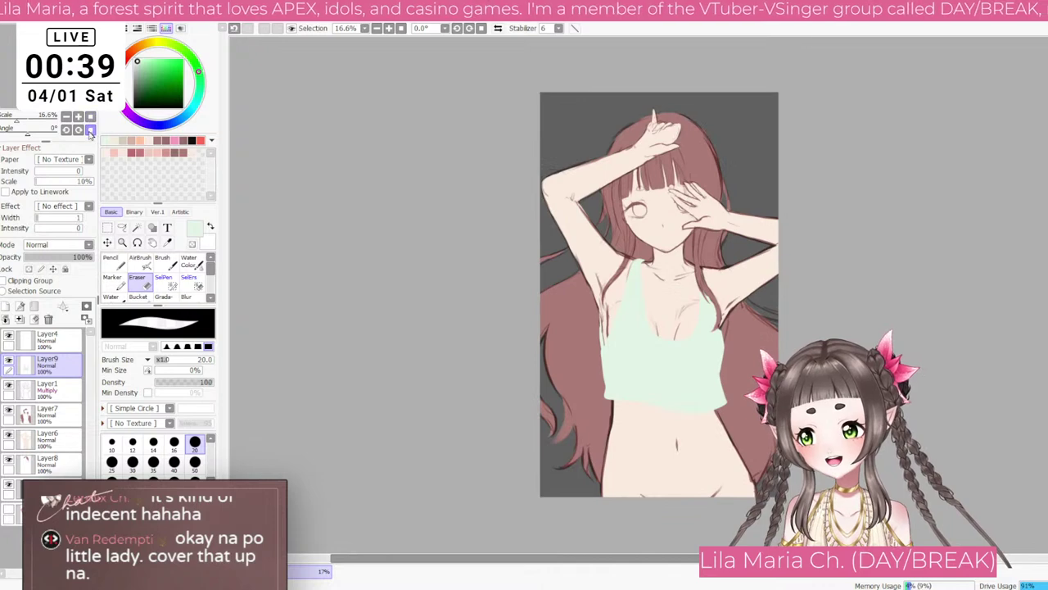
# Step: Choose the Brush and add a new clipping layer directly above the skin layer, Layer6
pyautogui.click(165, 261)
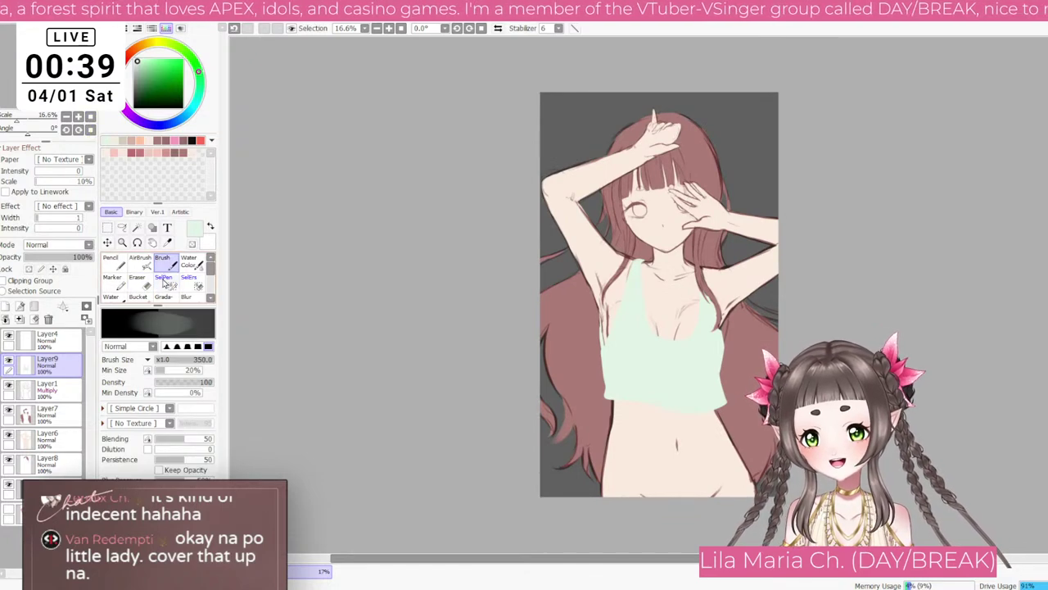
pyautogui.click(45, 438)
pyautogui.click(7, 306)
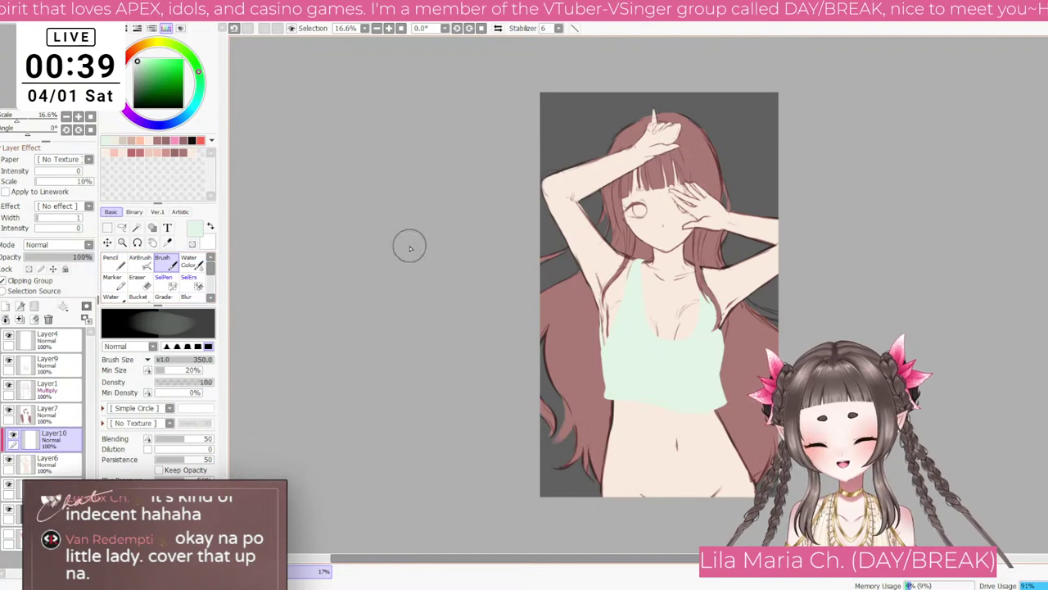
# Step: Choose a salmon-pink skin shading colour, testing it on the lower belly at size 160 and undoing the test strokes
pyautogui.rightClick(716, 453)
pyautogui.moveTo(143, 63); pyautogui.dragTo(146, 62)
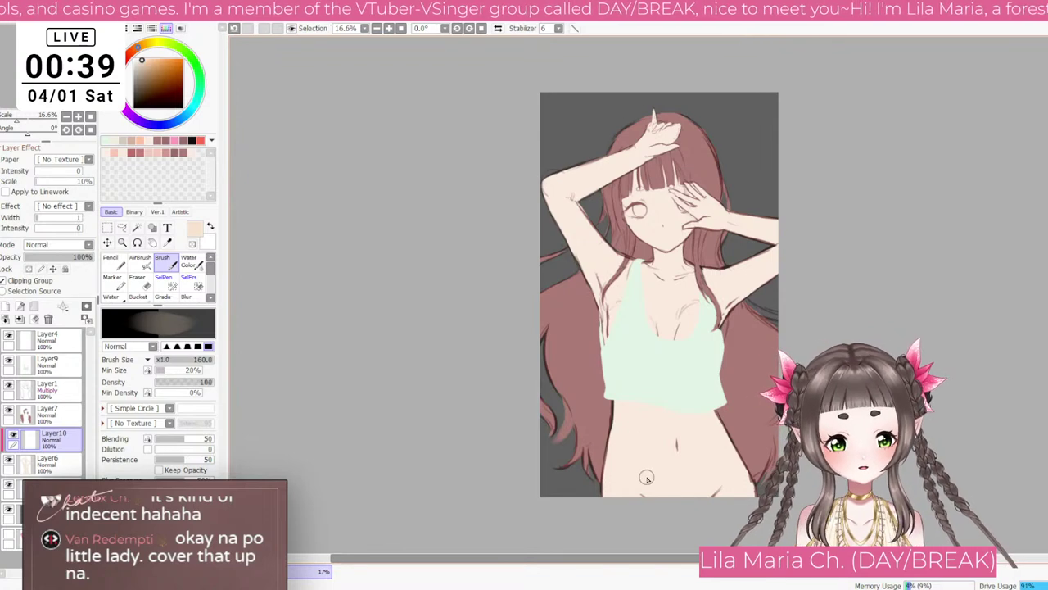
pyautogui.scroll(2, 666, 479)
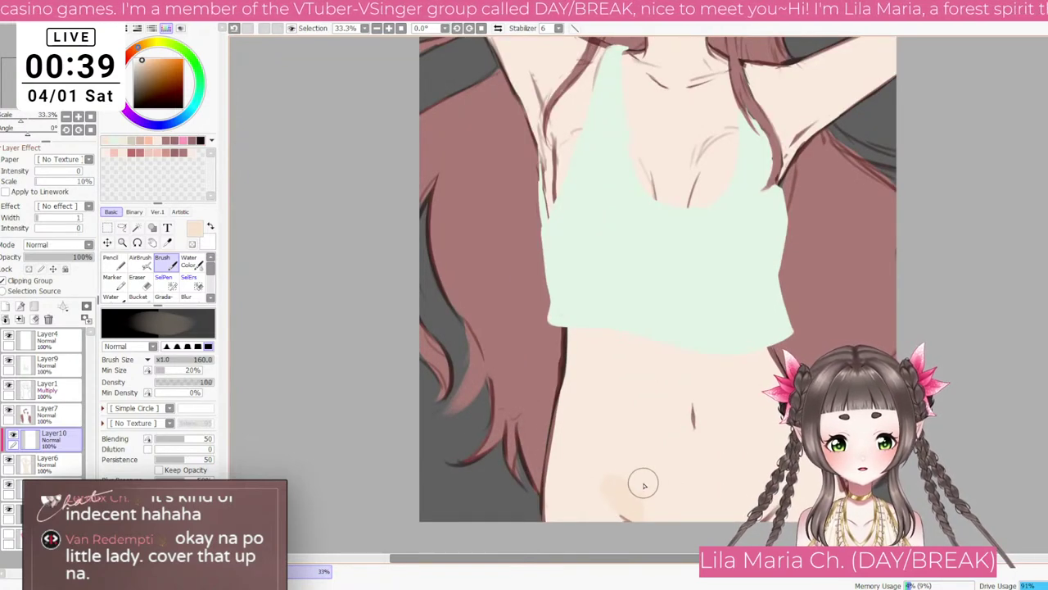
pyautogui.click(145, 63)
pyautogui.click(135, 51)
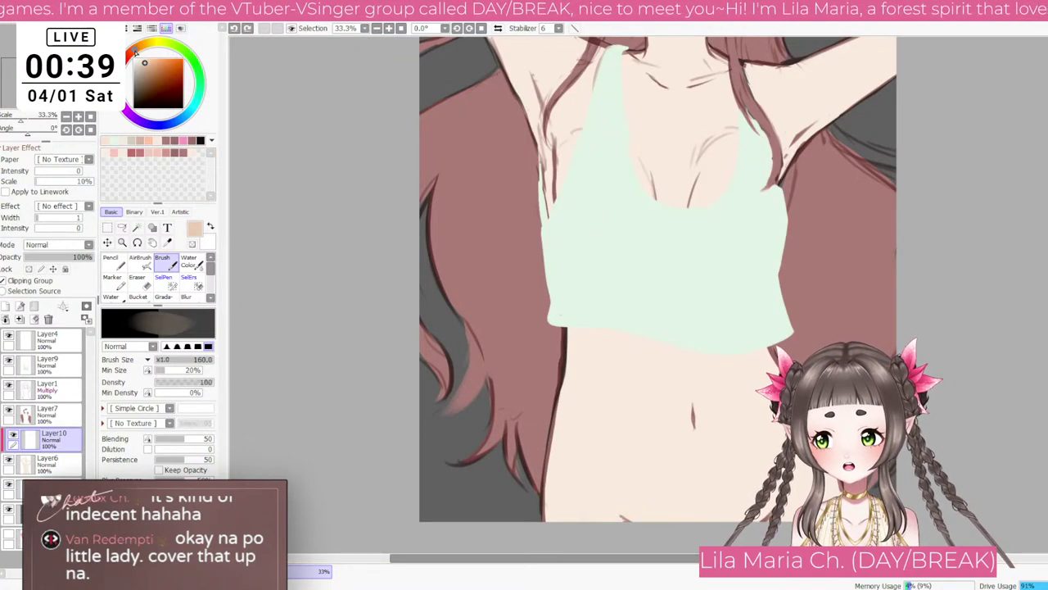
pyautogui.click(159, 151)
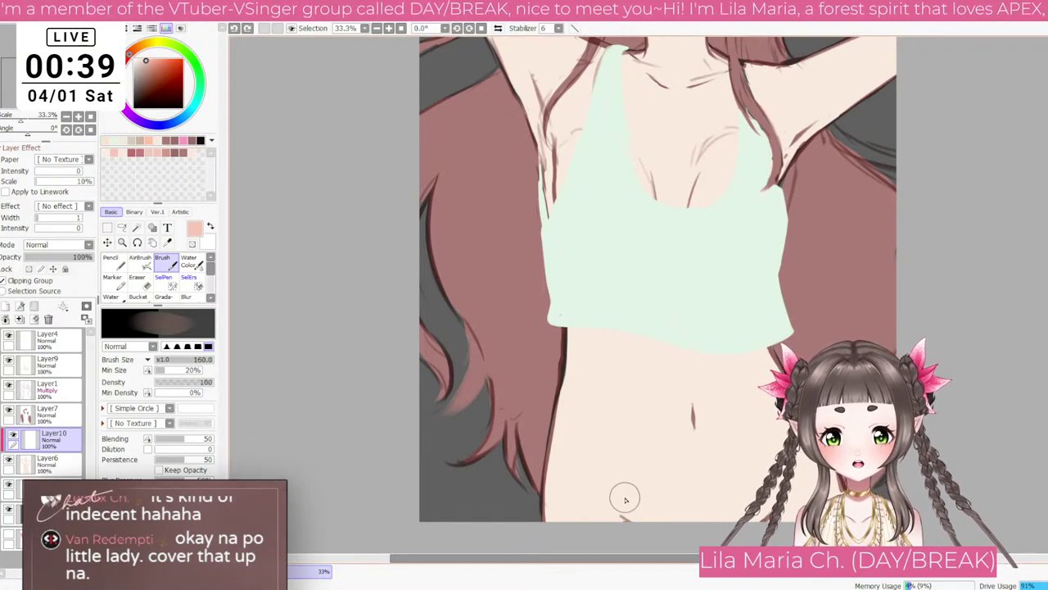
pyautogui.moveTo(625, 494); pyautogui.dragTo(624, 503)
pyautogui.hotkey('ctrl', 'z')
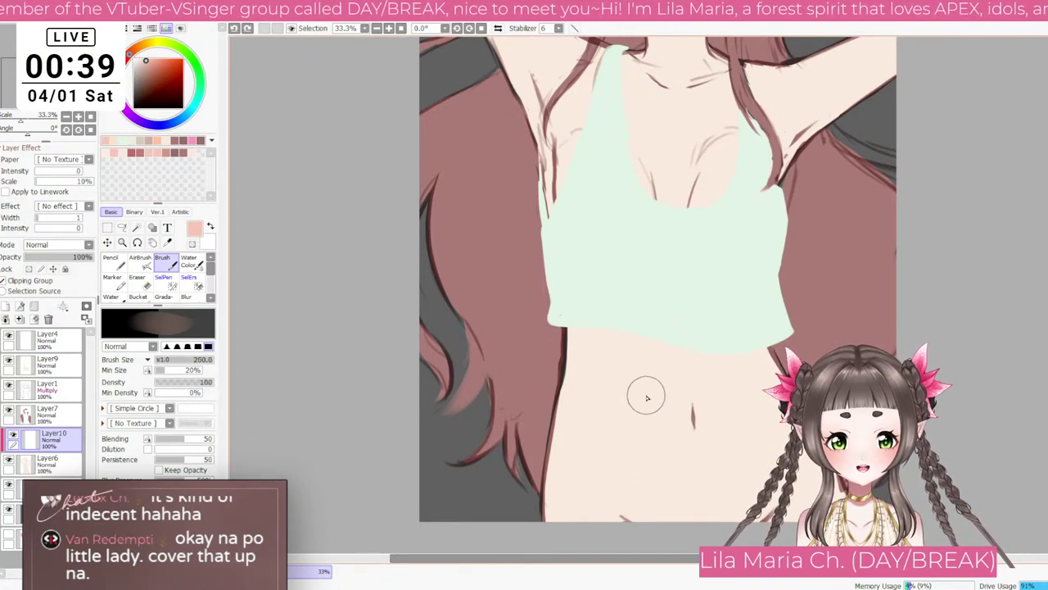
# Step: Paint pink shading down the left side of the belly with the Brush at sizes 200 and 300, and blend it with Water Color at size 400
pyautogui.moveTo(620, 339)
pyautogui.mouseDown()
pyautogui.moveTo(613, 480)
pyautogui.moveTo(604, 471)
pyautogui.moveTo(665, 529)
pyautogui.mouseUp()
pyautogui.press(']')
pyautogui.press(']')
pyautogui.press(']')
pyautogui.moveTo(615, 477); pyautogui.dragTo(661, 524)
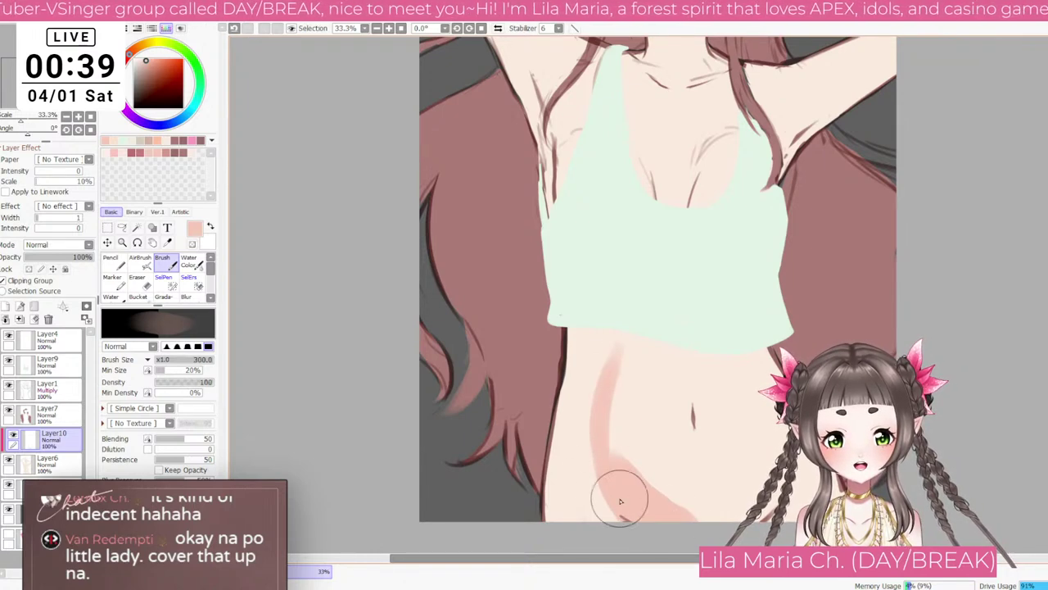
pyautogui.click(189, 260)
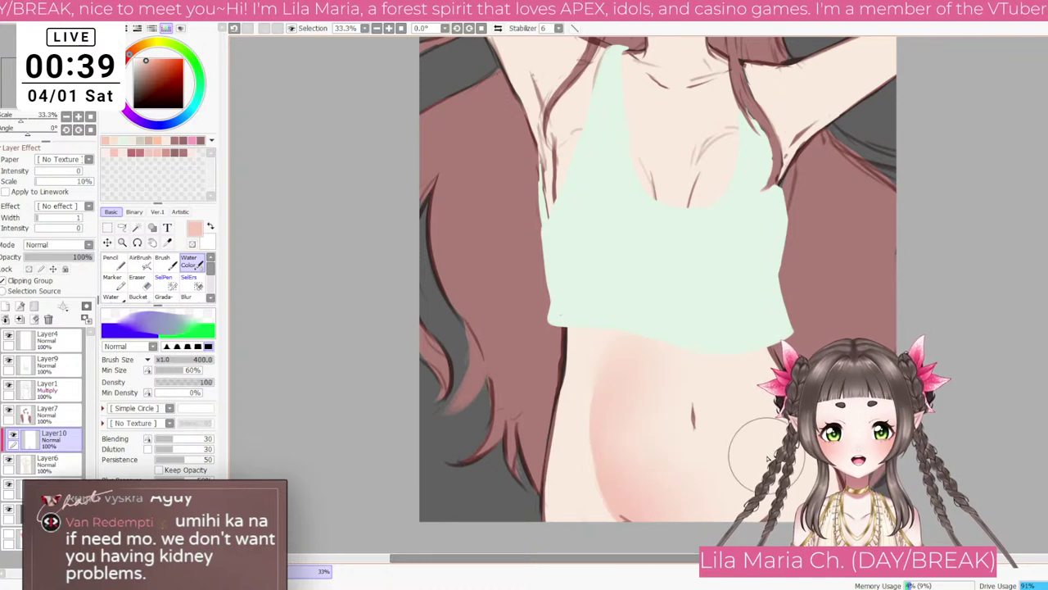
# Step: Paint a short pink shadow stroke just above the navel with the Brush at size 30
pyautogui.click(162, 257)
pyautogui.scroll(1, 702, 435)
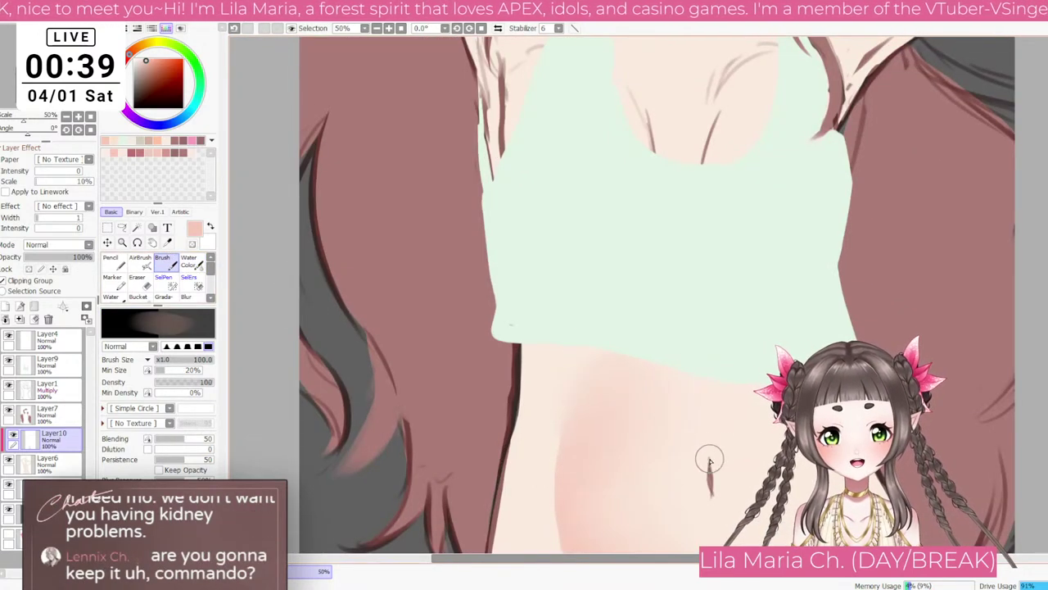
pyautogui.press('[')
pyautogui.press('[')
pyautogui.press('[')
pyautogui.press('[')
pyautogui.press('[')
pyautogui.press('[')
pyautogui.press('[')
pyautogui.press('[')
pyautogui.press('[')
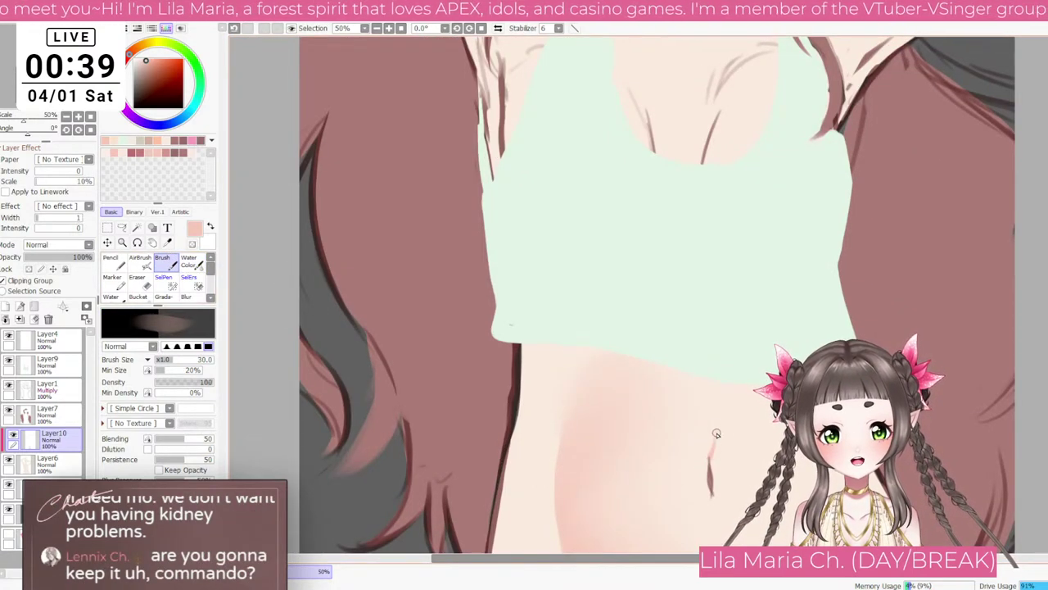
pyautogui.moveTo(690, 425); pyautogui.dragTo(634, 304)
# Step: Blend the pink stroke above the navel into the skin with Water Color at sizes 40 to 60
pyautogui.click(192, 263)
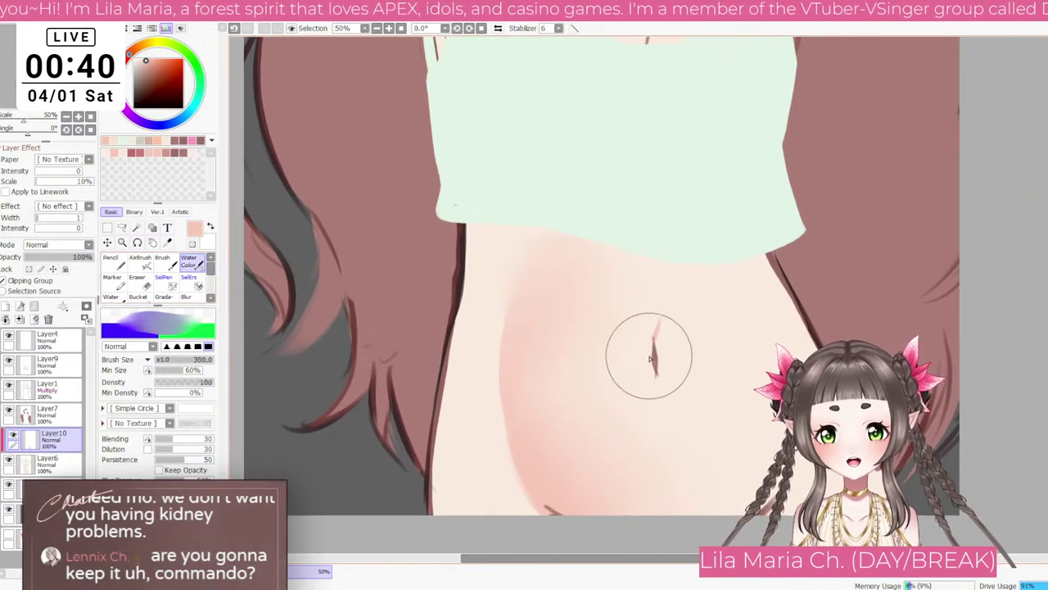
pyautogui.press('[')
pyautogui.press('[')
pyautogui.press('[')
pyautogui.press('[')
pyautogui.press('[')
pyautogui.press('[')
pyautogui.press('[')
pyautogui.press('[')
pyautogui.press('[')
pyautogui.press('[')
pyautogui.press('[')
pyautogui.press('[')
pyautogui.press('[')
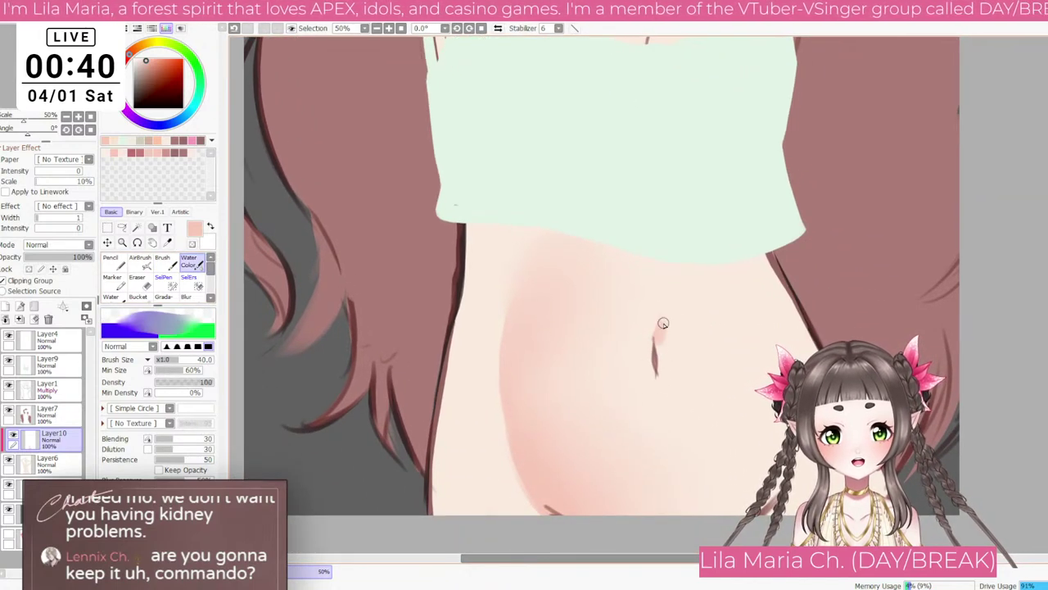
pyautogui.press(']')
pyautogui.press(']')
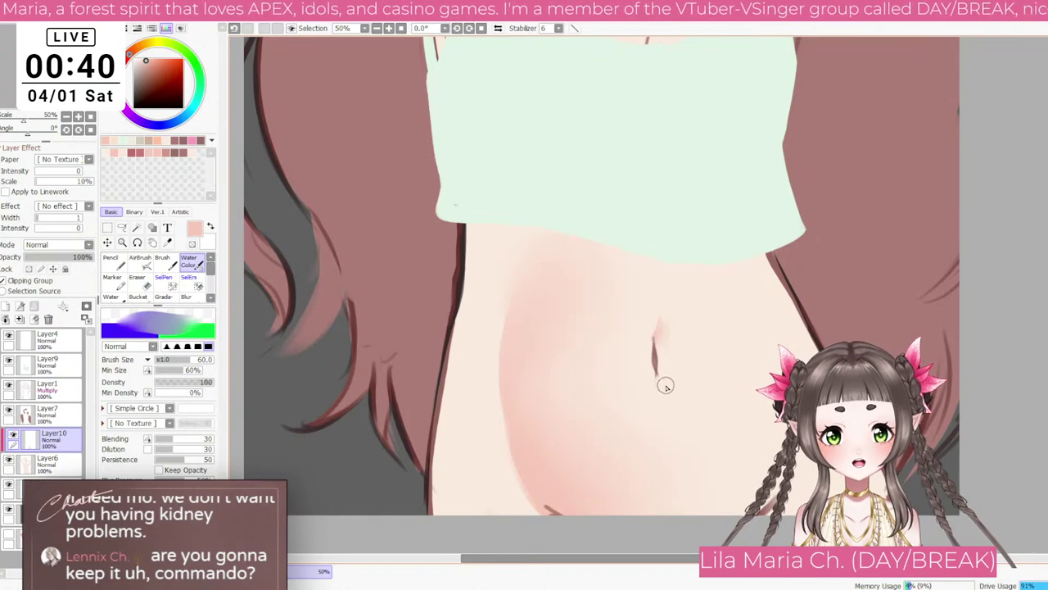
pyautogui.press('[')
pyautogui.scroll(-3, 714, 355)
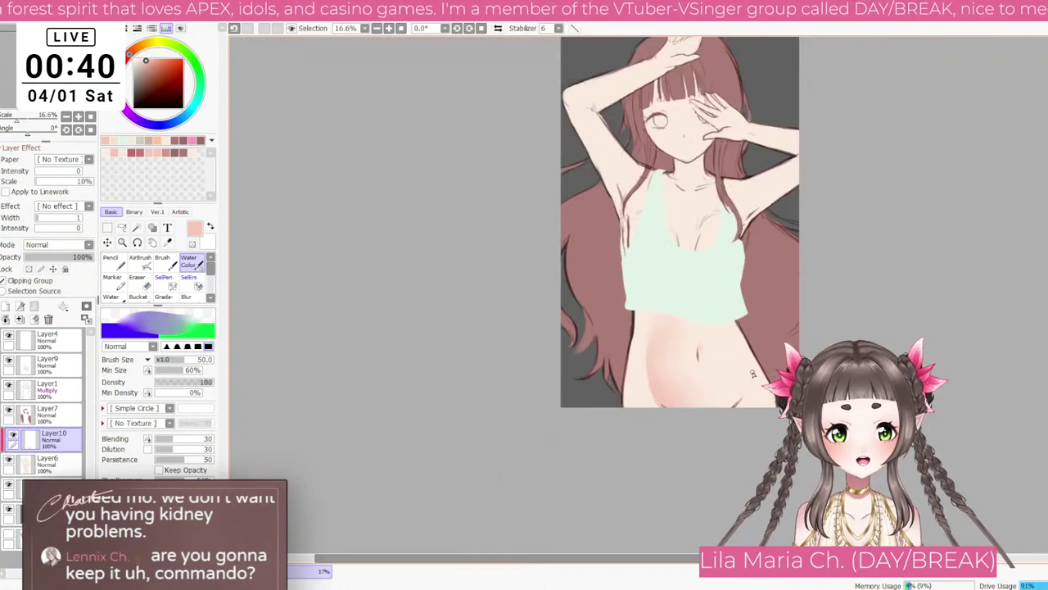
# Step: Refine the small shadow around the navel with Water Color at sizes 16 and 25
pyautogui.scroll(2, 753, 374)
pyautogui.press('[')
pyautogui.press('[')
pyautogui.press('[')
pyautogui.press('[')
pyautogui.press('[')
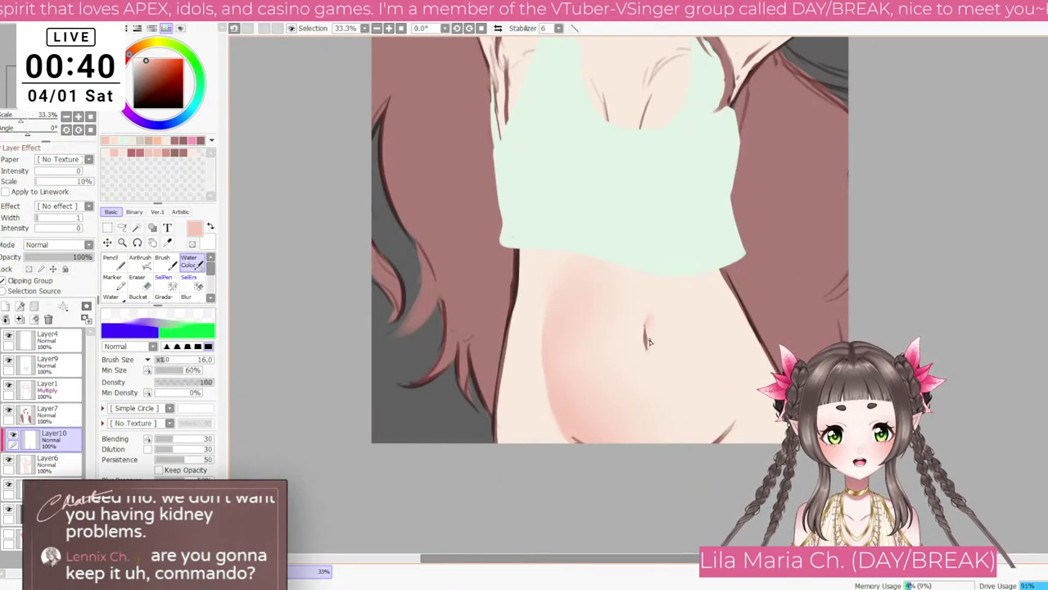
pyautogui.press(']')
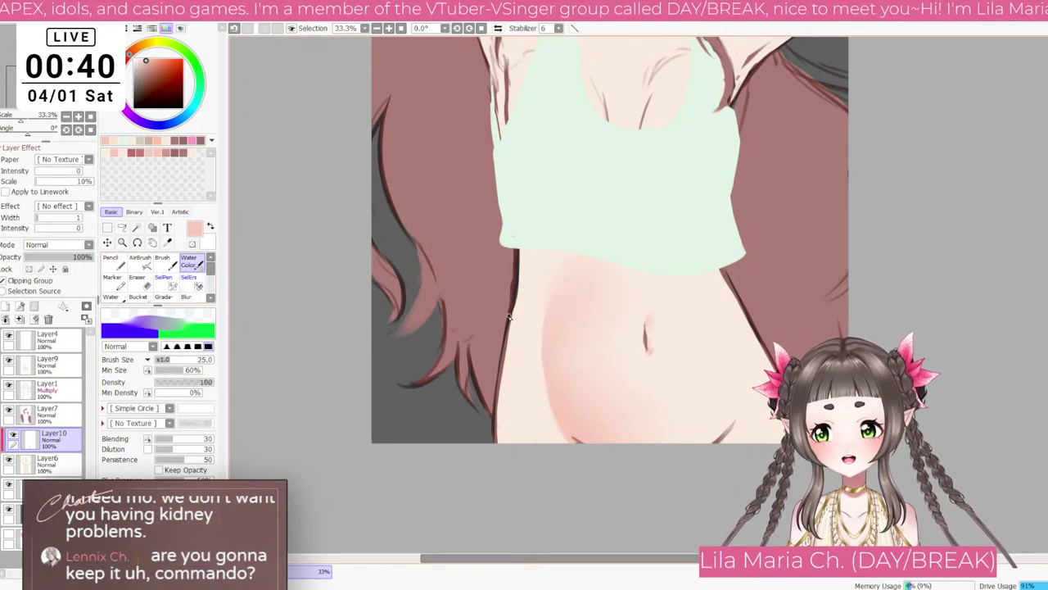
# Step: Rework the soft shading beside the navel with Water Color at sizes 60 and 30
pyautogui.press(']')
pyautogui.press(']')
pyautogui.press(']')
pyautogui.press(']')
pyautogui.press(']')
pyautogui.press(']')
pyautogui.press(']')
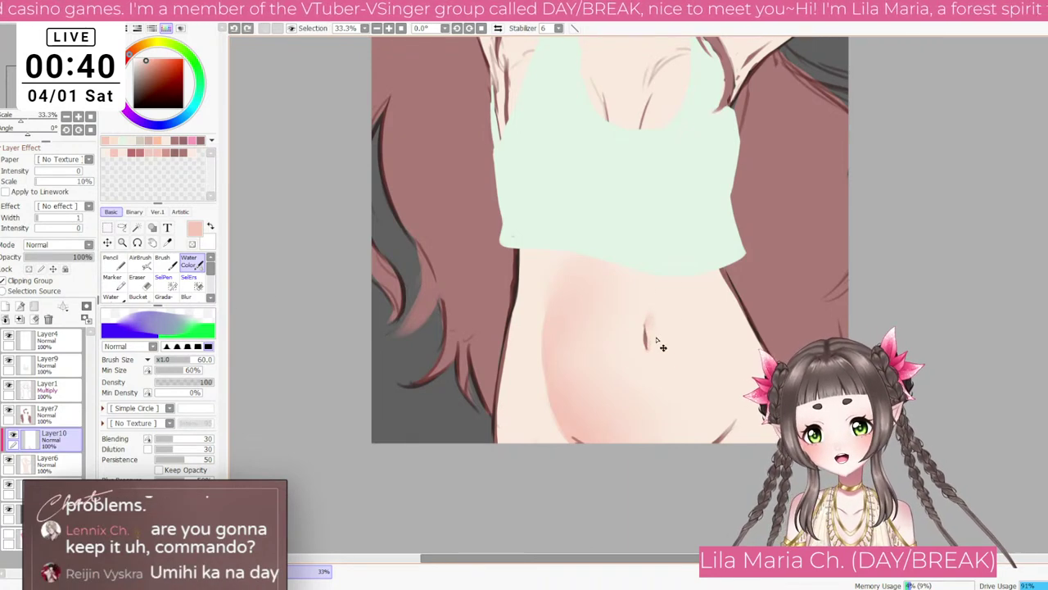
pyautogui.press('[')
pyautogui.press('[')
pyautogui.press('[')
pyautogui.press('[')
pyautogui.press('[')
pyautogui.scroll(-1, 663, 347)
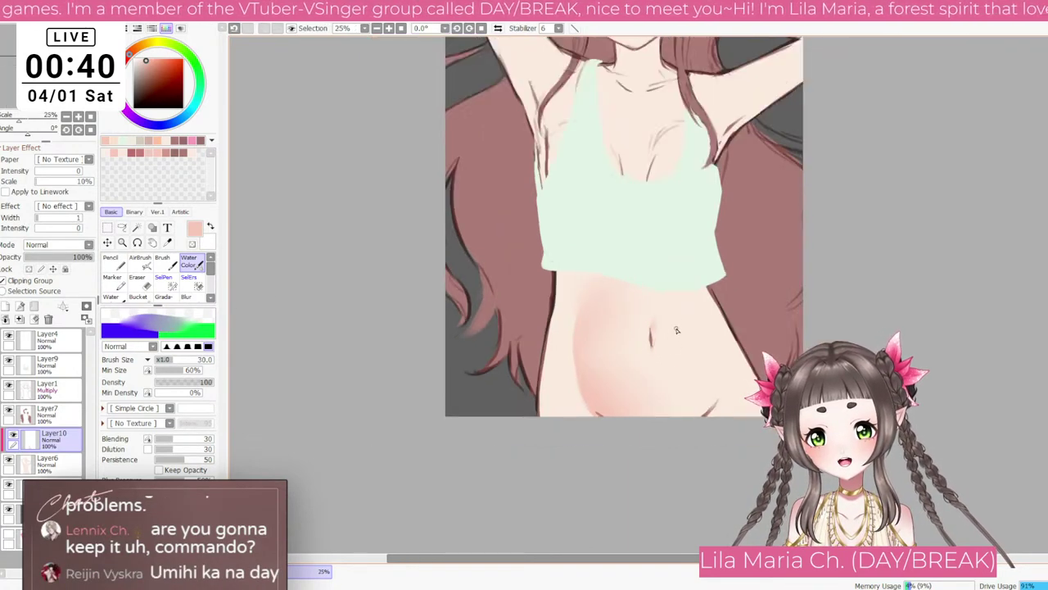
pyautogui.scroll(-1, 677, 329)
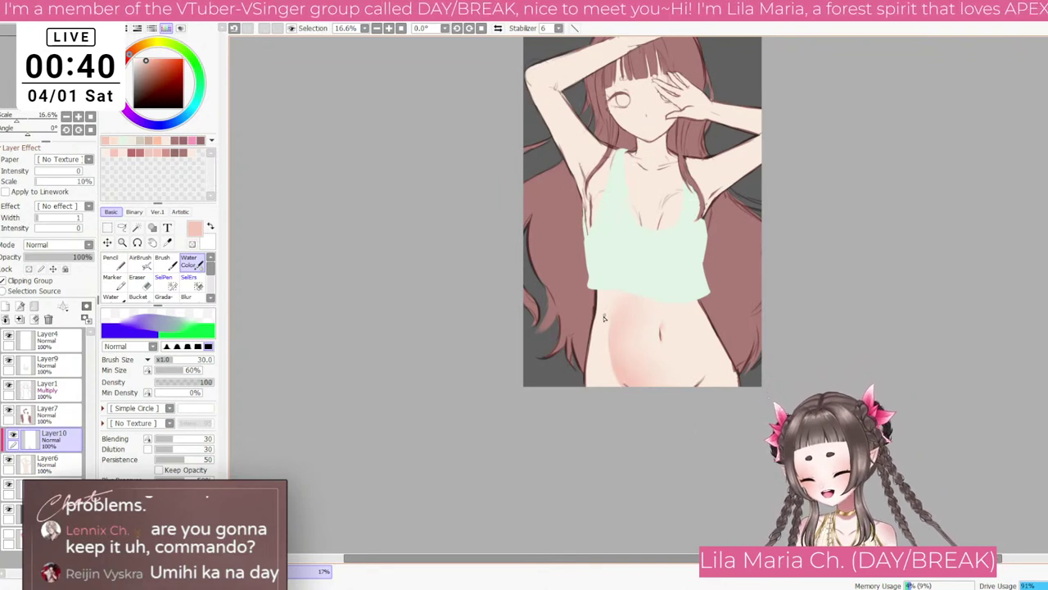
# Step: Soften the lower left belly shading and tint the right hip crease with Water Color at sizes 60 to 35
pyautogui.press(']')
pyautogui.press(']')
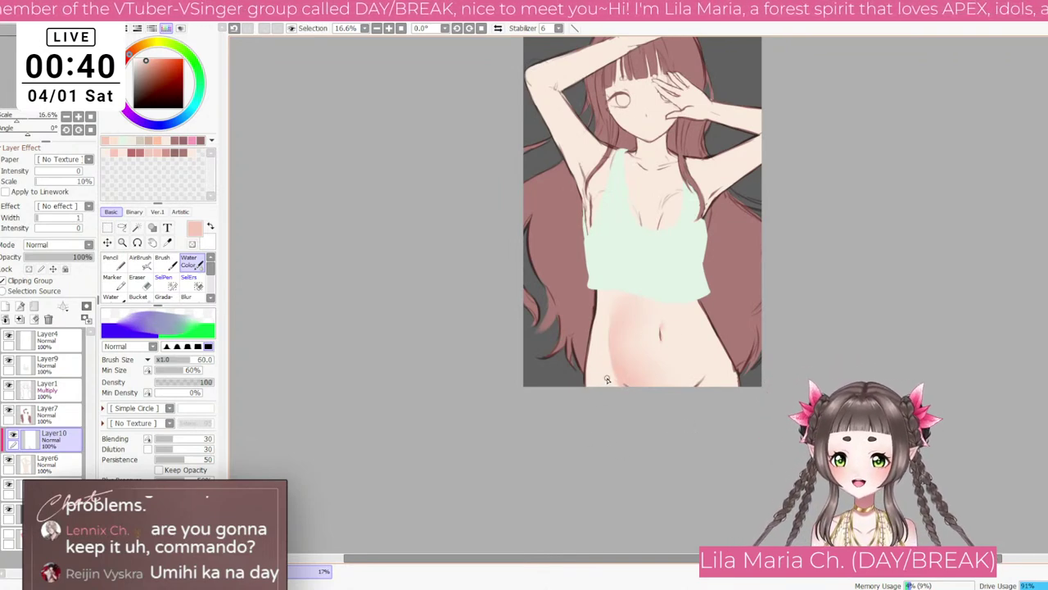
pyautogui.press('[')
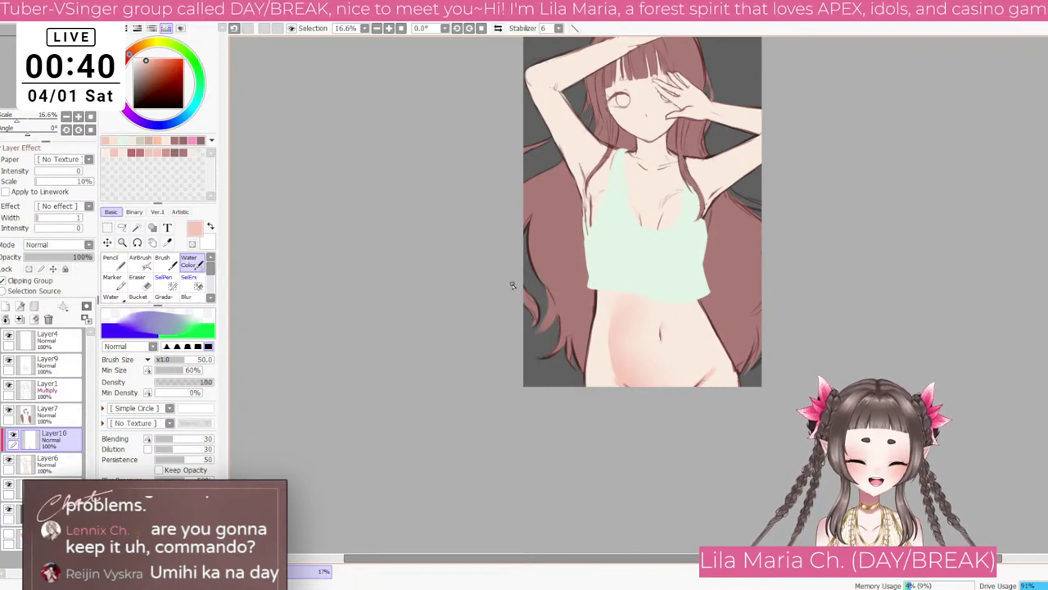
pyautogui.press('[')
pyautogui.press('[')
pyautogui.press('[')
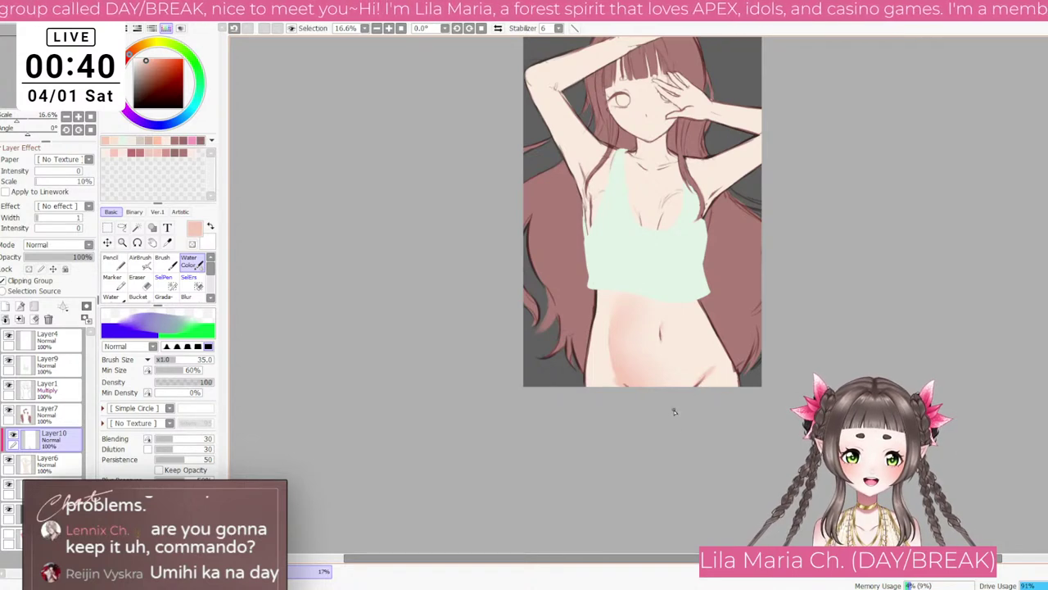
# Step: Shade and blend the skin around the right hip crease with Water Color at sizes 200, 60 and 100
pyautogui.press(']')
pyautogui.press(']')
pyautogui.press(']')
pyautogui.press(']')
pyautogui.press(']')
pyautogui.press(']')
pyautogui.press(']')
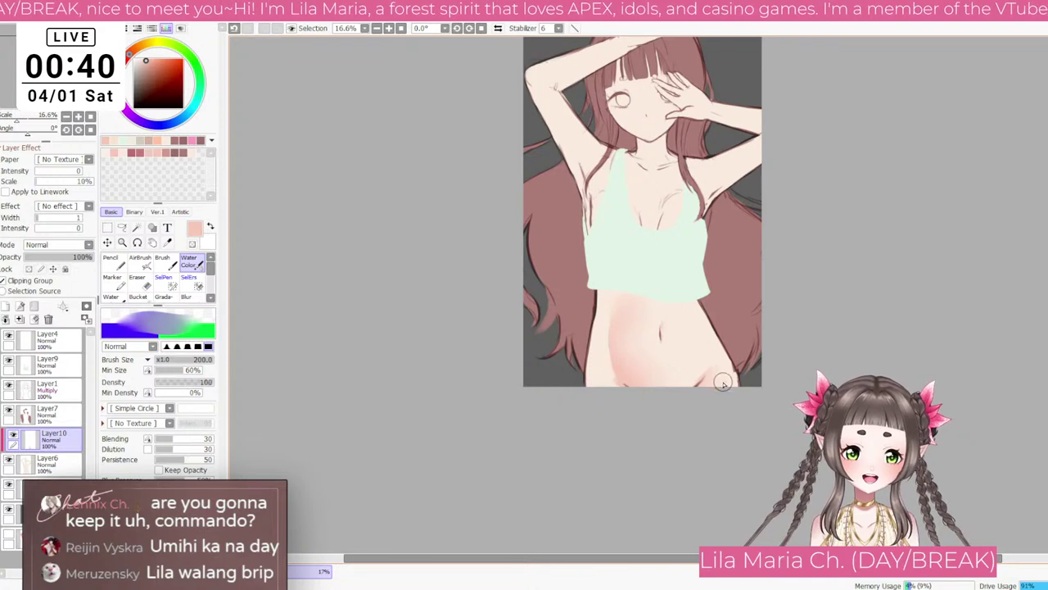
pyautogui.press('[')
pyautogui.press('[')
pyautogui.press('[')
pyautogui.press('[')
pyautogui.press('[')
pyautogui.press('[')
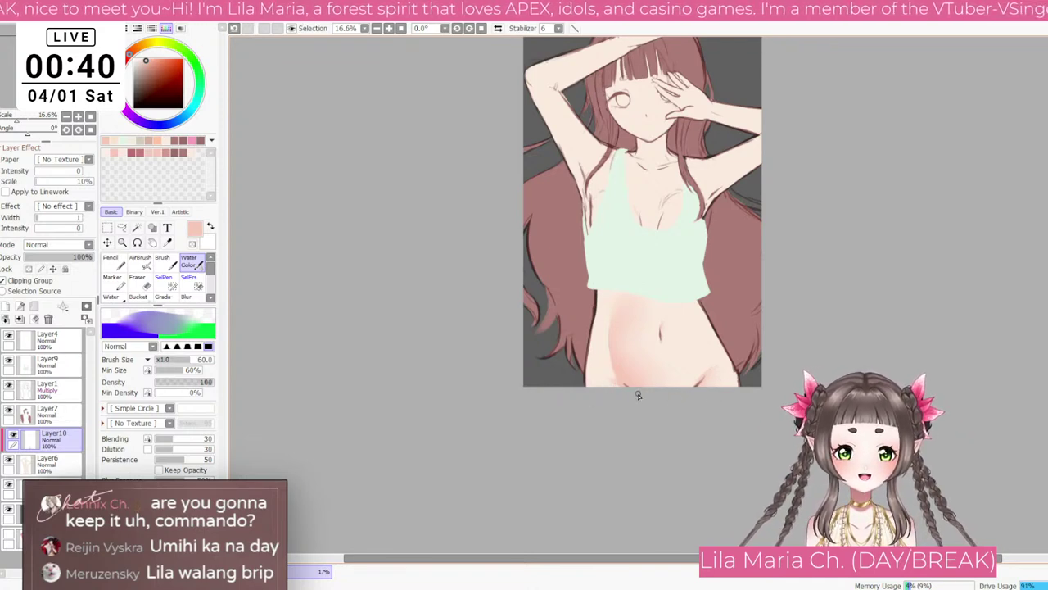
pyautogui.press(']')
pyautogui.press(']')
pyautogui.press(']')
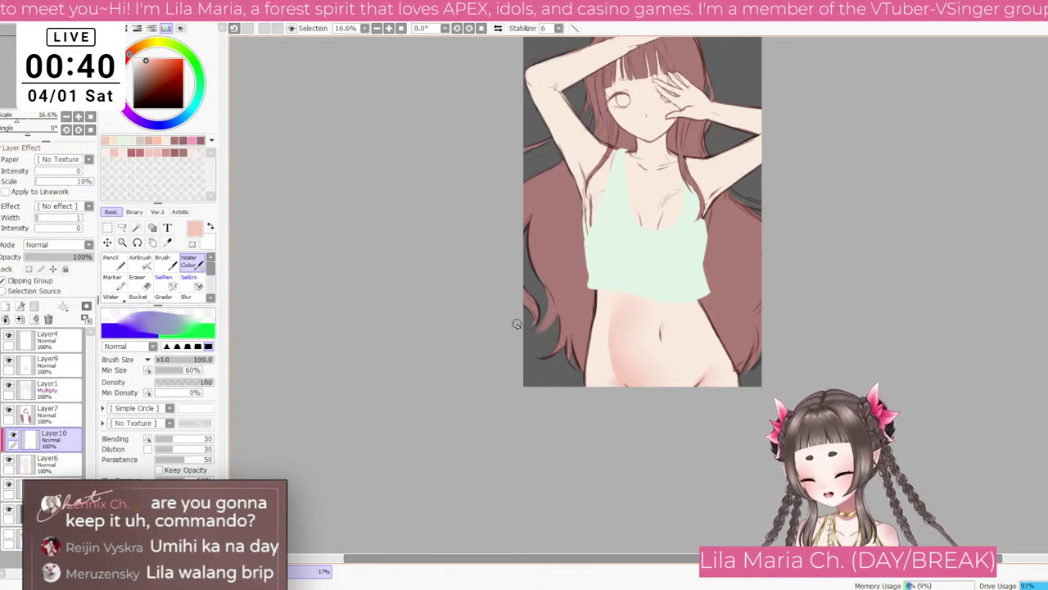
# Step: Paint a pink cast shadow on the skin beneath the top's hem with the Brush at sizes 60 to 120
pyautogui.press('b')
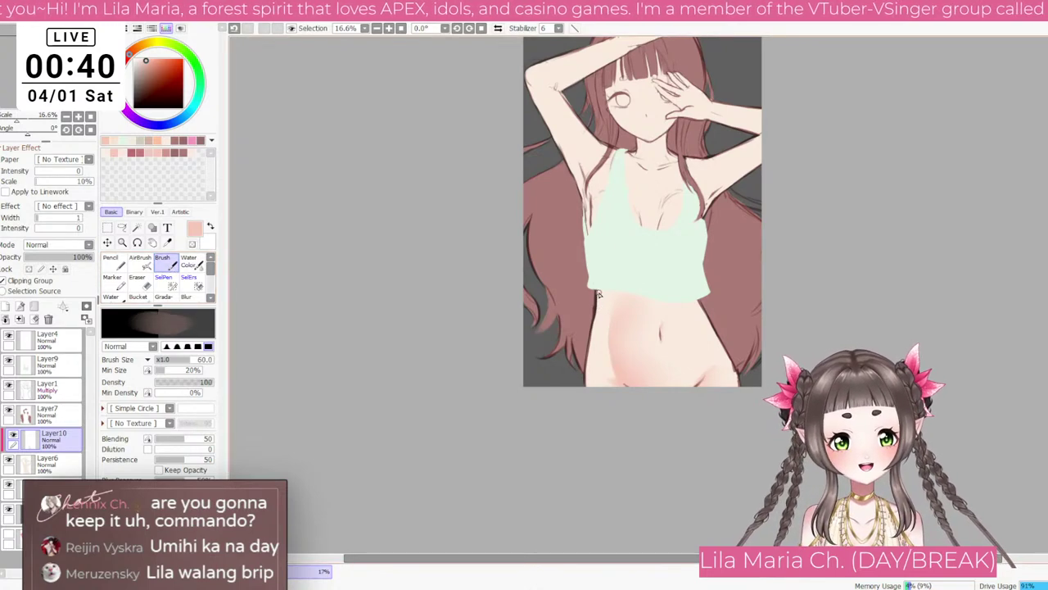
pyautogui.press(']')
pyautogui.press(']')
pyautogui.press(']')
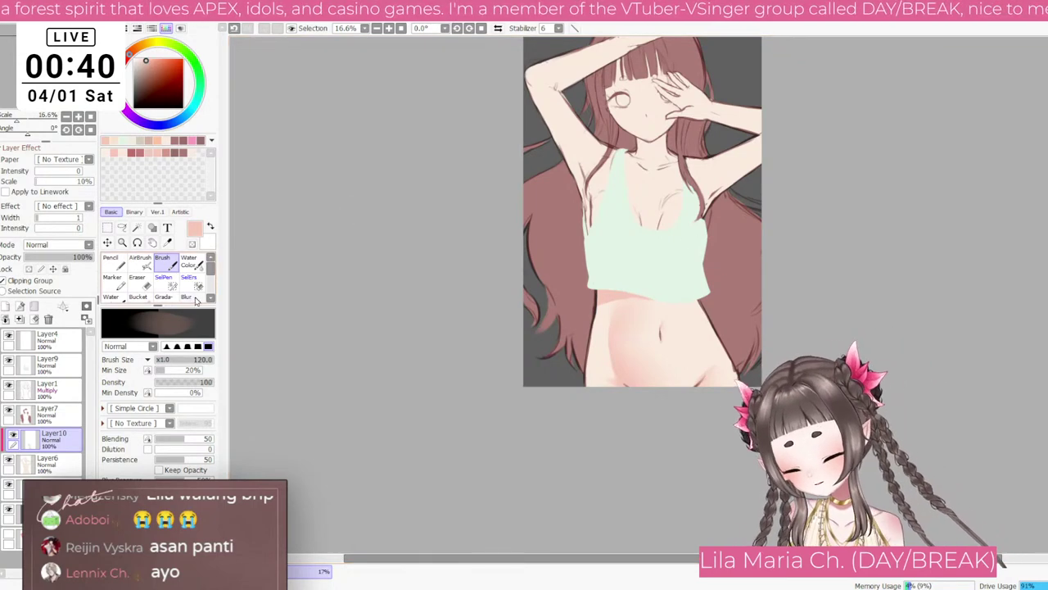
# Step: Try to deepen the cast shadow beneath the top's hem in a darker pink with Water Color at sizes 160 and 100
pyautogui.click(189, 262)
pyautogui.click(151, 64)
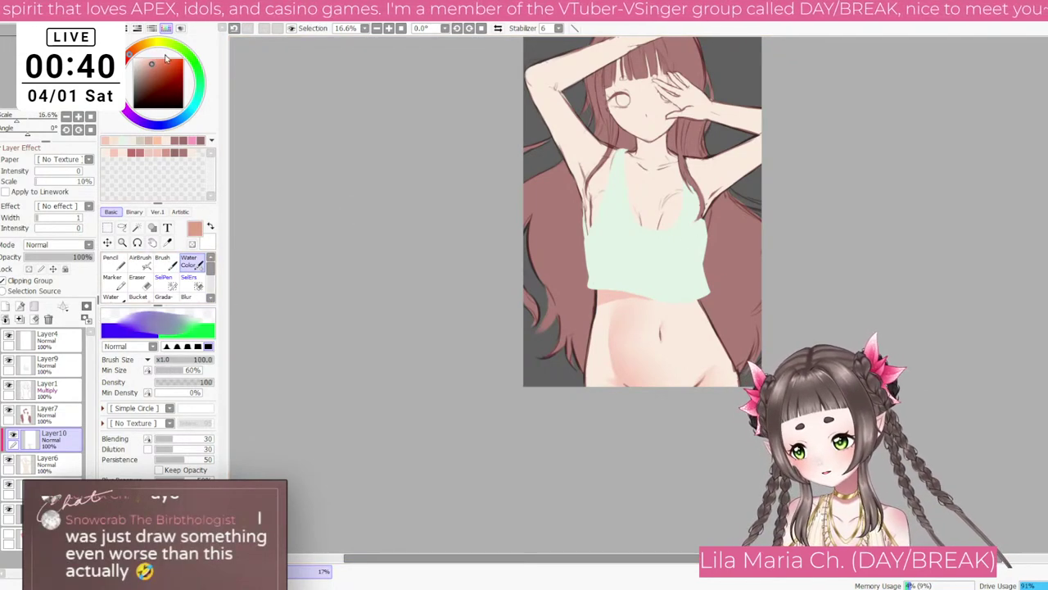
pyautogui.press(']')
pyautogui.press(']')
pyautogui.press(']')
pyautogui.moveTo(610, 298); pyautogui.dragTo(623, 286)
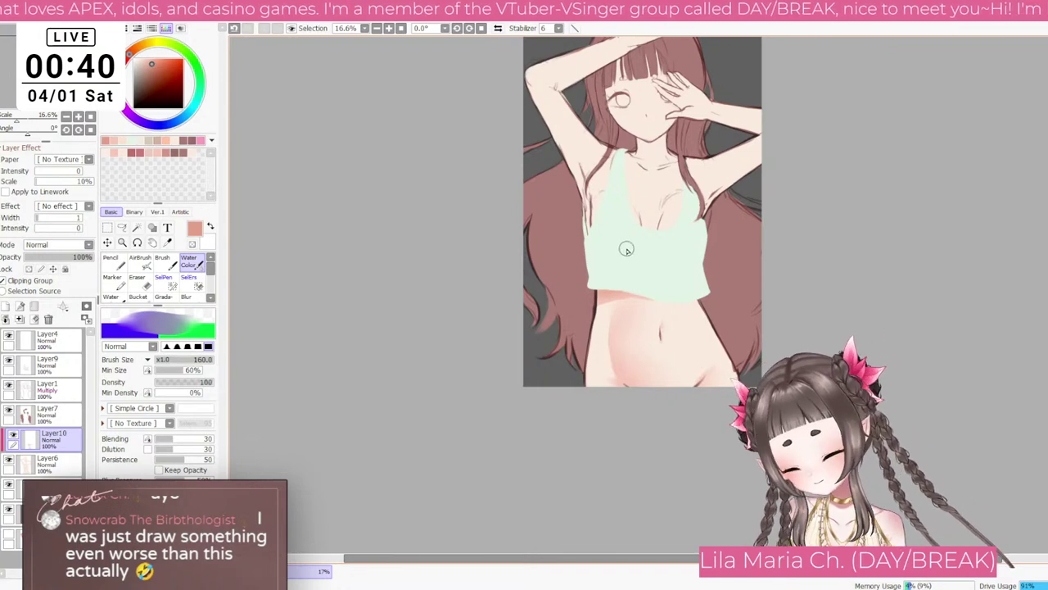
pyautogui.press('[')
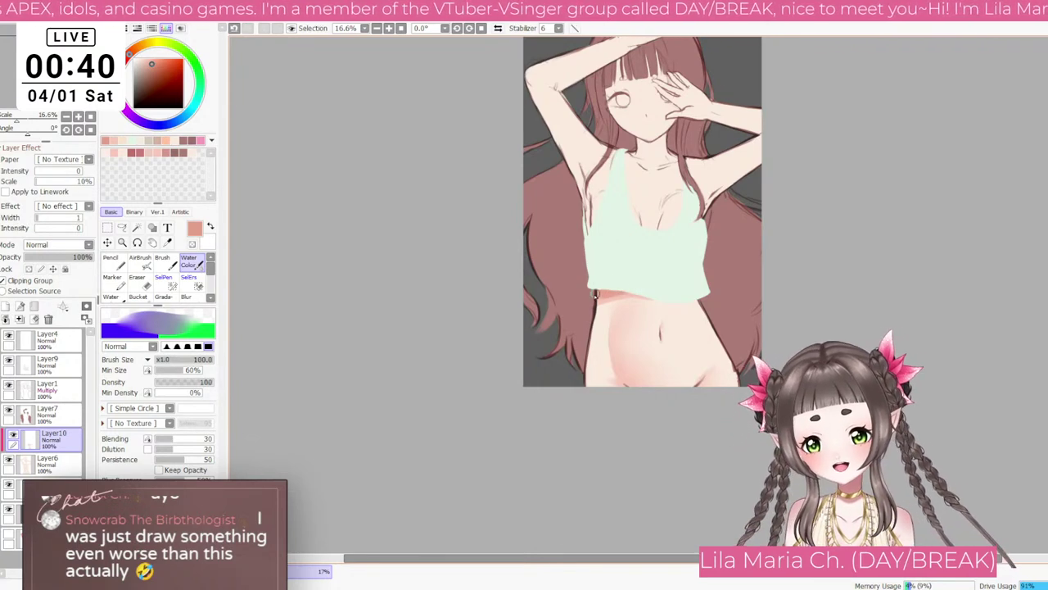
# Step: Toggle the visibility of Layer1 and the top's Layer9 to check the shading hidden underneath
pyautogui.click(10, 386)
pyautogui.click(10, 387)
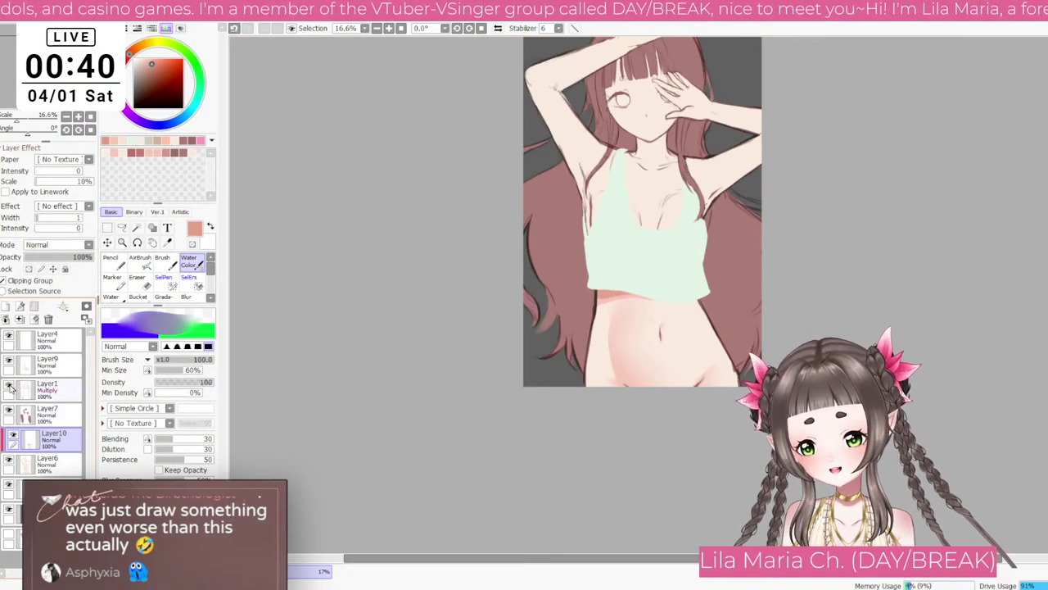
pyautogui.click(8, 361)
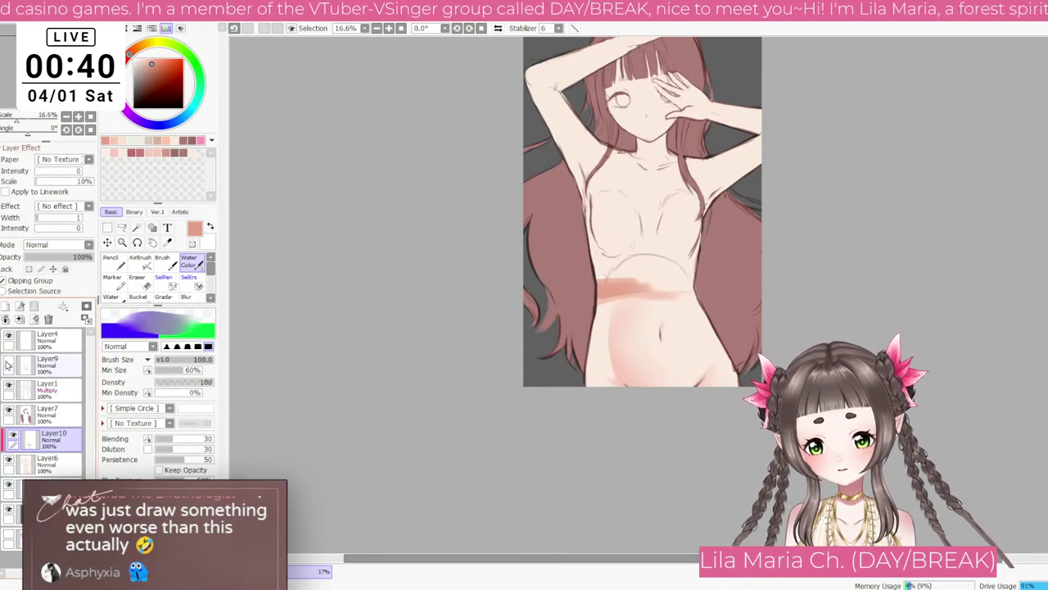
pyautogui.click(8, 362)
pyautogui.click(9, 363)
pyautogui.click(8, 363)
pyautogui.click(8, 363)
pyautogui.click(8, 363)
pyautogui.click(9, 365)
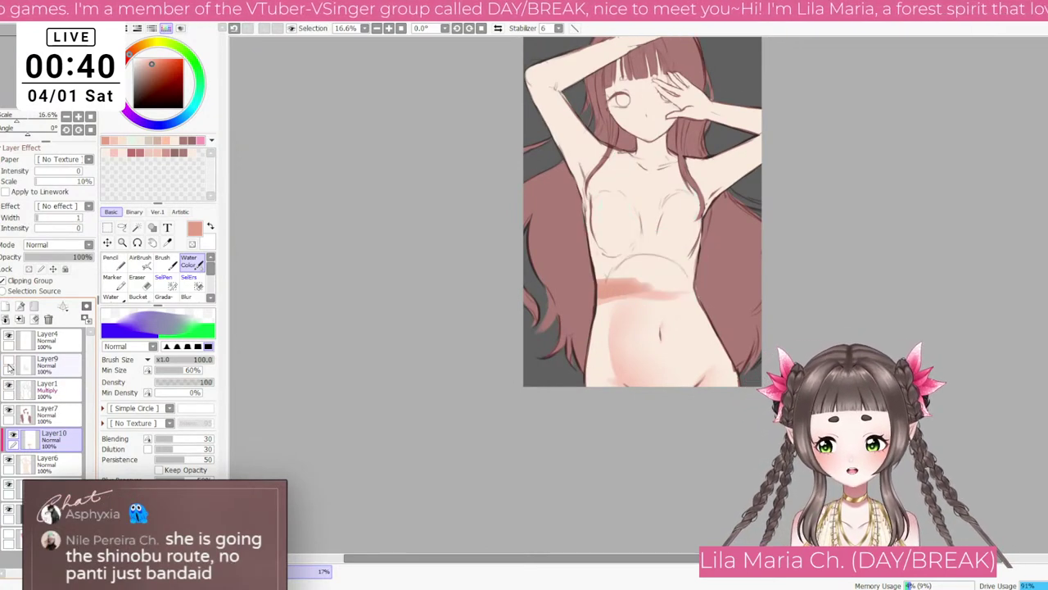
# Step: Undo the cast shadow strokes beneath the top's hem and show Layer9 again
pyautogui.hotkey('ctrl', 'z')
pyautogui.hotkey('ctrl', 'z')
pyautogui.hotkey('ctrl', 'z')
pyautogui.hotkey('ctrl', 'z')
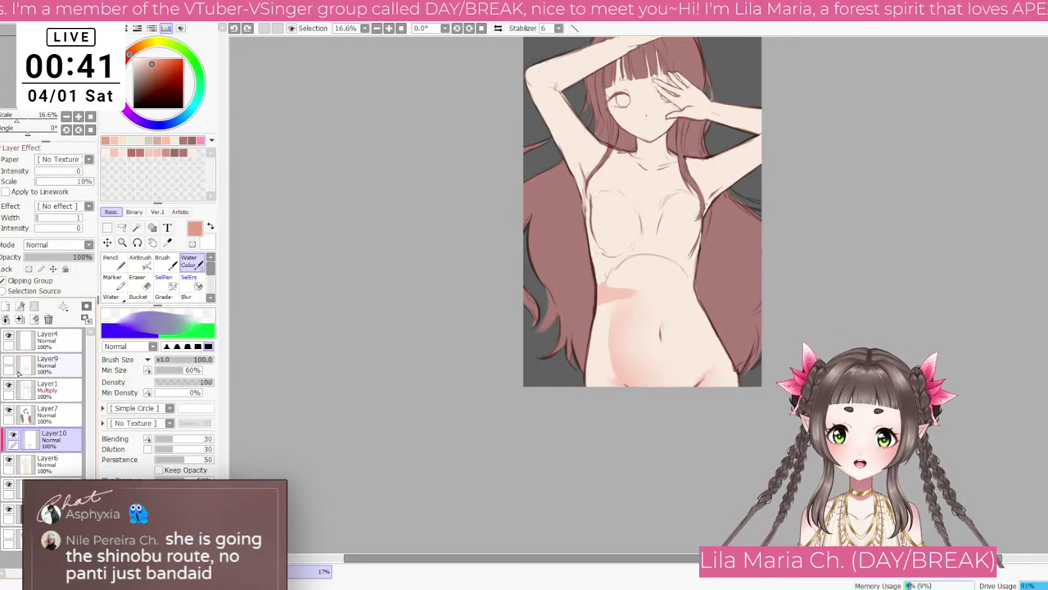
pyautogui.hotkey('ctrl', 'z')
pyautogui.hotkey('ctrl', 'z')
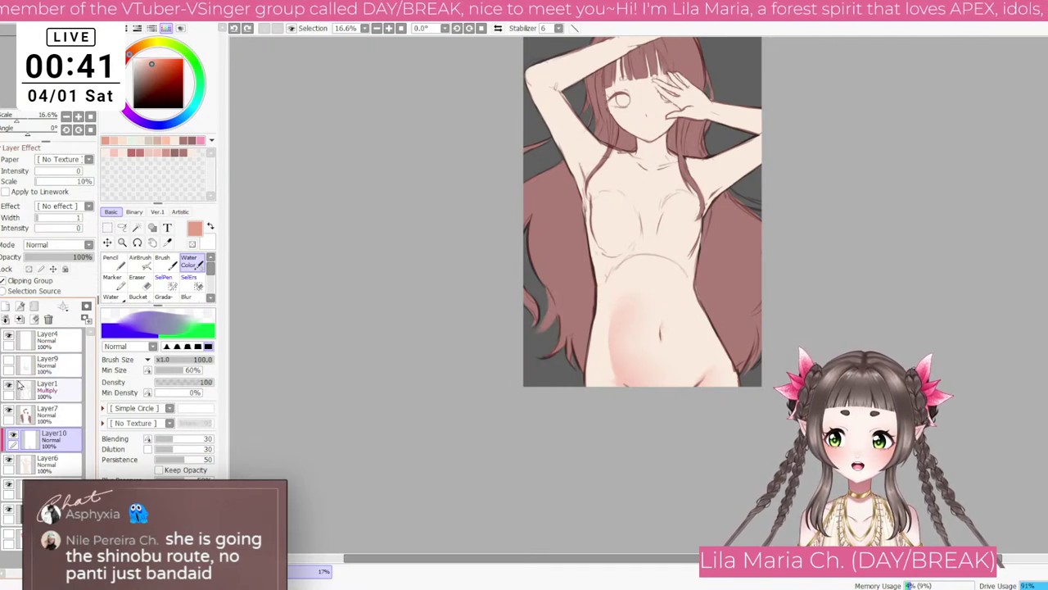
pyautogui.click(8, 363)
# Step: Sample the belly's light pink and shade the left waist edge beneath the hem with Water Color at size 200
pyautogui.press('pageup')
pyautogui.press('pageup')
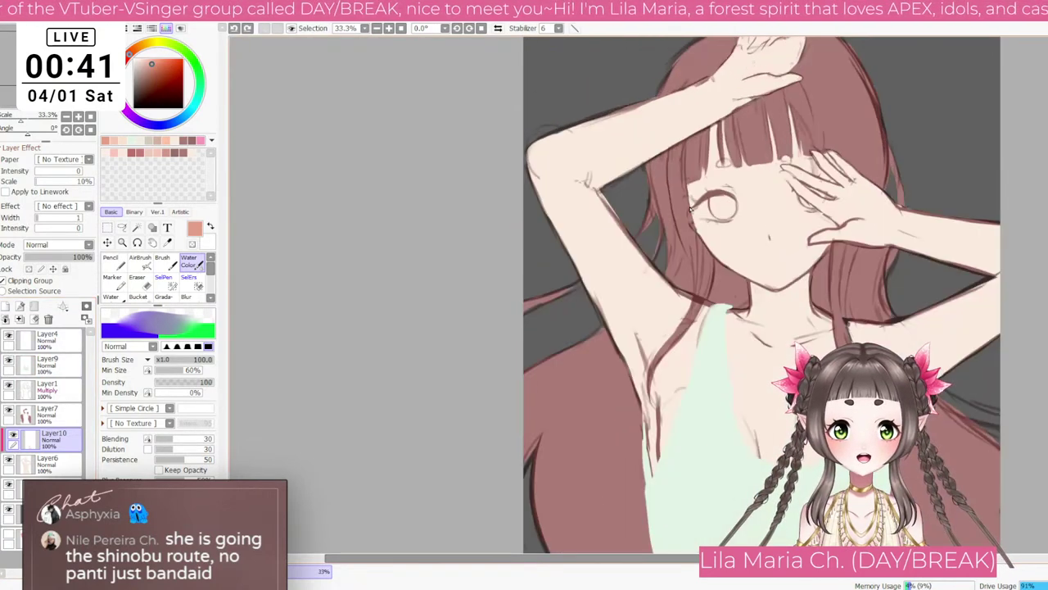
pyautogui.press('Delete')
pyautogui.moveTo(722, 370); pyautogui.dragTo(552, 295)
pyautogui.press('End')
pyautogui.press('End')
pyautogui.press('Delete')
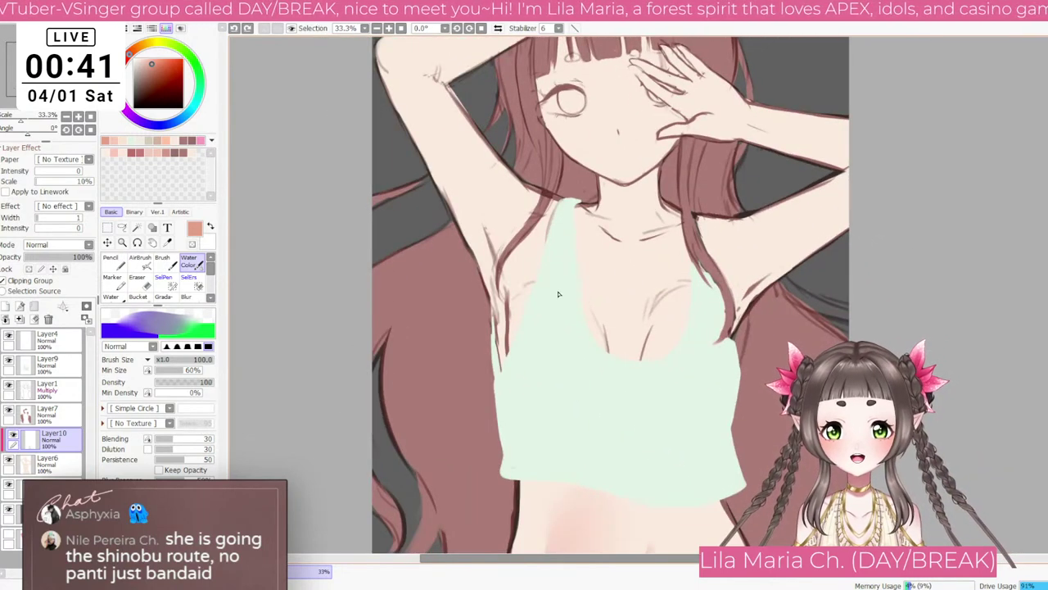
pyautogui.scroll(-3, 637, 349)
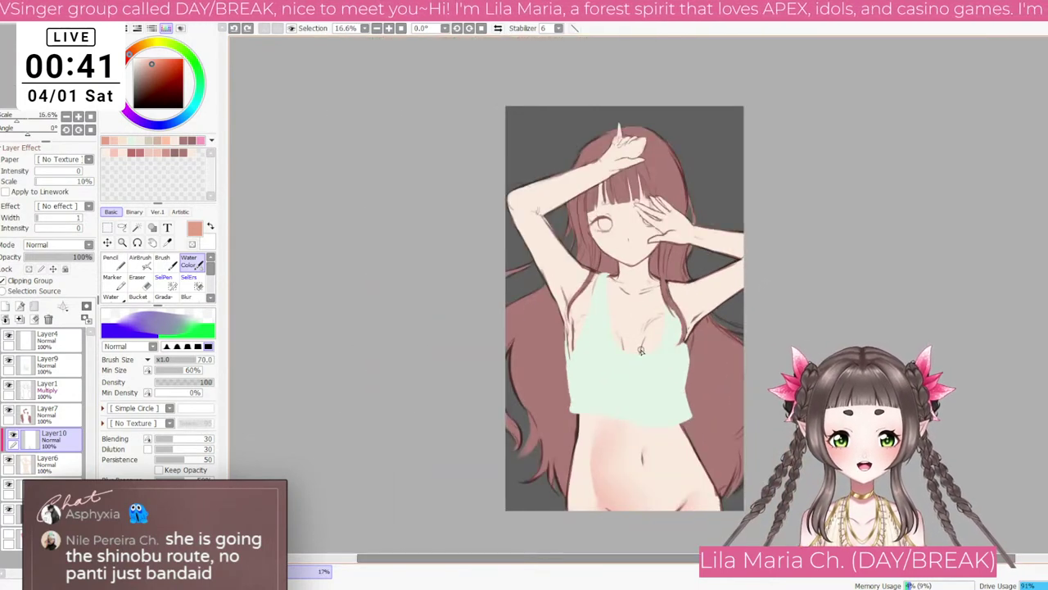
pyautogui.scroll(1, 643, 355)
pyautogui.moveTo(552, 475)
pyautogui.mouseDown()
pyautogui.moveTo(524, 380)
pyautogui.moveTo(498, 360)
pyautogui.moveTo(503, 427)
pyautogui.mouseUp()
pyautogui.press(']')
pyautogui.press(']')
pyautogui.press(']')
pyautogui.press(']')
pyautogui.press(']')
pyautogui.hotkey('ctrl', 'z')
pyautogui.hotkey('ctrl', 'z')
pyautogui.rightClick(547, 464)
pyautogui.press(']')
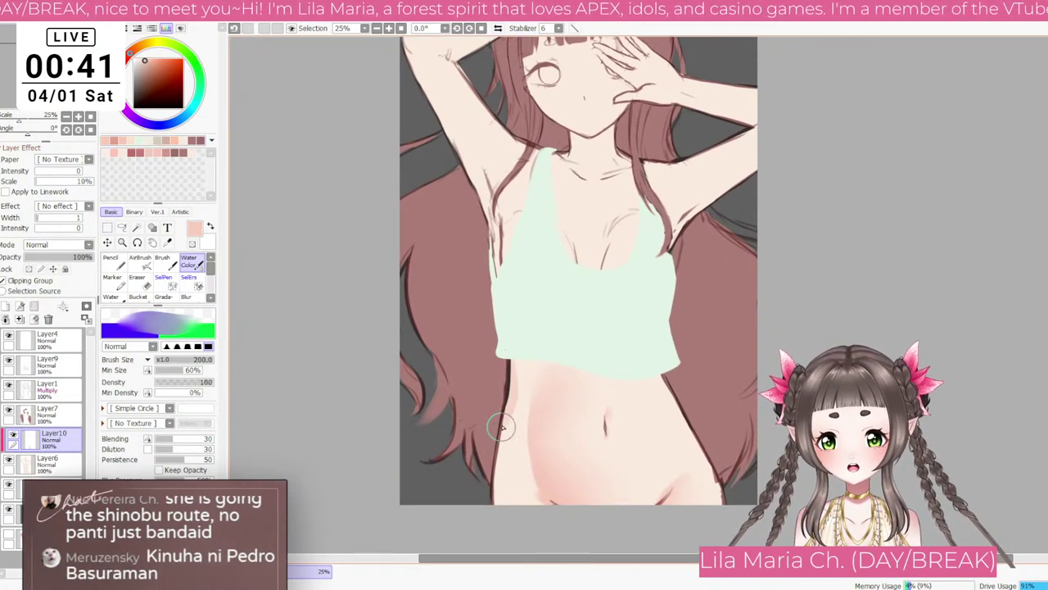
# Step: Undo the last stroke and repaint the left waist shading beneath the hem with smaller Water Color sizes down to 80
pyautogui.hotkey('ctrl', 'z')
pyautogui.press('[')
pyautogui.press('[')
pyautogui.press('[')
pyautogui.moveTo(509, 376); pyautogui.dragTo(516, 415)
pyautogui.press('[')
pyautogui.press('[')
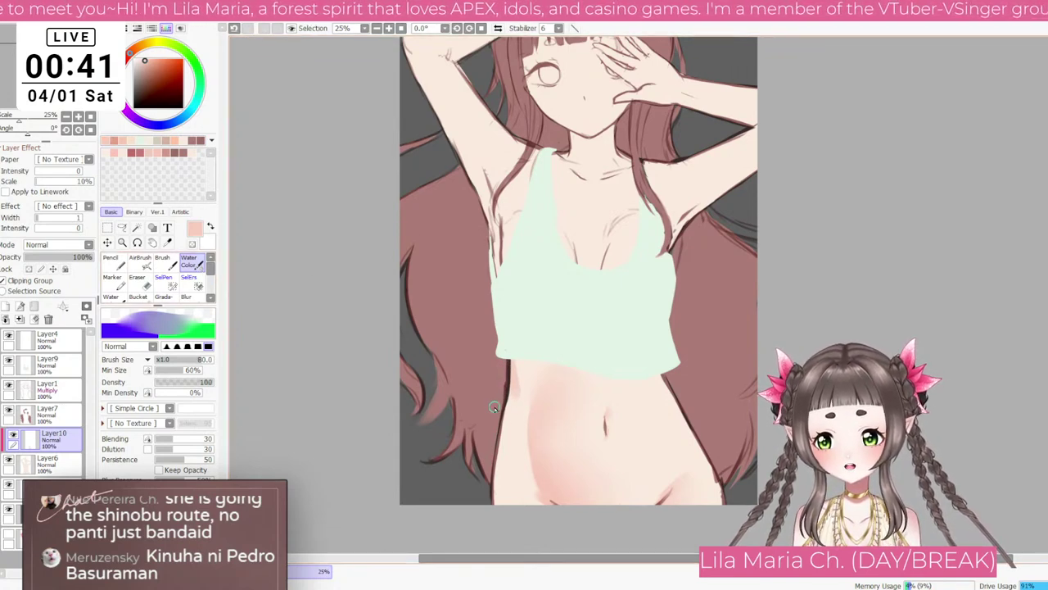
# Step: Soften and spread the pink belly shading beneath the hem with Water Color at size 300
pyautogui.press(']')
pyautogui.press(']')
pyautogui.press(']')
pyautogui.press(']')
pyautogui.press(']')
pyautogui.press(']')
pyautogui.press(']')
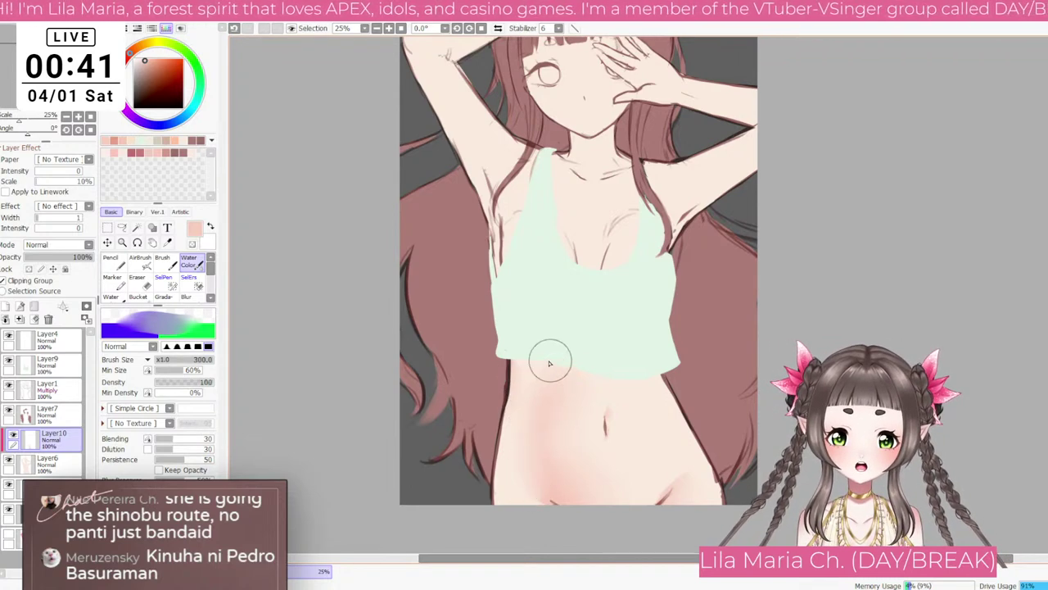
# Step: Tint the right waist just below the hem with Water Color at sizes 120, 70 and 160
pyautogui.press('[')
pyautogui.press('[')
pyautogui.press('[')
pyautogui.press('[')
pyautogui.press('[')
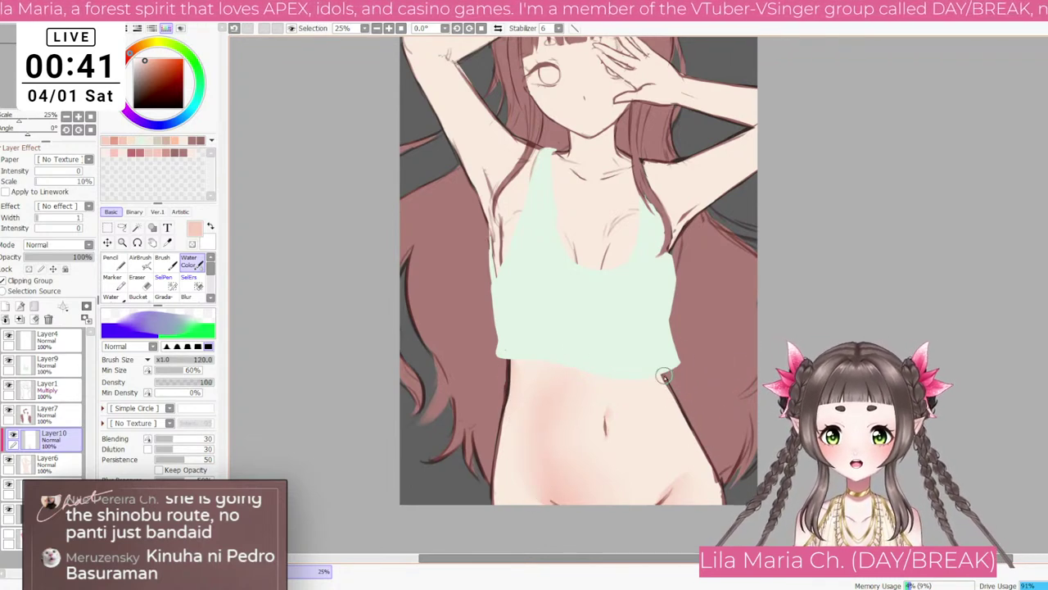
pyautogui.press('[')
pyautogui.press('[')
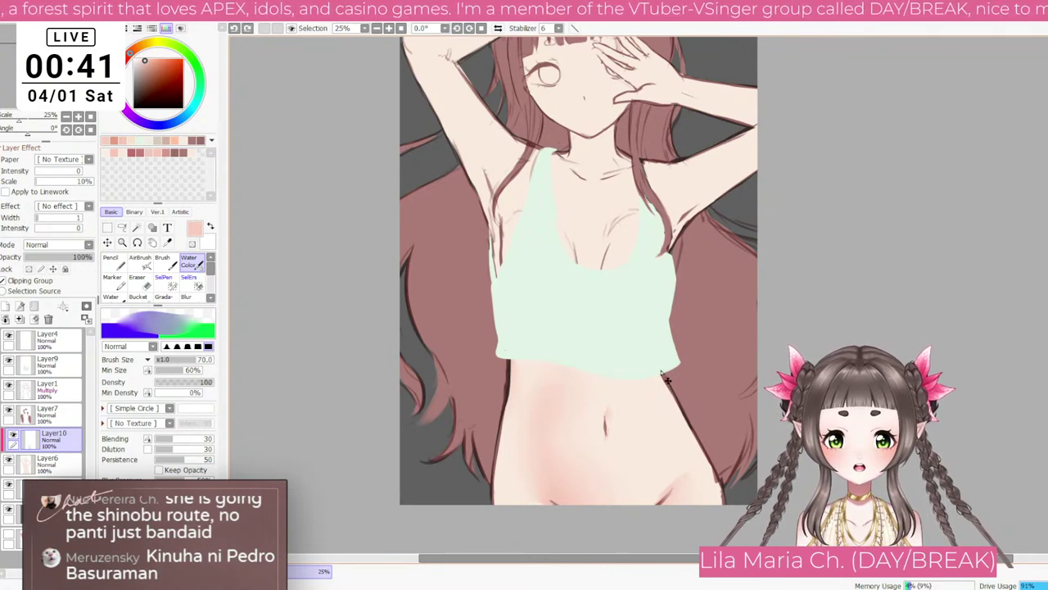
pyautogui.press(']')
pyautogui.press(']')
pyautogui.press(']')
pyautogui.press(']')
pyautogui.press(']')
pyautogui.press(']')
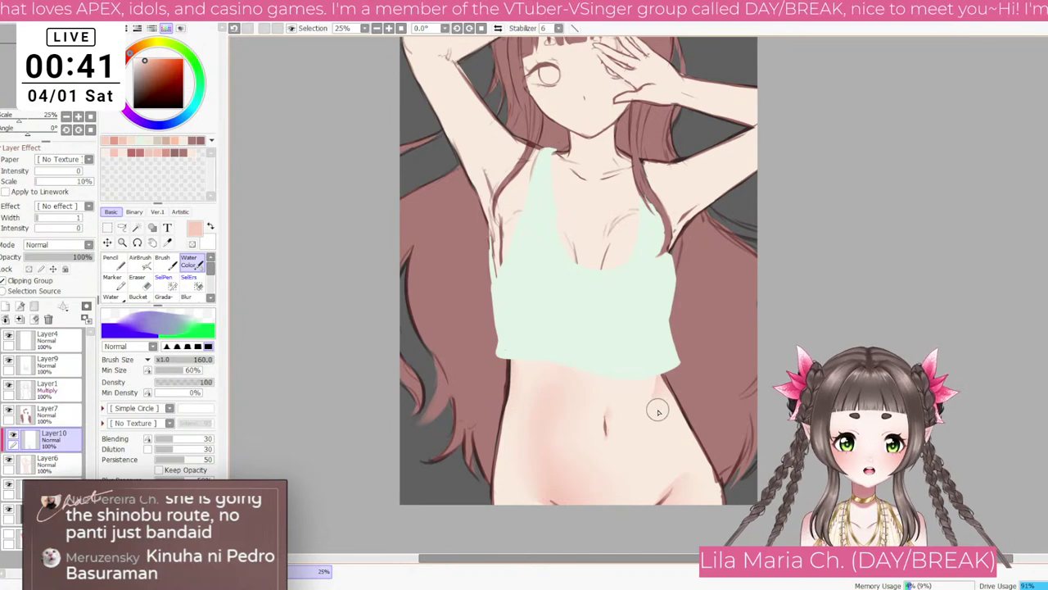
# Step: Trim the pink stroke below the hem's right corner with Water Color at size 40
pyautogui.scroll(3, 691, 401)
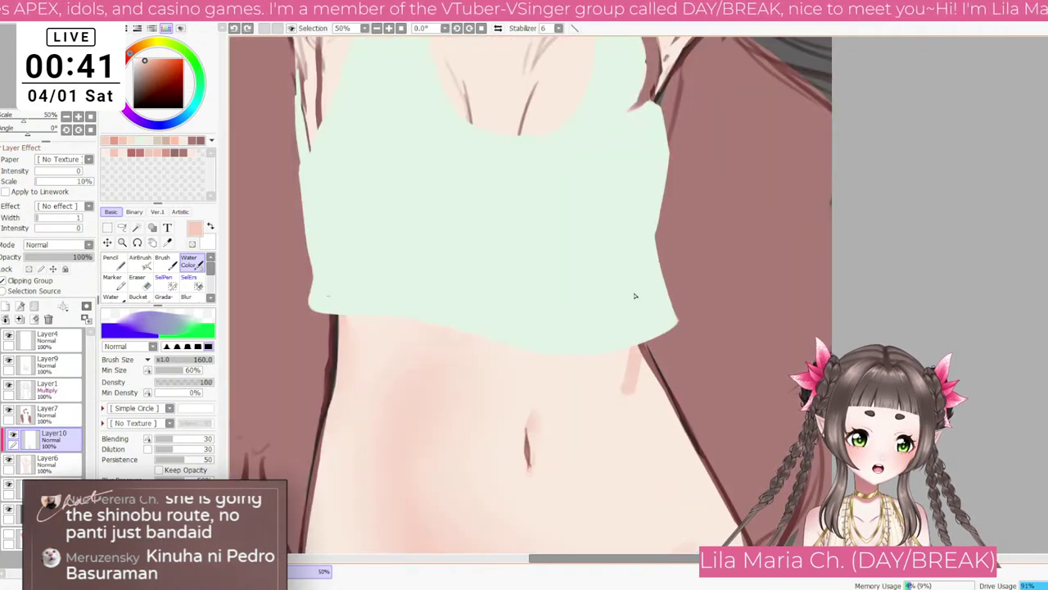
pyautogui.press('[')
pyautogui.press('[')
pyautogui.press('[')
pyautogui.press('[')
pyautogui.press('[')
pyautogui.press('[')
pyautogui.press('[')
pyautogui.press('[')
pyautogui.press('[')
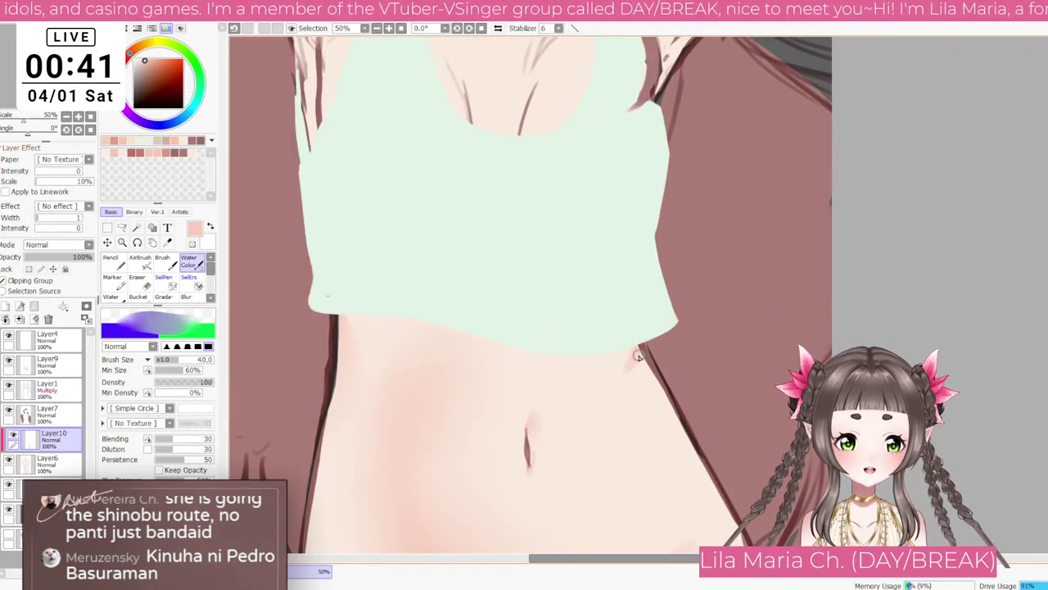
# Step: Blend the pink tint into the skin at the right waist with Water Color sizes up to 160
pyautogui.press(']')
pyautogui.press(']')
pyautogui.press(']')
pyautogui.press(']')
pyautogui.moveTo(655, 346)
pyautogui.mouseDown()
pyautogui.moveTo(628, 379)
pyautogui.moveTo(641, 388)
pyautogui.mouseUp()
pyautogui.press(']')
pyautogui.press(']')
pyautogui.press(']')
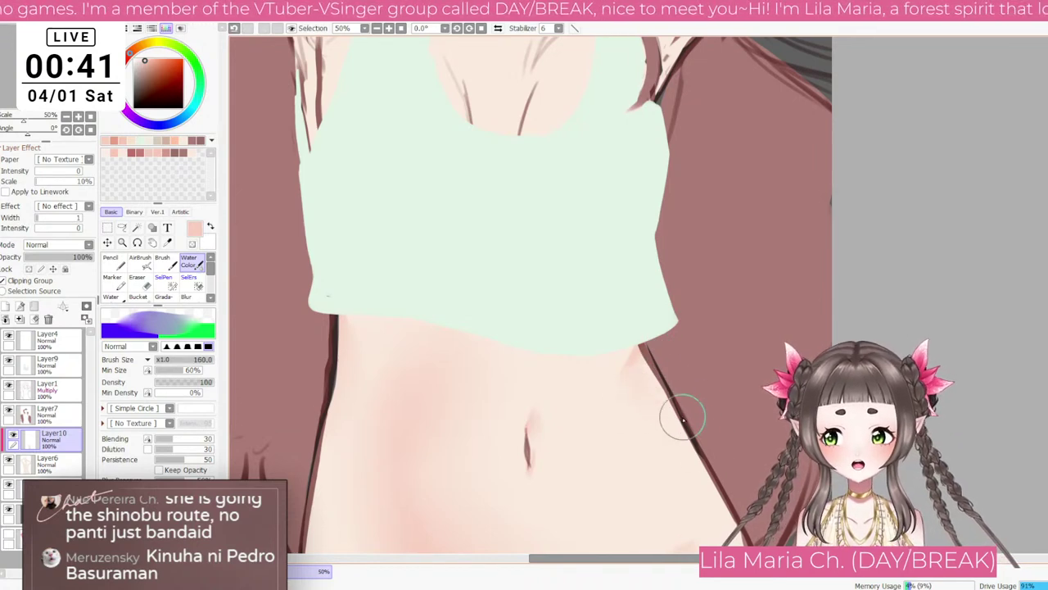
# Step: Refine the shading along the right waist outline with Water Color at sizes 40 and 14
pyautogui.press('[')
pyautogui.press('[')
pyautogui.press('[')
pyautogui.press('[')
pyautogui.press('[')
pyautogui.press('[')
pyautogui.press('[')
pyautogui.press('[')
pyautogui.press('[')
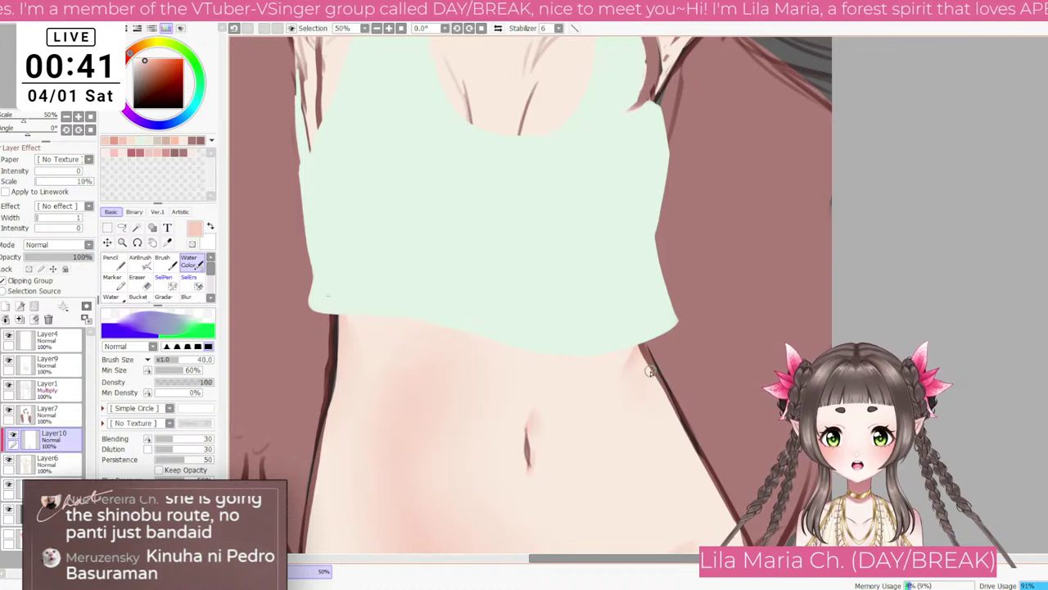
pyautogui.press('[')
pyautogui.press('[')
pyautogui.press('[')
pyautogui.press('[')
pyautogui.press('[')
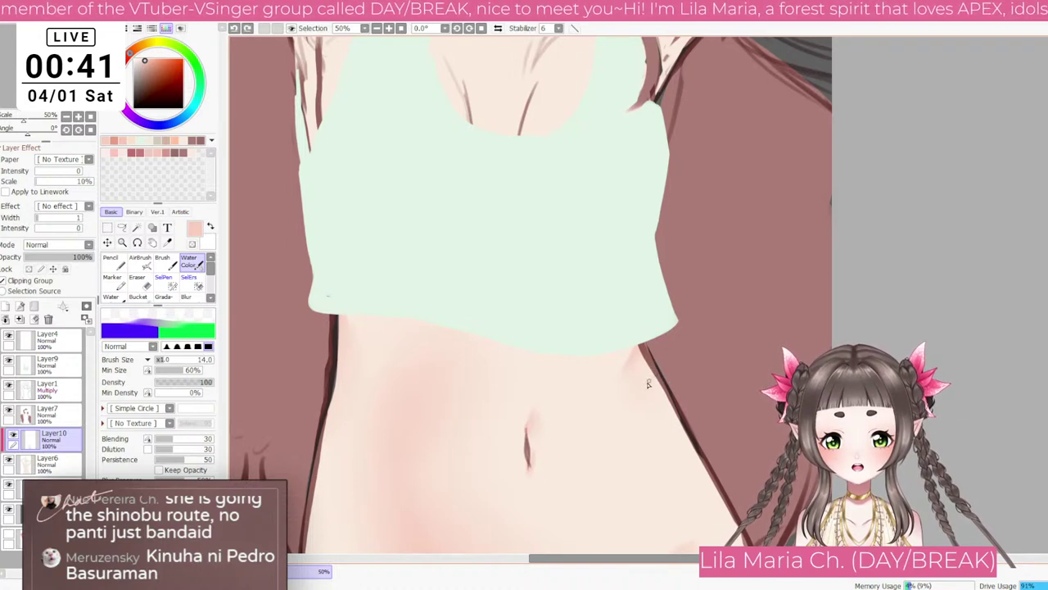
# Step: Touch up the right waist and hip shading with Water Color at sizes 16, 20 and 30
pyautogui.scroll(-3, 669, 378)
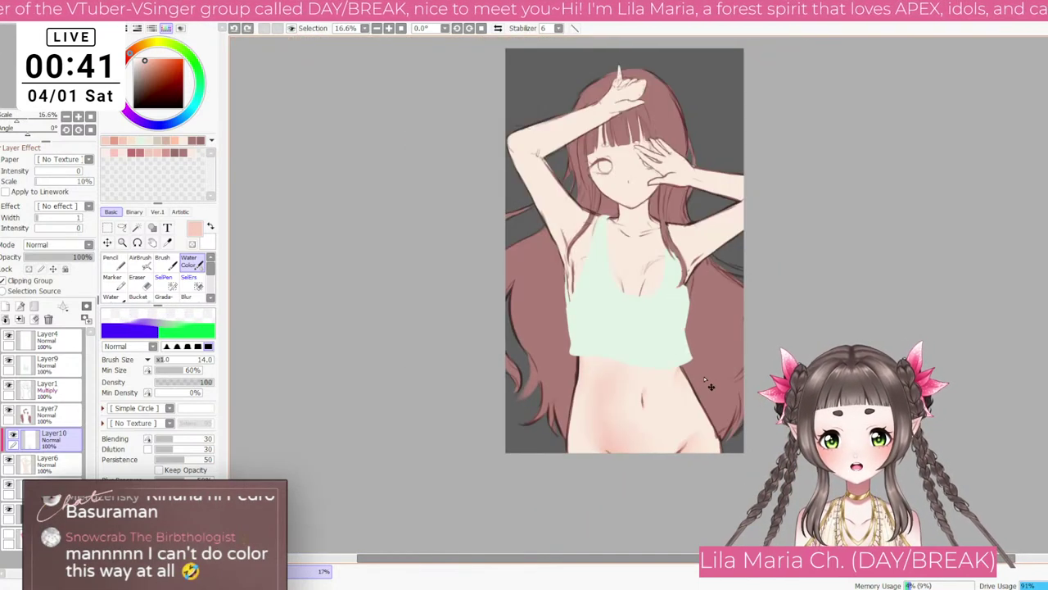
pyautogui.scroll(1, 682, 381)
pyautogui.press(']')
pyautogui.press(']')
pyautogui.press(']')
pyautogui.press(']')
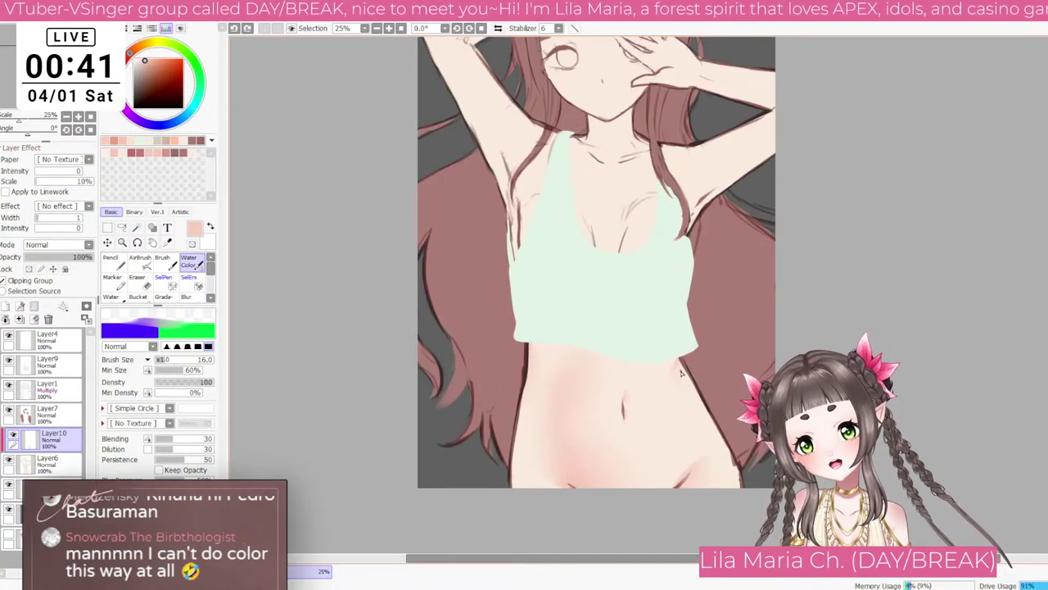
pyautogui.press('[')
pyautogui.press('[')
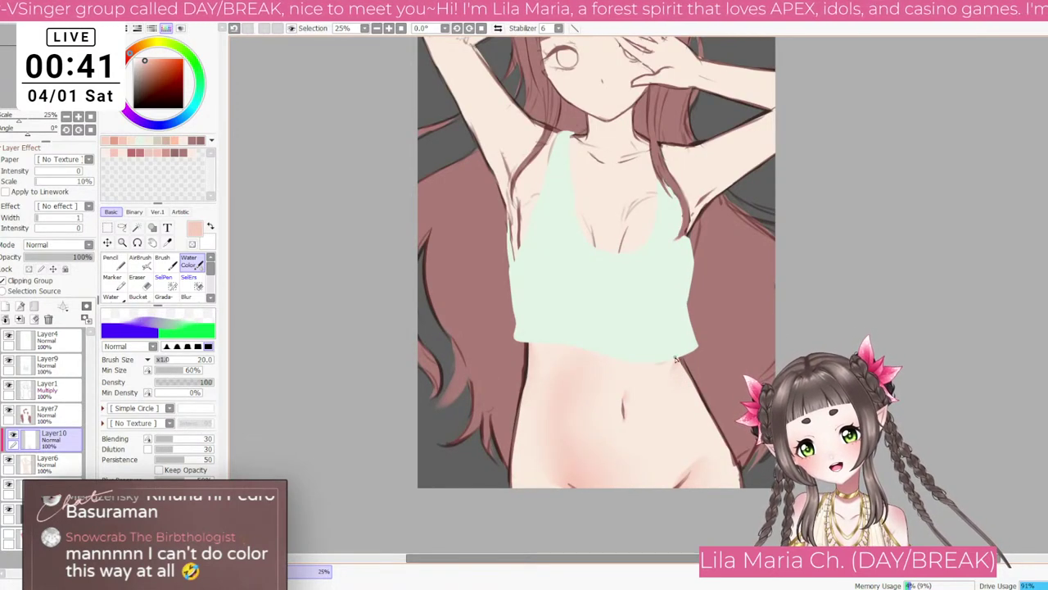
pyautogui.press(']')
pyautogui.press(']')
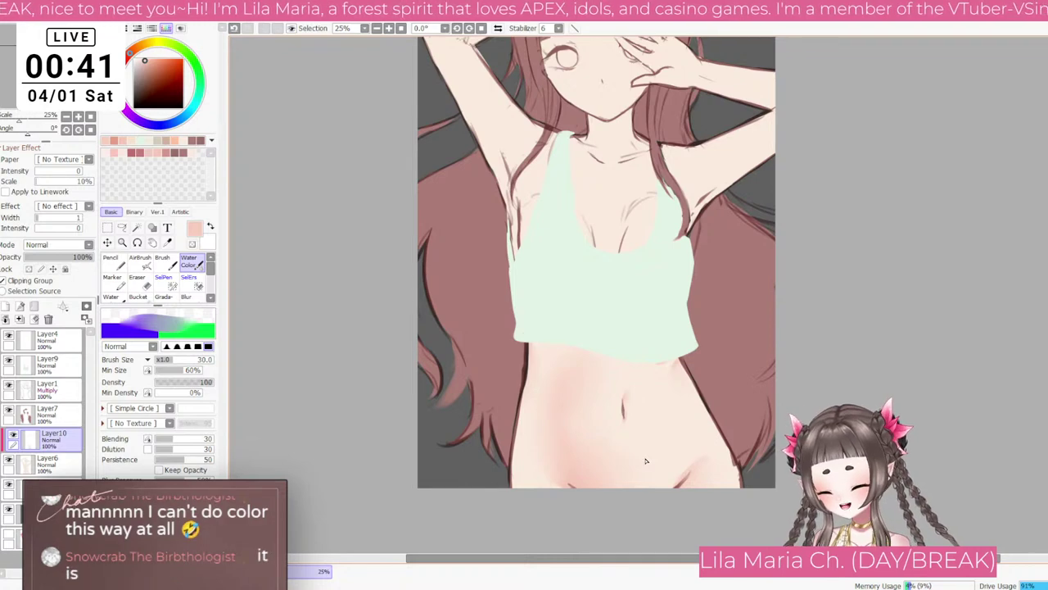
# Step: Paint a pink shade along the left hip edge with the Brush at sizes 60 and 35
pyautogui.click(162, 261)
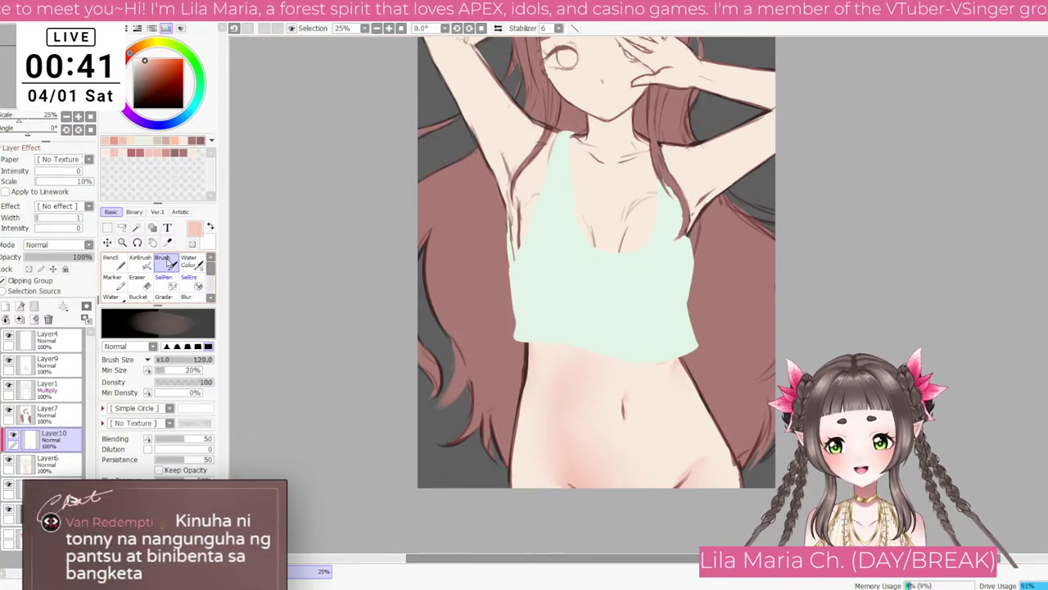
pyautogui.press('[')
pyautogui.press('[')
pyautogui.press('[')
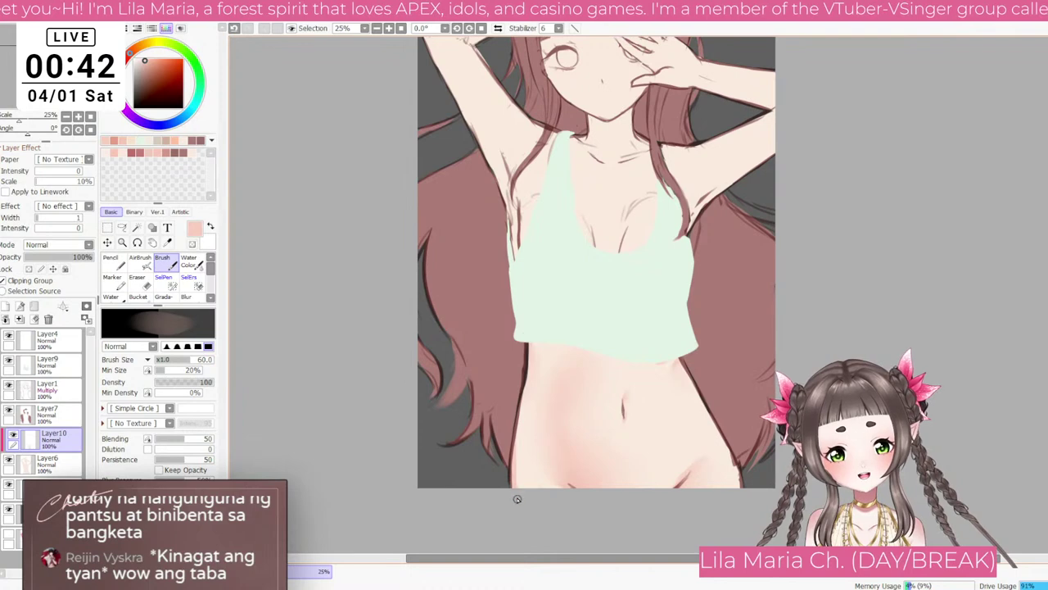
pyautogui.press('[')
pyautogui.press('[')
pyautogui.press('[')
pyautogui.press('[')
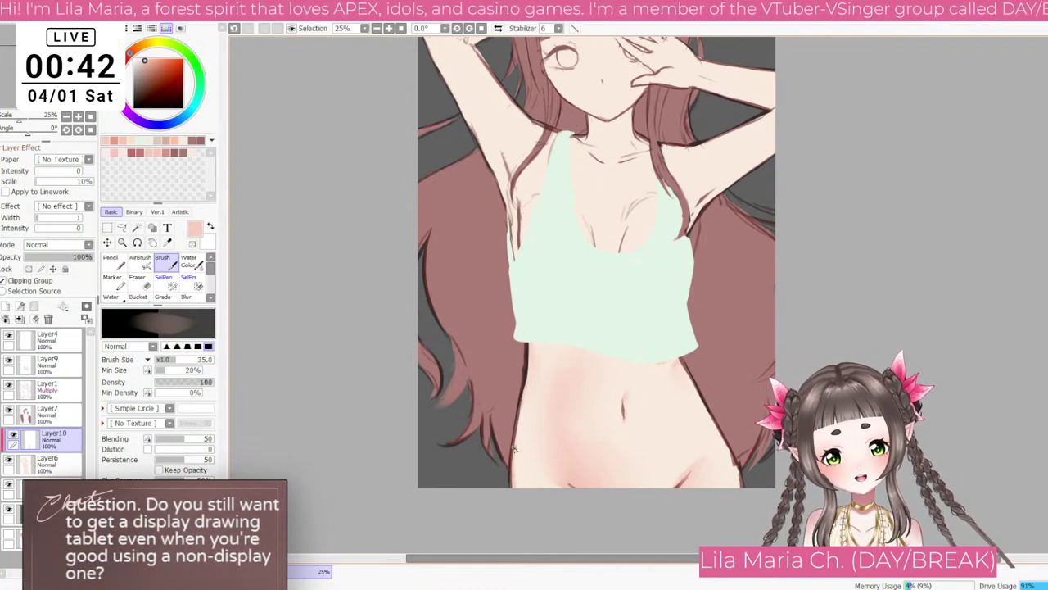
pyautogui.press(']')
pyautogui.press(']')
pyautogui.press(']')
pyautogui.press(']')
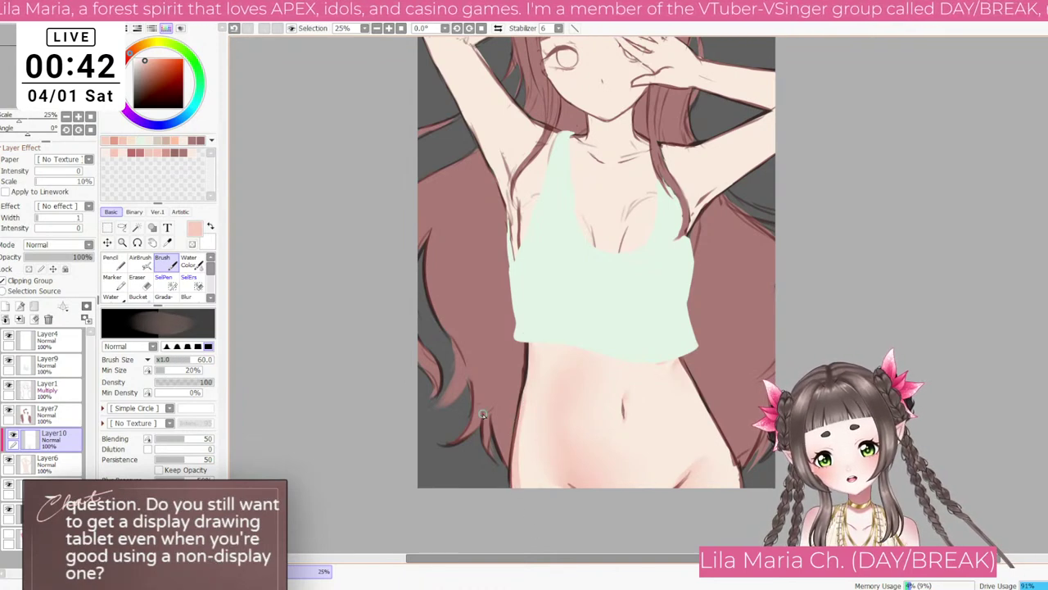
# Step: Blend the shade along the left hip and waist edge with Water Color at sizes 70, 100 and 50
pyautogui.press('c')
pyautogui.press(']')
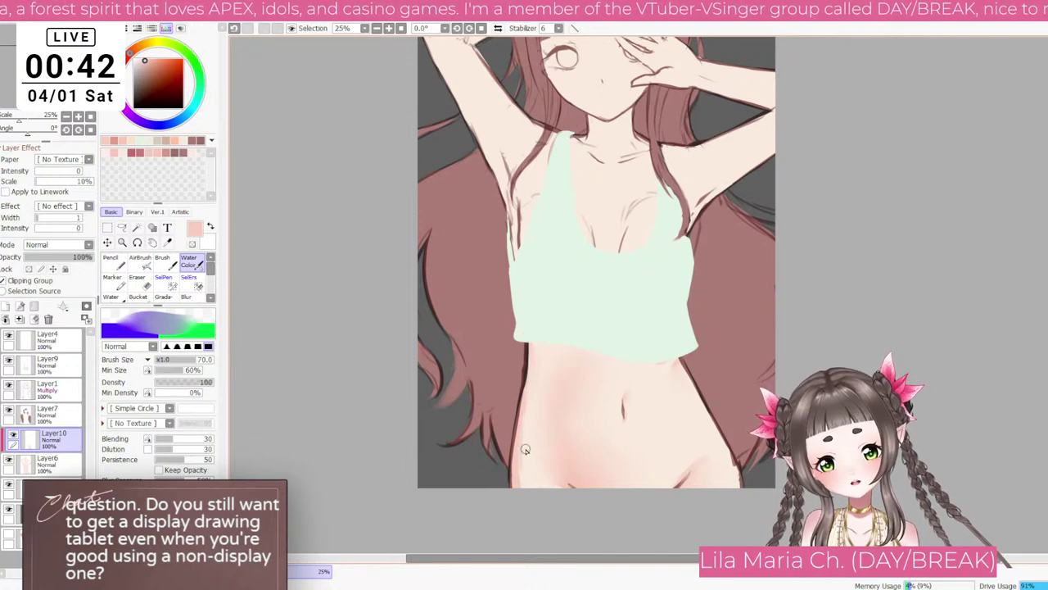
pyautogui.press(']')
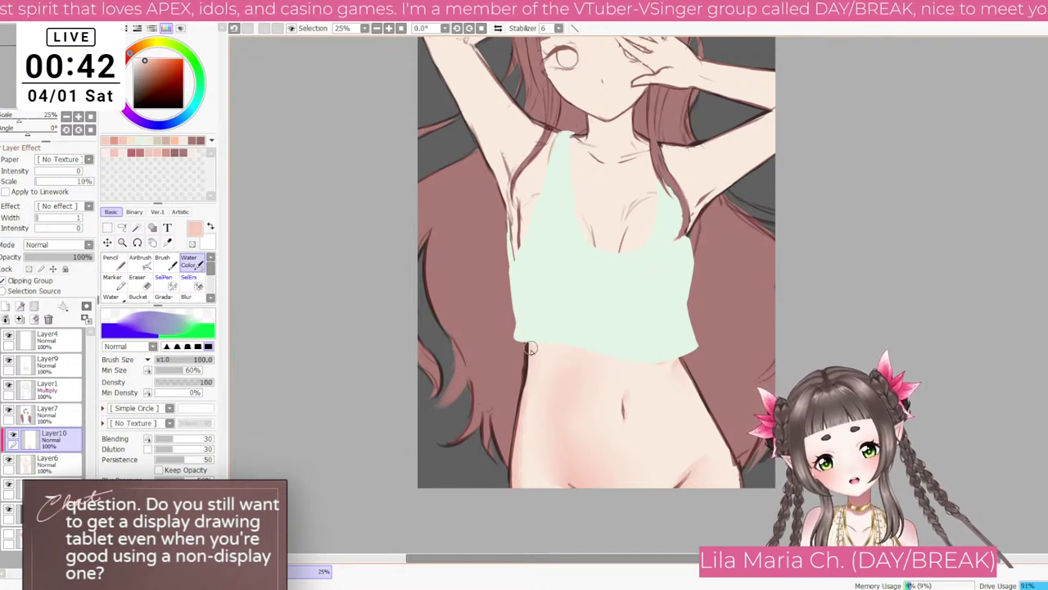
pyautogui.press('[')
pyautogui.press('[')
pyautogui.press('[')
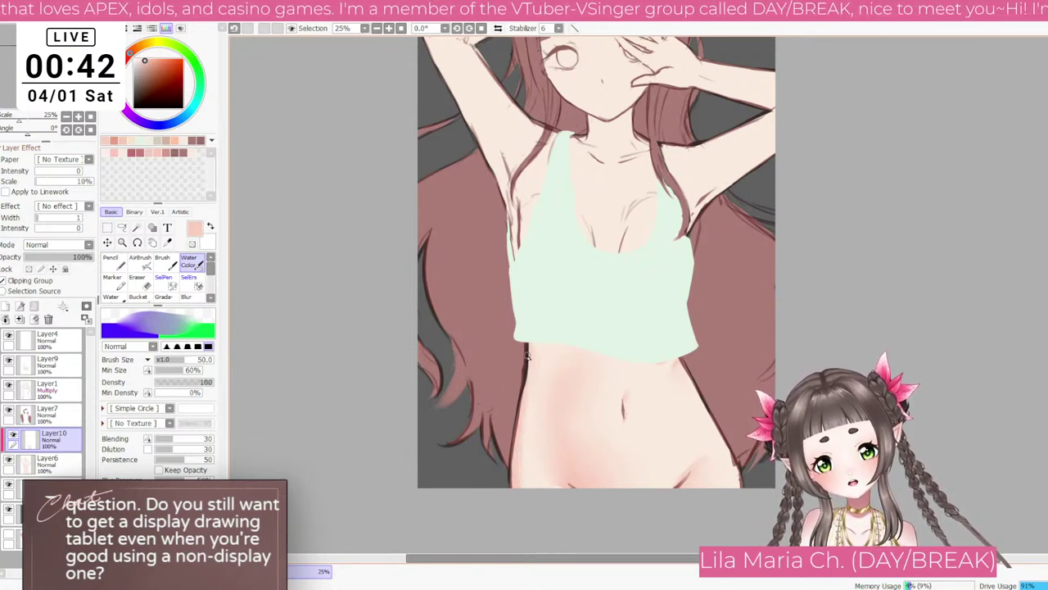
# Step: Add light pink shading to the skin just above the top's neckline with Water Color at size 25
pyautogui.press('[')
pyautogui.press('[')
pyautogui.press('[')
pyautogui.press('[')
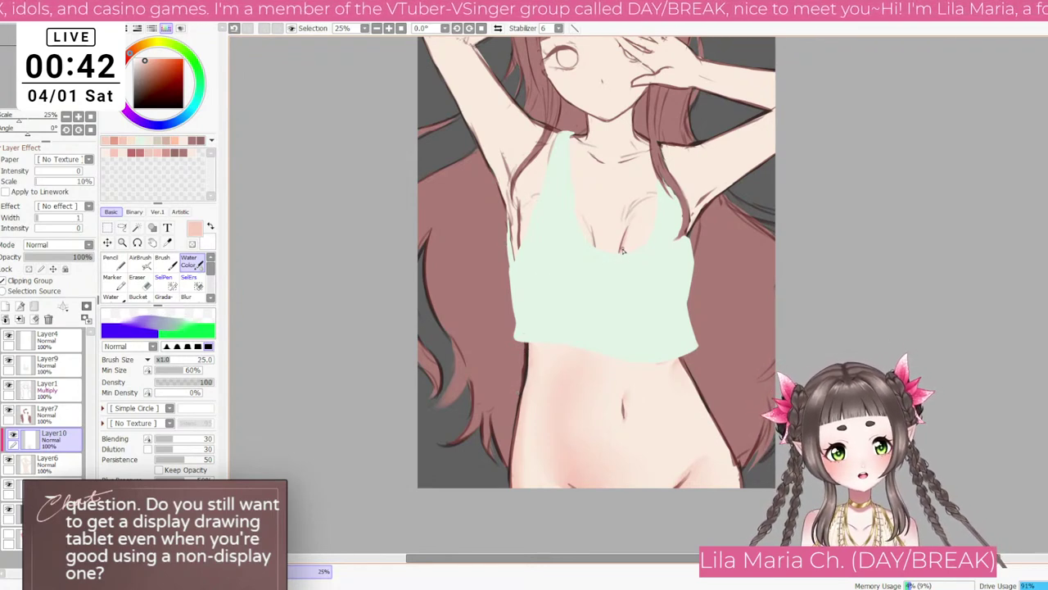
pyautogui.scroll(-2, 616, 265)
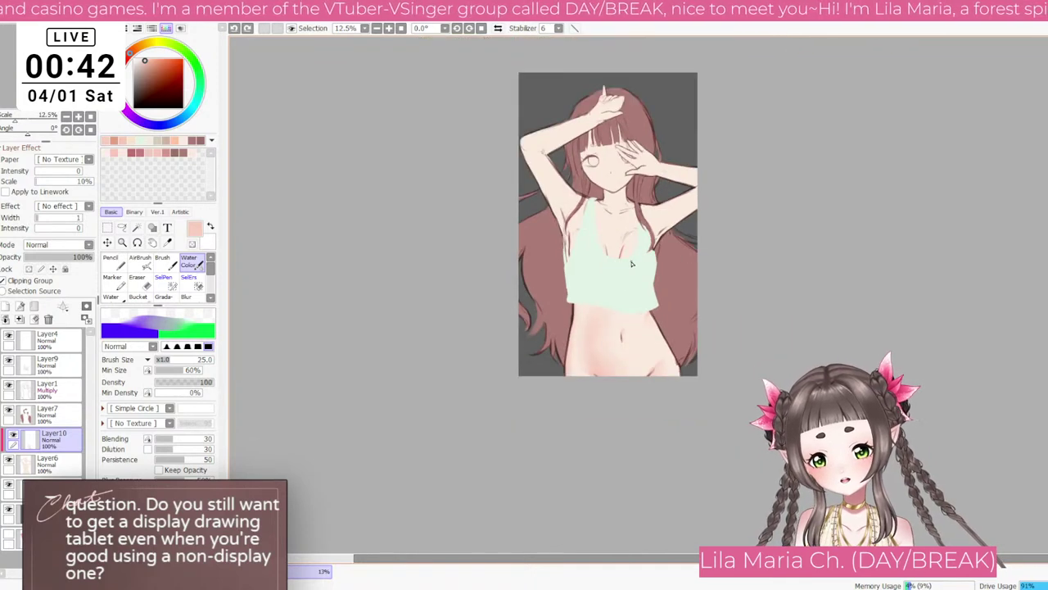
# Step: Blend the shading across the belly and waist with Water Color at sizes 70, 200 and 300
pyautogui.scroll(1, 673, 262)
pyautogui.press(']')
pyautogui.press(']')
pyautogui.press(']')
pyautogui.press(']')
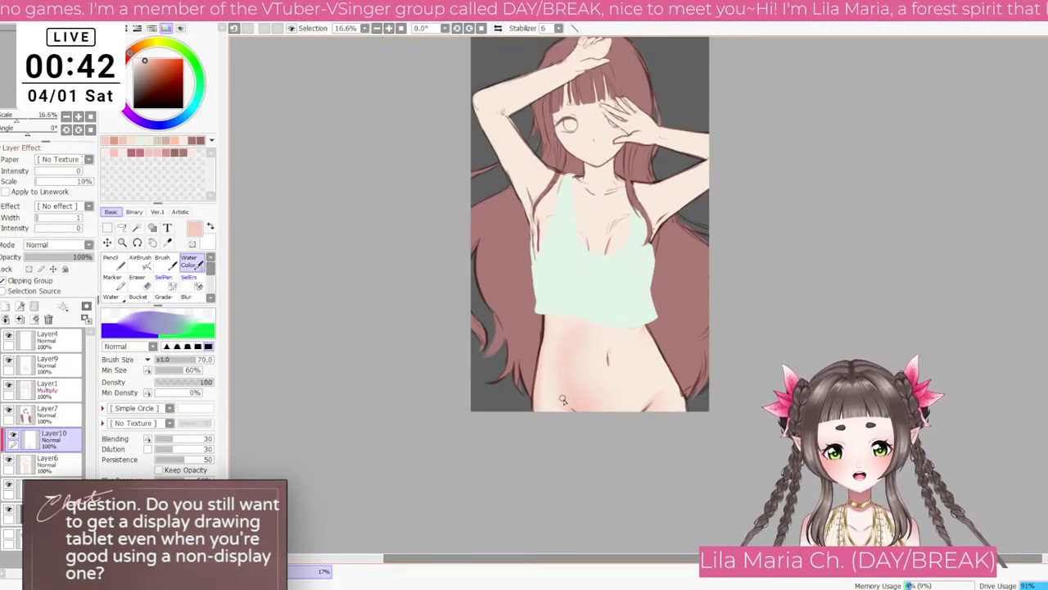
pyautogui.press(']')
pyautogui.press(']')
pyautogui.press(']')
pyautogui.press(']')
pyautogui.press(']')
pyautogui.press(']')
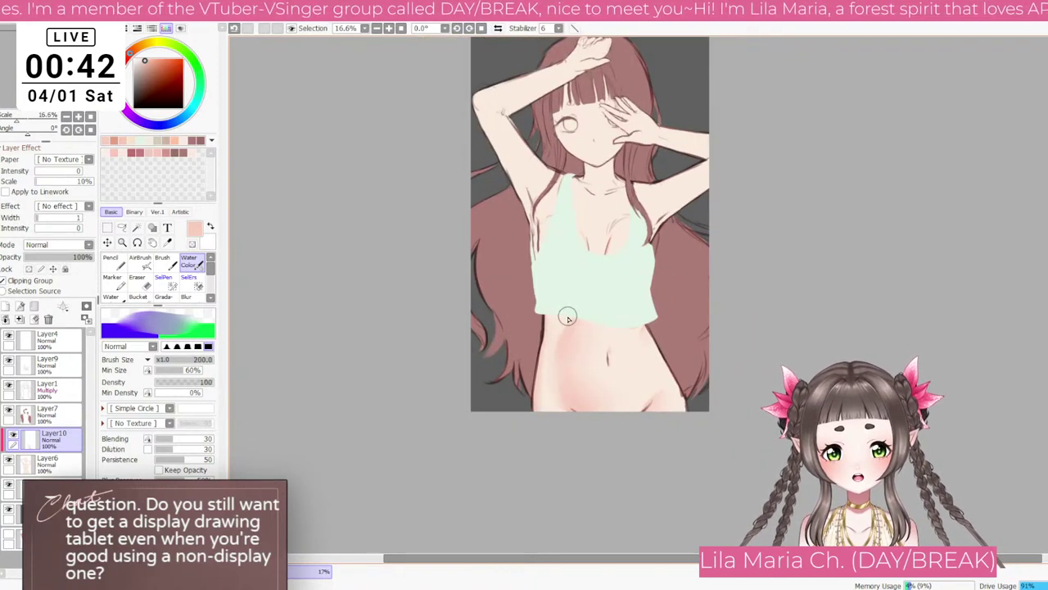
pyautogui.press('[')
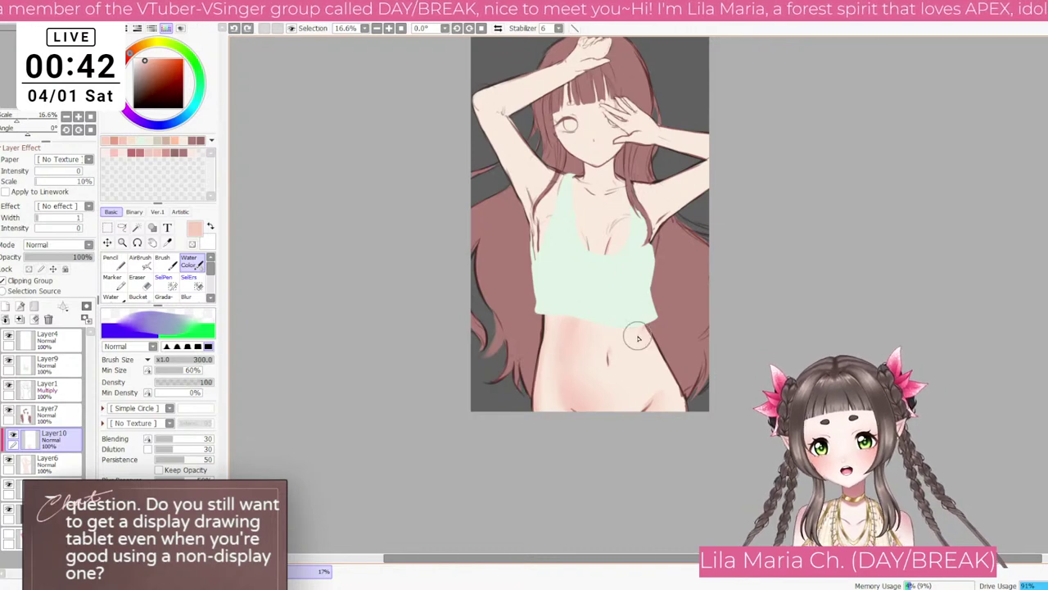
# Step: Smooth the shading along the lower belly and hips with Water Color at sizes 120 and 250
pyautogui.press('[')
pyautogui.press('[')
pyautogui.press('[')
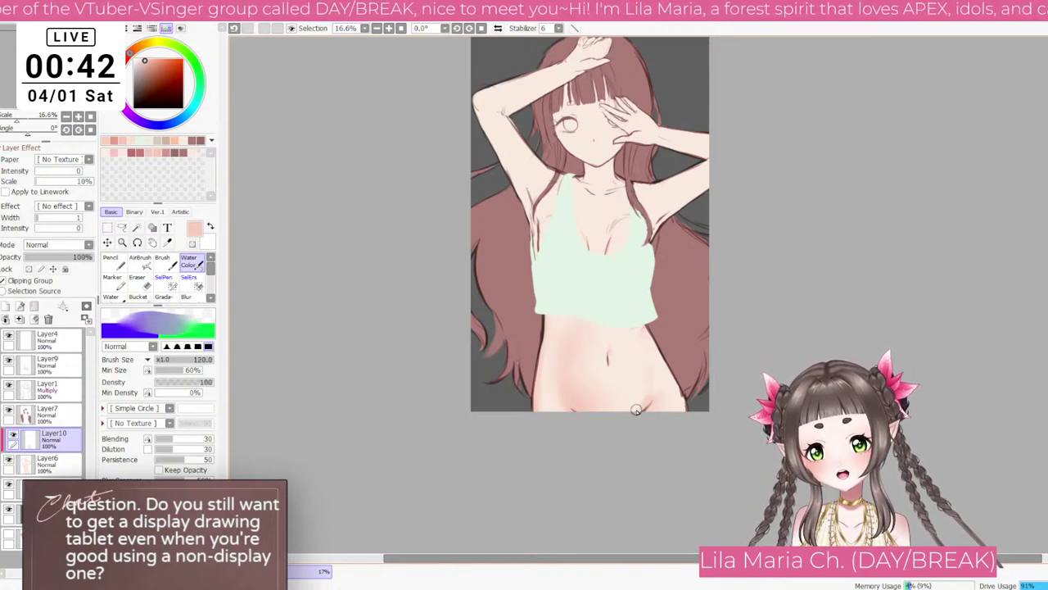
pyautogui.press(']')
pyautogui.press(']')
pyautogui.press(']')
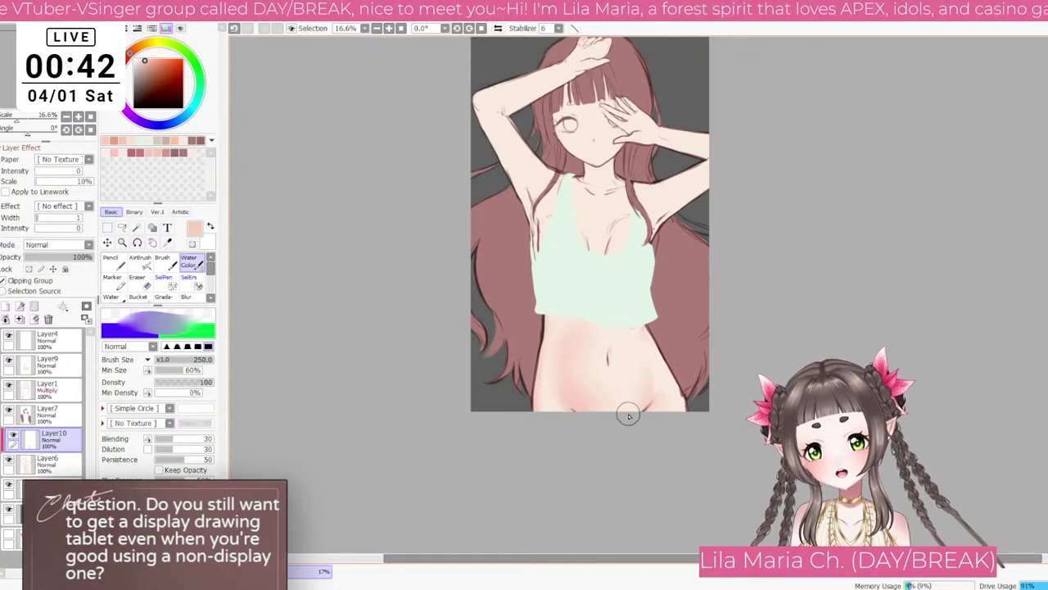
# Step: Soften the belly shading below the top's hem with the Blur tool at size 500
pyautogui.click(193, 292)
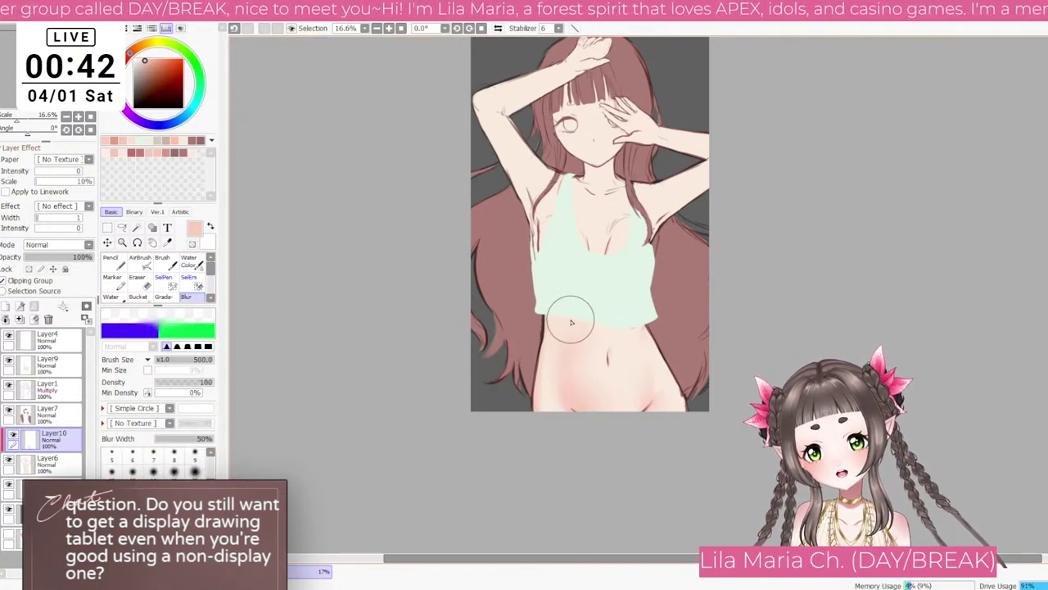
pyautogui.press(']')
pyautogui.press(']')
pyautogui.press(']')
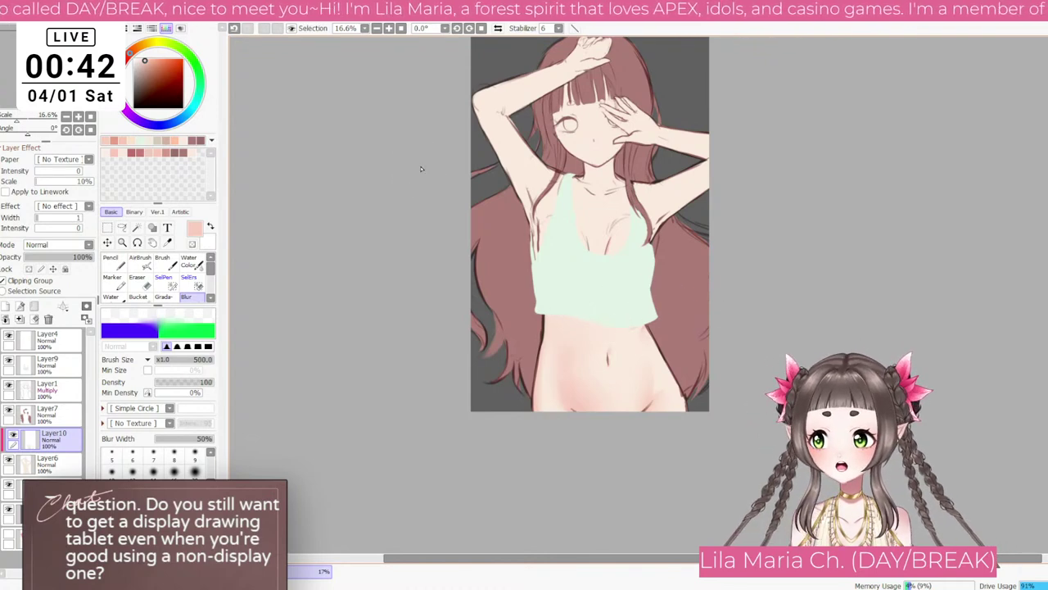
# Step: Fade the belly and waist shading with the AirBrush in transparent colour at sizes 700 and 500
pyautogui.click(140, 281)
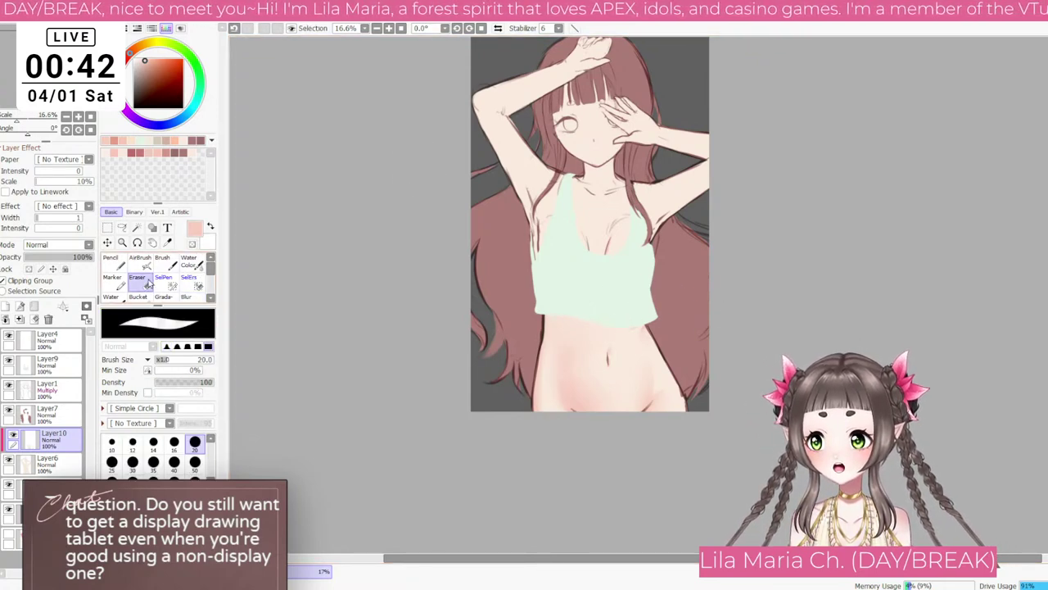
pyautogui.click(140, 263)
pyautogui.click(193, 244)
pyautogui.press('[')
pyautogui.press('[')
pyautogui.press('[')
pyautogui.press('[')
pyautogui.press('[')
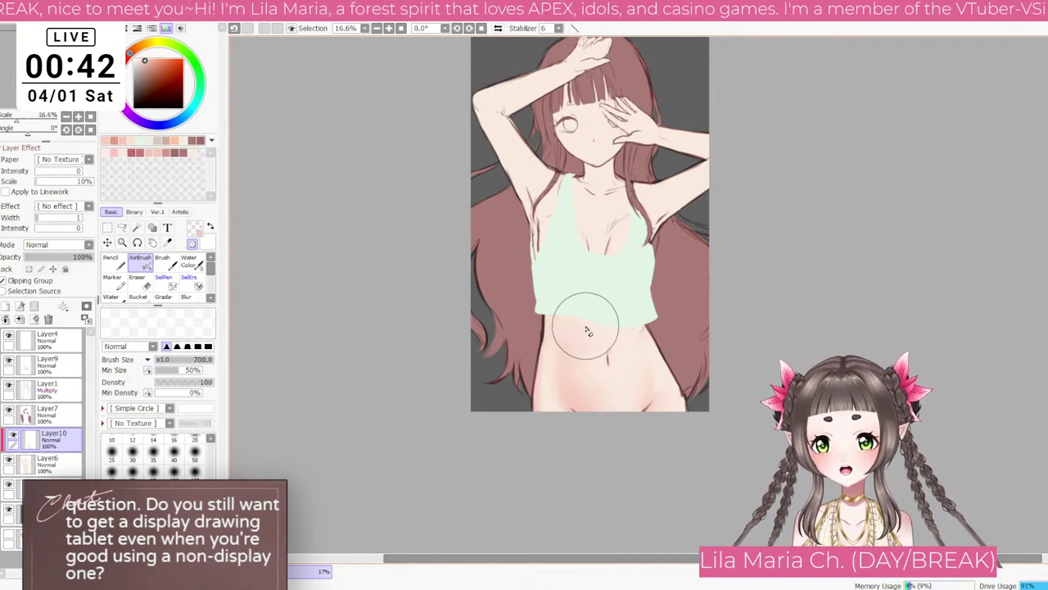
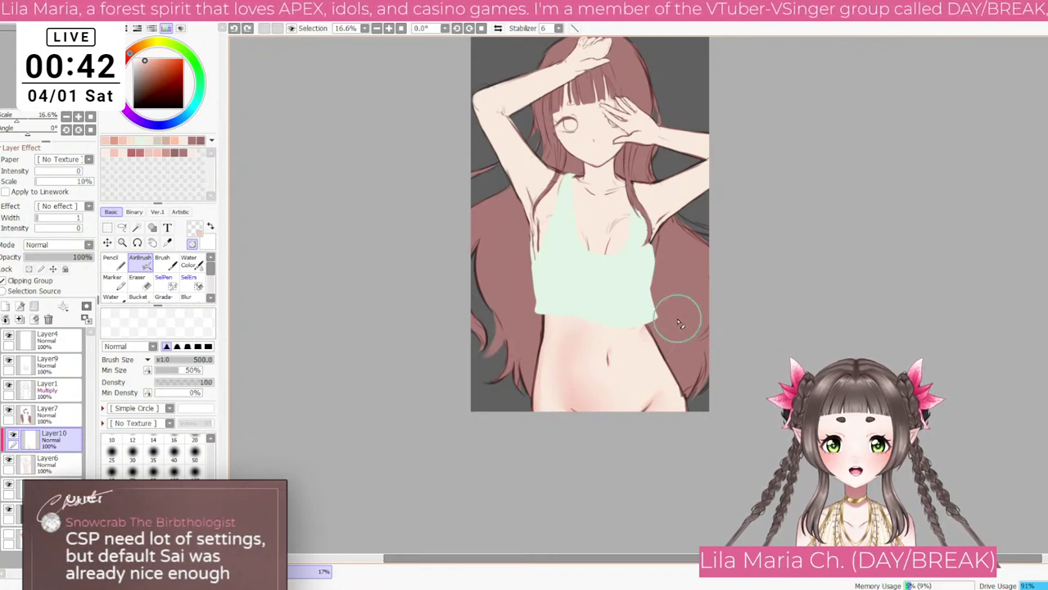
pyautogui.press('[')
pyautogui.press('[')
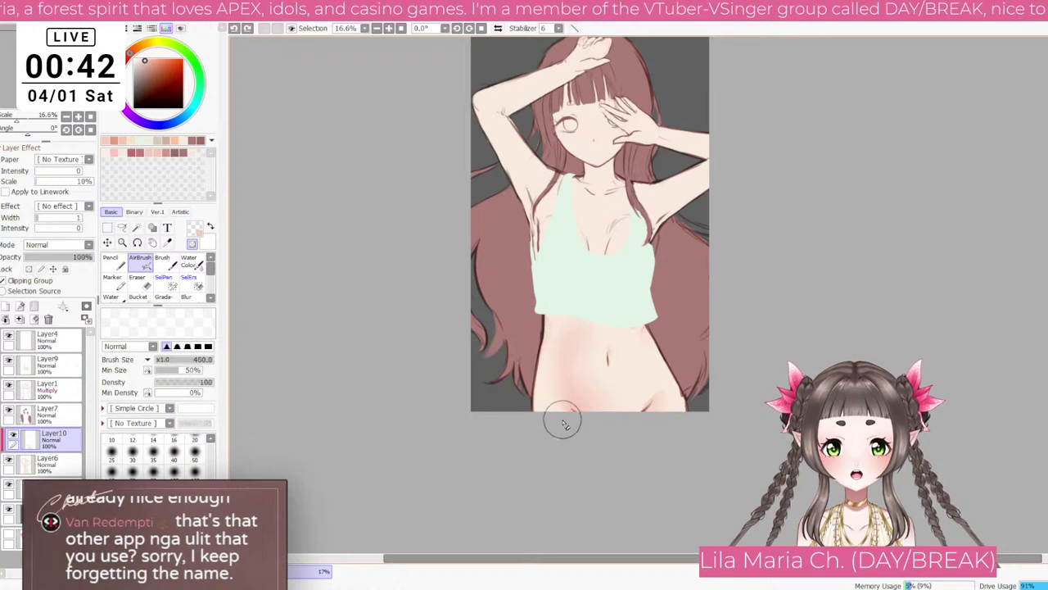
pyautogui.press(']')
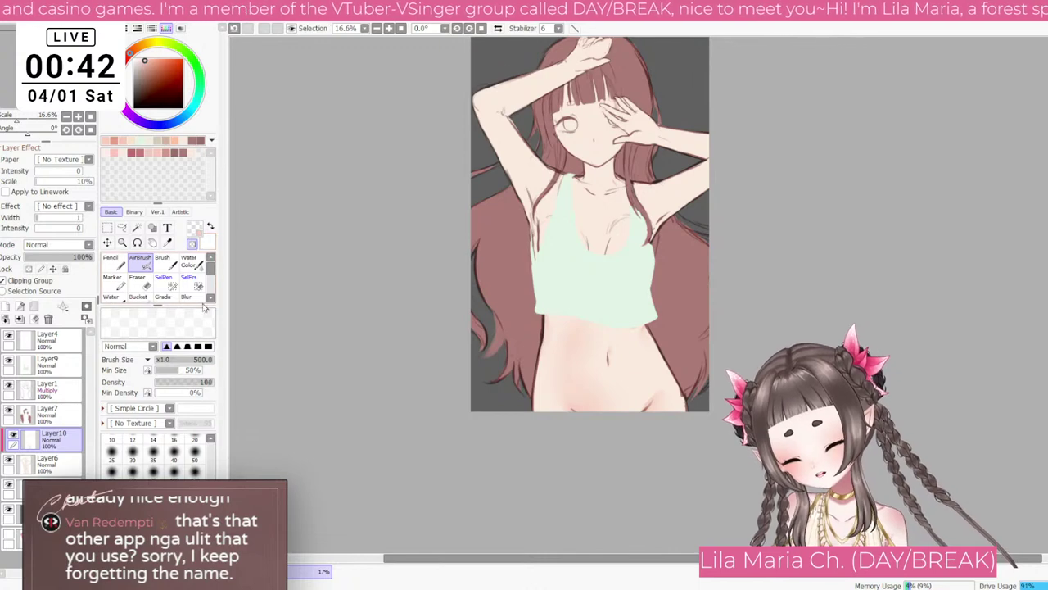
# Step: Paint pink shading on the skin inside the top's neckline with the Brush at sizes 30, 35 and 50
pyautogui.click(162, 259)
pyautogui.scroll(3, 720, 160)
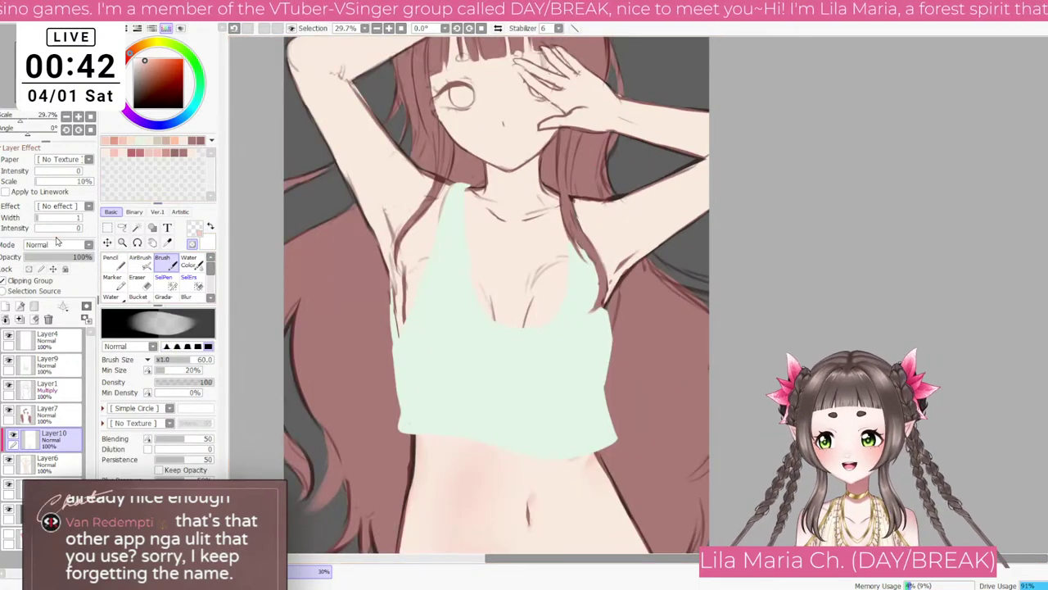
pyautogui.click(193, 244)
pyautogui.press('[')
pyautogui.press('[')
pyautogui.press('[')
pyautogui.press('[')
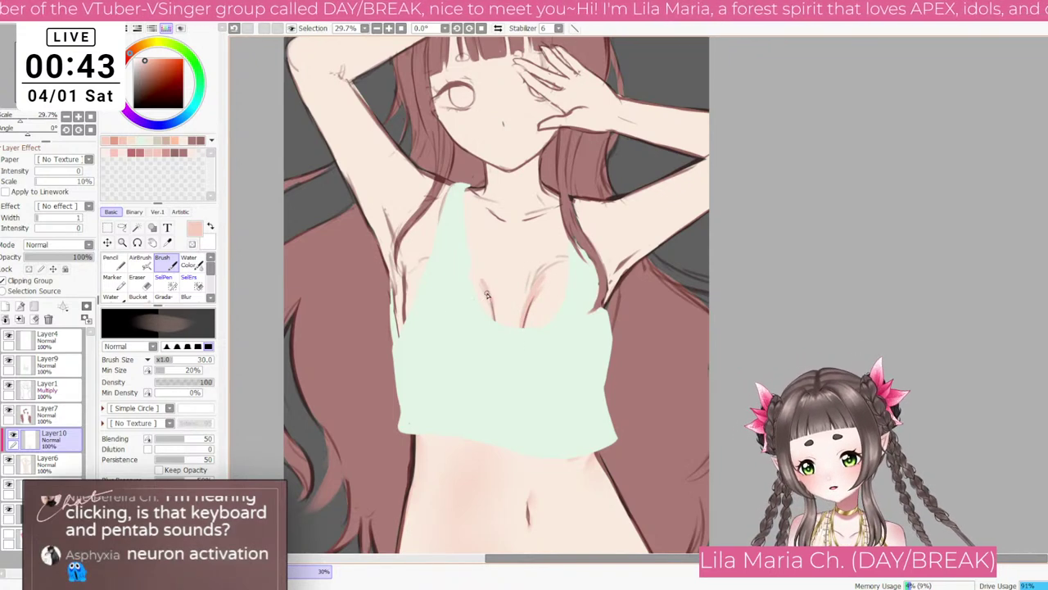
pyautogui.press(']')
pyautogui.press(']')
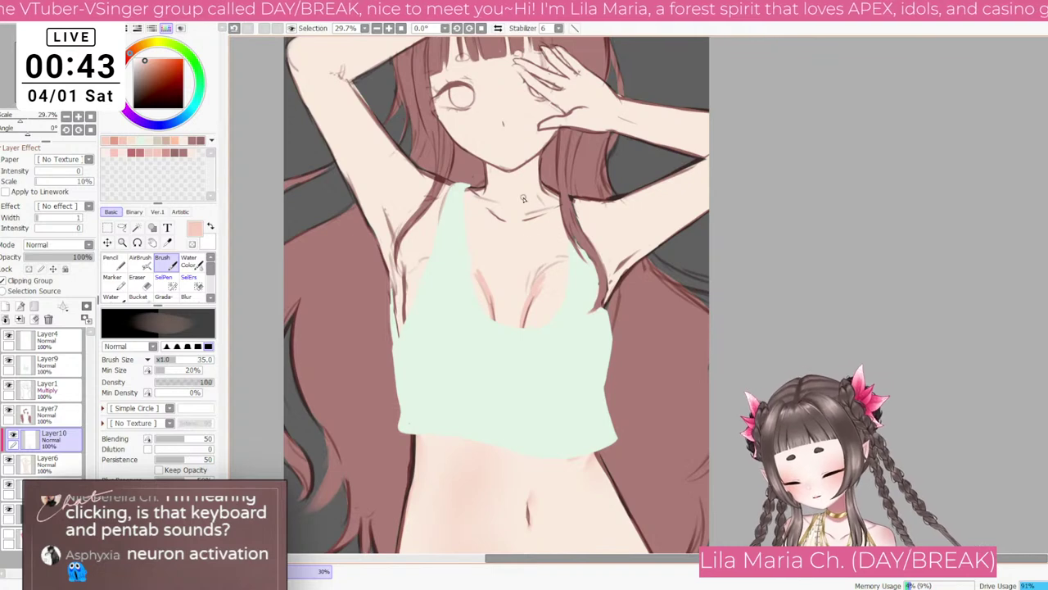
pyautogui.press(']')
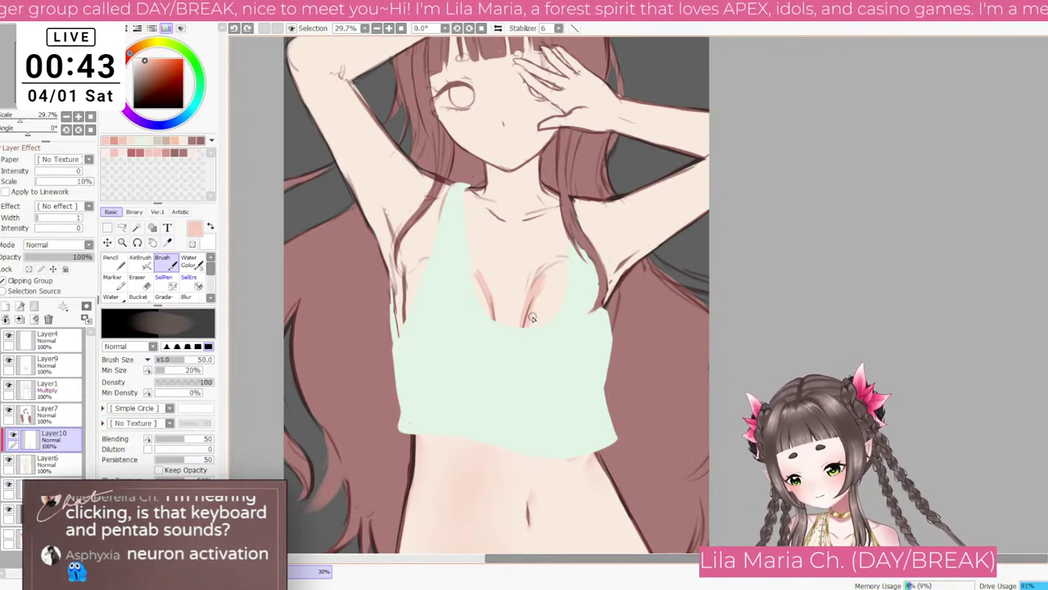
# Step: Try to widen the neckline shading with the Brush at sizes 60 and 80 and soften it with Blur at size 500
pyautogui.scroll(-1, 531, 317)
pyautogui.scroll(-1, 538, 315)
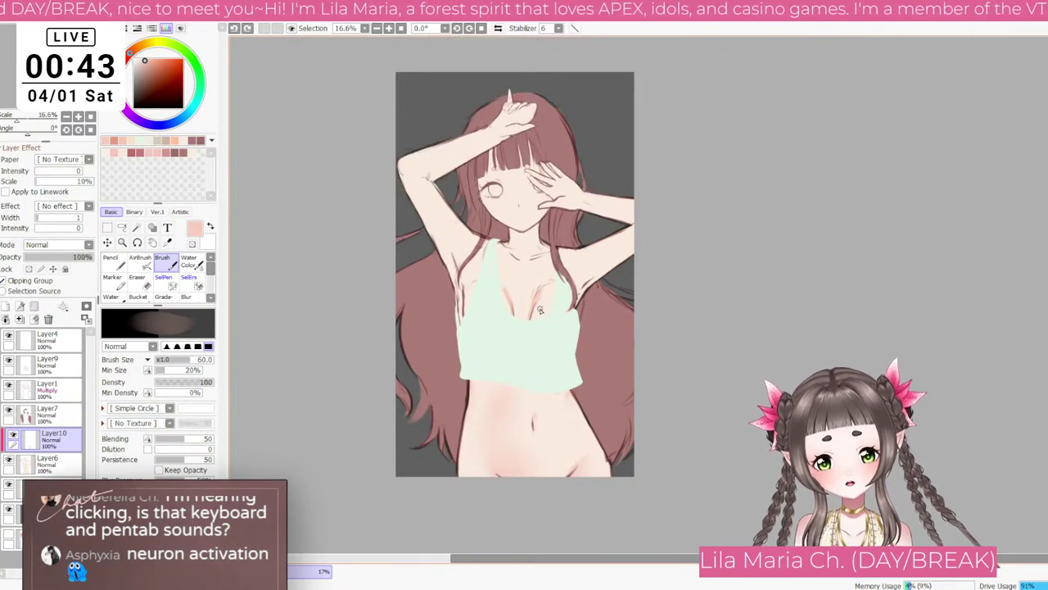
pyautogui.scroll(1, 532, 312)
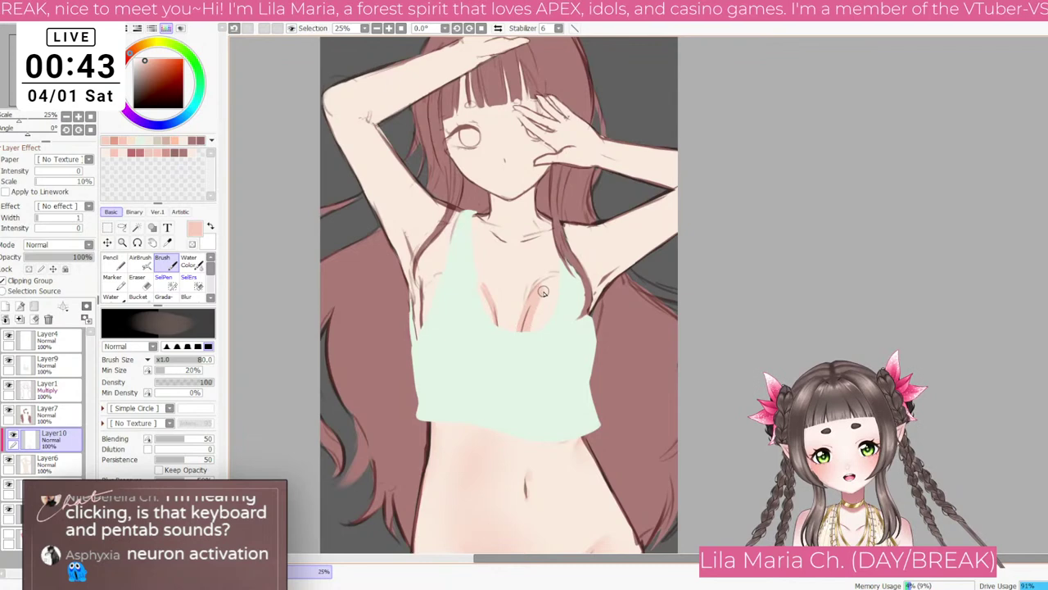
pyautogui.click(186, 297)
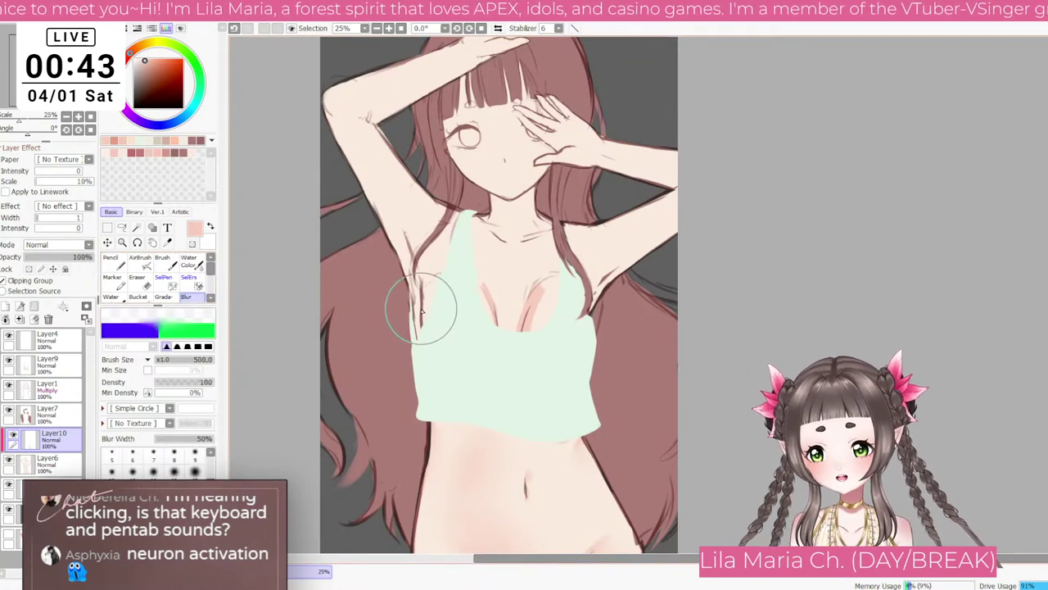
pyautogui.hotkey('ctrl', 'z')
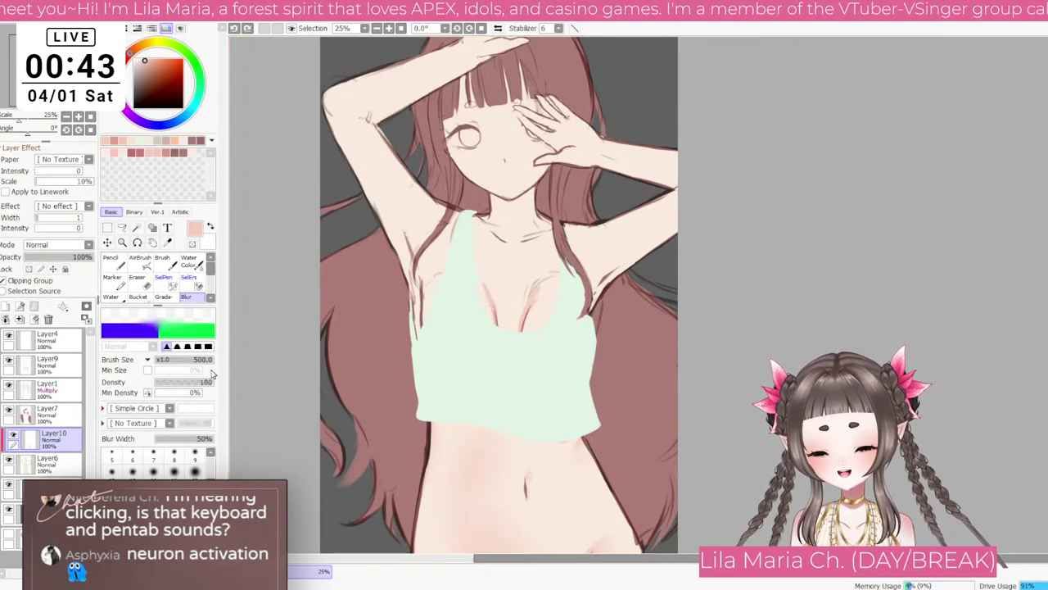
# Step: Repaint the neckline shading with the Brush at size 40 and soften it with Blur at sizes 200 and 100
pyautogui.press('b')
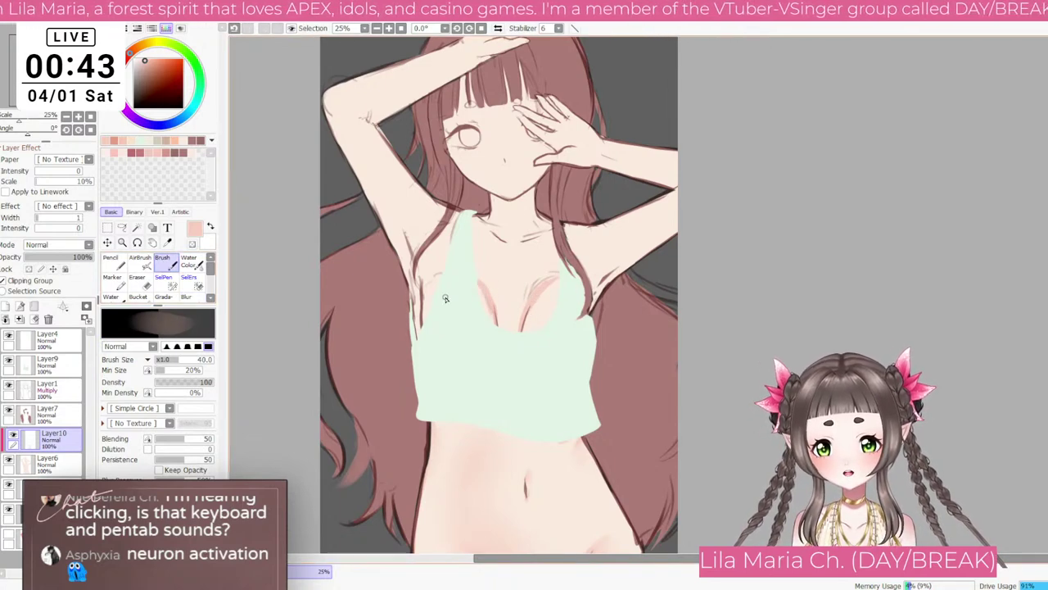
pyautogui.click(186, 296)
pyautogui.moveTo(552, 321)
pyautogui.mouseDown()
pyautogui.moveTo(564, 289)
pyautogui.moveTo(549, 305)
pyautogui.moveTo(578, 286)
pyautogui.moveTo(525, 321)
pyautogui.mouseUp()
pyautogui.hotkey('ctrl', 'z')
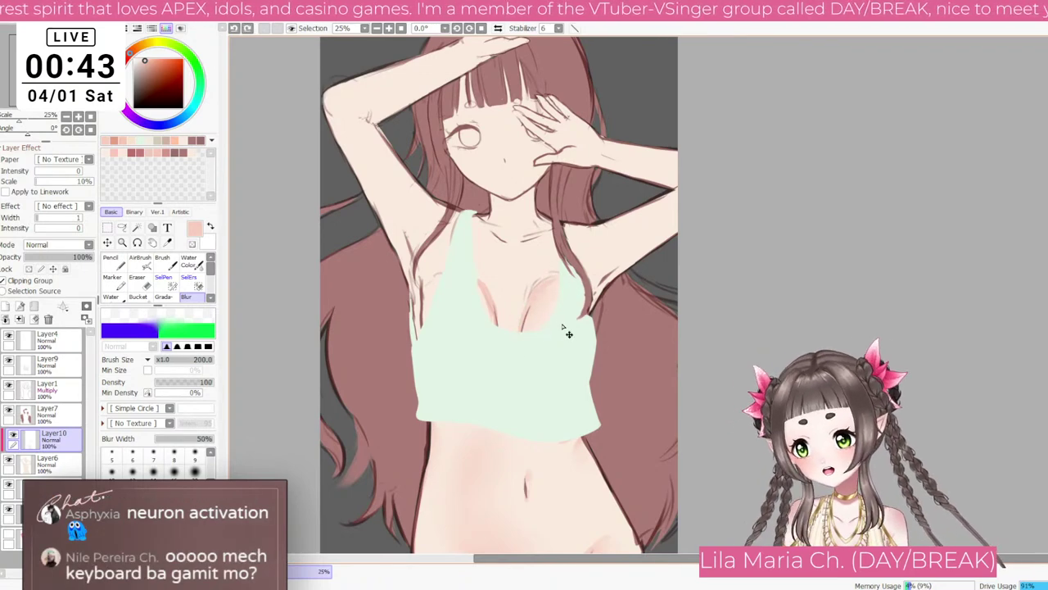
pyautogui.press('[')
pyautogui.press('[')
pyautogui.press('[')
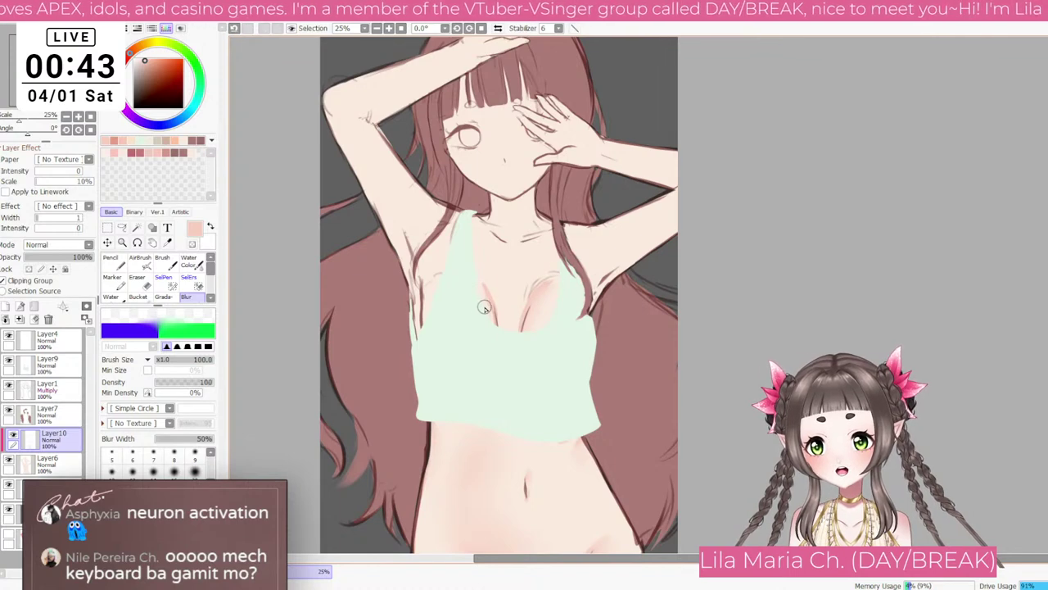
# Step: Shade the skin beside the left armhole with the Brush at size 25, and hide the line art Layer1 to check the shading
pyautogui.press('b')
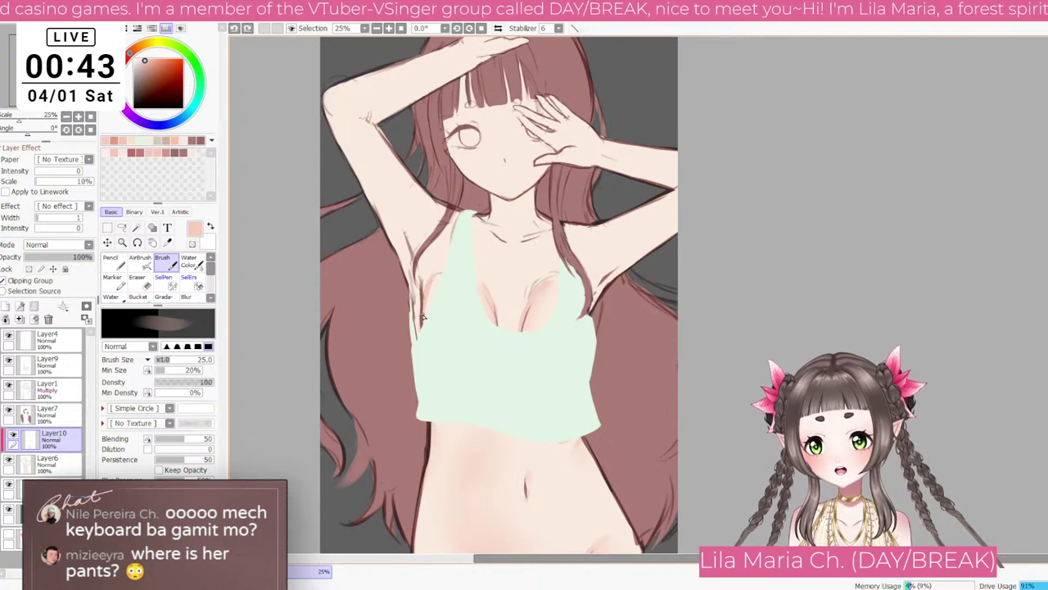
pyautogui.click(9, 386)
pyautogui.press('pagedown')
pyautogui.scroll(1, 398, 280)
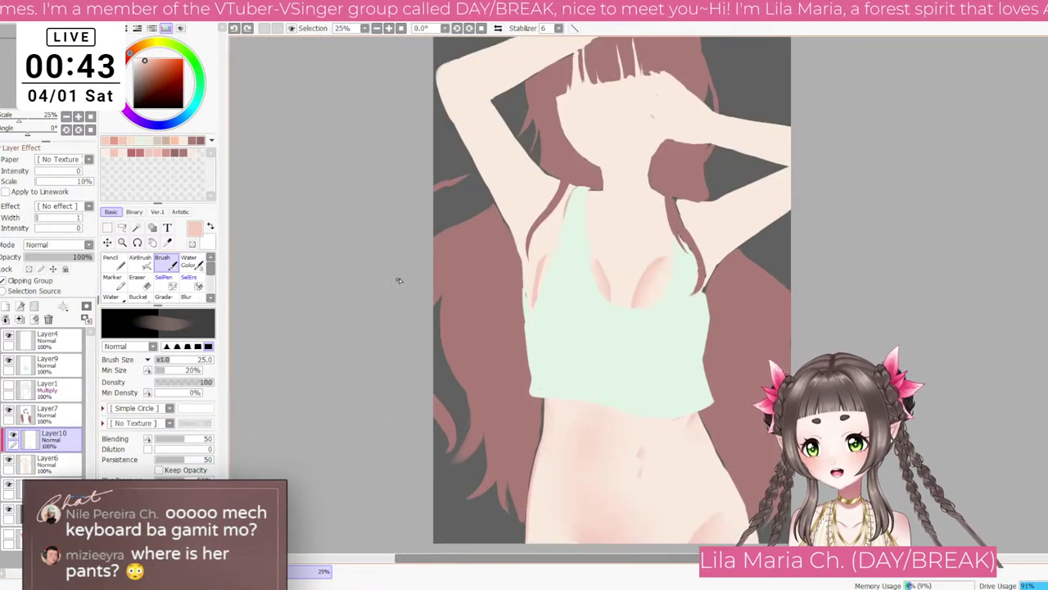
pyautogui.moveTo(547, 430); pyautogui.dragTo(497, 329)
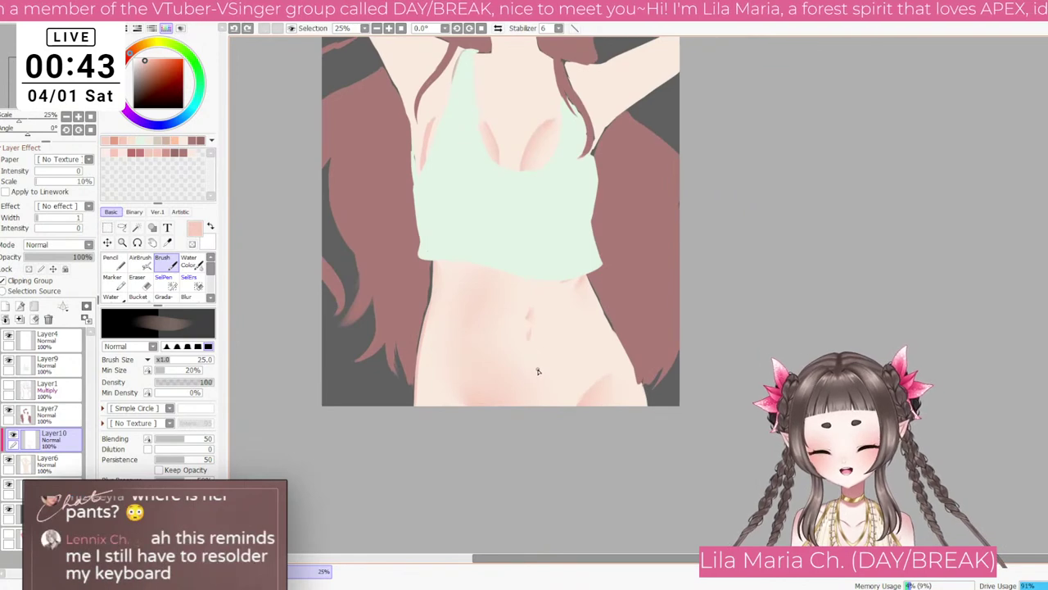
pyautogui.scroll(-2, 537, 376)
pyautogui.scroll(2, 540, 354)
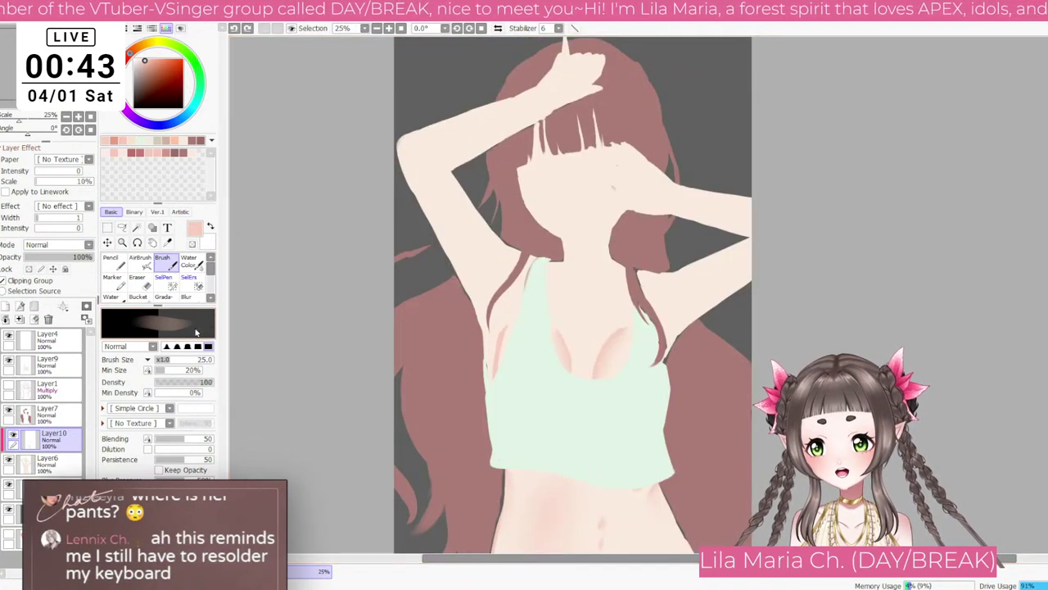
# Step: Blur the neckline and armhole shading and fade it with the transparent AirBrush at sizes 500, 400 and 300
pyautogui.click(197, 295)
pyautogui.press(']')
pyautogui.press(']')
pyautogui.press(']')
pyautogui.moveTo(630, 335); pyautogui.dragTo(604, 380)
pyautogui.click(141, 259)
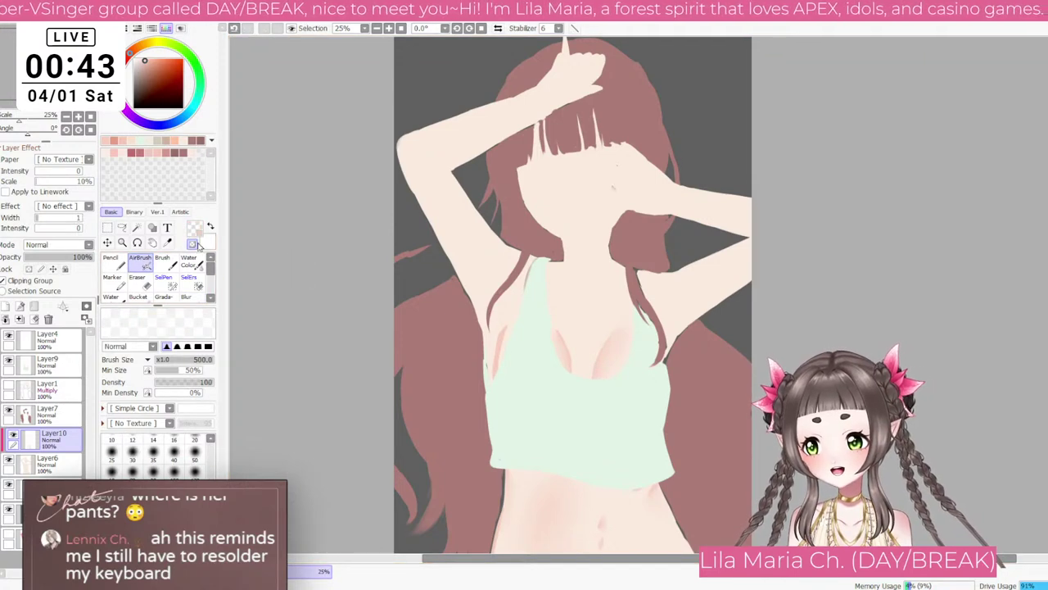
pyautogui.press('[')
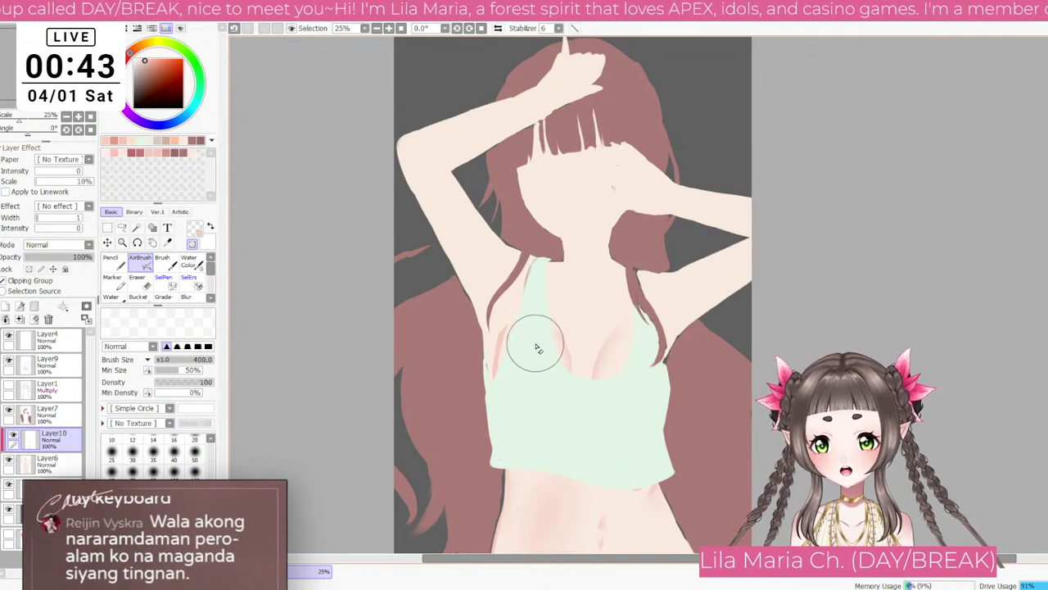
pyautogui.press('[')
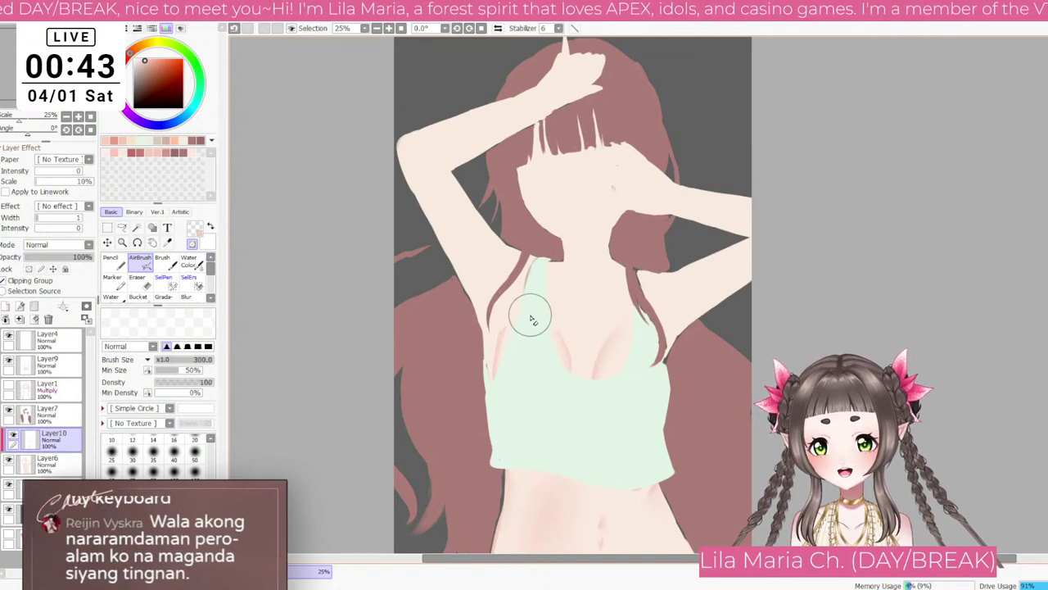
# Step: Show the line art Layer1 again and make it the active layer
pyautogui.click(9, 384)
pyautogui.press('pagedown')
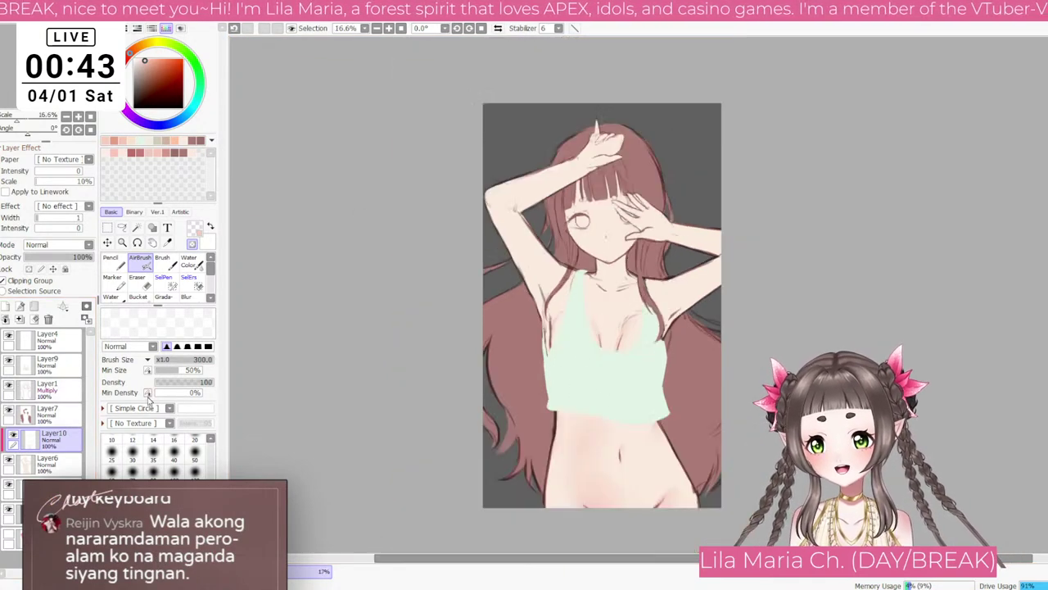
pyautogui.press('pageup')
pyautogui.click(67, 416)
pyautogui.click(66, 390)
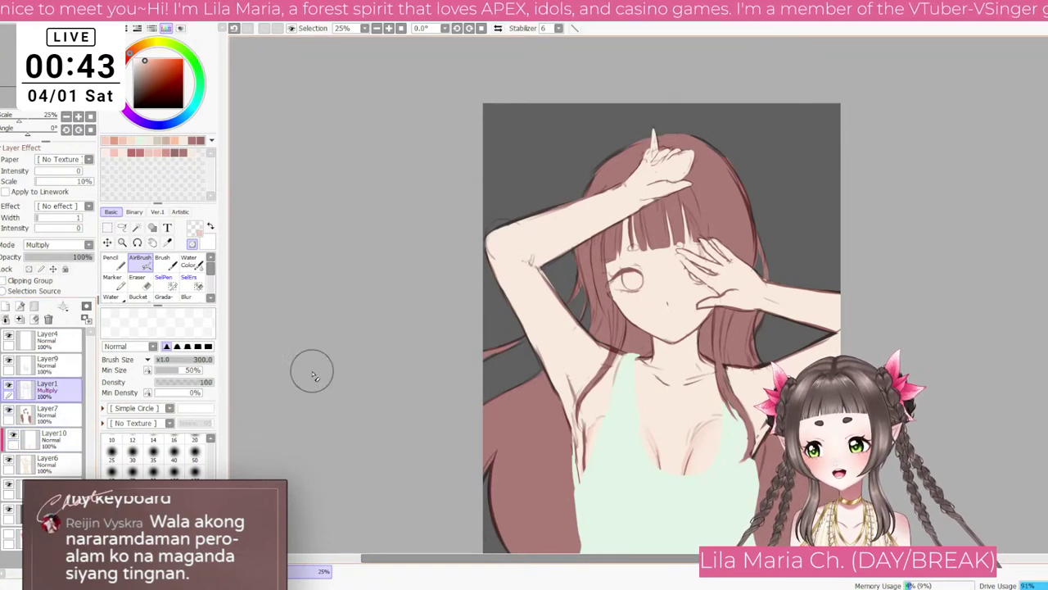
# Step: Set the AirBrush size to 120, duplicate the line art Layer1 and hide the original layer
pyautogui.moveTo(562, 394); pyautogui.dragTo(380, 287)
pyautogui.press('[')
pyautogui.press('[')
pyautogui.press('[')
pyautogui.press('[')
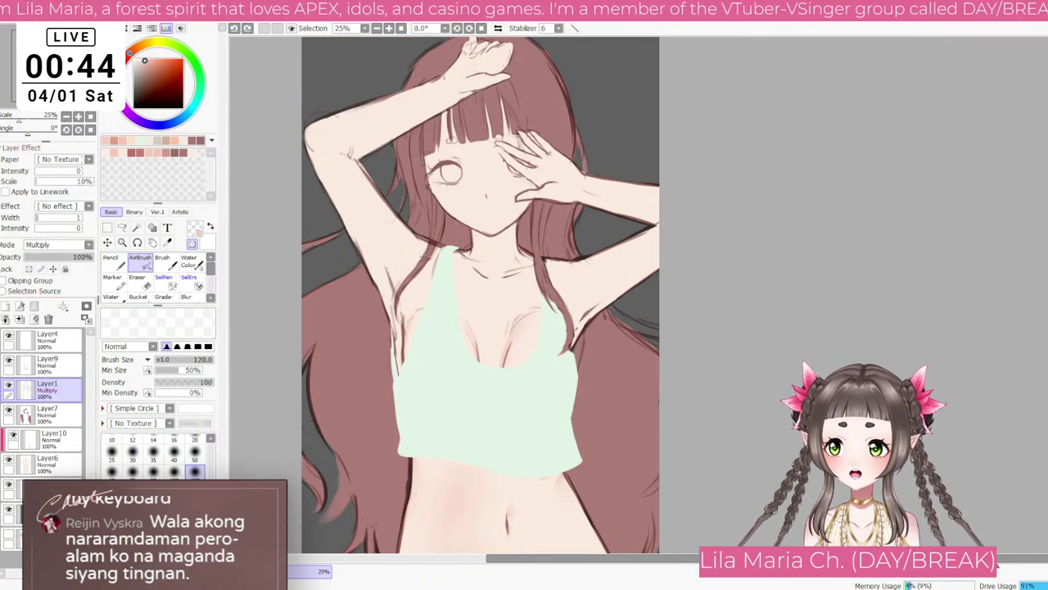
pyautogui.hotkey('ctrl', 'j')
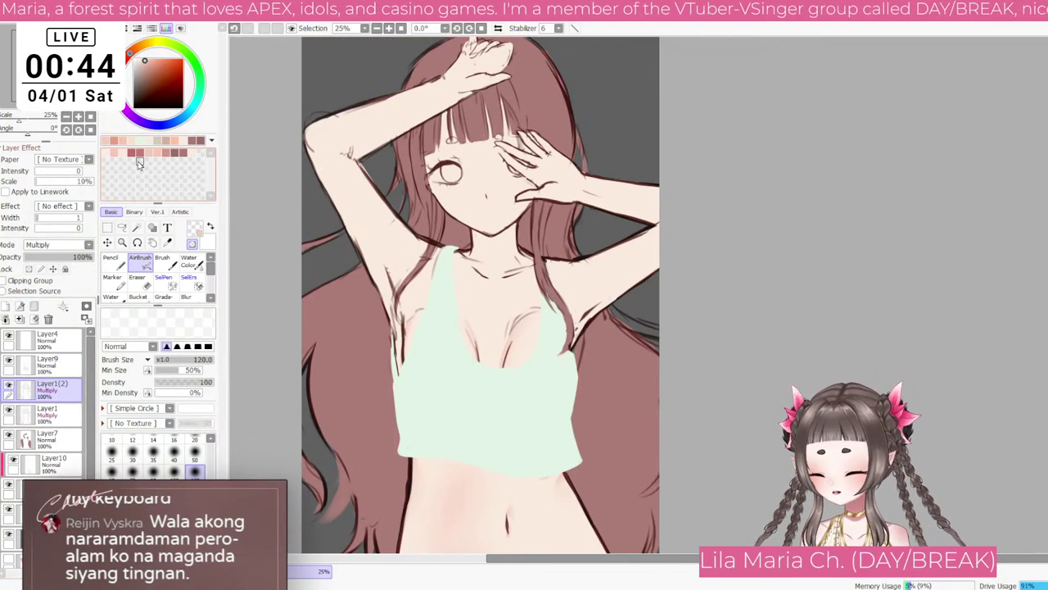
pyautogui.click(9, 413)
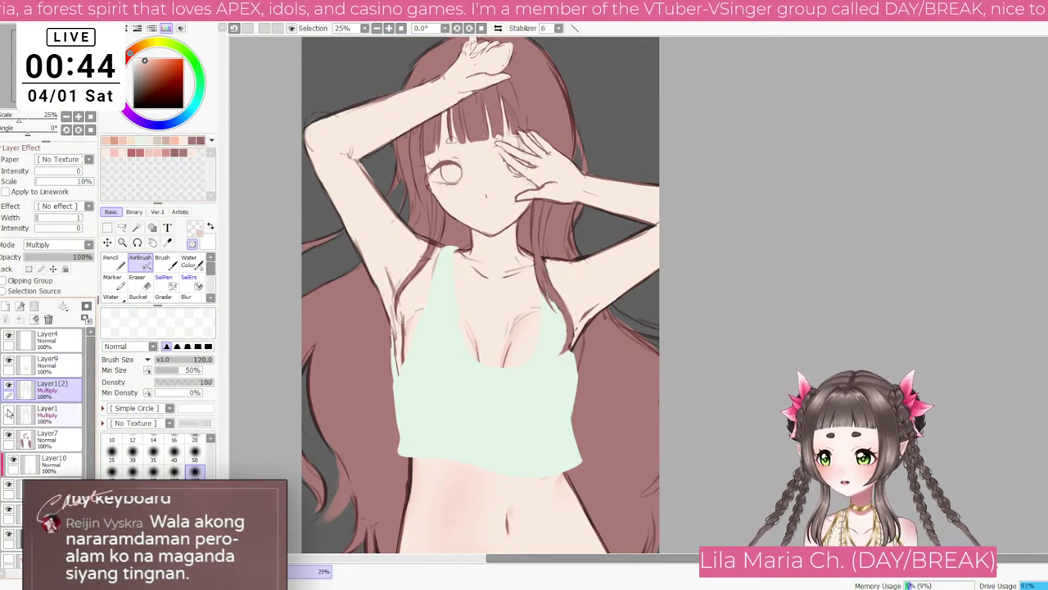
# Step: Erase the sketch lines over the top's neckline and armhole on the line art copy with the Eraser at sizes 50, 70 and 100
pyautogui.click(144, 292)
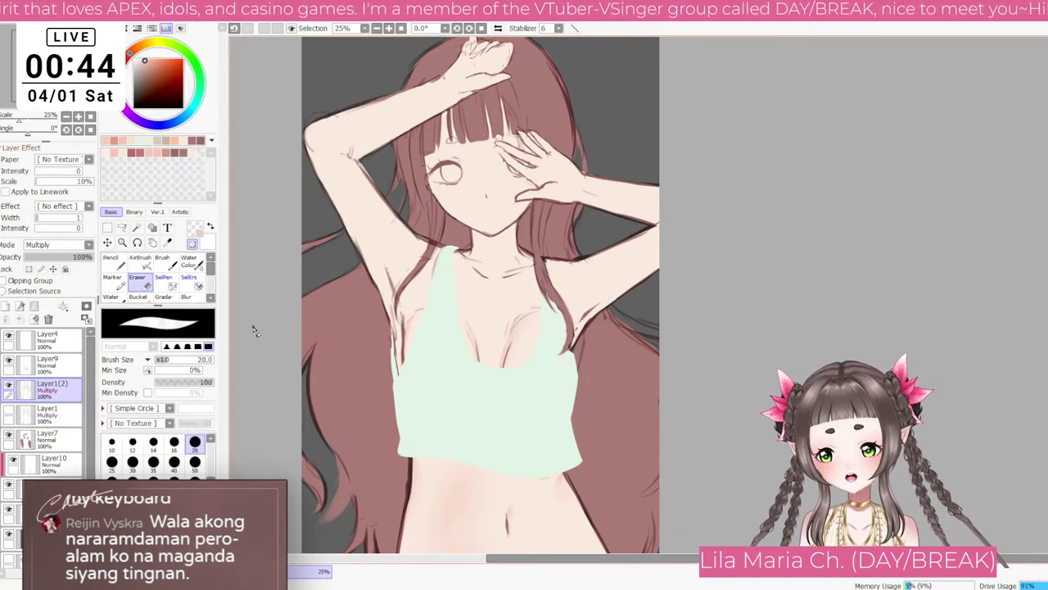
pyautogui.press(']')
pyautogui.press(']')
pyautogui.press(']')
pyautogui.press(']')
pyautogui.press(']')
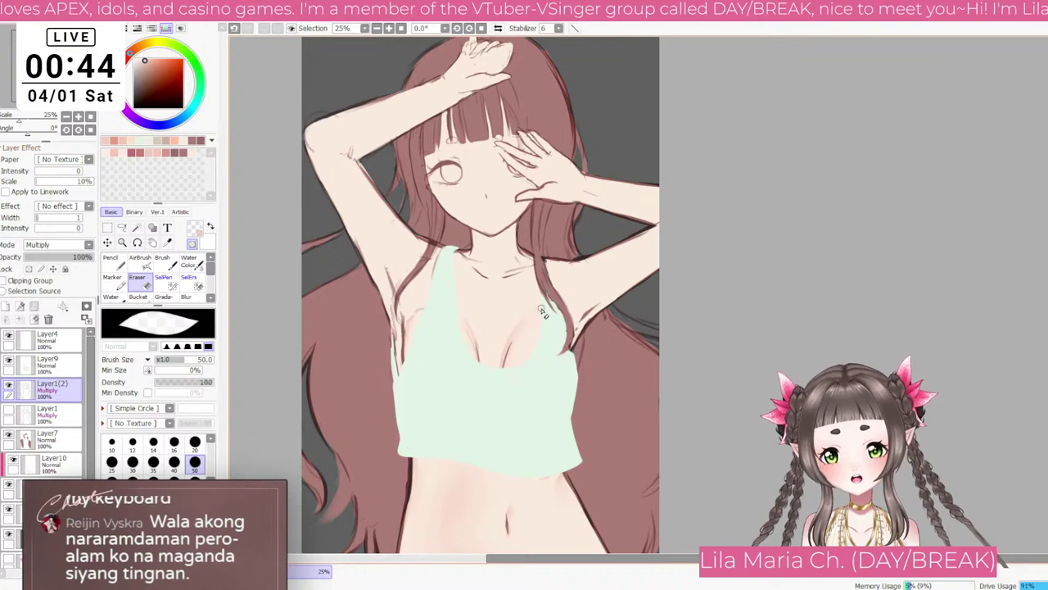
pyautogui.press(']')
pyautogui.press(']')
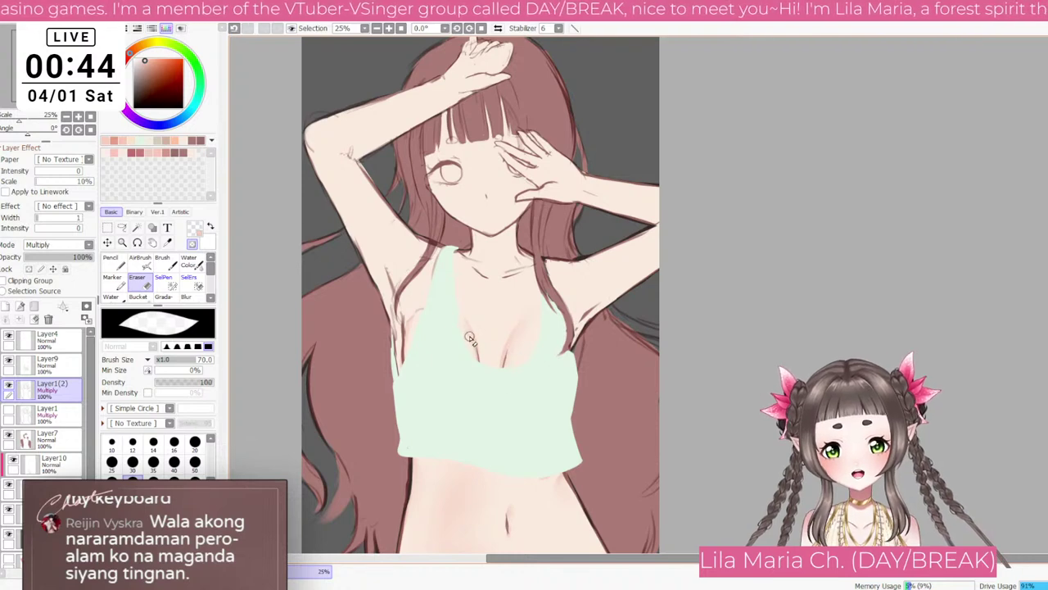
pyautogui.press(']')
pyautogui.press(']')
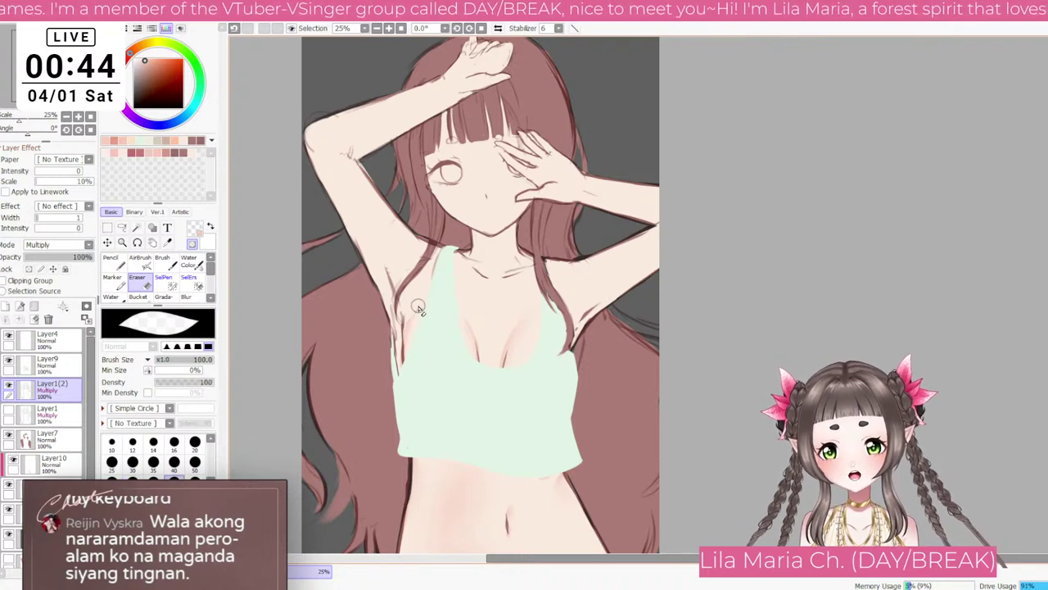
pyautogui.scroll(-2, 415, 341)
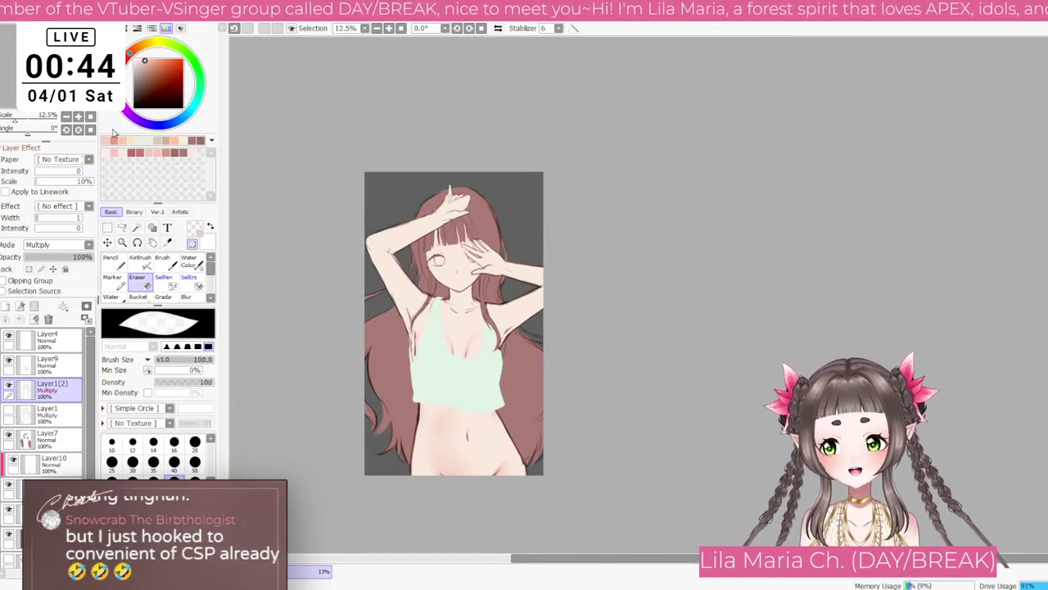
pyautogui.click(89, 116)
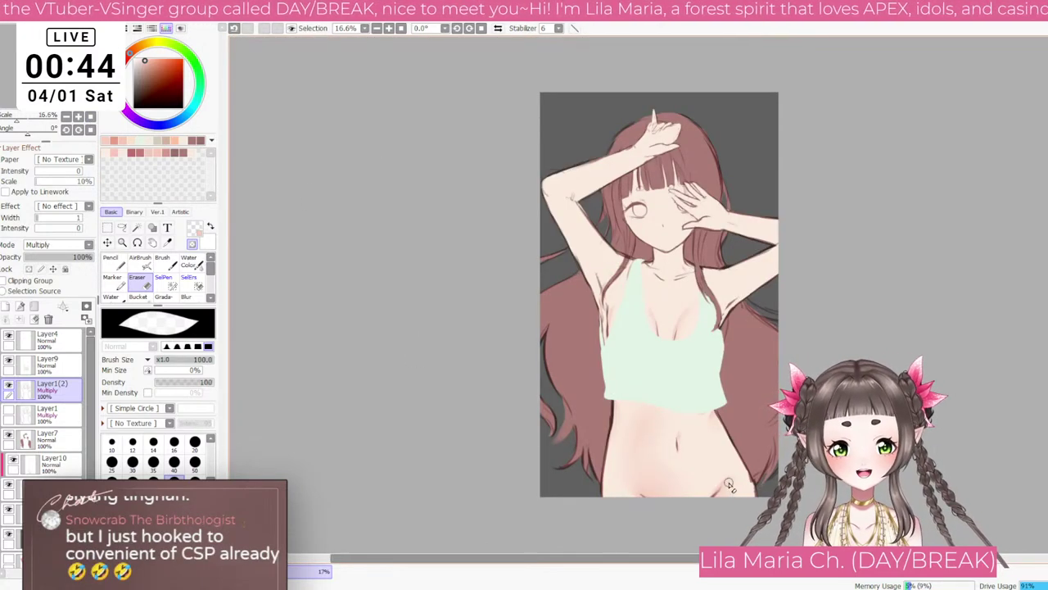
# Step: Make Layer10 active, sample a pink skin shade and set the Water Color tool to size 40
pyautogui.click(65, 468)
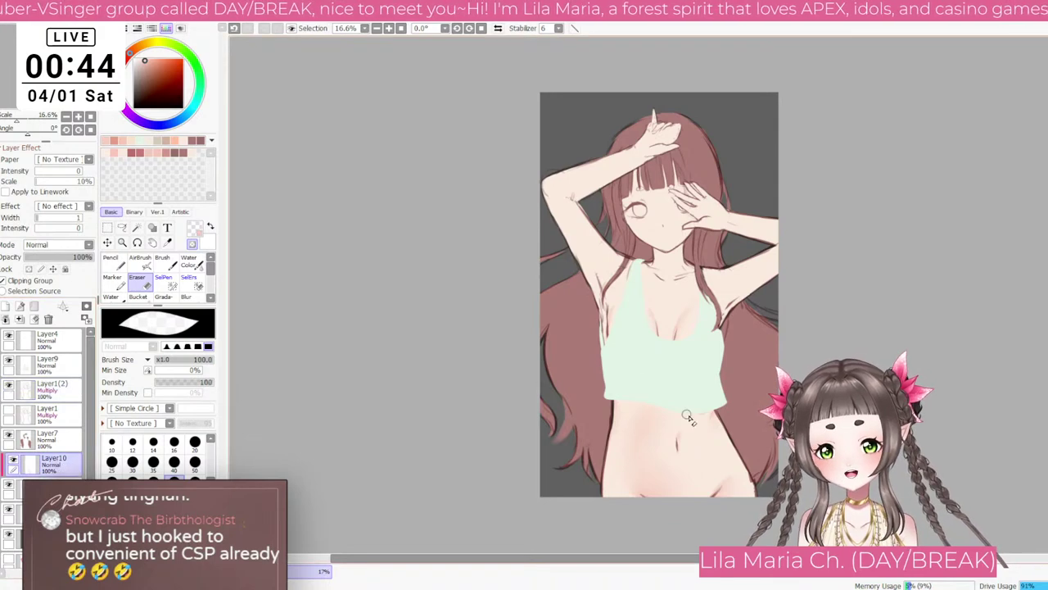
pyautogui.scroll(2, 727, 487)
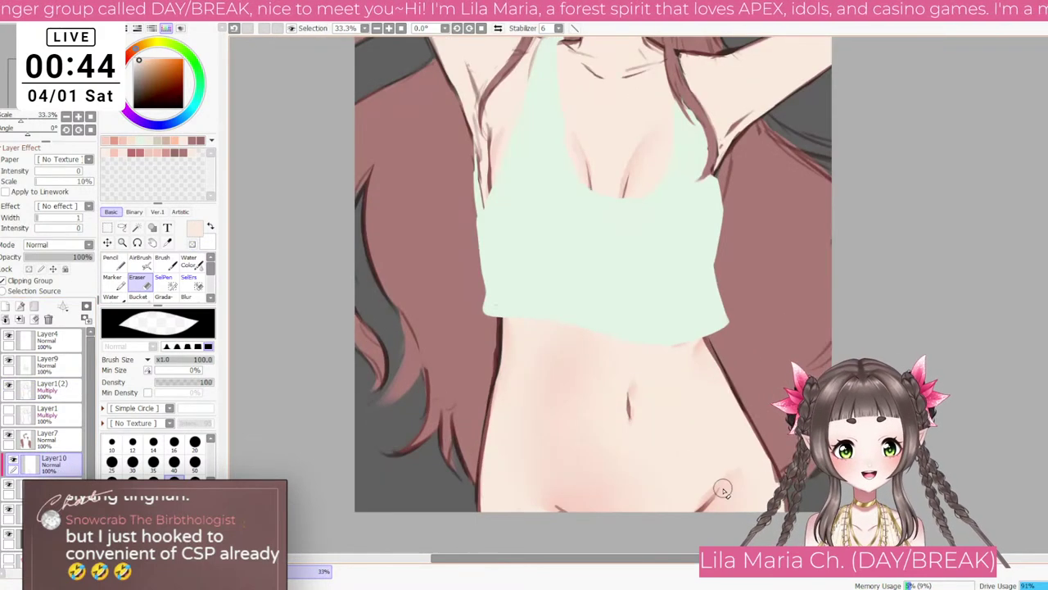
pyautogui.moveTo(785, 300); pyautogui.dragTo(632, 429)
pyautogui.press('c')
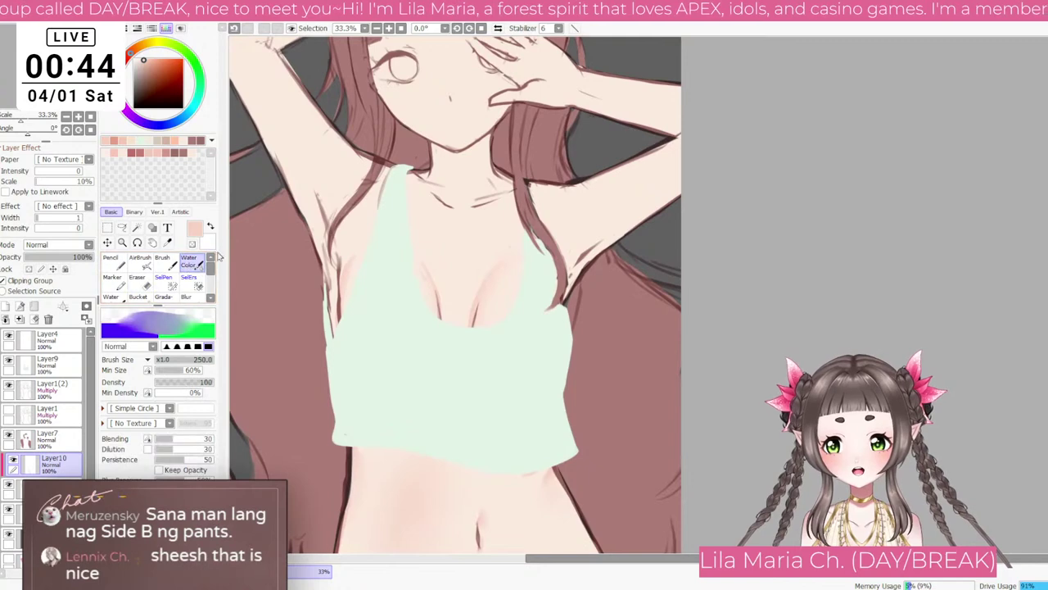
pyautogui.press('[')
pyautogui.press('[')
pyautogui.press('[')
pyautogui.press('[')
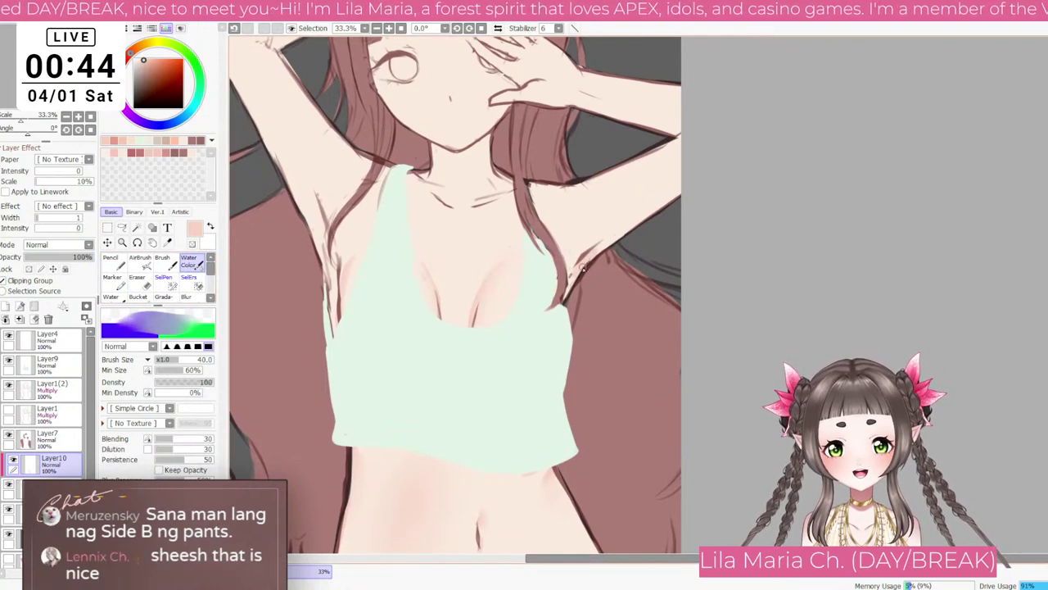
# Step: Pick a darker peach and shade the armpit of the arm covering the eye with the Brush at sizes 12 and 35
pyautogui.press('b')
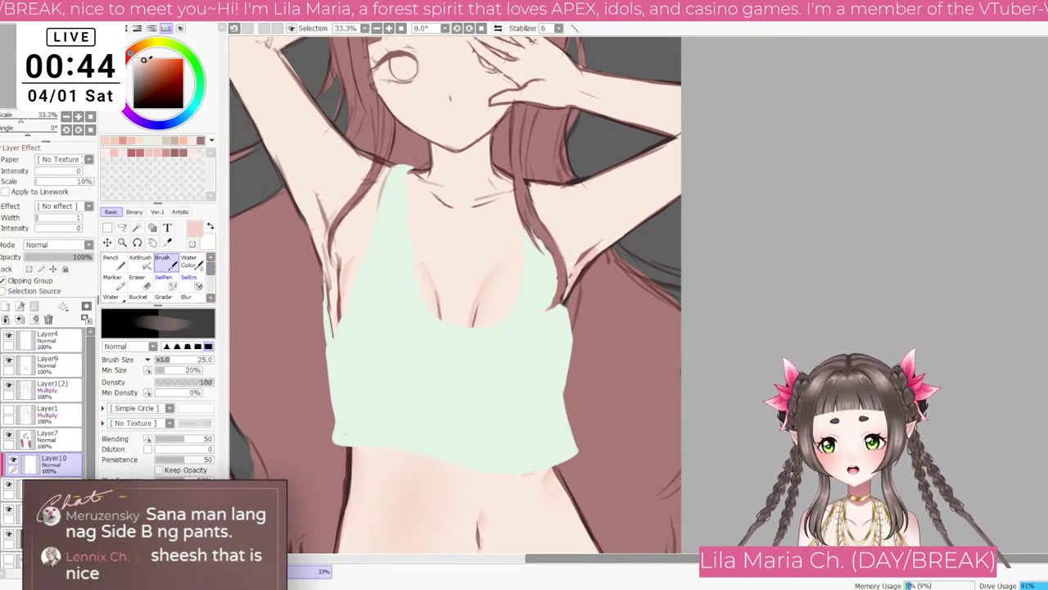
pyautogui.click(148, 63)
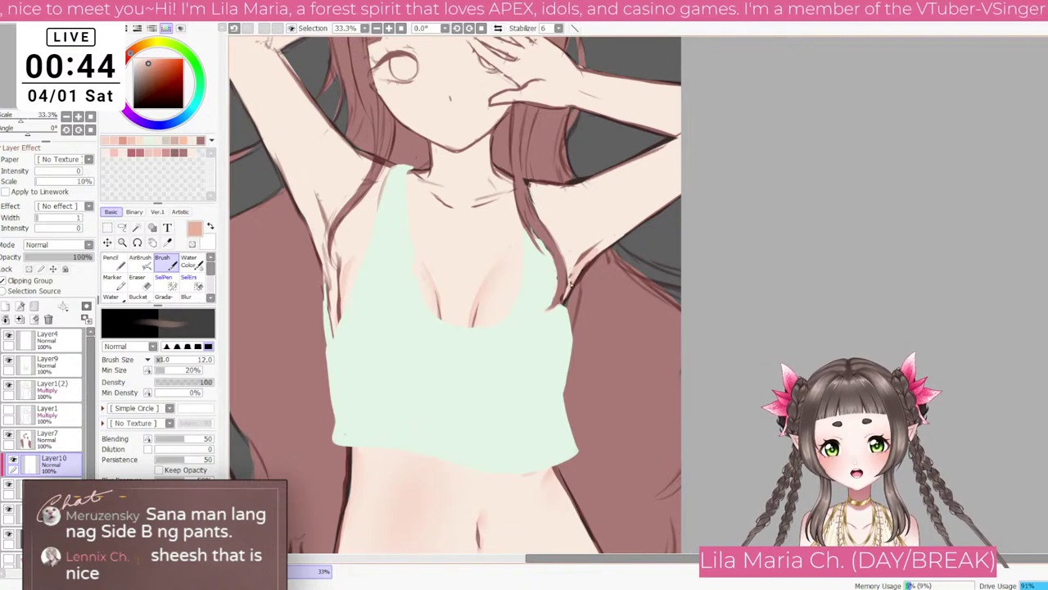
pyautogui.press(']')
pyautogui.press(']')
pyautogui.press(']')
pyautogui.press(']')
pyautogui.press(']')
pyautogui.press(']')
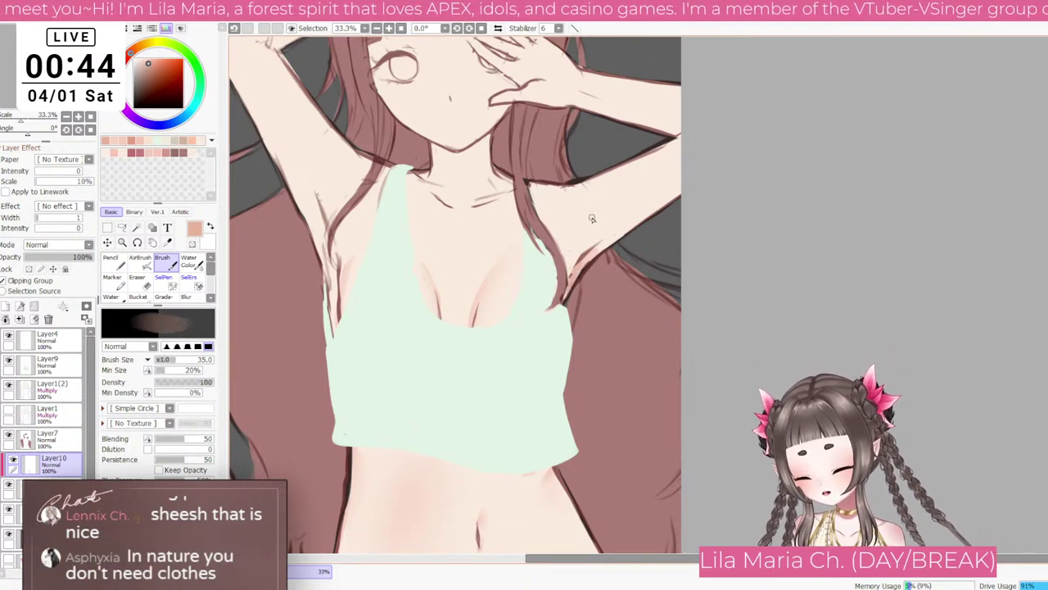
# Step: Extend the peach shading from that armpit along the upper arm's underside with the Brush at sizes 35 and 50
pyautogui.press(']')
pyautogui.press(']')
pyautogui.press(']')
pyautogui.press('[')
pyautogui.press('[')
pyautogui.press('[')
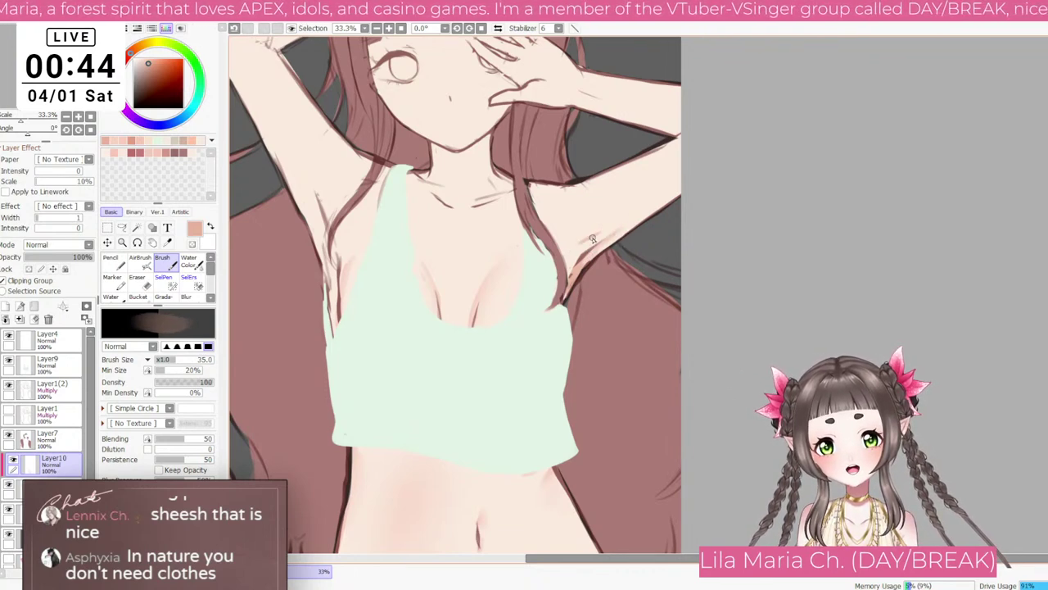
pyautogui.press(']')
pyautogui.press(']')
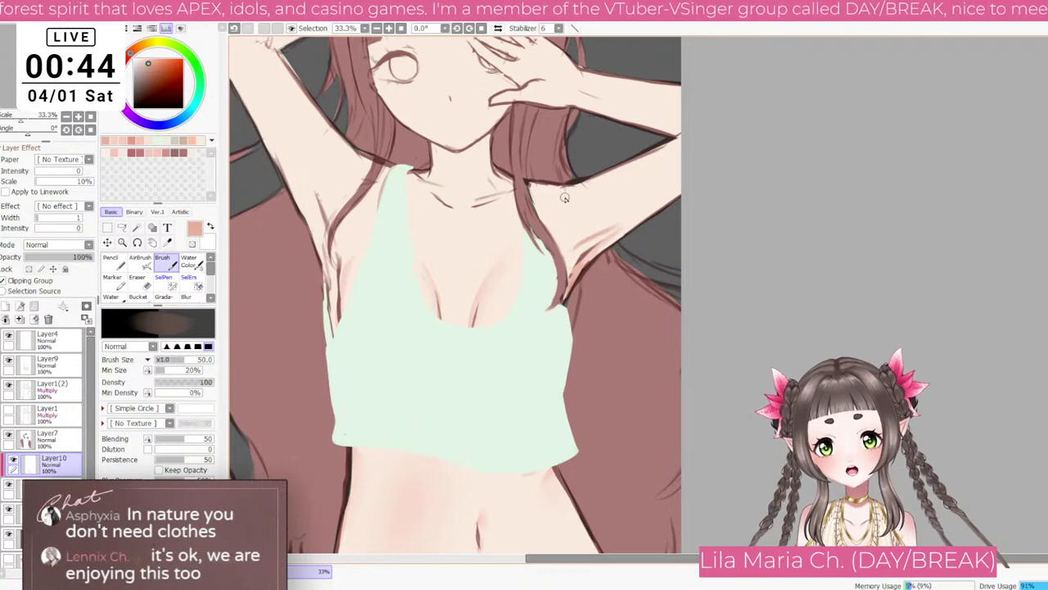
# Step: Blend the shading under the upper arm with the Water Color tool at sizes 70 and 100
pyautogui.press('c')
pyautogui.press(']')
pyautogui.press(']')
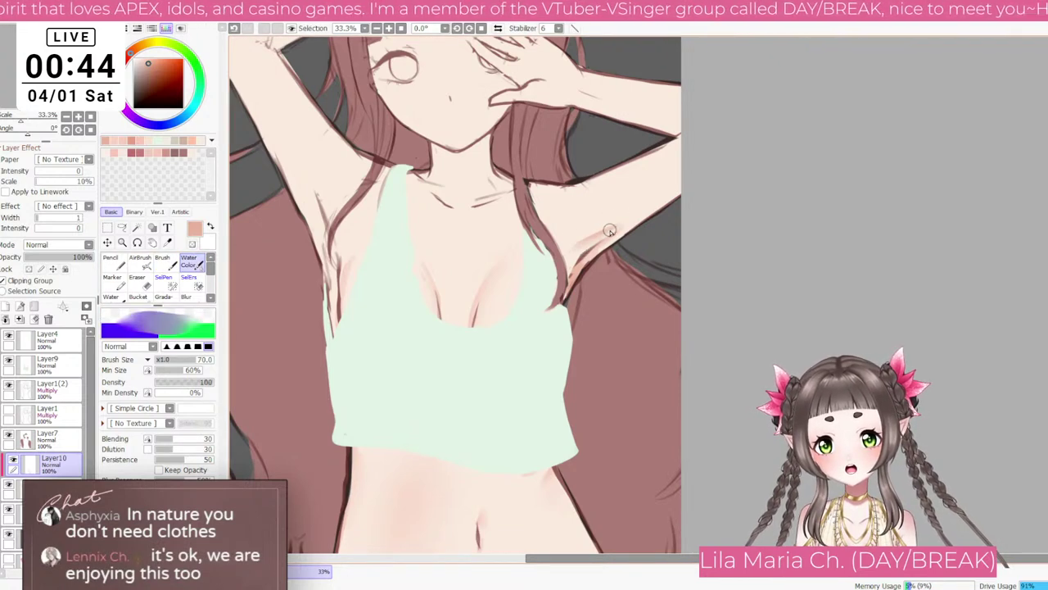
pyautogui.press(']')
pyautogui.press(']')
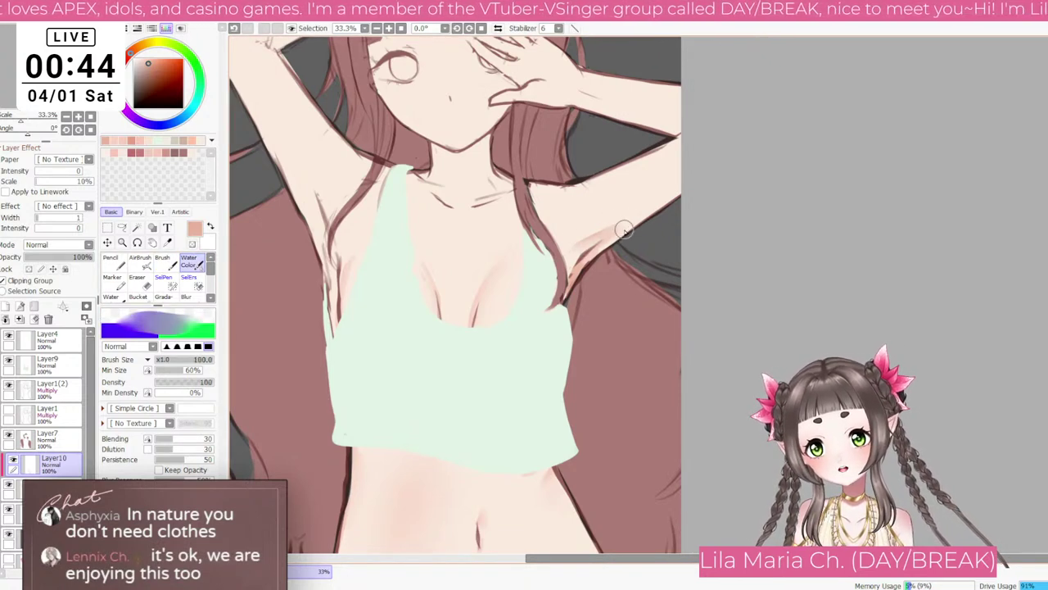
# Step: Softly shade the same upper arm toward the canvas edge with the Water Color tool at sizes 200 and 300
pyautogui.scroll(-3, 709, 240)
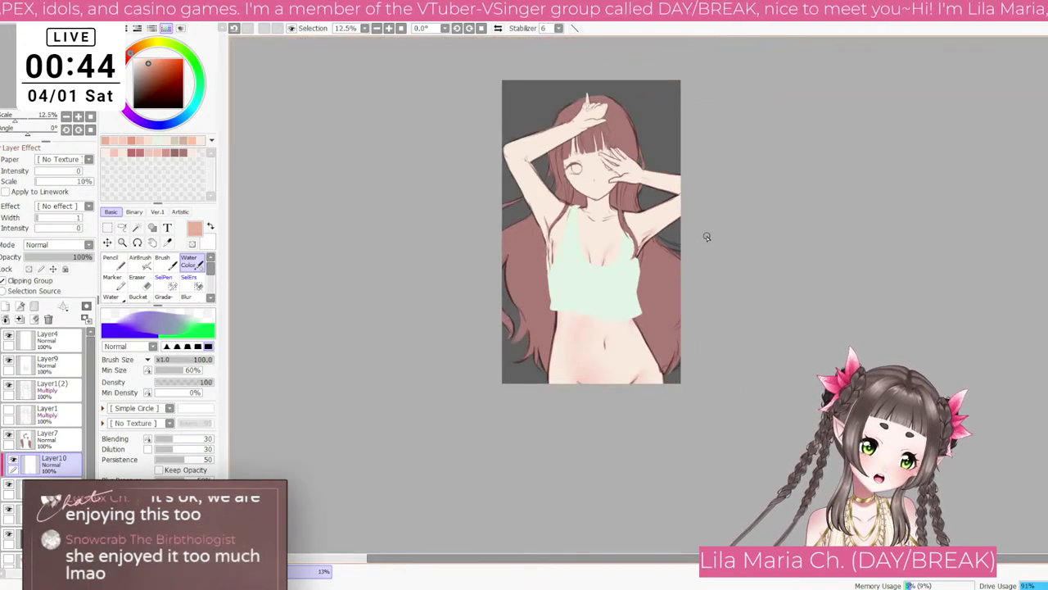
pyautogui.scroll(1, 707, 234)
pyautogui.press(']')
pyautogui.press(']')
pyautogui.press(']')
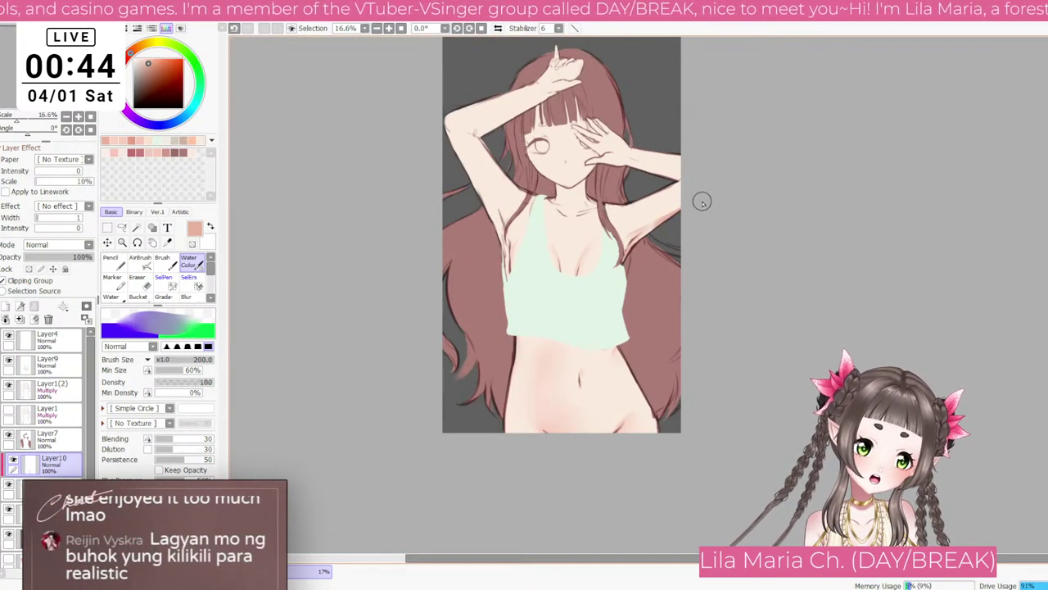
pyautogui.press(']')
pyautogui.press(']')
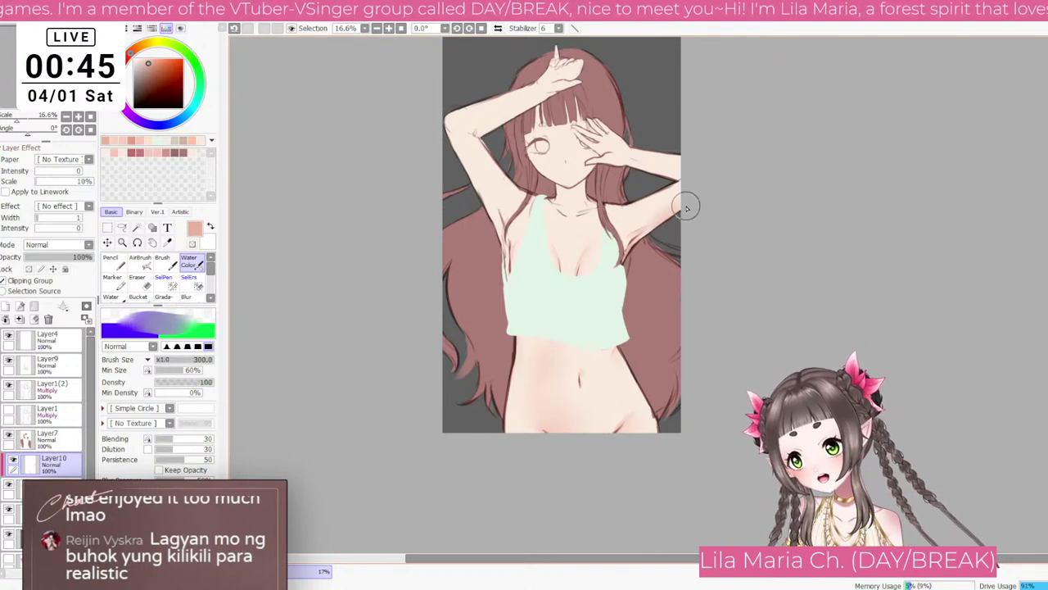
# Step: Shade the underside of the forearm near the canvas edge with the Water Color tool at sizes 60 and 70
pyautogui.press('[')
pyautogui.press('[')
pyautogui.press('[')
pyautogui.press('[')
pyautogui.press('[')
pyautogui.press('[')
pyautogui.press('[')
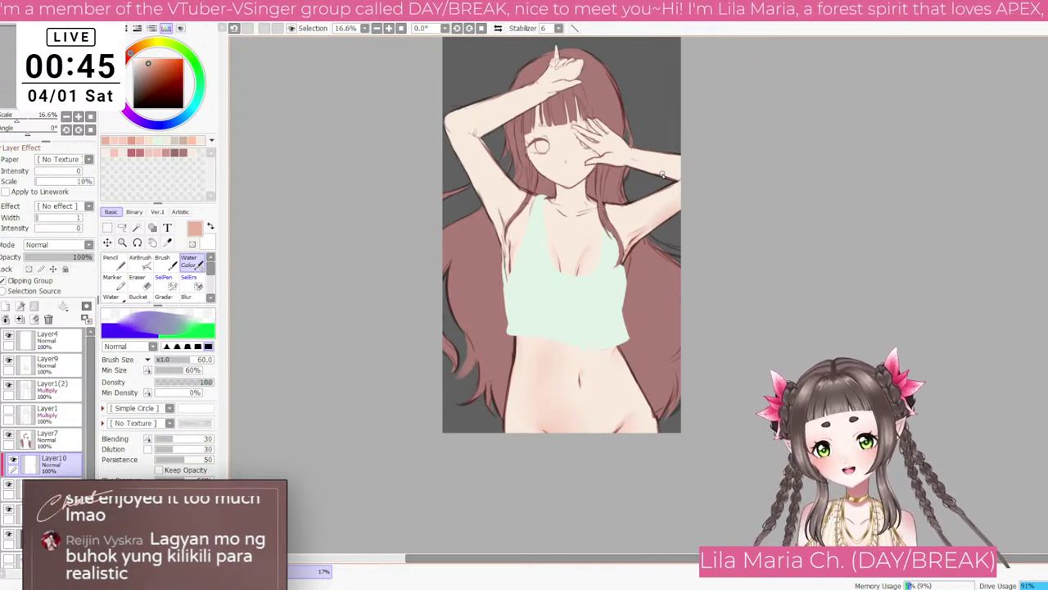
pyautogui.press(']')
pyautogui.press(']')
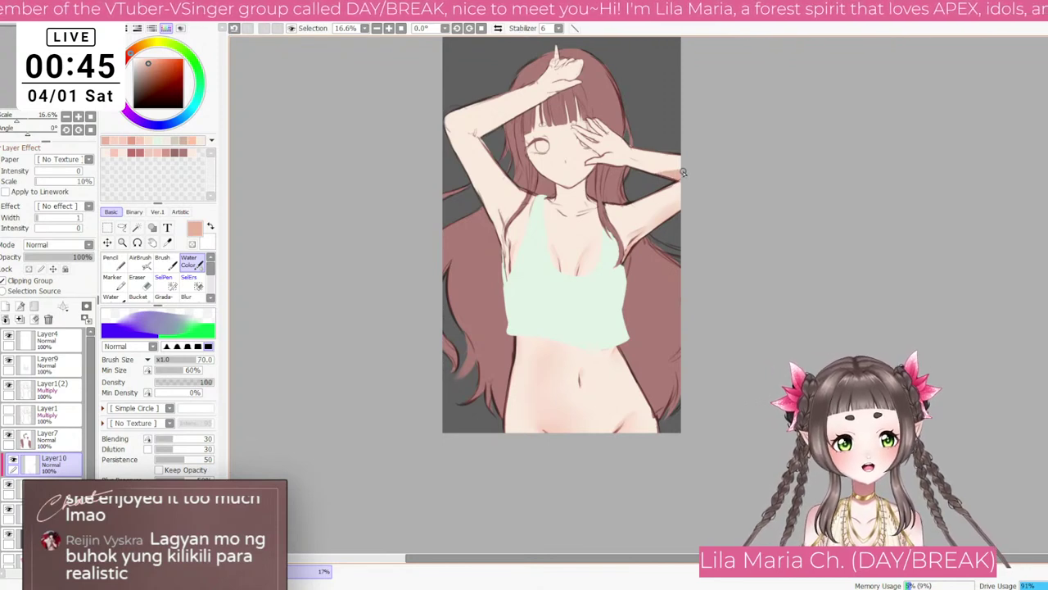
# Step: Shade the inner elbow and armpit of the arm over the head with the Water Color tool at sizes 50, 100, 40 and 80
pyautogui.press(']')
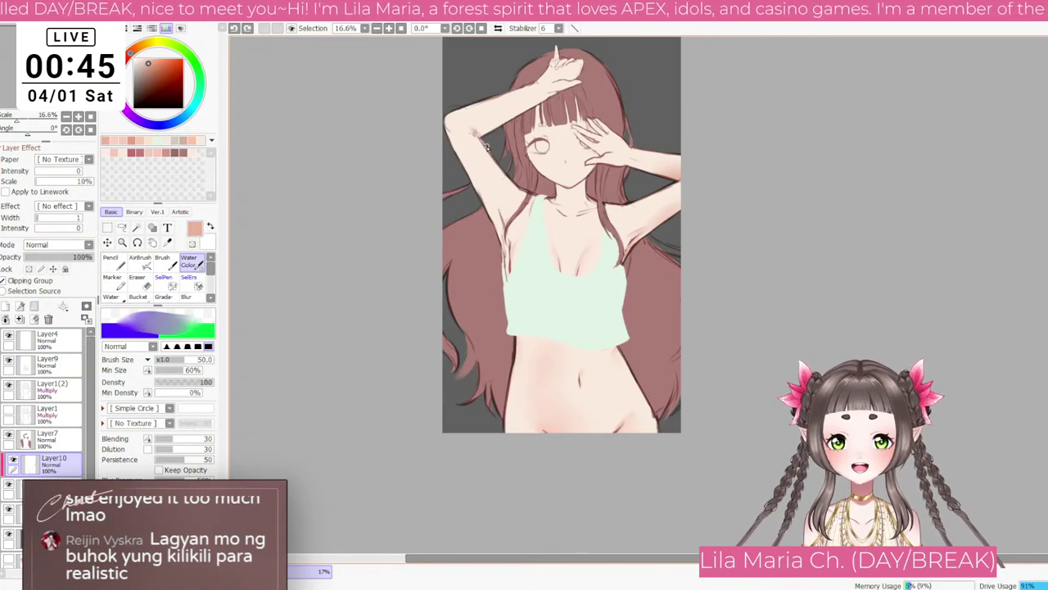
pyautogui.press(']')
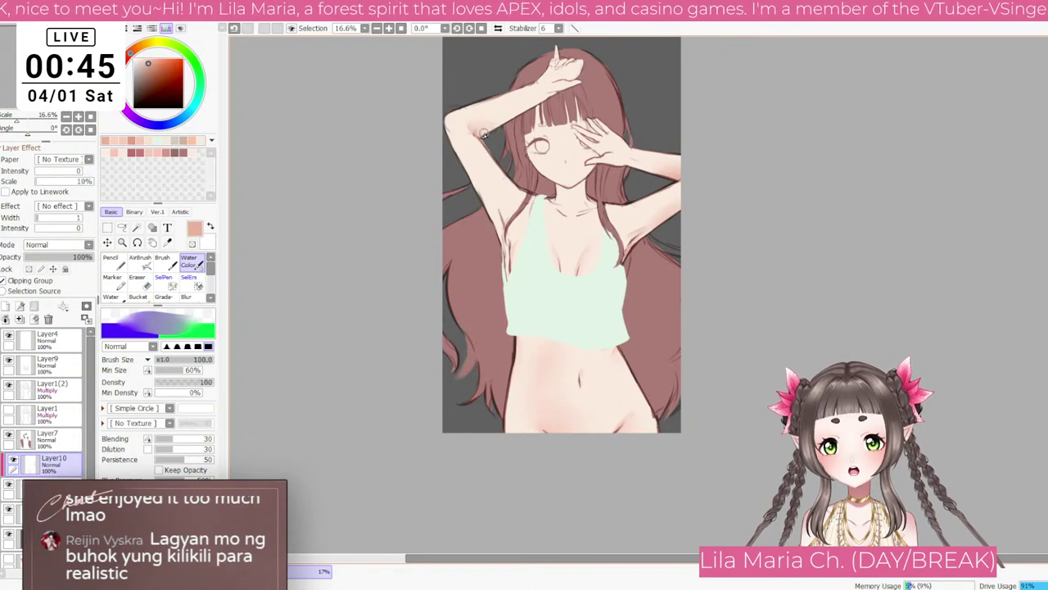
pyautogui.press('[')
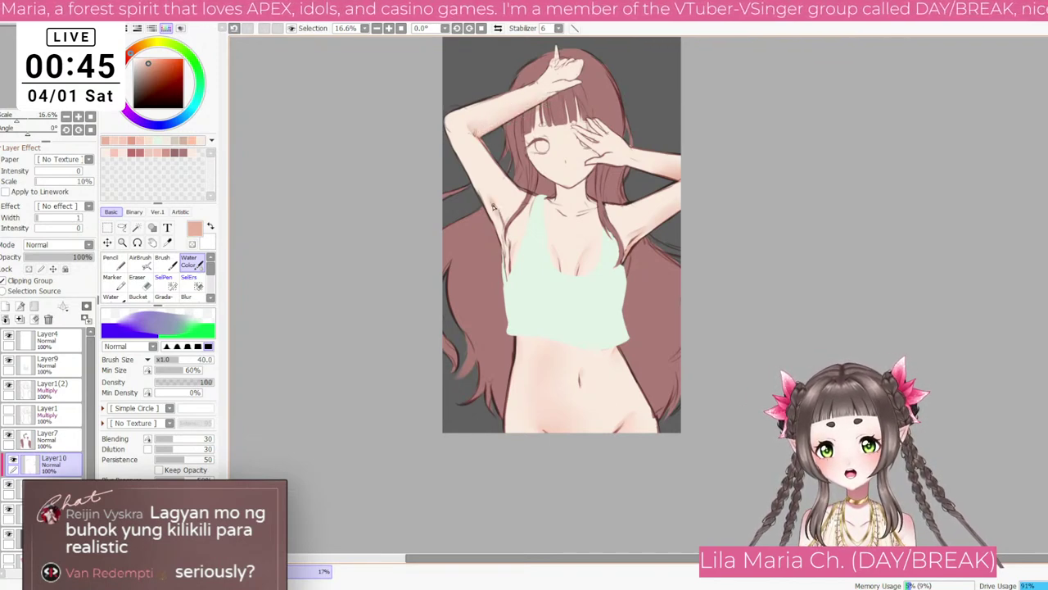
pyautogui.press(']')
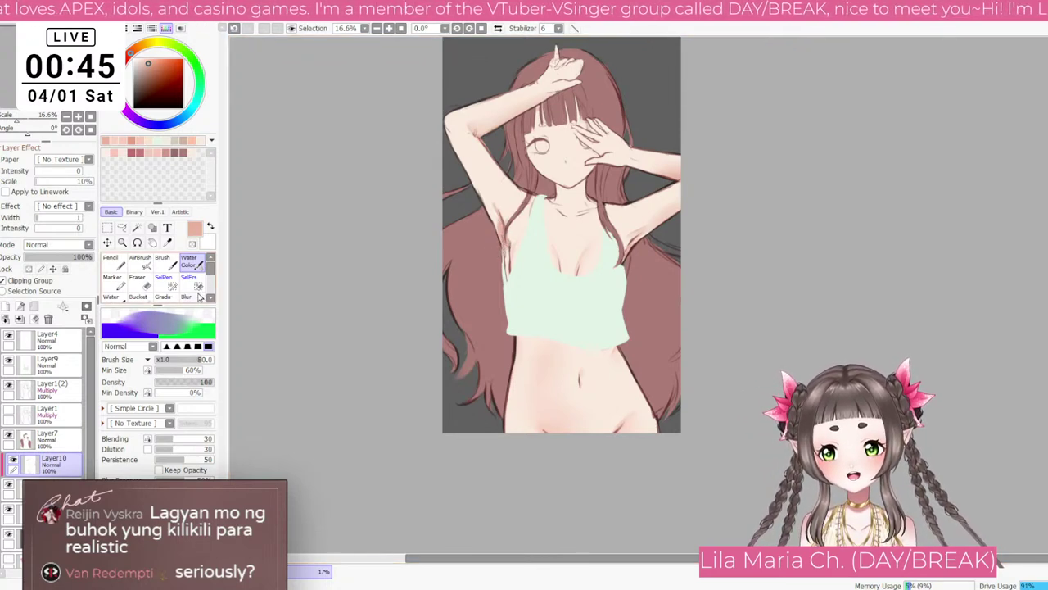
# Step: Soften the armpit shading of the arm over the head with Water Color at size 160 and the sampled base skin tone
pyautogui.press(']')
pyautogui.press(']')
pyautogui.press(']')
pyautogui.press(']')
pyautogui.press(']')
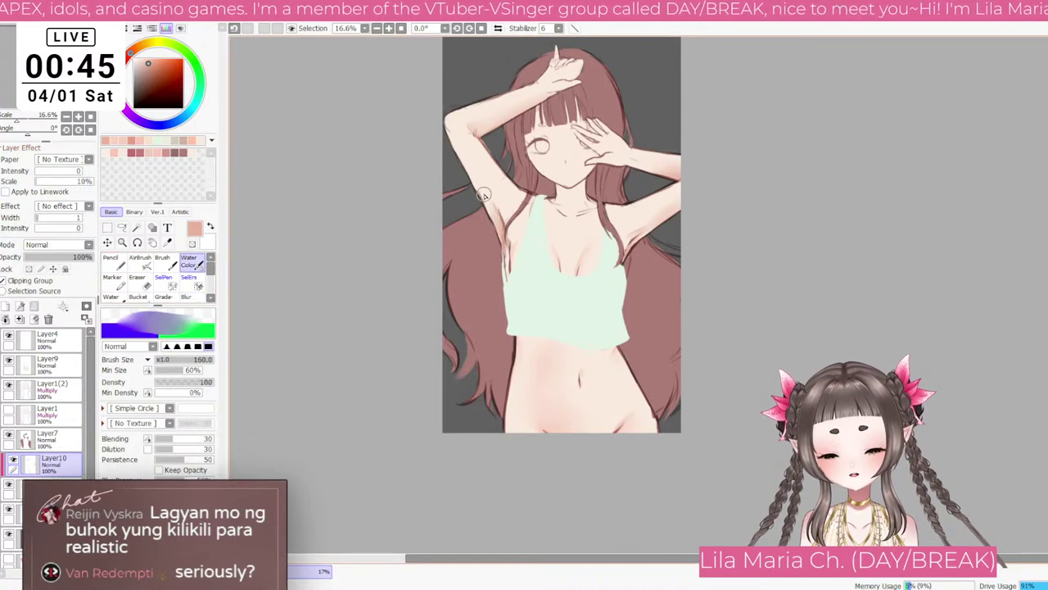
pyautogui.keyDown('alt'); pyautogui.click(506, 190); pyautogui.keyUp('alt')
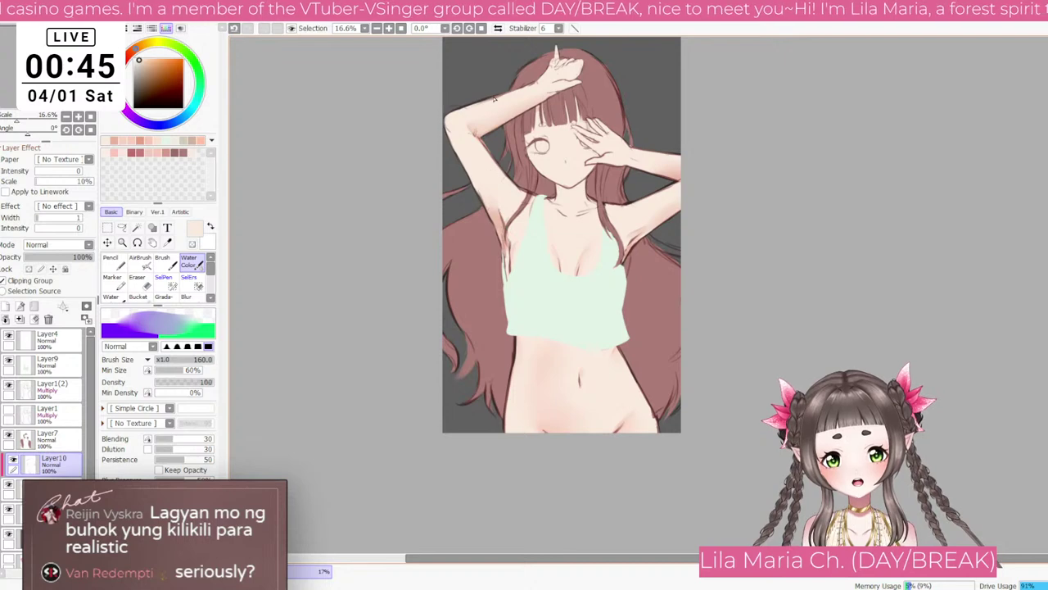
# Step: Pick a reddish-brown swatch and deepen the armpit crease of the arm over the head with the Brush at sizes 16 and 25
pyautogui.scroll(1, 494, 99)
pyautogui.click(184, 151)
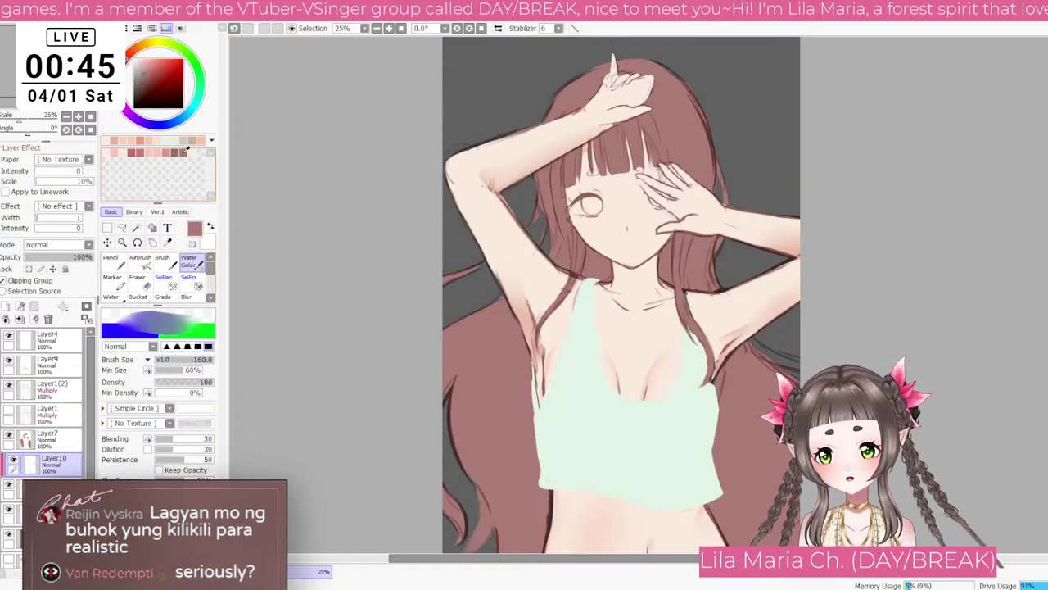
pyautogui.click(162, 261)
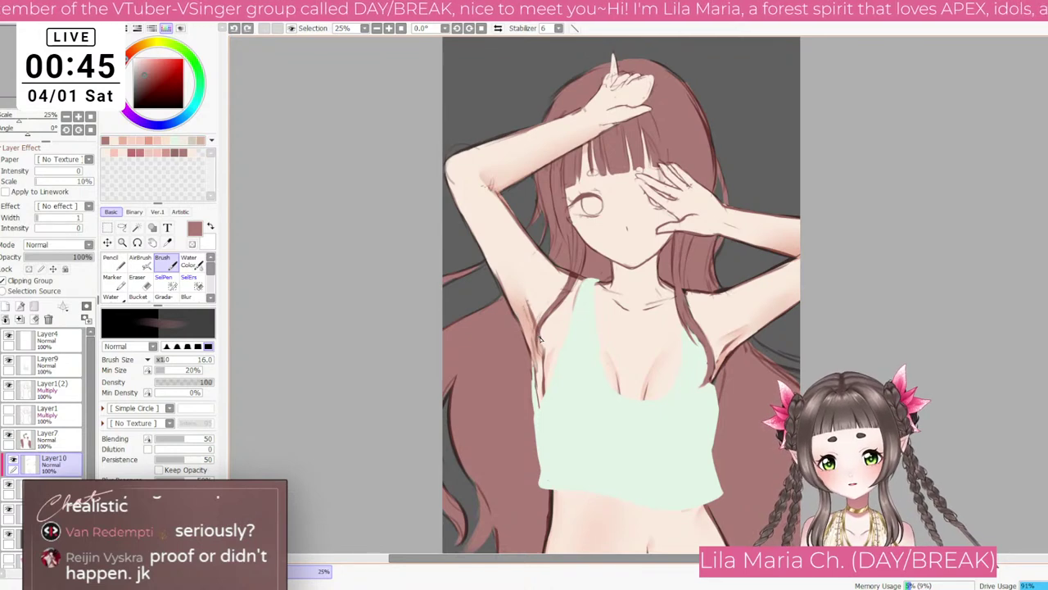
pyautogui.press(']')
pyautogui.press(']')
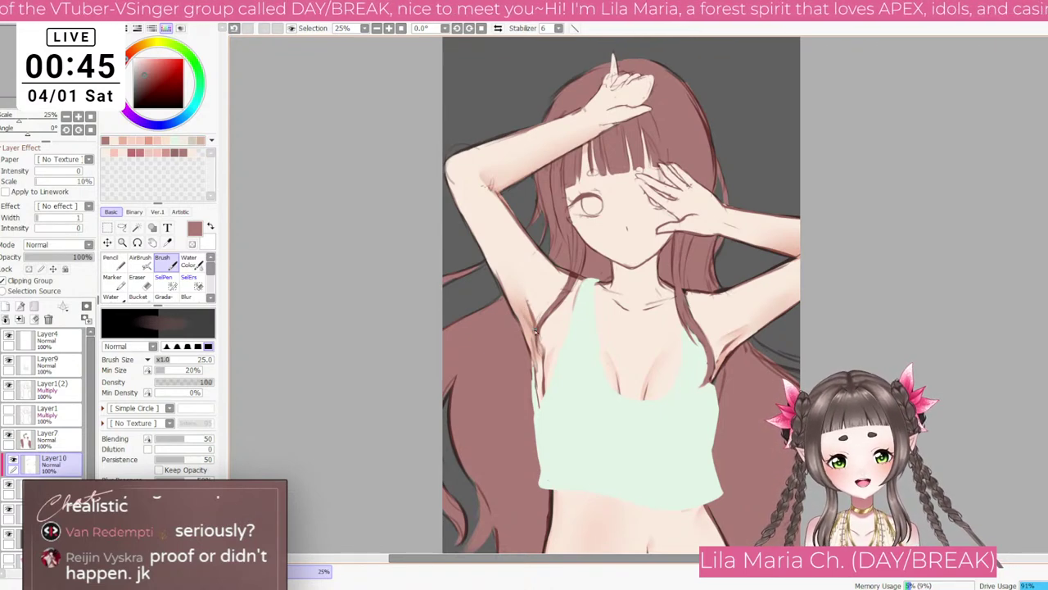
# Step: Sample a light pink skin tone and begin shading the neck beneath the chin with the Brush at sizes 50 and 80
pyautogui.hotkey('ctrl', '-')
pyautogui.hotkey('ctrl', '-')
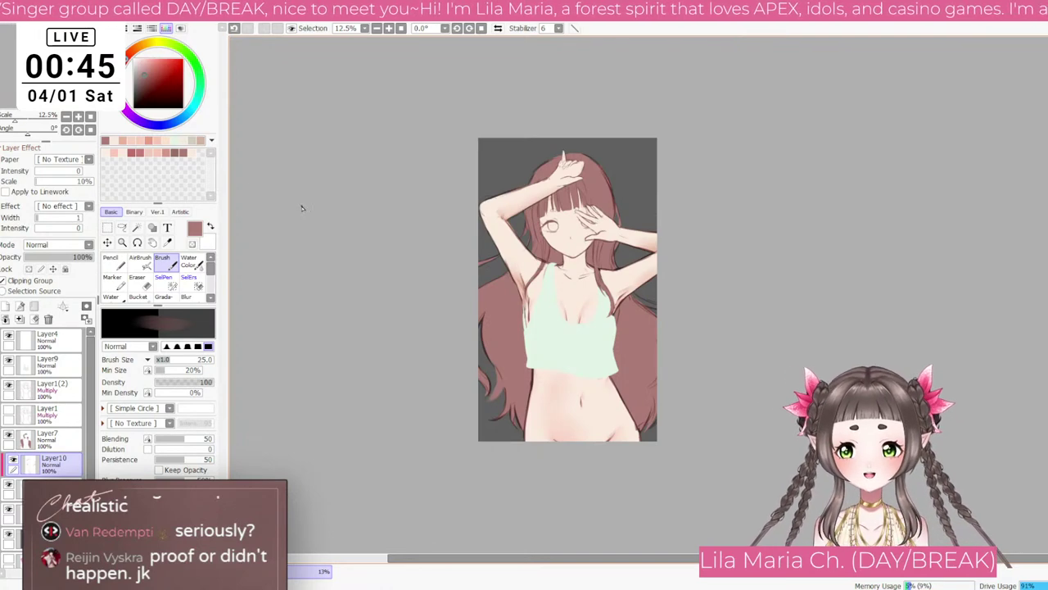
pyautogui.scroll(1, 610, 273)
pyautogui.press(']')
pyautogui.press(']')
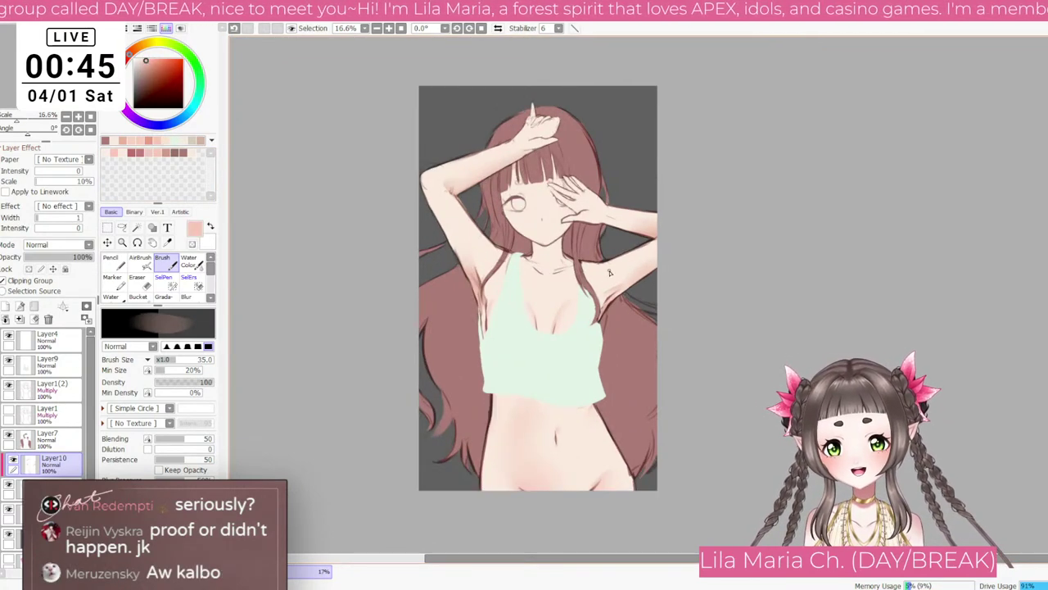
pyautogui.scroll(-1, 559, 300)
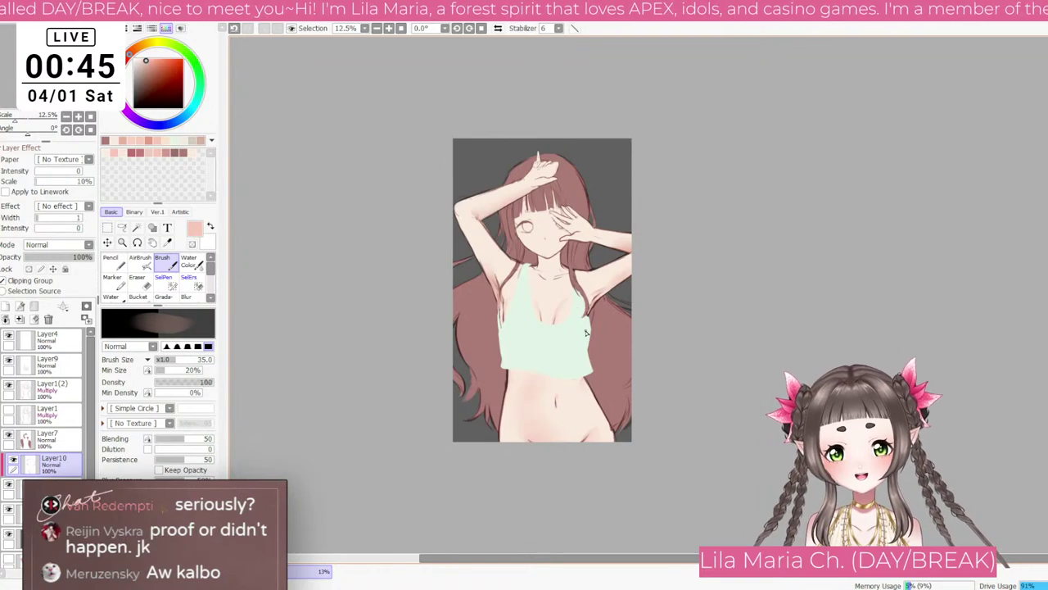
pyautogui.scroll(-2, 587, 332)
pyautogui.scroll(5, 583, 343)
pyautogui.press(']')
pyautogui.press(']')
pyautogui.press(']')
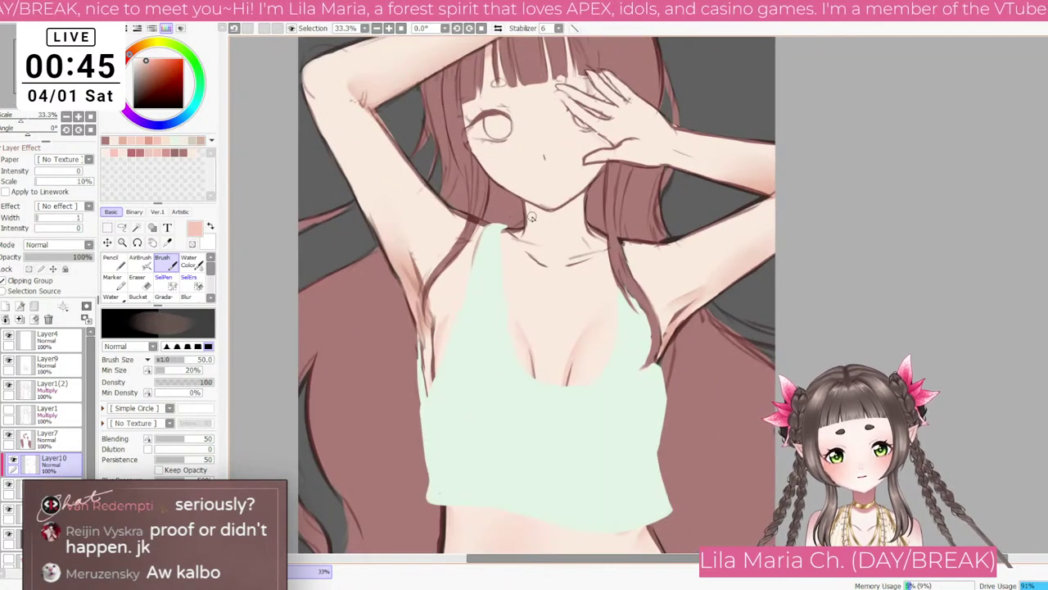
pyautogui.press(']')
pyautogui.press(']')
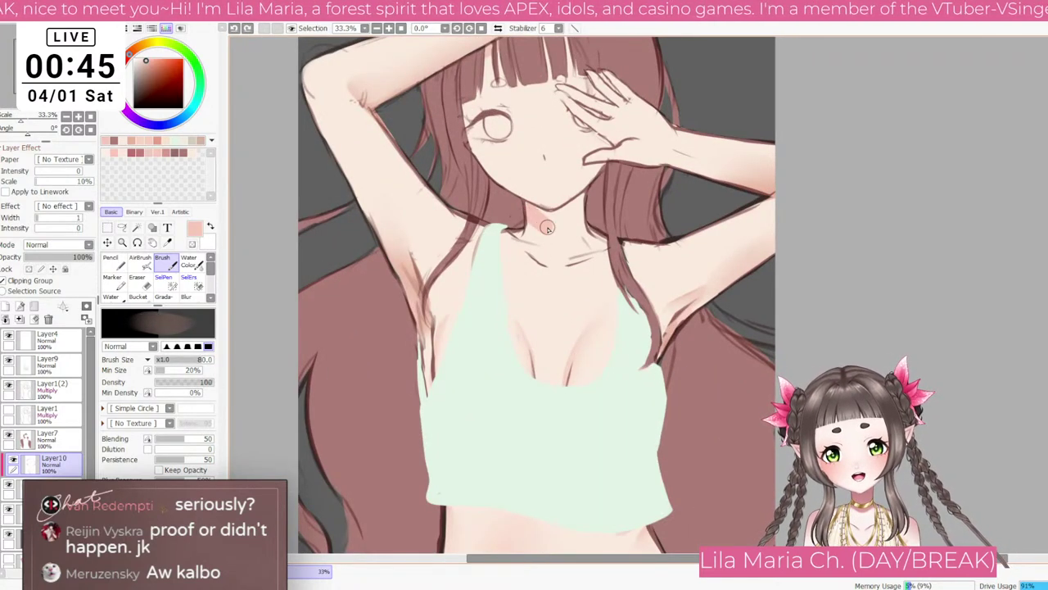
# Step: Fill the neck down to the collarbones with a darker pink cast shadow using the Brush at sizes 120 and 40
pyautogui.press(']')
pyautogui.press(']')
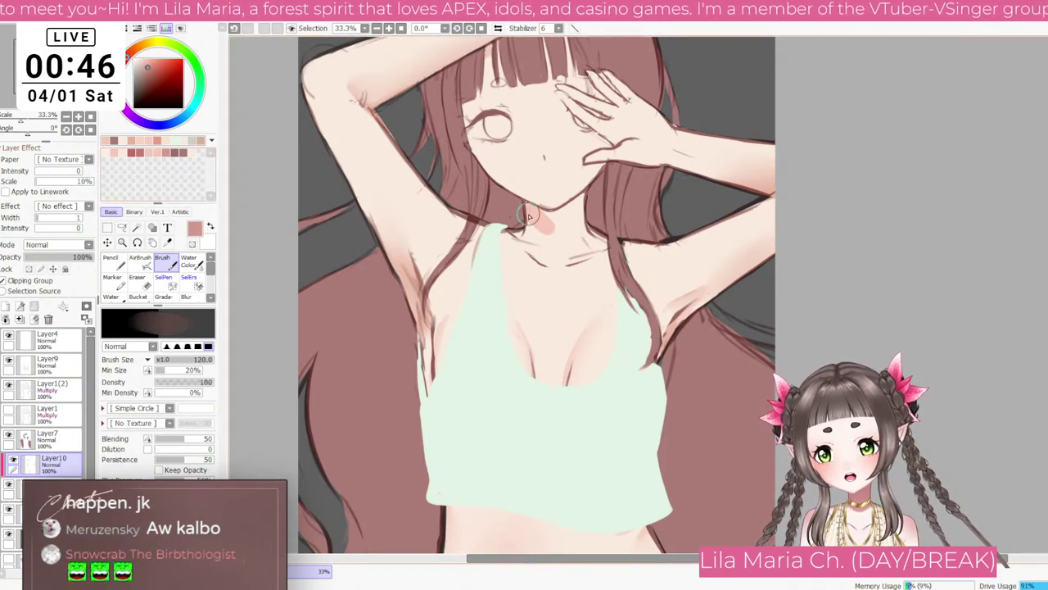
pyautogui.moveTo(528, 215)
pyautogui.mouseDown()
pyautogui.moveTo(577, 239)
pyautogui.moveTo(566, 230)
pyautogui.moveTo(583, 216)
pyautogui.moveTo(557, 235)
pyautogui.moveTo(533, 223)
pyautogui.moveTo(550, 240)
pyautogui.moveTo(524, 225)
pyautogui.moveTo(549, 262)
pyautogui.moveTo(615, 236)
pyautogui.mouseUp()
pyautogui.press(']')
pyautogui.press(']')
pyautogui.press('[')
pyautogui.press('[')
pyautogui.press('[')
pyautogui.press('[')
pyautogui.press('[')
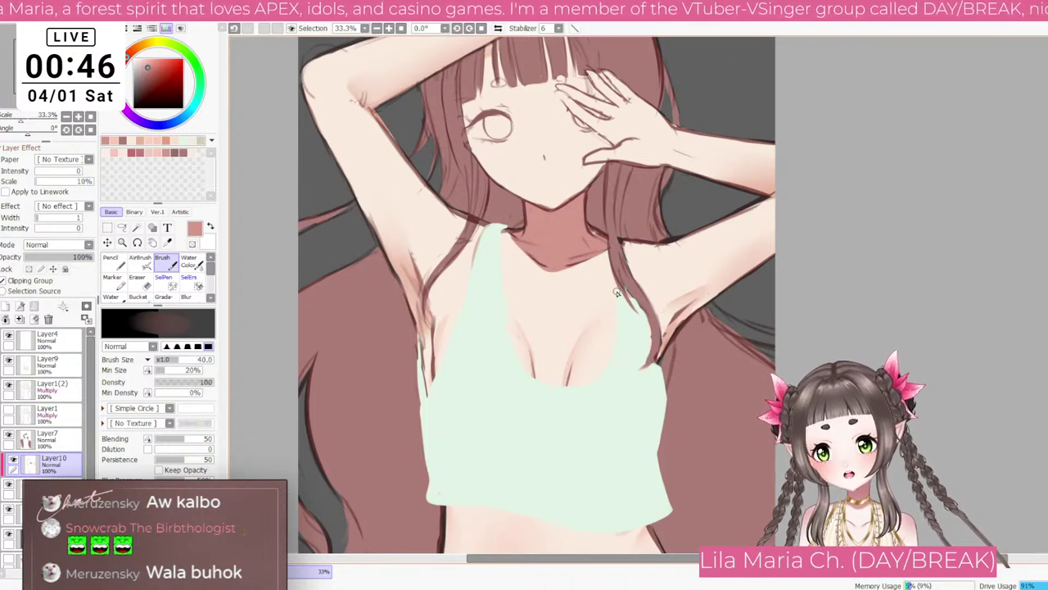
# Step: Add a new clipped layer above the skin shading and trace a thin pink shadow along the top's neckline with the Brush at size 20
pyautogui.click(8, 305)
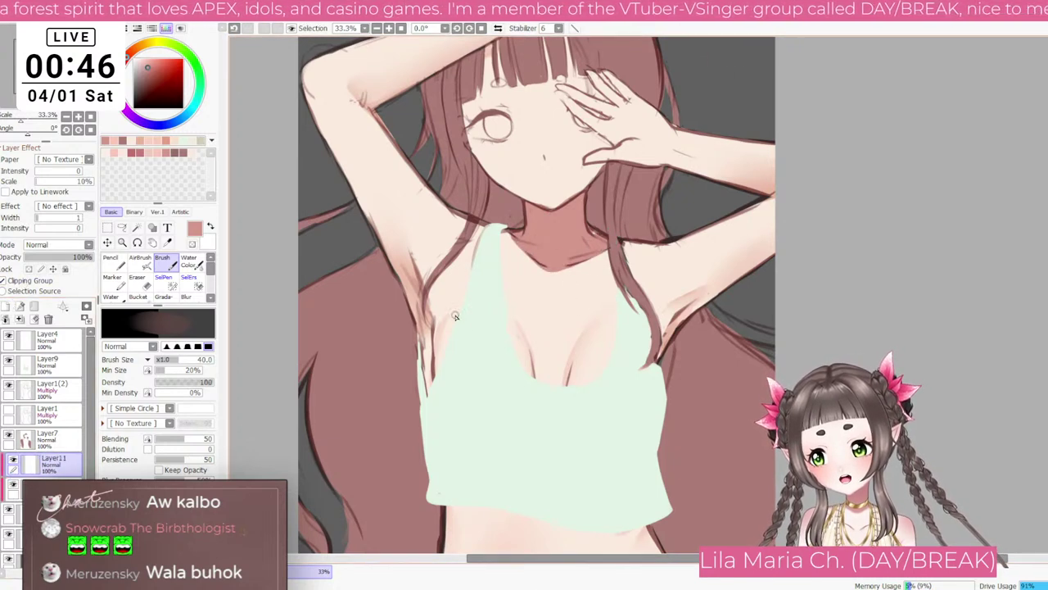
pyautogui.press('[')
pyautogui.press('[')
pyautogui.press('[')
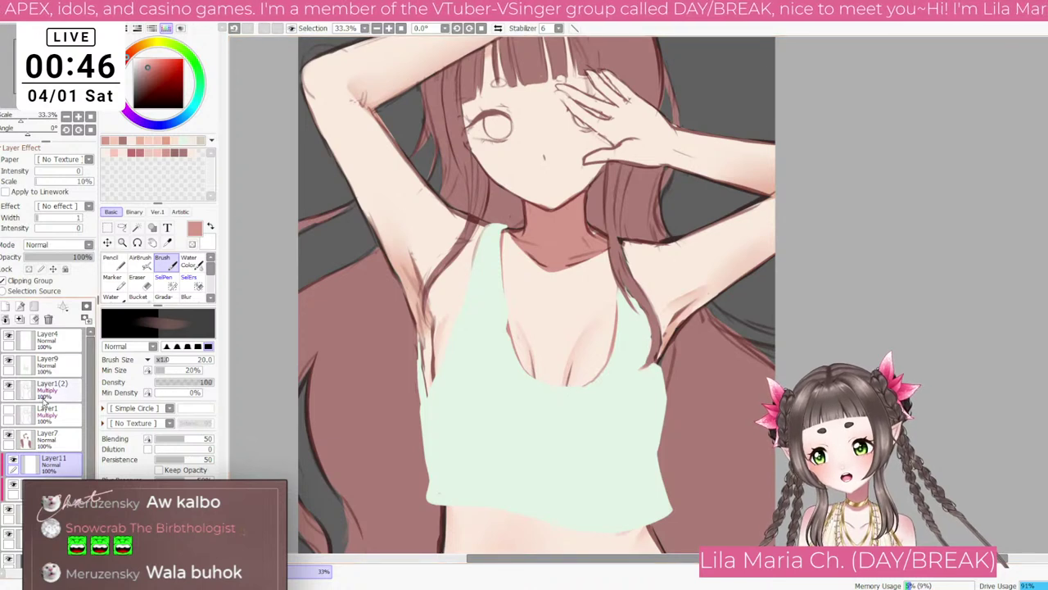
# Step: Tidy the neckline edge of the top on Layer9 with sampled mint at Brush size 35 and the Eraser at size 70
pyautogui.click(47, 361)
pyautogui.keyDown('alt'); pyautogui.click(506, 335); pyautogui.keyUp('alt')
pyautogui.press(']')
pyautogui.press(']')
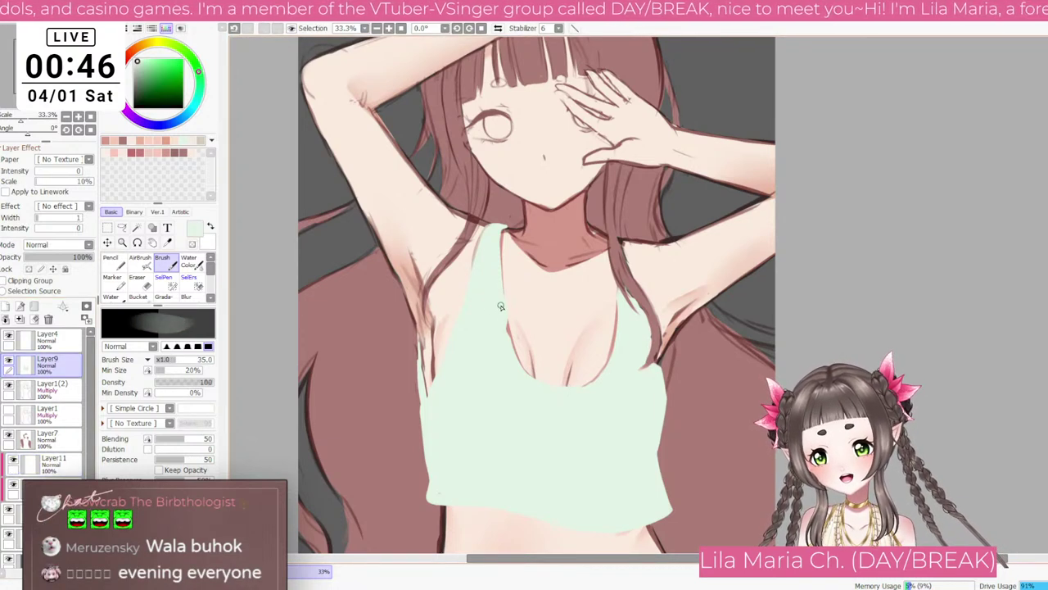
pyautogui.press('e')
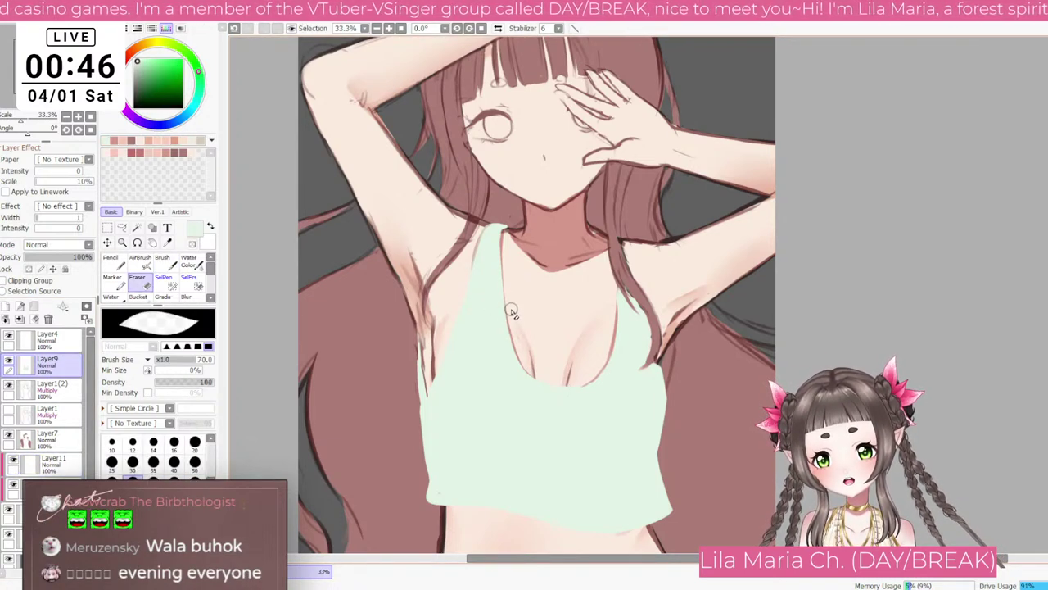
pyautogui.scroll(-1, 352, 296)
# Step: On Layer11, sample the neck shadow colour and brush a cast shadow on the belly below the top's hem
pyautogui.click(54, 461)
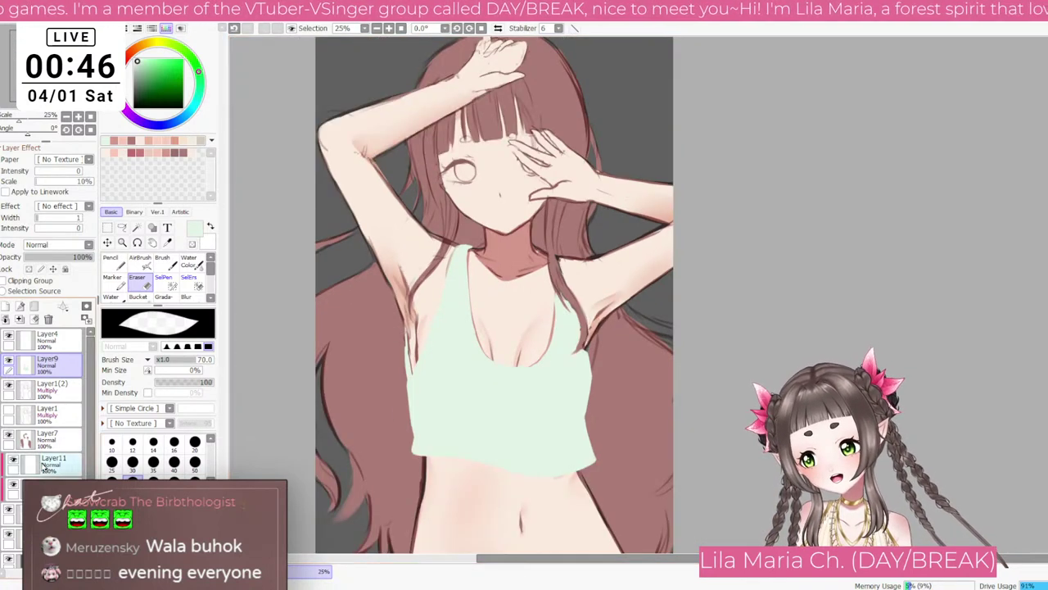
pyautogui.keyDown('alt'); pyautogui.click(489, 245); pyautogui.keyUp('alt')
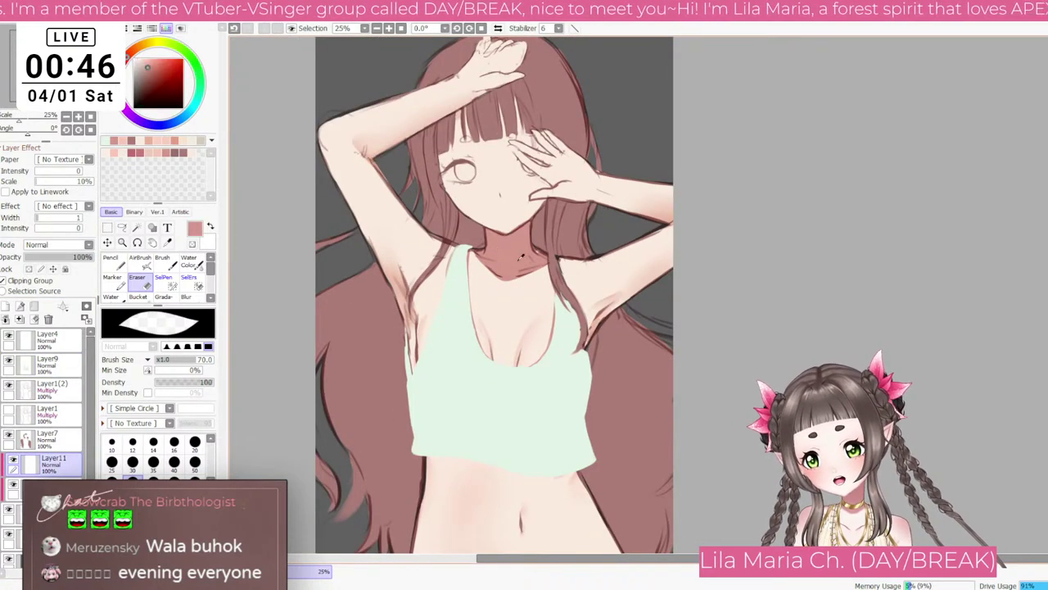
pyautogui.press('b')
pyautogui.press(']')
pyautogui.press(']')
pyautogui.press(']')
pyautogui.moveTo(434, 458)
pyautogui.mouseDown()
pyautogui.moveTo(475, 461)
pyautogui.moveTo(415, 458)
pyautogui.moveTo(449, 465)
pyautogui.moveTo(431, 466)
pyautogui.moveTo(440, 468)
pyautogui.moveTo(421, 457)
pyautogui.moveTo(466, 457)
pyautogui.moveTo(535, 466)
pyautogui.mouseUp()
# Step: Extend the belly shadow along the full hem with the Brush at size 250, undoing the unwanted stroke
pyautogui.press(']')
pyautogui.press(']')
pyautogui.press(']')
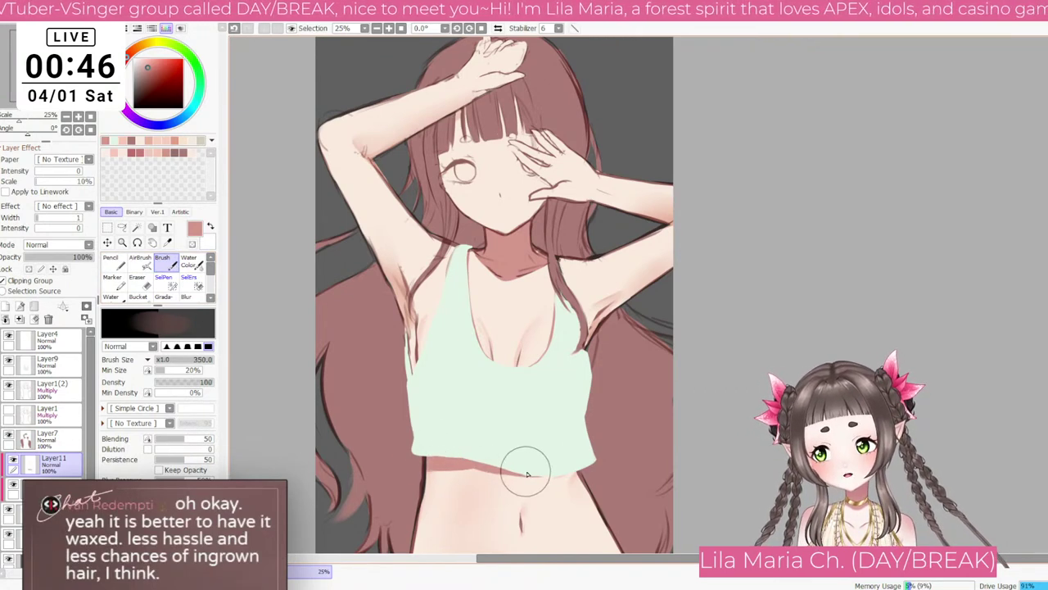
pyautogui.moveTo(467, 455); pyautogui.dragTo(528, 479)
pyautogui.hotkey('ctrl', 'z')
pyautogui.moveTo(460, 452)
pyautogui.mouseDown()
pyautogui.moveTo(528, 489)
pyautogui.moveTo(578, 466)
pyautogui.mouseUp()
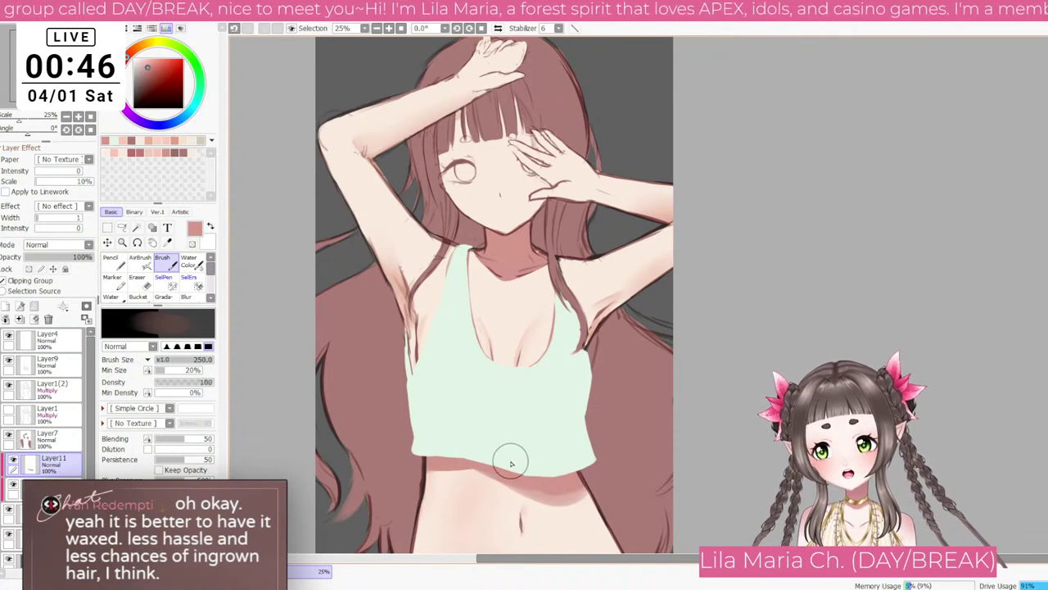
pyautogui.scroll(-2, 596, 470)
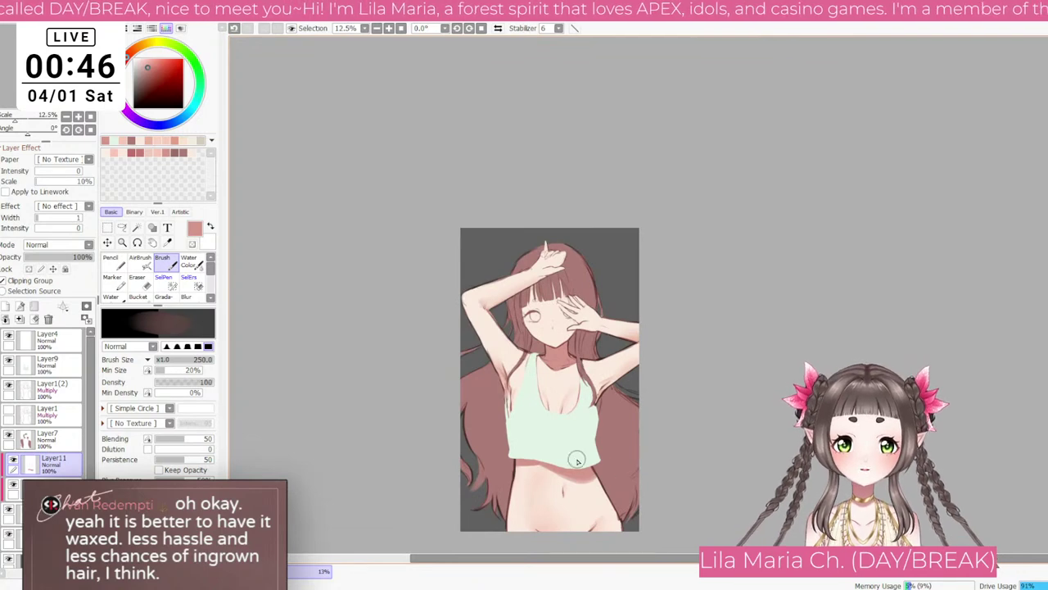
pyautogui.press('[')
pyautogui.press('[')
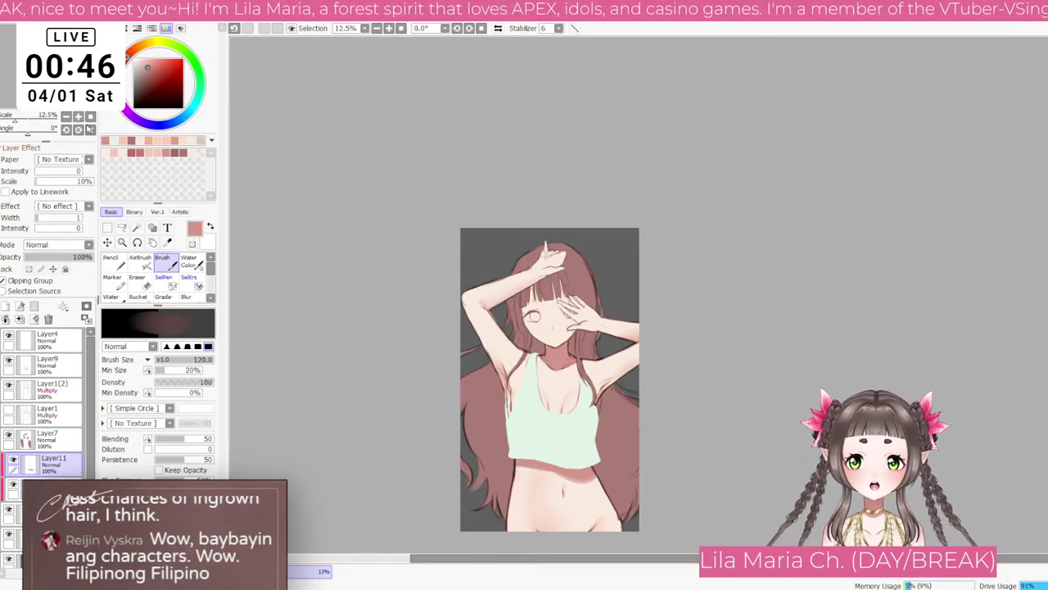
pyautogui.click(90, 117)
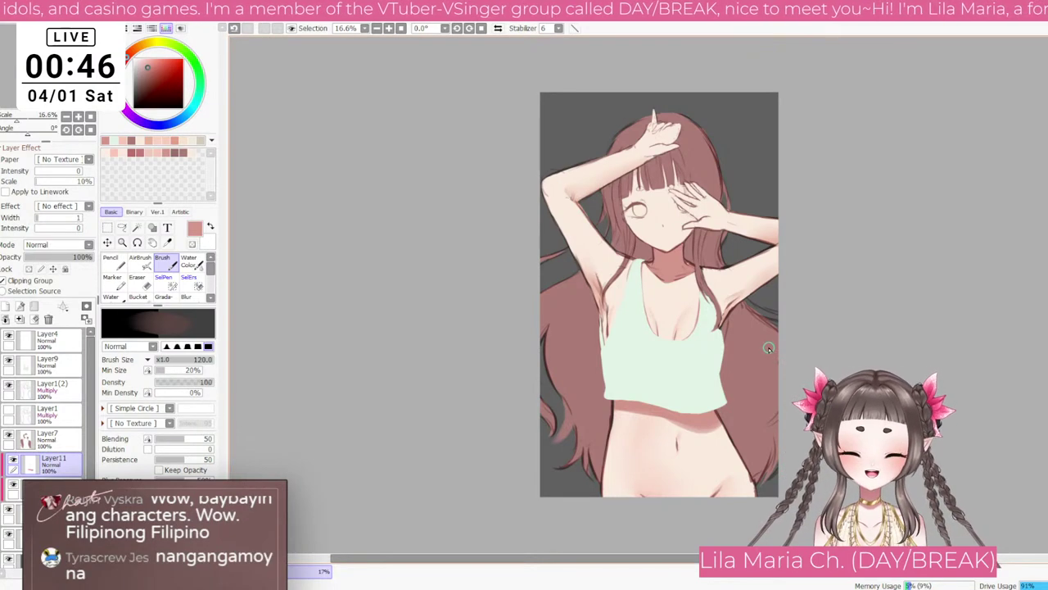
# Step: Add light shading below the collarbone beside the top's strap on Layer10 with the Brush at size 30 and Water Color at size 50
pyautogui.scroll(3, 717, 365)
pyautogui.scroll(-2, 732, 368)
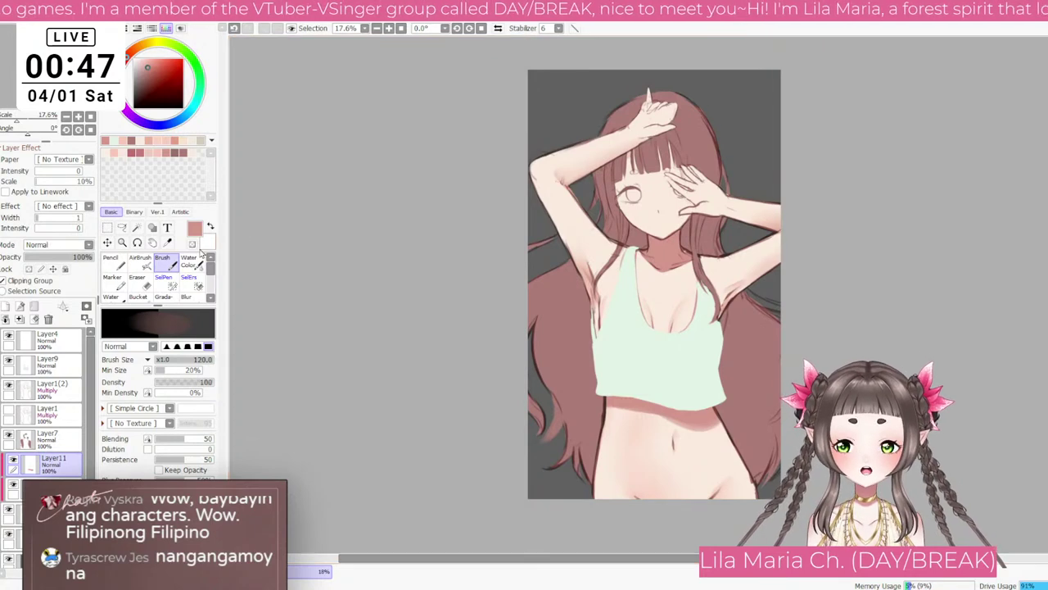
pyautogui.scroll(1, 650, 356)
pyautogui.scroll(1, 723, 336)
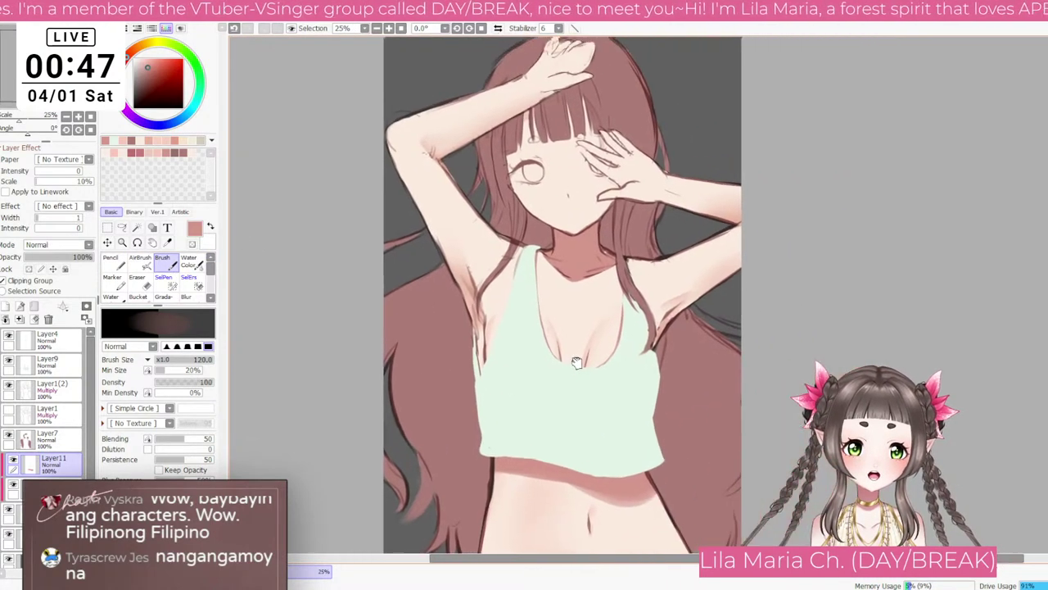
pyautogui.press('[')
pyautogui.press('[')
pyautogui.press('[')
pyautogui.press('[')
pyautogui.press('[')
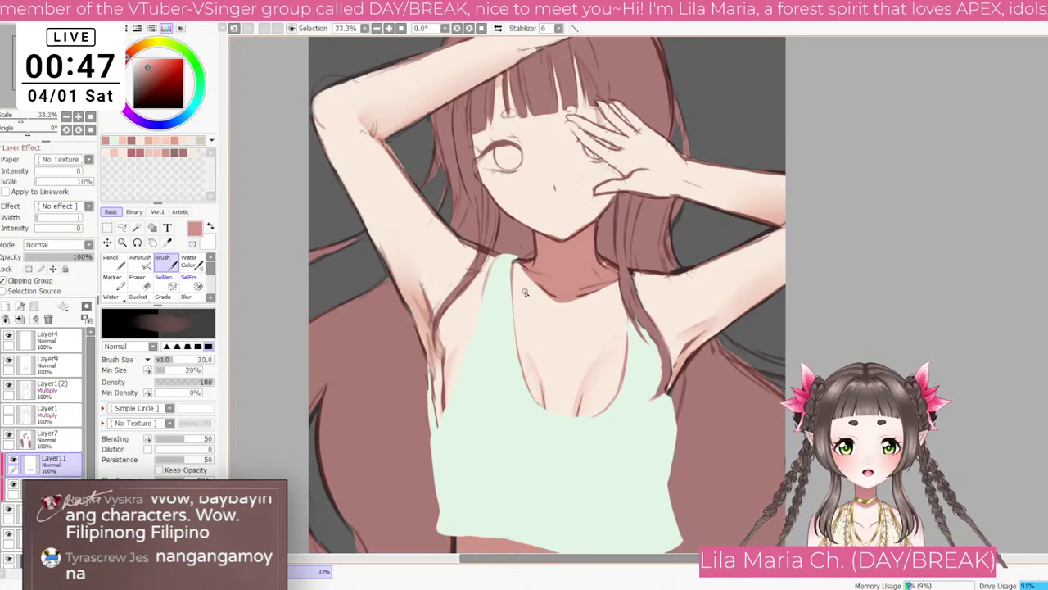
pyautogui.click(190, 262)
pyautogui.press('[')
pyautogui.press('[')
pyautogui.press('[')
pyautogui.press('[')
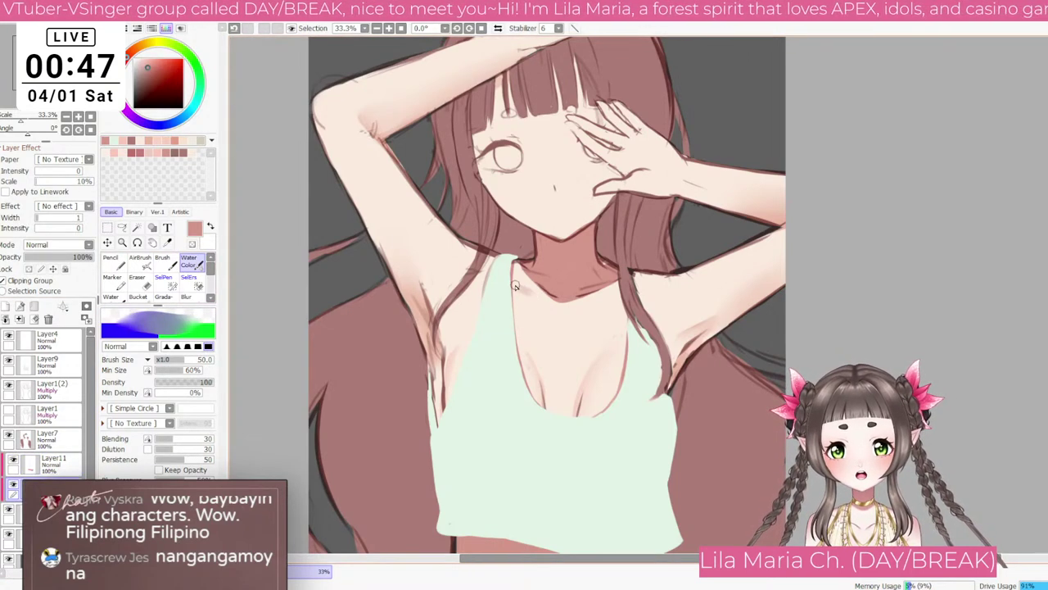
# Step: Soften the shading below both collarbones with the Water Color tool at sizes 120 and 200
pyautogui.press(']')
pyautogui.press(']')
pyautogui.press(']')
pyautogui.press(']')
pyautogui.press(']')
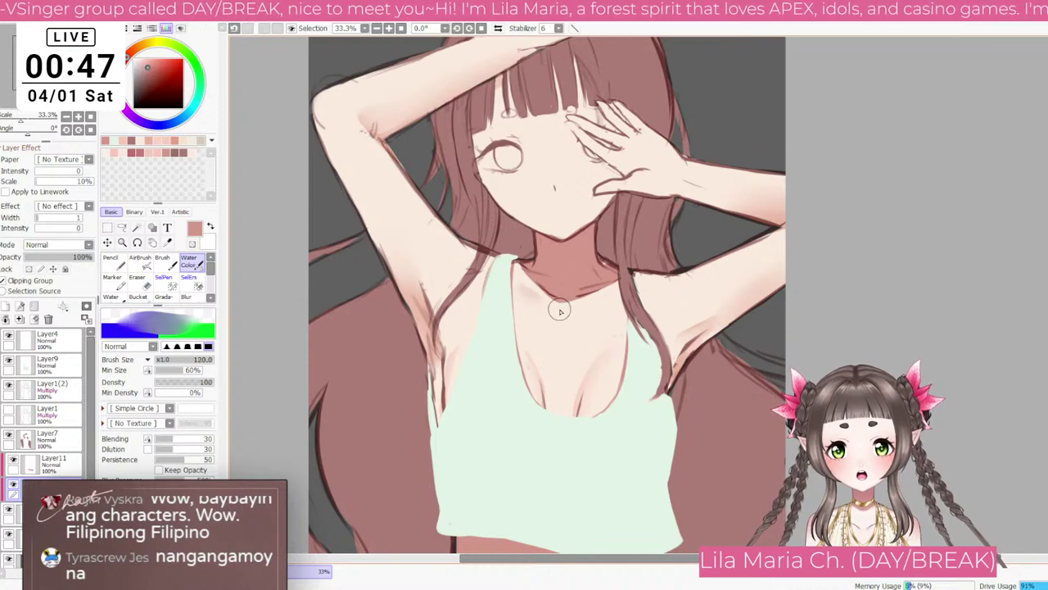
pyautogui.press('[')
pyautogui.press('[')
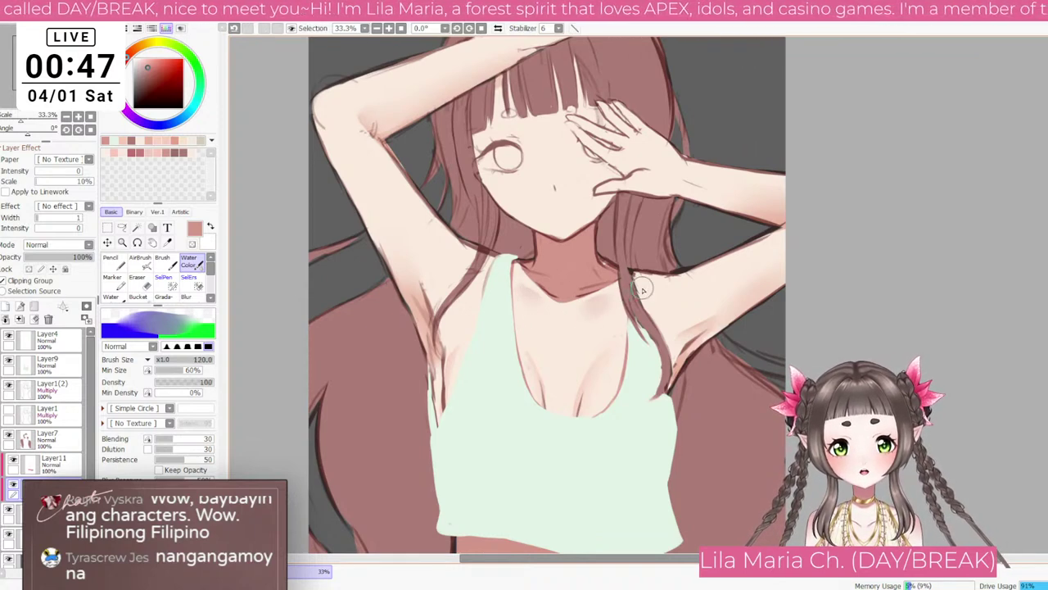
pyautogui.press(']')
pyautogui.press(']')
pyautogui.scroll(-1, 644, 279)
pyautogui.press(']')
pyautogui.press(']')
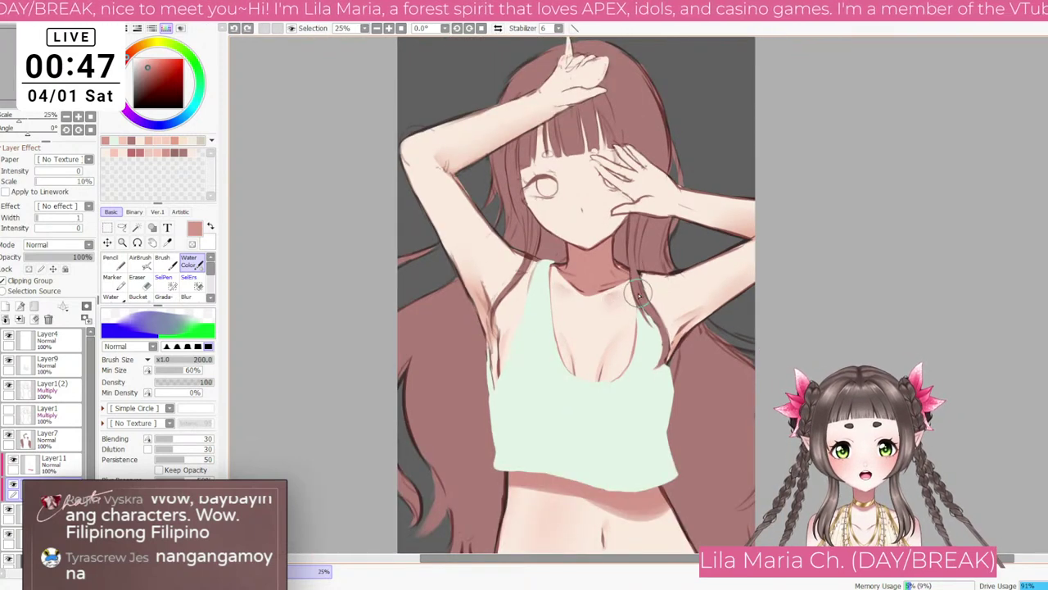
pyautogui.scroll(-1, 644, 291)
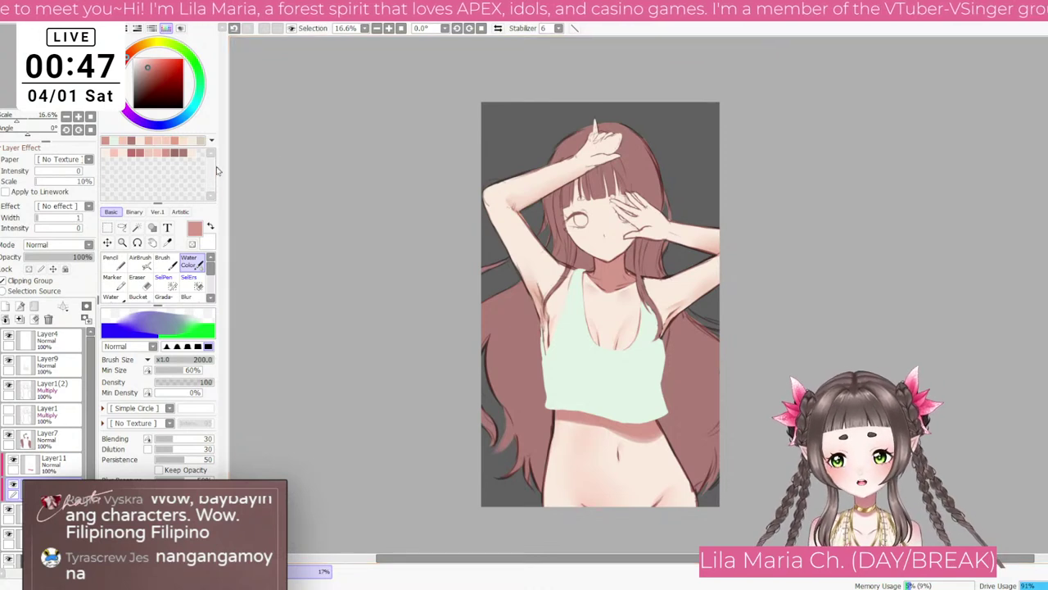
# Step: Pick a brighter pink and add a new clipped layer above Layer10 for shading the face
pyautogui.click(152, 60)
pyautogui.scroll(4, 659, 292)
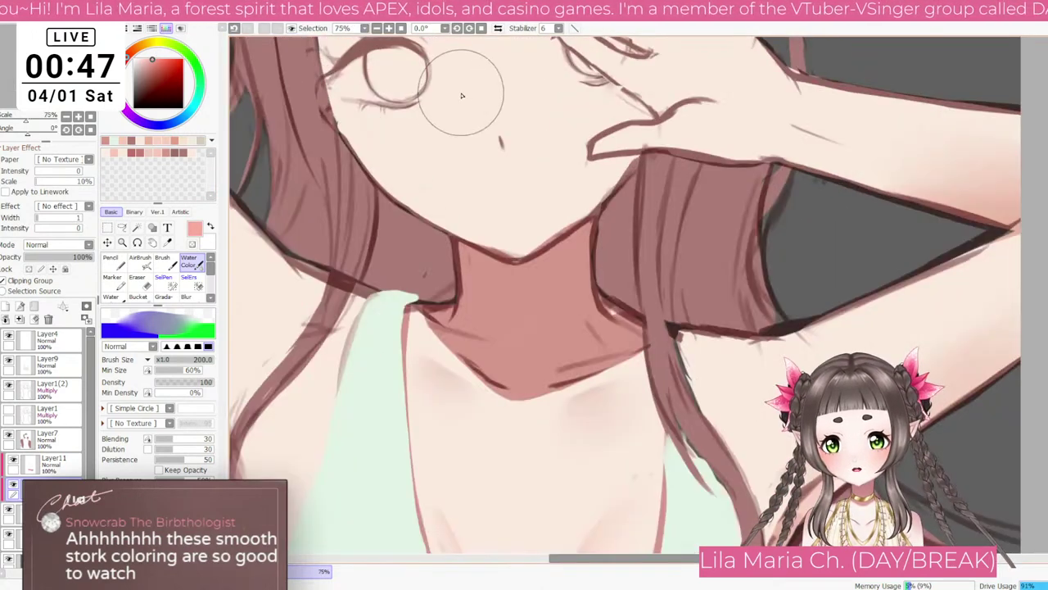
pyautogui.moveTo(462, 95); pyautogui.dragTo(528, 295)
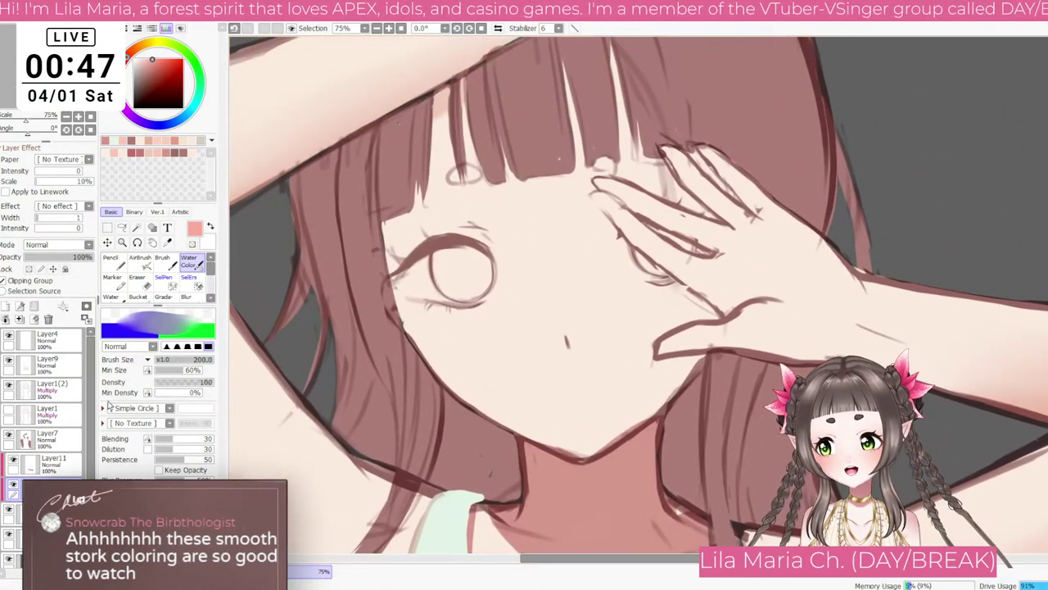
pyautogui.click(7, 307)
pyautogui.click(44, 278)
pyautogui.click(44, 278)
pyautogui.click(193, 491)
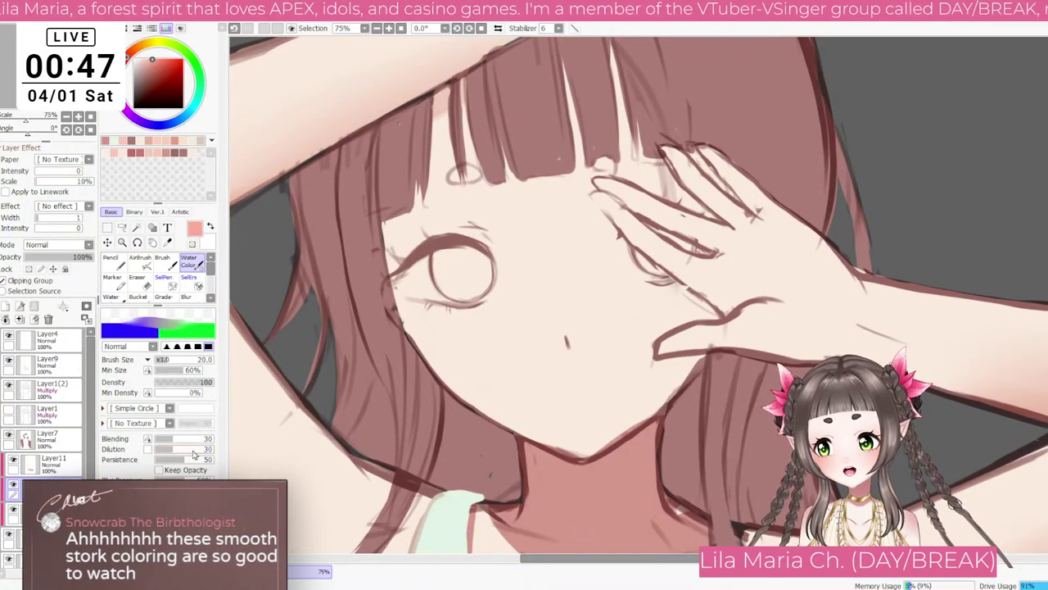
# Step: Draw pink lines along the lower lids of both eyes with the Brush at size 14
pyautogui.click(164, 262)
pyautogui.press('End')
pyautogui.press('End')
pyautogui.press('End')
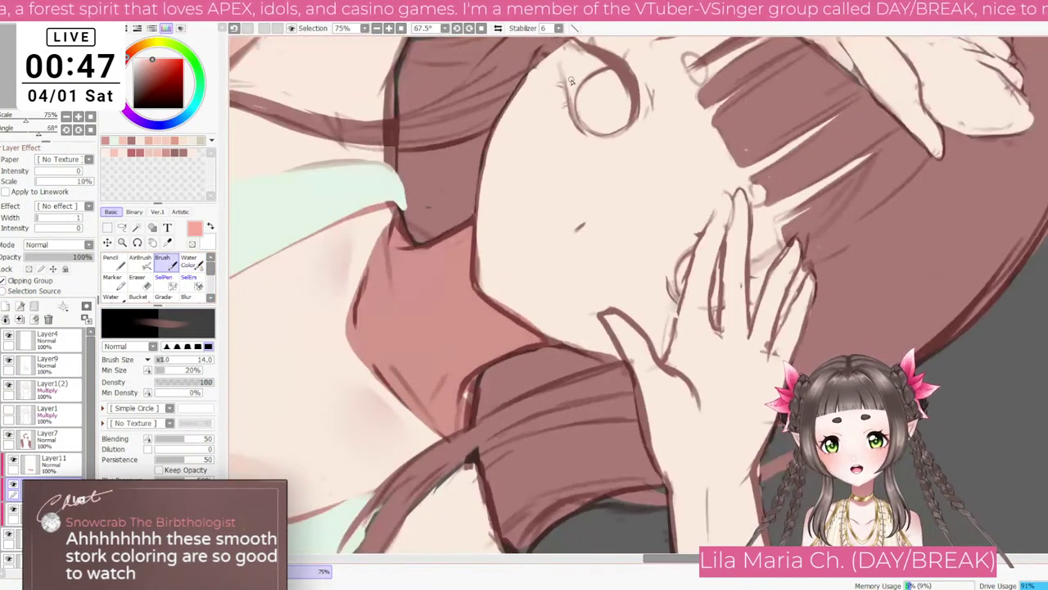
pyautogui.moveTo(565, 64); pyautogui.dragTo(567, 99)
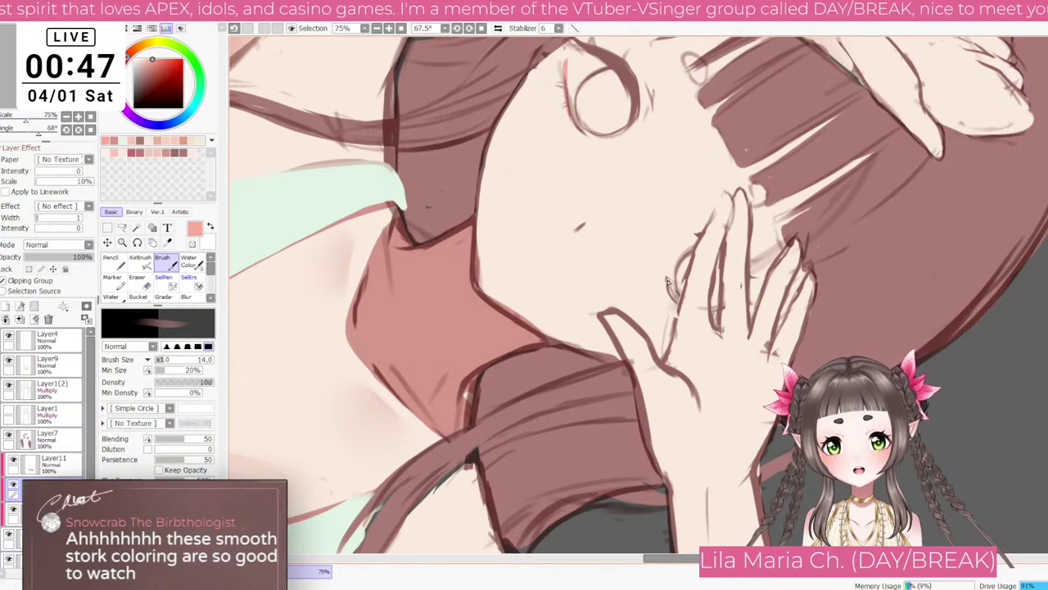
pyautogui.moveTo(676, 309); pyautogui.dragTo(662, 274)
pyautogui.press('Delete')
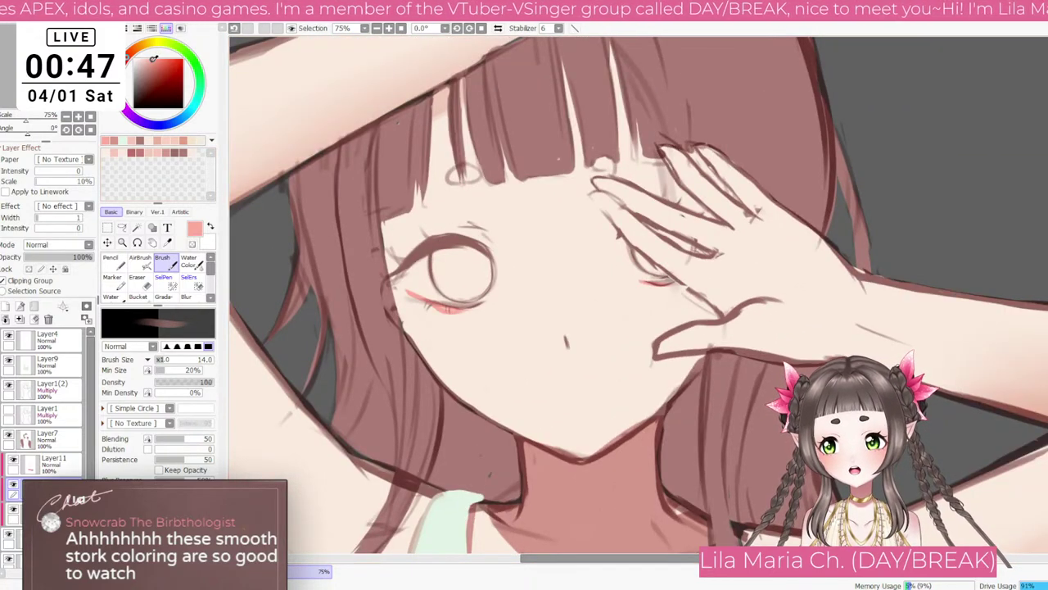
# Step: Shift the colour to a warmer peach and paint blush beneath the uncovered eye with Water Color at size 80
pyautogui.moveTo(153, 58); pyautogui.dragTo(153, 59)
pyautogui.click(130, 55)
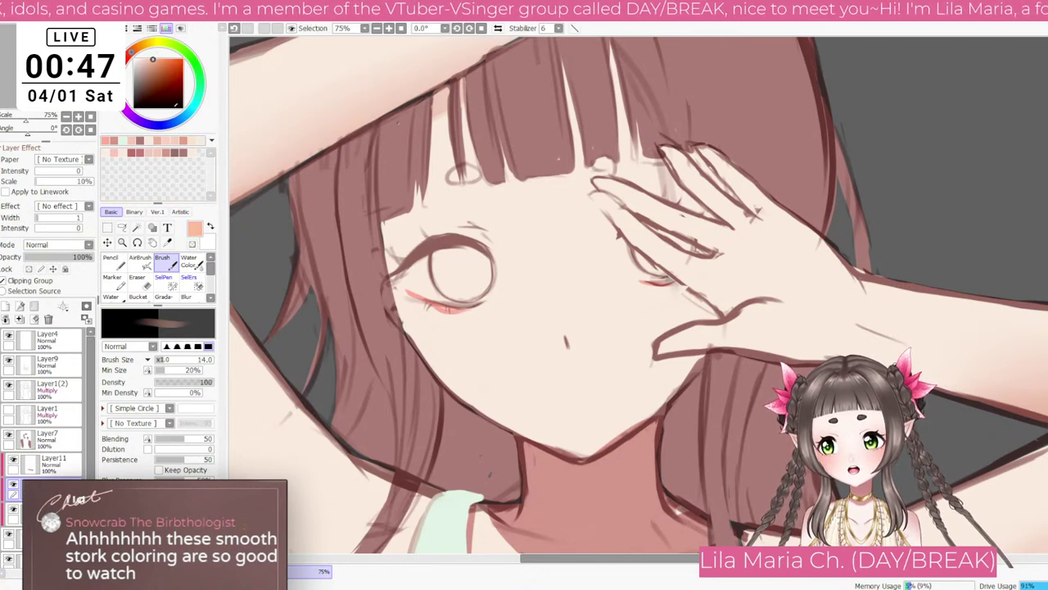
pyautogui.click(189, 260)
pyautogui.press(']')
pyautogui.press(']')
pyautogui.press(']')
pyautogui.press(']')
pyautogui.press(']')
pyautogui.press(']')
pyautogui.press(']')
pyautogui.press(']')
pyautogui.press(']')
pyautogui.press(']')
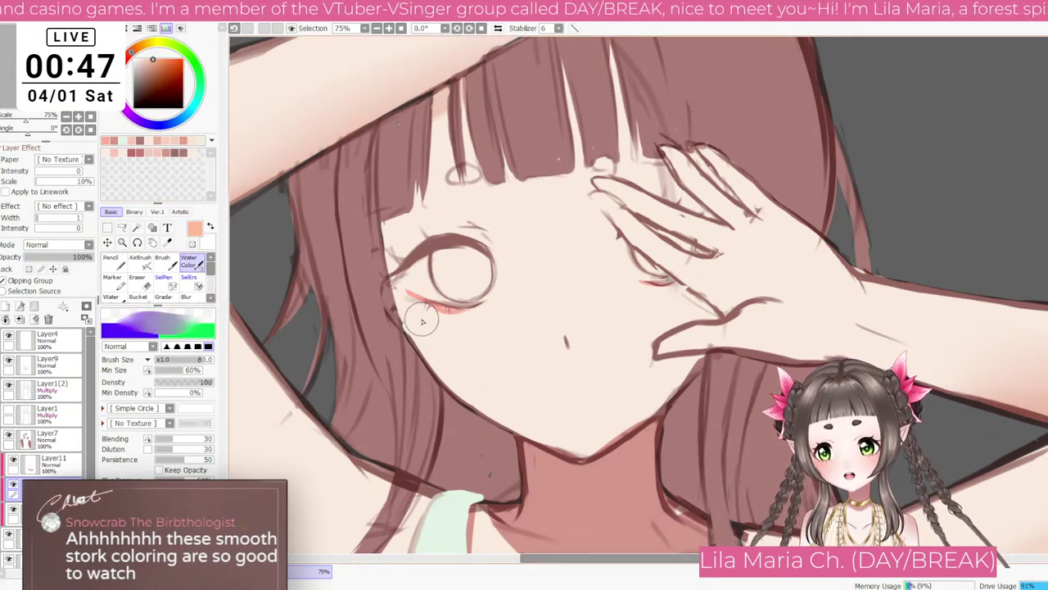
pyautogui.moveTo(421, 318)
pyautogui.mouseDown()
pyautogui.moveTo(455, 327)
pyautogui.moveTo(415, 336)
pyautogui.moveTo(433, 351)
pyautogui.moveTo(475, 351)
pyautogui.moveTo(478, 331)
pyautogui.moveTo(402, 336)
pyautogui.moveTo(466, 359)
pyautogui.mouseUp()
# Step: Soften the blush beneath the uncovered eye and paint matching blush beneath the covered eye with Water Color at size 100
pyautogui.press(']')
pyautogui.press(']')
pyautogui.press('[')
pyautogui.press('[')
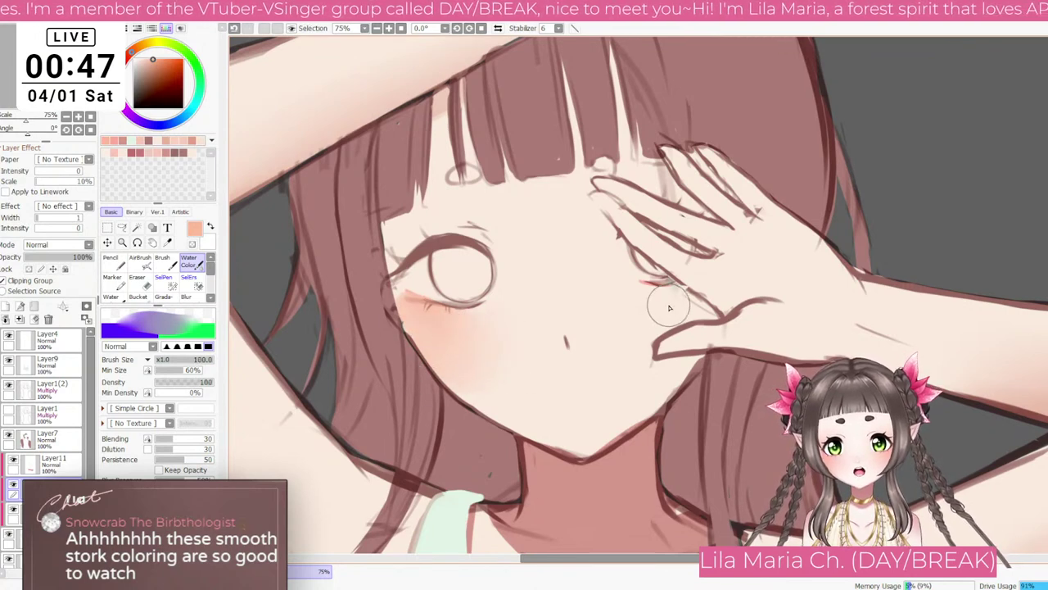
pyautogui.moveTo(641, 298)
pyautogui.mouseDown()
pyautogui.moveTo(694, 308)
pyautogui.moveTo(696, 326)
pyautogui.moveTo(636, 312)
pyautogui.moveTo(648, 361)
pyautogui.moveTo(664, 323)
pyautogui.moveTo(632, 344)
pyautogui.moveTo(700, 330)
pyautogui.mouseUp()
pyautogui.press(']')
pyautogui.press(']')
pyautogui.press('[')
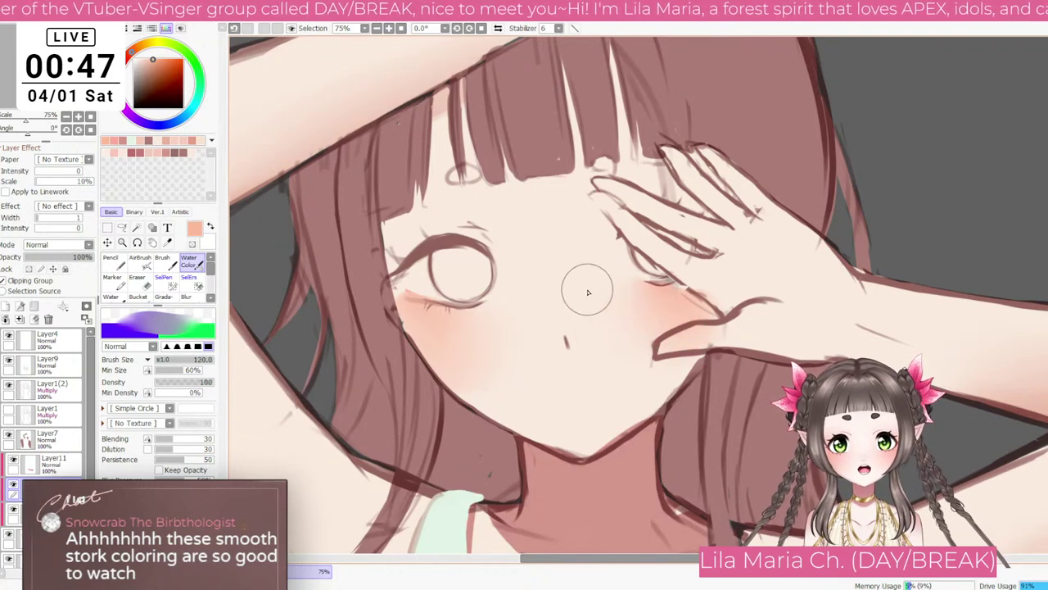
# Step: Brush faint peach blush across the bridge of the nose with Water Color at size 120
pyautogui.moveTo(558, 287)
pyautogui.mouseDown()
pyautogui.moveTo(559, 300)
pyautogui.moveTo(576, 294)
pyautogui.moveTo(561, 305)
pyautogui.moveTo(541, 280)
pyautogui.moveTo(570, 275)
pyautogui.mouseUp()
pyautogui.hotkey('ctrl', 'z')
pyautogui.press('[')
pyautogui.press('[')
pyautogui.press('[')
pyautogui.press(']')
pyautogui.press(']')
pyautogui.press(']')
pyautogui.moveTo(517, 332)
pyautogui.mouseDown()
pyautogui.moveTo(543, 298)
pyautogui.moveTo(532, 319)
pyautogui.moveTo(549, 332)
pyautogui.moveTo(550, 297)
pyautogui.moveTo(579, 306)
pyautogui.moveTo(609, 299)
pyautogui.mouseUp()
pyautogui.scroll(-3, 609, 302)
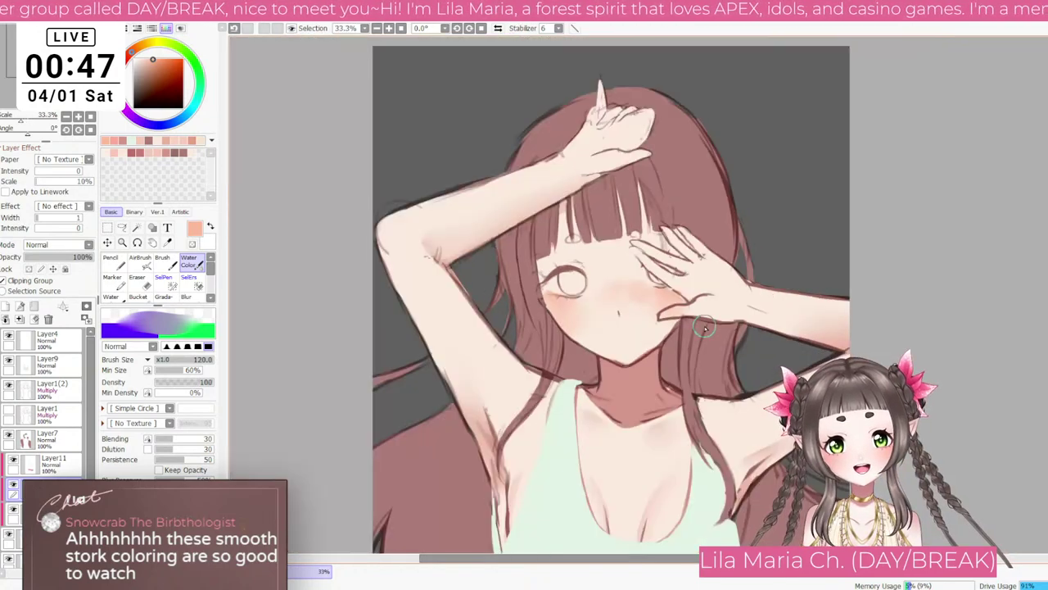
# Step: Paint stronger blush on the nose bridge with Water Color at size 80 and soften it with Blur at size 100
pyautogui.scroll(2, 619, 287)
pyautogui.press('[')
pyautogui.press('[')
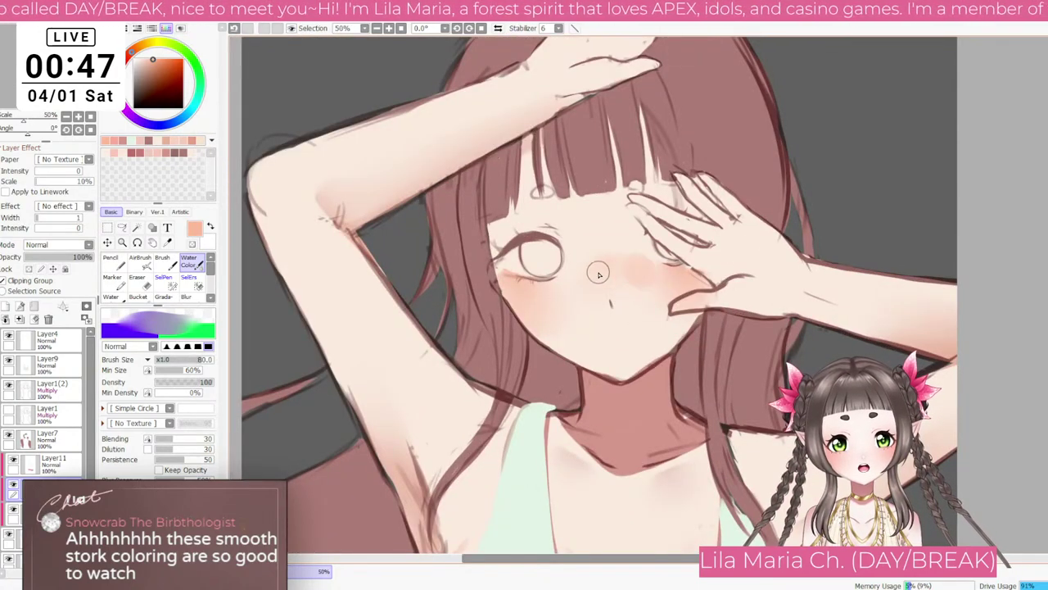
pyautogui.moveTo(620, 275); pyautogui.dragTo(603, 276)
pyautogui.press(']')
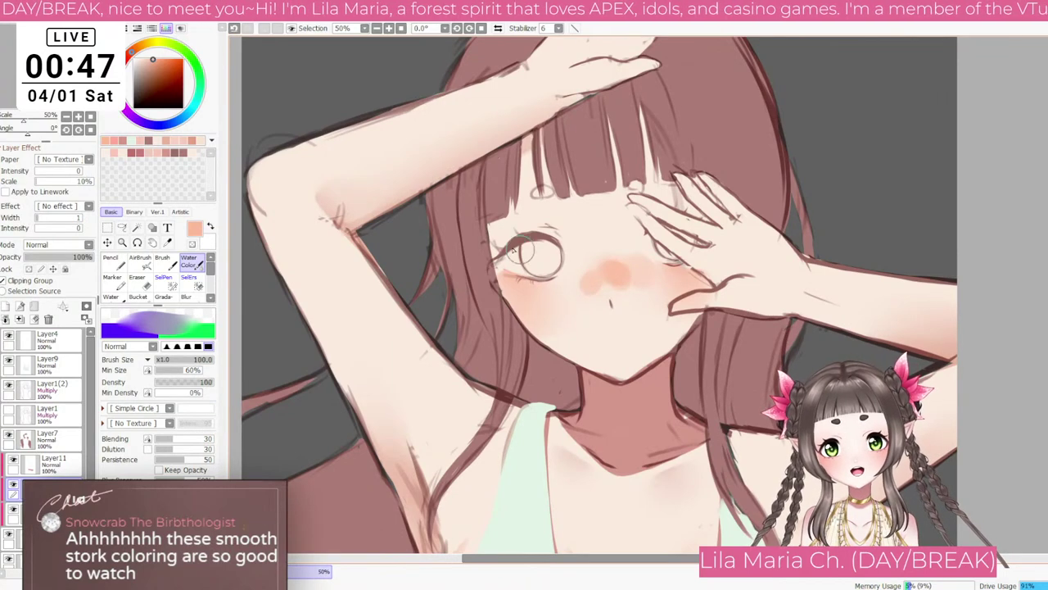
pyautogui.click(187, 297)
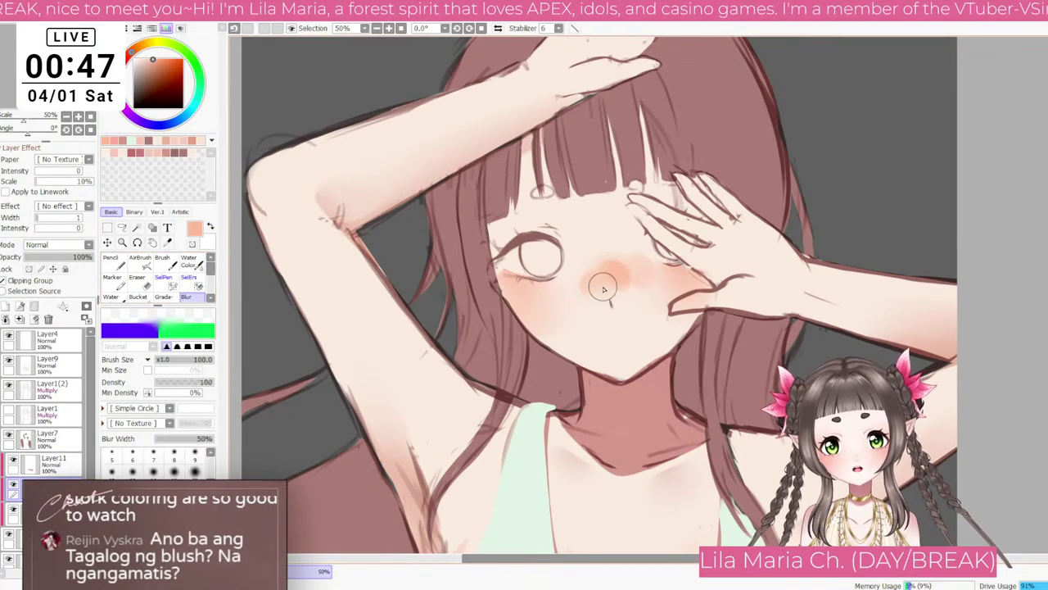
pyautogui.moveTo(623, 277)
pyautogui.mouseDown()
pyautogui.moveTo(591, 269)
pyautogui.moveTo(630, 275)
pyautogui.moveTo(637, 289)
pyautogui.moveTo(623, 266)
pyautogui.moveTo(594, 268)
pyautogui.moveTo(616, 263)
pyautogui.moveTo(638, 297)
pyautogui.moveTo(650, 272)
pyautogui.mouseUp()
pyautogui.press(']')
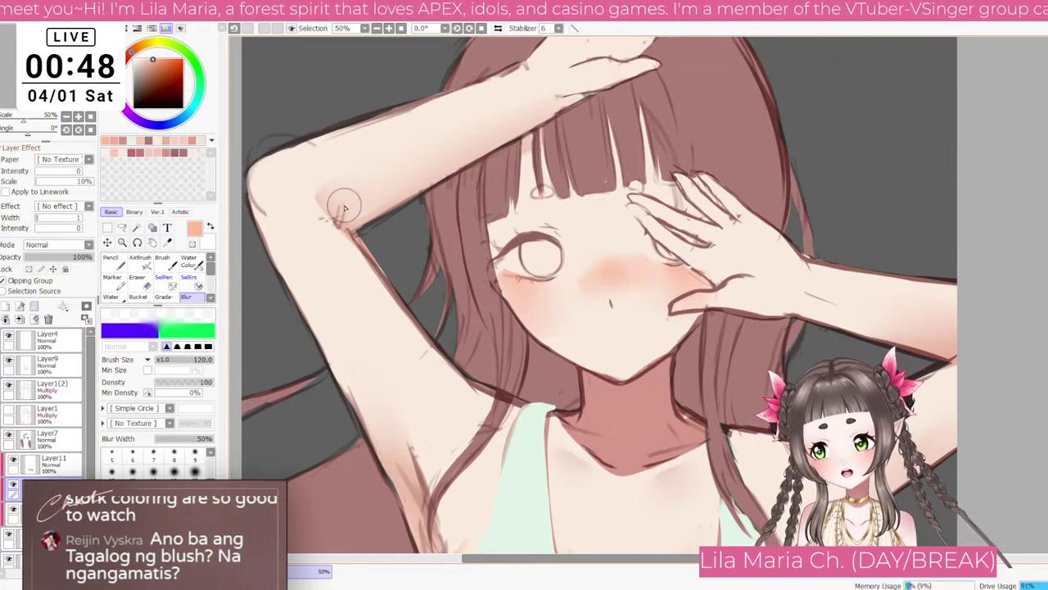
# Step: Blend the nose blush outward into both cheeks with Water Color at sizes 70 and 120
pyautogui.click(194, 265)
pyautogui.press('[')
pyautogui.press('[')
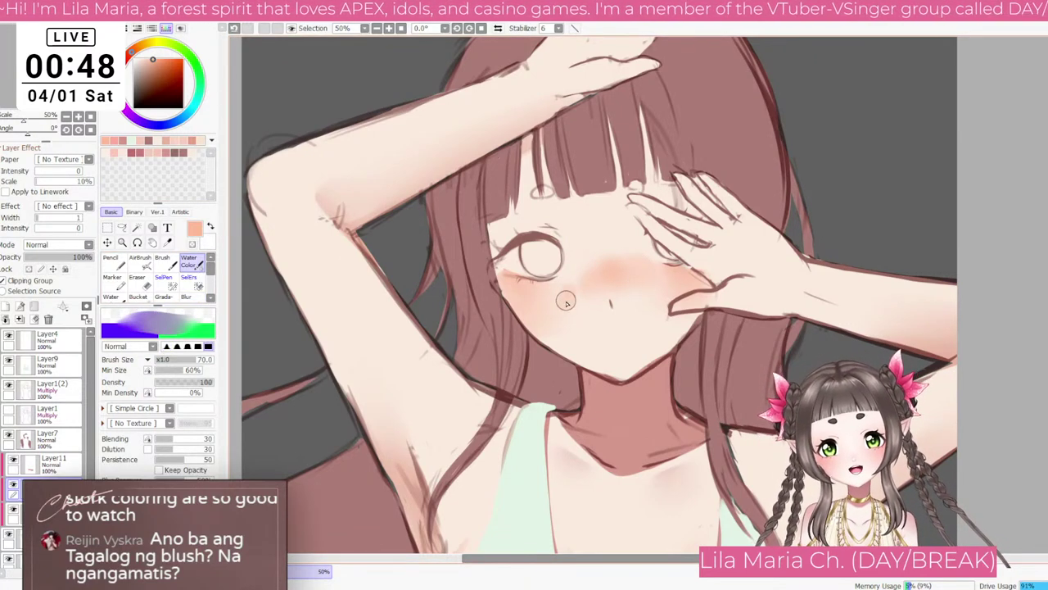
pyautogui.press(']')
pyautogui.press(']')
pyautogui.press(']')
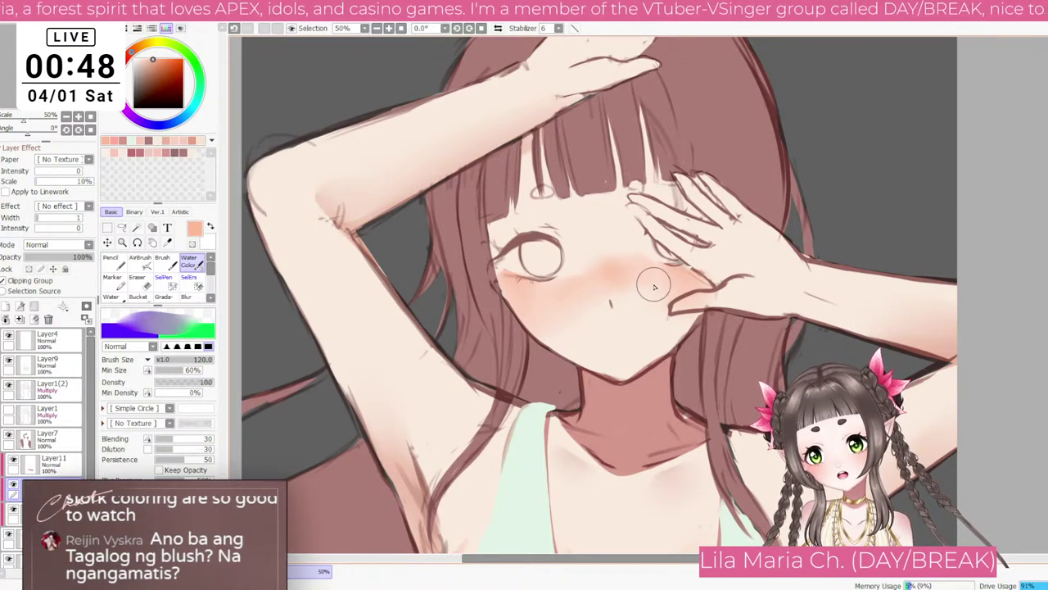
pyautogui.moveTo(655, 285); pyautogui.dragTo(673, 288)
# Step: Deepen the blush beneath the covered eye and even out both cheeks with Water Color at sizes 80 and 200
pyautogui.press(']')
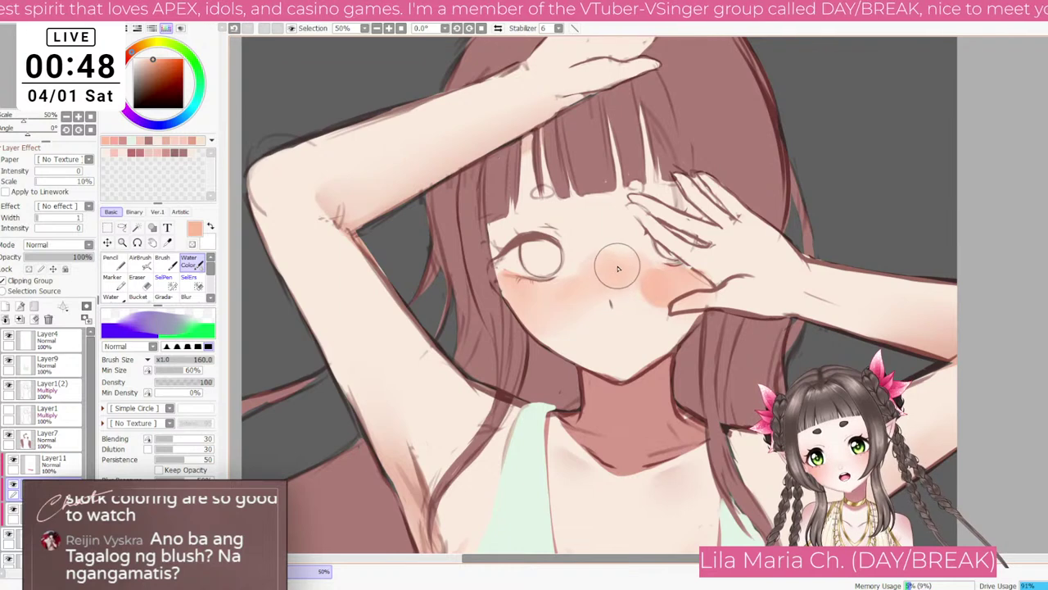
pyautogui.press('[')
pyautogui.moveTo(646, 292)
pyautogui.mouseDown()
pyautogui.moveTo(664, 299)
pyautogui.moveTo(658, 292)
pyautogui.mouseUp()
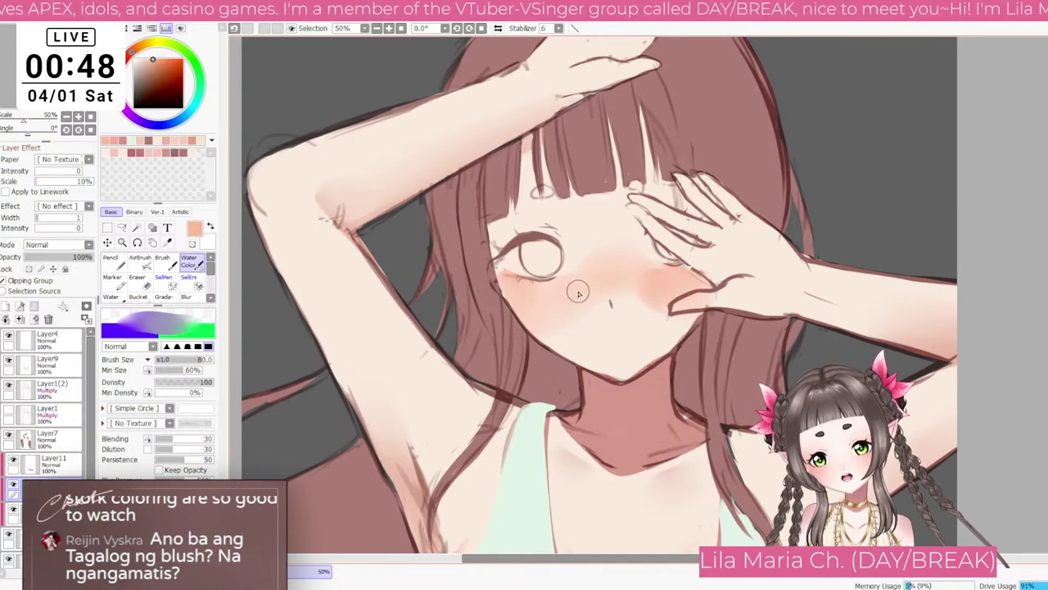
pyautogui.press(']')
pyautogui.press(']')
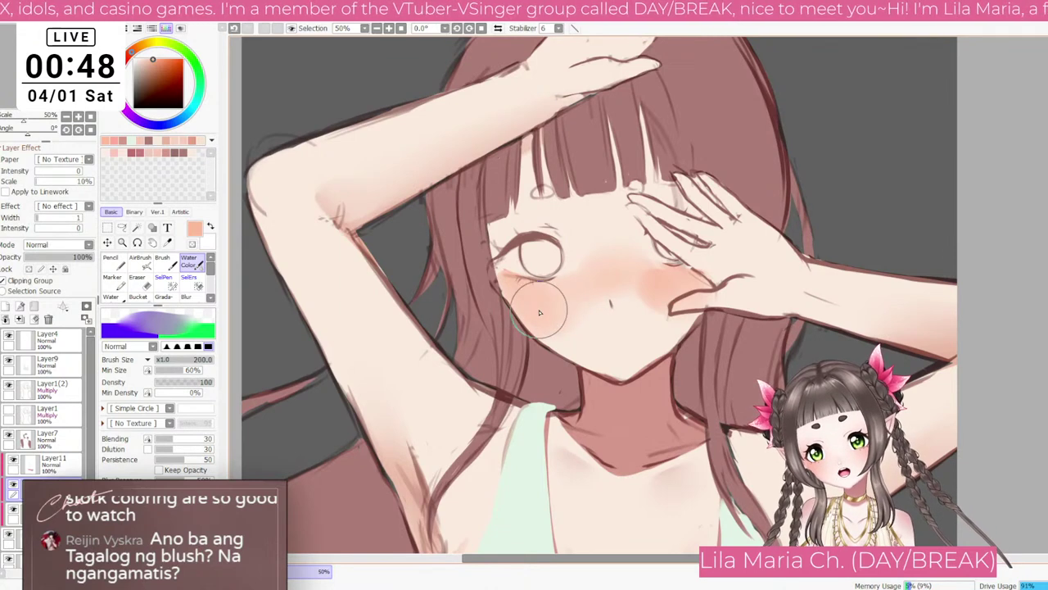
pyautogui.moveTo(636, 292)
pyautogui.mouseDown()
pyautogui.moveTo(660, 319)
pyautogui.moveTo(651, 300)
pyautogui.mouseUp()
pyautogui.scroll(-1, 689, 277)
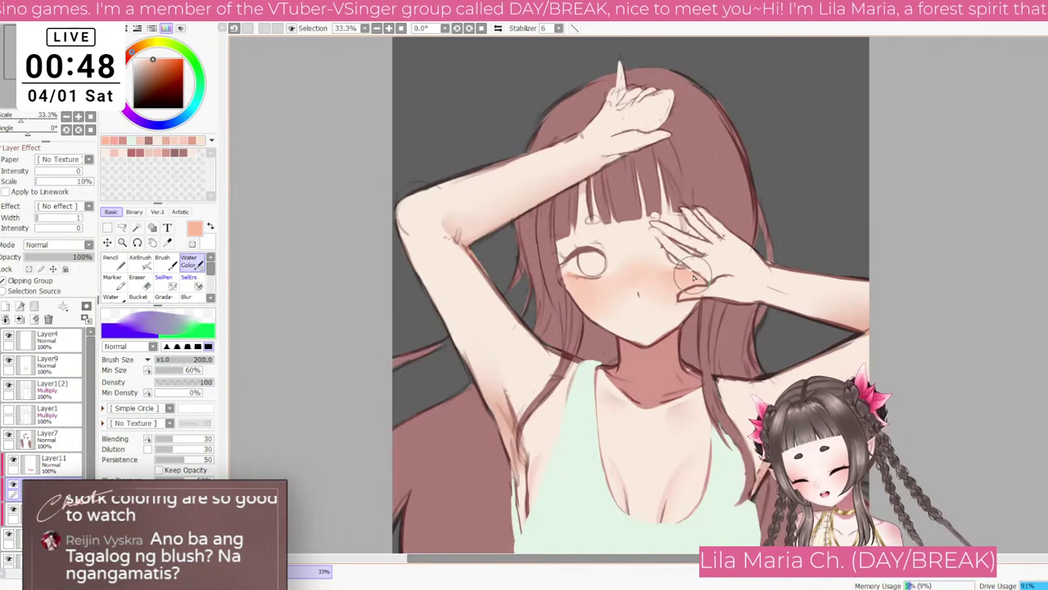
pyautogui.scroll(2, 697, 335)
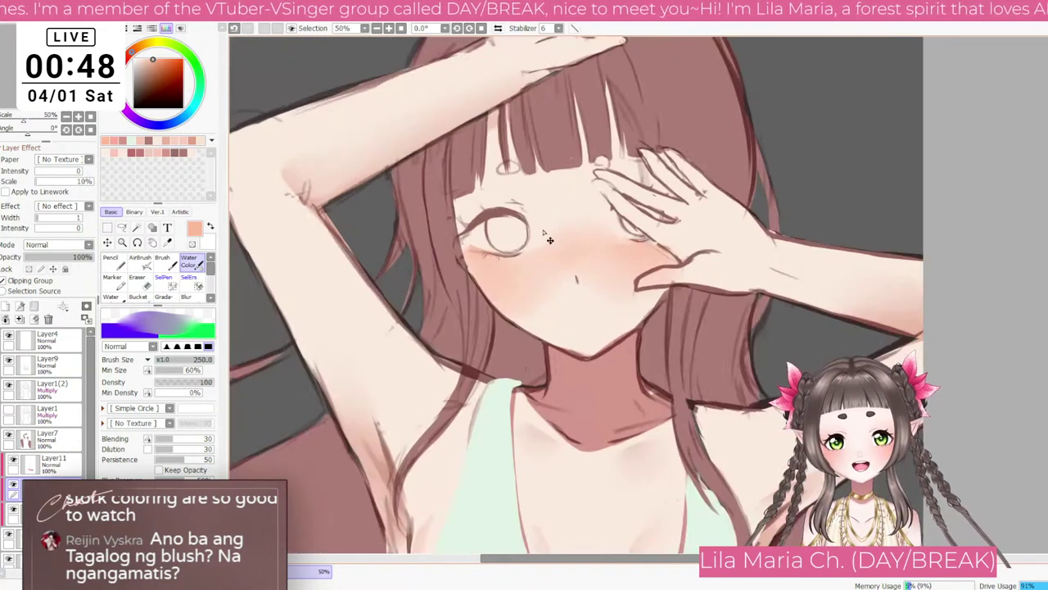
# Step: Paint soft peach shading on the upper lid above the uncovered eye with Water Color at size 60
pyautogui.press('[')
pyautogui.press('[')
pyautogui.press('[')
pyautogui.press('[')
pyautogui.press('[')
pyautogui.press('[')
pyautogui.moveTo(496, 108); pyautogui.dragTo(503, 151)
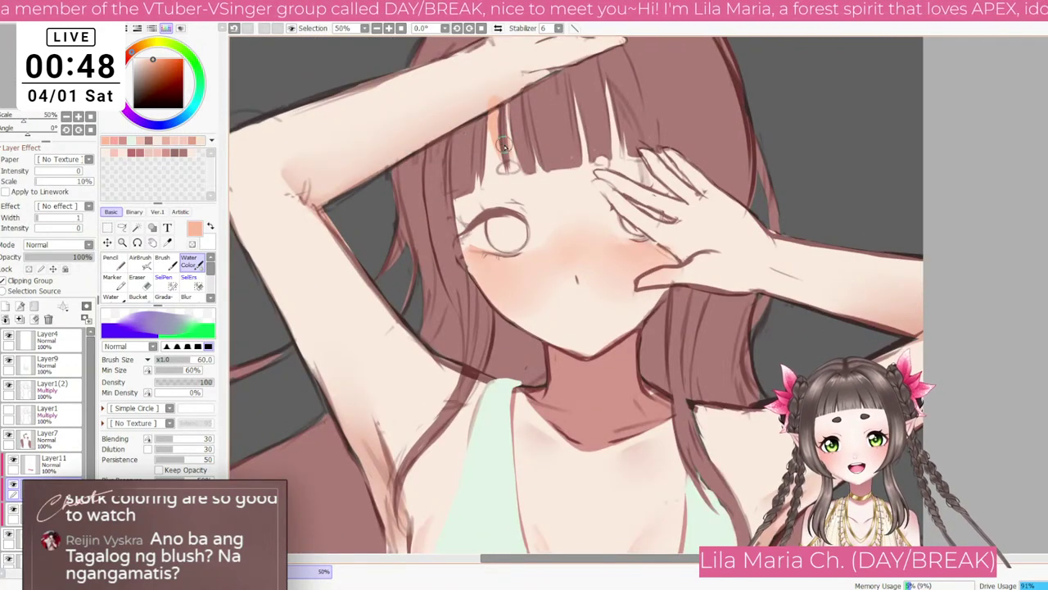
pyautogui.hotkey('ctrl', 'z')
pyautogui.hotkey('ctrl', 'z')
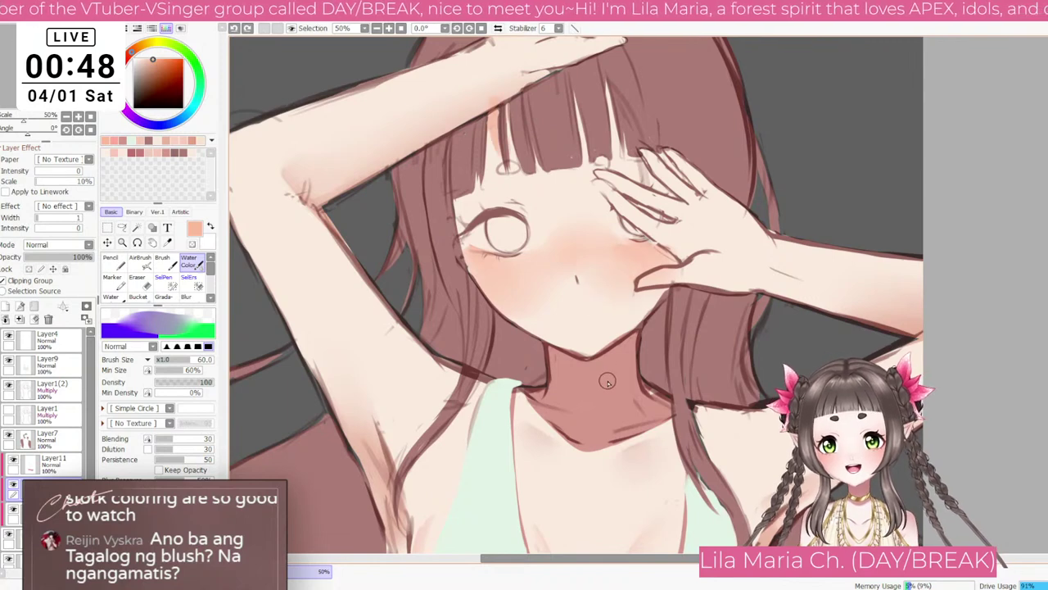
pyautogui.press(']')
pyautogui.moveTo(508, 197); pyautogui.dragTo(516, 199)
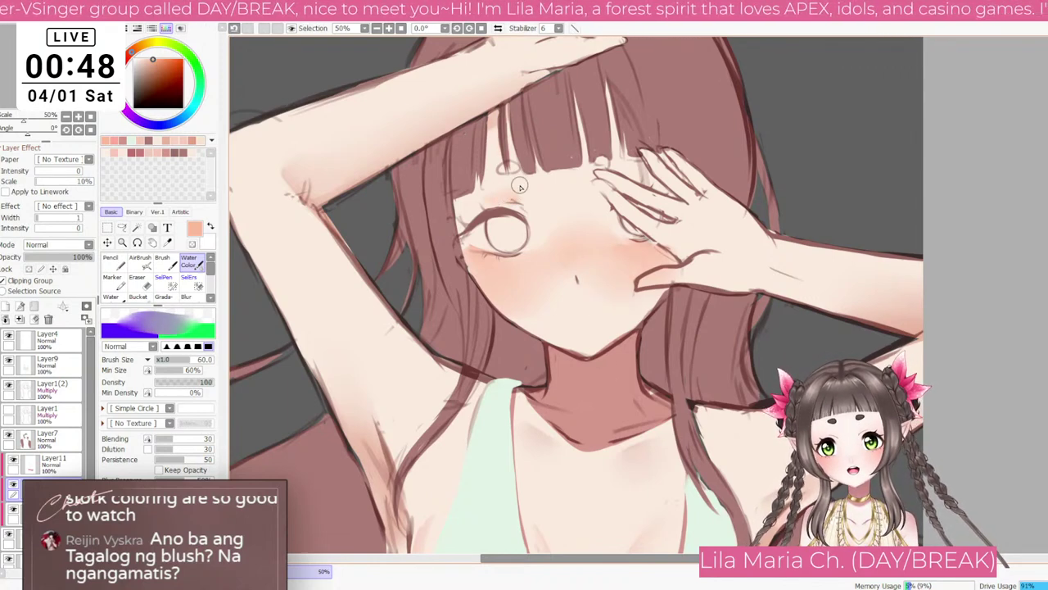
# Step: Pick a muted pink from the drawing and define the crease above the uncovered eye with the Brush at size 9
pyautogui.rightClick(592, 375)
pyautogui.scroll(1, 256, 256)
pyautogui.click(166, 262)
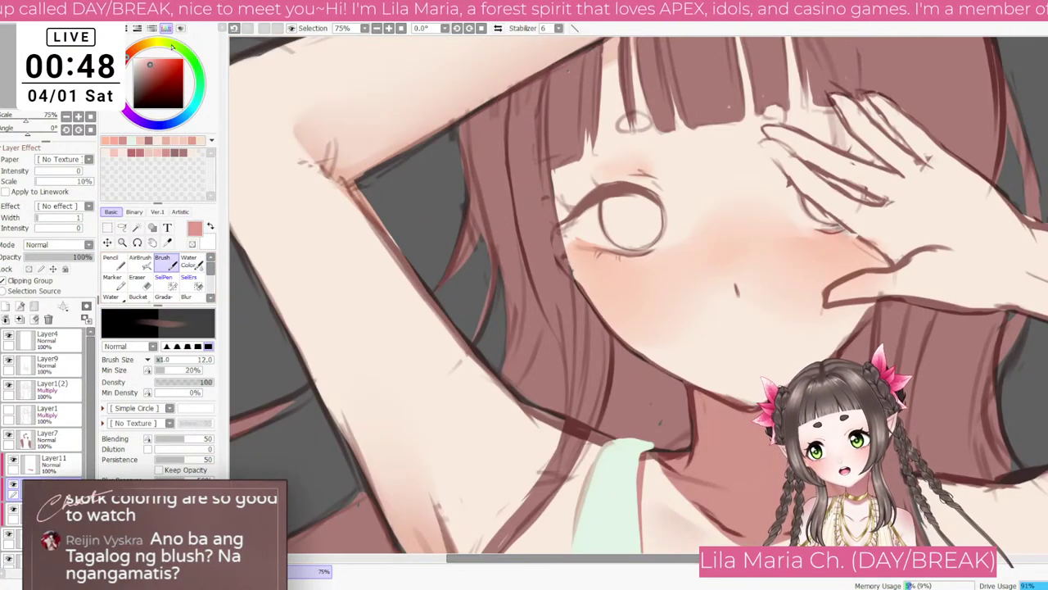
pyautogui.press('[')
pyautogui.press('[')
pyautogui.press('[')
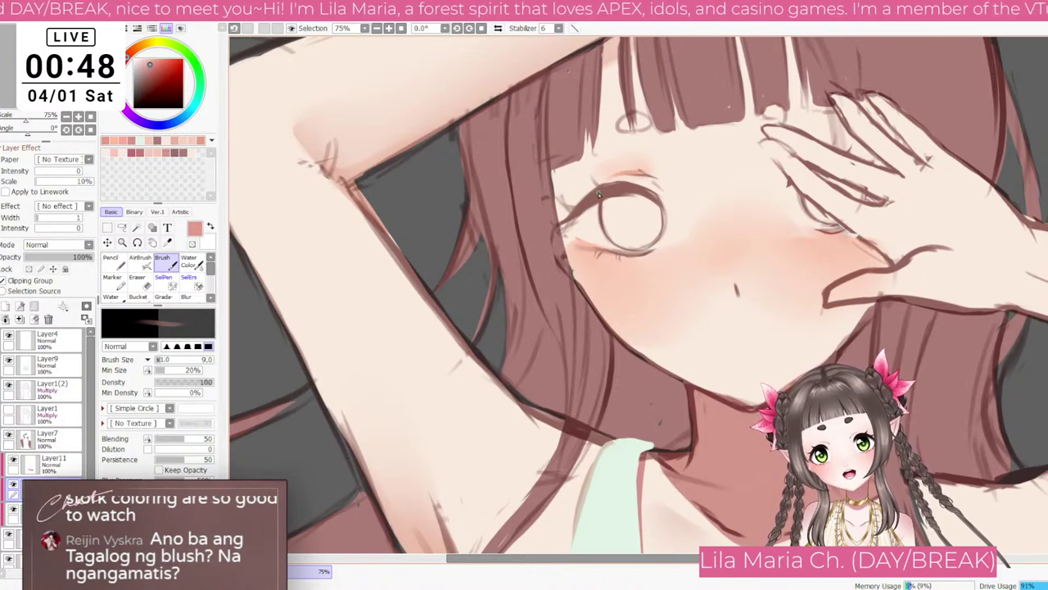
# Step: Strengthen the pink lines along the outer corner and lower lid of the uncovered eye with the Brush at size 12
pyautogui.press('End')
pyautogui.press('End')
pyautogui.press('End')
pyautogui.scroll(1, 650, 208)
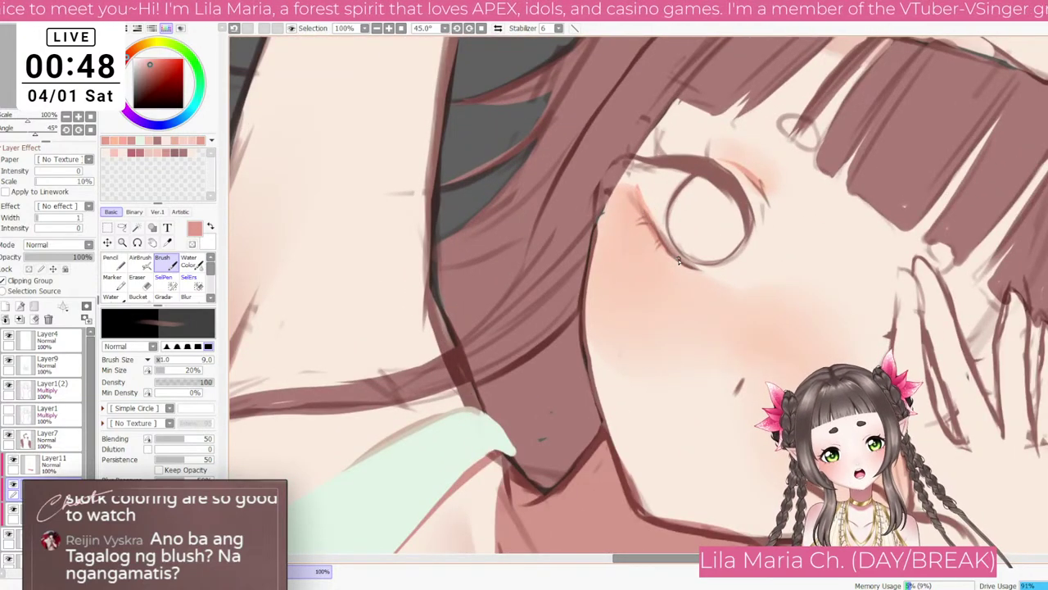
pyautogui.press('Home')
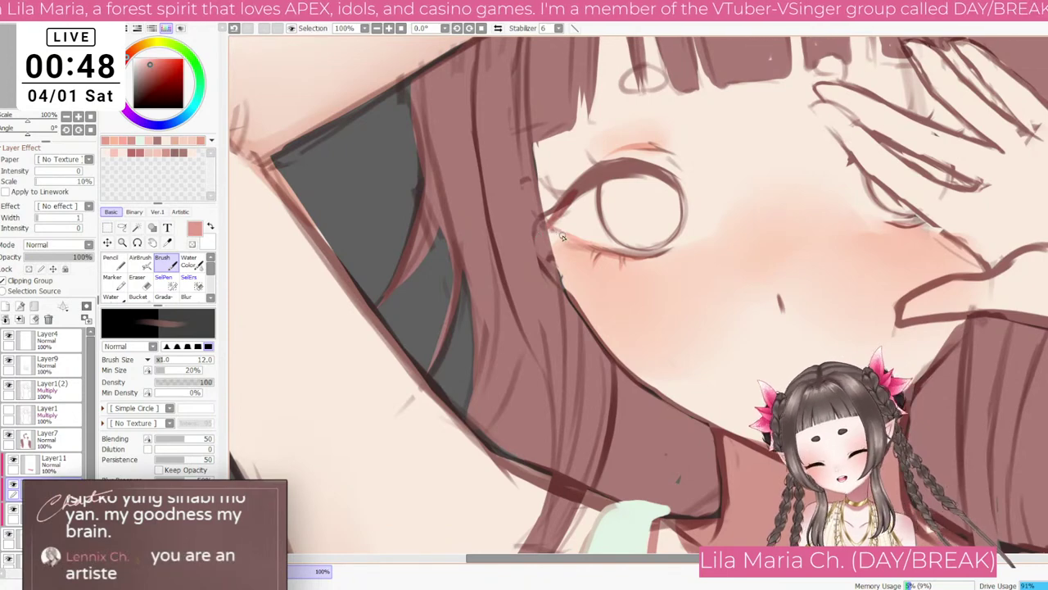
pyautogui.press('pagedown')
pyautogui.moveTo(701, 223); pyautogui.dragTo(695, 327)
pyautogui.scroll(-3, 722, 266)
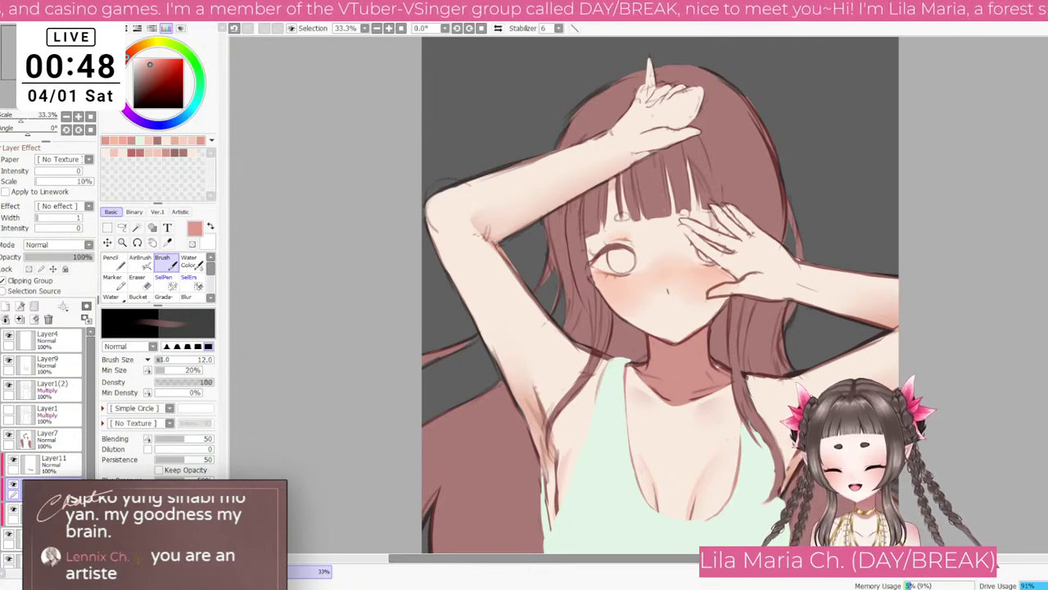
pyautogui.scroll(4, 680, 320)
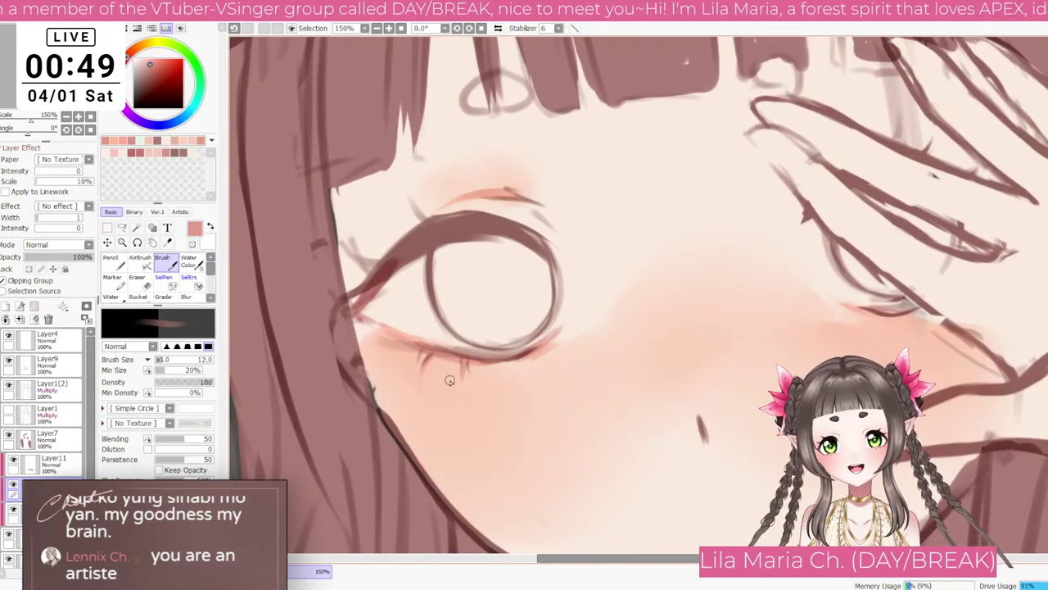
pyautogui.scroll(-4, 450, 380)
pyautogui.scroll(3, 721, 445)
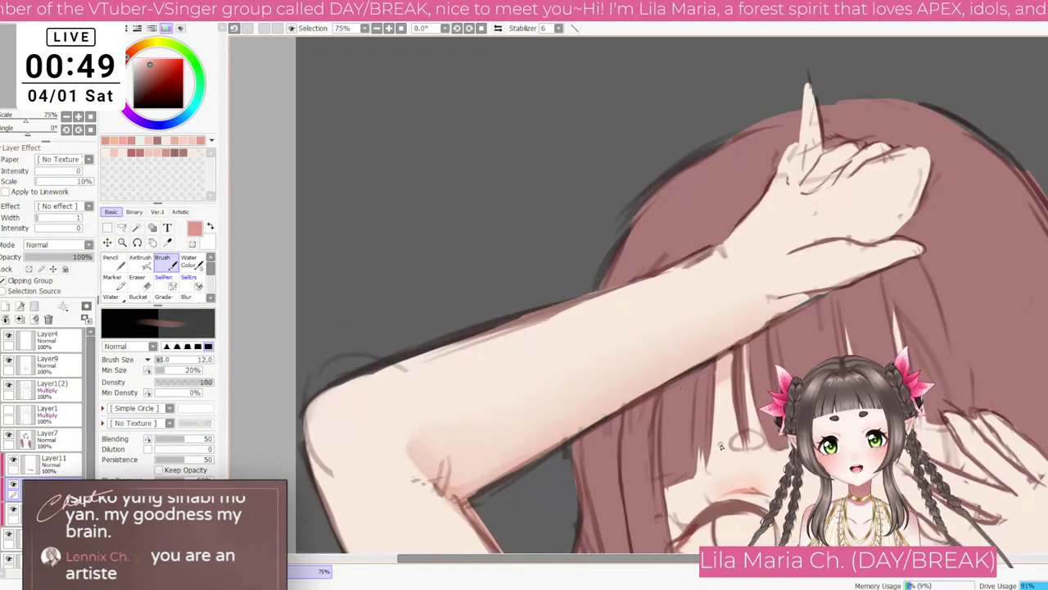
# Step: Fill both round eyebrows with the hair colour on Layer7 using the Brush at size 35
pyautogui.moveTo(721, 446); pyautogui.dragTo(602, 350)
pyautogui.scroll(1, 615, 351)
pyautogui.moveTo(669, 384); pyautogui.dragTo(489, 246)
pyautogui.click(72, 423)
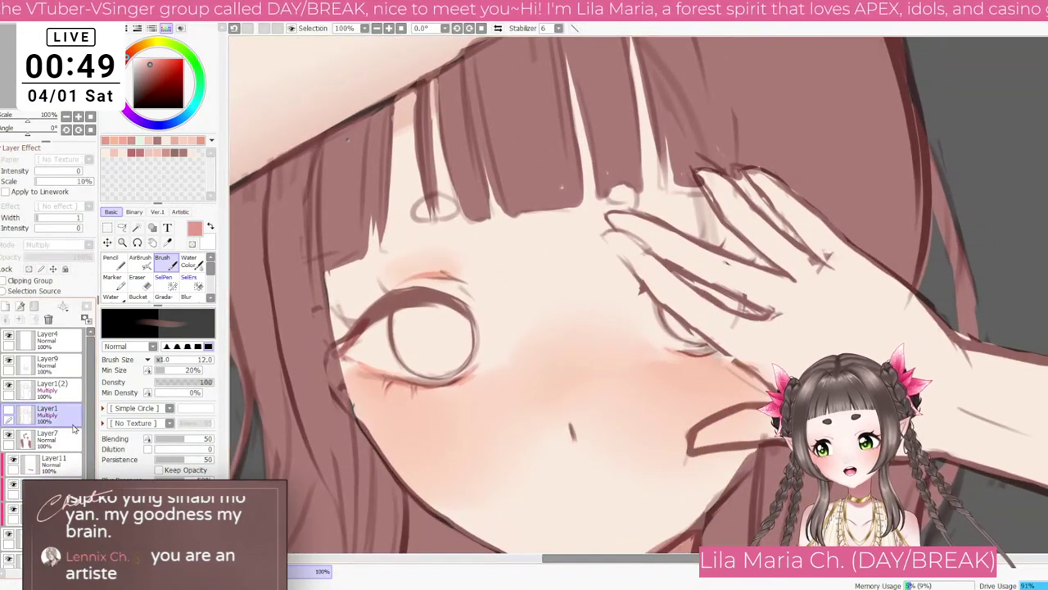
pyautogui.click(72, 433)
pyautogui.press(']')
pyautogui.press(']')
pyautogui.press(']')
pyautogui.moveTo(431, 201)
pyautogui.mouseDown()
pyautogui.moveTo(424, 210)
pyautogui.moveTo(447, 206)
pyautogui.moveTo(437, 211)
pyautogui.mouseUp()
pyautogui.press(']')
pyautogui.moveTo(624, 190); pyautogui.dragTo(614, 196)
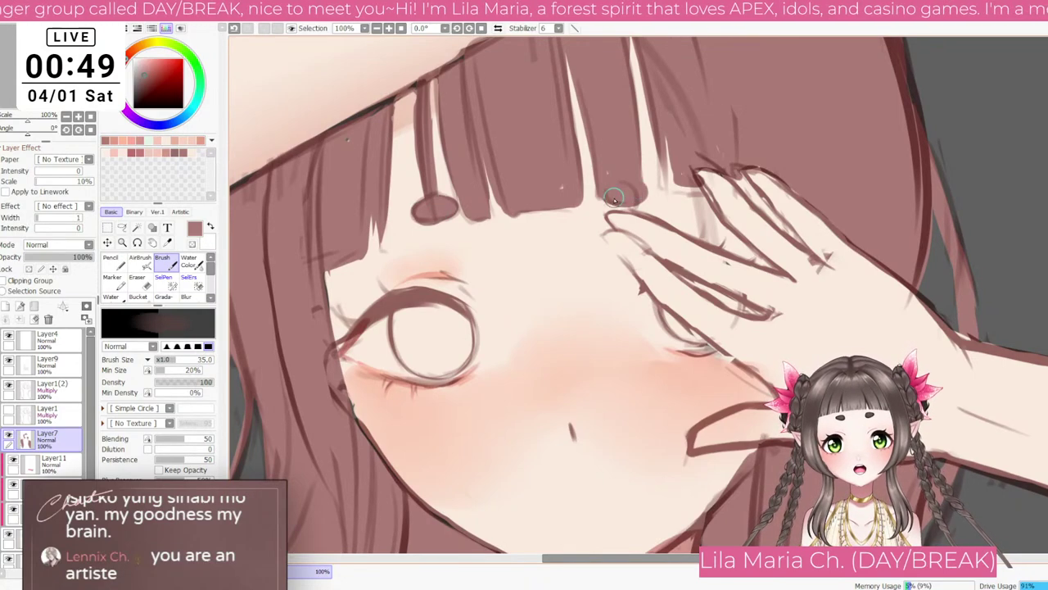
pyautogui.scroll(-5, 676, 161)
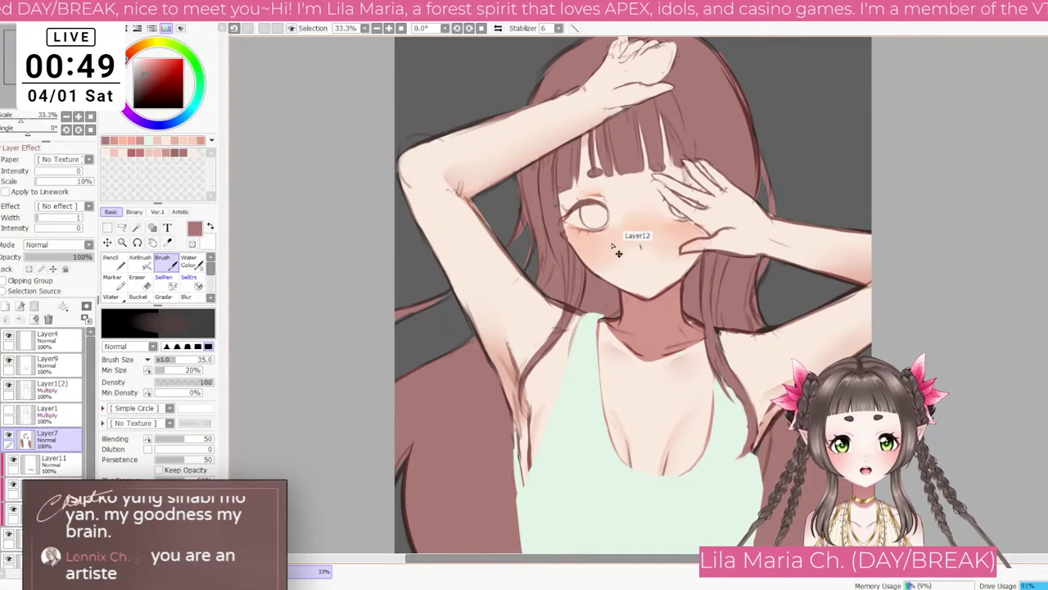
# Step: Return to the face blush layer, reduce the Brush to a fine size and shift the colour to a deep red
pyautogui.keyDown('alt'); pyautogui.click(618, 253); pyautogui.keyUp('alt')
pyautogui.scroll(3, 443, 203)
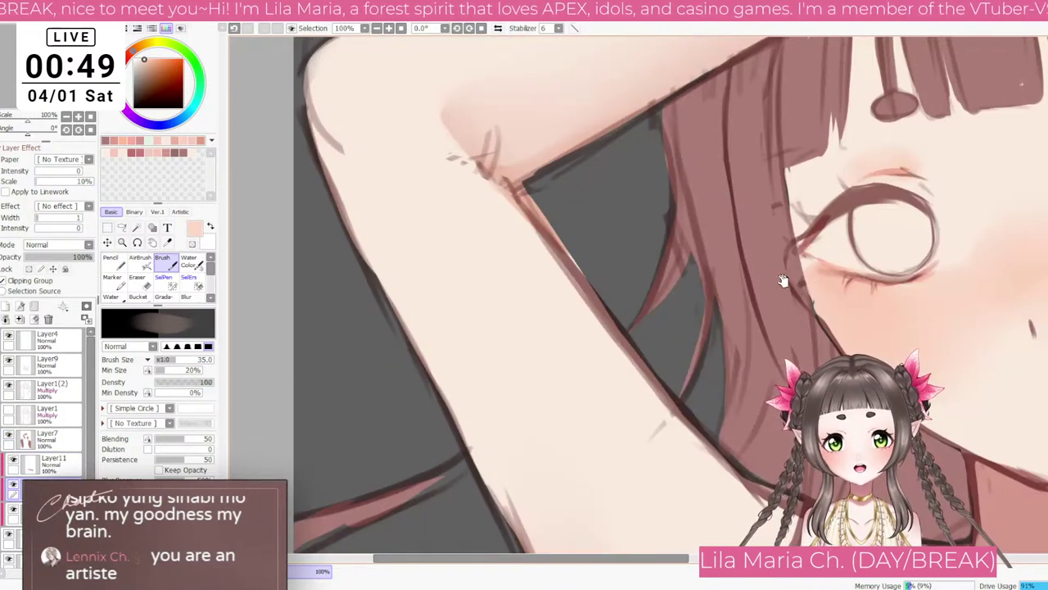
pyautogui.moveTo(782, 281); pyautogui.dragTo(457, 302)
pyautogui.keyDown('alt'); pyautogui.click(508, 287); pyautogui.keyUp('alt')
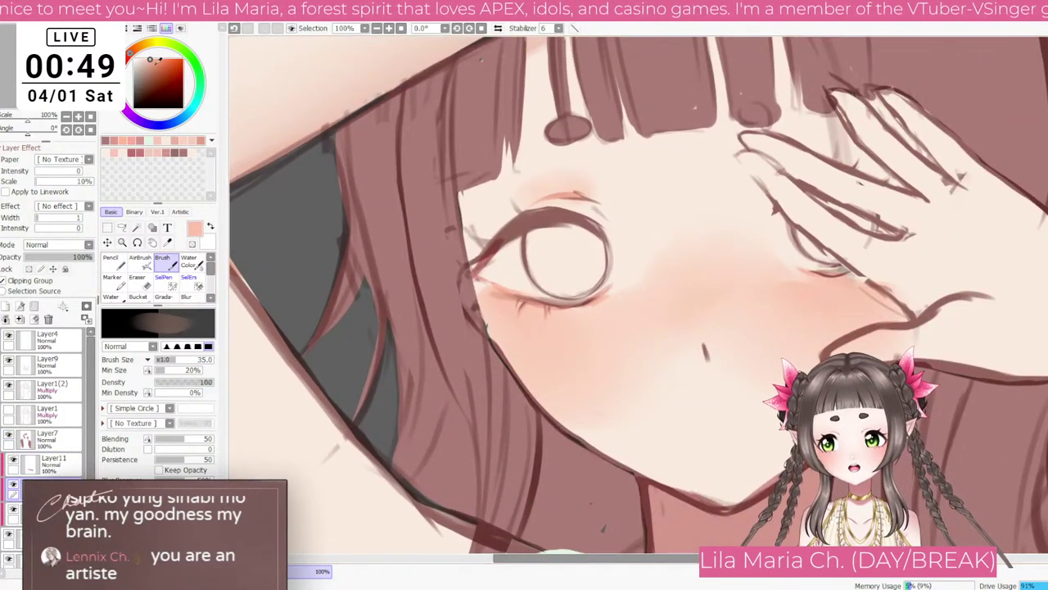
pyautogui.click(156, 68)
pyautogui.press('[')
pyautogui.press('[')
pyautogui.press('[')
pyautogui.press('[')
pyautogui.press('[')
pyautogui.press('[')
pyautogui.press('[')
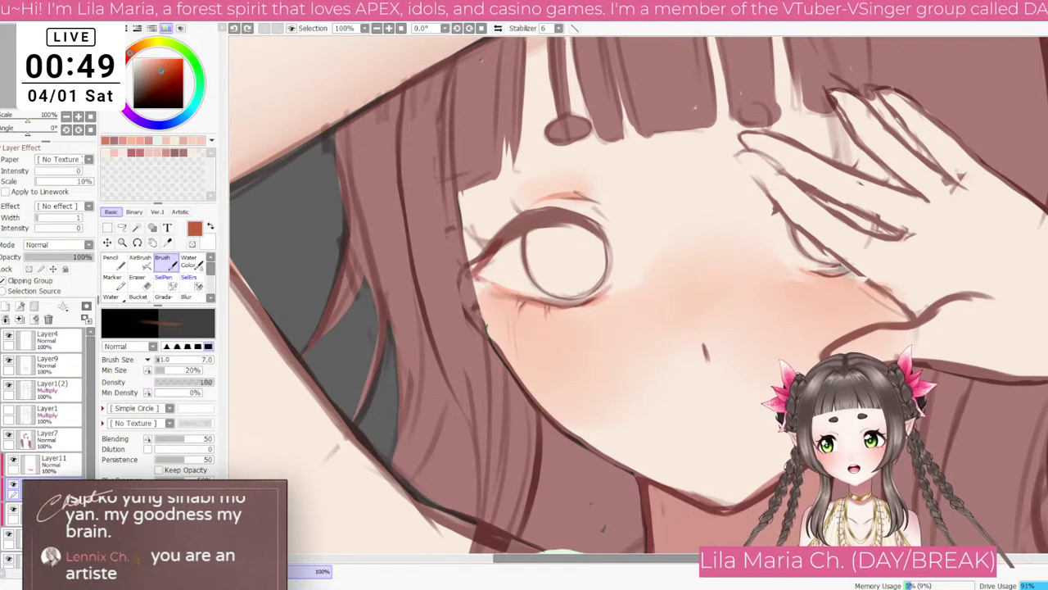
pyautogui.click(127, 58)
# Step: Try fine deep red hatching beneath the uncovered eye with the Brush at size 4
pyautogui.moveTo(532, 341); pyautogui.dragTo(528, 377)
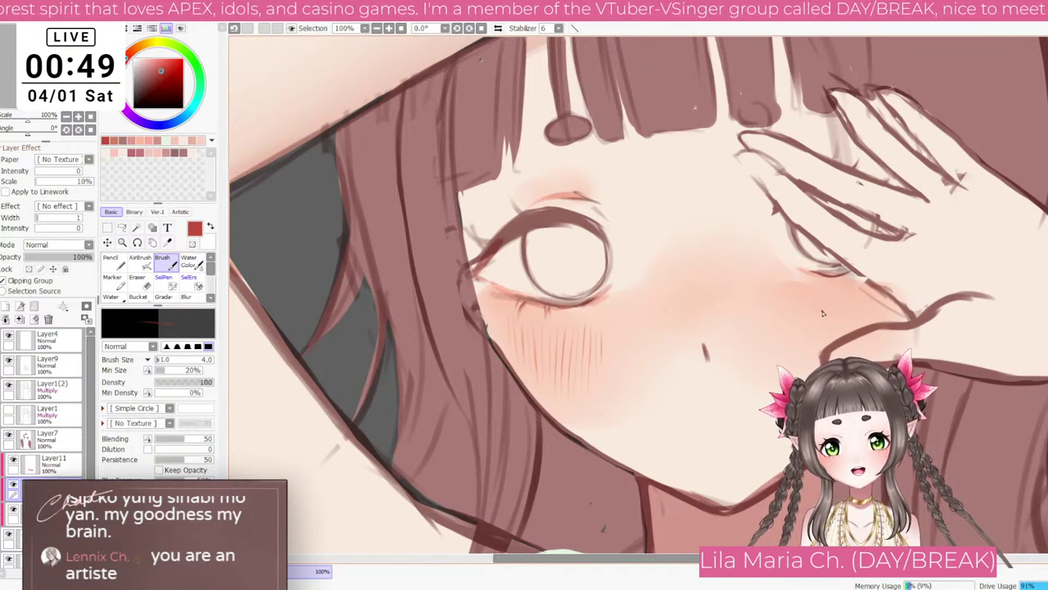
pyautogui.hotkey('ctrl', 'z')
pyautogui.hotkey('ctrl', 'z')
pyautogui.hotkey('ctrl', 'z')
pyautogui.hotkey('ctrl', 'z')
pyautogui.hotkey('ctrl', 'z')
pyautogui.hotkey('ctrl', 'z')
pyautogui.hotkey('ctrl', 'z')
pyautogui.hotkey('ctrl', 'z')
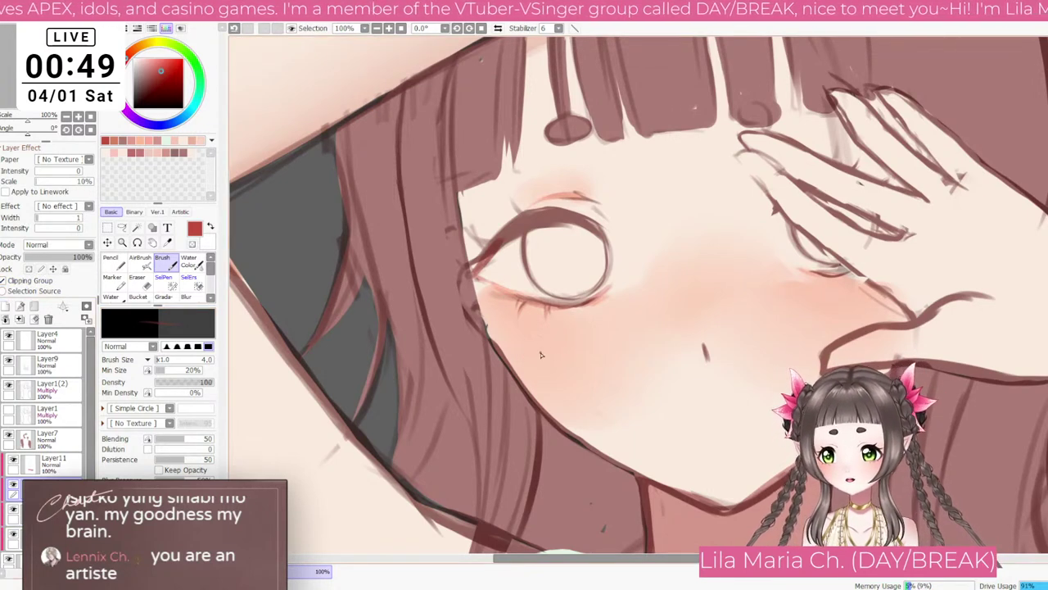
# Step: Choose a lighter red and draw fine vertical hatching over the blush beneath the uncovered eye with the Brush at size 6
pyautogui.click(163, 63)
pyautogui.click(155, 64)
pyautogui.press(']')
pyautogui.press(']')
pyautogui.moveTo(519, 308); pyautogui.dragTo(511, 357)
pyautogui.moveTo(529, 321)
pyautogui.mouseDown()
pyautogui.moveTo(520, 367)
pyautogui.moveTo(544, 387)
pyautogui.mouseUp()
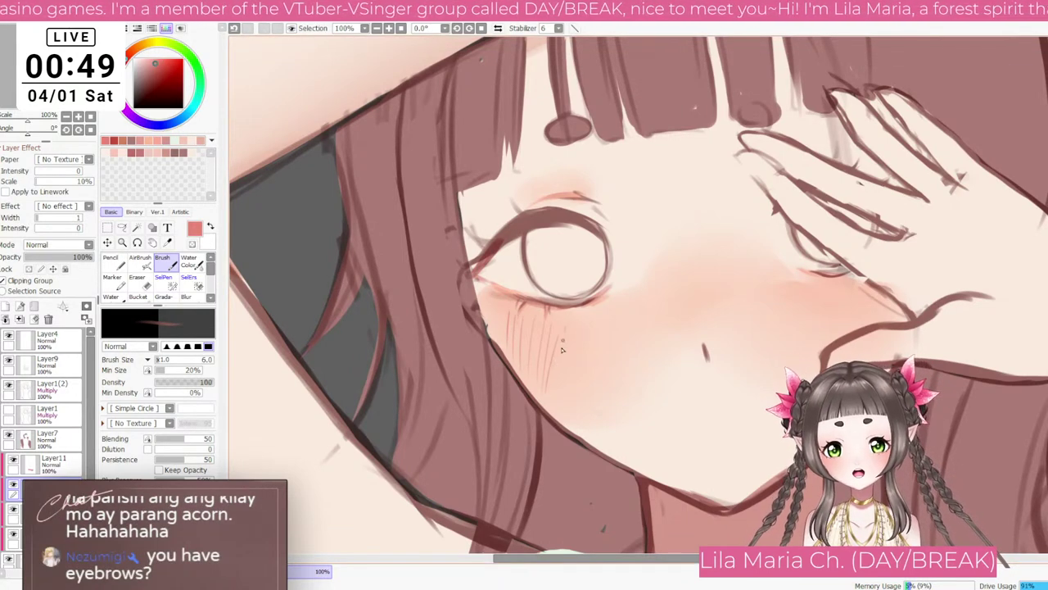
pyautogui.moveTo(571, 318); pyautogui.dragTo(560, 362)
pyautogui.moveTo(597, 308)
pyautogui.mouseDown()
pyautogui.moveTo(584, 383)
pyautogui.moveTo(605, 368)
pyautogui.mouseUp()
# Step: Draw matching blush hatching on the nose bridge and the cheek beneath the covered eye
pyautogui.moveTo(693, 289)
pyautogui.mouseDown()
pyautogui.moveTo(716, 279)
pyautogui.moveTo(701, 314)
pyautogui.mouseUp()
pyautogui.moveTo(779, 292); pyautogui.dragTo(775, 324)
pyautogui.moveTo(788, 292)
pyautogui.mouseDown()
pyautogui.moveTo(779, 331)
pyautogui.moveTo(808, 343)
pyautogui.mouseUp()
pyautogui.moveTo(823, 295)
pyautogui.mouseDown()
pyautogui.moveTo(819, 336)
pyautogui.moveTo(834, 333)
pyautogui.mouseUp()
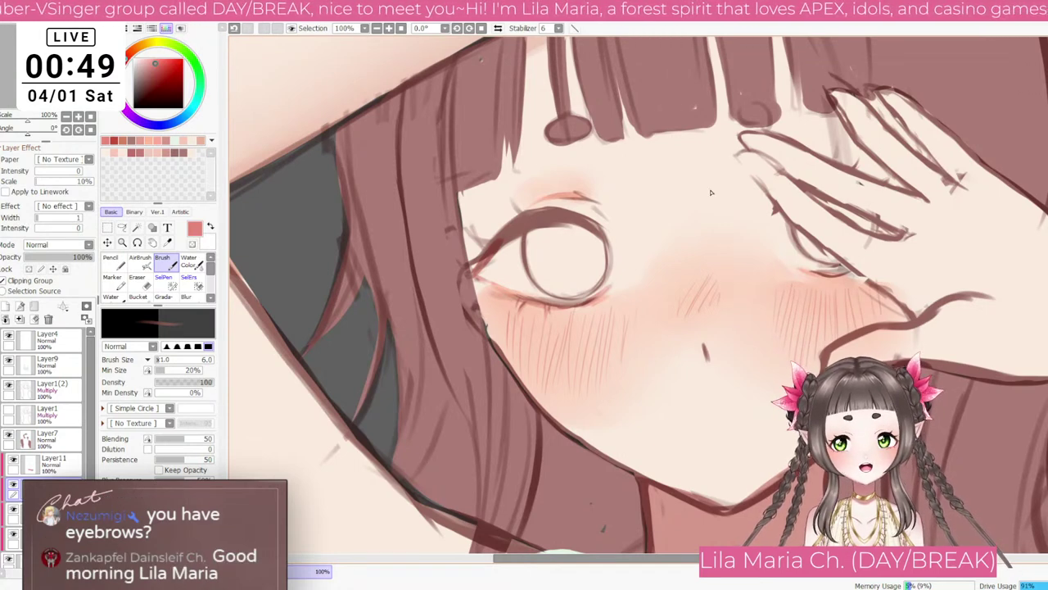
pyautogui.click(91, 117)
pyautogui.scroll(2, 711, 236)
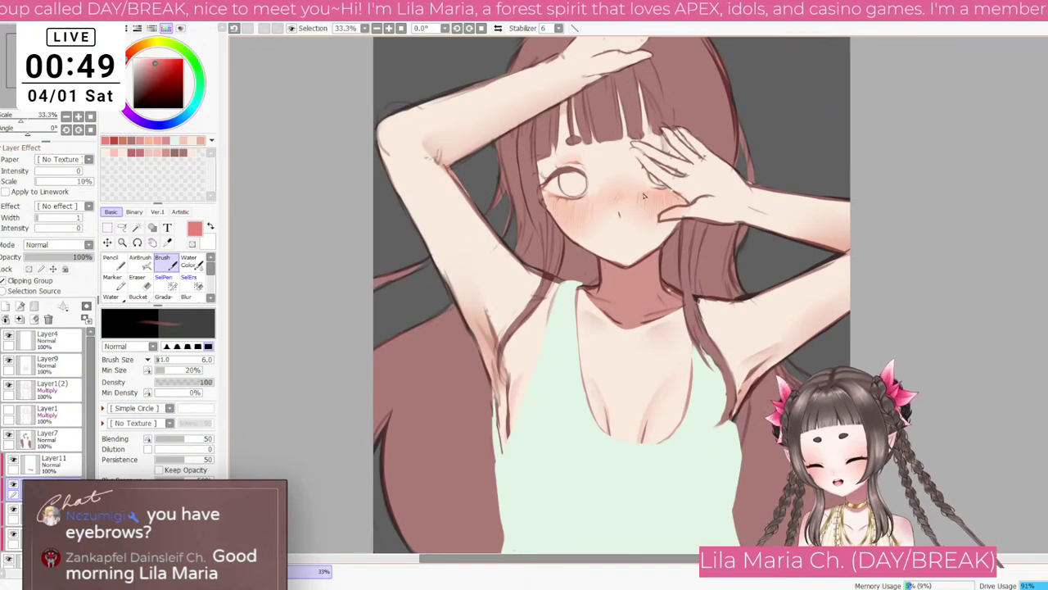
# Step: Add a new layer directly above the hair layer and choose a pale mint green for the eyes
pyautogui.scroll(-1, 646, 213)
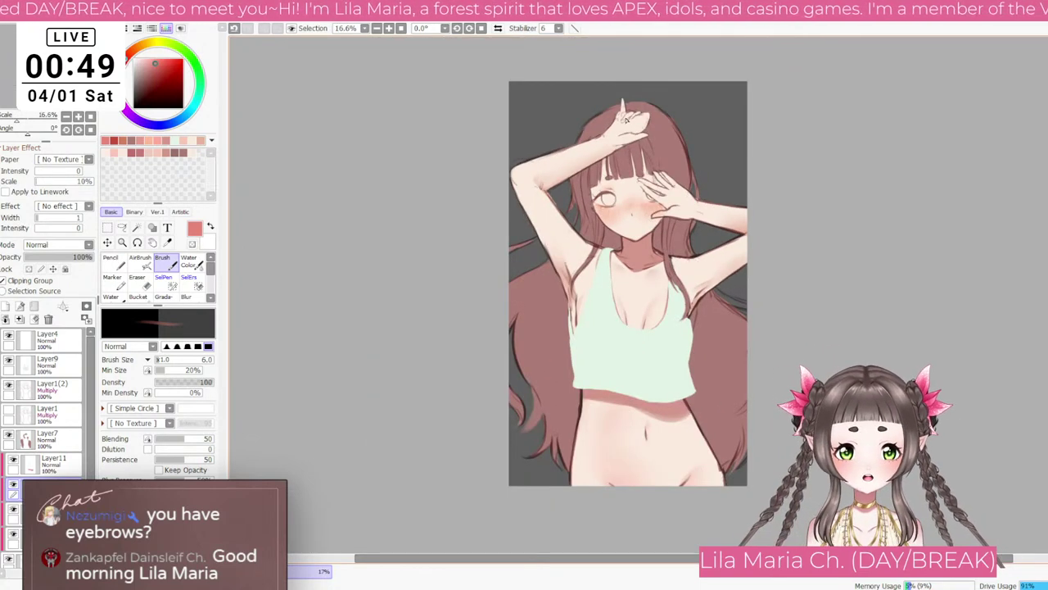
pyautogui.scroll(1, 615, 187)
pyautogui.scroll(2, 614, 172)
pyautogui.press('pagedown')
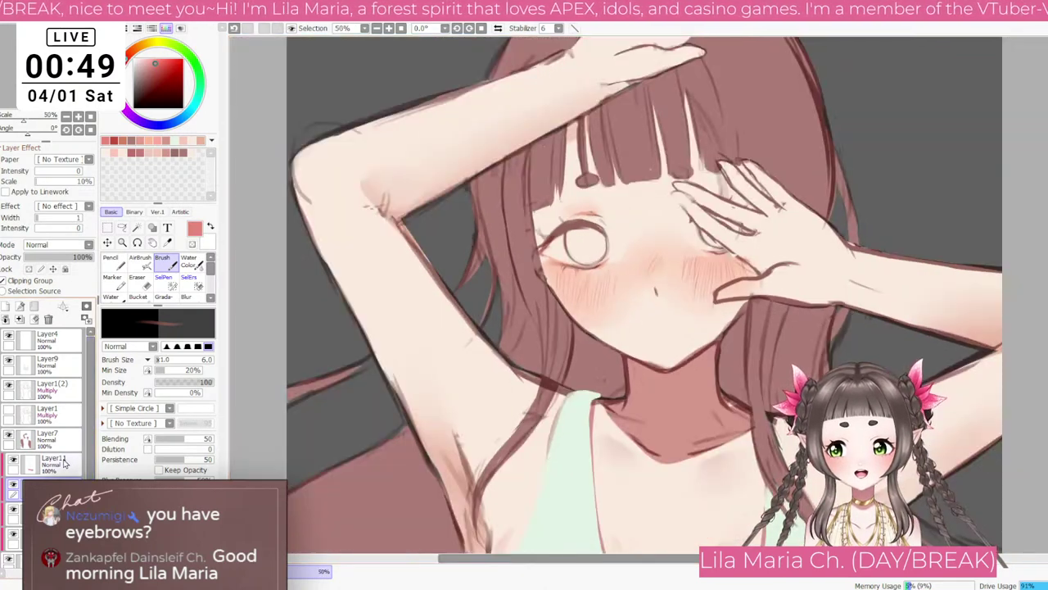
pyautogui.click(56, 439)
pyautogui.click(7, 306)
pyautogui.click(200, 72)
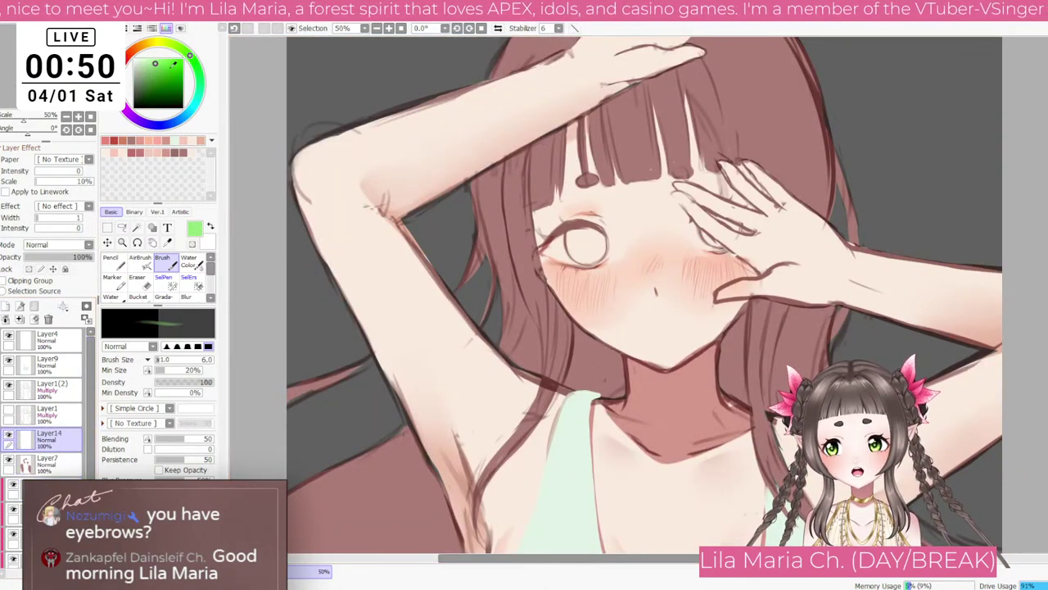
pyautogui.click(141, 63)
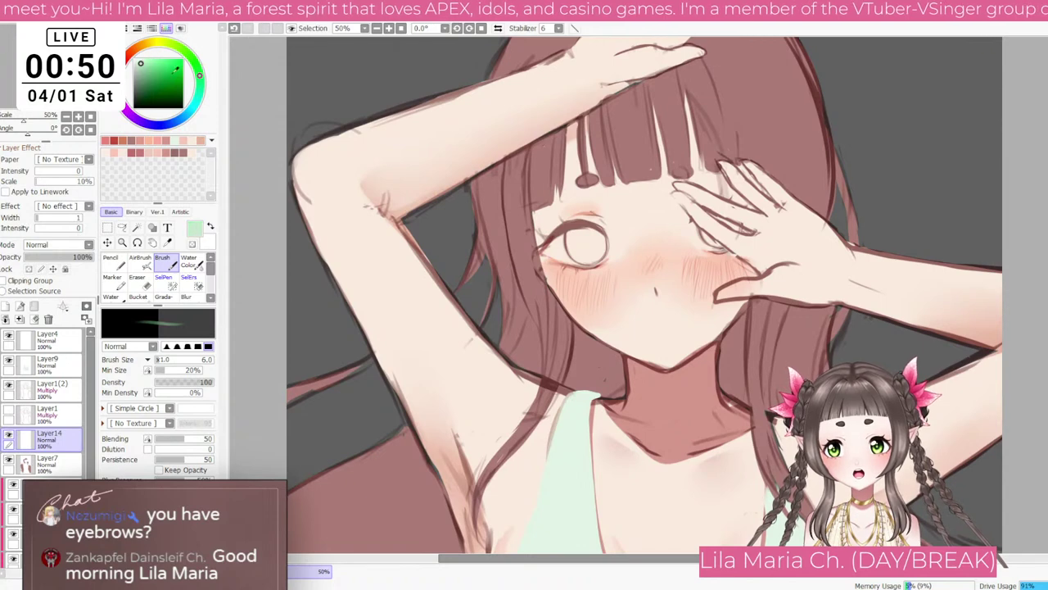
pyautogui.click(201, 89)
# Step: Fill the uncovered iris and the one visible behind the hand with flat mint green using the Pencil at size 70
pyautogui.click(113, 263)
pyautogui.click(195, 502)
pyautogui.click(195, 483)
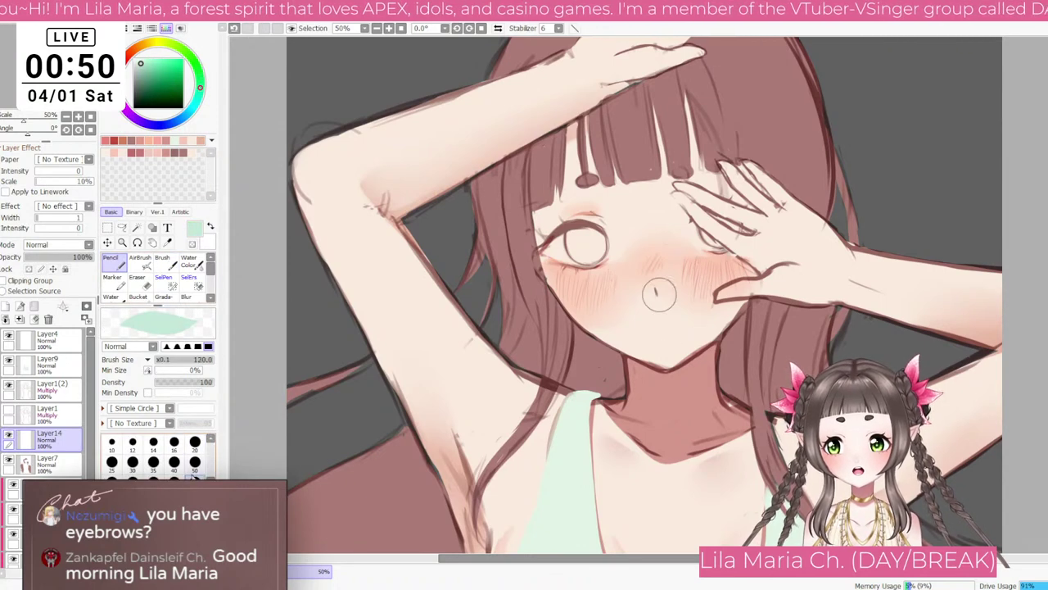
pyautogui.click(193, 461)
pyautogui.scroll(1, 604, 227)
pyautogui.press(']')
pyautogui.press(']')
pyautogui.moveTo(559, 246)
pyautogui.mouseDown()
pyautogui.moveTo(573, 266)
pyautogui.moveTo(569, 253)
pyautogui.mouseUp()
pyautogui.scroll(-2, 762, 239)
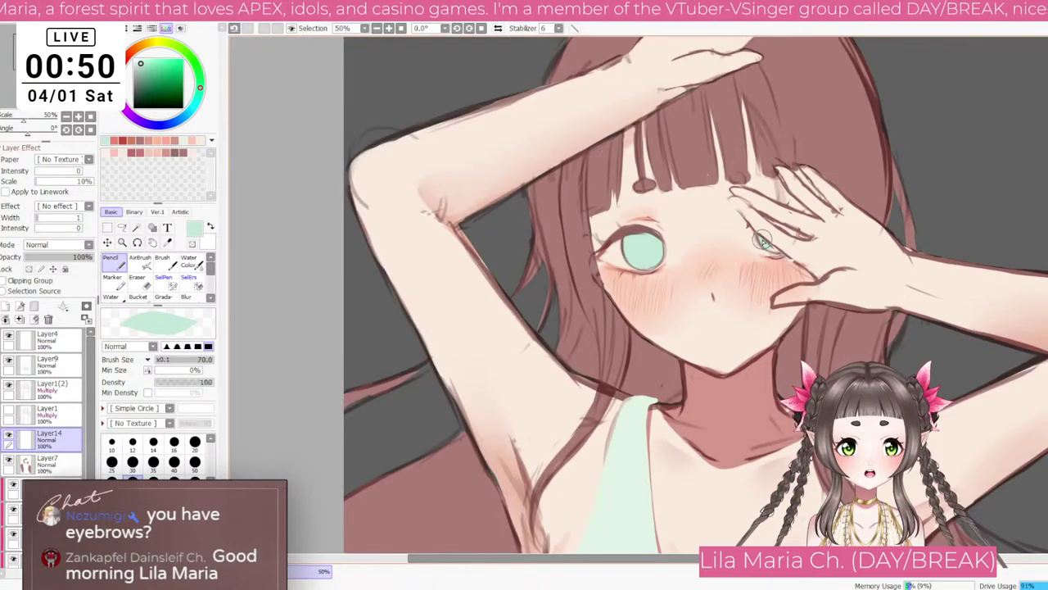
pyautogui.scroll(-4, 792, 236)
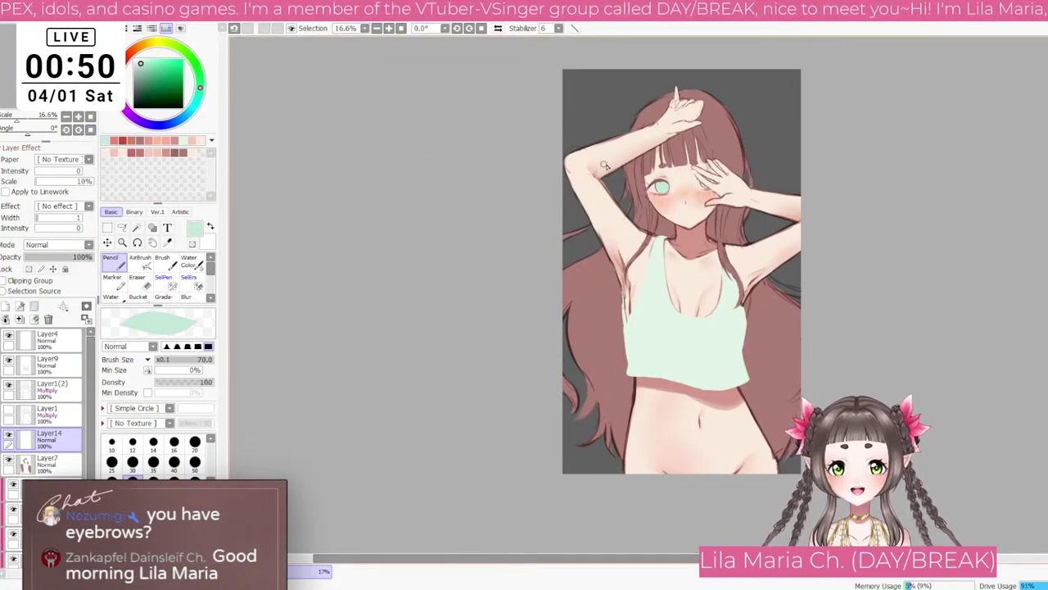
# Step: Add a layer clipped to the top's base colour layer and choose the AirBrush with a slightly darker grey-green
pyautogui.scroll(1, 605, 165)
pyautogui.click(47, 368)
pyautogui.click(5, 306)
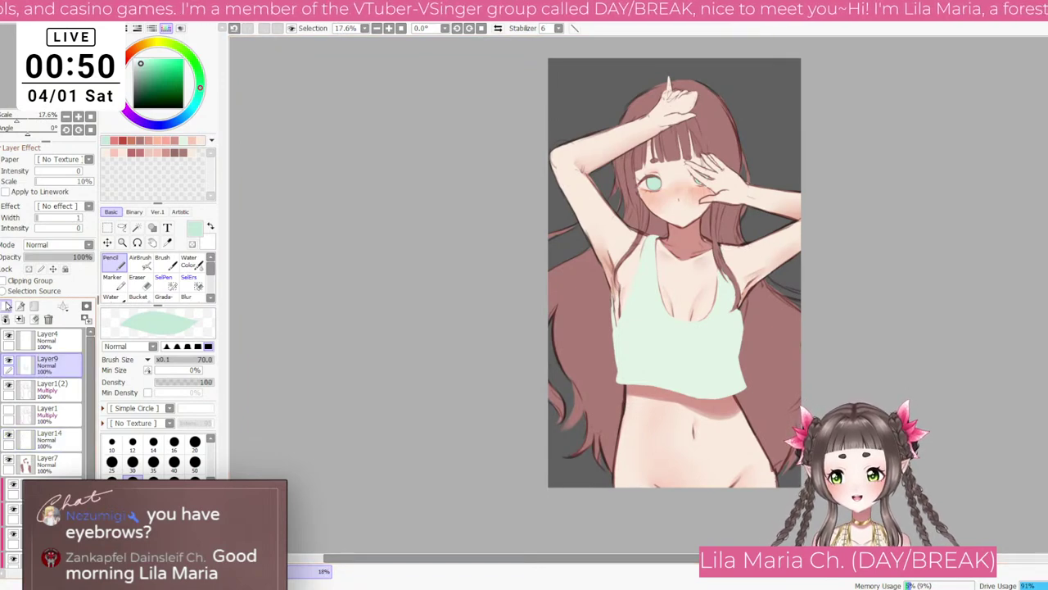
pyautogui.click(4, 280)
pyautogui.click(140, 262)
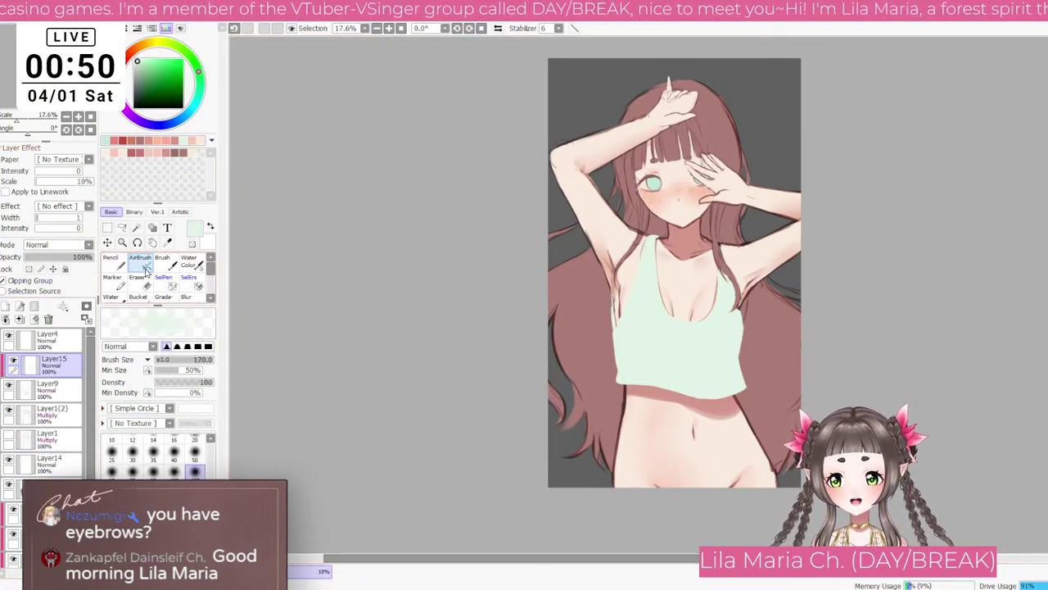
pyautogui.moveTo(137, 62); pyautogui.dragTo(134, 71)
# Step: Enlarge the AirBrush to size 2000 and lay a soft grey-green gradient over the lower part of the crop top
pyautogui.press(']')
pyautogui.press(']')
pyautogui.press(']')
pyautogui.press(']')
pyautogui.press(']')
pyautogui.press(']')
pyautogui.press(']')
pyautogui.press(']')
pyautogui.press(']')
pyautogui.press(']')
pyautogui.press(']')
pyautogui.press(']')
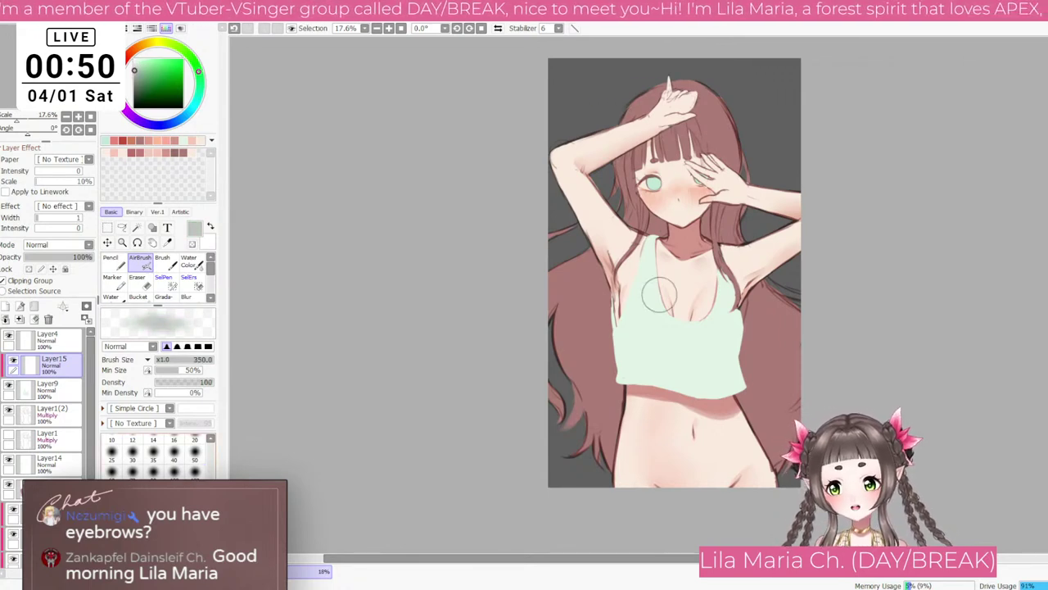
pyautogui.press(']')
pyautogui.moveTo(759, 349)
pyautogui.mouseDown()
pyautogui.moveTo(613, 398)
pyautogui.moveTo(633, 440)
pyautogui.mouseUp()
pyautogui.hotkey('ctrl', 'z')
pyautogui.press(']')
pyautogui.press(']')
pyautogui.moveTo(744, 396)
pyautogui.mouseDown()
pyautogui.moveTo(849, 359)
pyautogui.moveTo(581, 451)
pyautogui.moveTo(868, 353)
pyautogui.moveTo(548, 441)
pyautogui.moveTo(839, 385)
pyautogui.mouseUp()
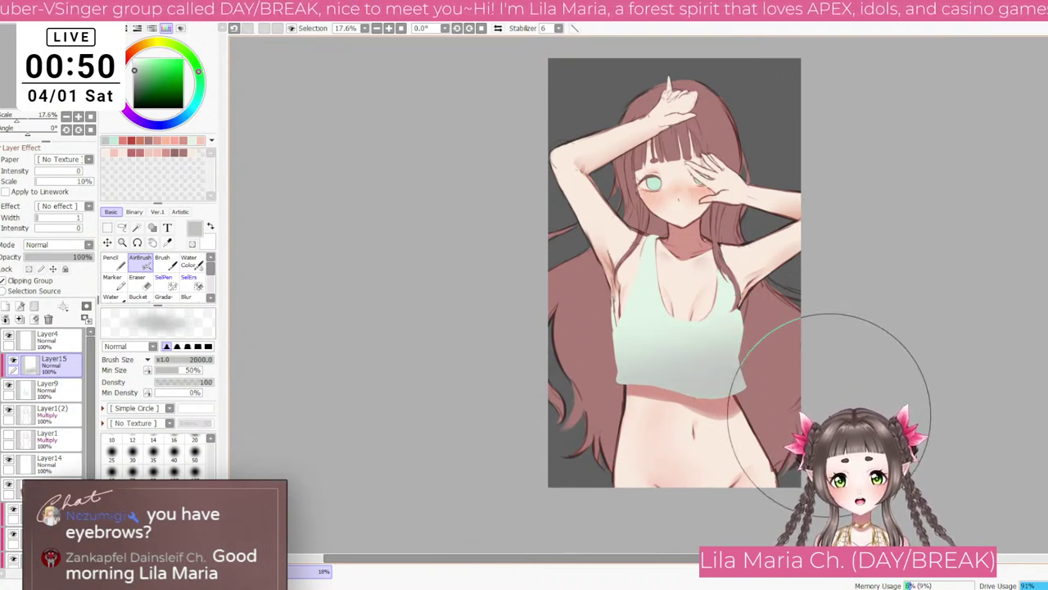
# Step: Soften the shading gradient across the chest of the top with the Blur tool at size 800
pyautogui.click(167, 263)
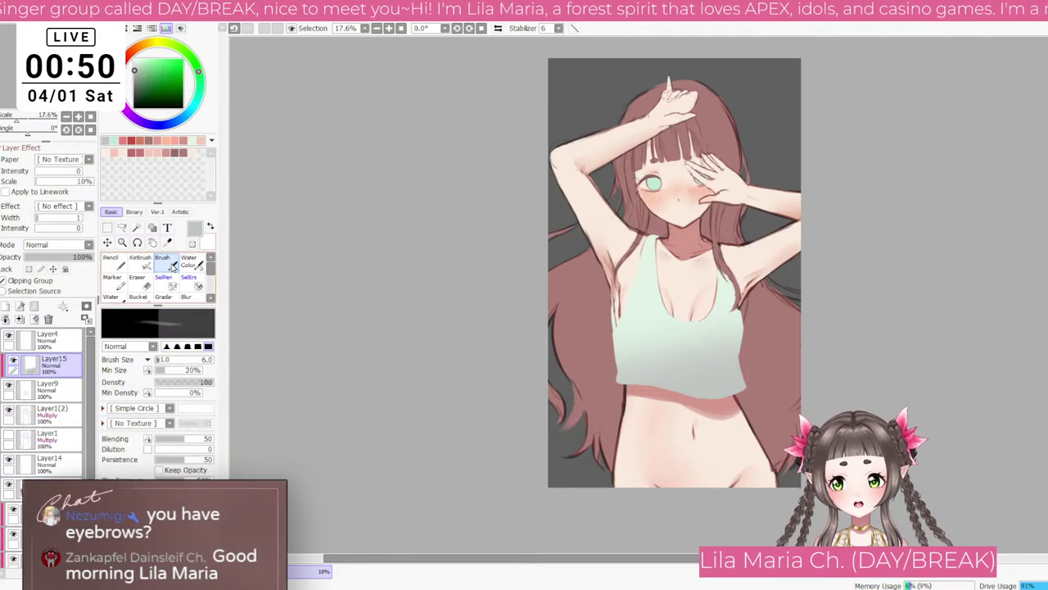
pyautogui.click(187, 294)
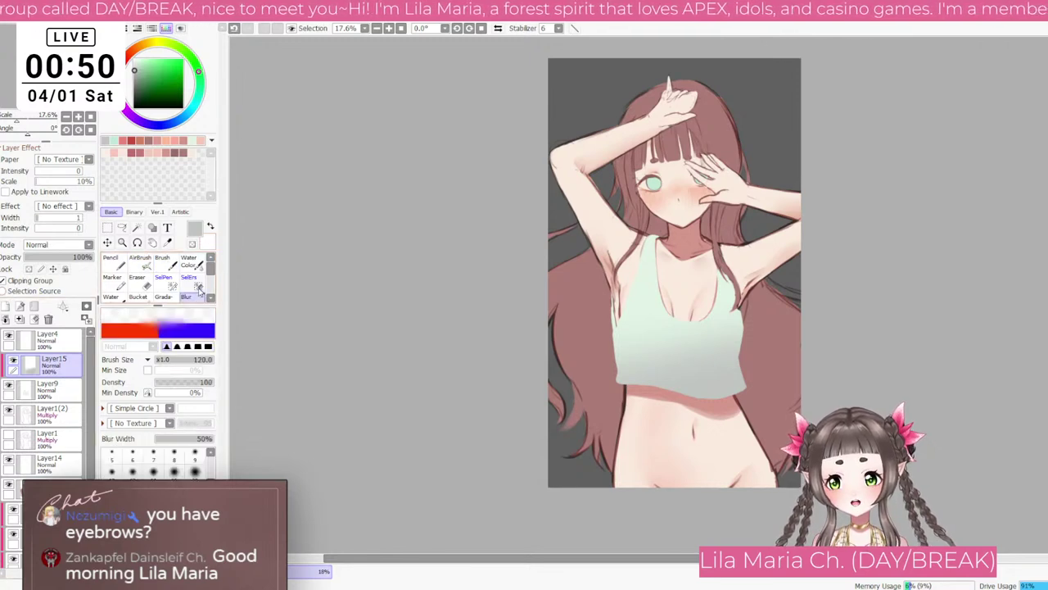
pyautogui.press(']')
pyautogui.press(']')
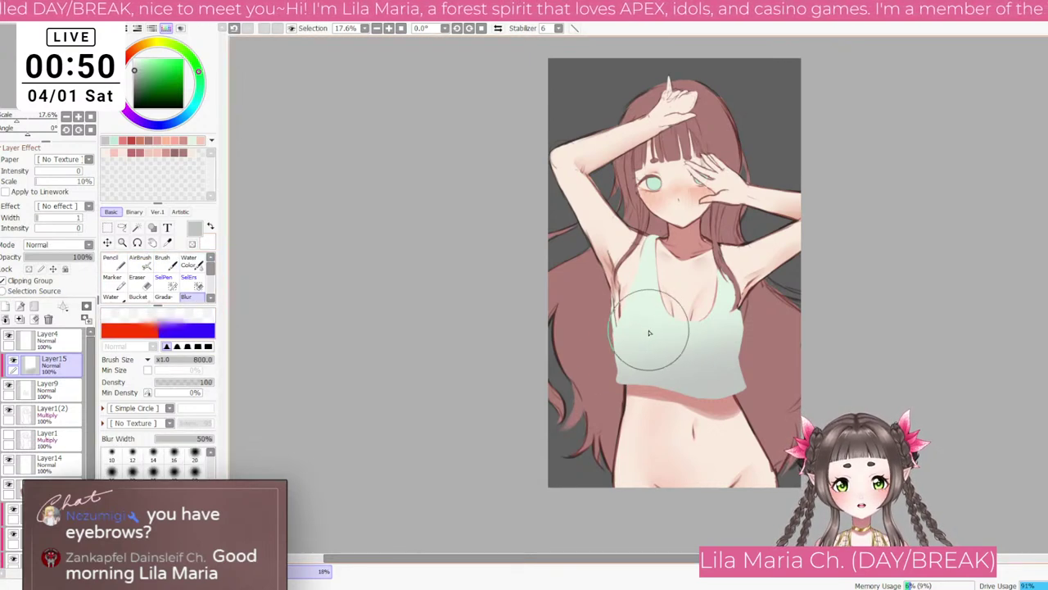
pyautogui.moveTo(651, 333)
pyautogui.mouseDown()
pyautogui.moveTo(679, 352)
pyautogui.moveTo(740, 346)
pyautogui.moveTo(704, 365)
pyautogui.moveTo(642, 343)
pyautogui.moveTo(679, 384)
pyautogui.moveTo(729, 360)
pyautogui.mouseUp()
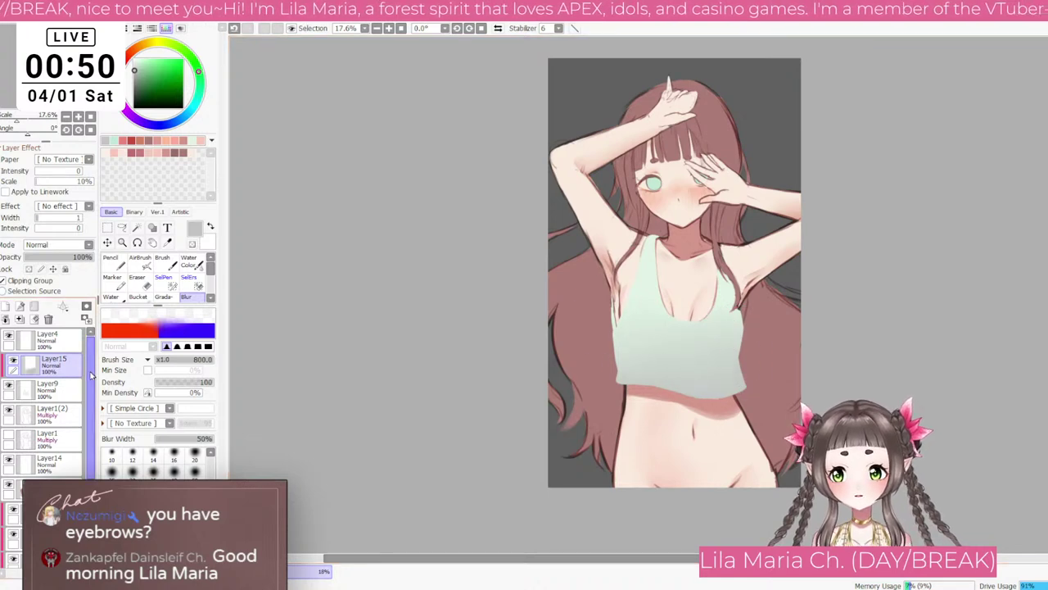
# Step: Add another clipped layer above the top's shading and choose the Brush with a very pale mint
pyautogui.click(7, 306)
pyautogui.click(16, 281)
pyautogui.click(163, 264)
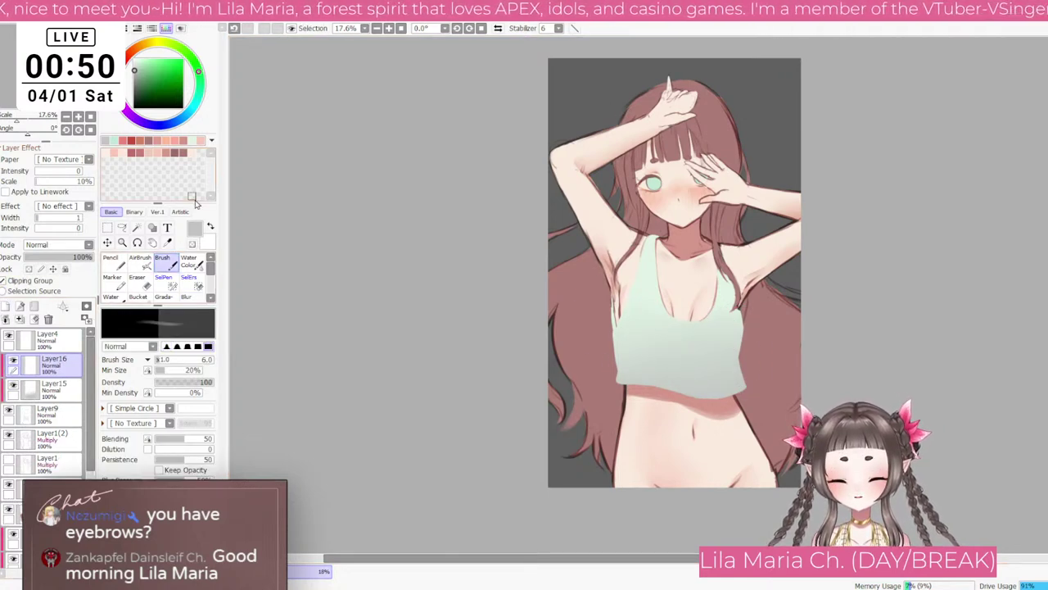
pyautogui.click(137, 59)
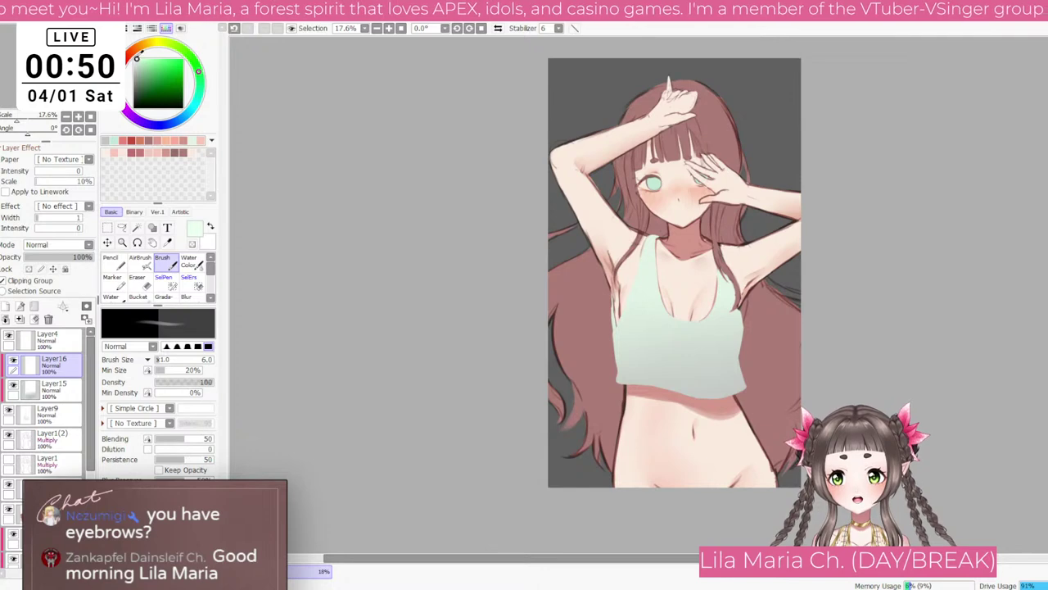
# Step: Paint a pale mint highlight from the strap down the chest beside the raised arm, with the Brush at size 160, refined at 100
pyautogui.press(']')
pyautogui.press(']')
pyautogui.press(']')
pyautogui.press(']')
pyautogui.press(']')
pyautogui.press(']')
pyautogui.press(']')
pyautogui.press(']')
pyautogui.press(']')
pyautogui.press(']')
pyautogui.press(']')
pyautogui.press(']')
pyautogui.press(']')
pyautogui.press(']')
pyautogui.press(']')
pyautogui.press(']')
pyautogui.press(']')
pyautogui.press(']')
pyautogui.press(']')
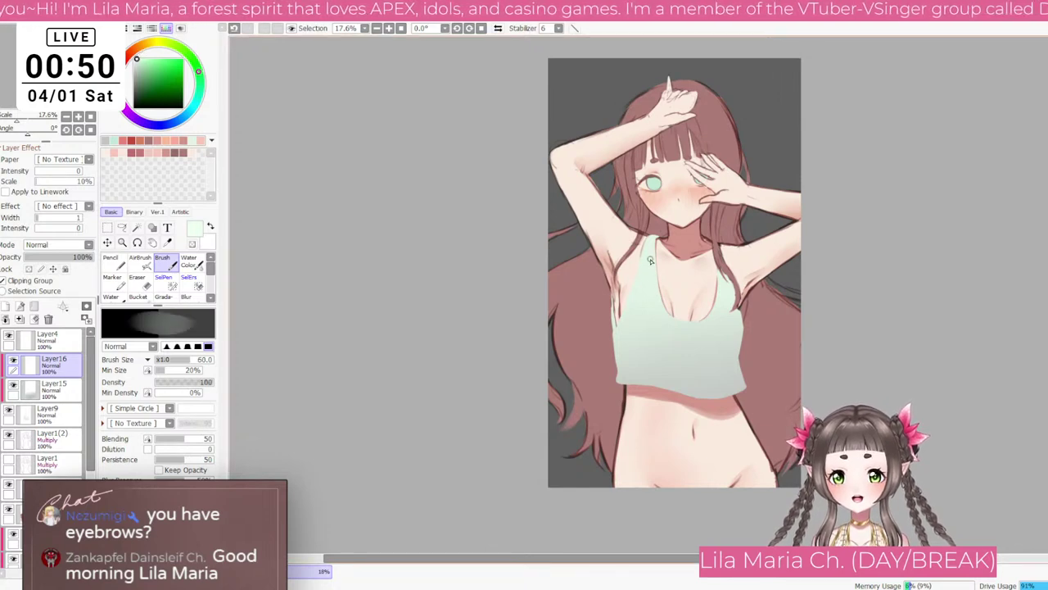
pyautogui.press('[')
pyautogui.press('[')
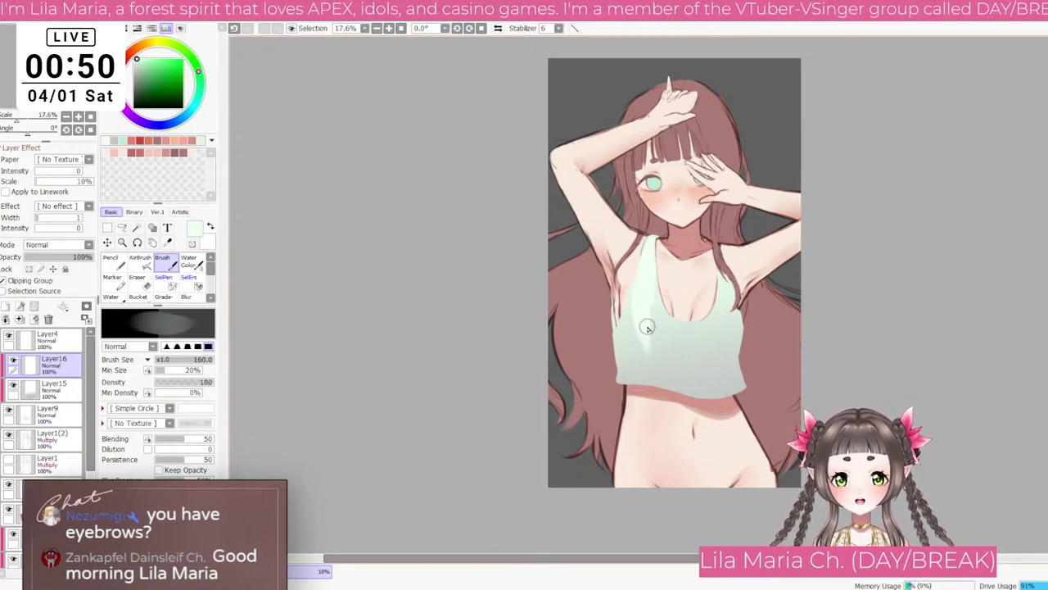
pyautogui.press('[')
pyautogui.press('[')
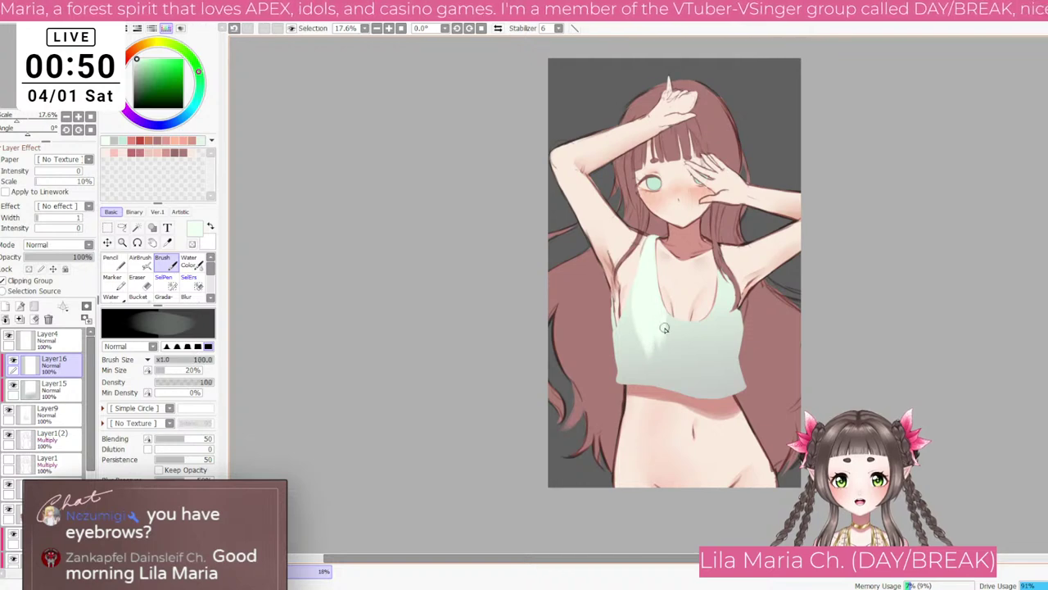
# Step: Extend the pale highlight across the whole bust and the other strap with the Brush at sizes 120 to 350
pyautogui.press(']')
pyautogui.press(']')
pyautogui.press(']')
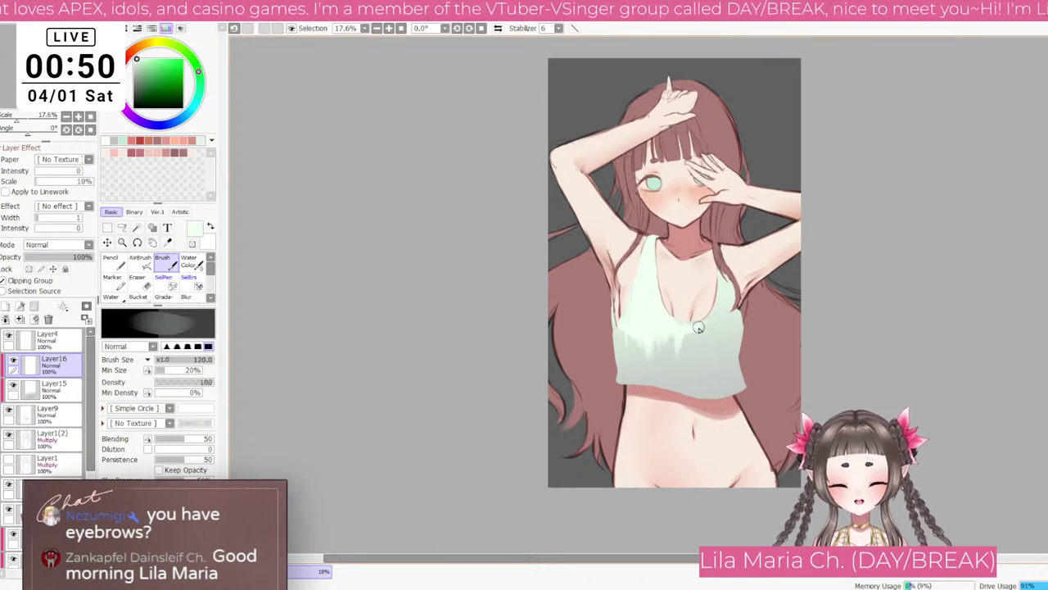
pyautogui.press(']')
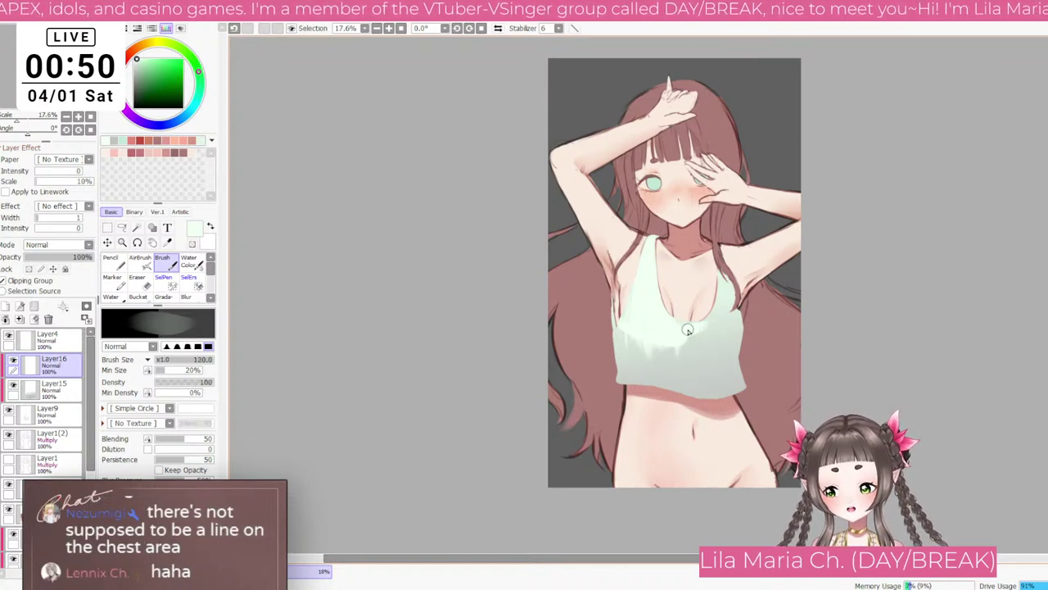
pyautogui.press('[')
pyautogui.press(']')
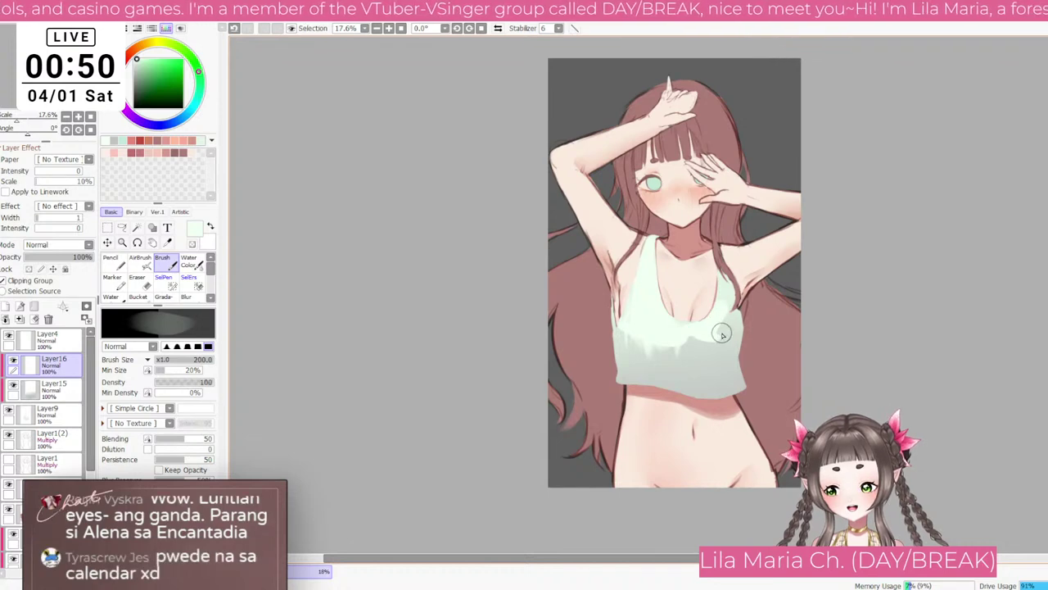
pyautogui.press(']')
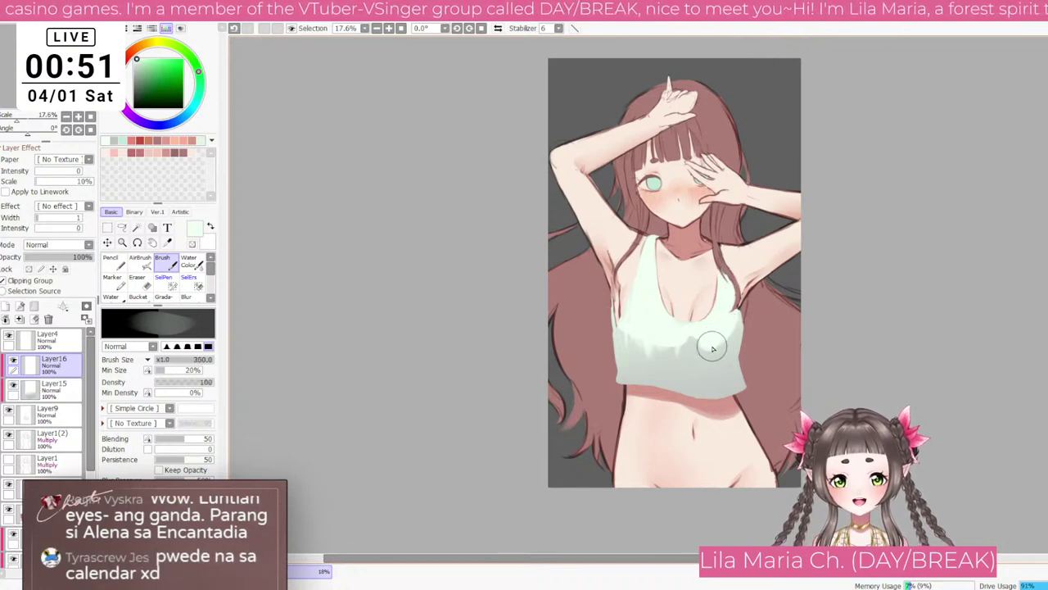
# Step: Draw the highlight's lower edge down into thin fabric-fold streaks beneath the bust with the Brush at sizes 80 and 50
pyautogui.press('[')
pyautogui.press('[')
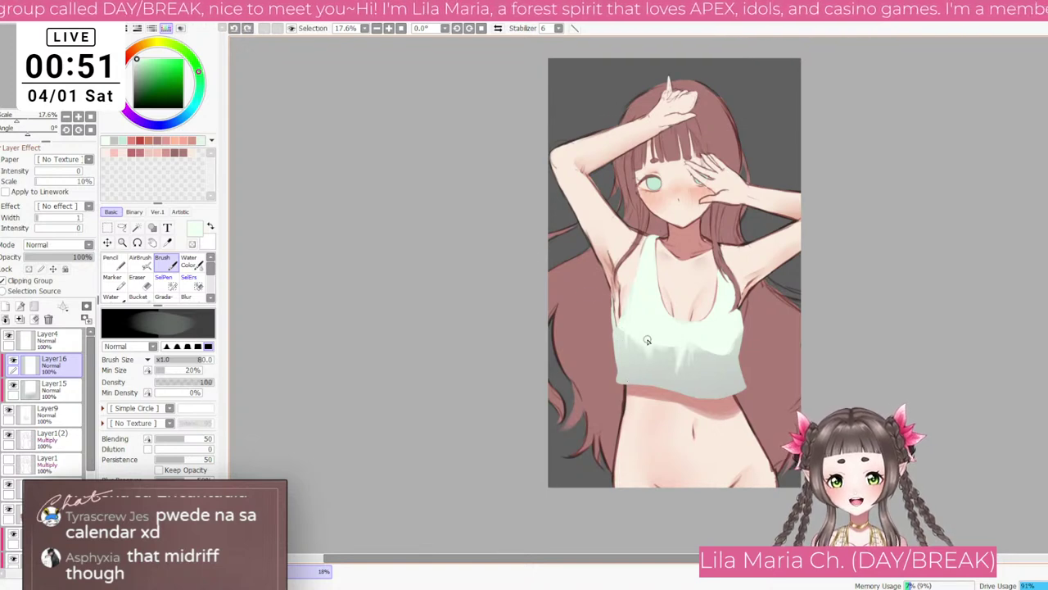
pyautogui.press('[')
pyautogui.press('[')
pyautogui.moveTo(647, 340); pyautogui.dragTo(647, 361)
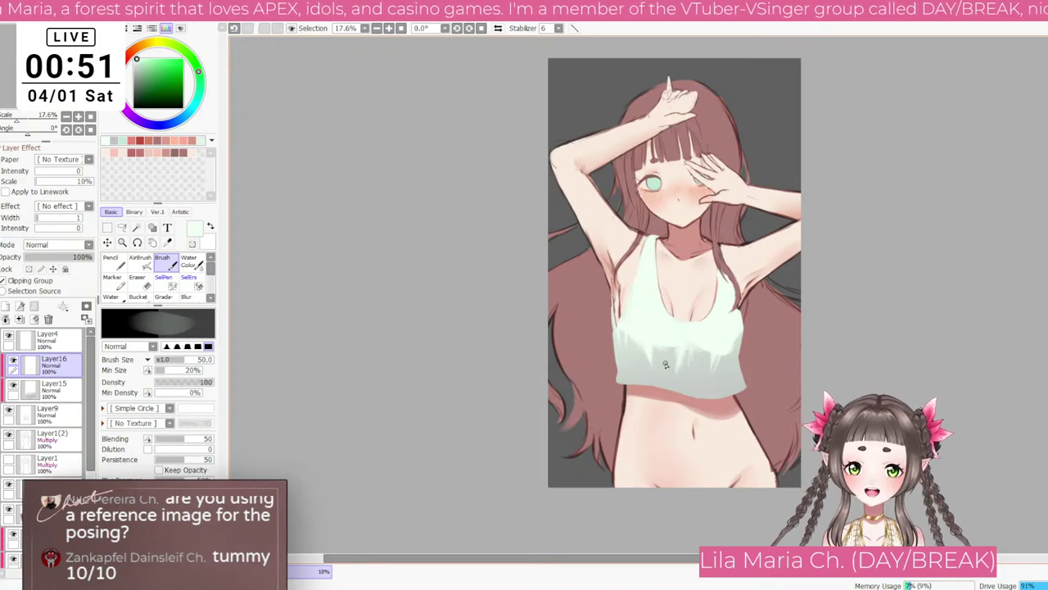
# Step: Examine the face, hands and highlighted top both up close and in the full figure
pyautogui.scroll(5, 697, 104)
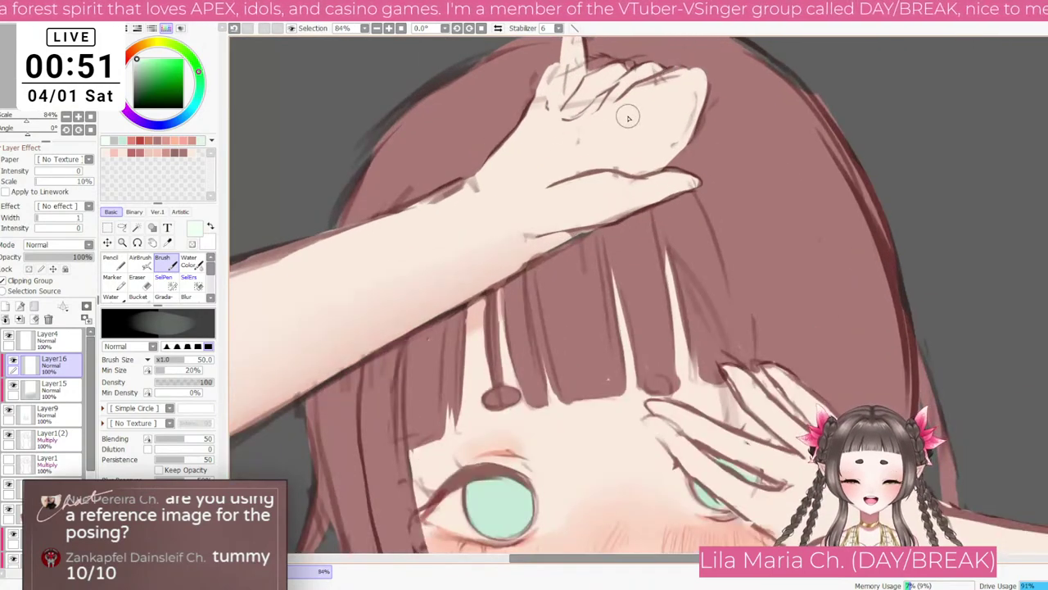
pyautogui.scroll(-1, 627, 113)
pyautogui.scroll(-3, 725, 129)
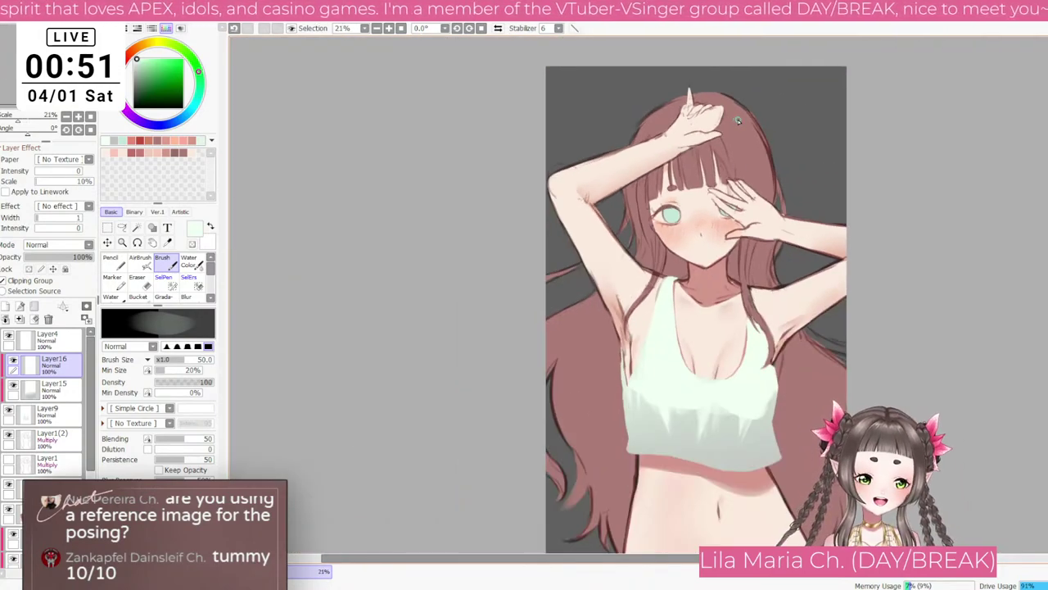
pyautogui.scroll(-1, 681, 281)
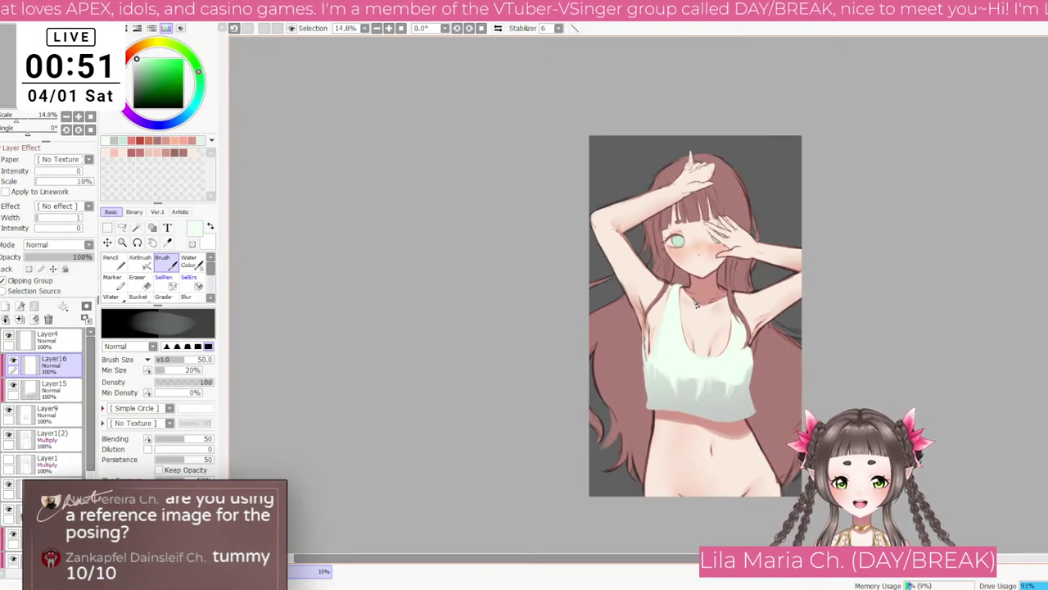
pyautogui.scroll(1, 697, 304)
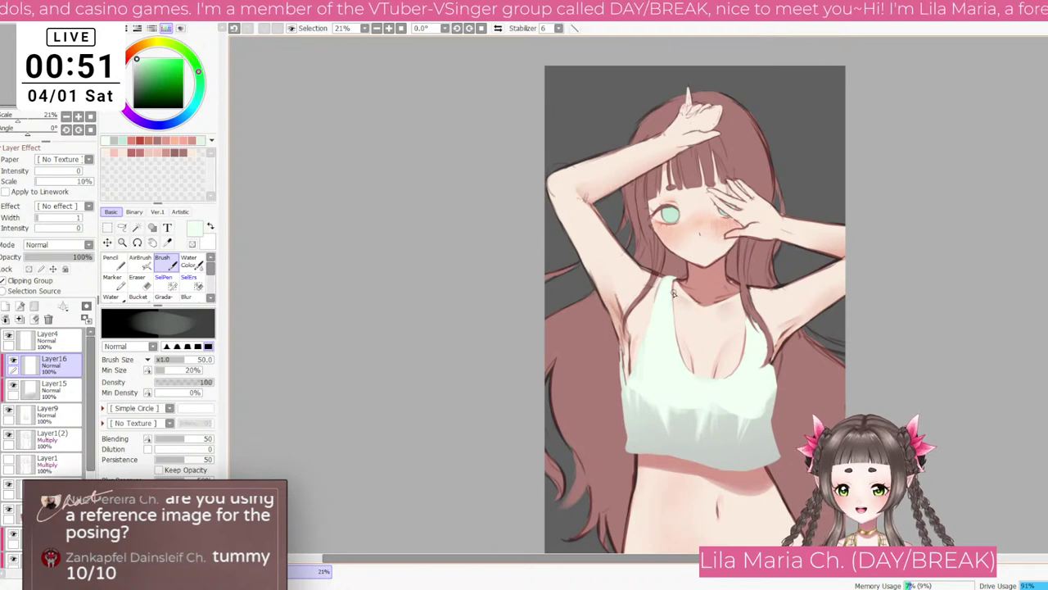
pyautogui.scroll(2, 688, 214)
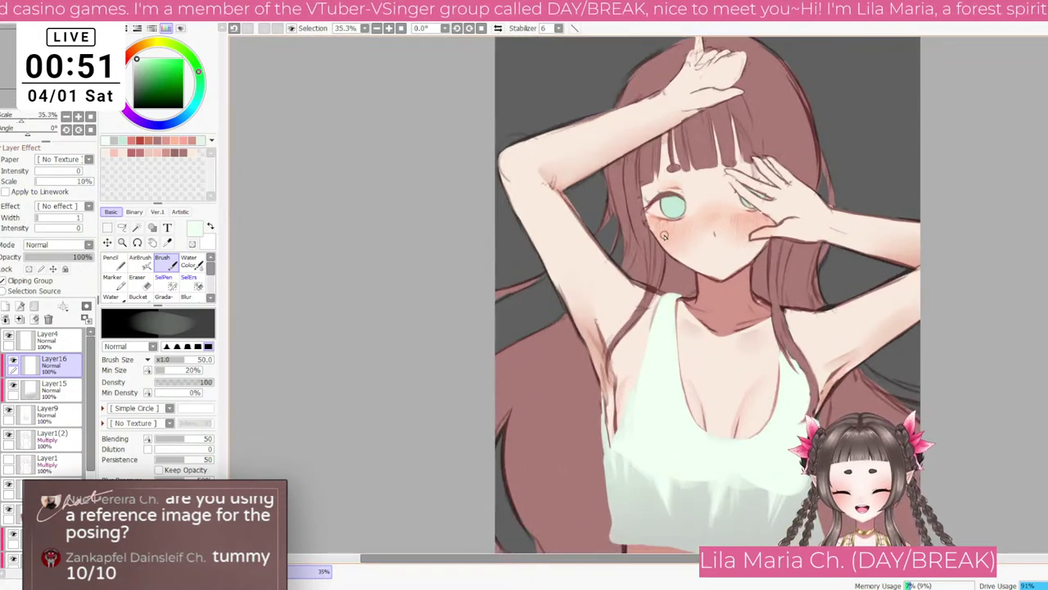
pyautogui.scroll(-3, 350, 213)
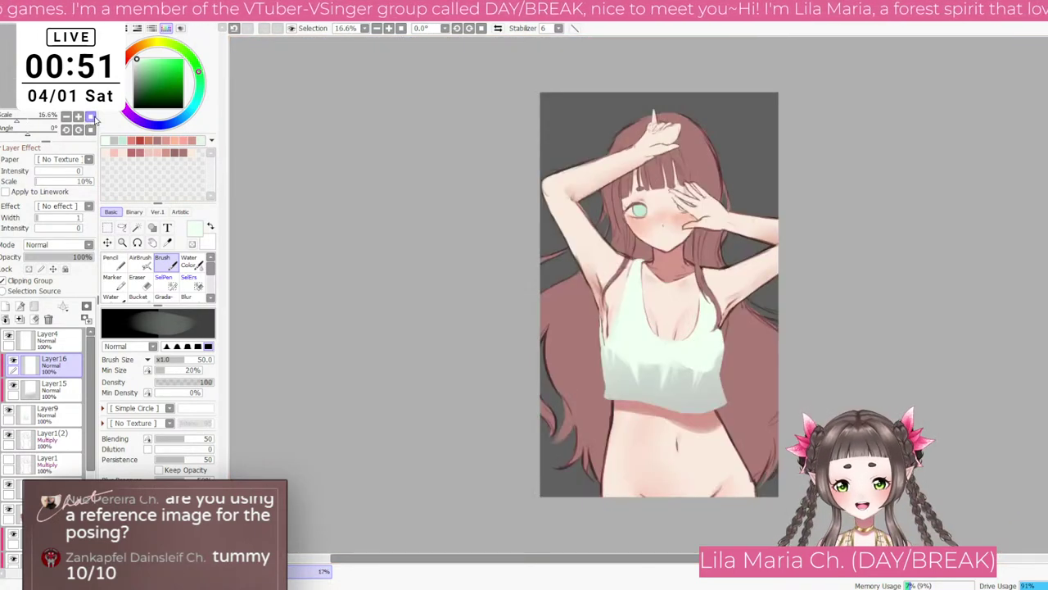
pyautogui.scroll(2, 709, 208)
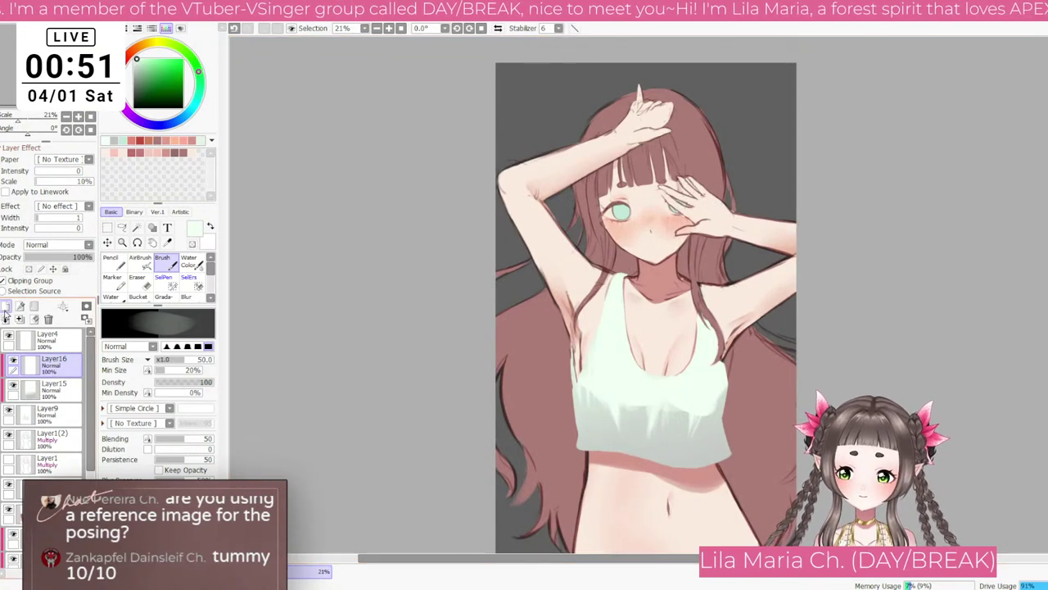
# Step: Add a clipped layer above the top's highlight layer and try a muted grey-green fold stroke beneath the bust with the Brush at size 35
pyautogui.click(5, 309)
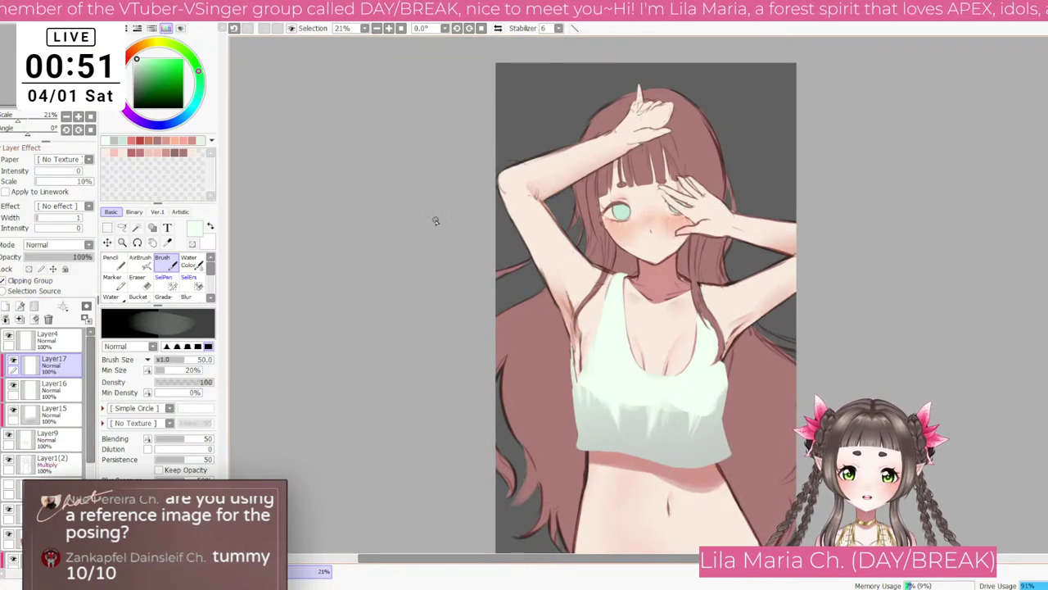
pyautogui.click(141, 68)
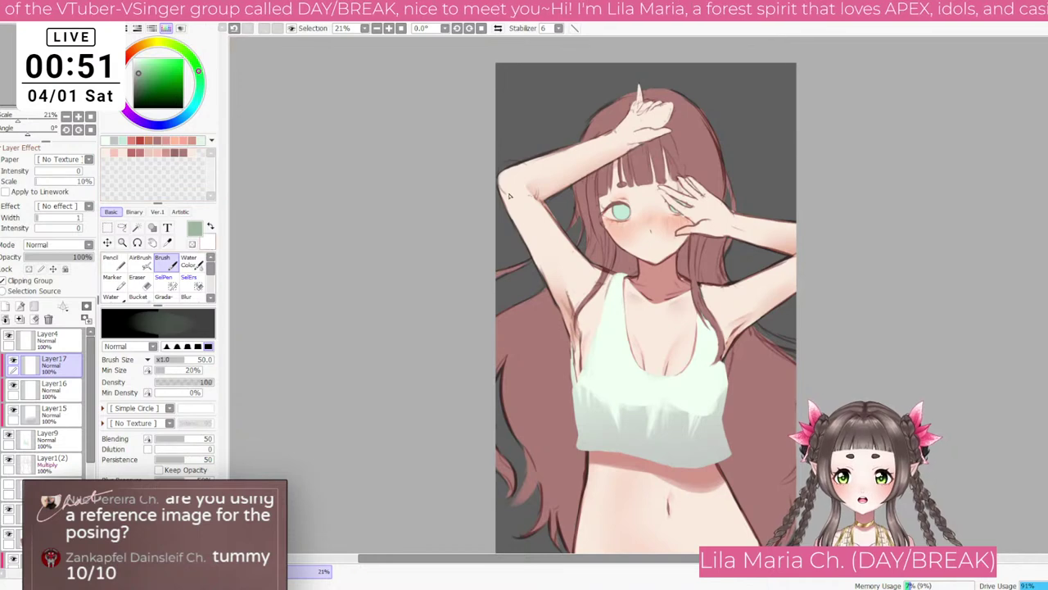
pyautogui.moveTo(615, 279); pyautogui.dragTo(603, 304)
pyautogui.hotkey('ctrl', 'z')
pyautogui.press(']')
pyautogui.press(']')
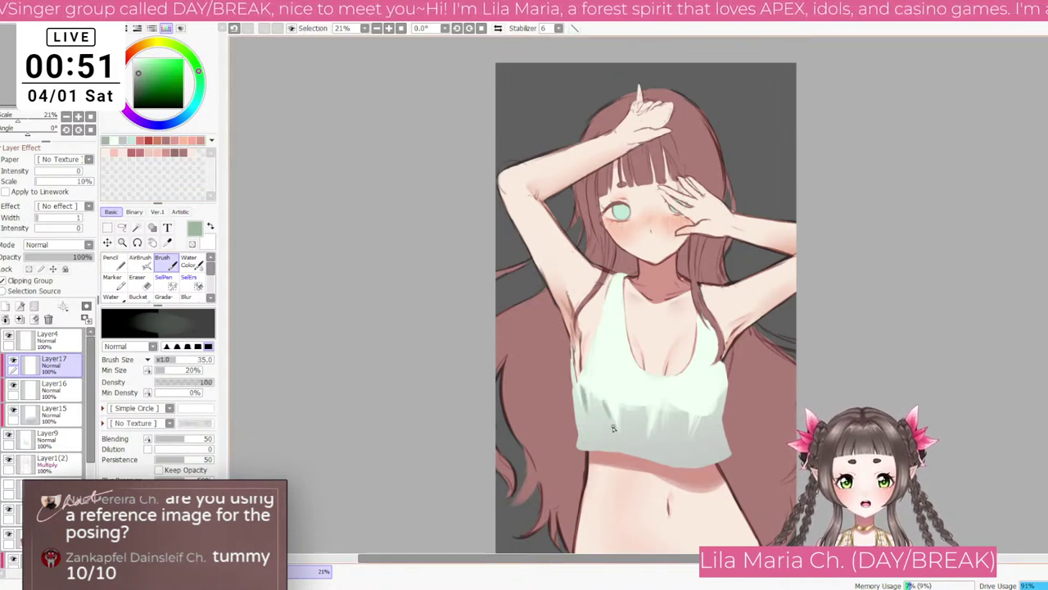
# Step: Paint a soft grey-green fold shadow beneath the bust with the Water Color brush at size 120
pyautogui.press('c')
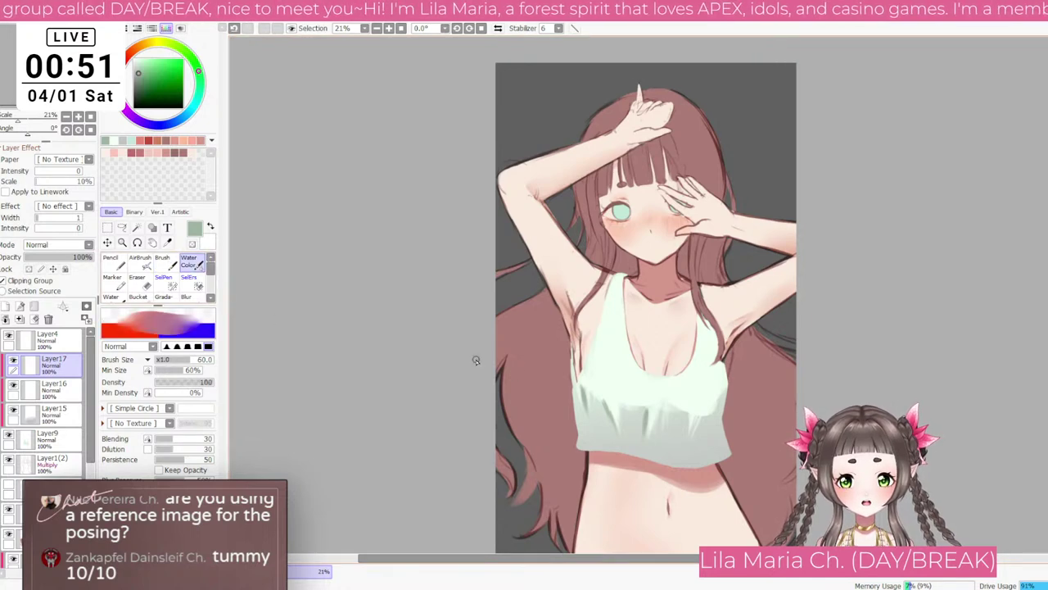
pyautogui.press(']')
pyautogui.press(']')
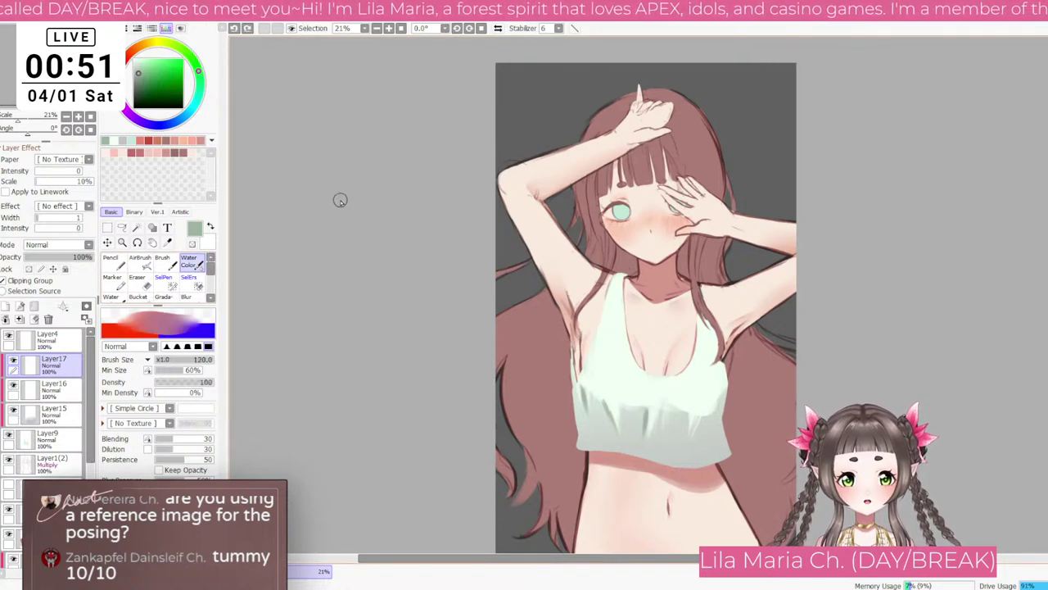
pyautogui.click(200, 79)
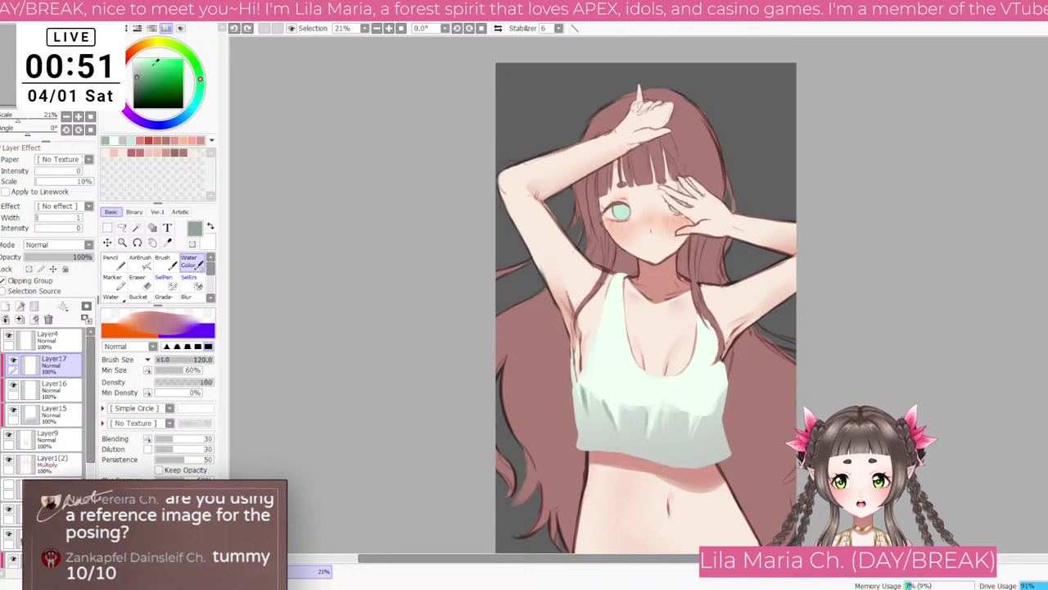
pyautogui.hotkey('ctrl', 'z')
pyautogui.moveTo(608, 416)
pyautogui.mouseDown()
pyautogui.moveTo(615, 431)
pyautogui.moveTo(609, 413)
pyautogui.mouseUp()
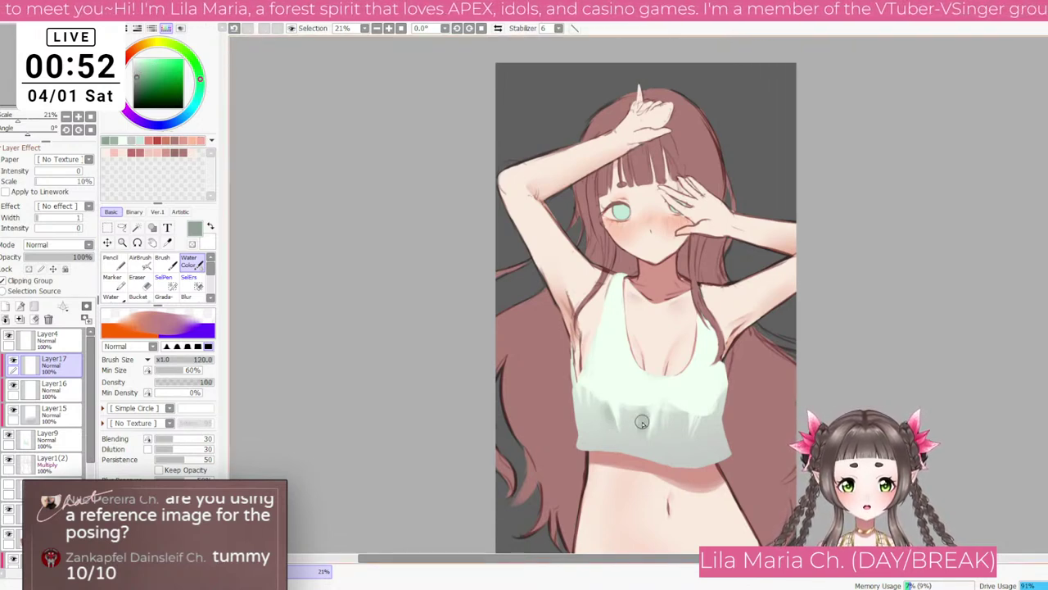
# Step: Extend the fold shading across the middle of the crop top with the Water Color brush at sizes 70 to 120
pyautogui.press(']')
pyautogui.press(']')
pyautogui.press('[')
pyautogui.press('[')
pyautogui.press('[')
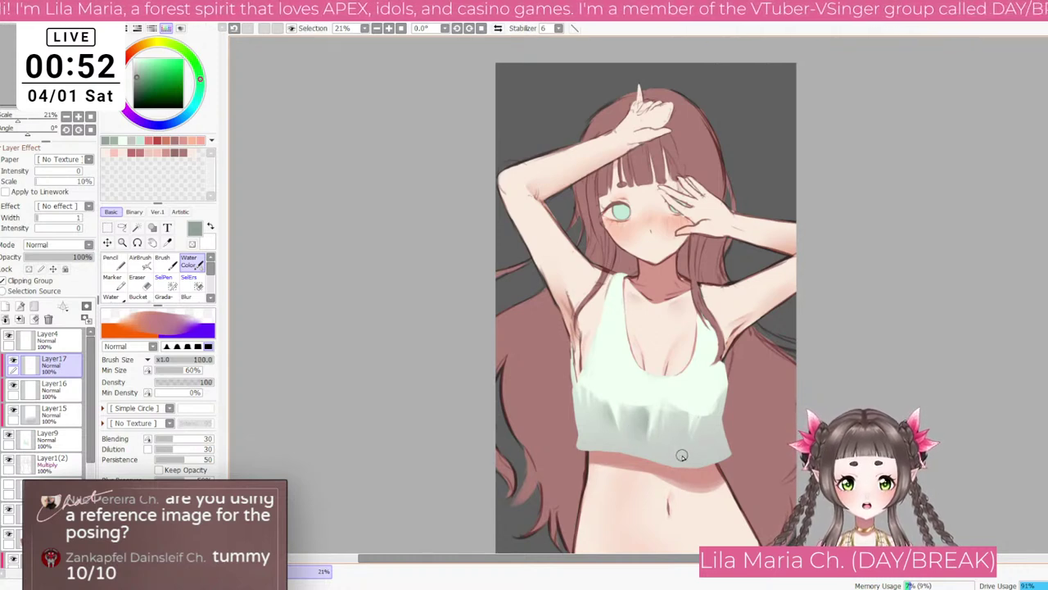
pyautogui.press('[')
pyautogui.press('[')
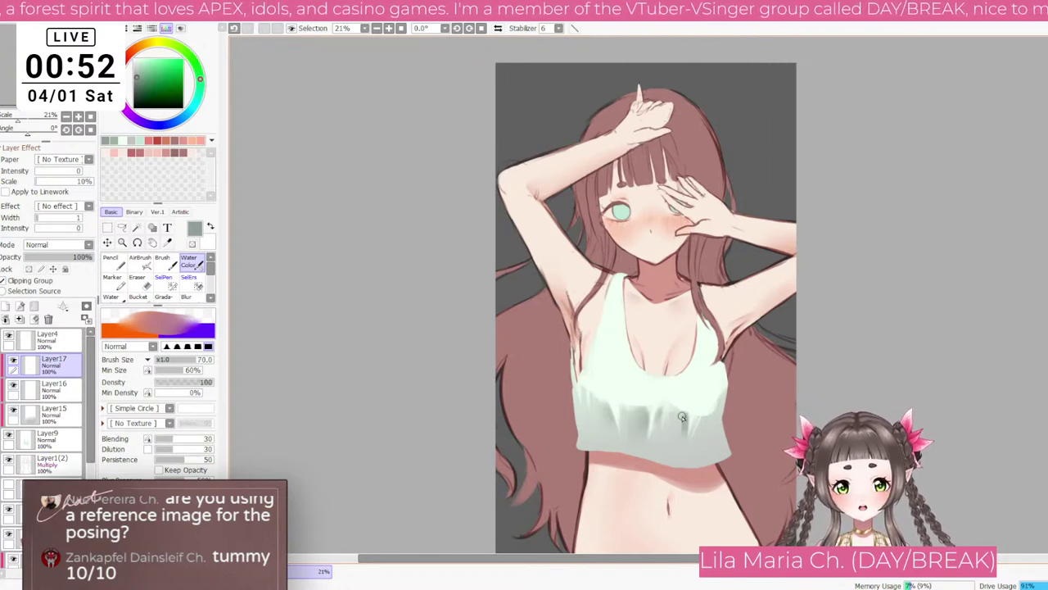
pyautogui.press(']')
pyautogui.press(']')
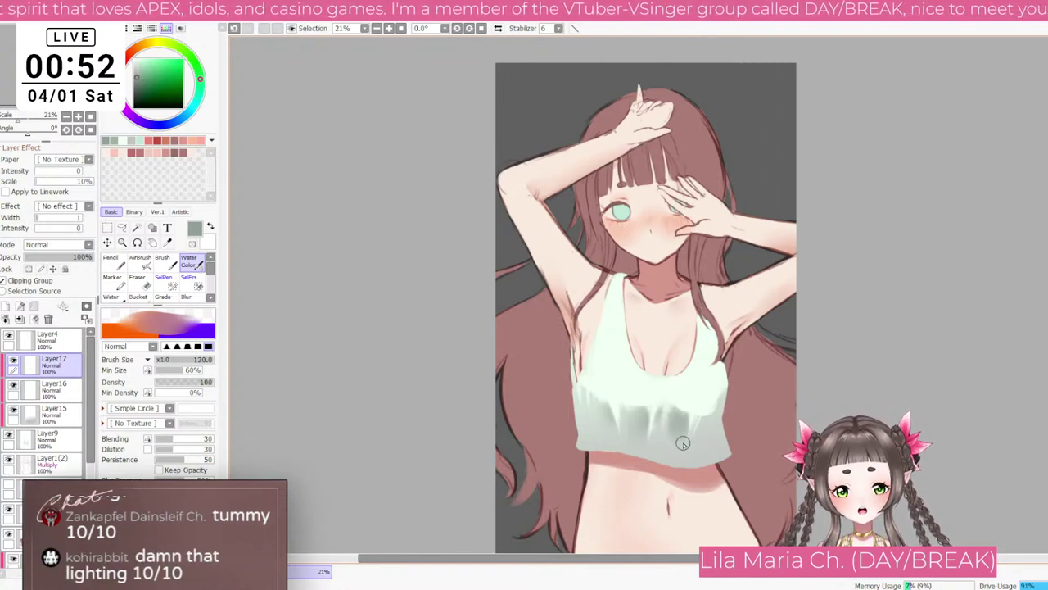
# Step: Shade the folds on the side of the top below the face-covering arm with the Water Color brush at sizes 50 to 160
pyautogui.press('[')
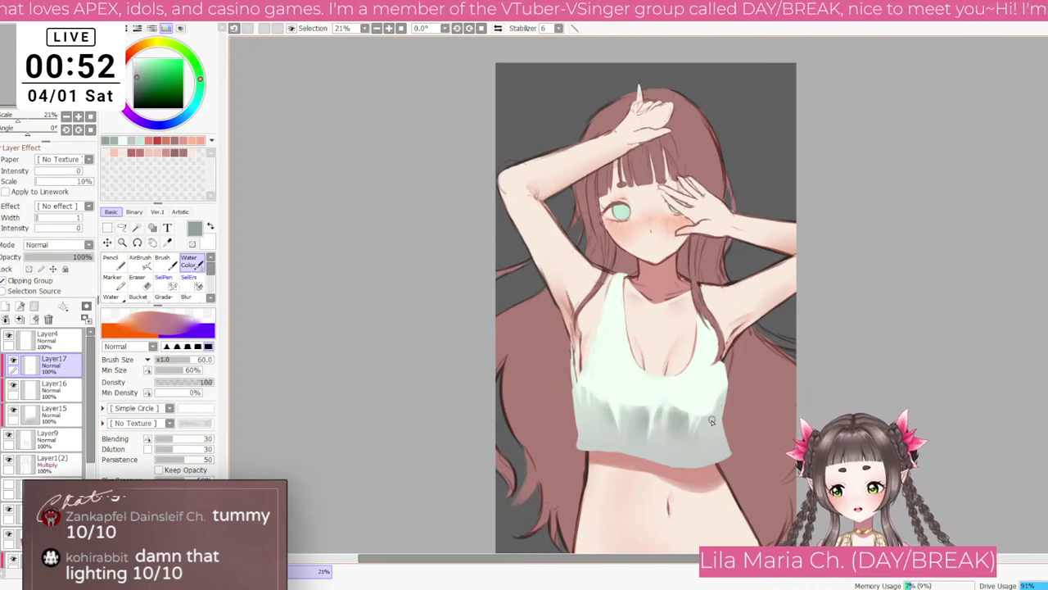
pyautogui.press('[')
pyautogui.press('[')
pyautogui.press('[')
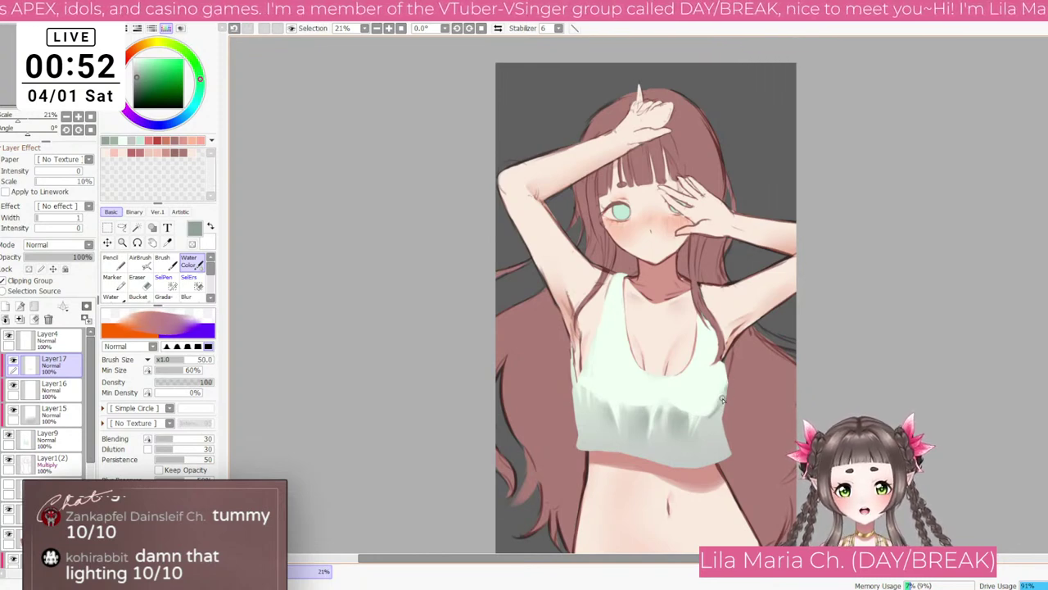
pyautogui.press(']')
pyautogui.press(']')
pyautogui.press(']')
pyautogui.press(']')
pyautogui.press(']')
pyautogui.press(']')
pyautogui.press(']')
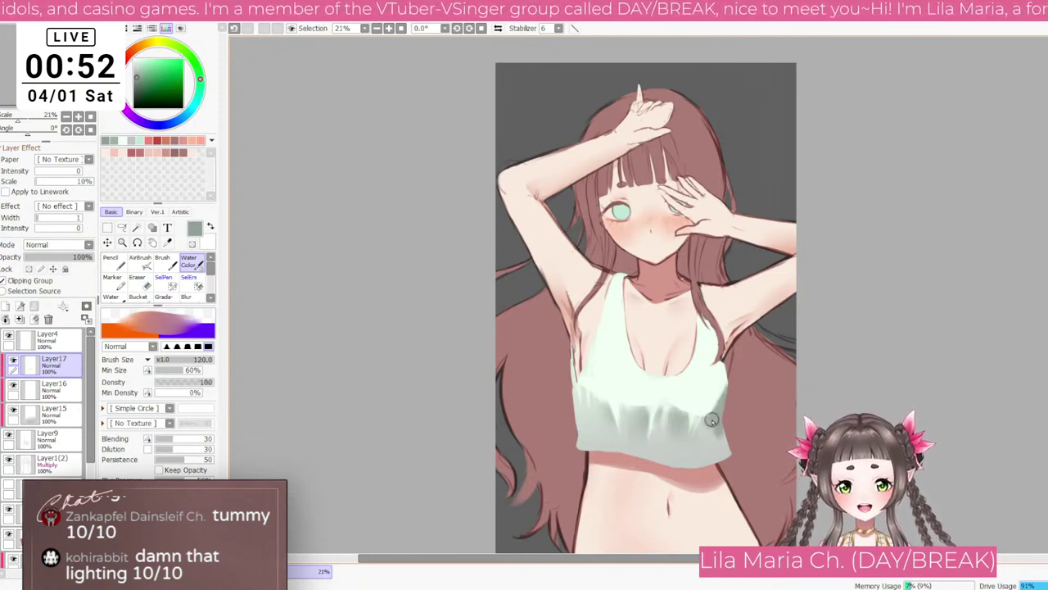
pyautogui.press(']')
pyautogui.press(']')
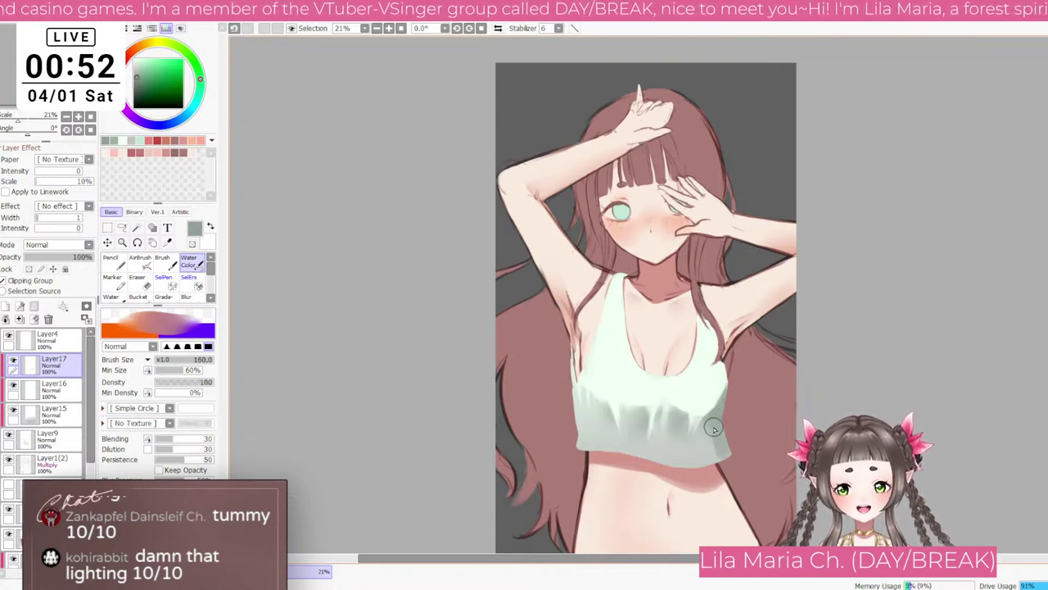
pyautogui.press('[')
pyautogui.press('[')
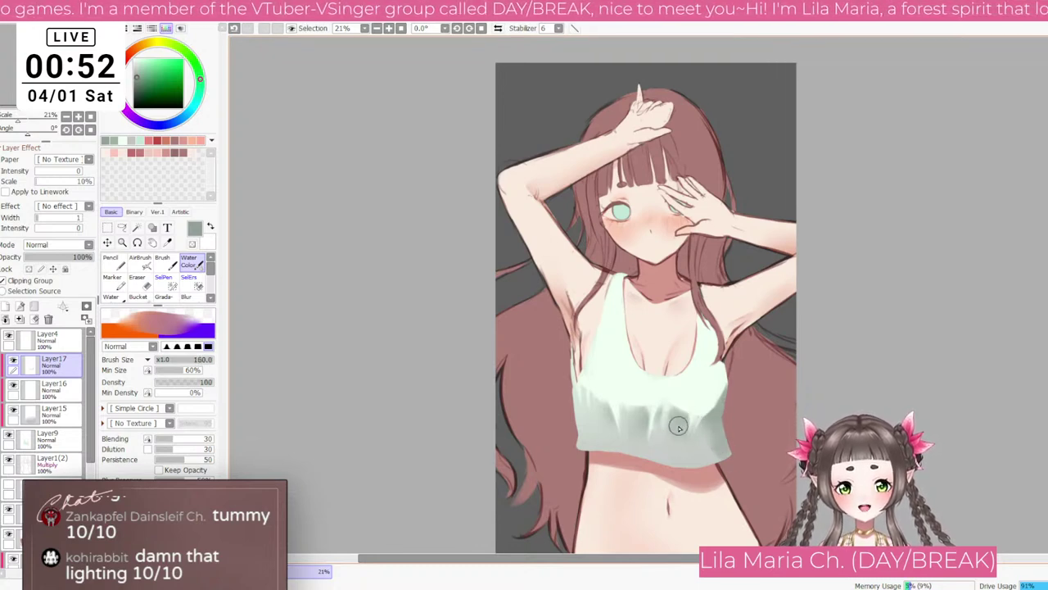
# Step: Paint fold shadows down the opposite side of the crop top with the Water Color brush at sizes 80 to 160
pyautogui.press('[')
pyautogui.press('[')
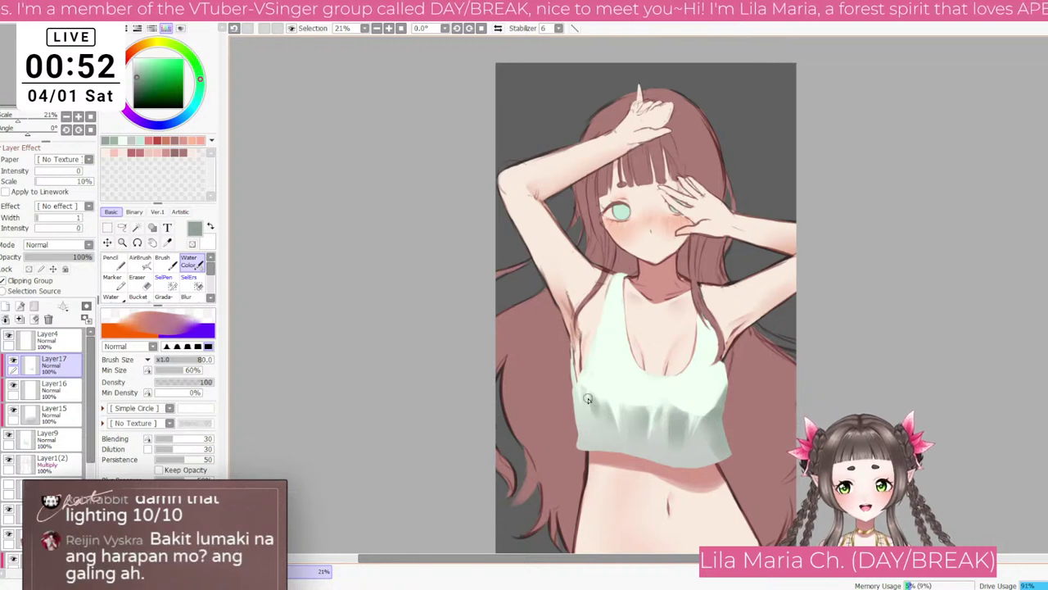
pyautogui.press('[')
pyautogui.press('[')
pyautogui.press('[')
pyautogui.press(']')
pyautogui.press(']')
pyautogui.press(']')
pyautogui.press(']')
pyautogui.press(']')
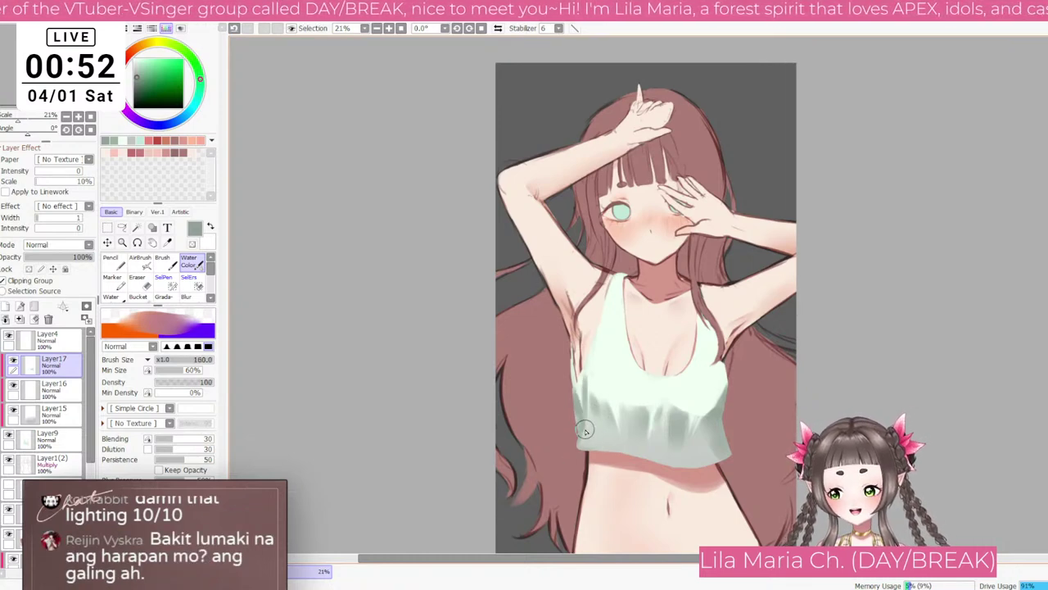
pyautogui.press(']')
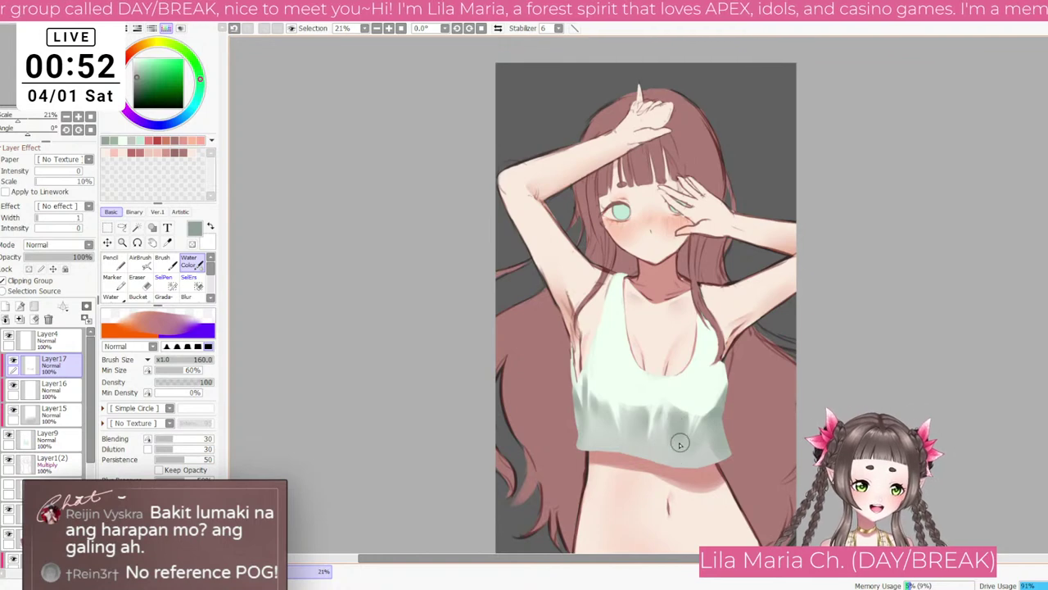
# Step: Examine the shaded crop top, face and arms both up close and in the full figure
pyautogui.scroll(-2, 686, 455)
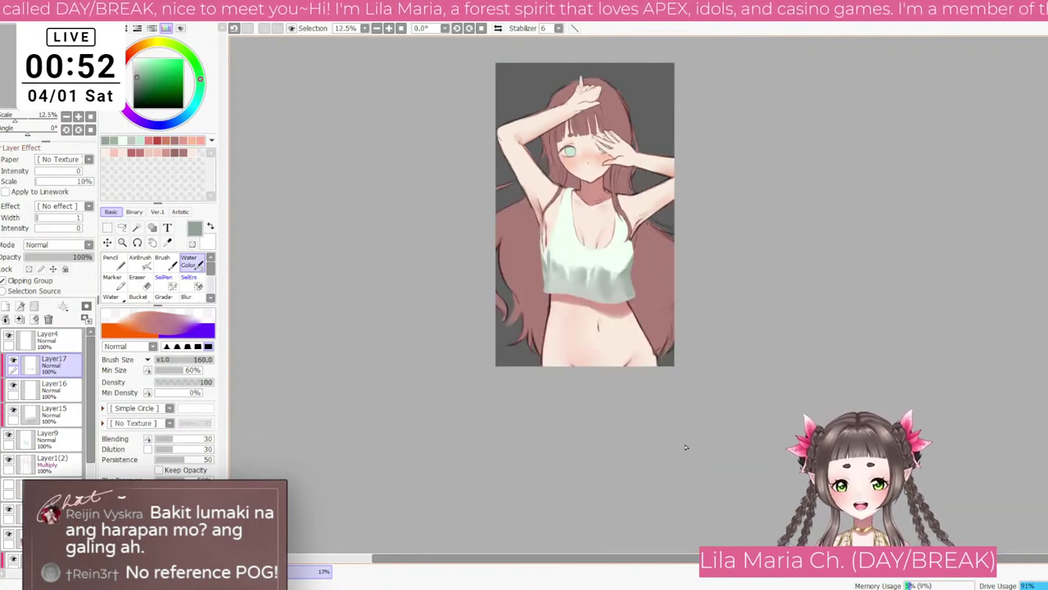
pyautogui.scroll(3, 578, 314)
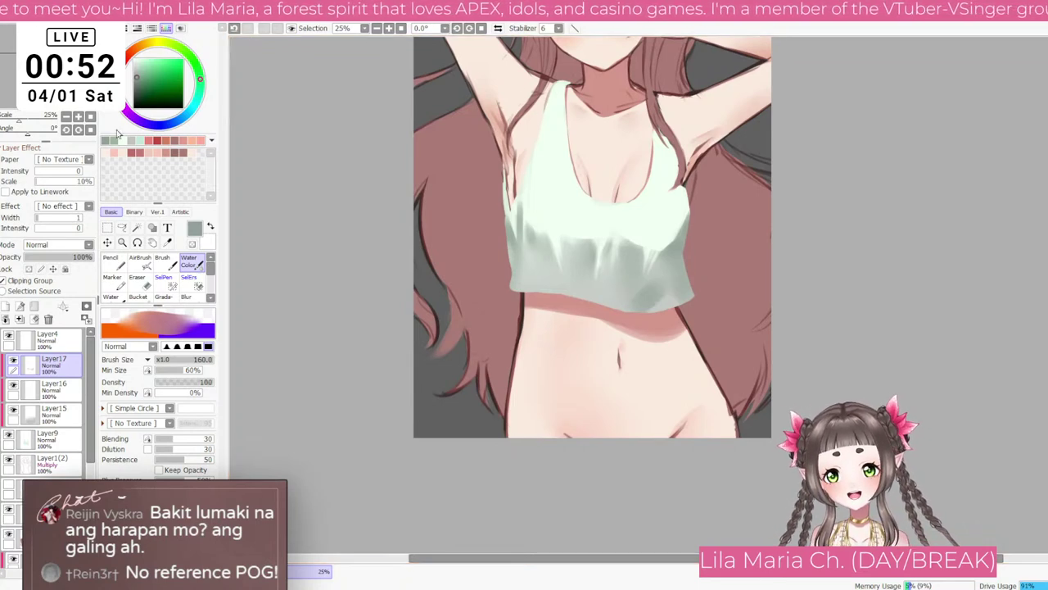
pyautogui.scroll(-2, 791, 235)
pyautogui.scroll(2, 620, 97)
pyautogui.scroll(2, 562, 382)
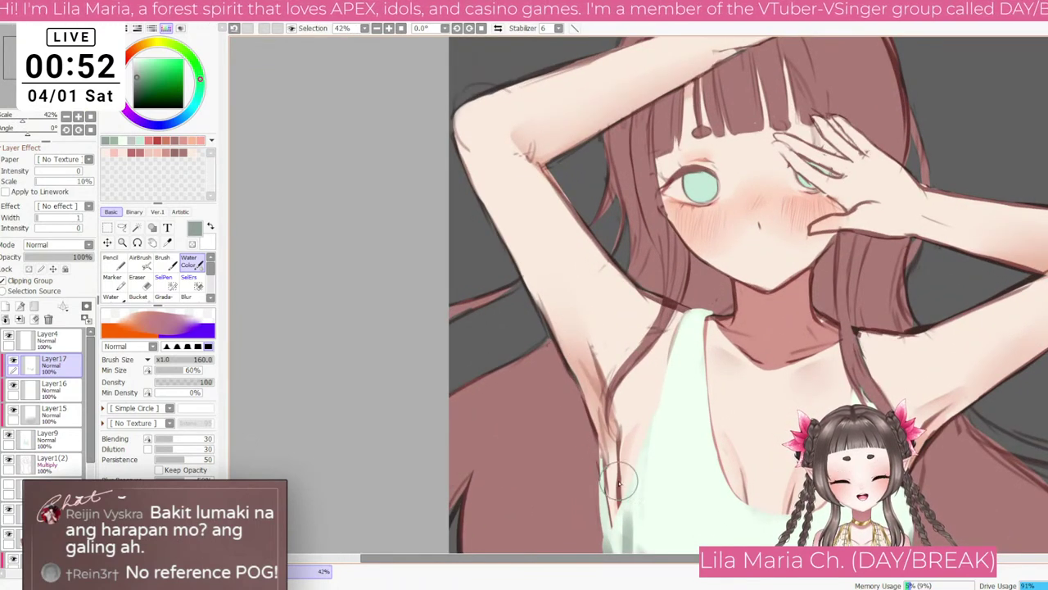
pyautogui.click(90, 117)
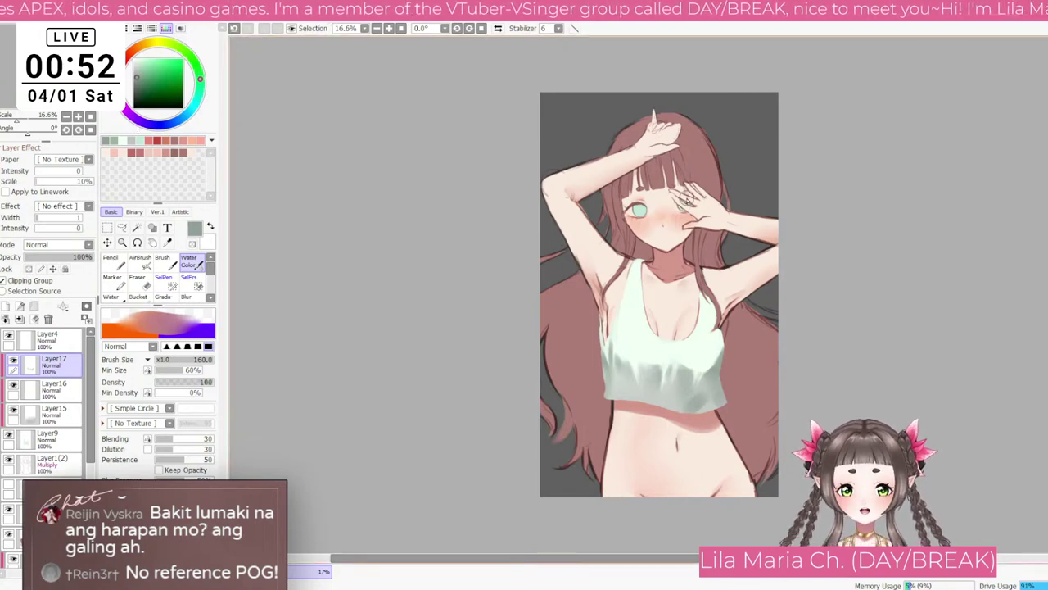
pyautogui.scroll(3, 688, 194)
pyautogui.scroll(-3, 687, 189)
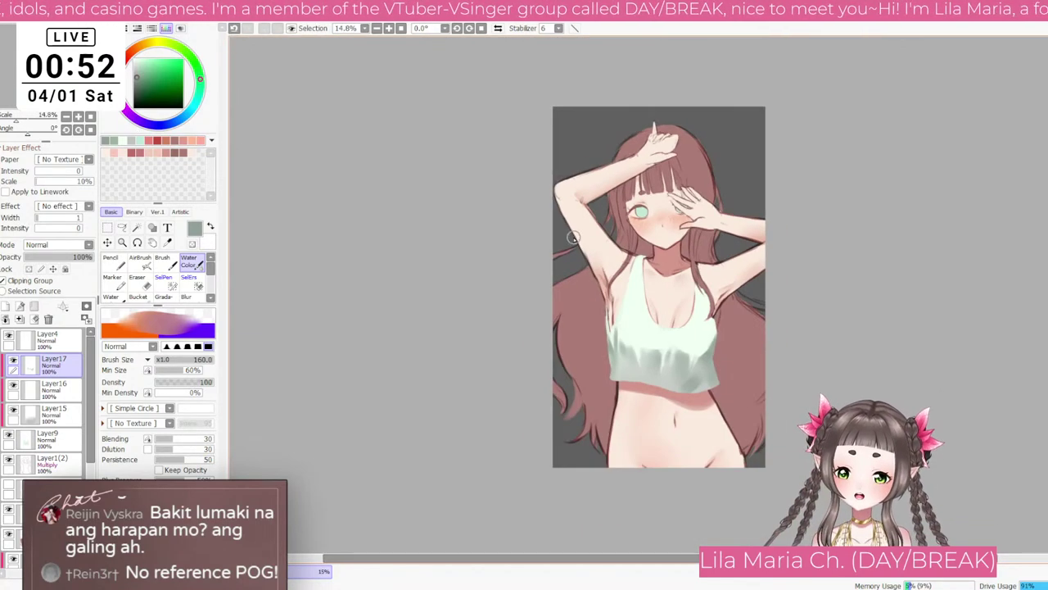
# Step: Add a new clipped layer above the skin's existing clipped shading layers
pyautogui.scroll(-3, 41, 409)
pyautogui.click(35, 461)
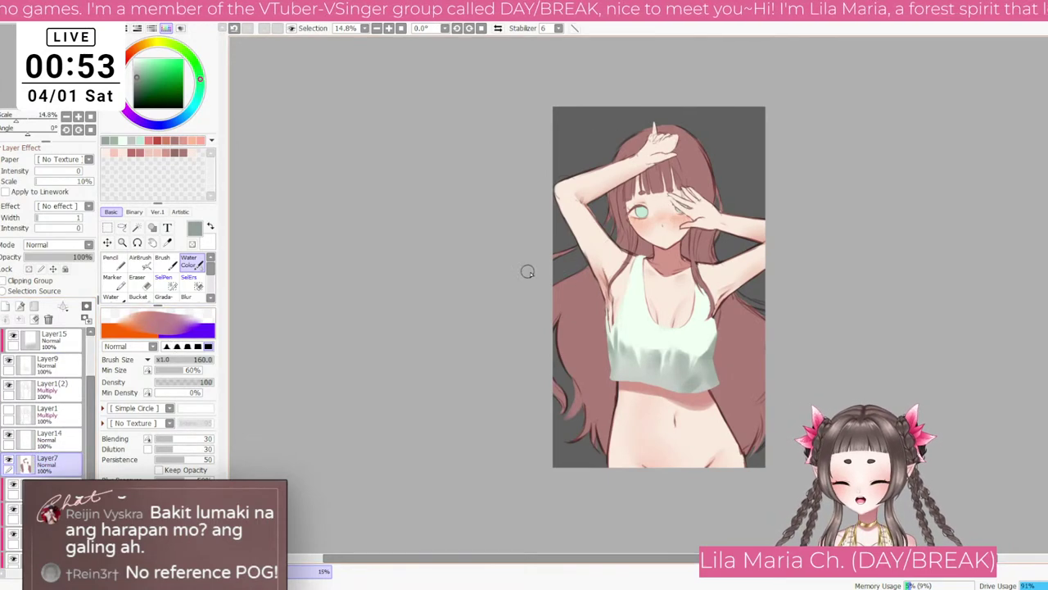
pyautogui.scroll(1, 758, 293)
pyautogui.scroll(2, 707, 154)
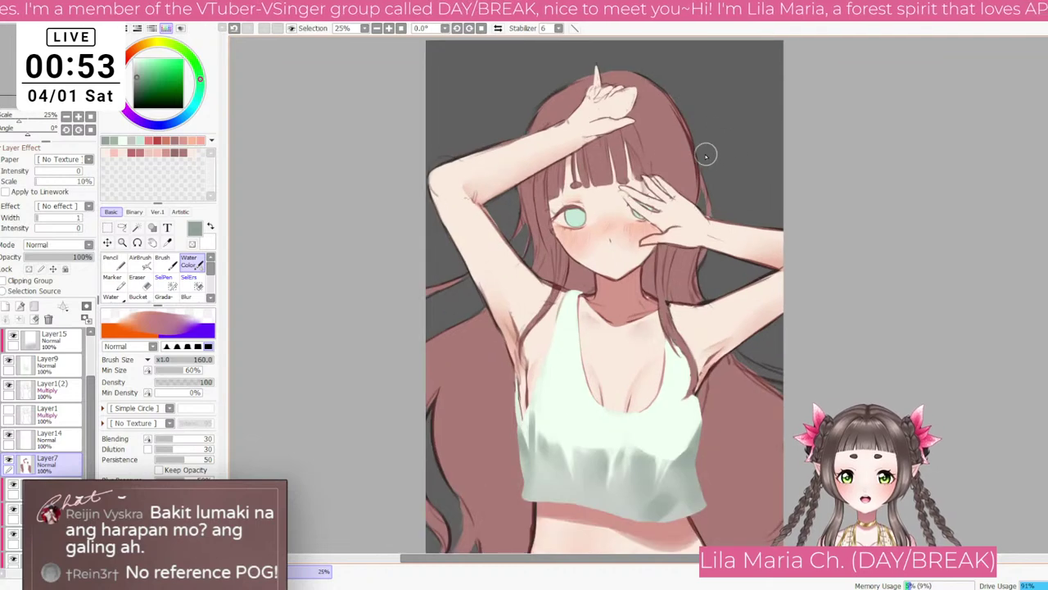
pyautogui.scroll(-1, 707, 154)
pyautogui.scroll(-3, 55, 449)
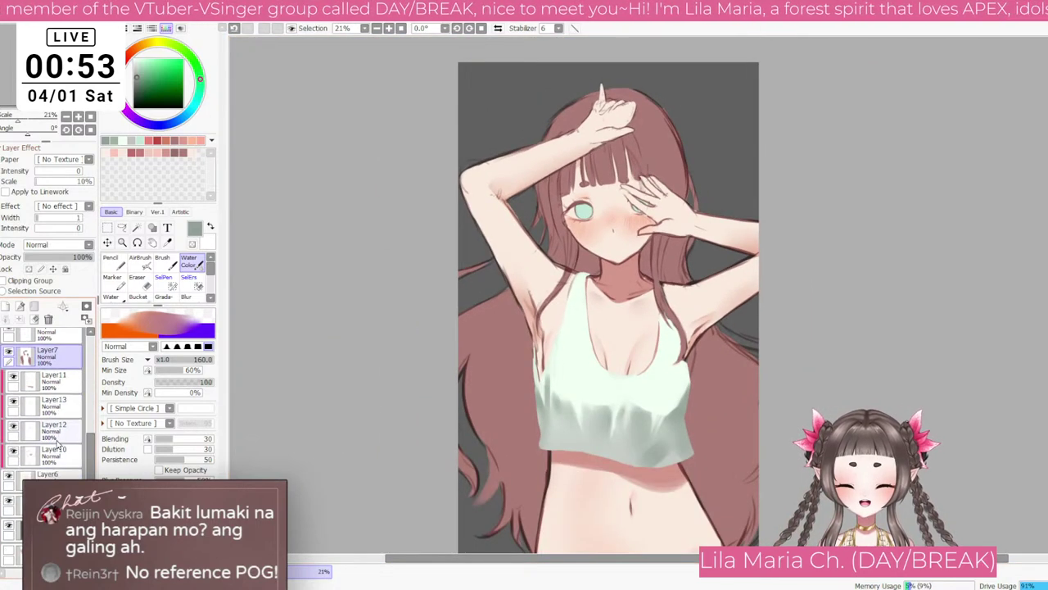
pyautogui.click(6, 319)
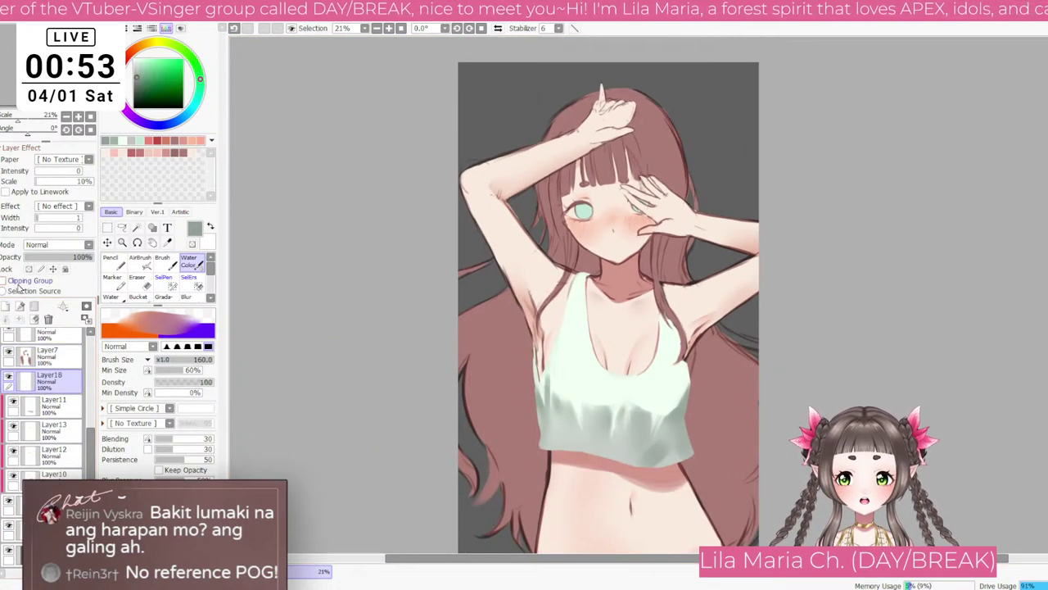
pyautogui.click(15, 281)
# Step: Set the new skin layer's blending mode to Shade/Shine and ready the Brush in white at size 14
pyautogui.click(162, 259)
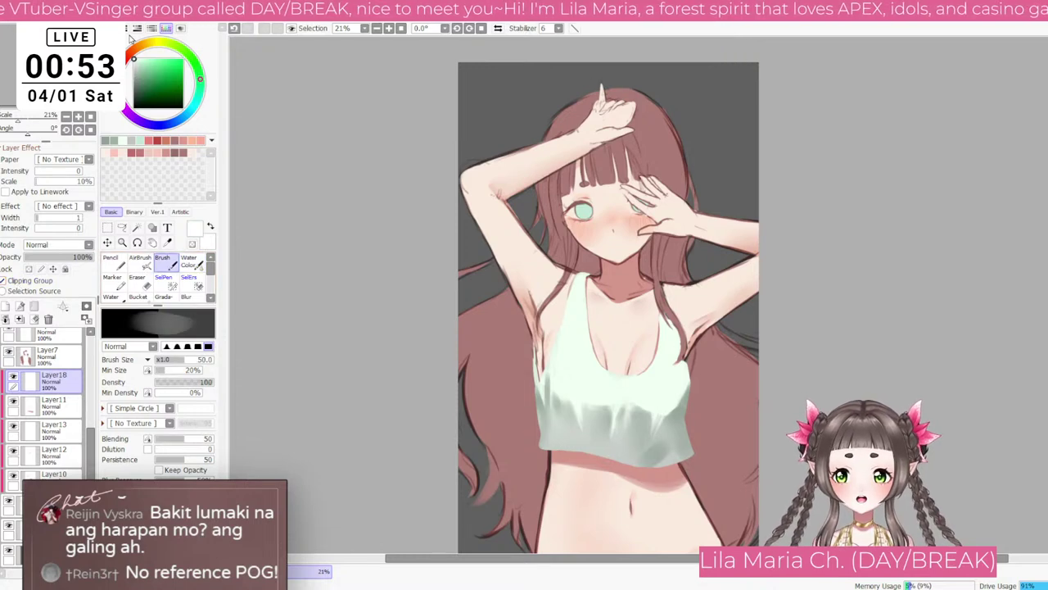
pyautogui.press('[')
pyautogui.press('[')
pyautogui.press('[')
pyautogui.press('[')
pyautogui.scroll(3, 646, 361)
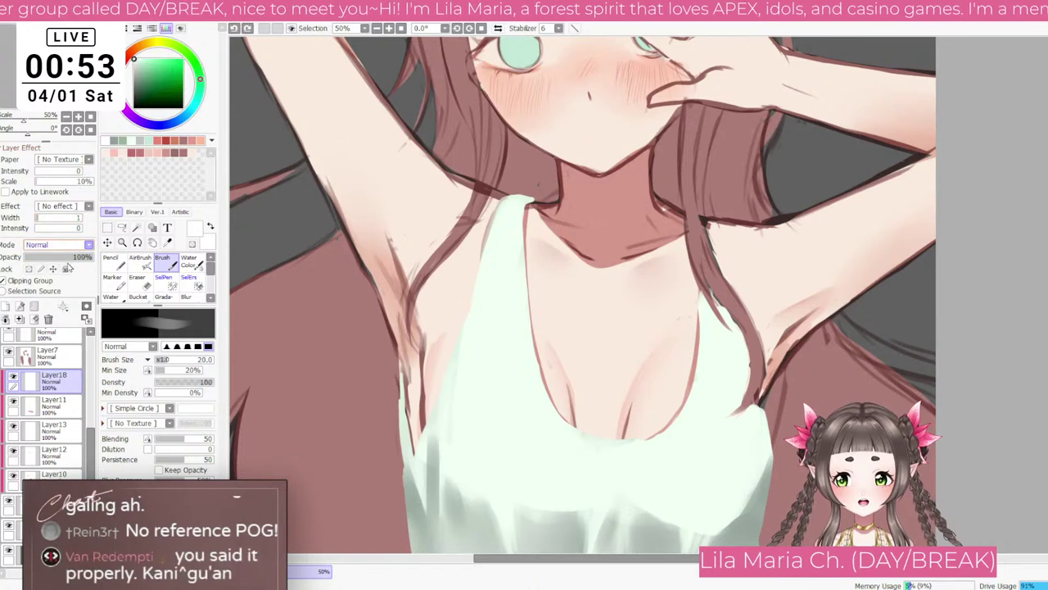
pyautogui.click(62, 328)
pyautogui.press('[')
pyautogui.press('[')
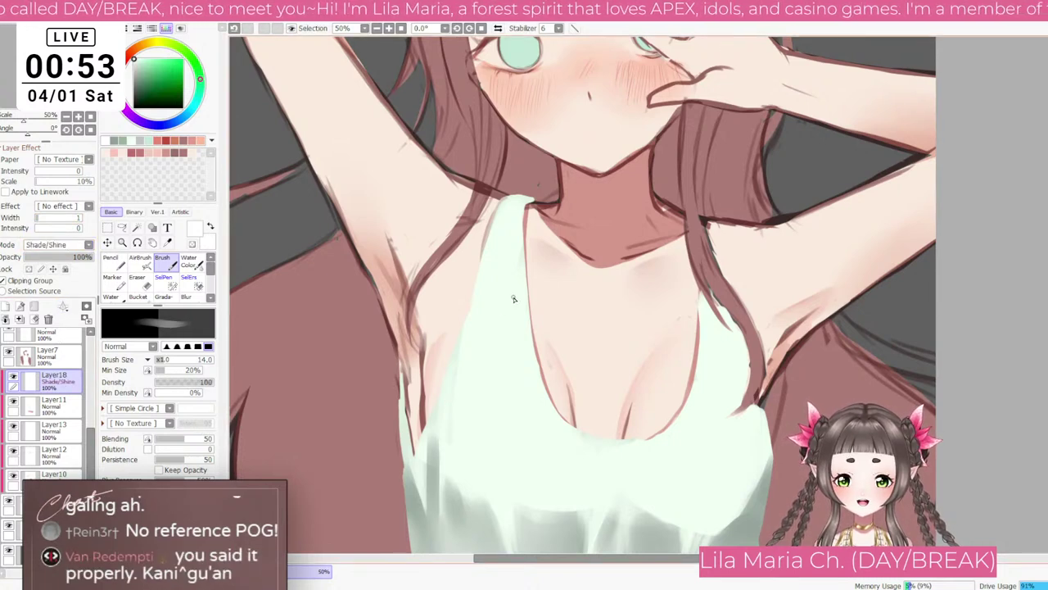
# Step: Dab small white shine spots on the chest with the Water Color brush, reduced to size 20
pyautogui.click(193, 264)
pyautogui.press('[')
pyautogui.press('[')
pyautogui.press('[')
pyautogui.press('[')
pyautogui.press('[')
pyautogui.press('[')
pyautogui.press('[')
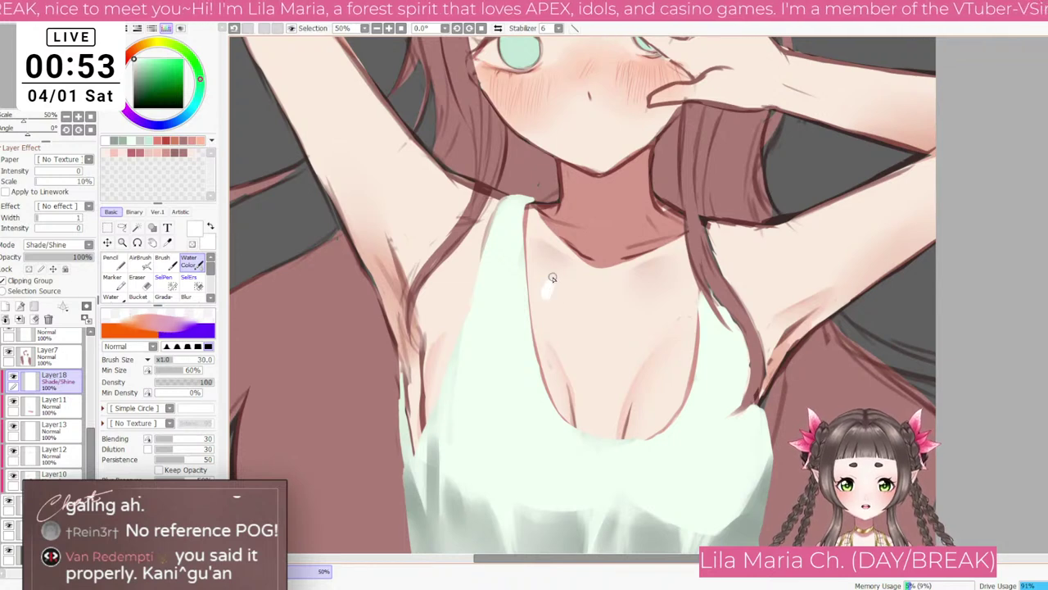
pyautogui.hotkey('ctrl', 'z')
pyautogui.press('[')
pyautogui.press('[')
pyautogui.scroll(-3, 583, 276)
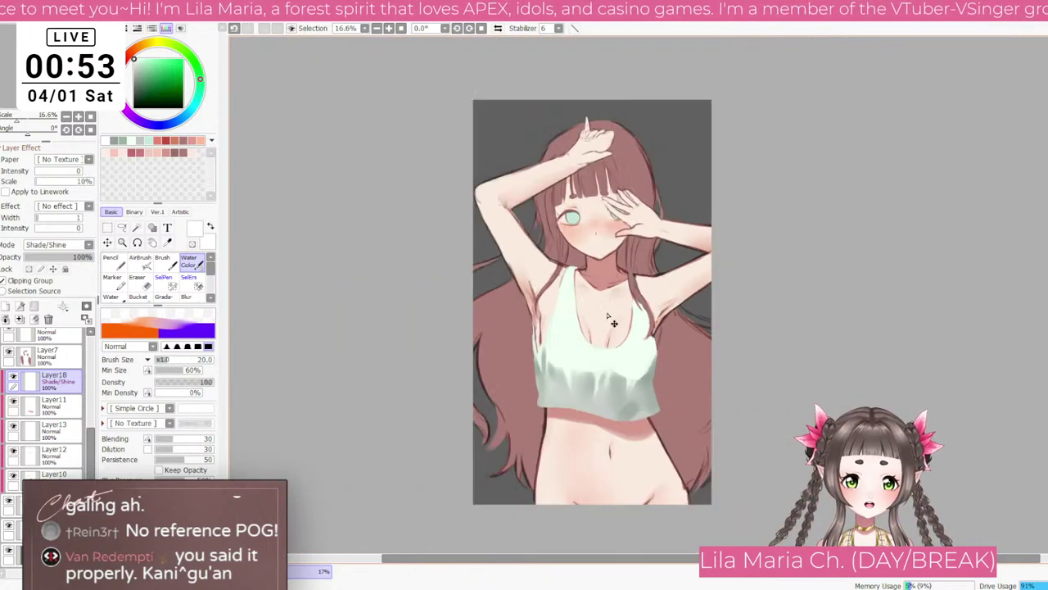
pyautogui.scroll(1, 604, 318)
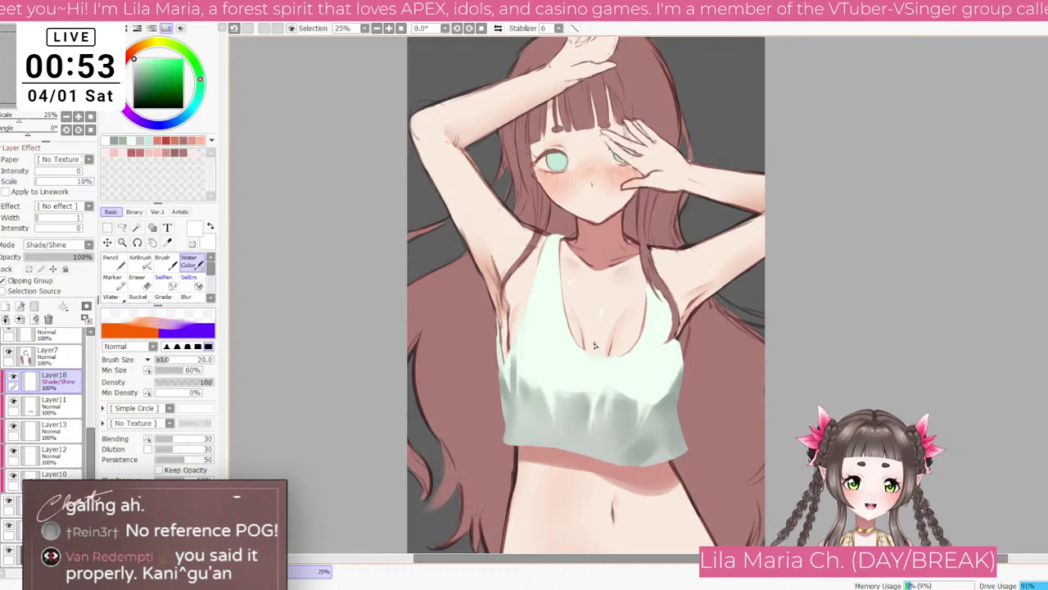
# Step: Dab white shine spots on the belly beside the navel with the Water Color brush at sizes 60 and 35
pyautogui.scroll(-1, 620, 359)
pyautogui.press(']')
pyautogui.press(']')
pyautogui.press(']')
pyautogui.press(']')
pyautogui.press(']')
pyautogui.press(']')
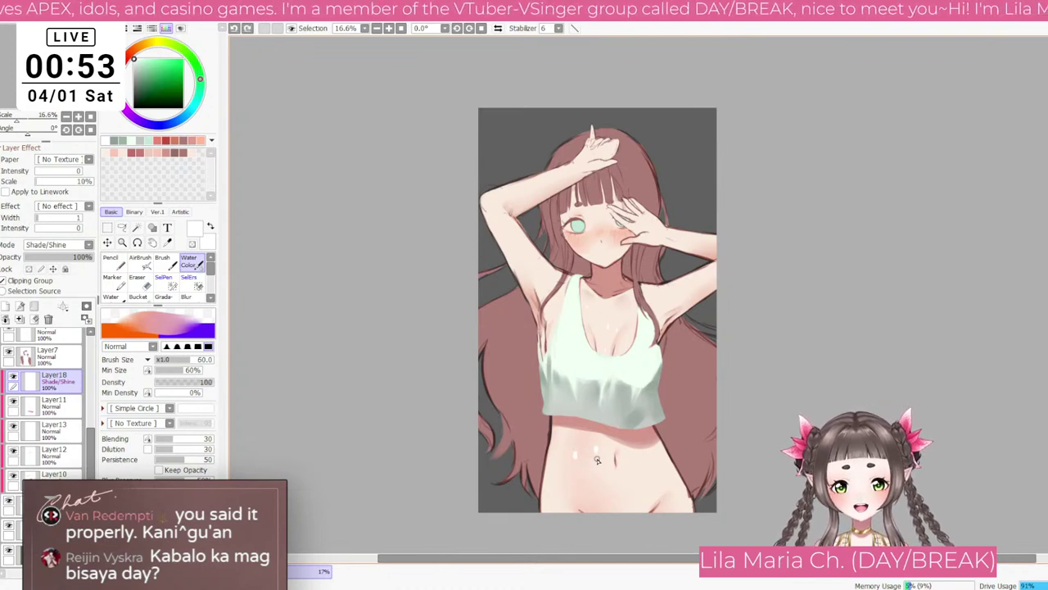
pyautogui.press('[')
pyautogui.press('[')
pyautogui.press(']')
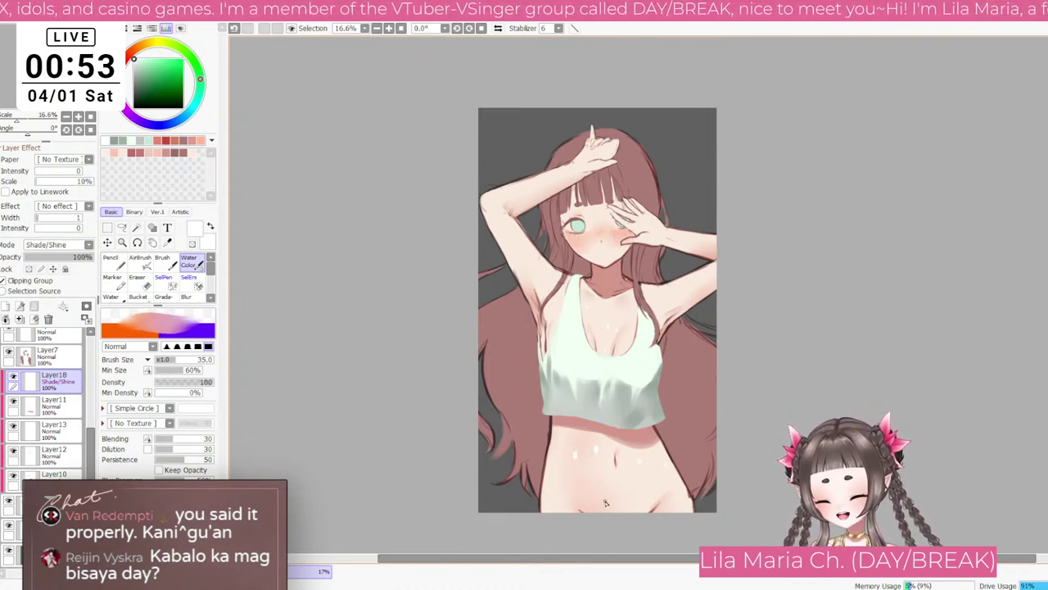
# Step: Enlarge the Water Color brush to size 80 and set the Shade/Shine layer's opacity to 38%
pyautogui.press(']')
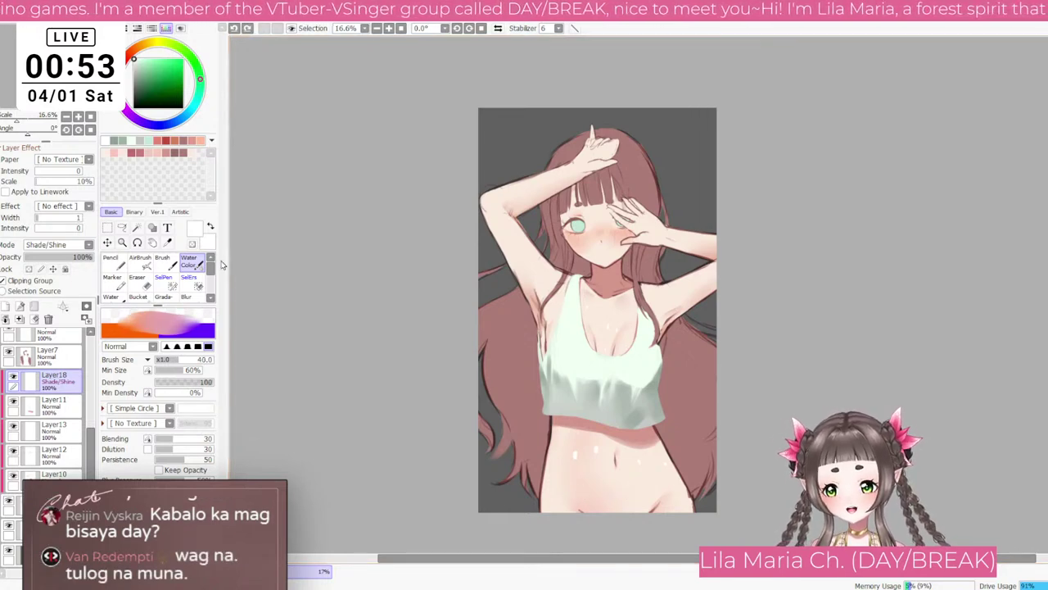
pyautogui.press(']')
pyautogui.press(']')
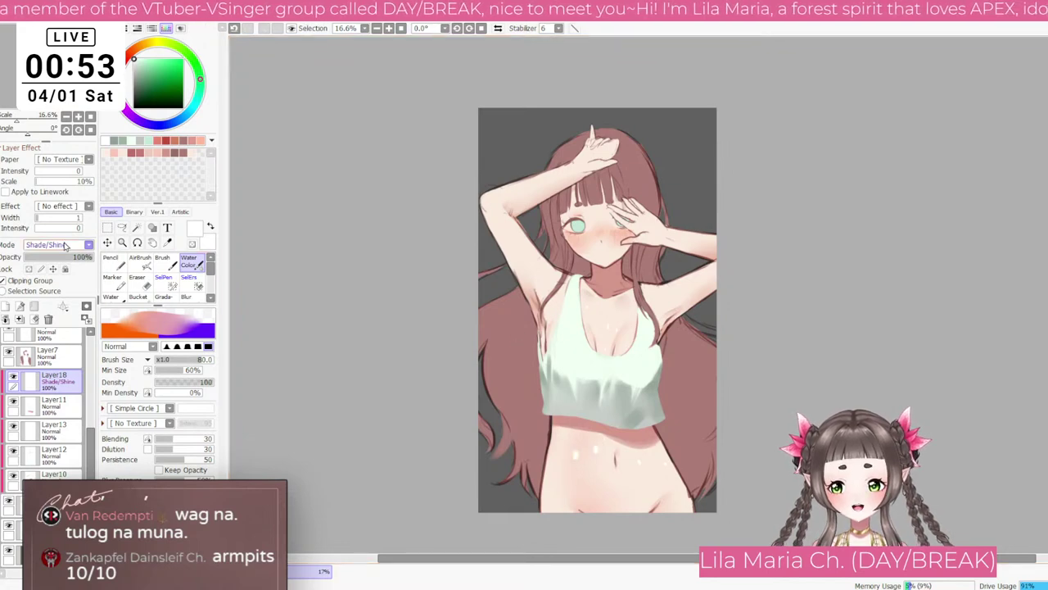
pyautogui.click(55, 258)
# Step: Dab finer white shine spots on the belly with the Water Color brush, reducing its size in stages from 40 to 9
pyautogui.press('[')
pyautogui.press('[')
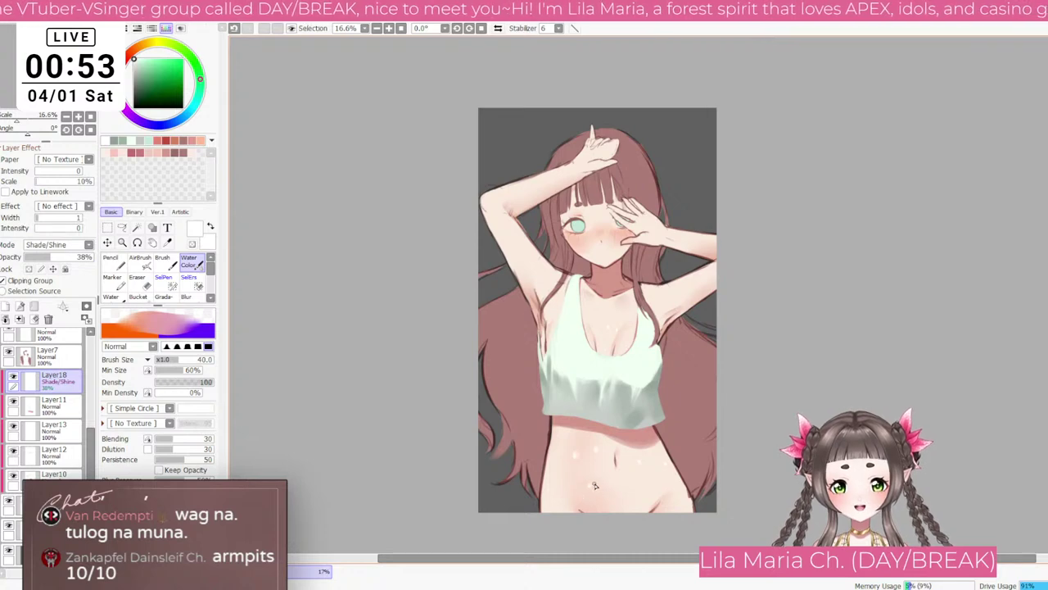
pyautogui.press('[')
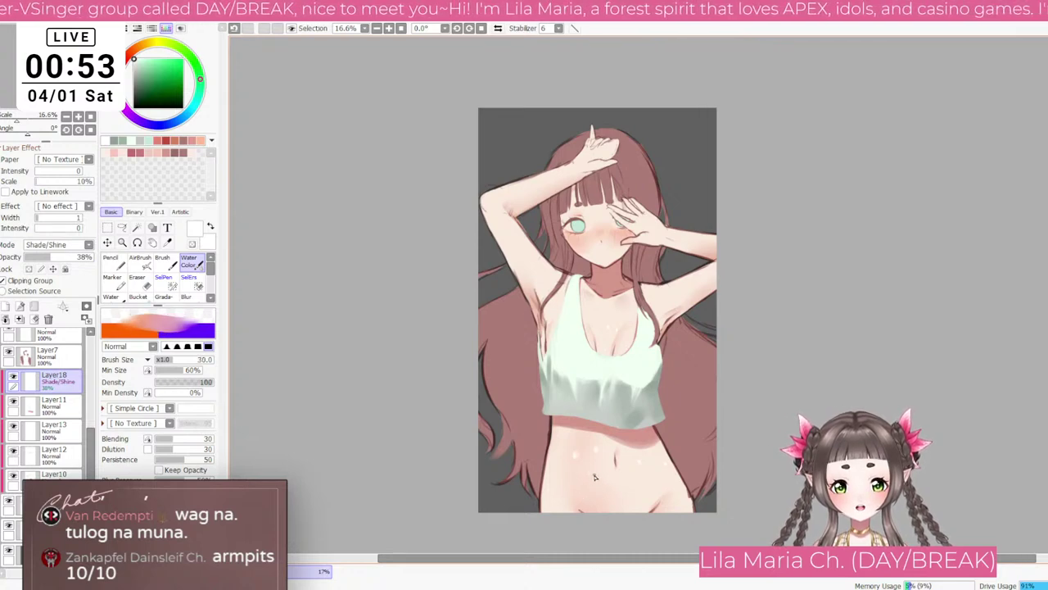
pyautogui.press('[')
pyautogui.press('[')
pyautogui.press('[')
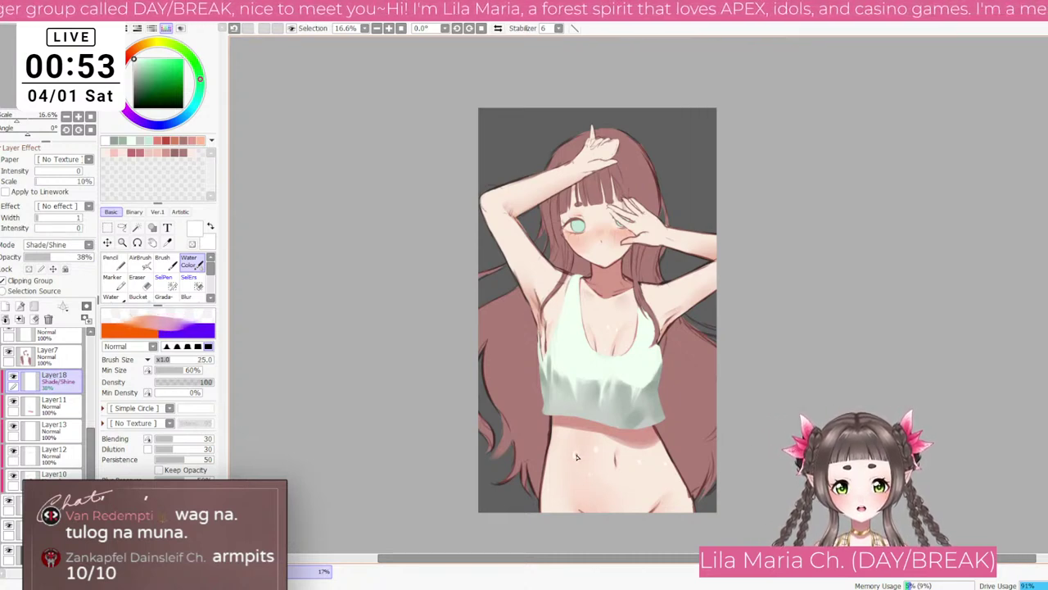
pyautogui.scroll(3, 576, 450)
pyautogui.press('[')
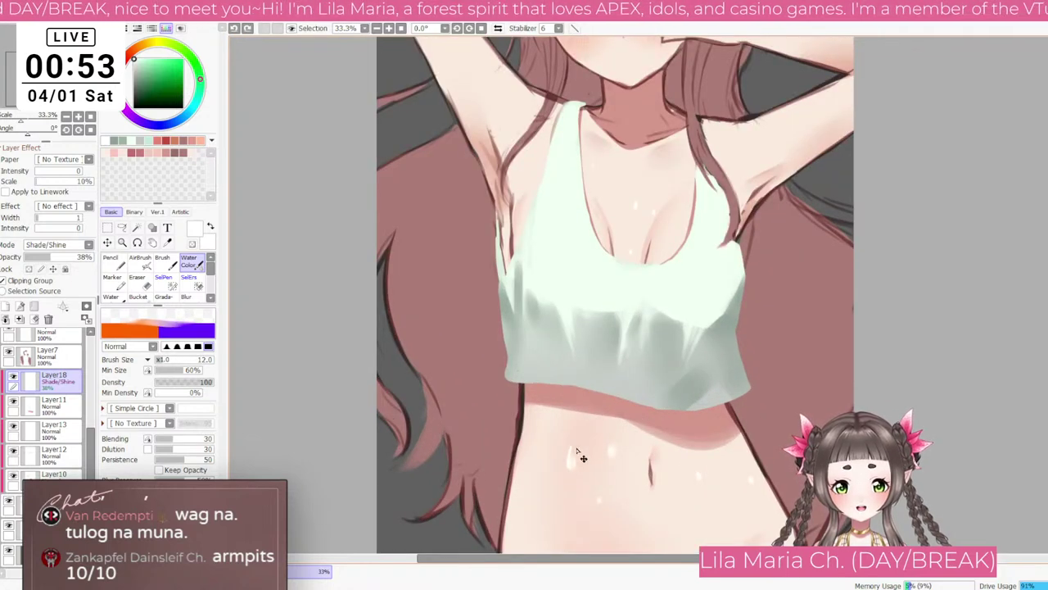
pyautogui.press('[')
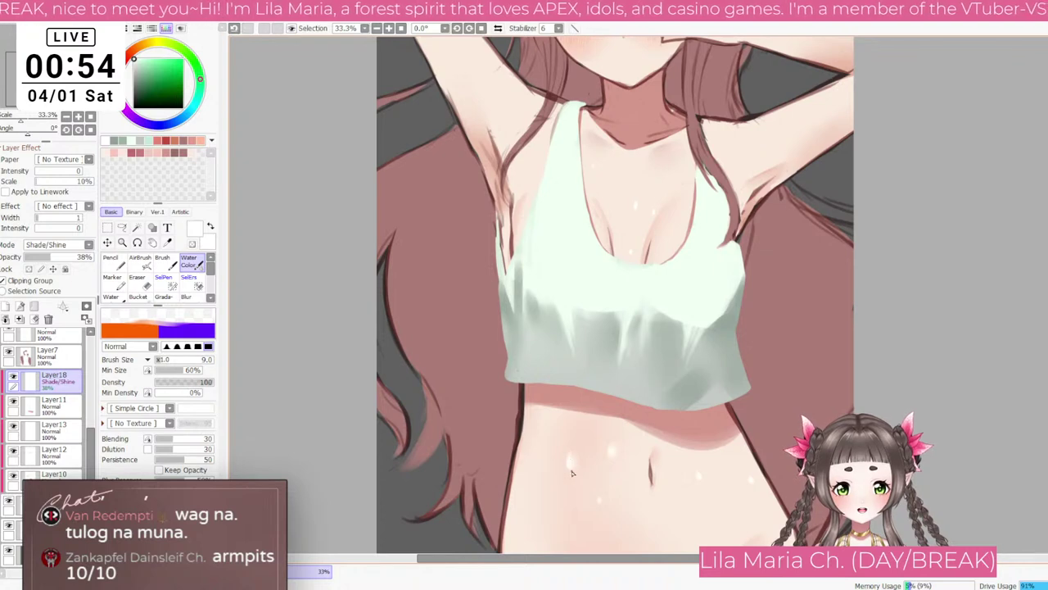
pyautogui.scroll(-2, 633, 406)
pyautogui.scroll(2, 591, 228)
# Step: Dab white shine spots on the raised arm near the armpit beside the long hair strand with the Water Color brush at size 30
pyautogui.press(']')
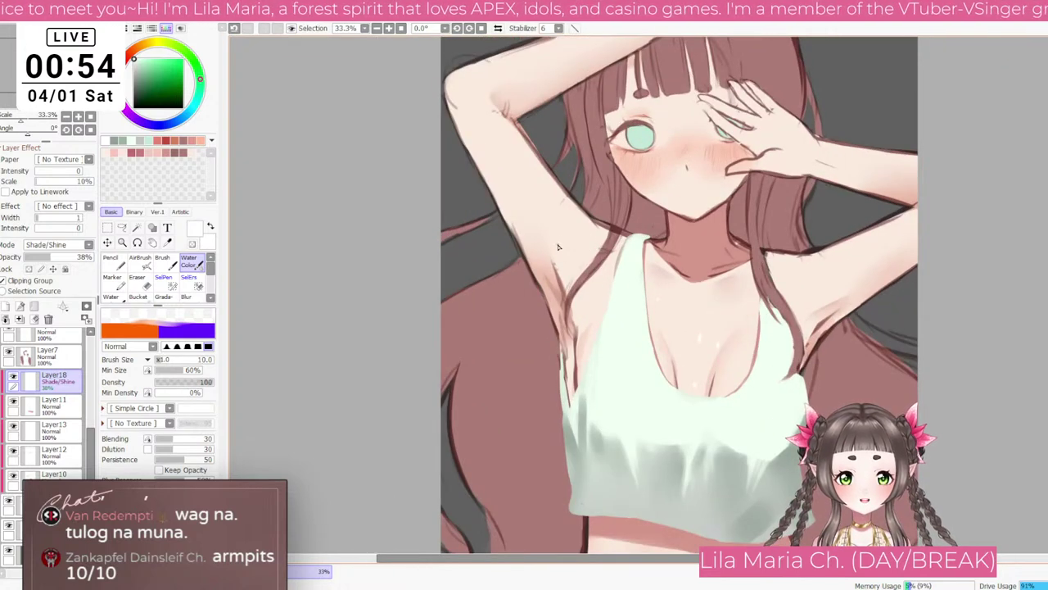
pyautogui.press(']')
pyautogui.press(']')
pyautogui.press(']')
pyautogui.press(']')
pyautogui.press(']')
pyautogui.press(']')
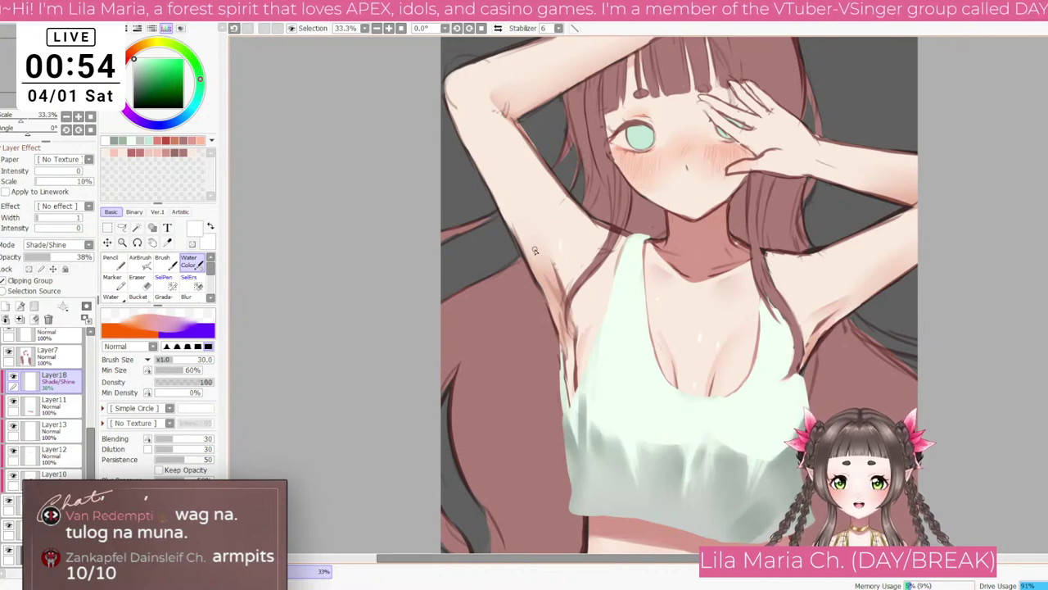
pyautogui.scroll(-2, 549, 266)
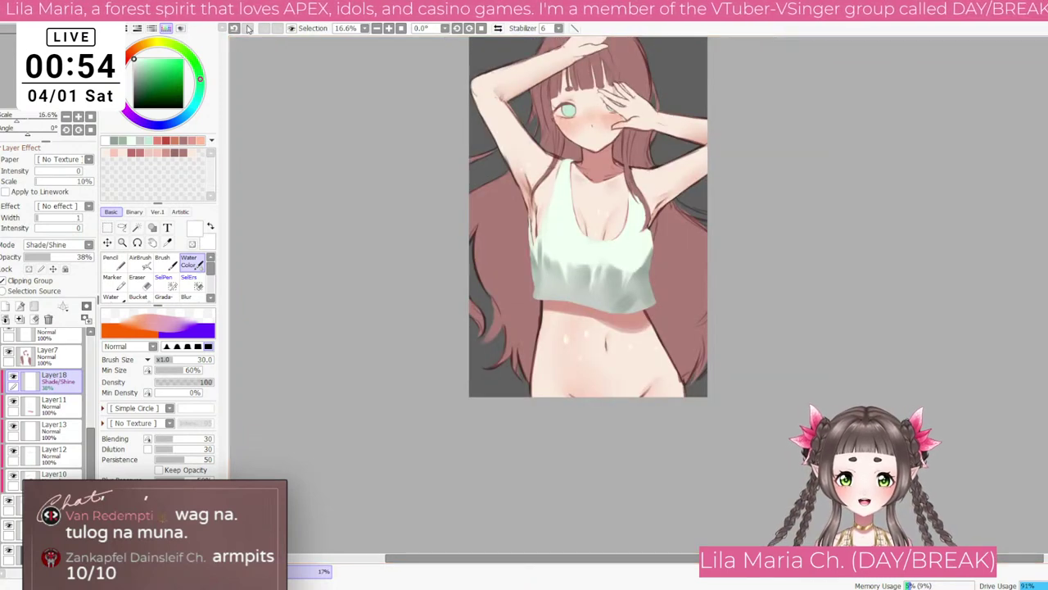
pyautogui.scroll(-2, 408, 187)
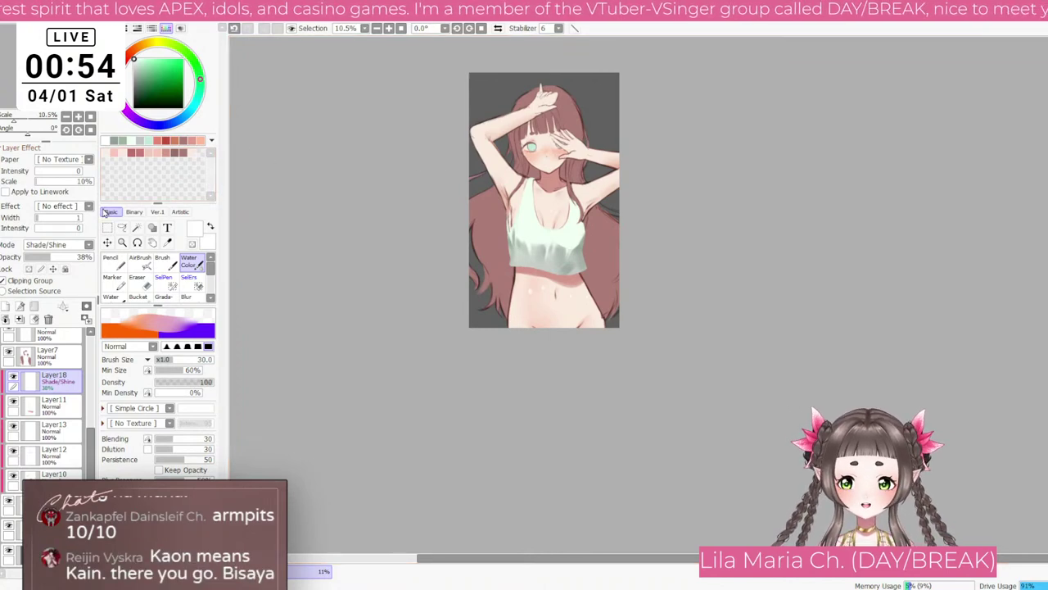
# Step: Erase stray sketch lines around the other armpit on the Multiply line layer Layer1(2) with the Eraser at size 70
pyautogui.scroll(9, 679, 155)
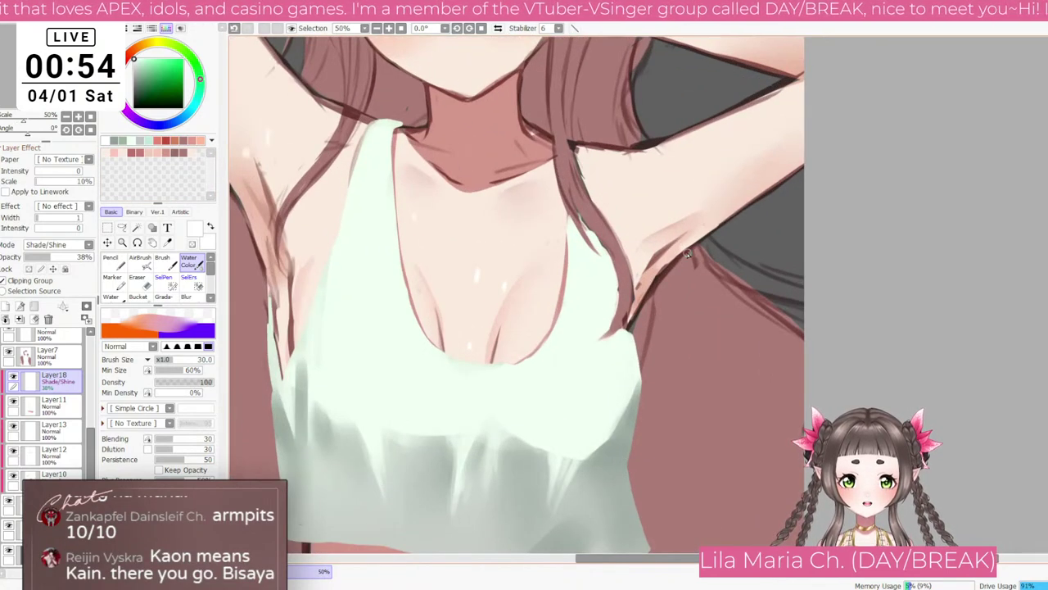
pyautogui.scroll(4, 62, 365)
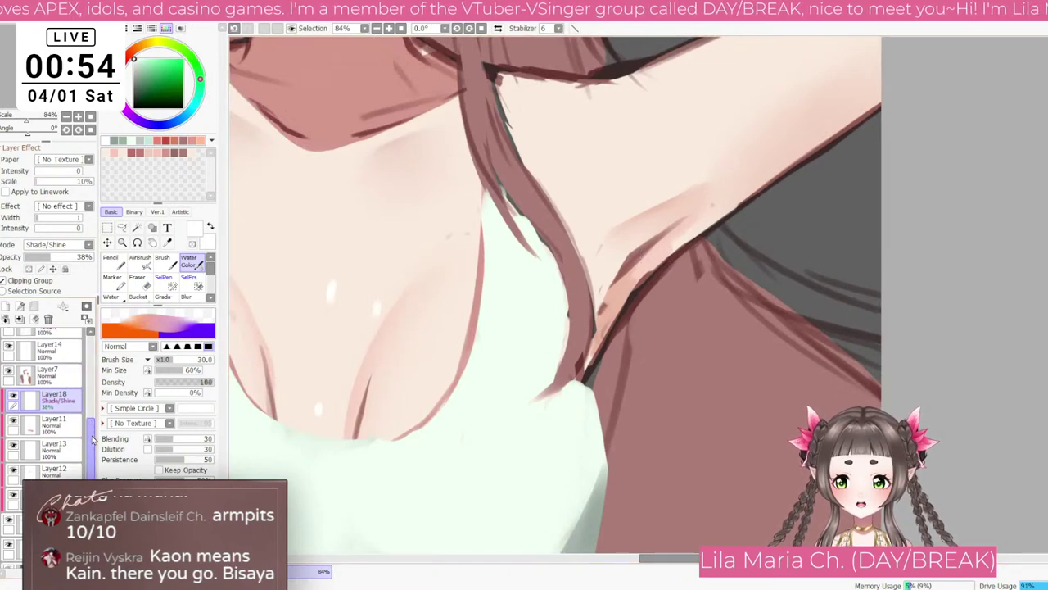
pyautogui.click(62, 398)
pyautogui.click(54, 379)
pyautogui.press('e')
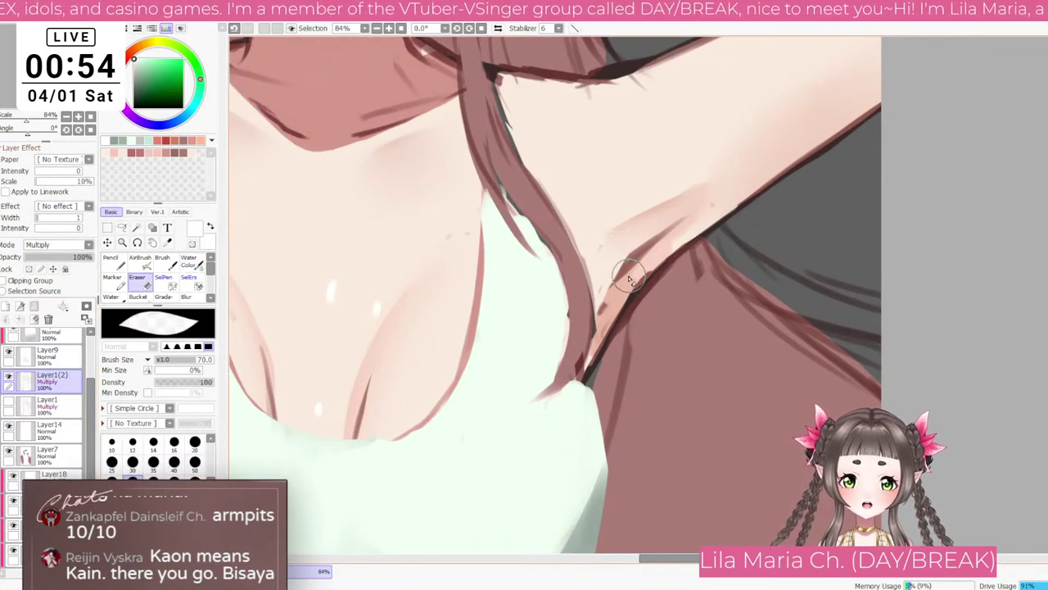
pyautogui.moveTo(684, 221); pyautogui.dragTo(635, 272)
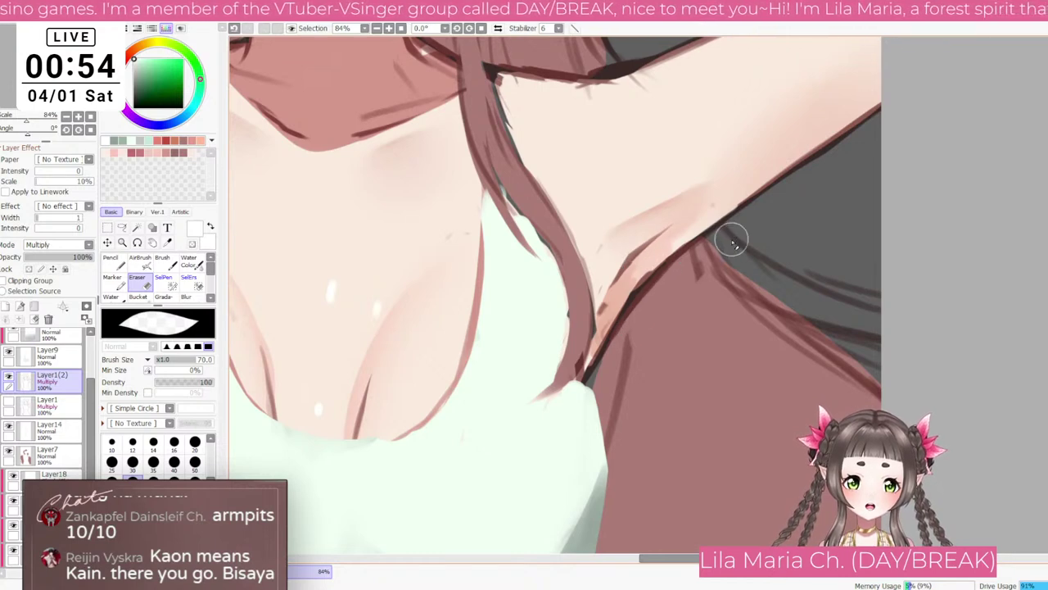
pyautogui.scroll(-4, 732, 243)
pyautogui.press('End')
pyautogui.press('End')
pyautogui.press('End')
pyautogui.moveTo(638, 134)
pyautogui.mouseDown()
pyautogui.moveTo(652, 163)
pyautogui.moveTo(645, 177)
pyautogui.mouseUp()
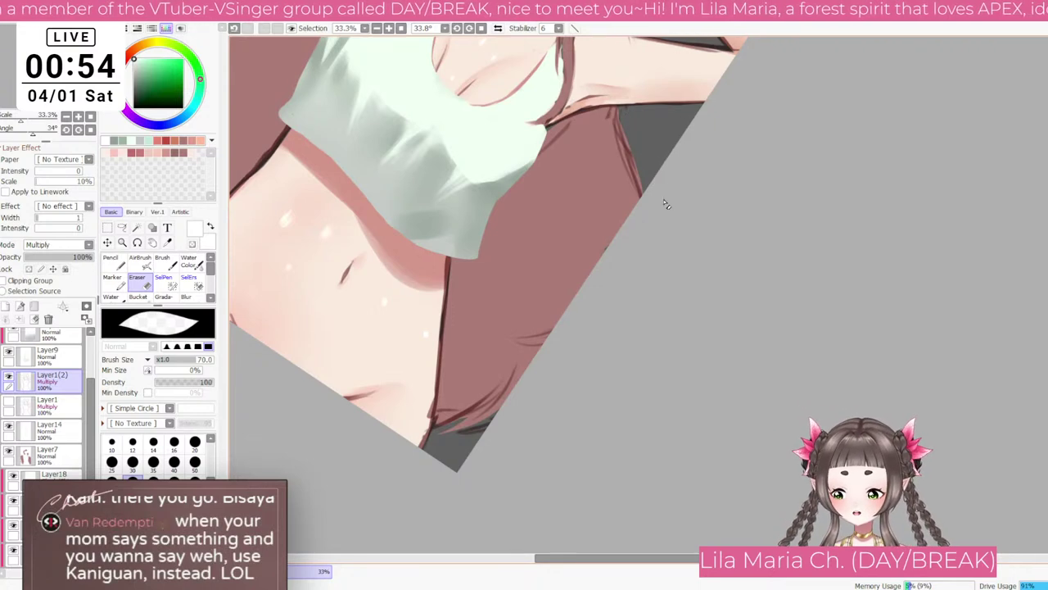
pyautogui.click(91, 117)
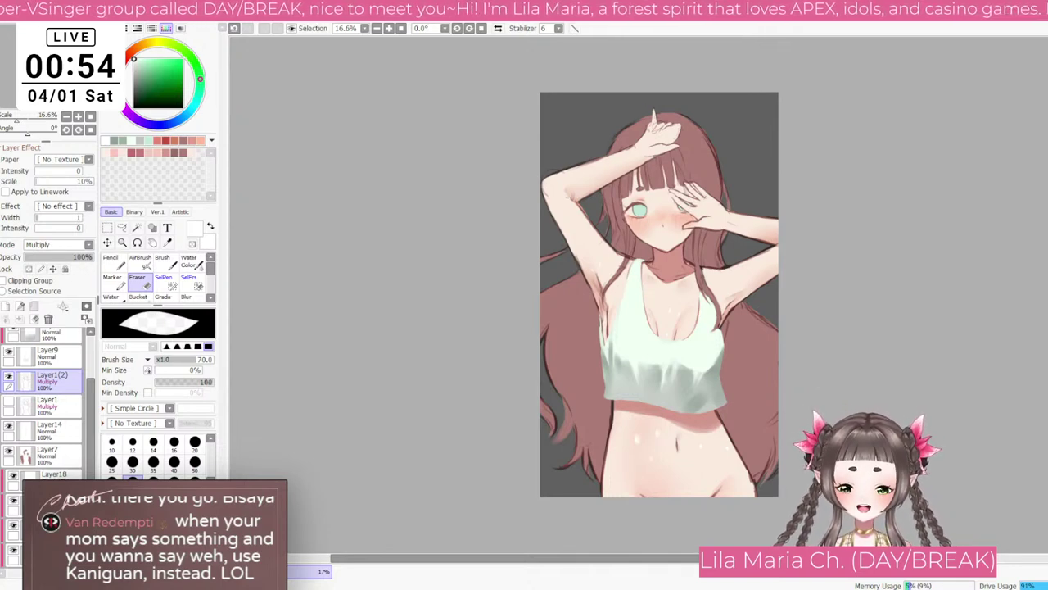
# Step: Lock the transparency of the hair colour layer Layer7 and ready the AirBrush in a darker shade of the sampled hair brown
pyautogui.click(48, 454)
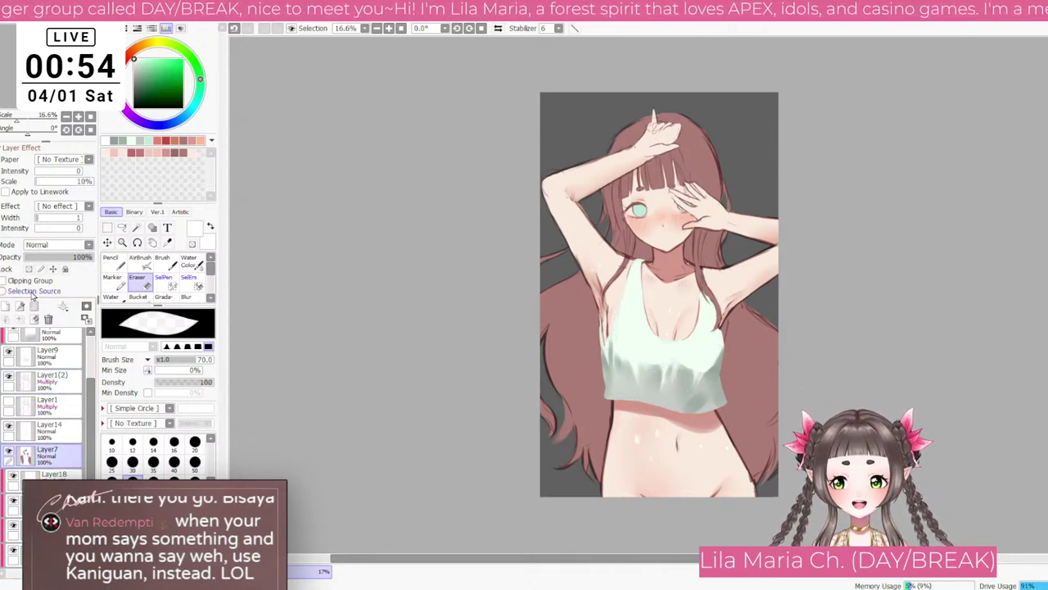
pyautogui.click(28, 268)
pyautogui.click(140, 257)
pyautogui.keyDown('alt'); pyautogui.click(778, 377); pyautogui.keyUp('alt')
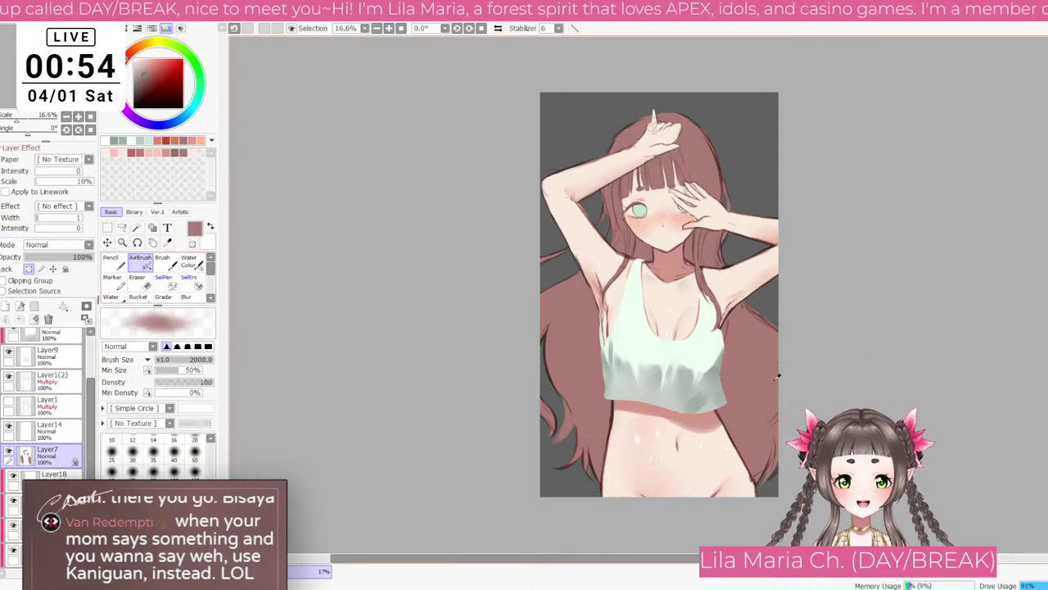
pyautogui.click(144, 84)
pyautogui.click(142, 81)
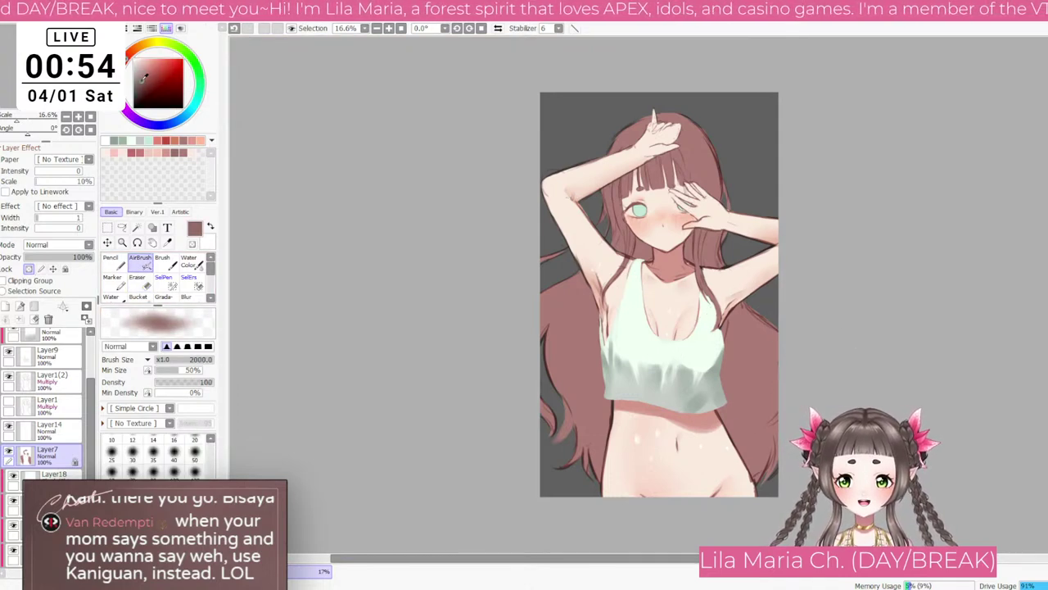
# Step: Shade the lower ends of the long hair in dark purple with the AirBrush at size 3000
pyautogui.press(']')
pyautogui.press(']')
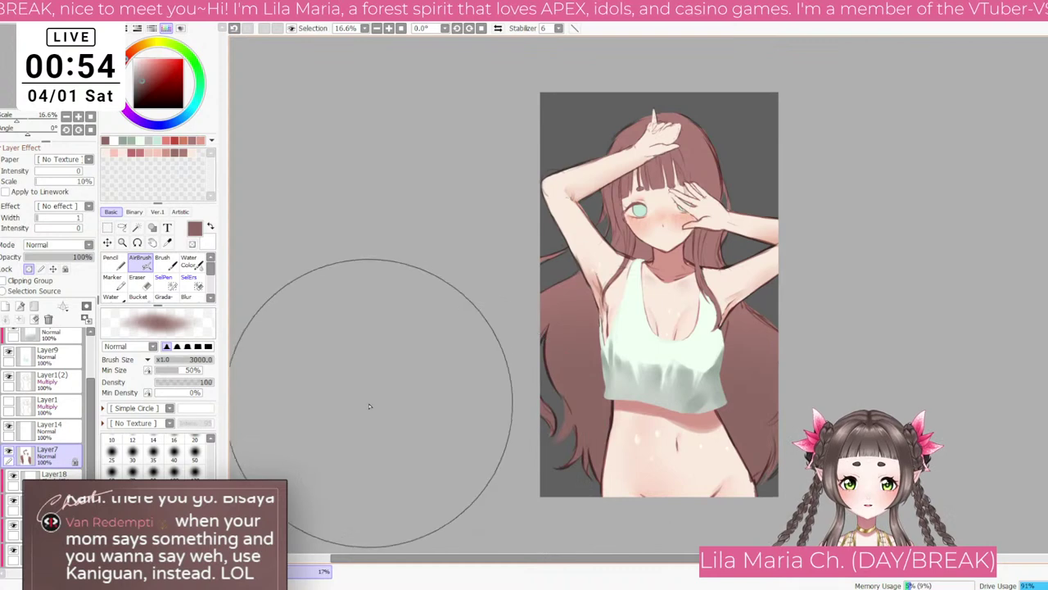
pyautogui.click(146, 84)
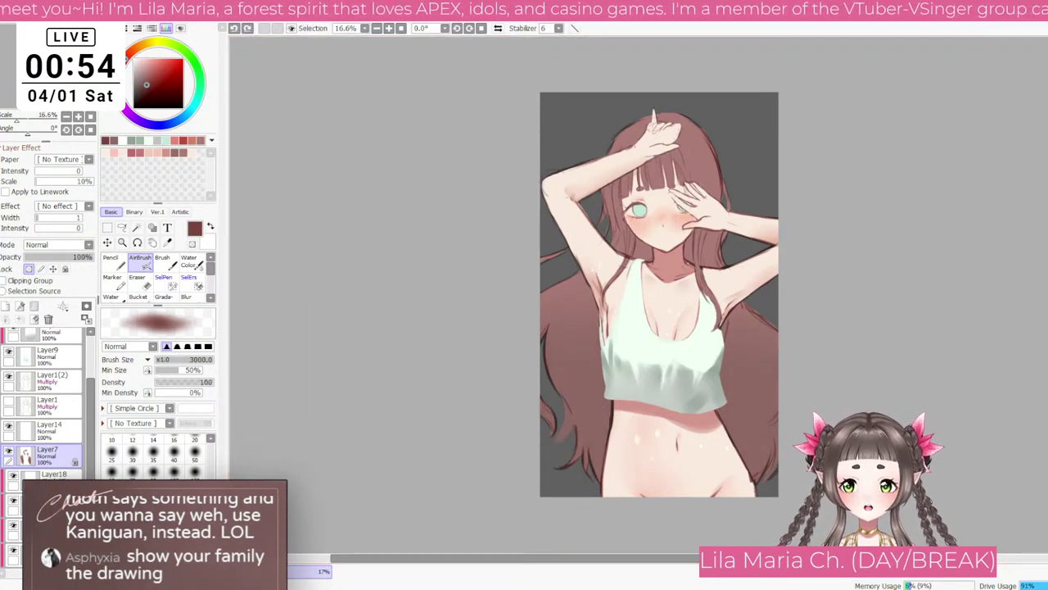
pyautogui.click(129, 56)
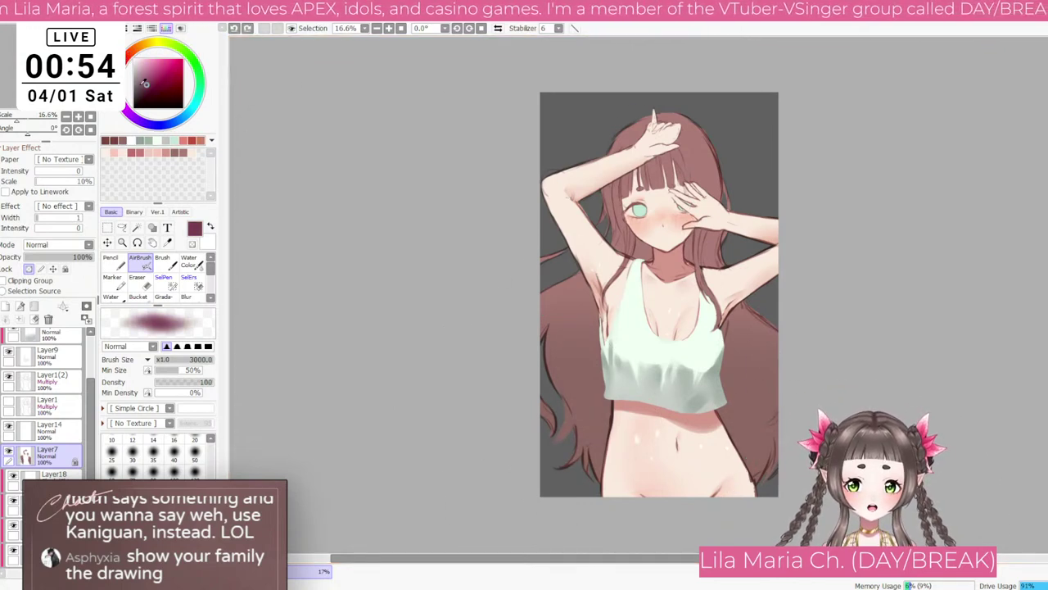
pyautogui.click(142, 84)
pyautogui.moveTo(535, 492)
pyautogui.mouseDown()
pyautogui.moveTo(826, 525)
pyautogui.moveTo(901, 499)
pyautogui.mouseUp()
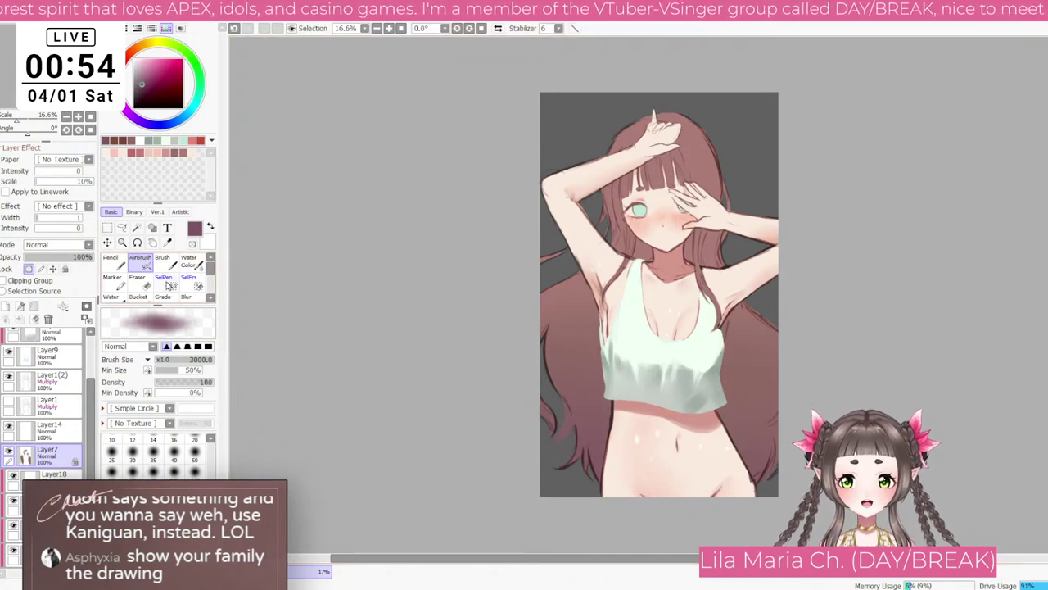
# Step: Try the Blur tool on the hair shading at size 3000, undo the stroke and reduce the size to 1600
pyautogui.click(190, 297)
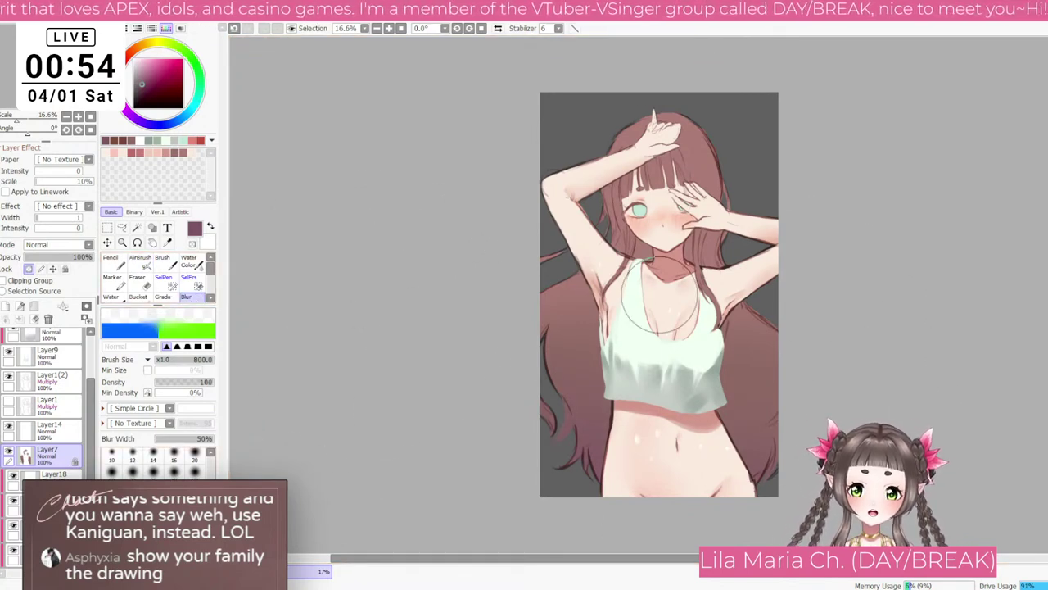
pyautogui.press(']')
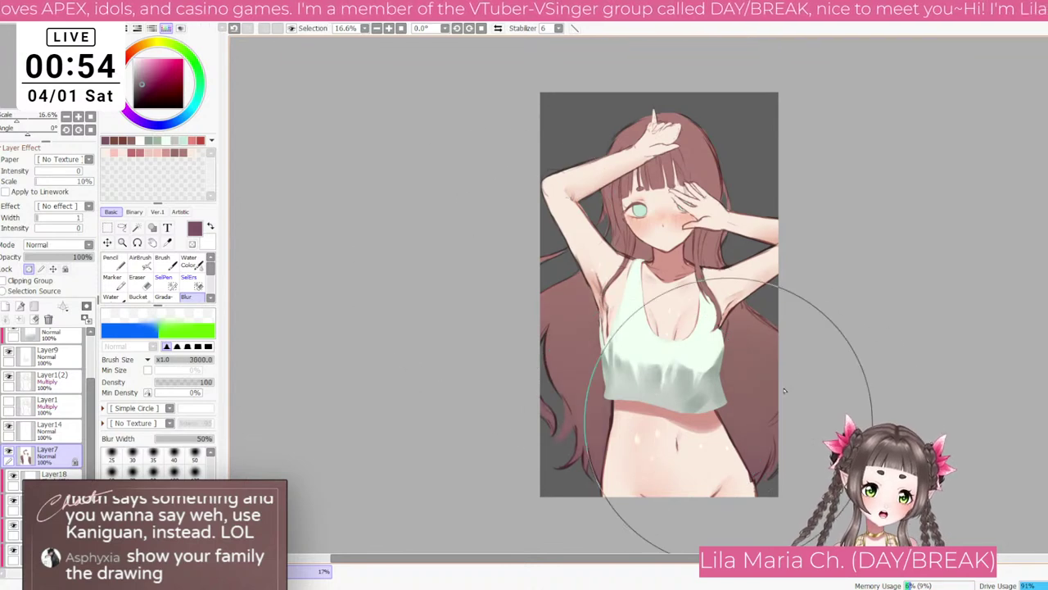
pyautogui.hotkey('ctrl', 'z')
pyautogui.press('[')
pyautogui.press('[')
pyautogui.press('[')
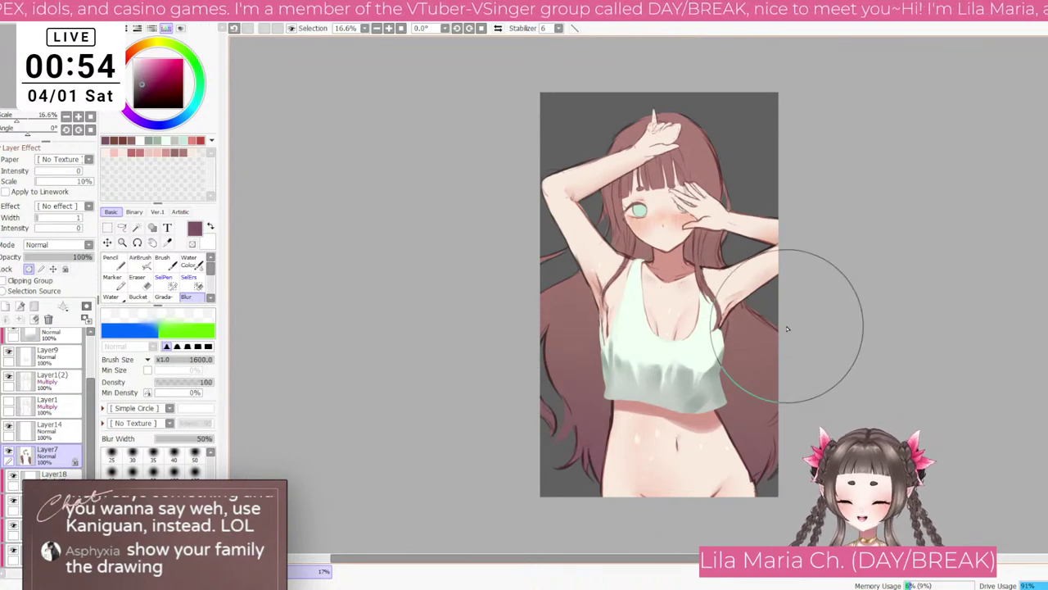